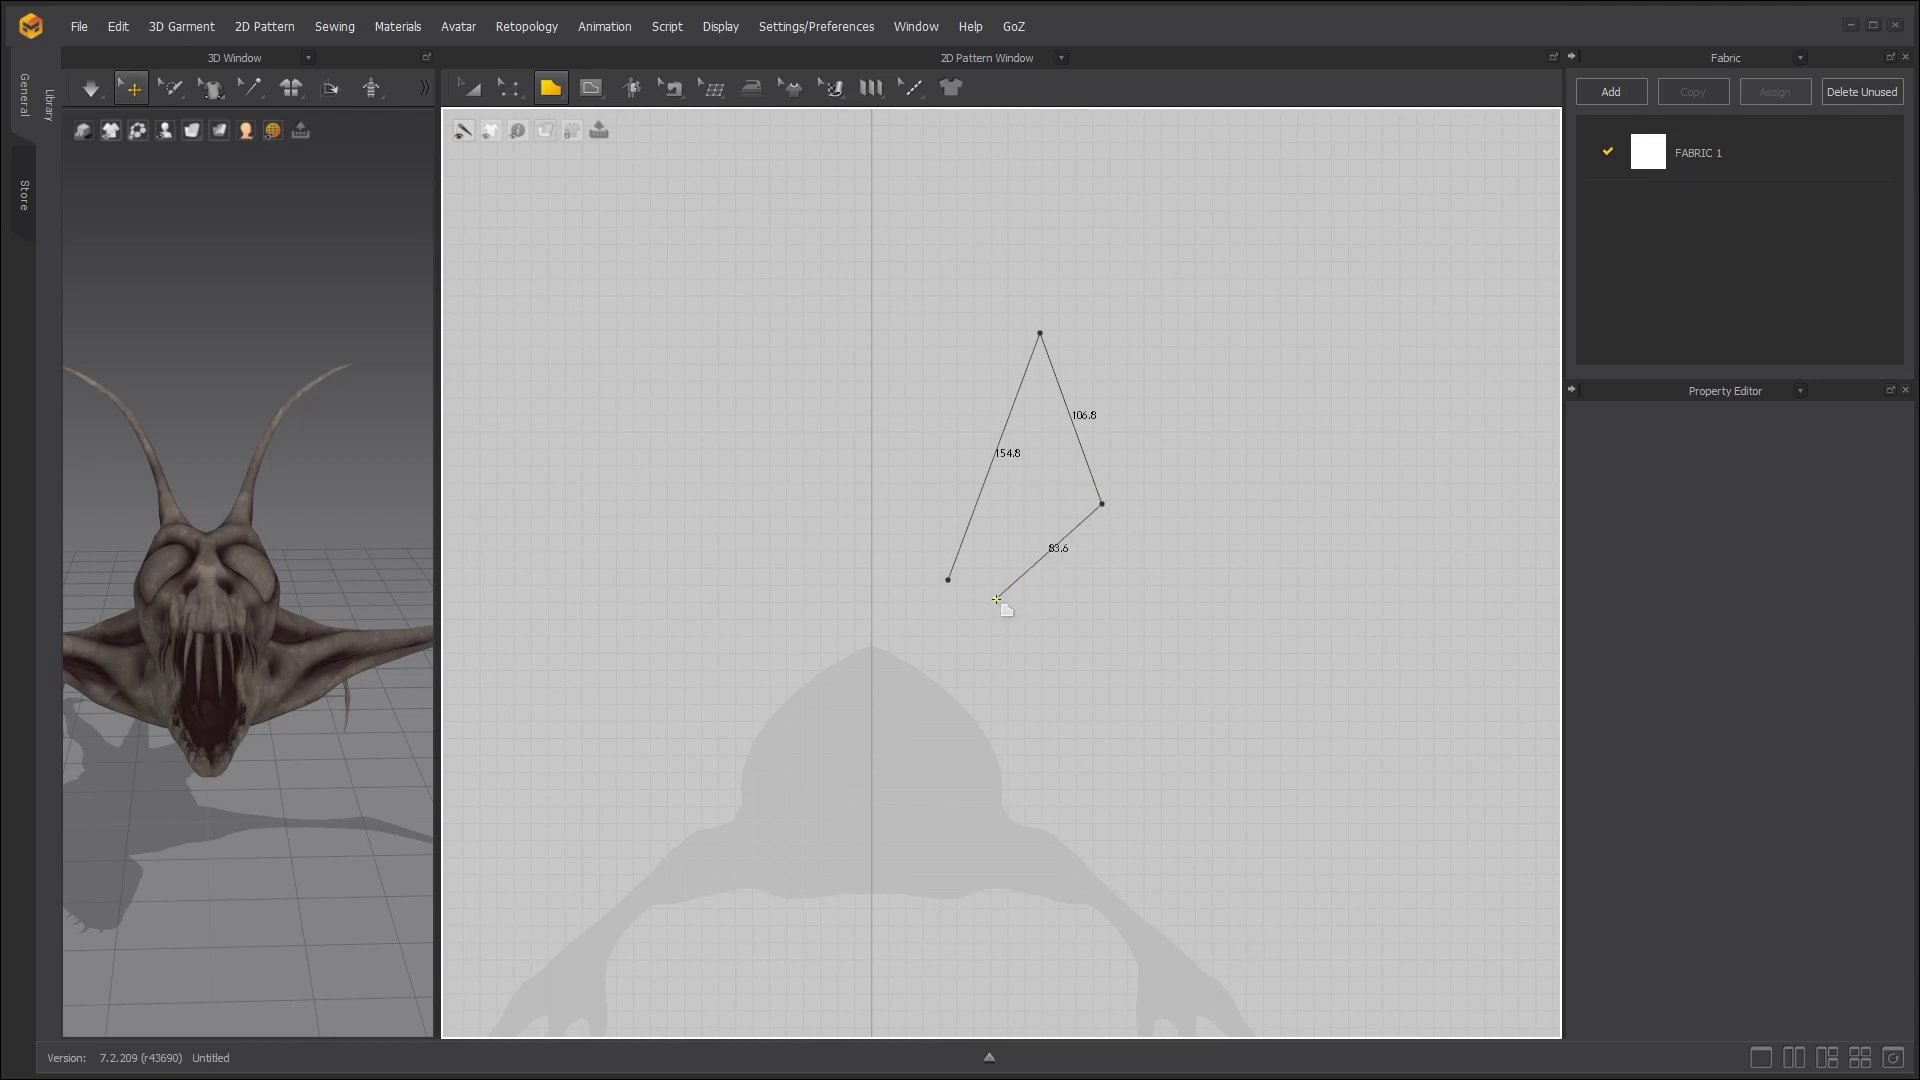
Close the four-point ear pattern outline at its starting point.
left_click(948, 581)
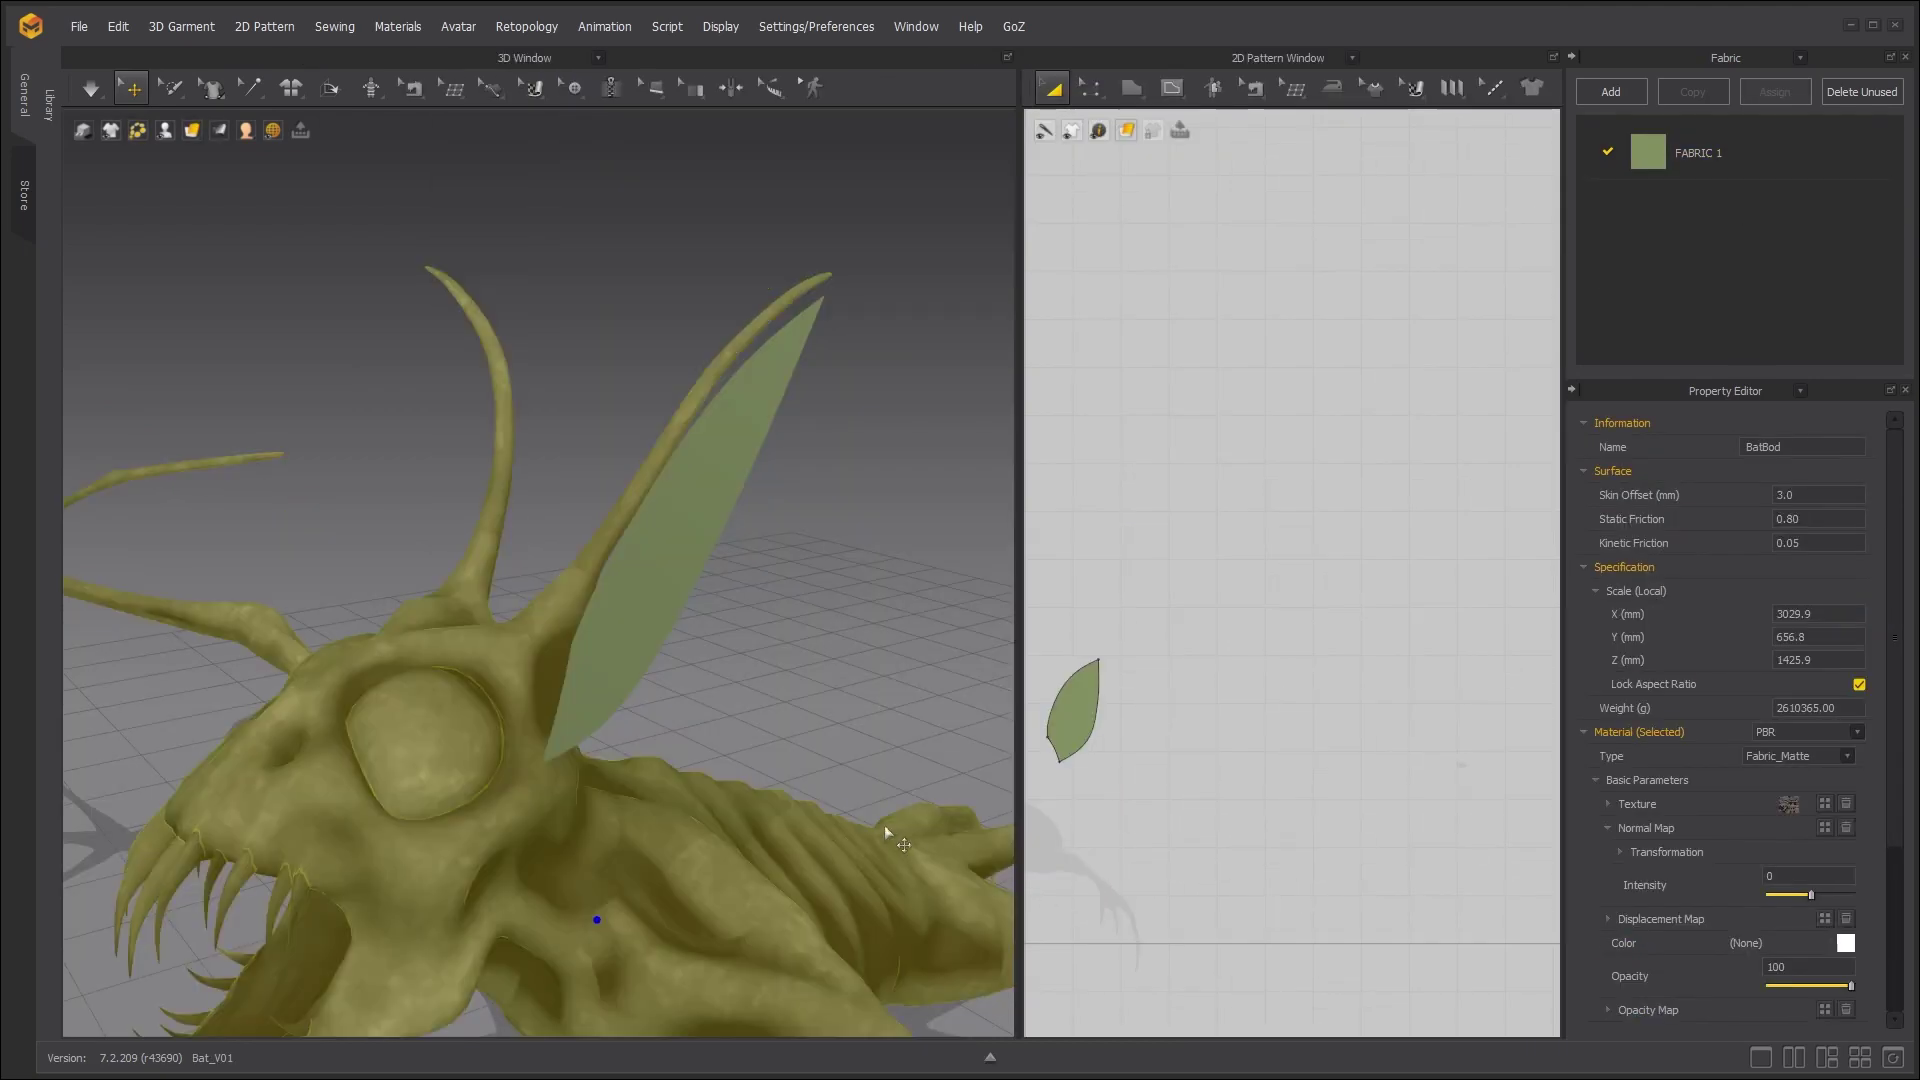
right_click_drag(884, 825, 842, 838)
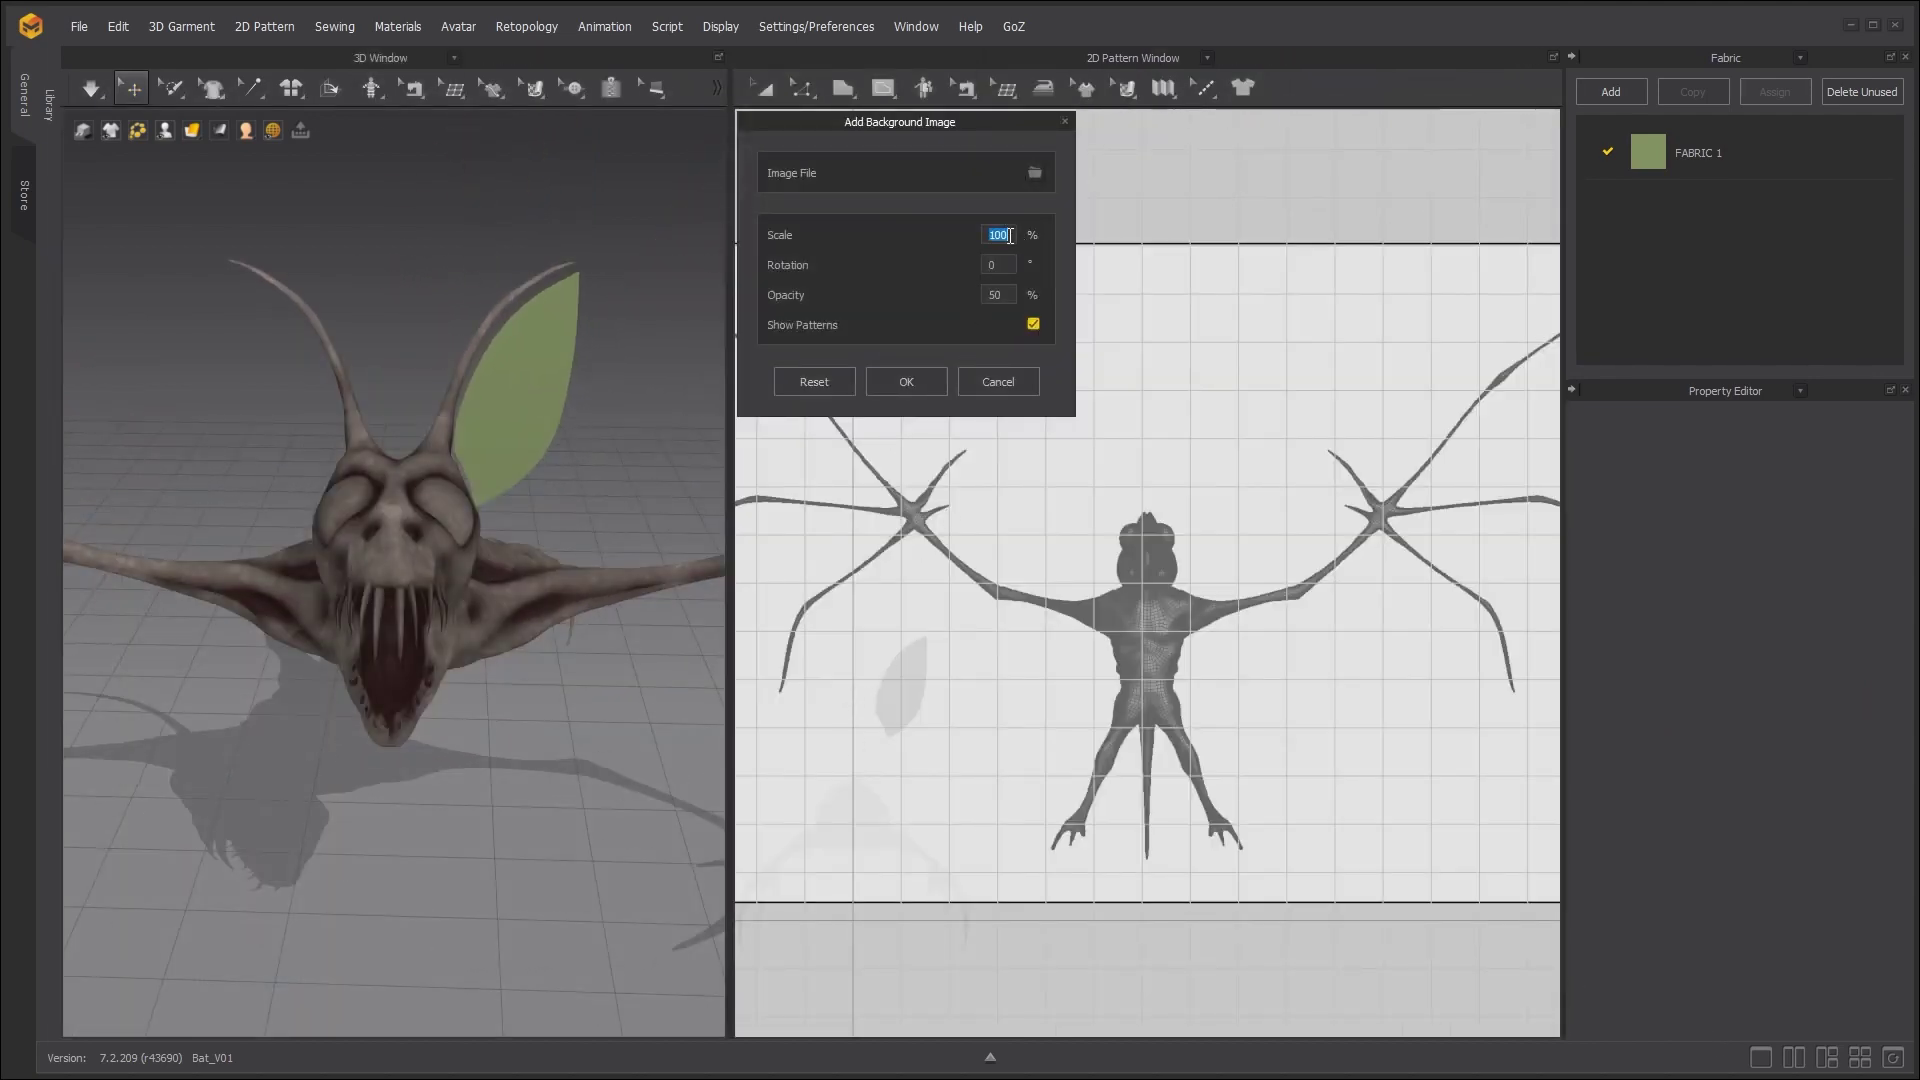
Scale the bat background image to 120% and position it so the bat's body is centred on the vertical axis.
type("120")
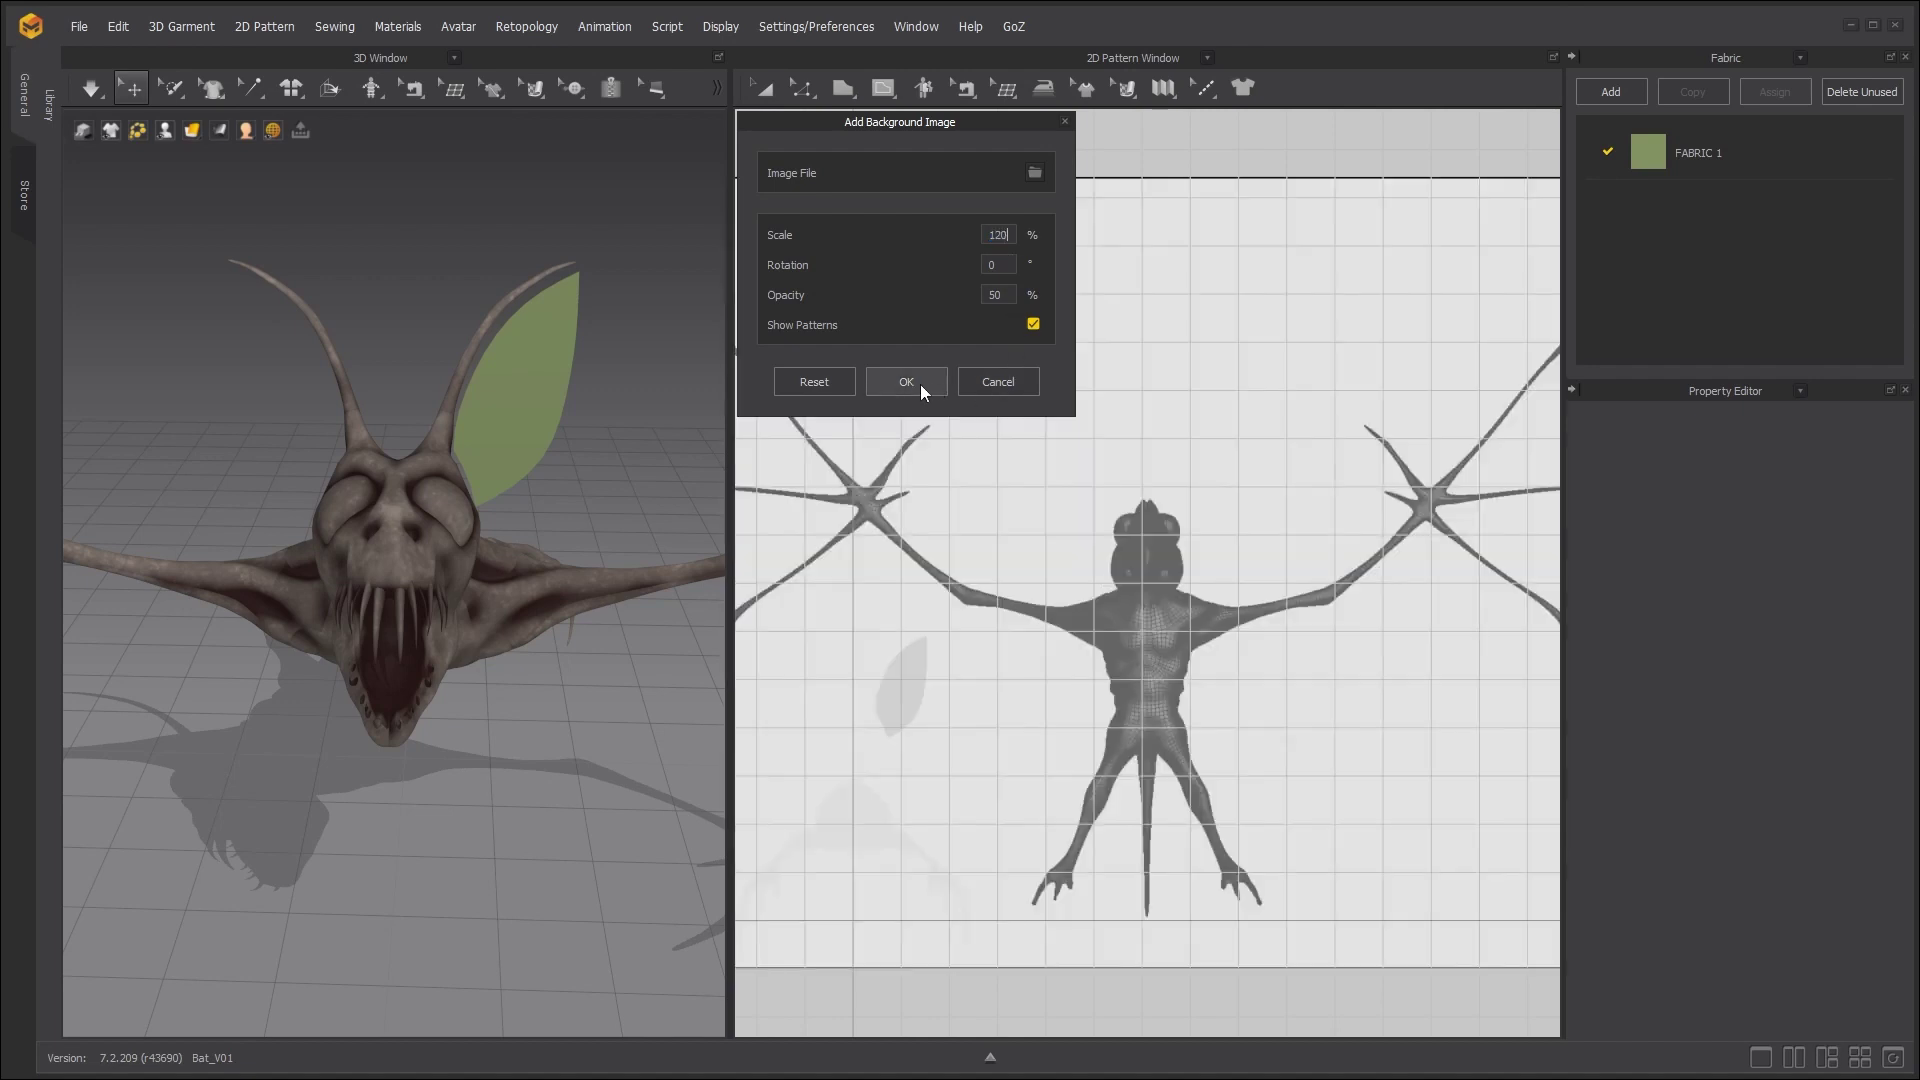
scroll(1243, 801, "up", 6)
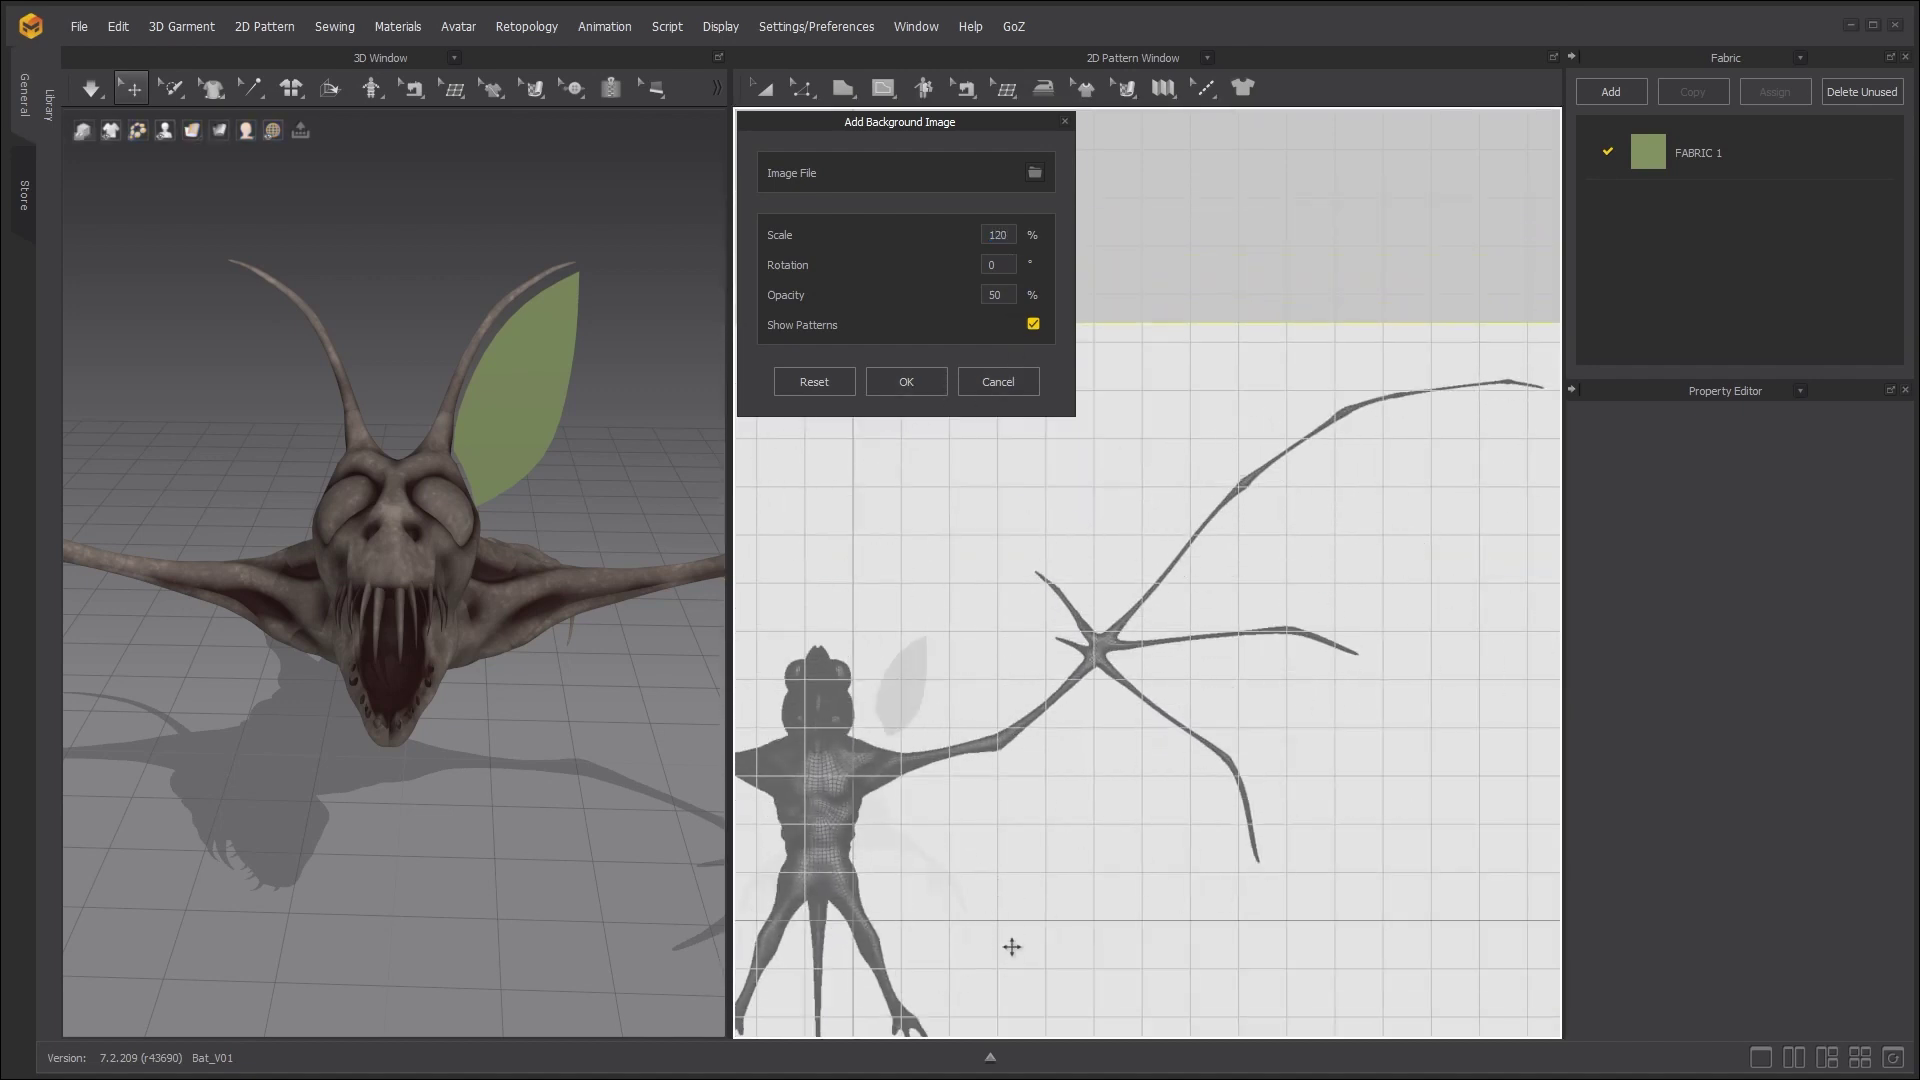
middle_click_drag(1012, 947, 1041, 801)
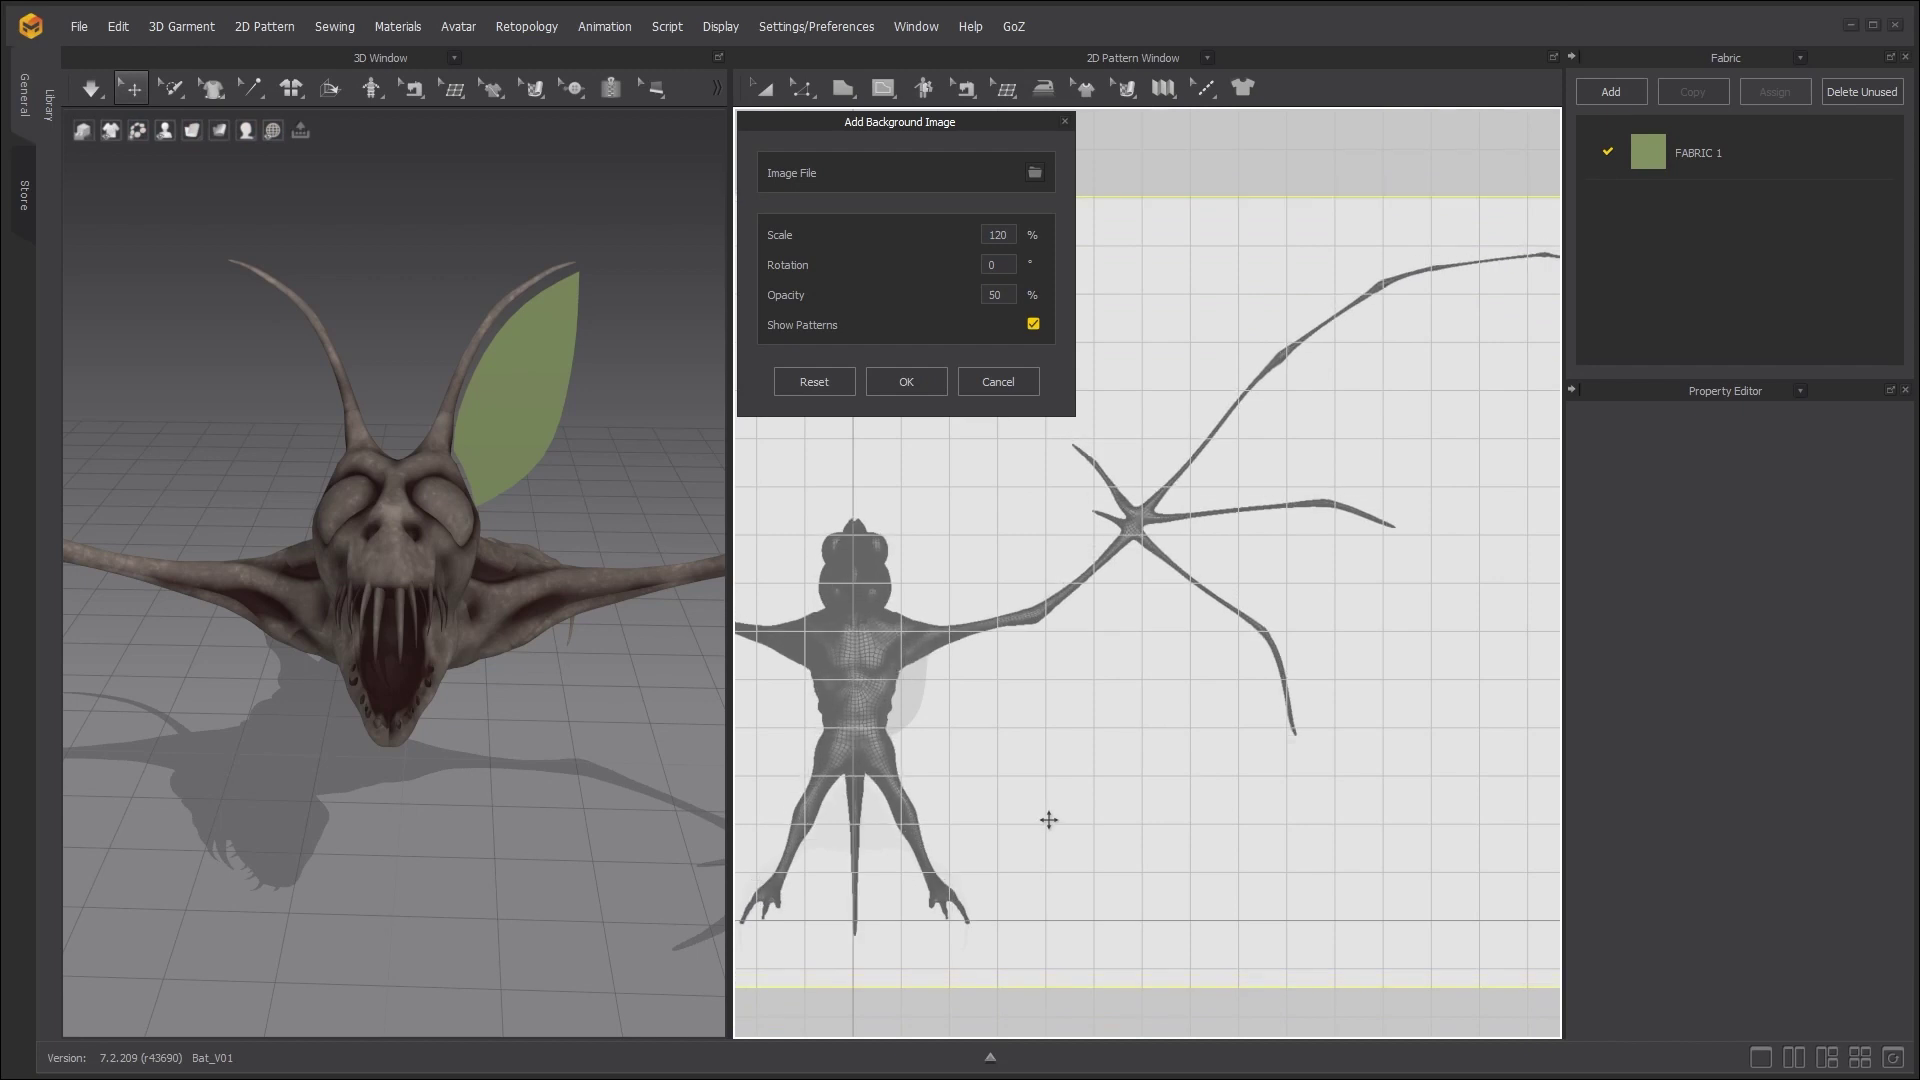
left_click_drag(1049, 820, 1045, 822)
left_click(944, 379)
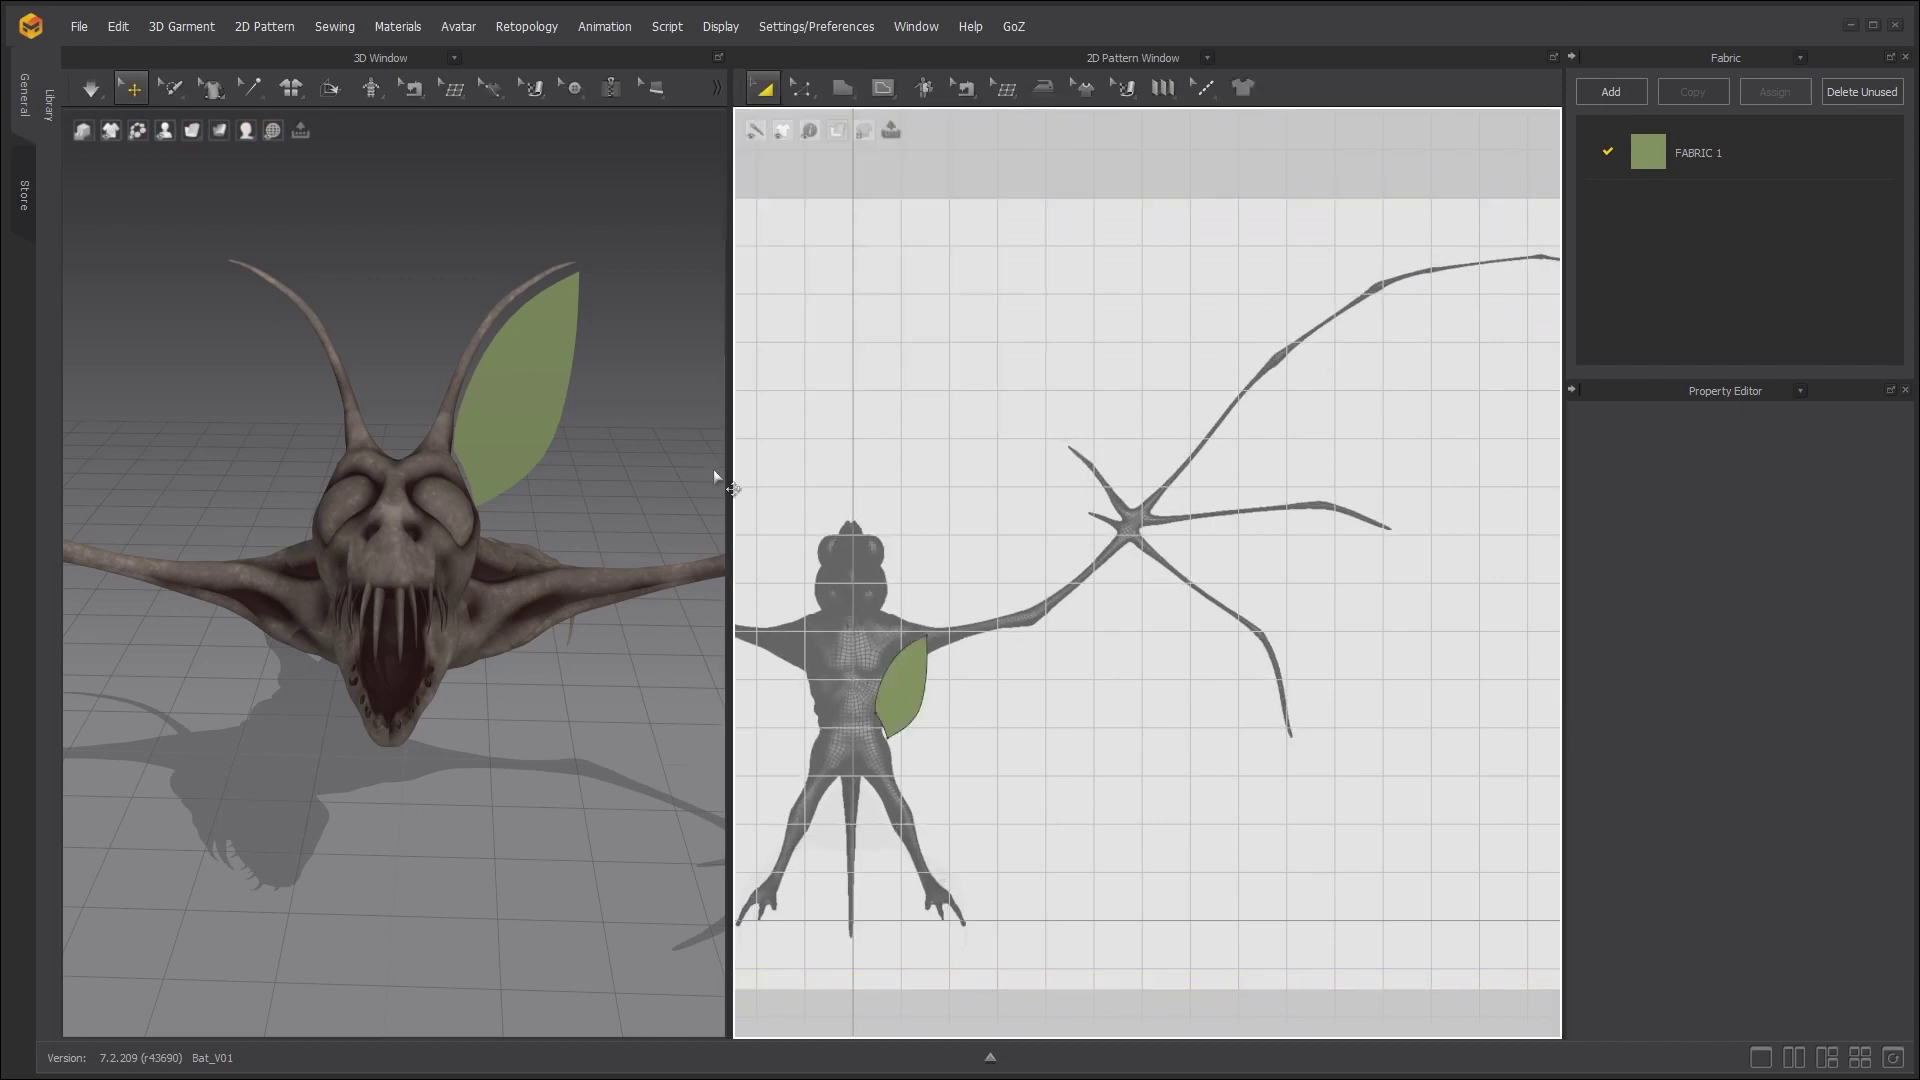
Add a second fabric and give it a soft, light purple-blue colour.
left_click_drag(731, 467, 373, 467)
scroll(1104, 700, "up", 2)
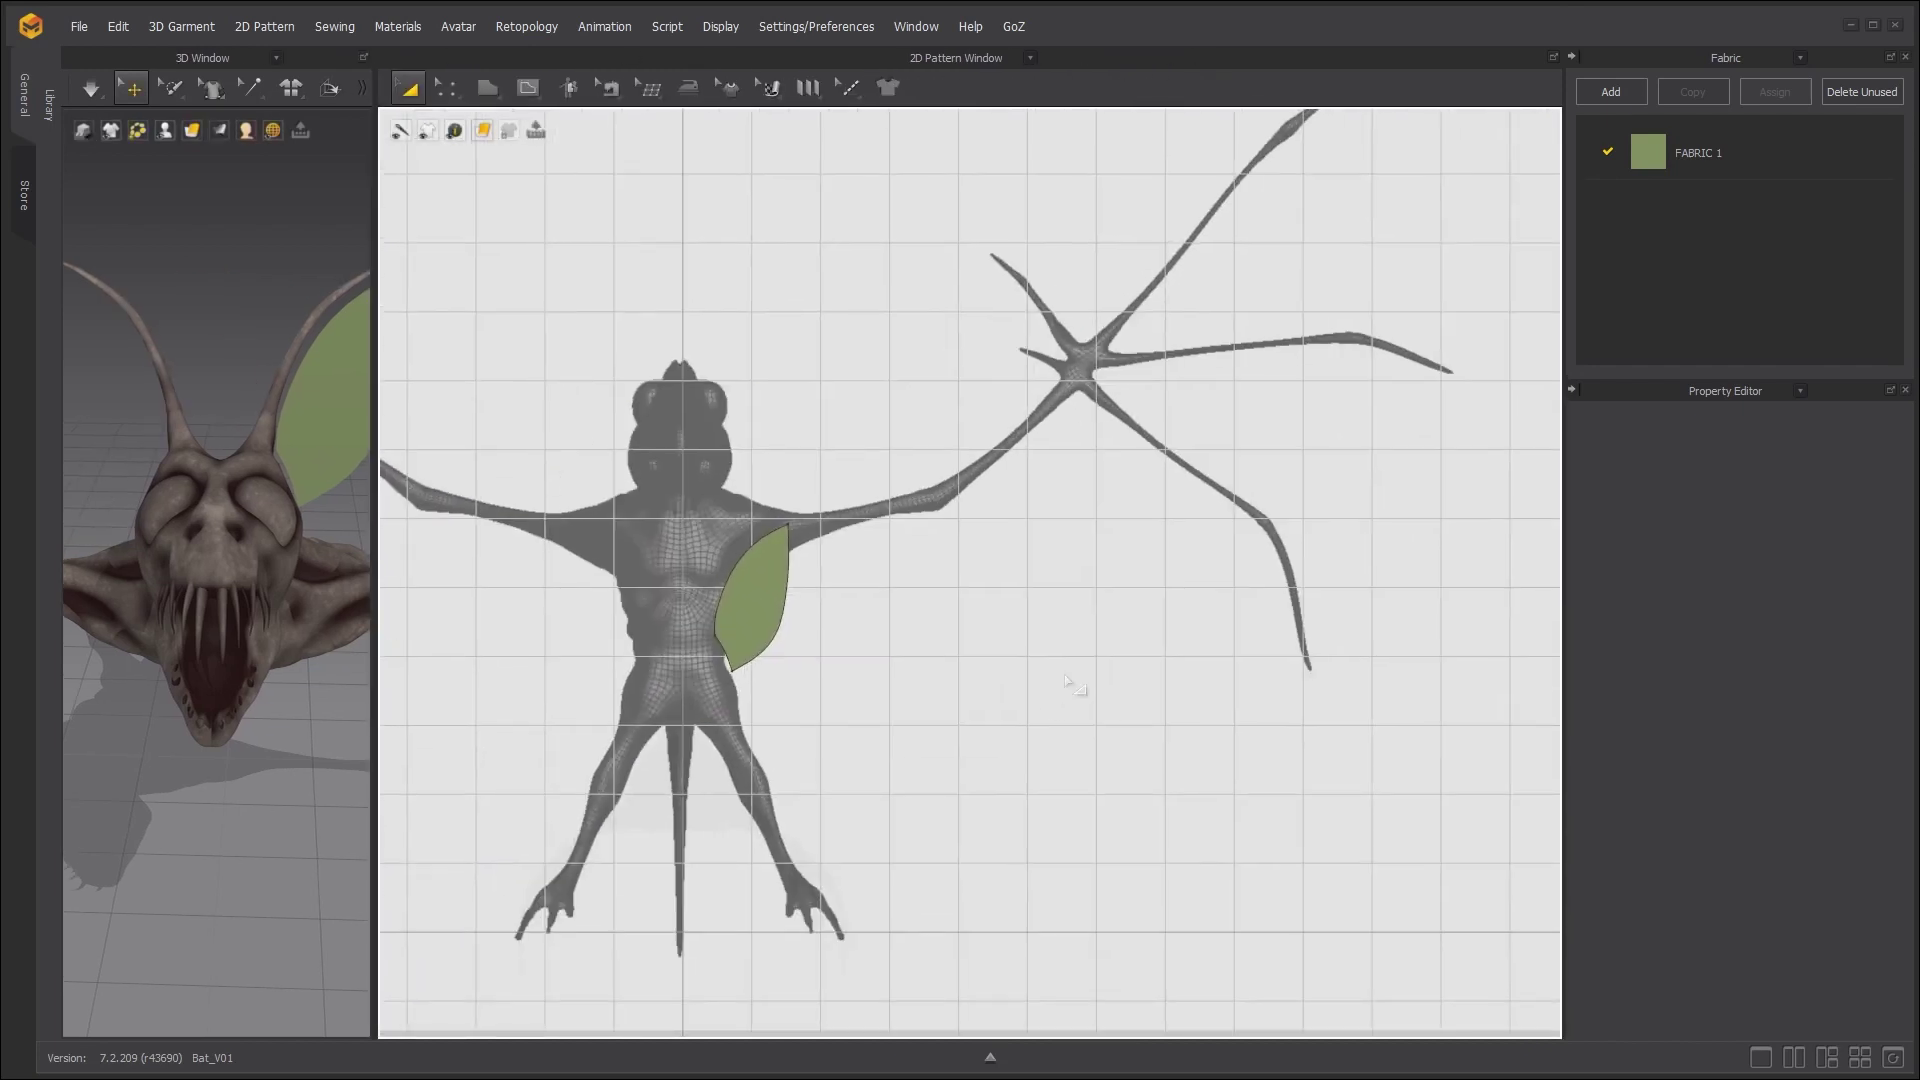
scroll(978, 614, "down", 2)
left_click(1610, 91)
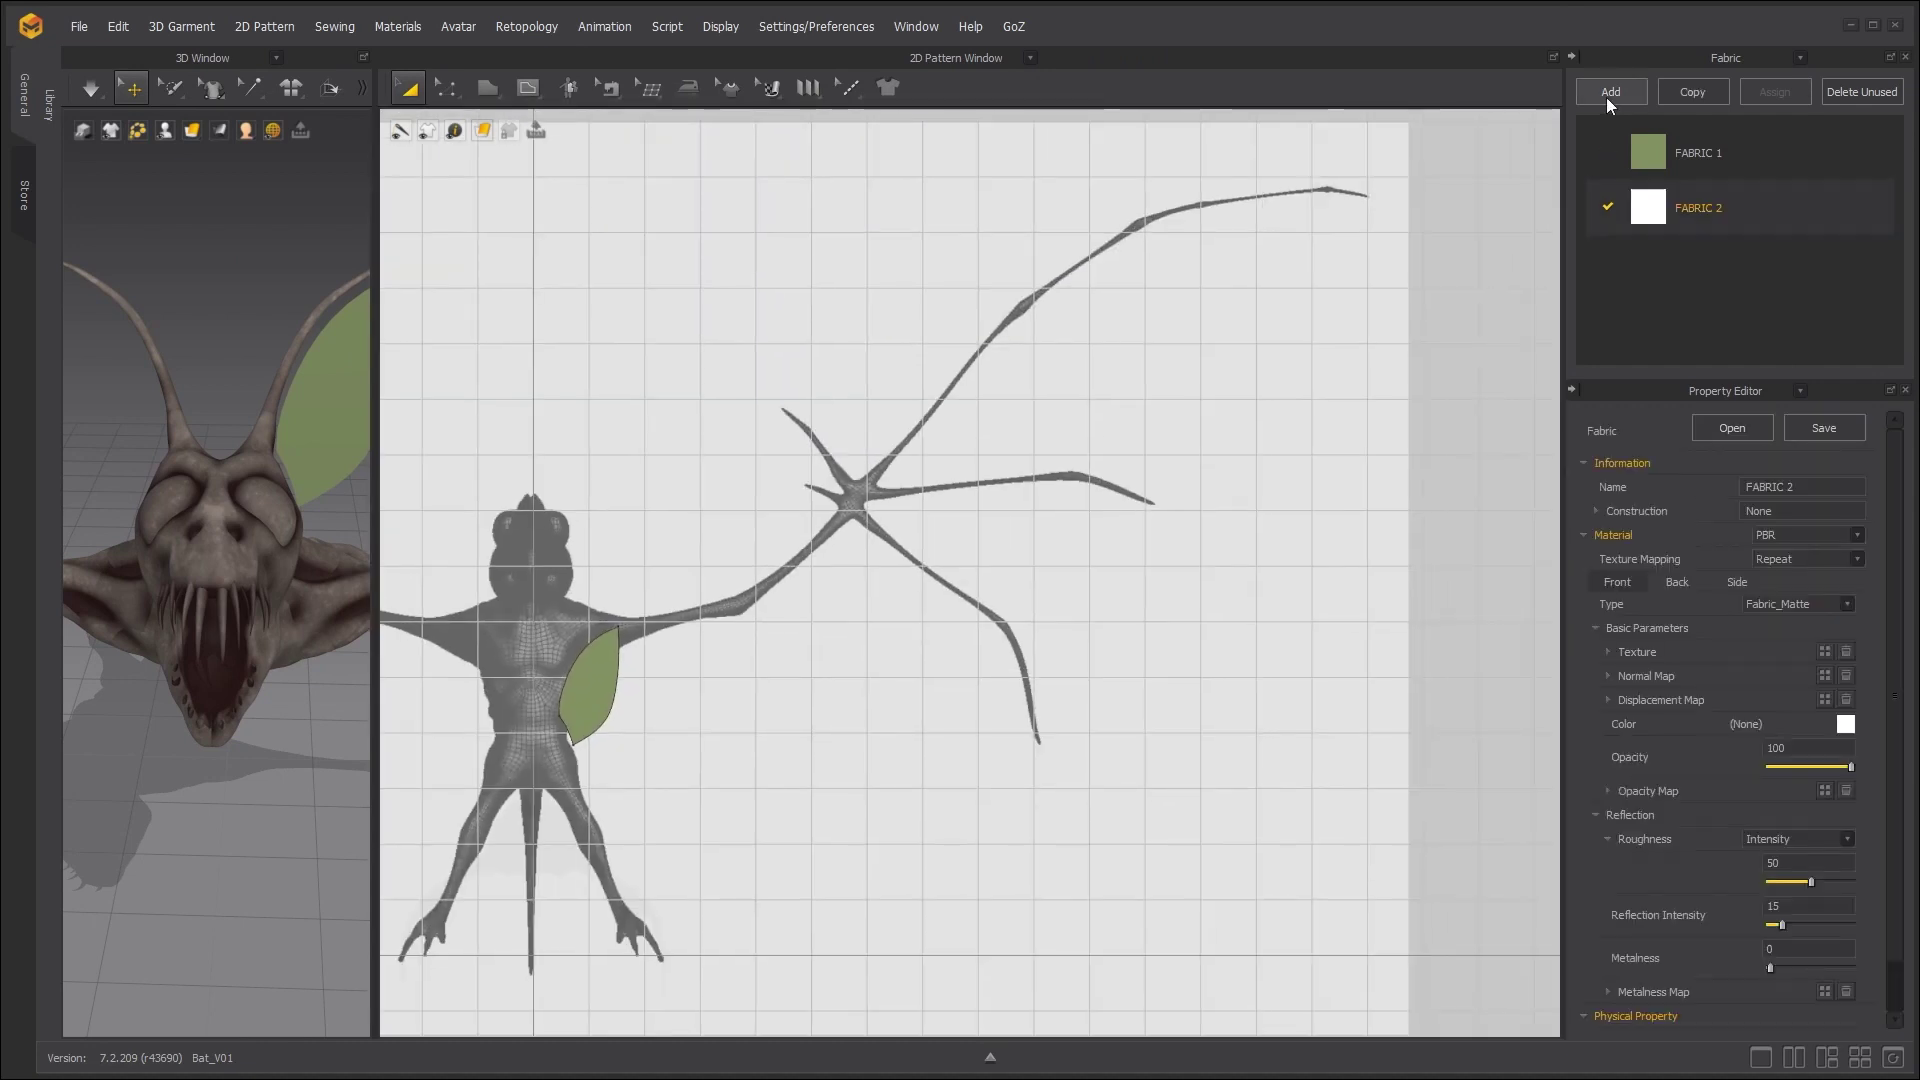
left_click(1845, 724)
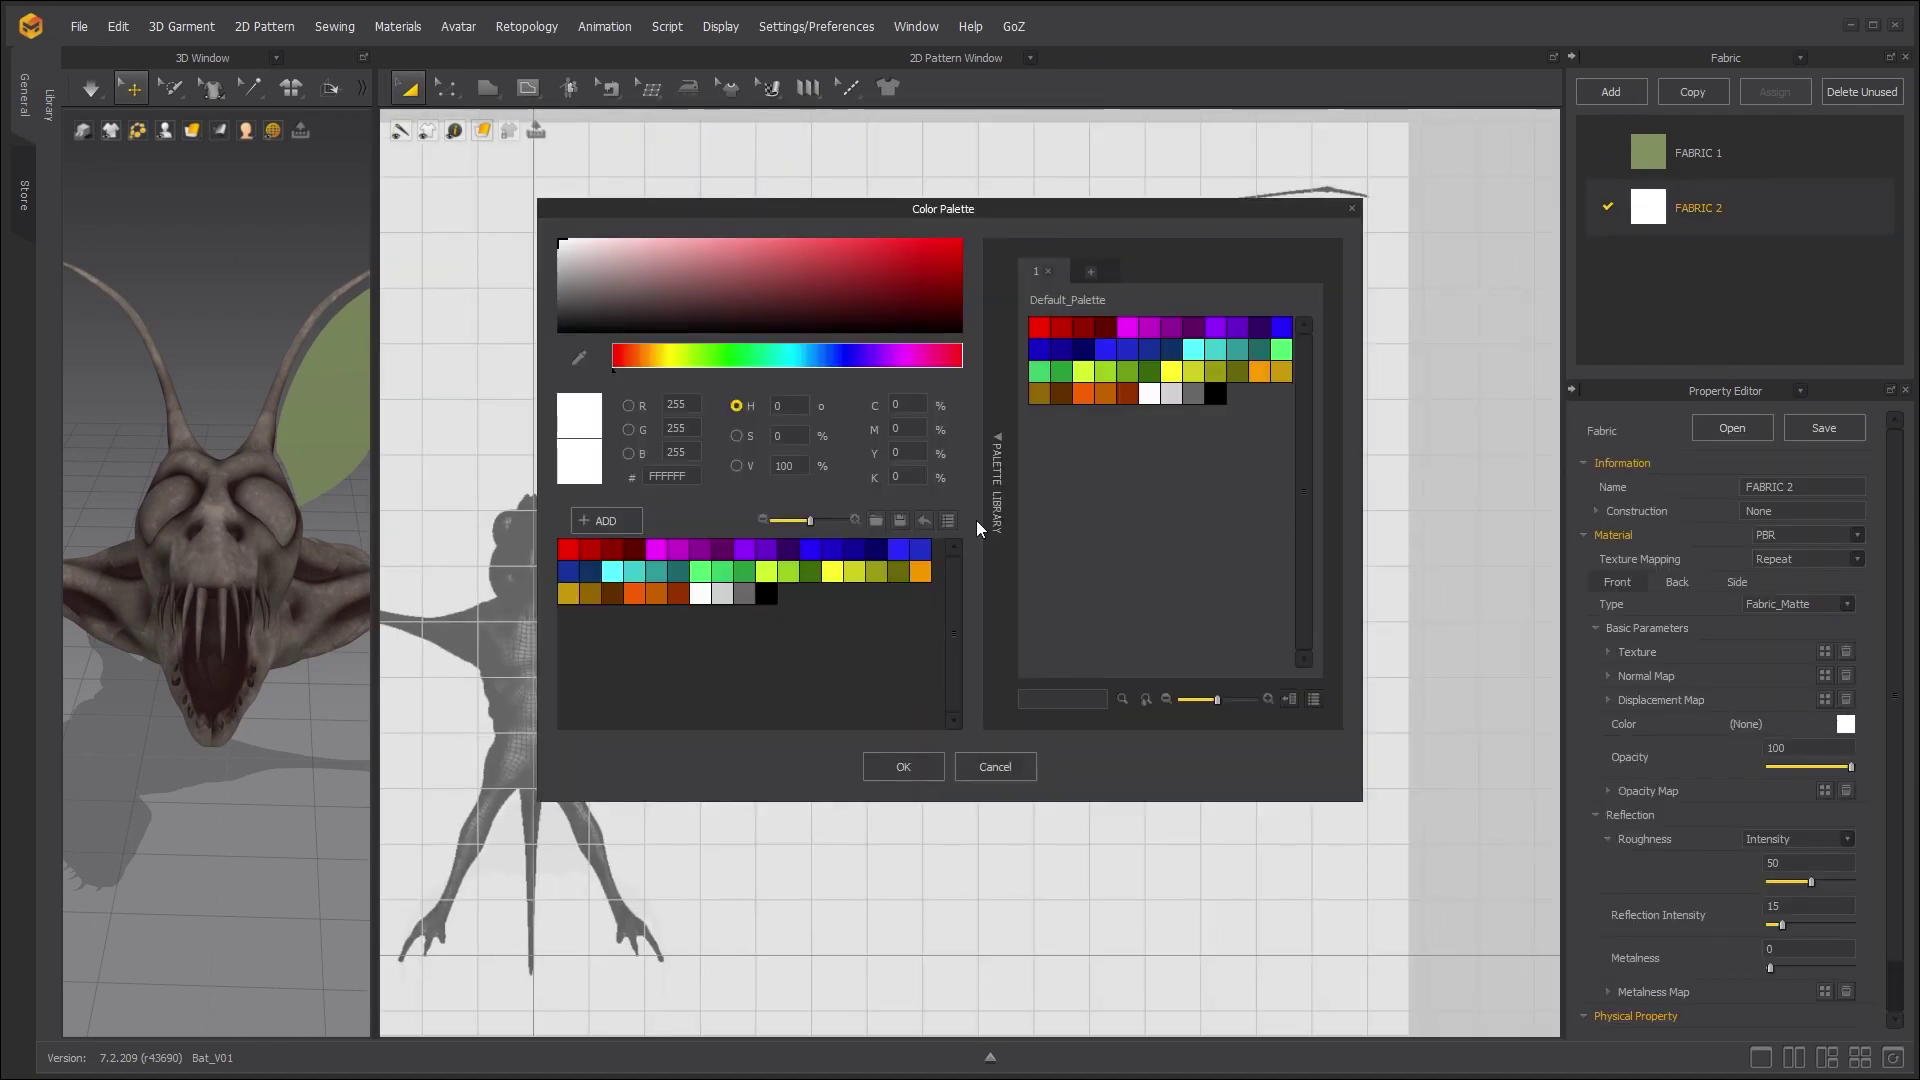
left_click(854, 571)
left_click(839, 360)
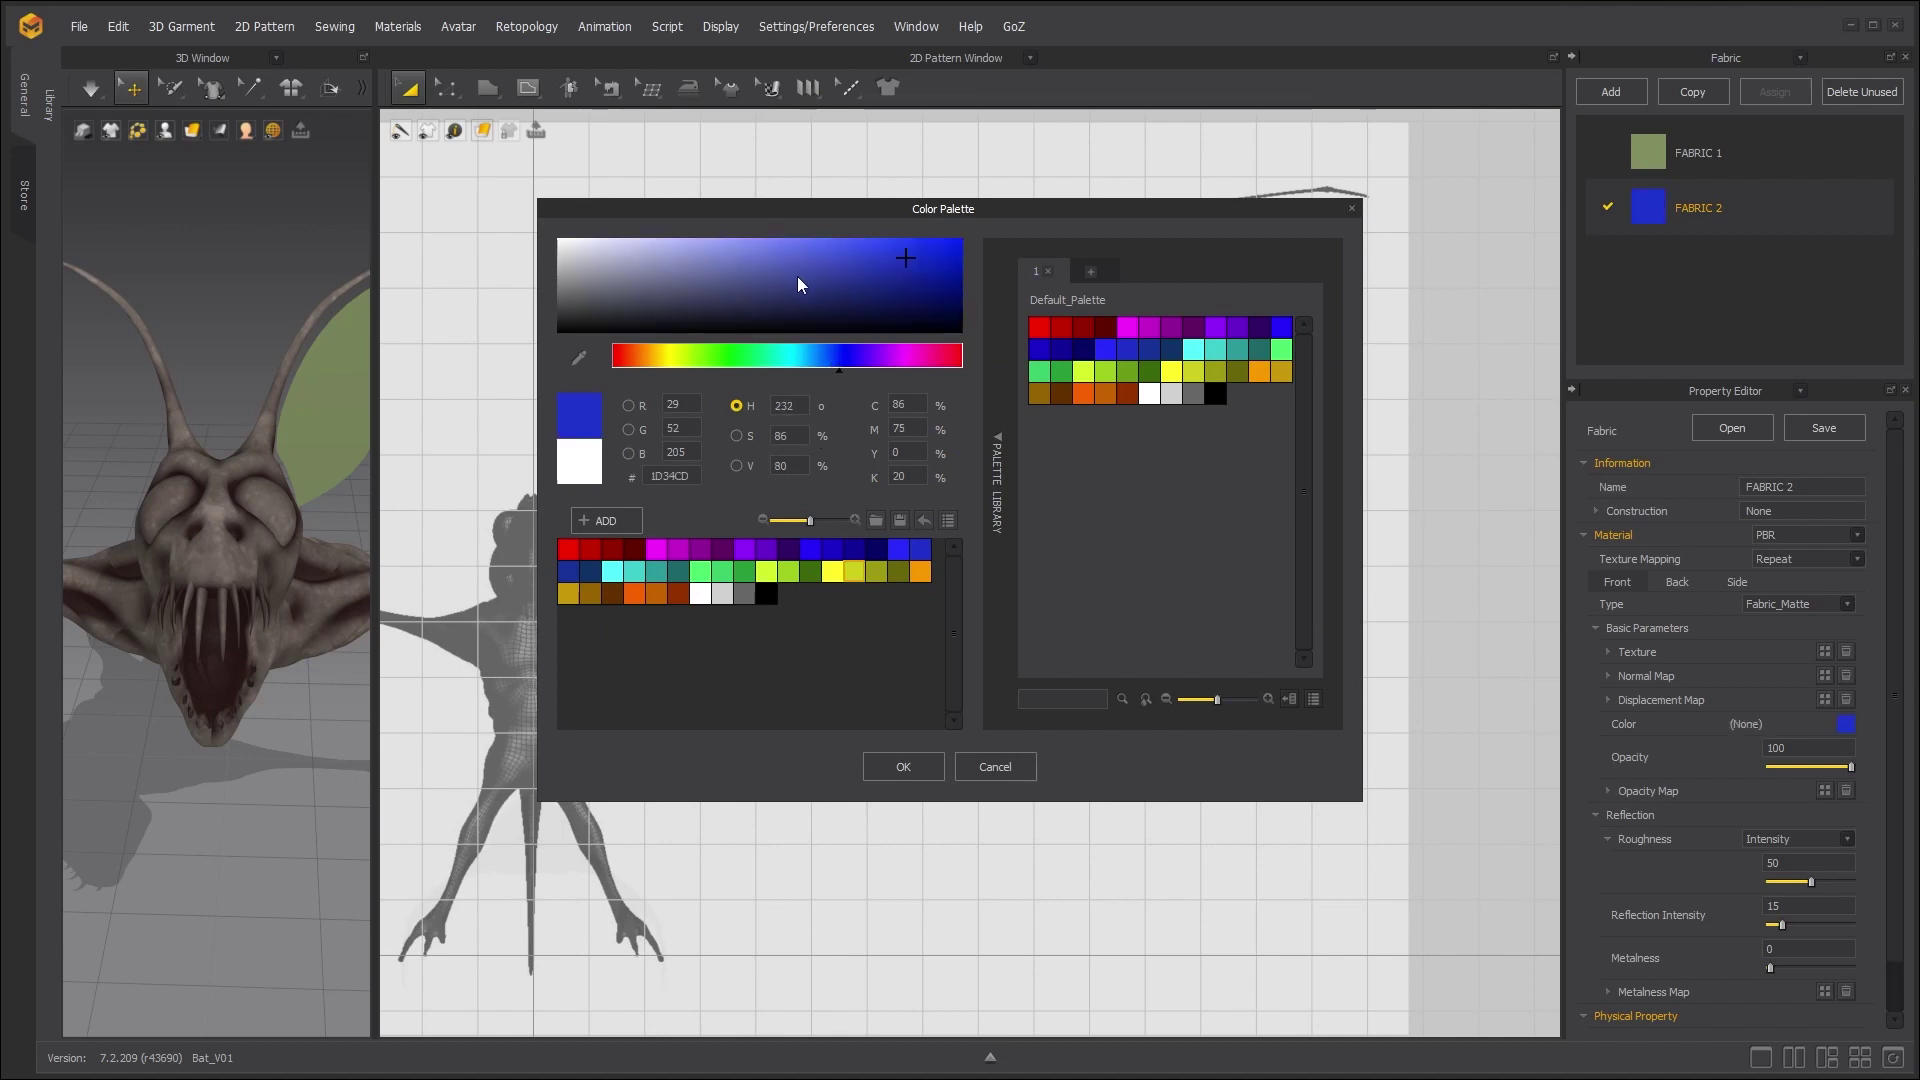
left_click(707, 278)
left_click(642, 278)
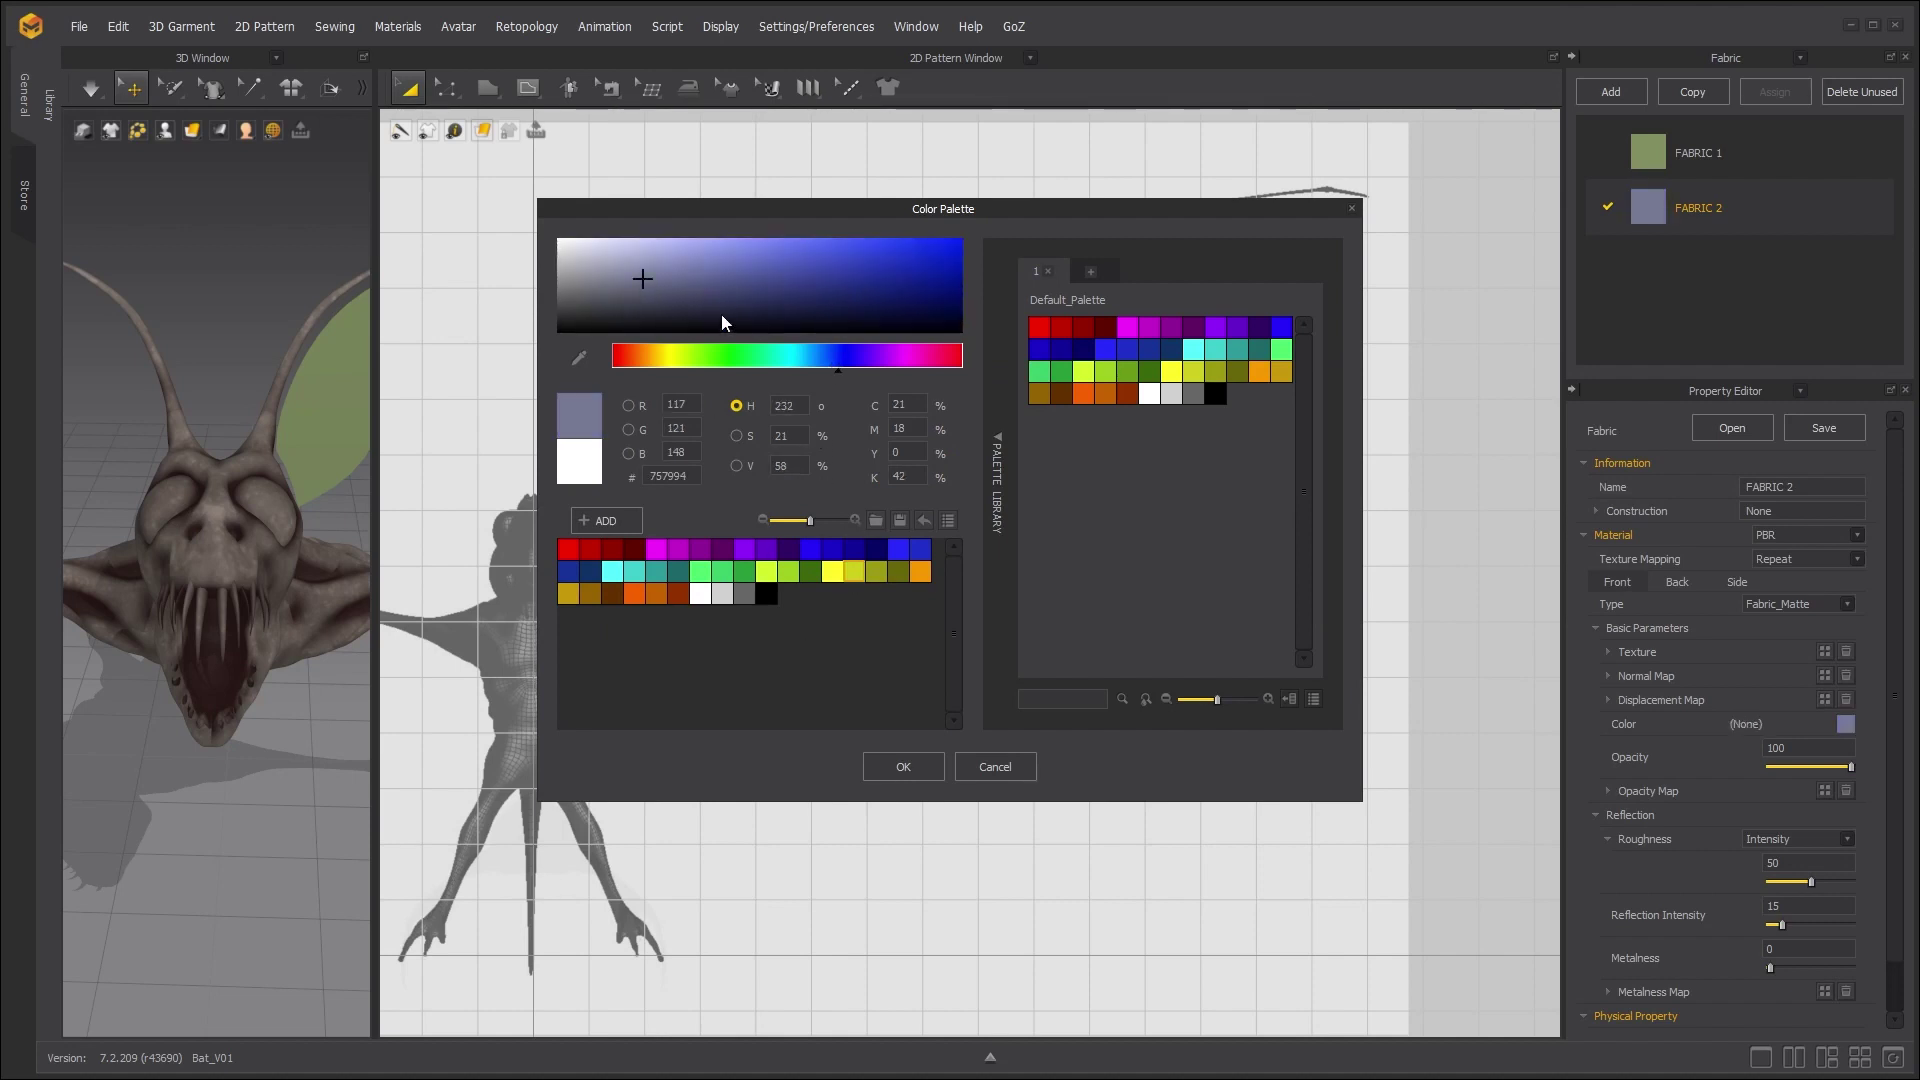
left_click(694, 268)
left_click(903, 767)
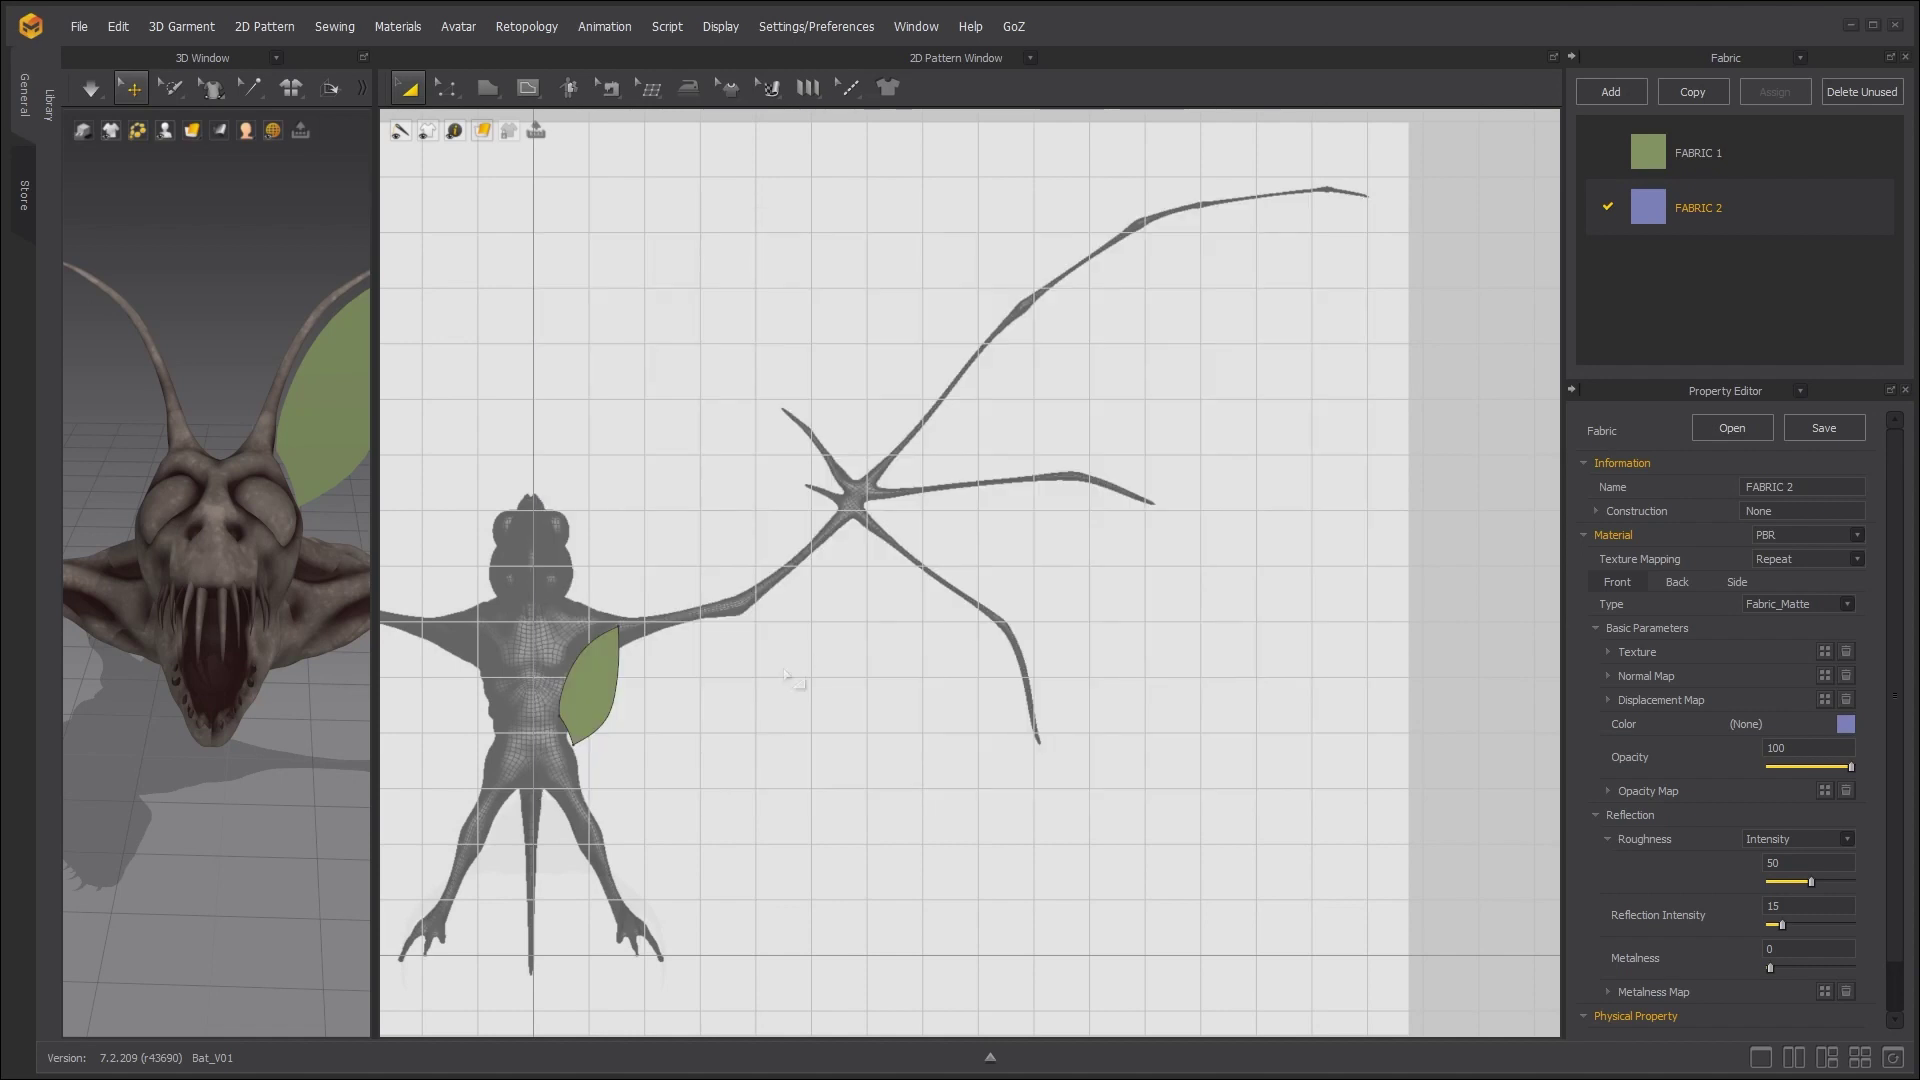
Draw a closed seven-point wing membrane pattern between the upper and middle finger bones of the background image.
scroll(790, 676, "up", 3)
middle_click_drag(1157, 456, 705, 893)
key("h")
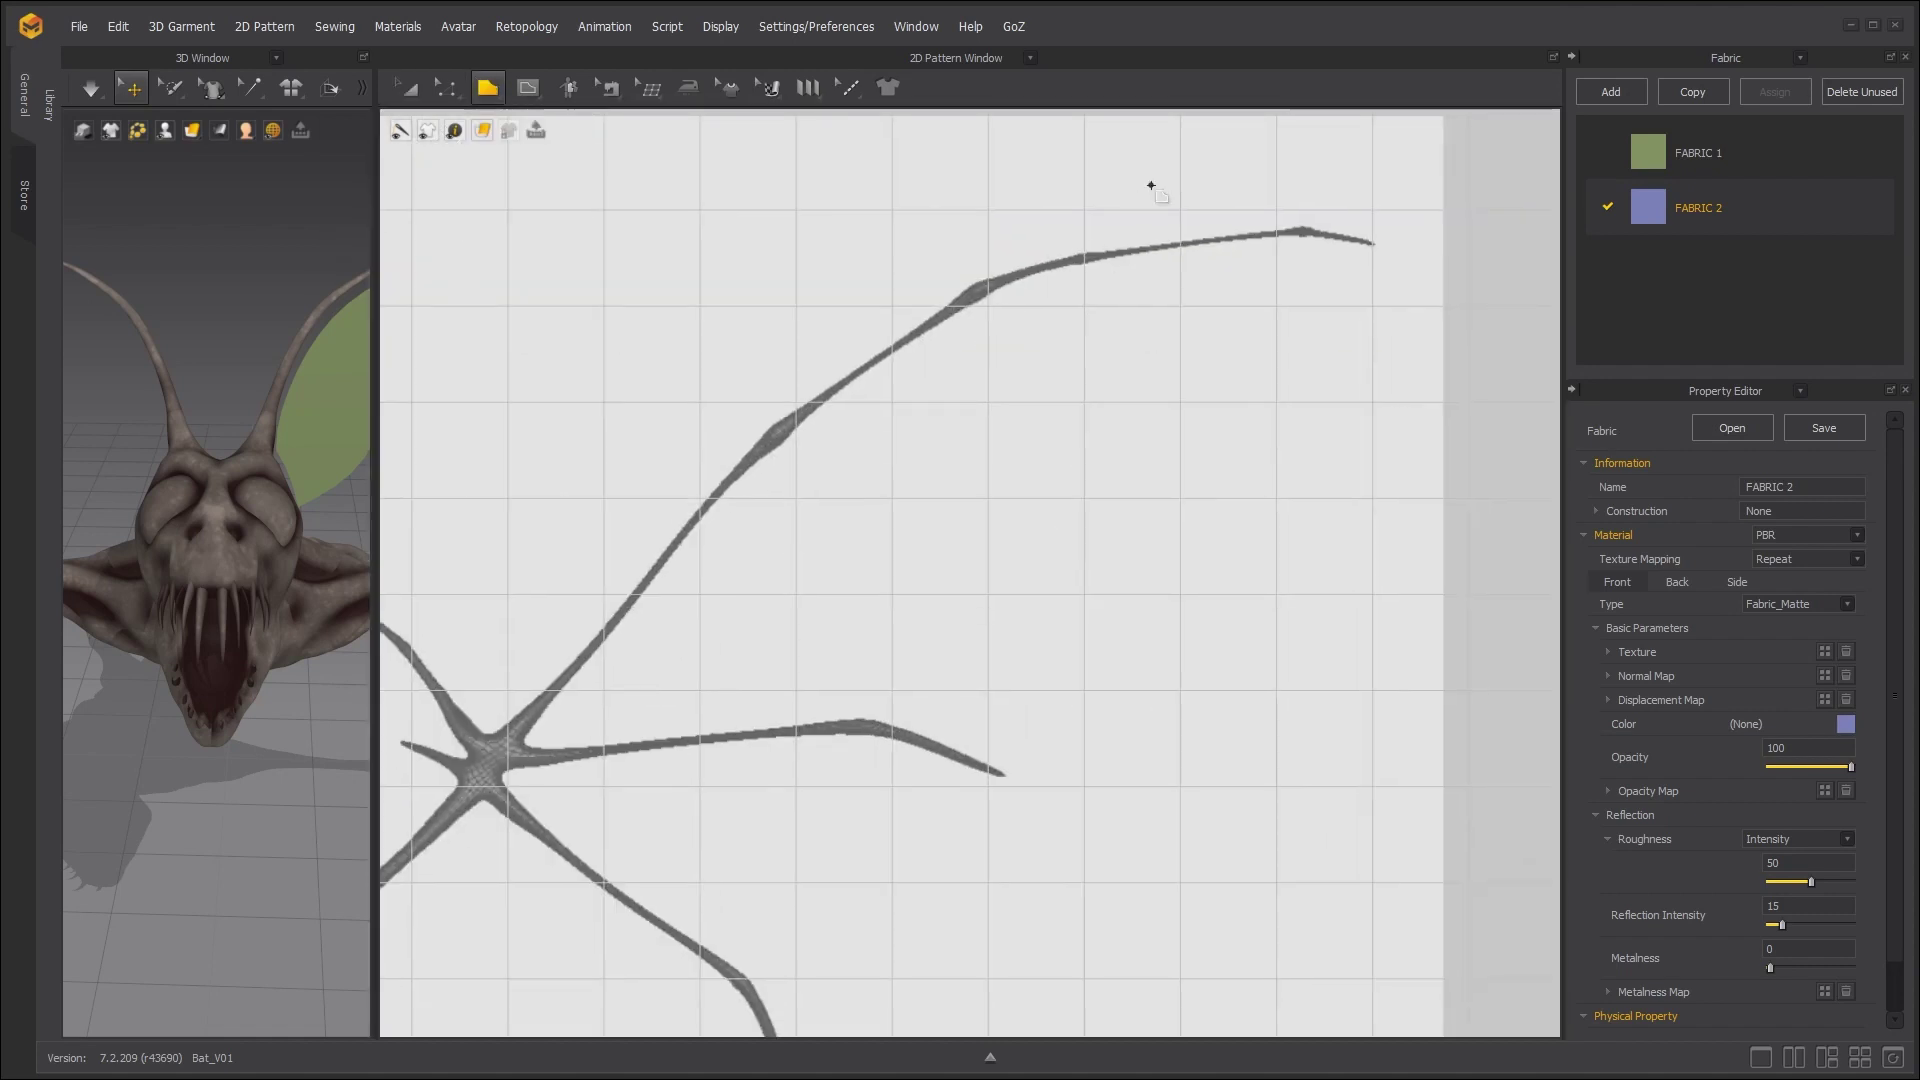
left_click(1036, 278)
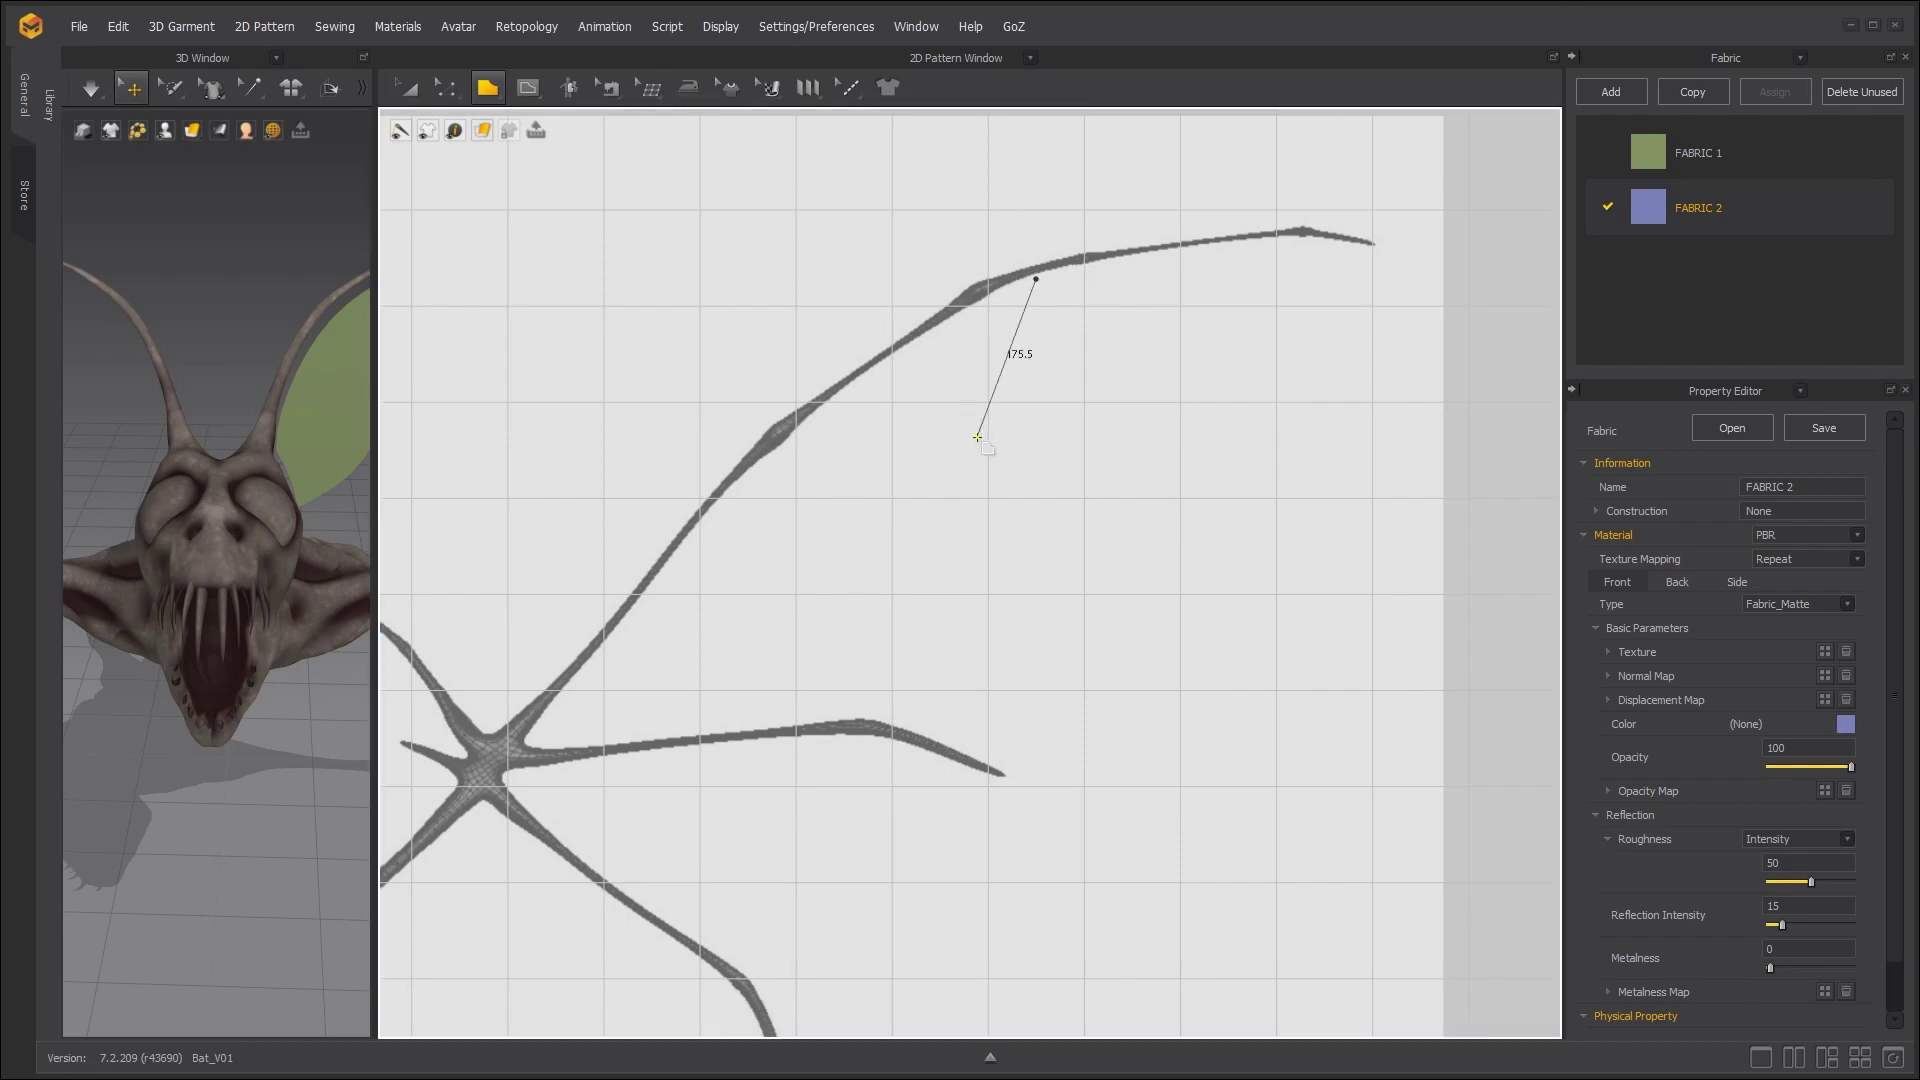
left_click(960, 518)
left_click(998, 767)
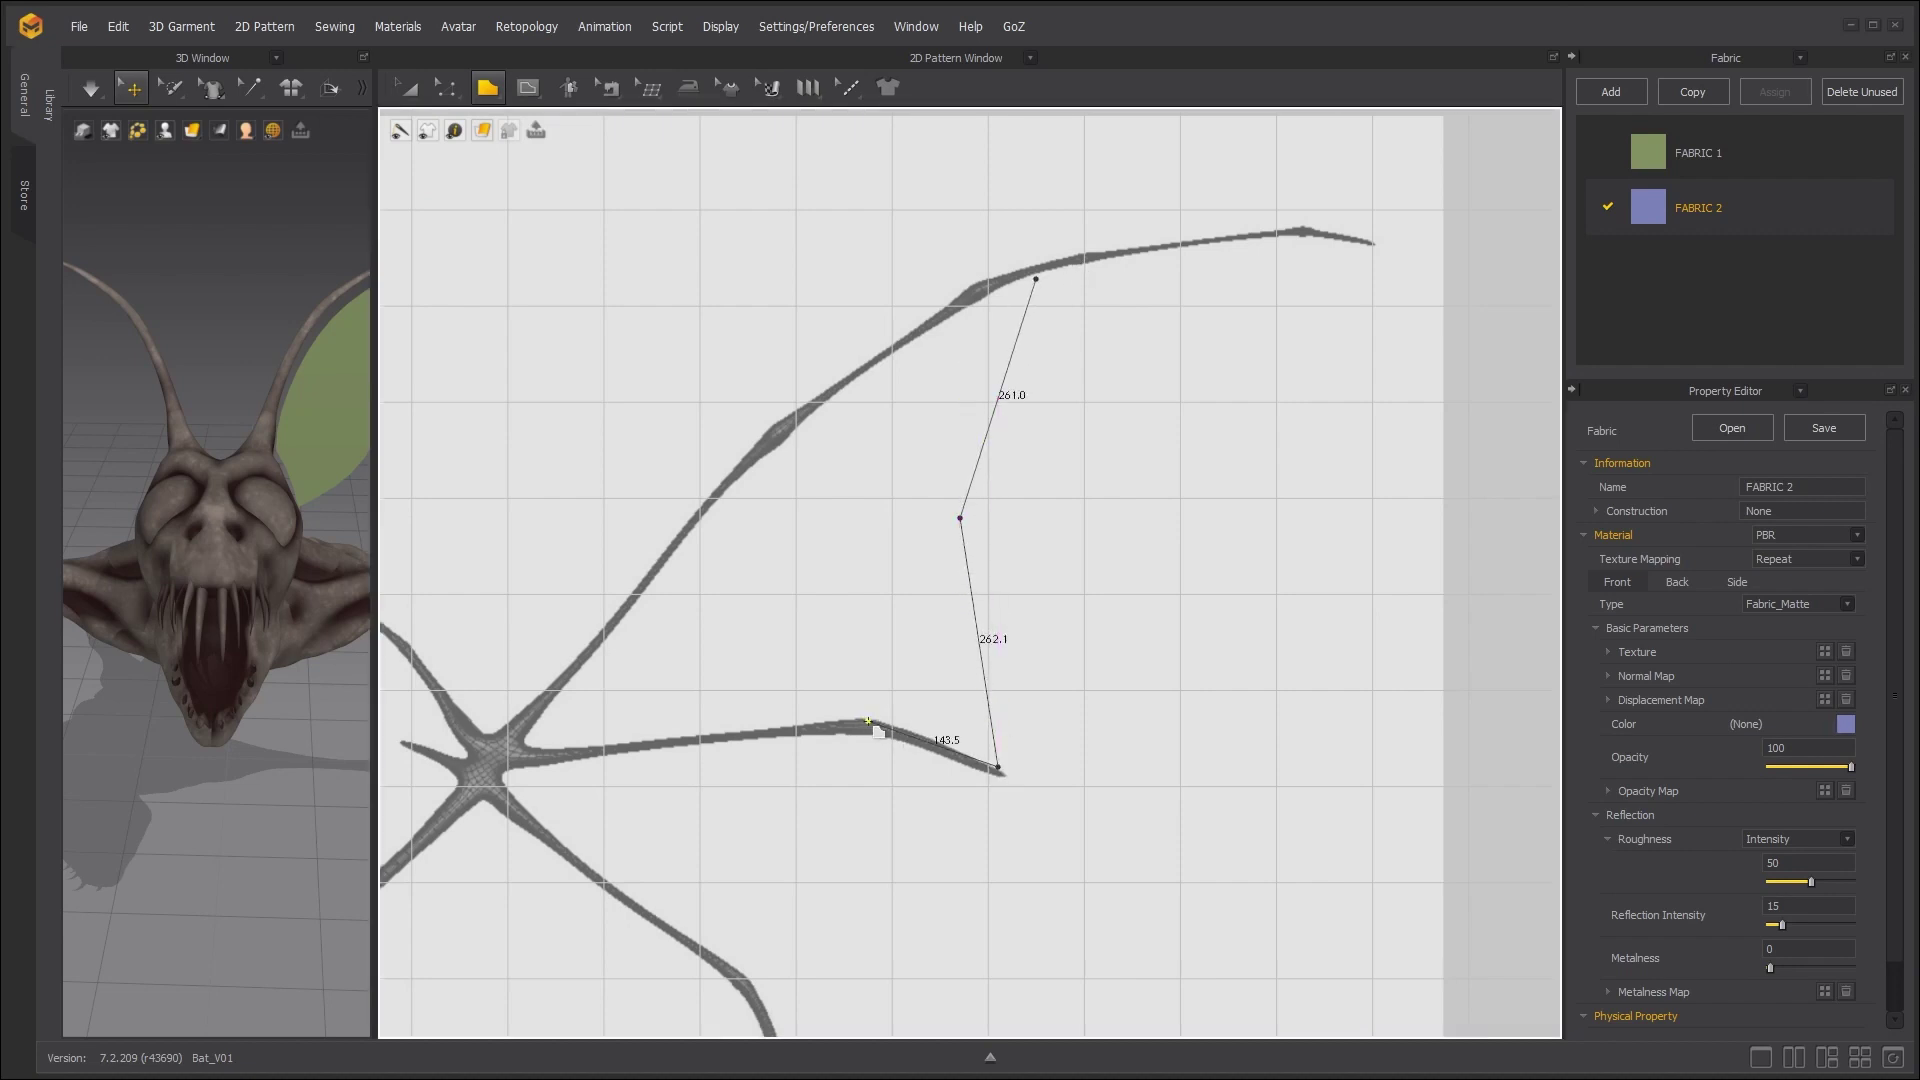
left_click(860, 731)
left_click(522, 731)
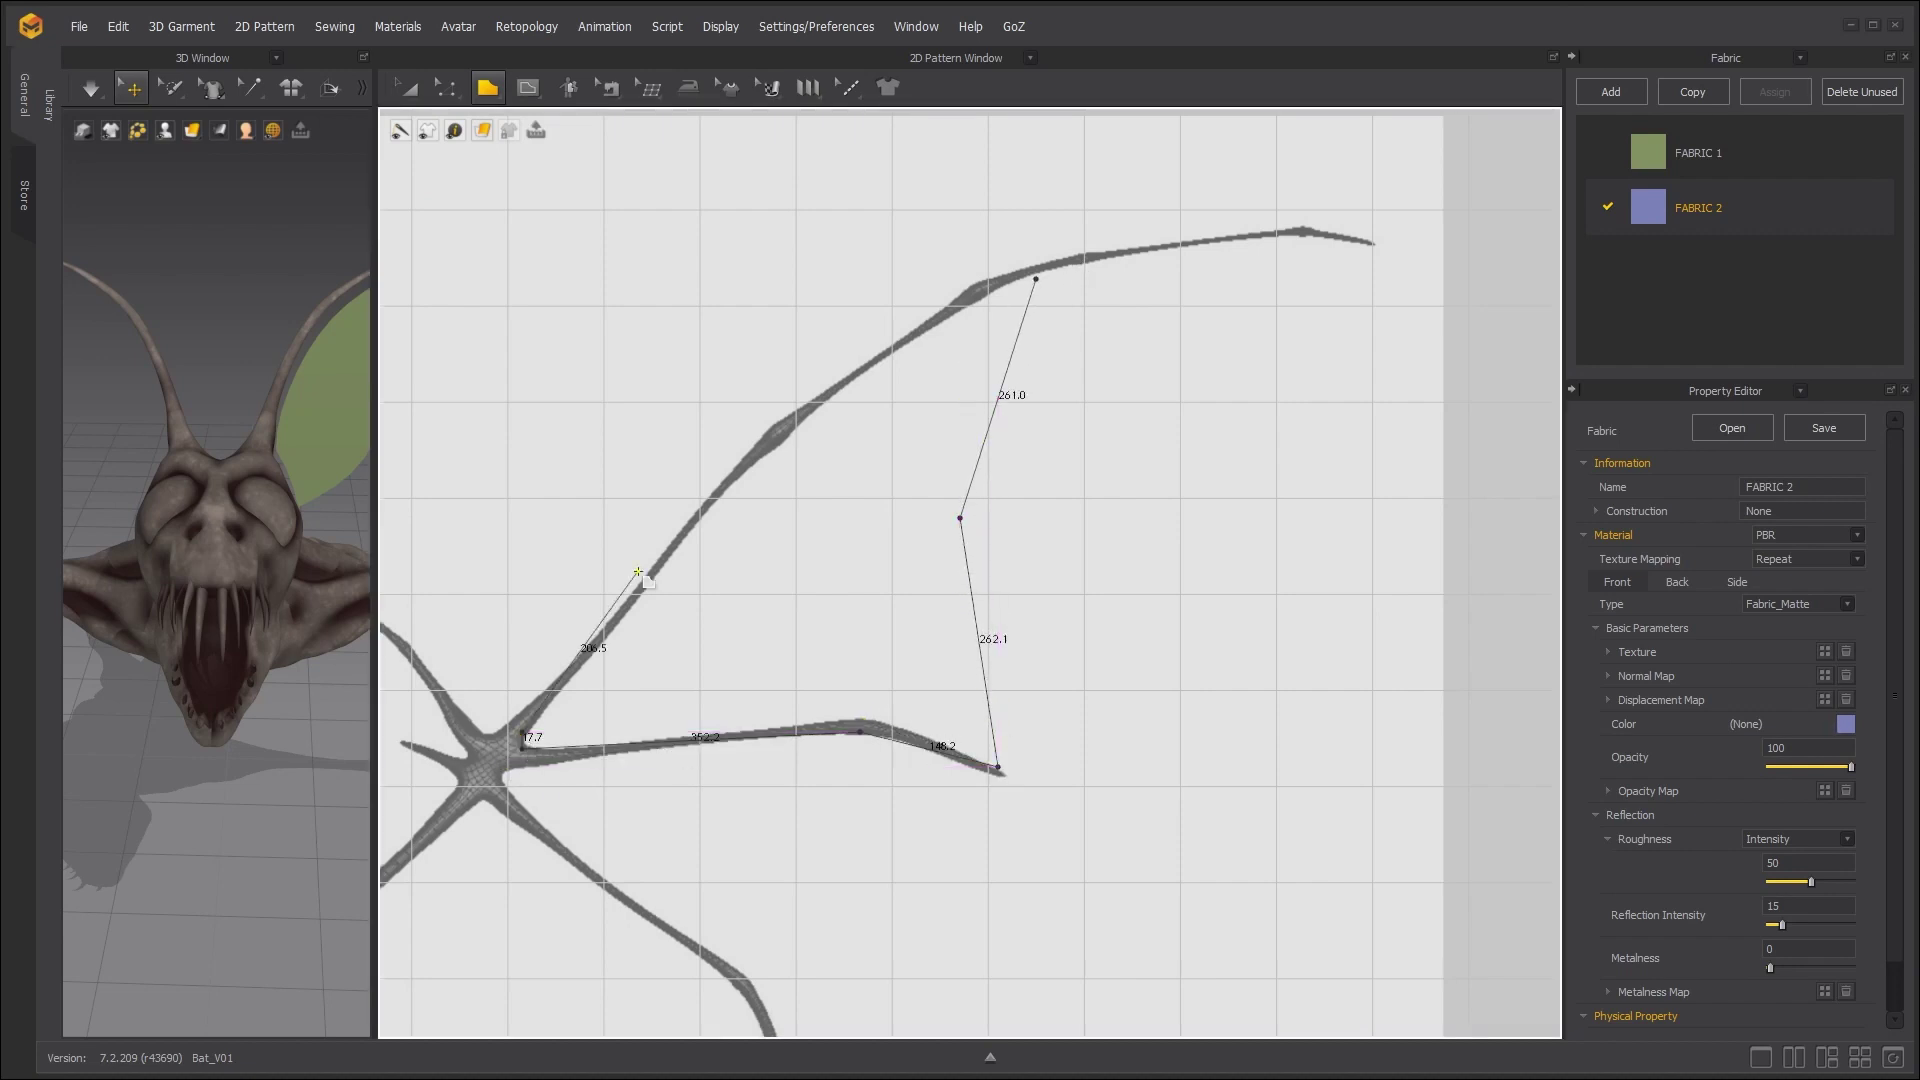
left_click(825, 403)
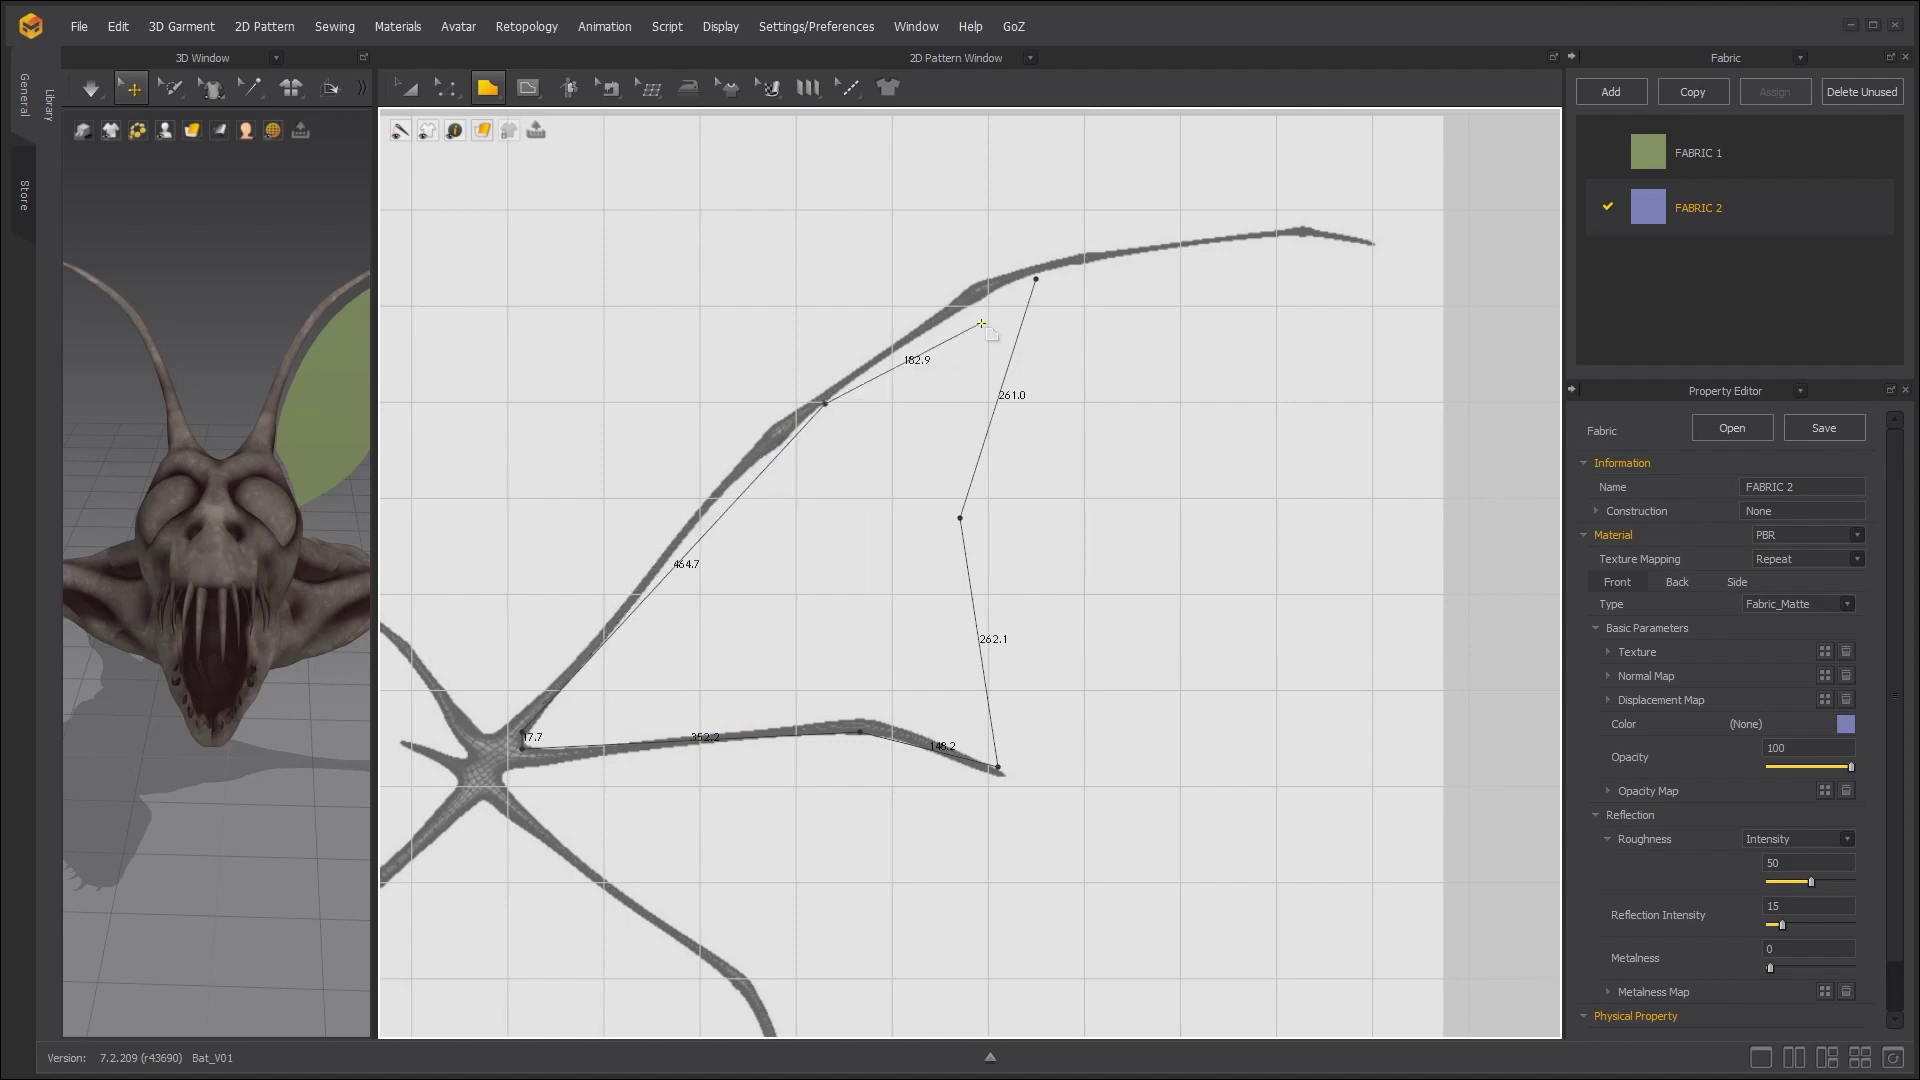
left_click(1036, 278)
Curve both segments of the wing membrane's free outer edge inward.
right_click_drag(814, 685, 976, 508)
key("z")
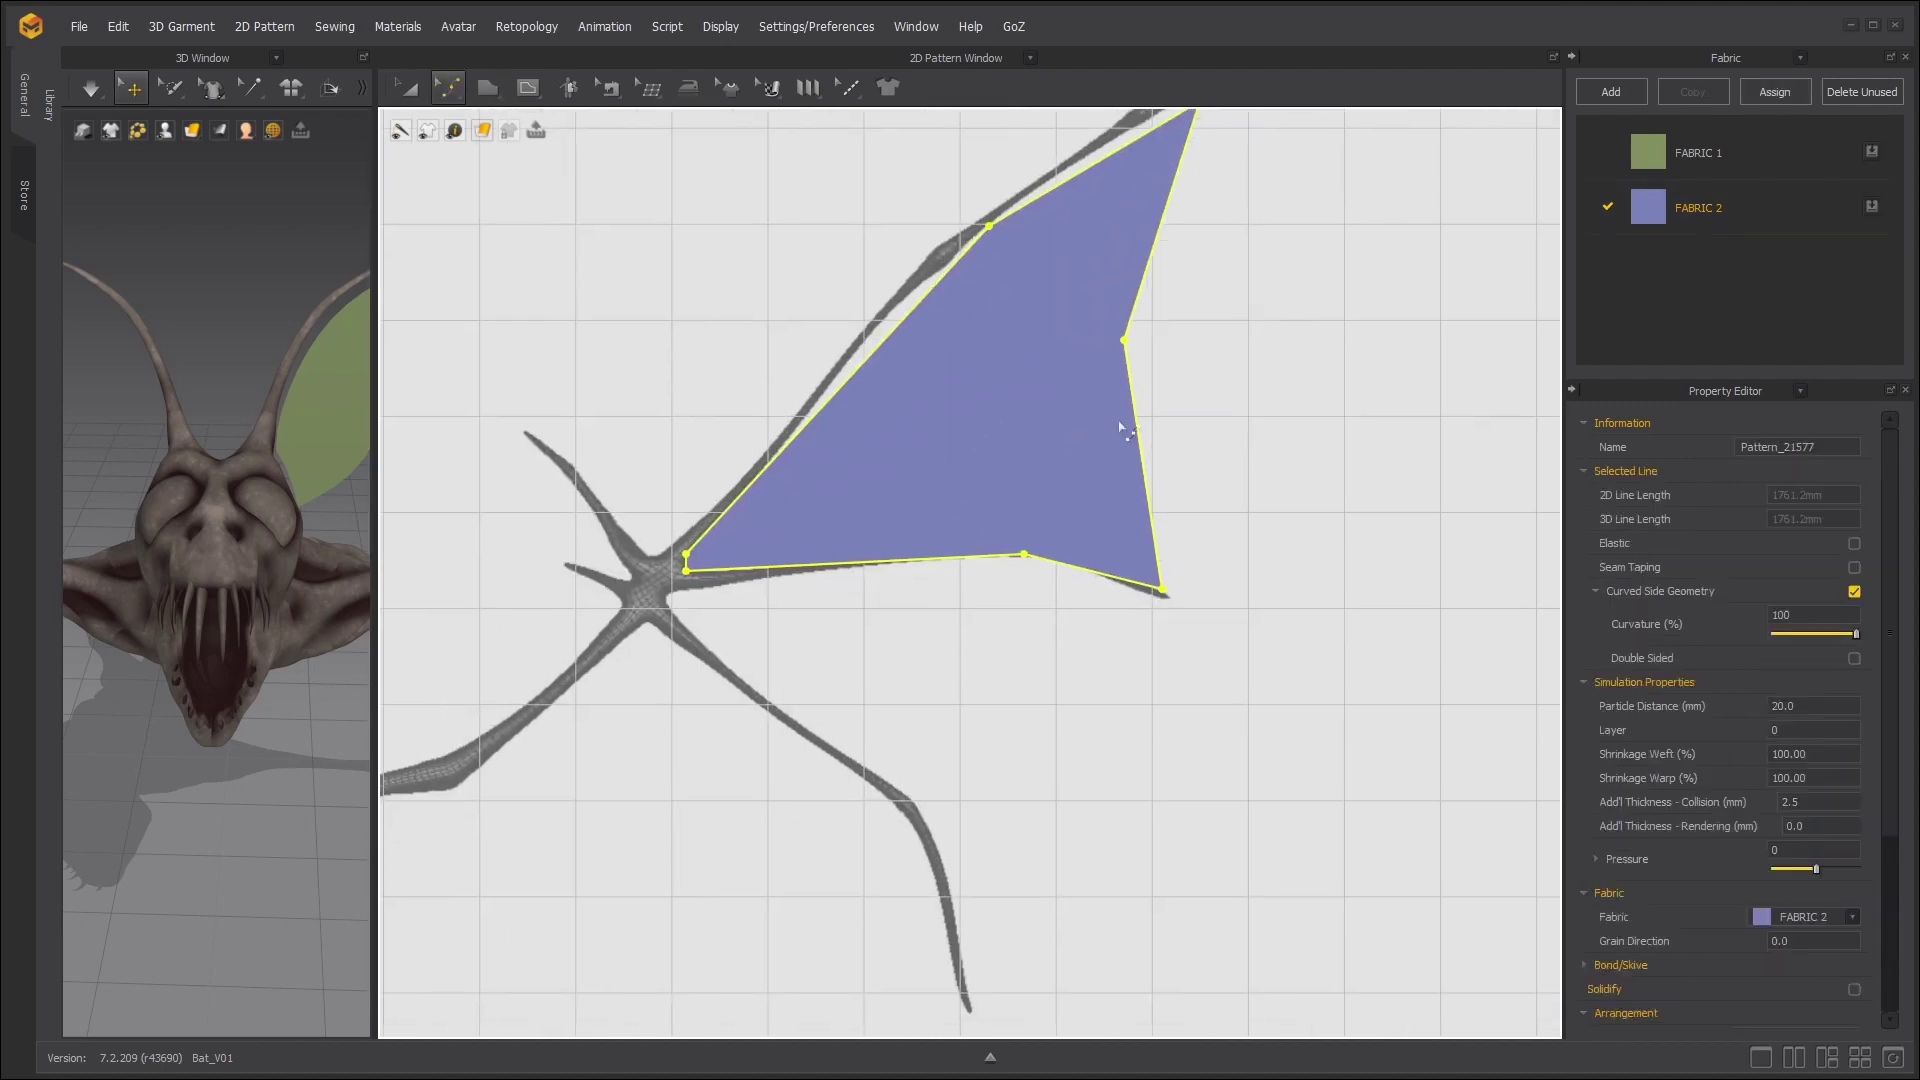
scroll(1140, 390, "up", 6)
left_click_drag(990, 633, 973, 631)
left_click(955, 923)
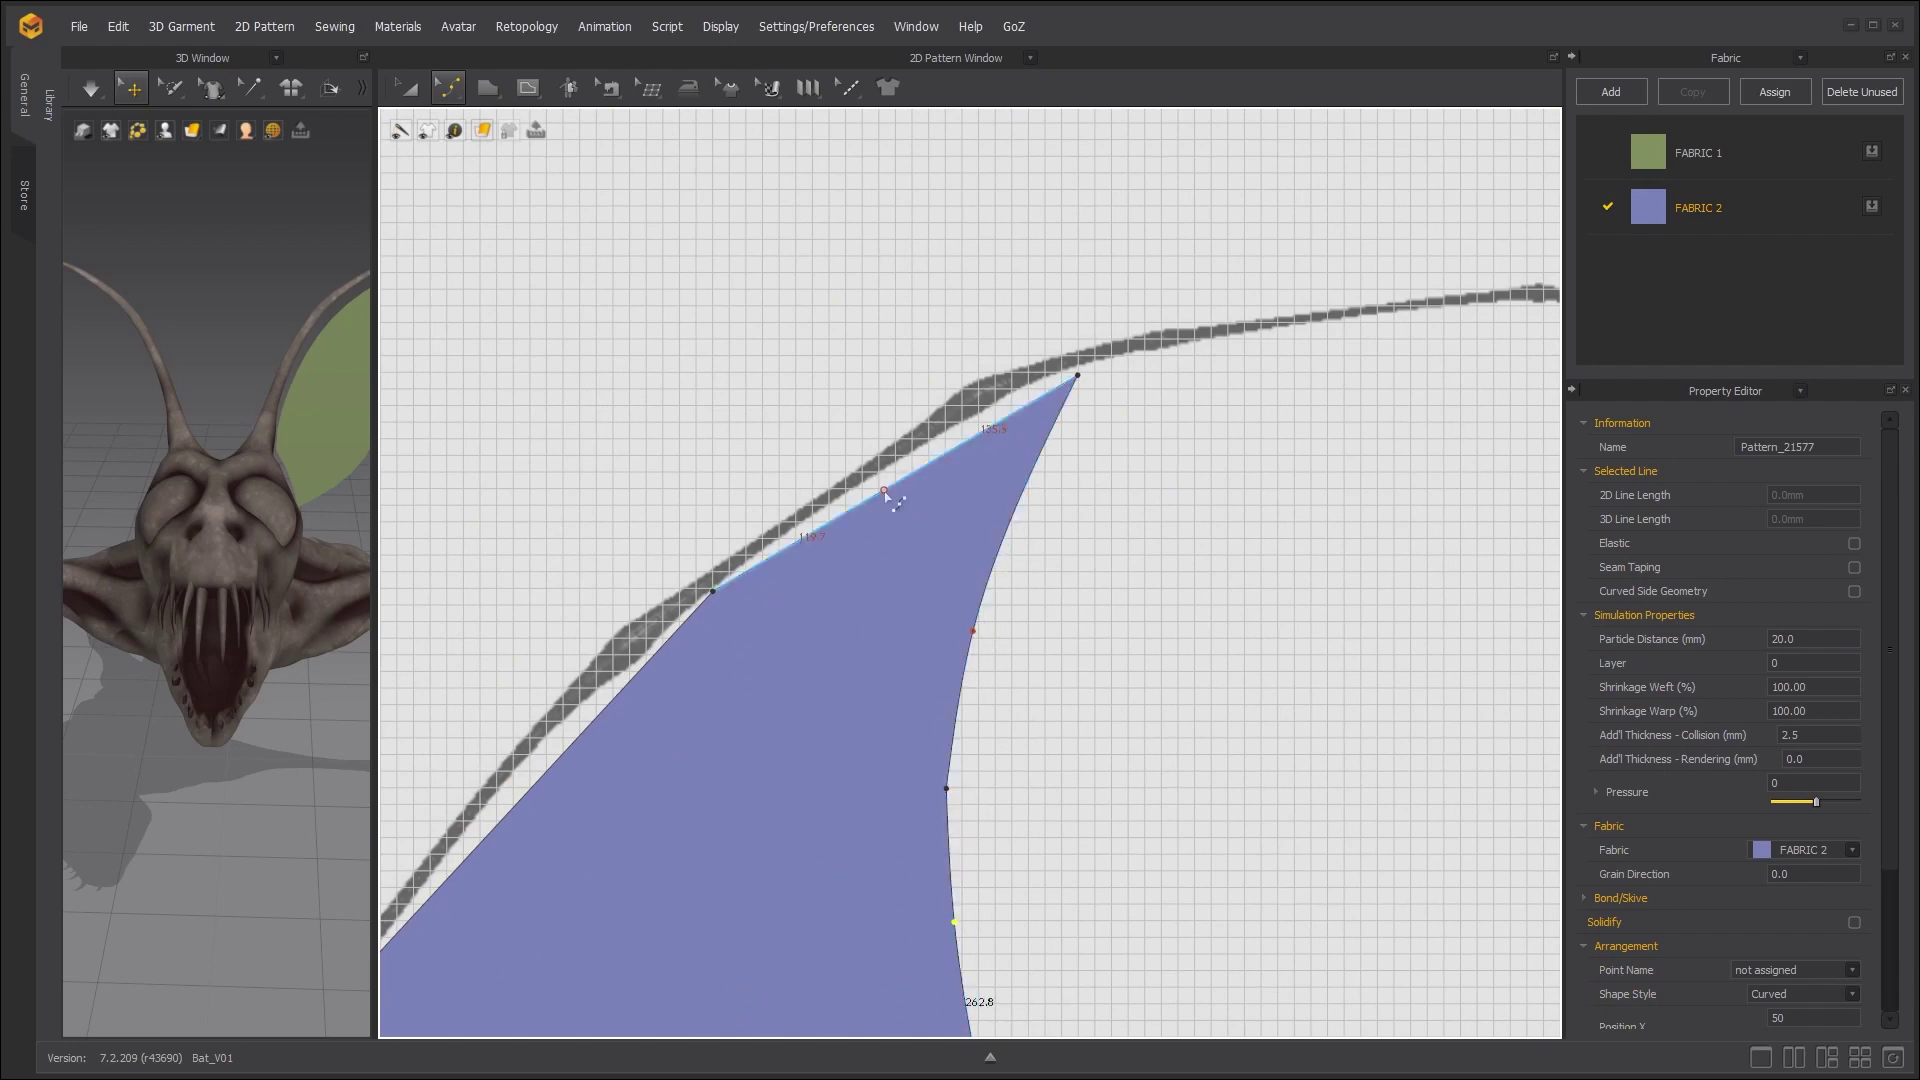
Curve the membrane's upper edges to follow the upper finger bone in the background image.
left_click_drag(889, 492, 881, 476)
right_click_drag(752, 762, 1291, 374)
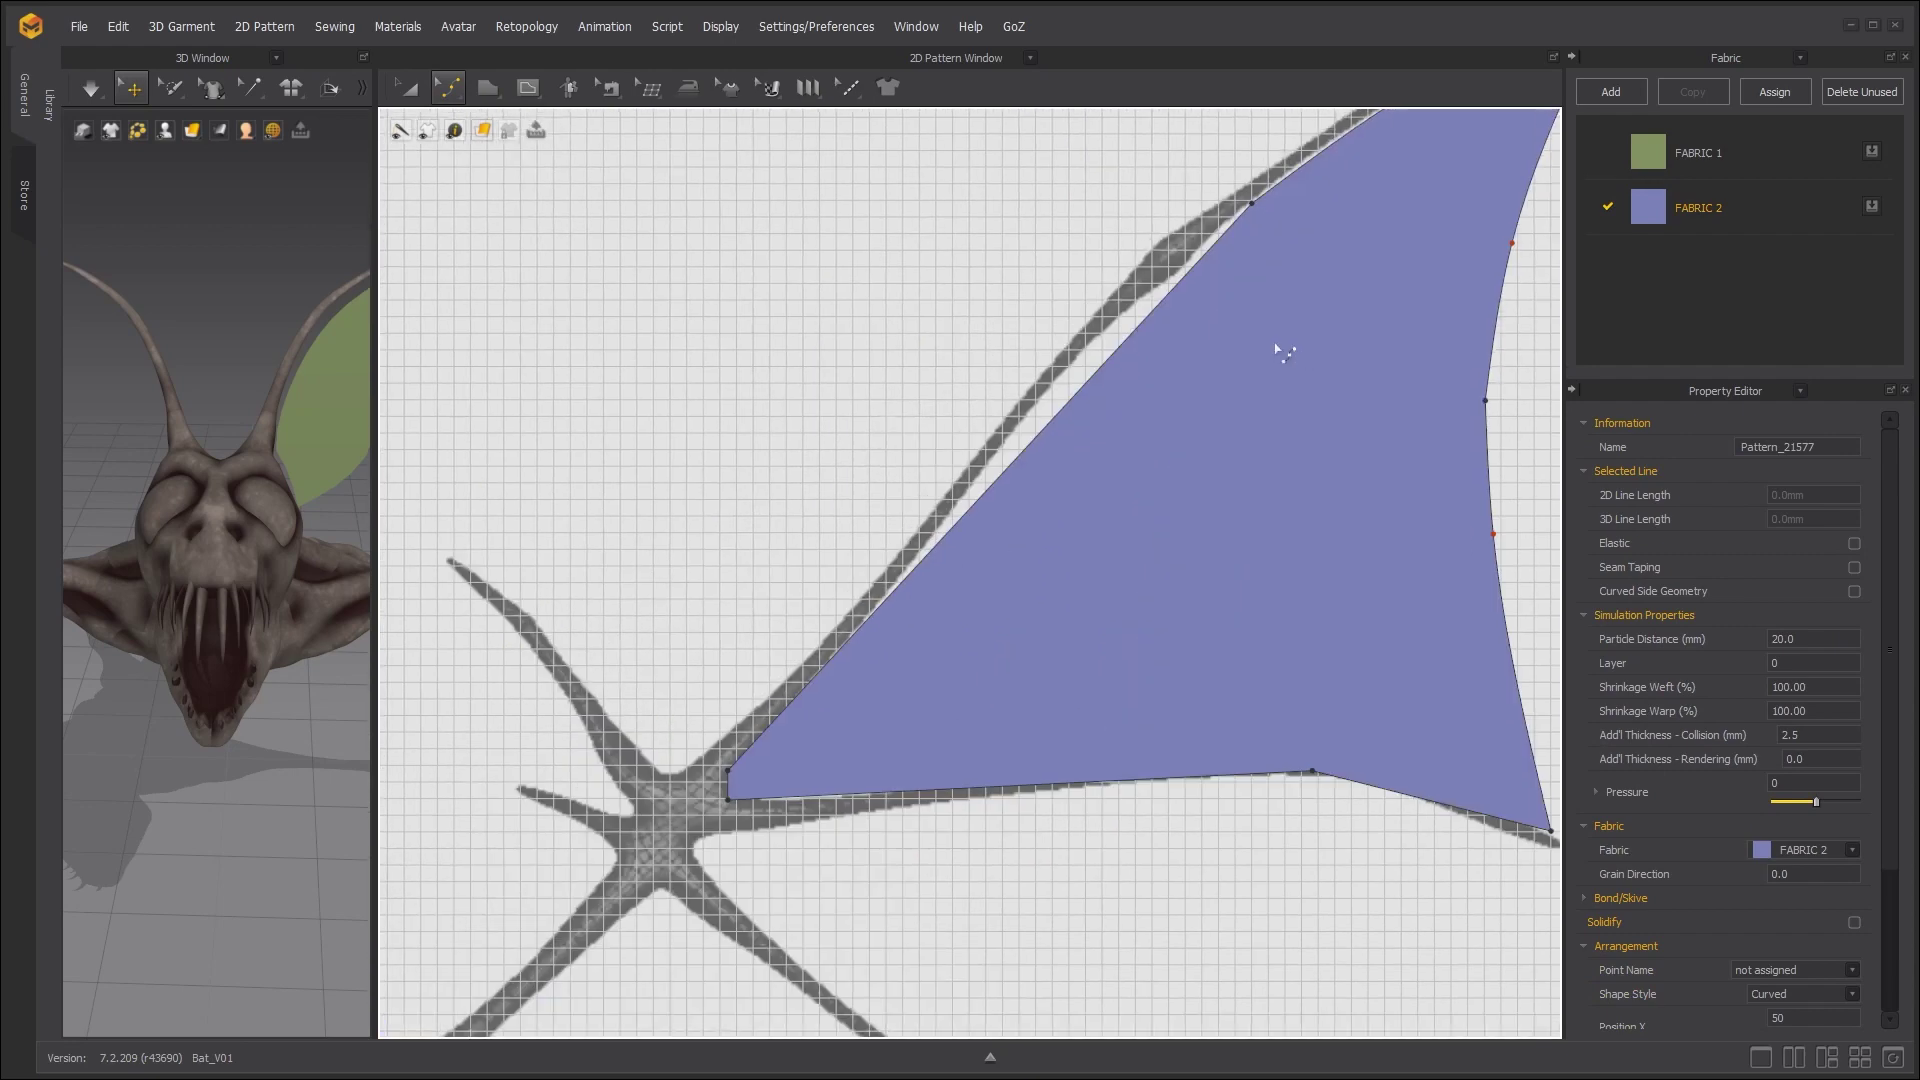
left_click_drag(1065, 415, 1047, 399)
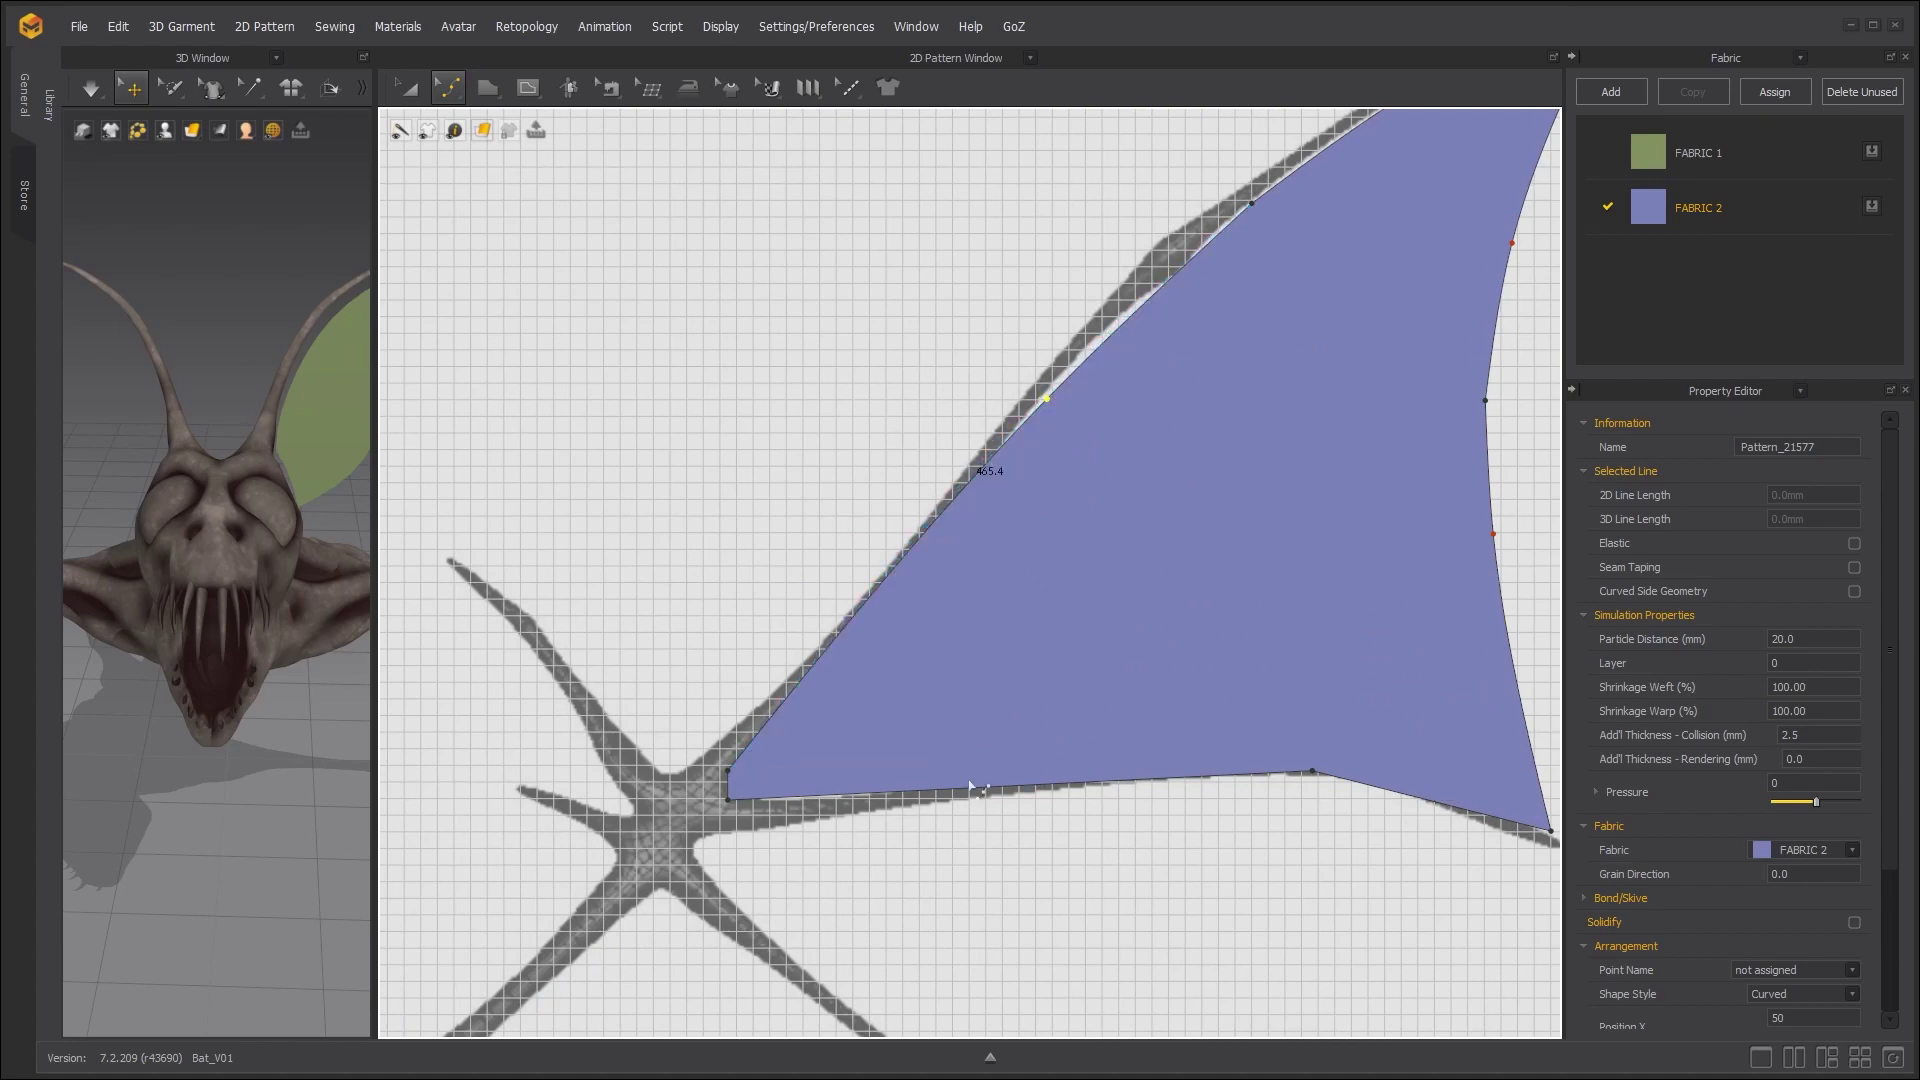
left_click_drag(842, 652, 842, 652)
Curve the membrane's two lower segments upward along the middle finger bone.
middle_click_drag(1040, 884, 941, 651)
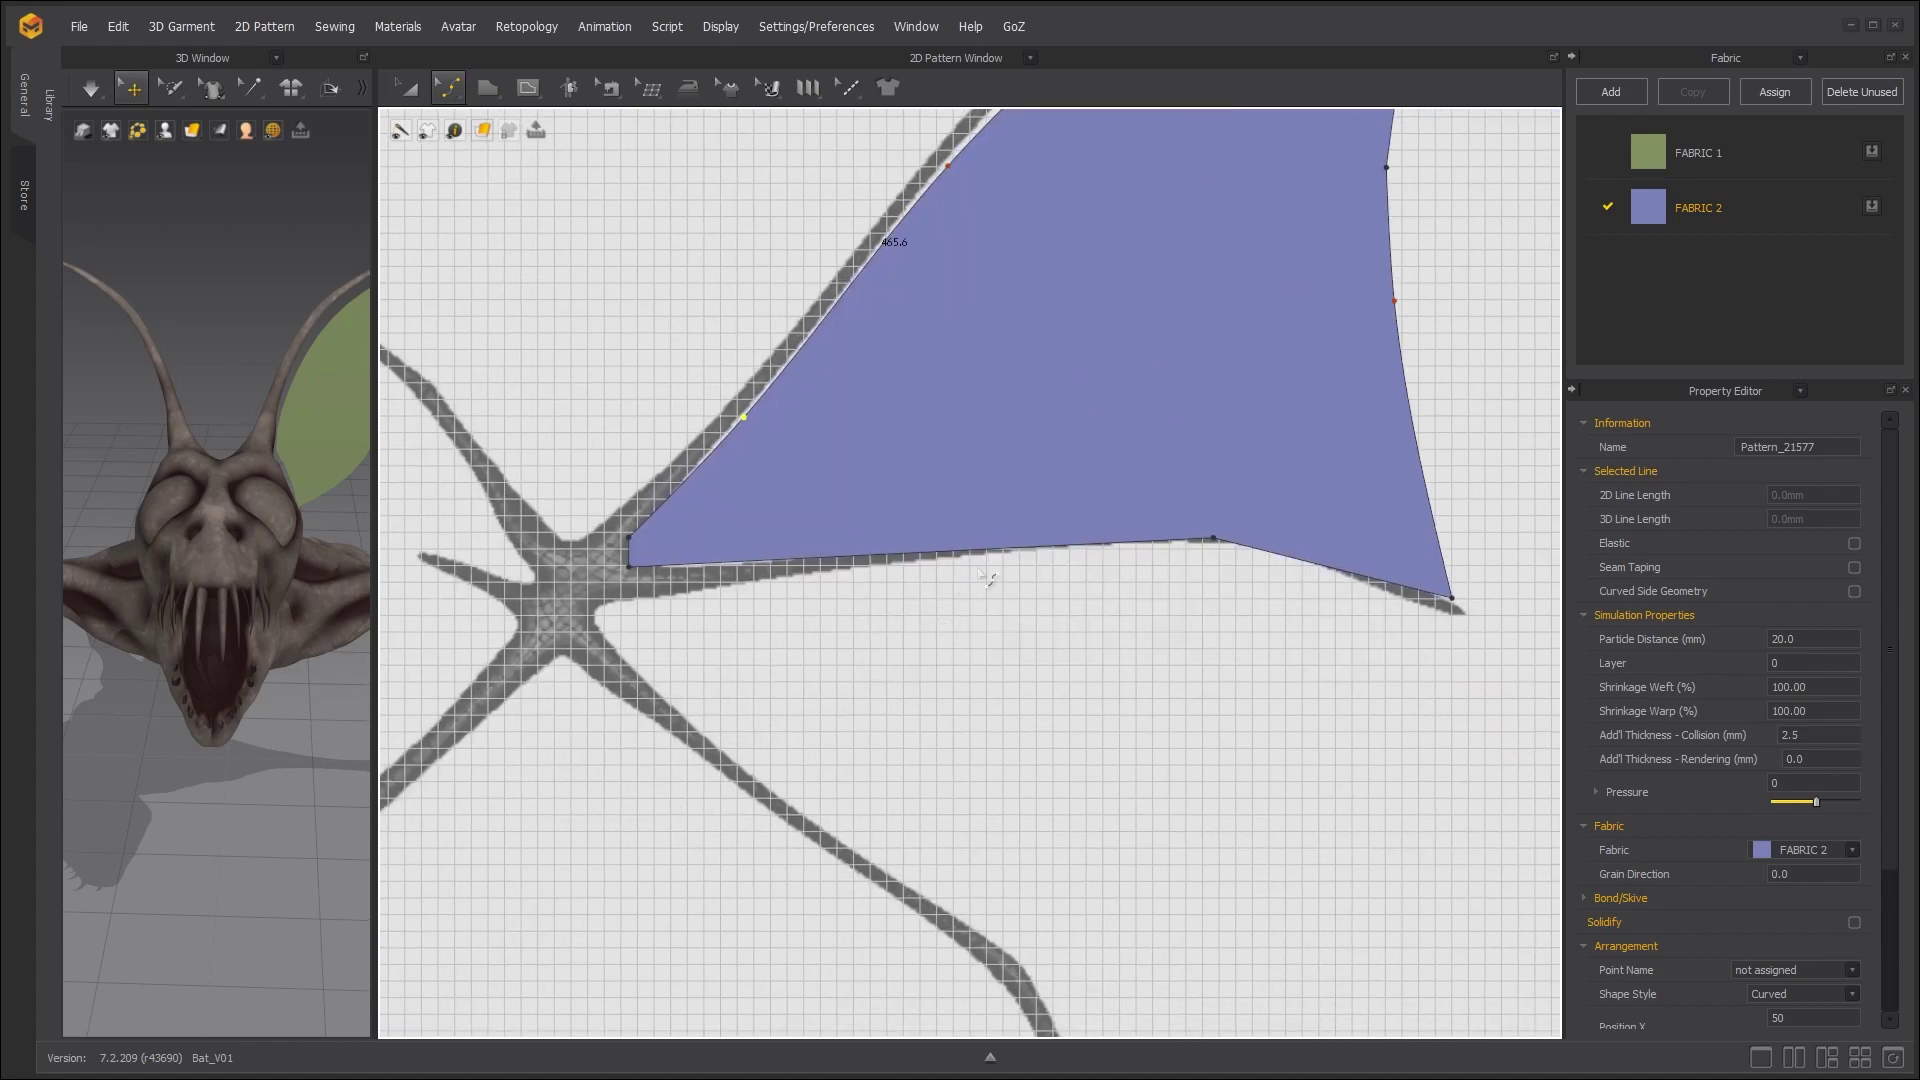
left_click_drag(982, 552, 982, 535)
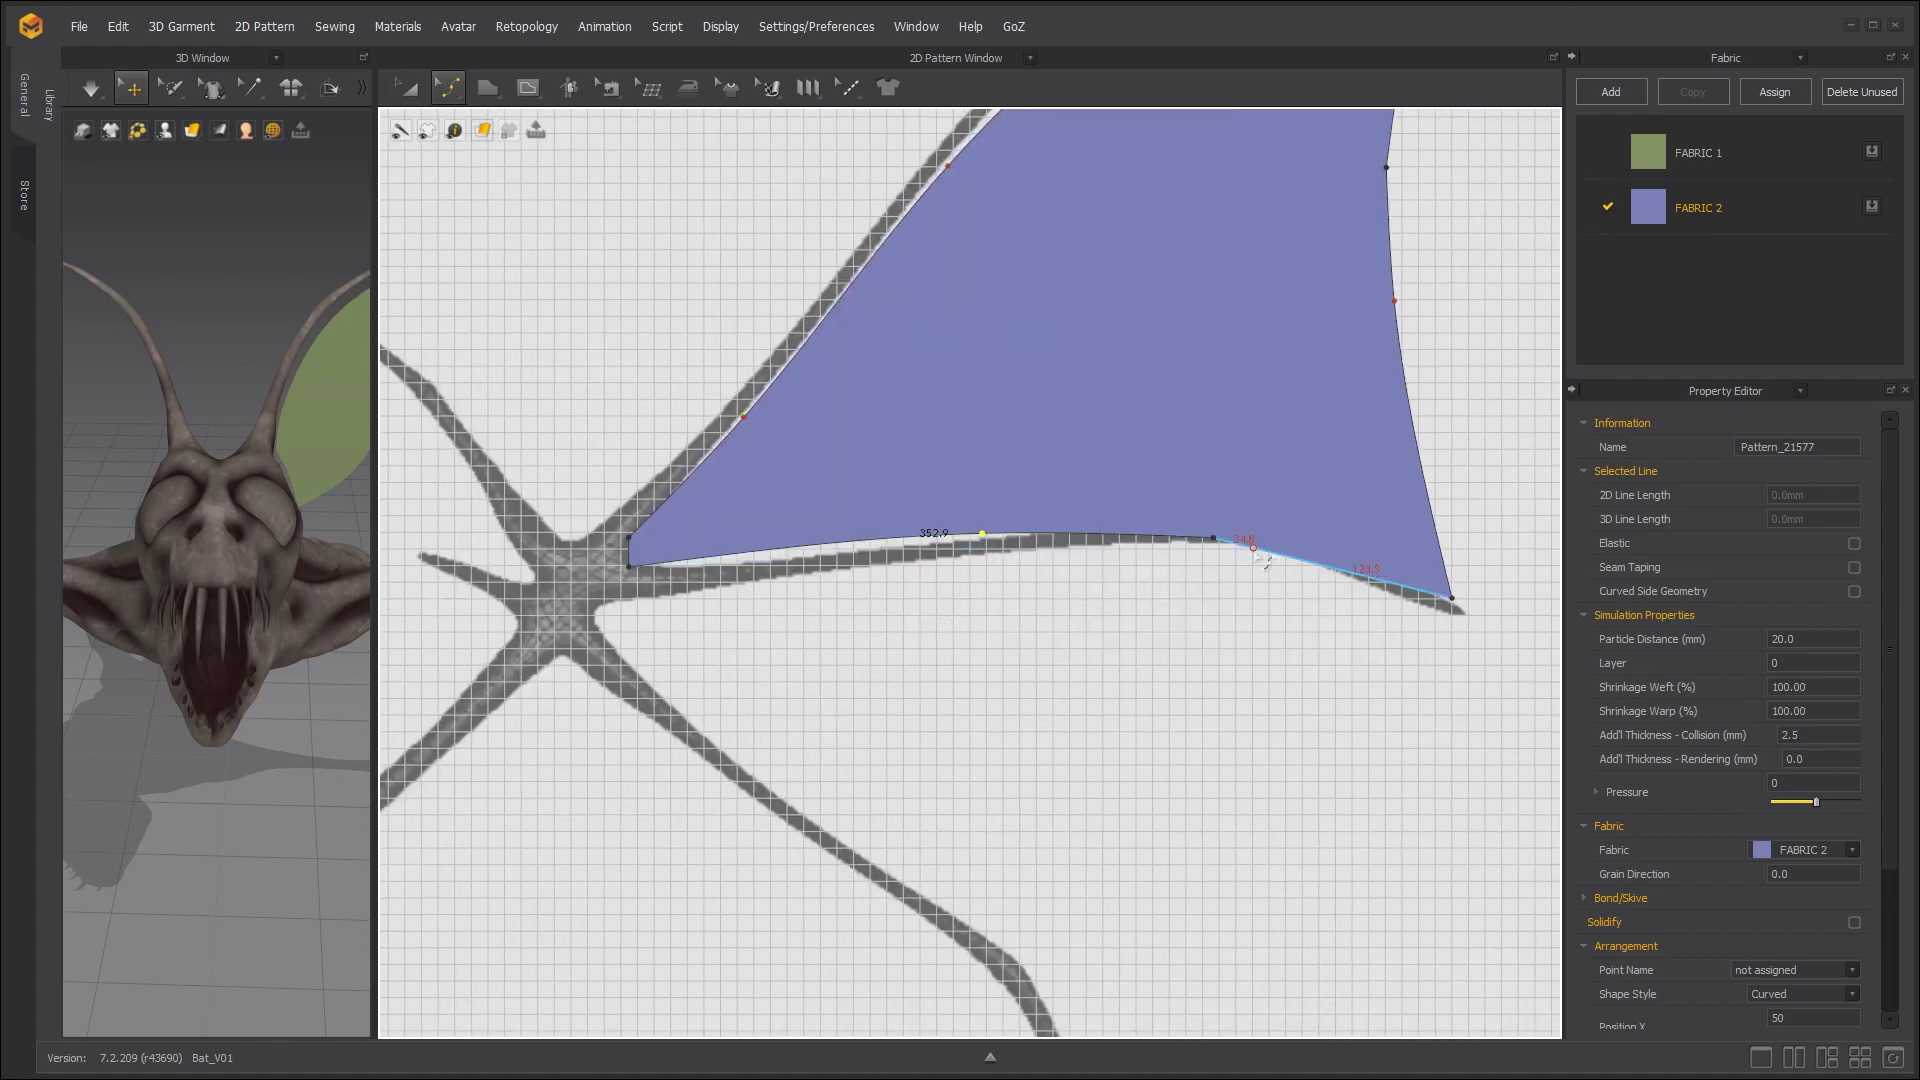
left_click_drag(1253, 548, 1258, 542)
middle_click_drag(1208, 656, 975, 700)
right_click_drag(975, 700, 944, 708)
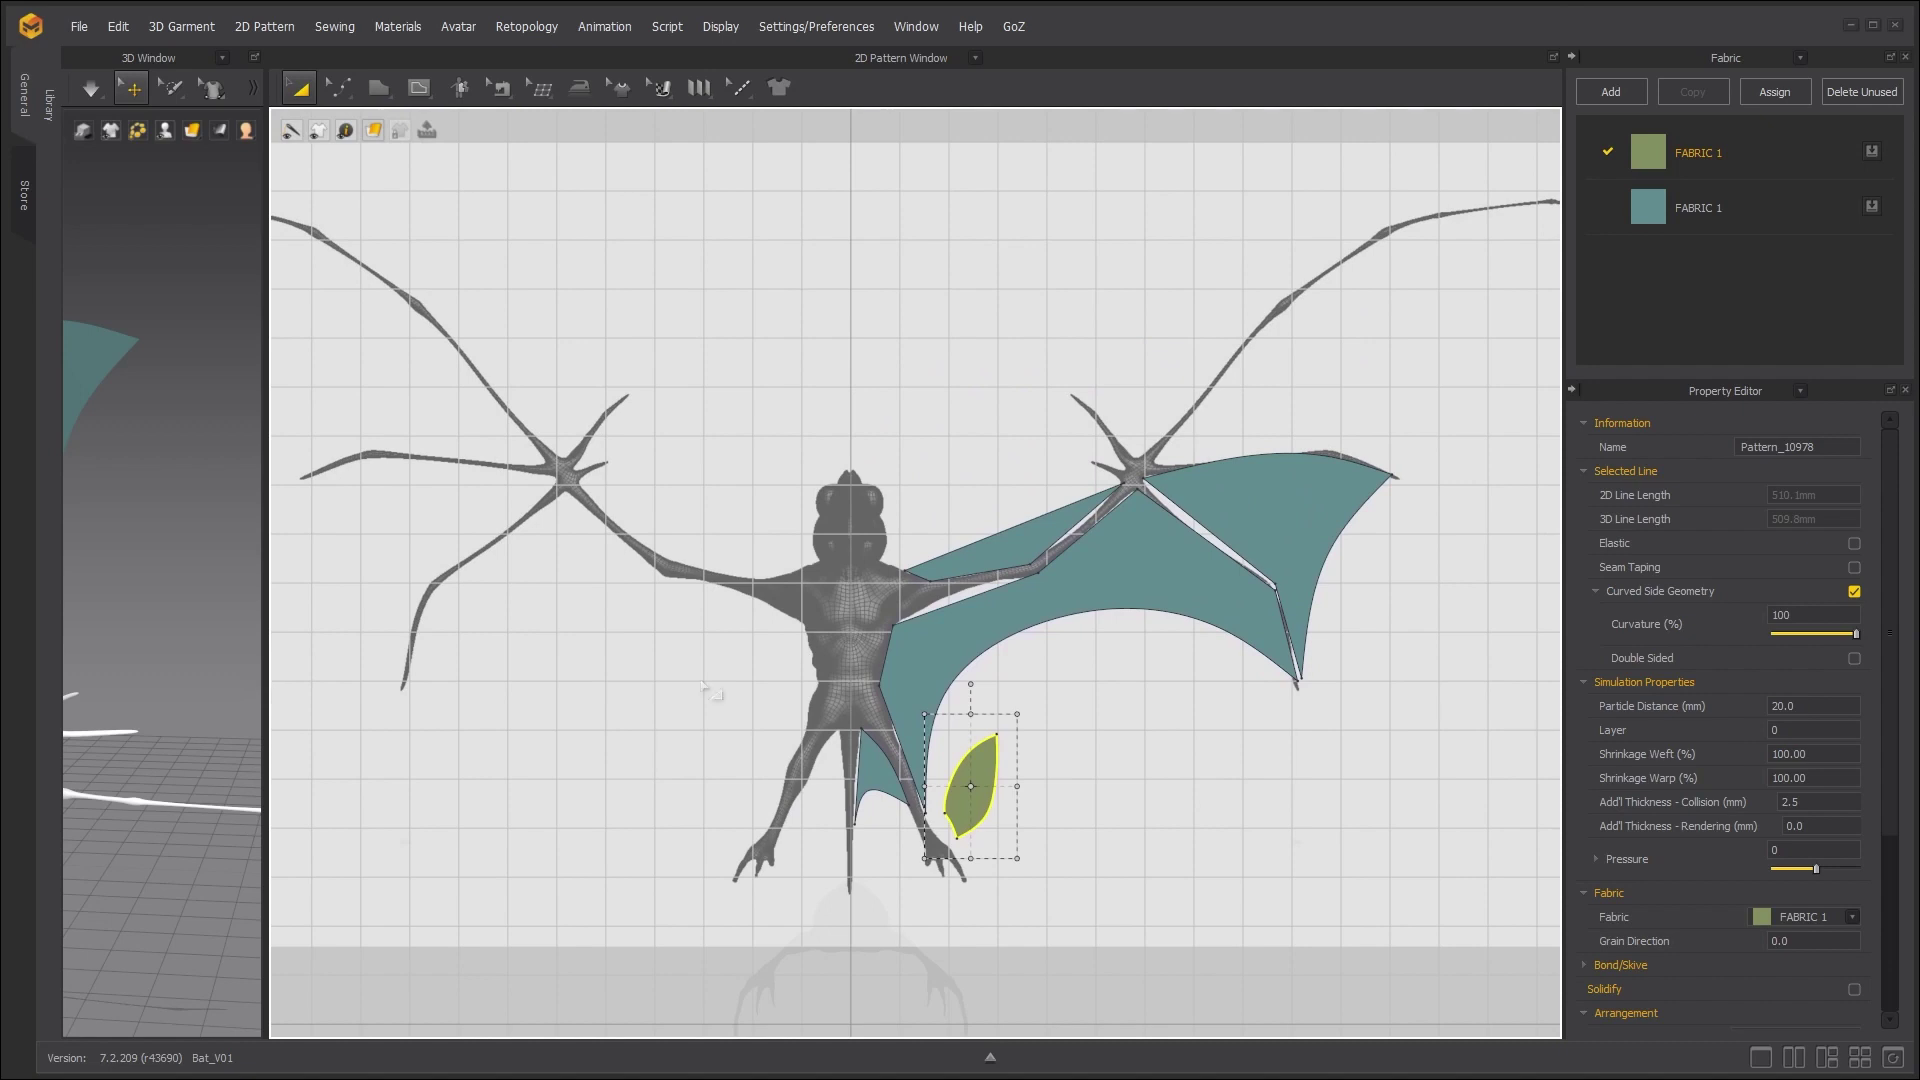
Select the four teal wing membrane patterns and rotate them flat in 3D, parallel to the bat's wings.
left_click(1150, 590)
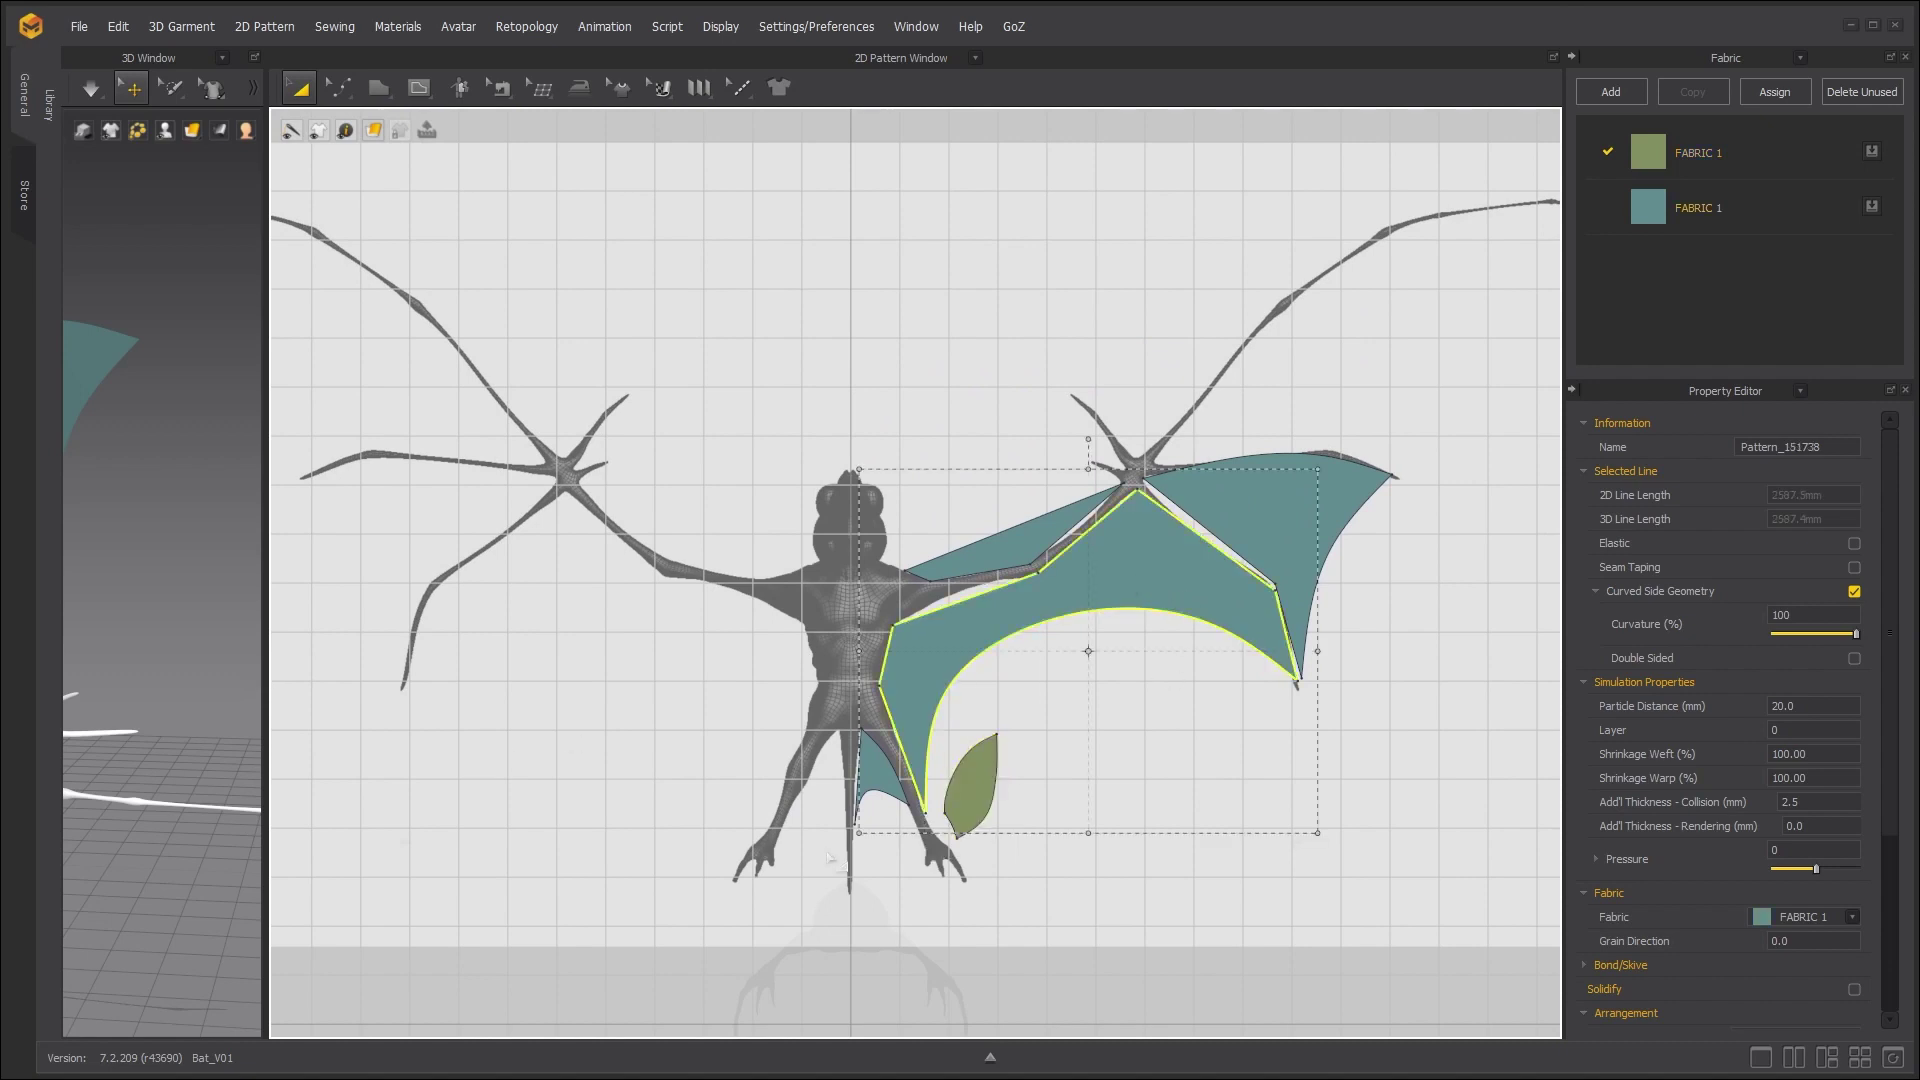
left_click(883, 781, "shift")
left_click(1006, 538, "shift")
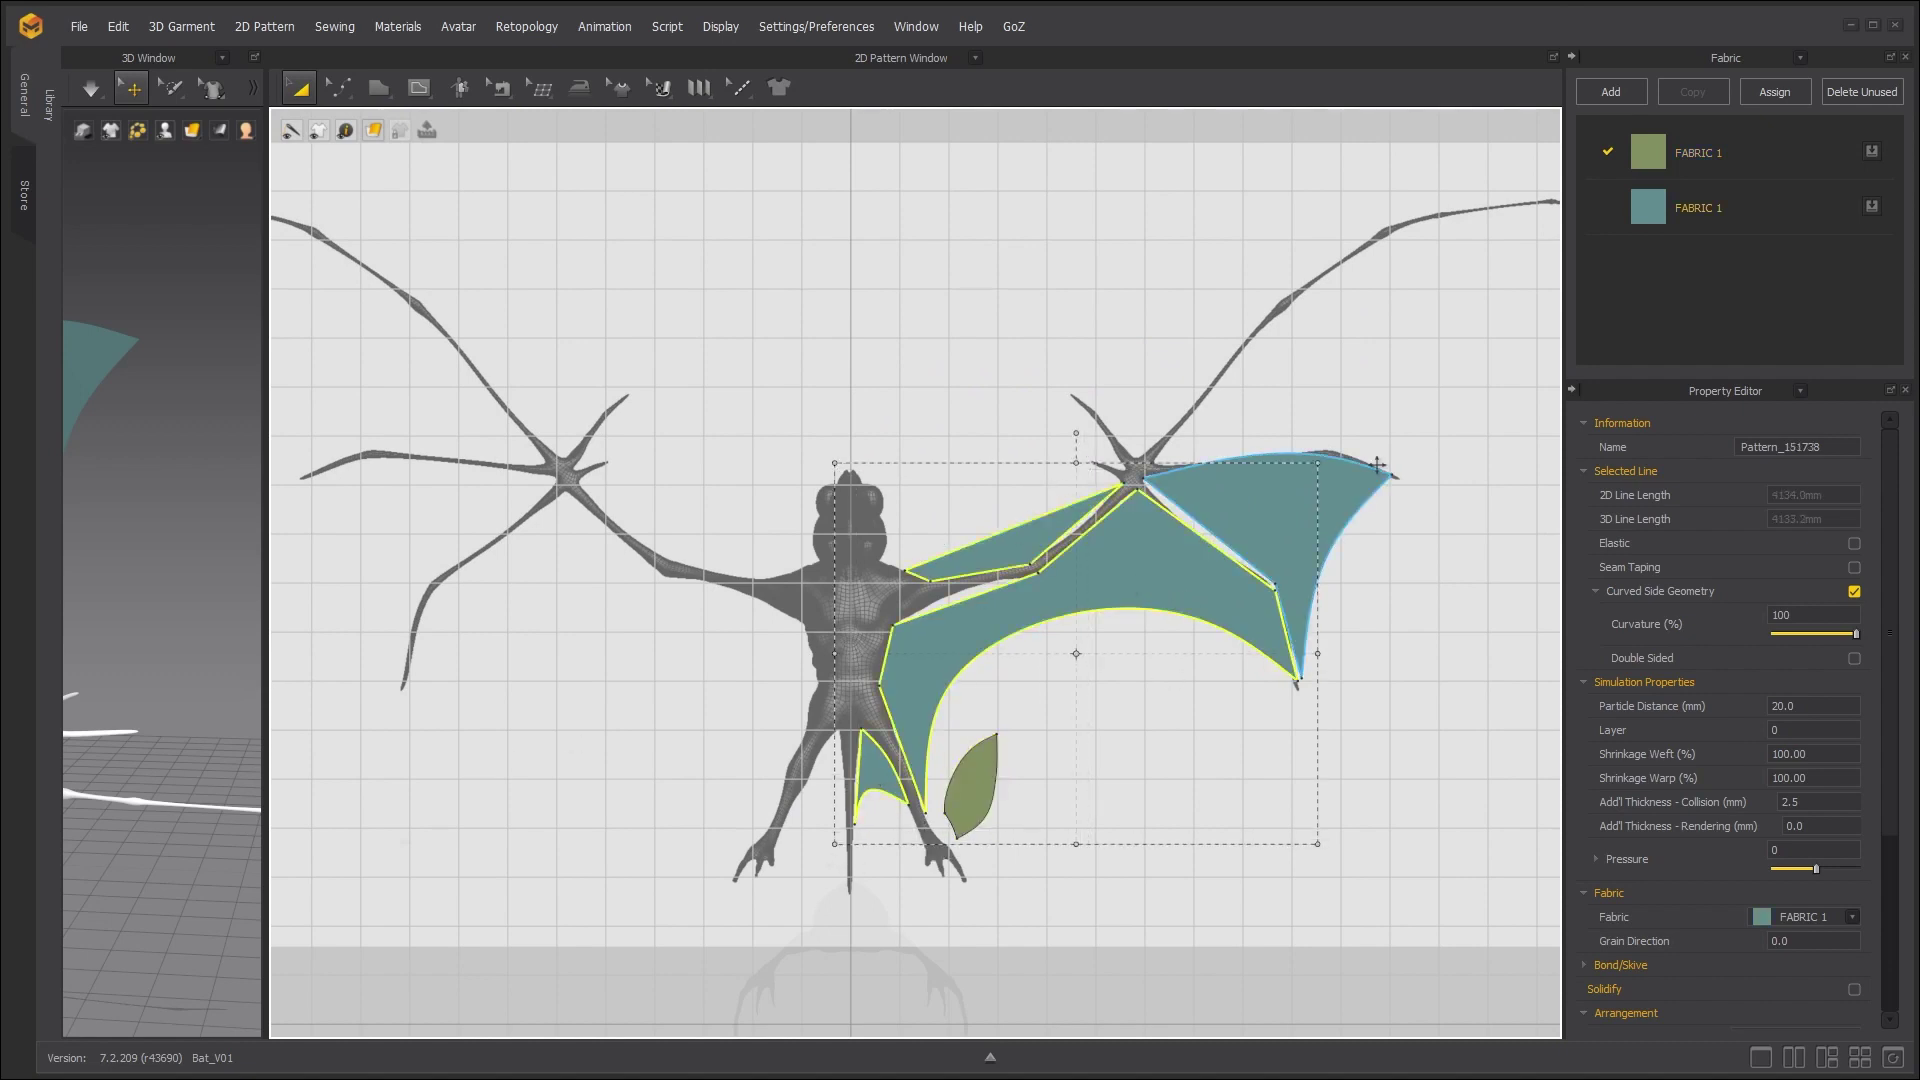
left_click(1314, 522, "shift")
left_click_drag(266, 650, 1148, 610)
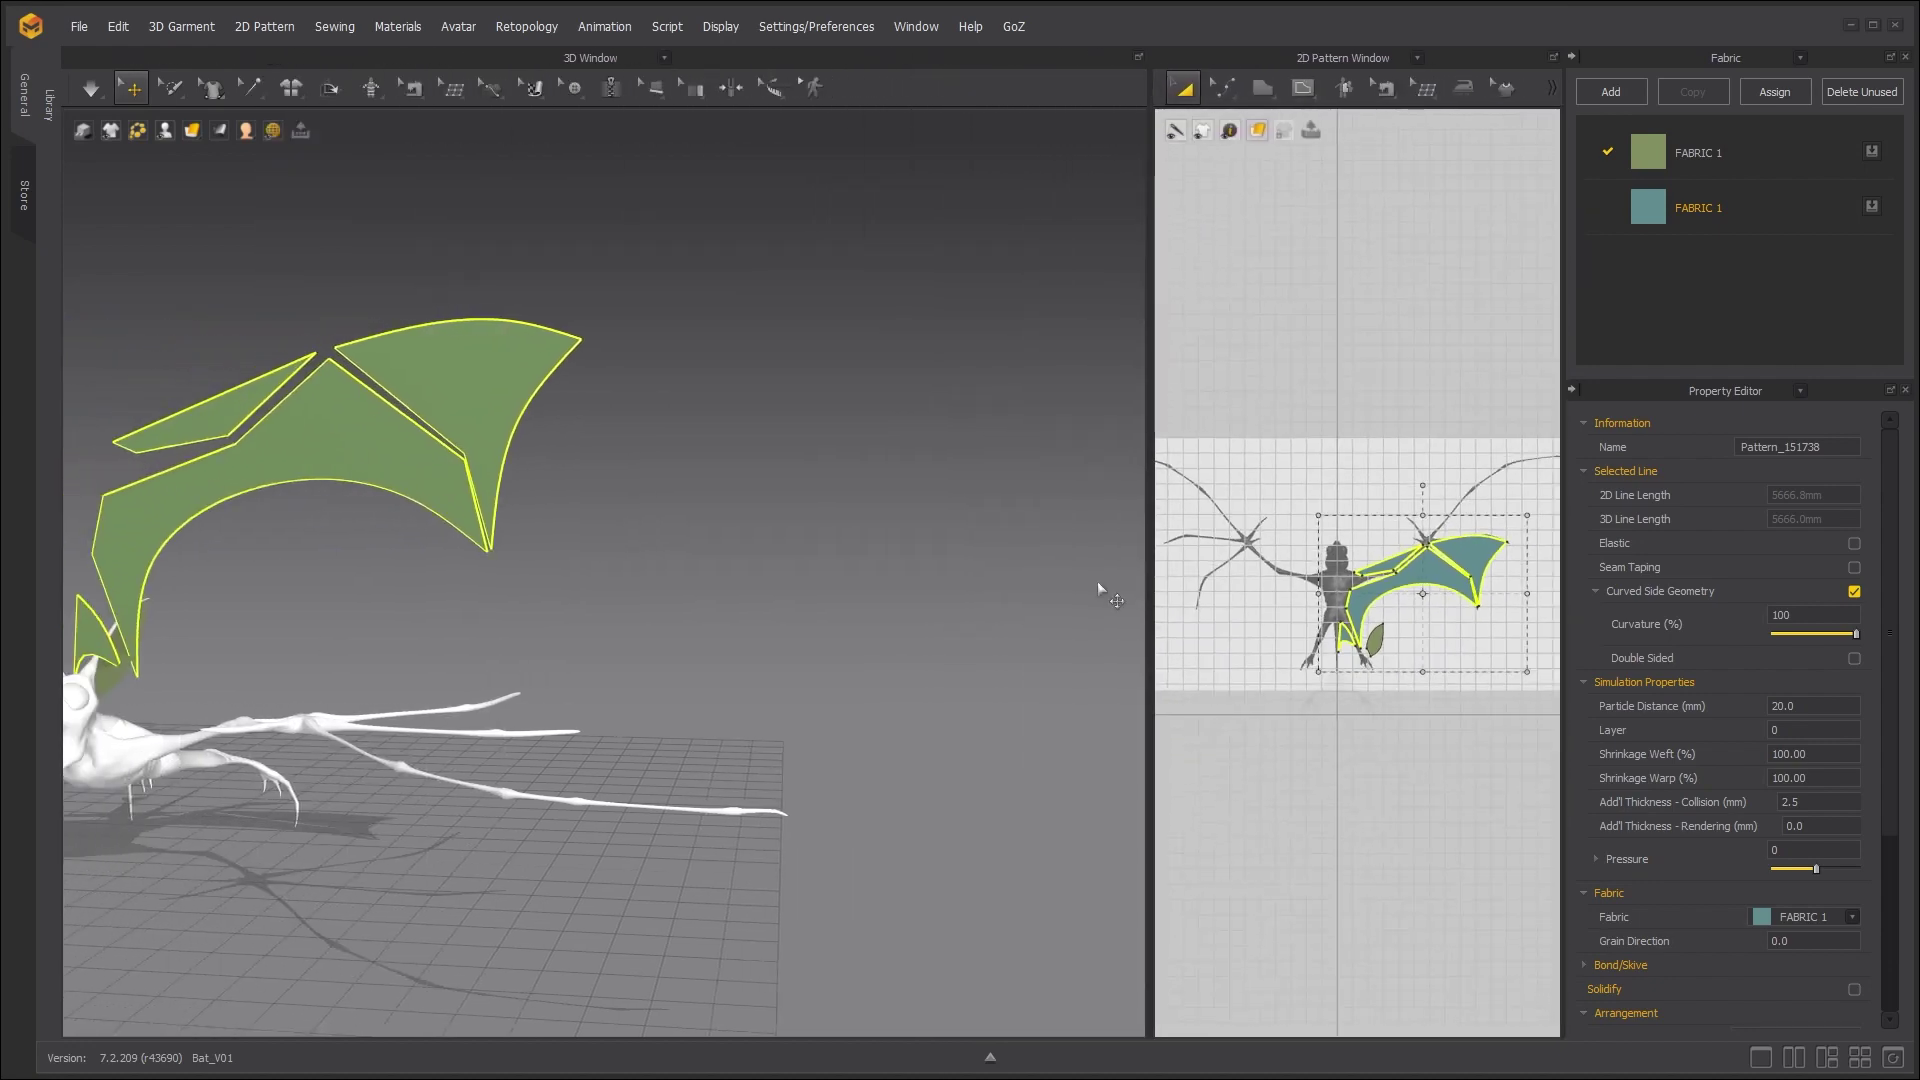
left_click(862, 422)
left_click_drag(870, 372, 906, 634)
Move the selected membrane patterns horizontally toward their place along the bat's wing bones.
right_click_drag(745, 580, 707, 686)
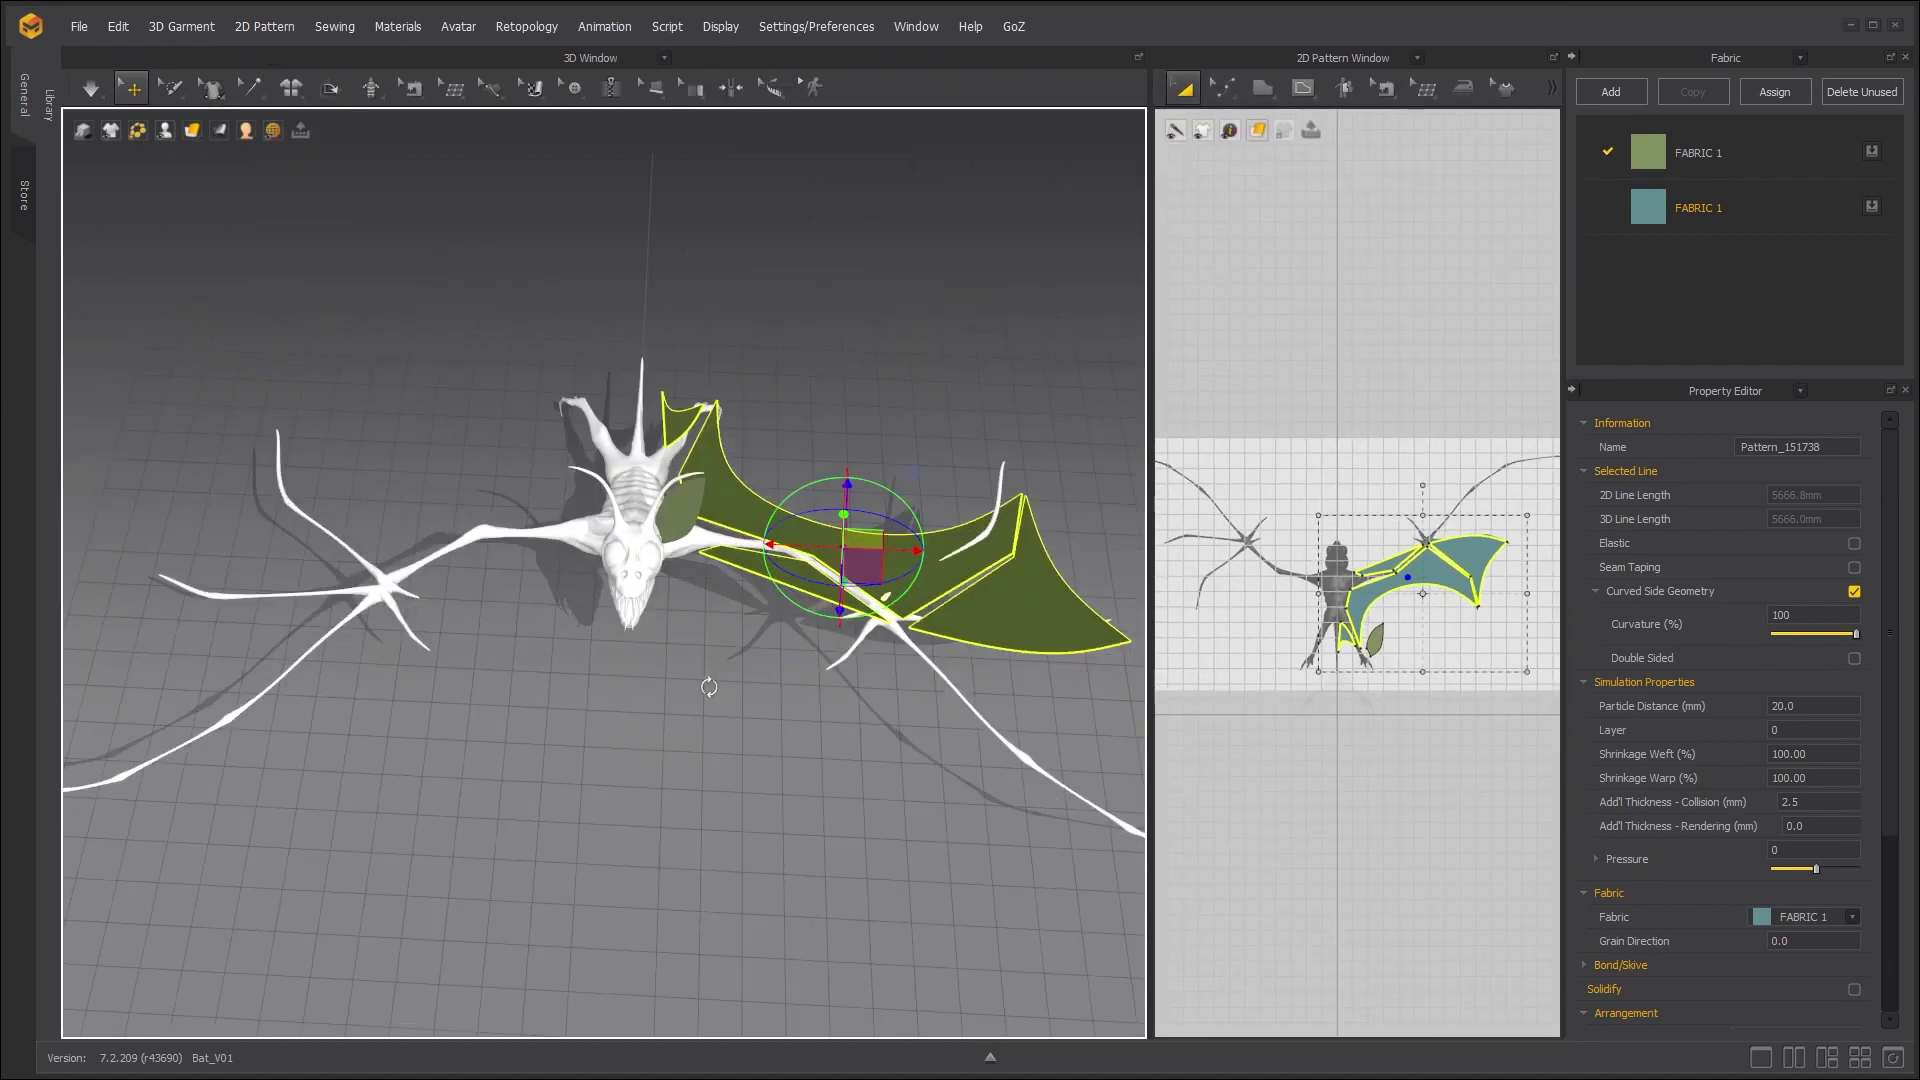
scroll(707, 686, "up", 3)
middle_click_drag(707, 686, 540, 617)
right_click_drag(540, 617, 435, 666)
scroll(453, 632, "down", 2)
middle_click_drag(455, 632, 531, 820)
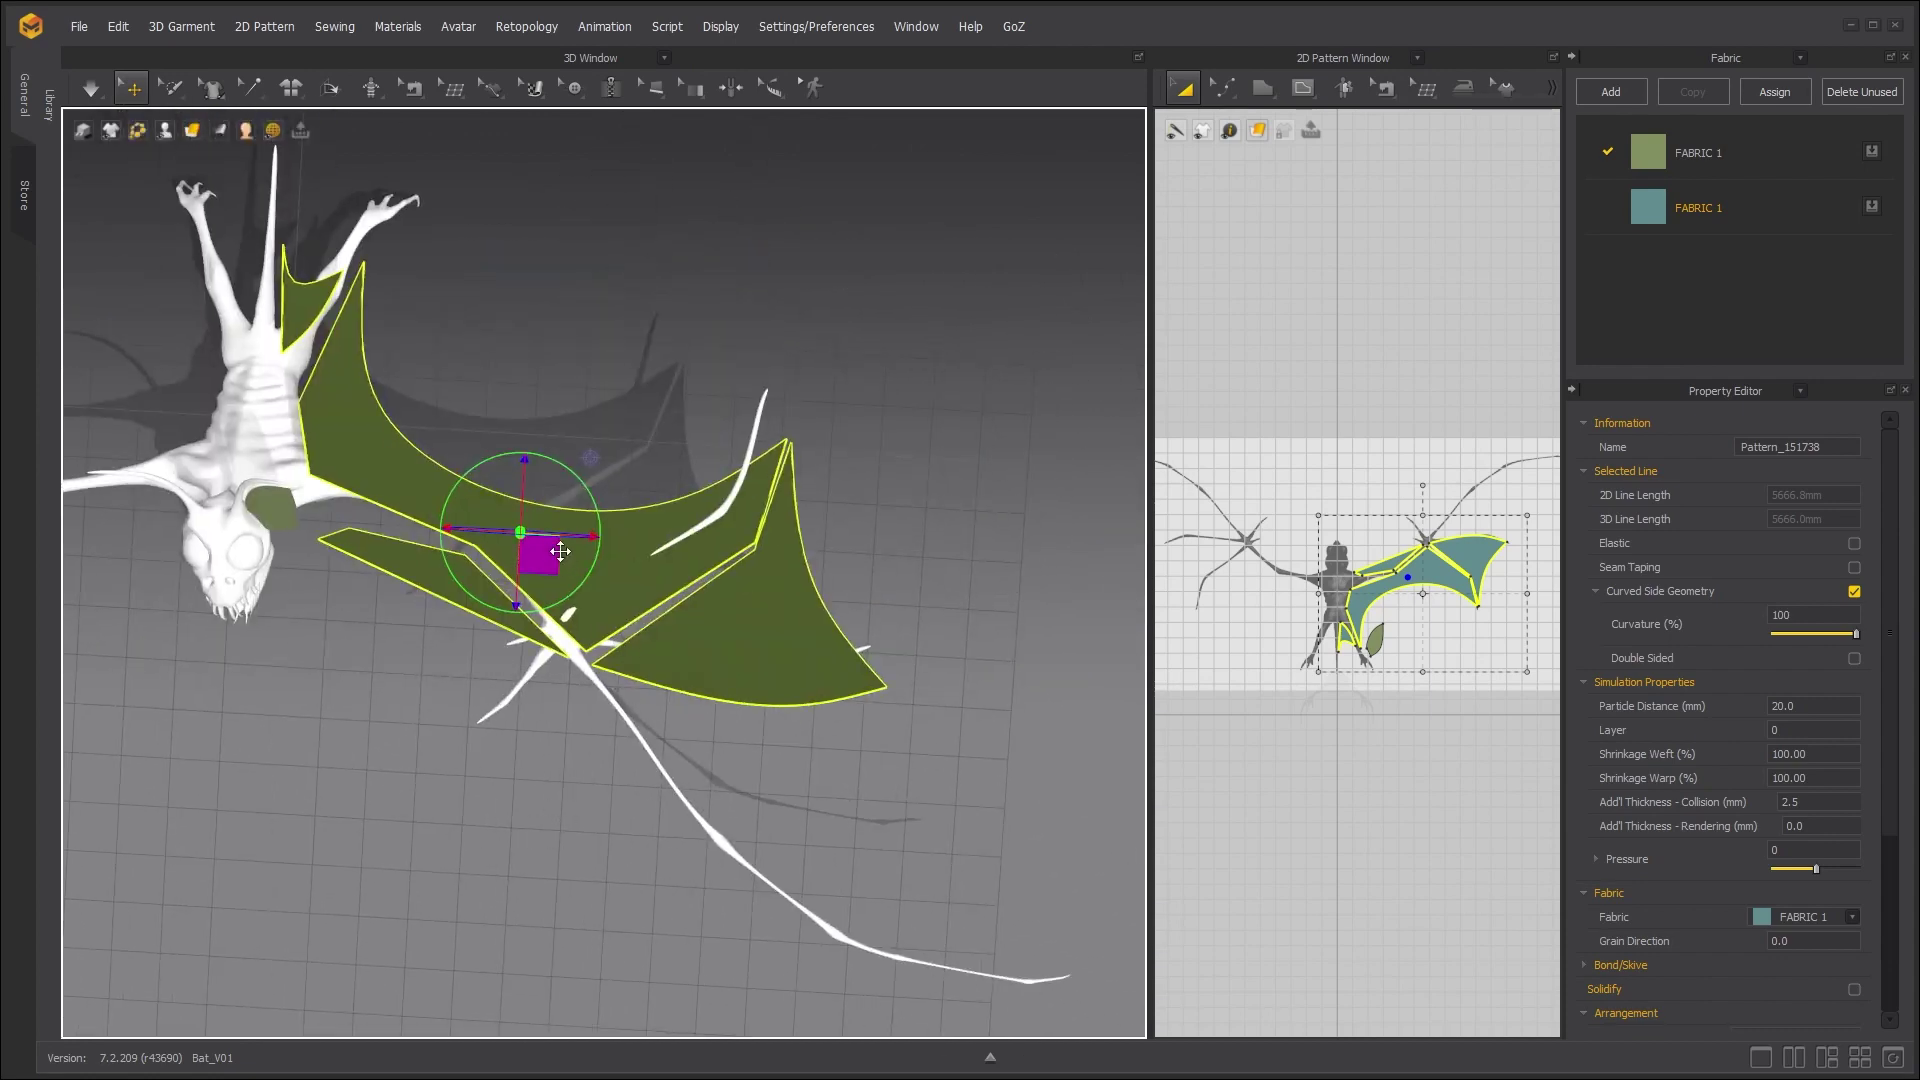
left_click_drag(561, 551, 720, 741)
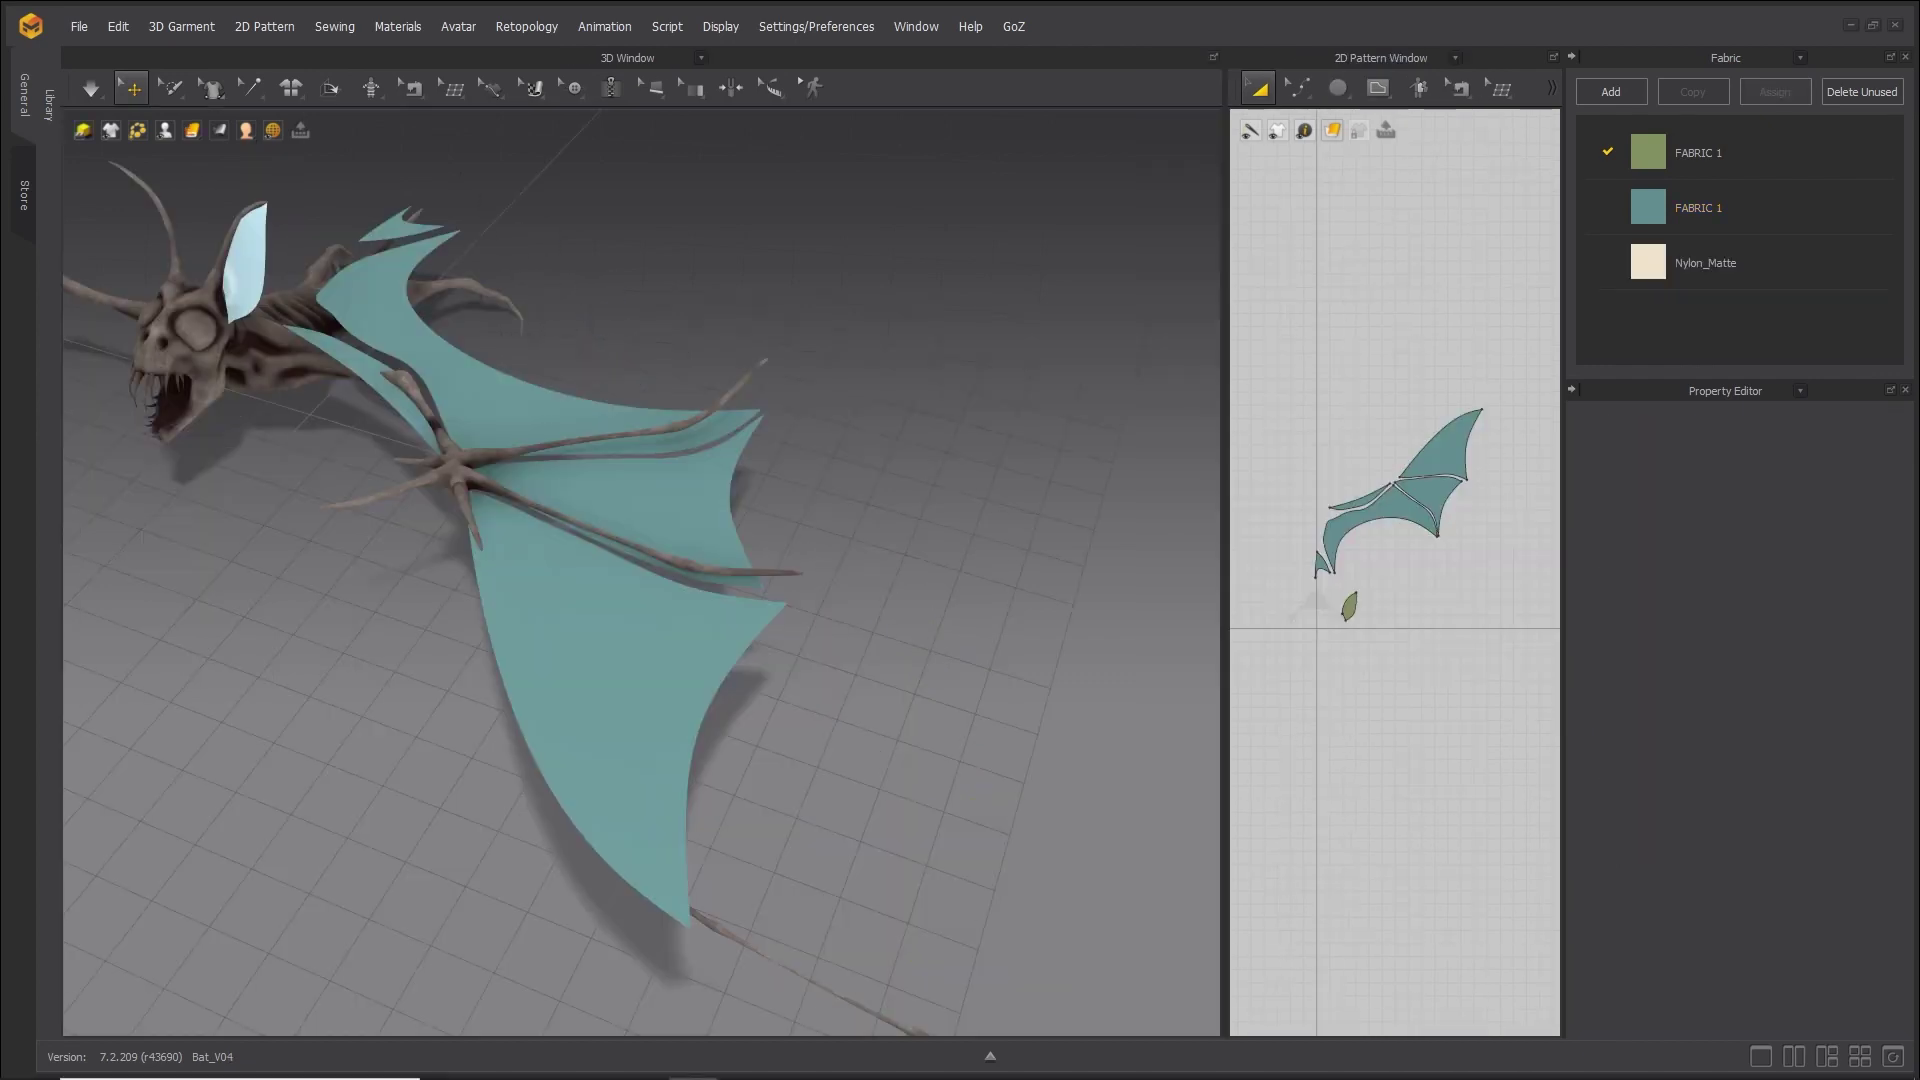
Select all five wing membrane patterns together and lower them slightly along the vertical axis relative to the wing bones.
left_click_drag(1260, 337, 1409, 528)
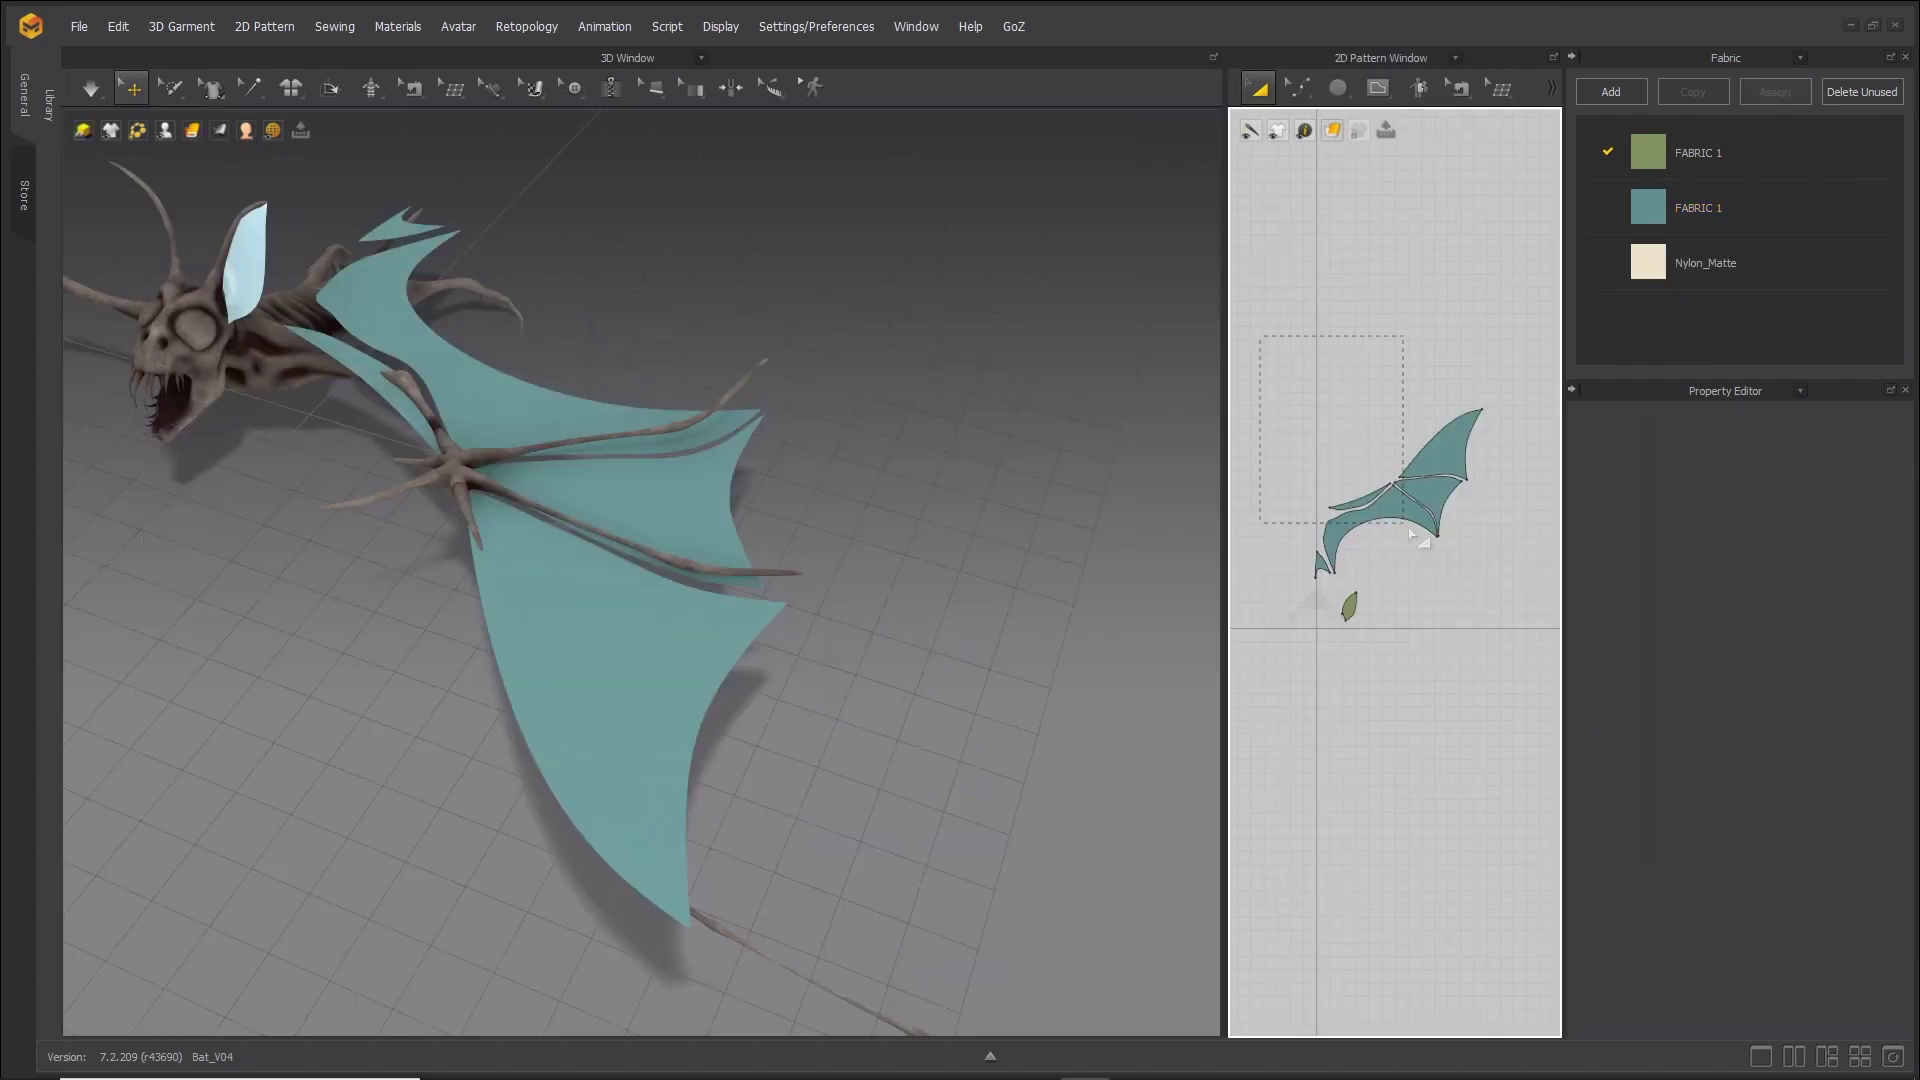
left_click_drag(1514, 590, 1514, 590)
scroll(442, 544, "up", 1)
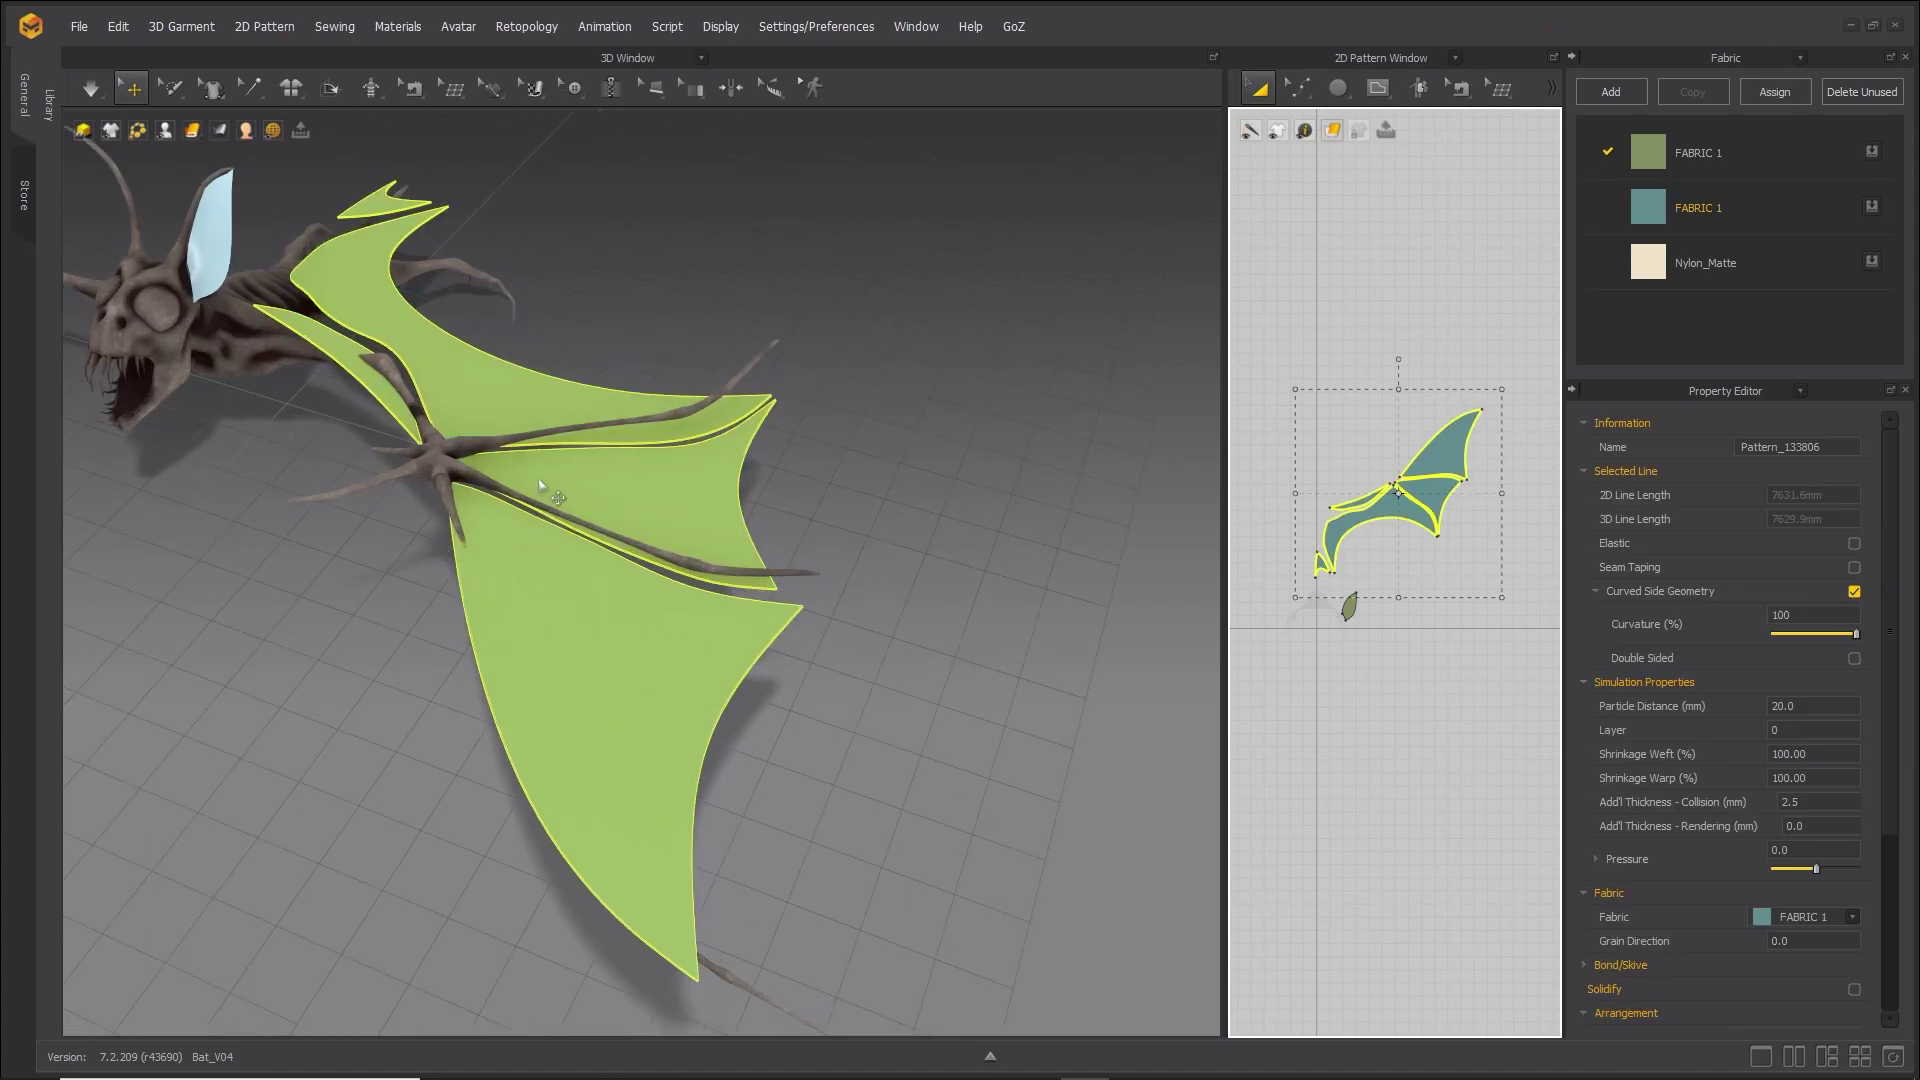
left_click(558, 498)
right_click_drag(608, 404, 470, 540)
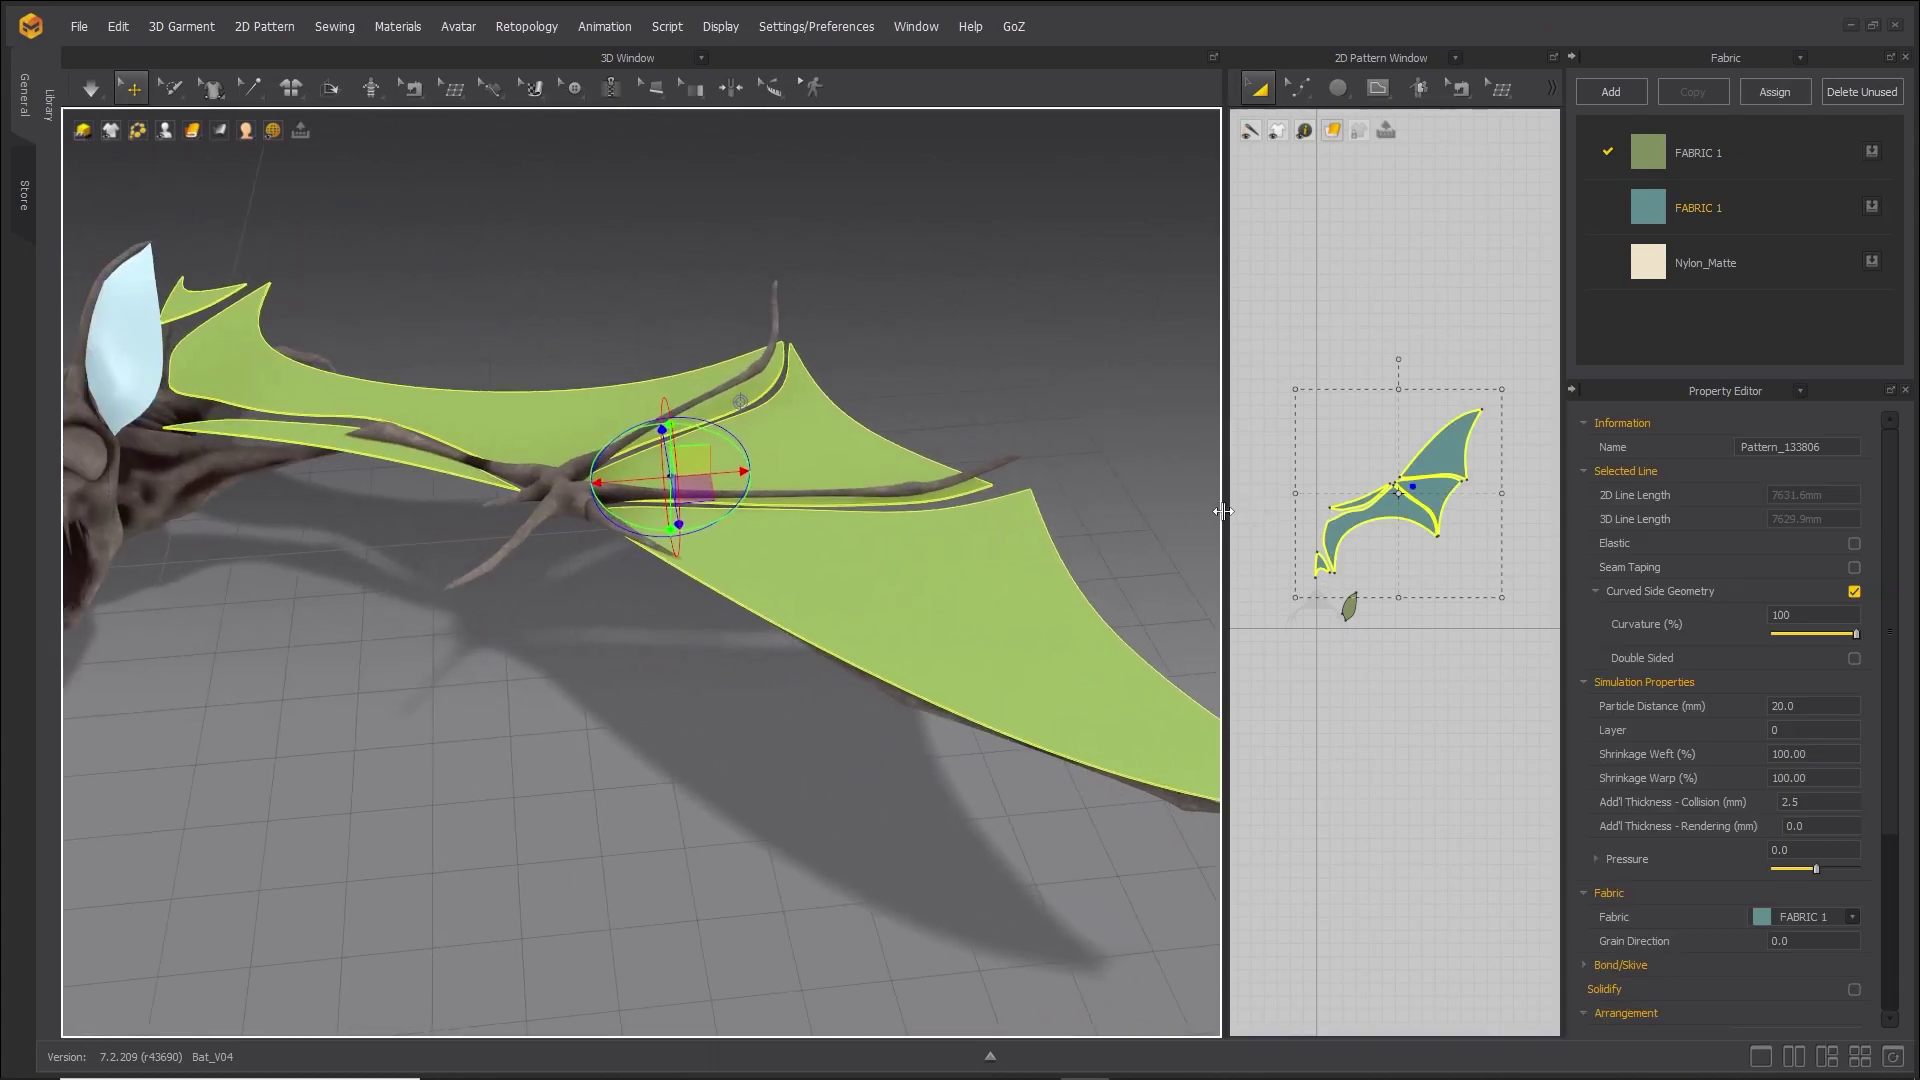
left_click_drag(1222, 511, 1383, 505)
right_click_drag(707, 621, 856, 523)
left_click_drag(751, 420, 751, 437)
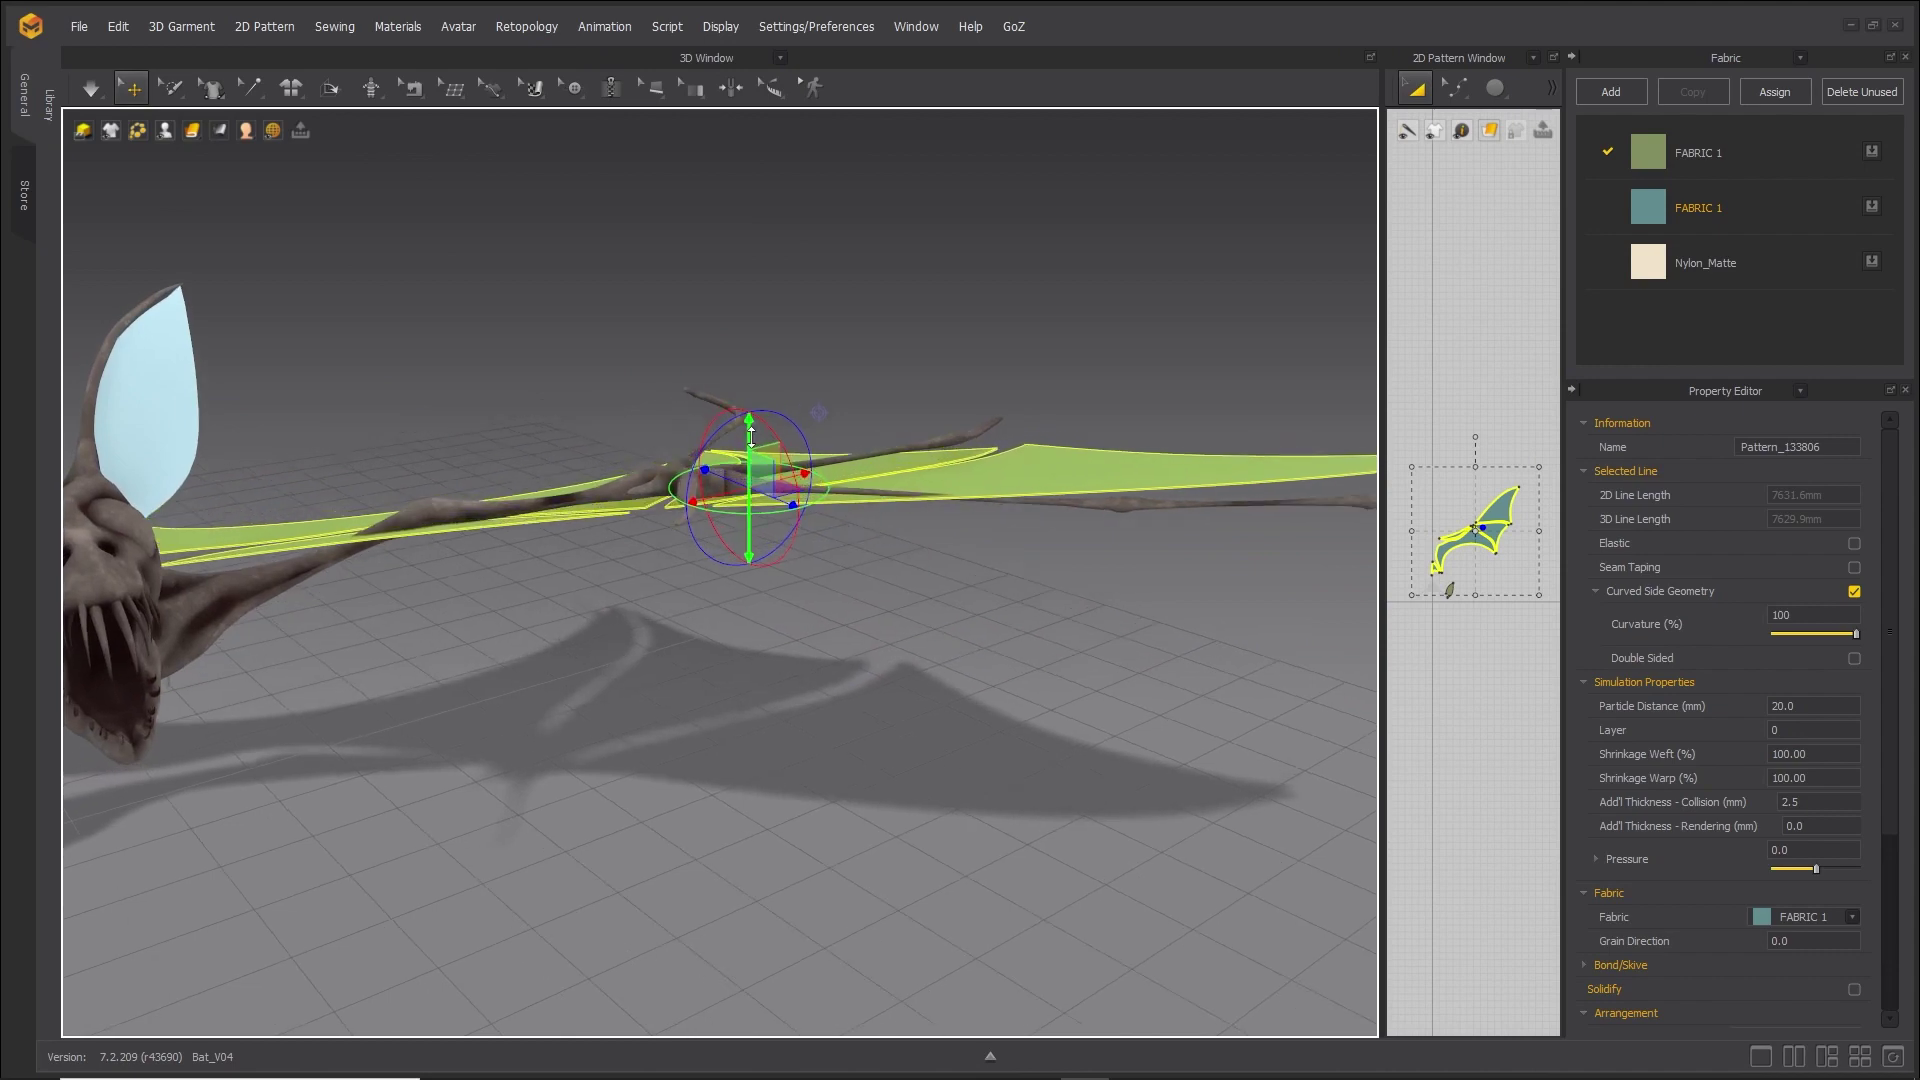
right_click_drag(751, 437, 920, 565)
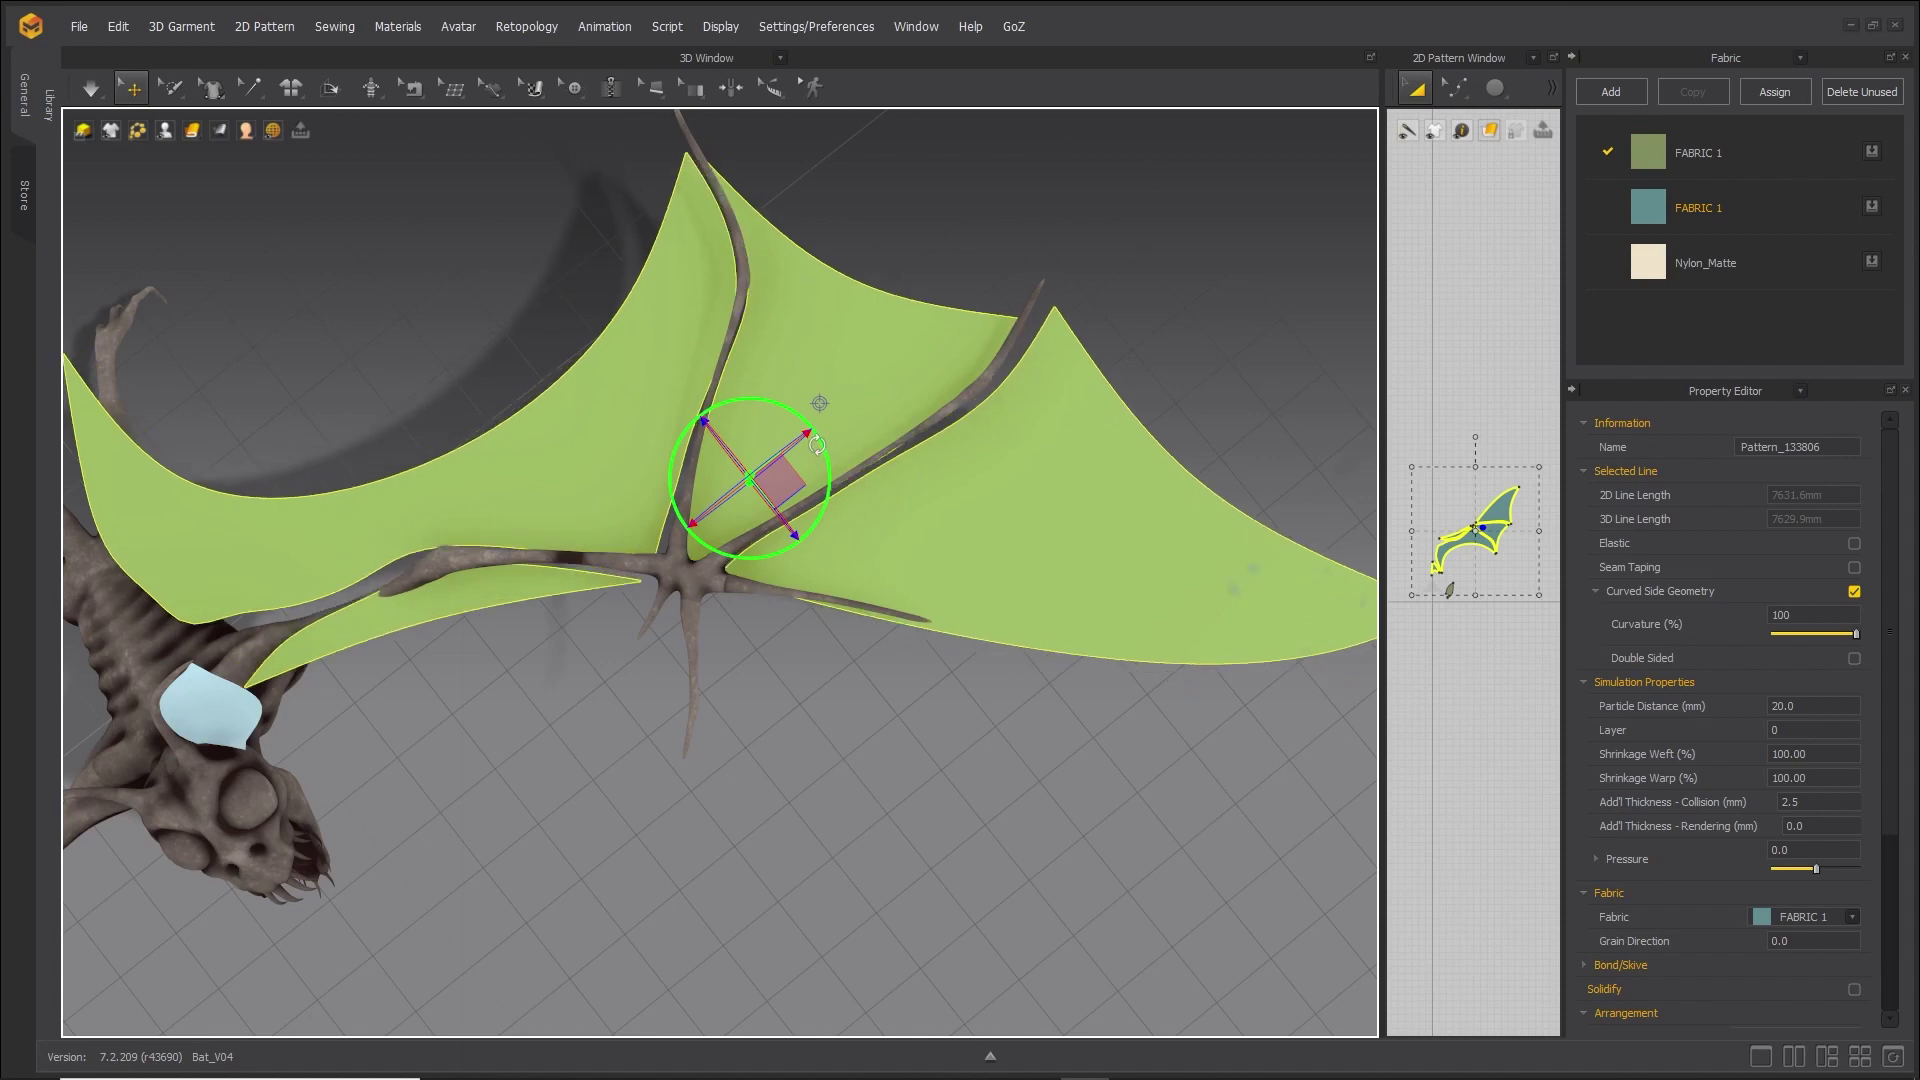
Deselect the wing membrane patterns and open the simulation properties to check the gravity and air damping settings.
middle_click_drag(549, 692, 789, 596)
left_click(784, 604)
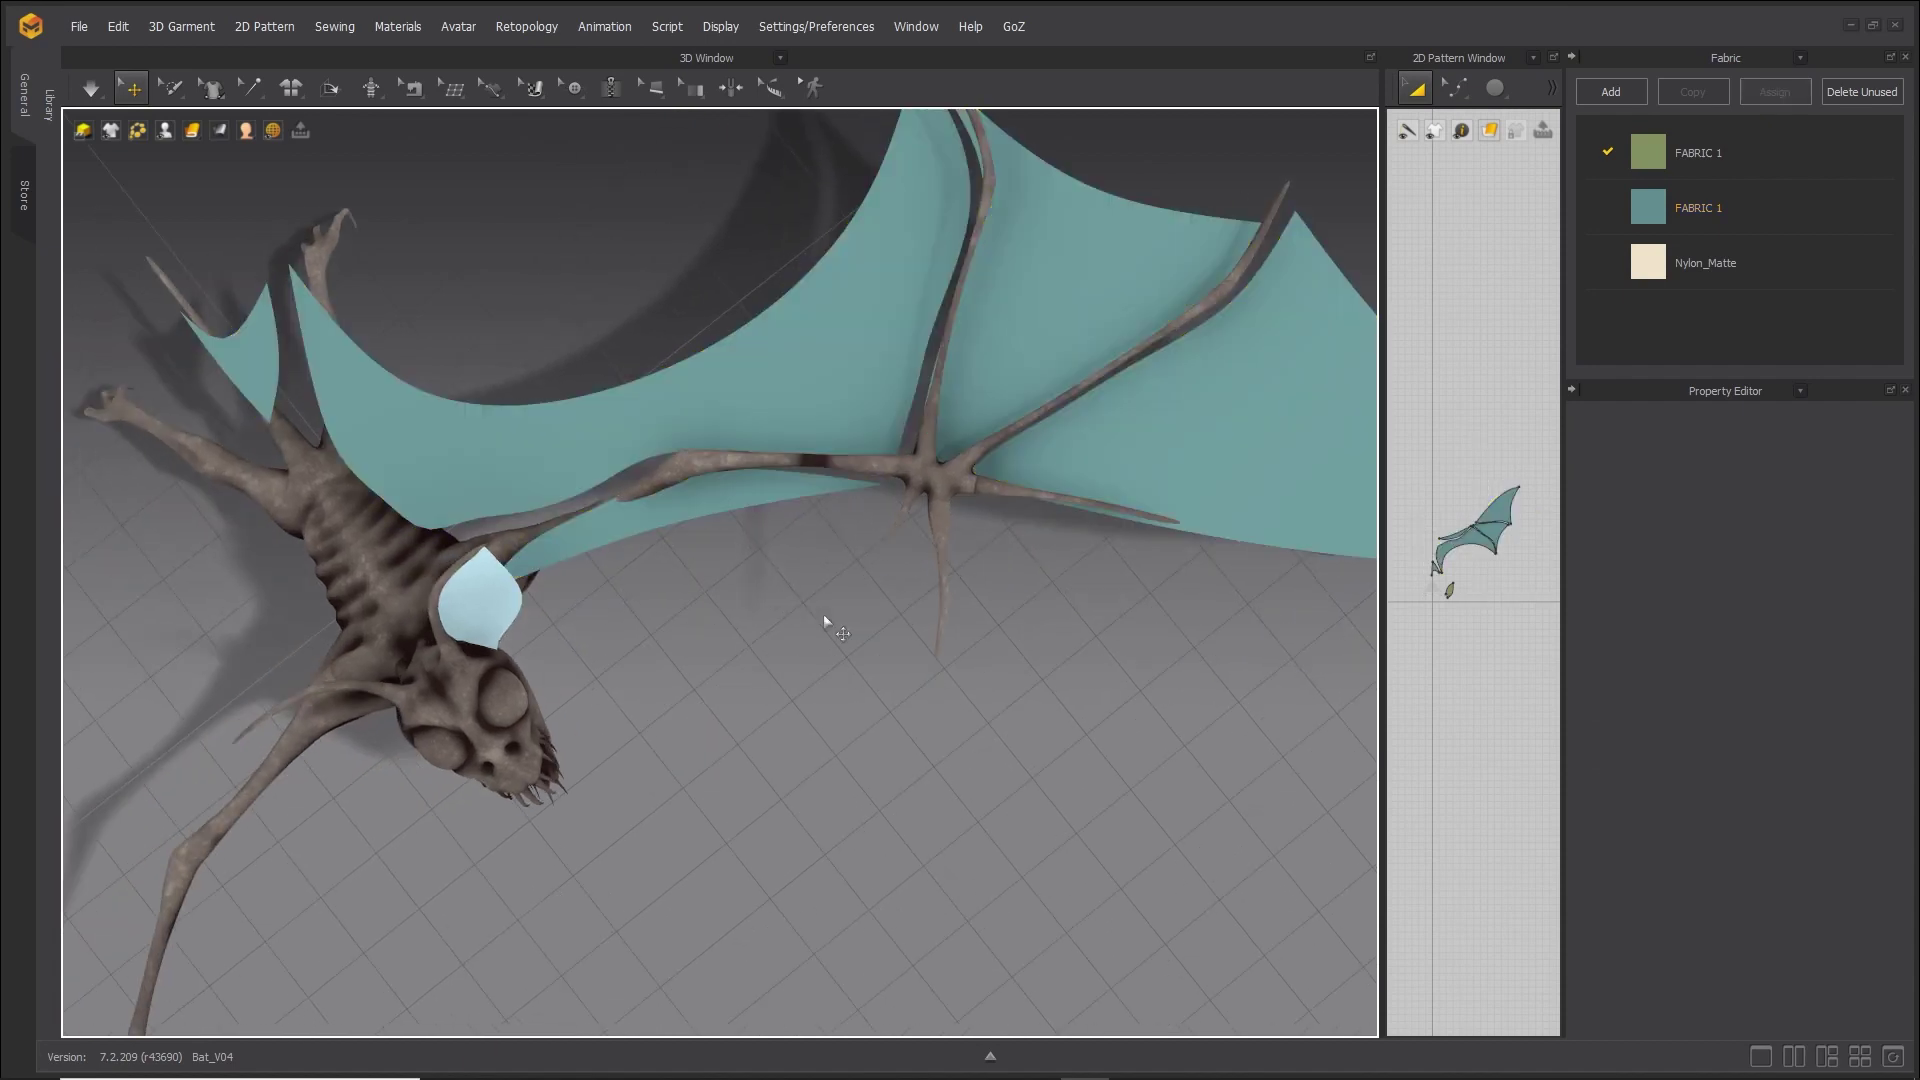
right_click_drag(824, 614, 1050, 357)
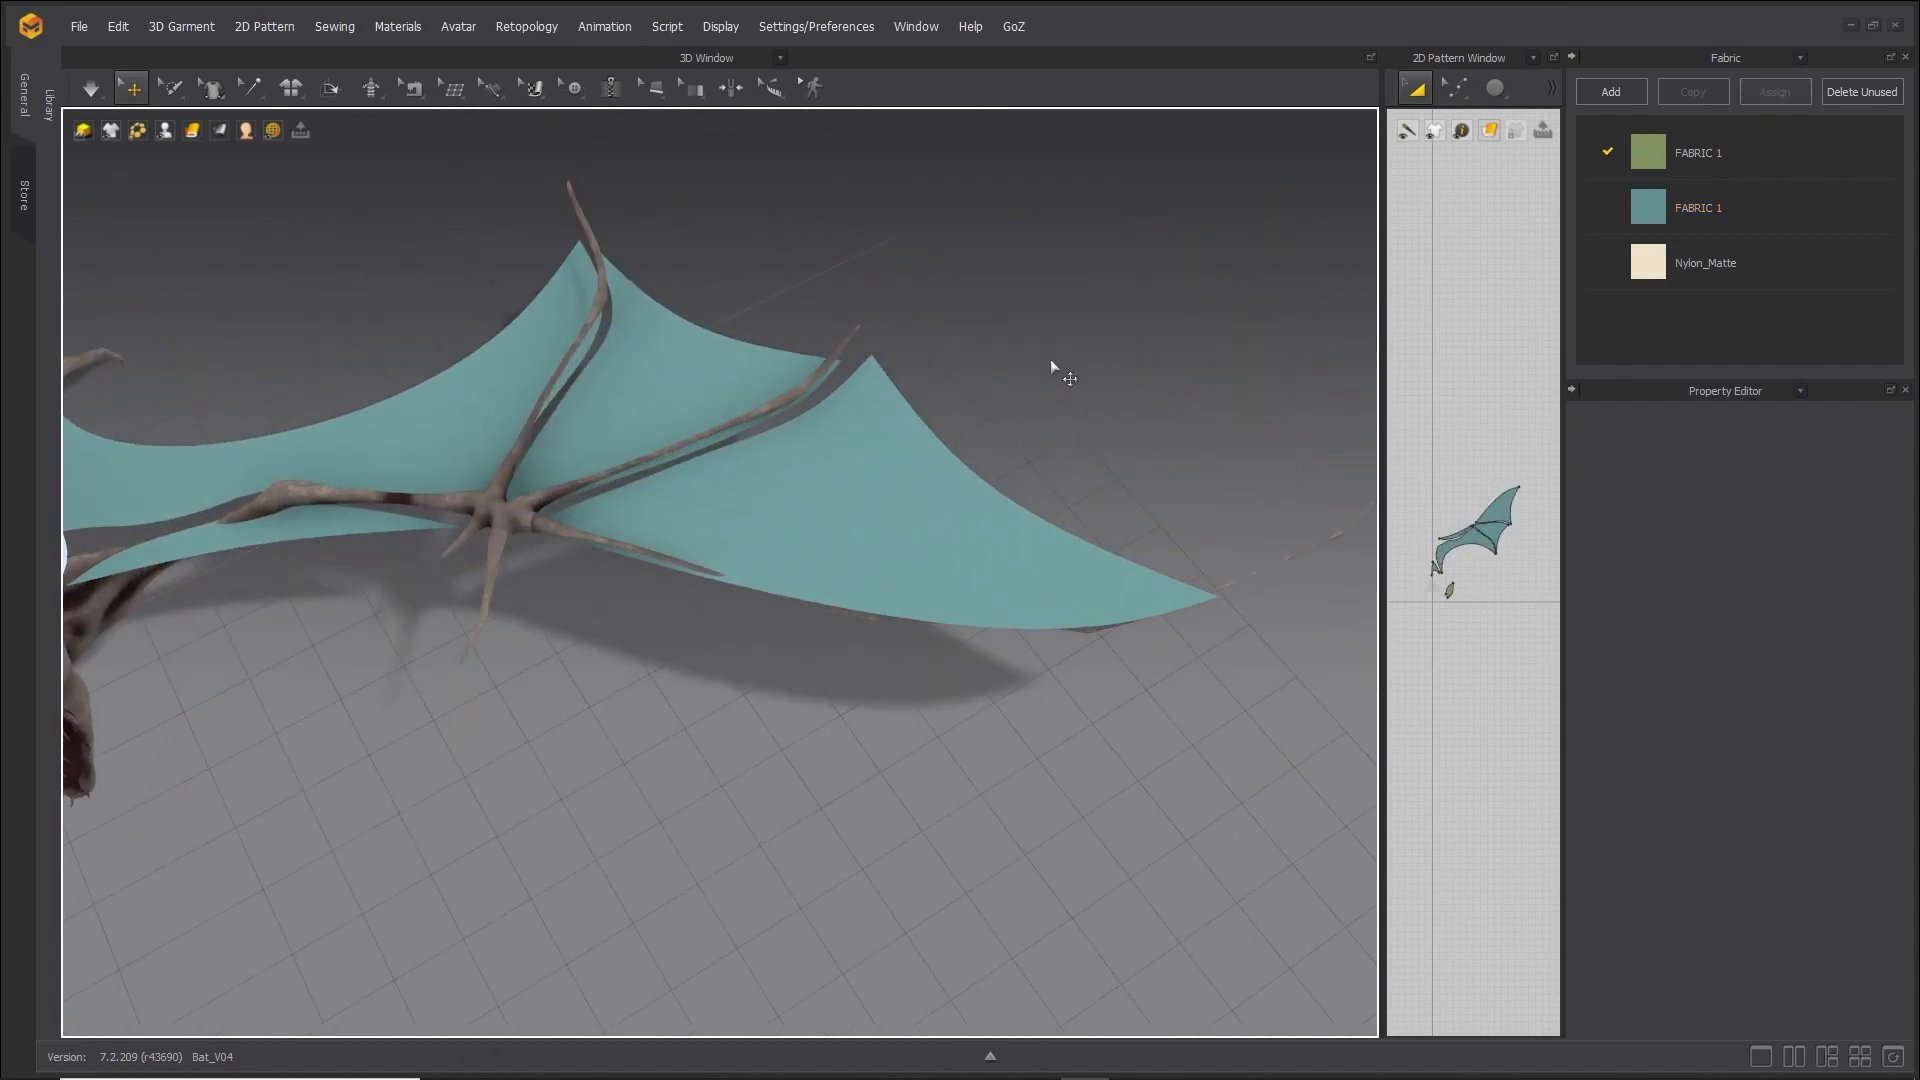
right_click(1024, 370)
left_click(1106, 828)
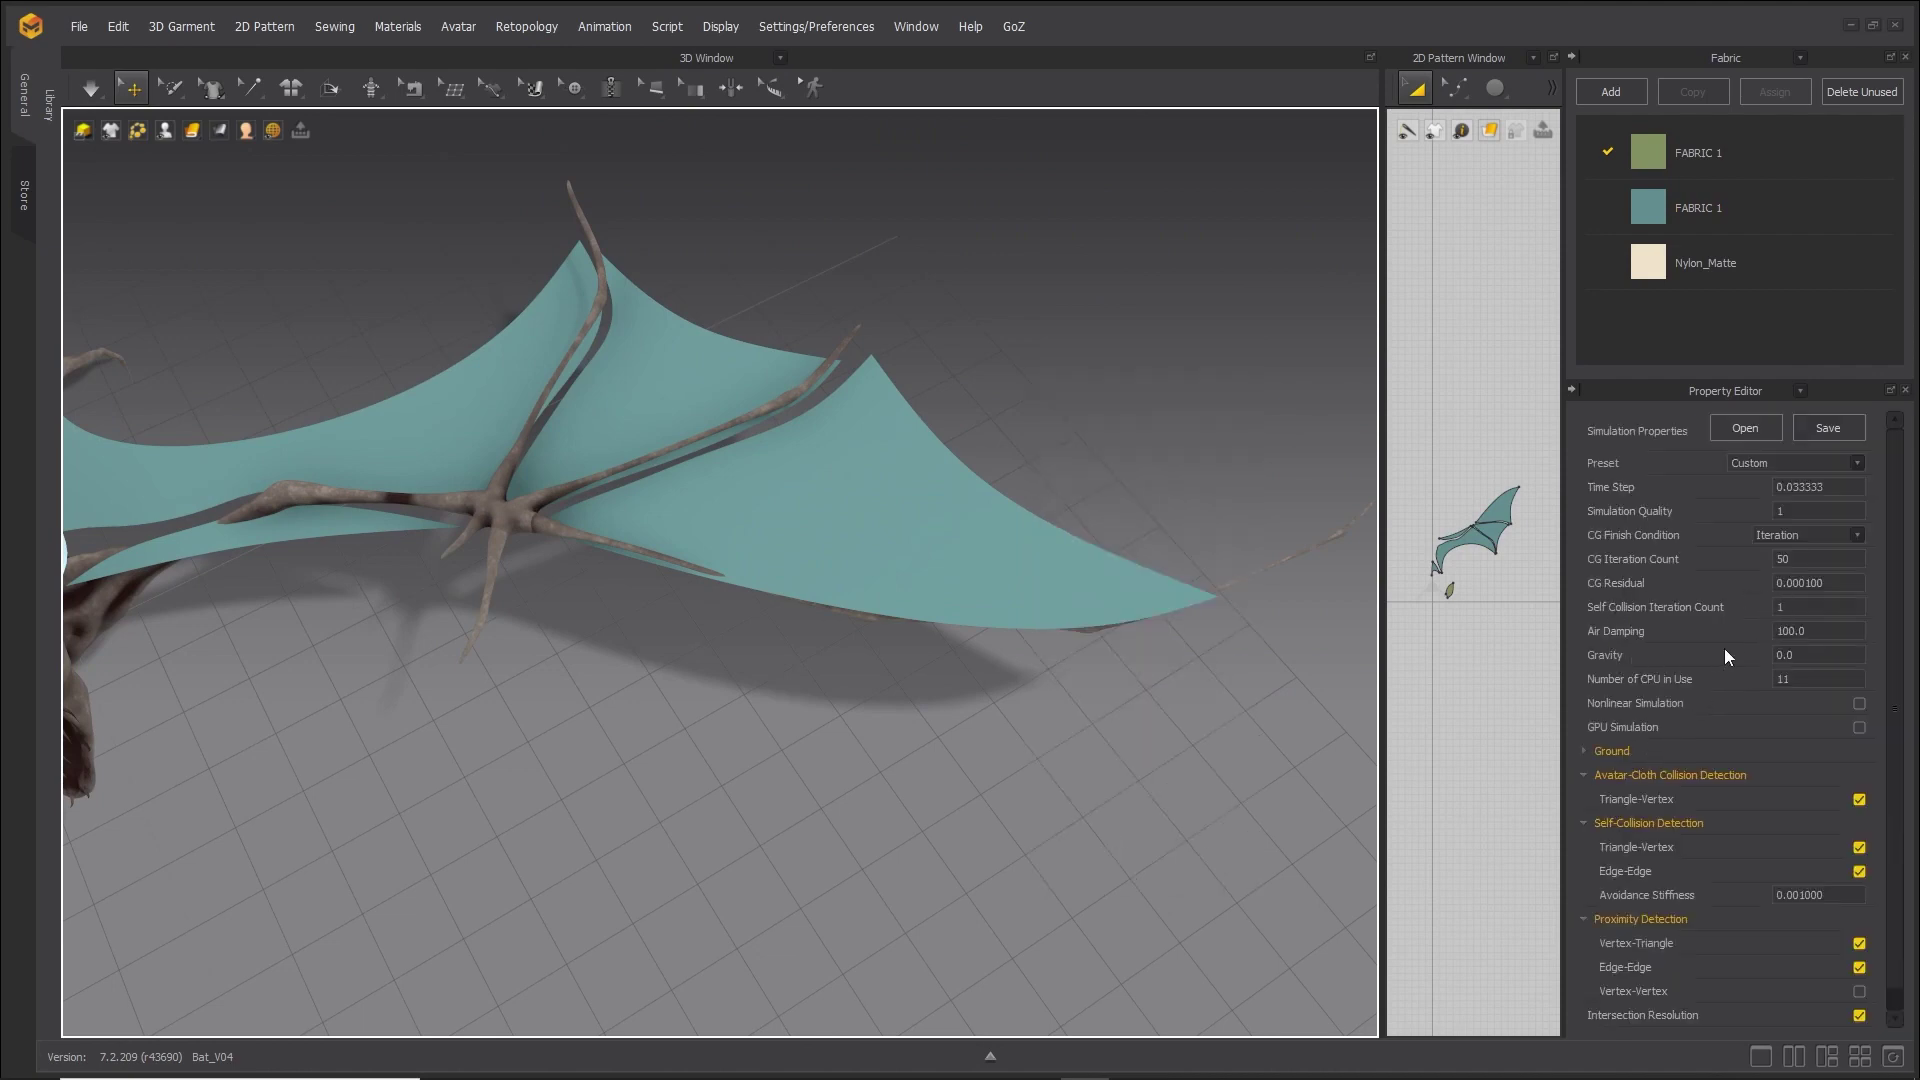
double_click(1804, 654)
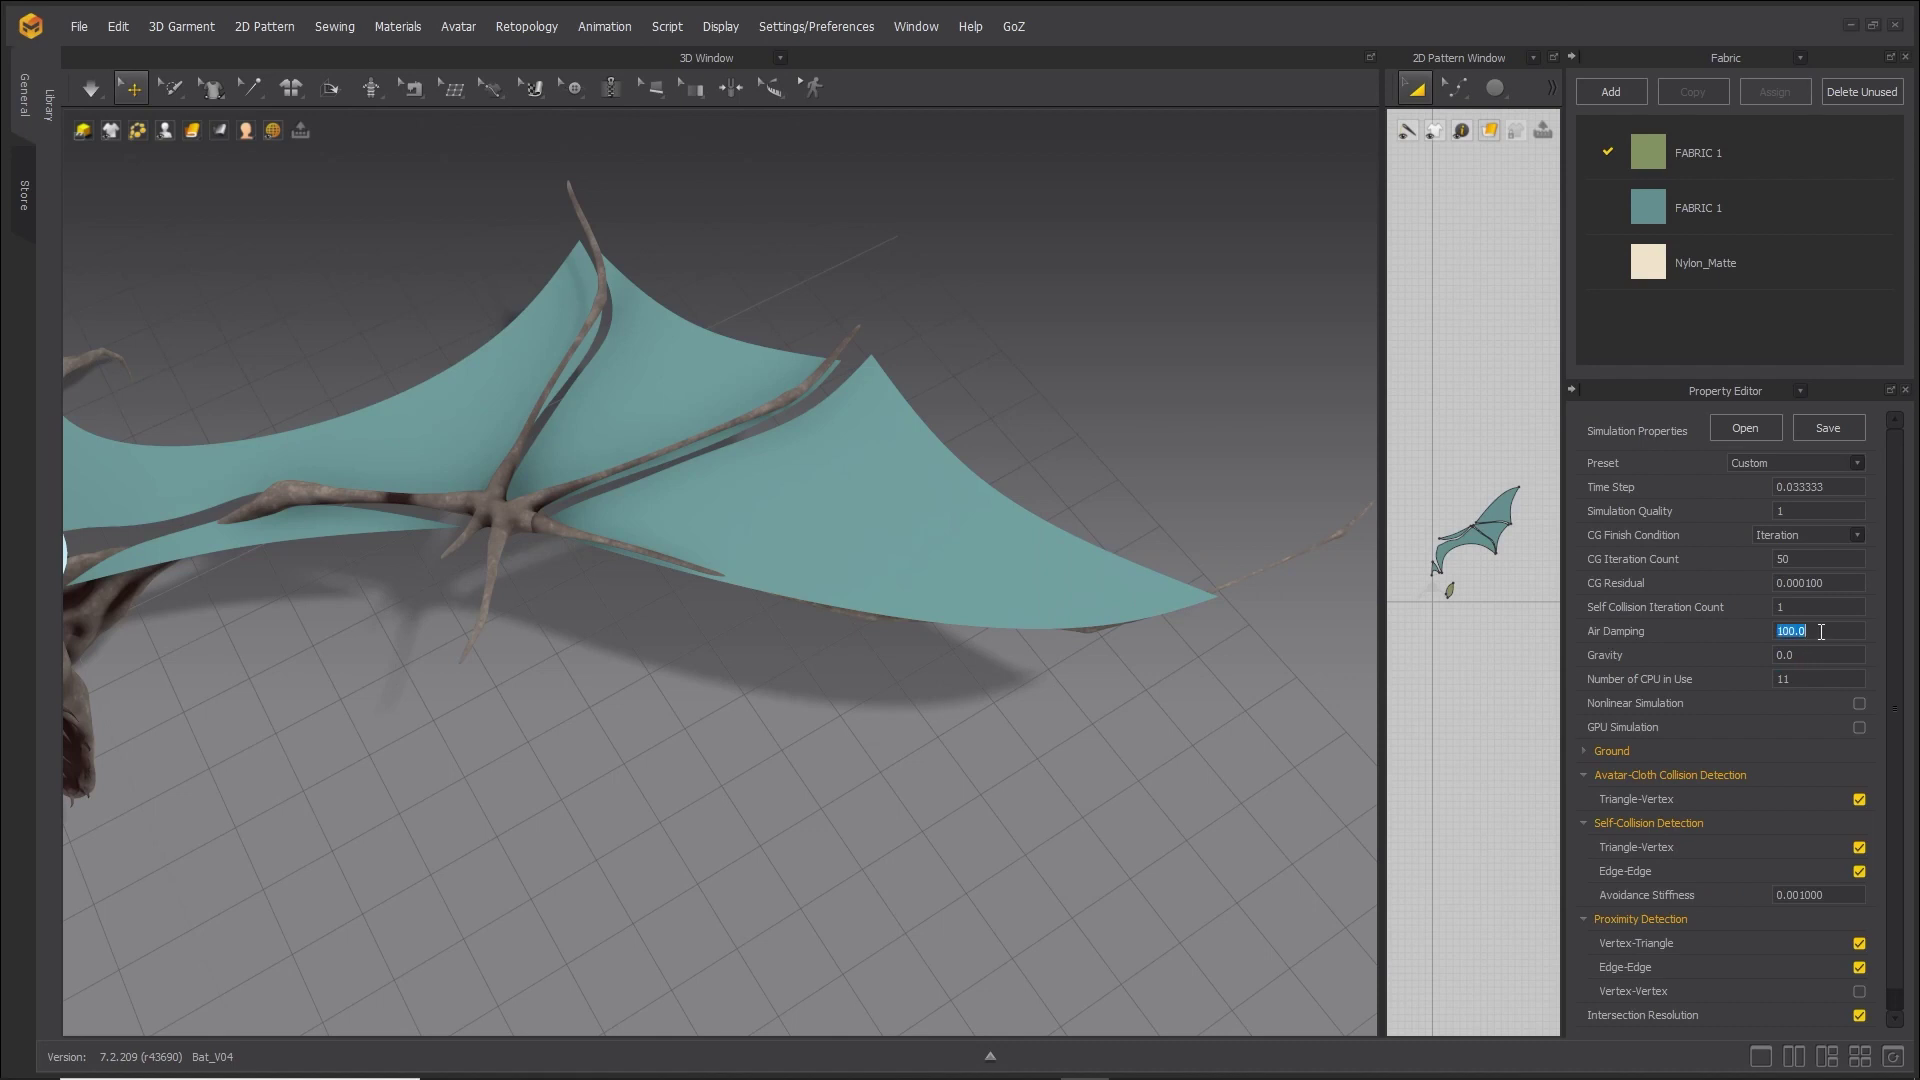
Try simulating the loose wing membranes without any pins holding them to the bones.
right_click_drag(741, 776, 494, 498)
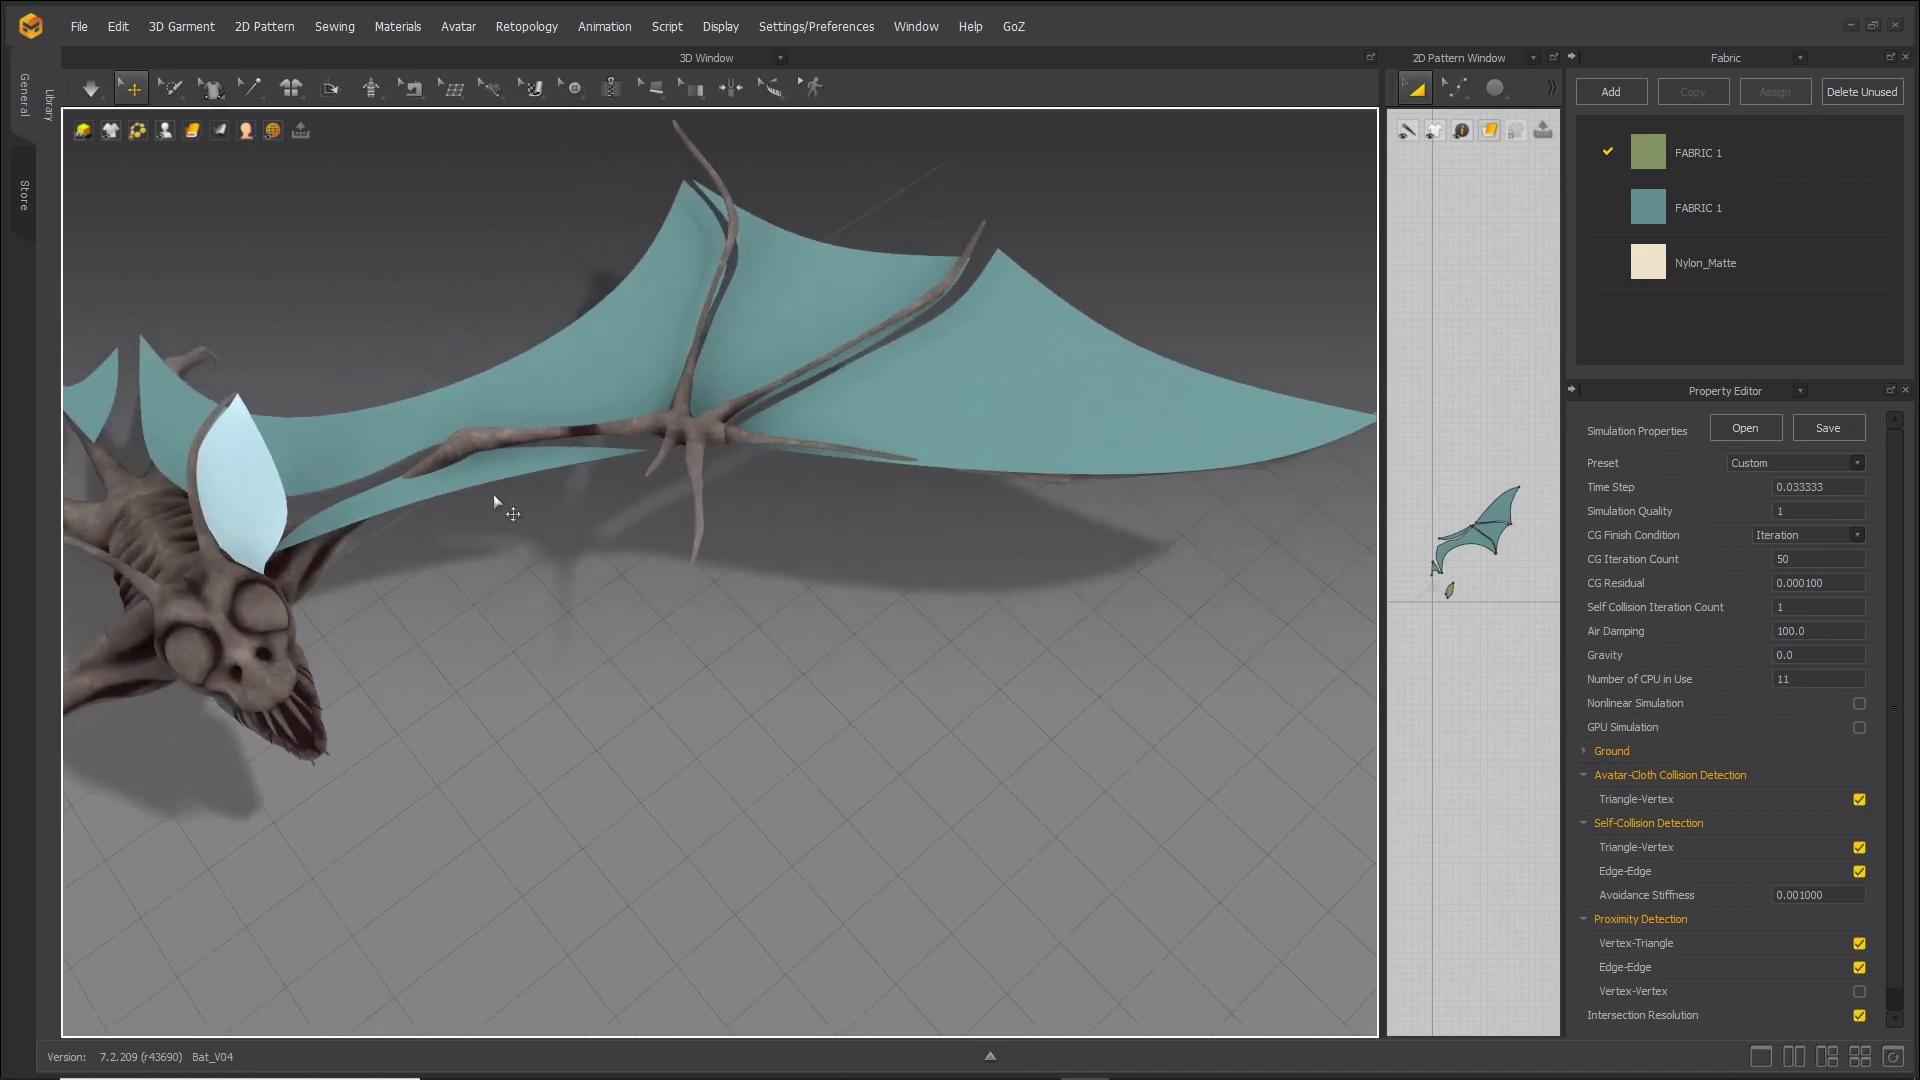
key("space")
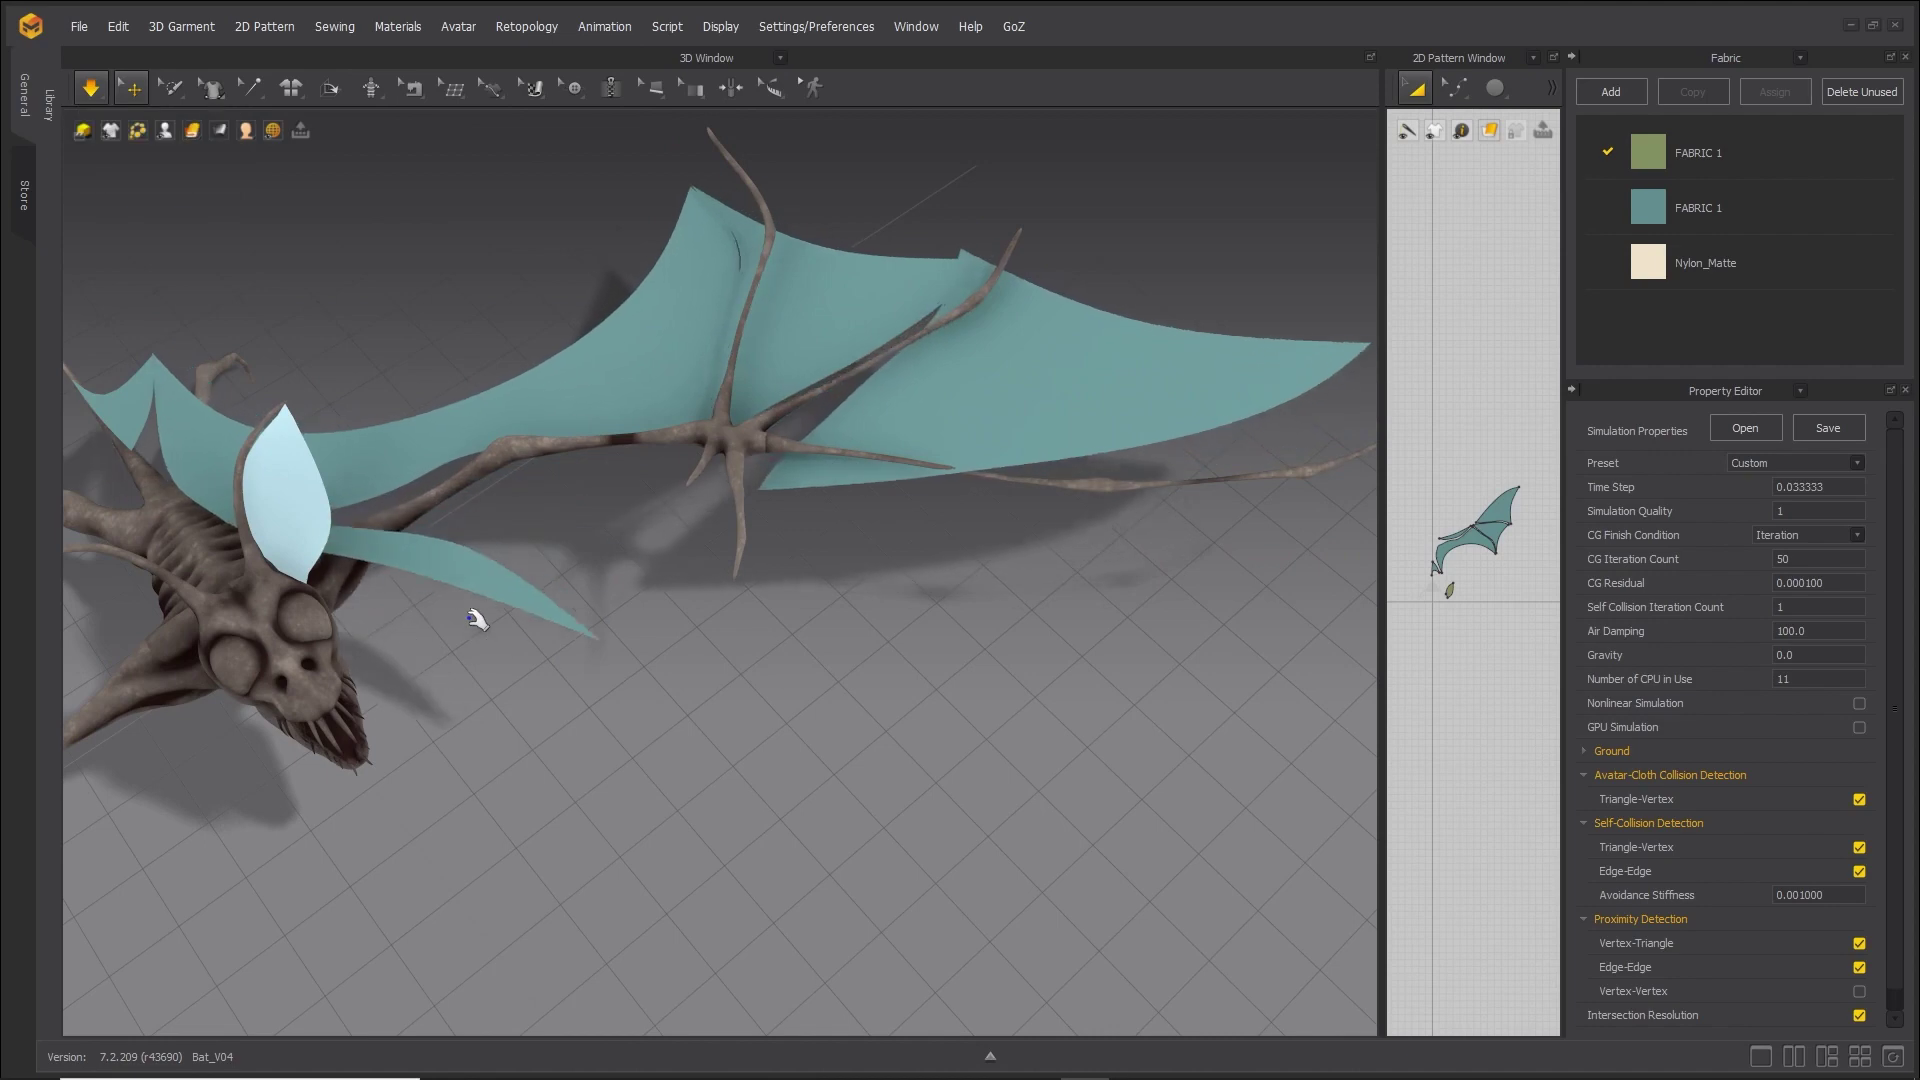
key("space")
left_click(512, 490)
scroll(471, 555, "up", 2)
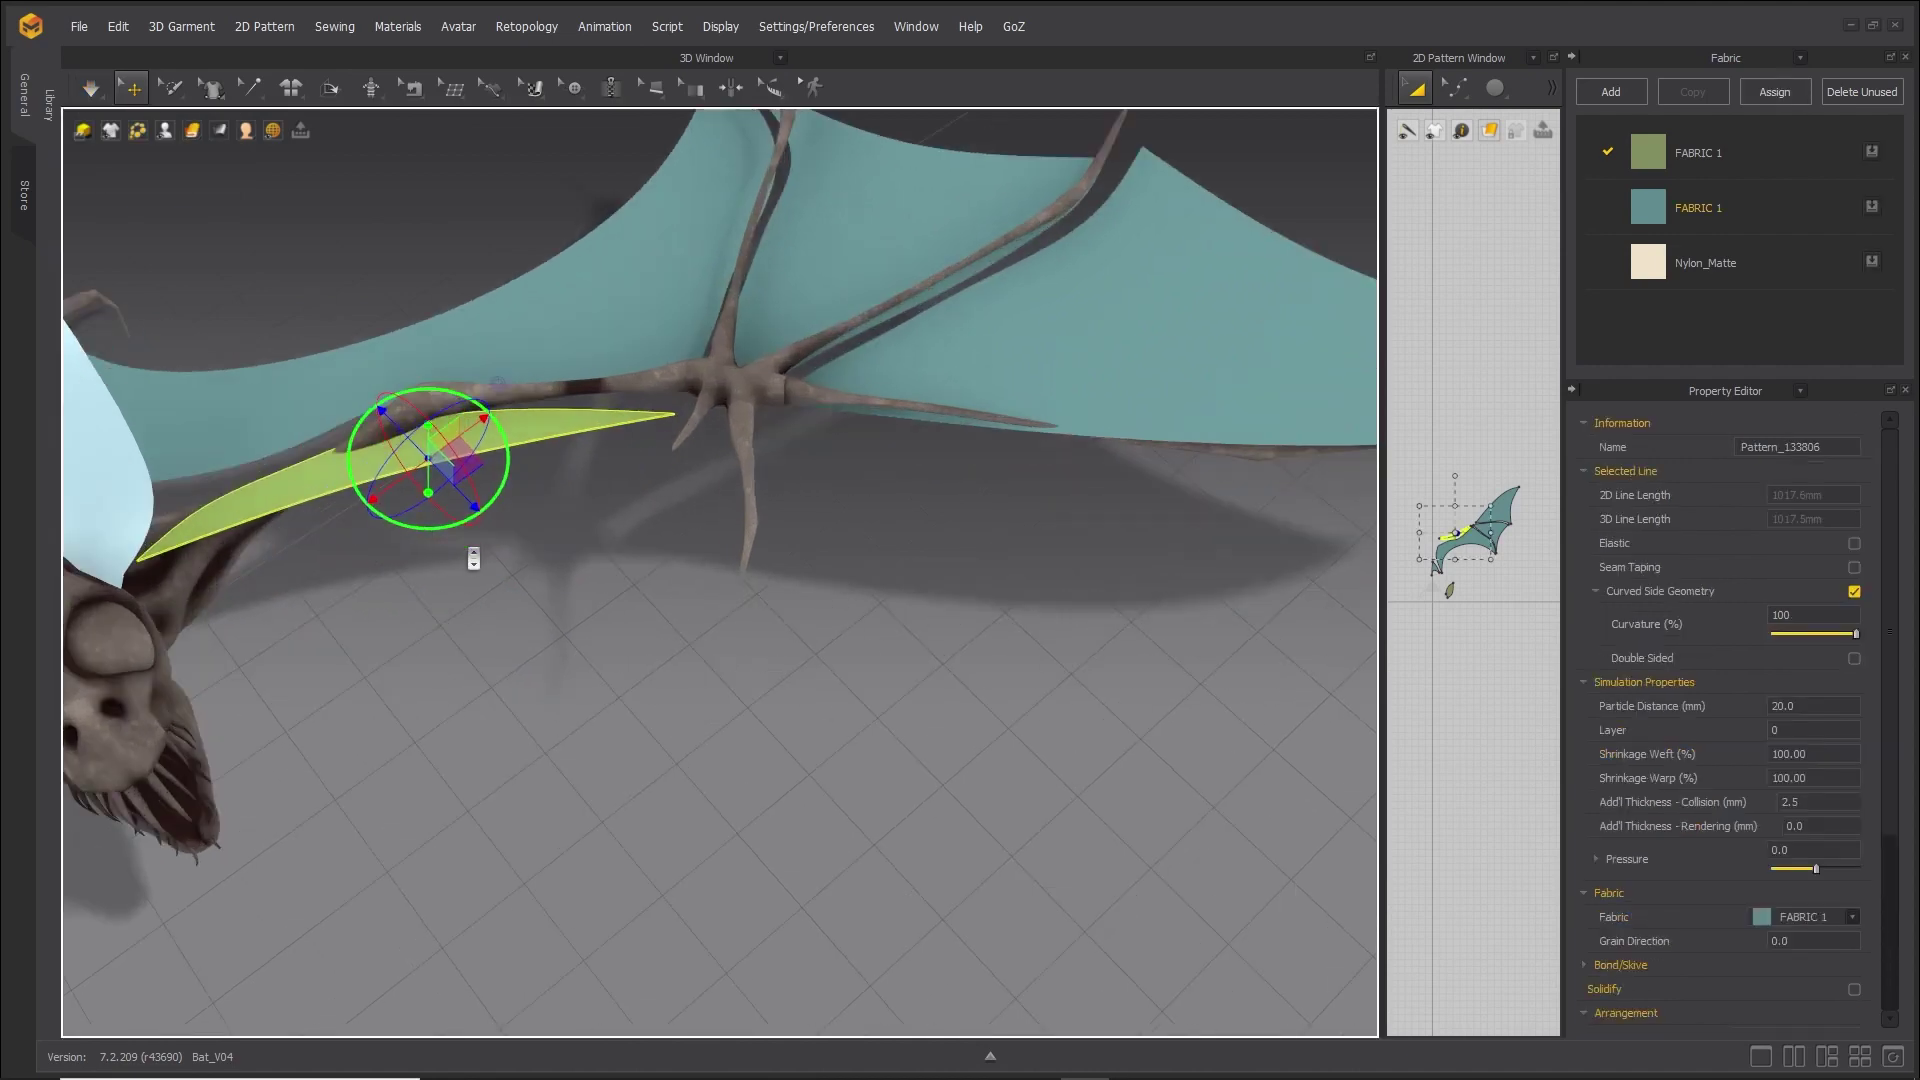
left_click(568, 443)
Enlarge the 2D pattern window at the expense of the 3D view and frame the wing membrane patterns.
scroll(570, 445, "up", 1)
left_click_drag(1380, 646, 300, 600)
scroll(919, 512, "up", 2)
middle_click_drag(919, 512, 798, 878)
scroll(840, 707, "down", 2)
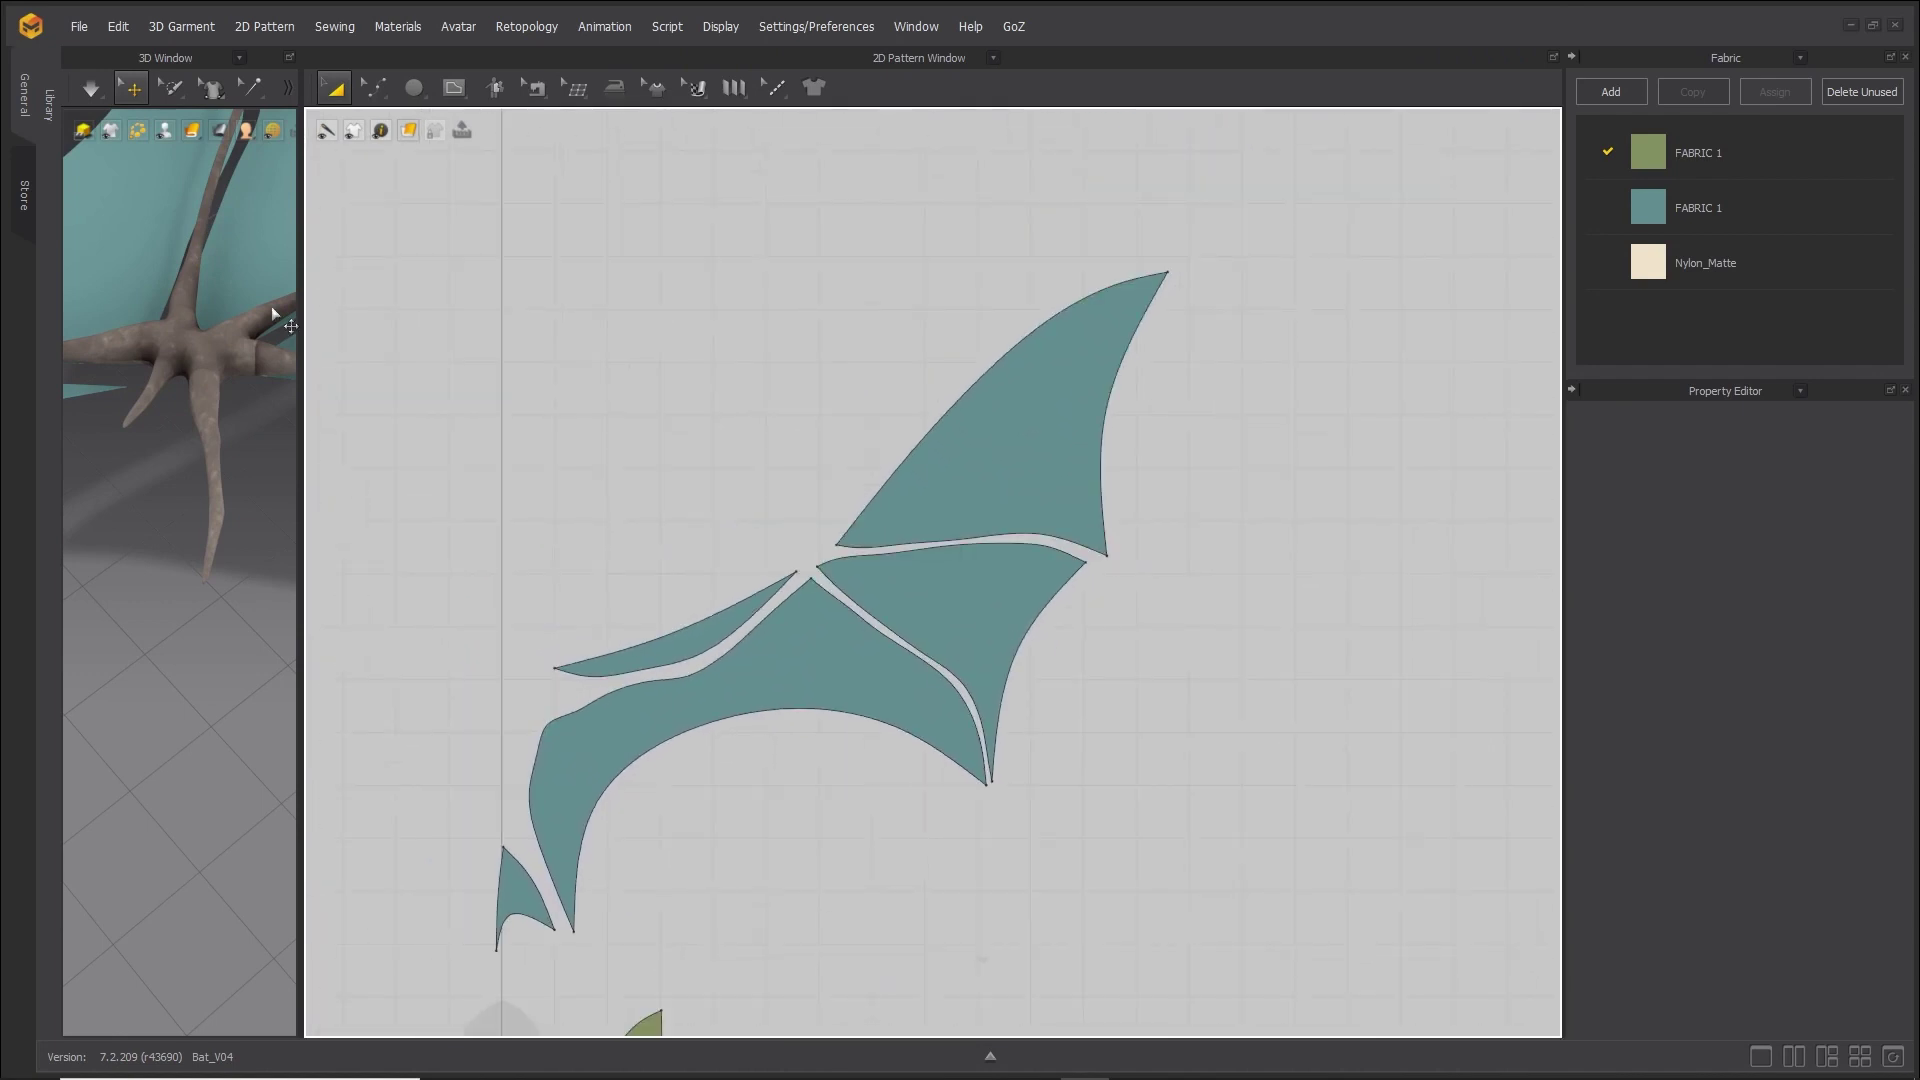
Use the Pin (Lasso) tool to pin the membrane corners at the finger tips and the outermost wing tip.
left_click(168, 98)
left_click(170, 119)
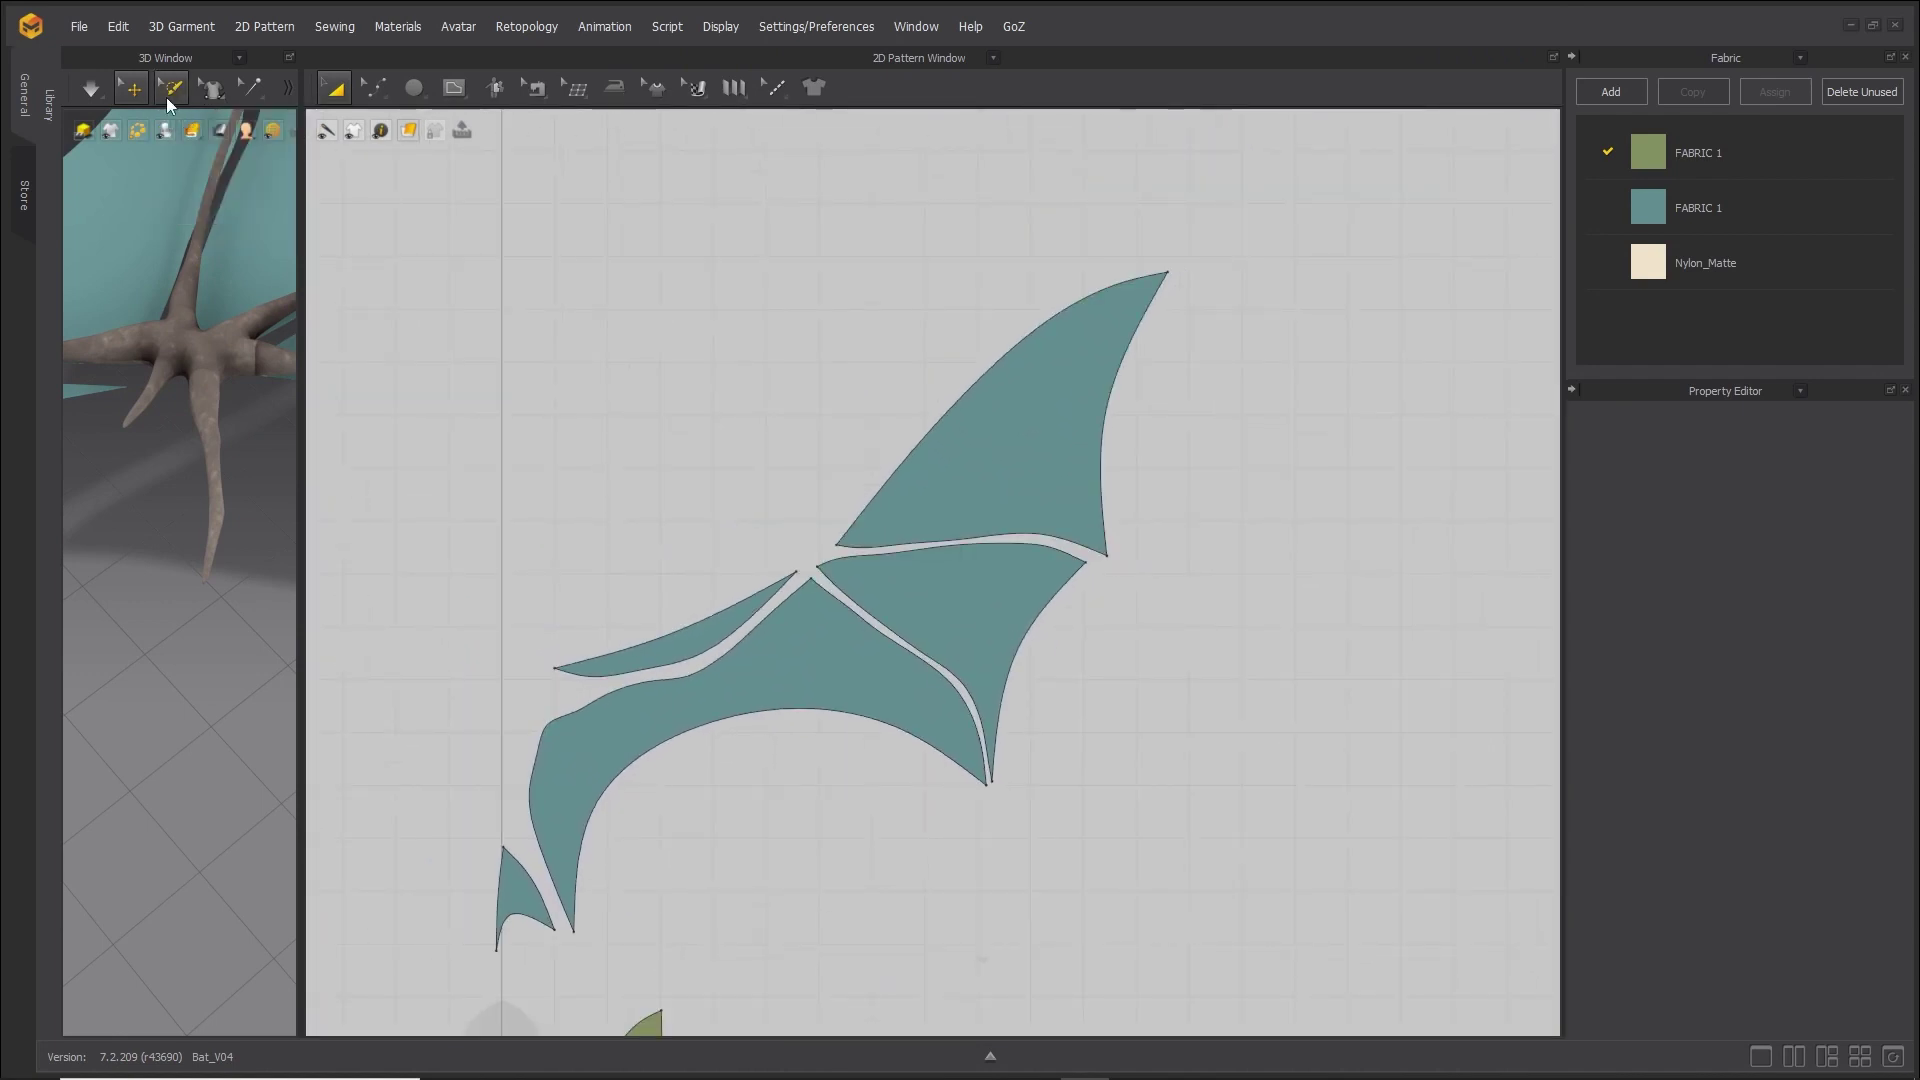
left_click(168, 98)
left_click(167, 113)
left_click_drag(182, 119, 141, 497)
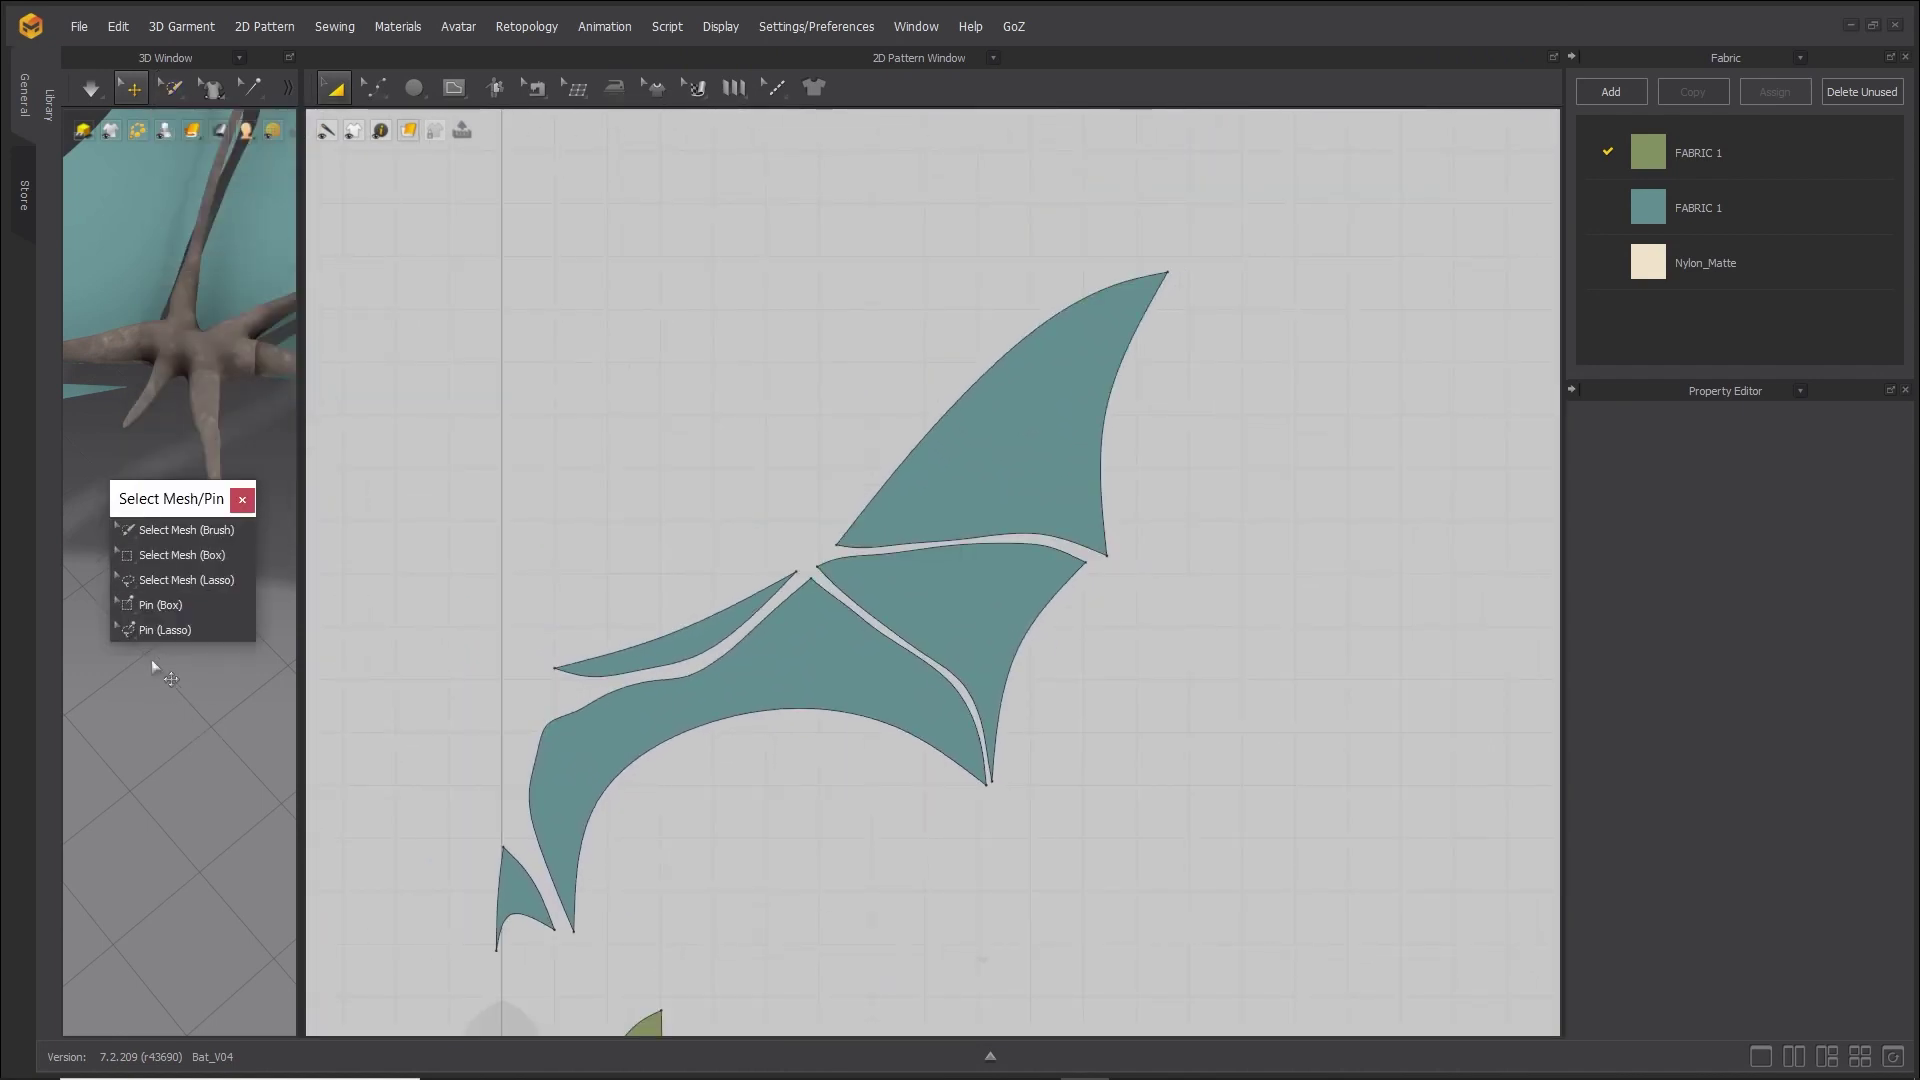
left_click(162, 630)
scroll(983, 786, "up", 2)
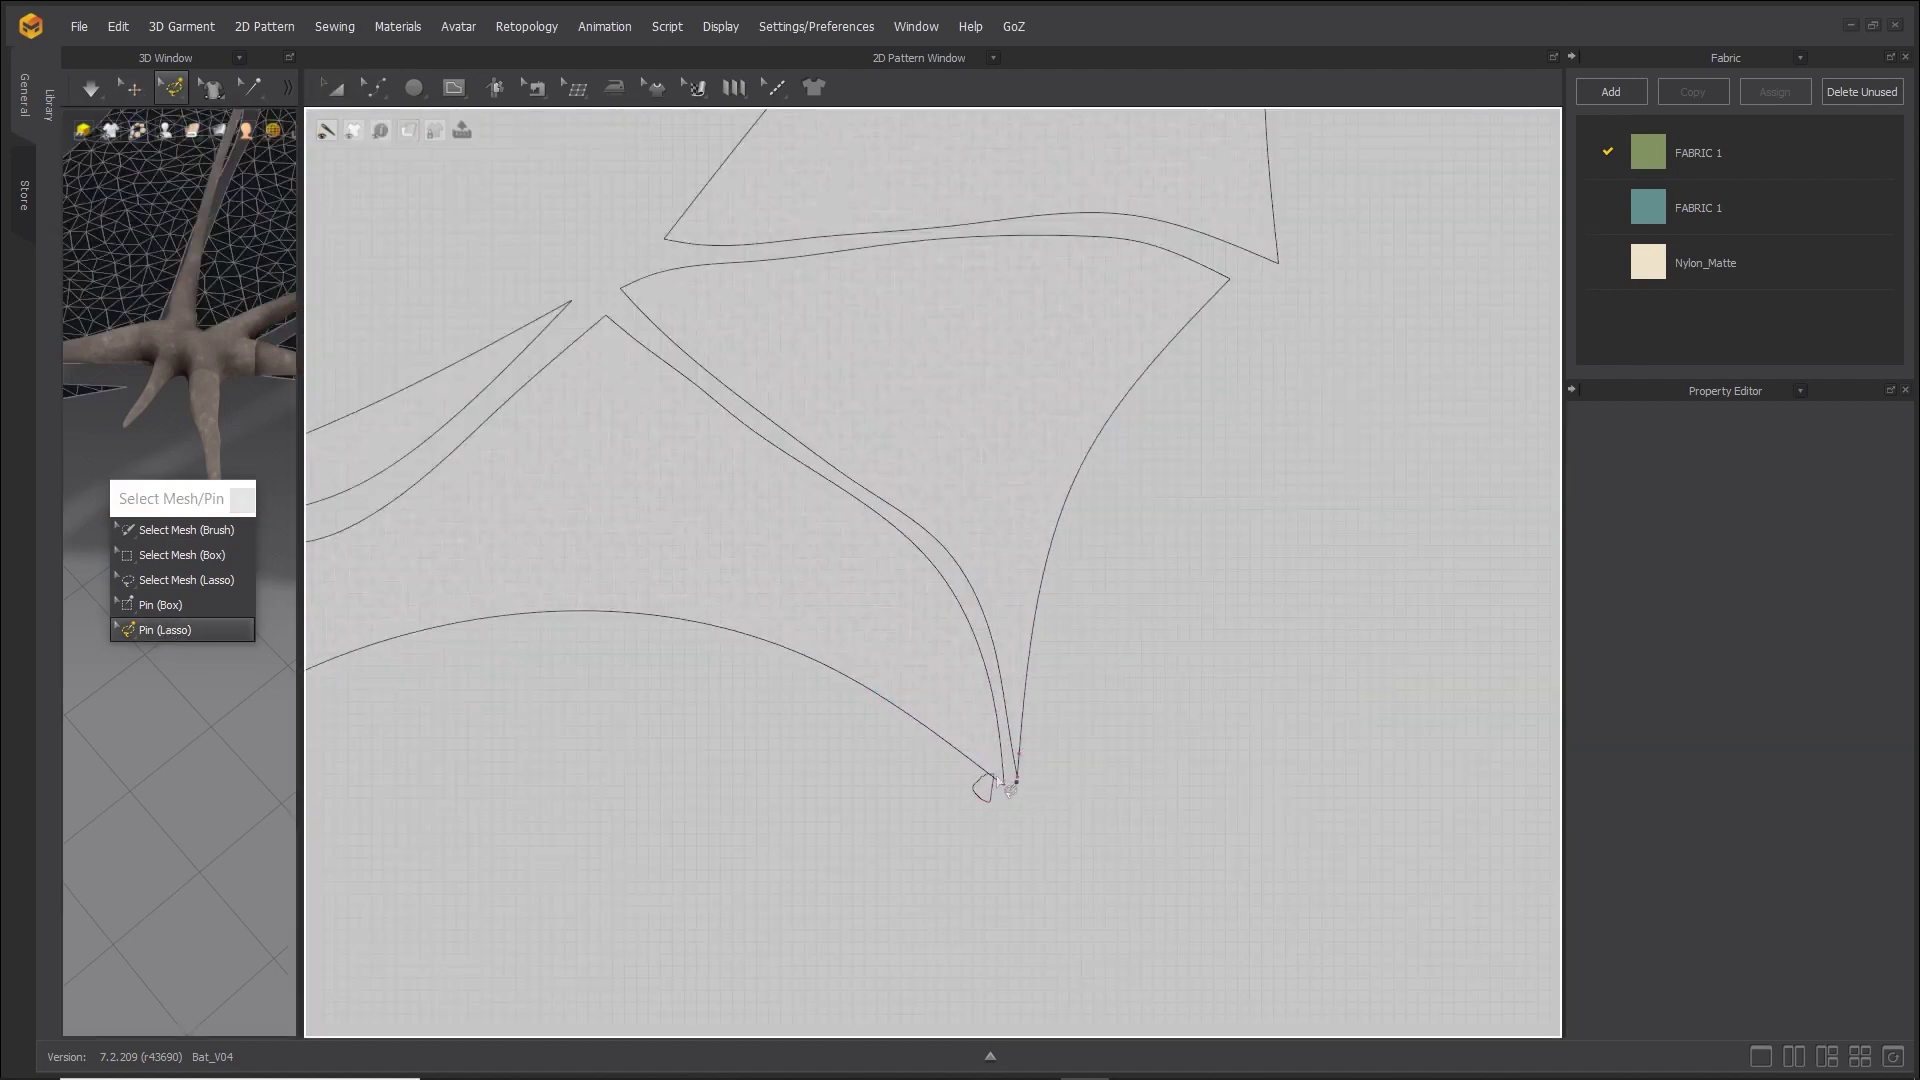
middle_click_drag(1155, 382, 1054, 604)
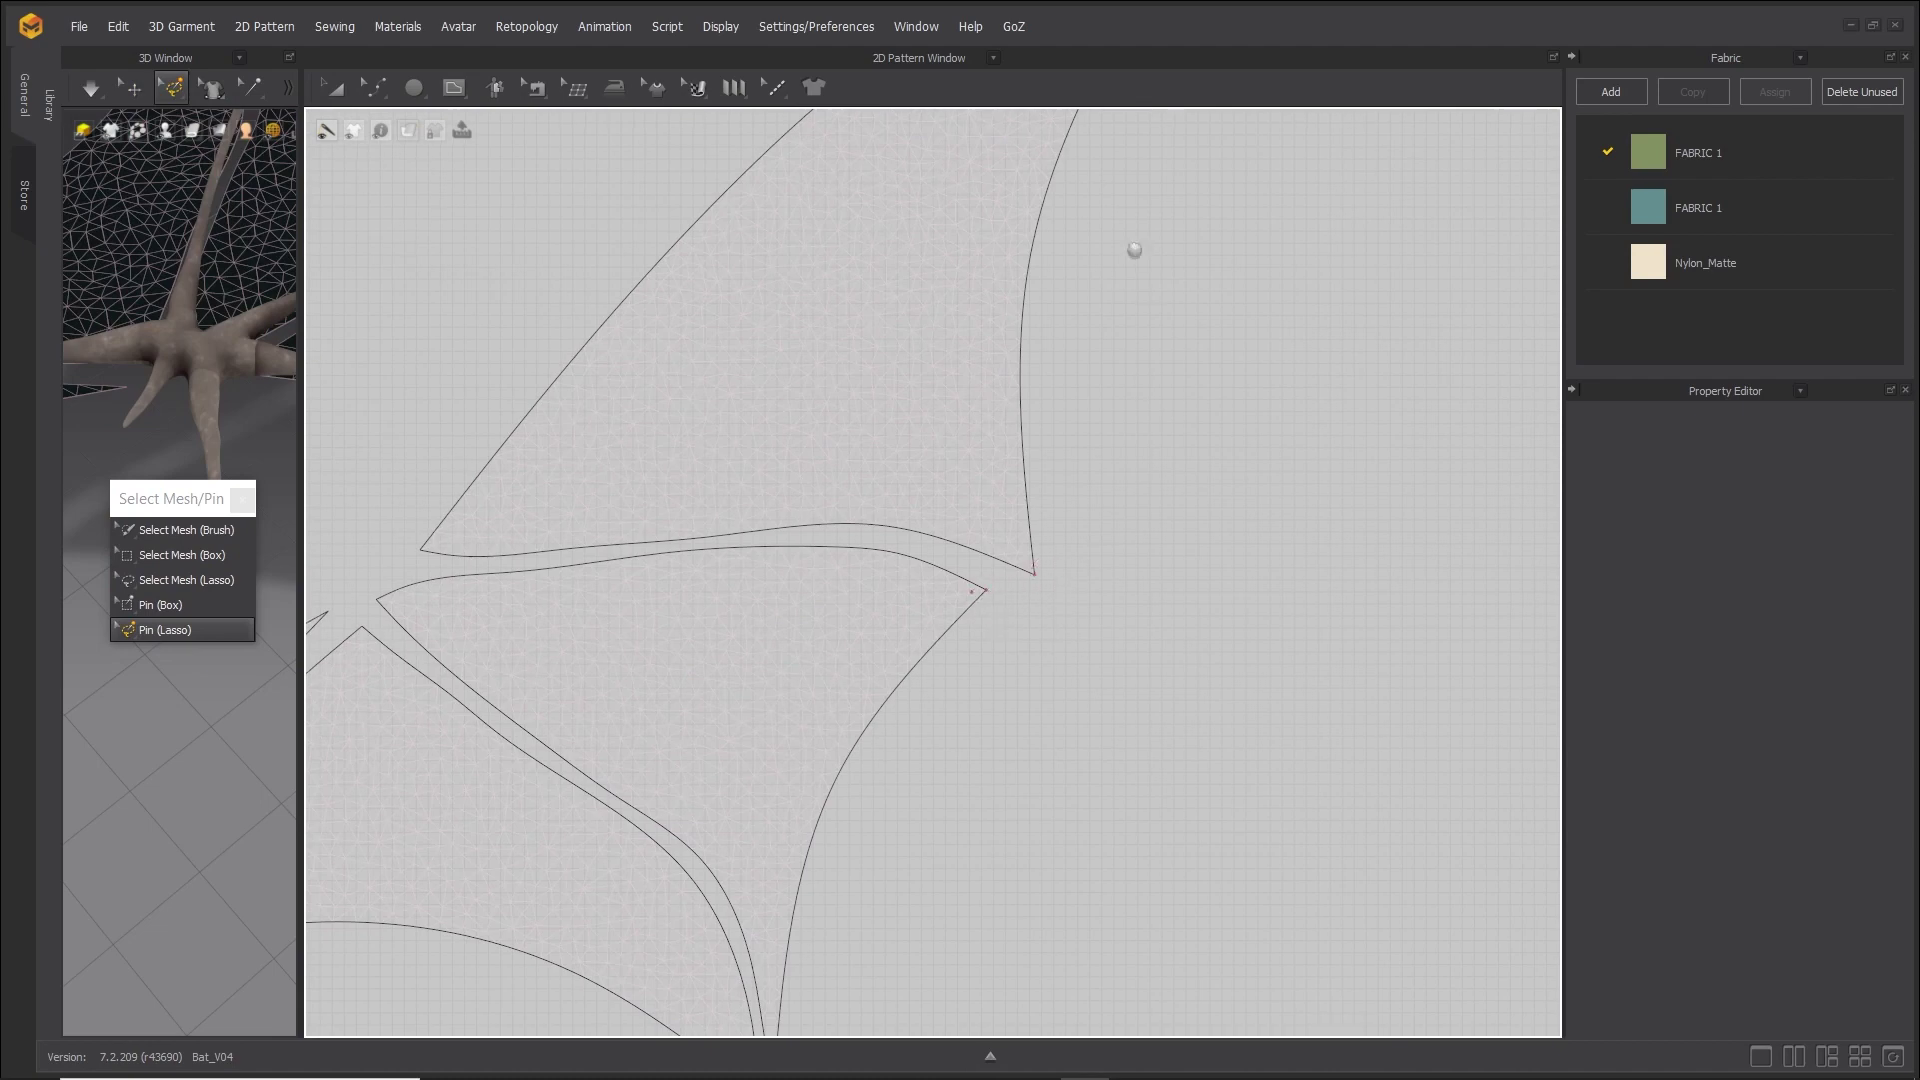
scroll(1035, 565, "up", 3)
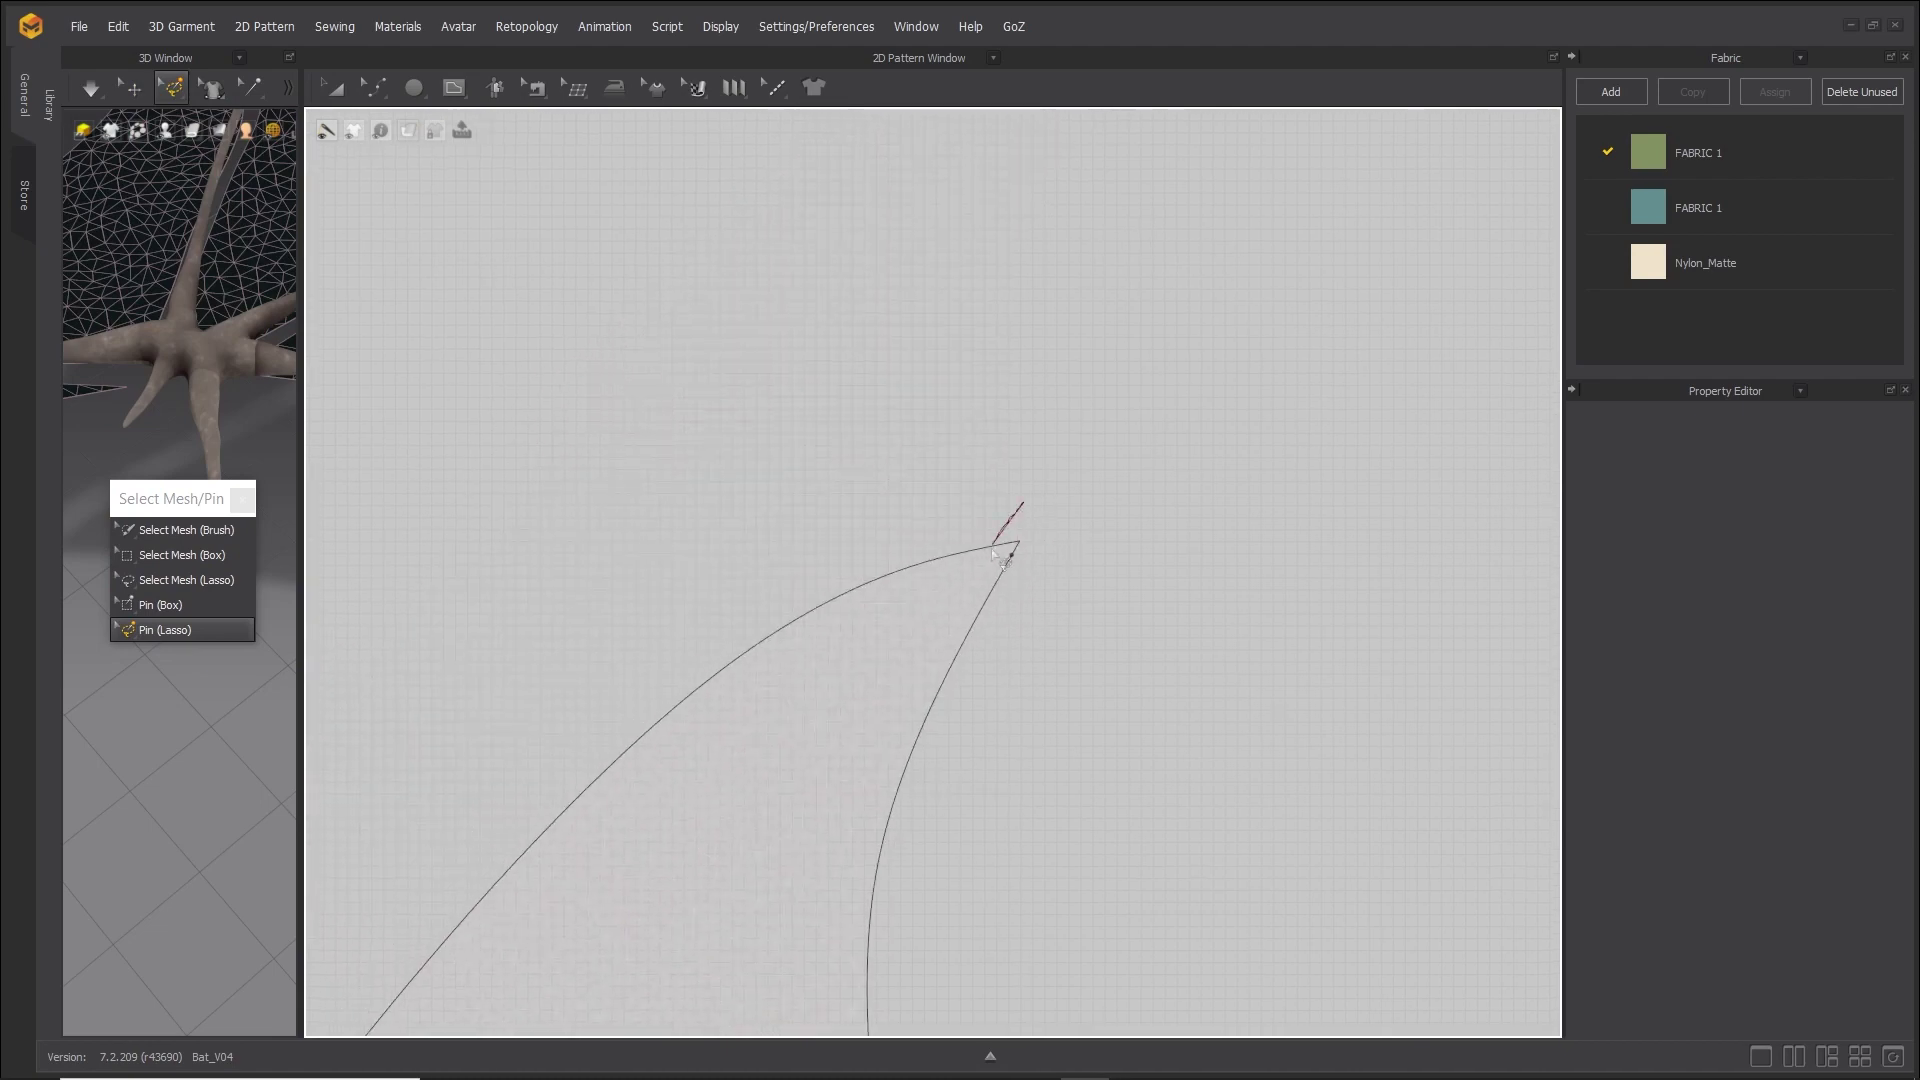
Pin the membrane corners that meet at the wrist, including the outer end of the narrow front strip.
scroll(634, 720, "down", 3)
scroll(704, 644, "up", 2)
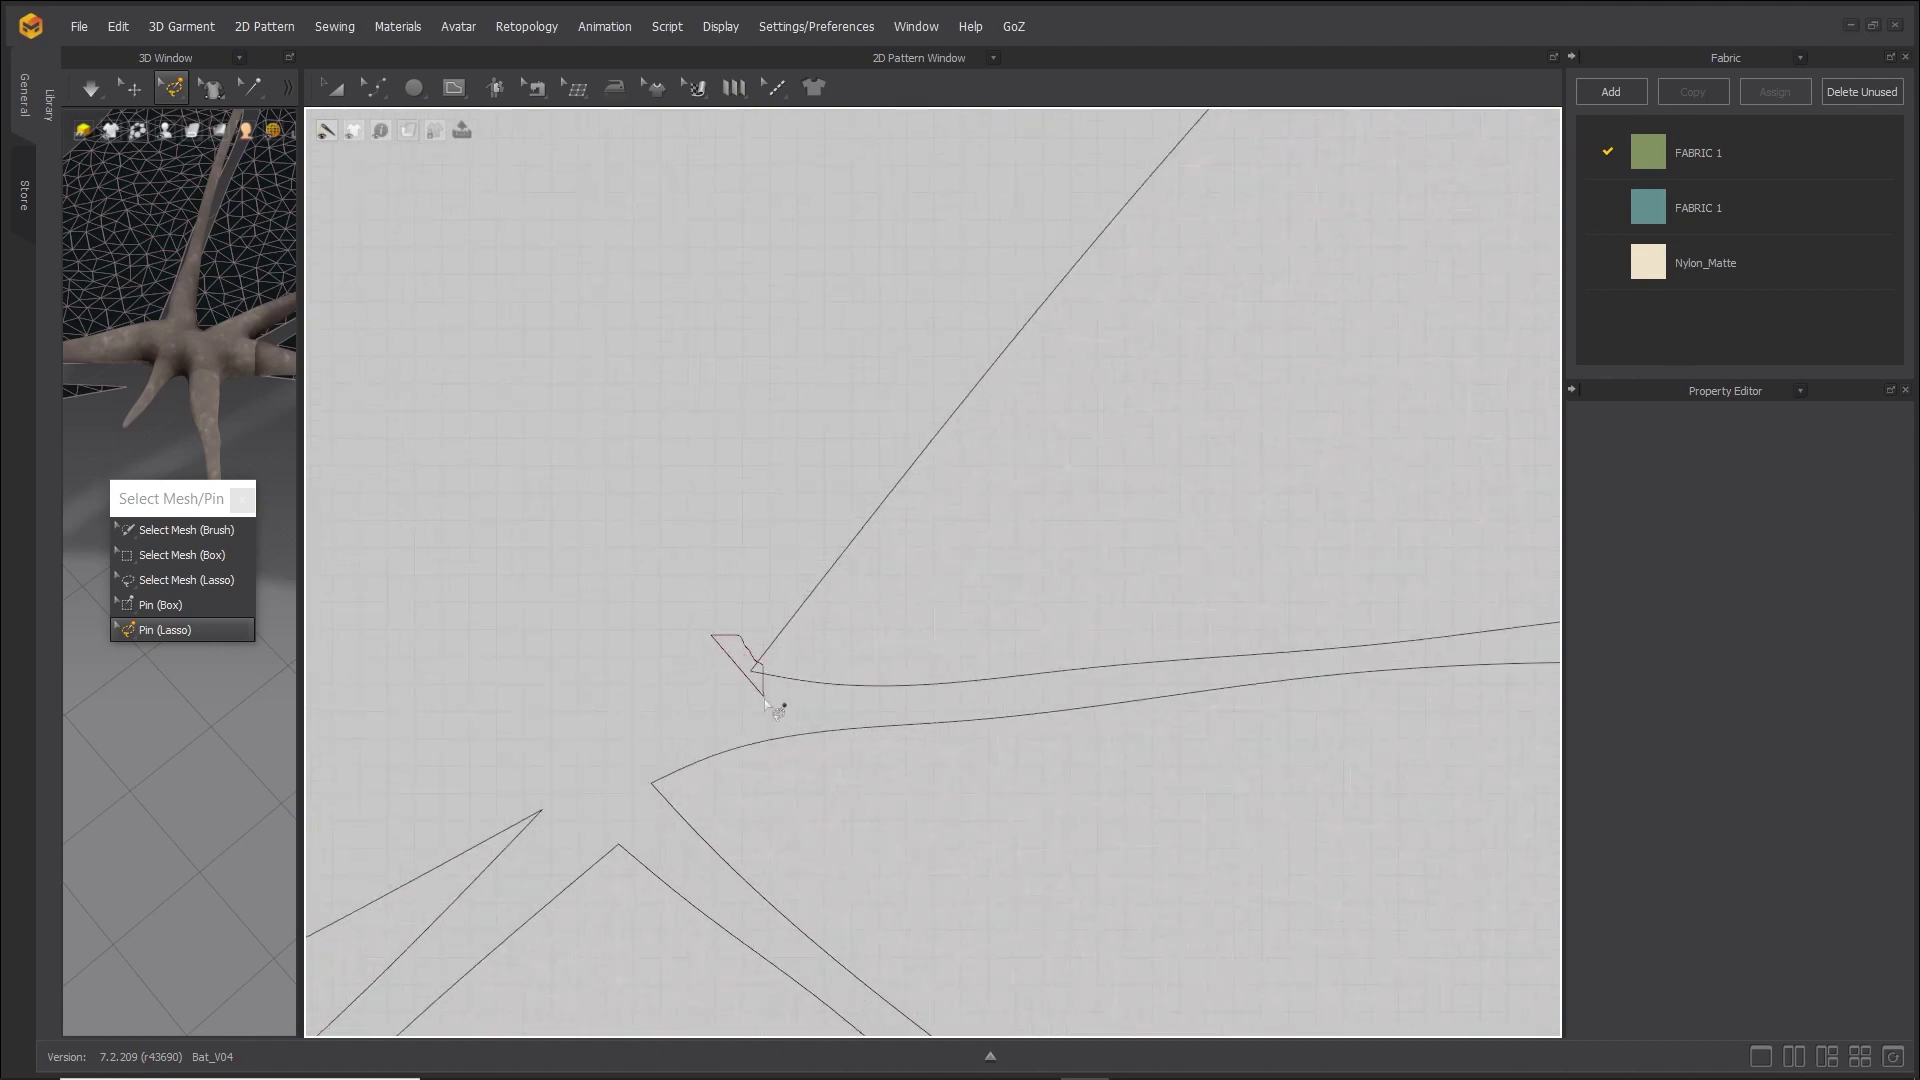
left_click_drag(766, 704, 762, 700)
left_click_drag(670, 800, 658, 743)
middle_click_drag(643, 720, 806, 326)
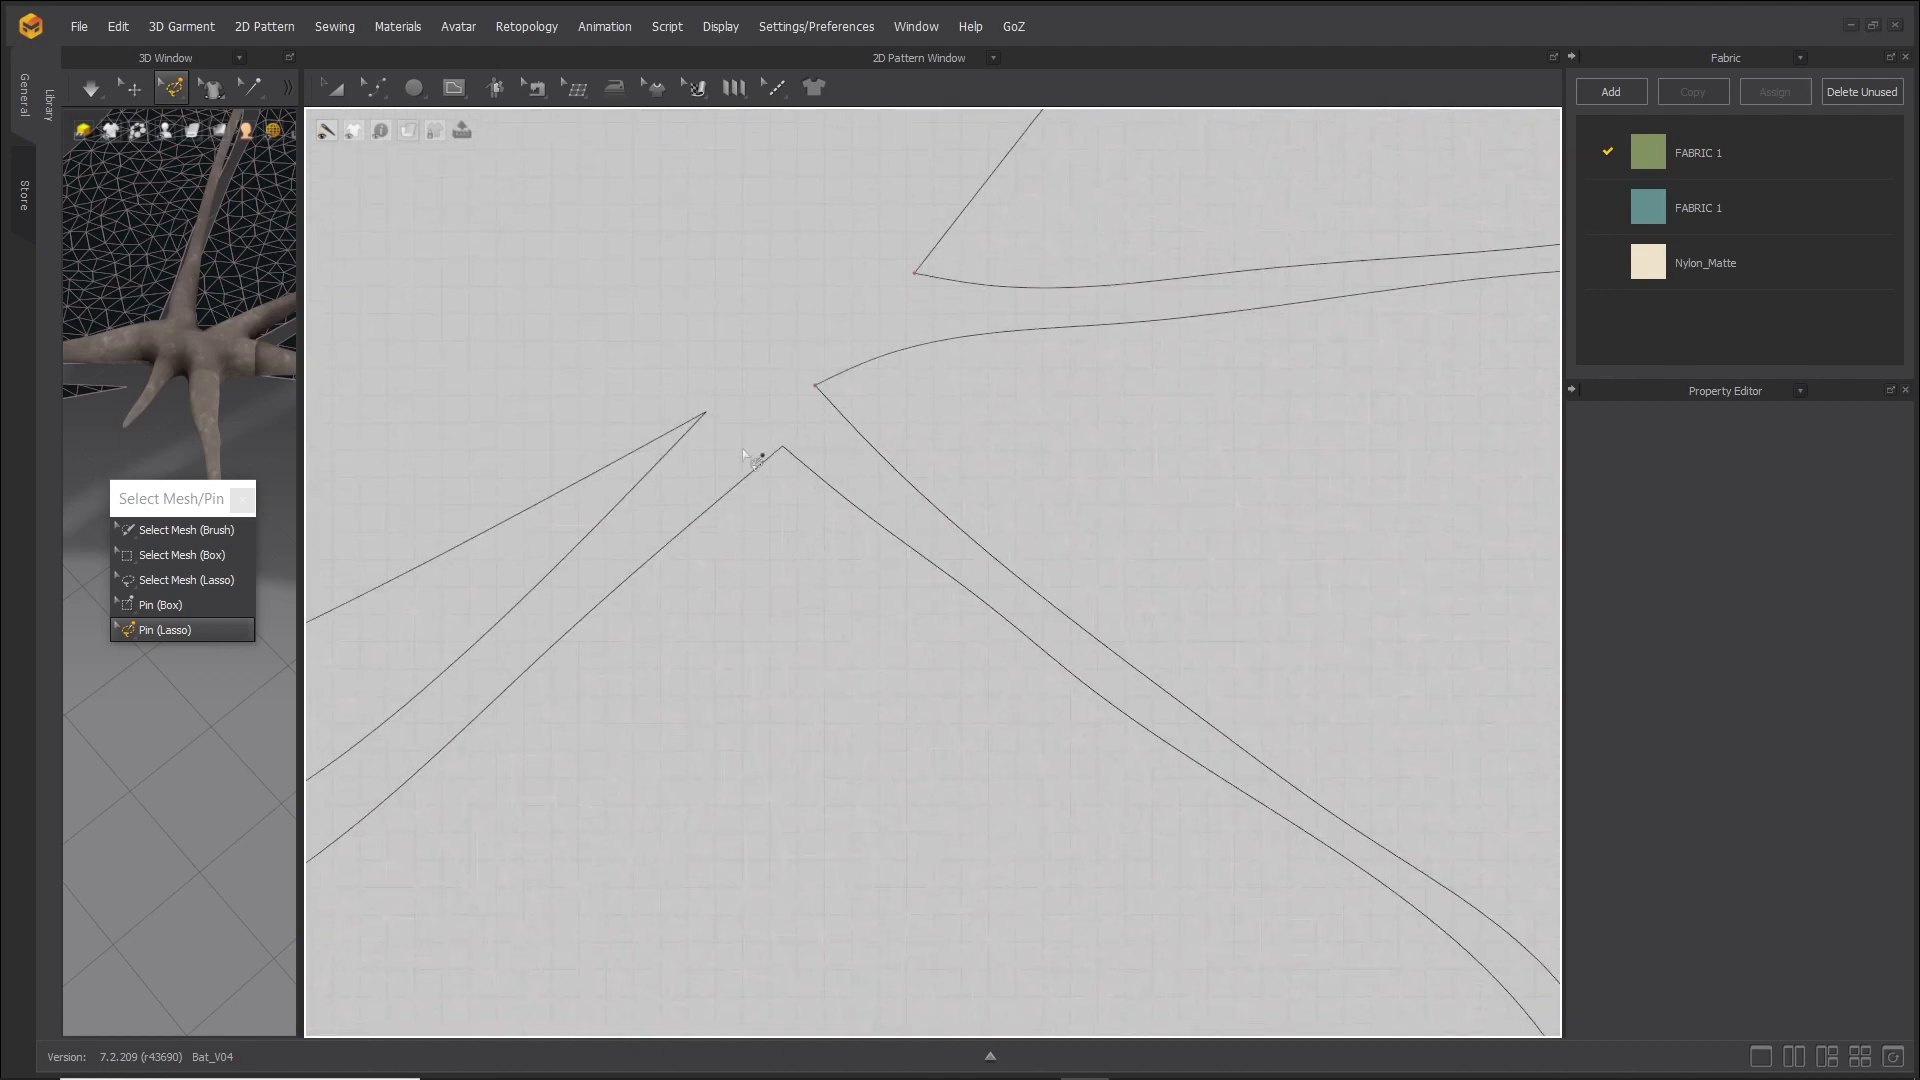
left_click_drag(706, 458, 702, 455)
scroll(699, 531, "down", 3)
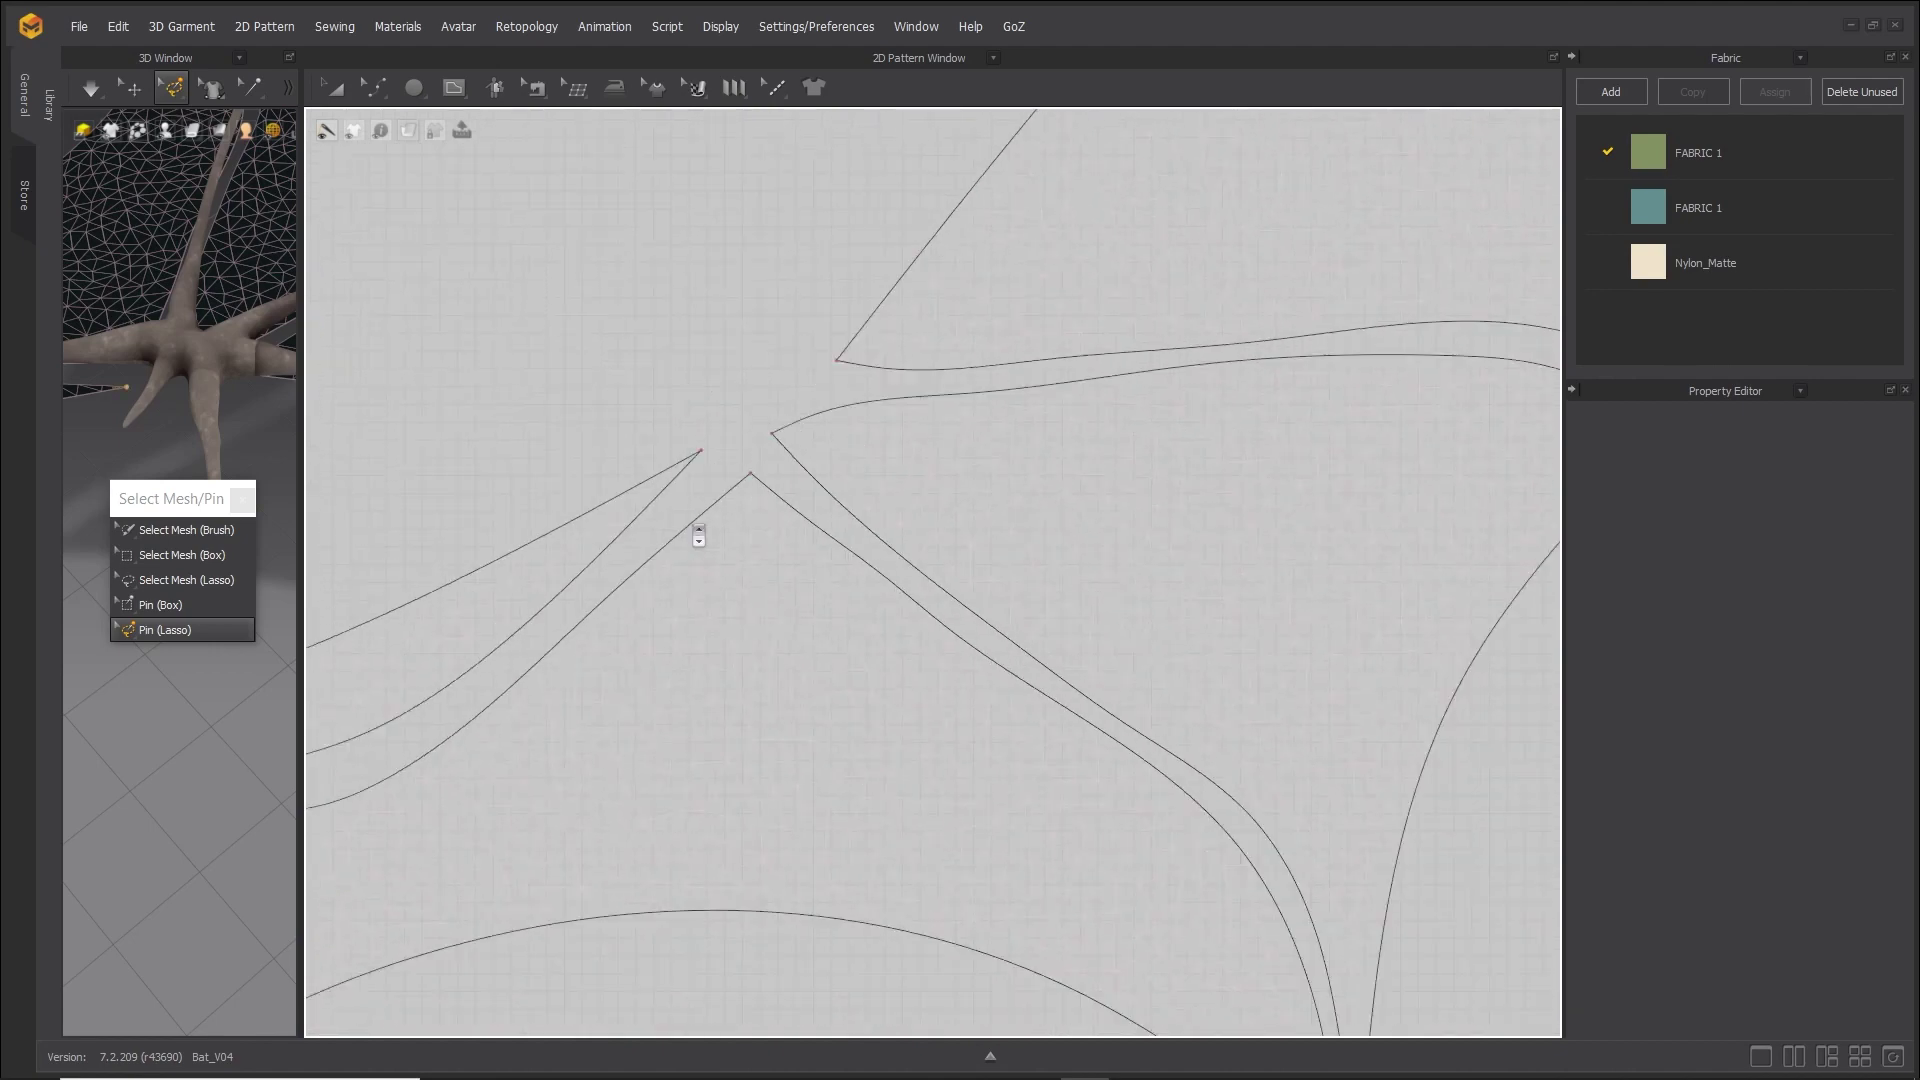
Pin the front strip's inner end, the large membrane's lower tip and the corners of the small tail membrane.
middle_click_drag(812, 888, 1298, 634)
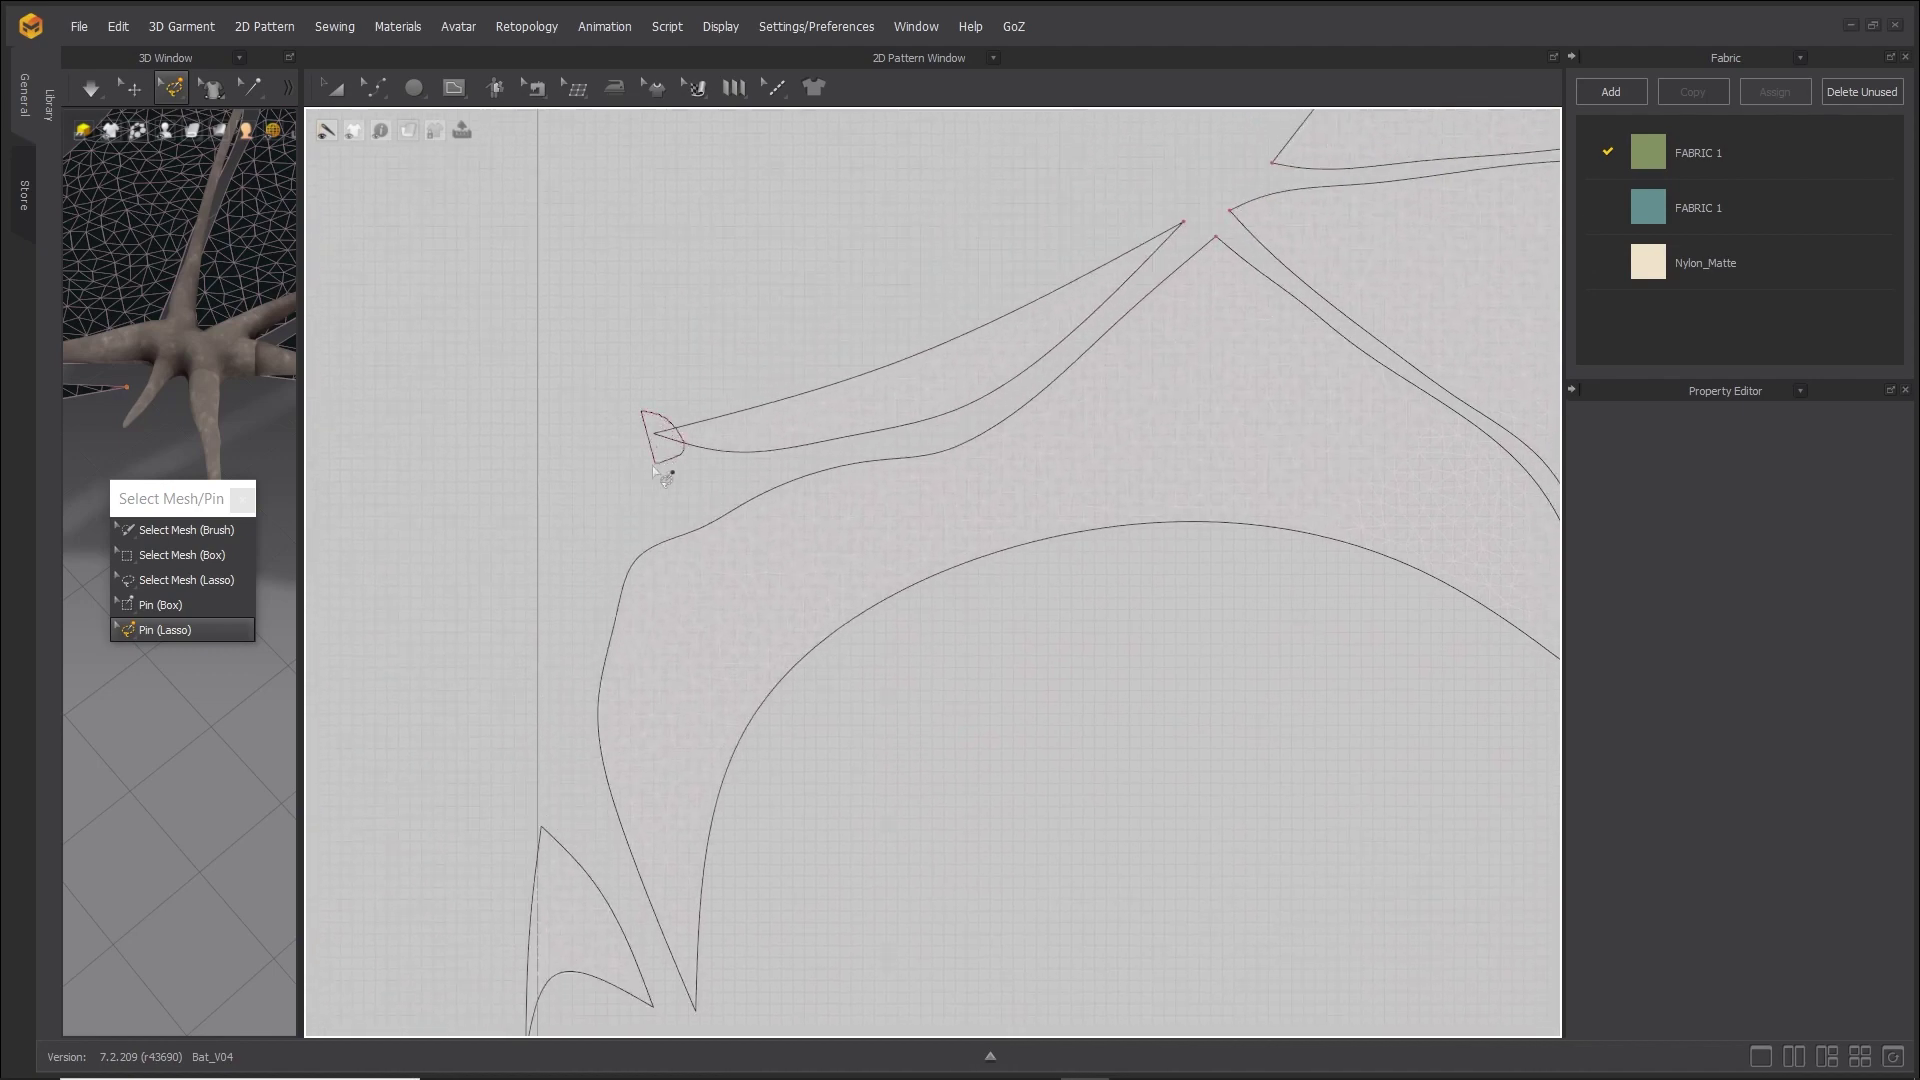
left_click_drag(652, 465, 648, 462)
middle_click_drag(668, 813, 646, 424)
scroll(662, 666, "up", 4)
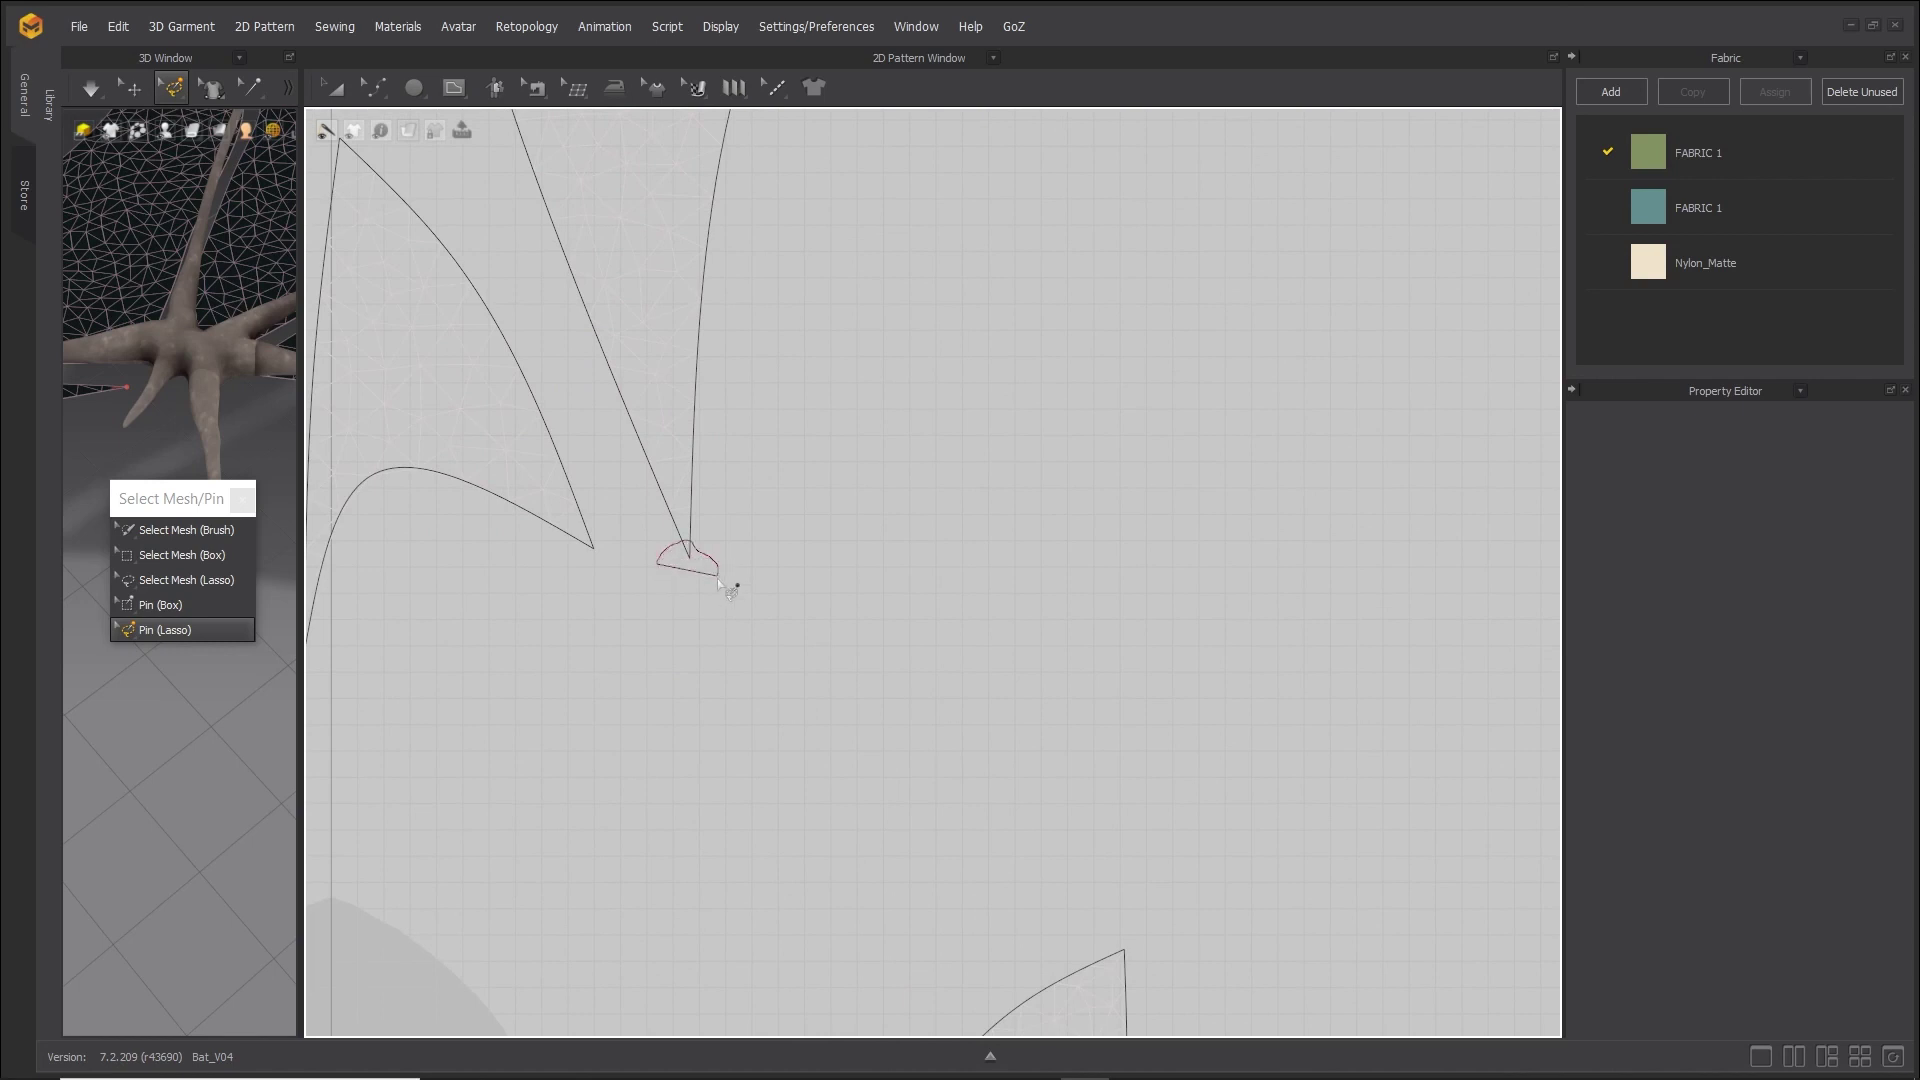
left_click_drag(717, 578, 690, 590)
middle_click_drag(506, 647, 882, 677)
left_click_drag(704, 655, 715, 648)
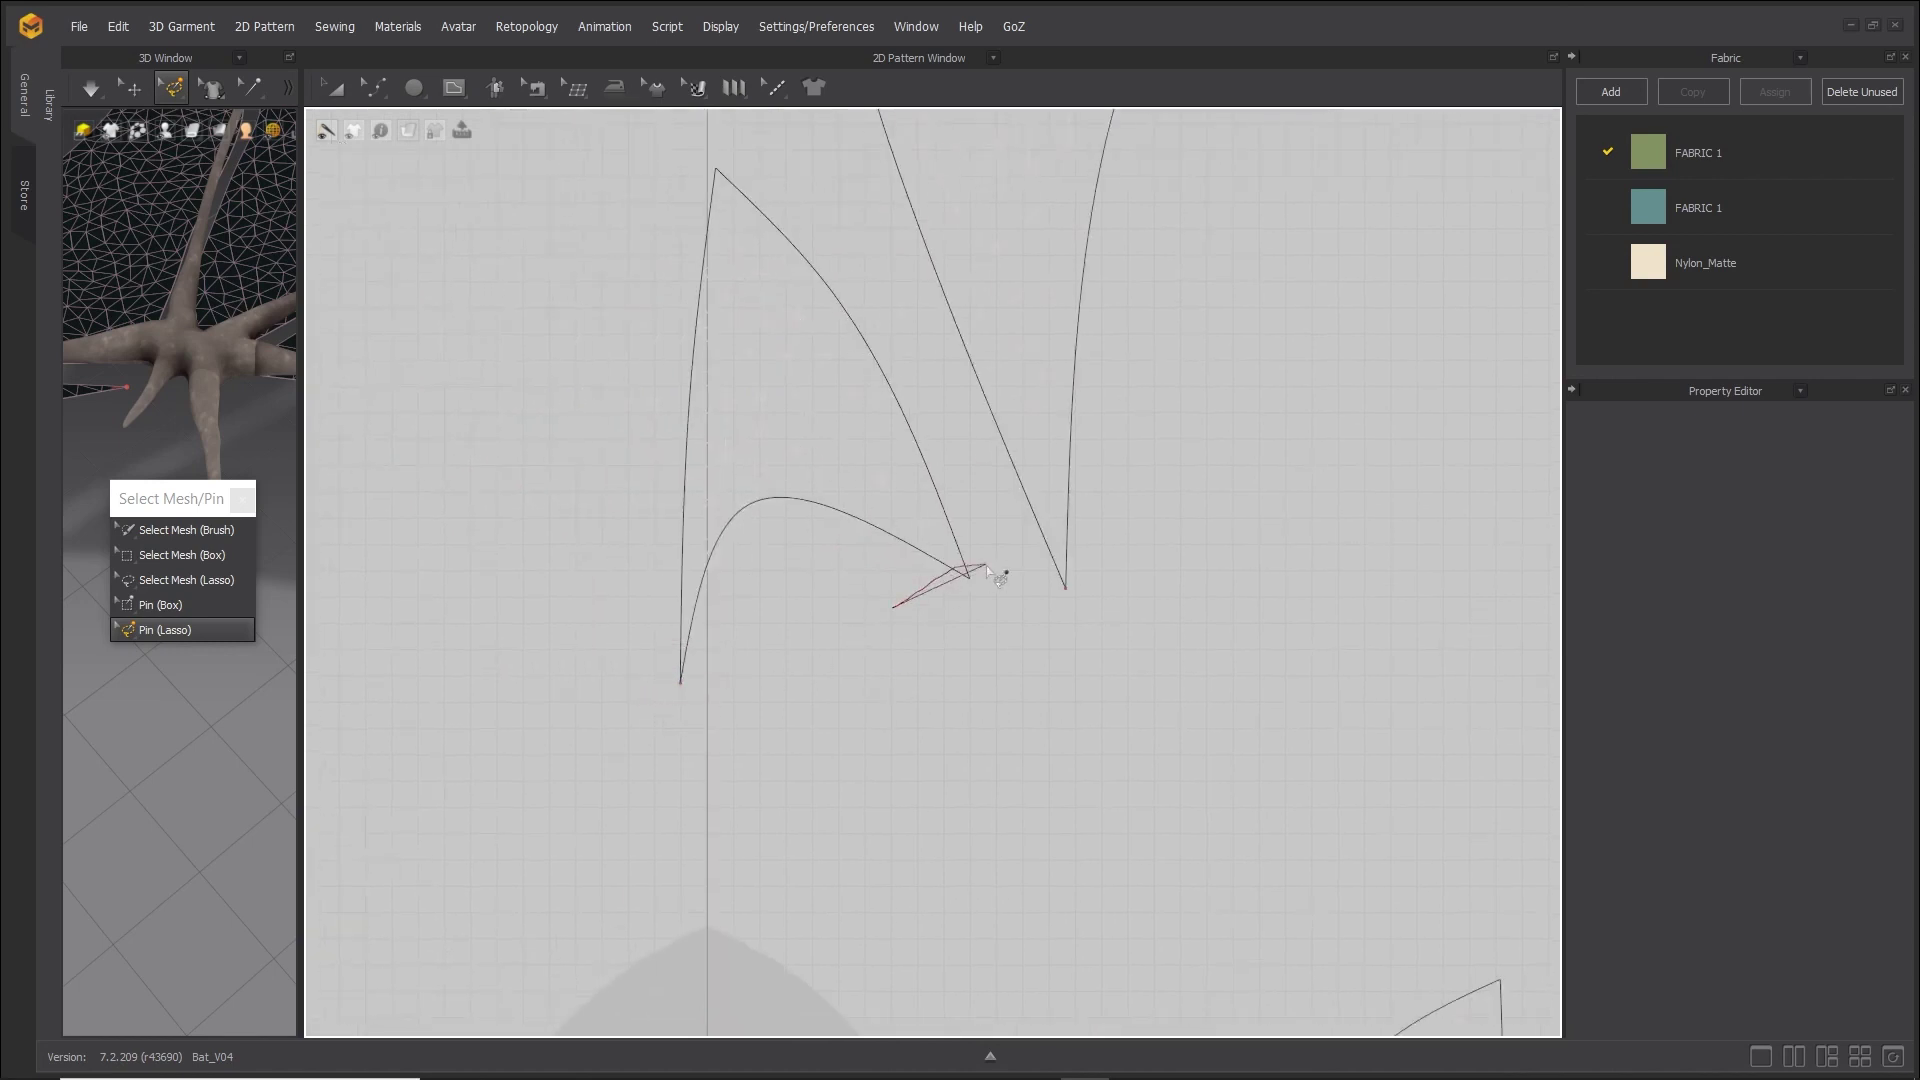
left_click_drag(988, 570, 990, 567)
left_click_drag(726, 218, 688, 128)
Enlarge the 3D view again to show the pinned wing and close the floating Select Mesh/Pin tool list.
left_click_drag(299, 360, 1314, 386)
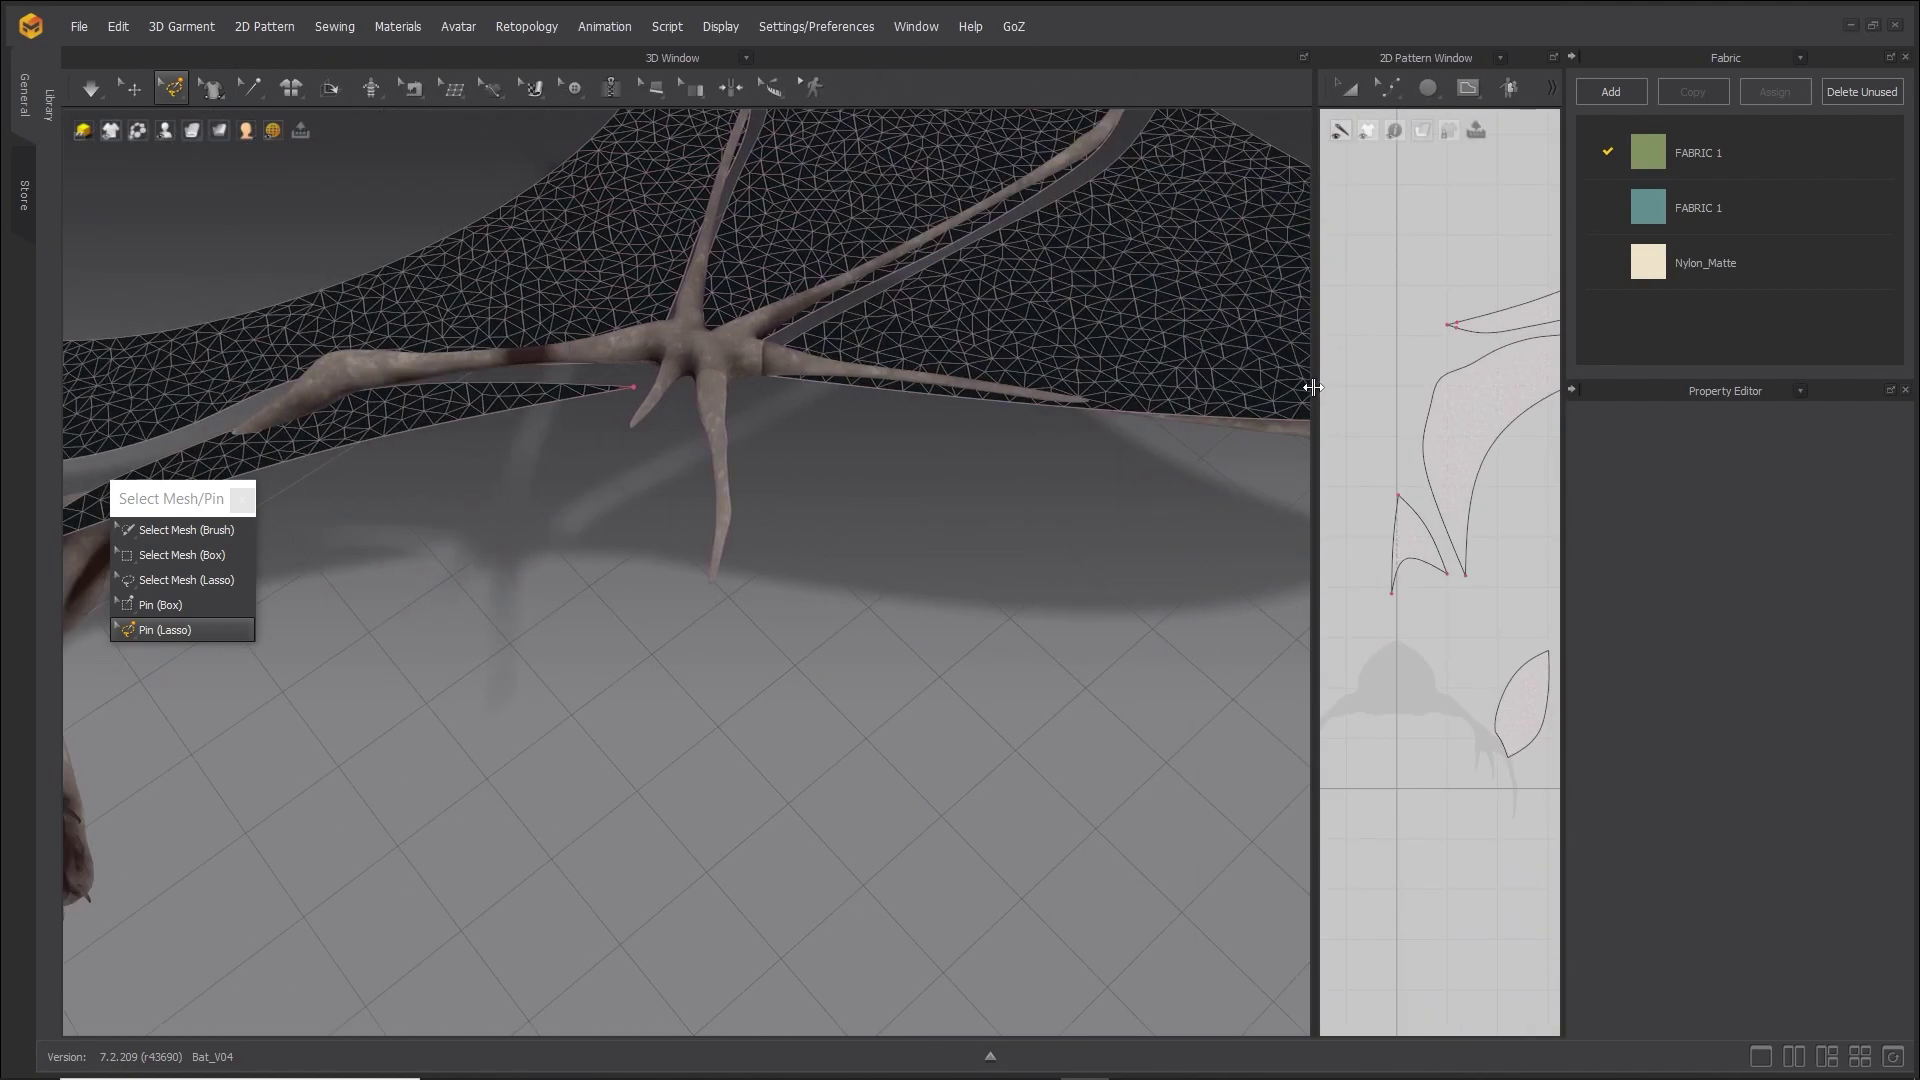
middle_click_drag(850, 508, 873, 697)
middle_click_drag(305, 751, 313, 736)
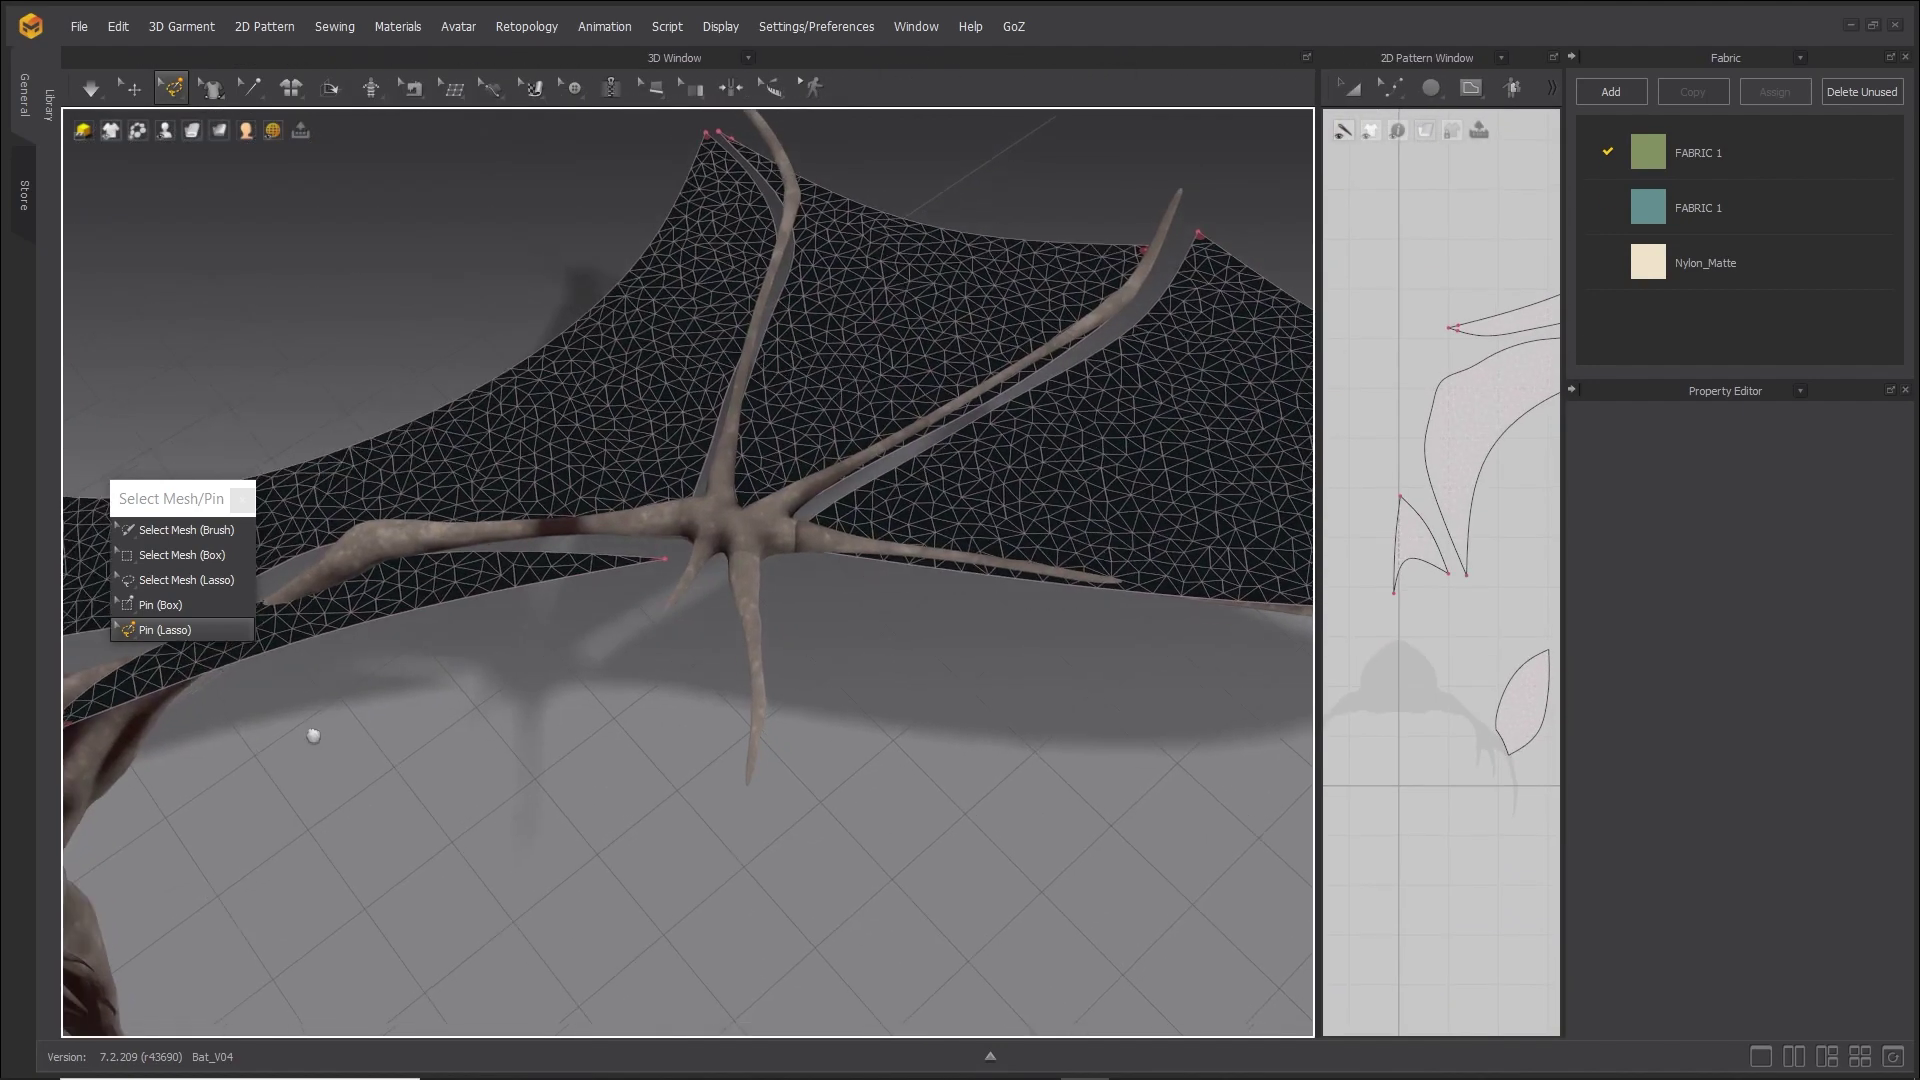
left_click(242, 502)
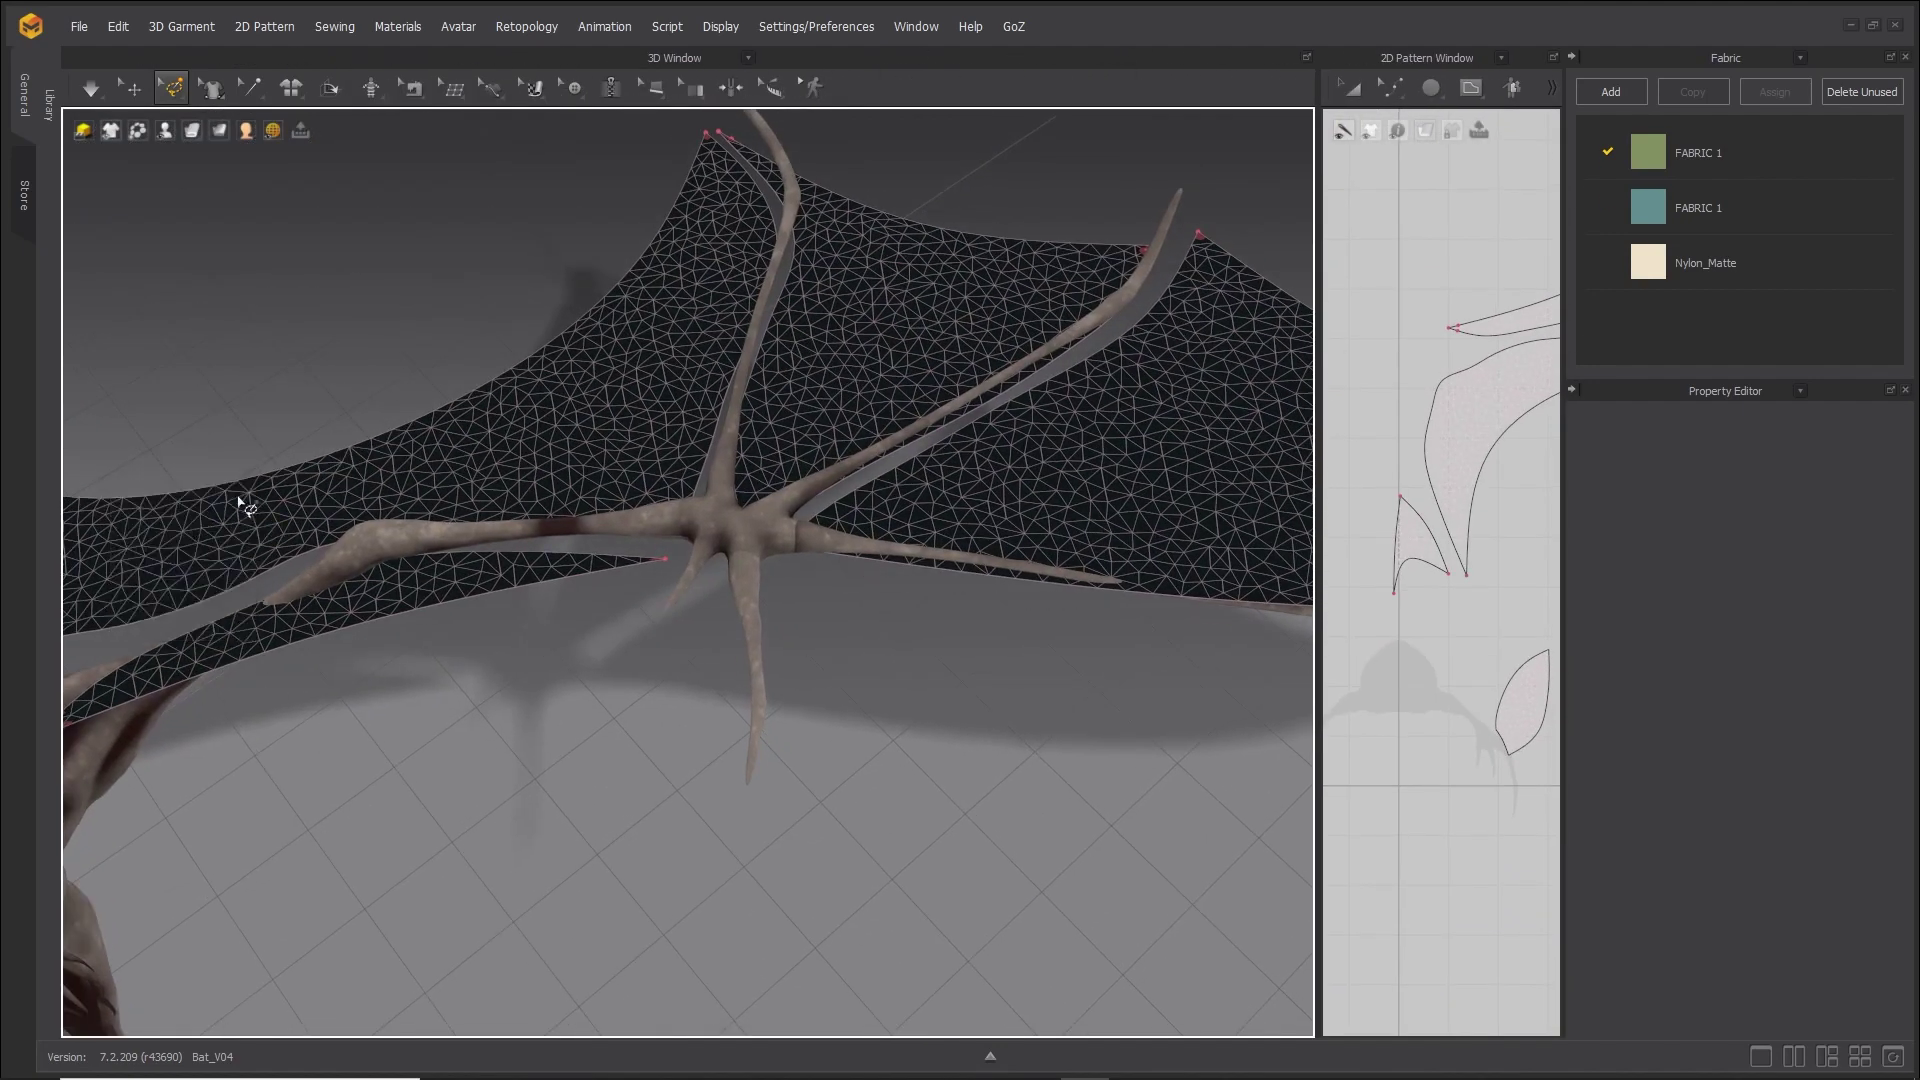
Start the simulation and pull the front strip's pinned outer end up against the wrist.
left_click(93, 90)
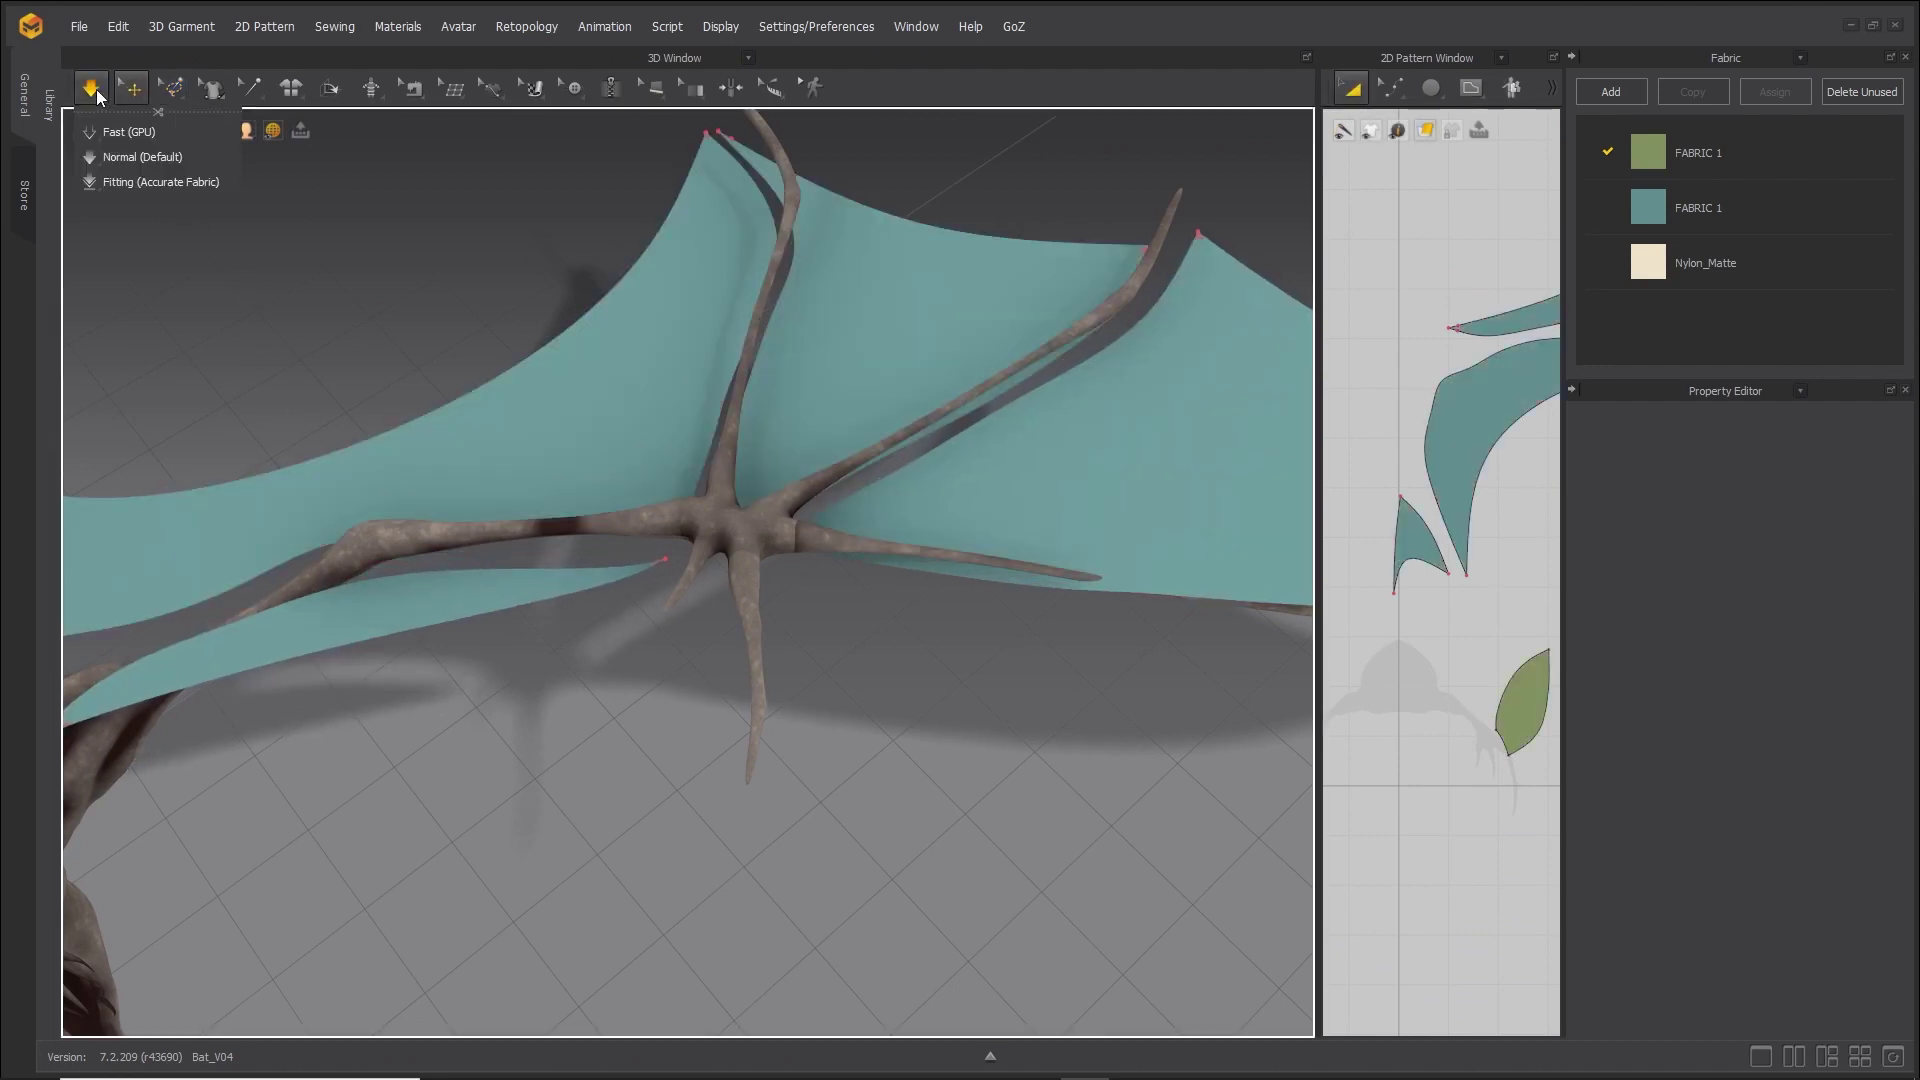
right_click_drag(518, 705, 537, 705)
scroll(484, 840, "up", 5)
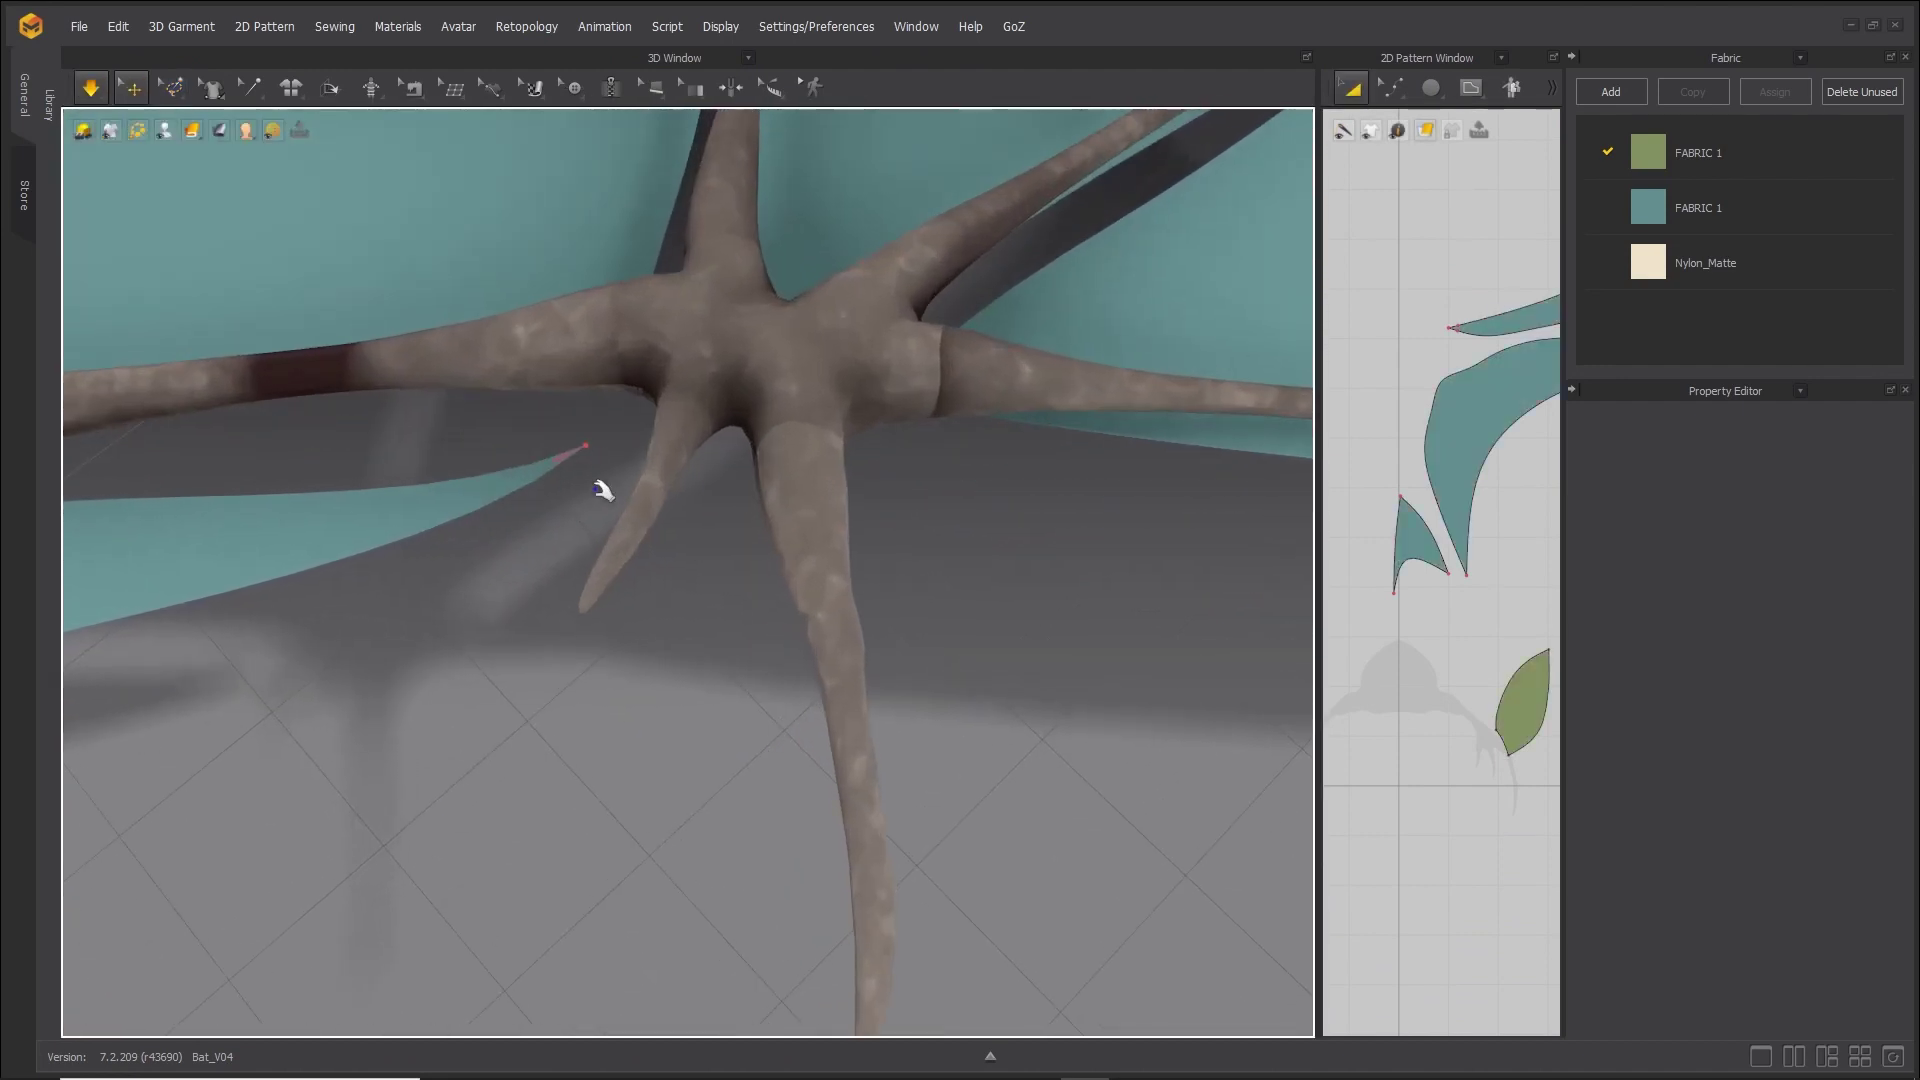
left_click_drag(570, 446, 613, 403)
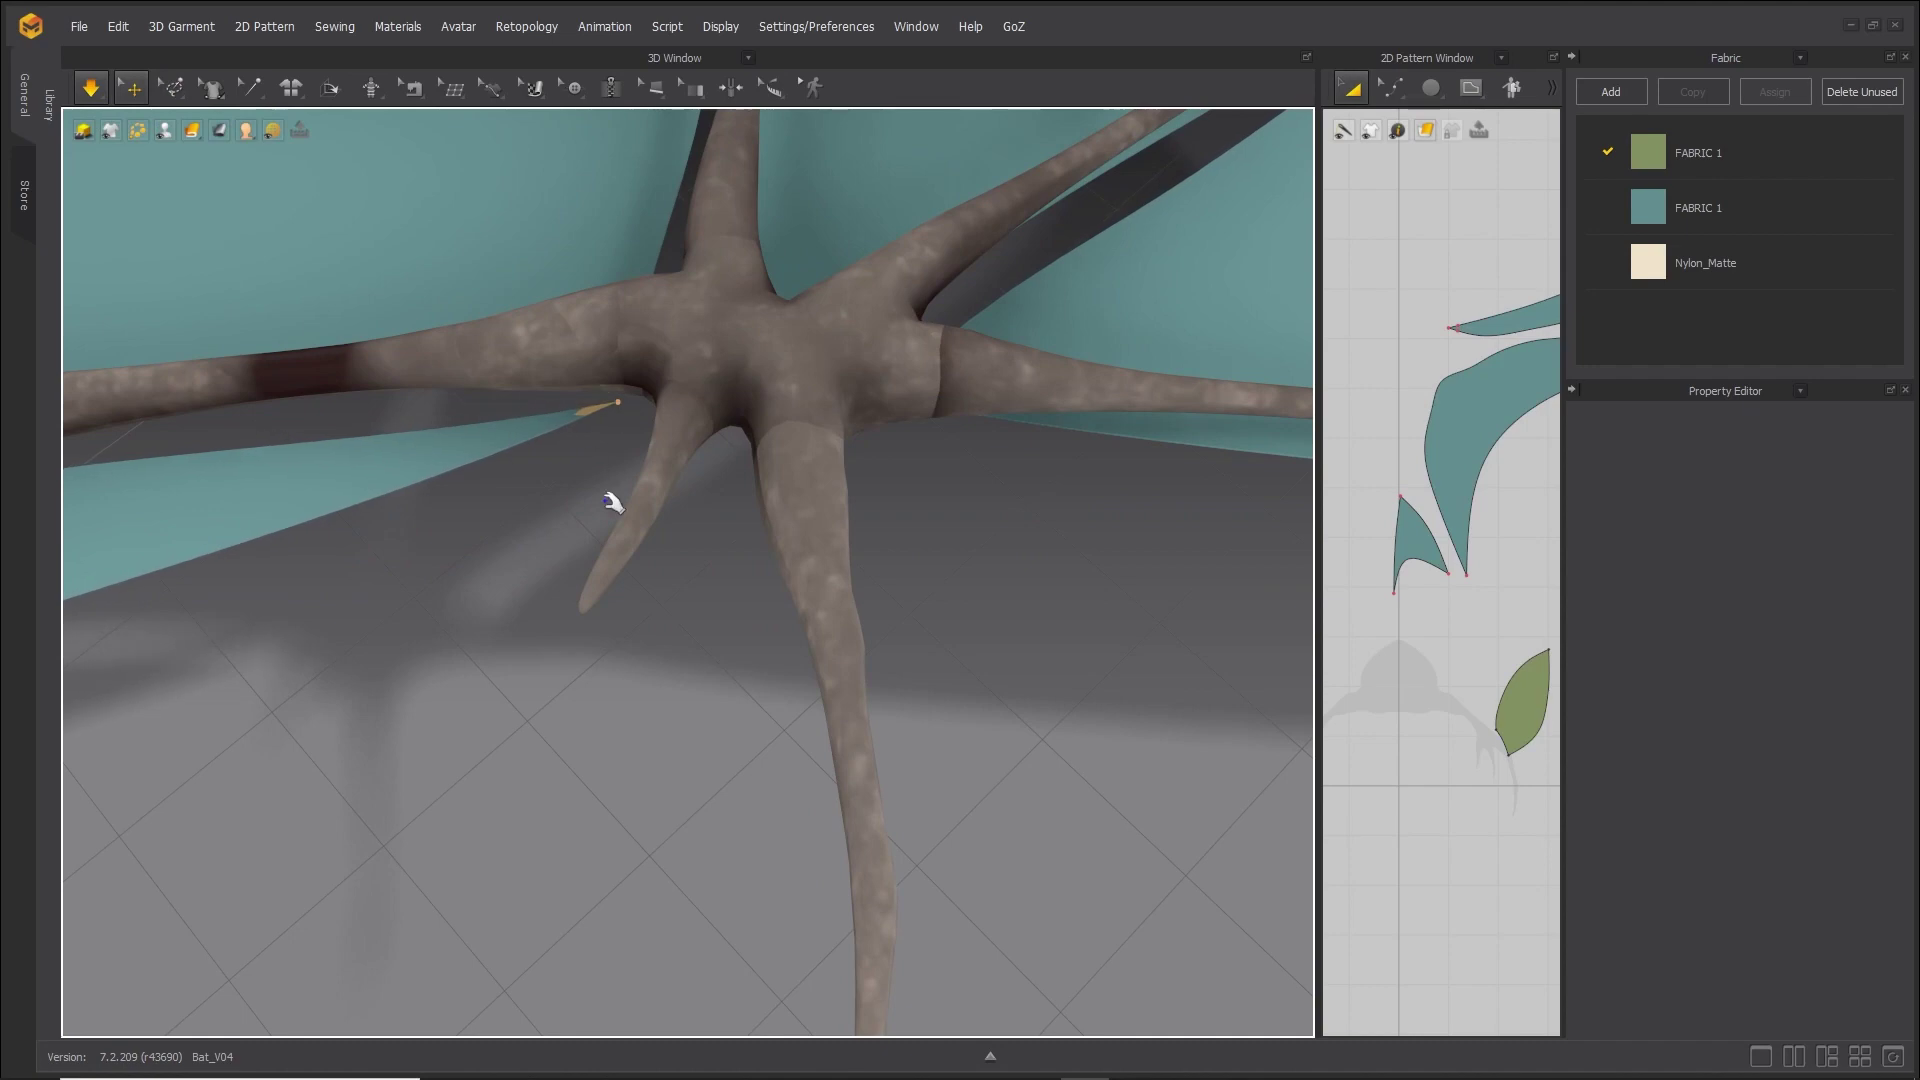
right_click_drag(613, 501, 755, 402)
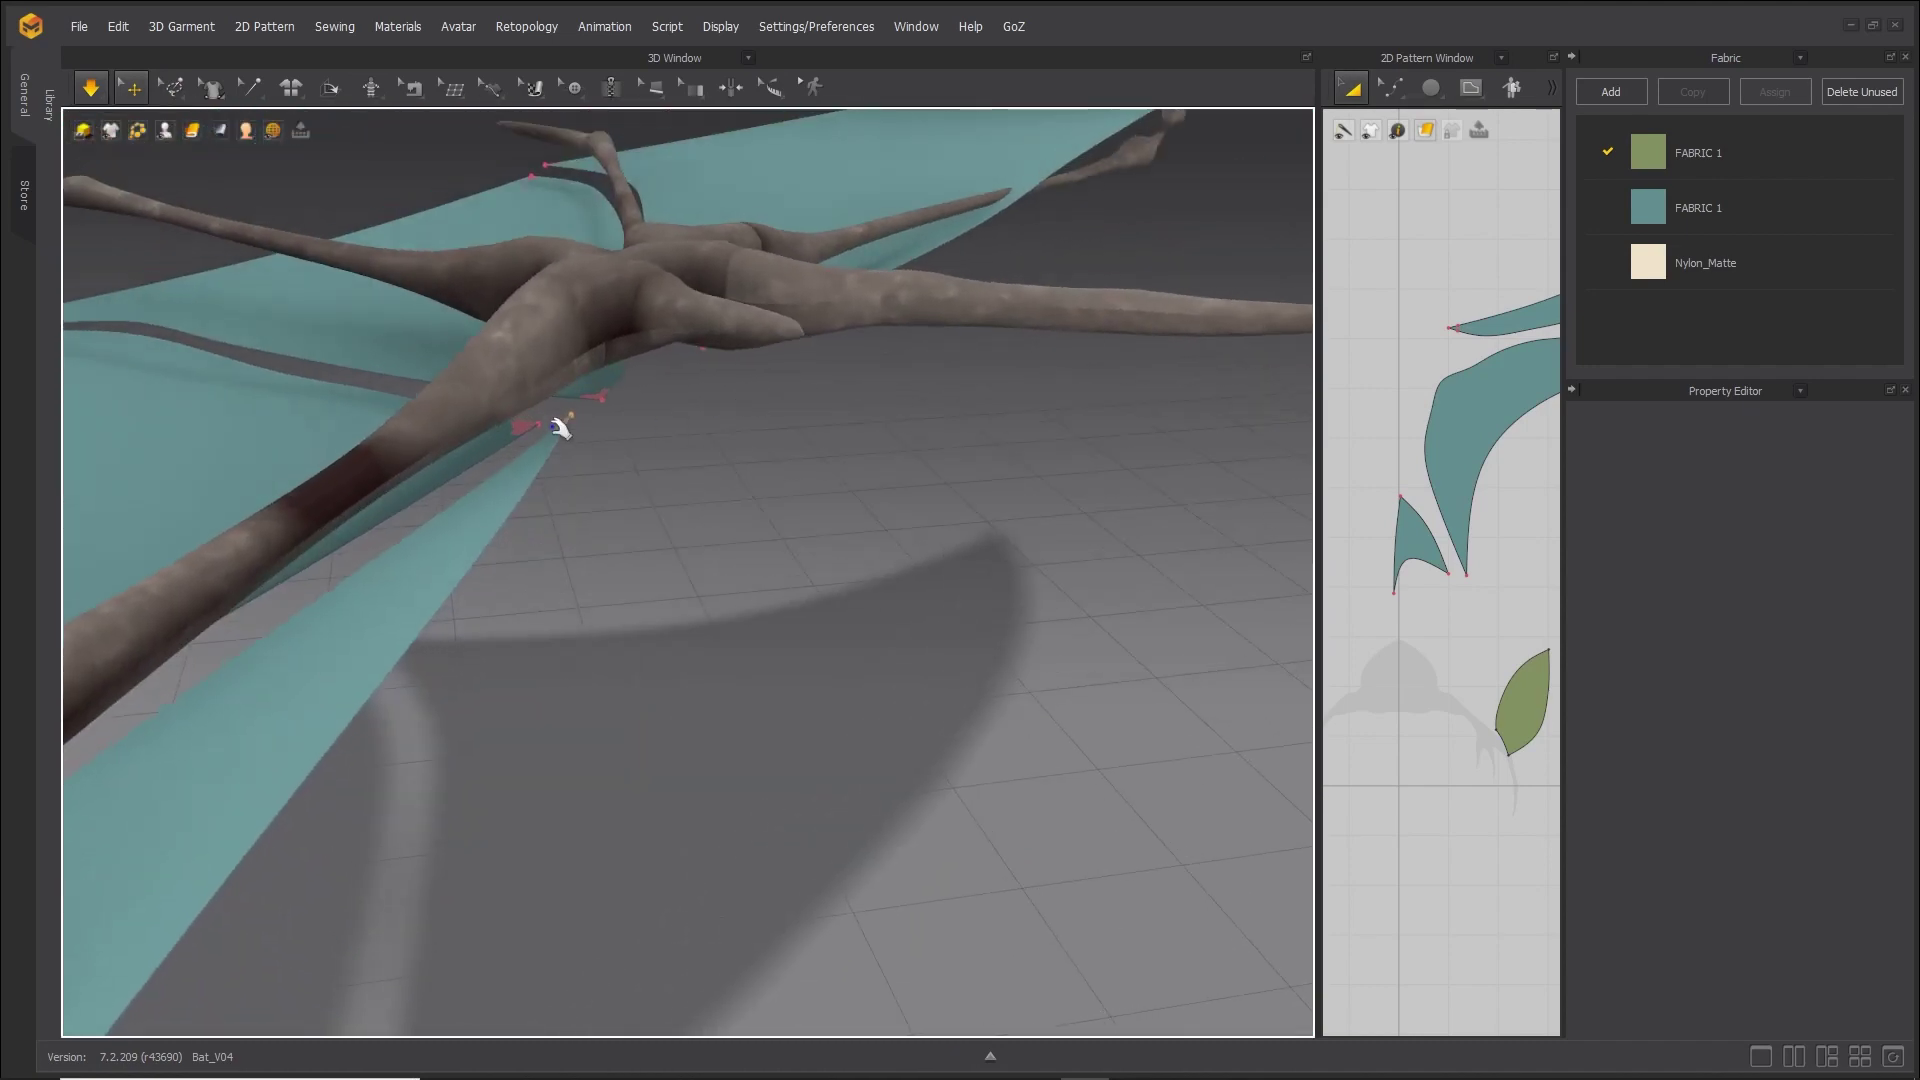
left_click_drag(556, 427, 622, 347)
right_click_drag(622, 347, 790, 457)
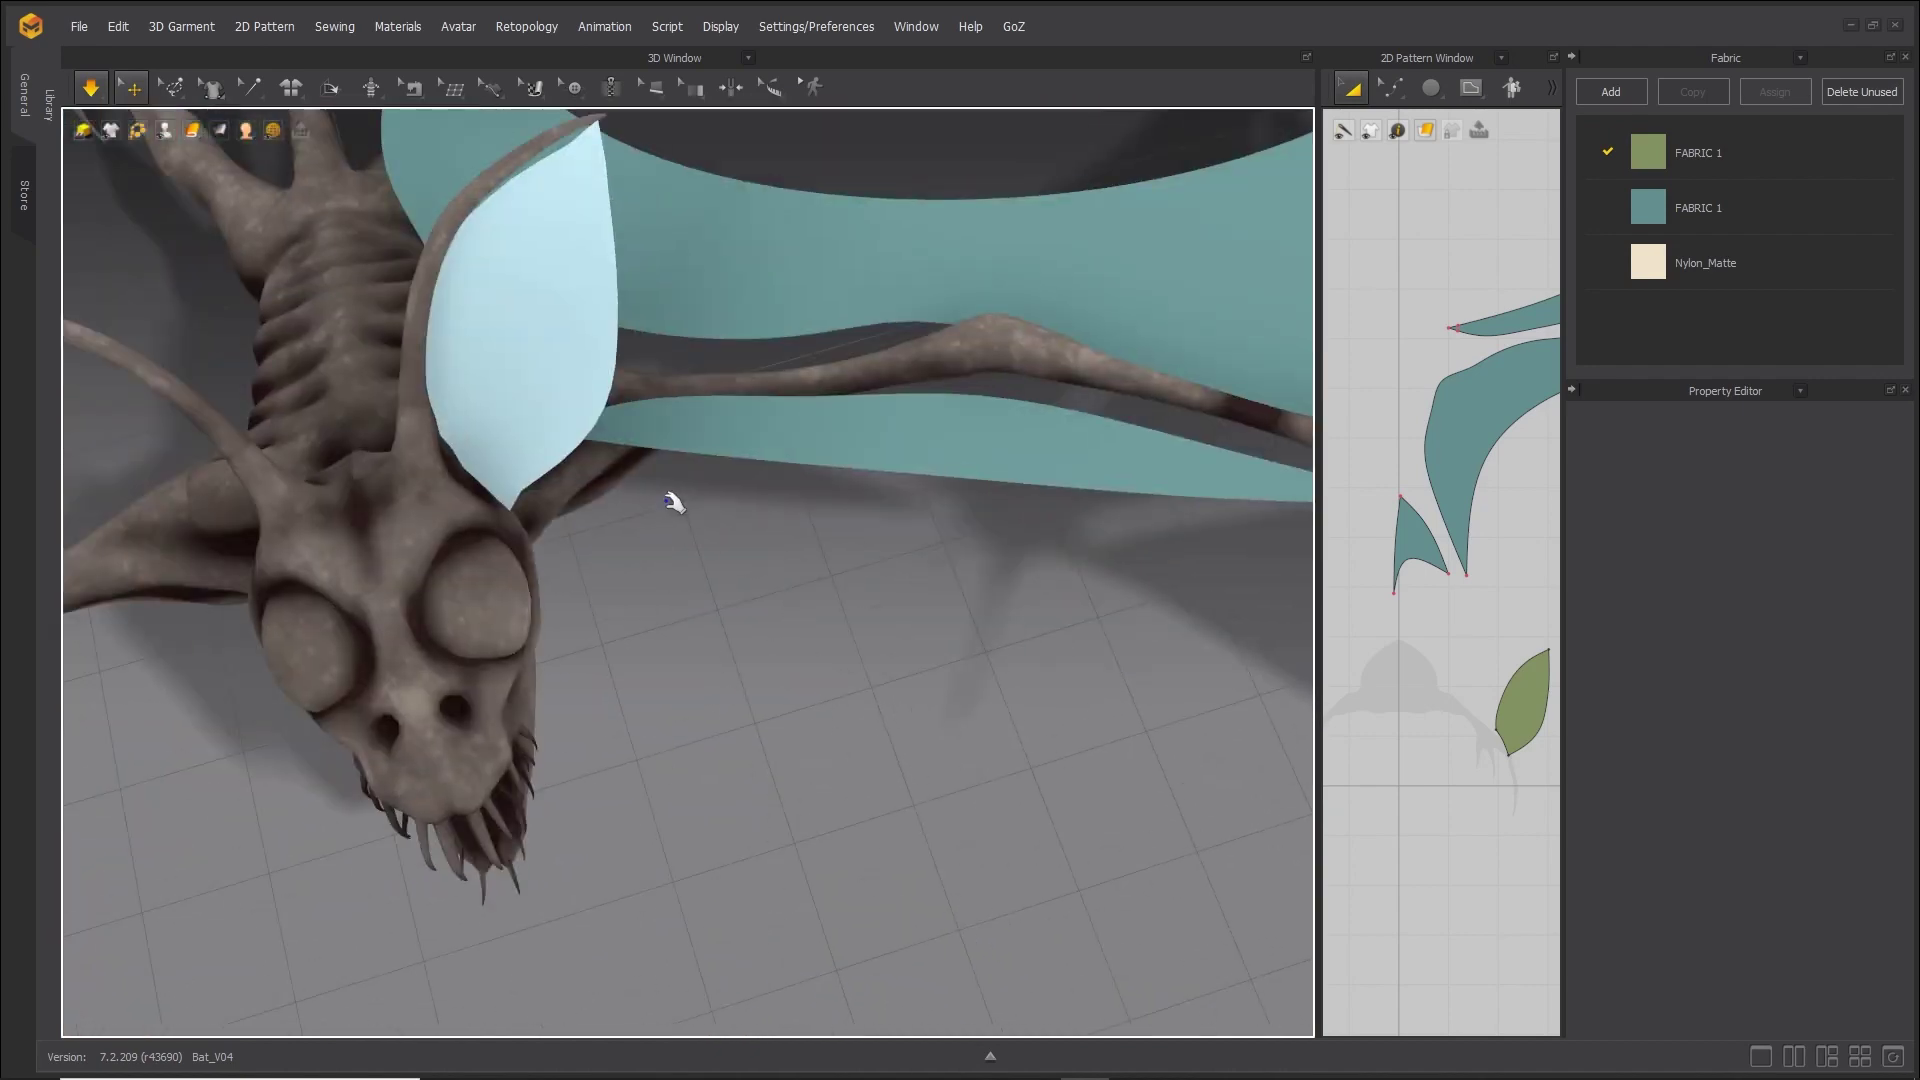
Pull the front strip's inner end to the shoulder and pin the middle of its bone-side edge at the elbow.
right_click_drag(673, 502, 583, 351)
left_click_drag(583, 351, 557, 463)
right_click_drag(913, 570, 687, 457)
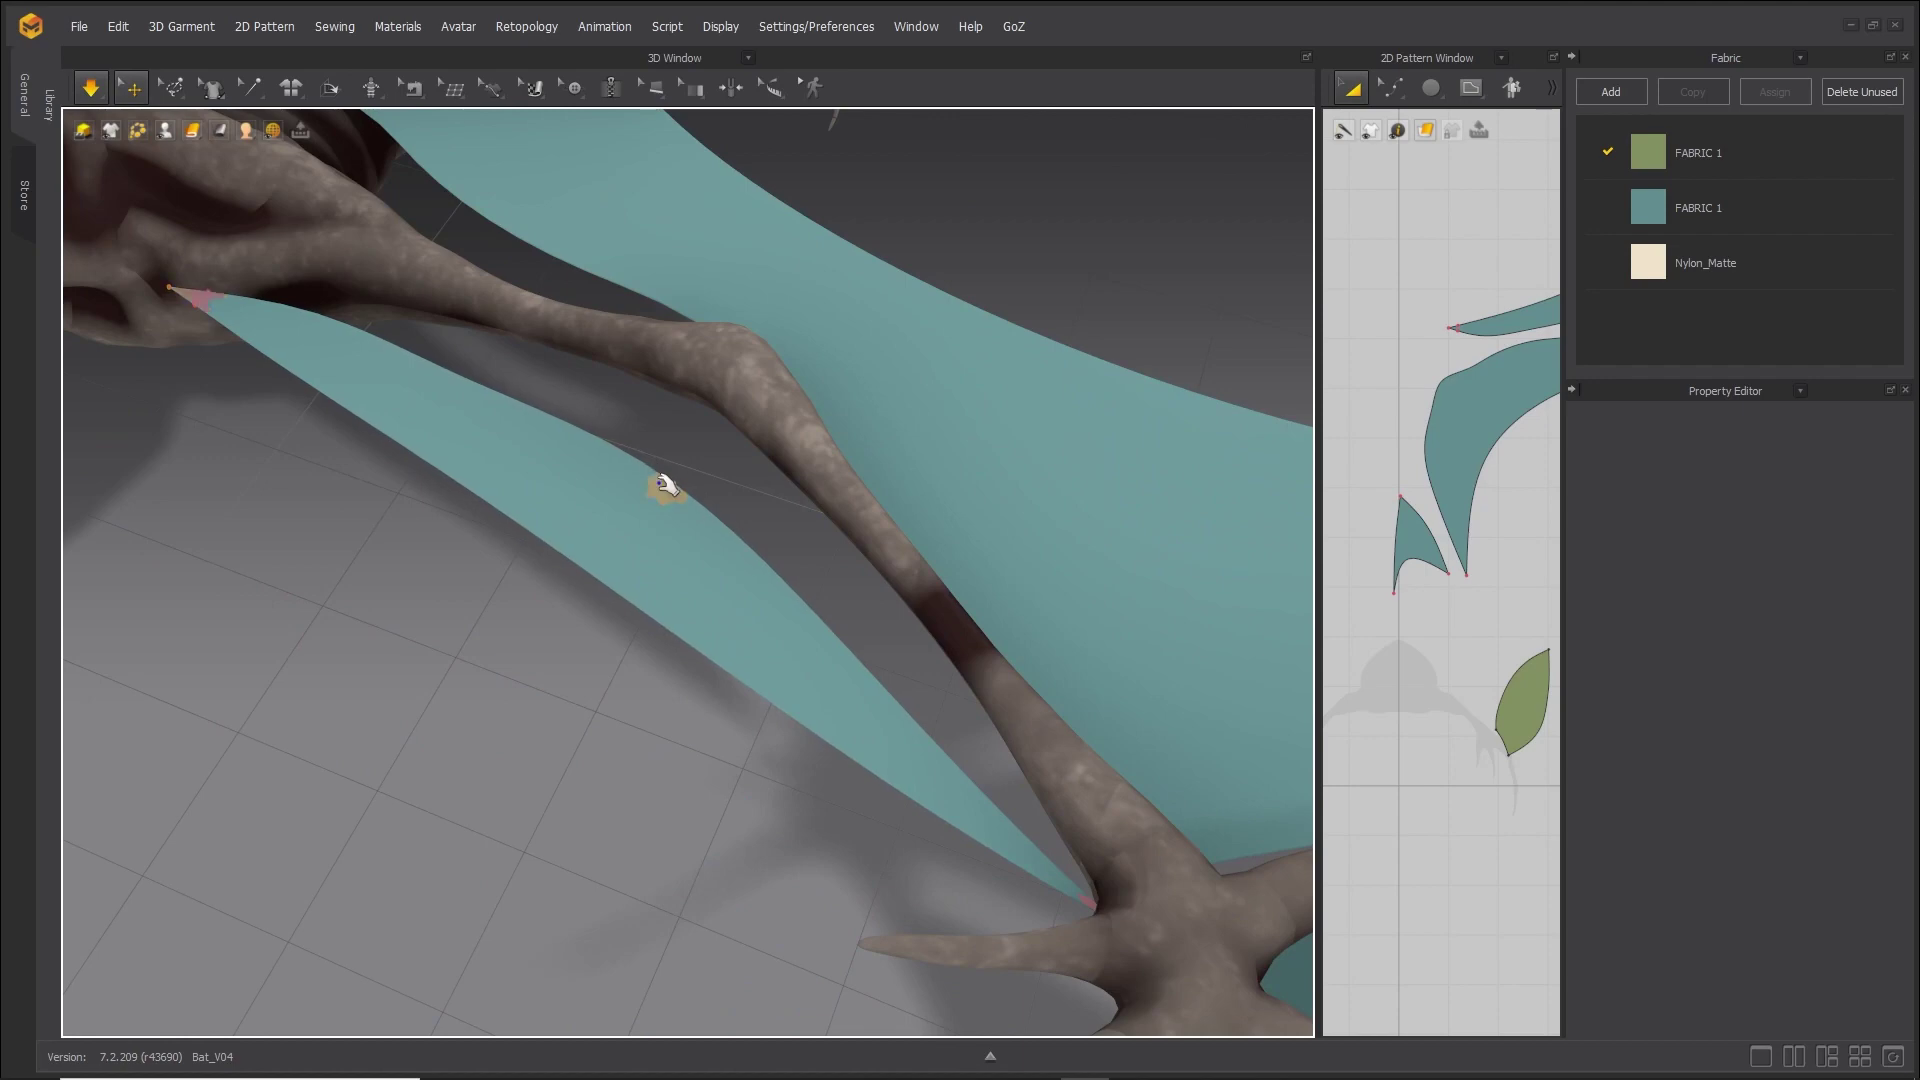
left_click_drag(668, 496, 673, 399)
right_click_drag(673, 397, 584, 376)
left_click_drag(738, 424, 766, 437)
right_click_drag(1035, 500, 840, 651)
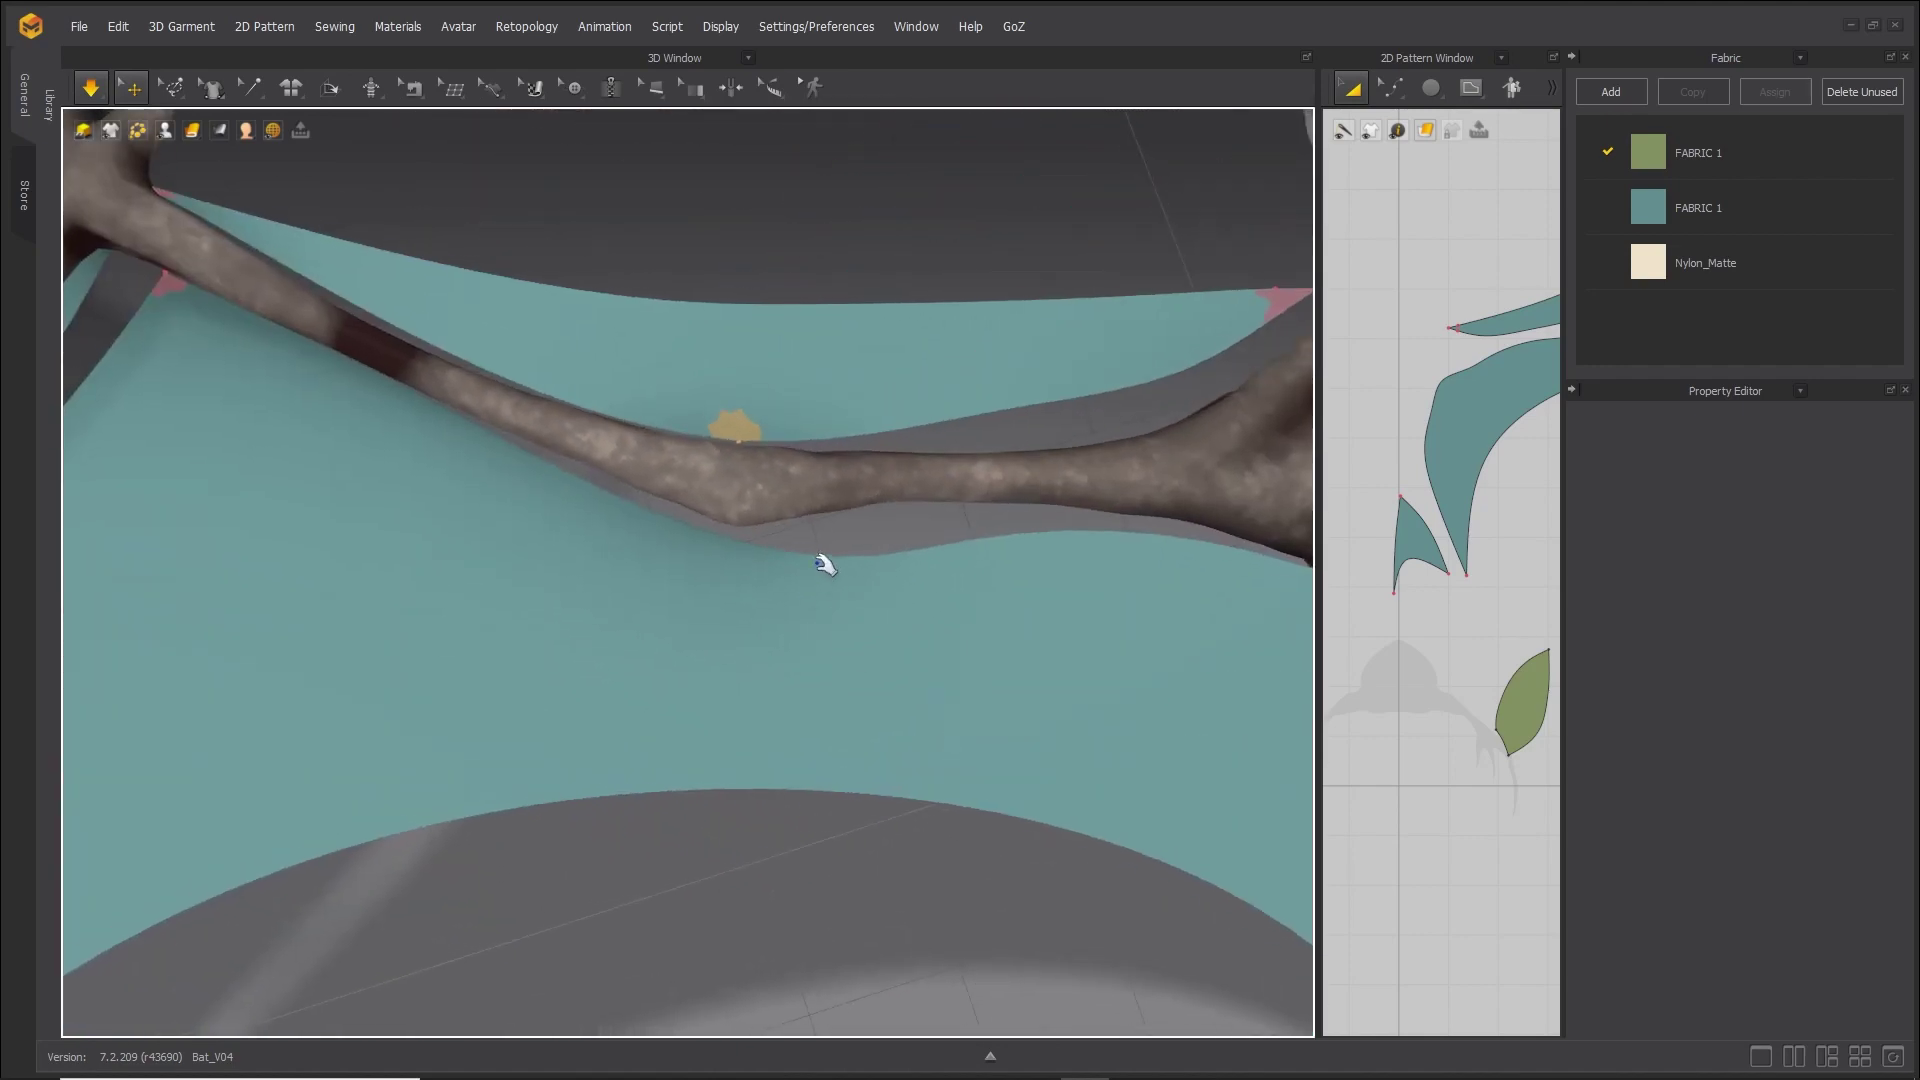
Pull the large membrane's bone-side edge to the elbow, pin it there and stop the simulation.
left_click_drag(825, 565, 765, 537)
right_click_drag(763, 537, 1040, 380)
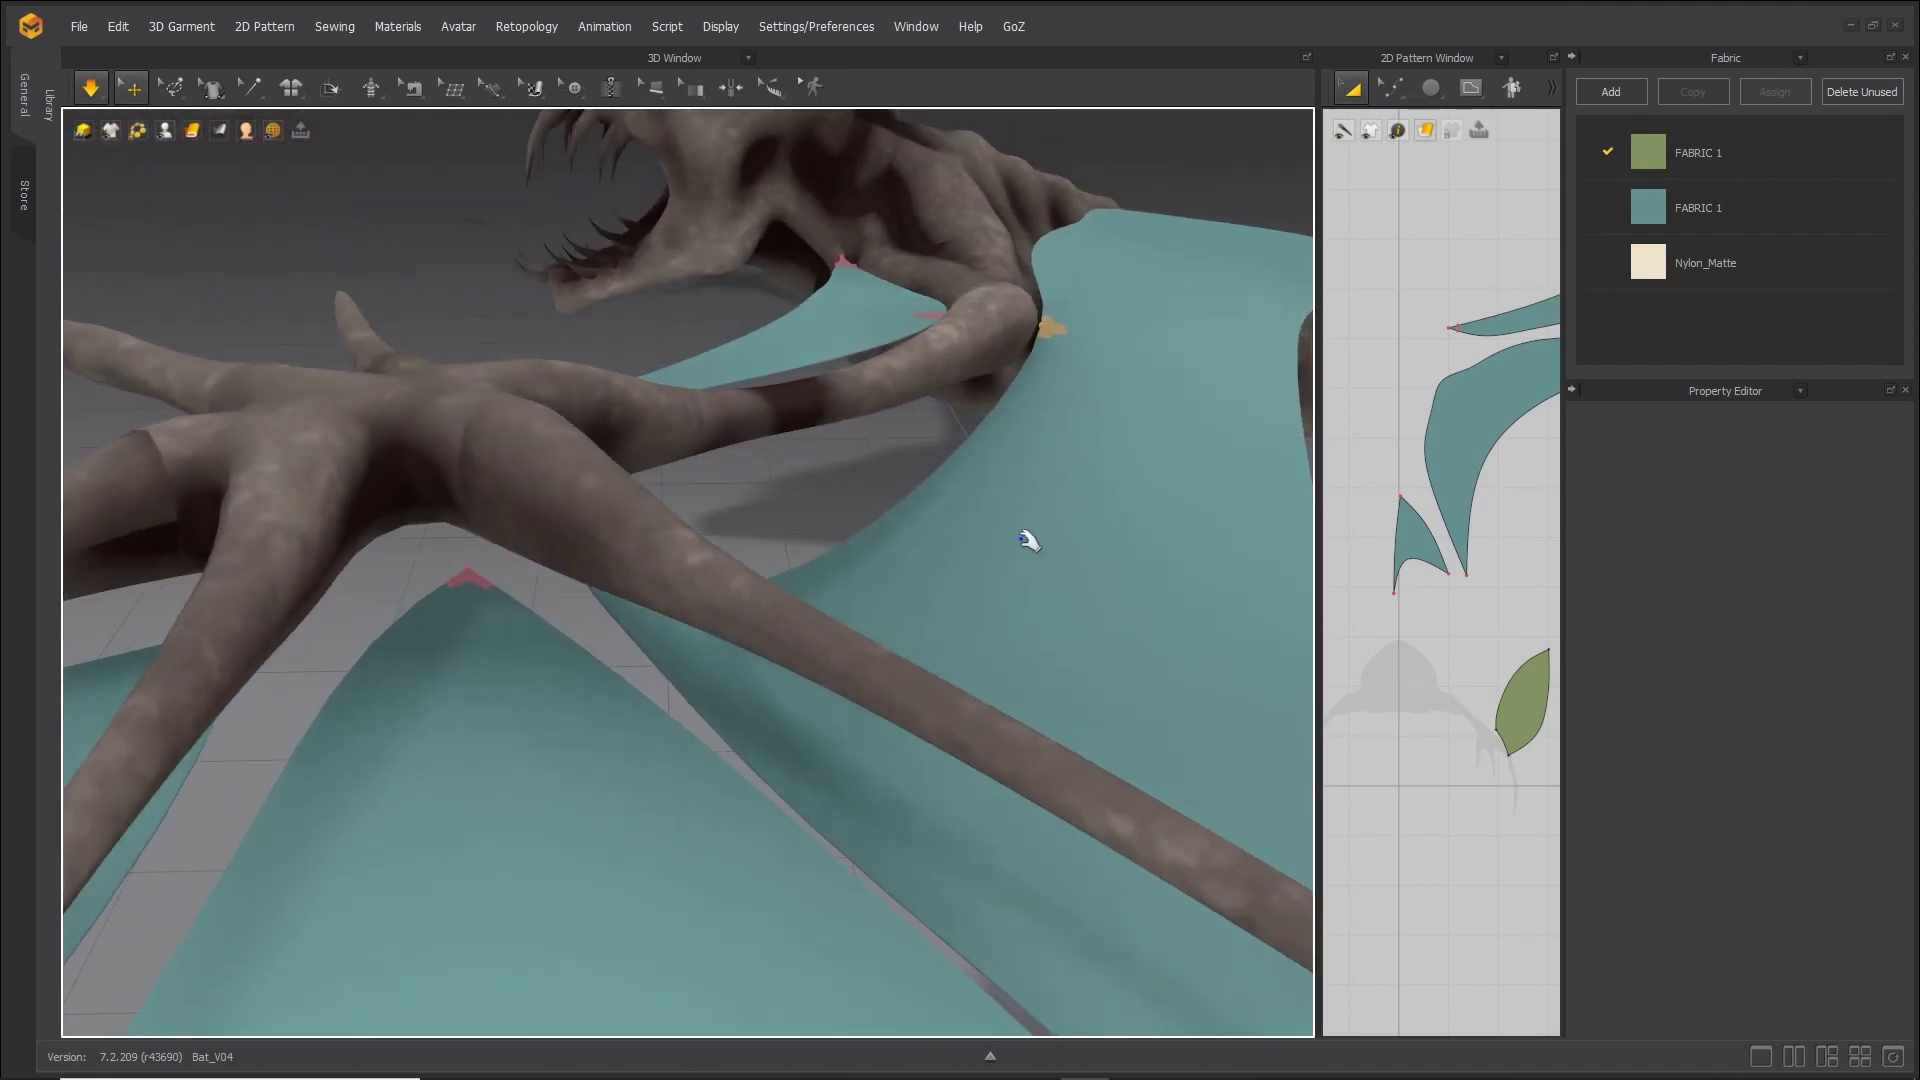
right_click_drag(1029, 536, 884, 487)
key("w")
middle_click_drag(1089, 661, 777, 633)
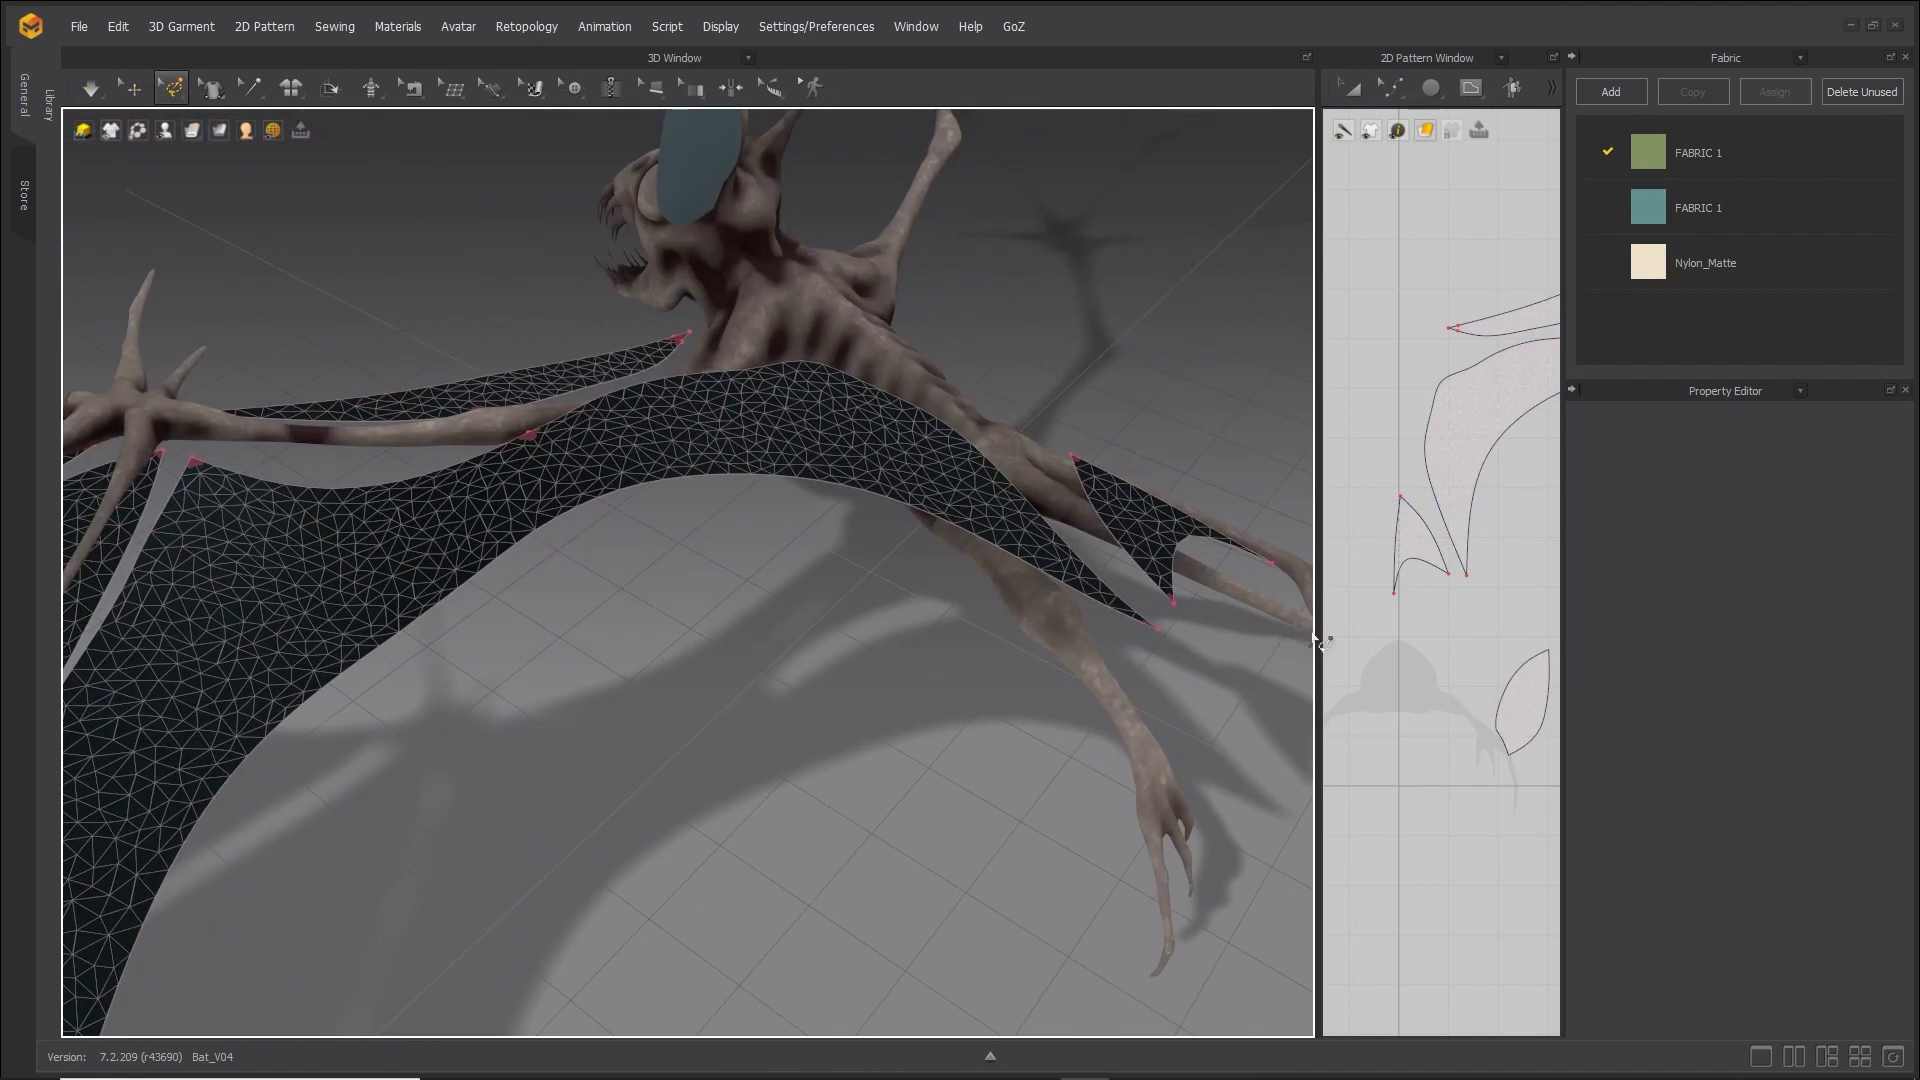
key("q")
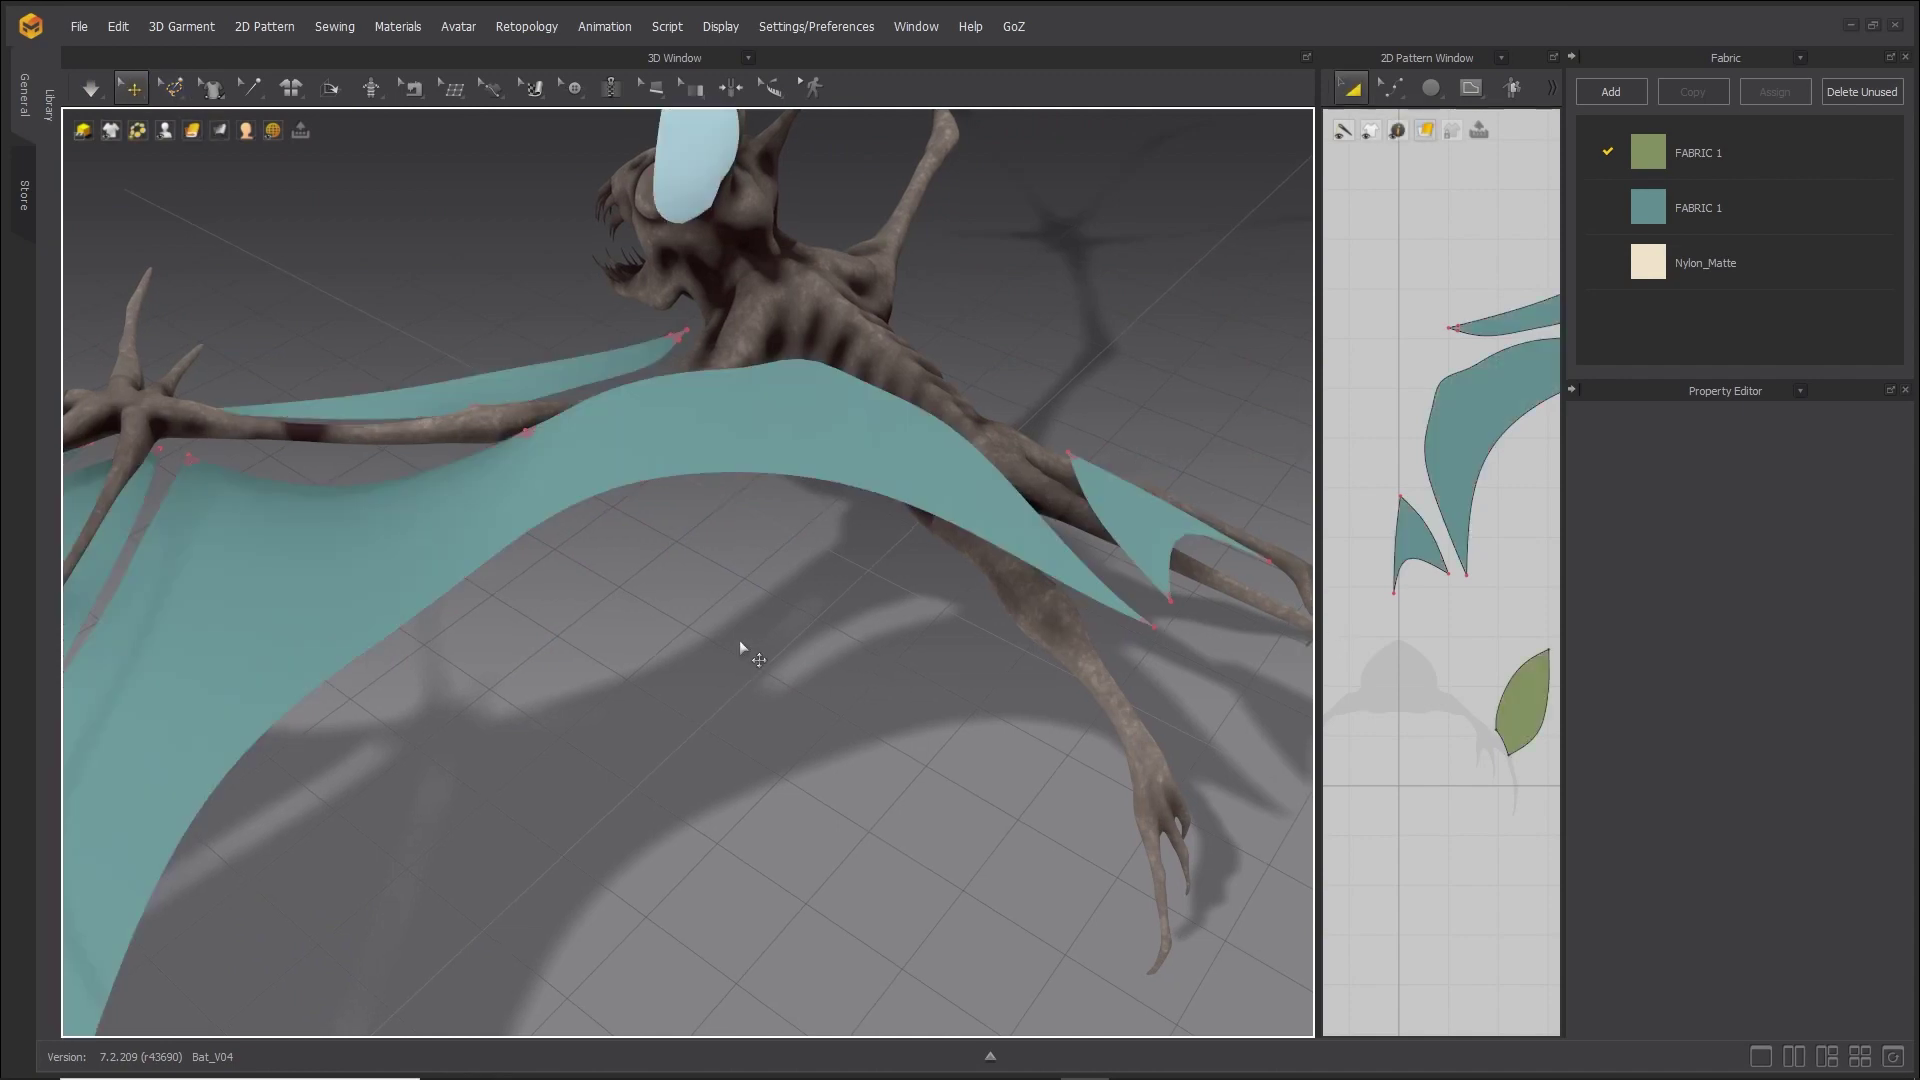
Select all five wing membrane patterns and apply Strengthen to them.
right_click_drag(741, 643, 797, 662)
left_click(724, 418)
left_click(596, 386, "shift")
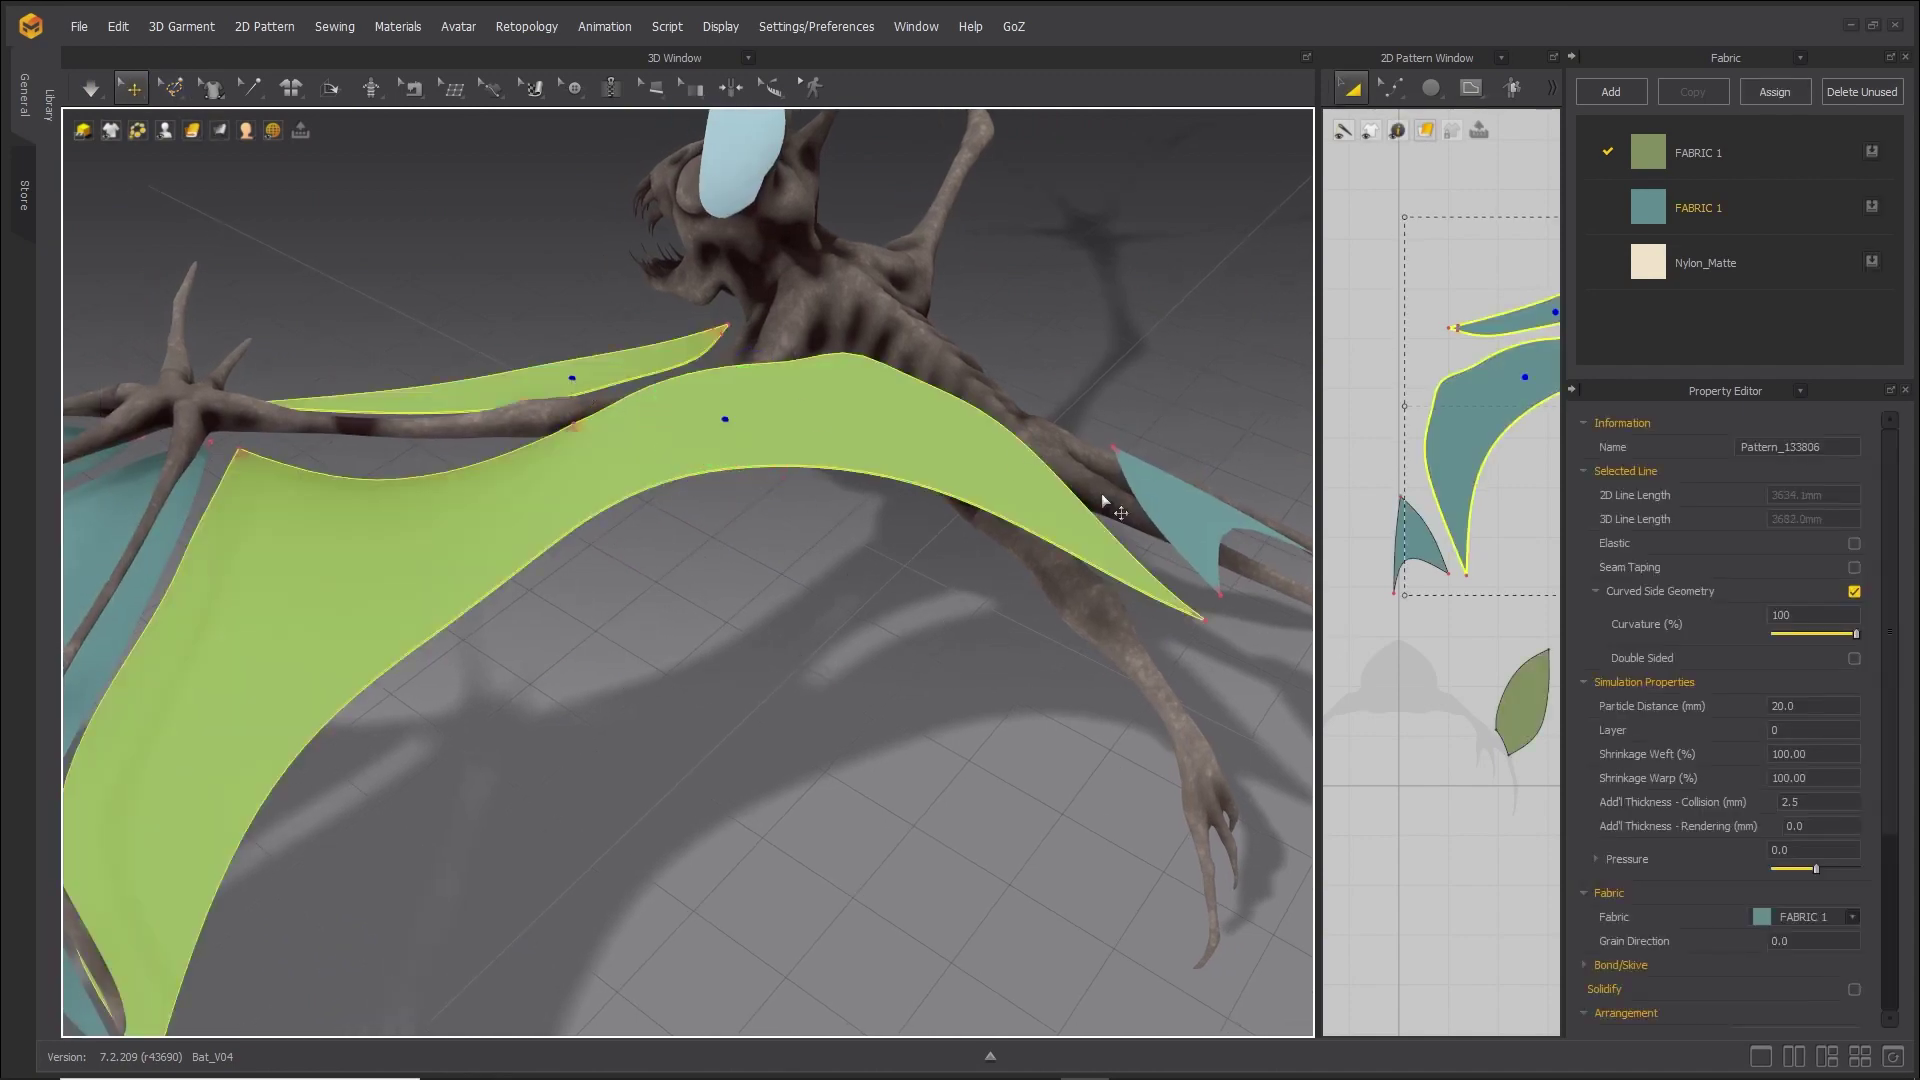
left_click(1101, 494, "shift")
right_click_drag(862, 604, 810, 645)
left_click(810, 650, "shift")
left_click(482, 490, "shift")
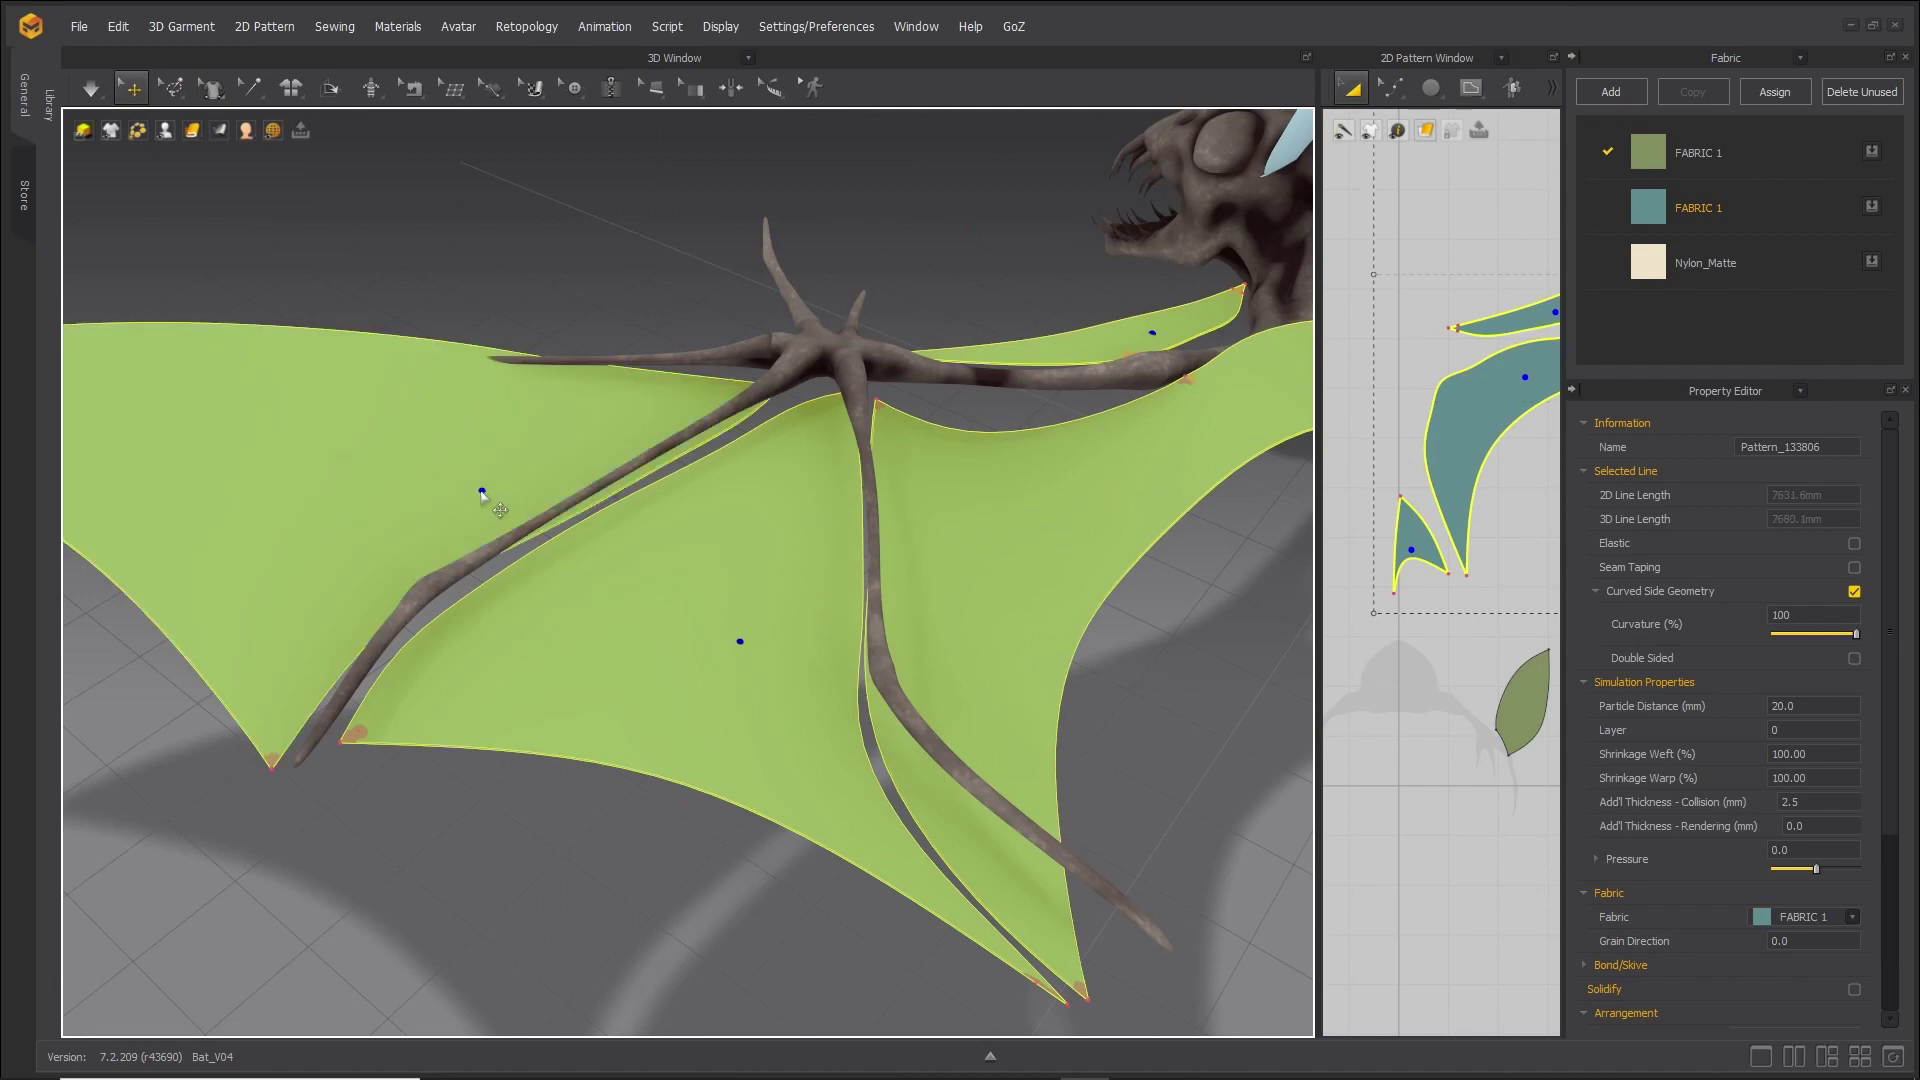
right_click(465, 506)
left_click(554, 210)
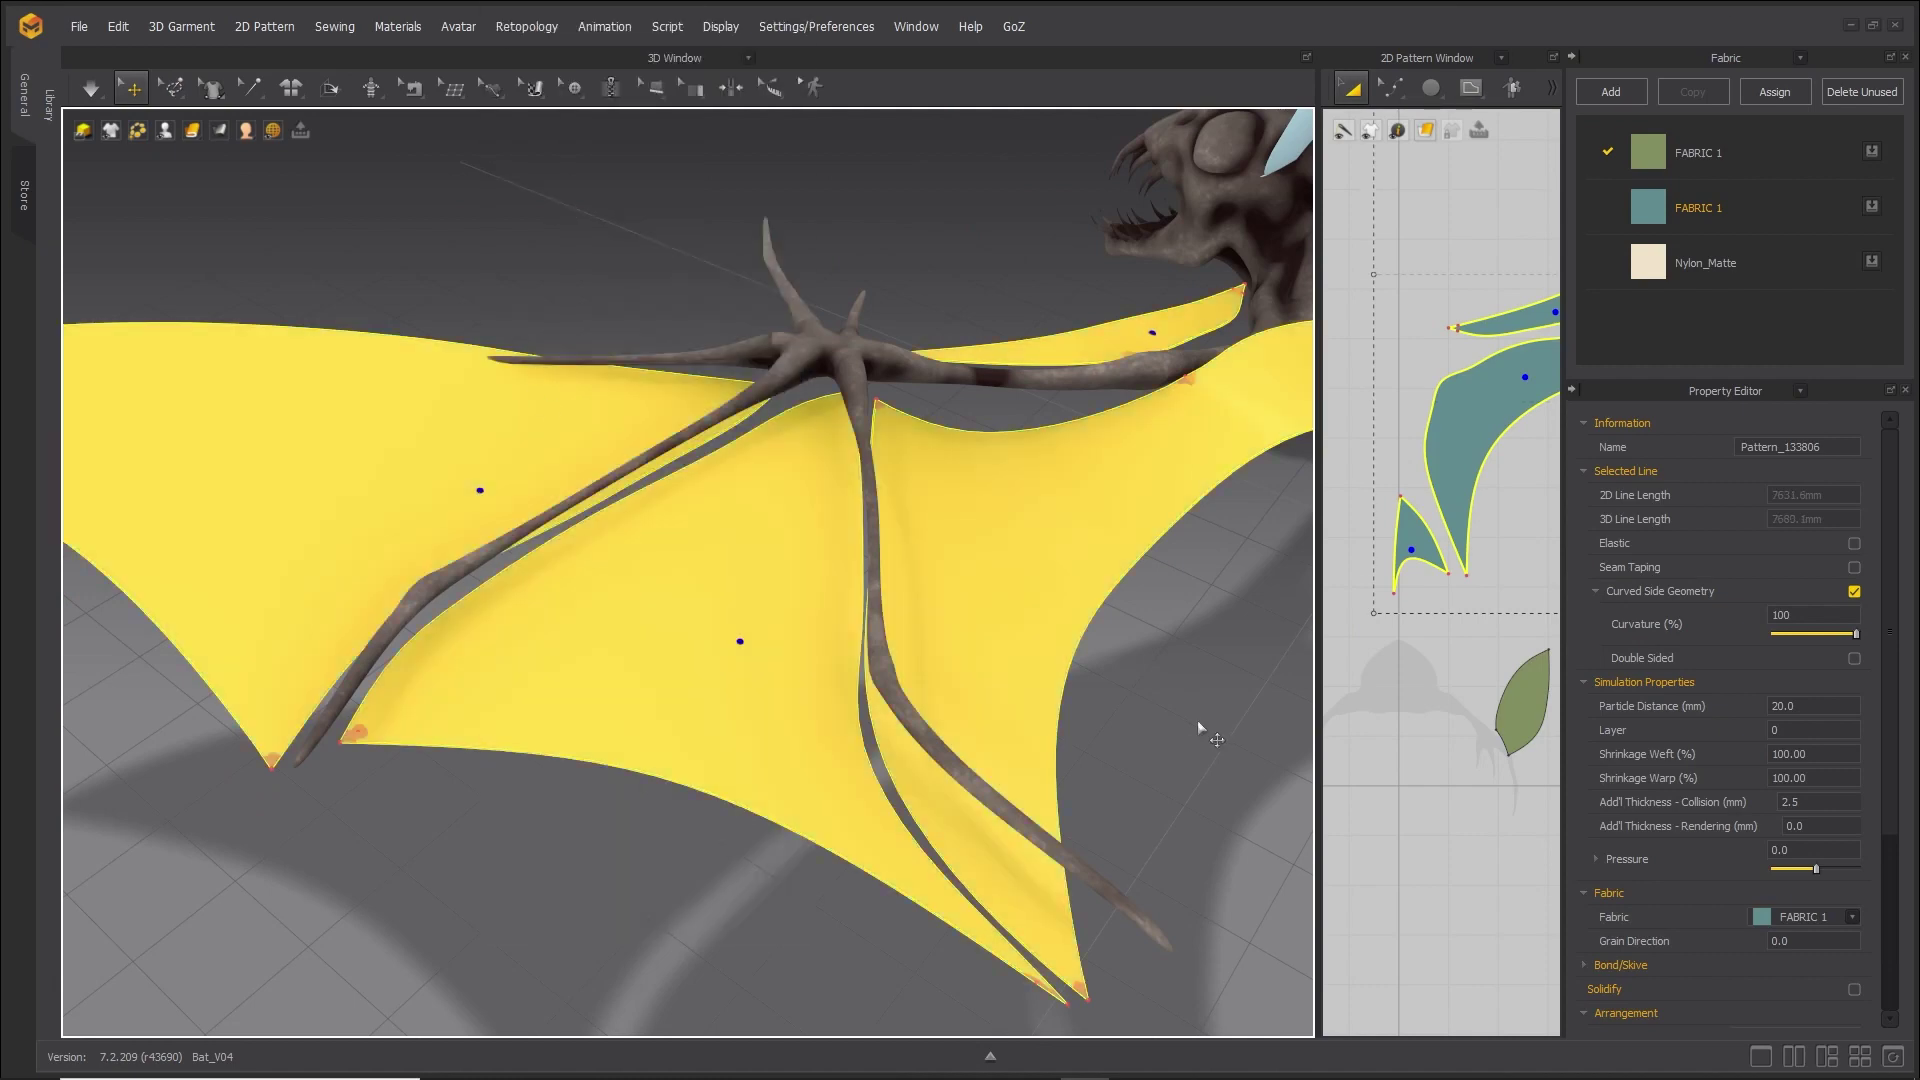
Start the simulation and pull the large membrane's upper outer corner up against the wrist.
right_click_drag(1197, 720, 770, 640)
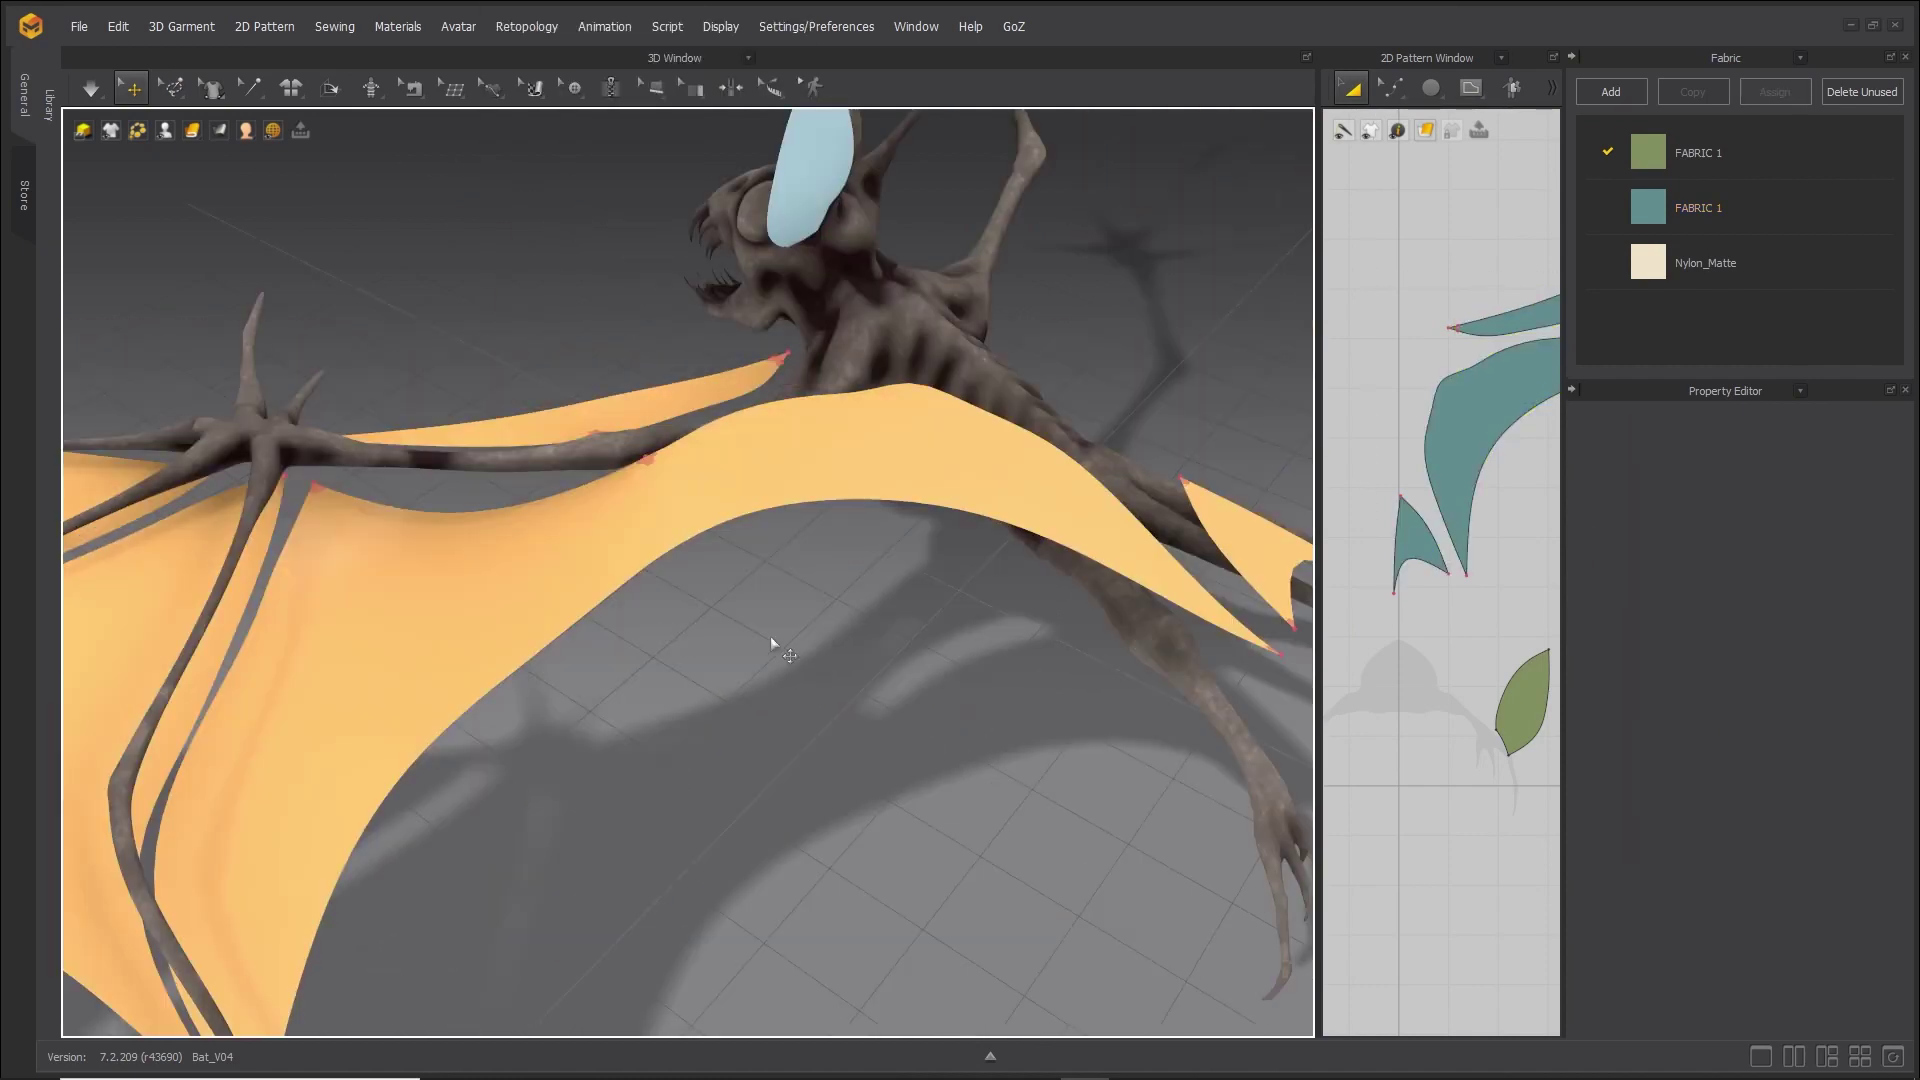
left_click(95, 90)
right_click_drag(625, 445, 640, 290)
mouse_move(638, 238)
right_mouse_down()
mouse_move(673, 309)
mouse_move(614, 263)
right_mouse_up()
left_click_drag(614, 263, 626, 232)
key("space")
right_click_drag(626, 232, 652, 418)
scroll(652, 418, "down", 1)
scroll(654, 424, "down", 2)
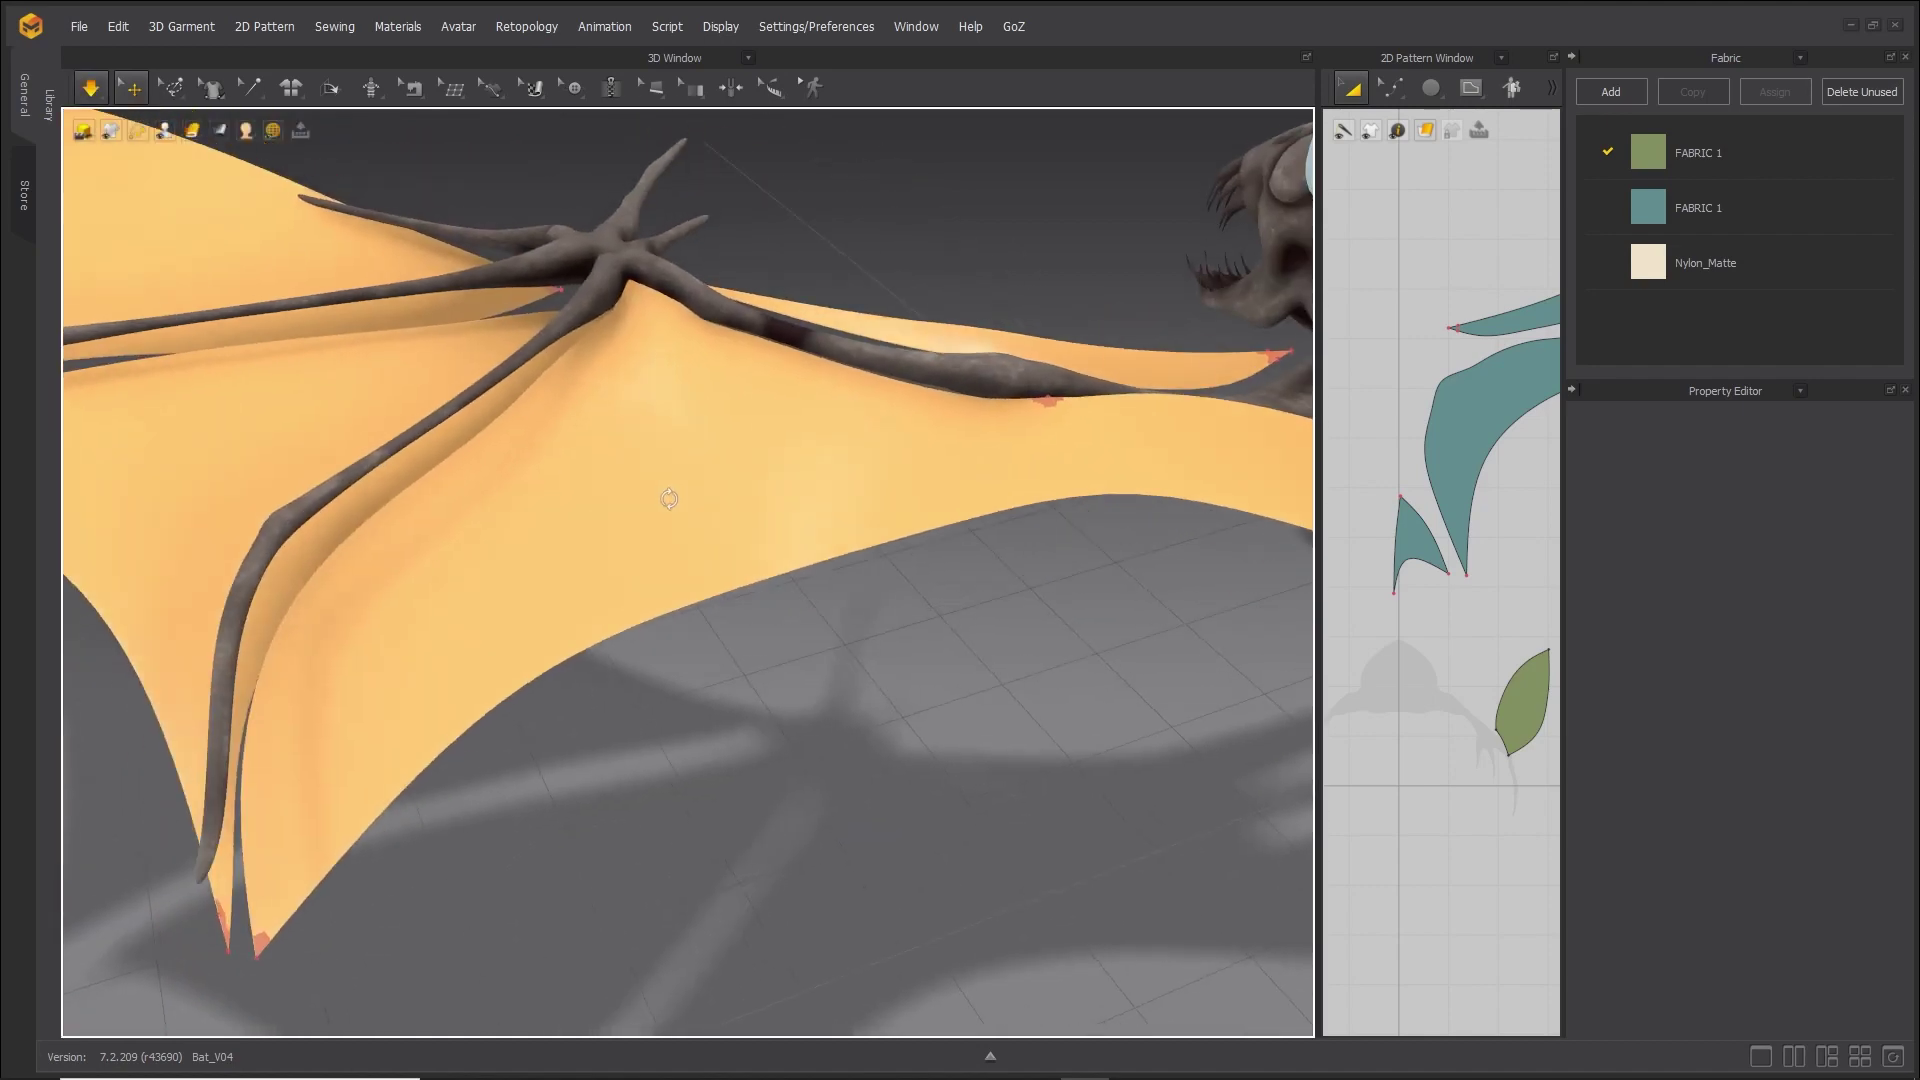
Run the simulation again and pull the outer membranes' pinned tips toward the ends of the finger bones.
right_click_drag(668, 501, 737, 429)
key("space")
left_click_drag(877, 485, 956, 206)
left_click_drag(956, 206, 950, 203)
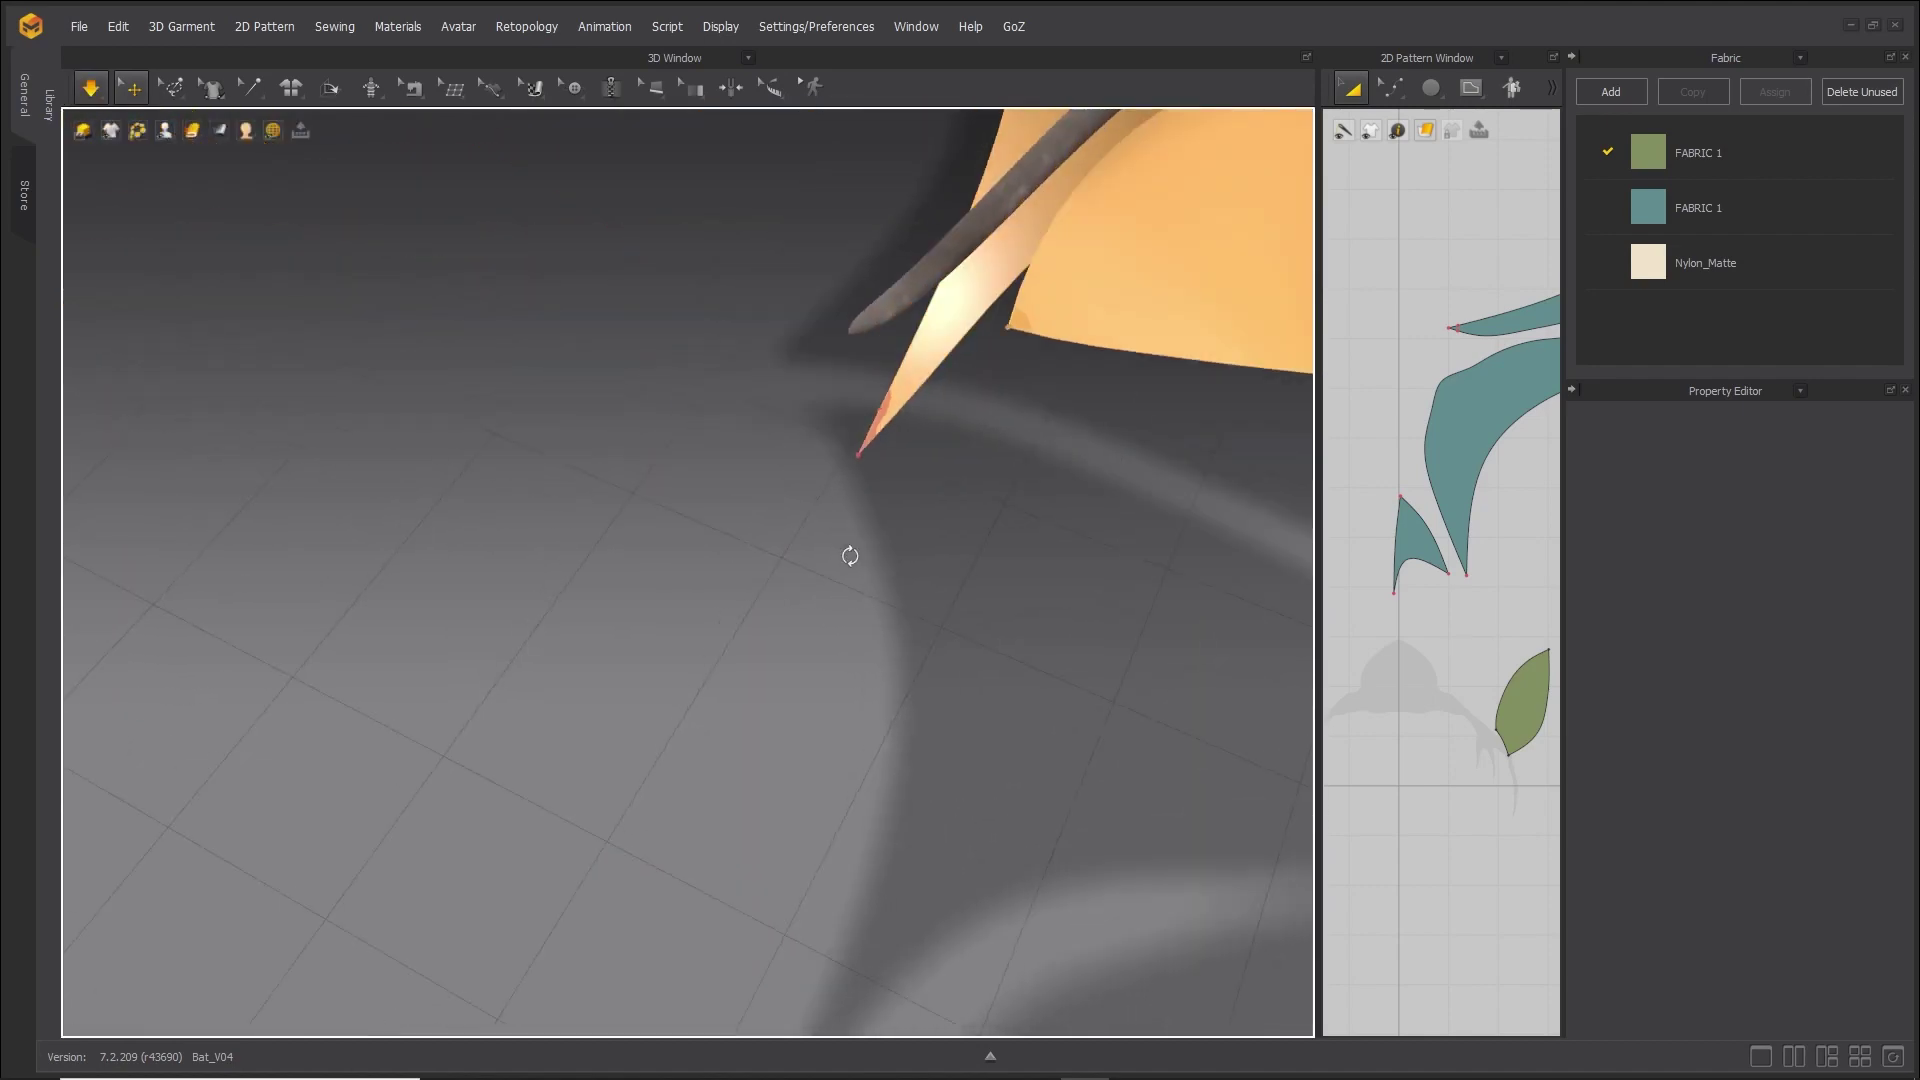
right_click_drag(849, 555, 822, 500)
scroll(822, 487, "down", 5)
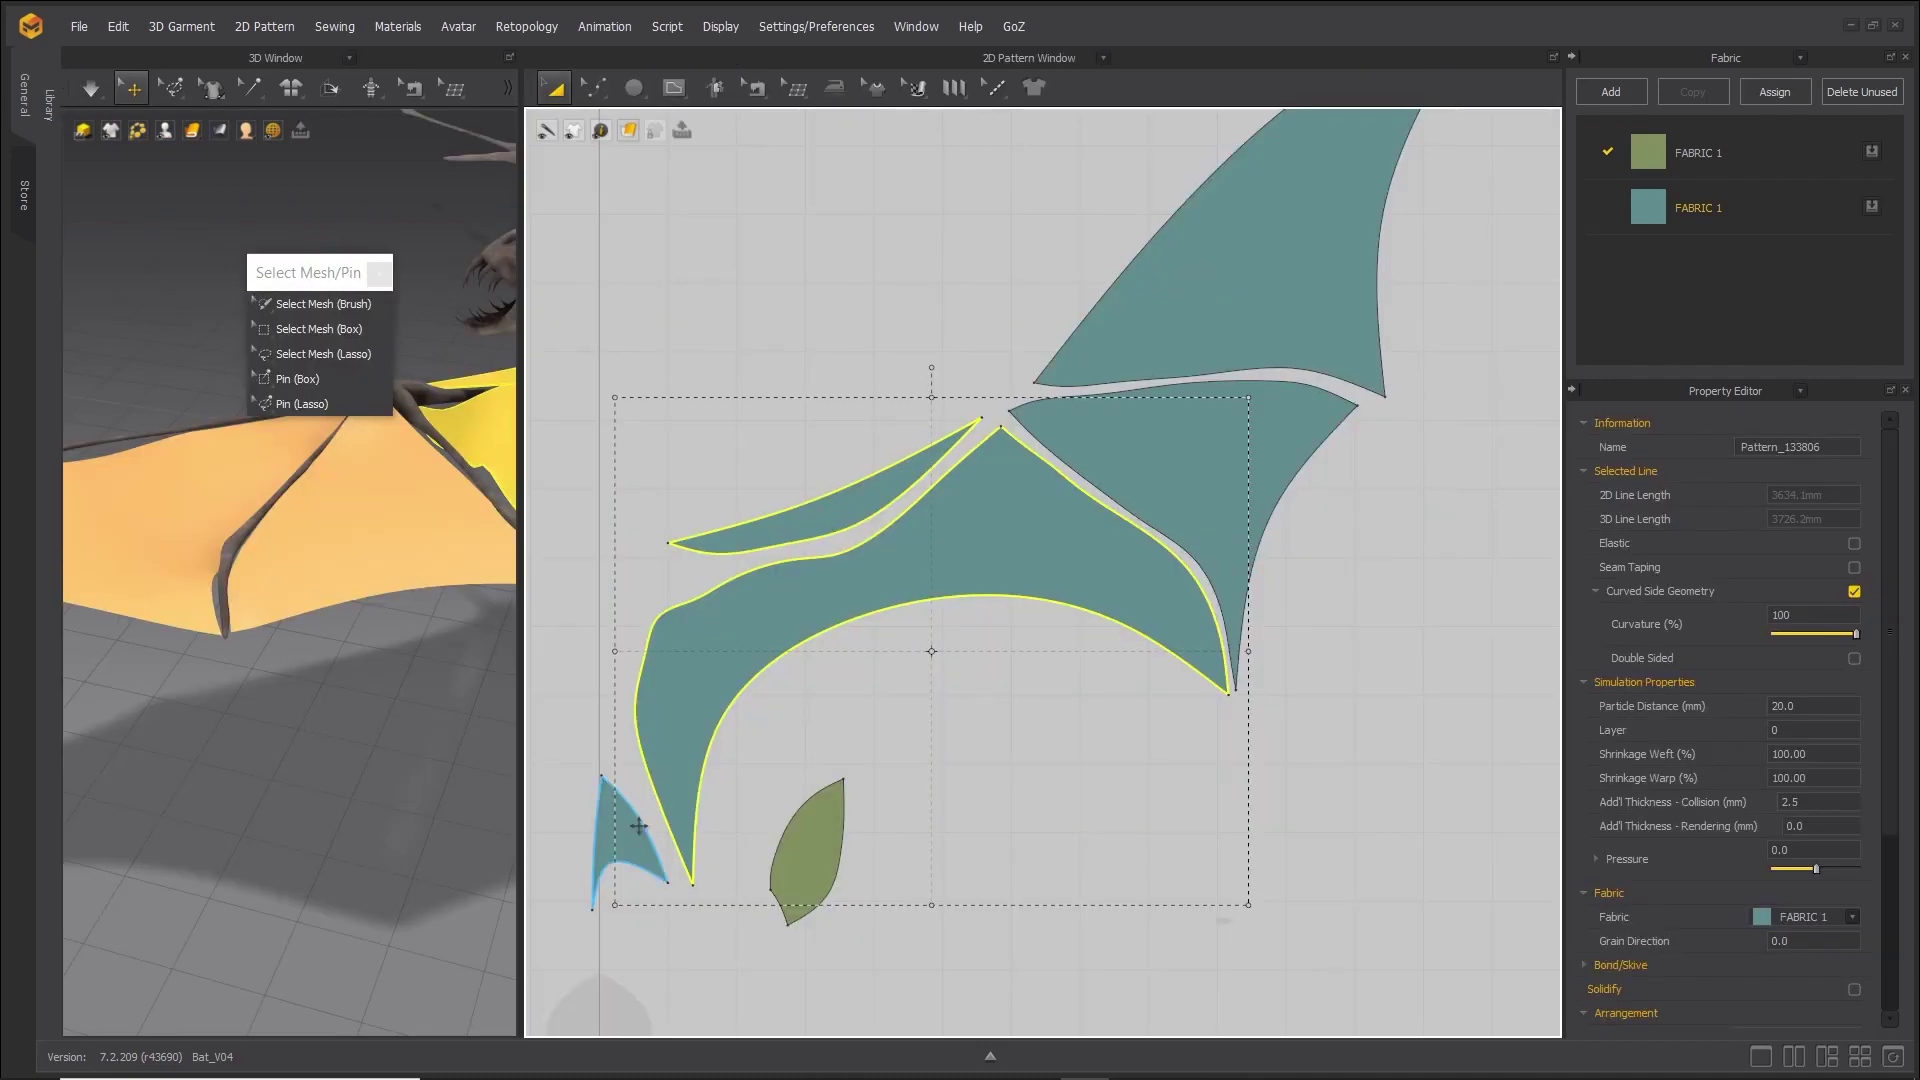
Select all five wing membrane patterns and set their Particle Distance to 5 mm.
left_click(638, 826, "shift")
left_click(1250, 500, "shift")
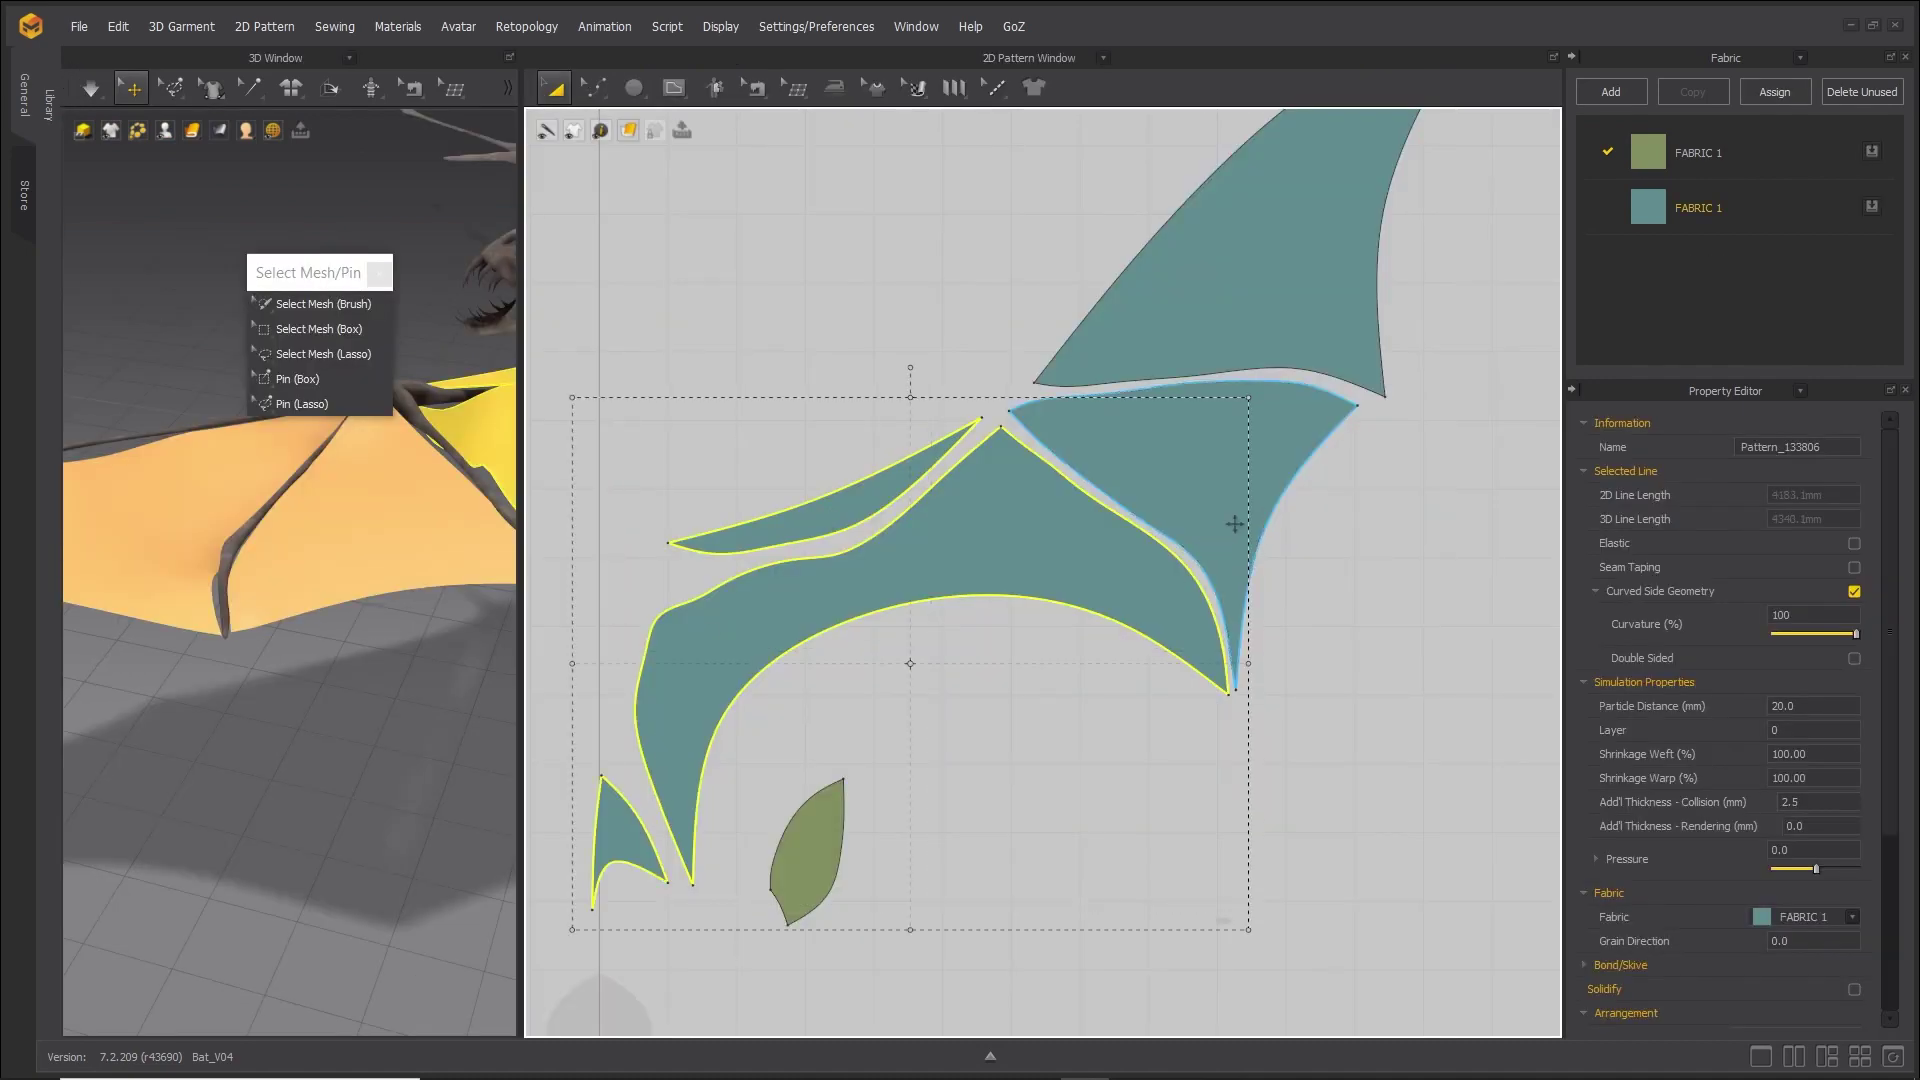
left_click(1298, 270, "shift")
left_click(1812, 700)
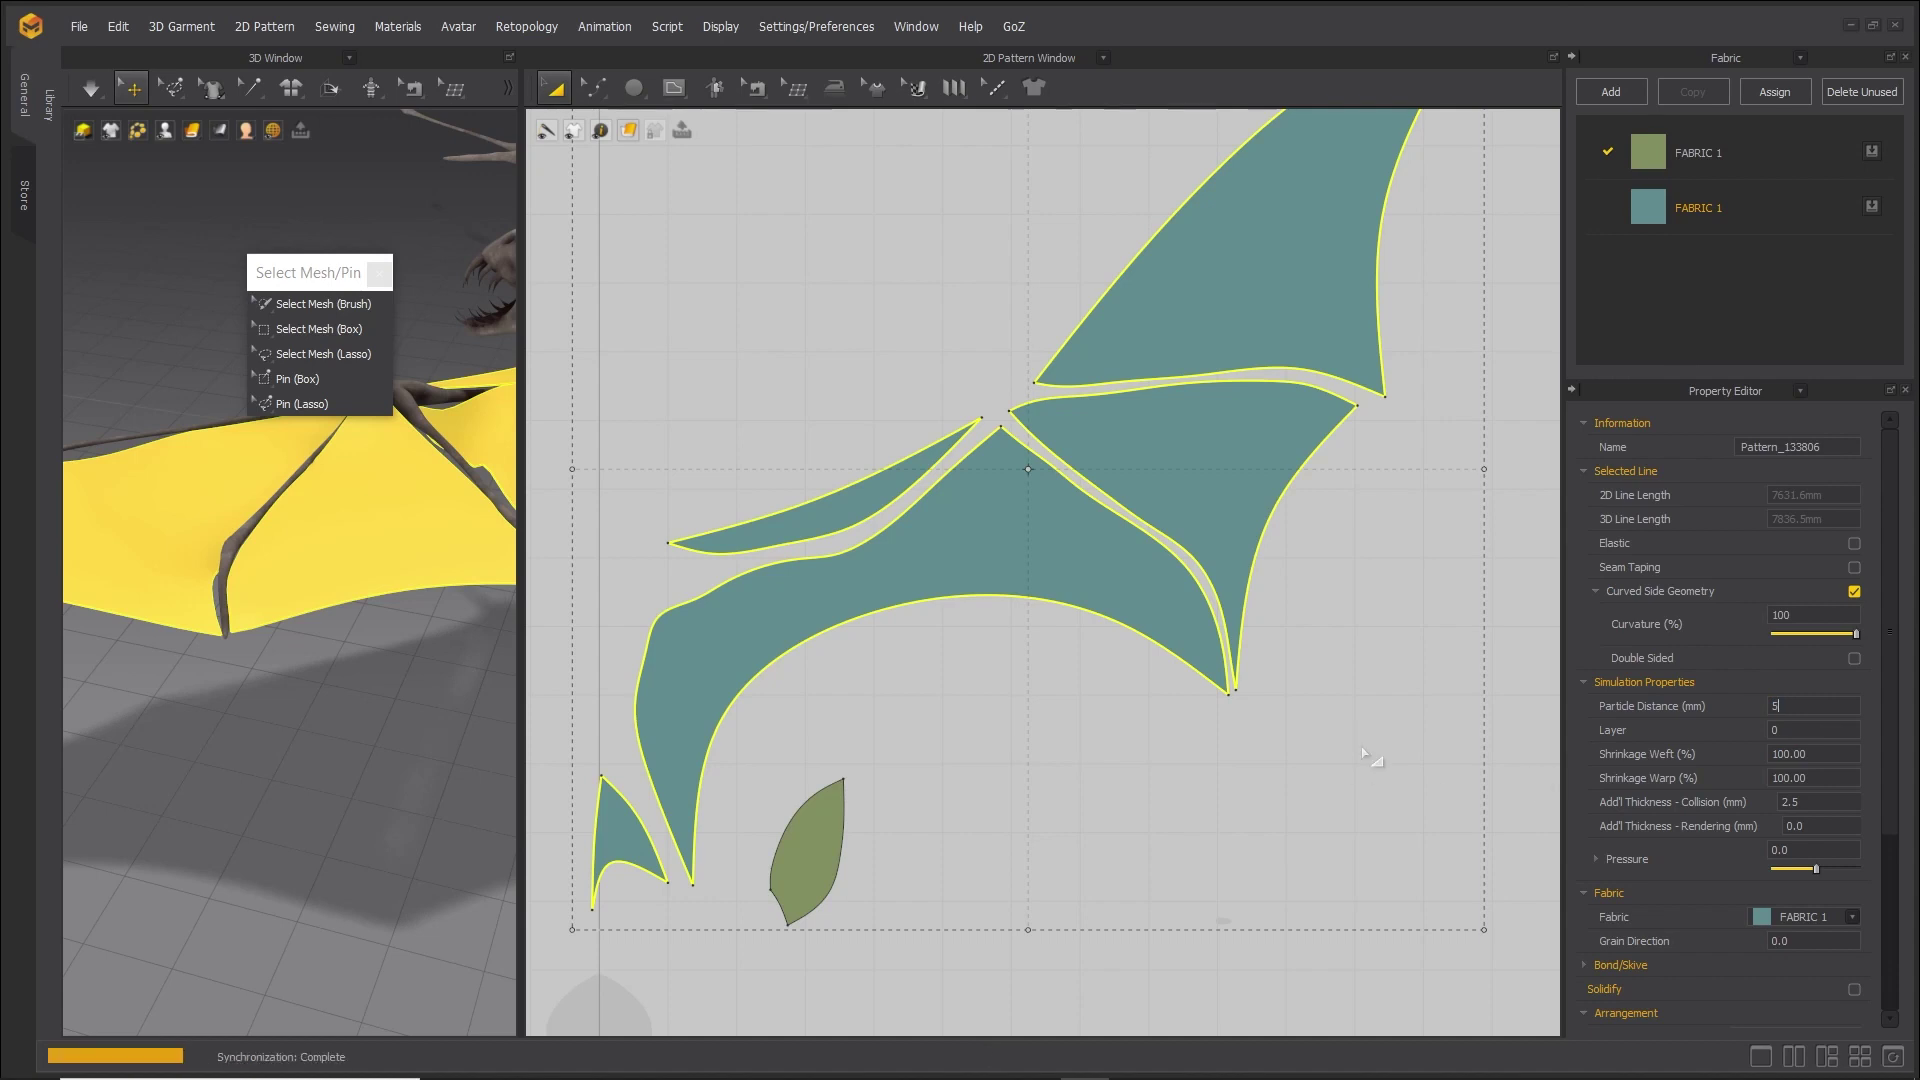
key("Return")
scroll(707, 735, "up", 2)
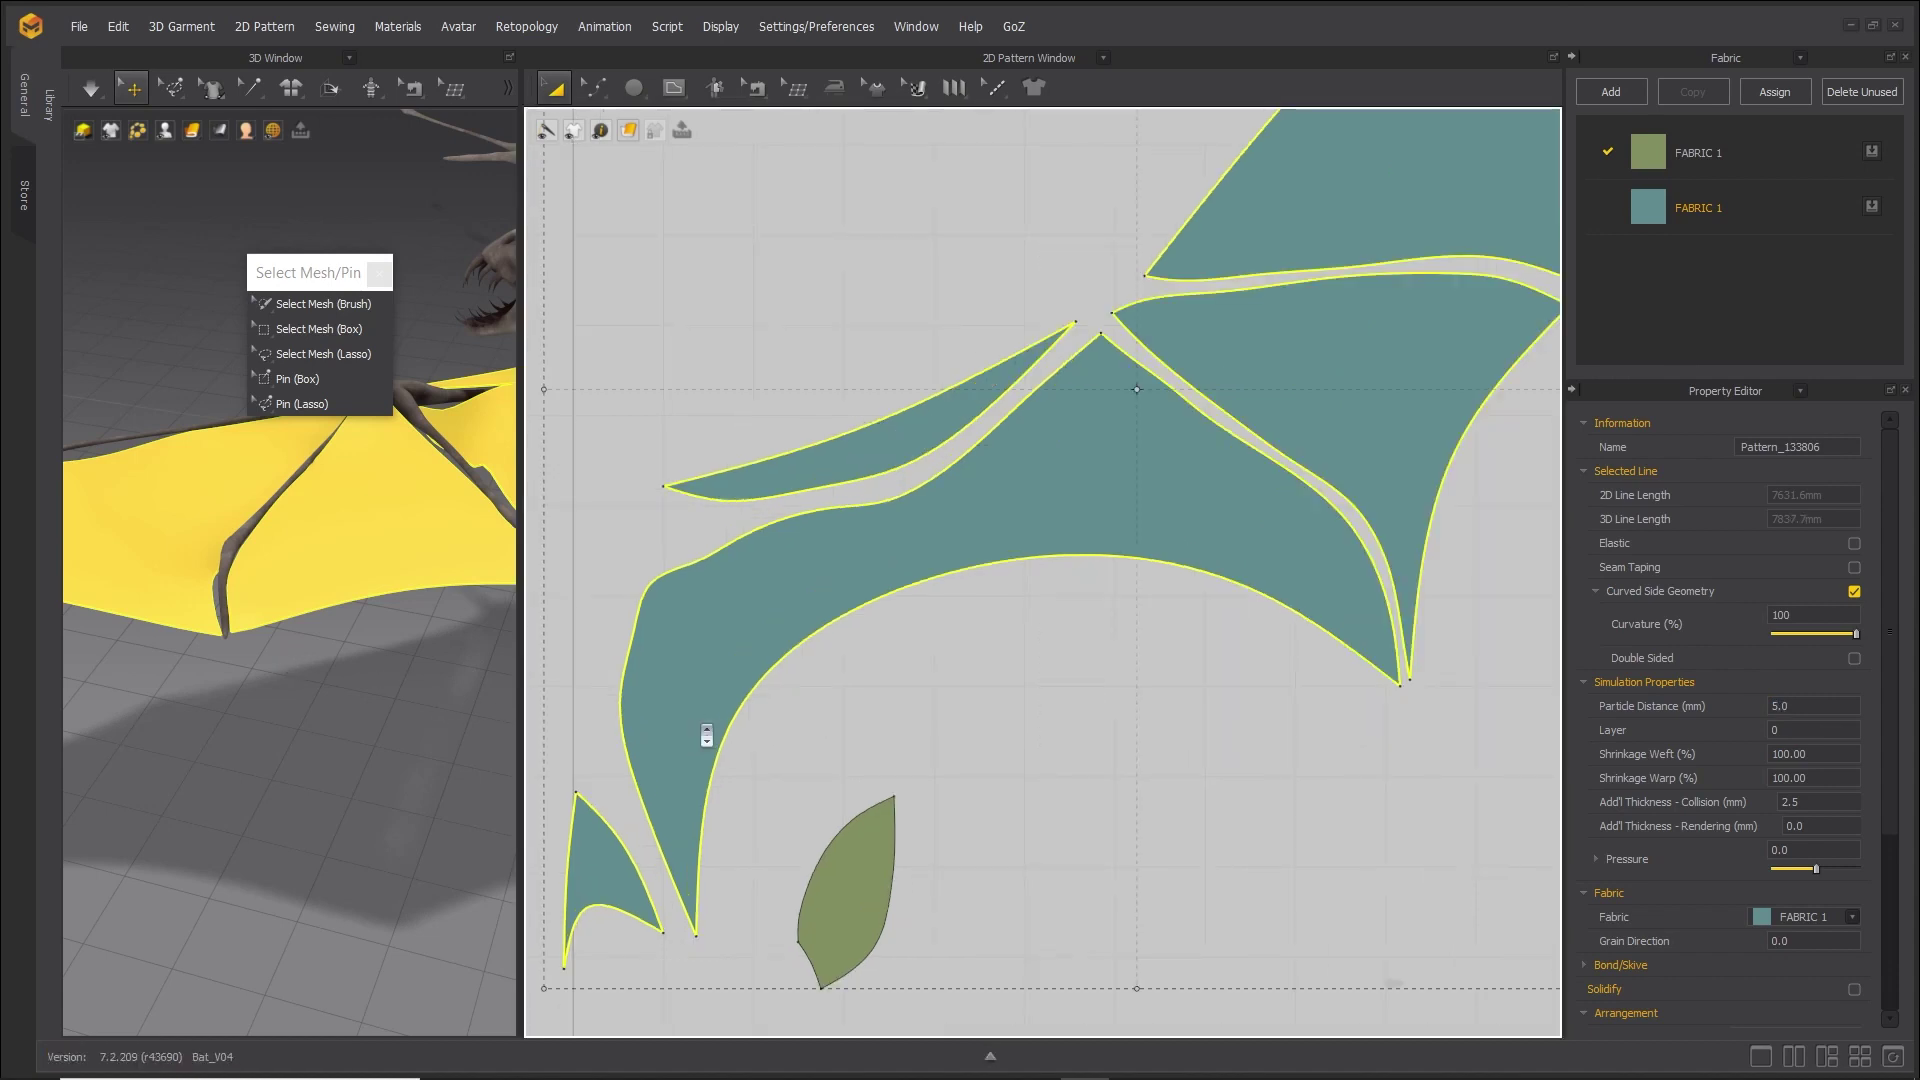
Pin the whole bone-side edge of the front strip in the 2D pattern with Pin (Lasso).
left_click(300, 403)
scroll(876, 383, "up", 5)
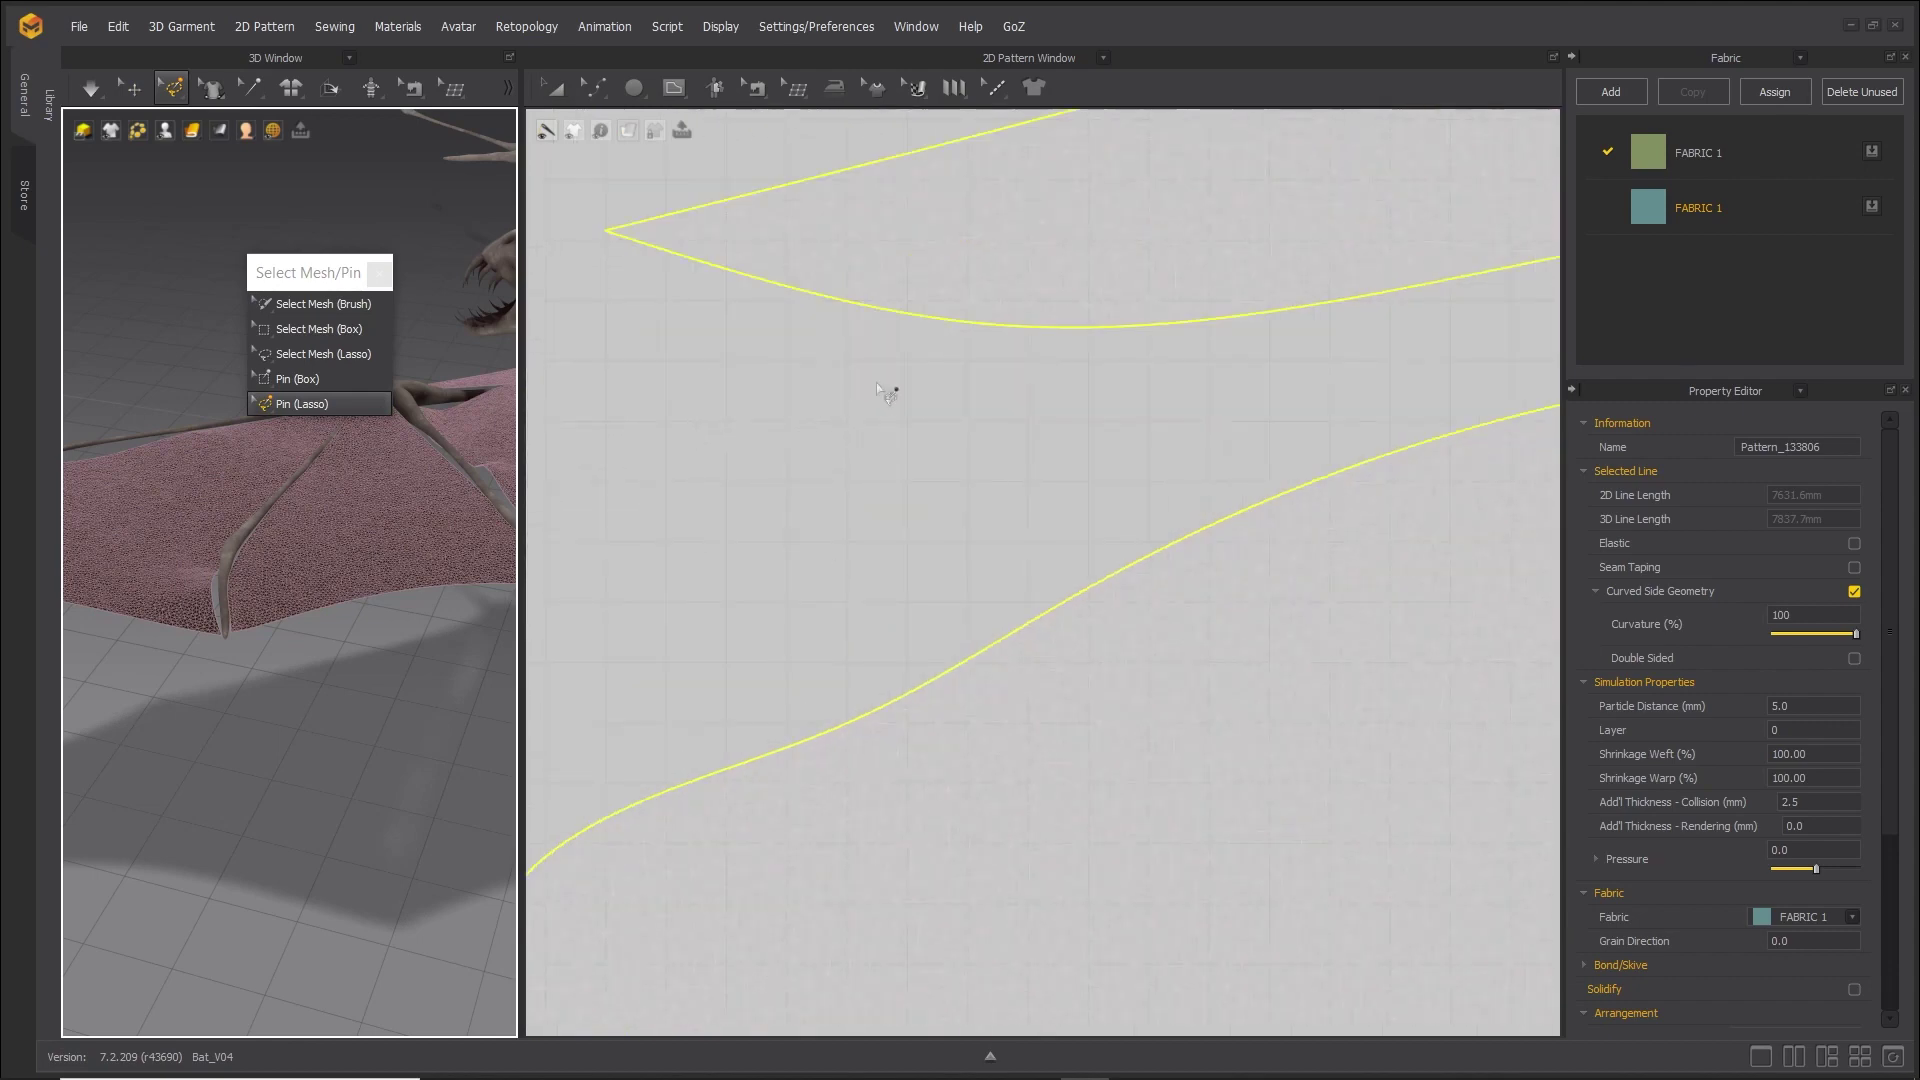
double_click(950, 324)
middle_click_drag(1260, 412, 700, 550)
middle_click_drag(1300, 500, 578, 620)
middle_click_drag(1418, 435, 1148, 735)
scroll(1150, 733, "down", 3)
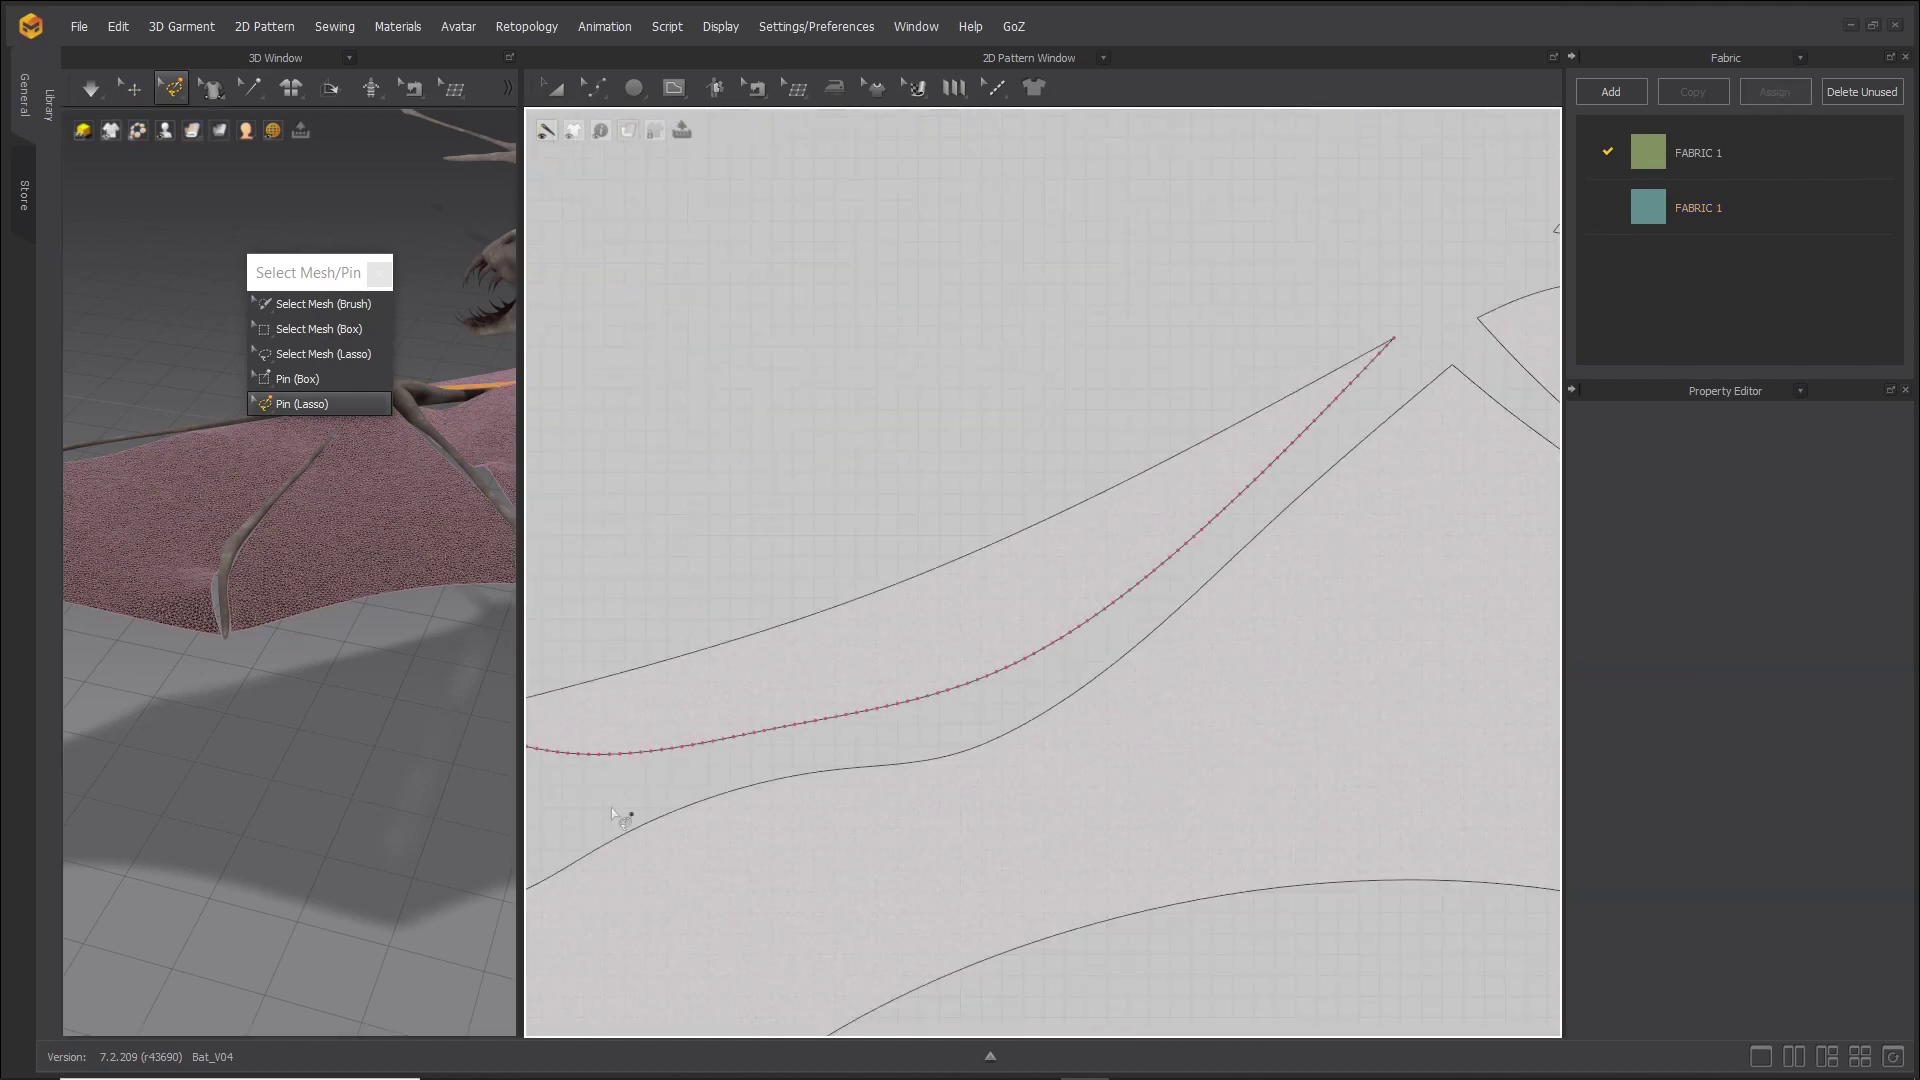
scroll(952, 635, "down", 3)
right_click_drag(952, 635, 1053, 368)
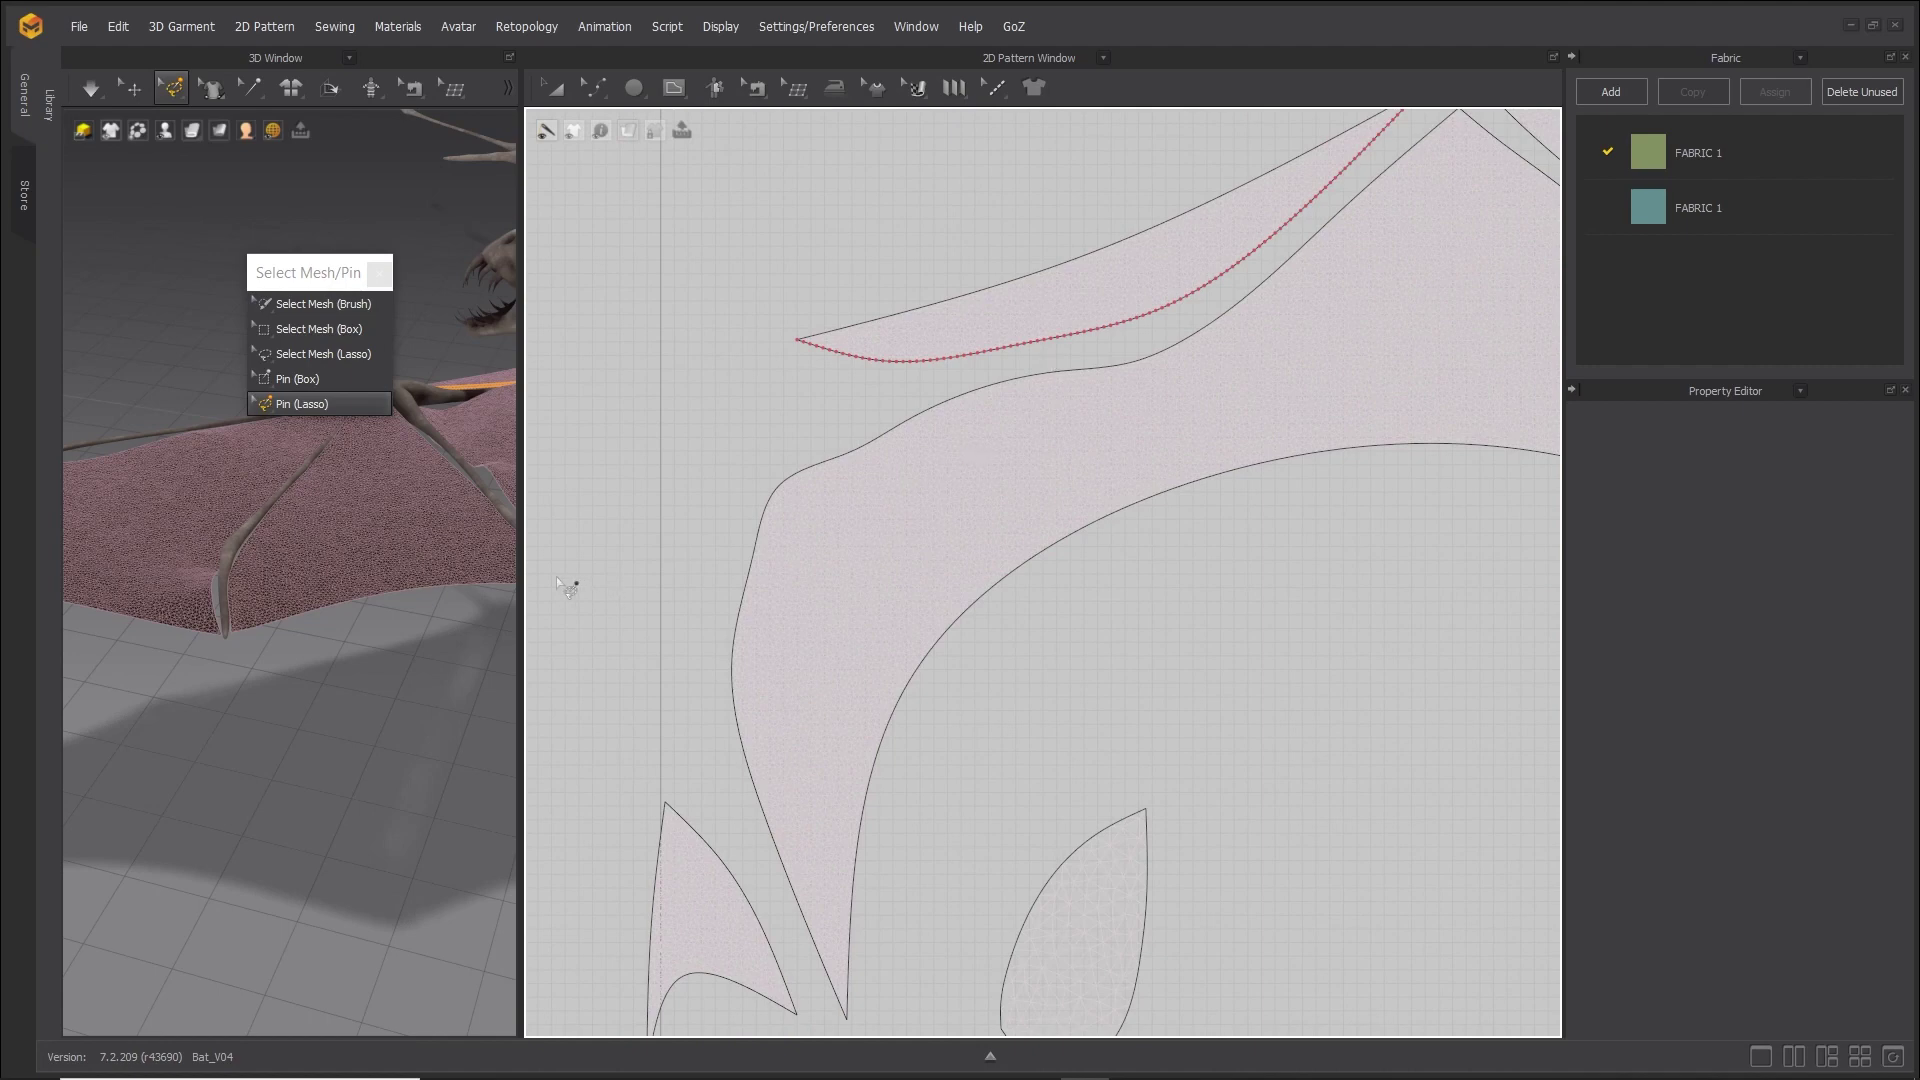
Enlarge the 3D view and pin both bone-side edges of the small tail membrane.
left_click_drag(518, 572, 960, 562)
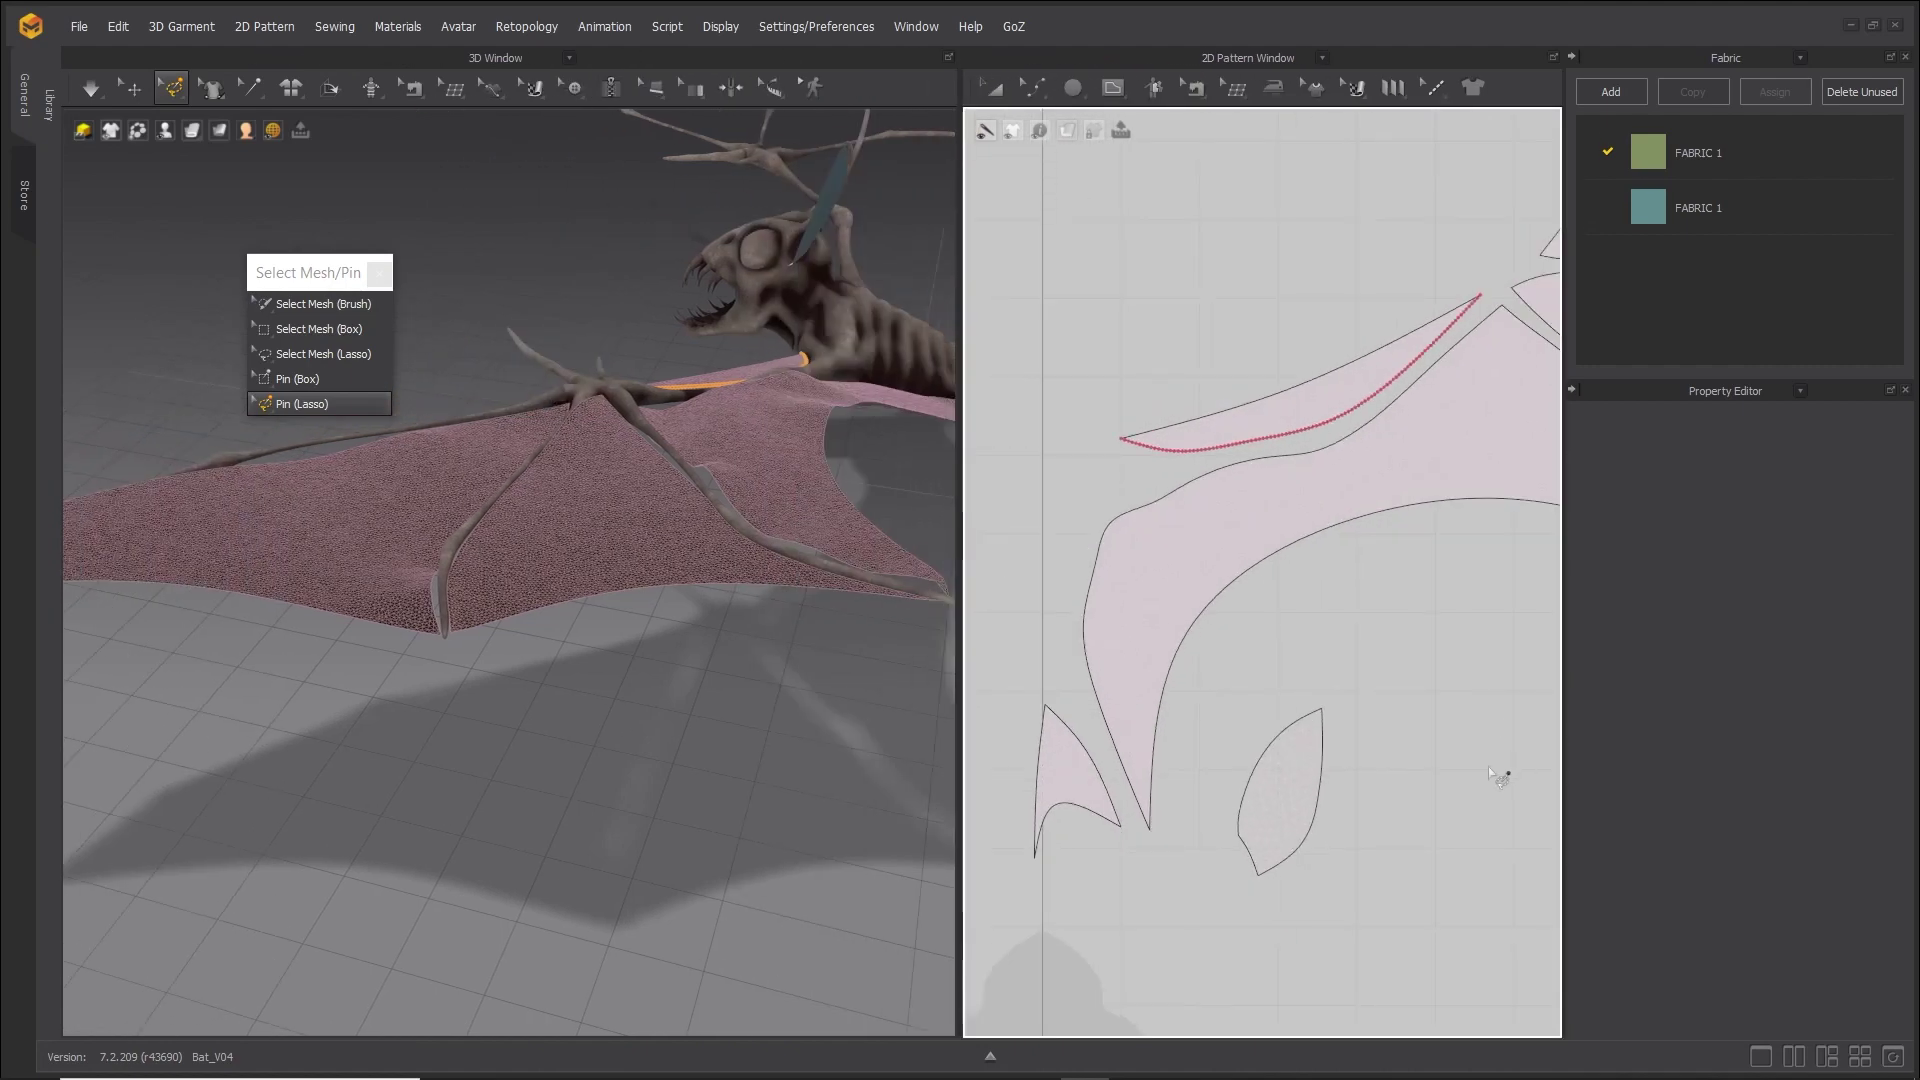
scroll(1089, 829, "up", 4)
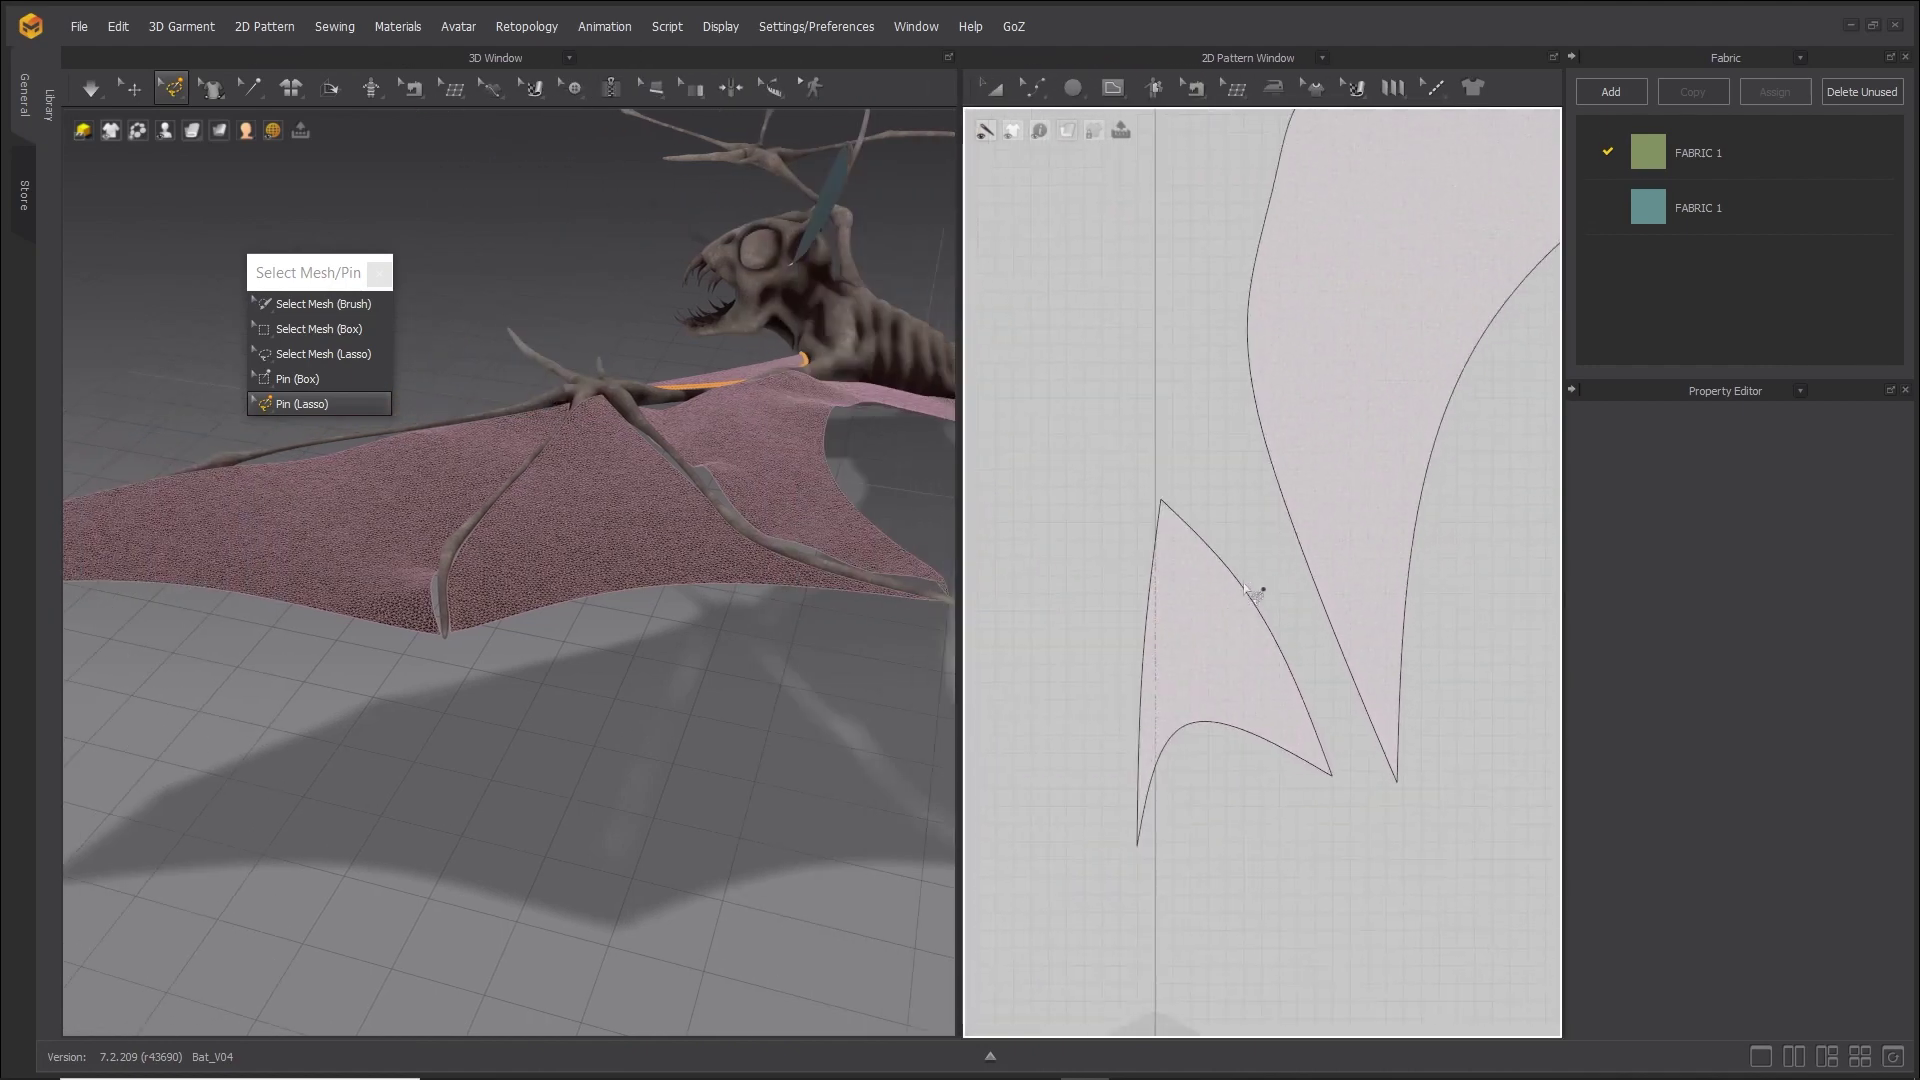
scroll(1247, 590, "up", 3)
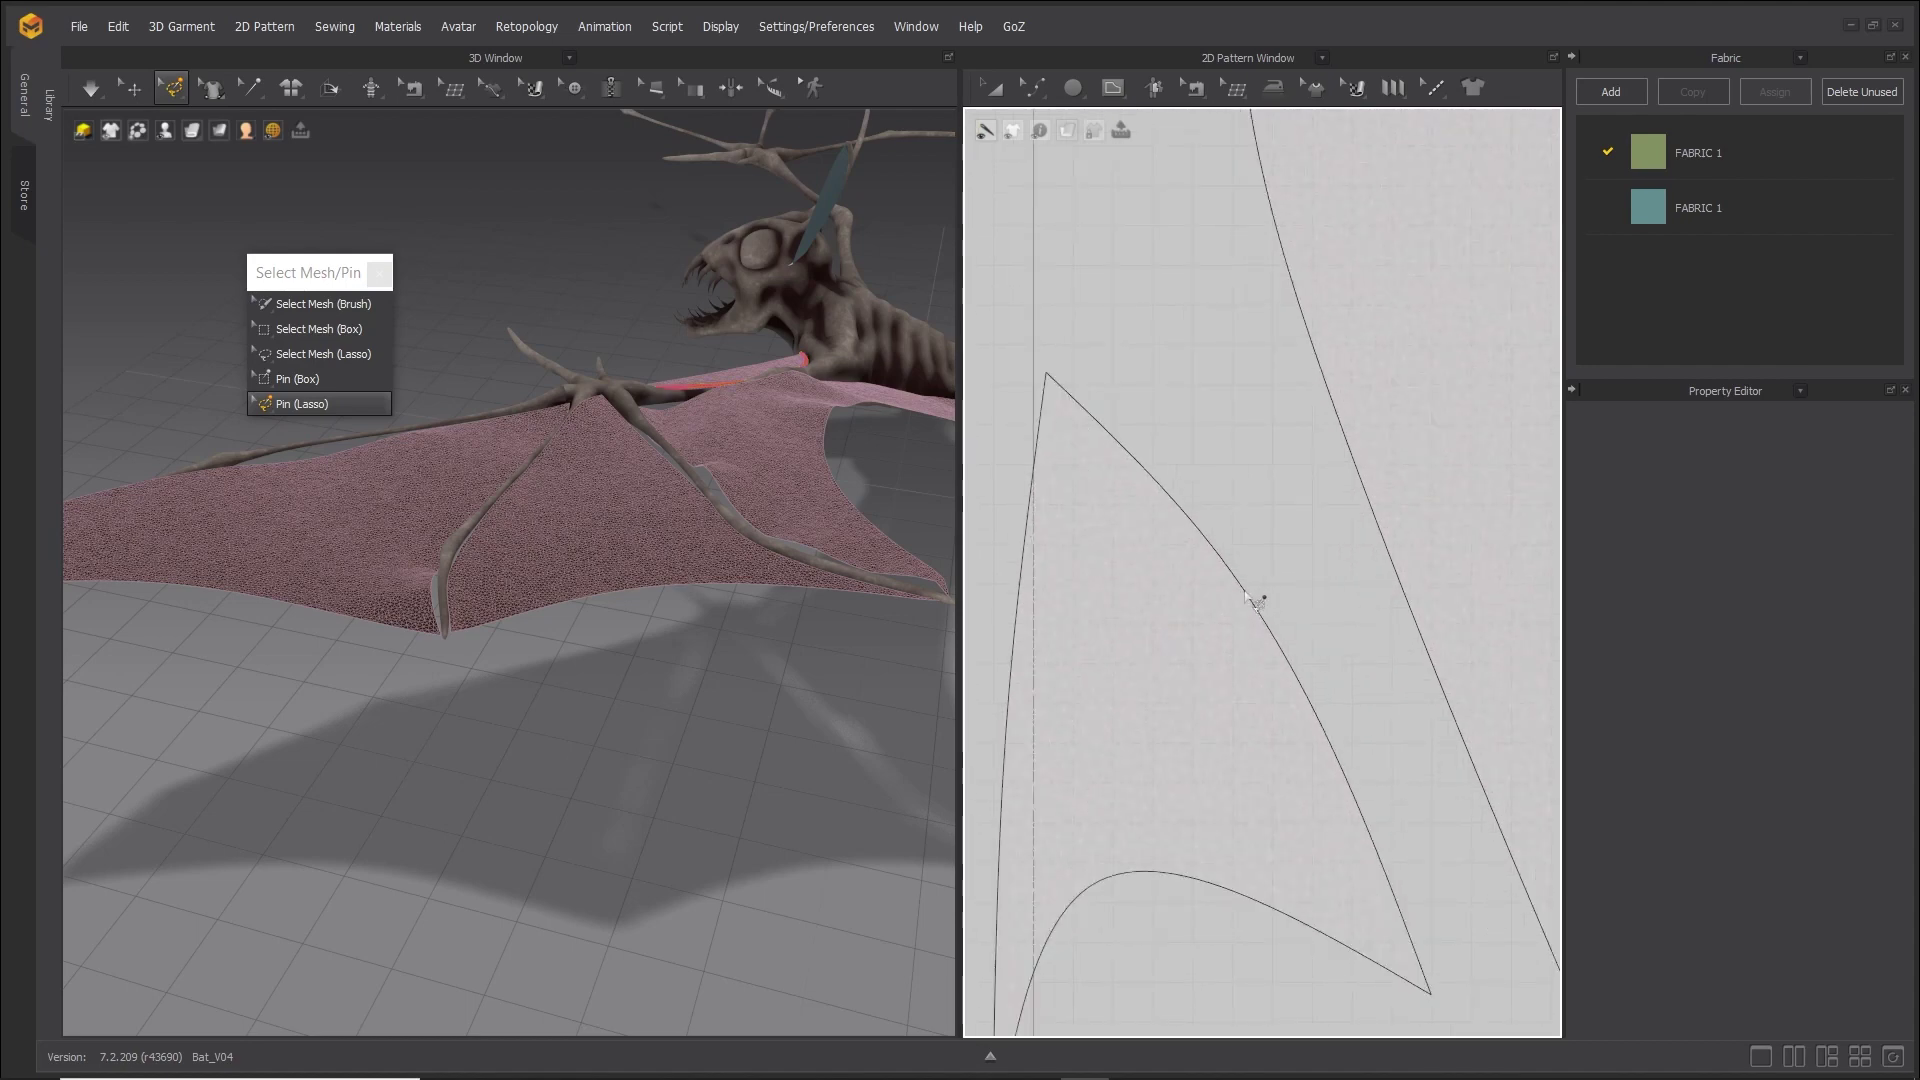
scroll(1257, 675, "up", 3)
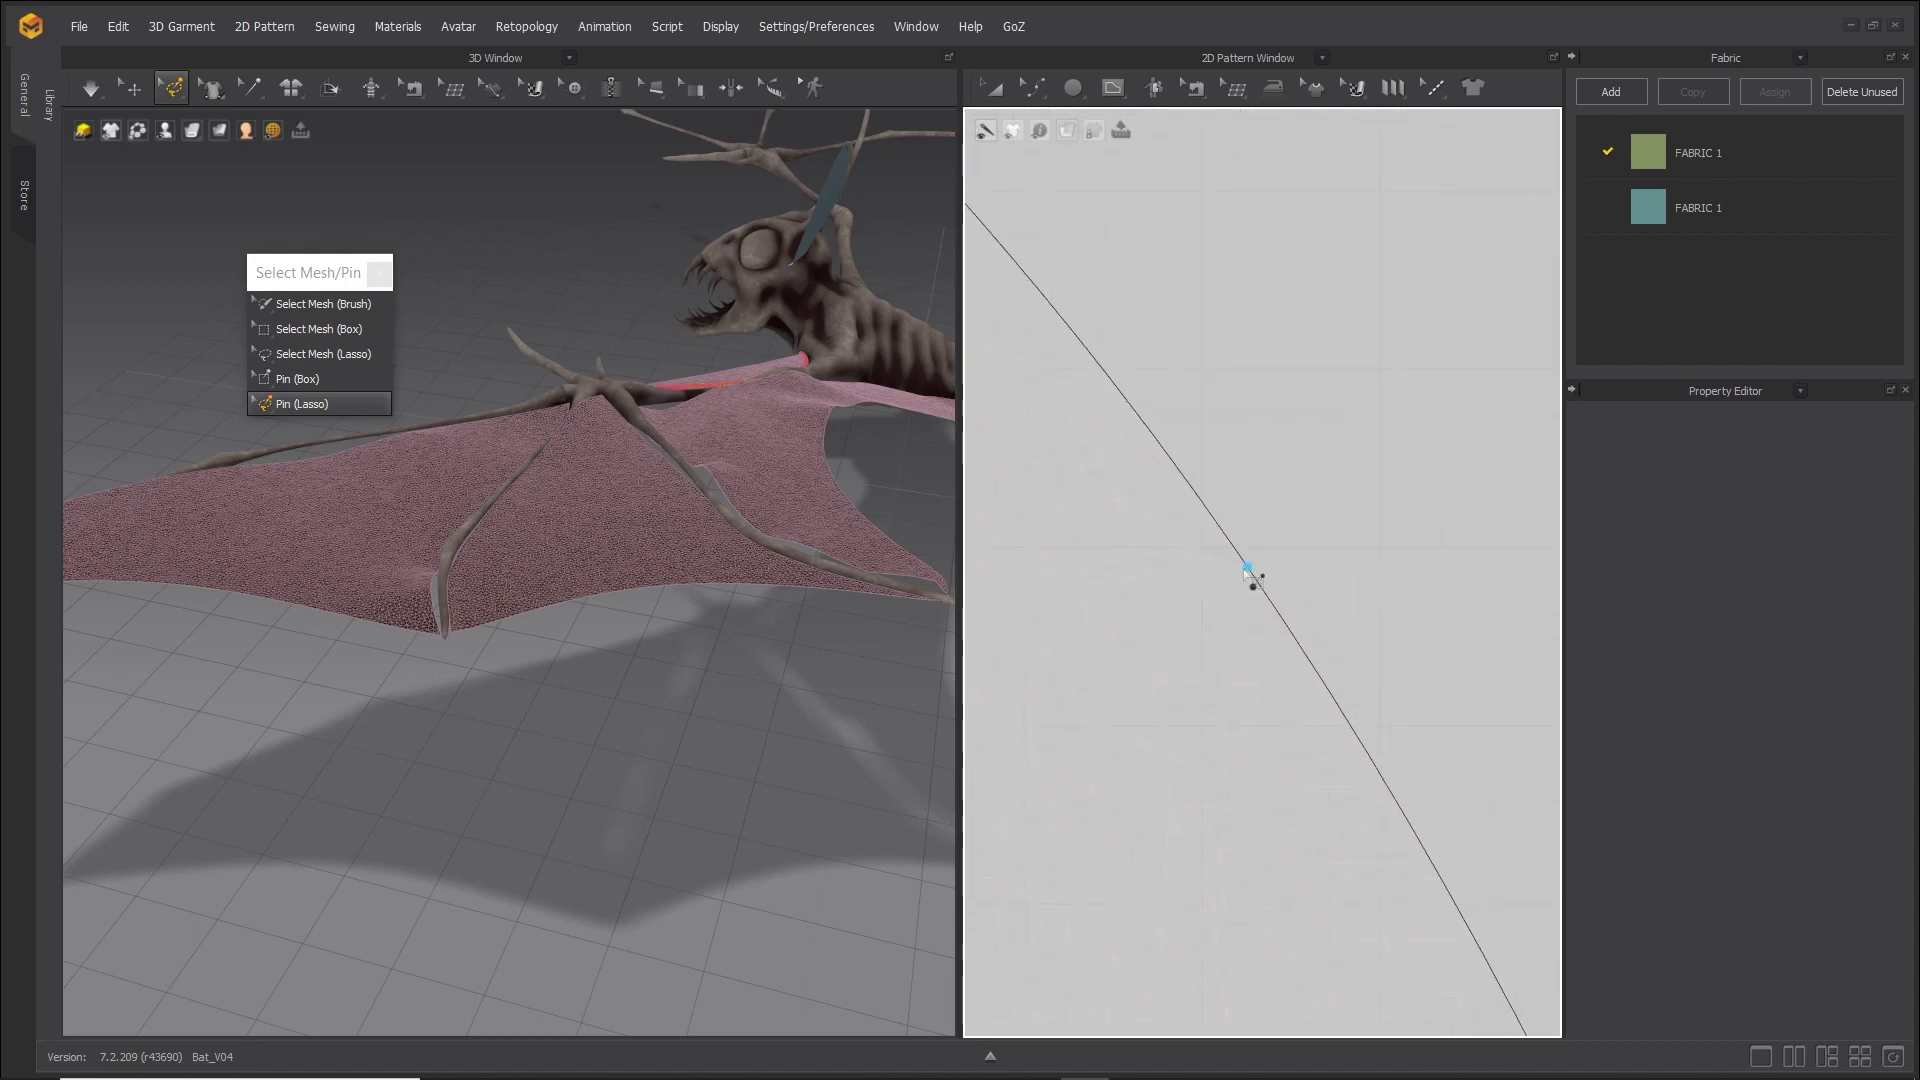
scroll(1253, 578, "down", 6)
scroll(1078, 568, "up", 6)
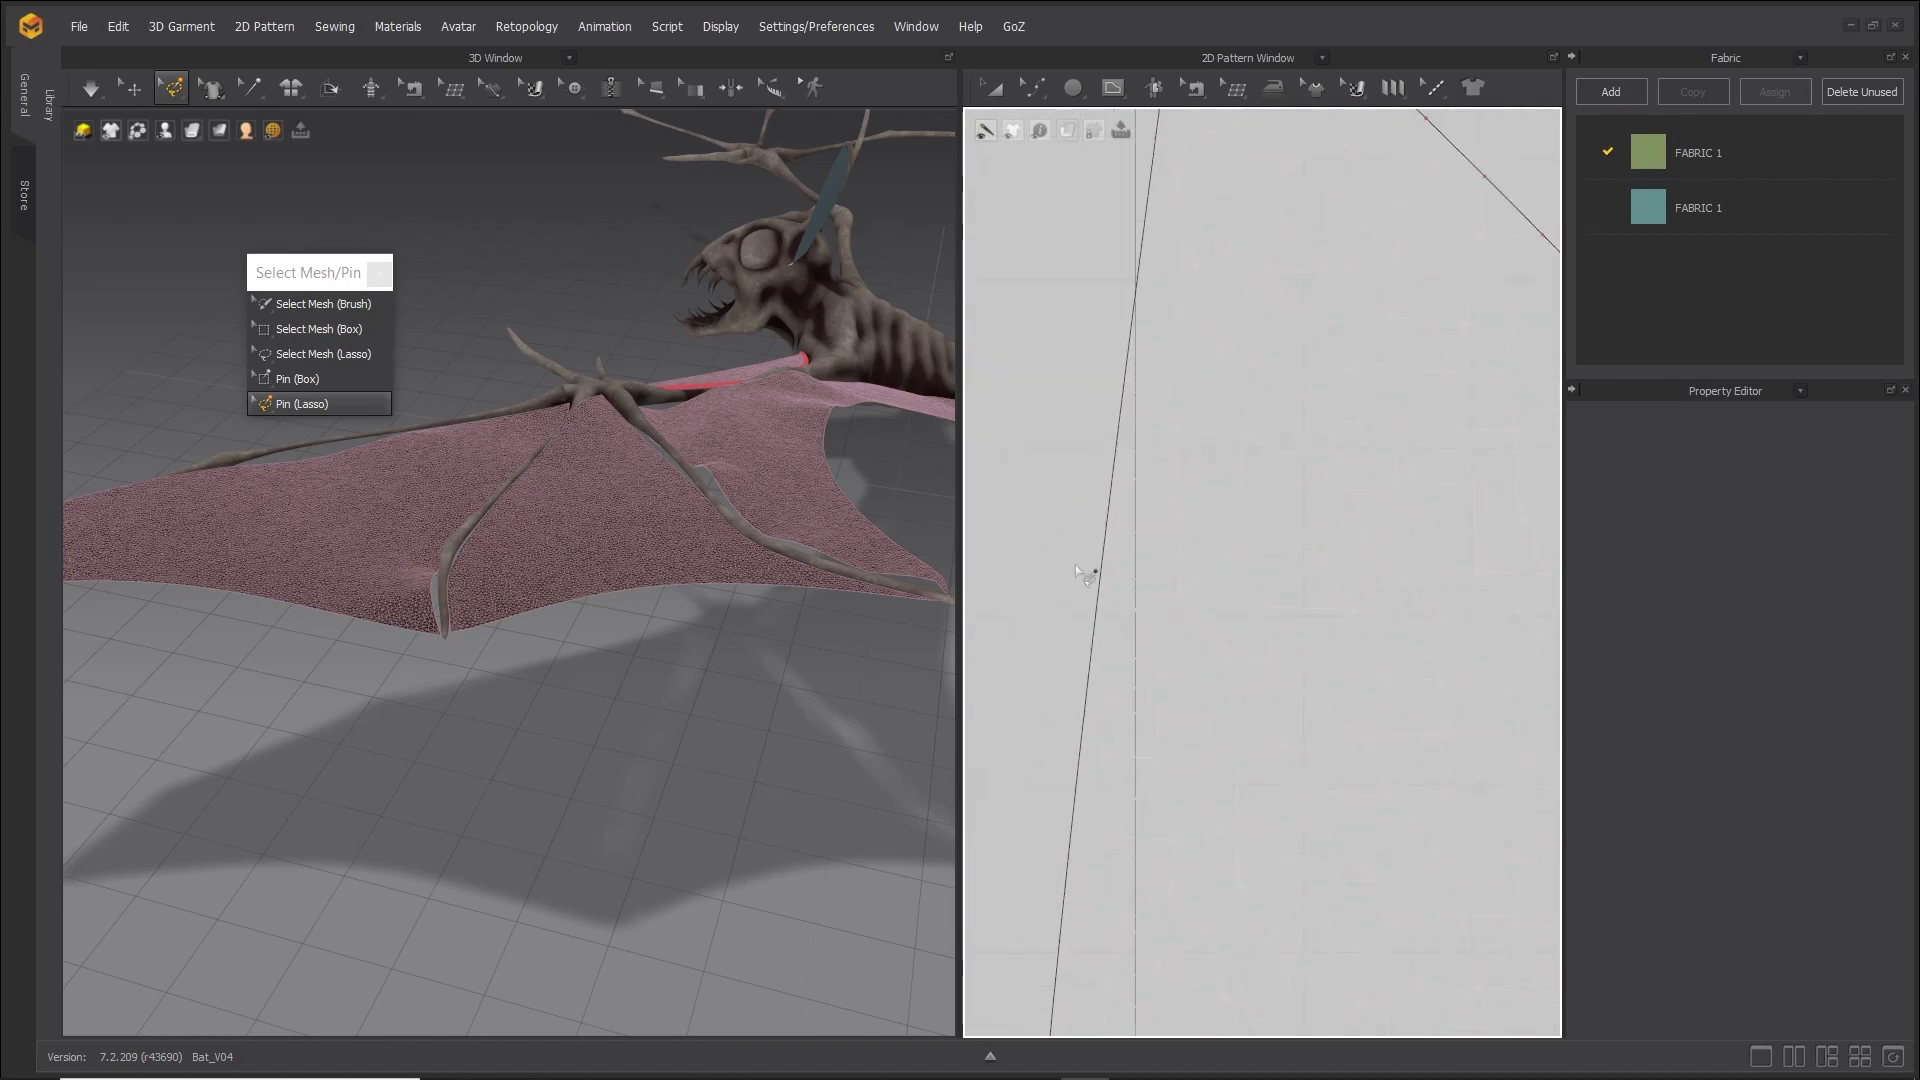
right_click_drag(886, 562, 613, 620)
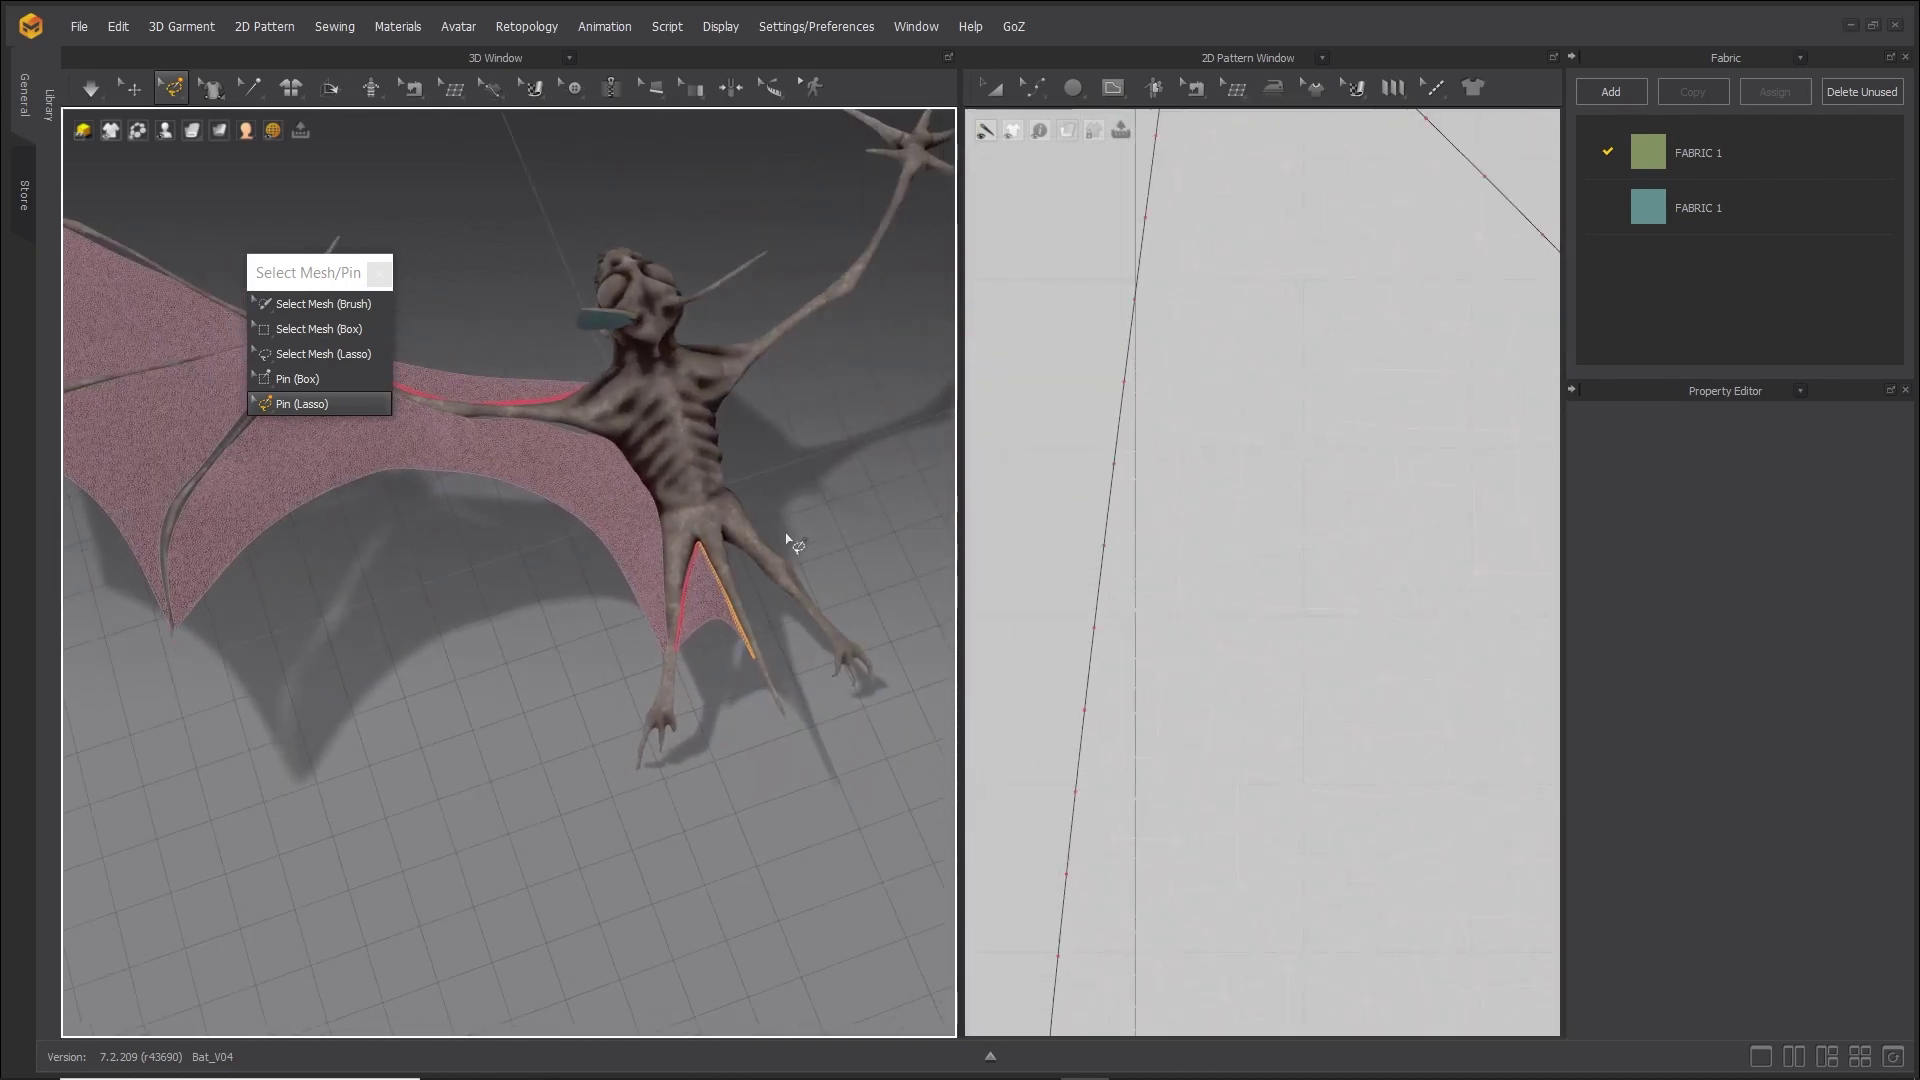
Pin the large membrane's full edge running along the arm, body and leg.
scroll(1250, 560, "down", 5)
scroll(1420, 455, "up", 6)
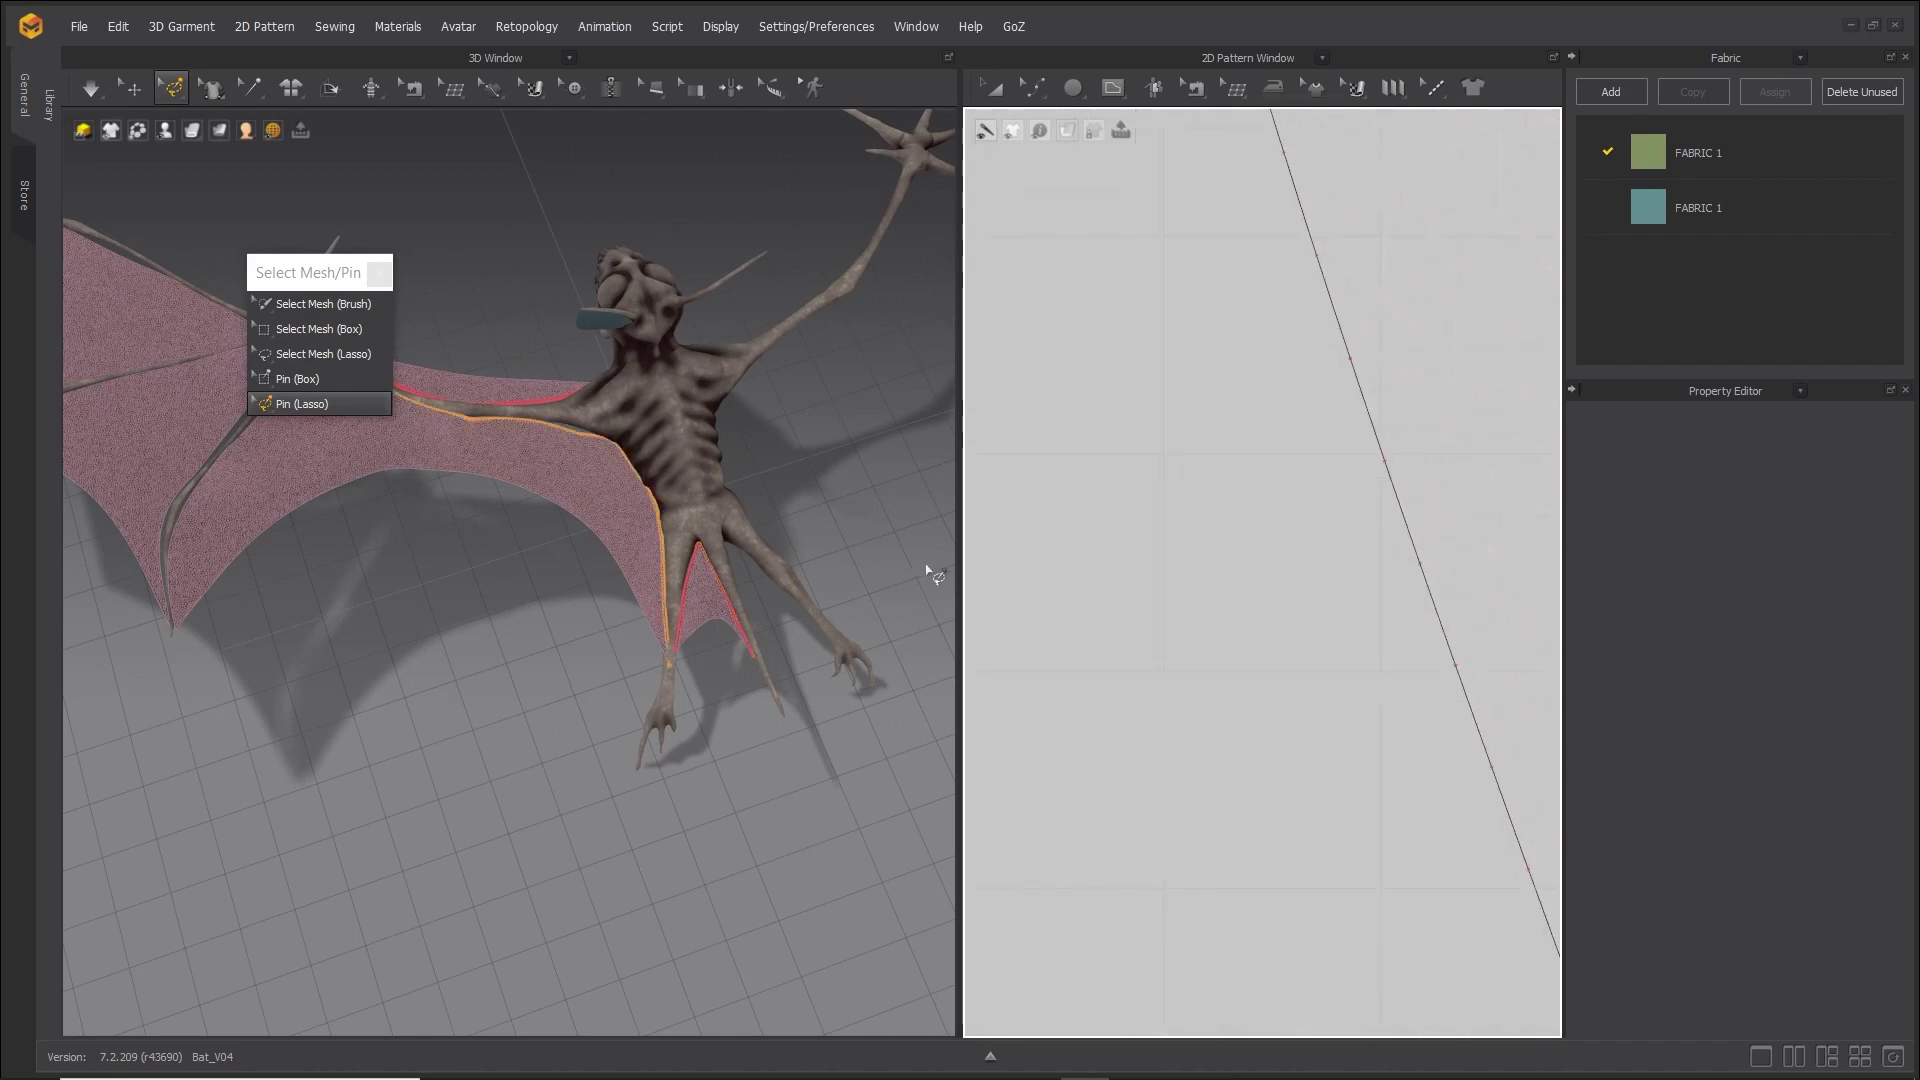
scroll(1204, 522, "down", 3)
scroll(1378, 456, "up", 5)
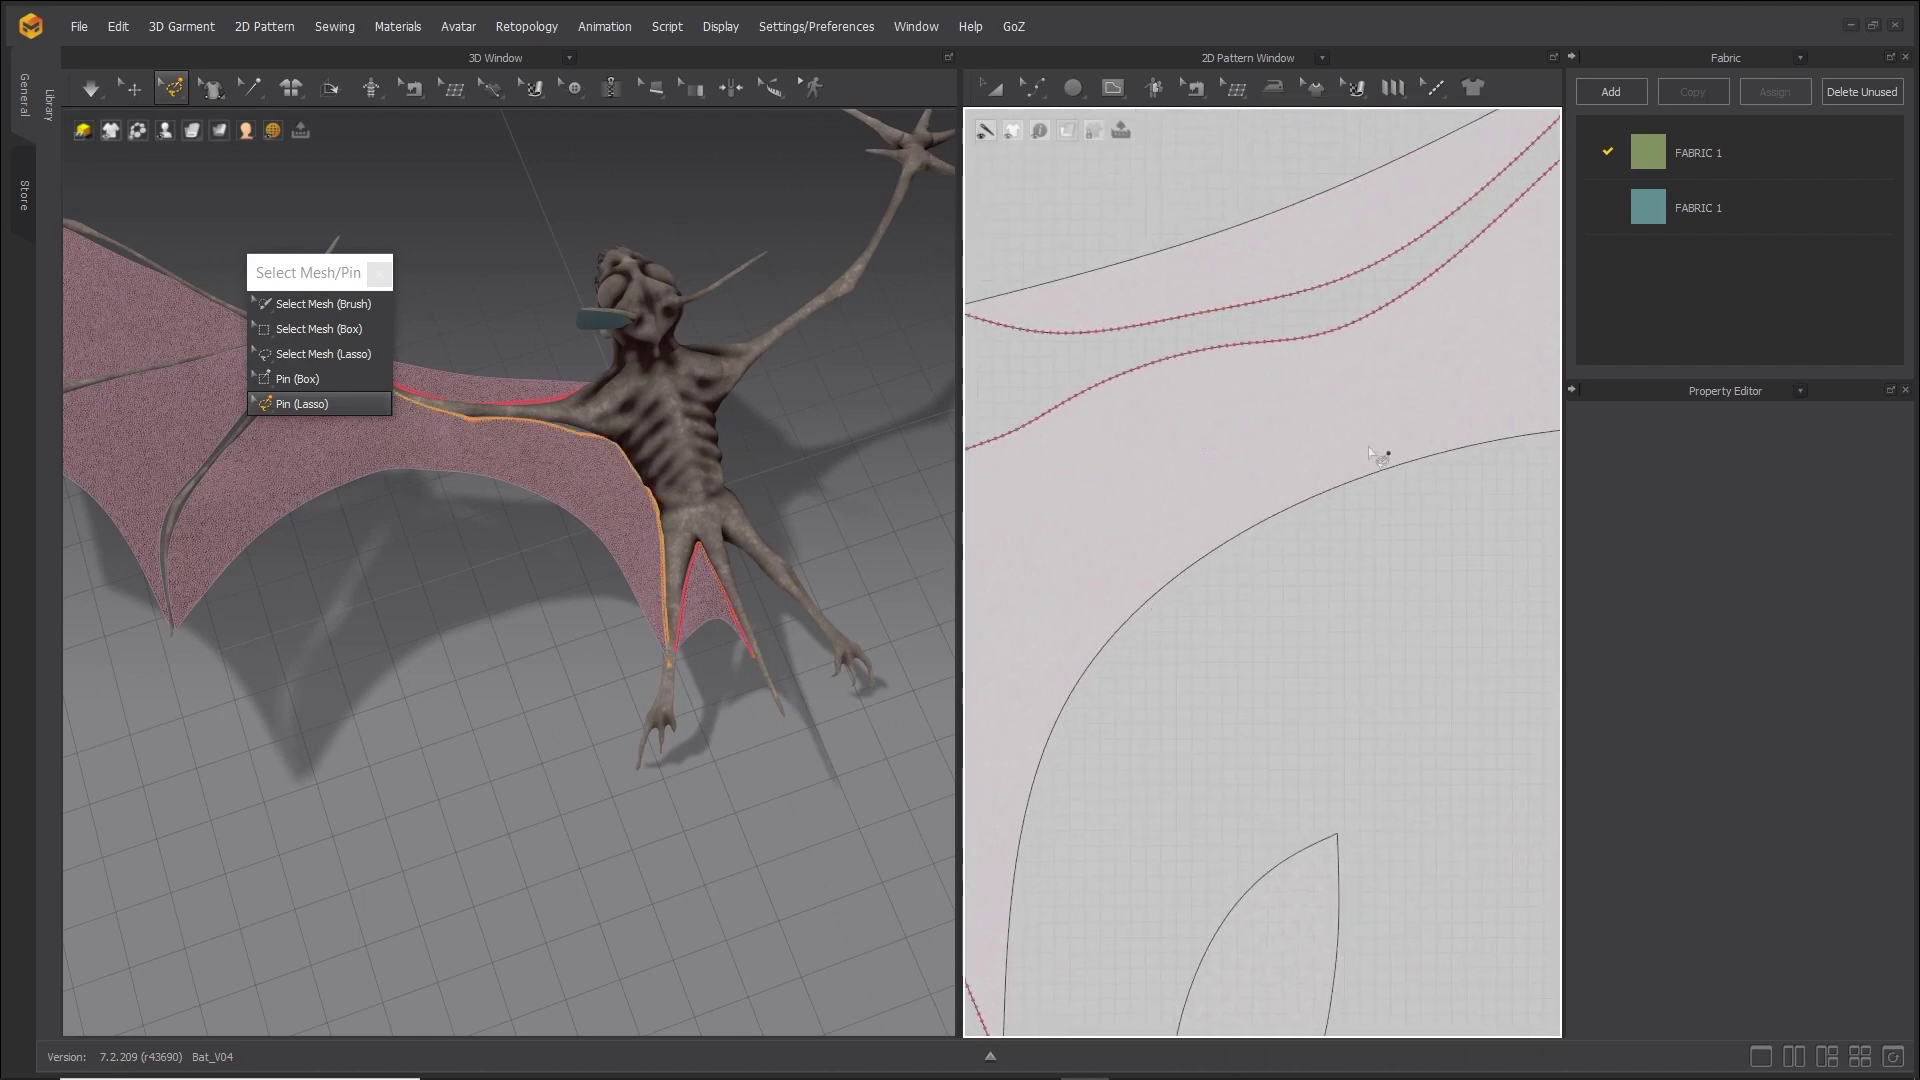
Pin the large membrane's finger-side edge and the bone-side edges of the two outer wing membranes.
scroll(1378, 456, "down", 3)
scroll(1213, 429, "up", 6)
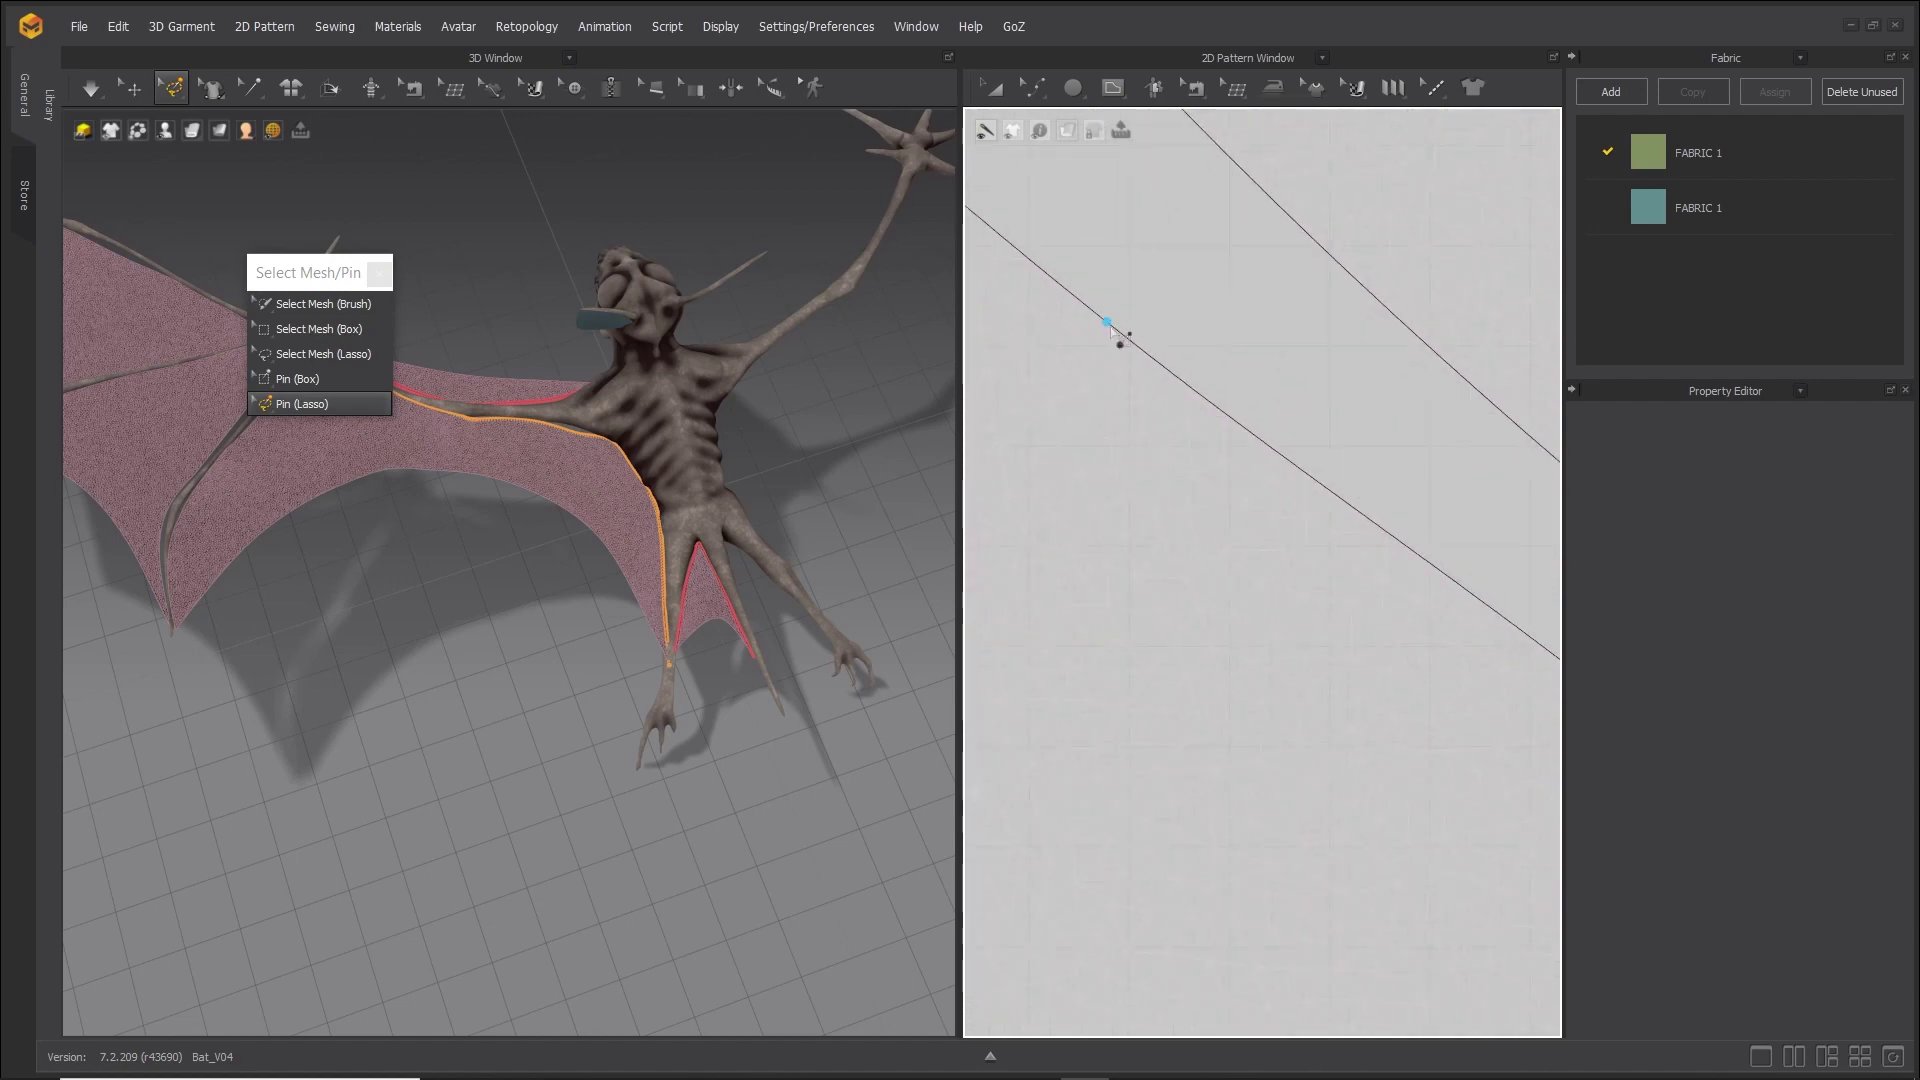
left_click(1111, 329)
double_click(1305, 234)
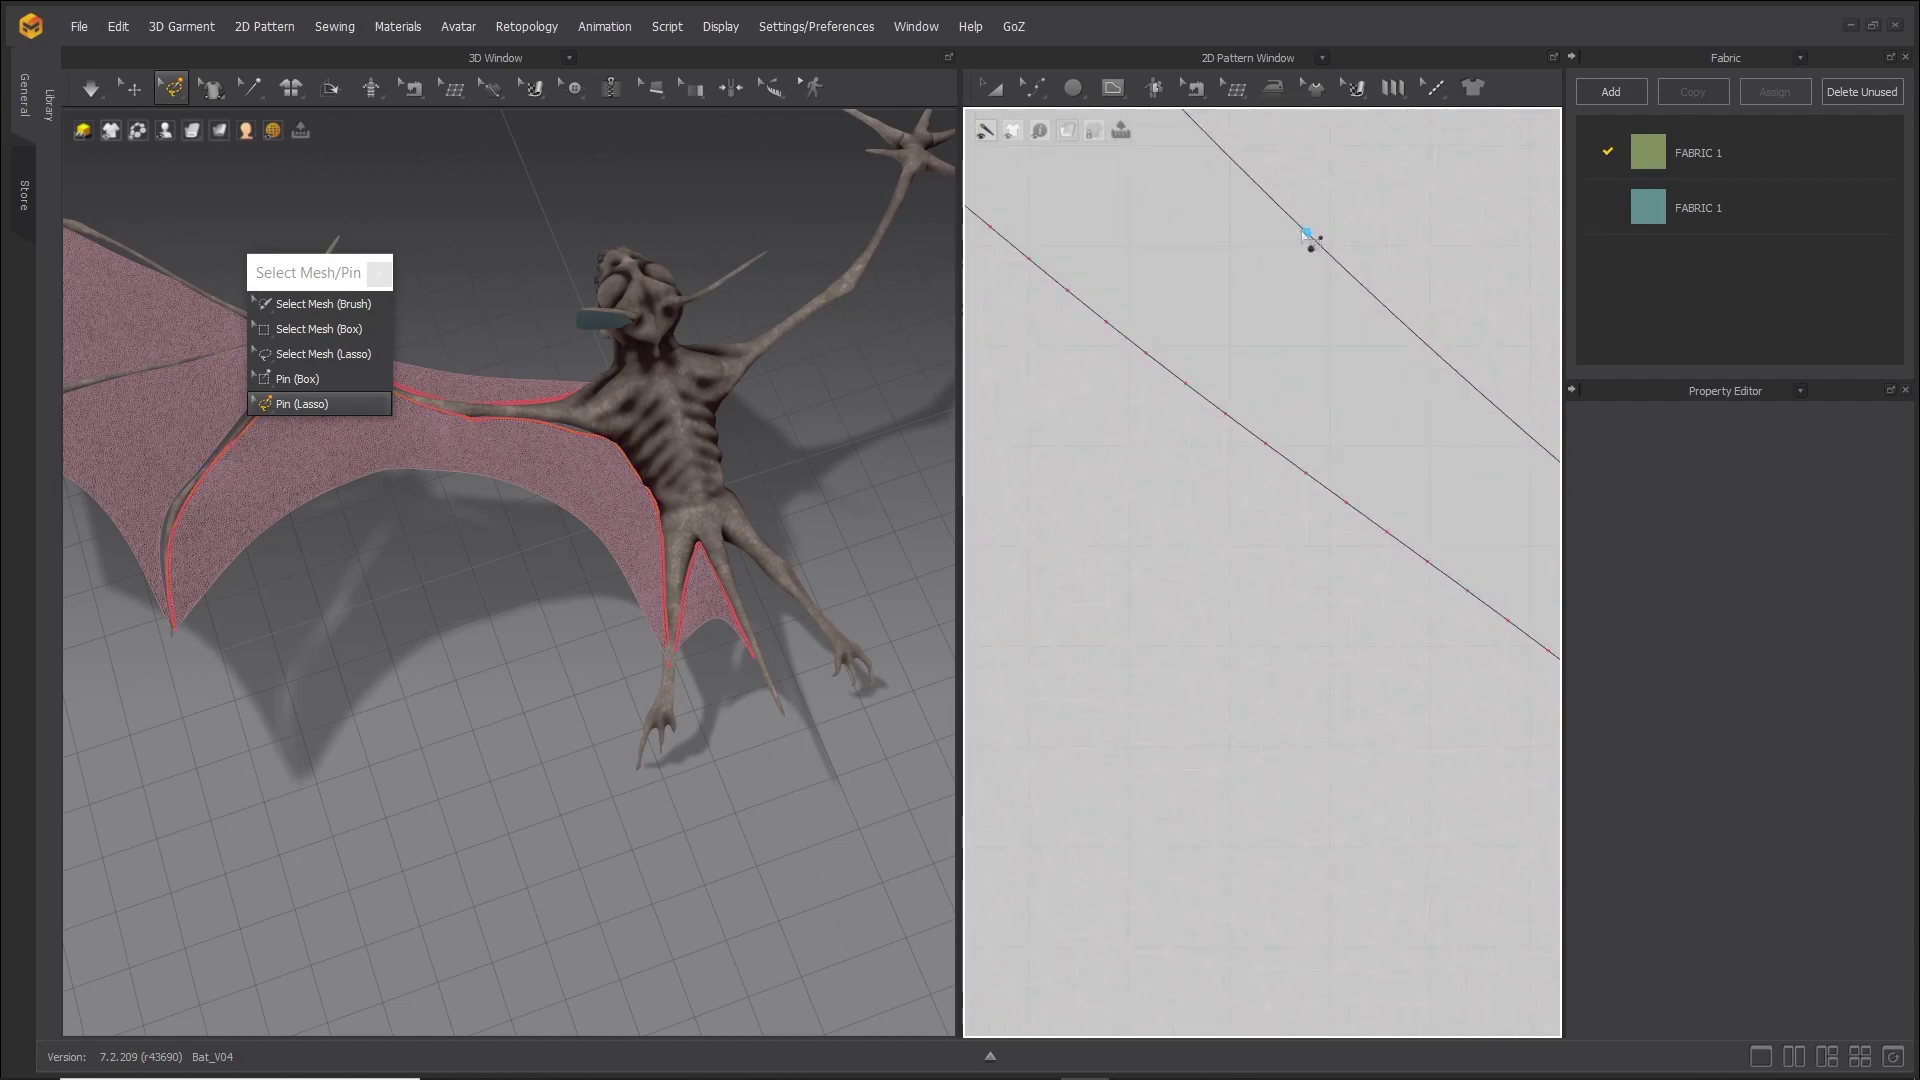
scroll(260, 648, "down", 1)
middle_click_drag(260, 648, 563, 757)
right_click_drag(563, 757, 621, 874)
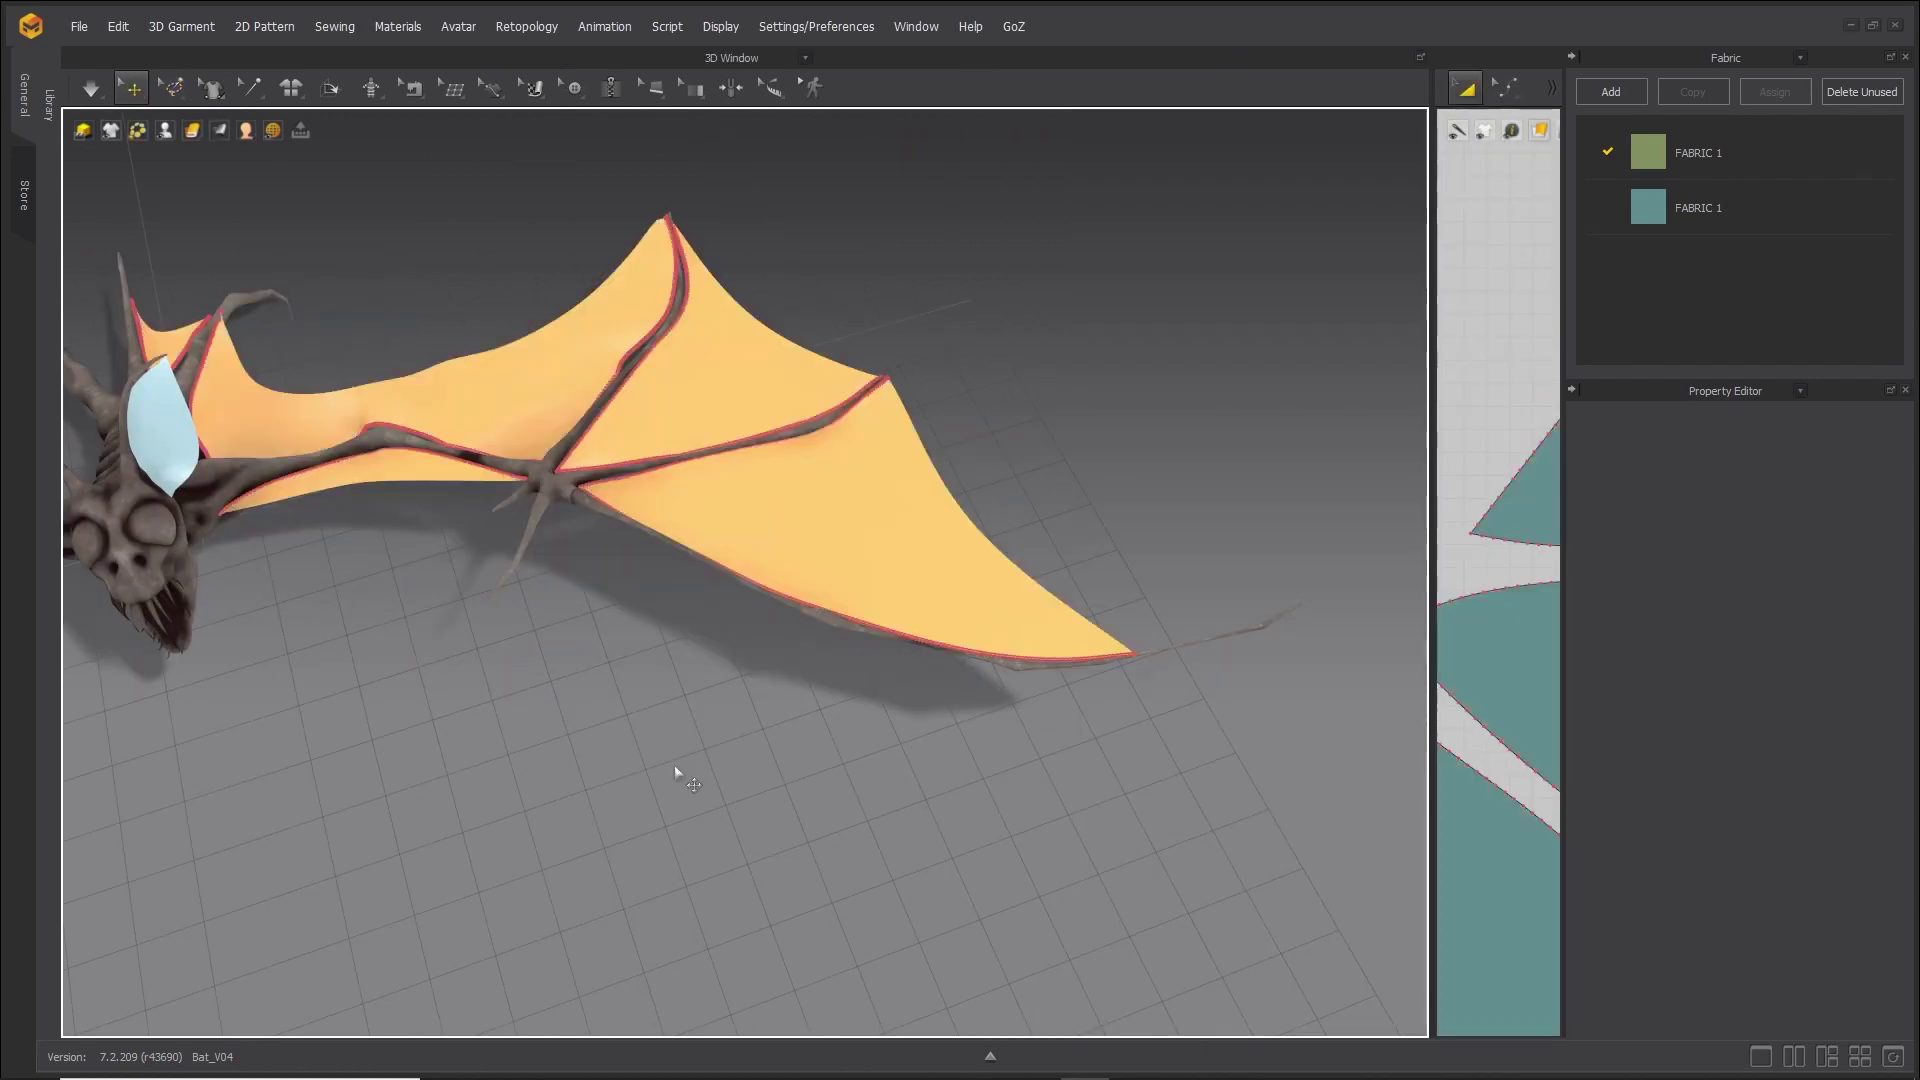
Select the bat body and open its Skin Offset value.
right_click_drag(674, 765, 579, 613)
scroll(601, 722, "up", 5)
scroll(601, 722, "down", 5)
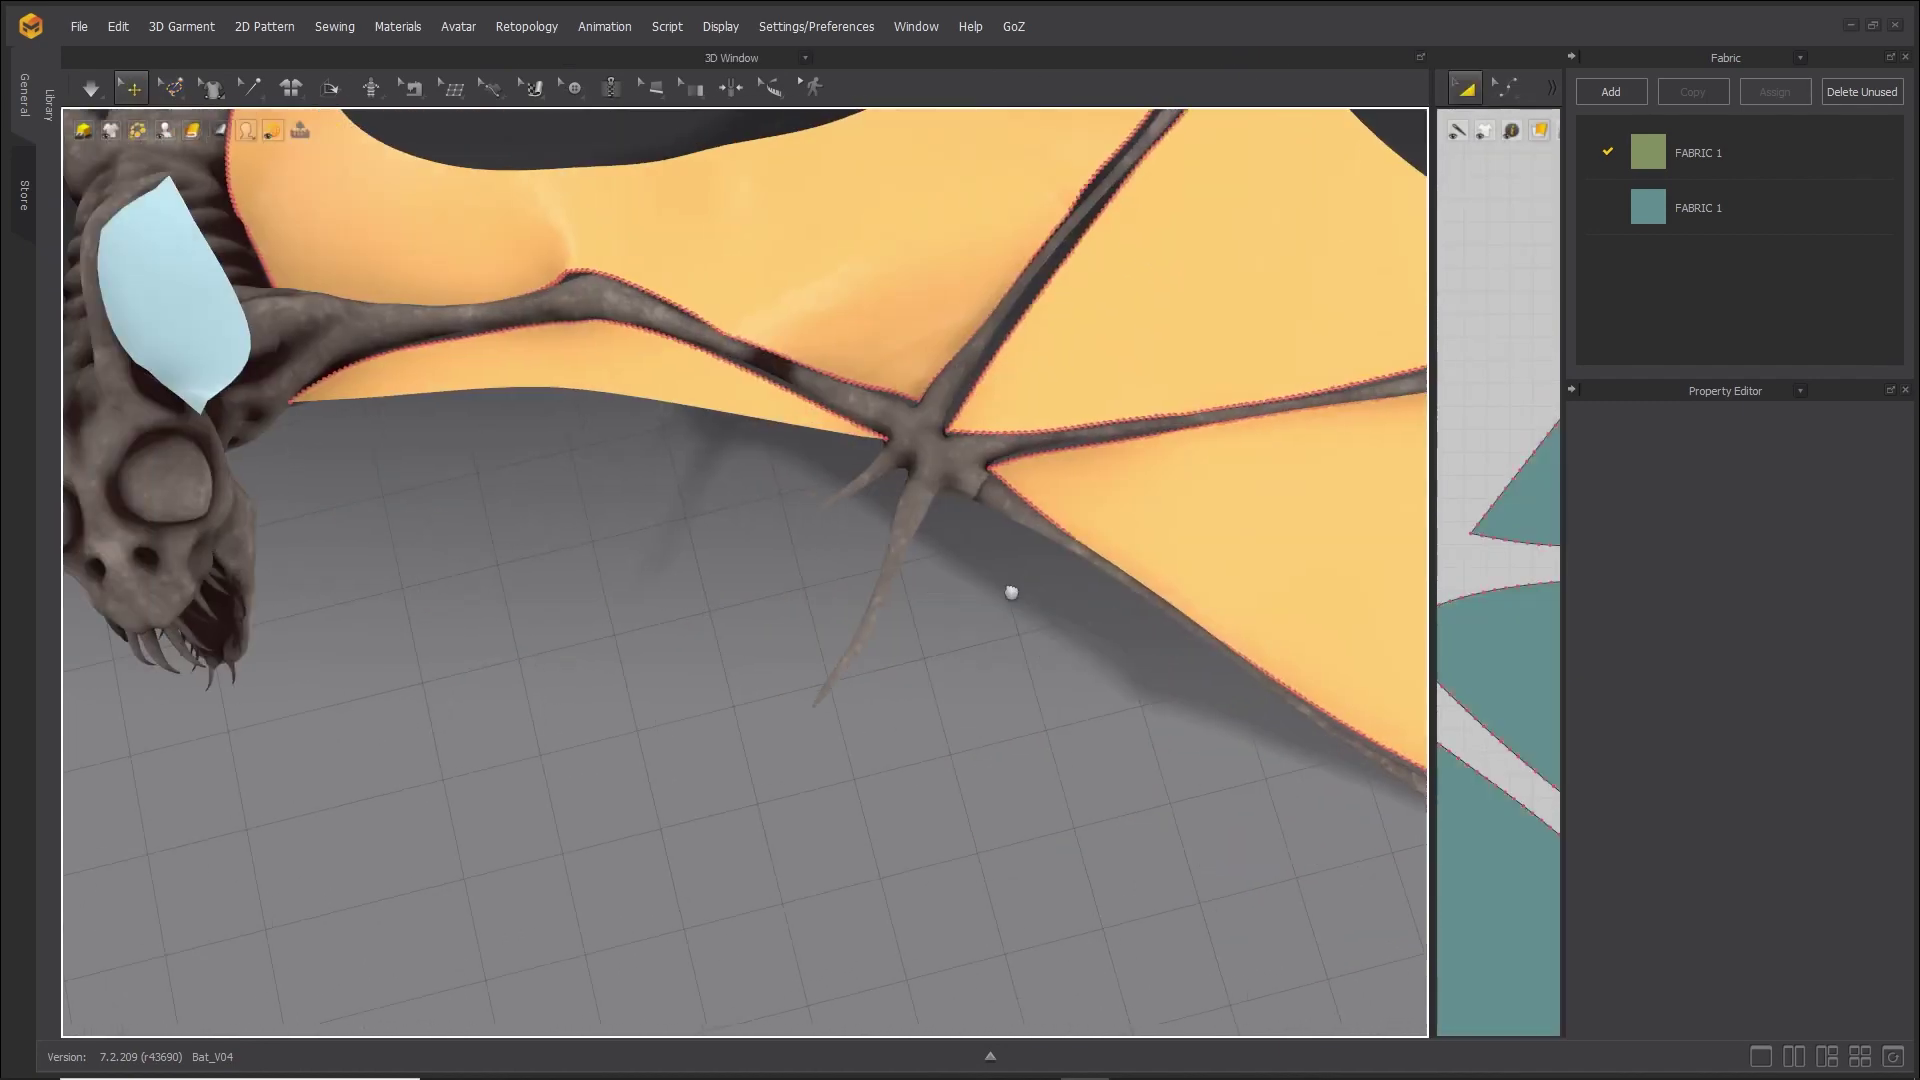
left_click(330, 332)
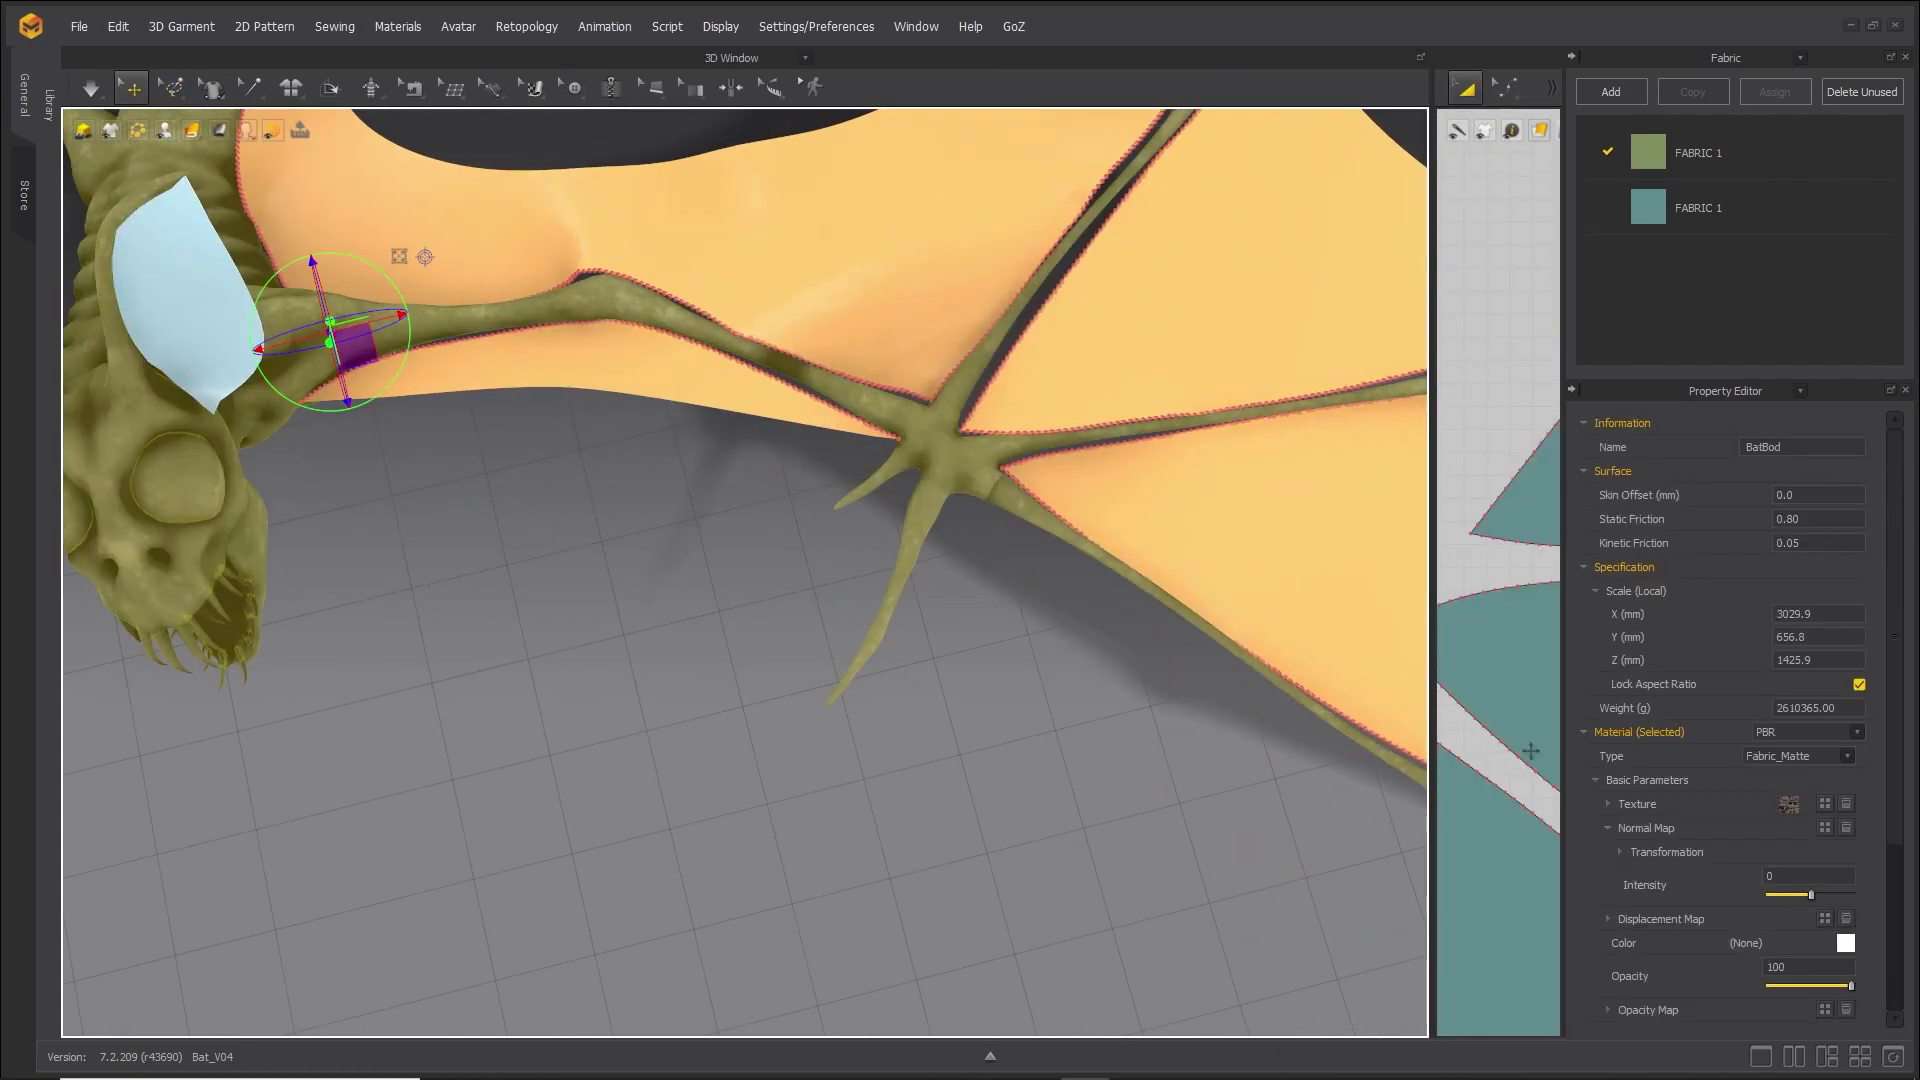
left_click(1803, 496)
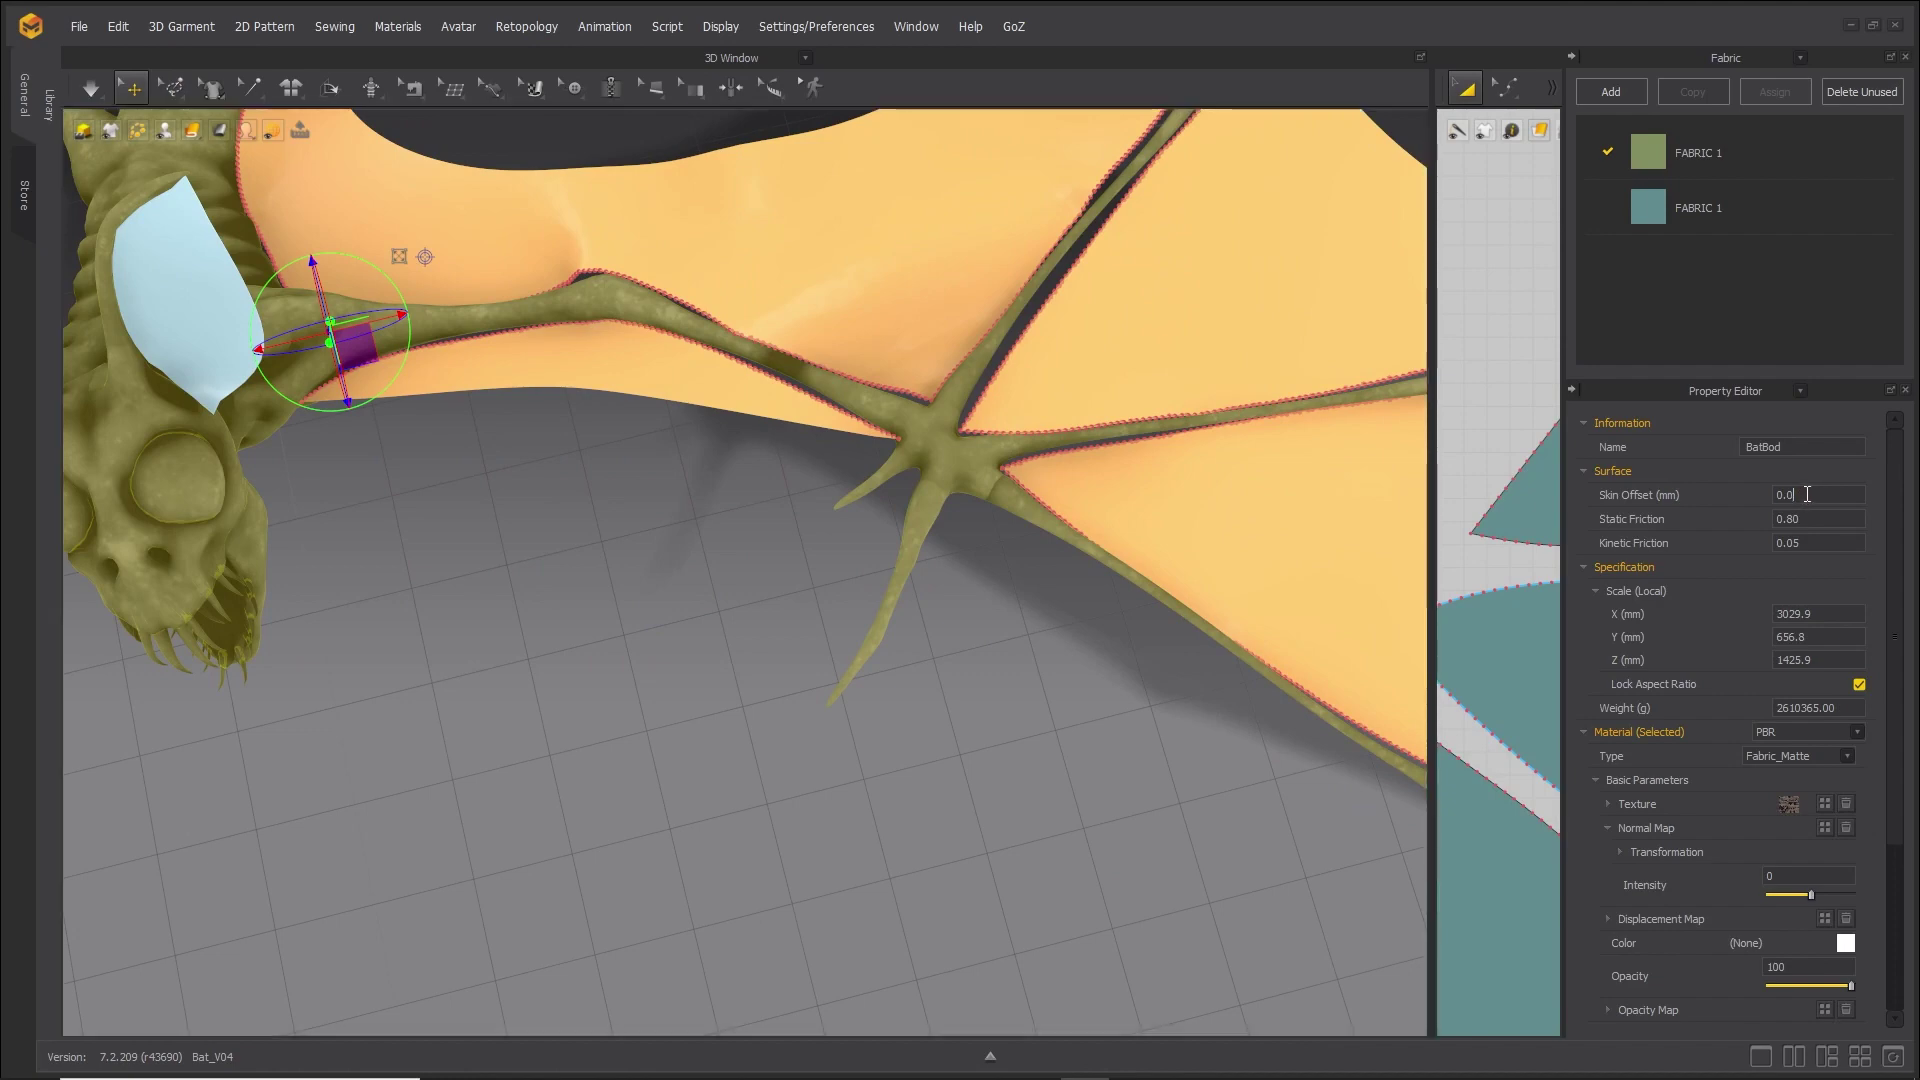
Attach all membrane pins to the avatar.
middle_click_drag(1086, 686, 940, 768)
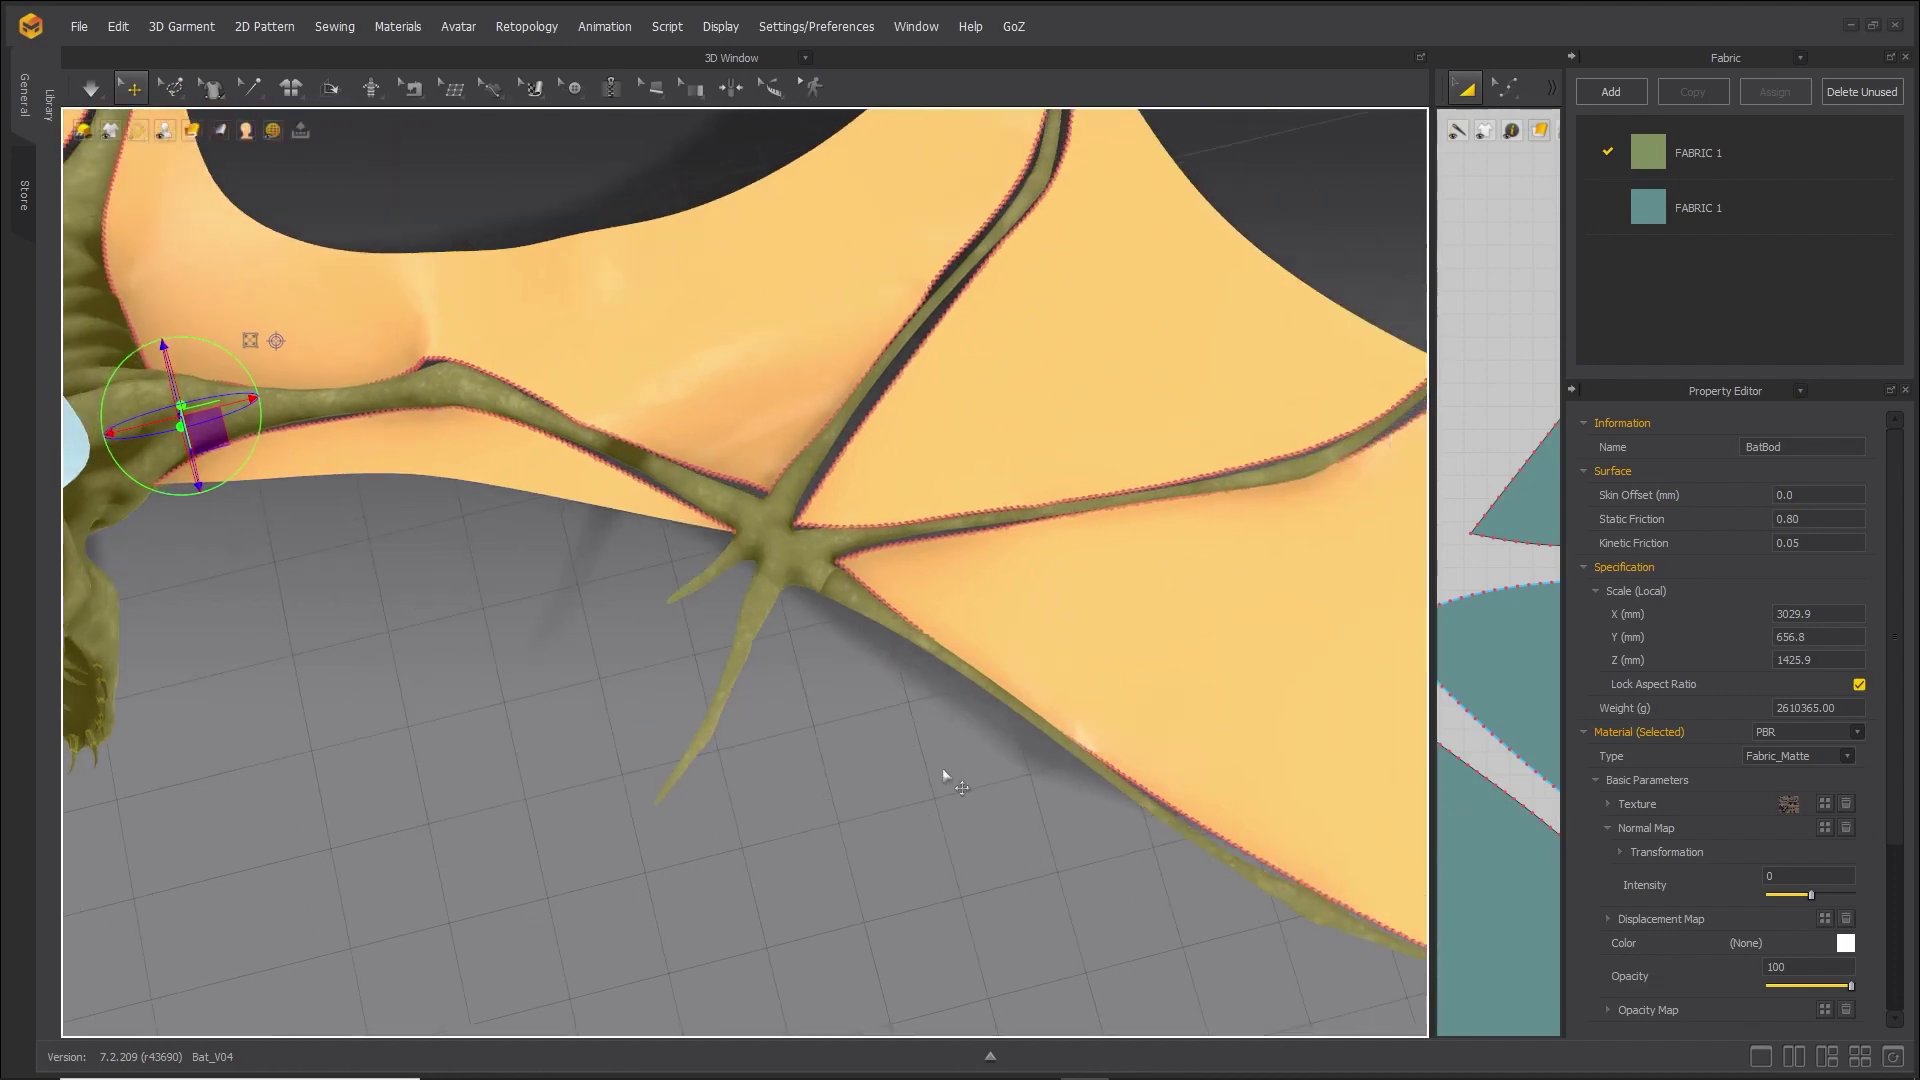
scroll(912, 737, "down", 3)
scroll(657, 503, "up", 3)
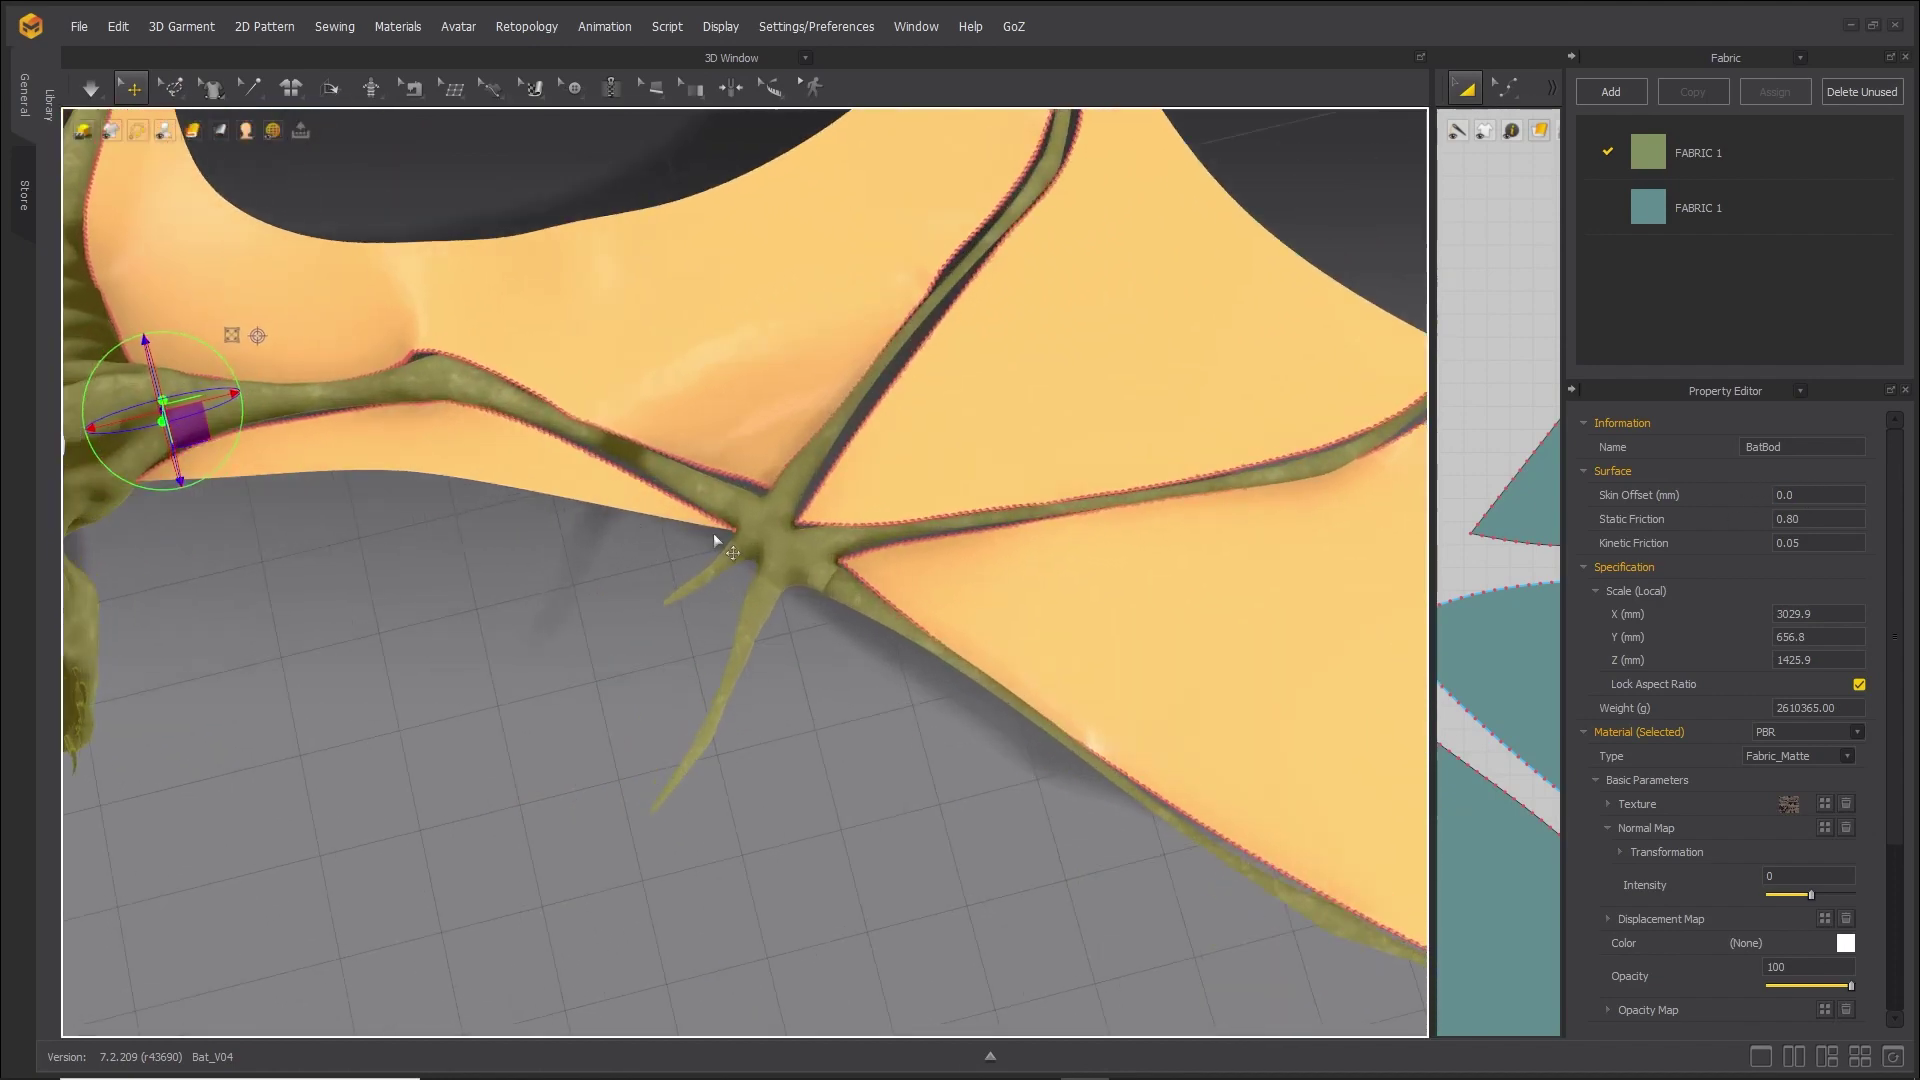
right_click(742, 477)
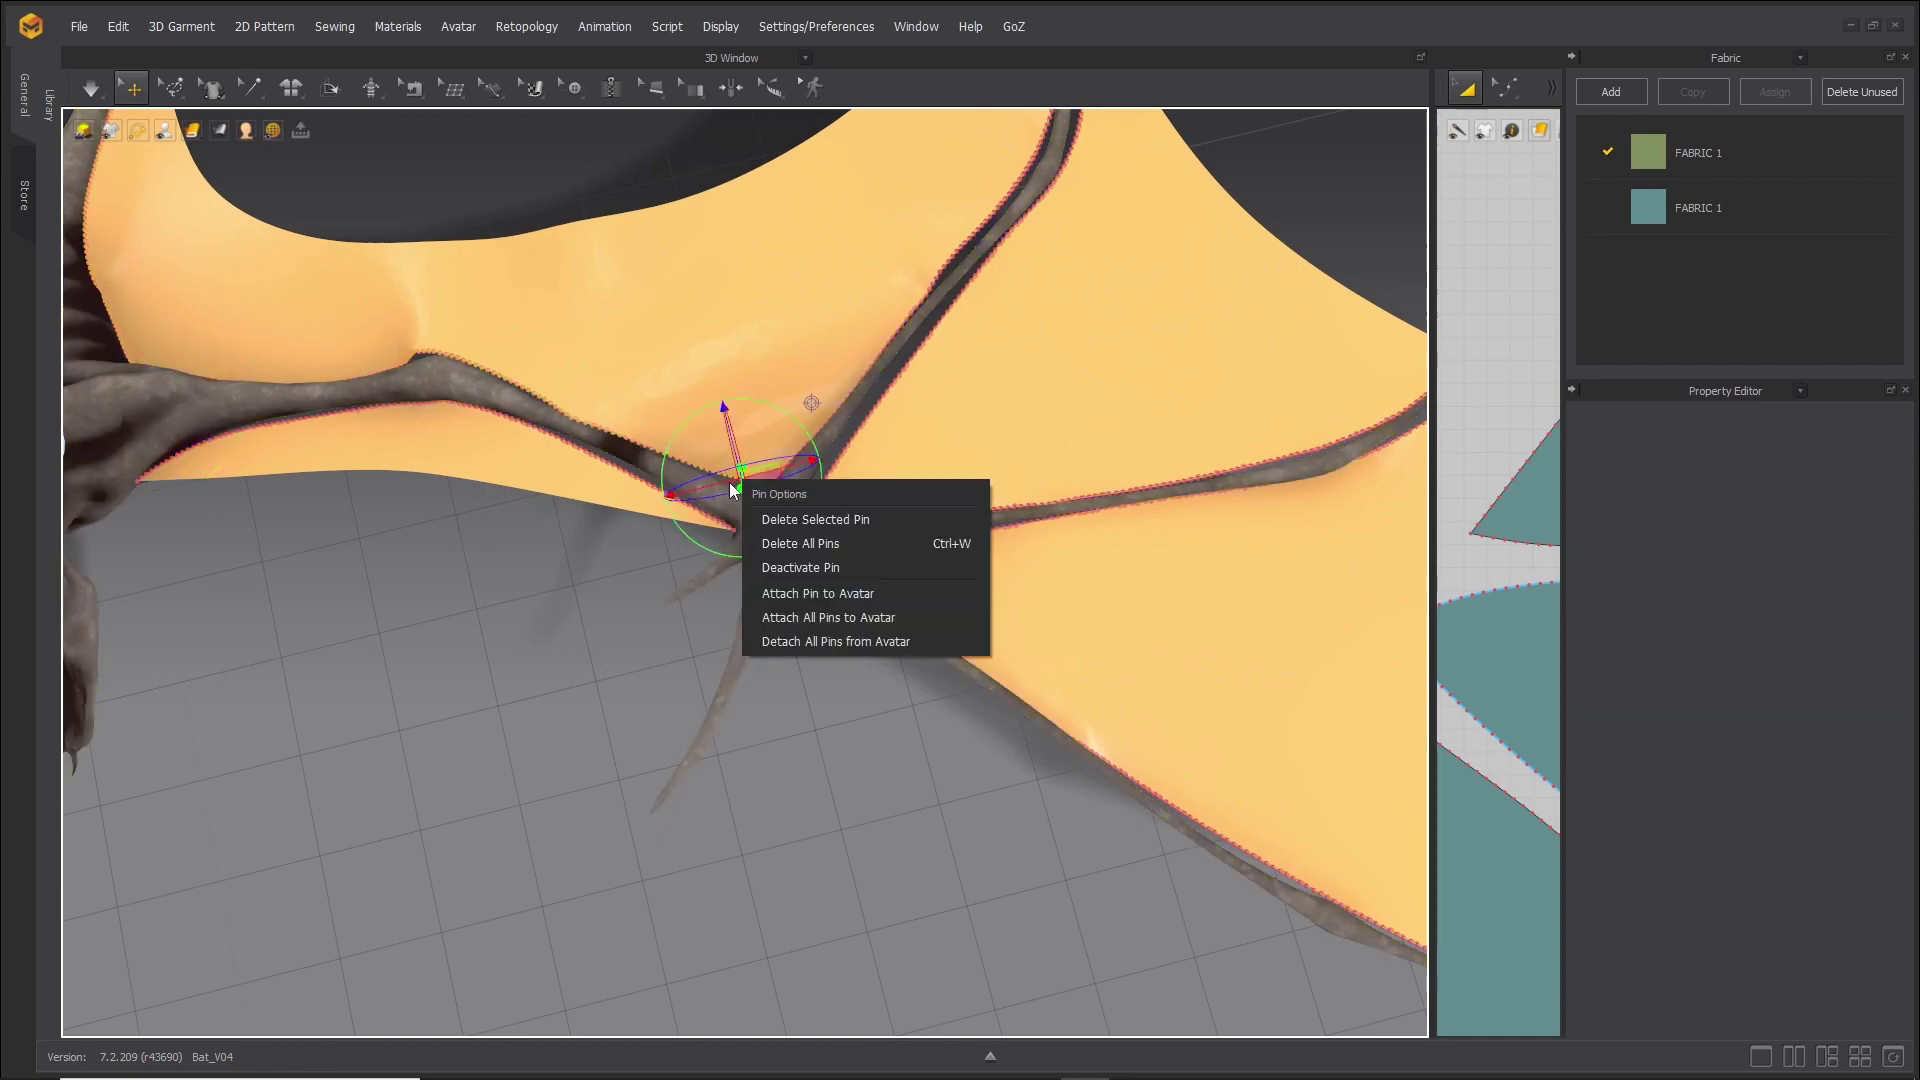
left_click(822, 620)
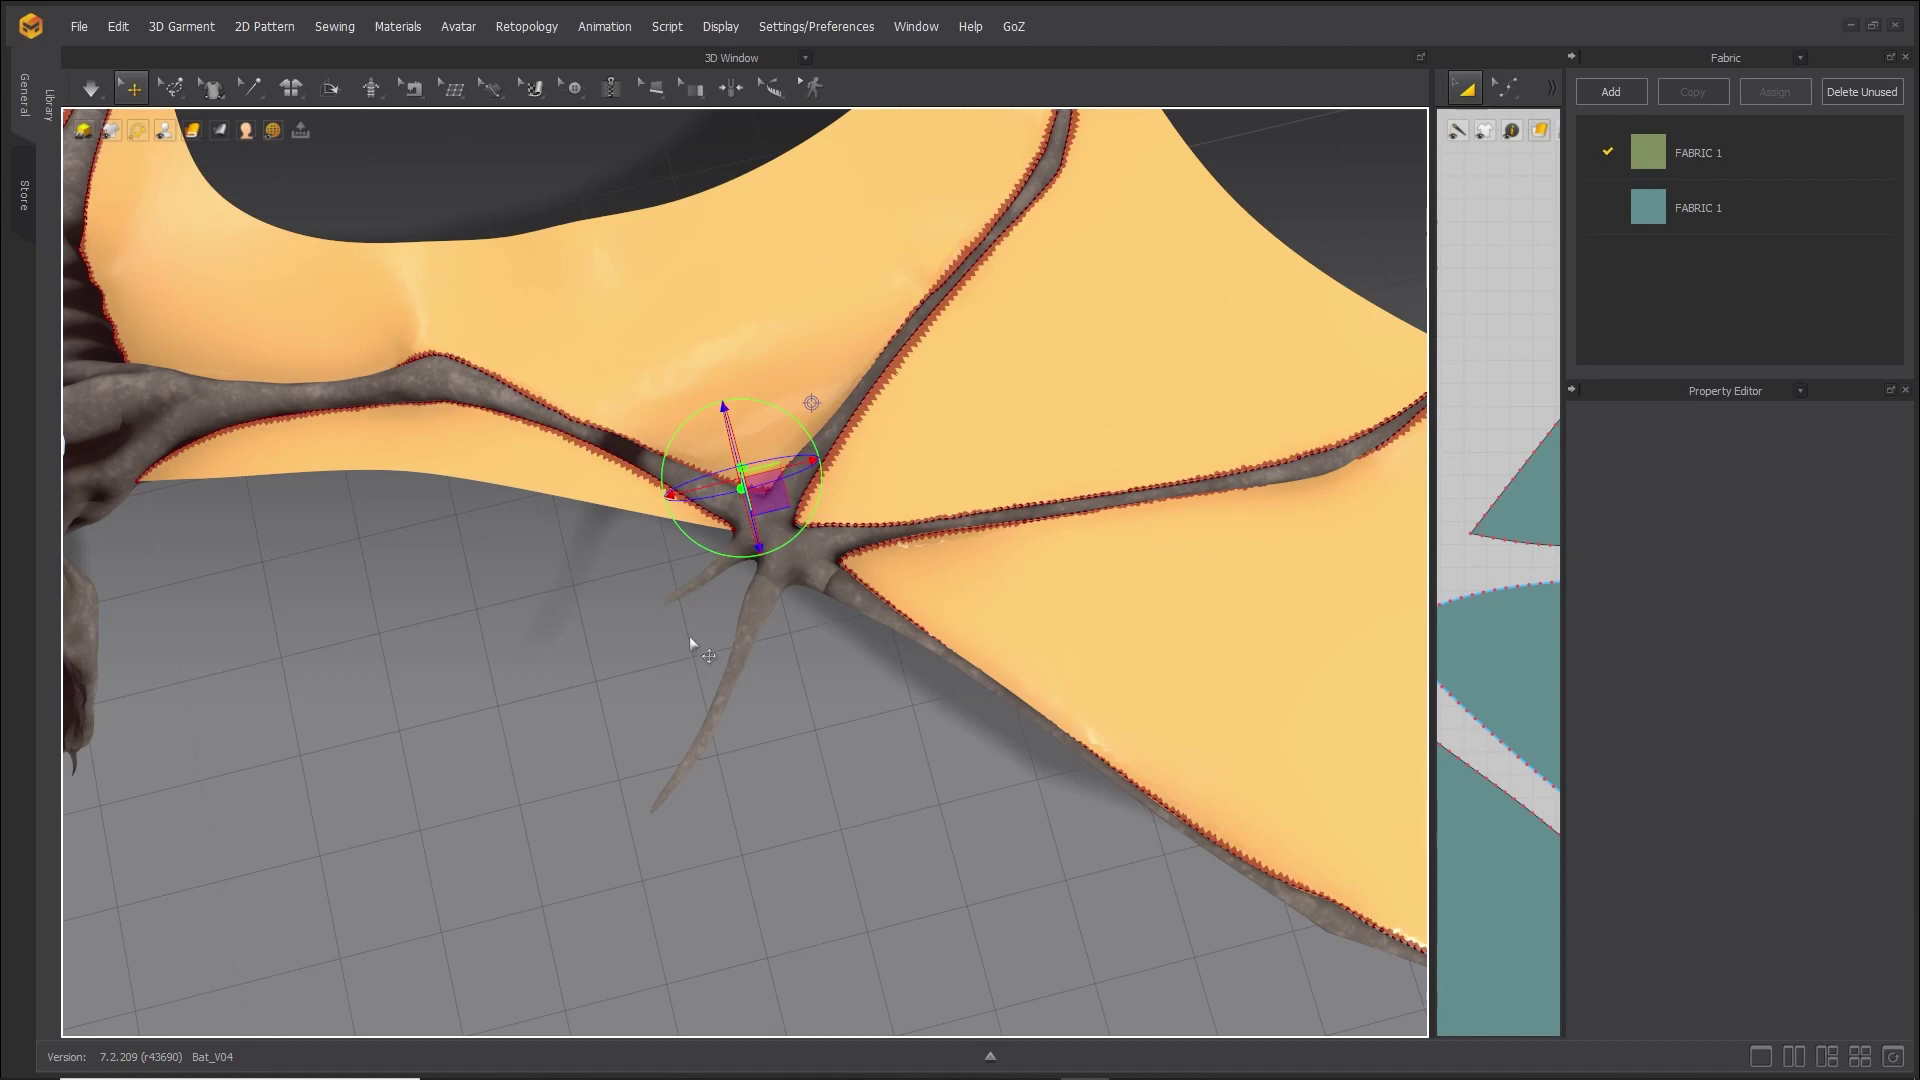
Simulate the wing membranes with the attached pins and stop the simulation.
middle_click_drag(565, 723, 821, 862)
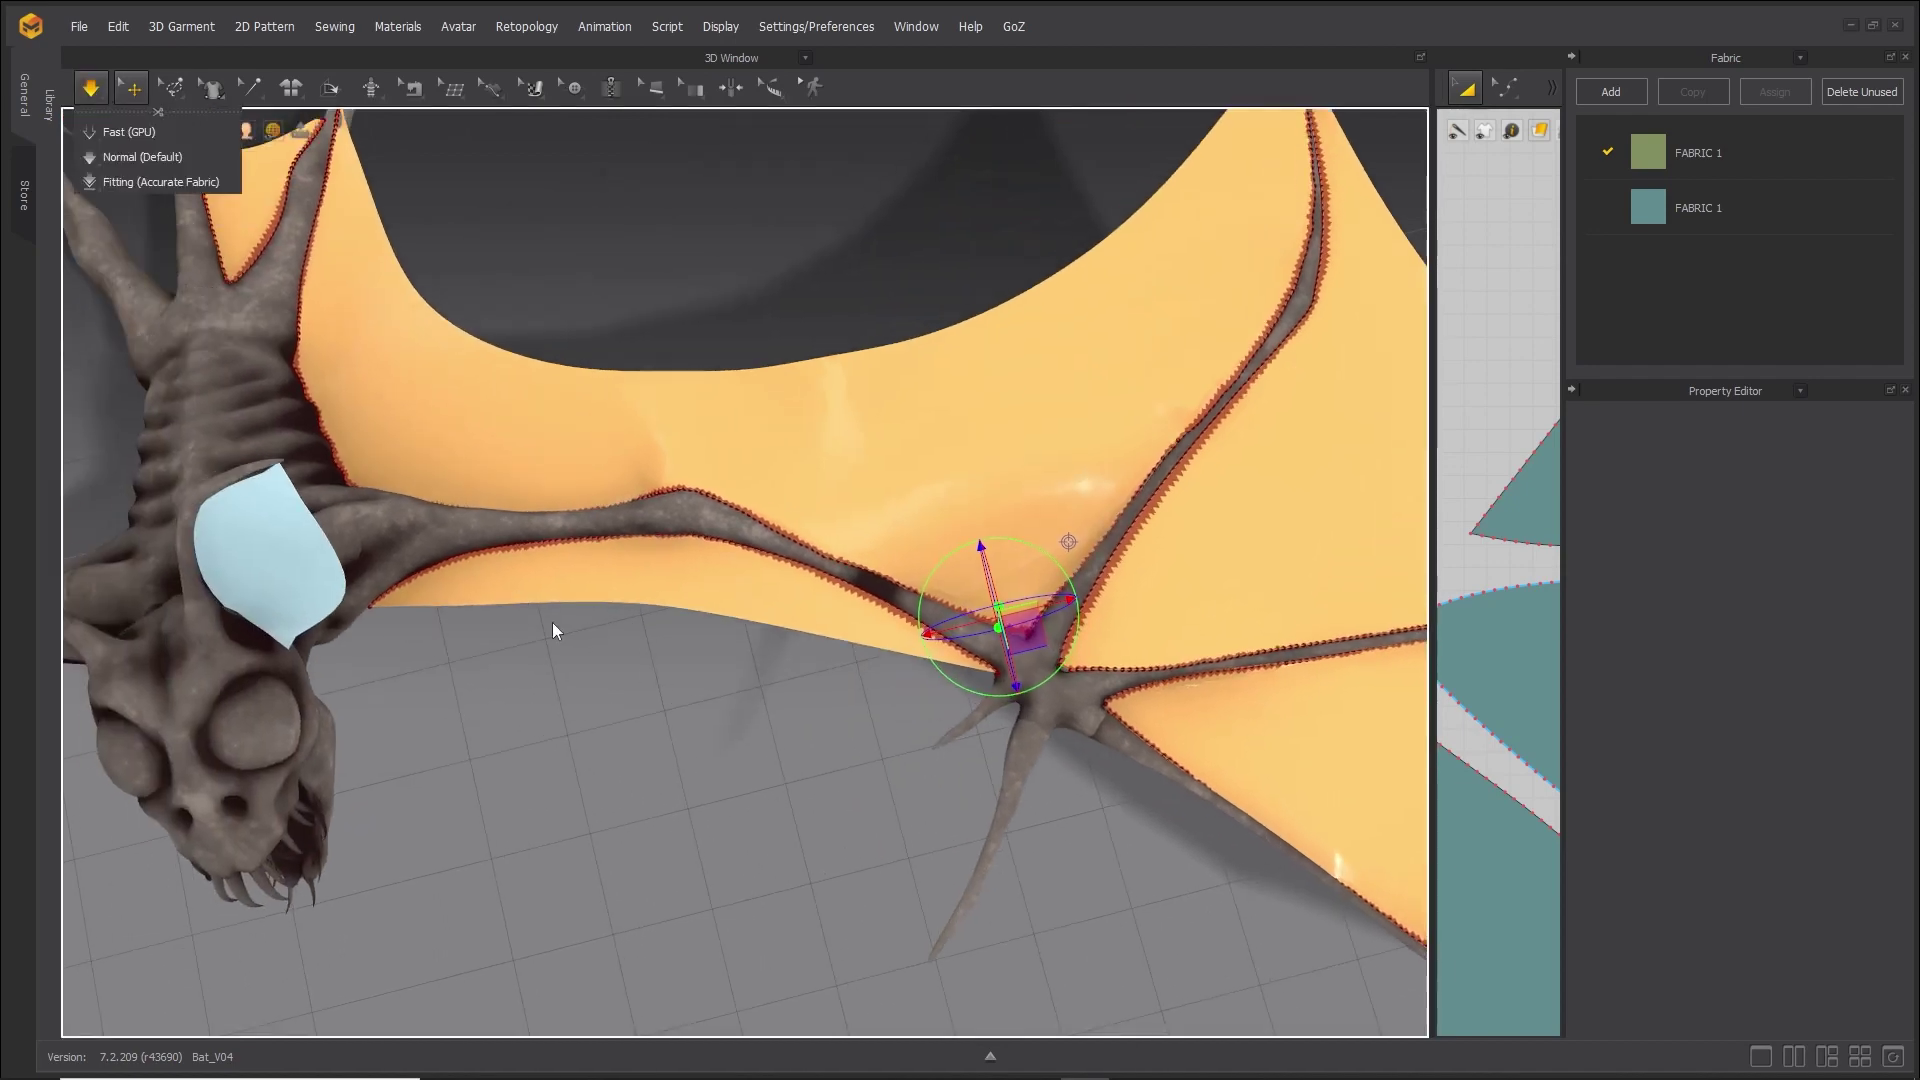
key("space")
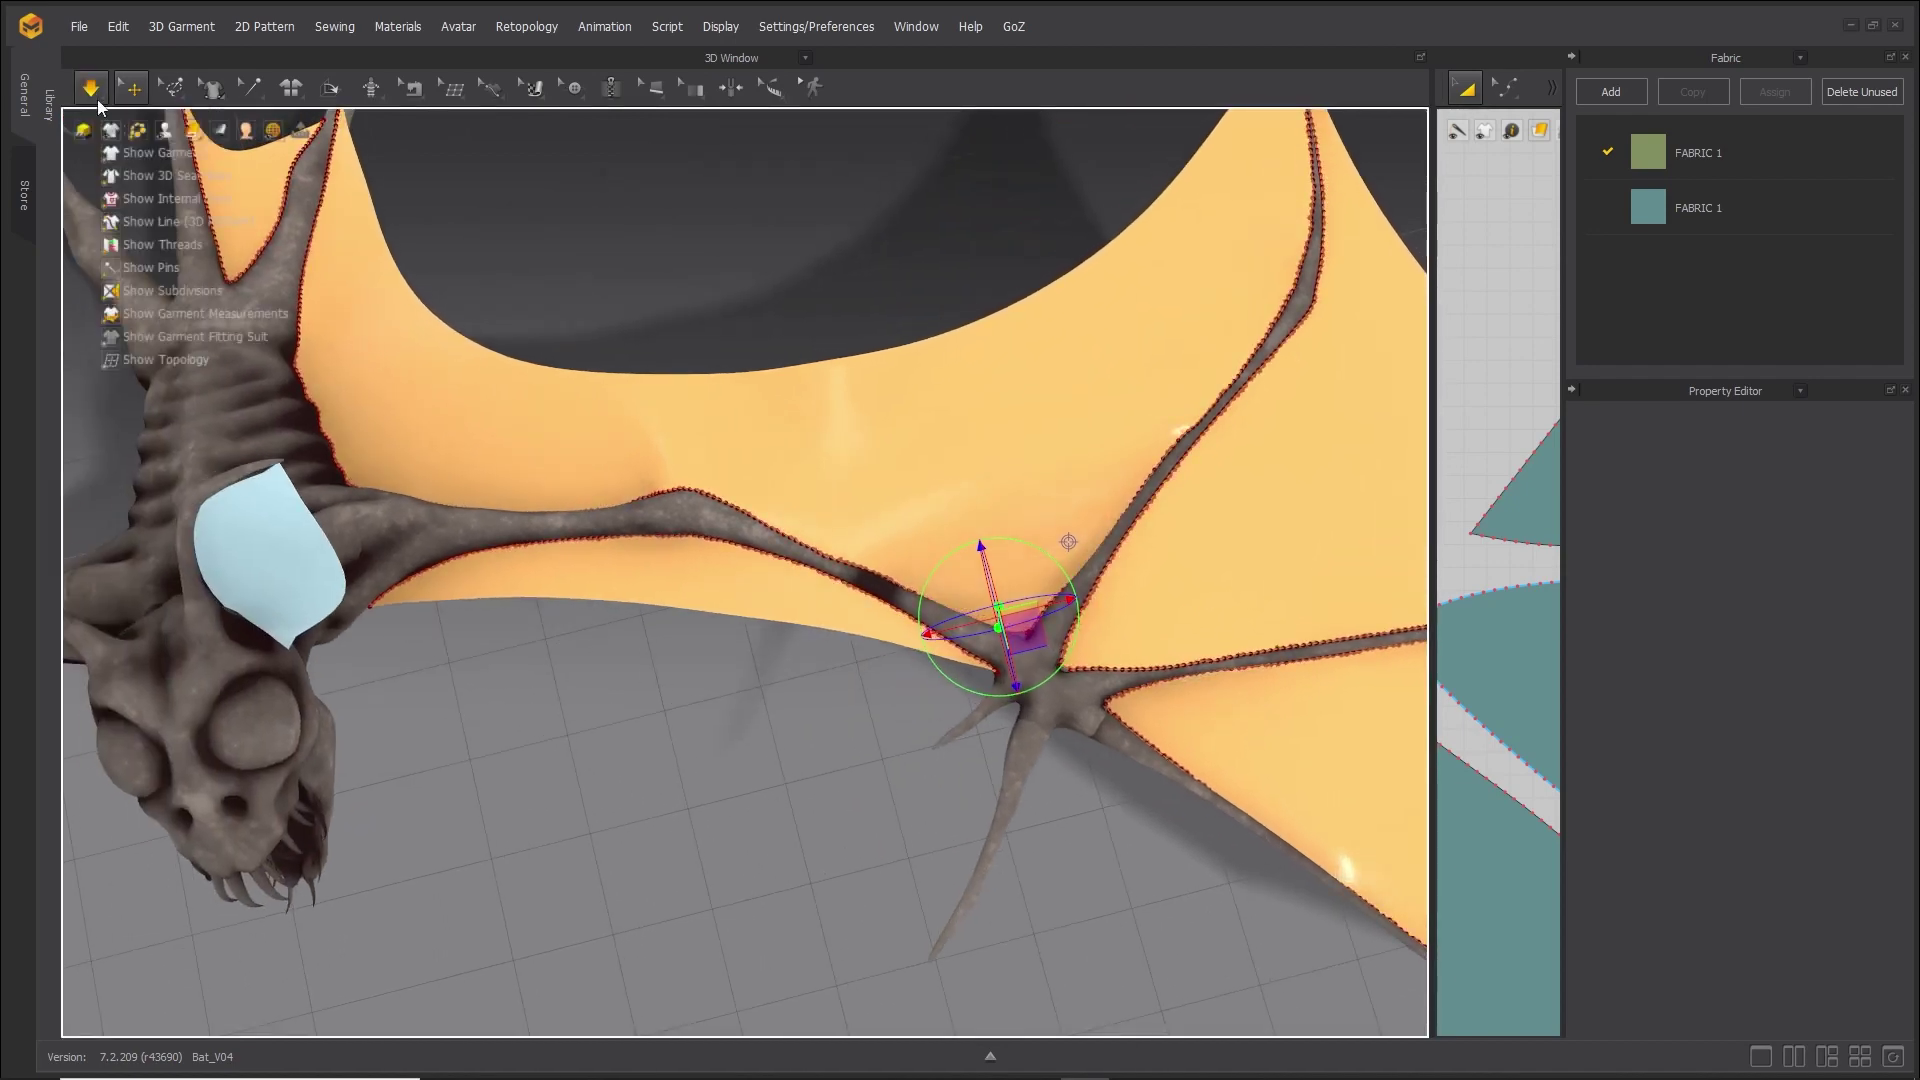
left_click(91, 88)
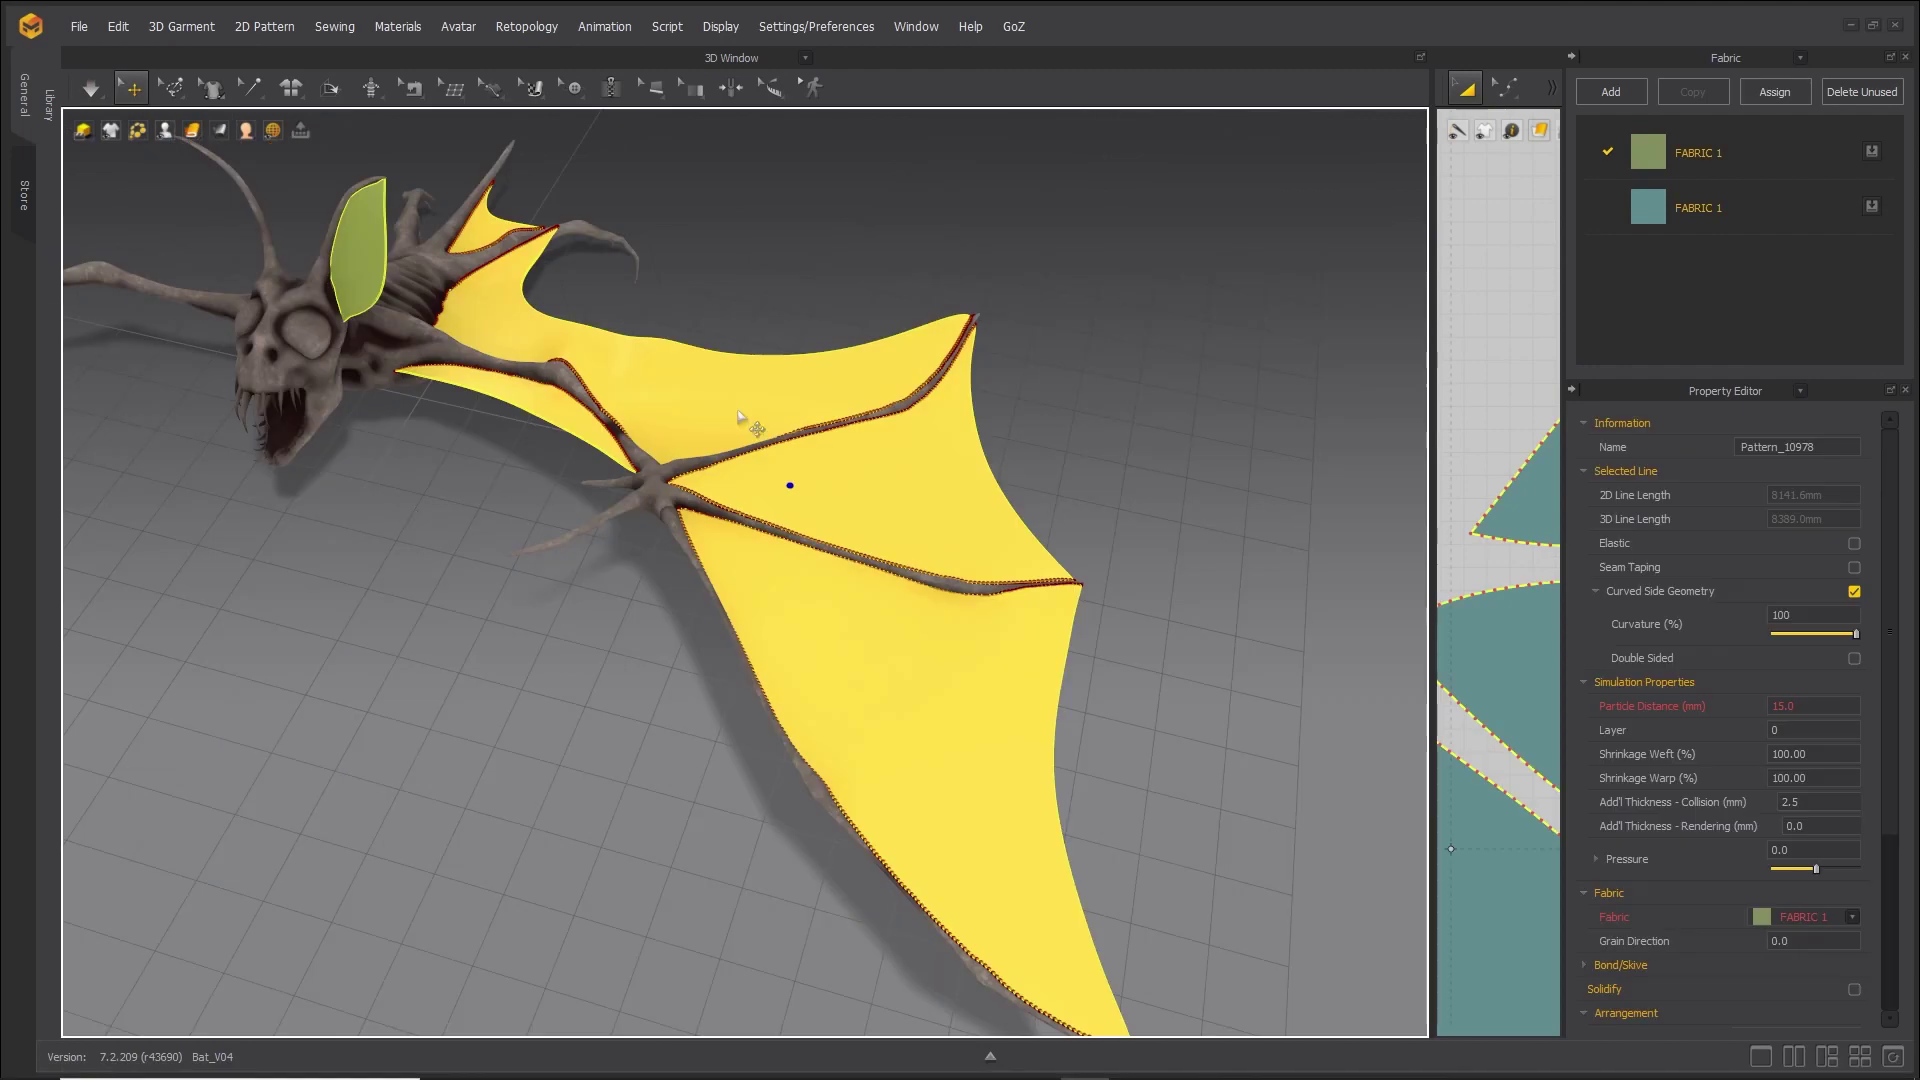
Unstrengthen and freeze all the selected ear and wing membrane patterns.
right_click(750, 400)
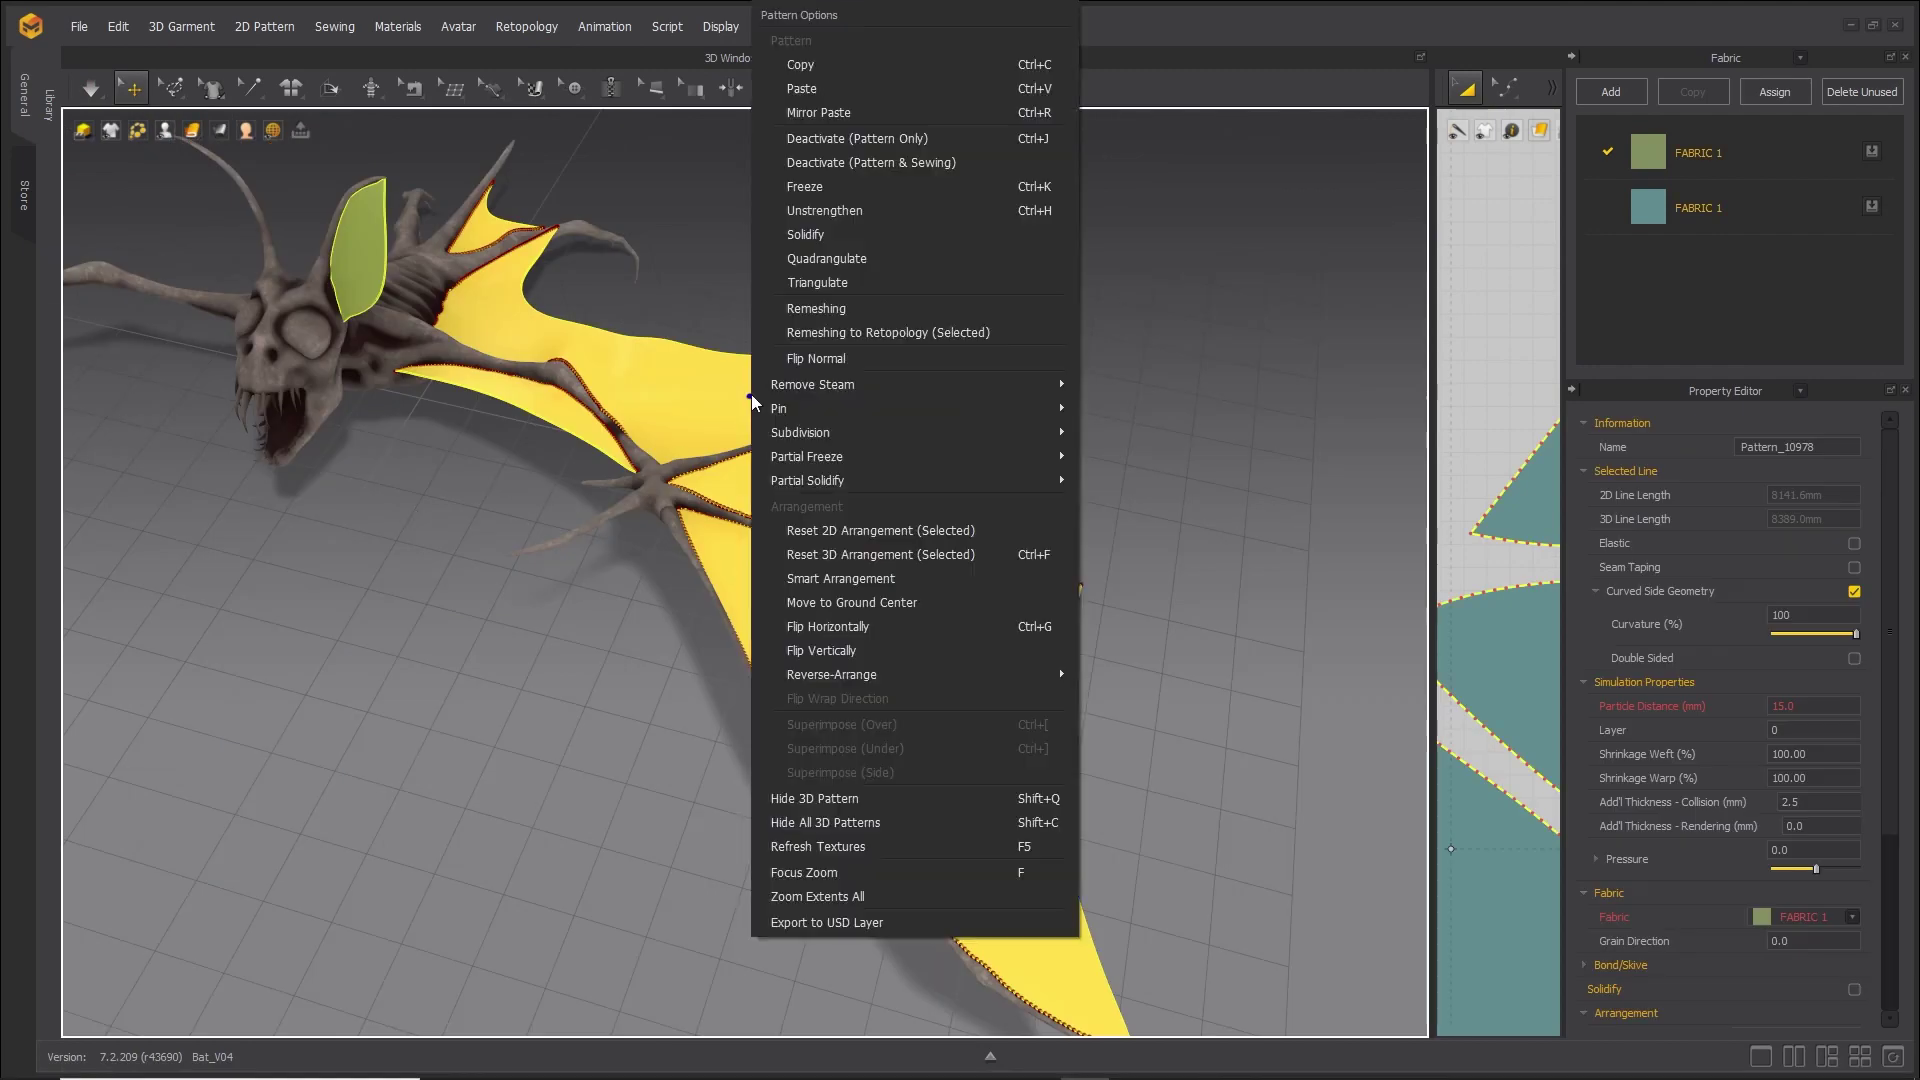
left_click(822, 204)
left_click(662, 568)
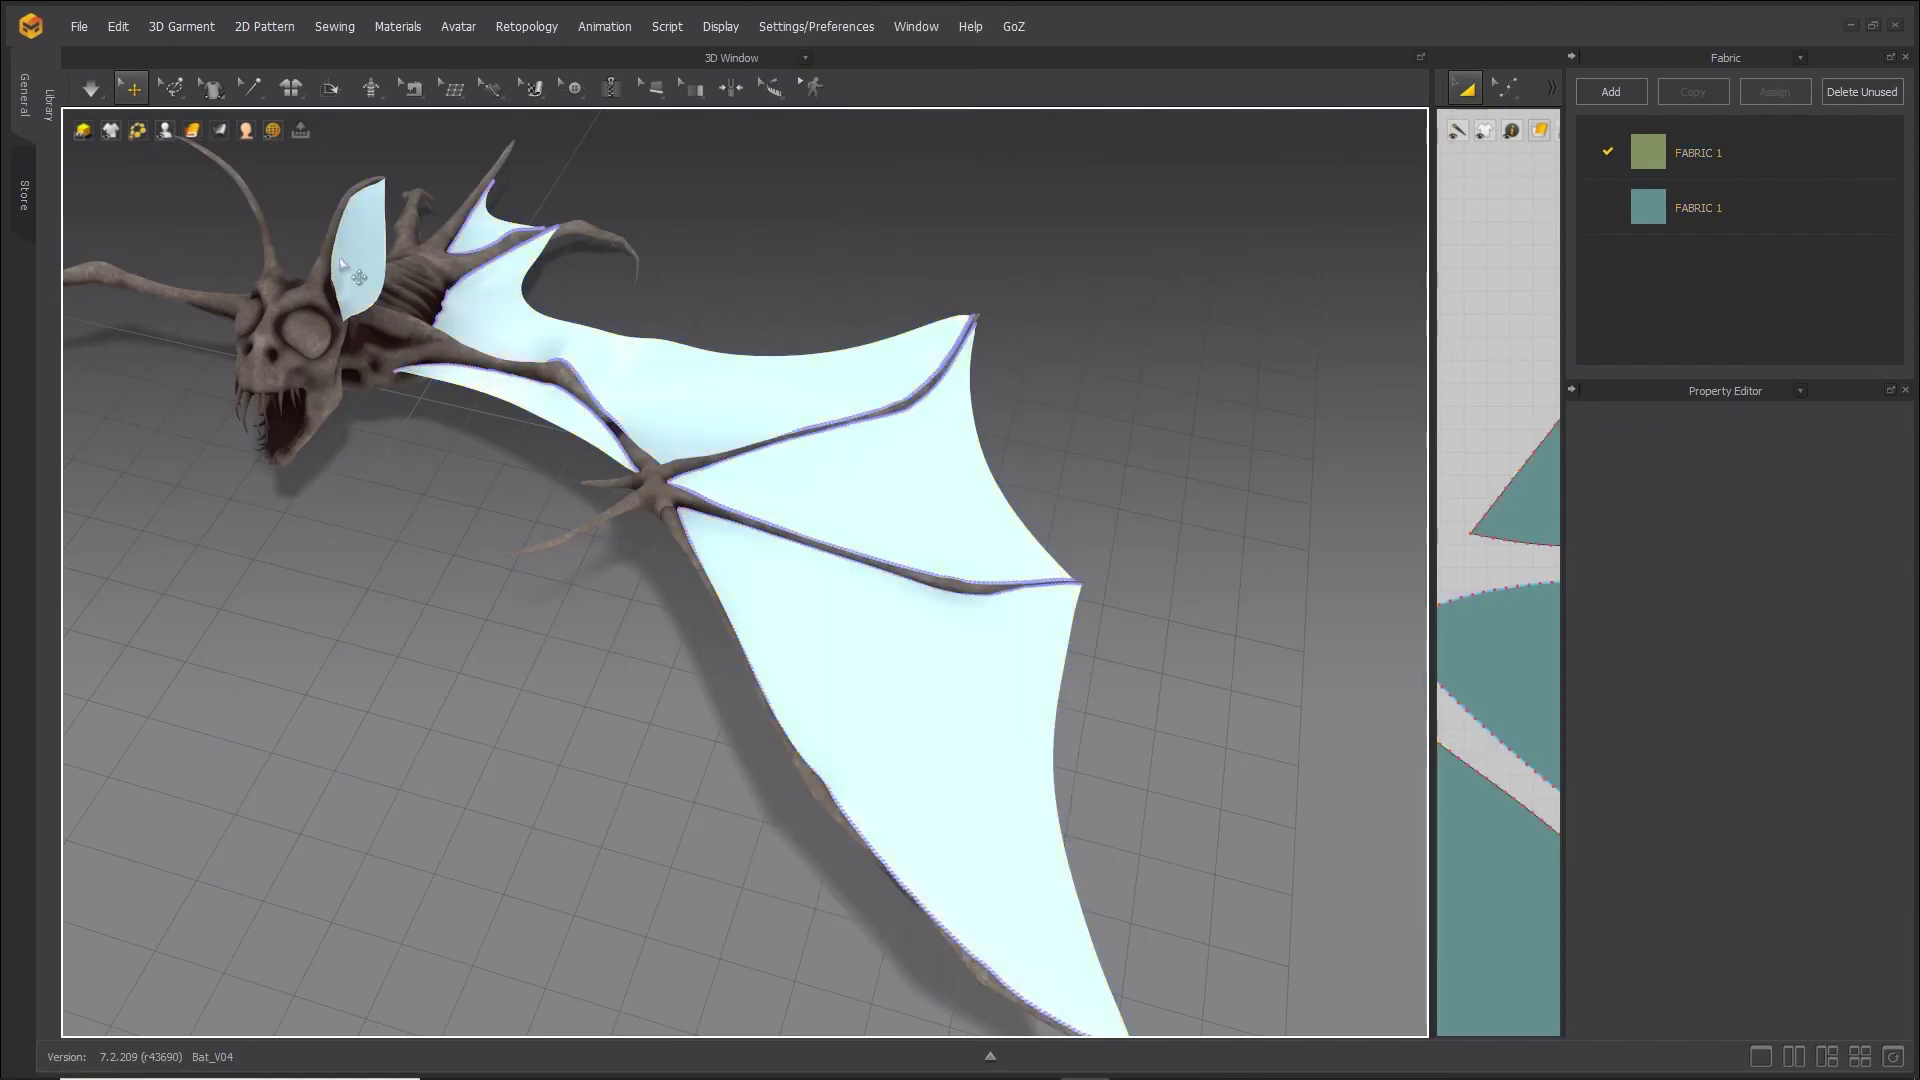
Select the ear membrane pattern and activate it again.
left_click(372, 266)
right_click(368, 264)
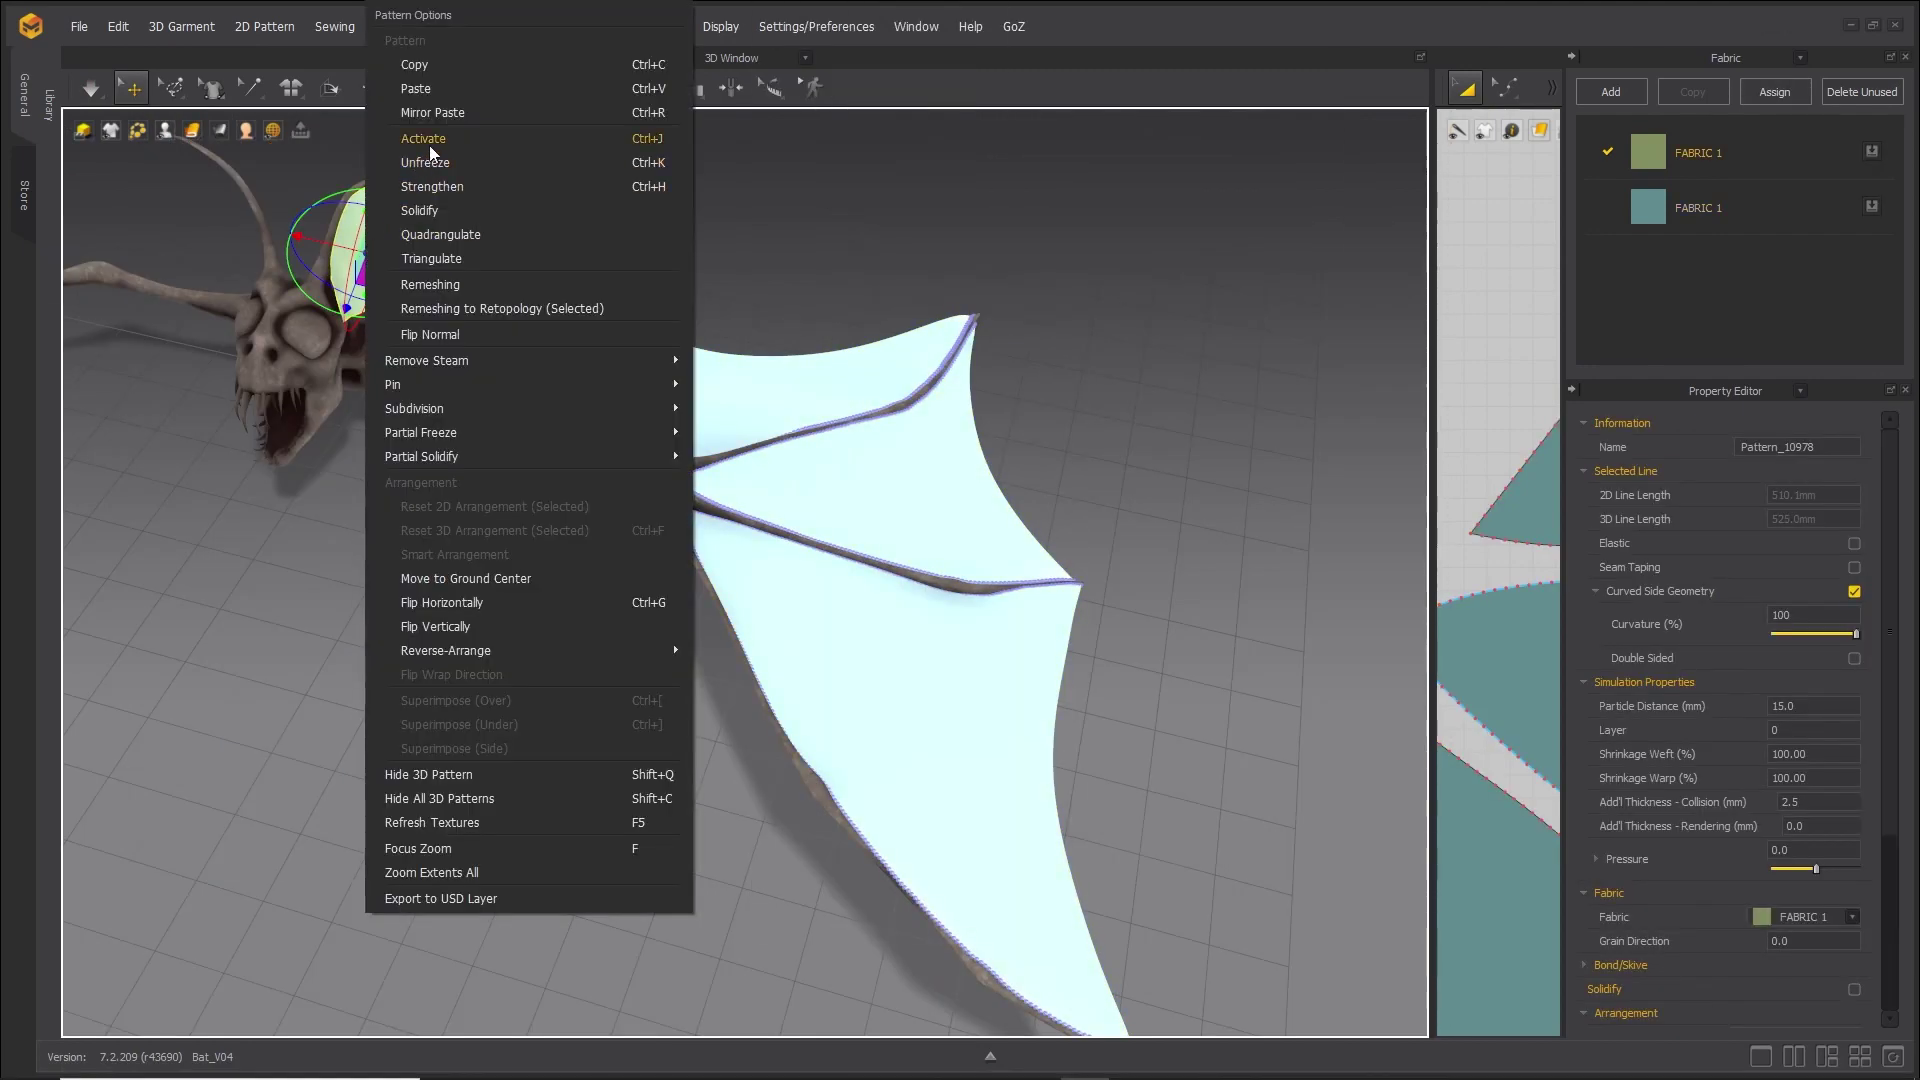
left_click(430, 146)
scroll(360, 386, "up", 1)
right_click_drag(360, 386, 500, 520)
middle_click_drag(500, 520, 1024, 913)
scroll(925, 625, "up", 2)
scroll(925, 625, "up", 3)
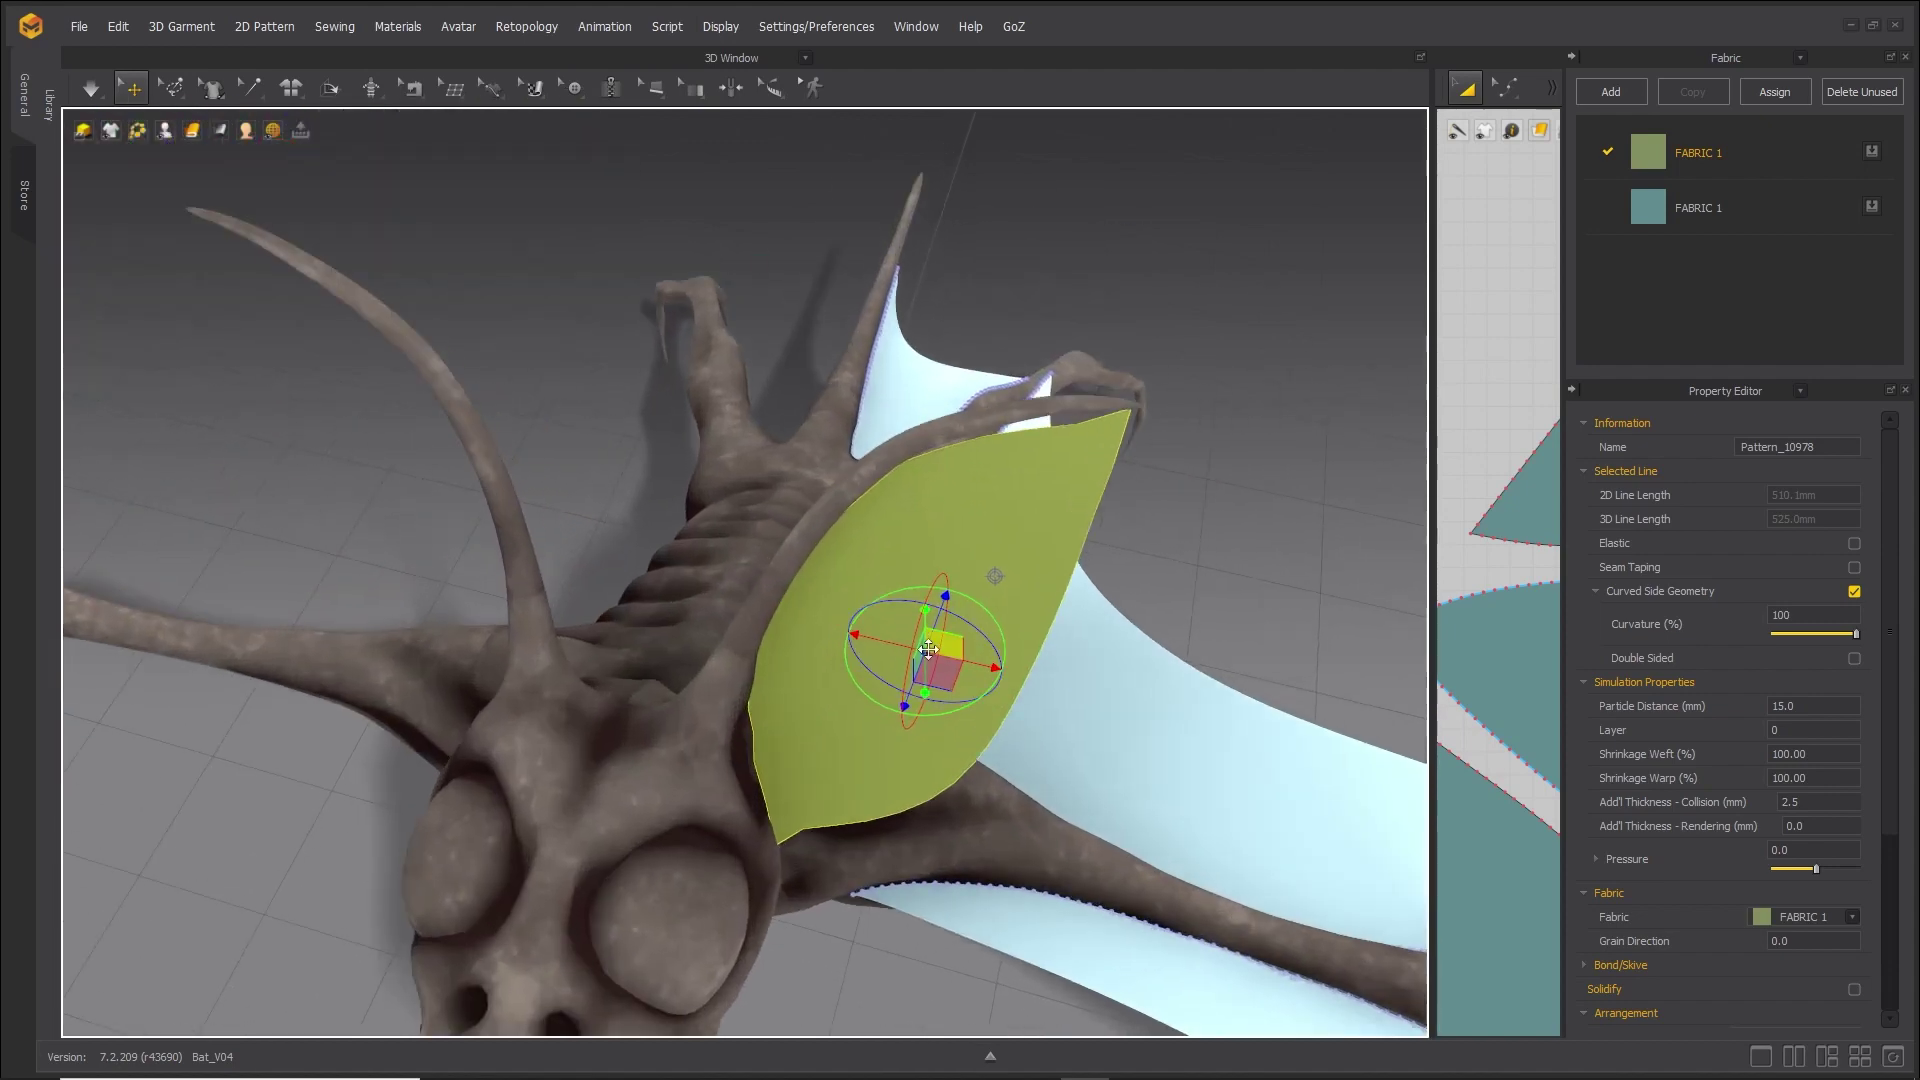
Pin the ear membrane's tip and a spot midway along its bone-side edge using Pin (Lasso).
left_click(1015, 567)
right_click_drag(1022, 780, 814, 480)
scroll(1035, 686, "up", 2)
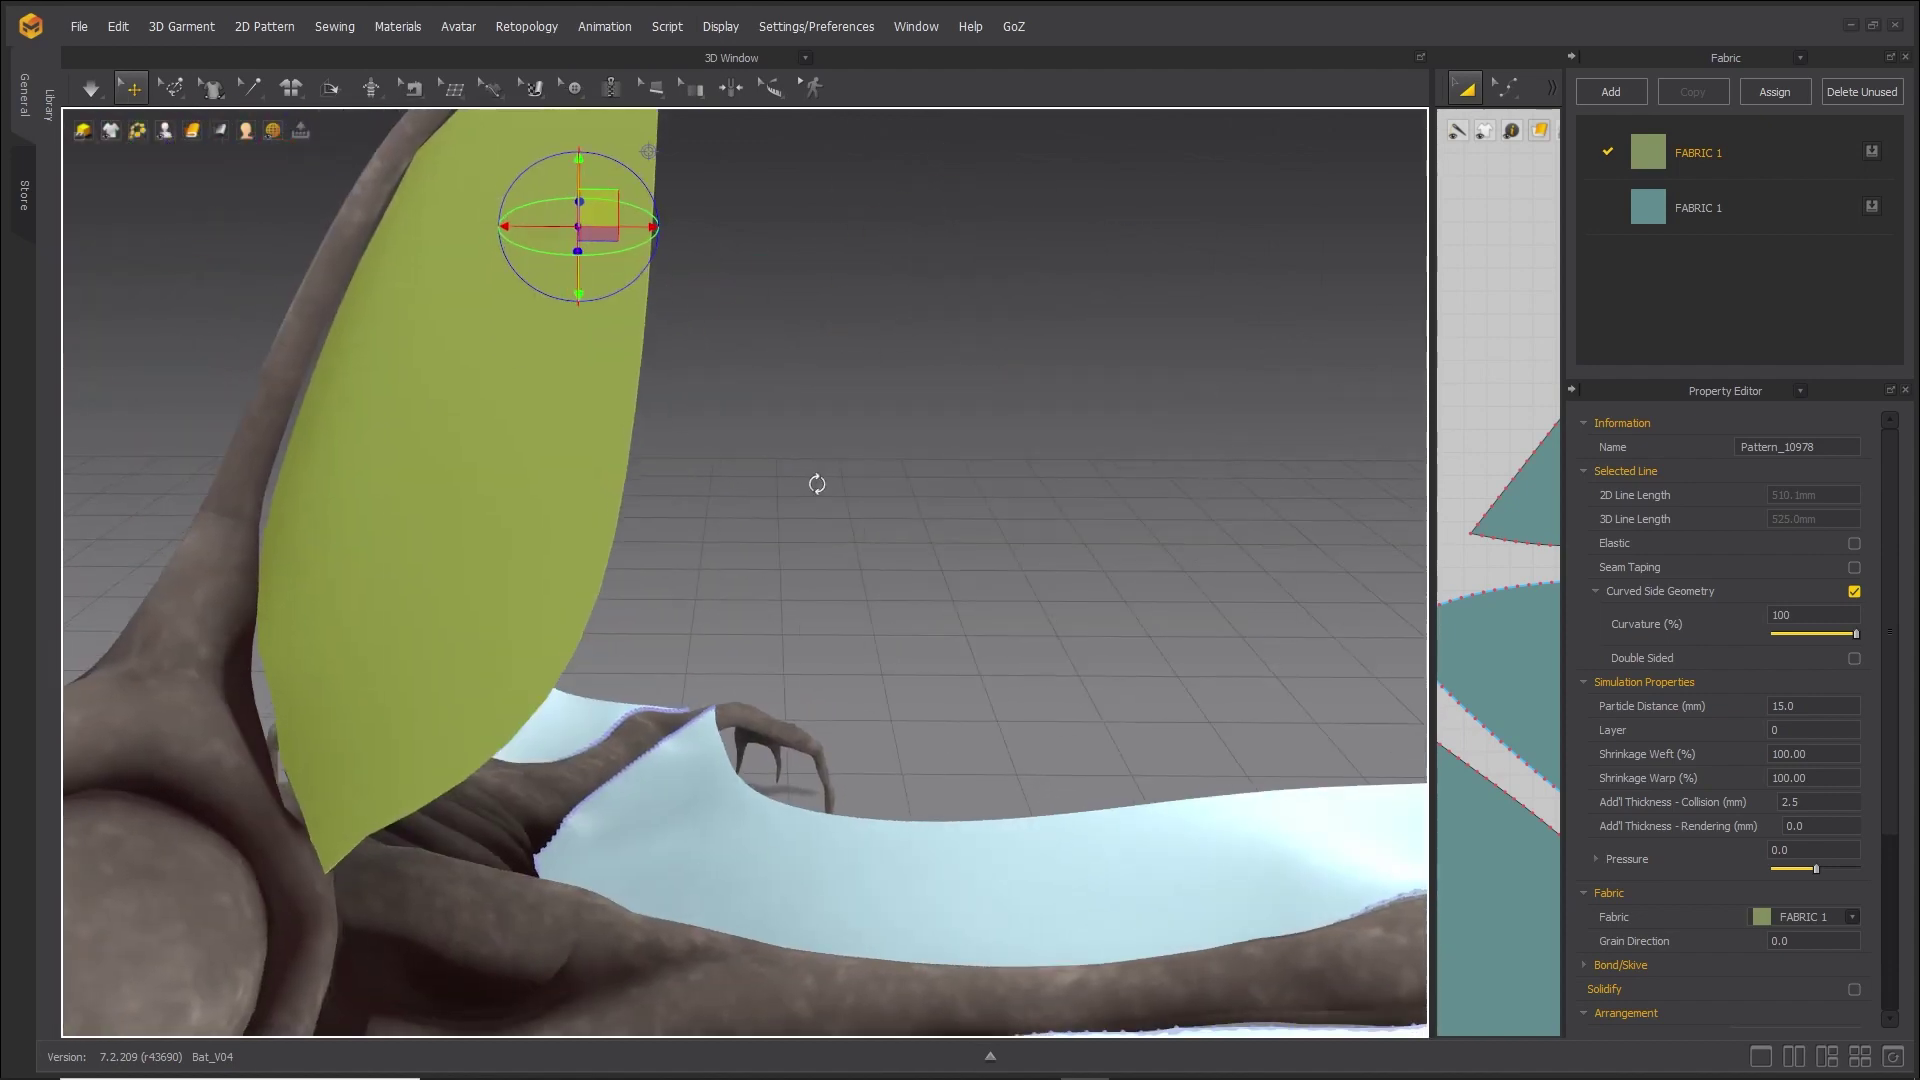
scroll(814, 495, "down", 4)
left_click(168, 90)
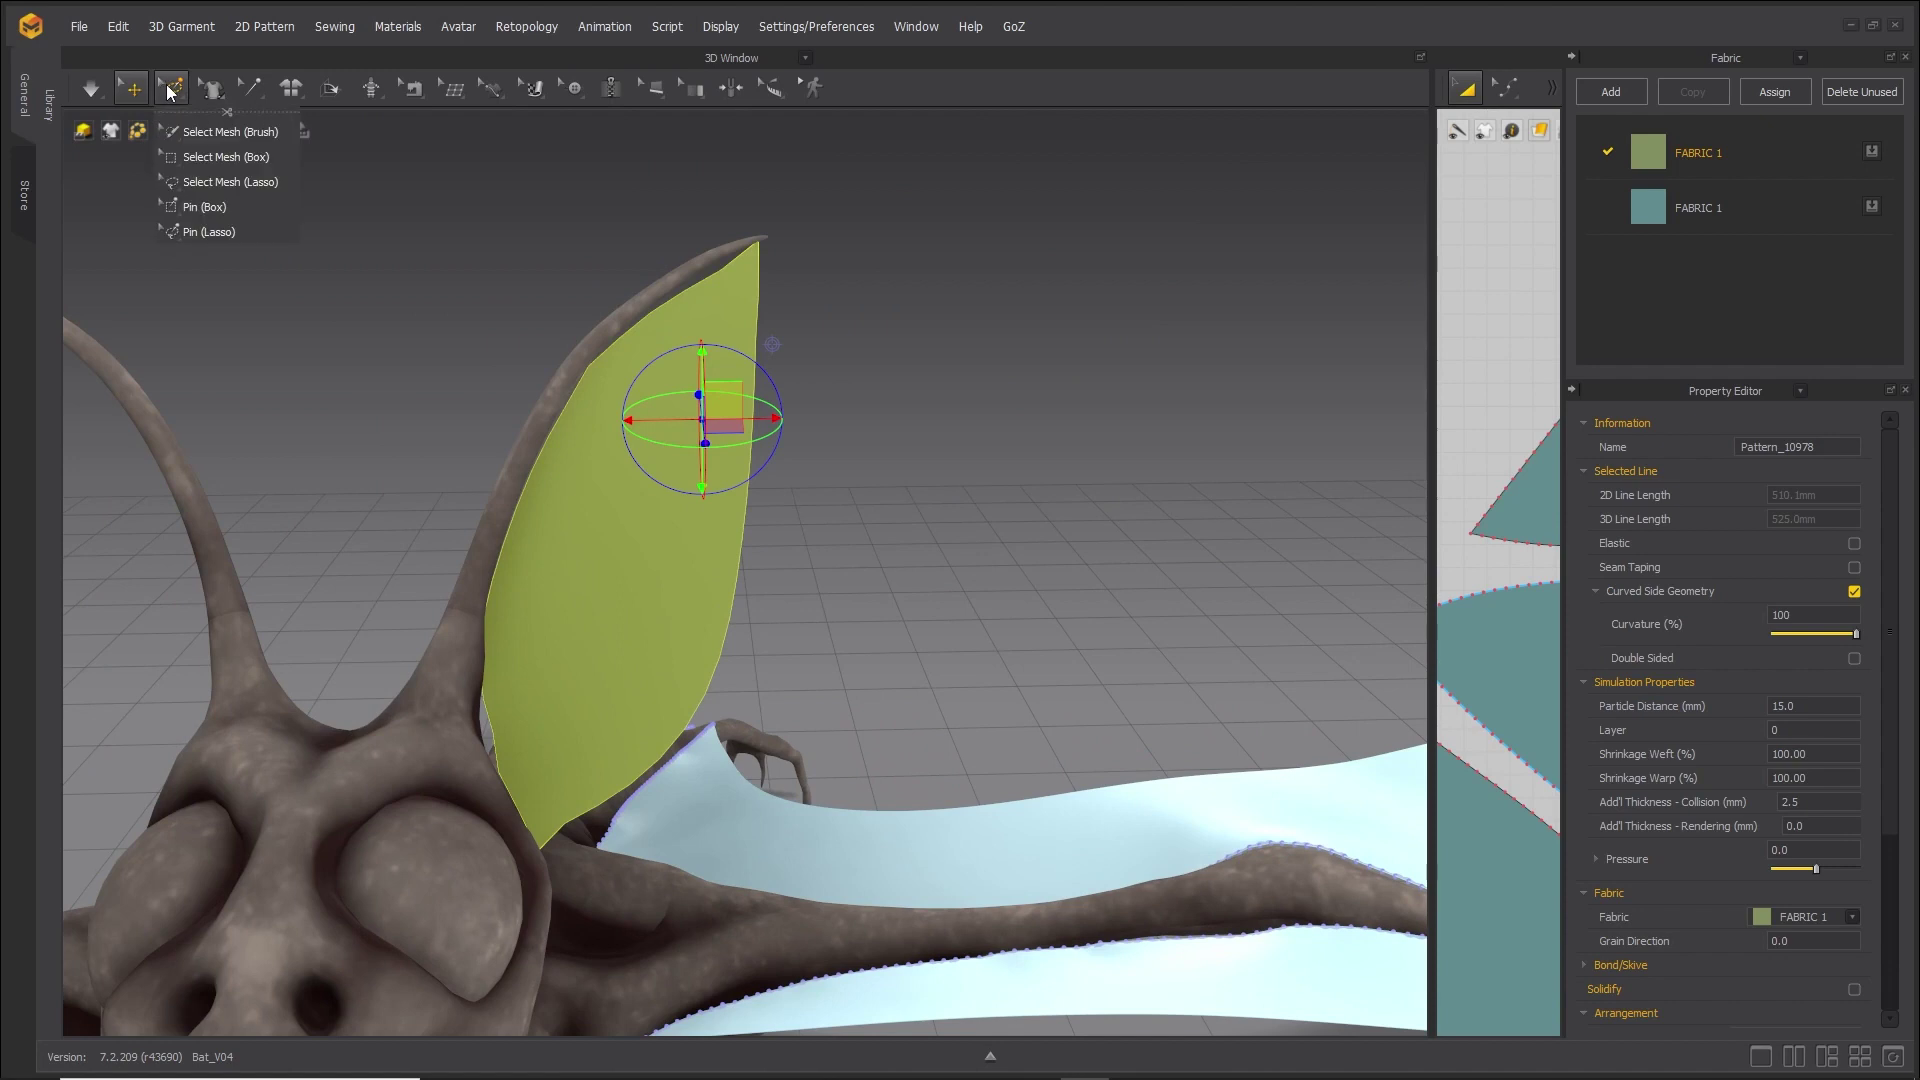
left_click(205, 231)
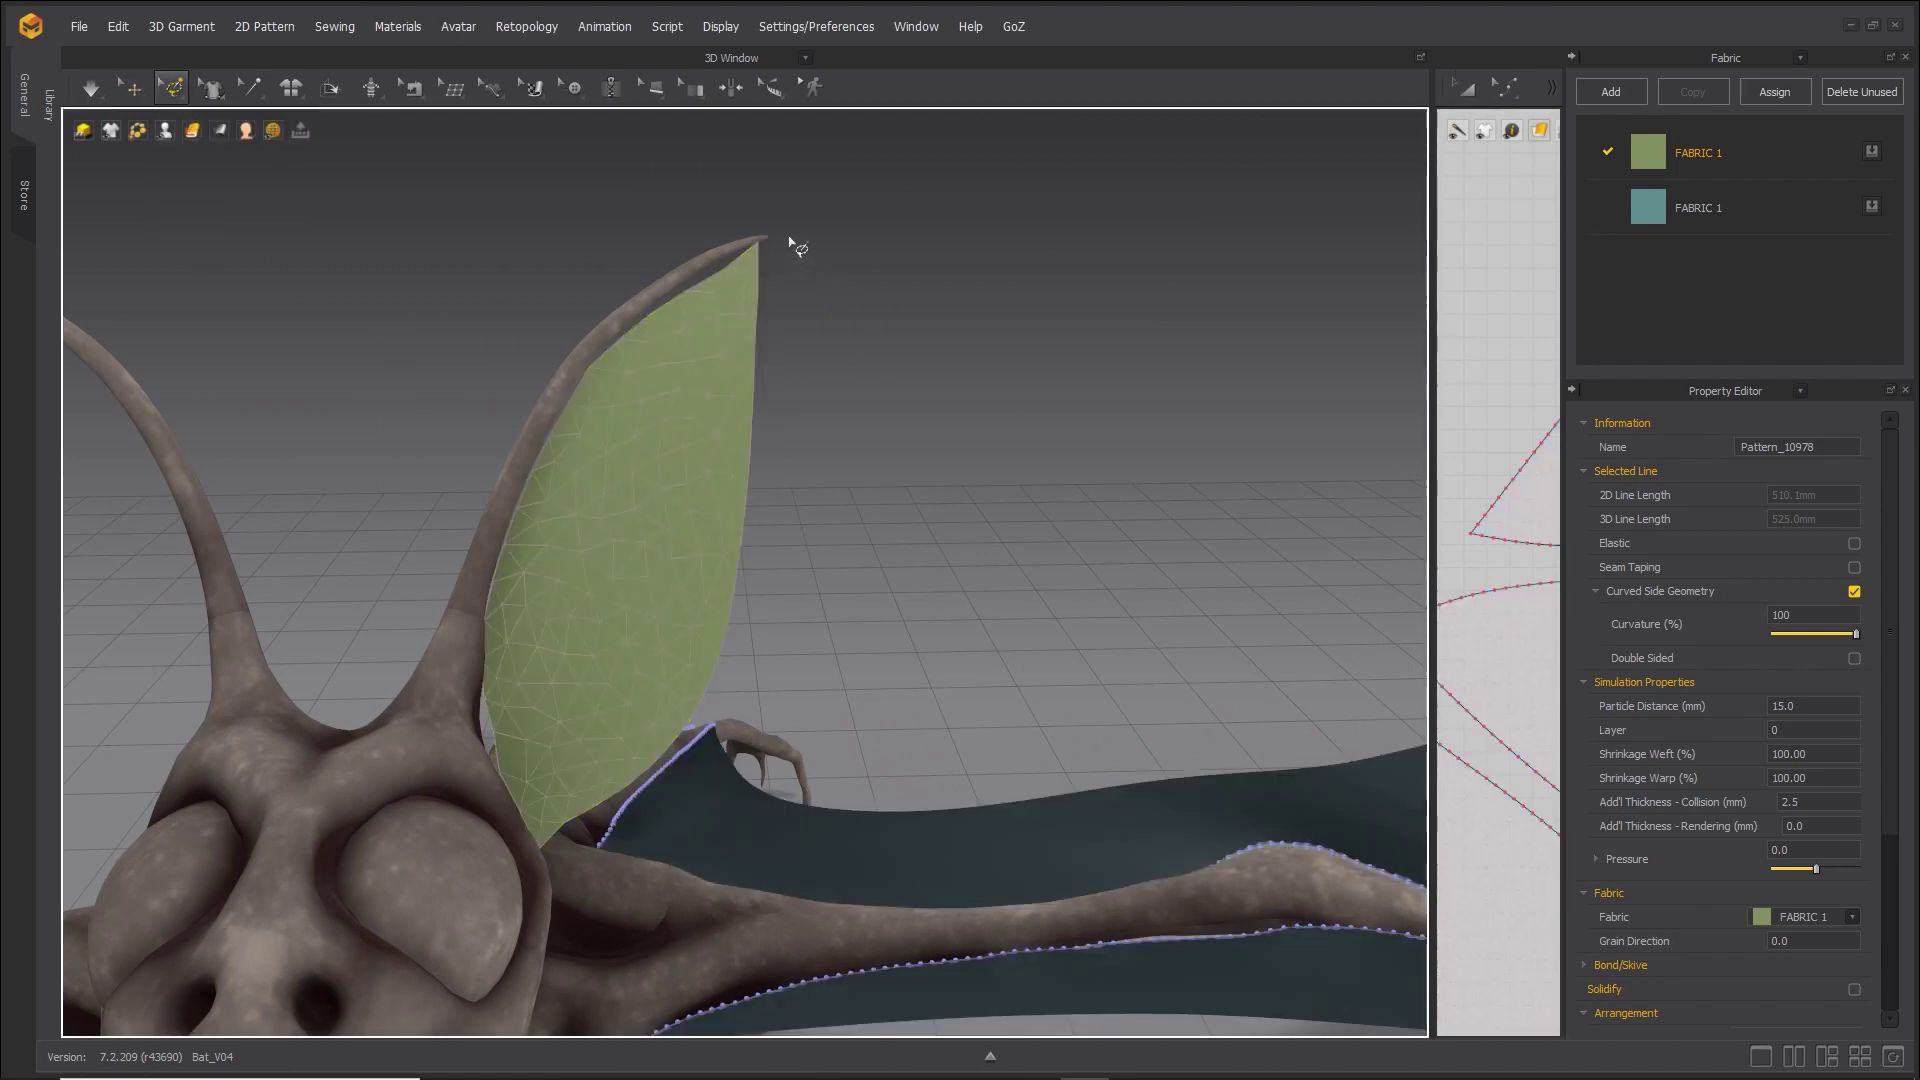
left_click_drag(789, 238, 739, 252)
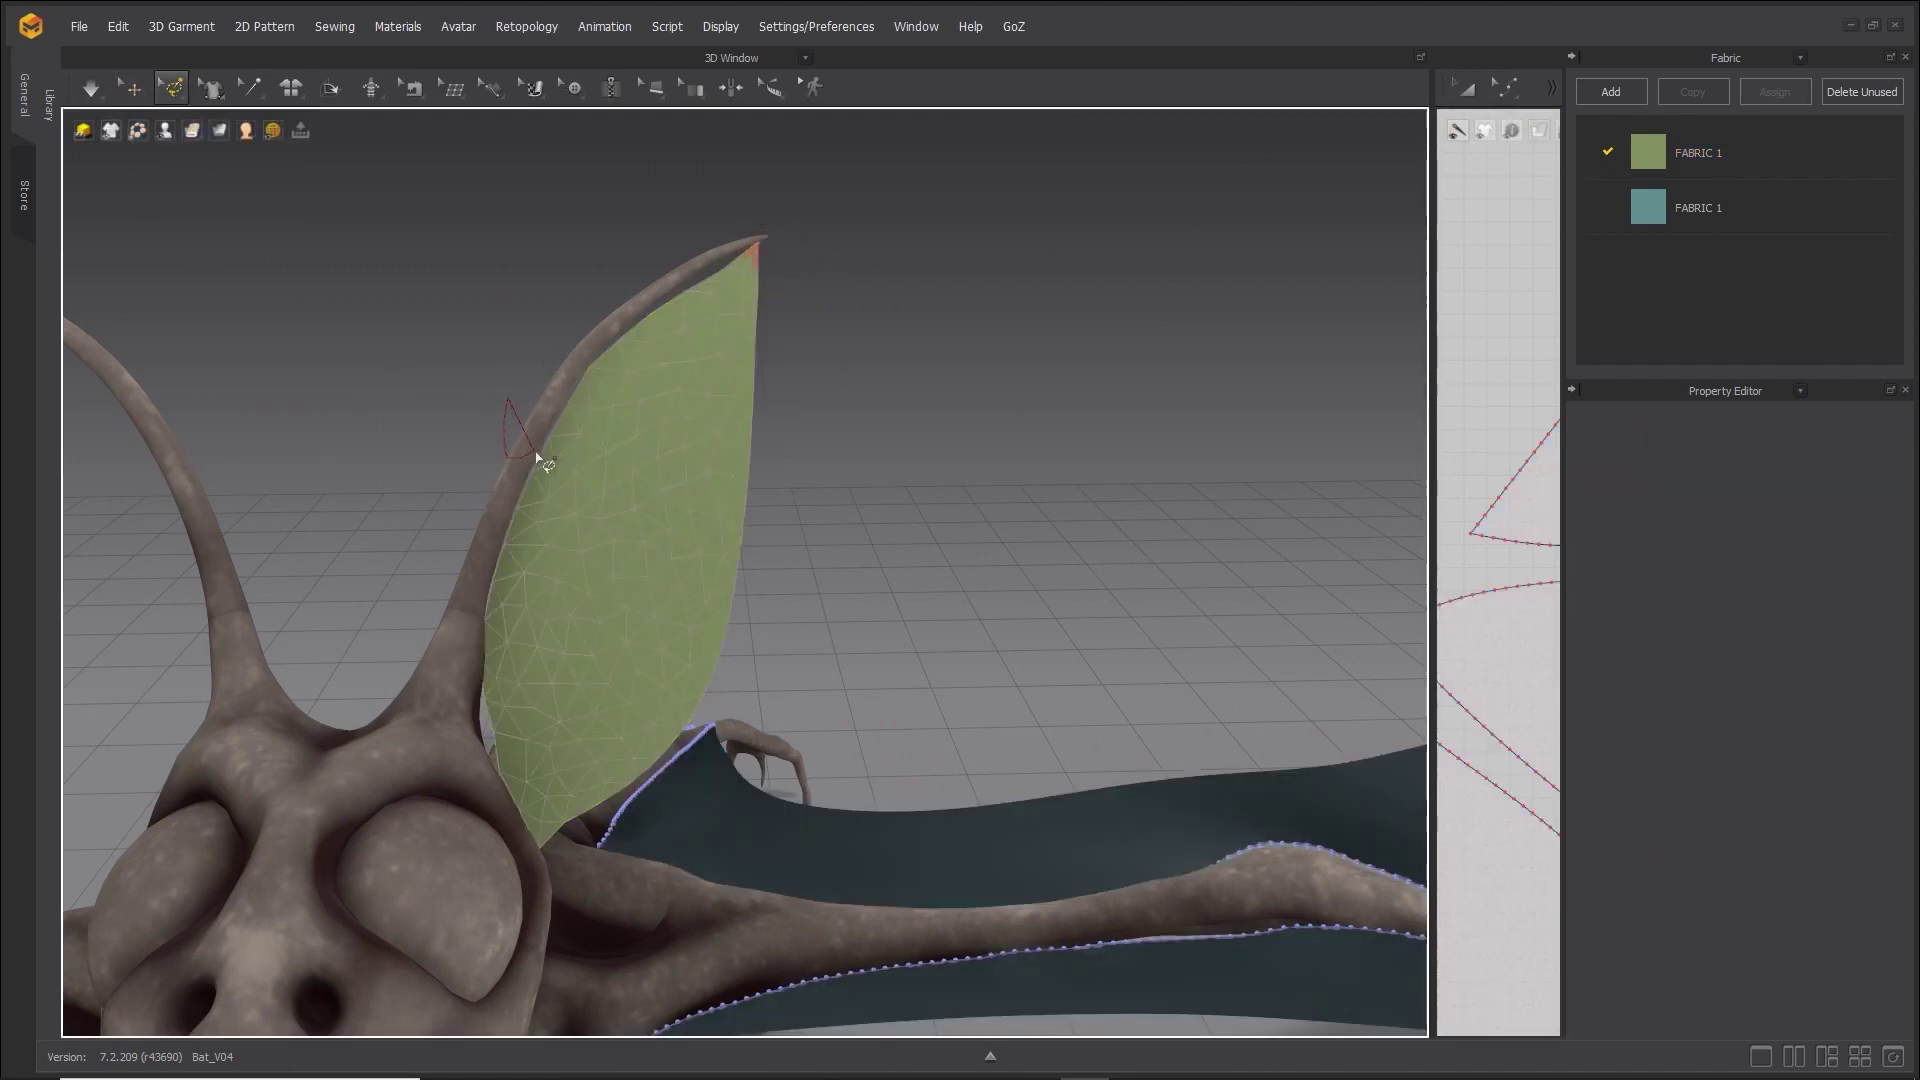
left_click_drag(558, 430, 555, 428)
Add lasso pins at the ear membrane's lower bone-side bend and its bottom corner.
left_click_drag(455, 692, 487, 715)
scroll(567, 870, "up", 5)
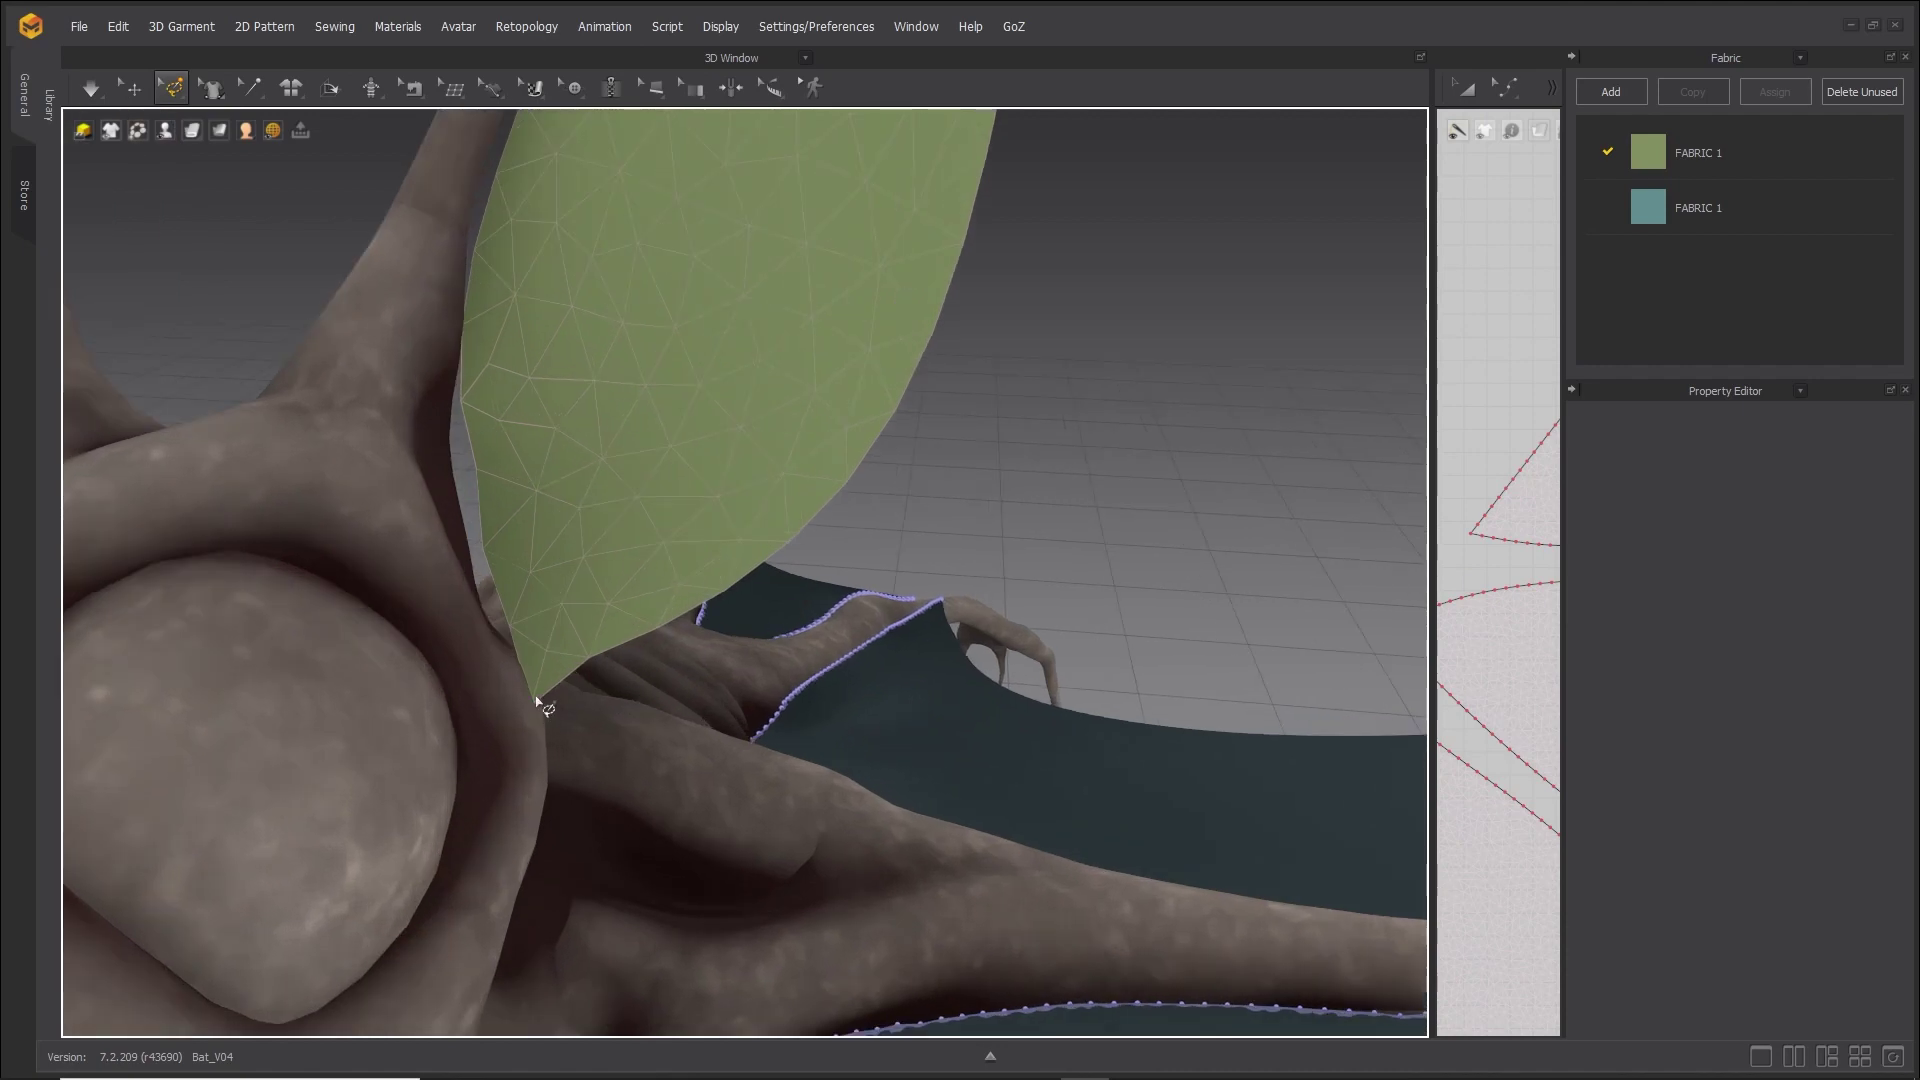
left_click(538, 703)
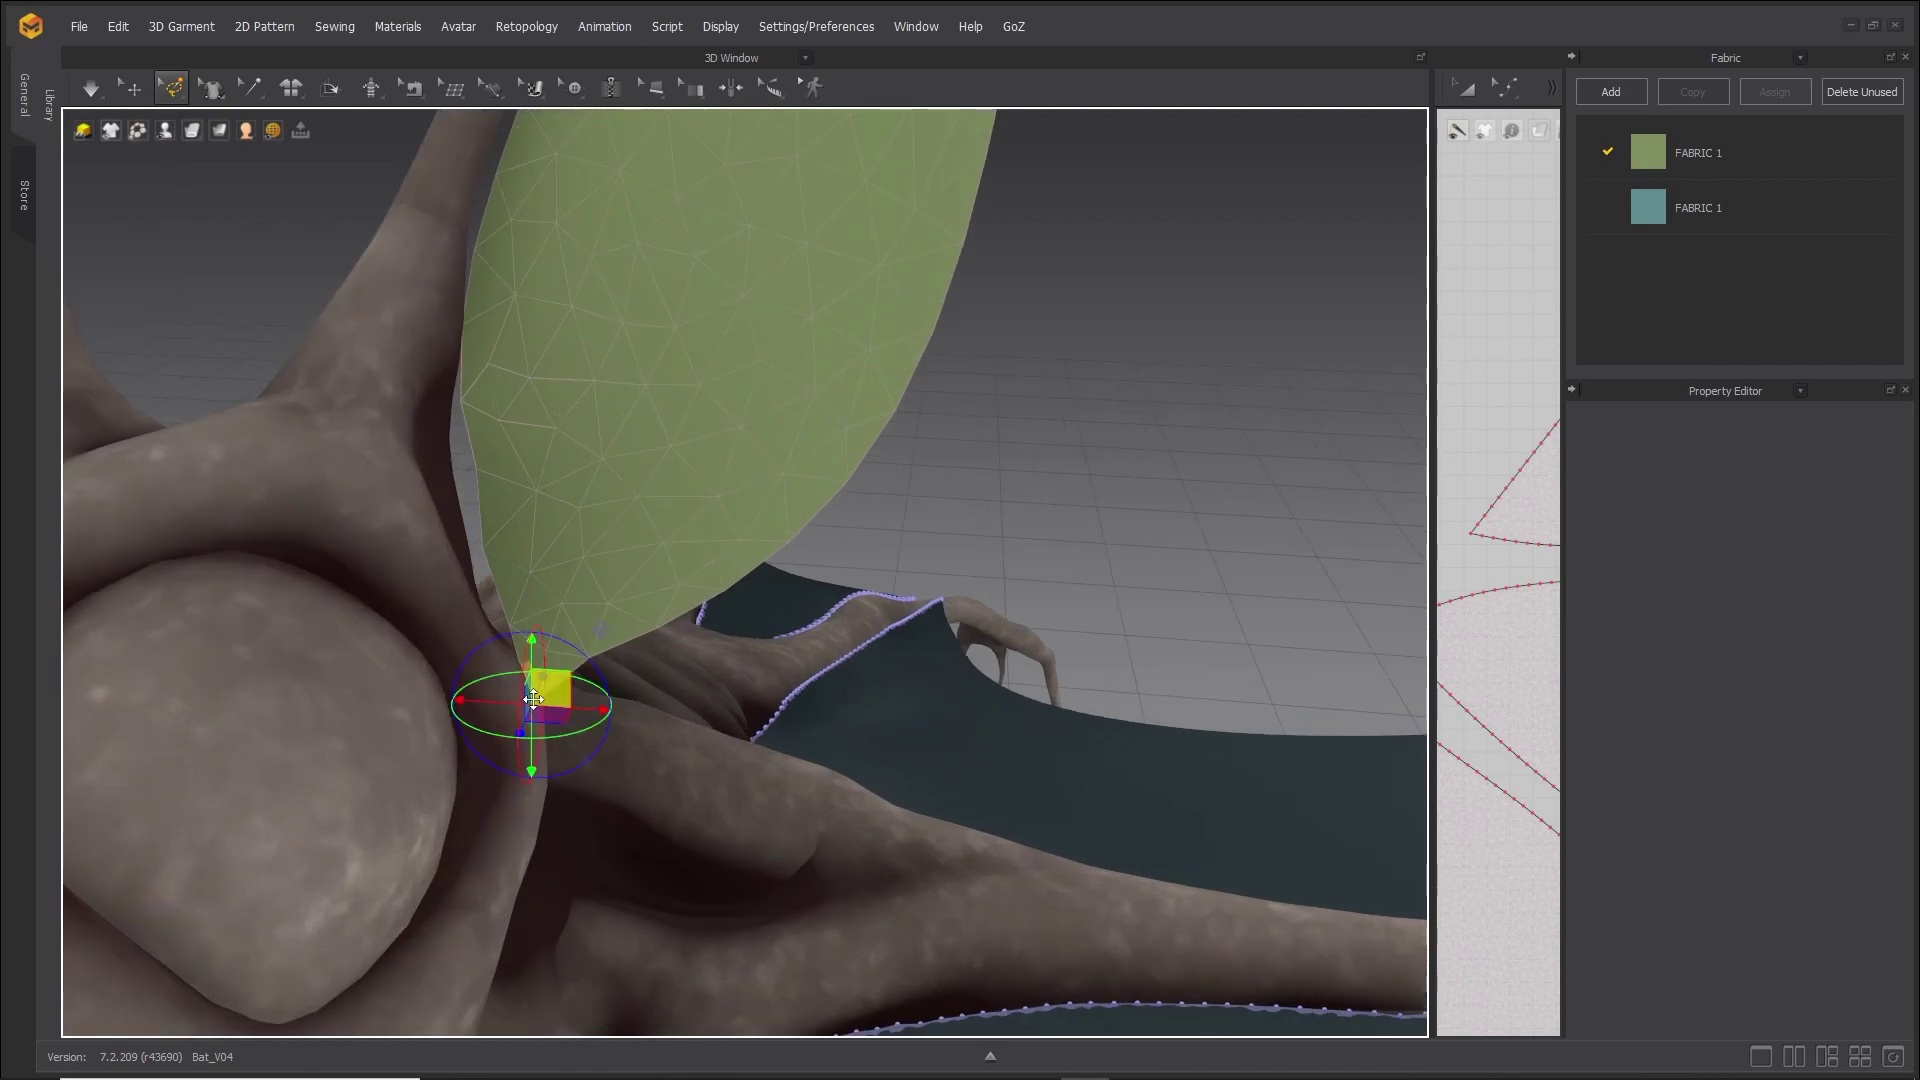
left_click(463, 403)
scroll(900, 493, "down", 4)
middle_click_drag(932, 505, 938, 688)
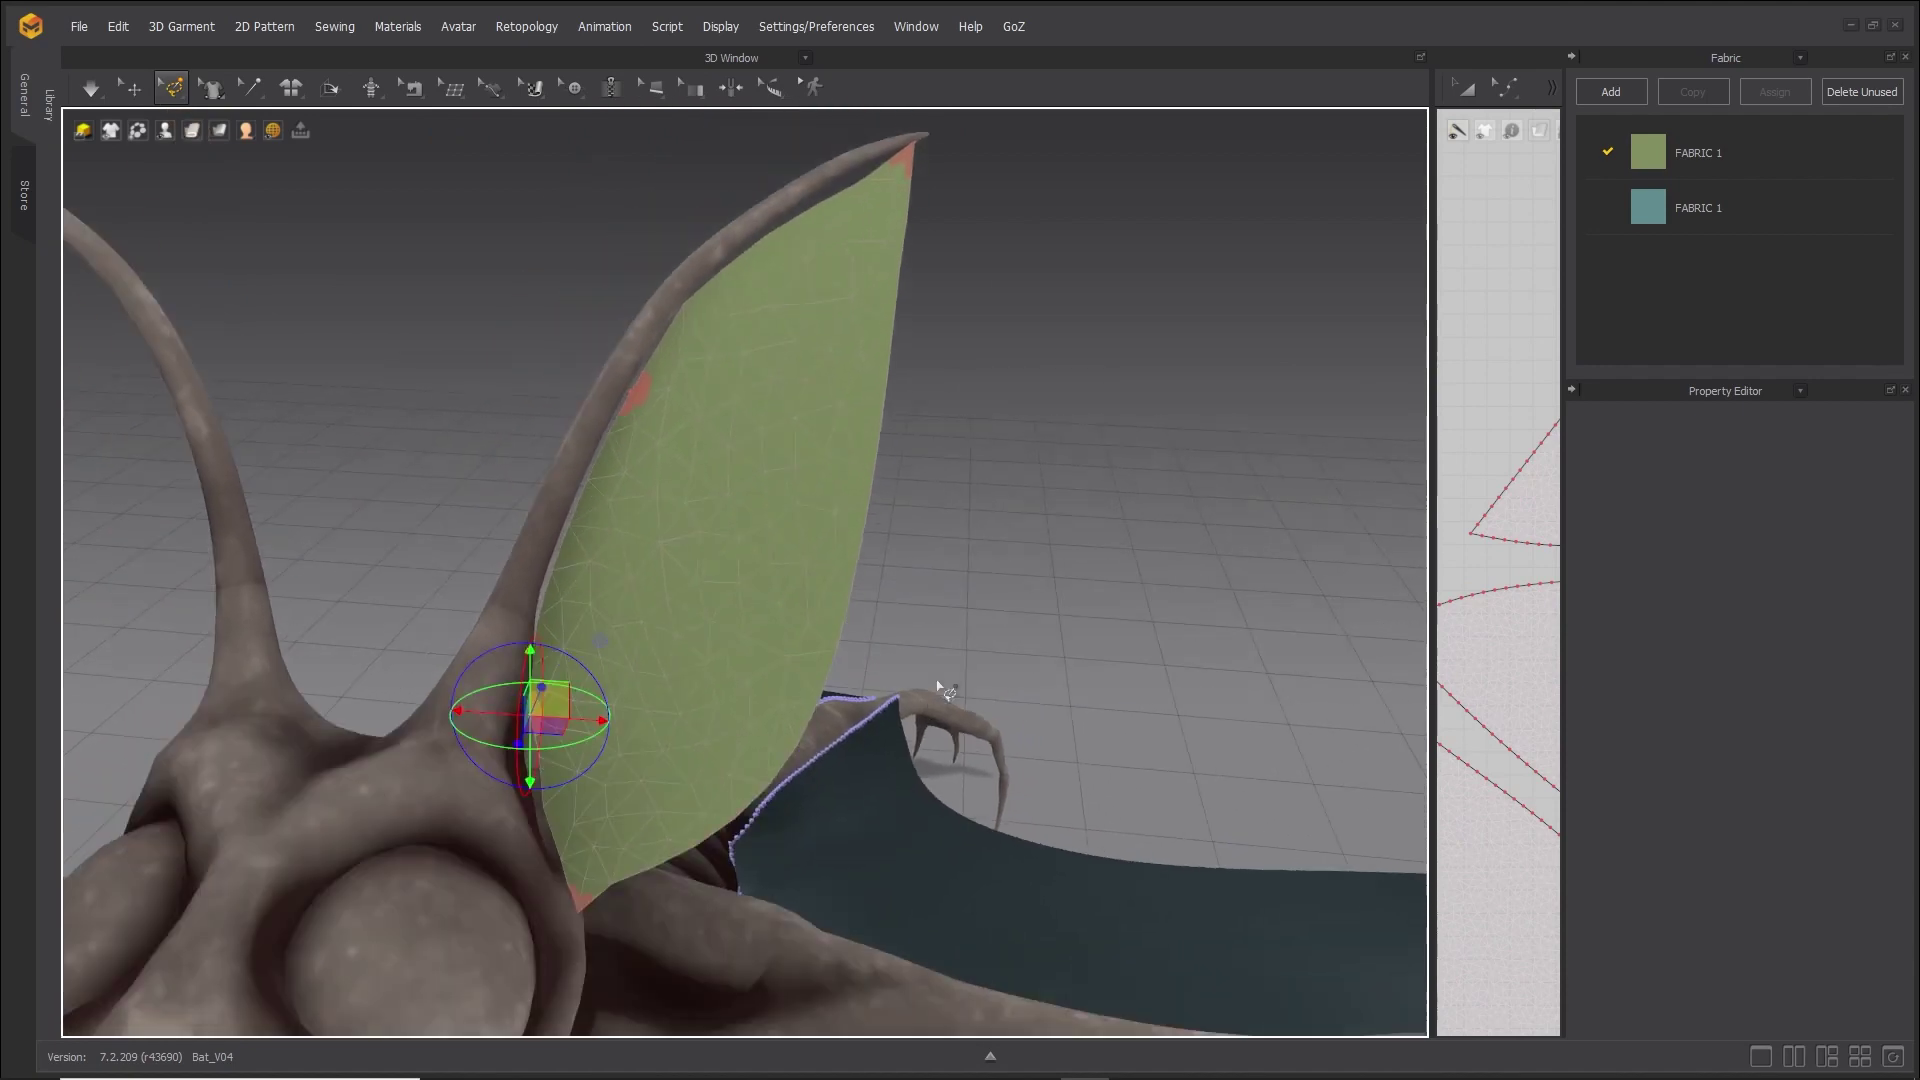
scroll(731, 559, "up", 1)
left_click(731, 559)
middle_click_drag(1012, 612, 1044, 552)
key("q")
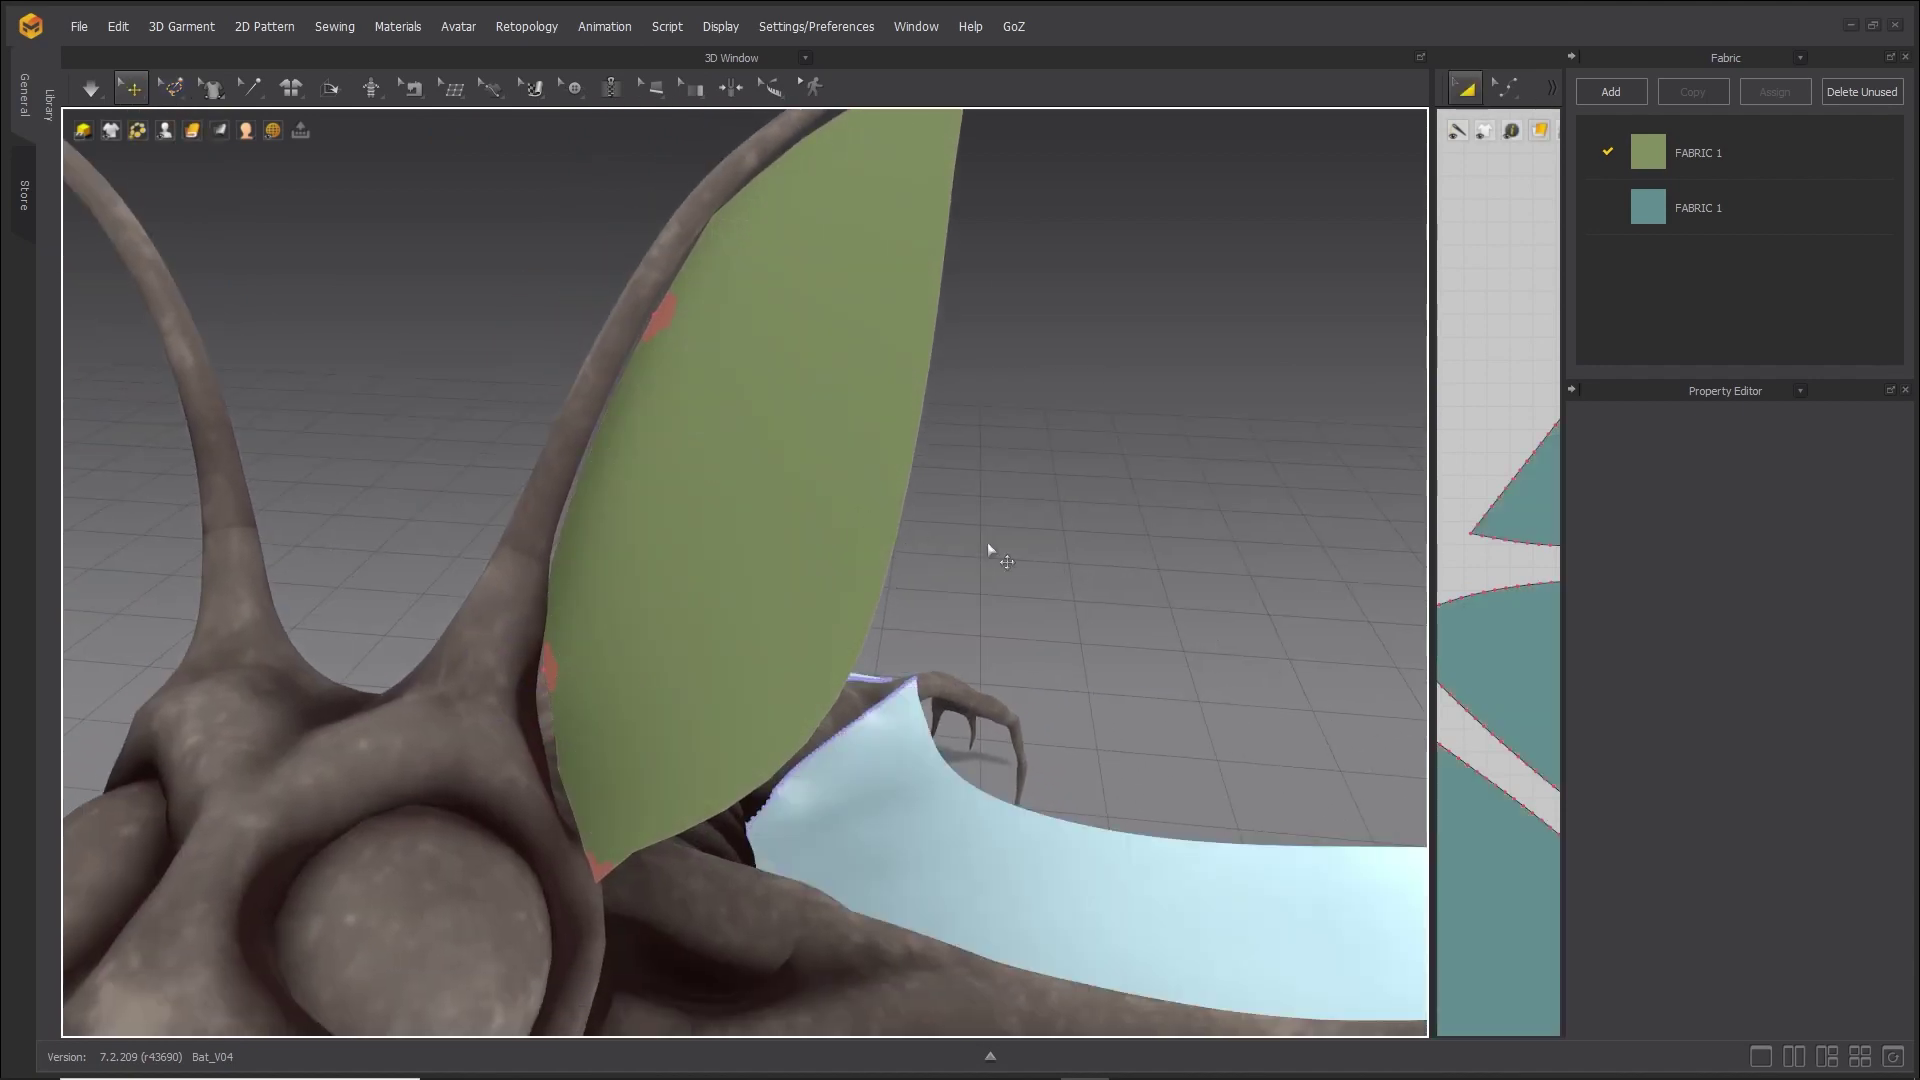
Set the ear membrane's particle distance to 5 mm and start the simulation.
left_click(750, 448)
double_click(1806, 705)
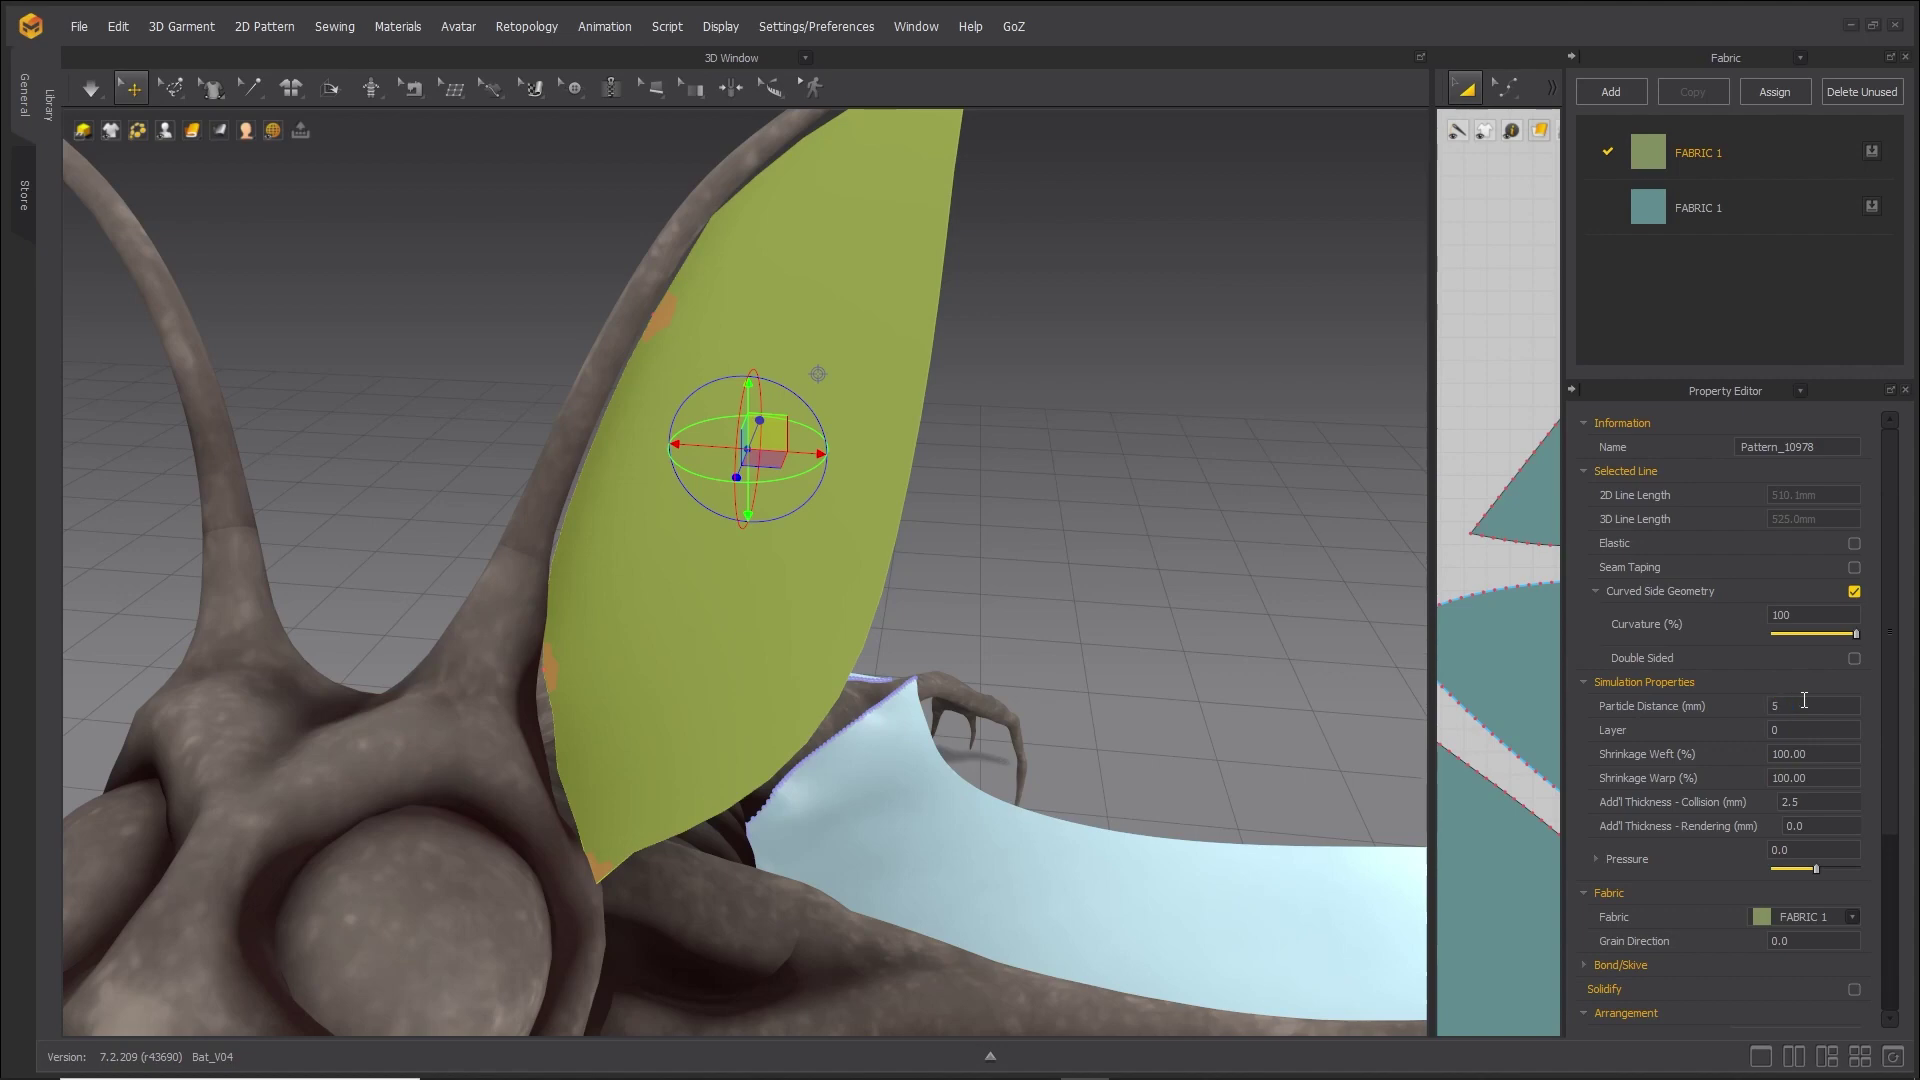
type("5")
key("Return")
right_click_drag(1243, 630, 877, 587)
key("space")
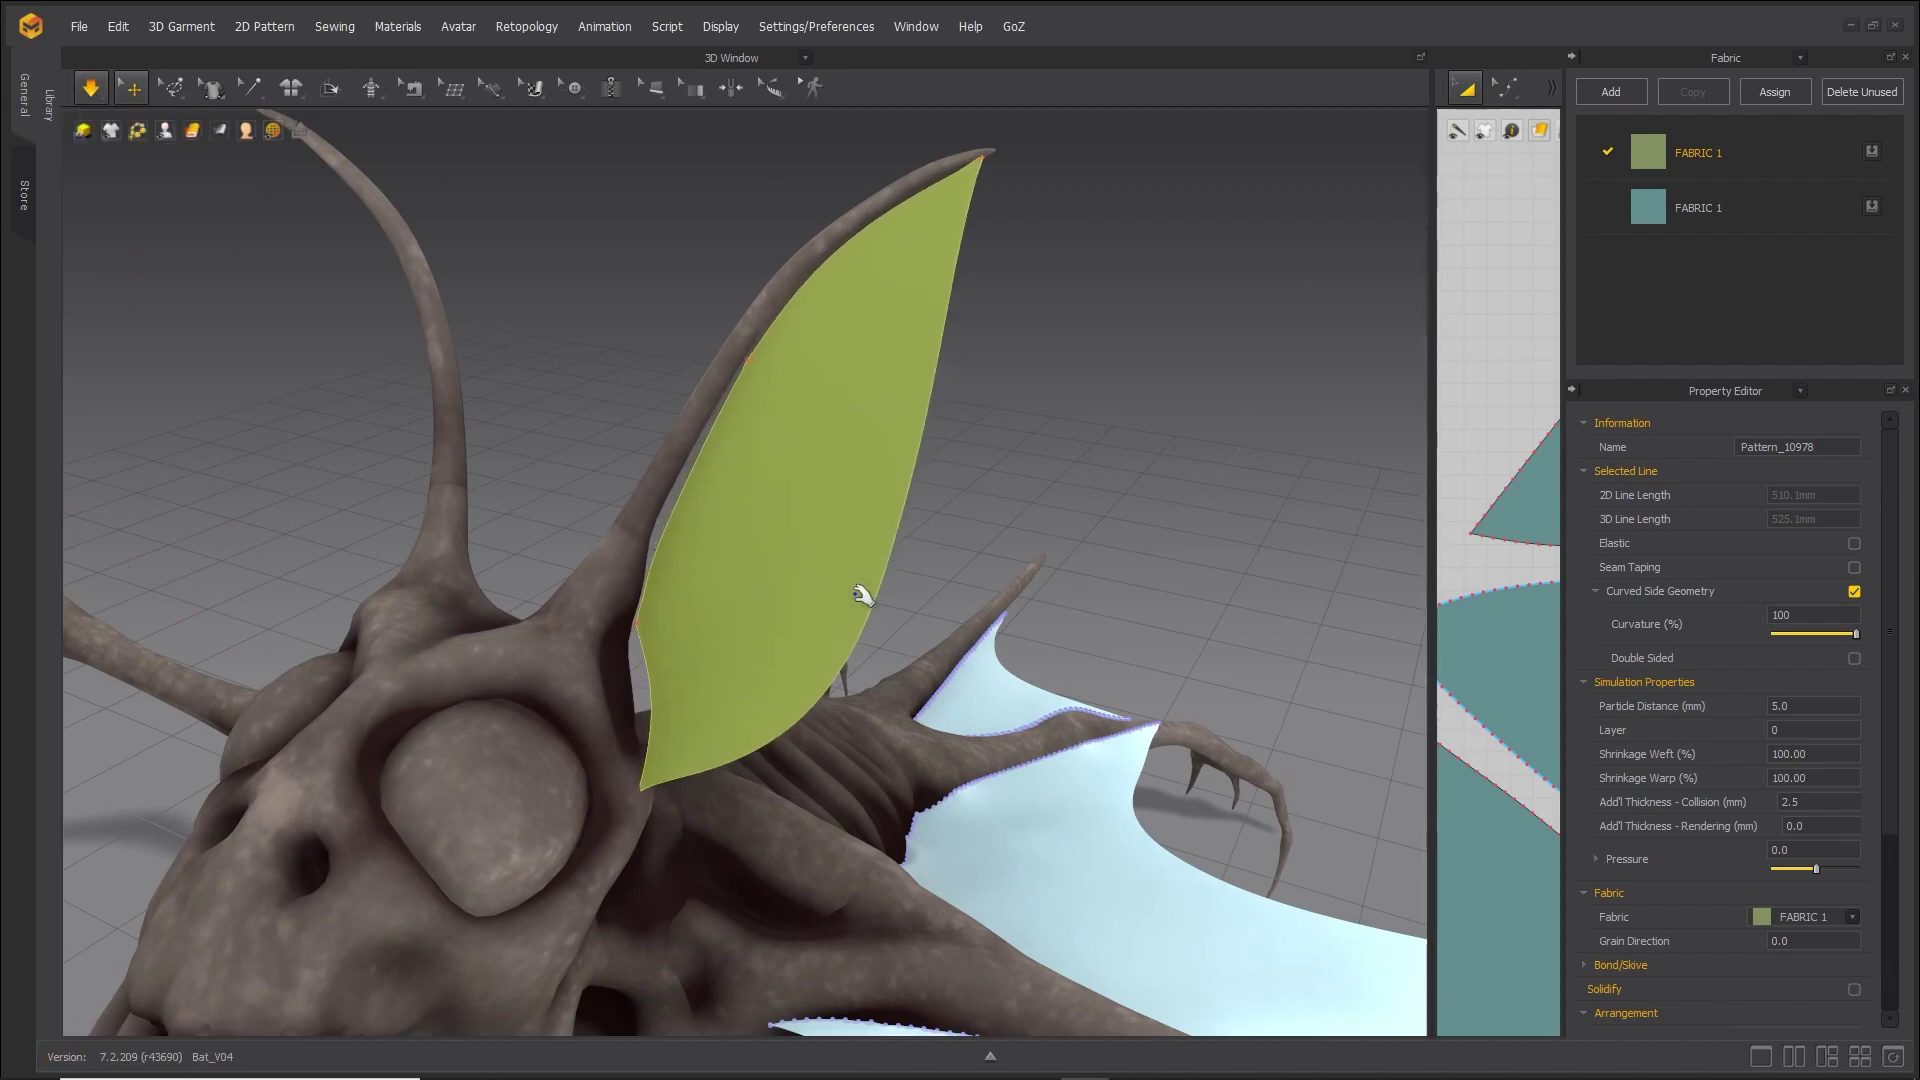
Strengthen the ear membrane pattern while it simulates.
right_click(809, 542)
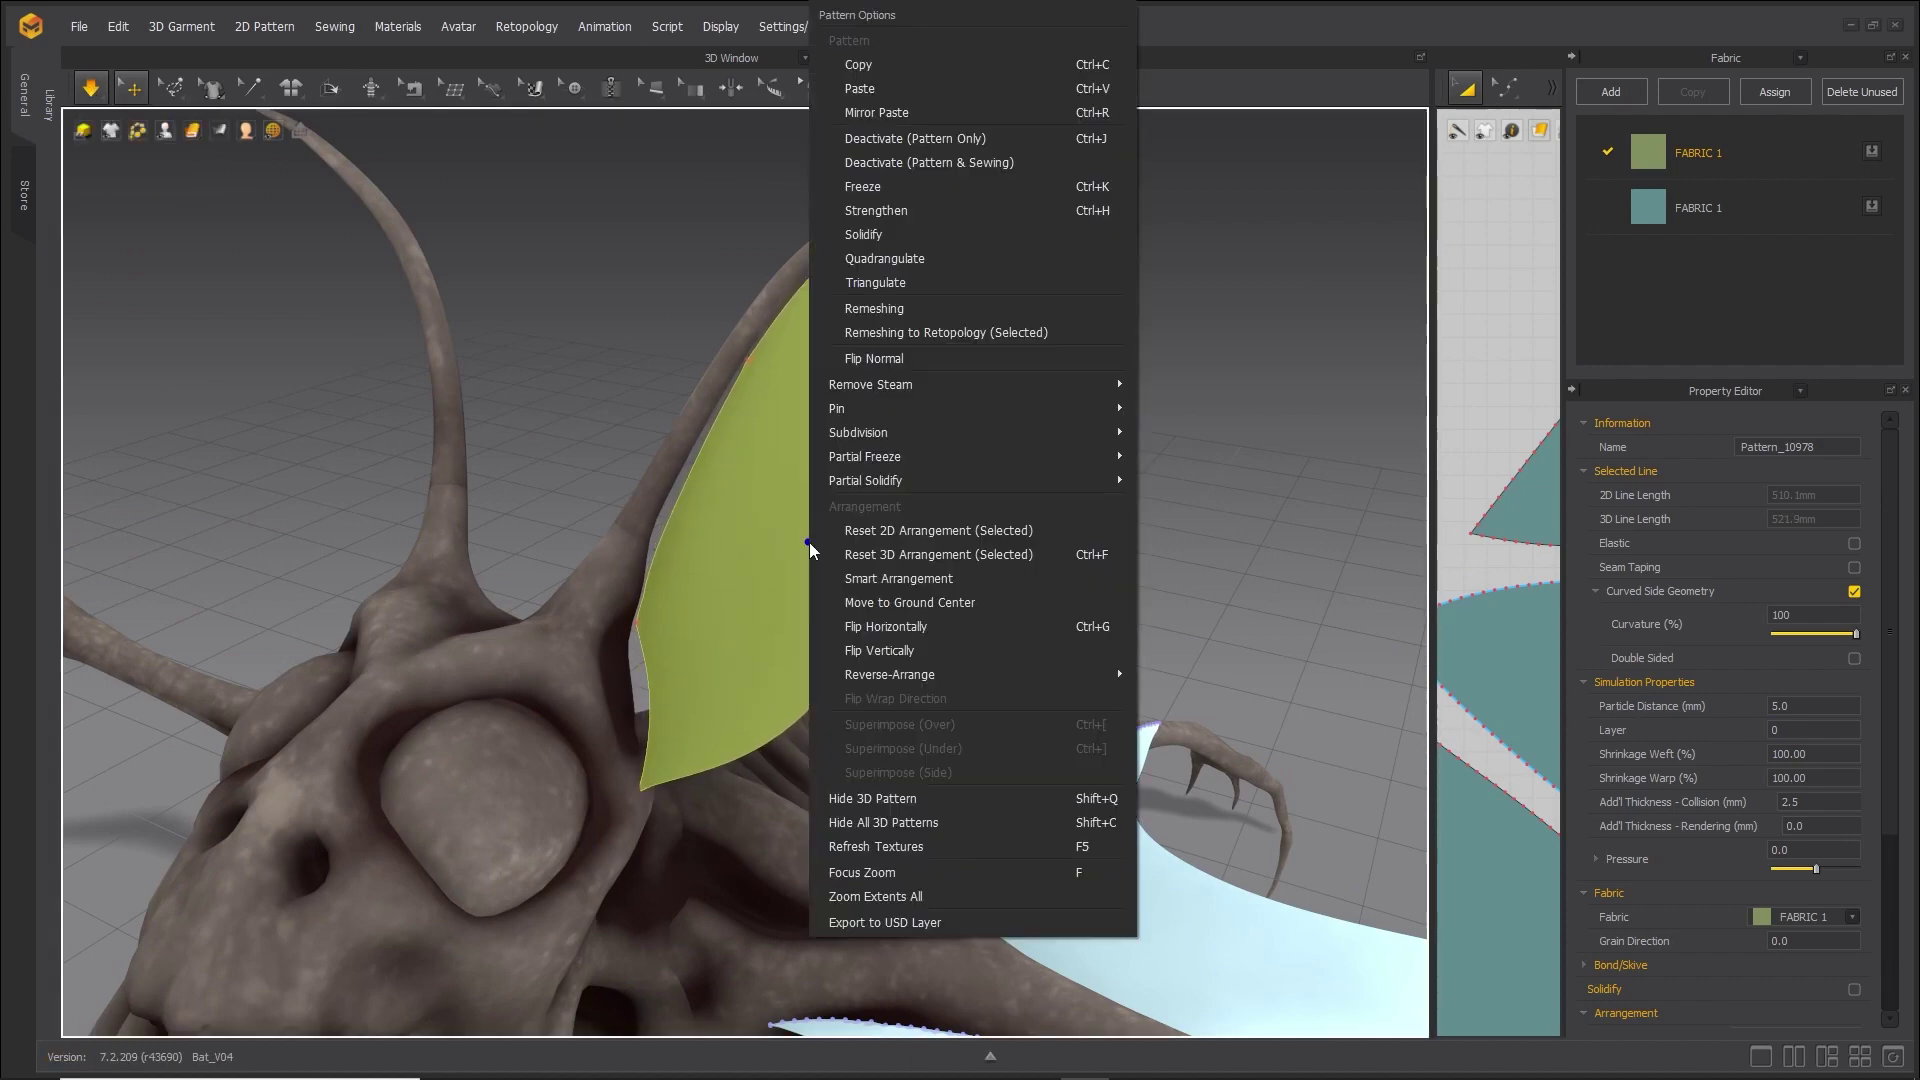
left_click(879, 212)
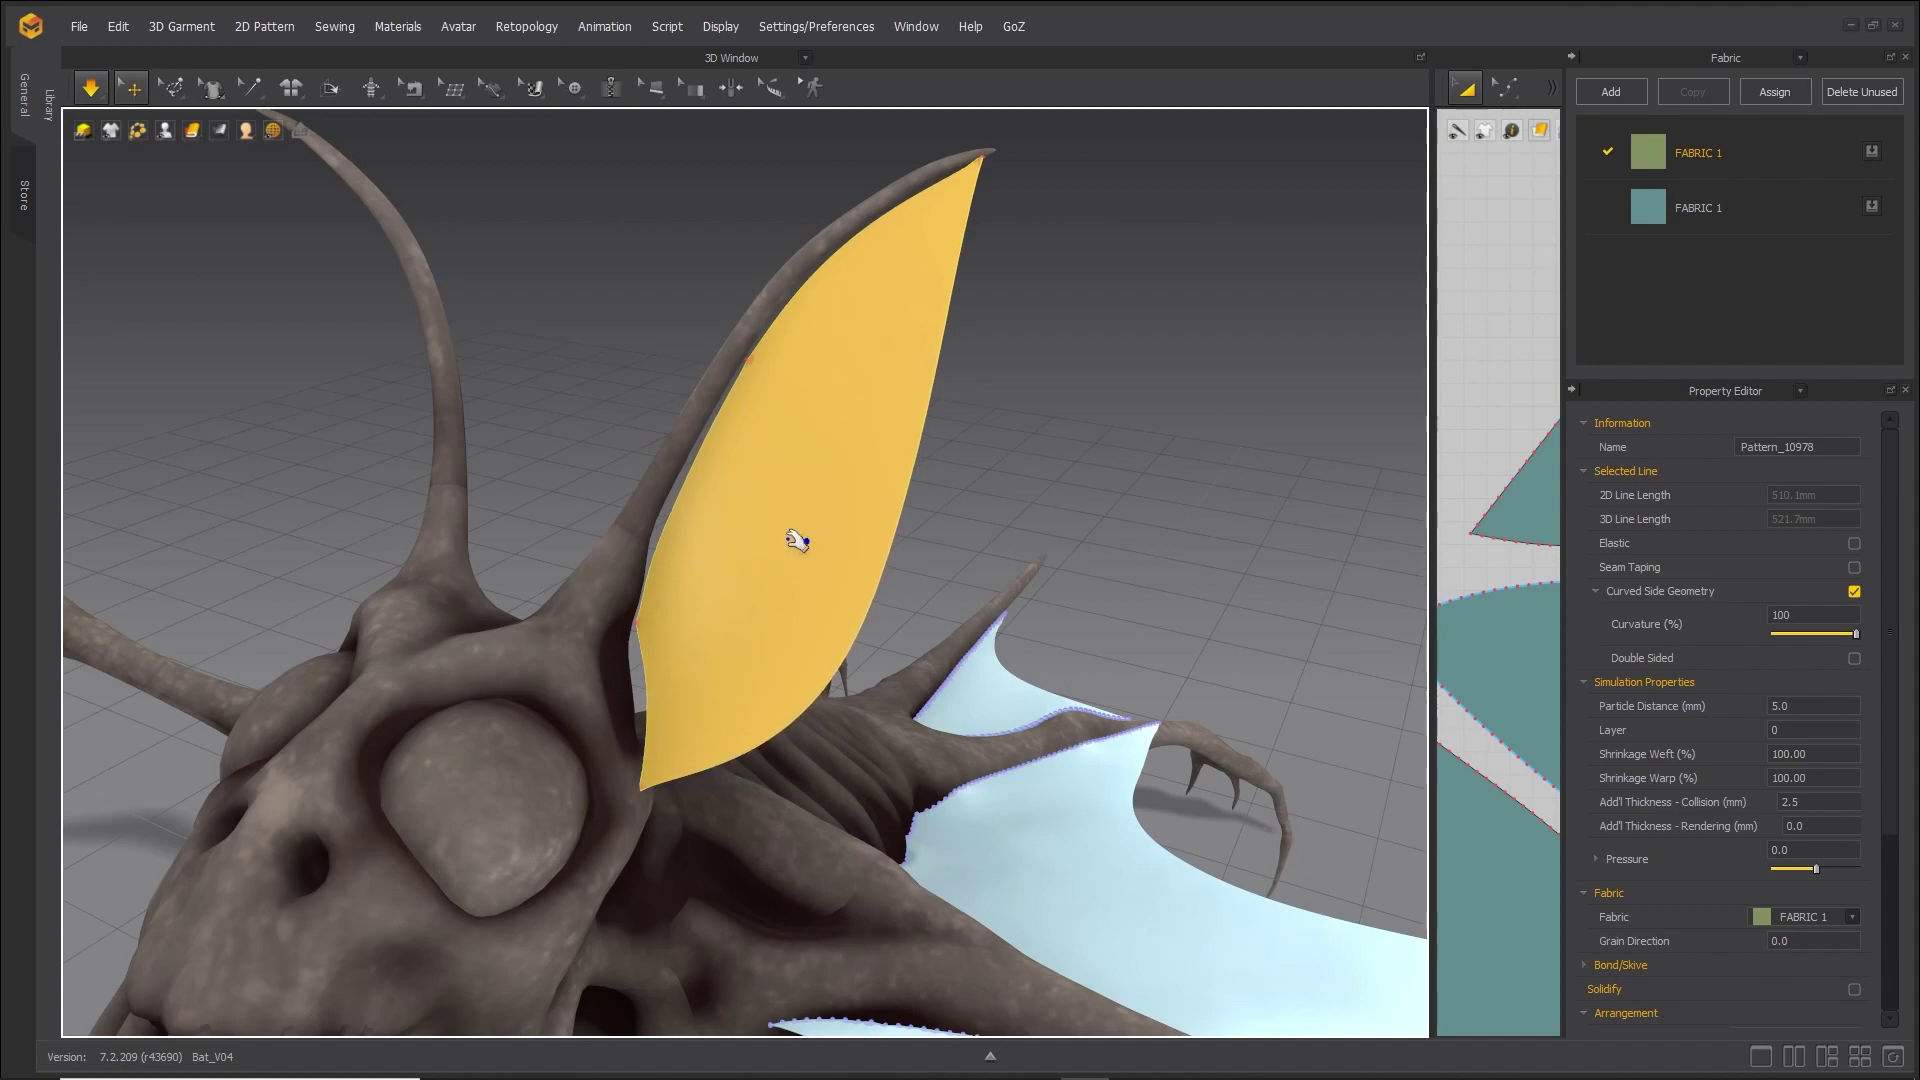
right_click_drag(793, 540, 818, 806)
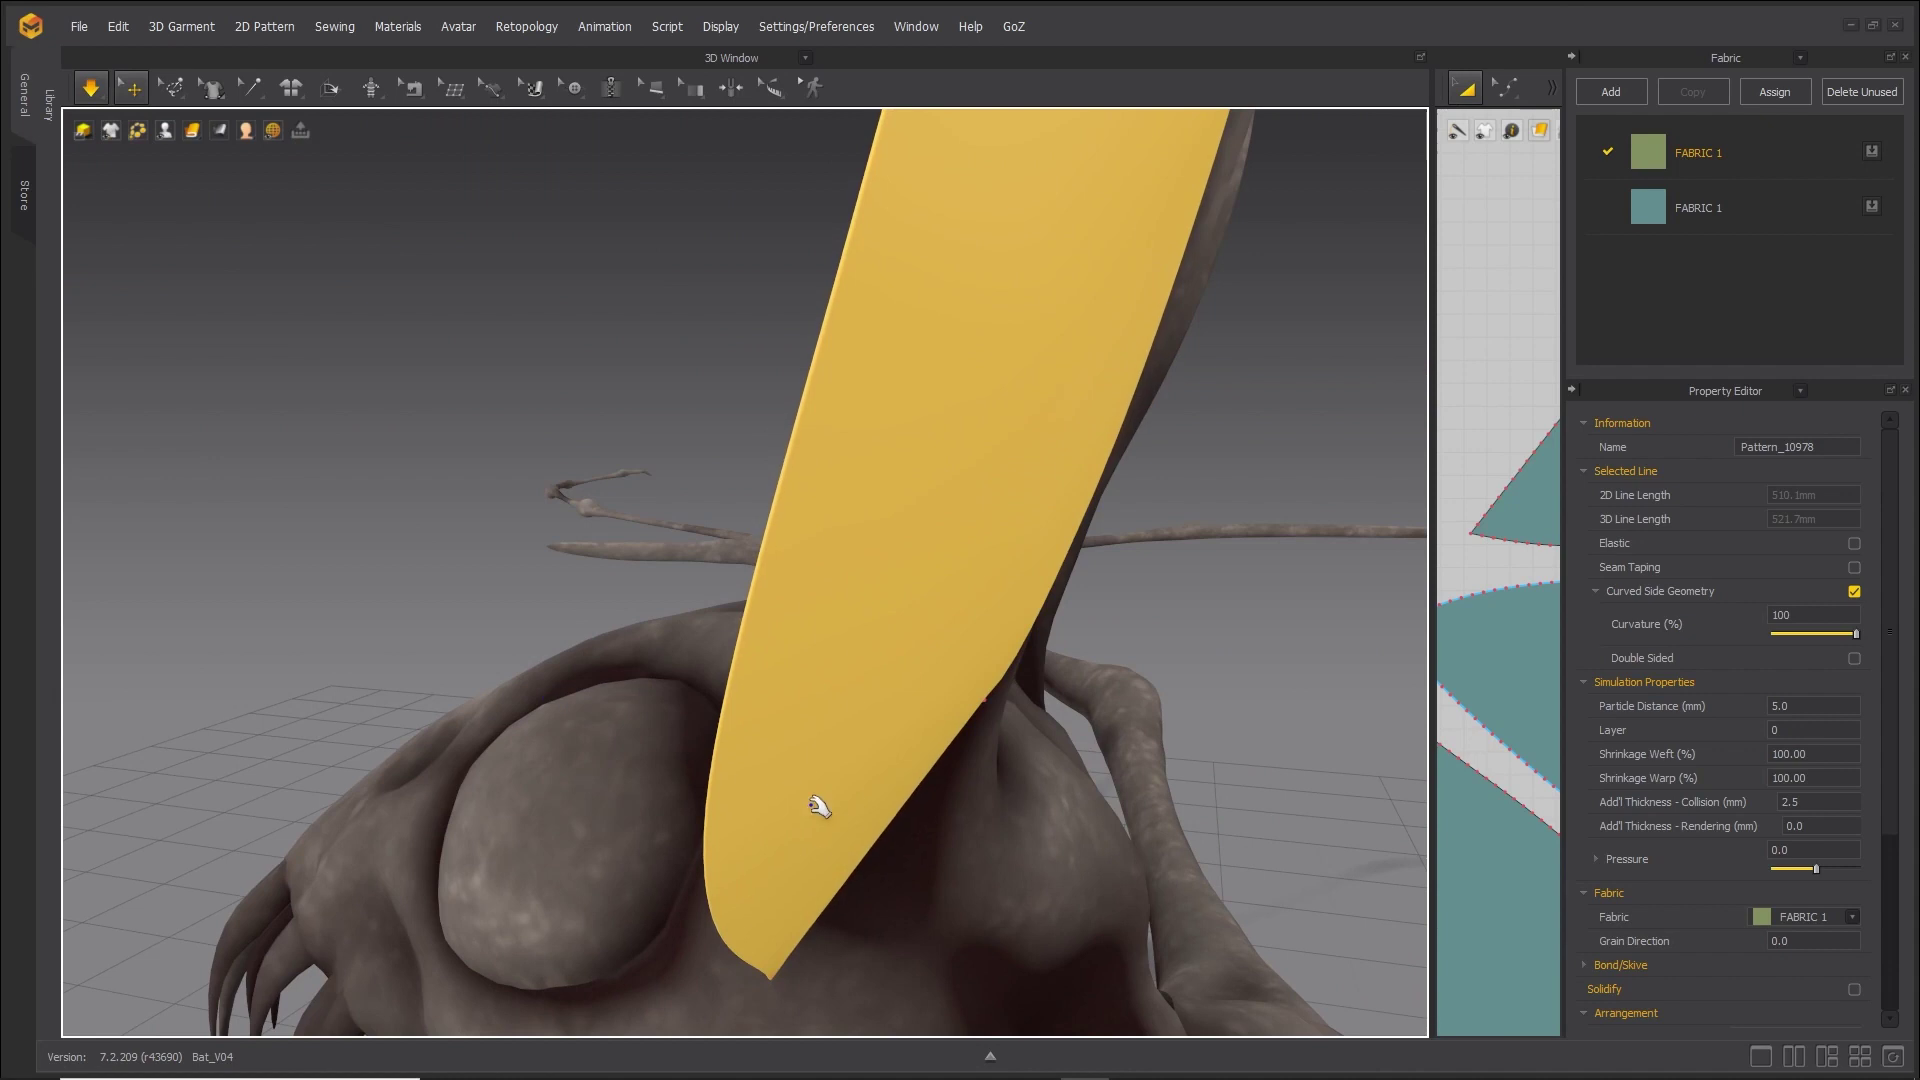
Pull the ear membrane's short lower edge toward the head during simulation, and stop the simulation.
left_click(912, 810)
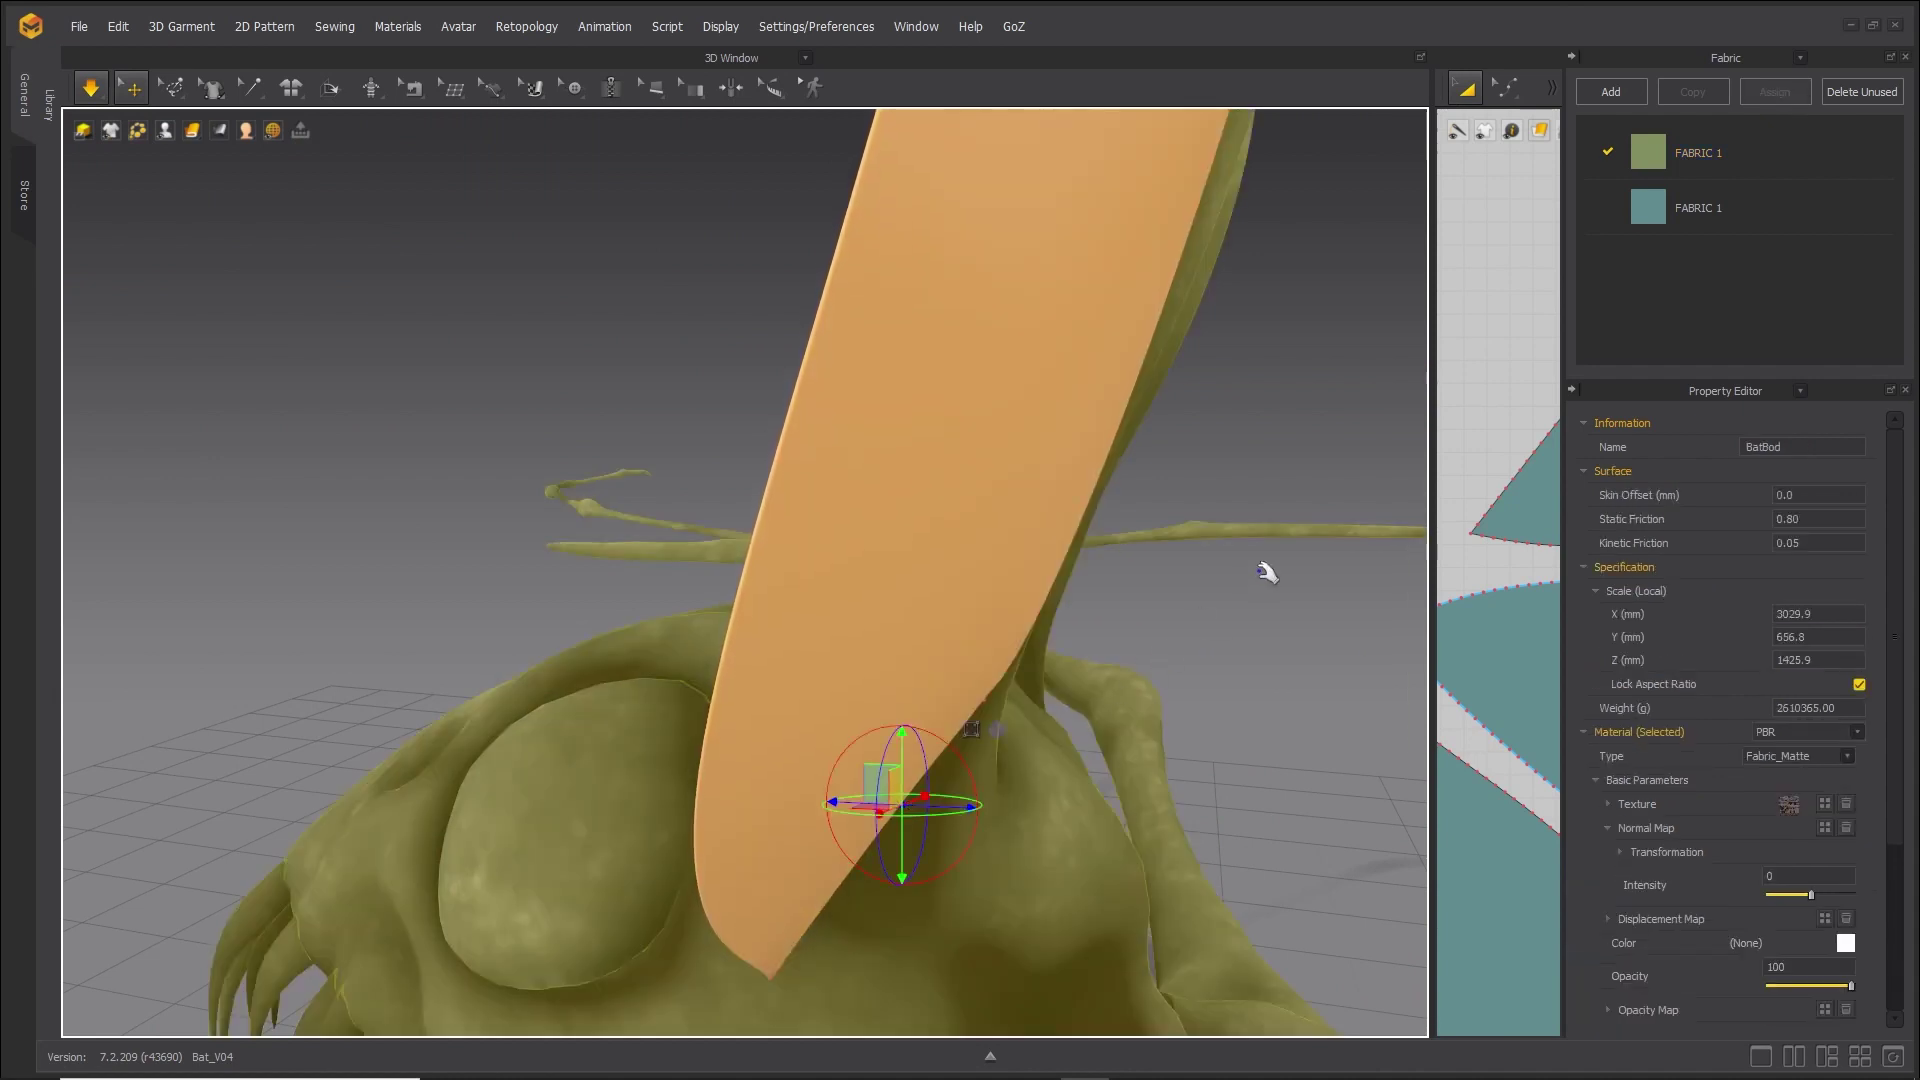
left_click(1264, 565)
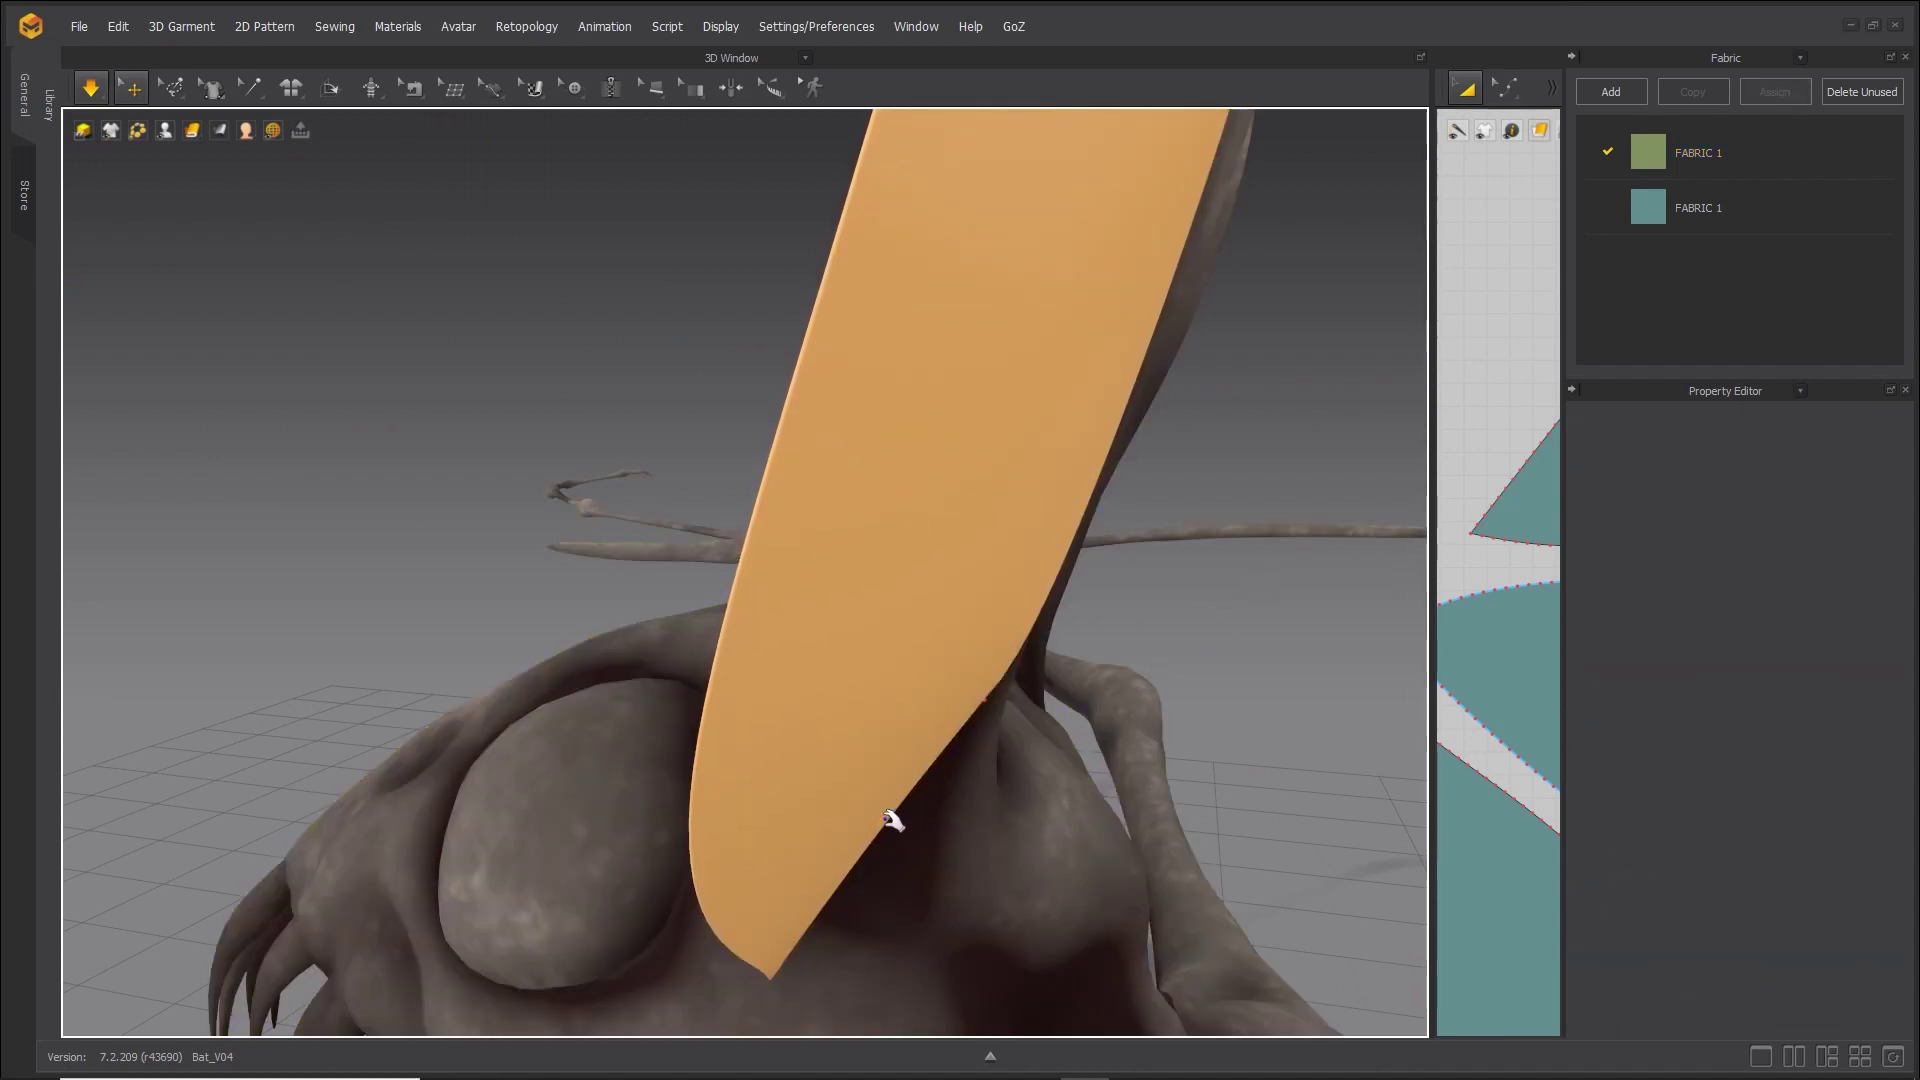
left_click(905, 824)
right_click_drag(1008, 882, 975, 842)
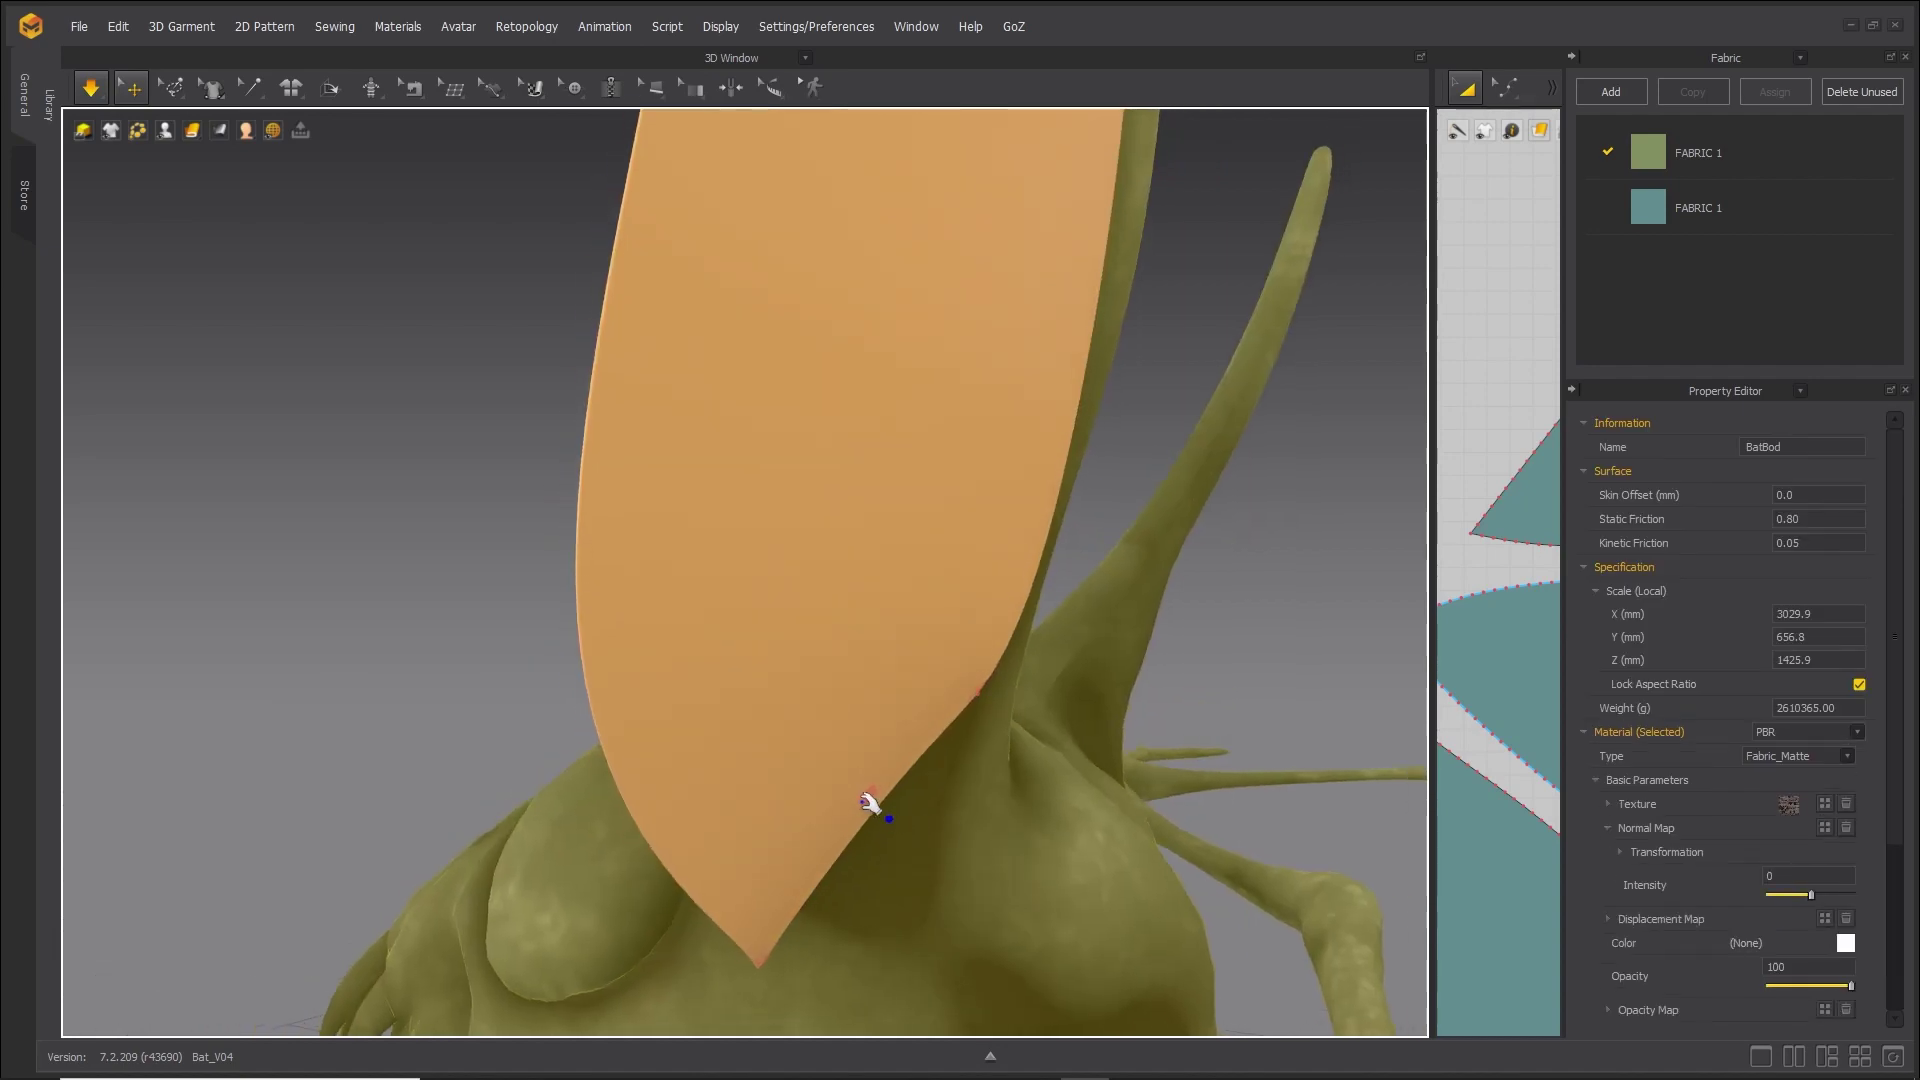
left_click_drag(866, 800, 931, 831)
right_click_drag(931, 831, 1104, 546)
scroll(1104, 546, "down", 5)
right_click_drag(800, 679, 947, 536)
left_click(92, 90)
Enlarge the 2D pattern view and pin the ear pattern's long bone-side curve using Pin (Lasso).
middle_click_drag(1424, 594, 1003, 547)
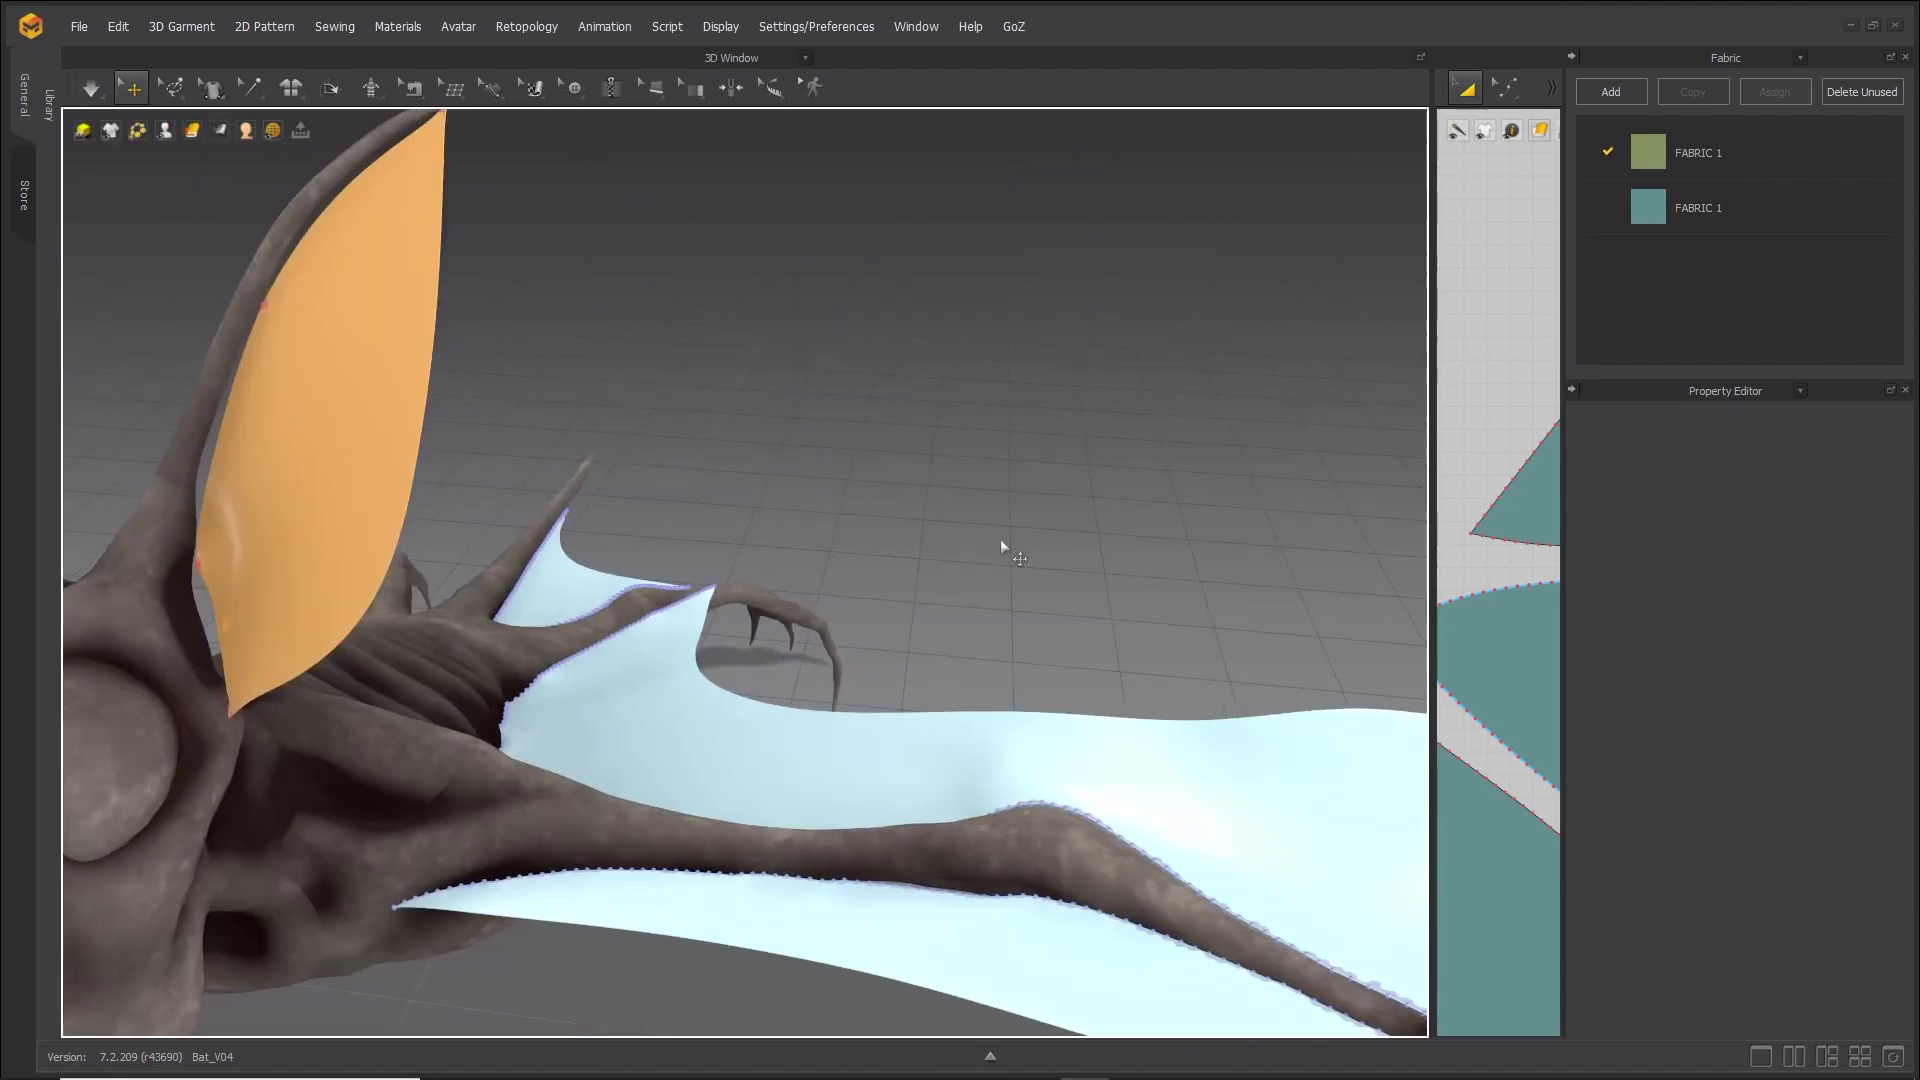
left_click_drag(1432, 631, 655, 607)
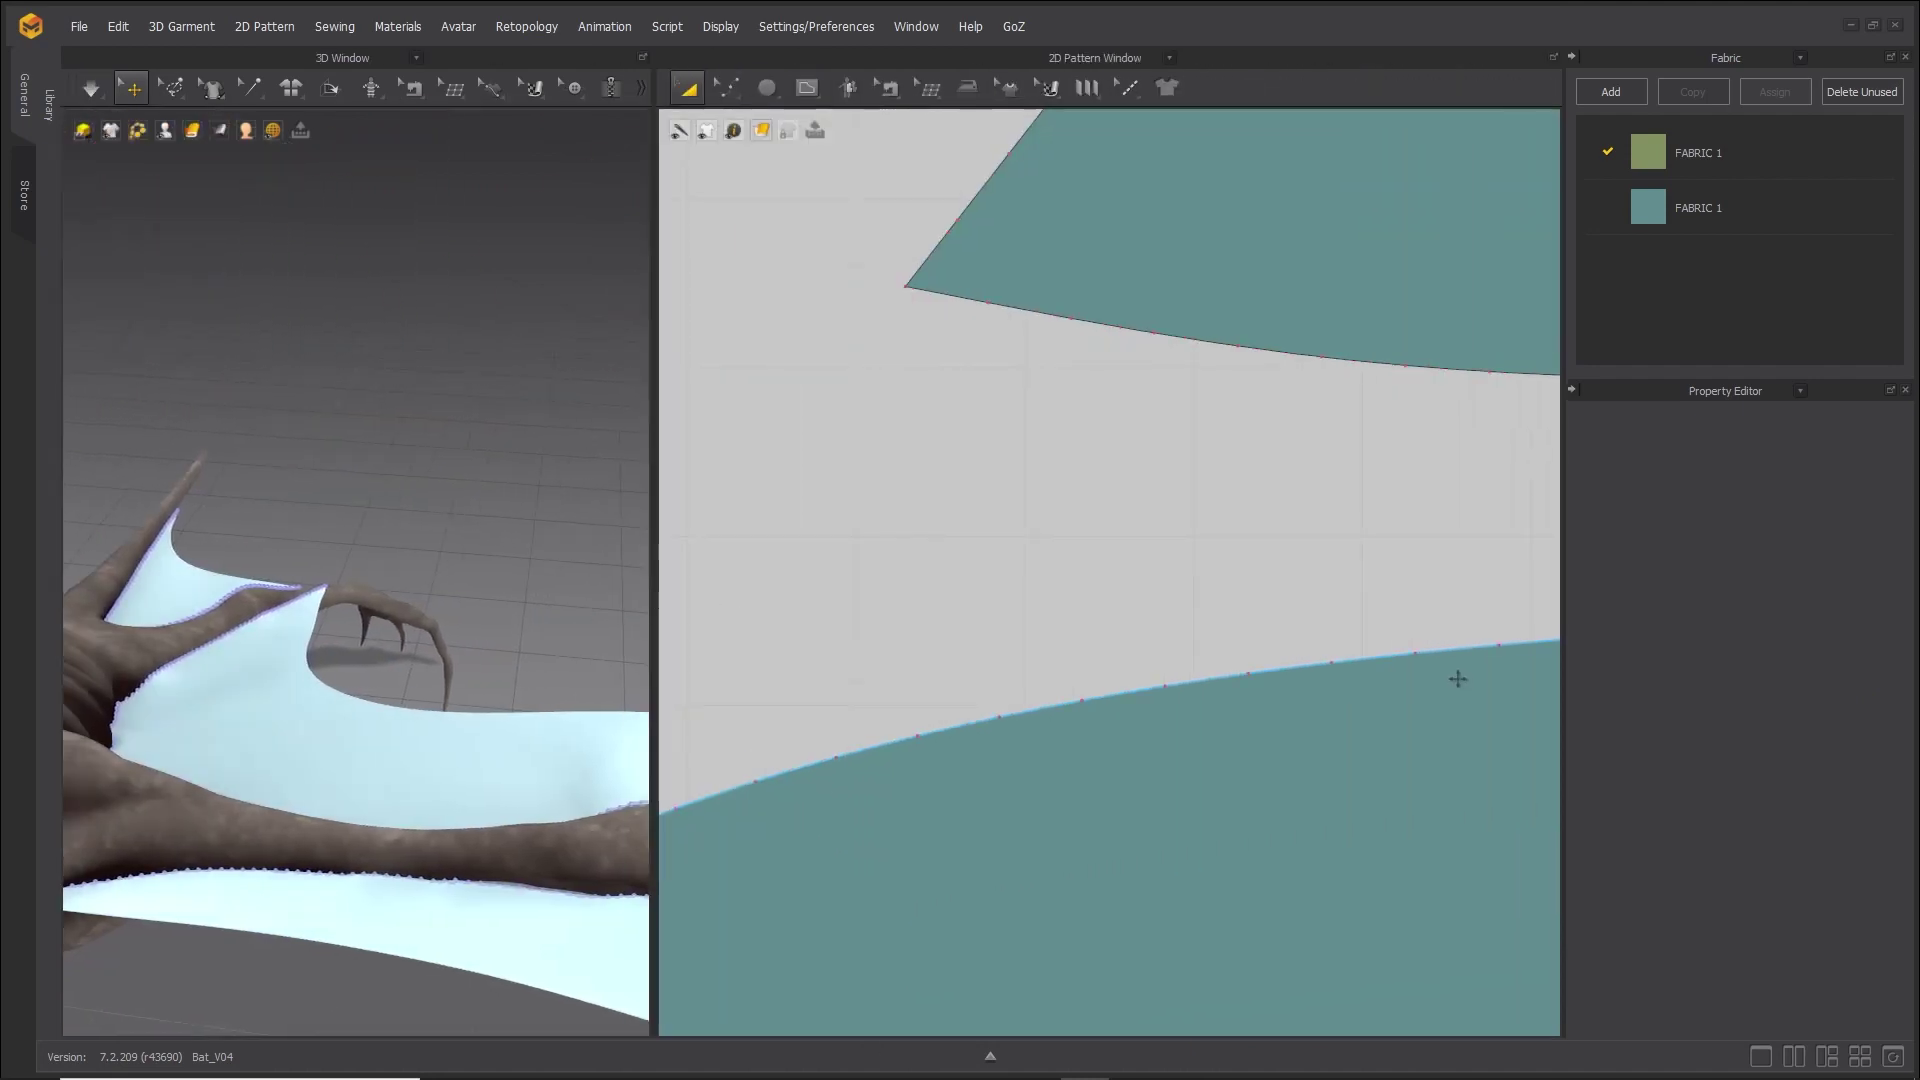
scroll(1371, 793, "down", 3)
scroll(1299, 603, "up", 3)
scroll(1299, 454, "down", 3)
scroll(1209, 814, "up", 3)
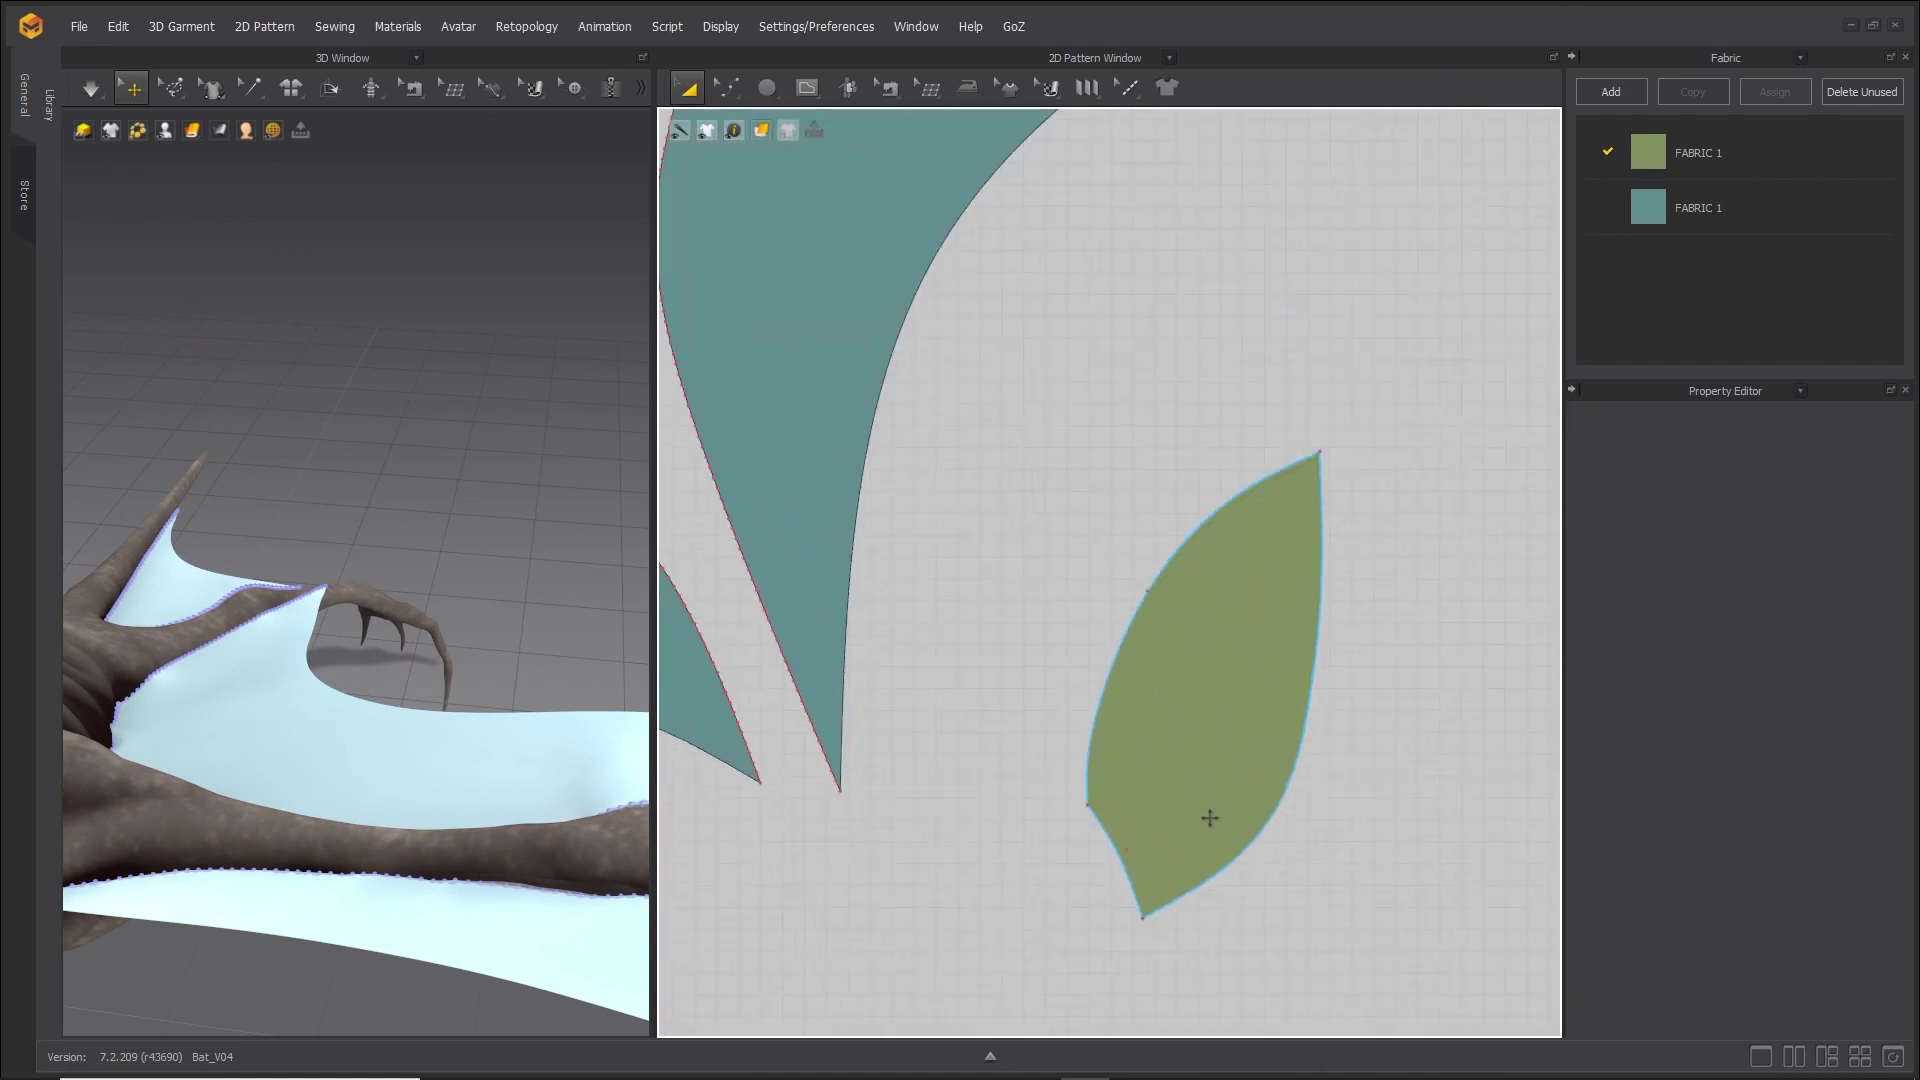
scroll(1136, 557, "up", 2)
left_click(171, 88)
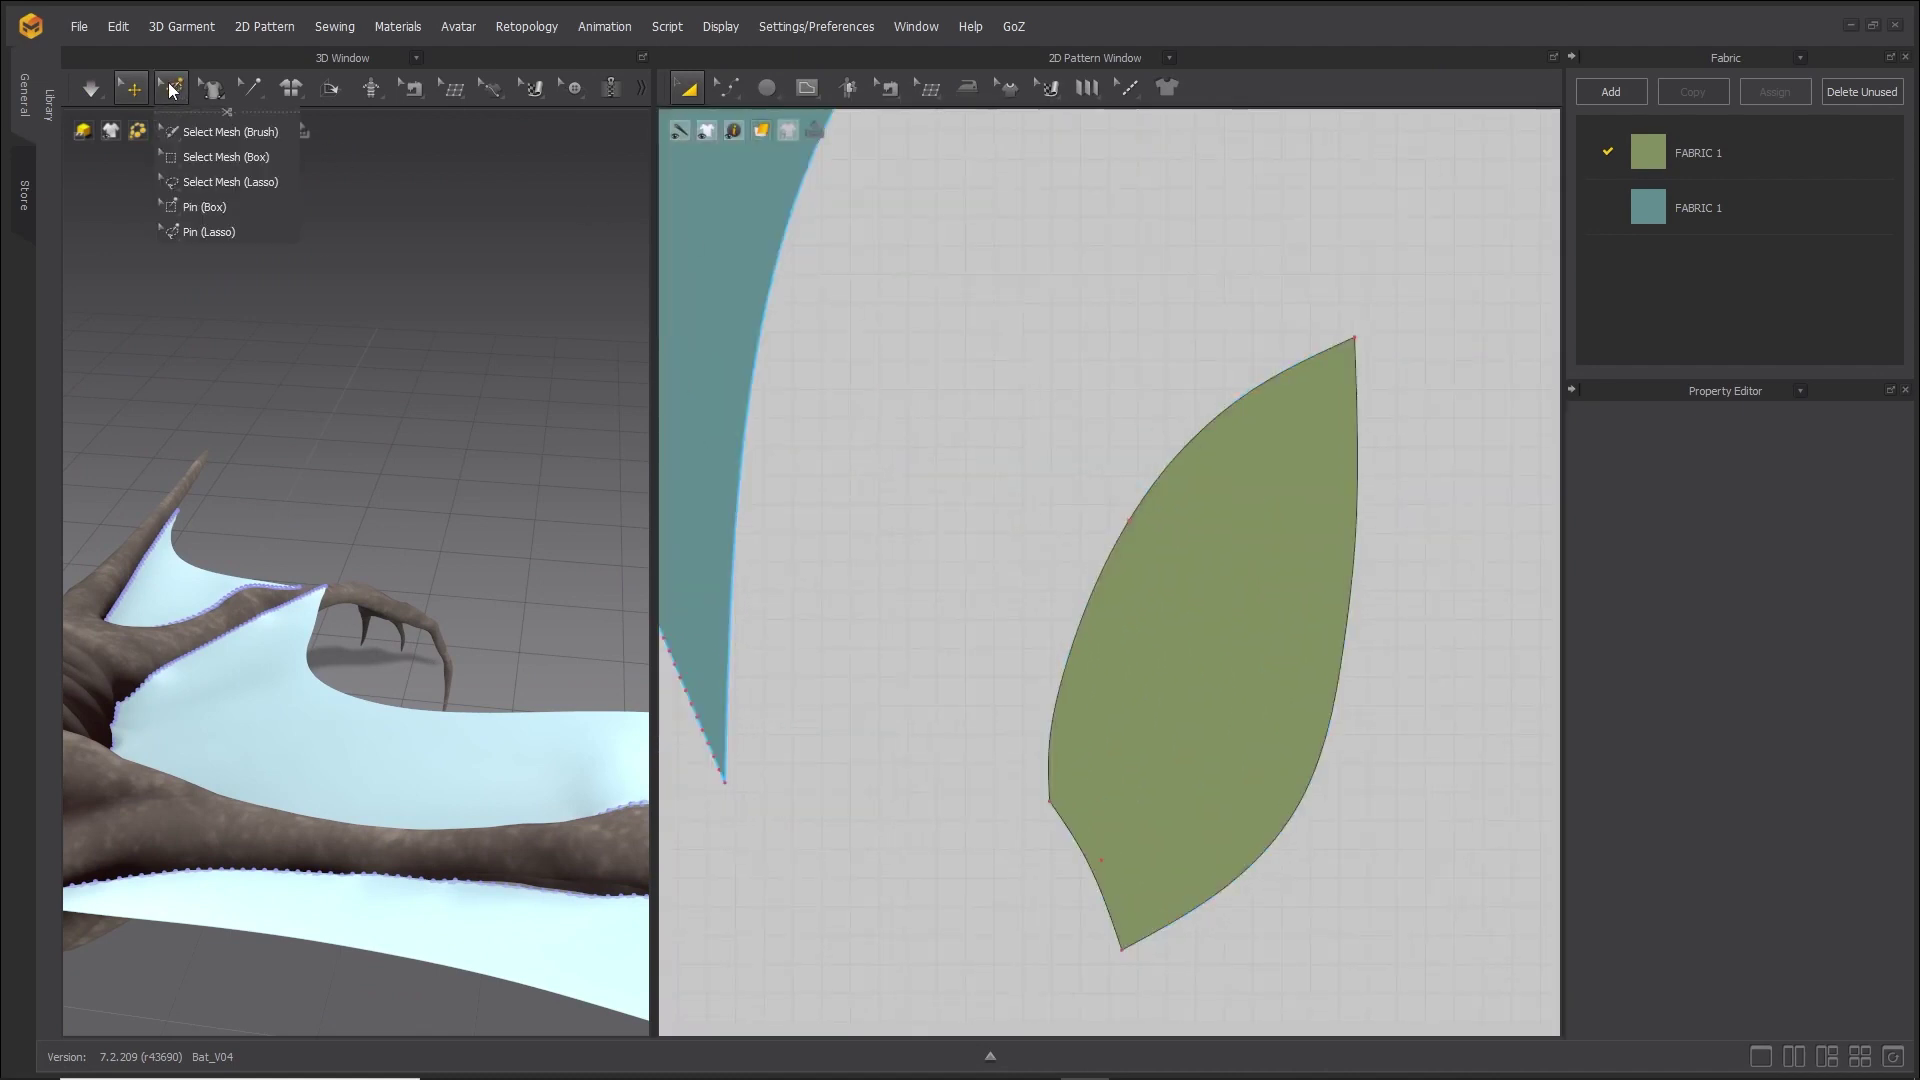
left_click(202, 232)
scroll(1129, 457, "up", 5)
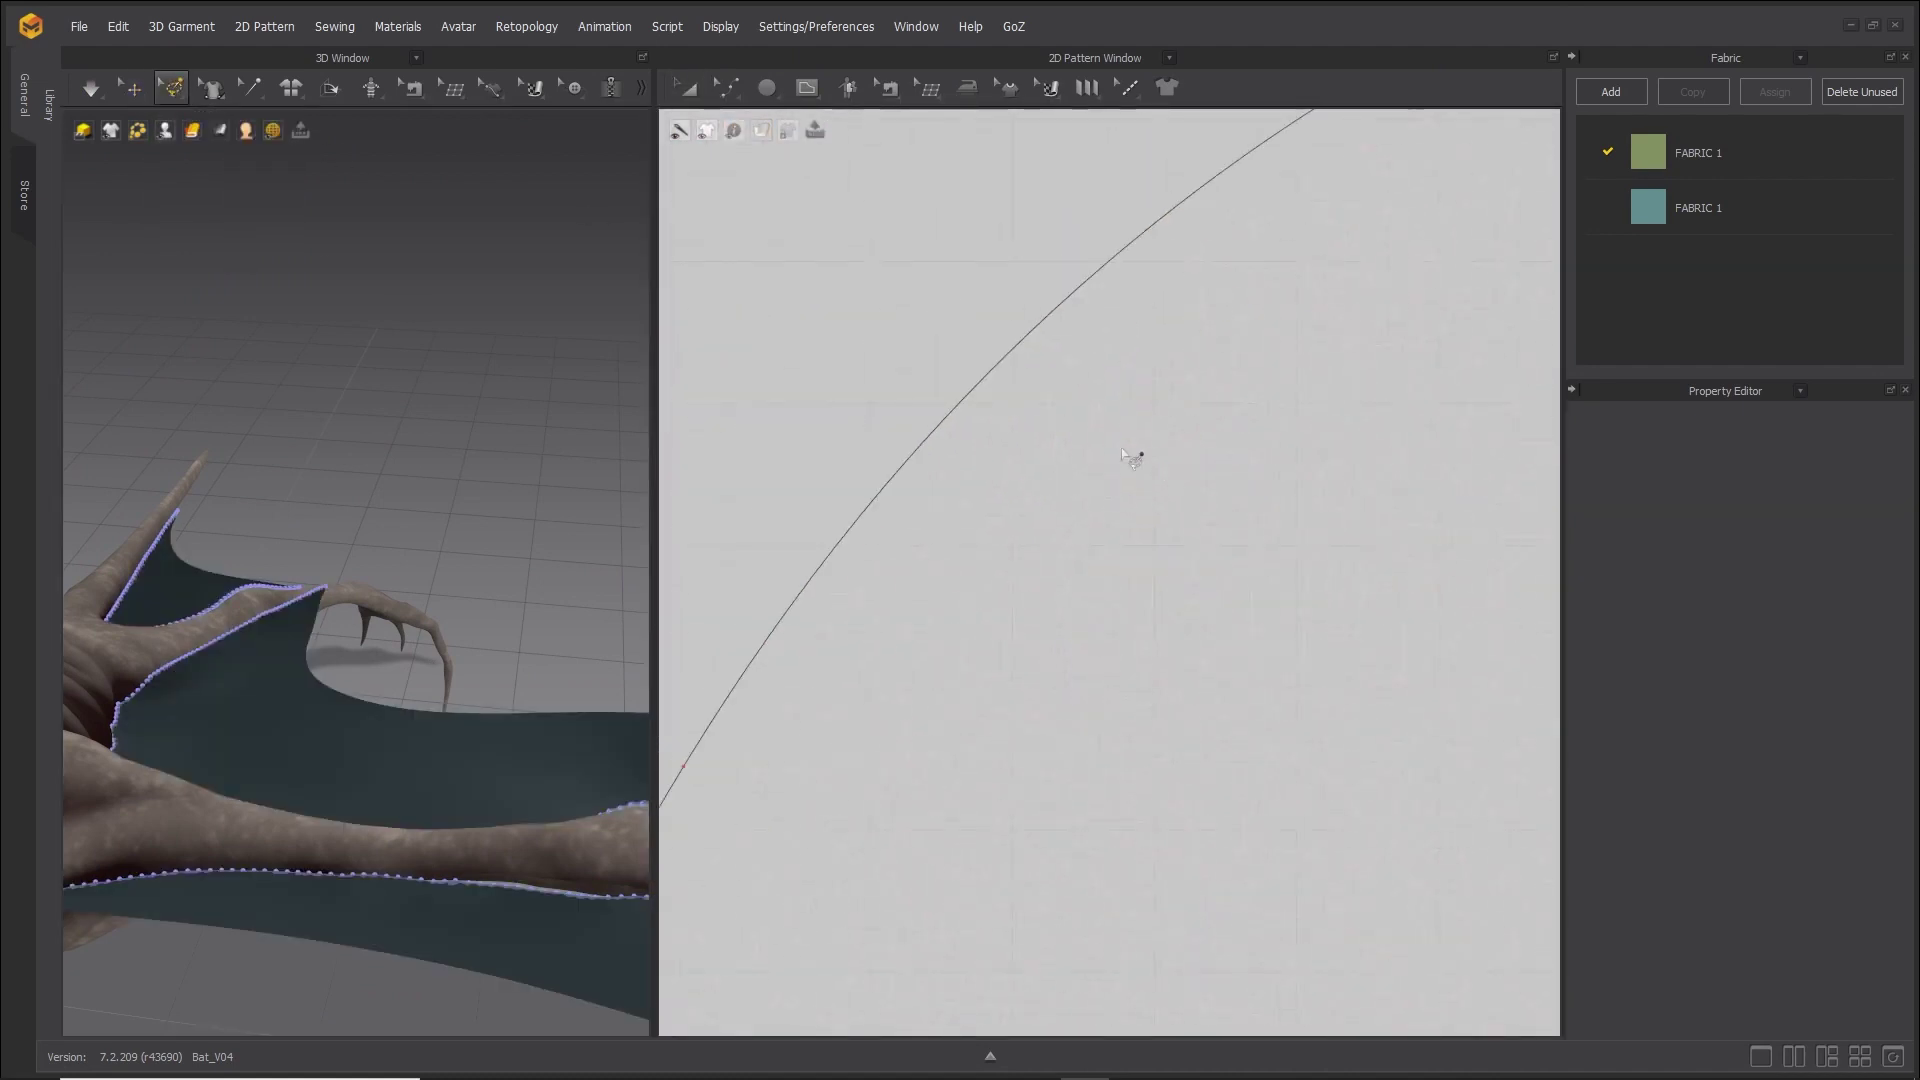
left_click(980, 385)
scroll(980, 387, "down", 10)
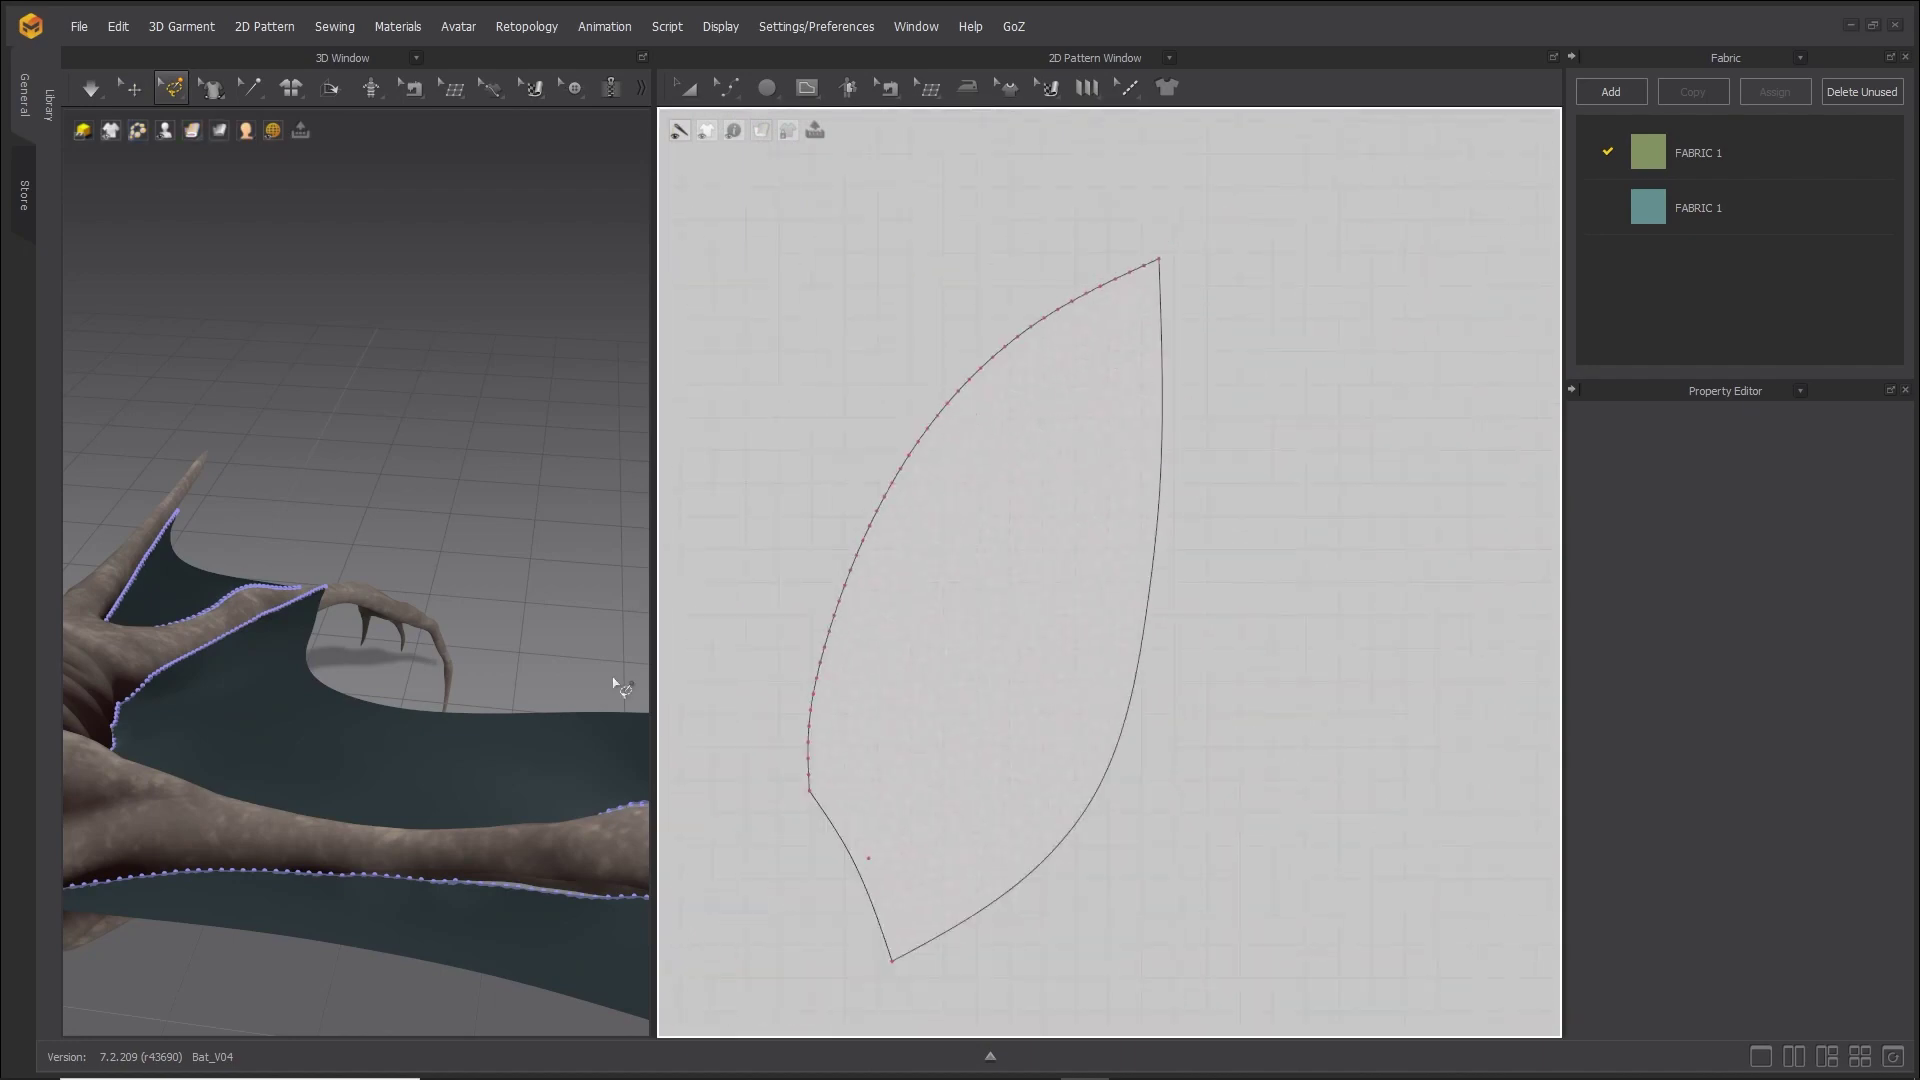
Pin the ear pattern's short lower edge with lasso pins and open the options at that pinned edge in 3D.
scroll(843, 910, "up", 4)
scroll(843, 910, "up", 3)
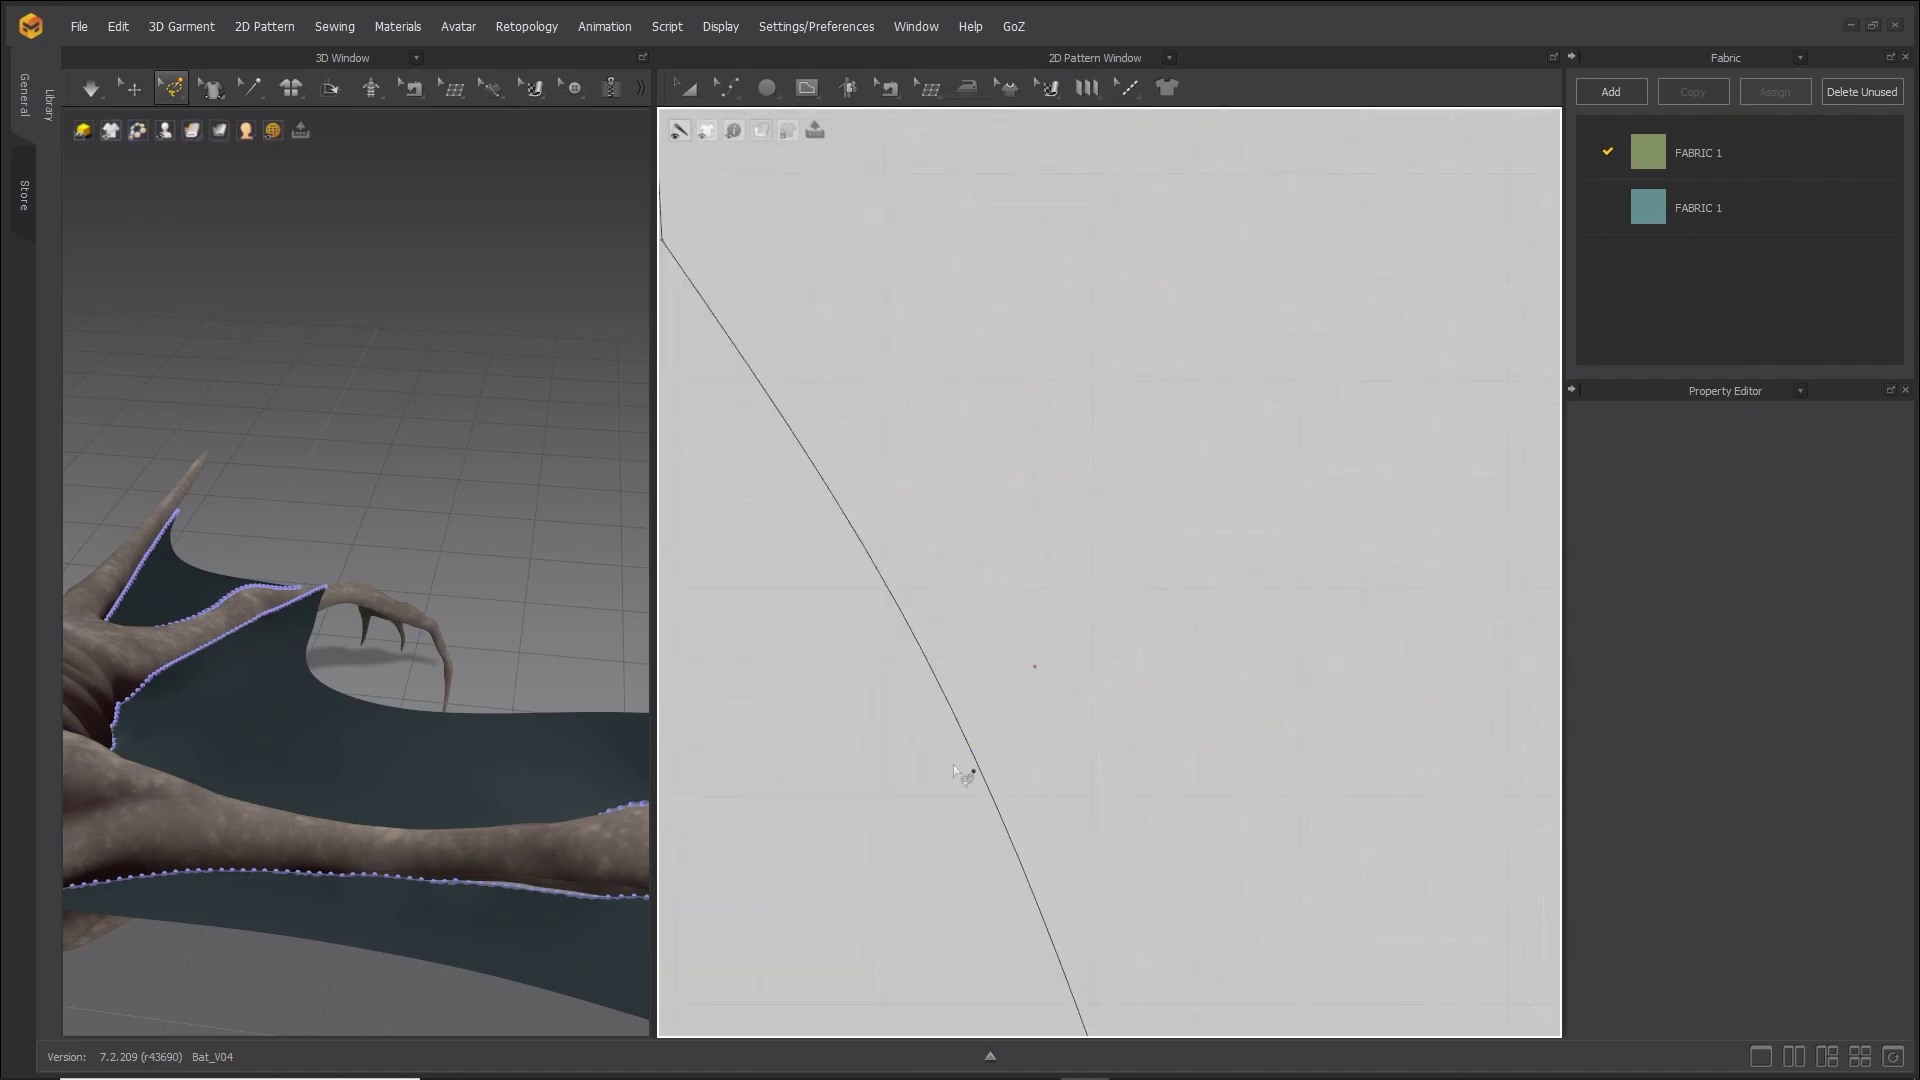
mouse_move(903, 750)
left_mouse_down()
mouse_move(944, 587)
mouse_move(1098, 764)
left_mouse_up()
scroll(1150, 664, "down", 4)
scroll(1150, 664, "up", 8)
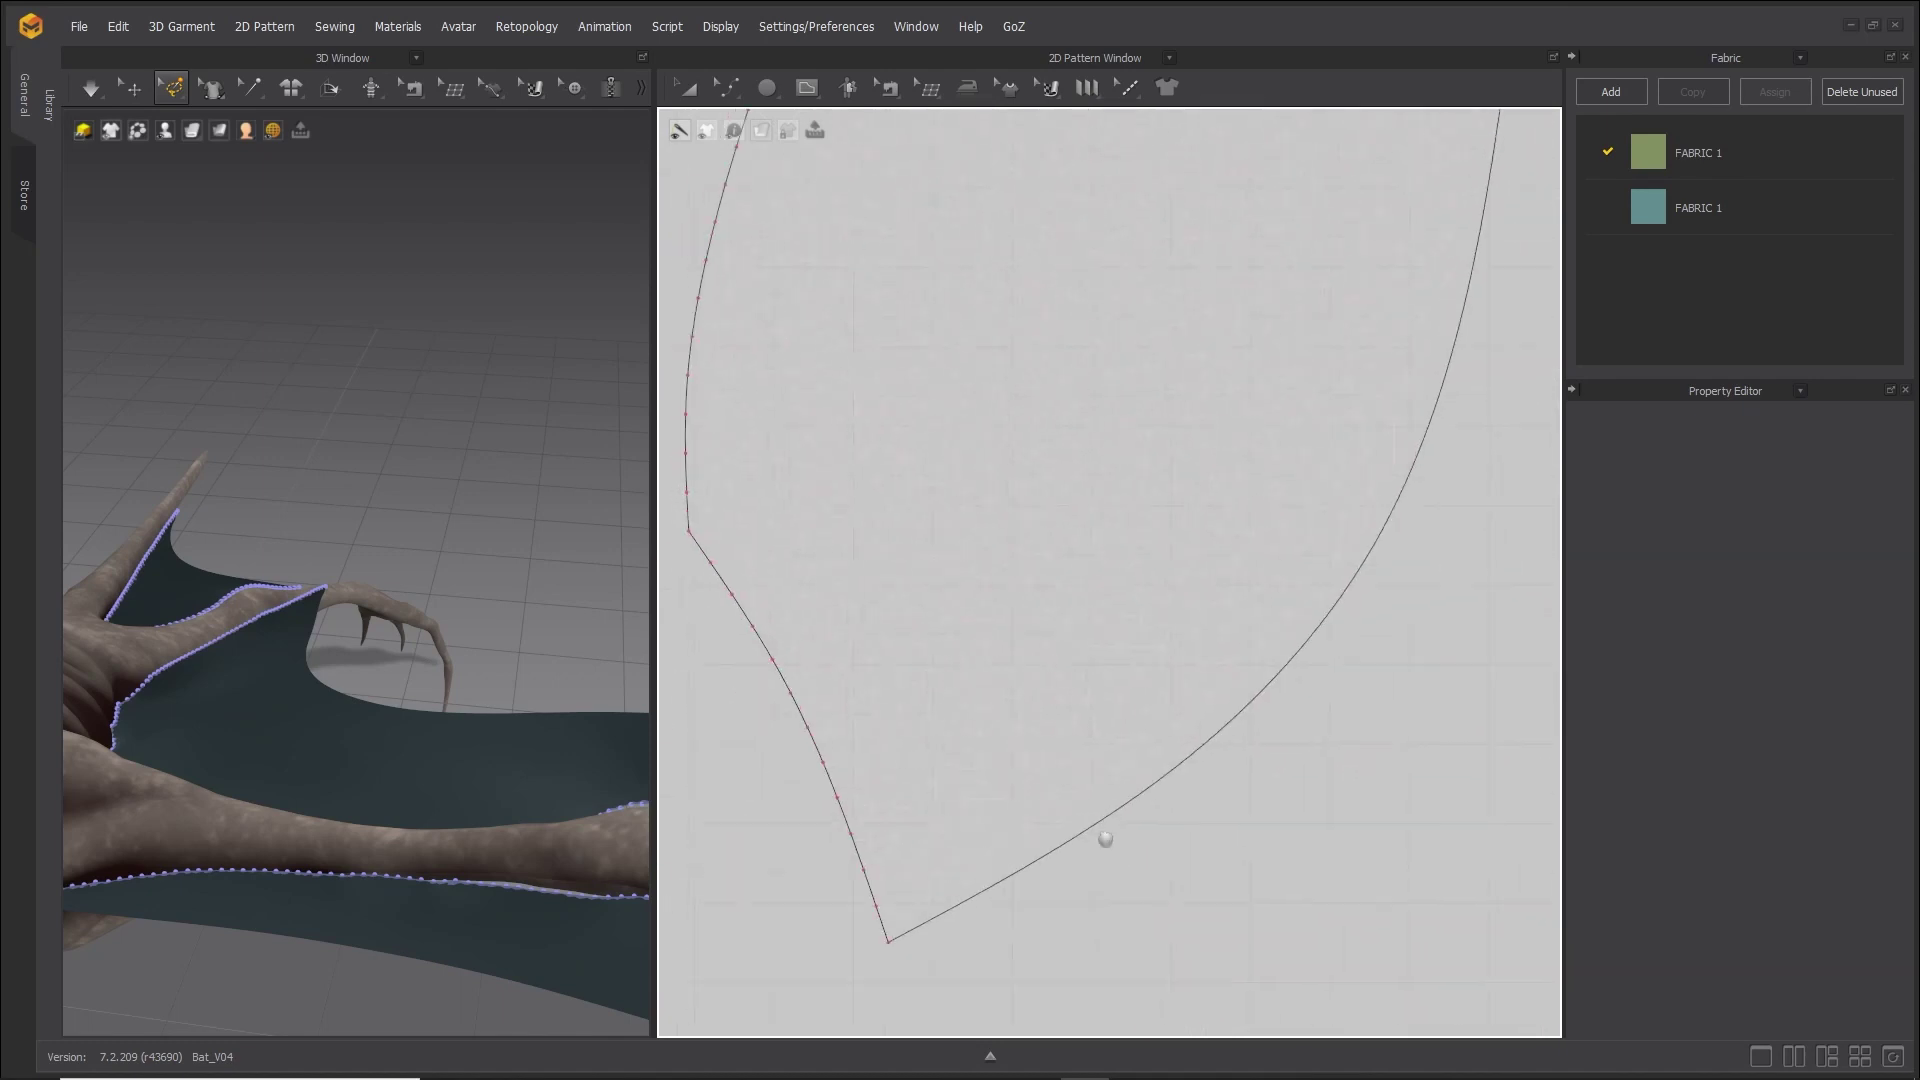
scroll(1110, 837, "down", 6)
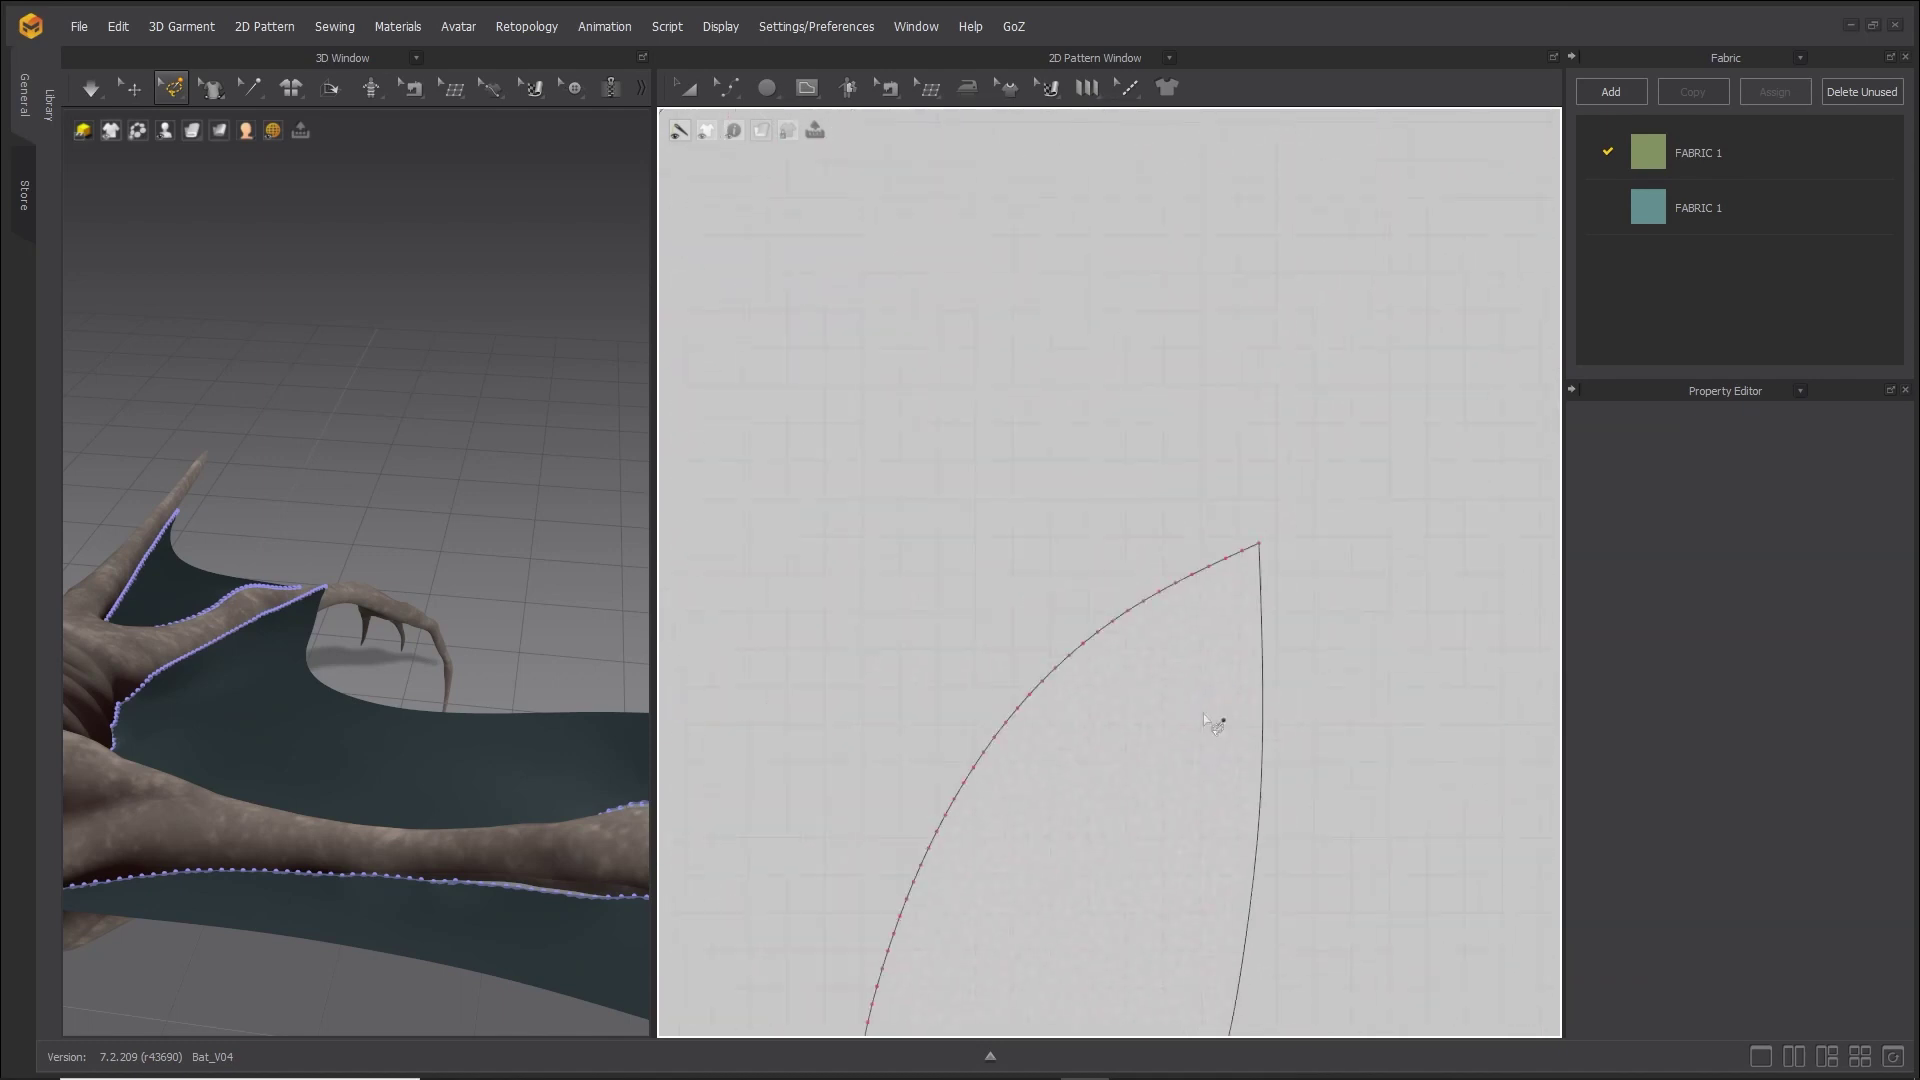
left_click_drag(653, 490, 1431, 490)
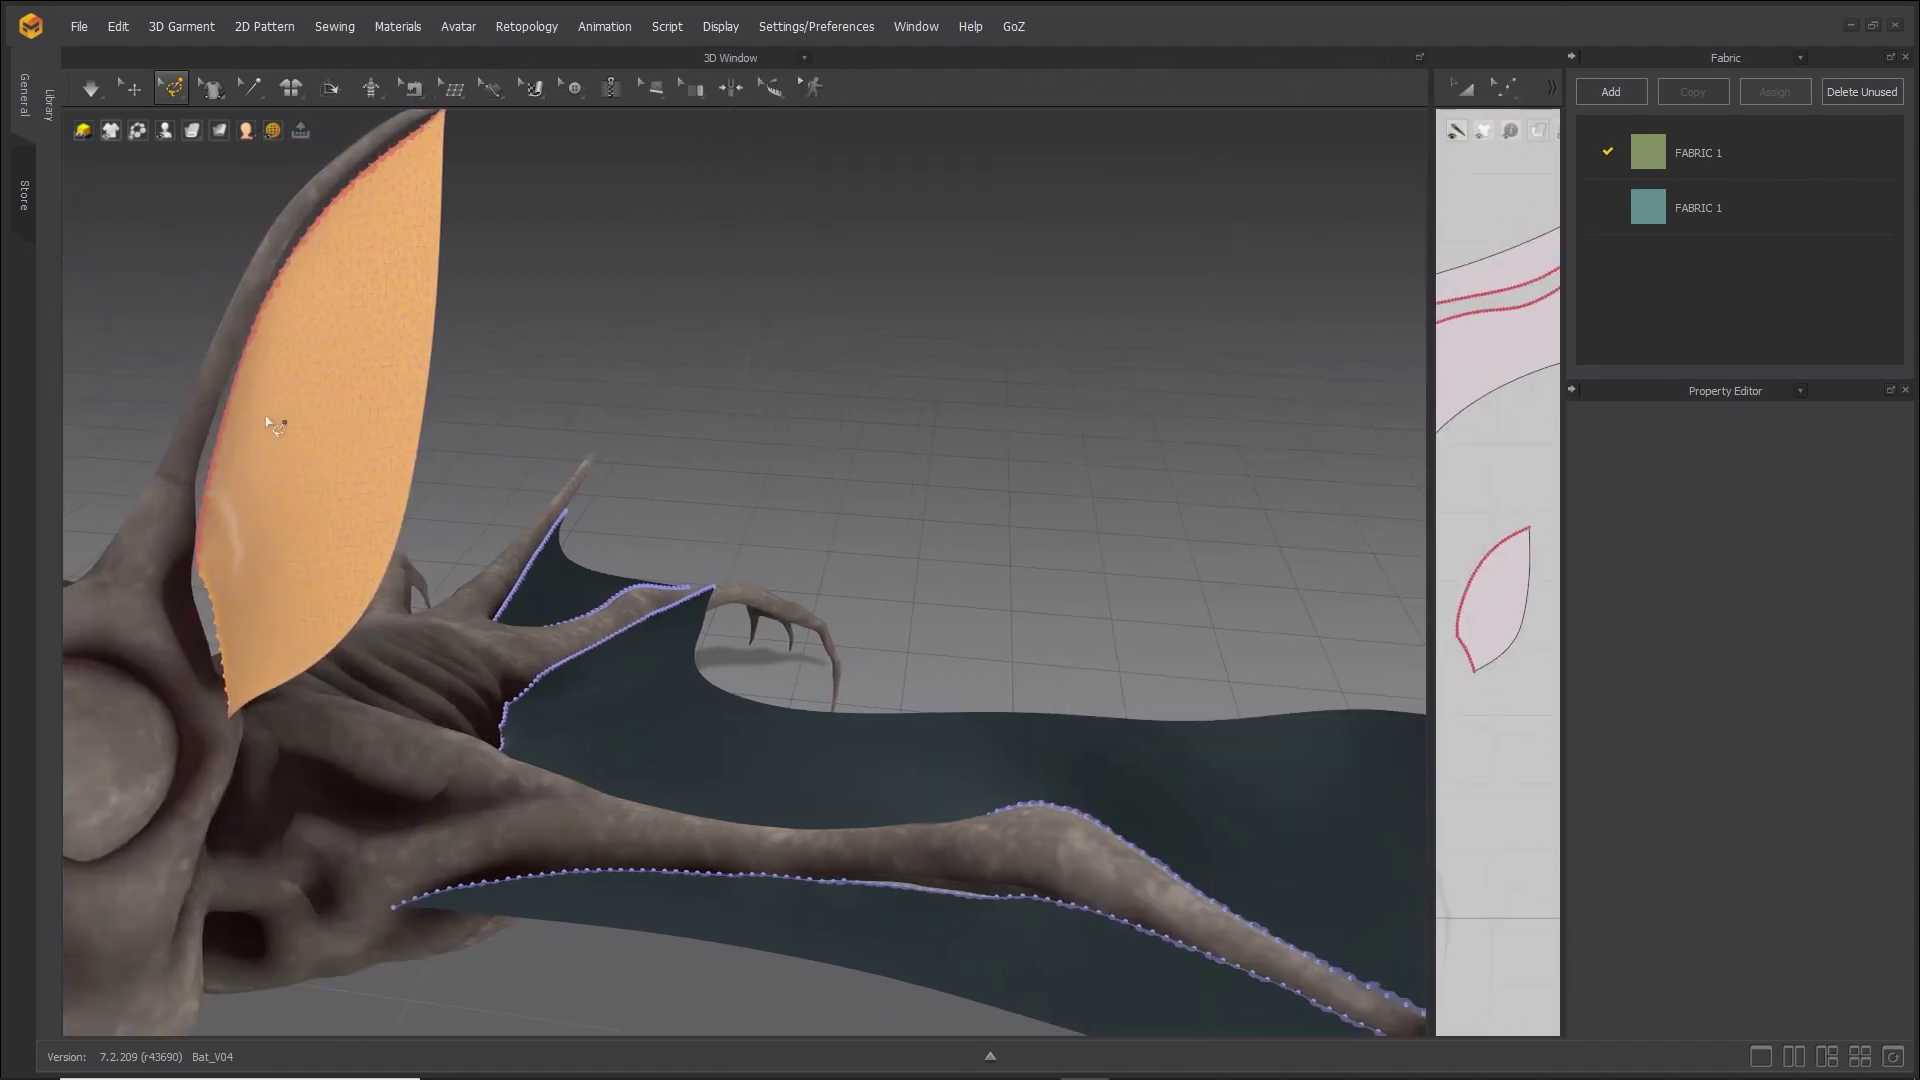
right_click_drag(283, 422, 885, 773)
scroll(872, 603, "up", 2)
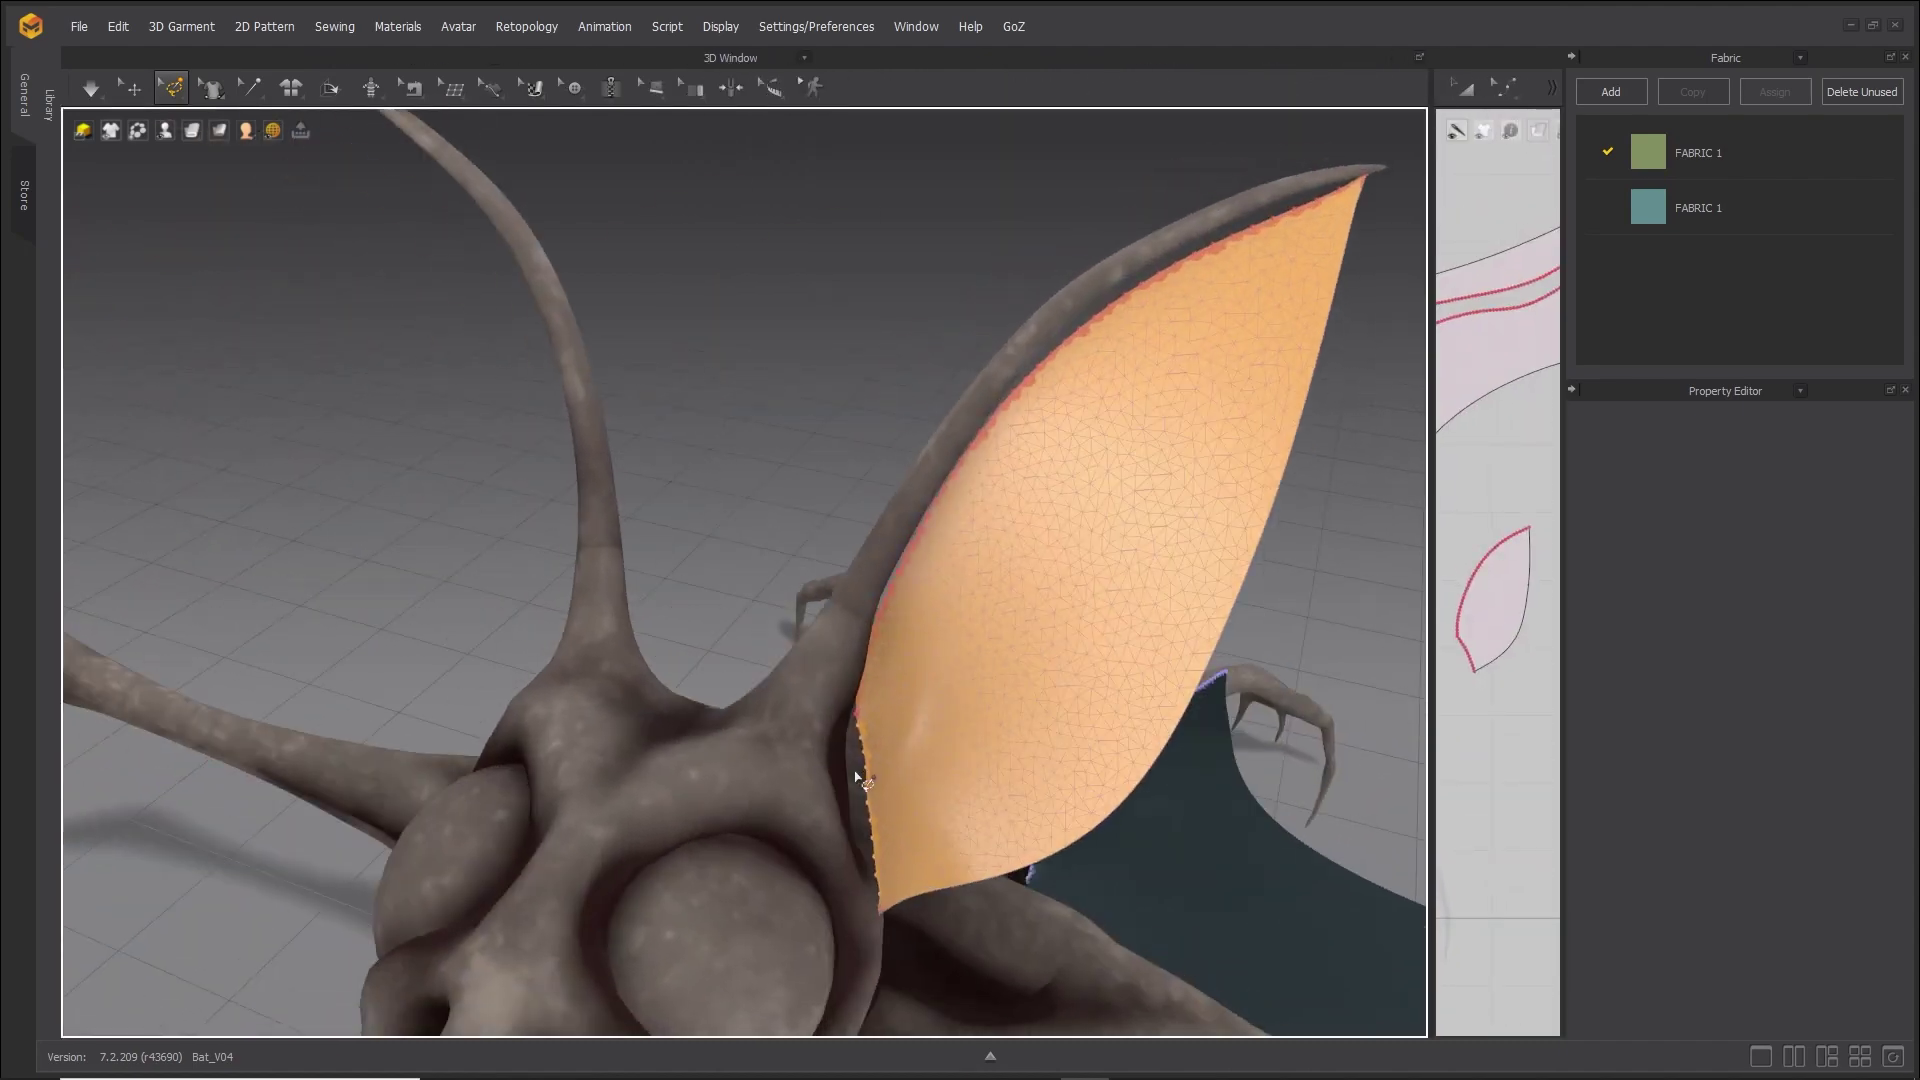
right_click(866, 773)
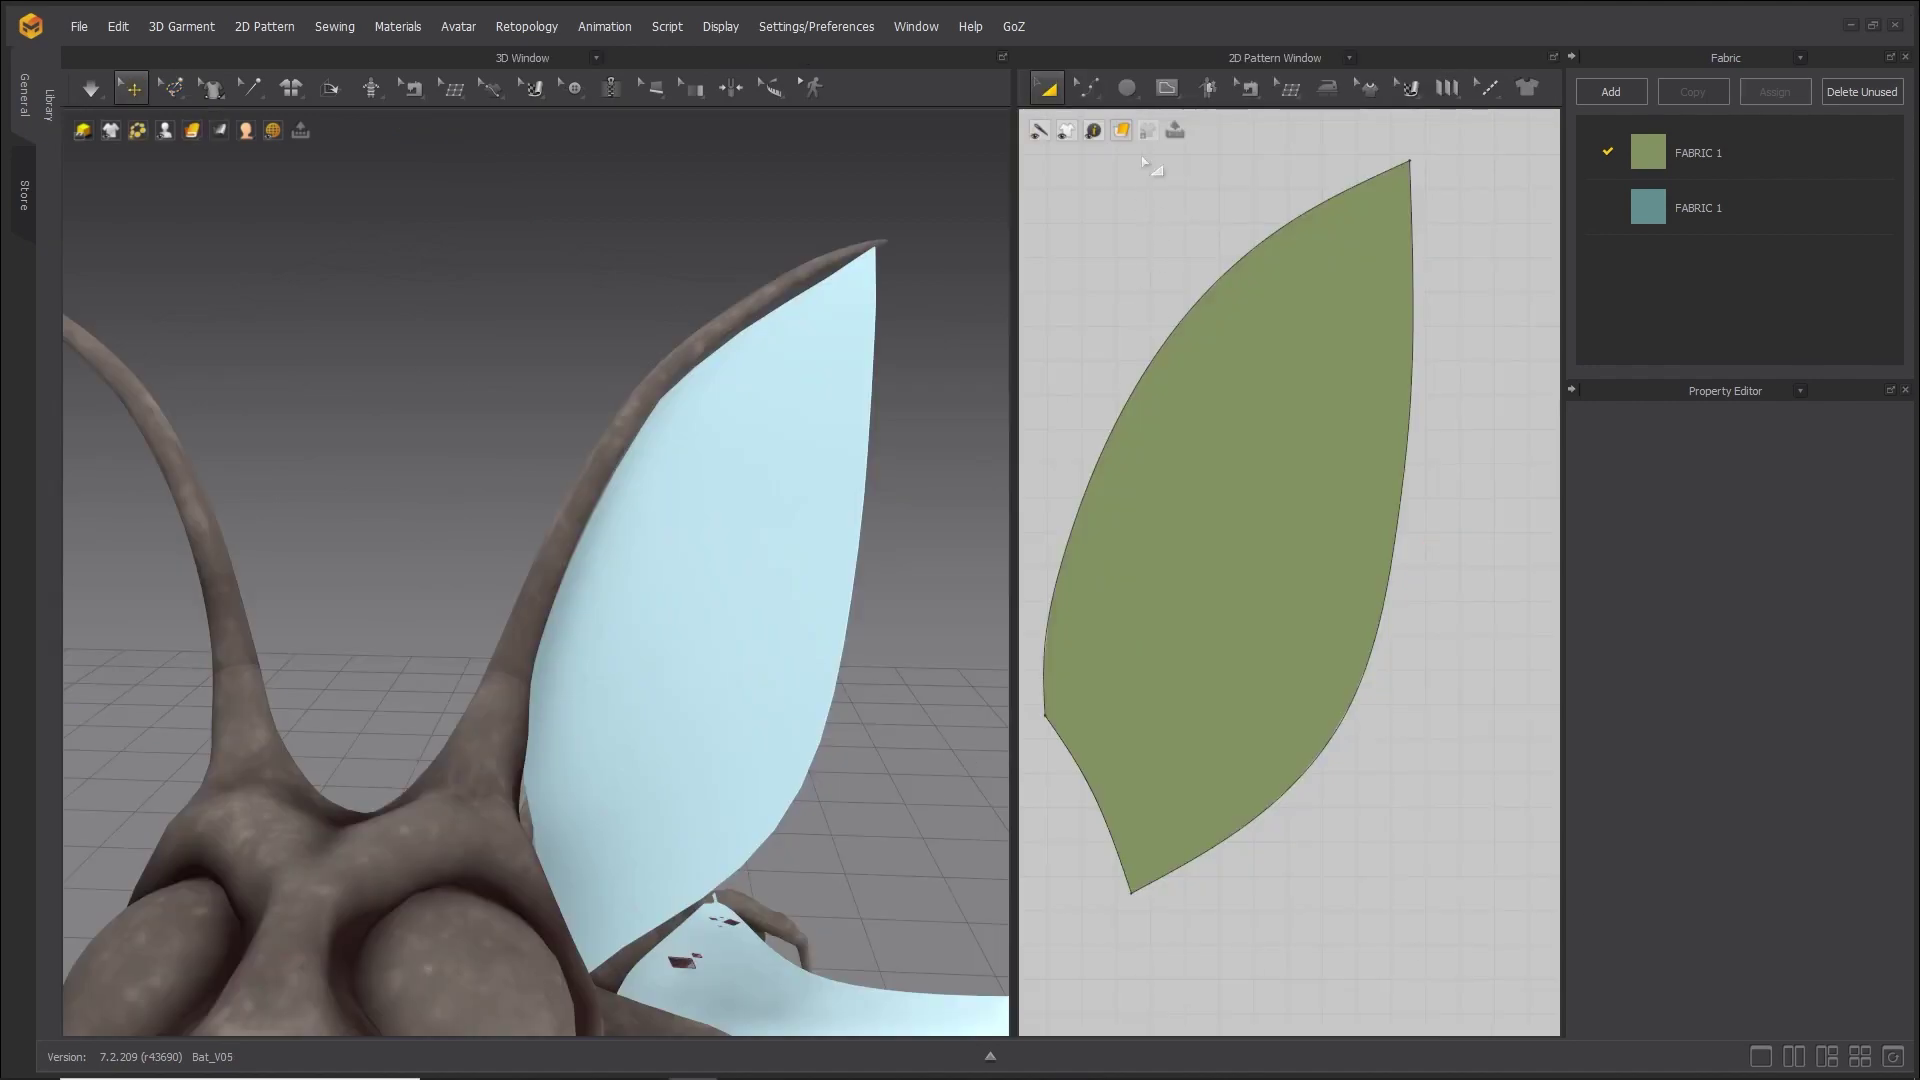
Draw a straight internal line about 74 mm long across the lower ear pattern, from the bone-side edge to the outer edge.
left_click(1166, 89)
left_click(1176, 128)
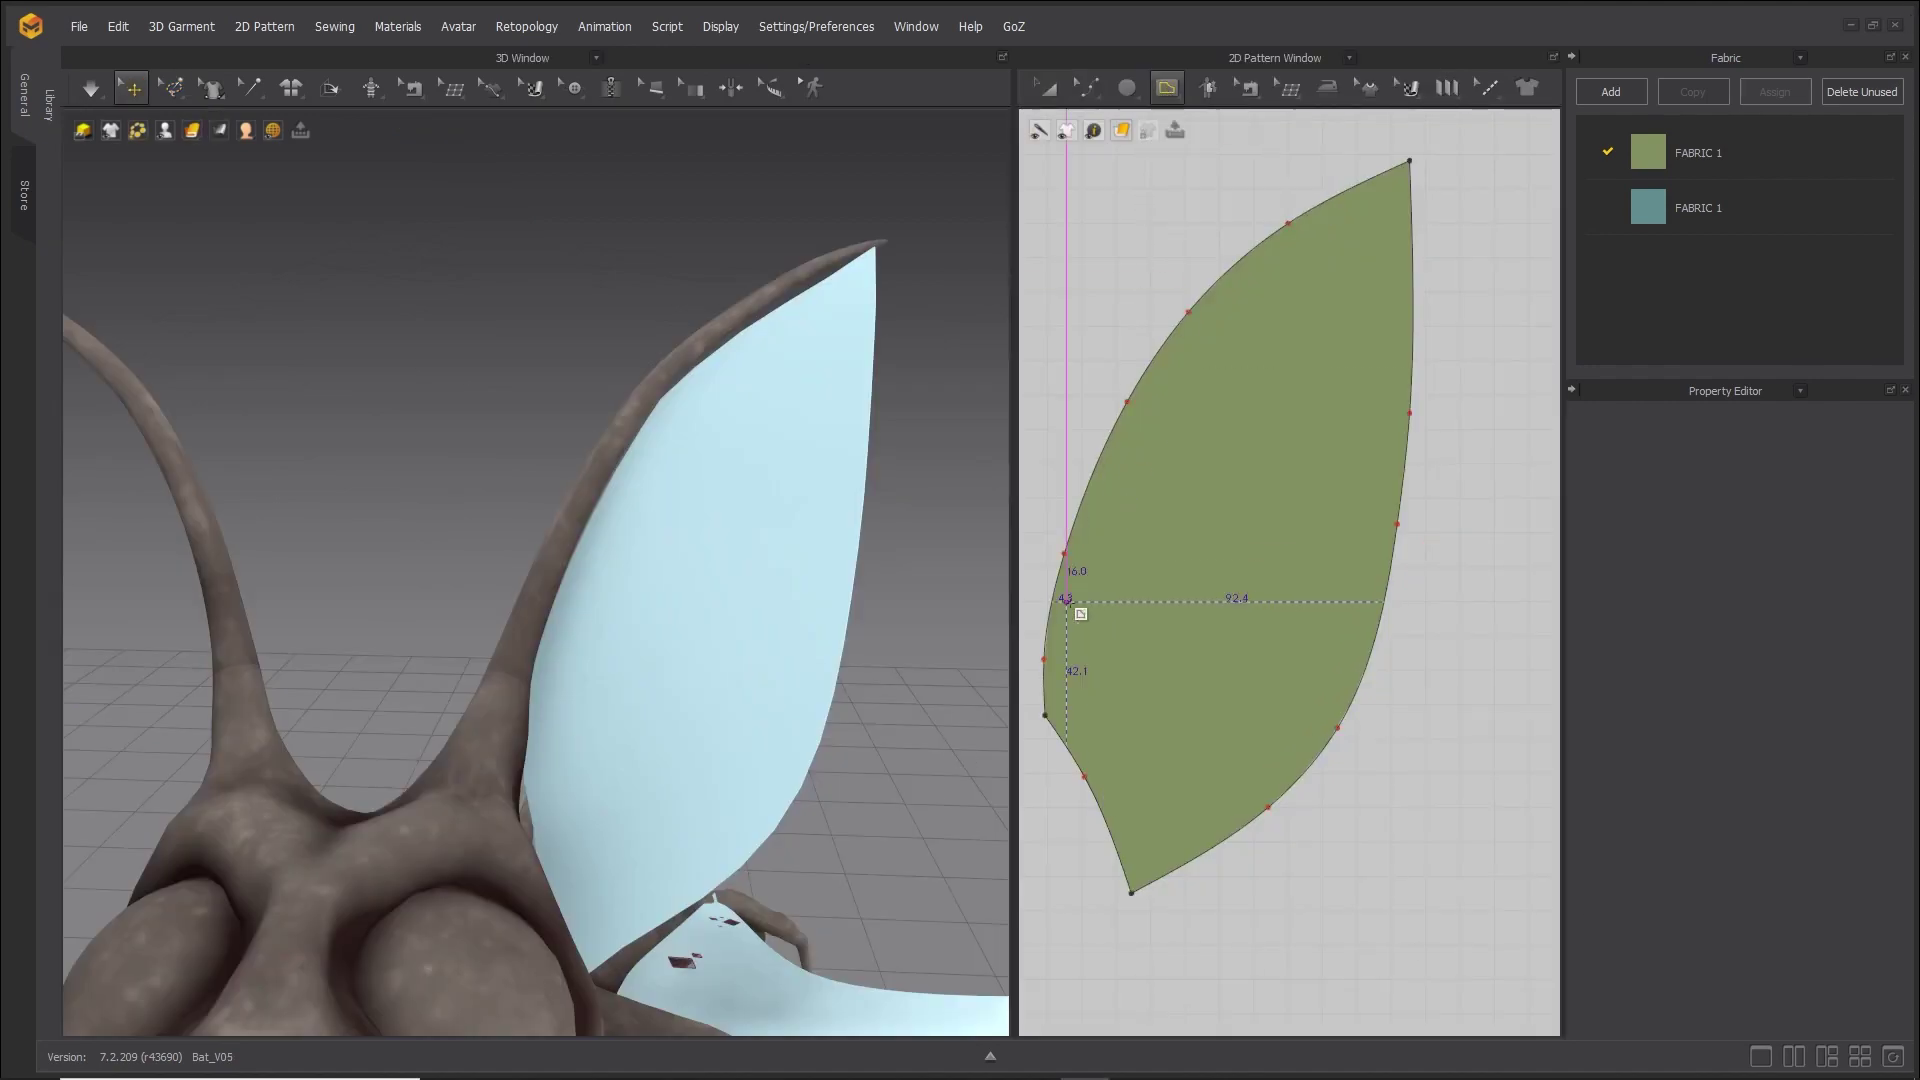
left_click(1045, 660)
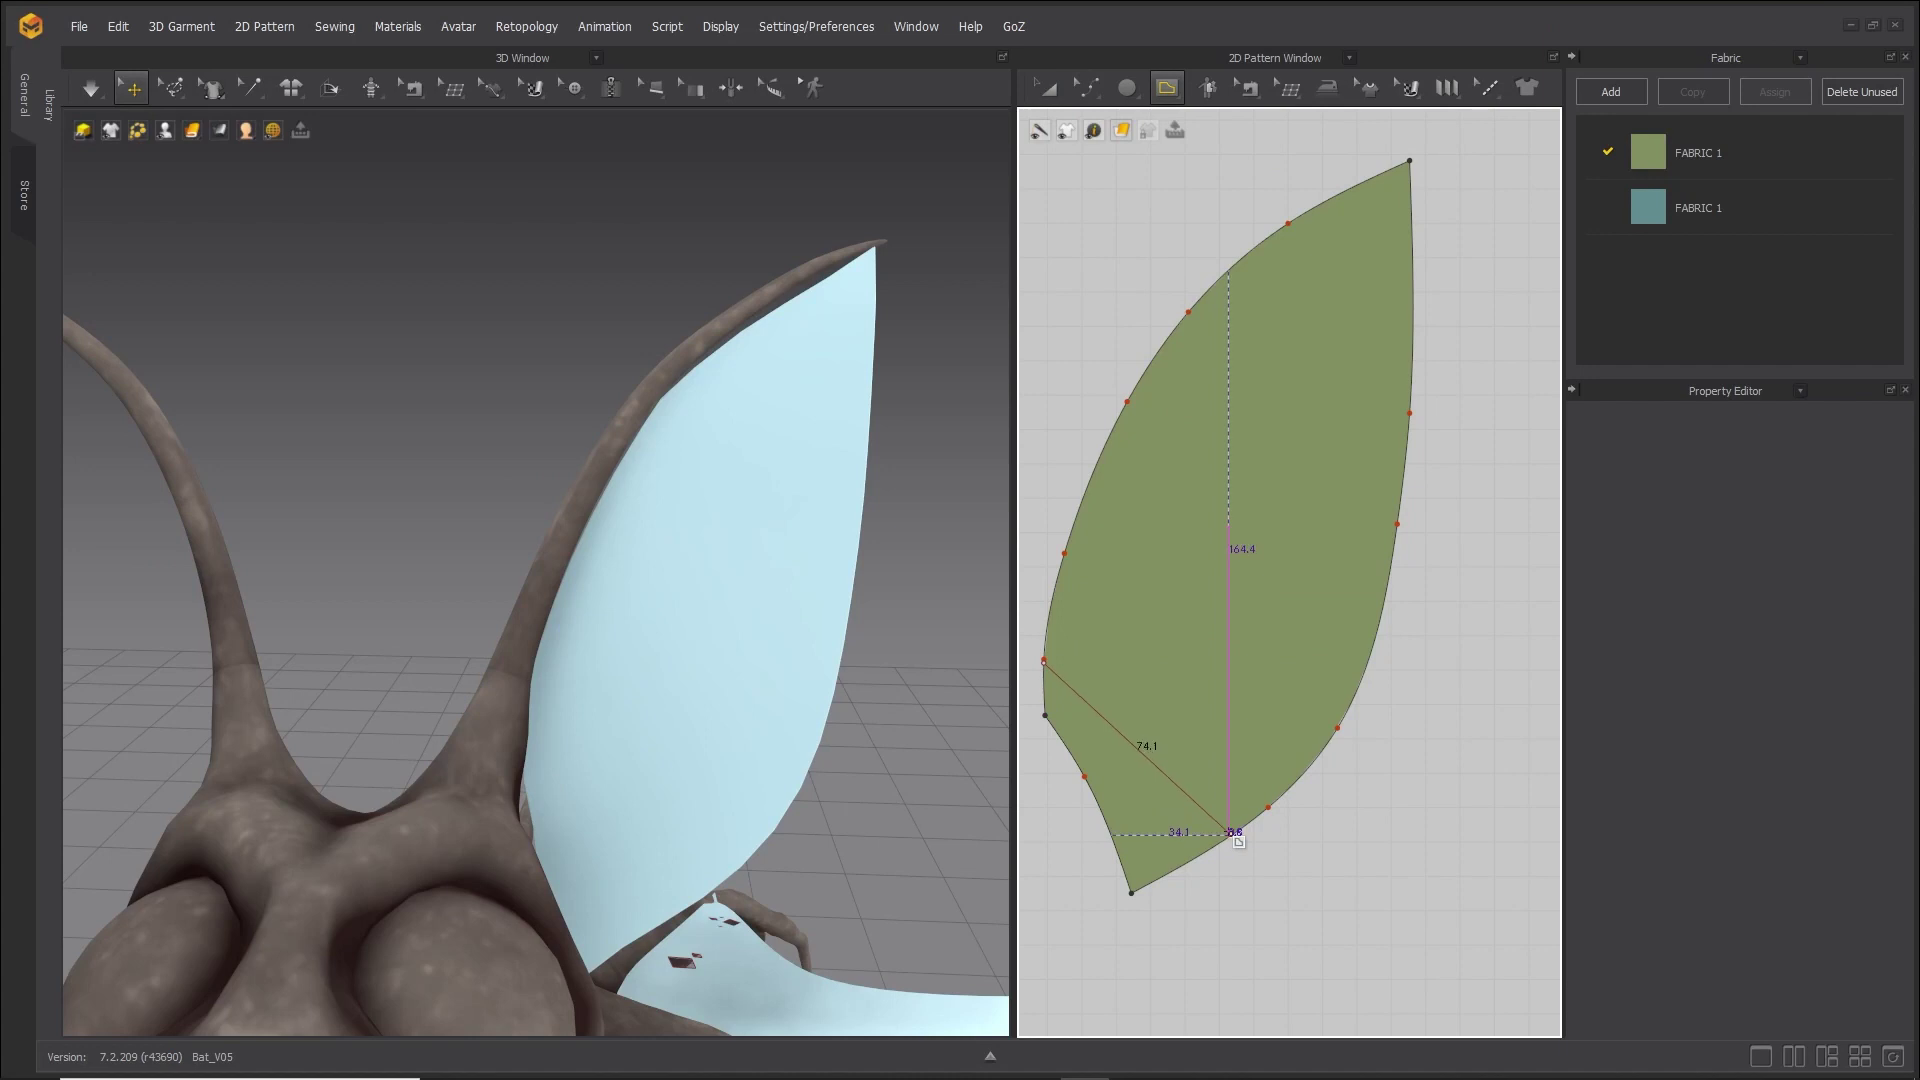
double_click(1233, 836)
scroll(1222, 886, "up", 5)
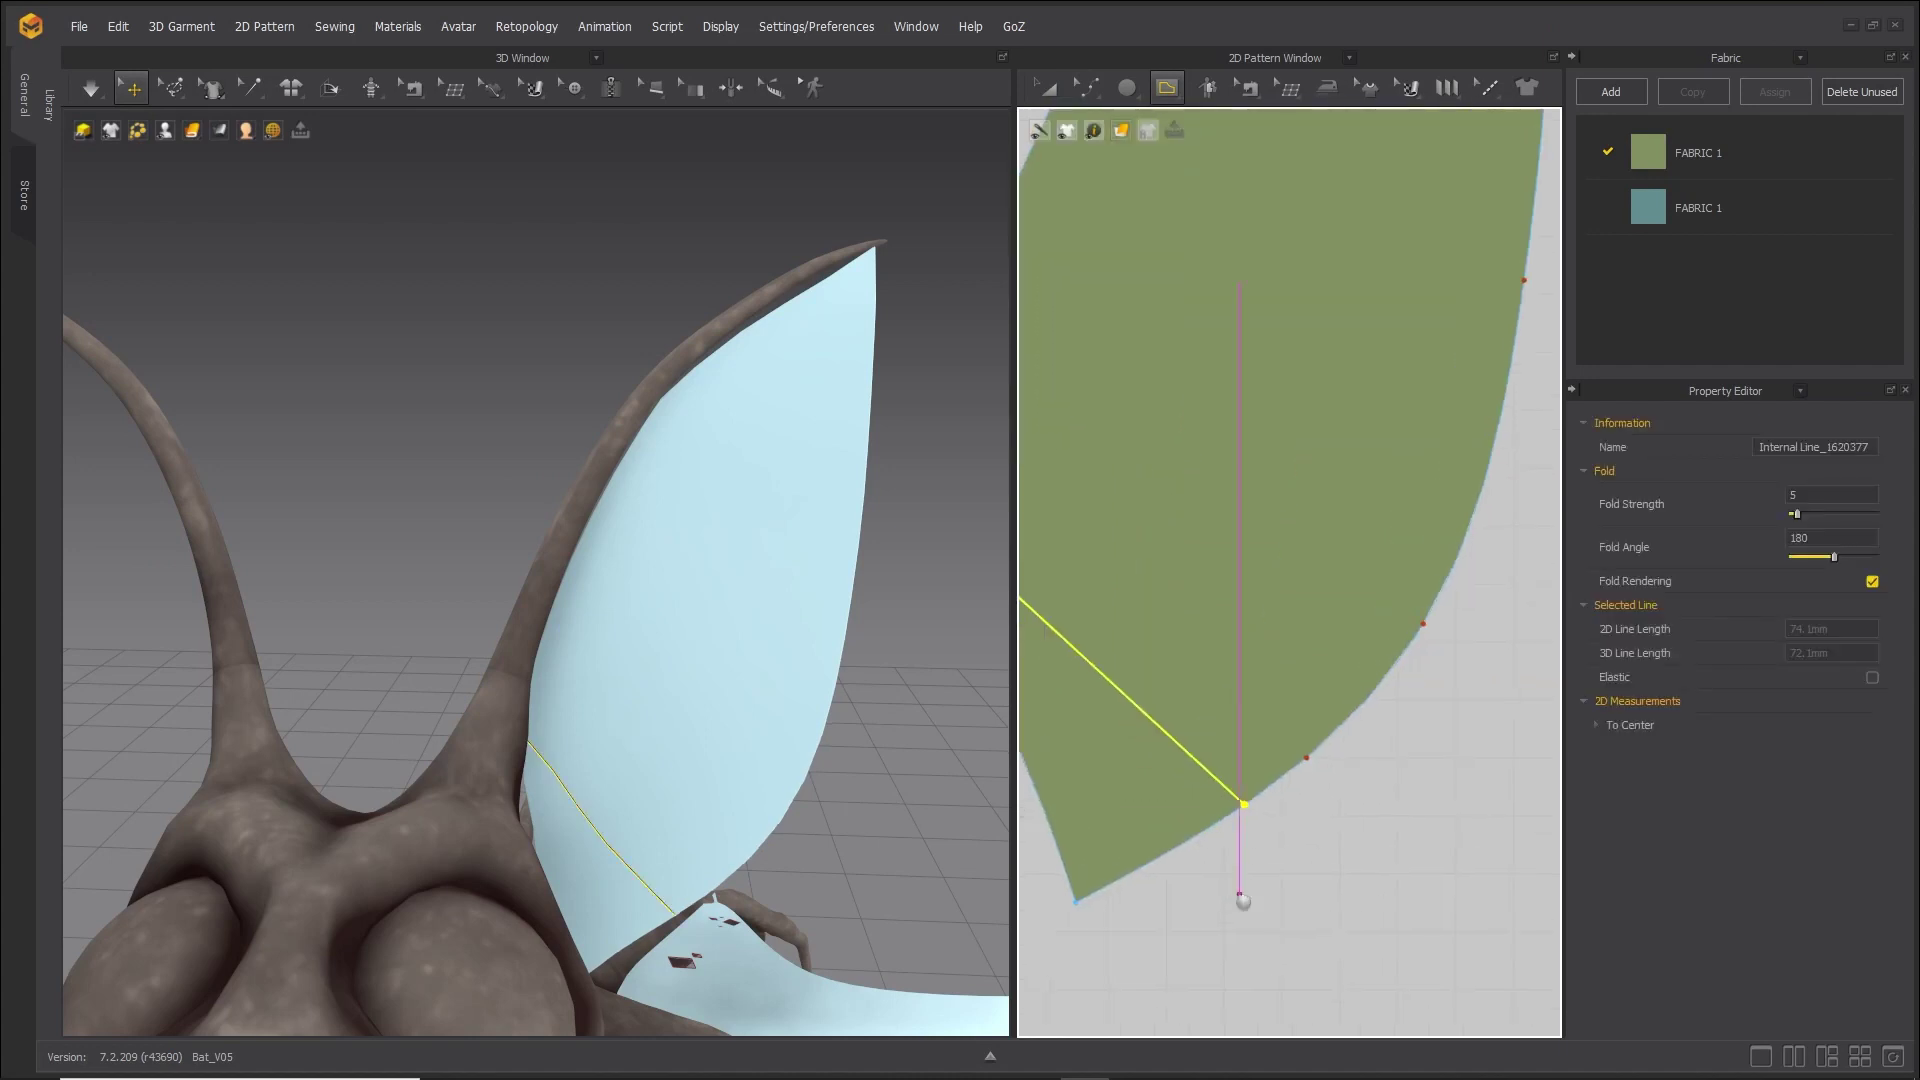
middle_click_drag(1243, 900, 1388, 874)
scroll(1388, 874, "down", 2)
right_click(1182, 841)
left_click(1026, 839)
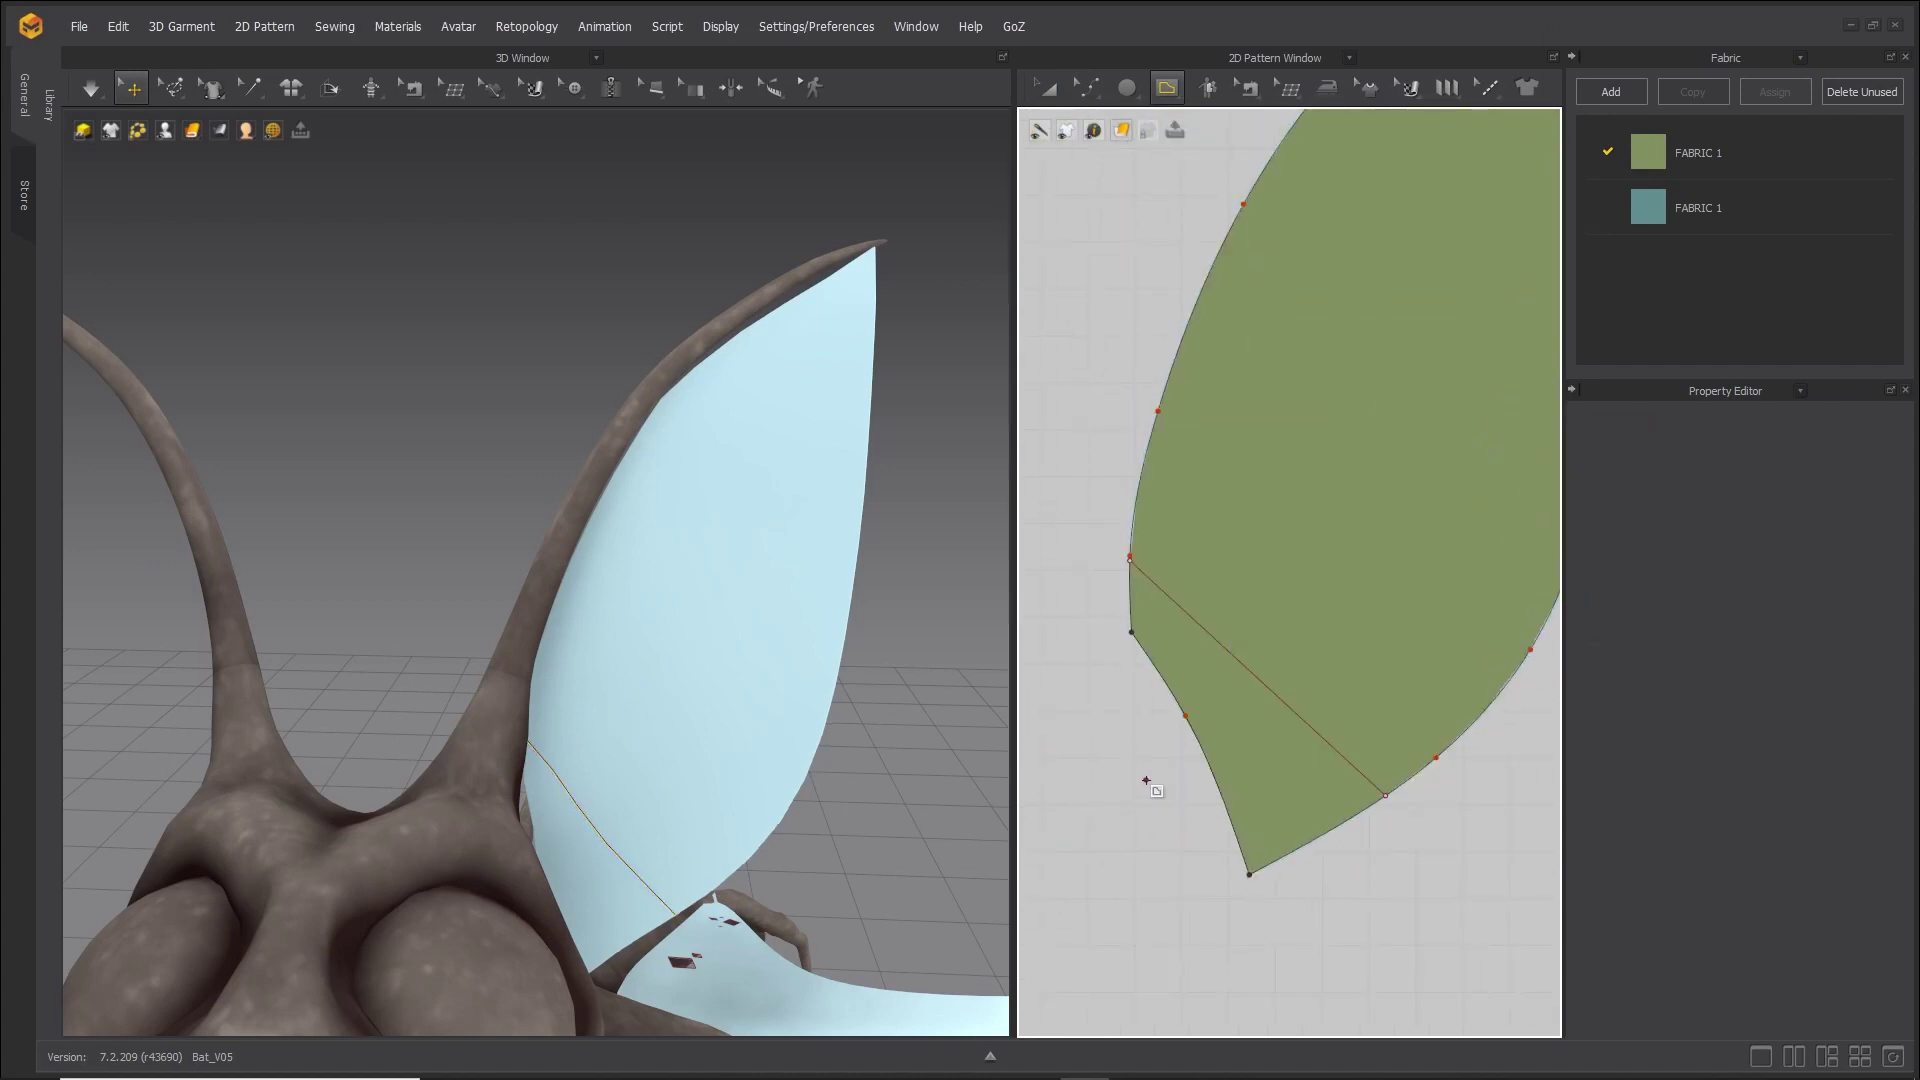
Bend the ear pattern's internal line into an arc bulging up toward the ear's tip.
key("c")
left_click_drag(1255, 675, 1286, 634)
scroll(1286, 634, "up", 2)
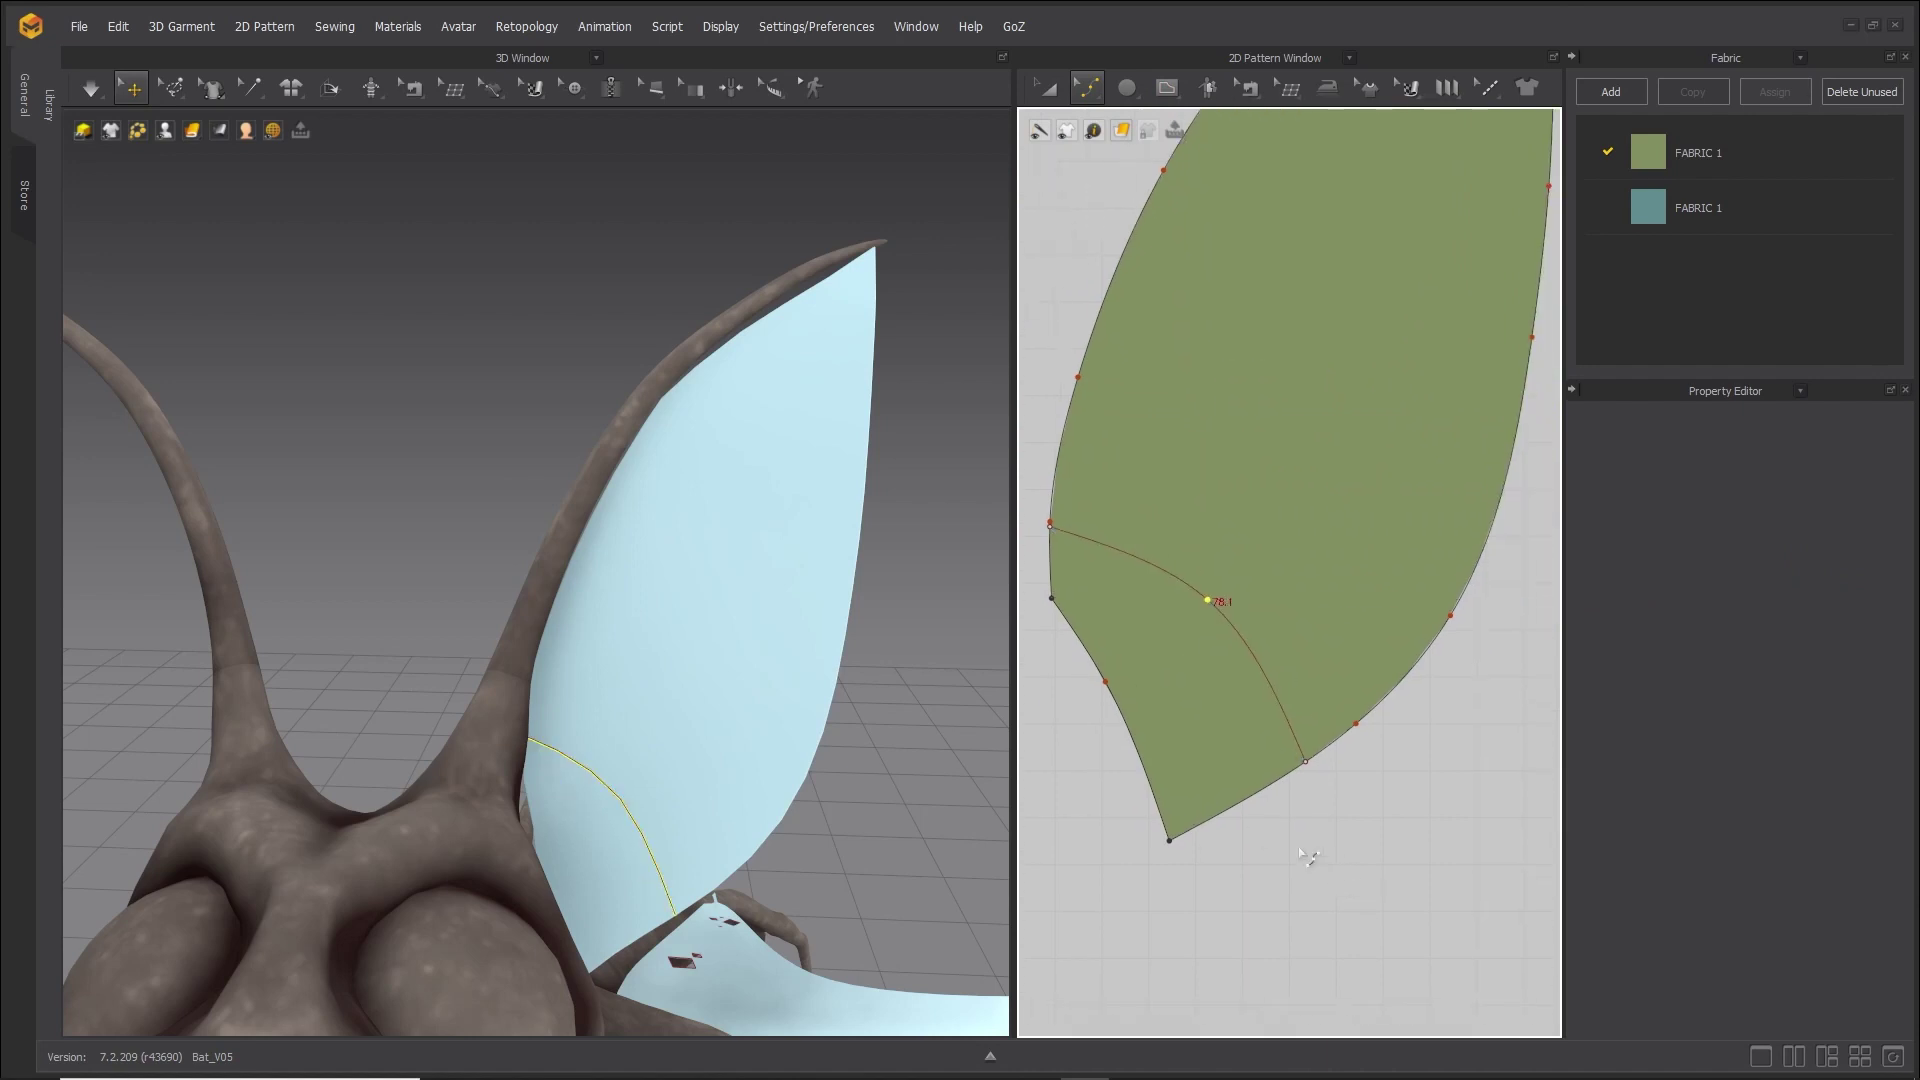
Offset the ear pattern's curved internal line eight times at a 25 mm distance toward the ear's tip.
left_click(1271, 680)
right_click(1270, 680)
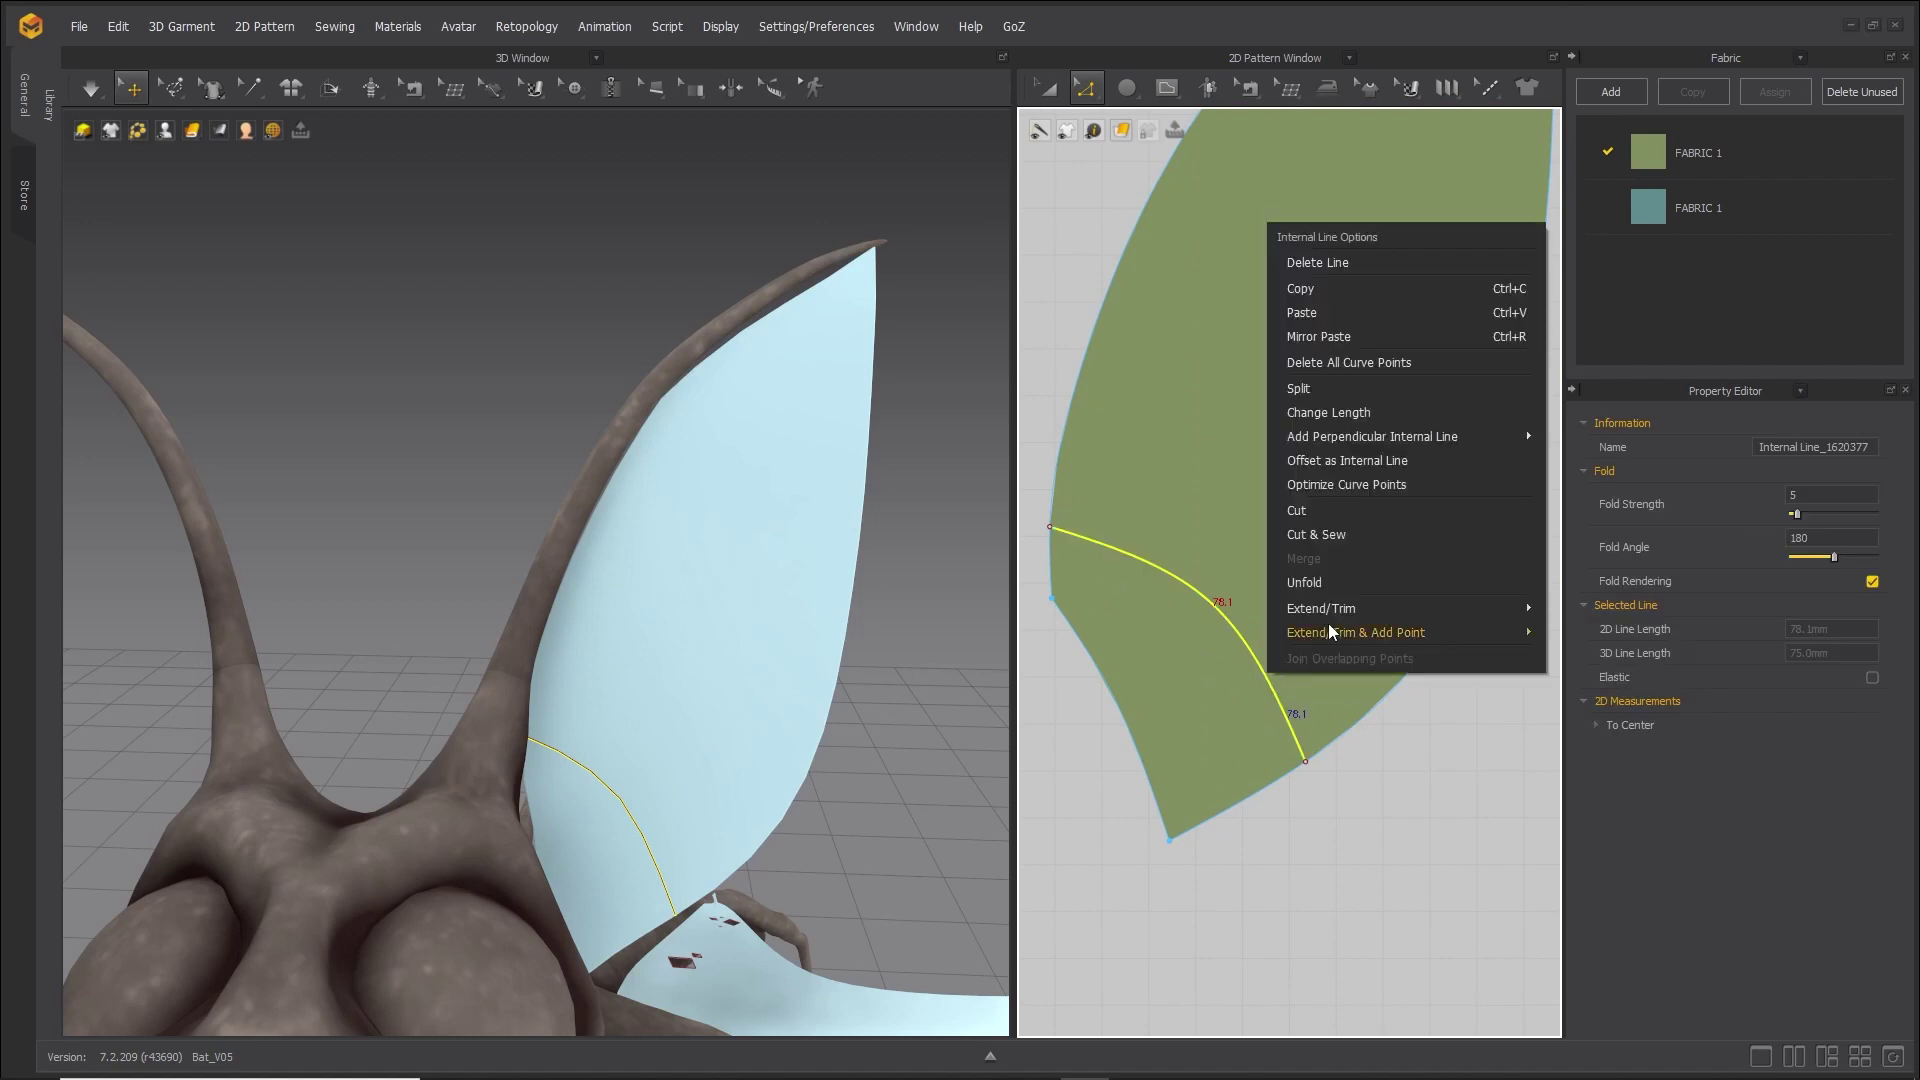
left_click(1389, 466)
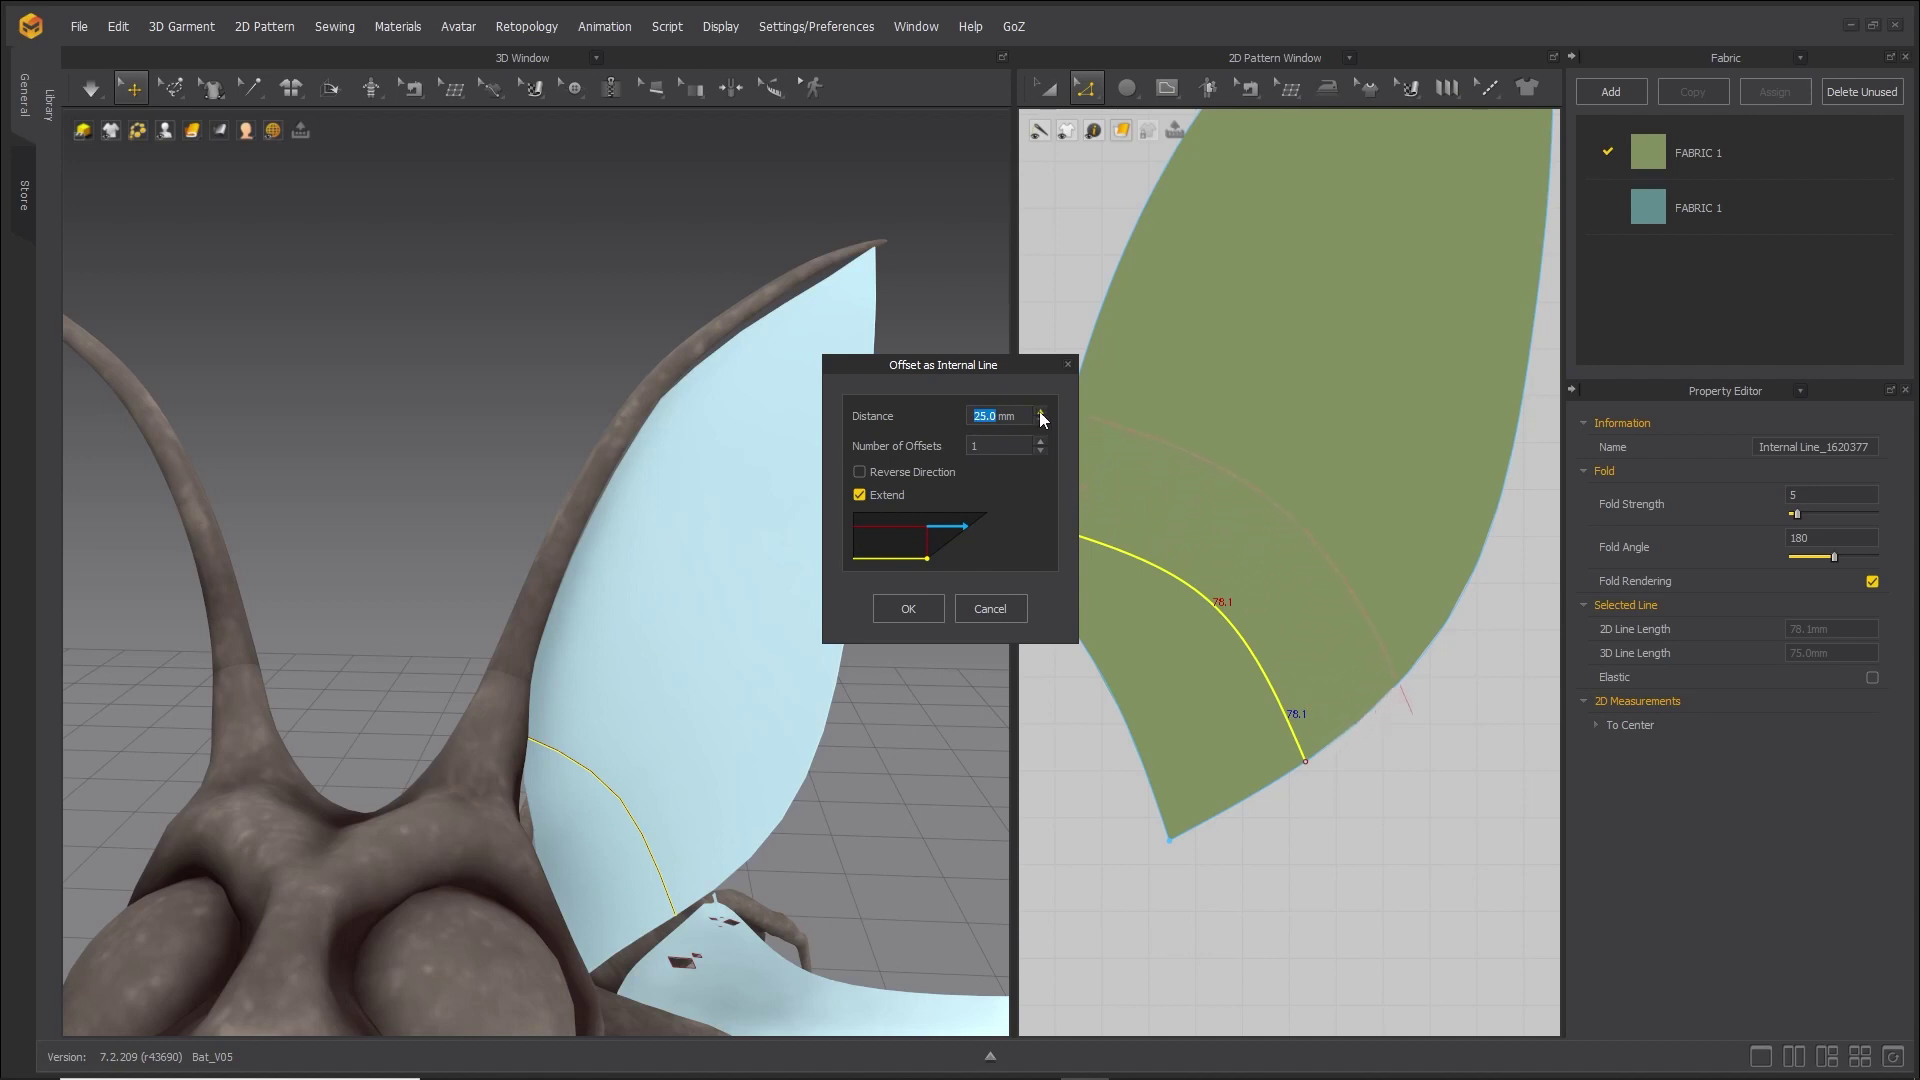
left_click(1041, 442)
left_click(908, 609)
scroll(1247, 557, "down", 5)
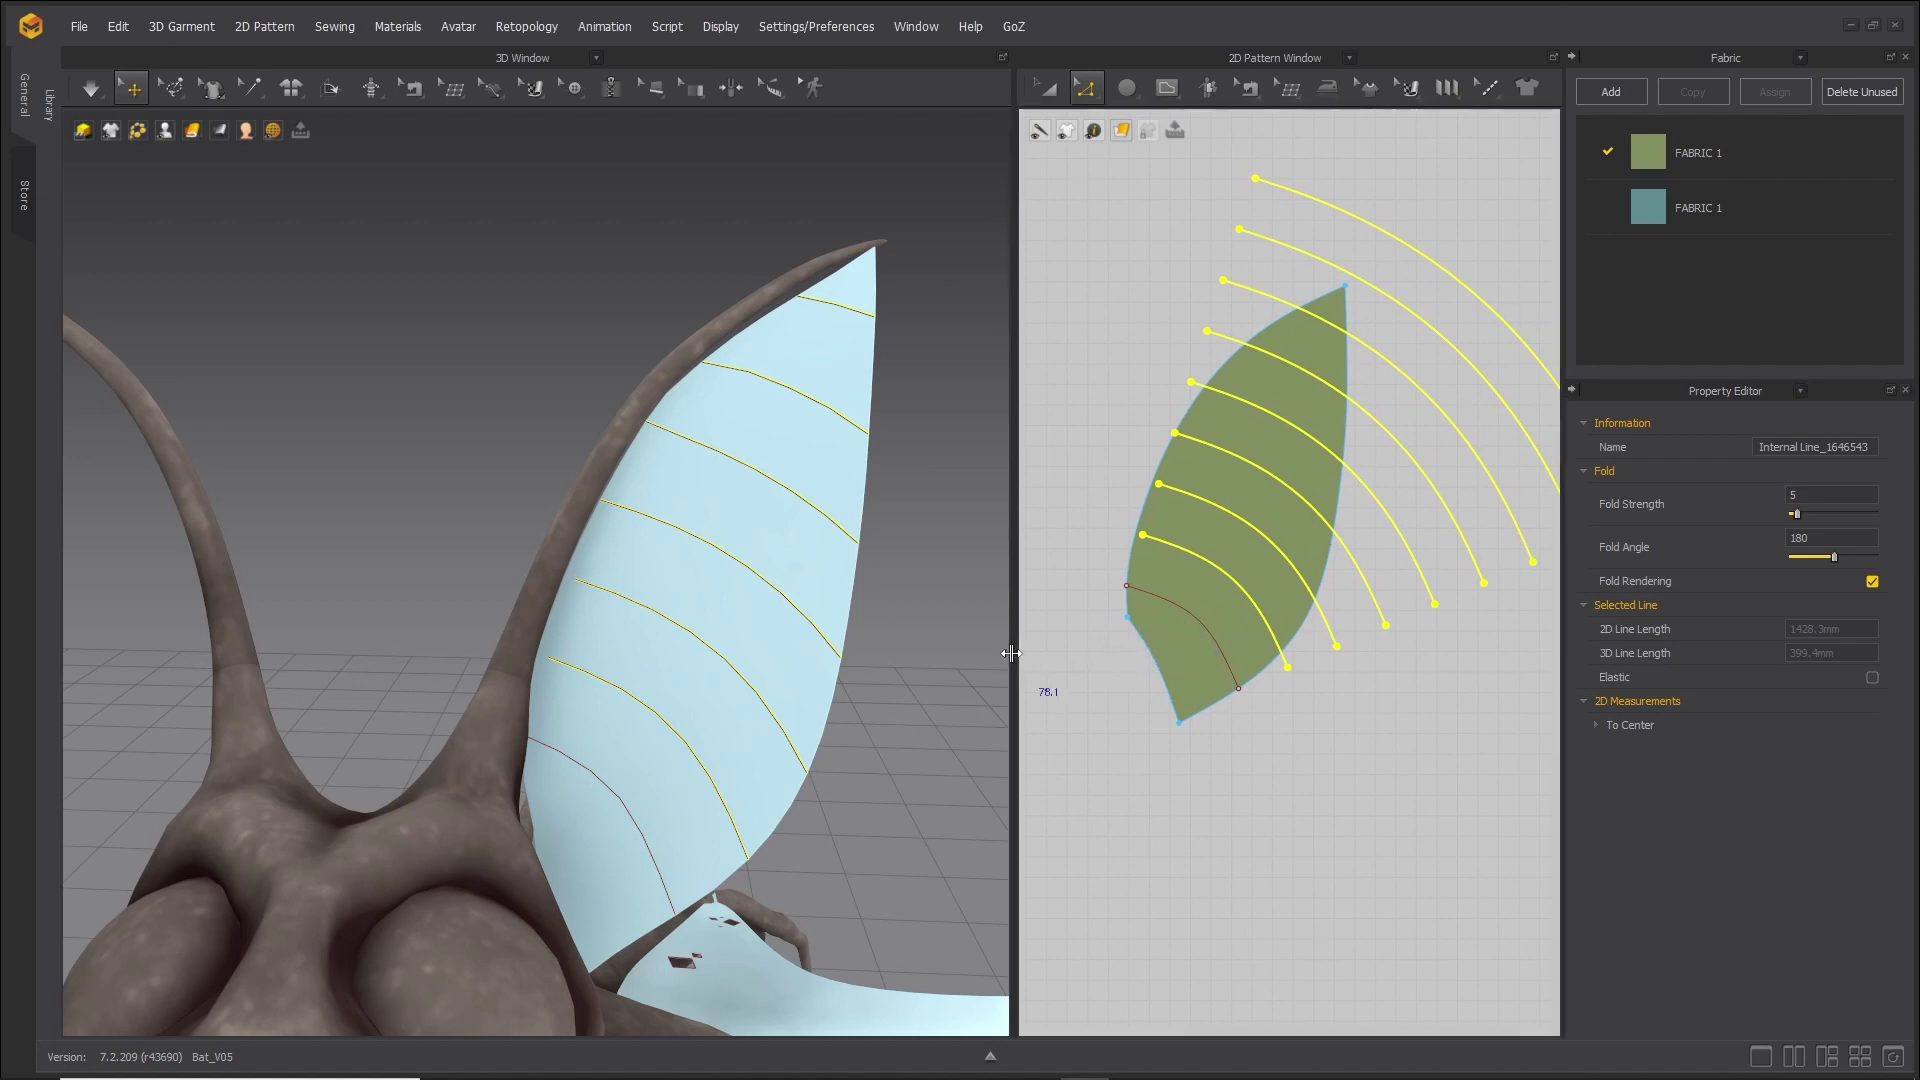
Enlarge the 2D pattern view and delete the two outermost offset lines that lie entirely outside the ear pattern.
left_click_drag(1014, 651, 597, 651)
middle_click_drag(1033, 600, 1051, 724)
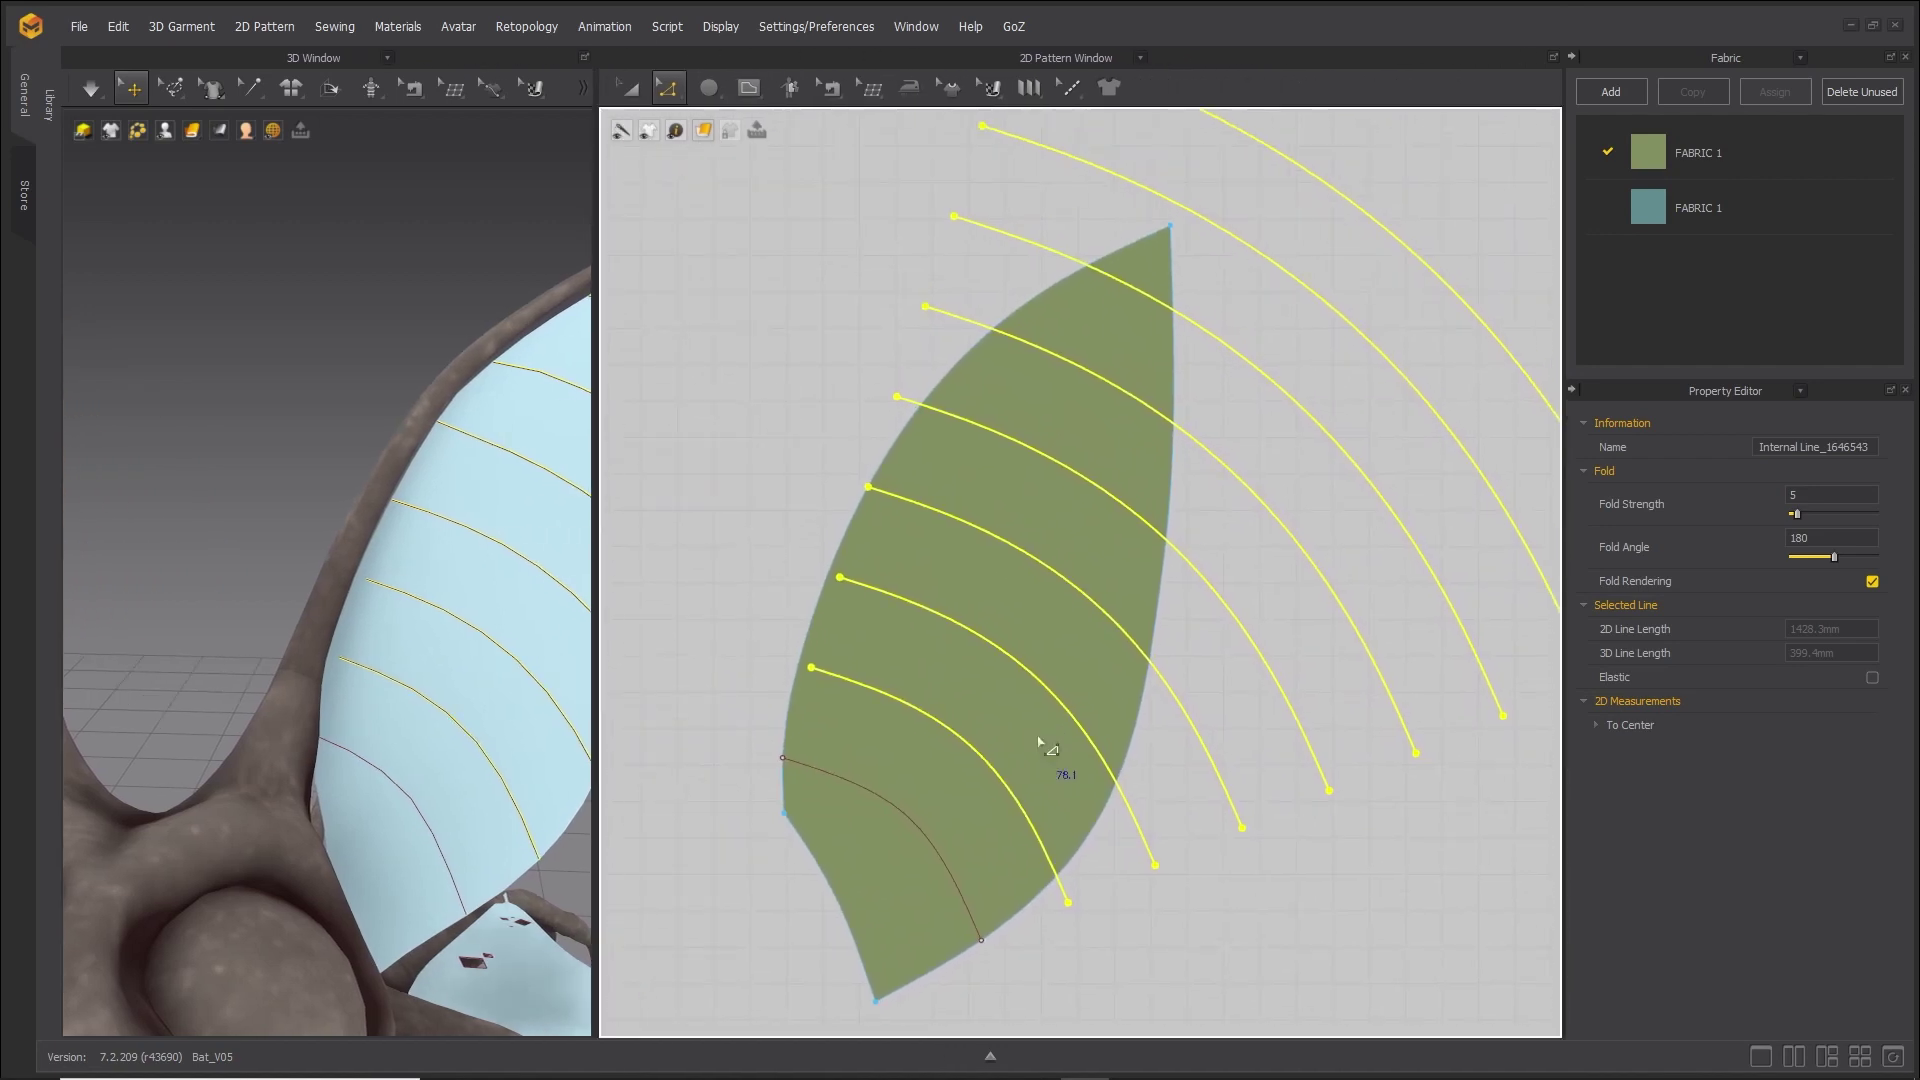
scroll(1050, 734, "down", 2)
left_click(1197, 845)
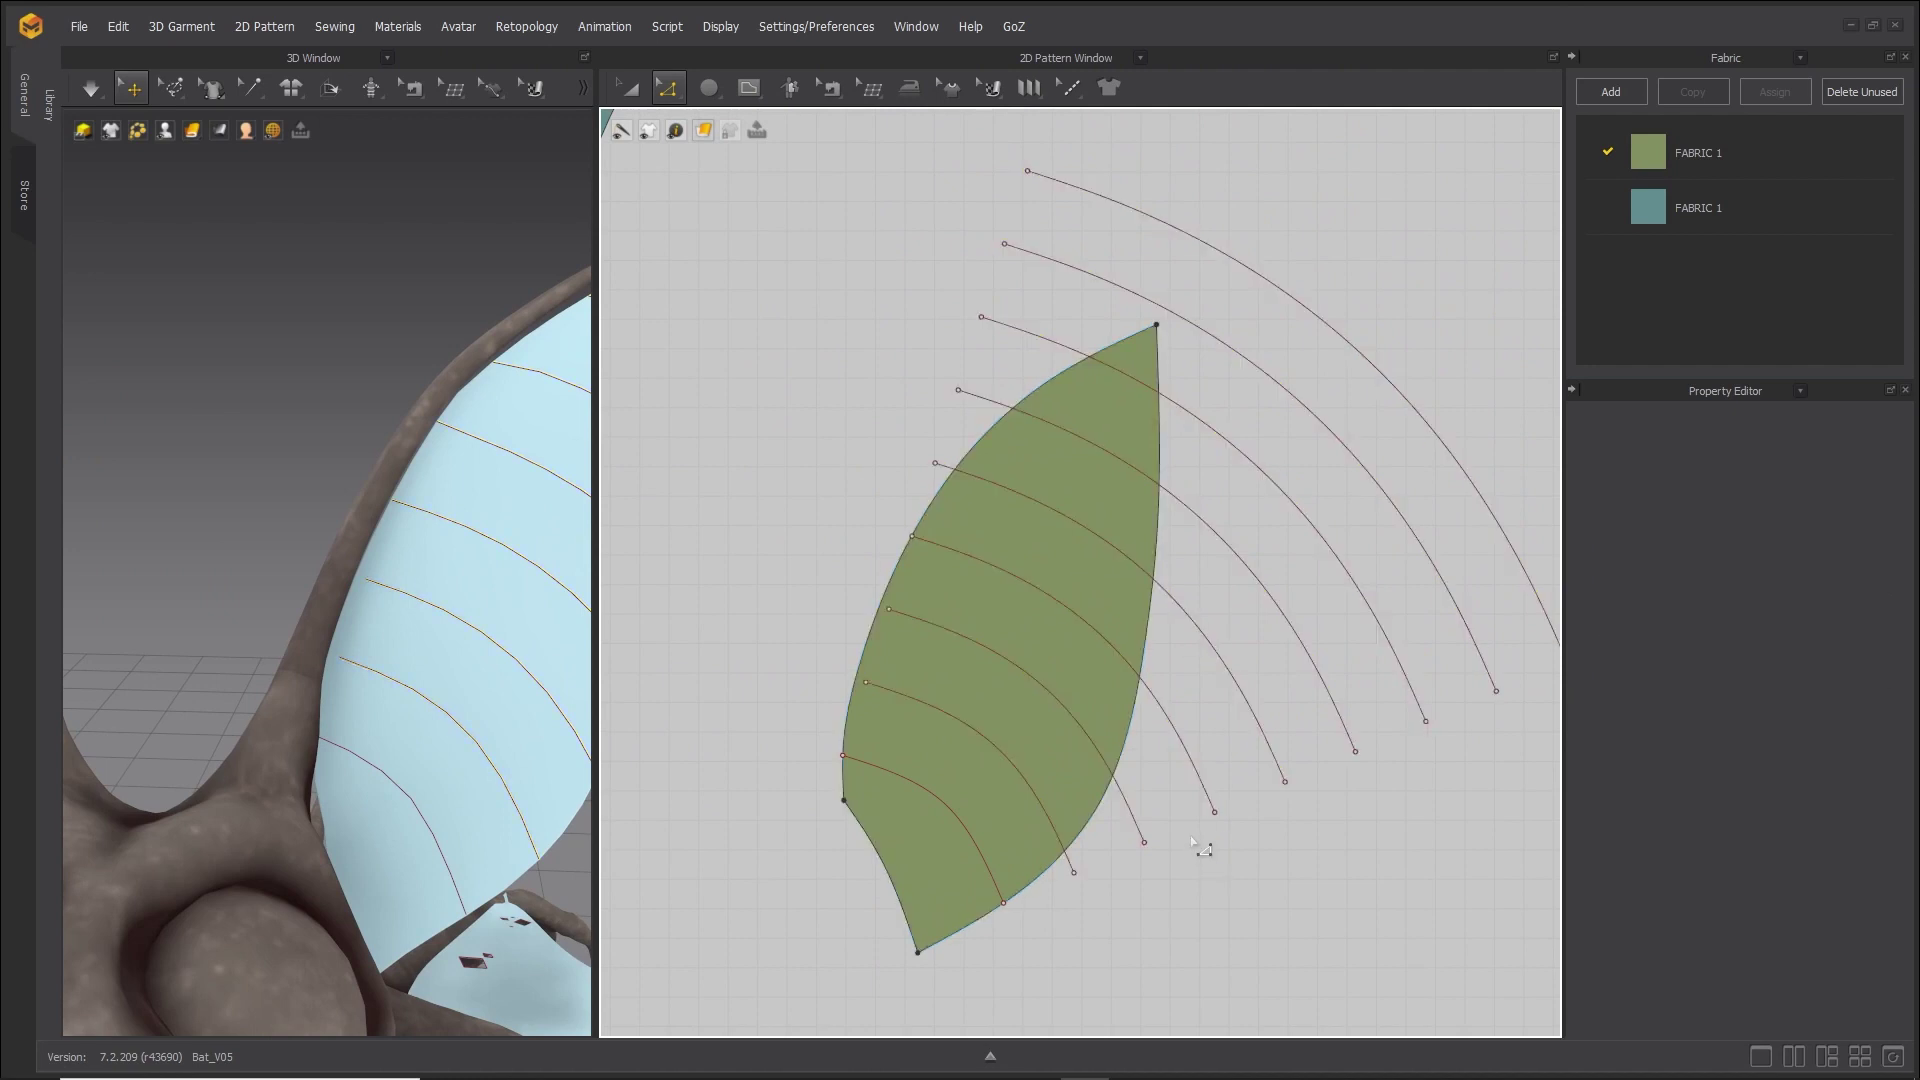
left_click(1375, 371)
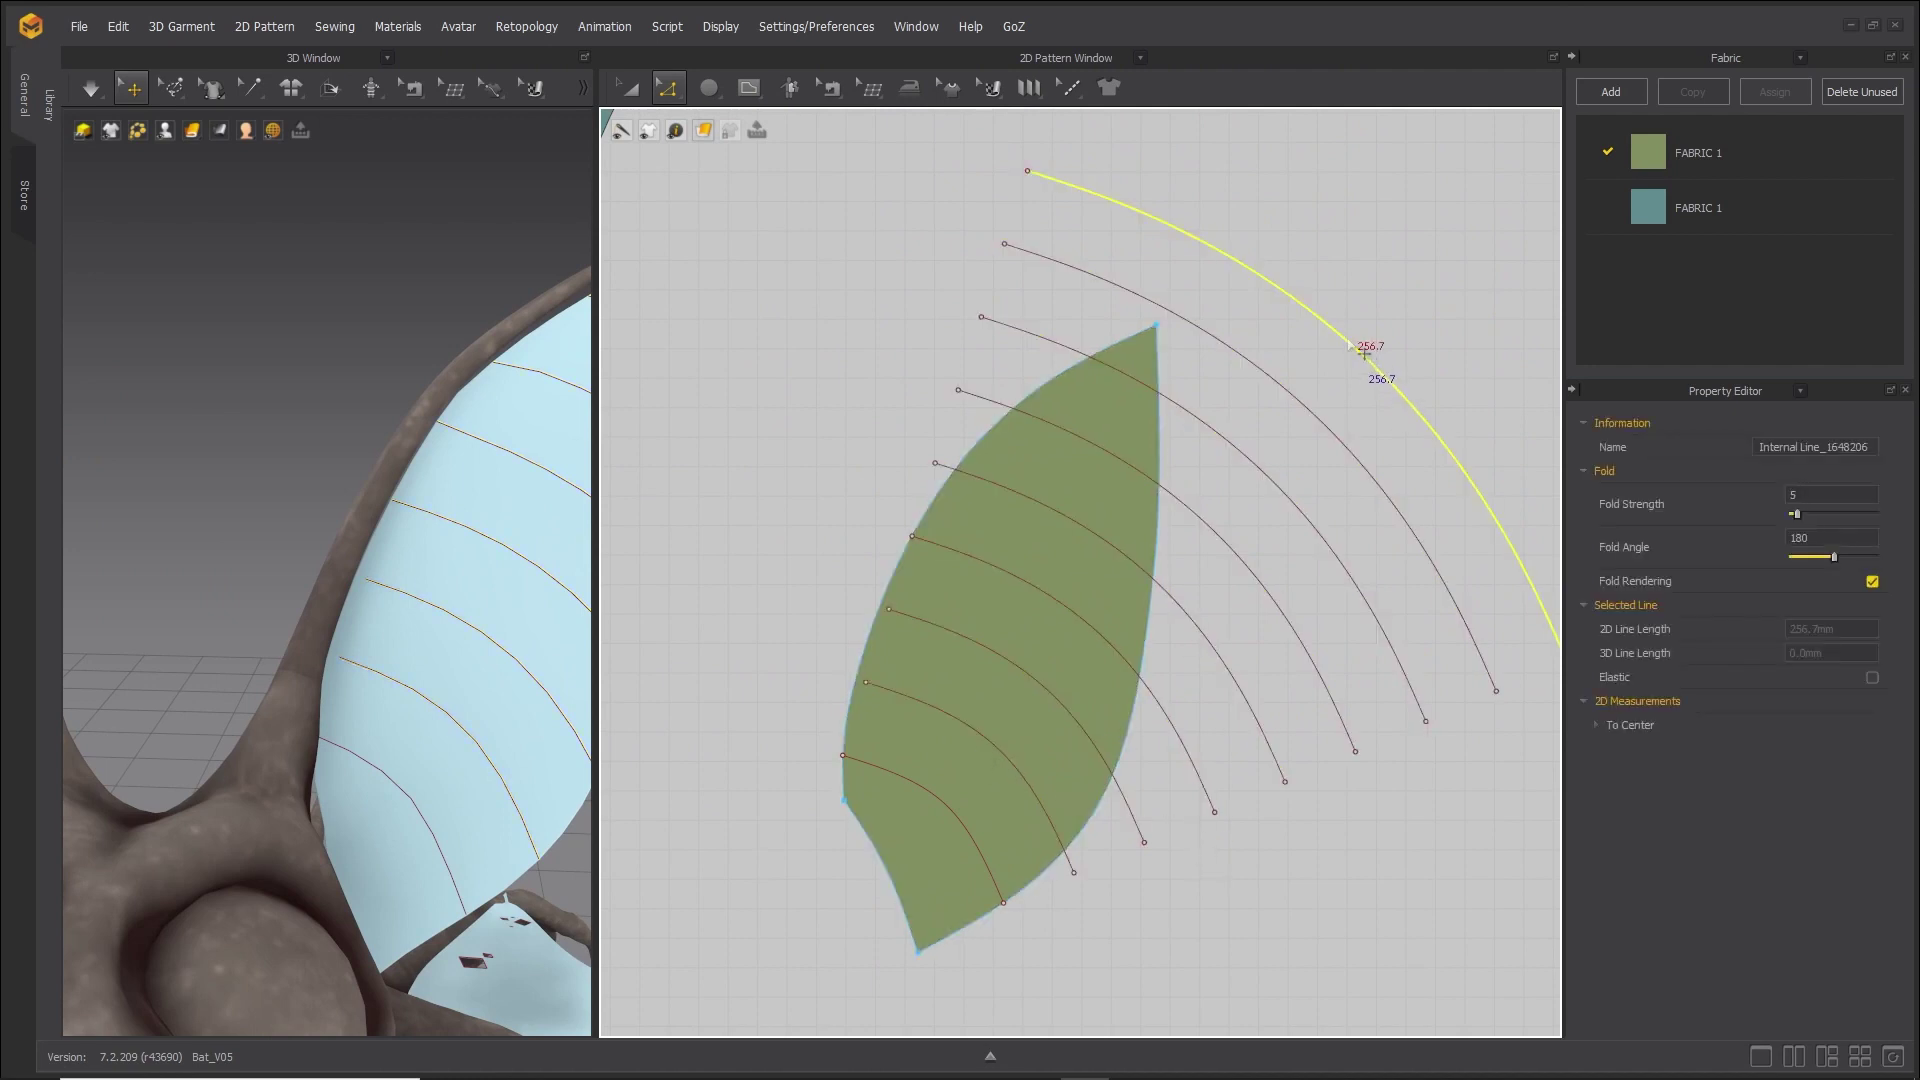
key("Delete")
left_click(1312, 410)
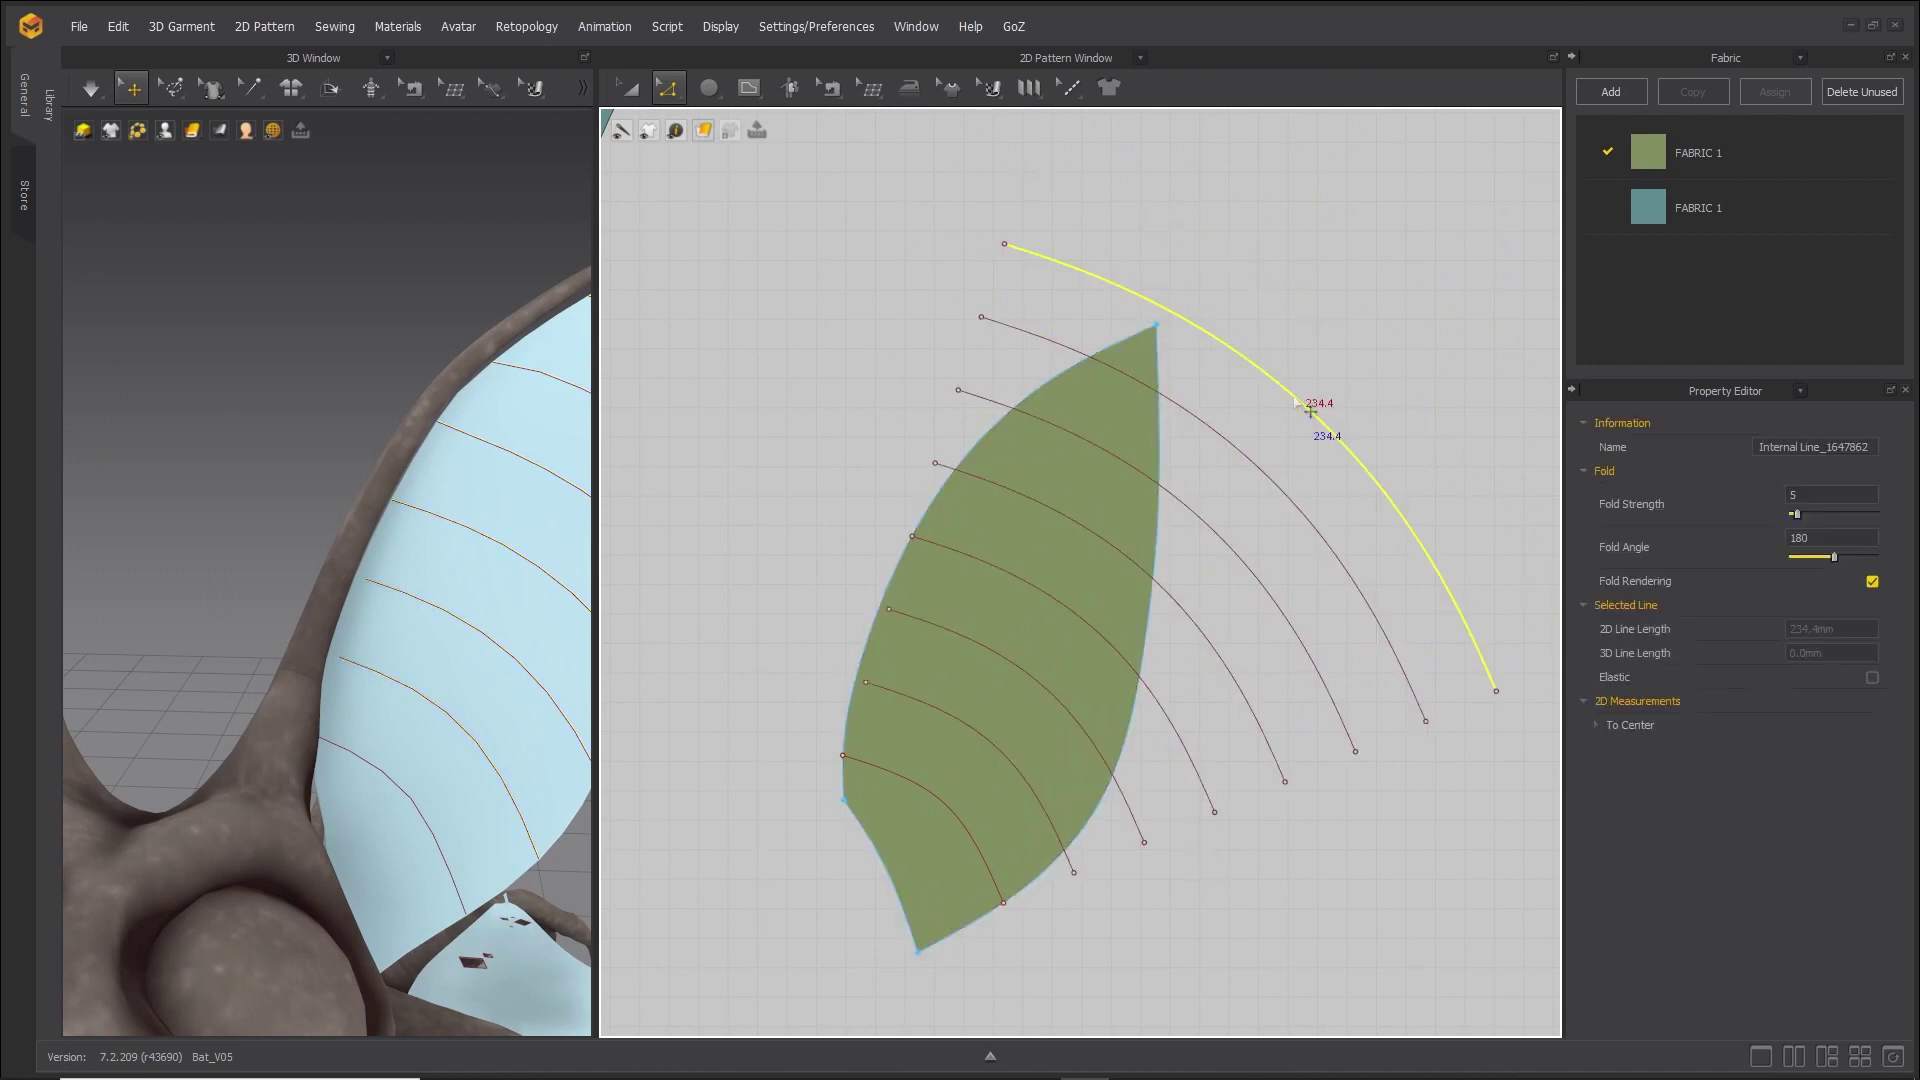
key("Delete")
Select the seven remaining internal lines and extend or trim them to the ear pattern's outline.
left_click(1290, 512)
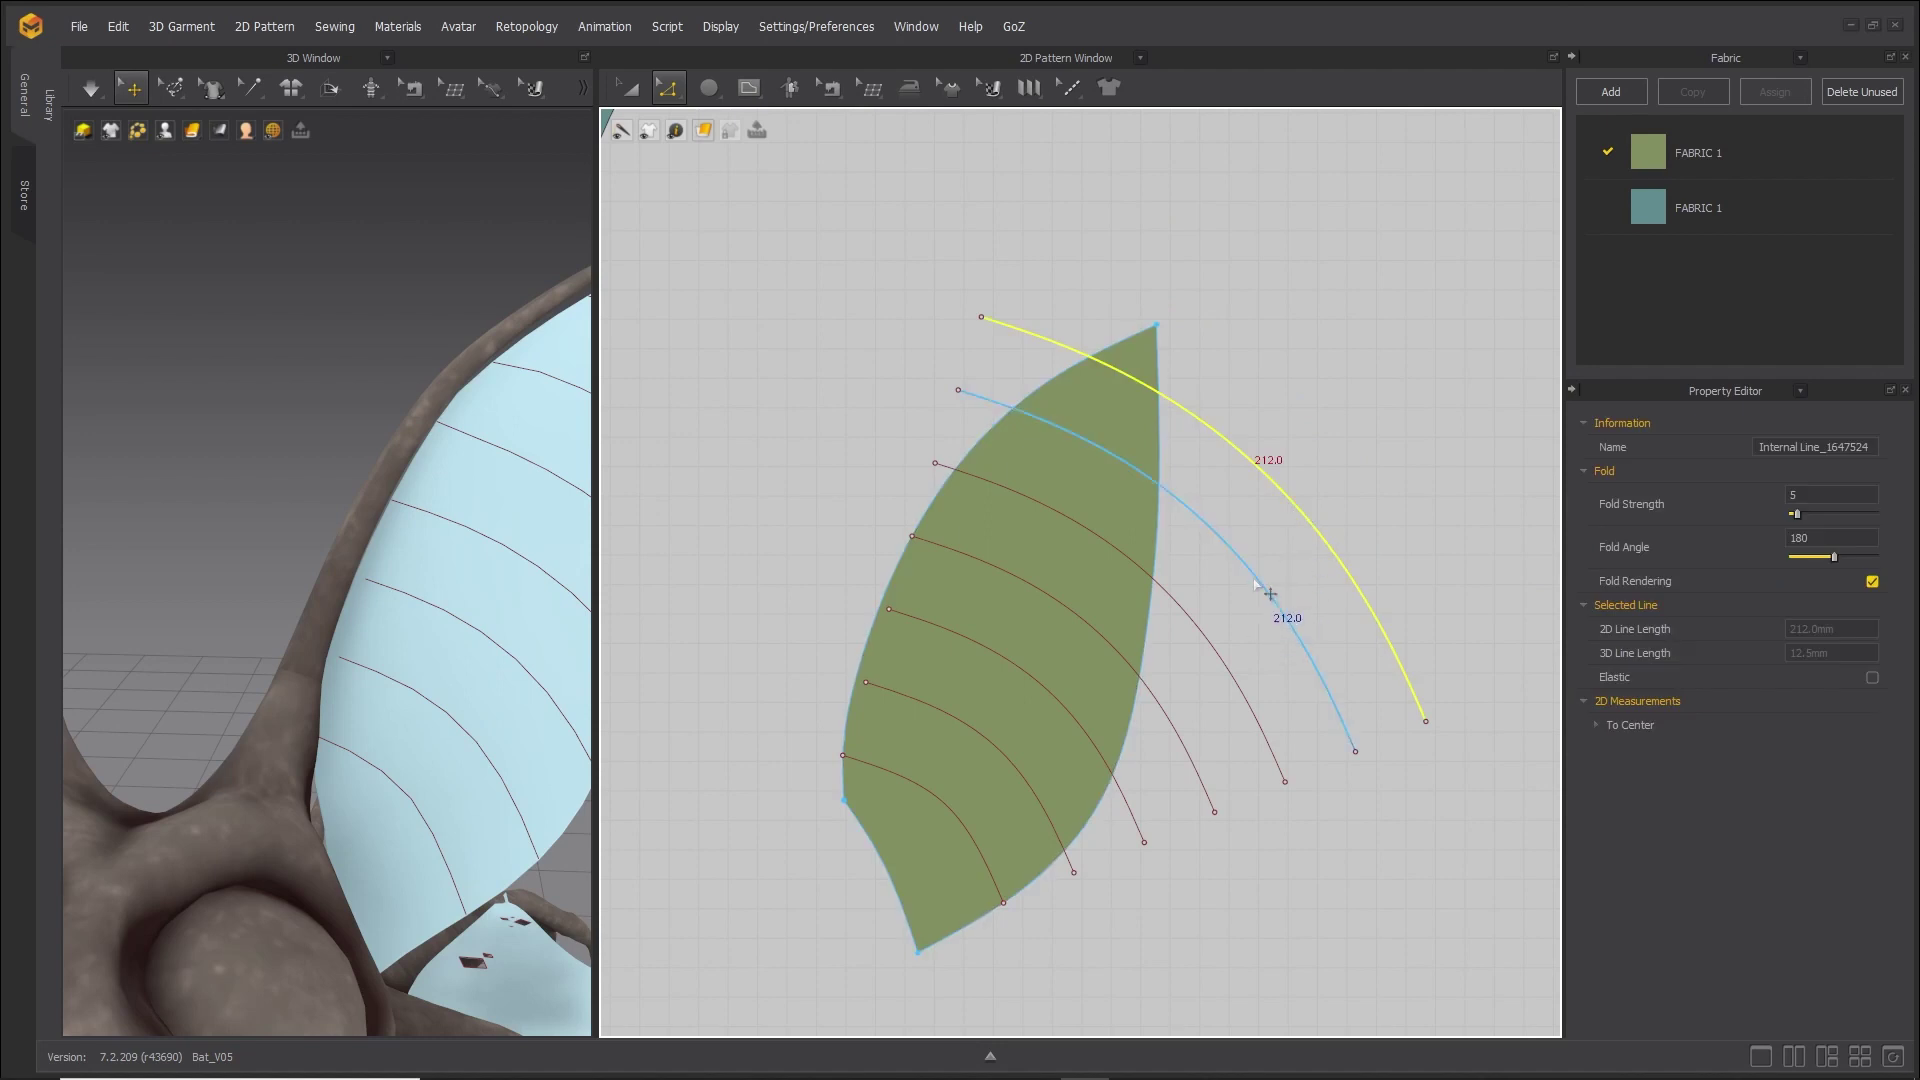
left_click(1260, 590, "shift")
left_click(1222, 650, "shift")
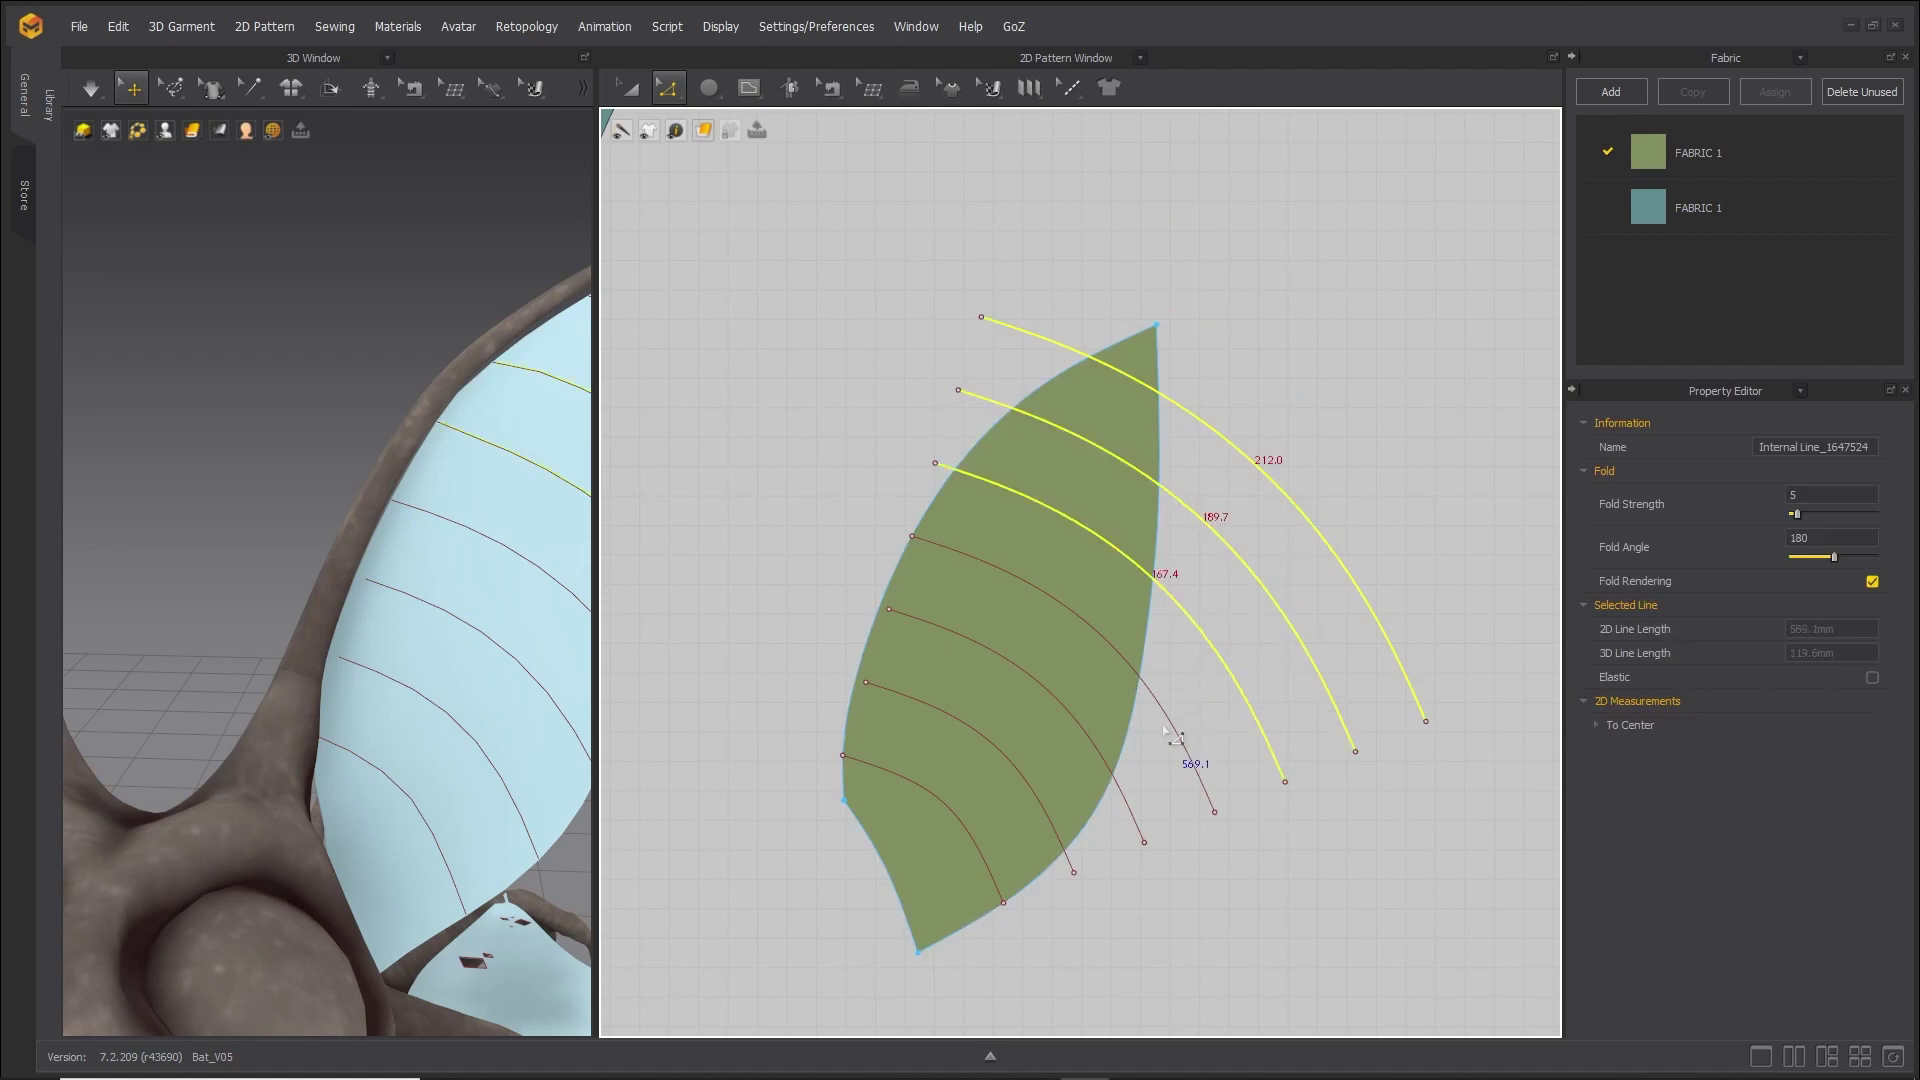
left_click(1173, 724, "shift")
left_click(1128, 810, "shift")
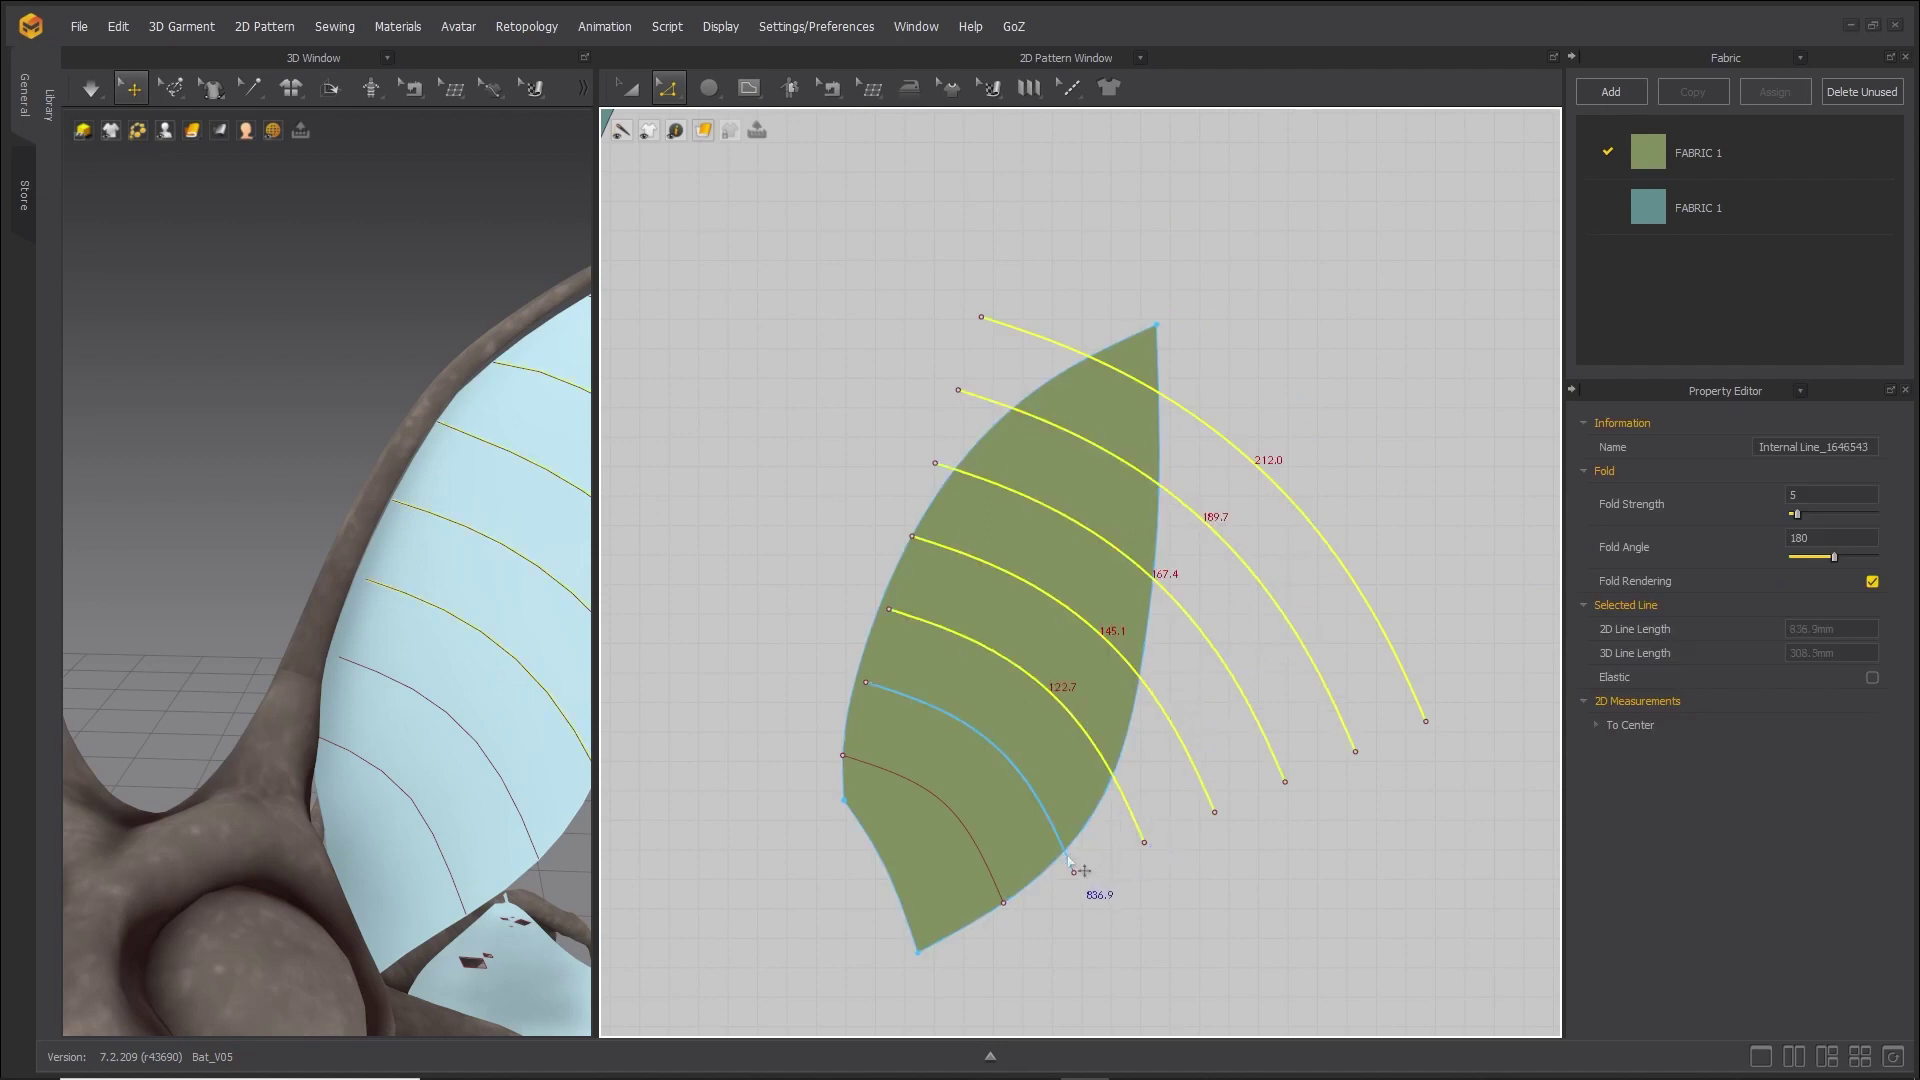
left_click(1062, 852, "shift")
left_click(990, 874, "shift")
right_click(983, 862)
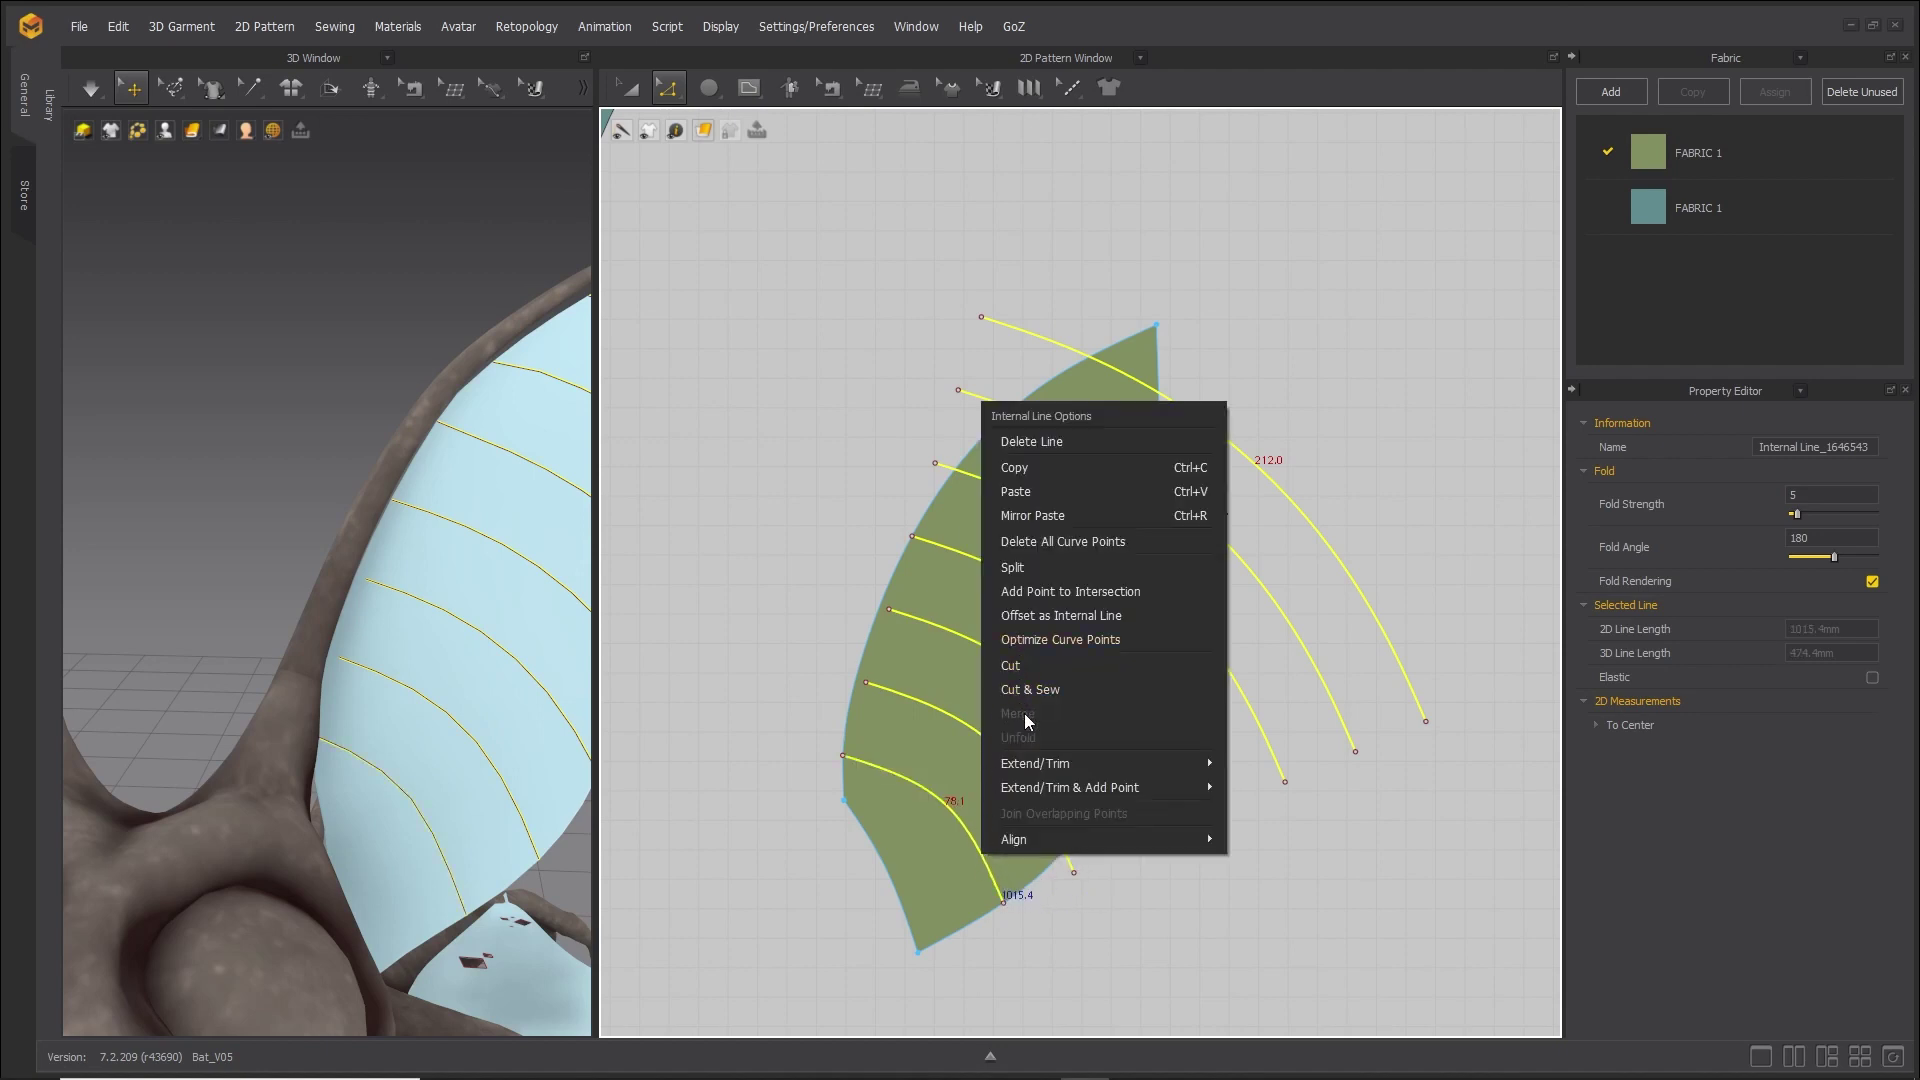
mouse_move(1083, 766)
left_click(1300, 772)
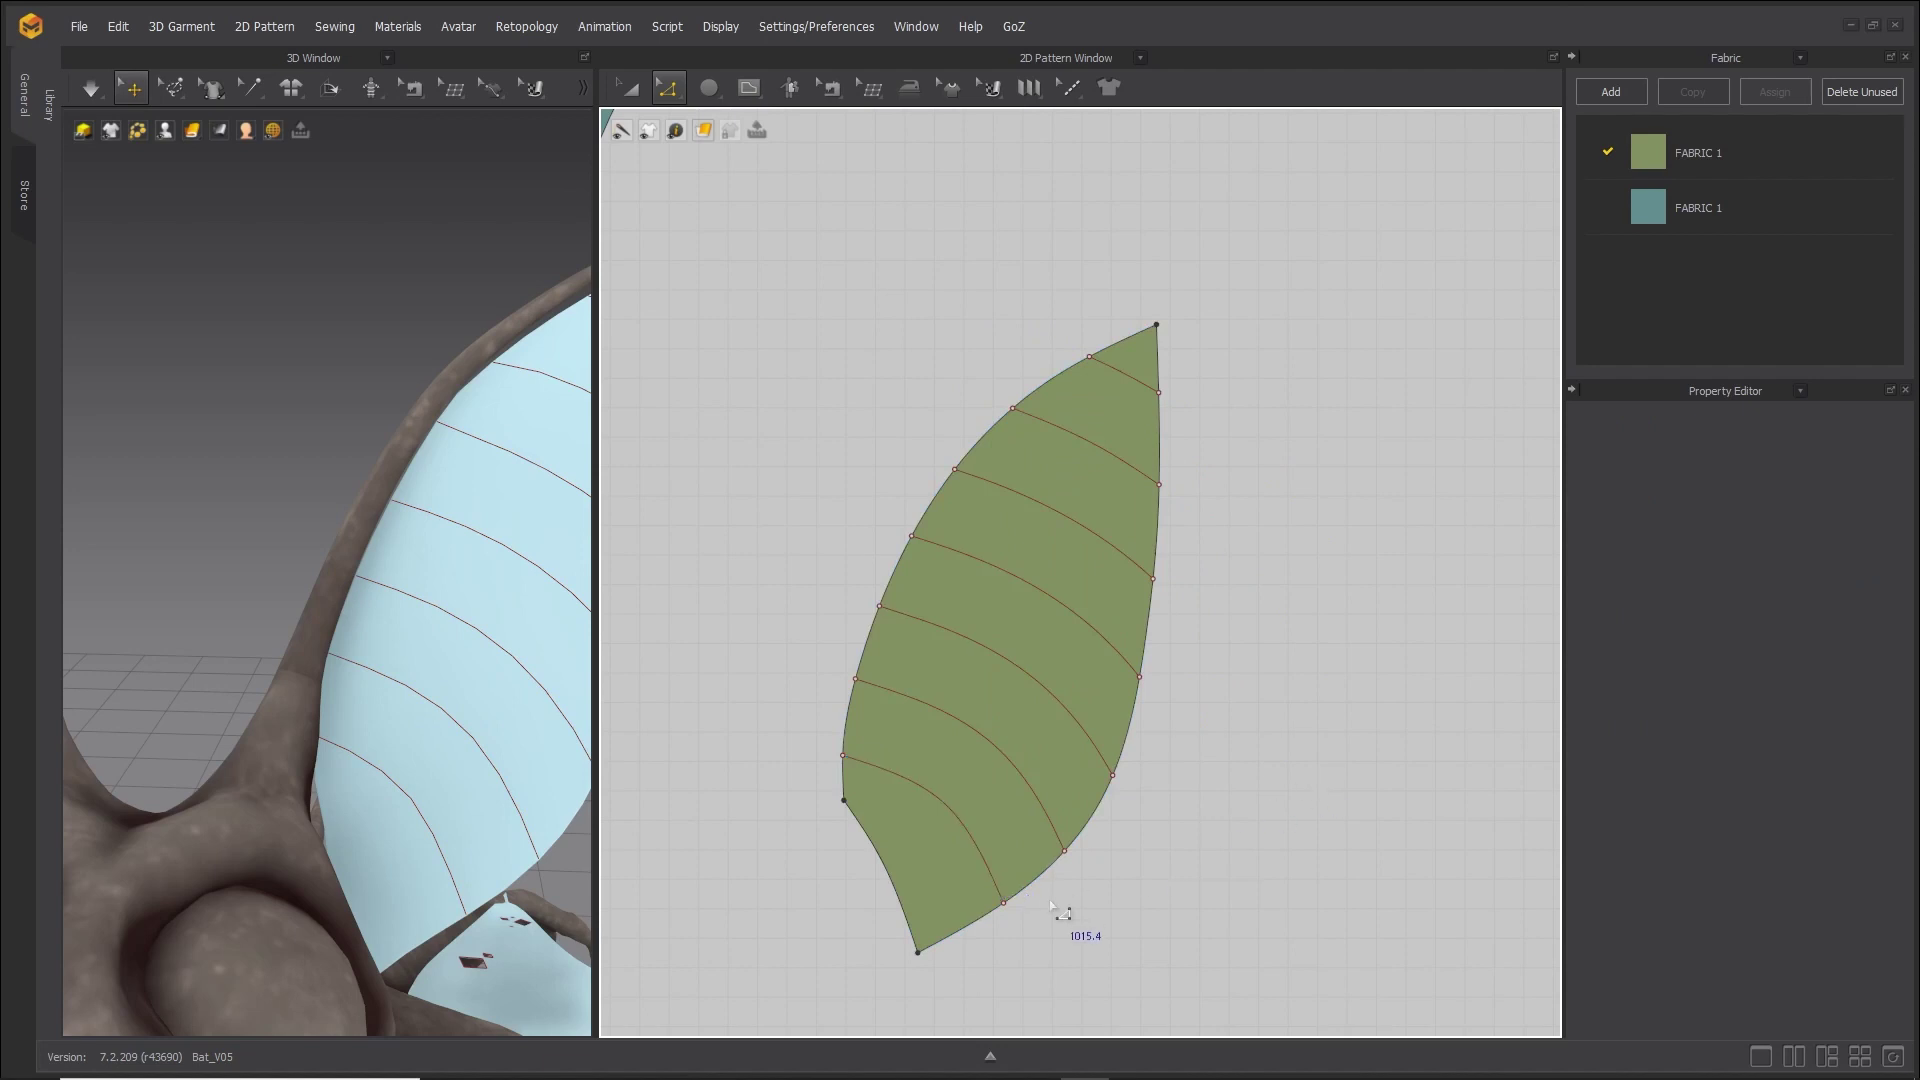
Slide the bone-side endpoints of the upper six internal lines down along the ear's edge toward its base.
scroll(806, 815, "up", 2)
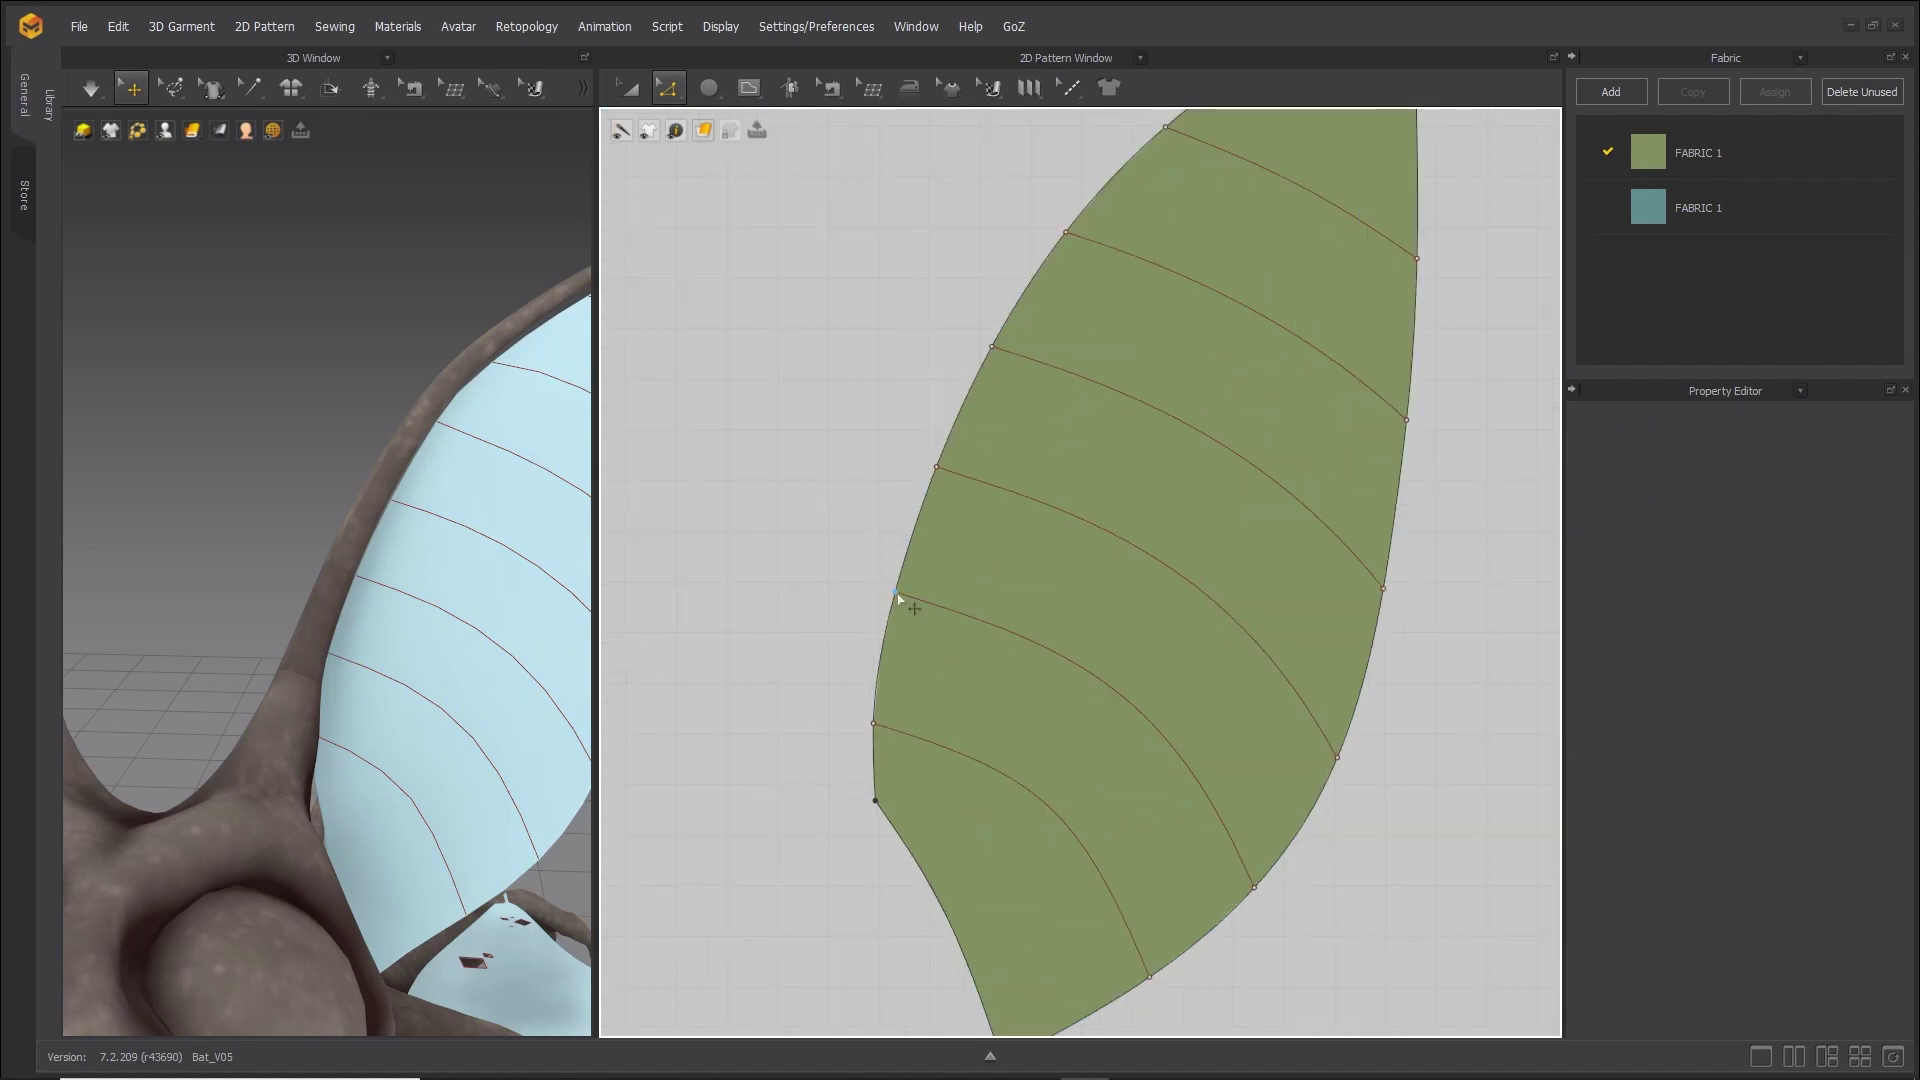
left_click_drag(897, 590, 889, 612)
left_click_drag(937, 468, 915, 523)
left_click_drag(996, 350, 946, 442)
left_click_drag(1066, 232, 983, 358)
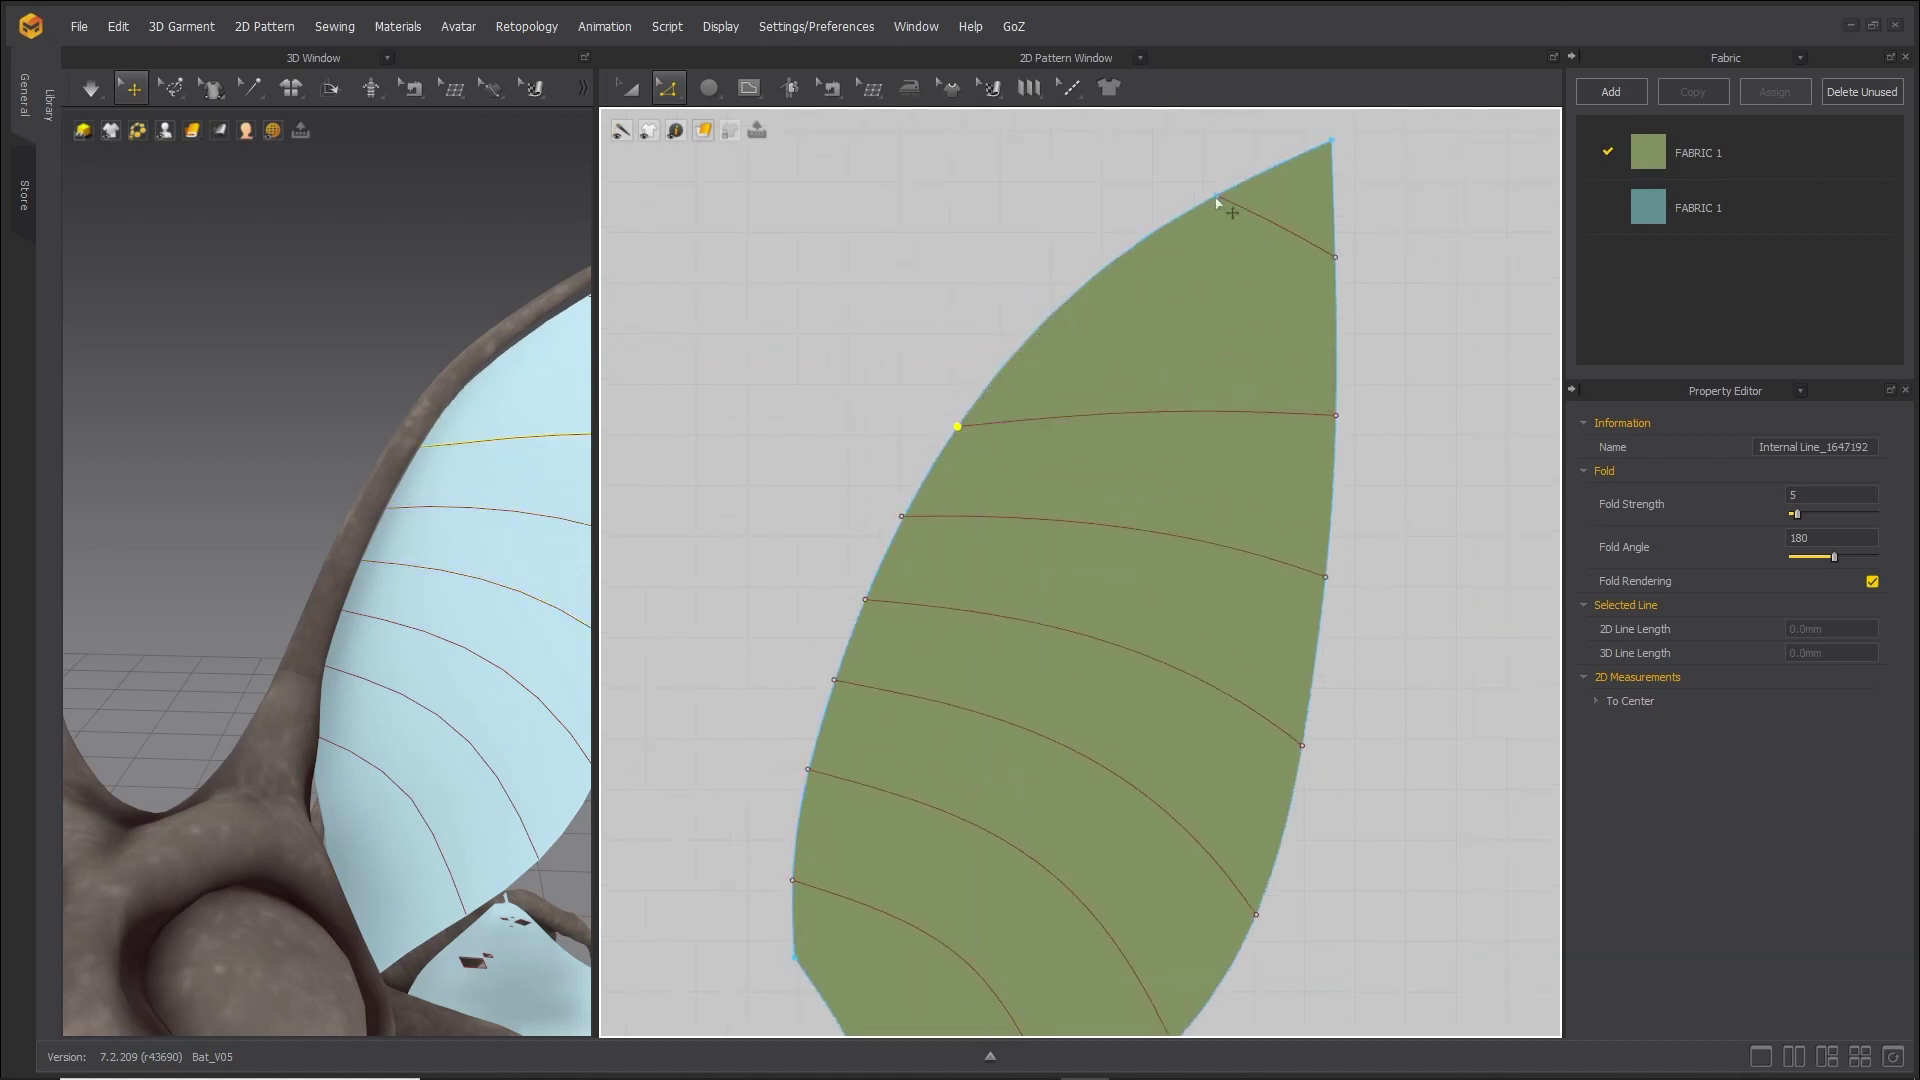
left_click_drag(1219, 195, 1030, 322)
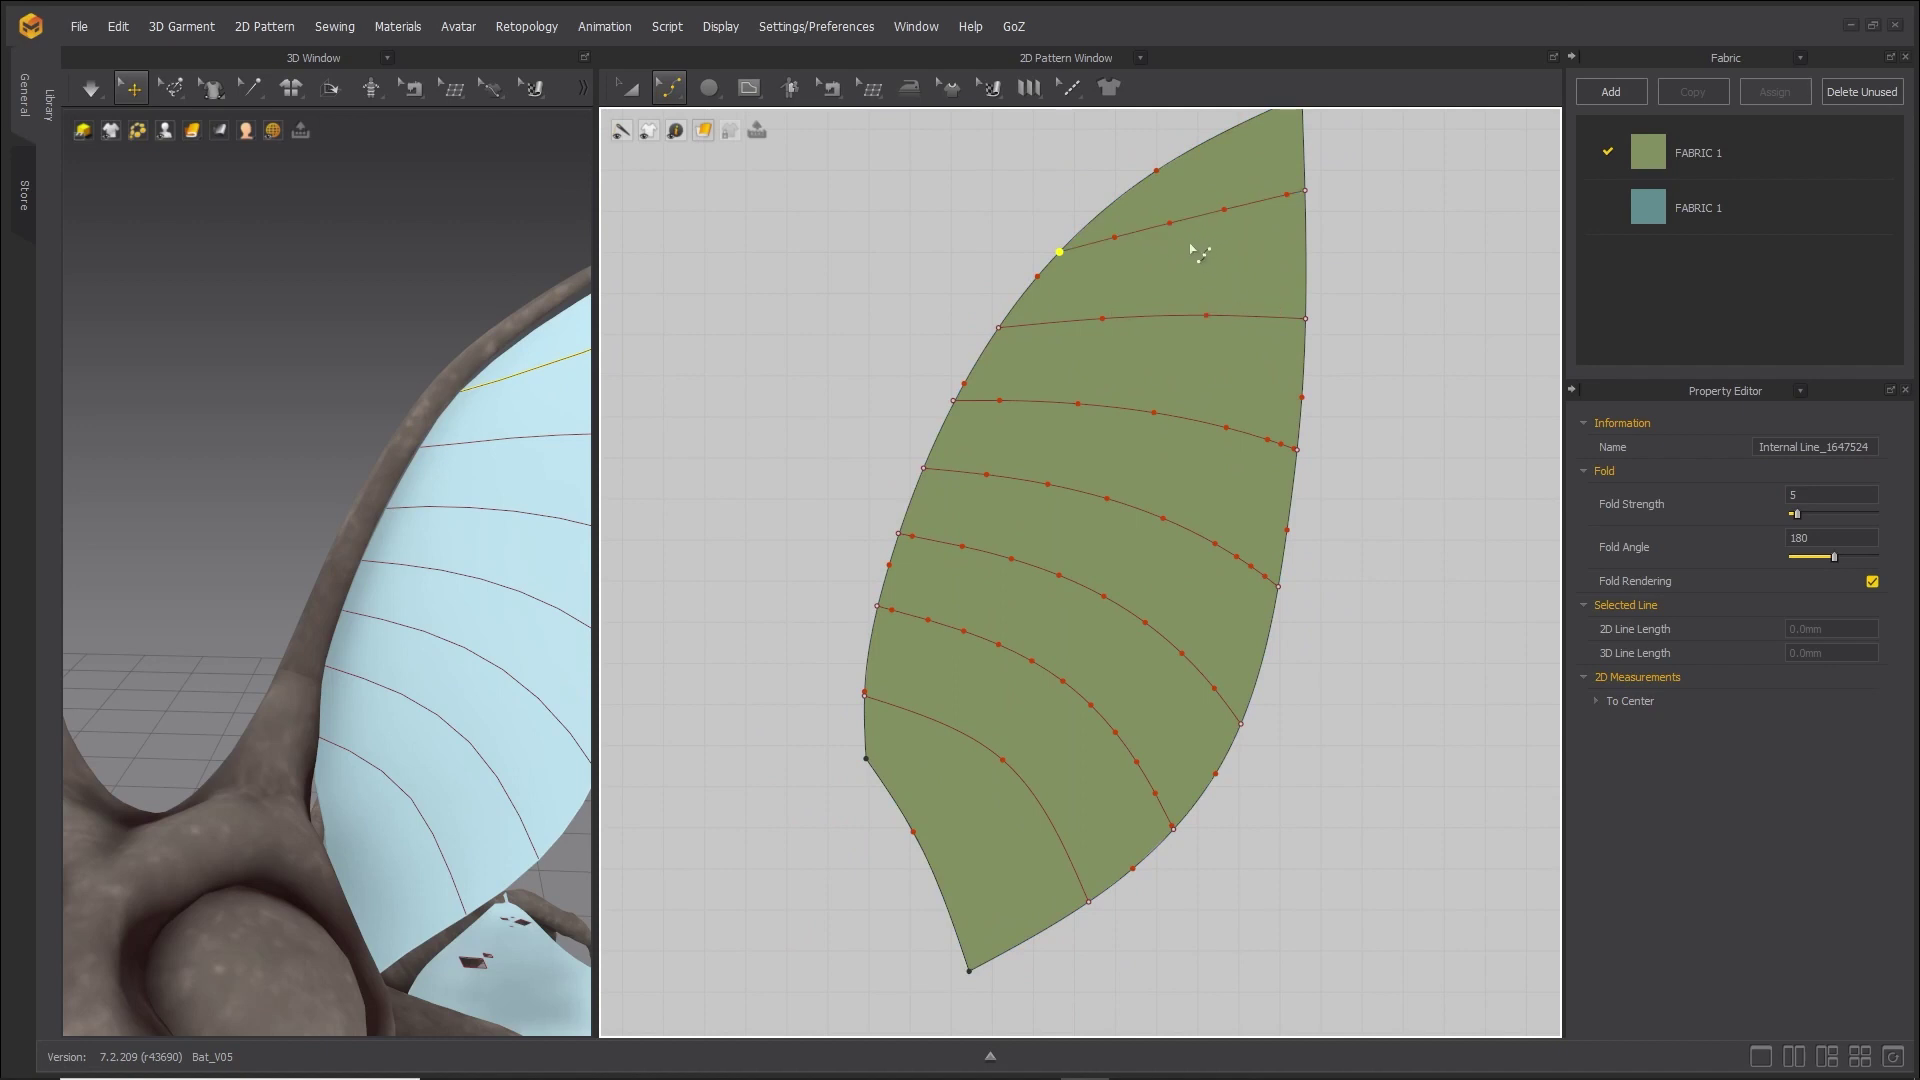
Bend the two topmost internal lines into gentle upward arcs, deleting a surplus curve point and repositioning the remaining ones.
scroll(1199, 224, "up", 3)
left_click_drag(1217, 232, 1360, 156)
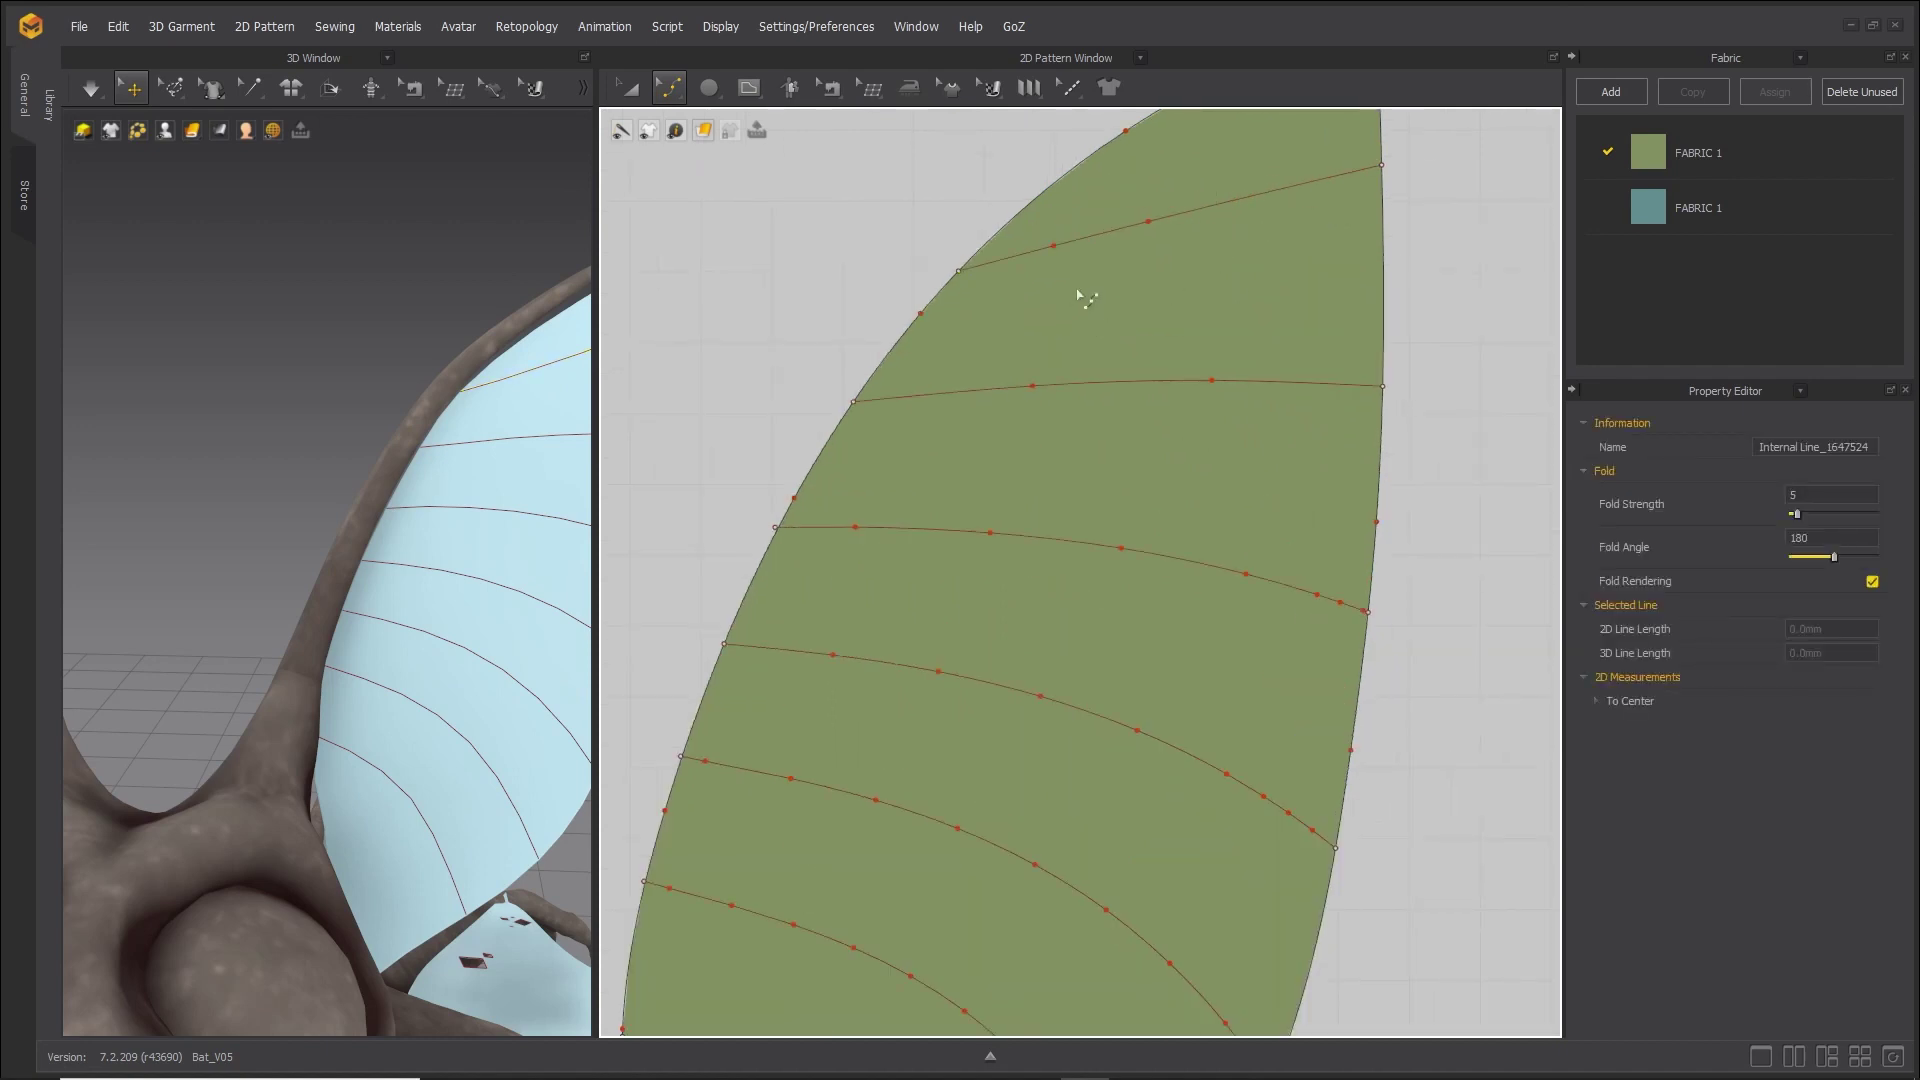
left_click_drag(1152, 228, 1149, 203)
left_click_drag(1239, 420, 1165, 335)
key("Delete")
left_click_drag(1034, 388, 1140, 372)
scroll(1350, 640, "down", 2)
middle_click_drag(1353, 647, 1359, 479)
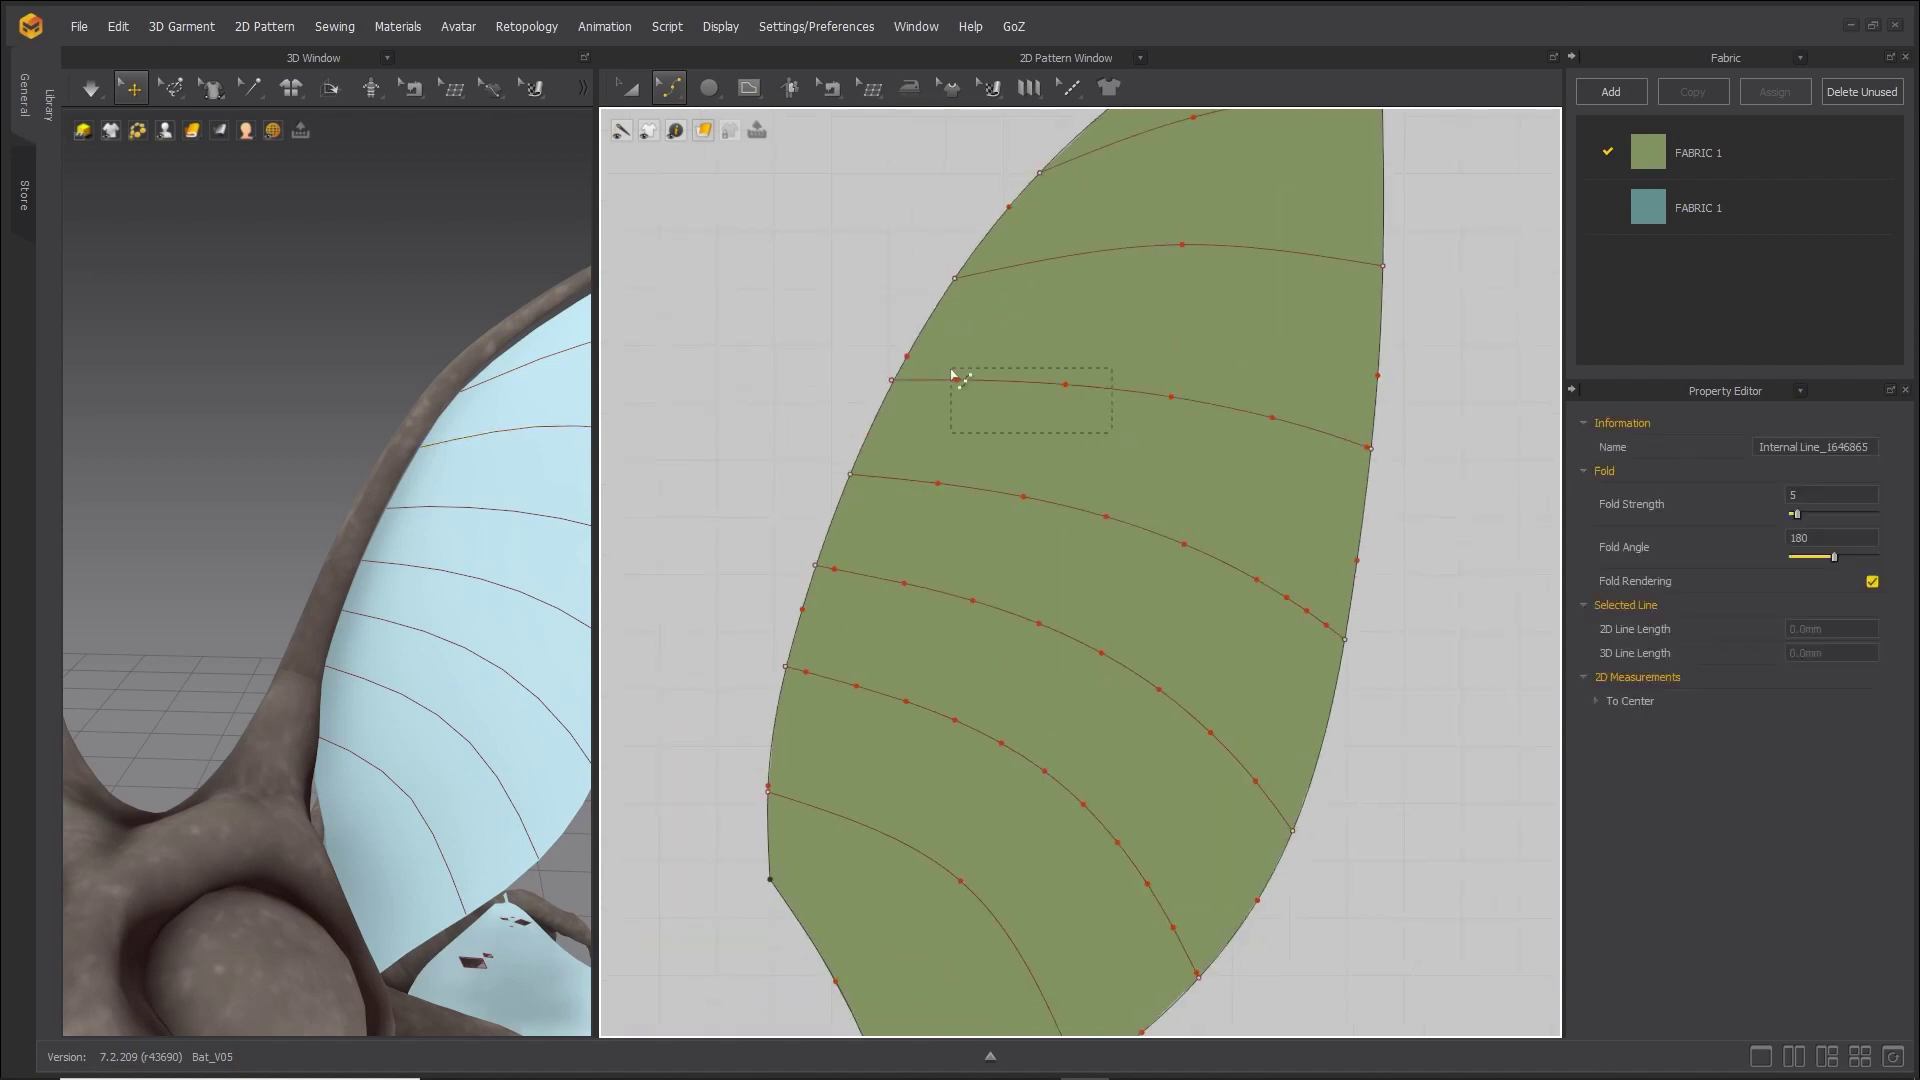
Delete surplus curve points from the third internal line below the ear's tip and raise its middle into a smoother arc.
left_click_drag(951, 370, 949, 368)
key("Delete")
left_click(1272, 418)
key("Delete")
left_click_drag(1171, 397, 1174, 390)
scroll(1306, 674, "down", 4)
middle_click_drag(1306, 674, 1262, 634)
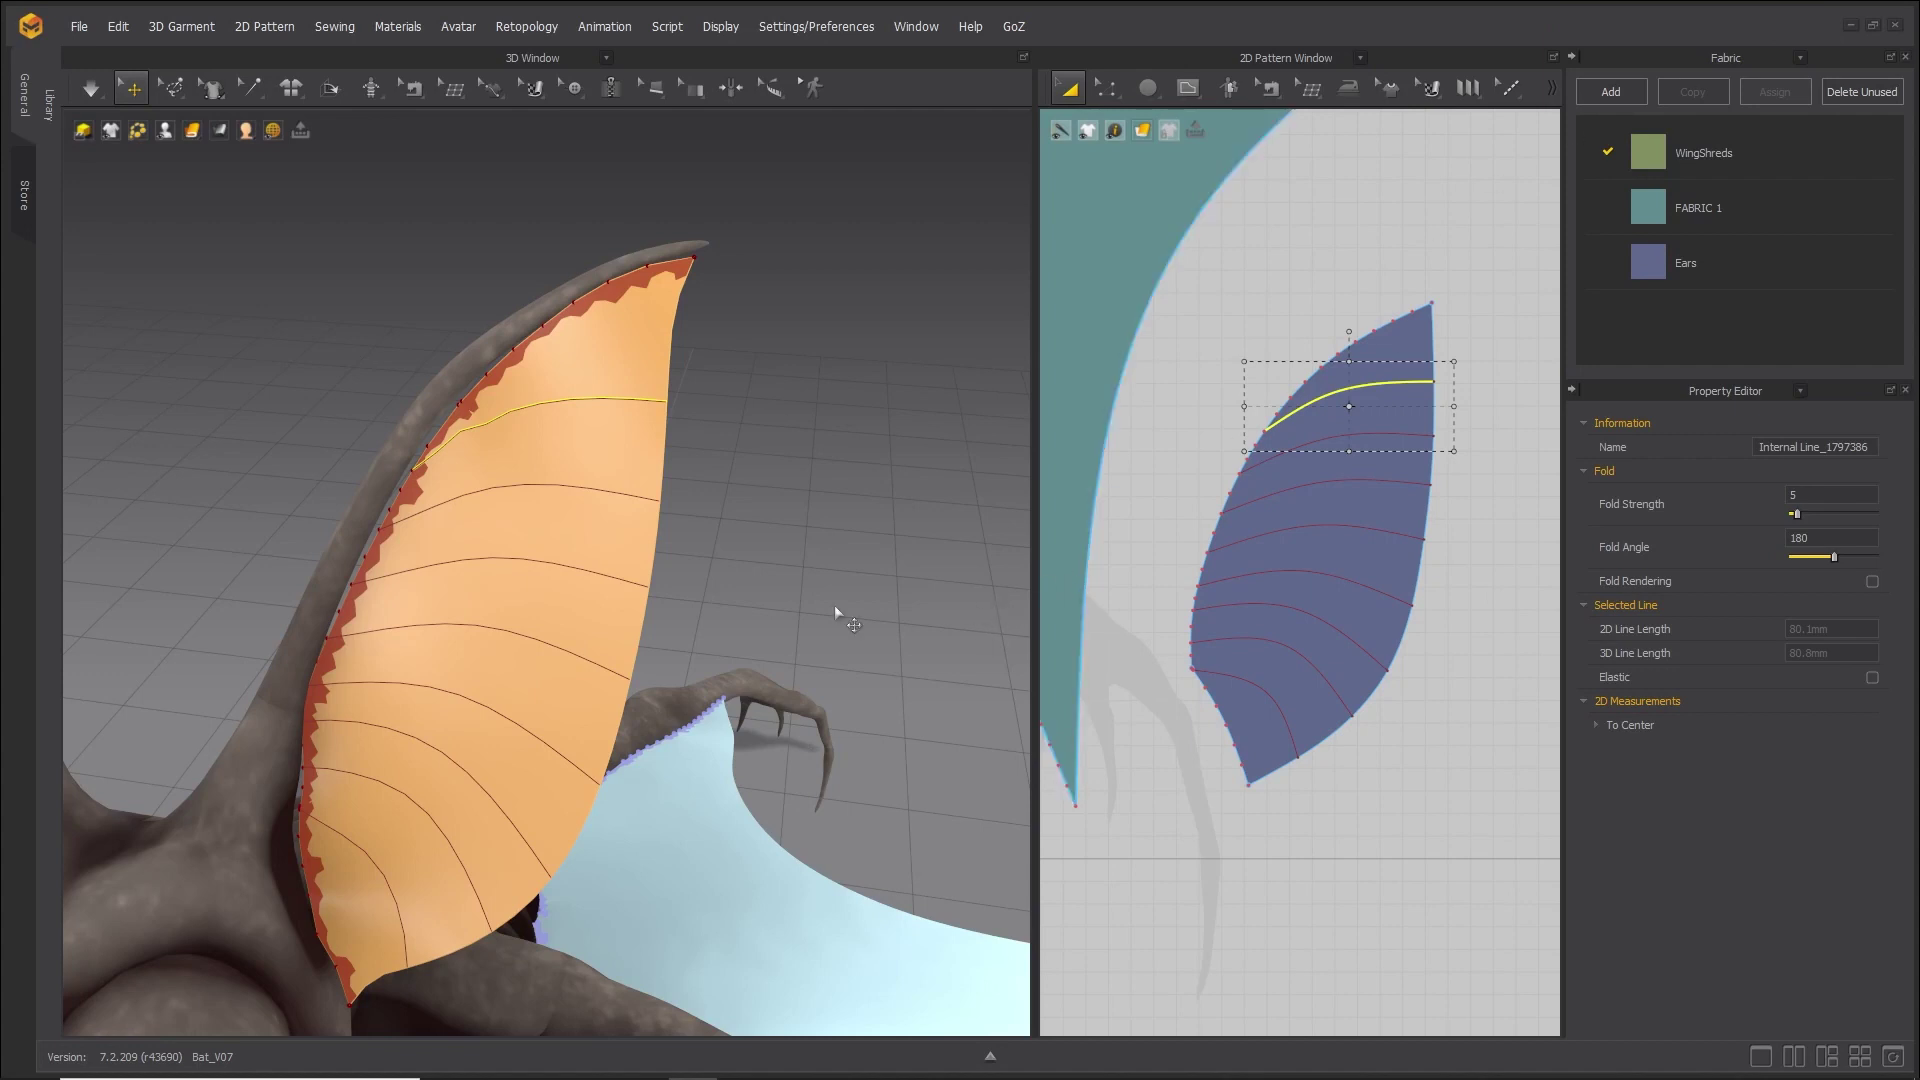
Turn on Fold Rendering for the ear's topmost internal line.
middle_click_drag(663, 612, 767, 567)
scroll(1408, 463, "up", 3)
middle_click_drag(1423, 346, 1412, 405)
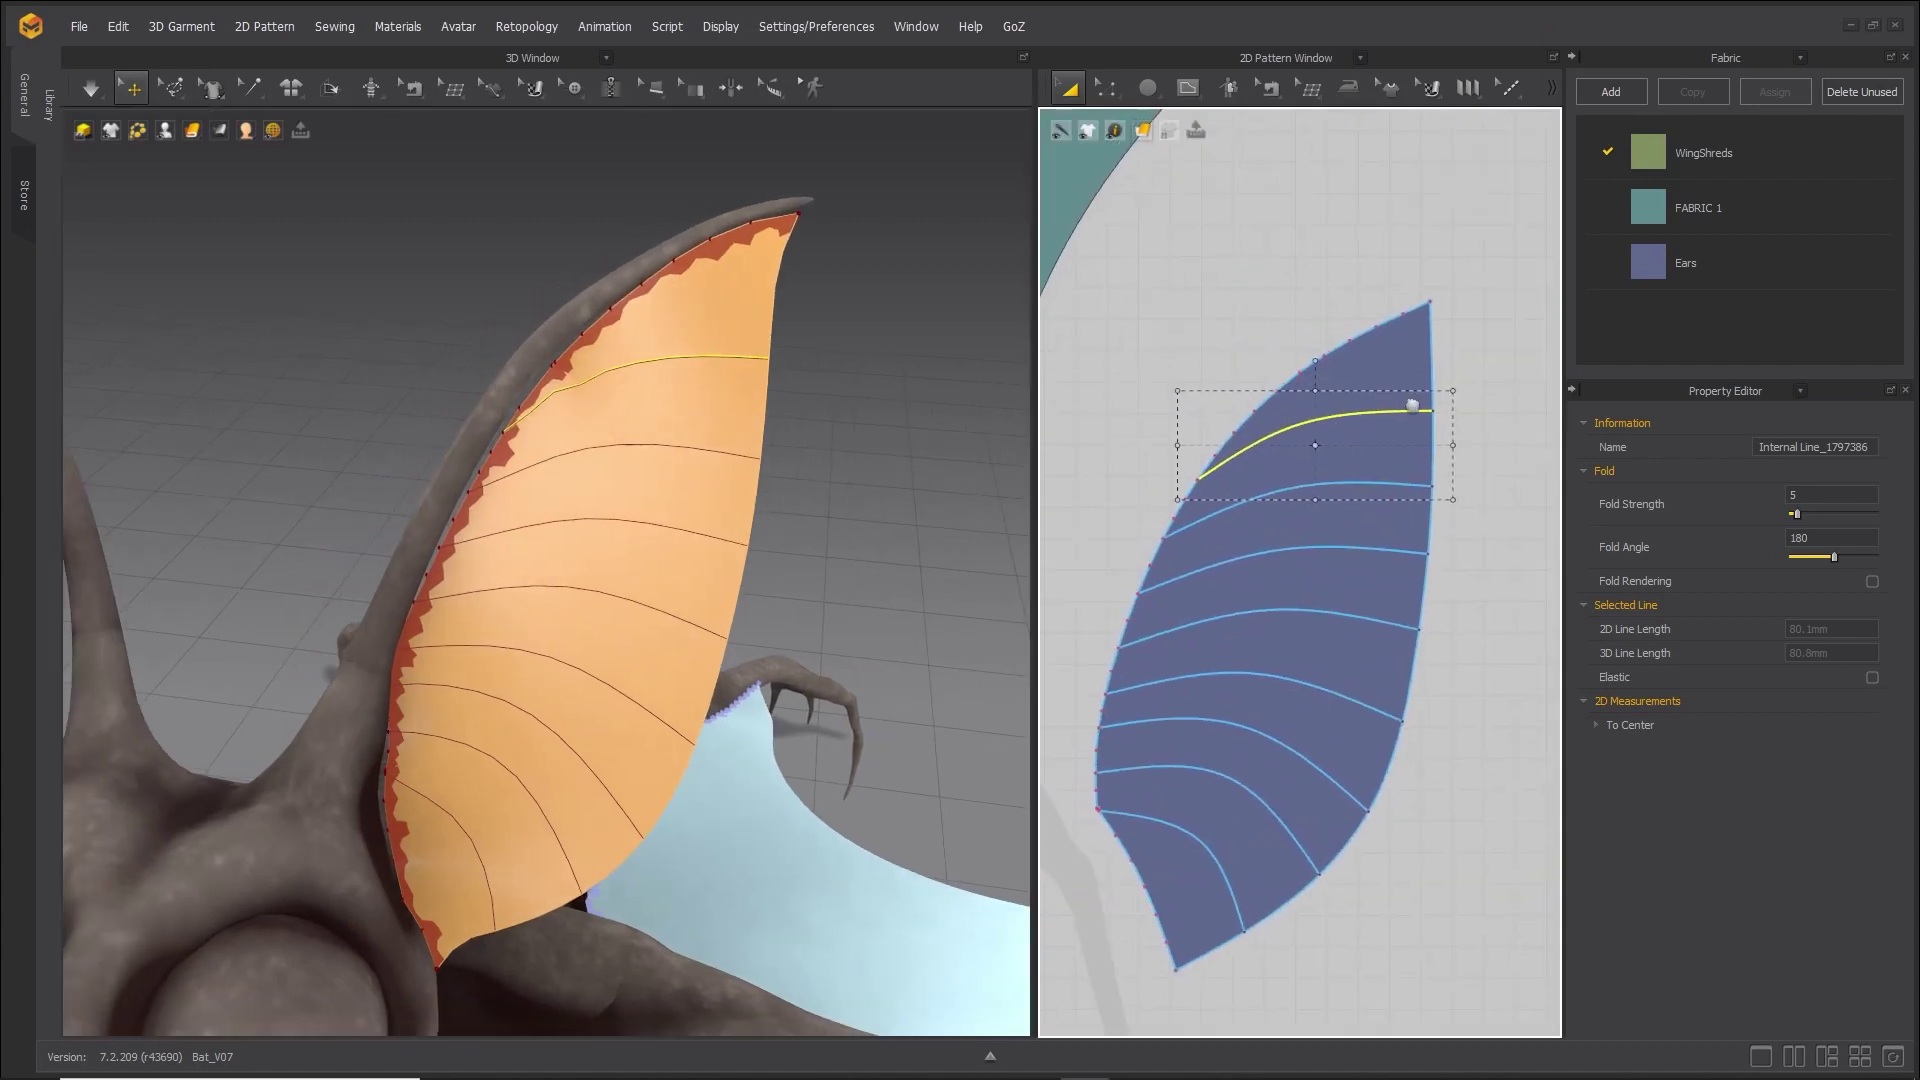
scroll(1412, 404, "up", 1)
left_click(1873, 581)
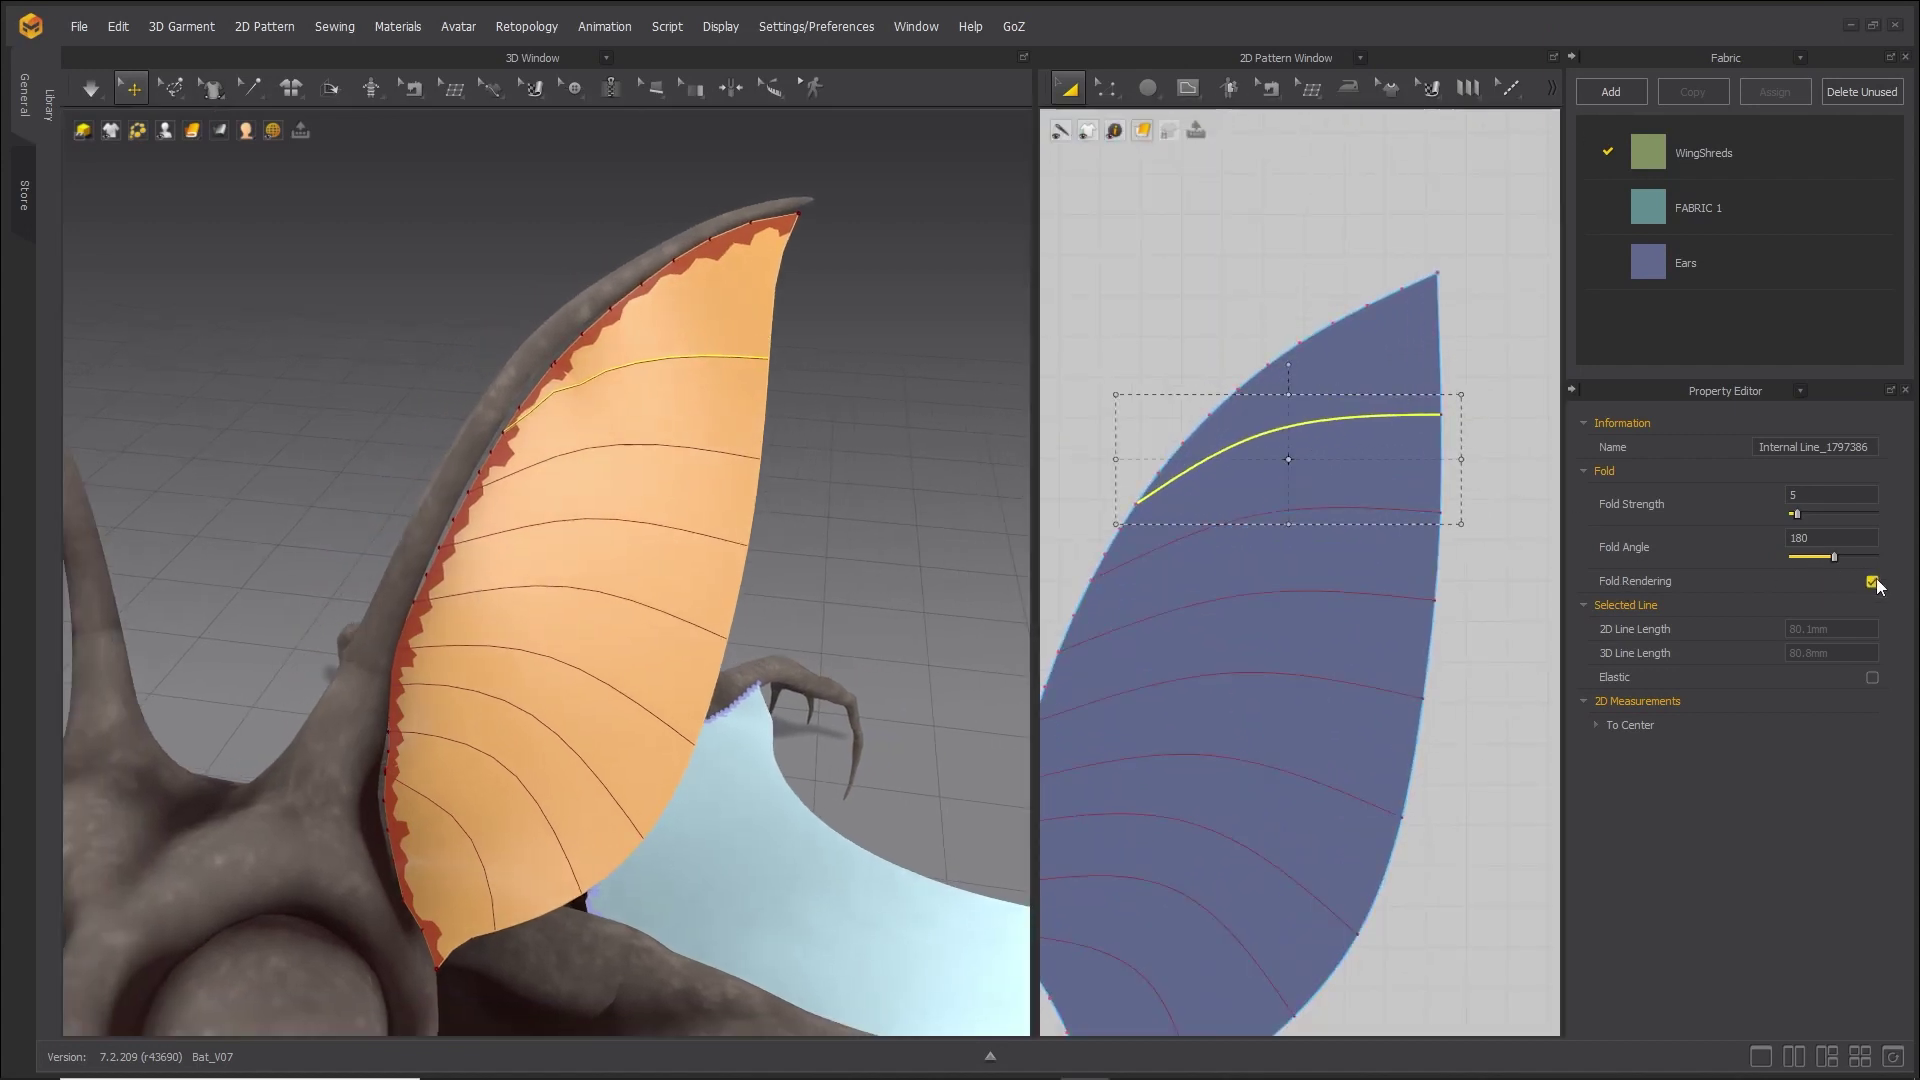
Select all the ear's internal lines except the topmost one and make sure Fold Rendering is enabled for them.
left_click(1349, 600)
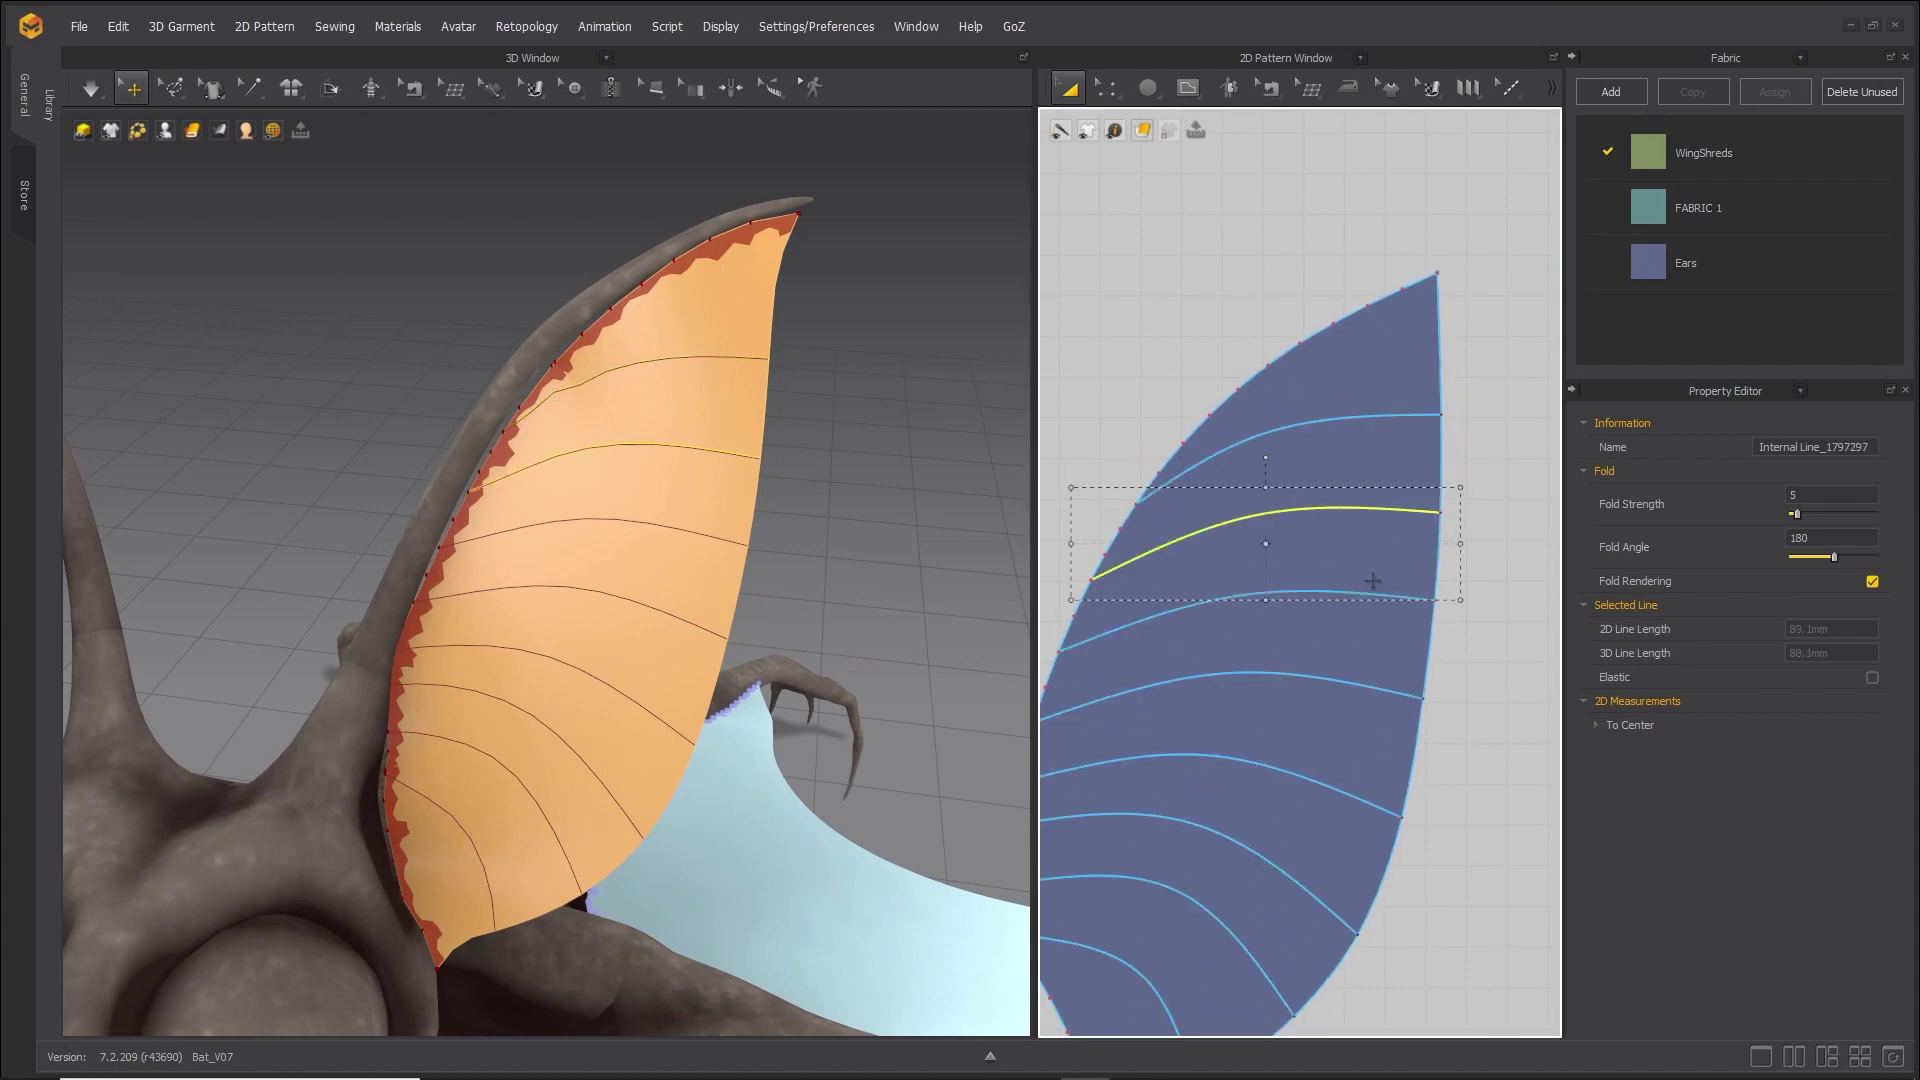
left_click(1350, 510, "shift")
left_click(1383, 698, "shift")
left_click(1352, 790, "shift")
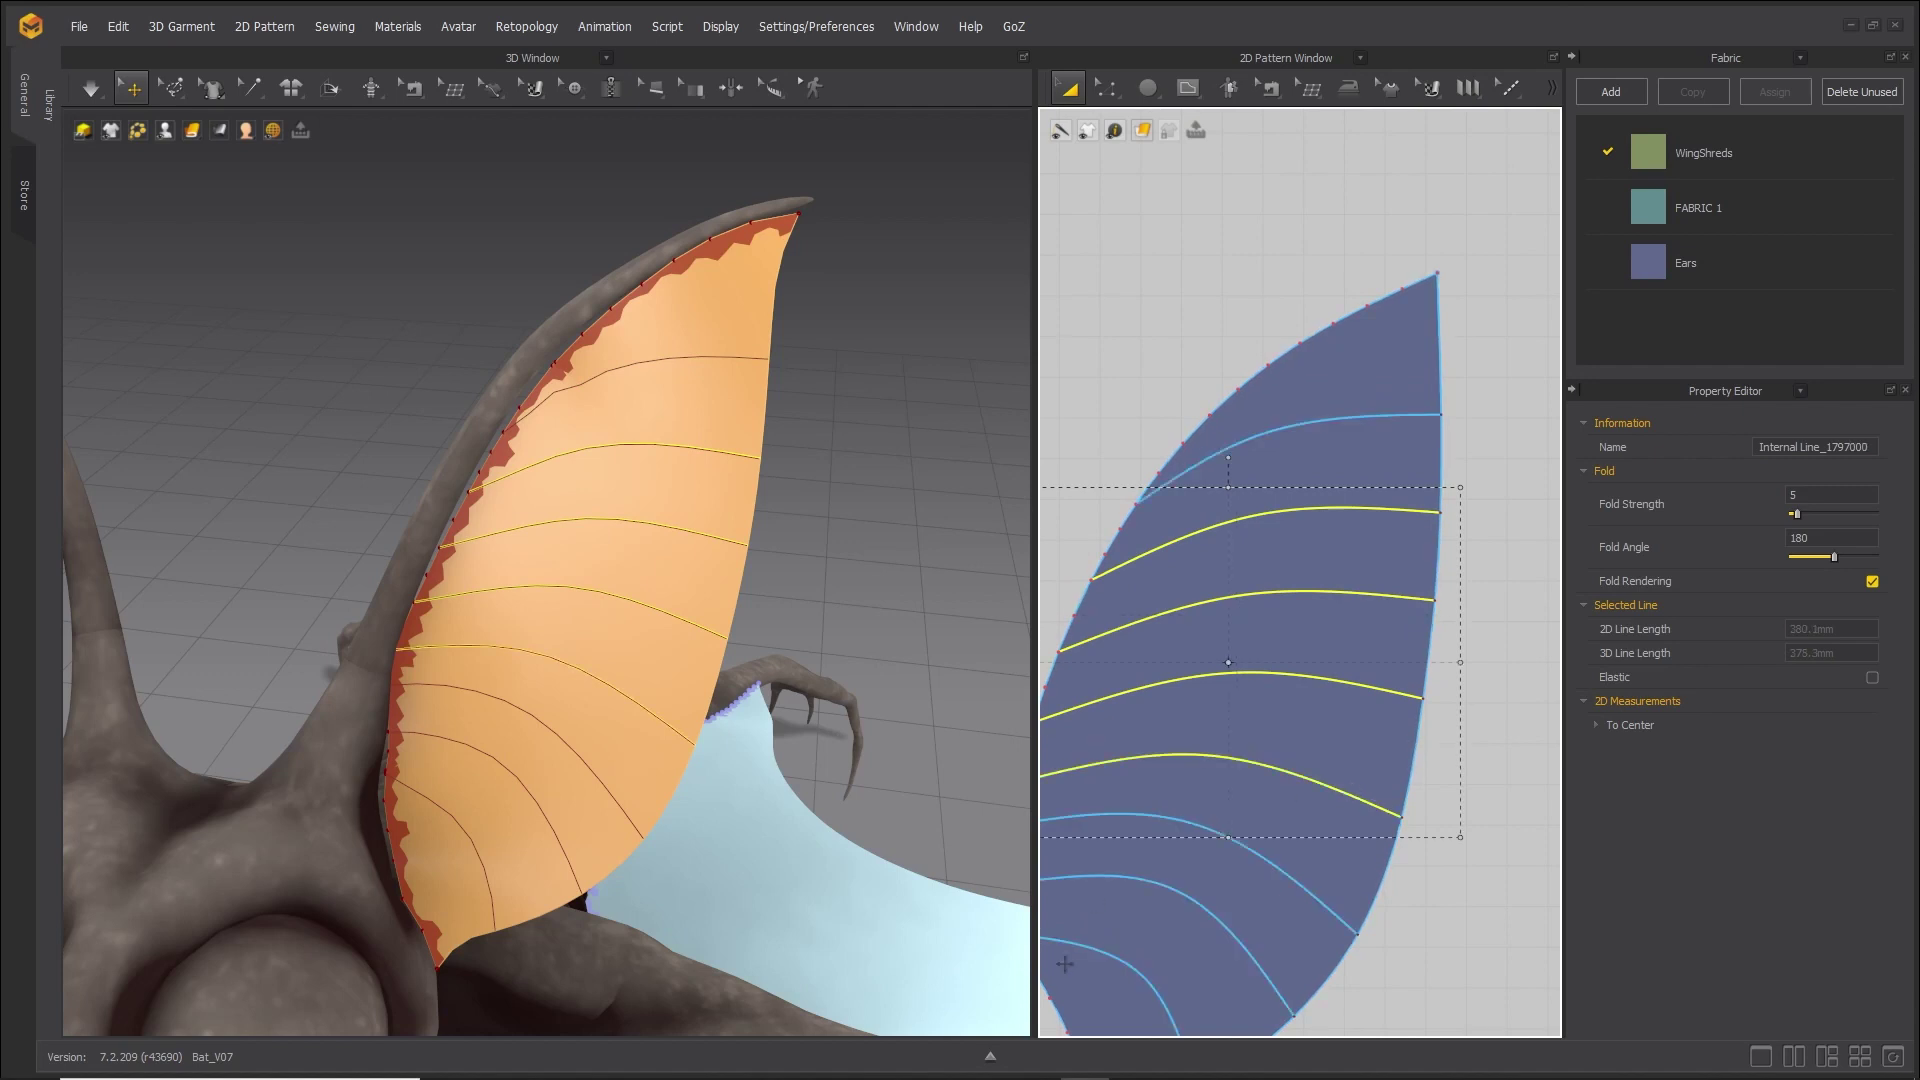
left_click(1136, 958, "shift")
left_click(1205, 905, "shift")
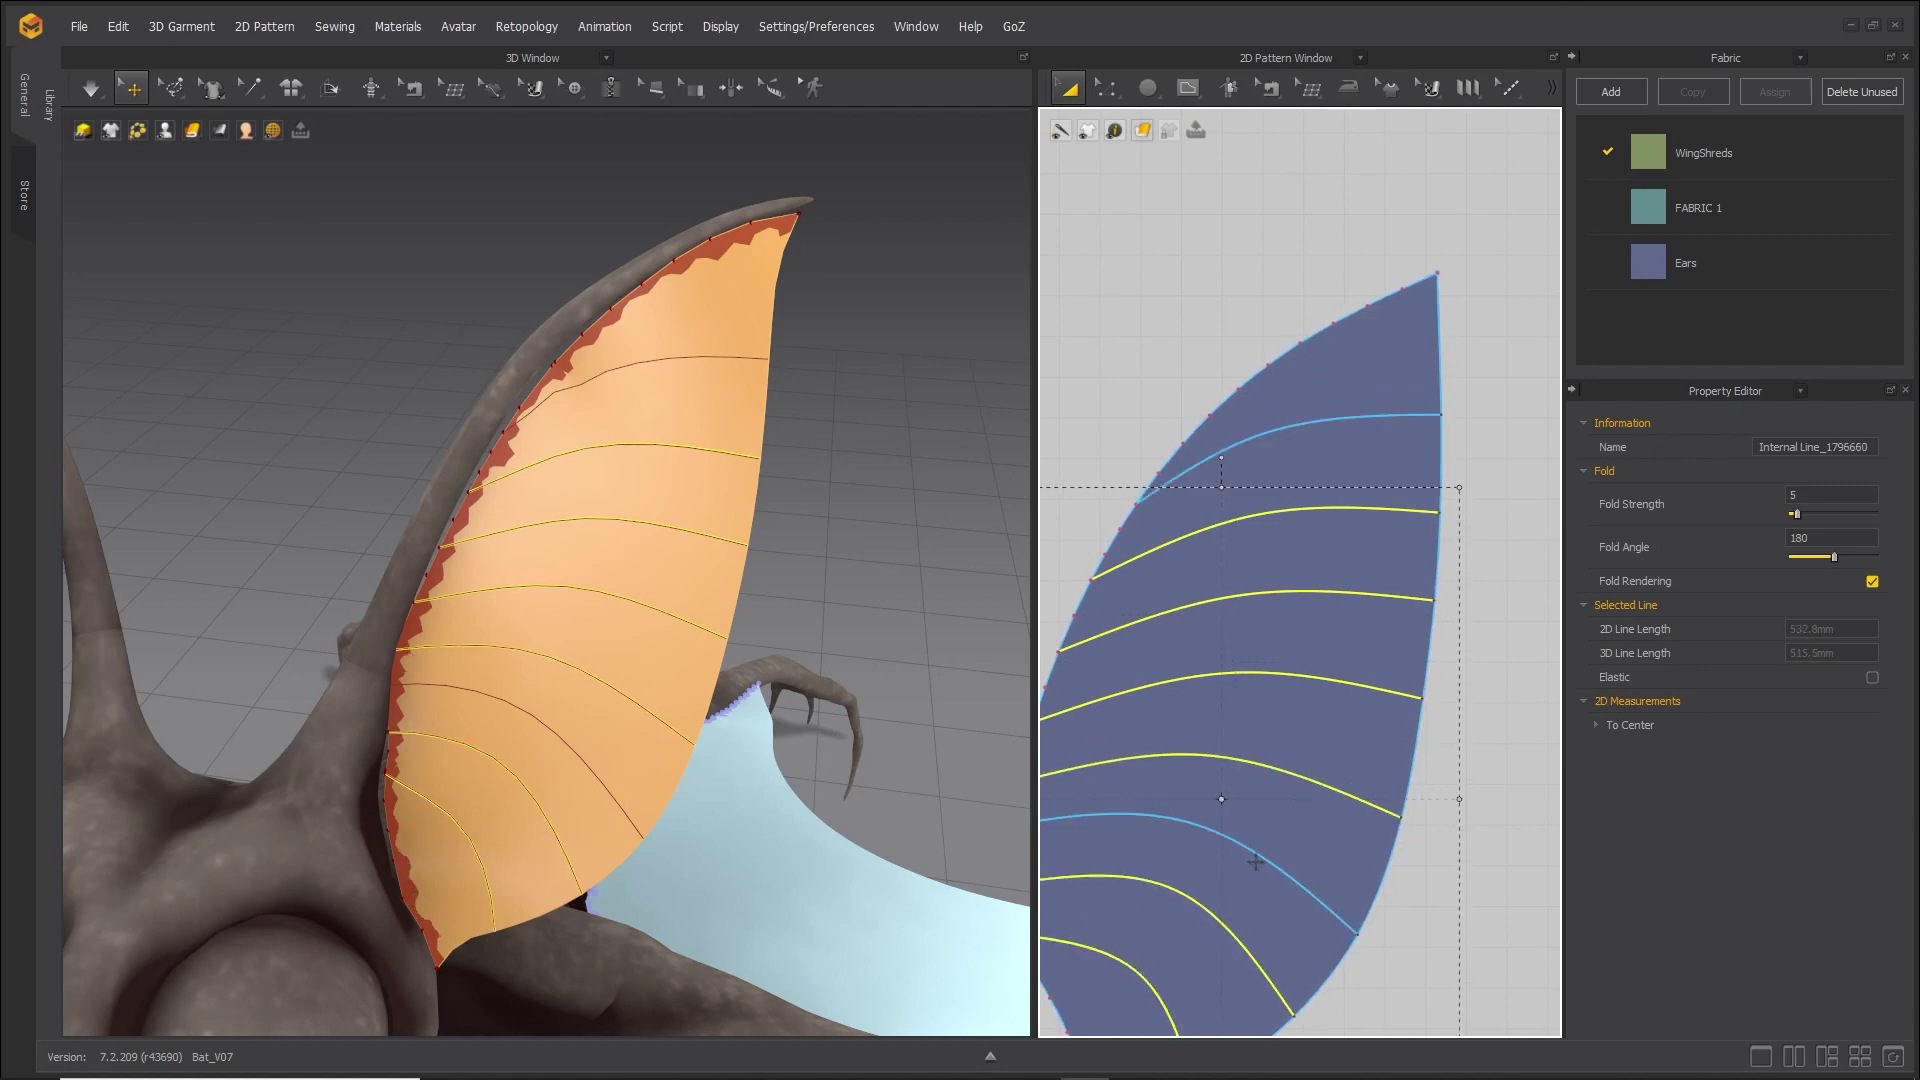
left_click(1259, 857, "shift")
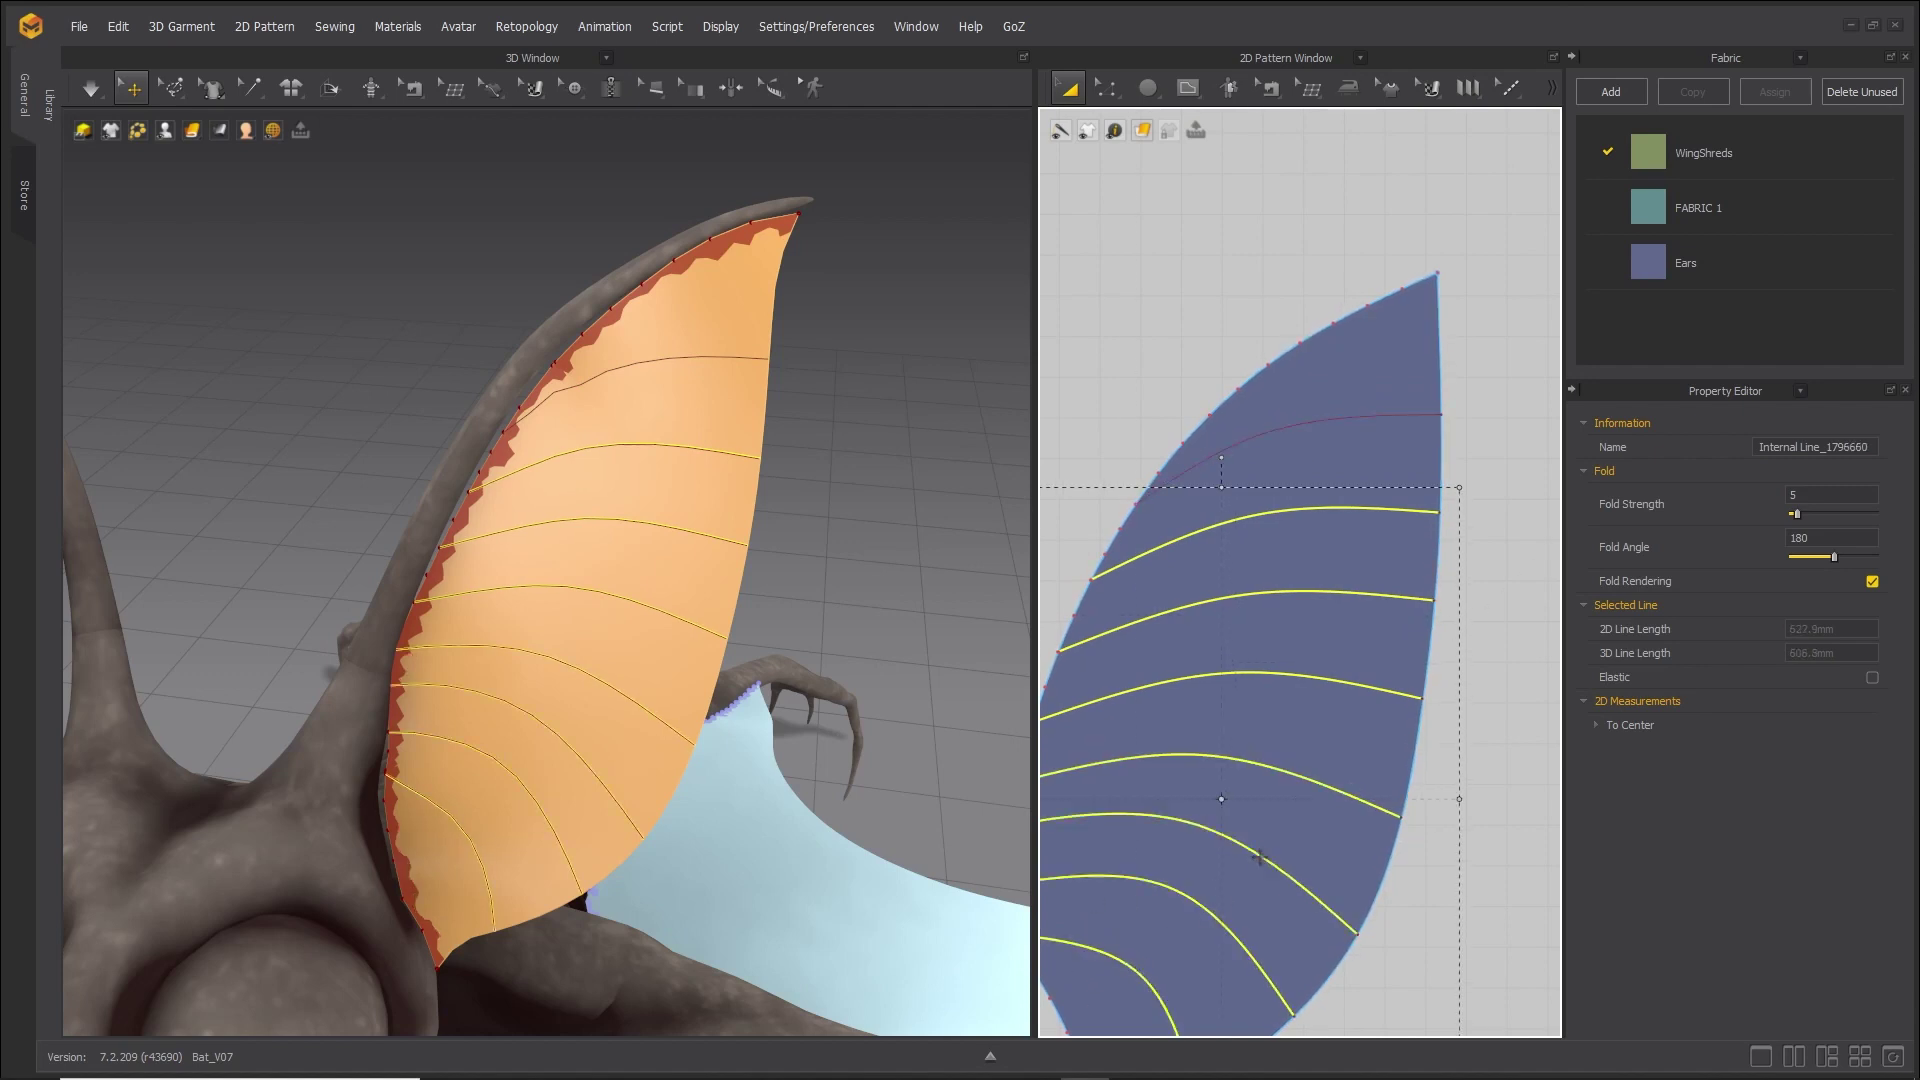
left_click(1871, 581)
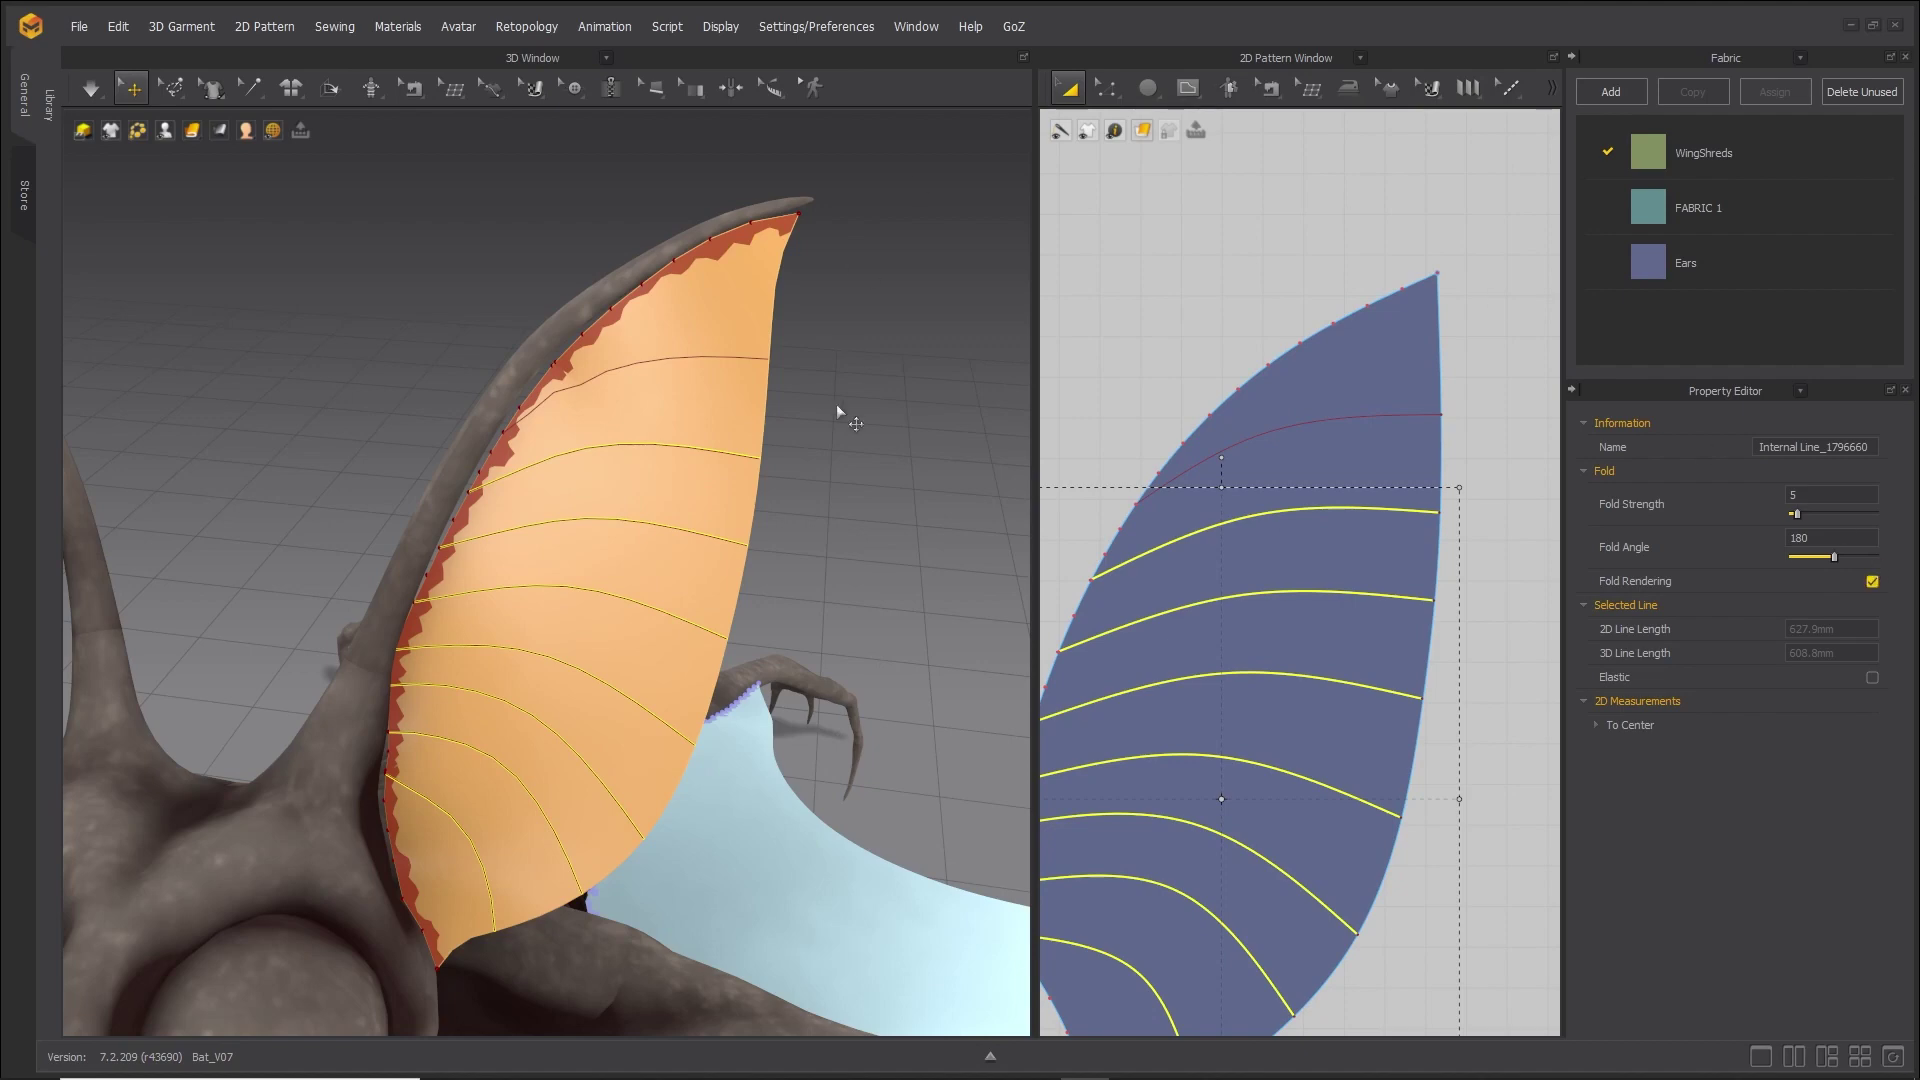
Simulate the ear membrane to check how it folds along the internal lines, and stop the simulation.
right_click_drag(838, 412, 640, 468)
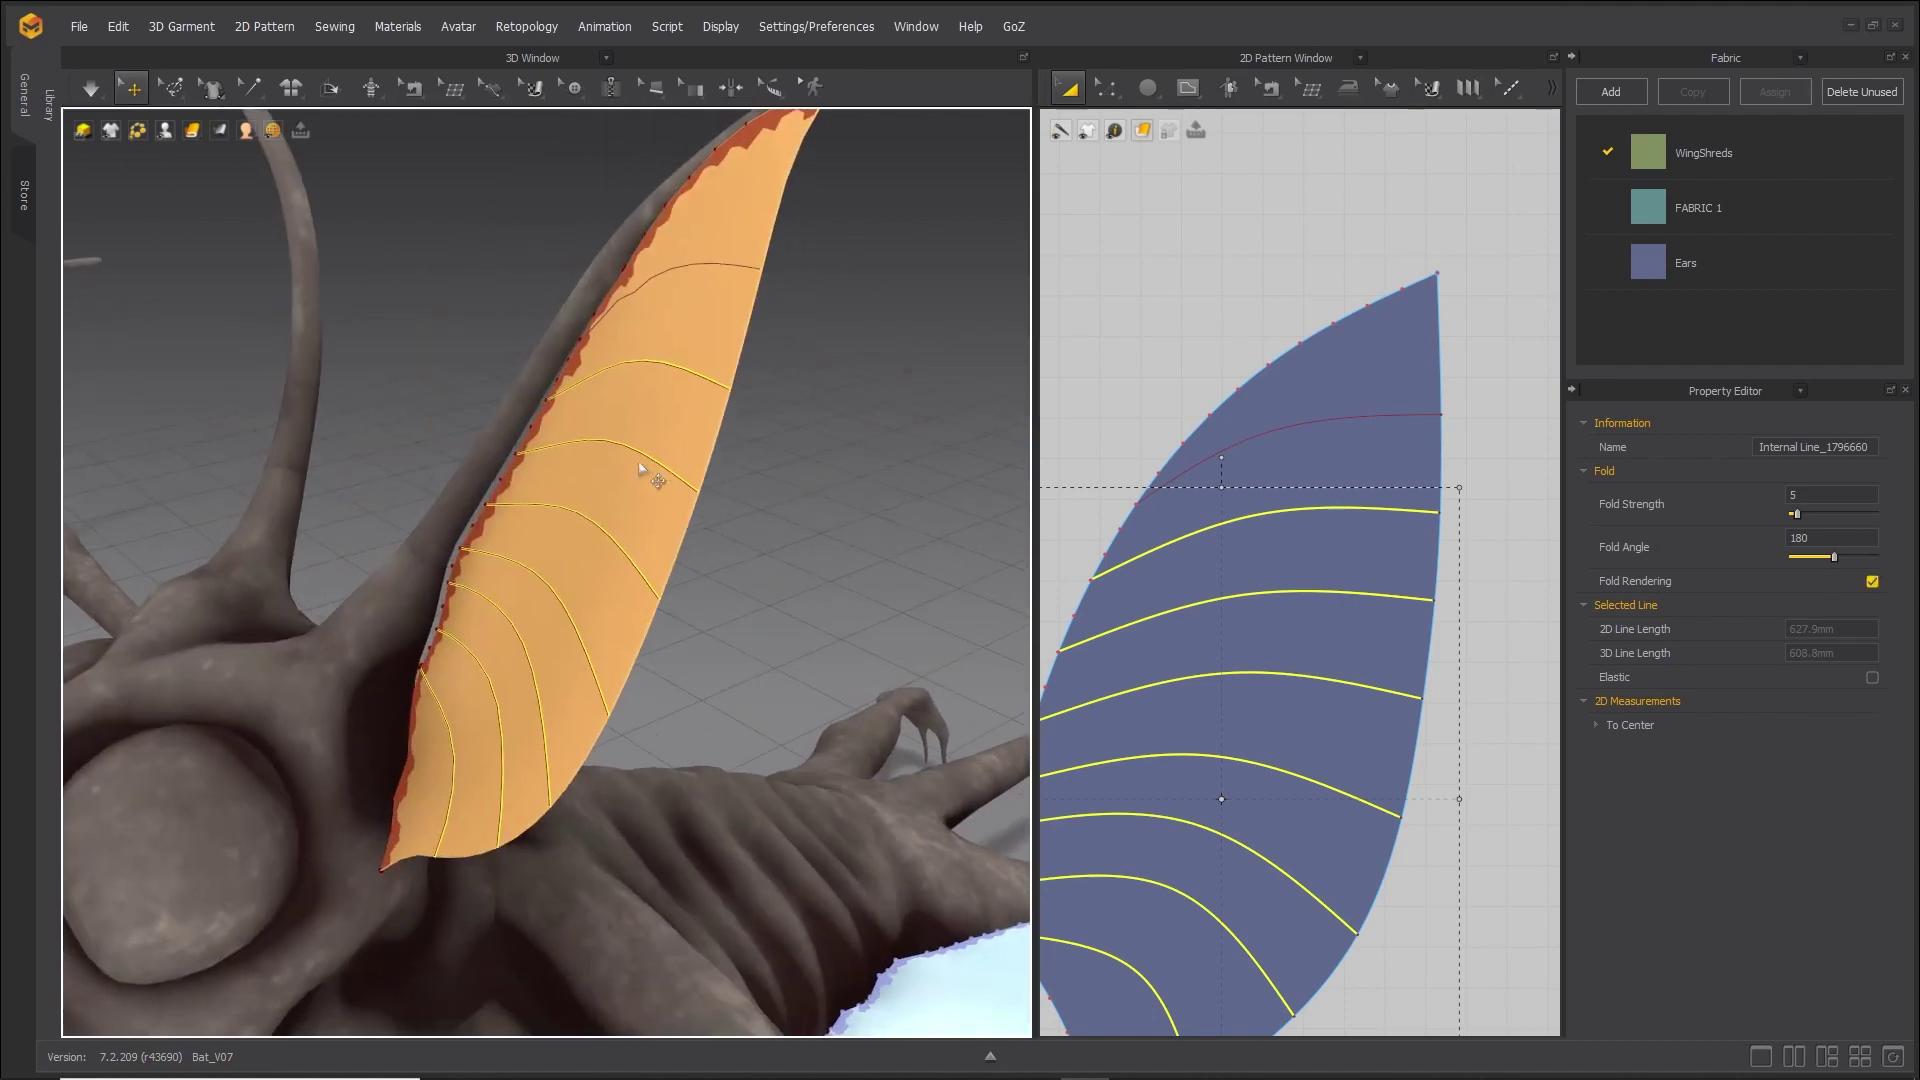
key("space")
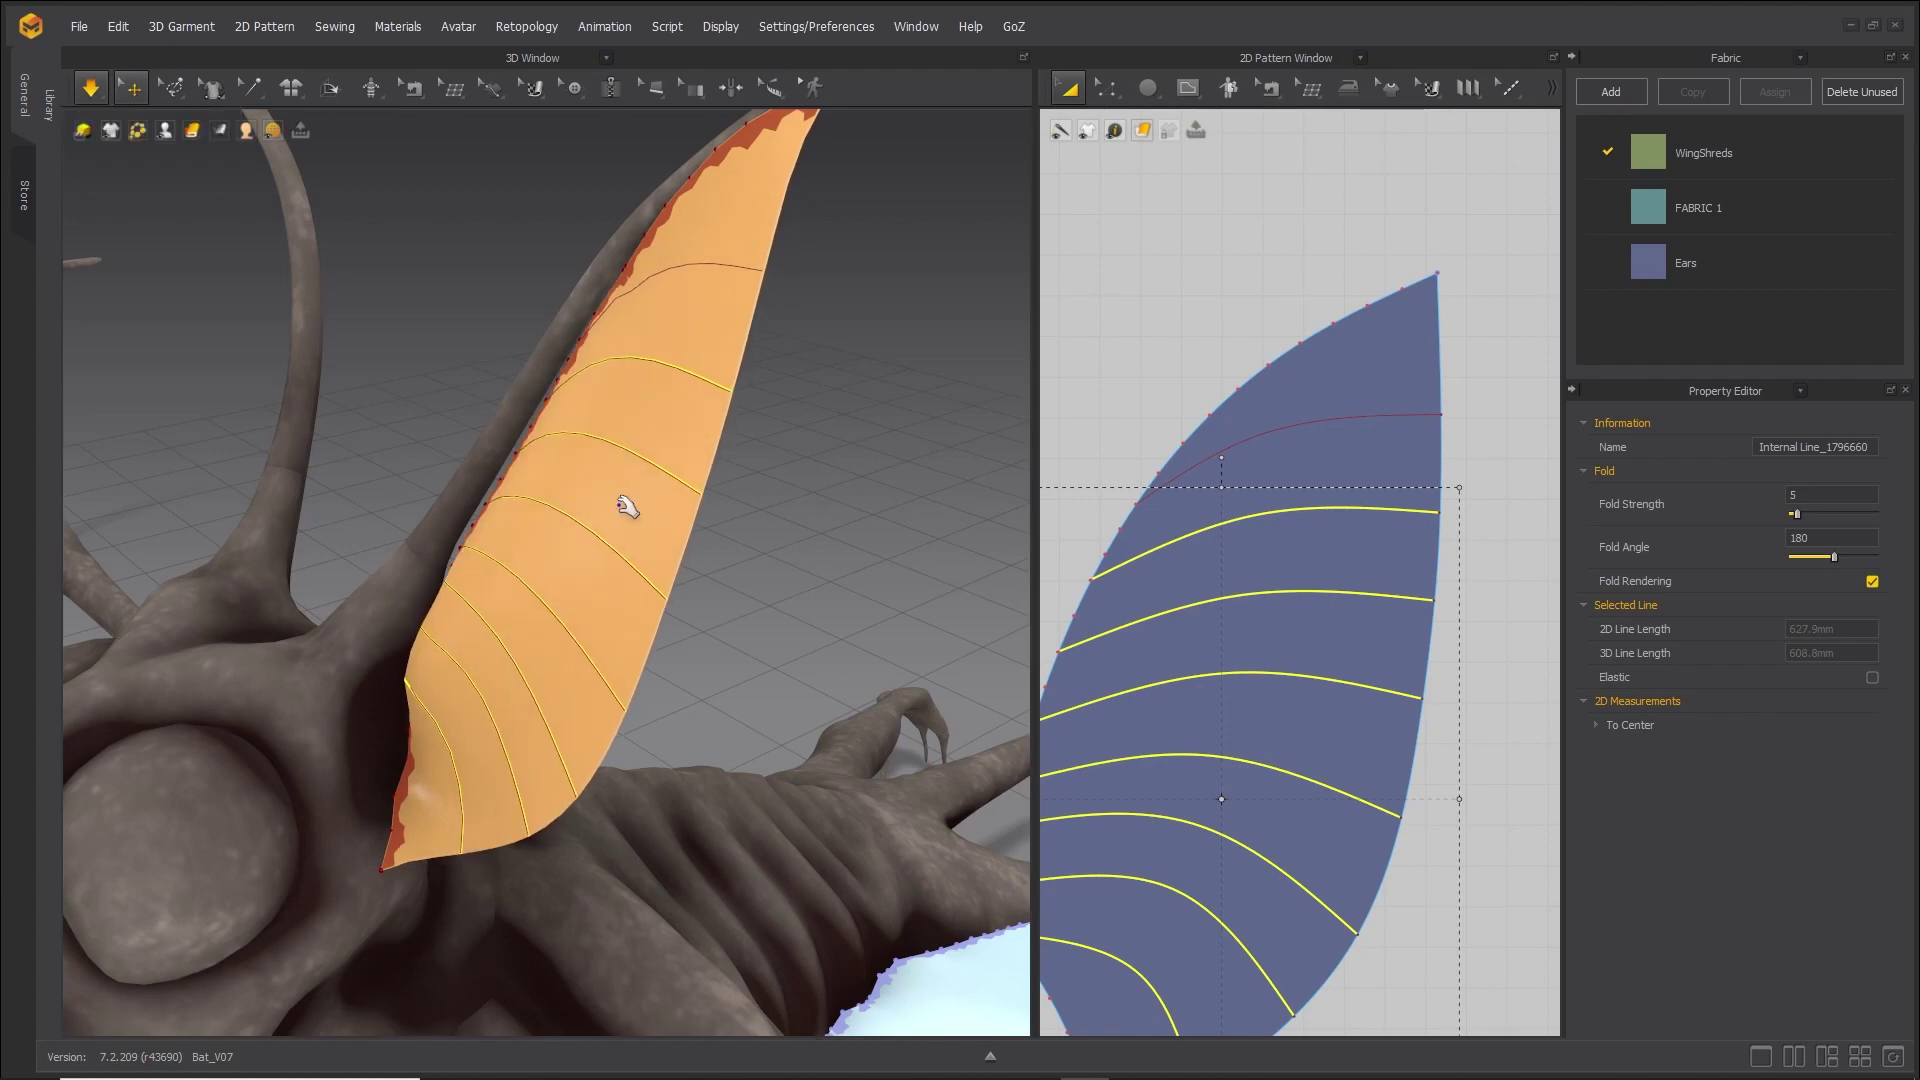
scroll(640, 505, "up", 3)
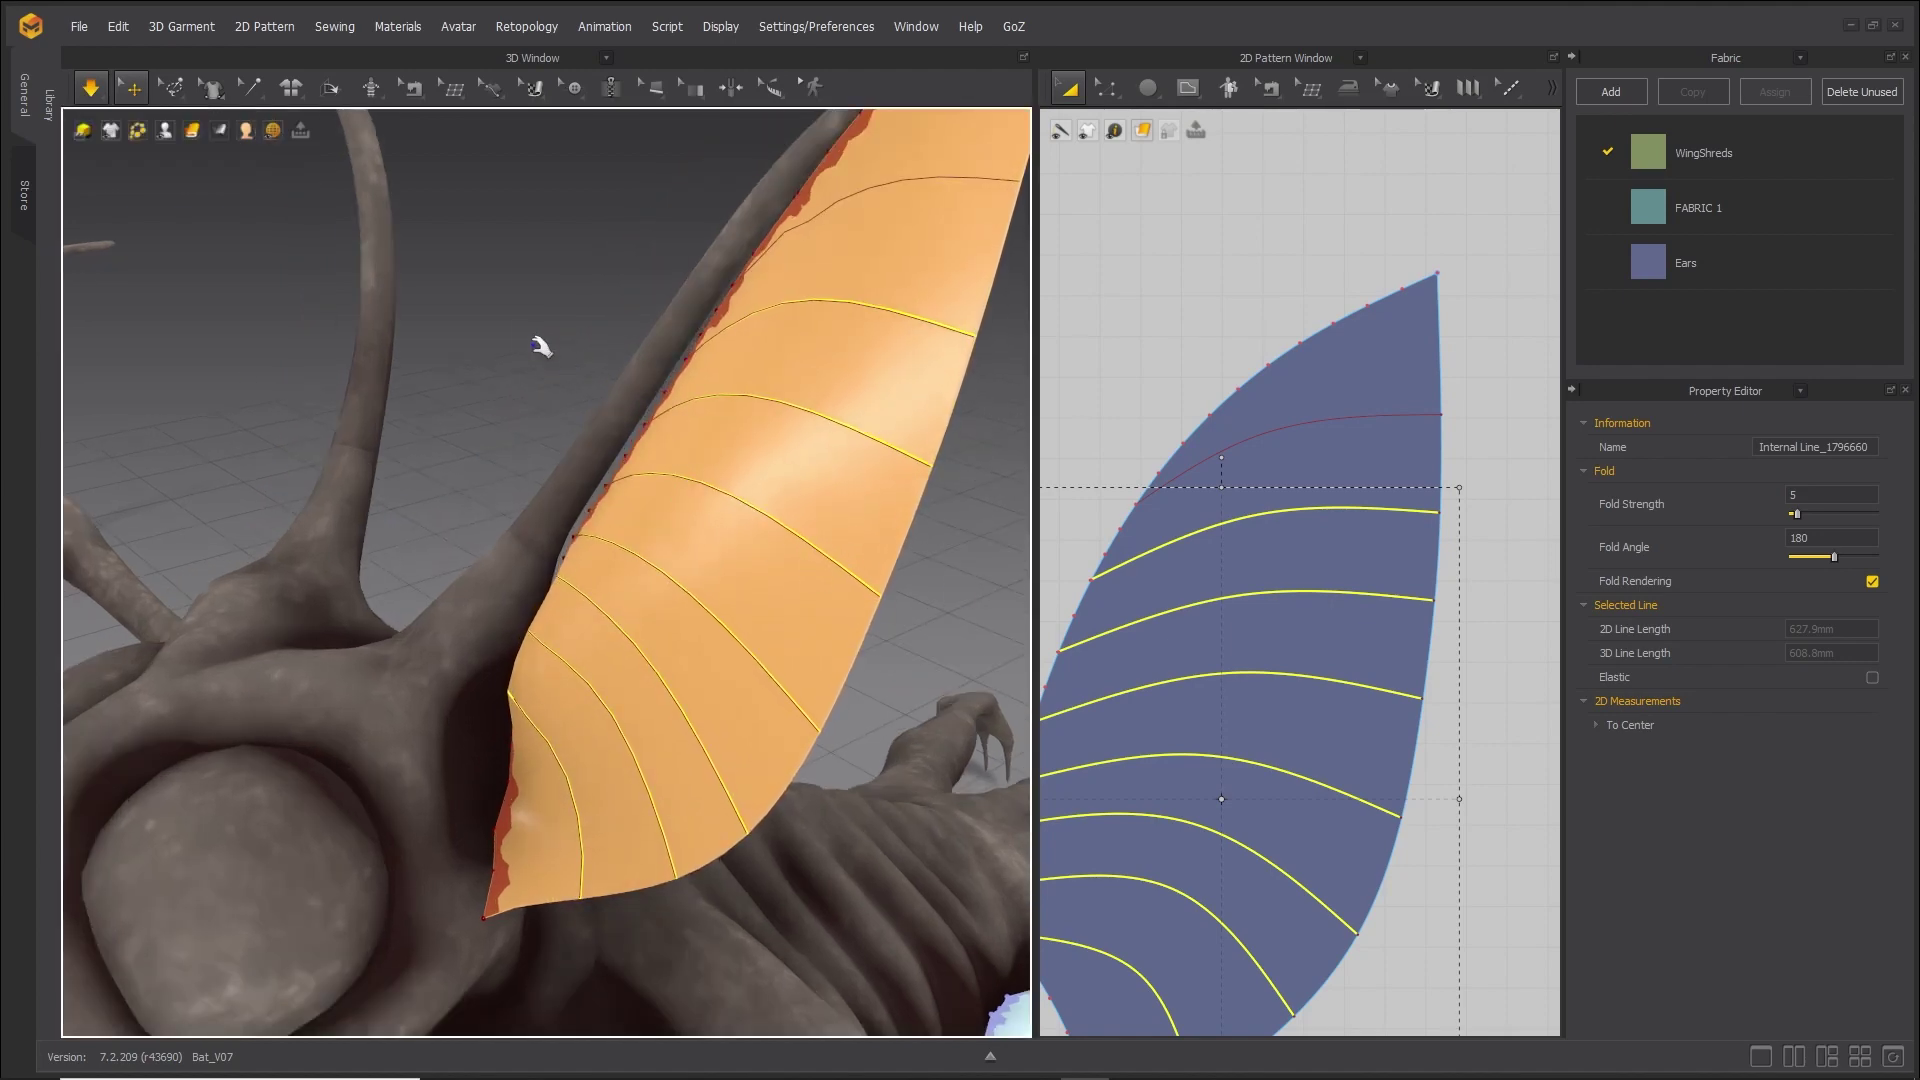
left_click(90, 90)
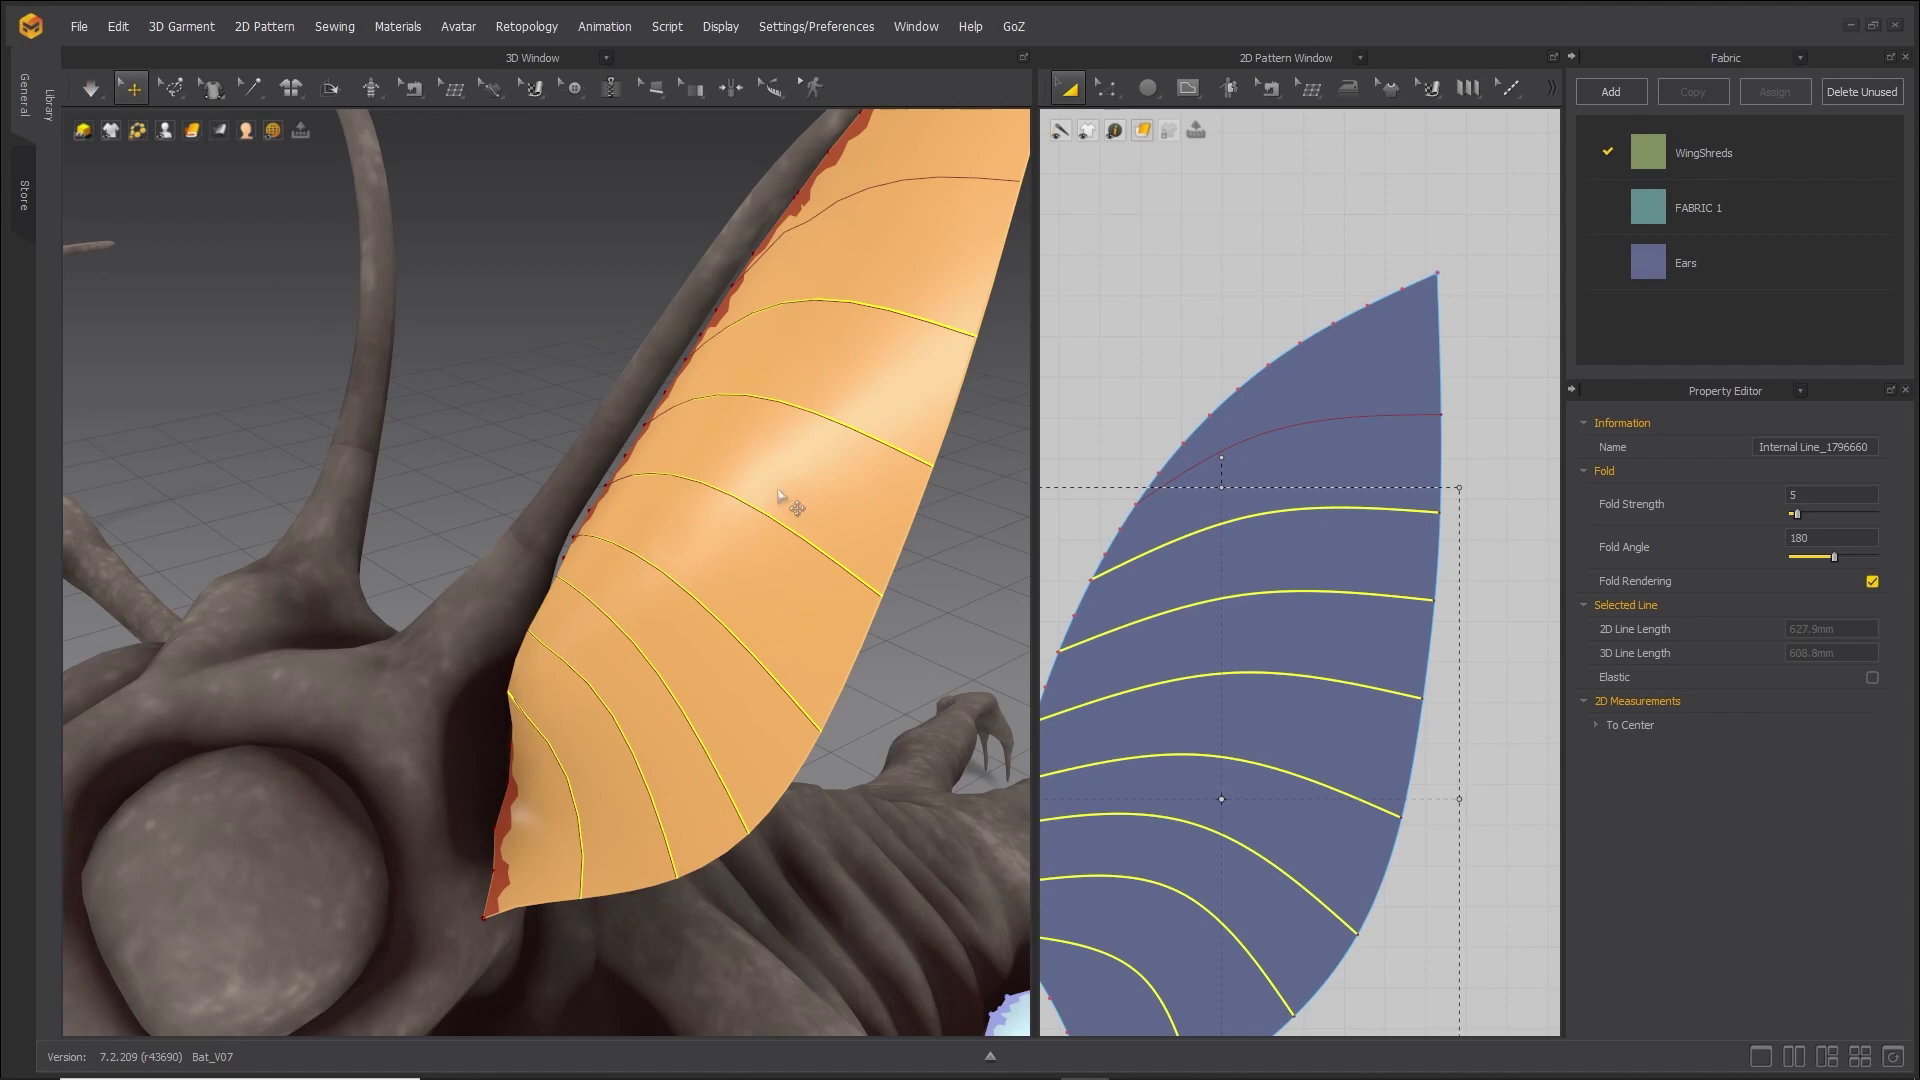
Deselect the ear pattern and briefly run the simulation again to settle the membrane along the bone.
left_click(770, 490)
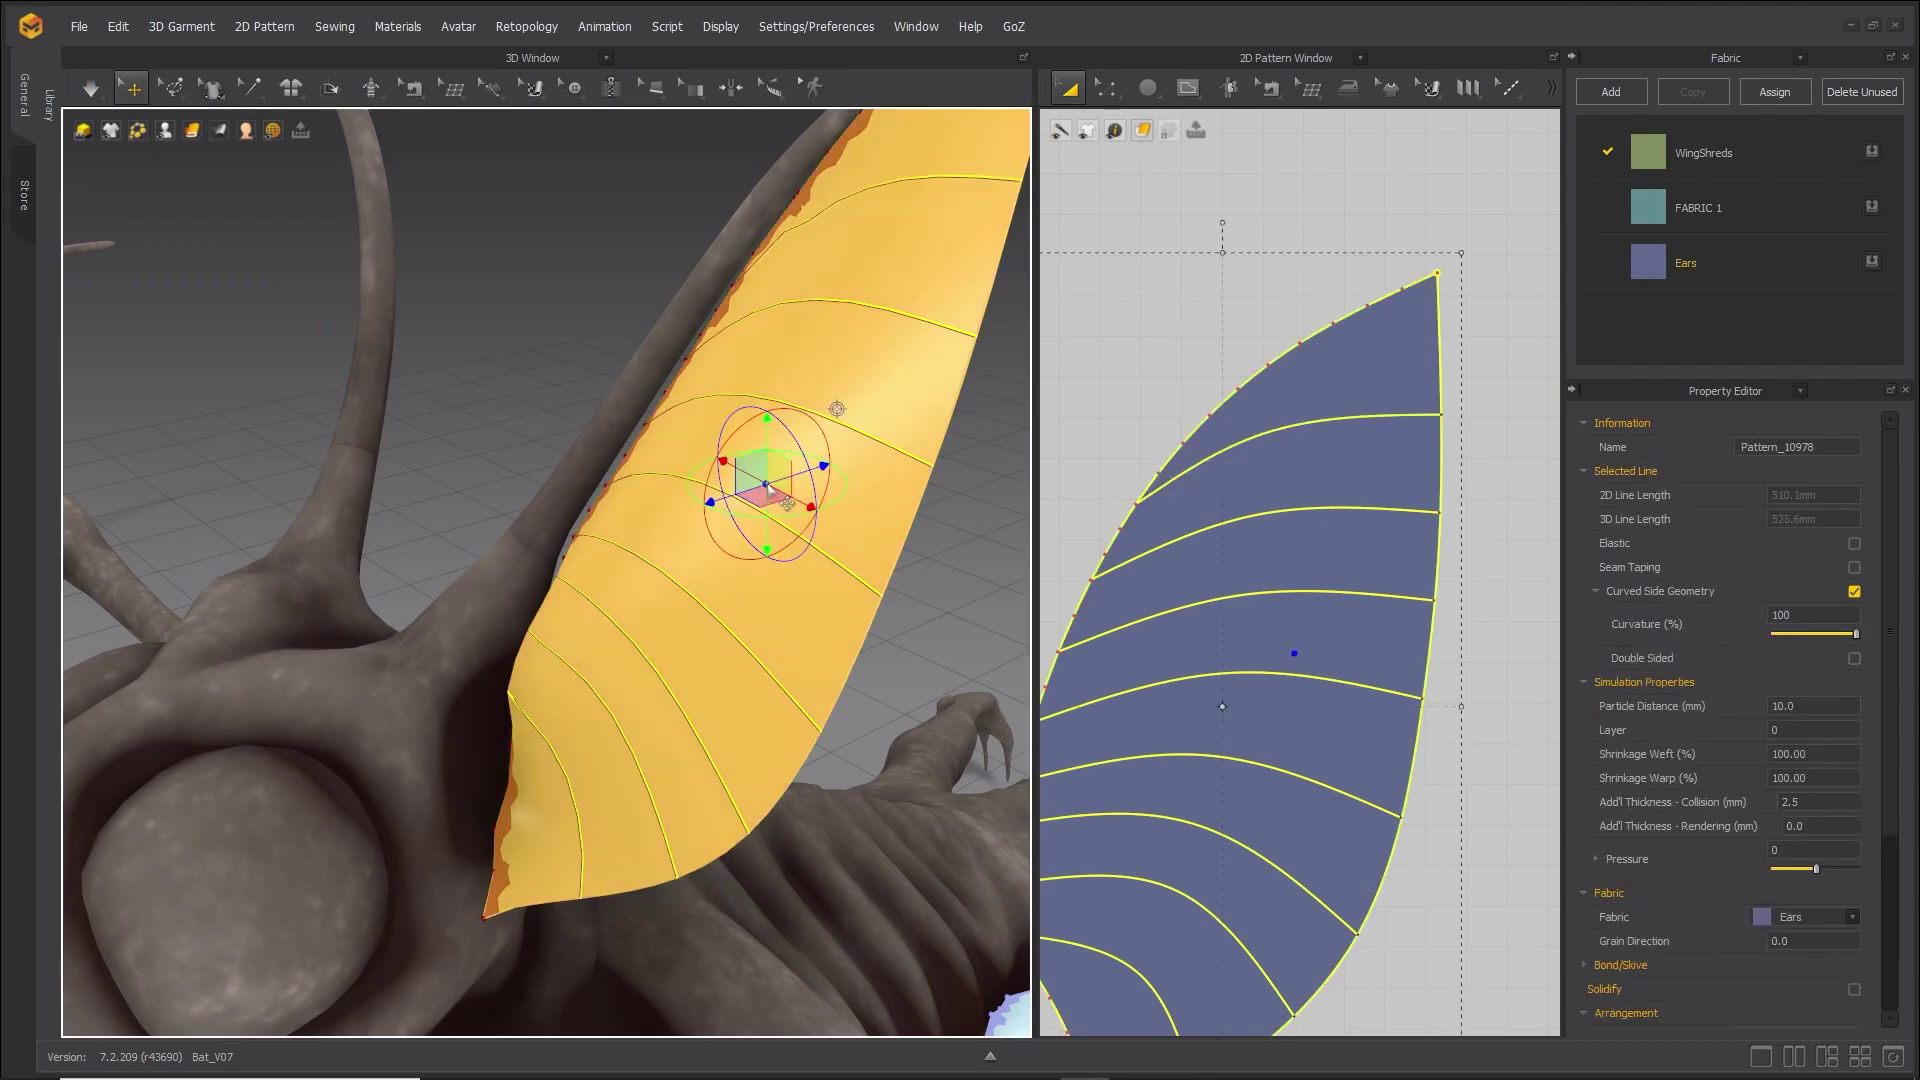
left_click(555, 350)
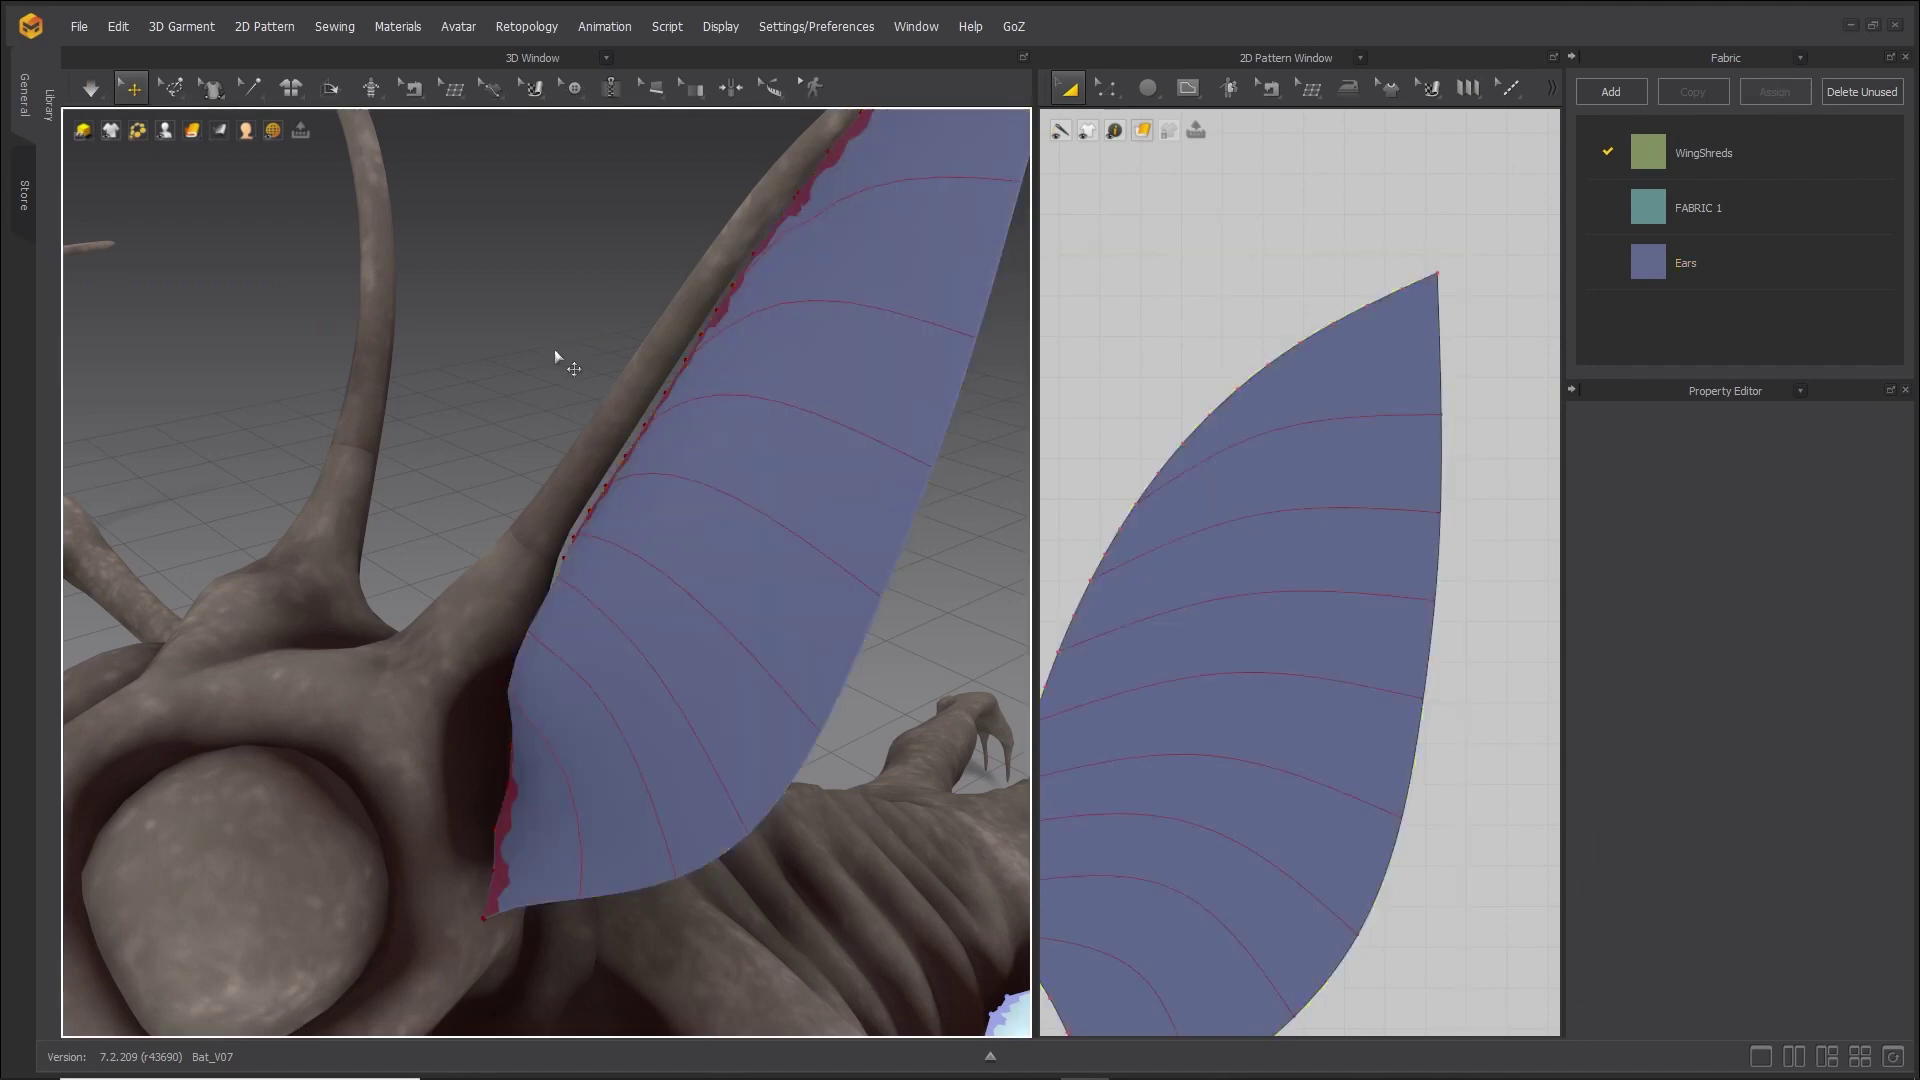
left_click(91, 90)
left_click(111, 128)
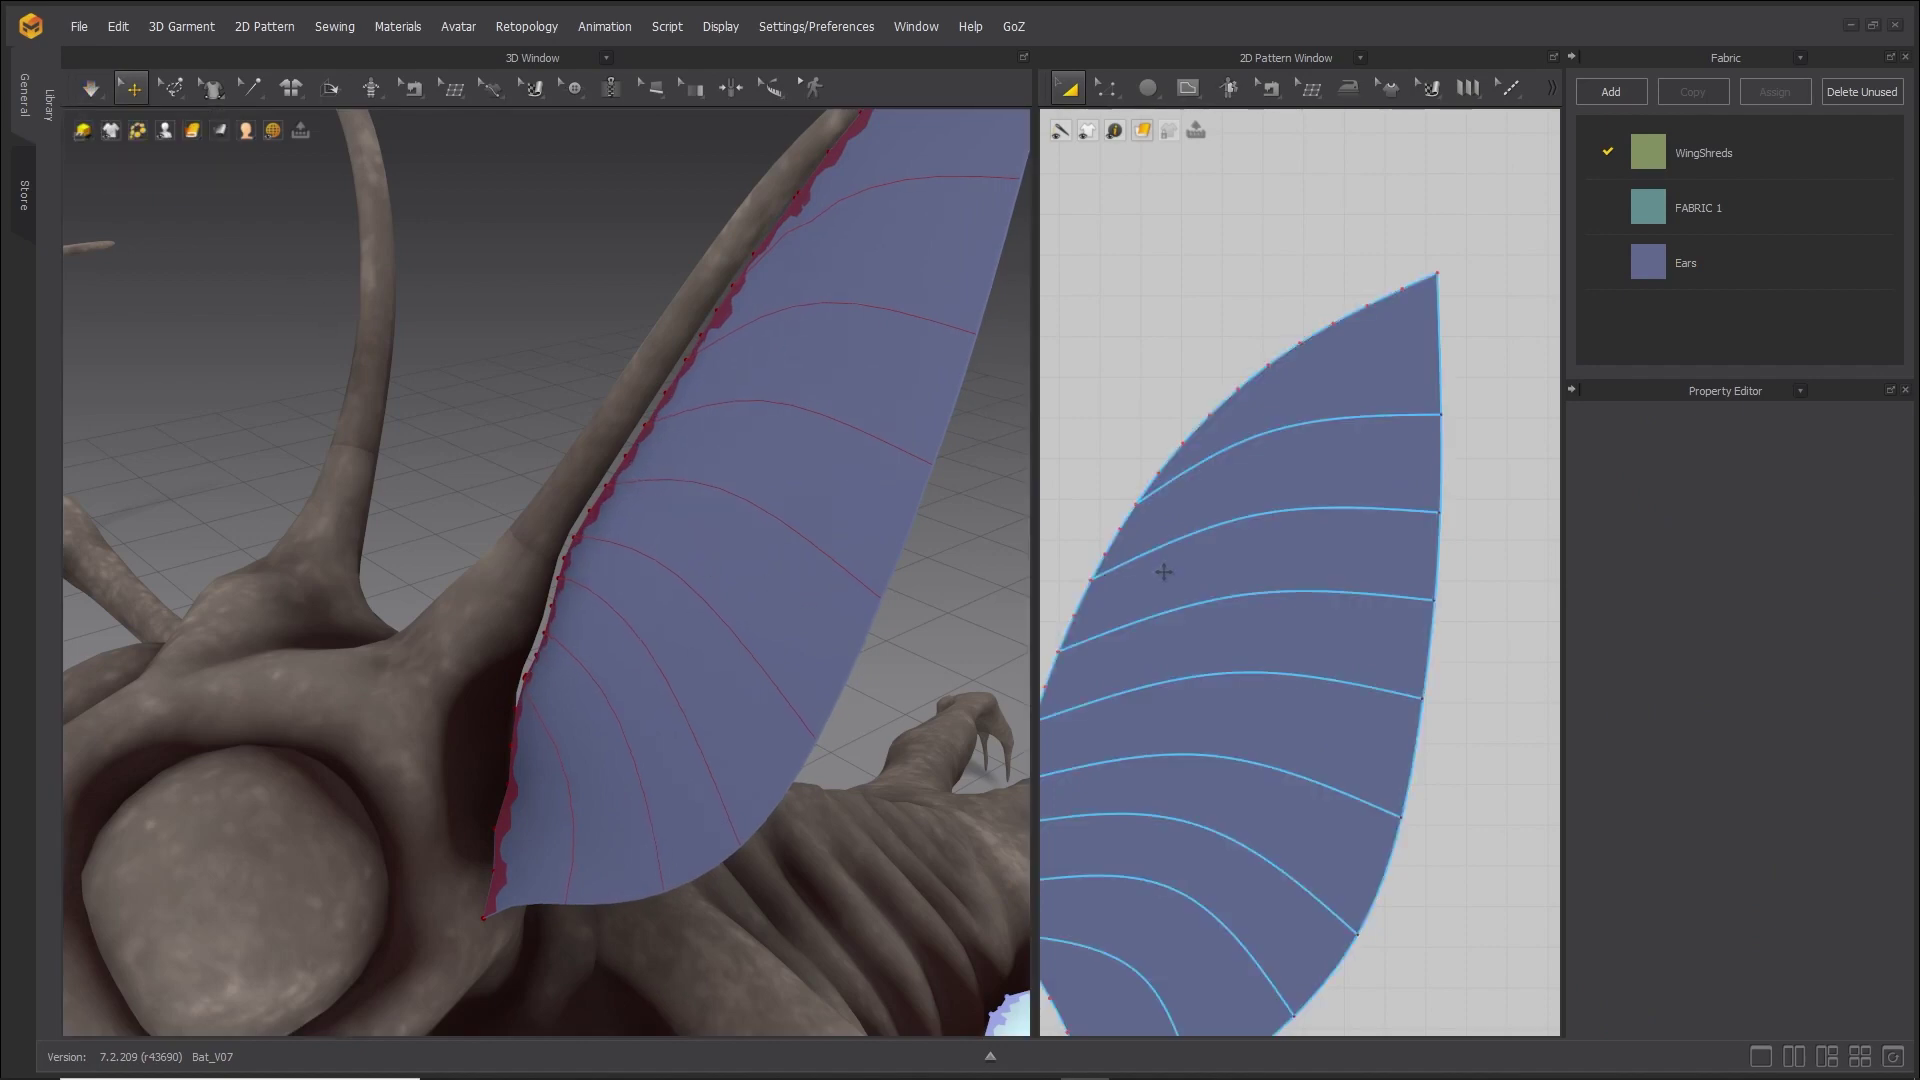
Select the four internal lines nearest the ear's tip to examine their fold settings.
left_click(1353, 509)
left_click(1384, 419, "shift")
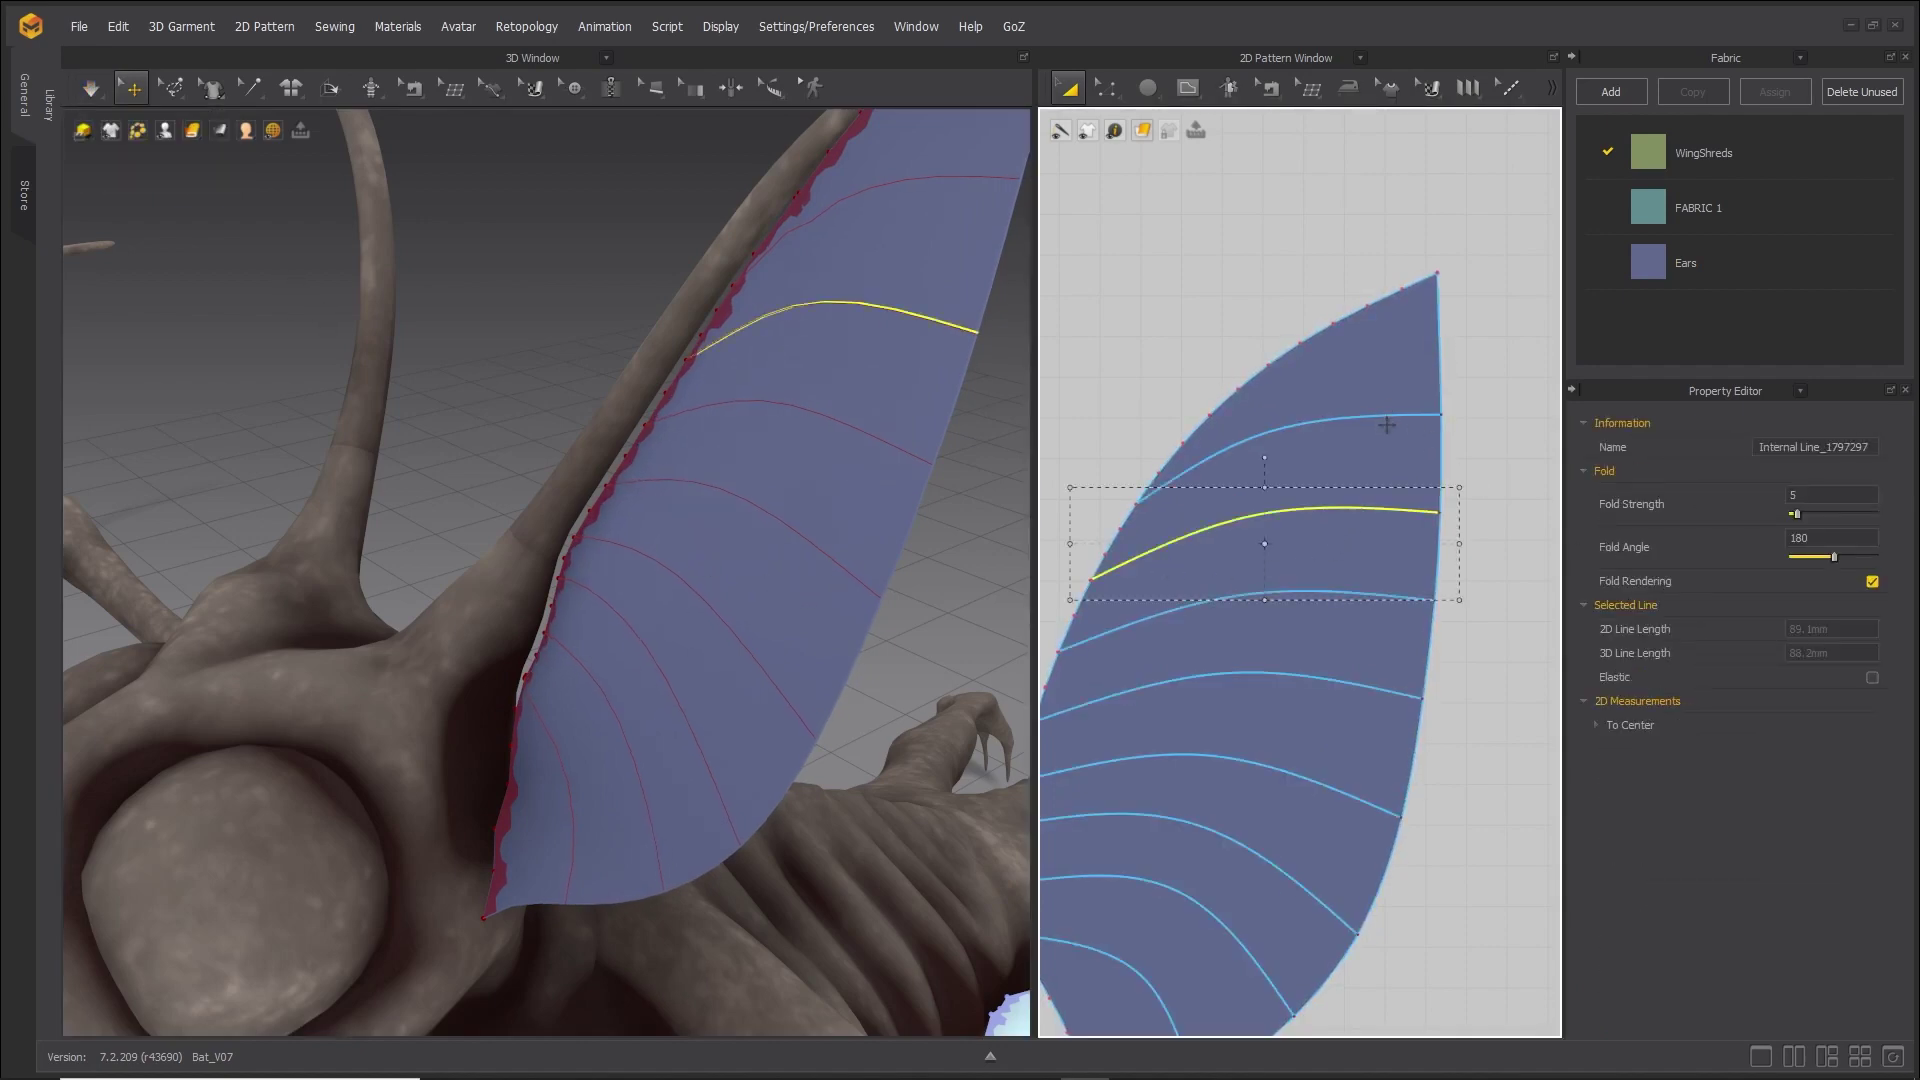
left_click(1125, 630, "shift")
left_click(1397, 693, "shift")
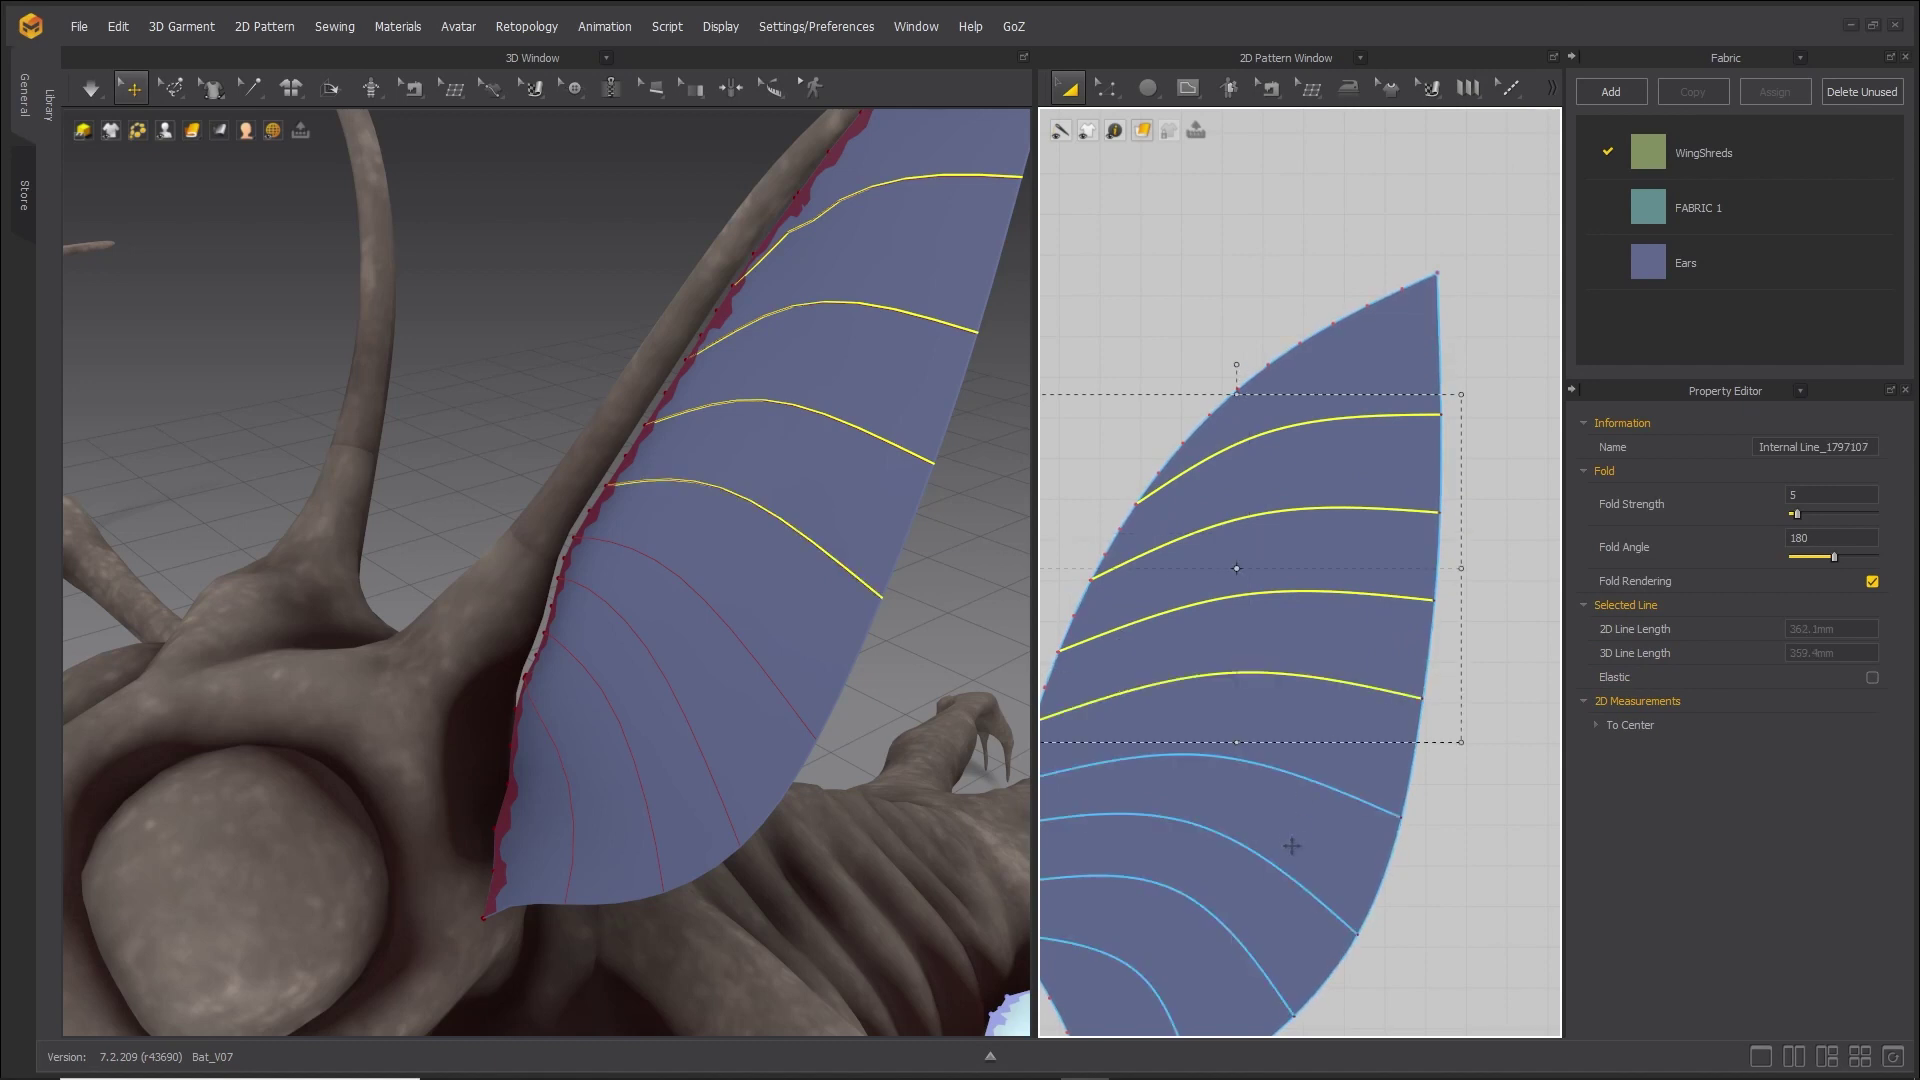
Apply the Default_for_Simulation physical property preset to the Ears fabric.
left_click(1722, 266)
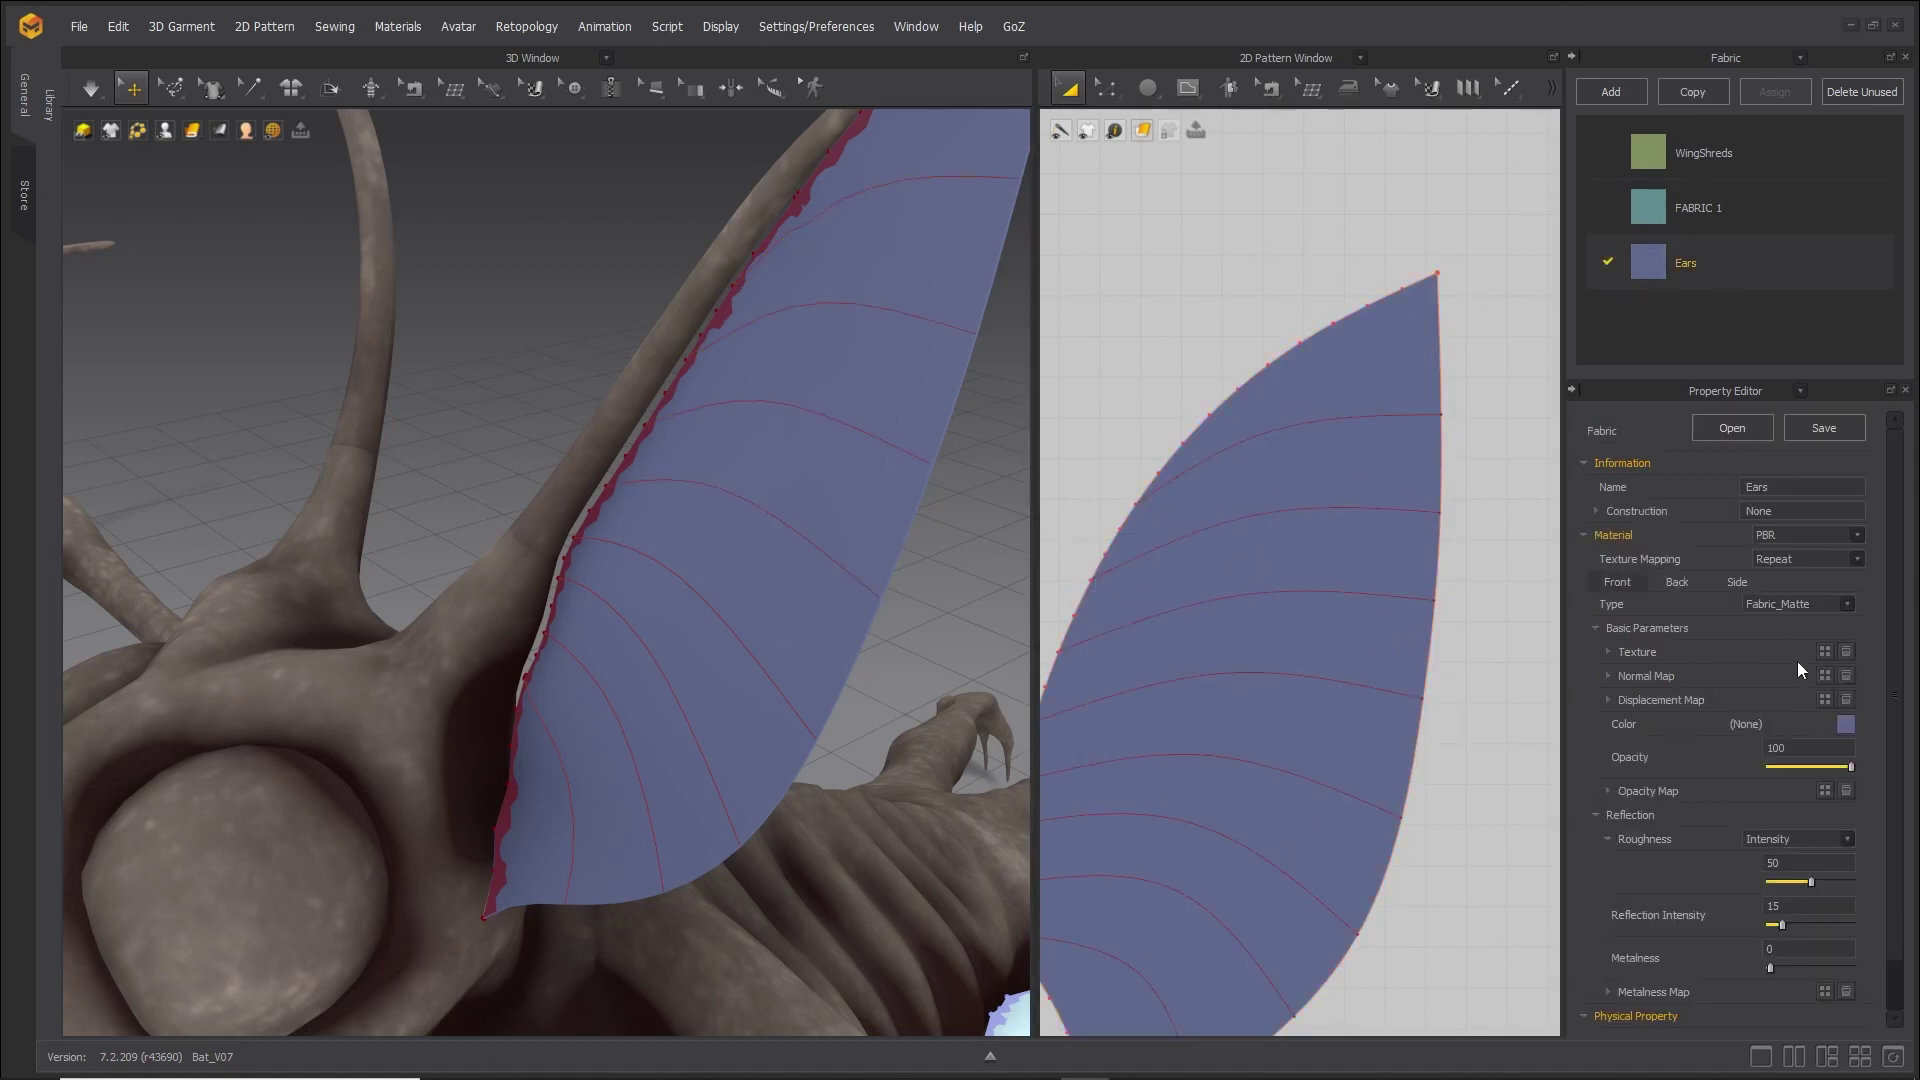
left_click(1597, 990)
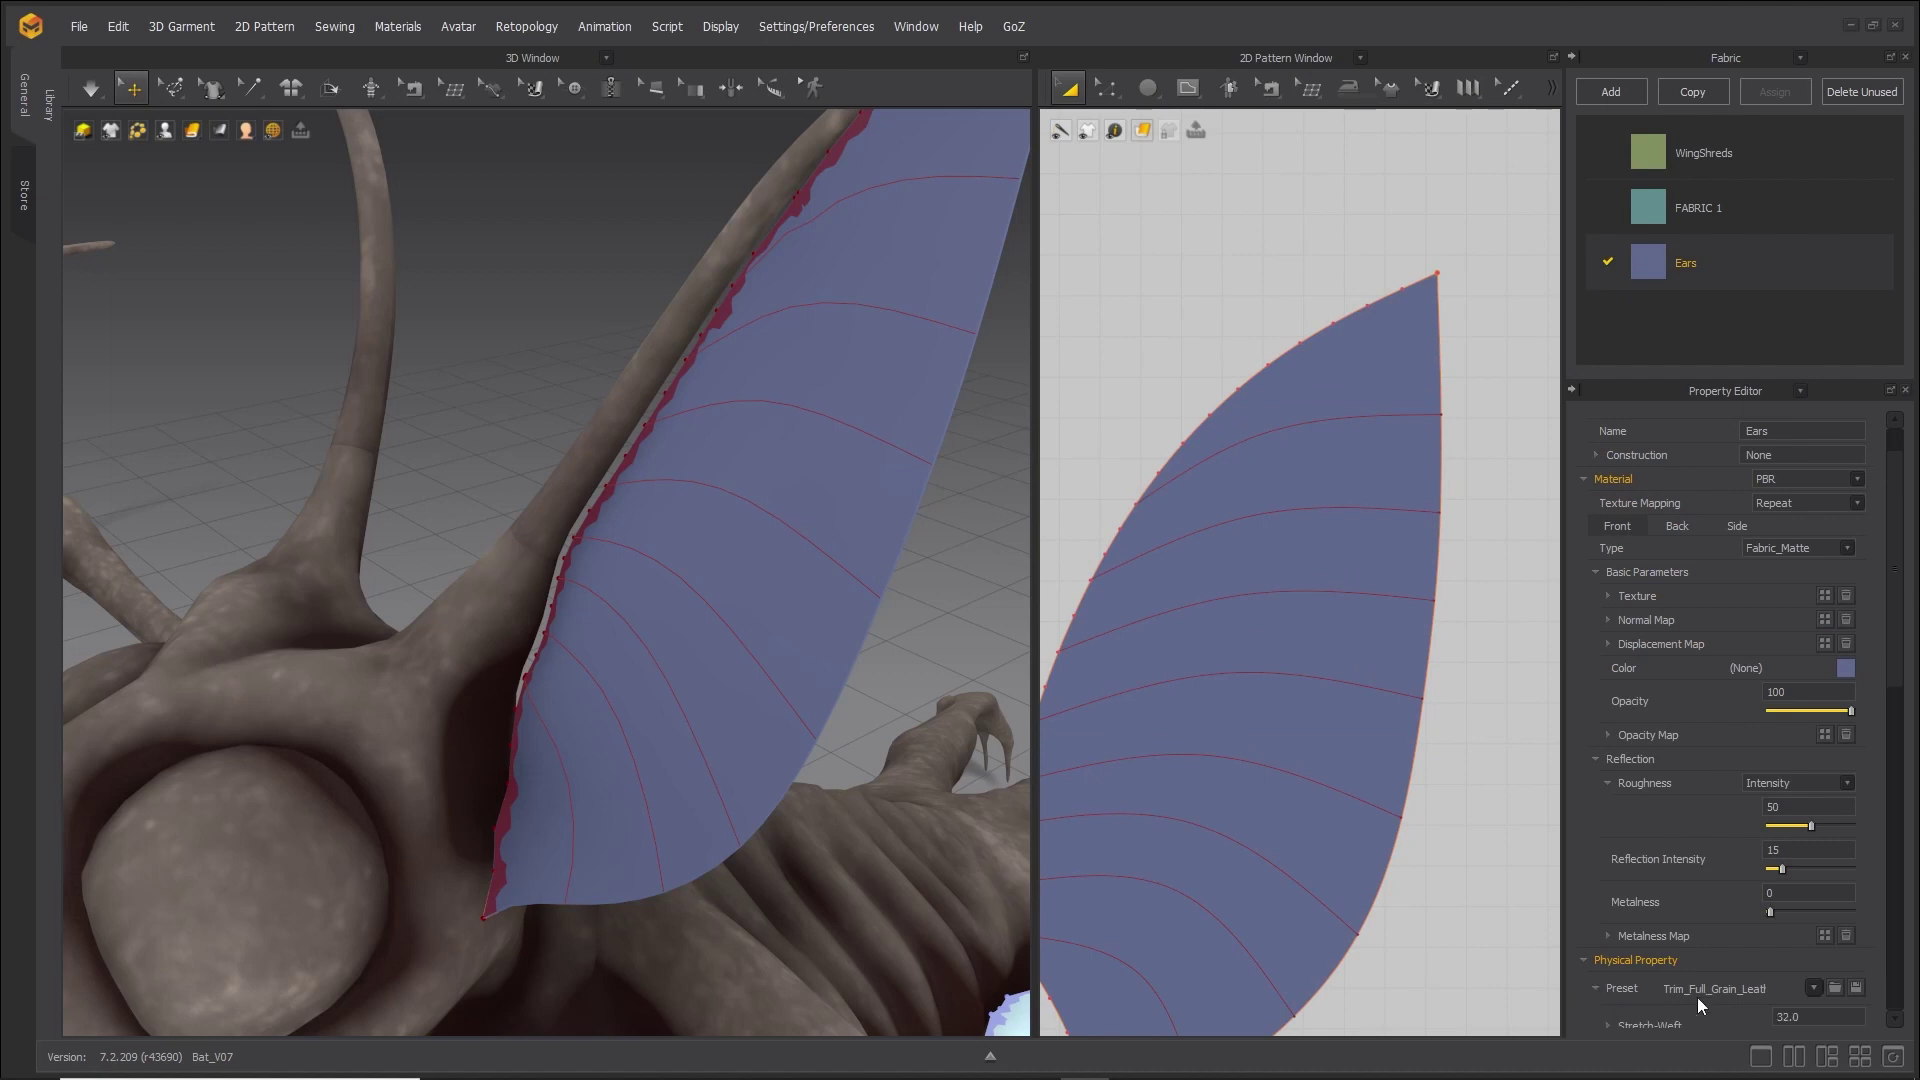
scroll(1690, 930, "down", 3)
left_click(1812, 630)
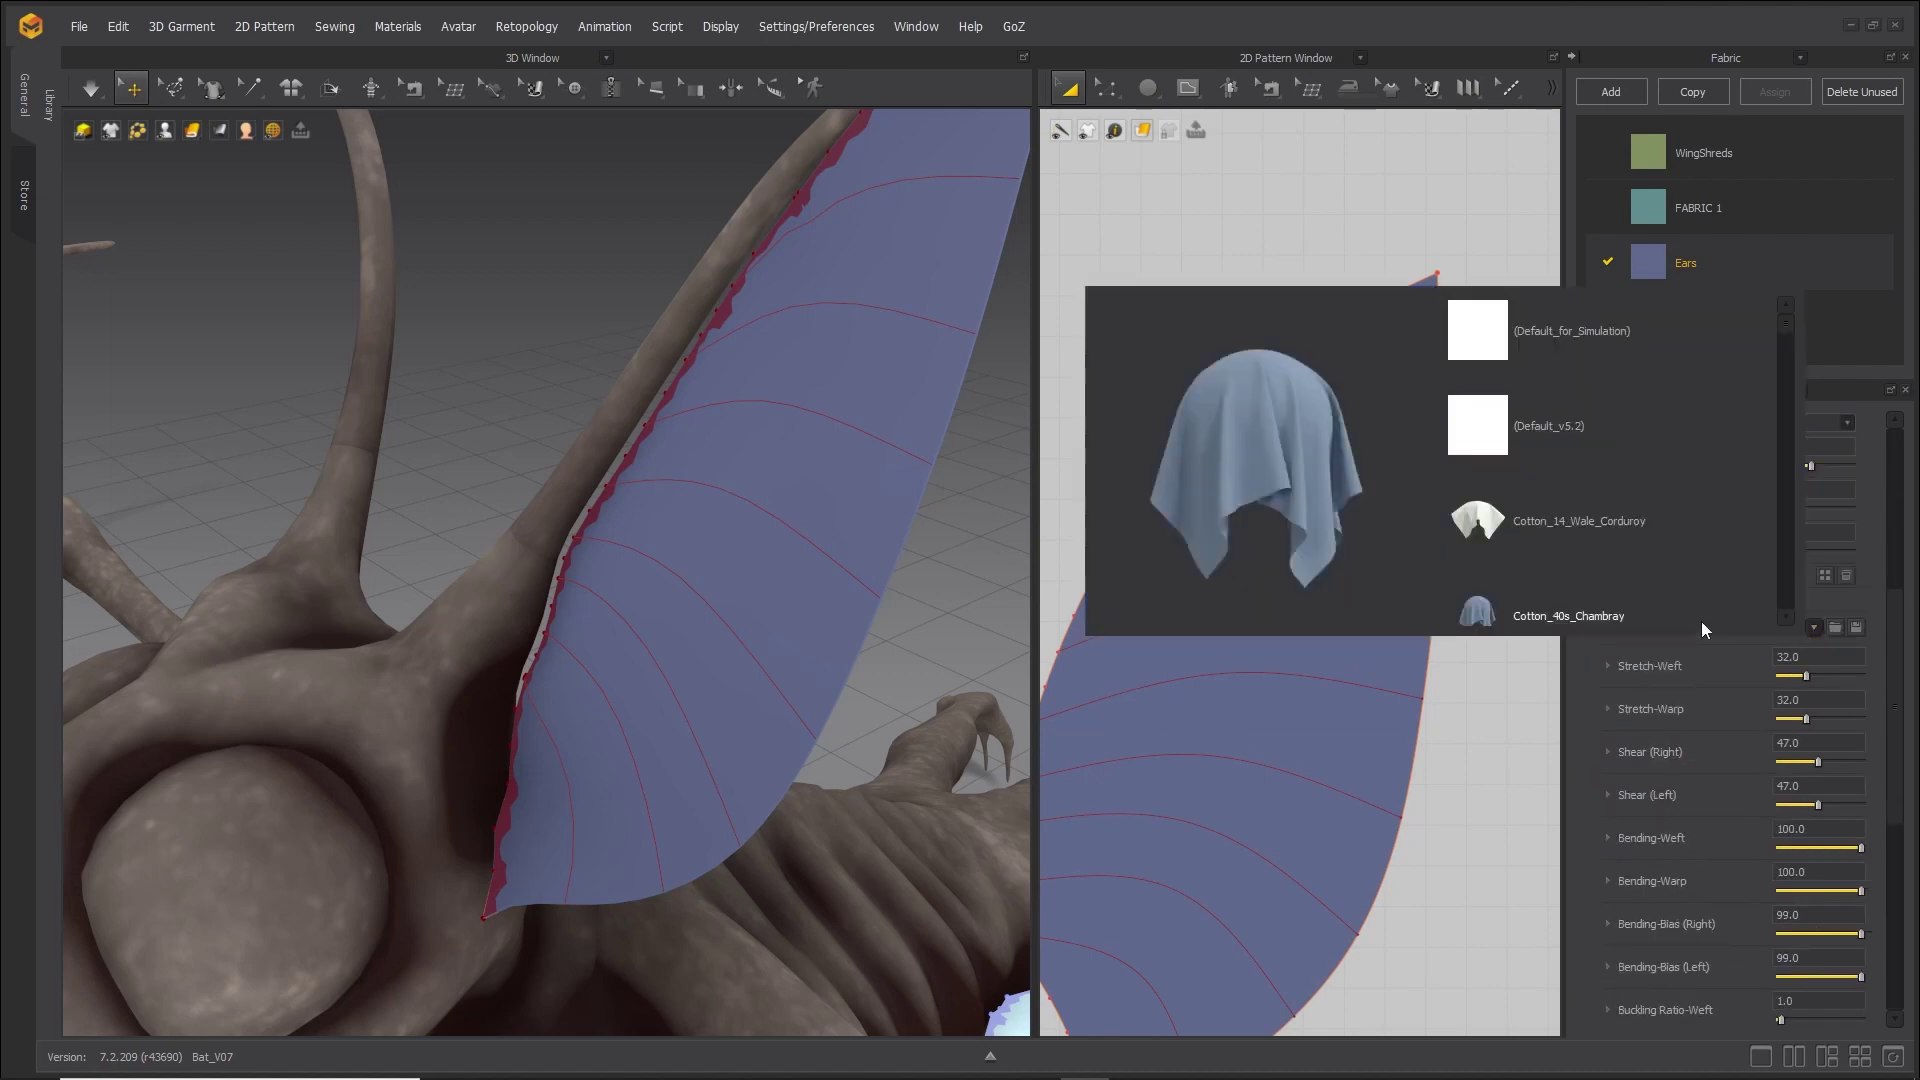
left_click(1582, 330)
Simulate the ear membrane in Fitting (Accurate Fabric) mode, and stop the simulation.
middle_click_drag(891, 546, 843, 650)
left_click(91, 89)
left_click(150, 182)
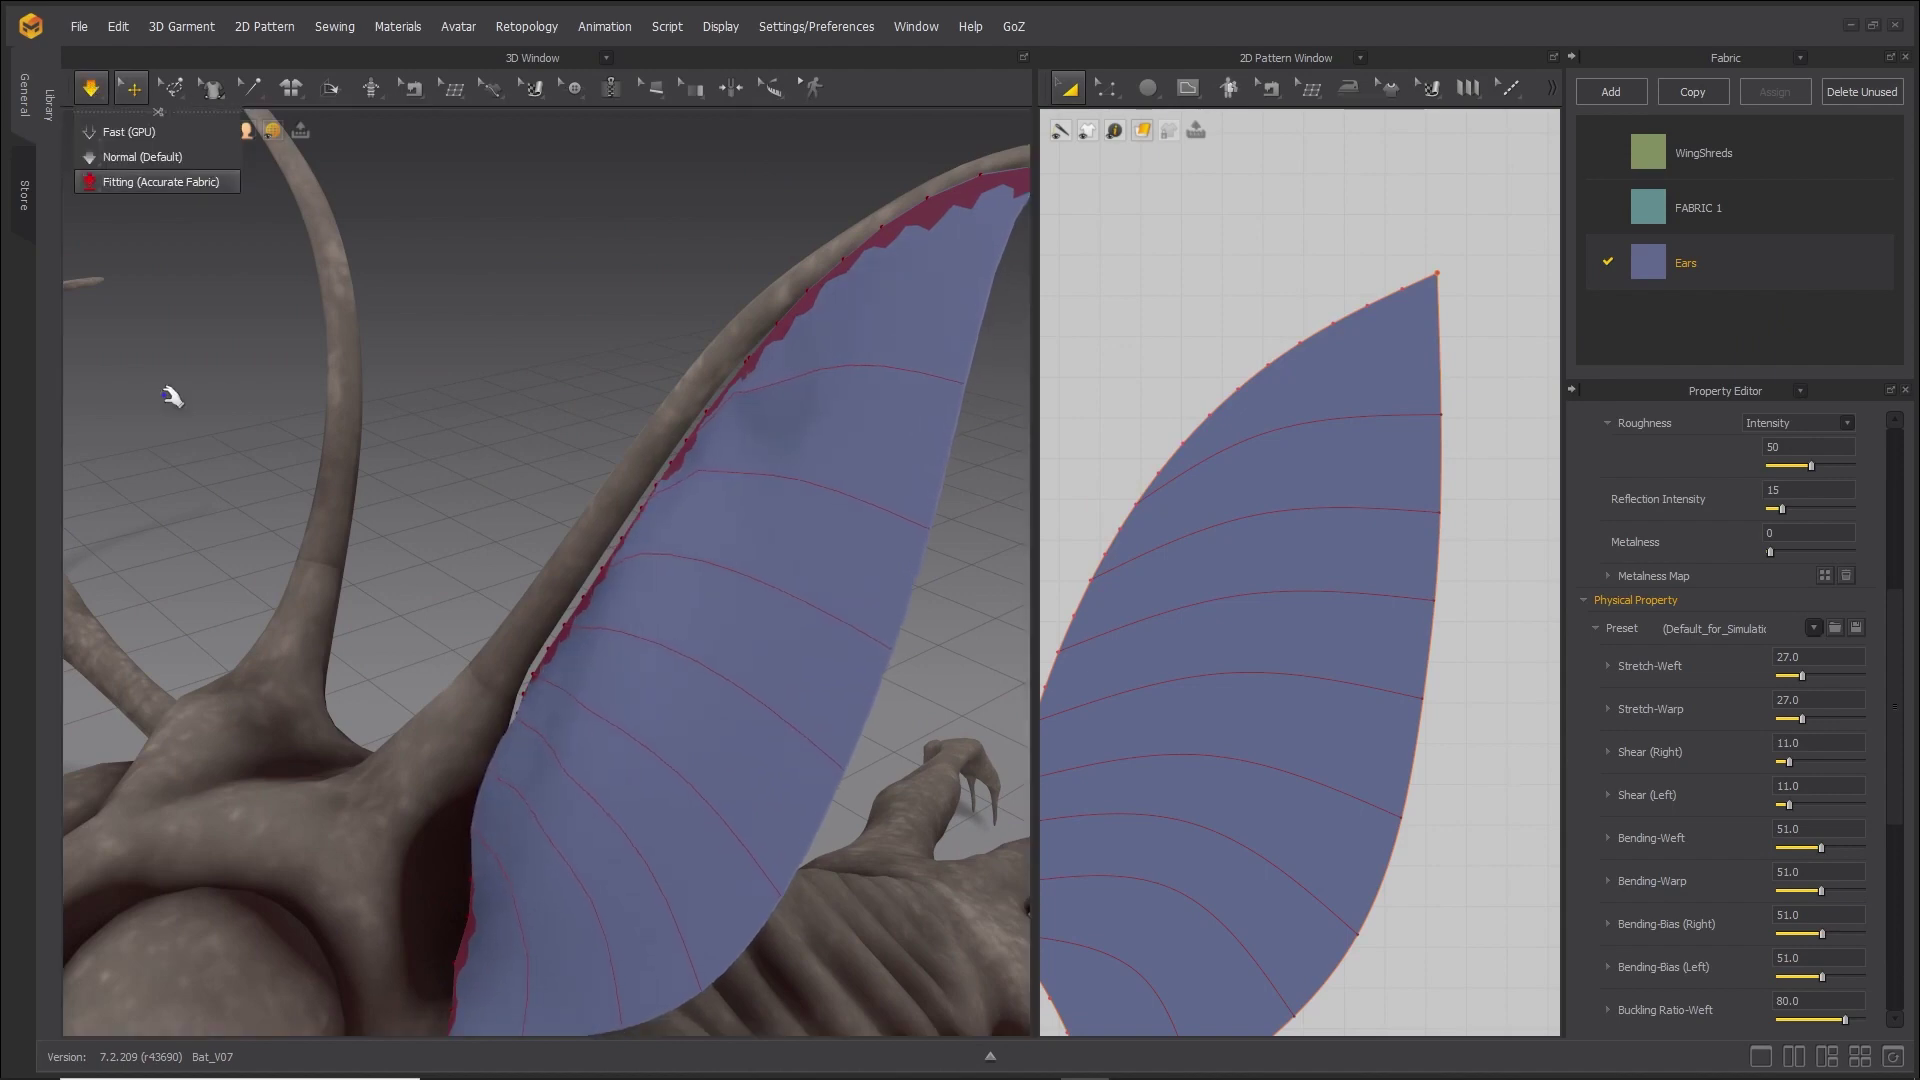
left_click(92, 90)
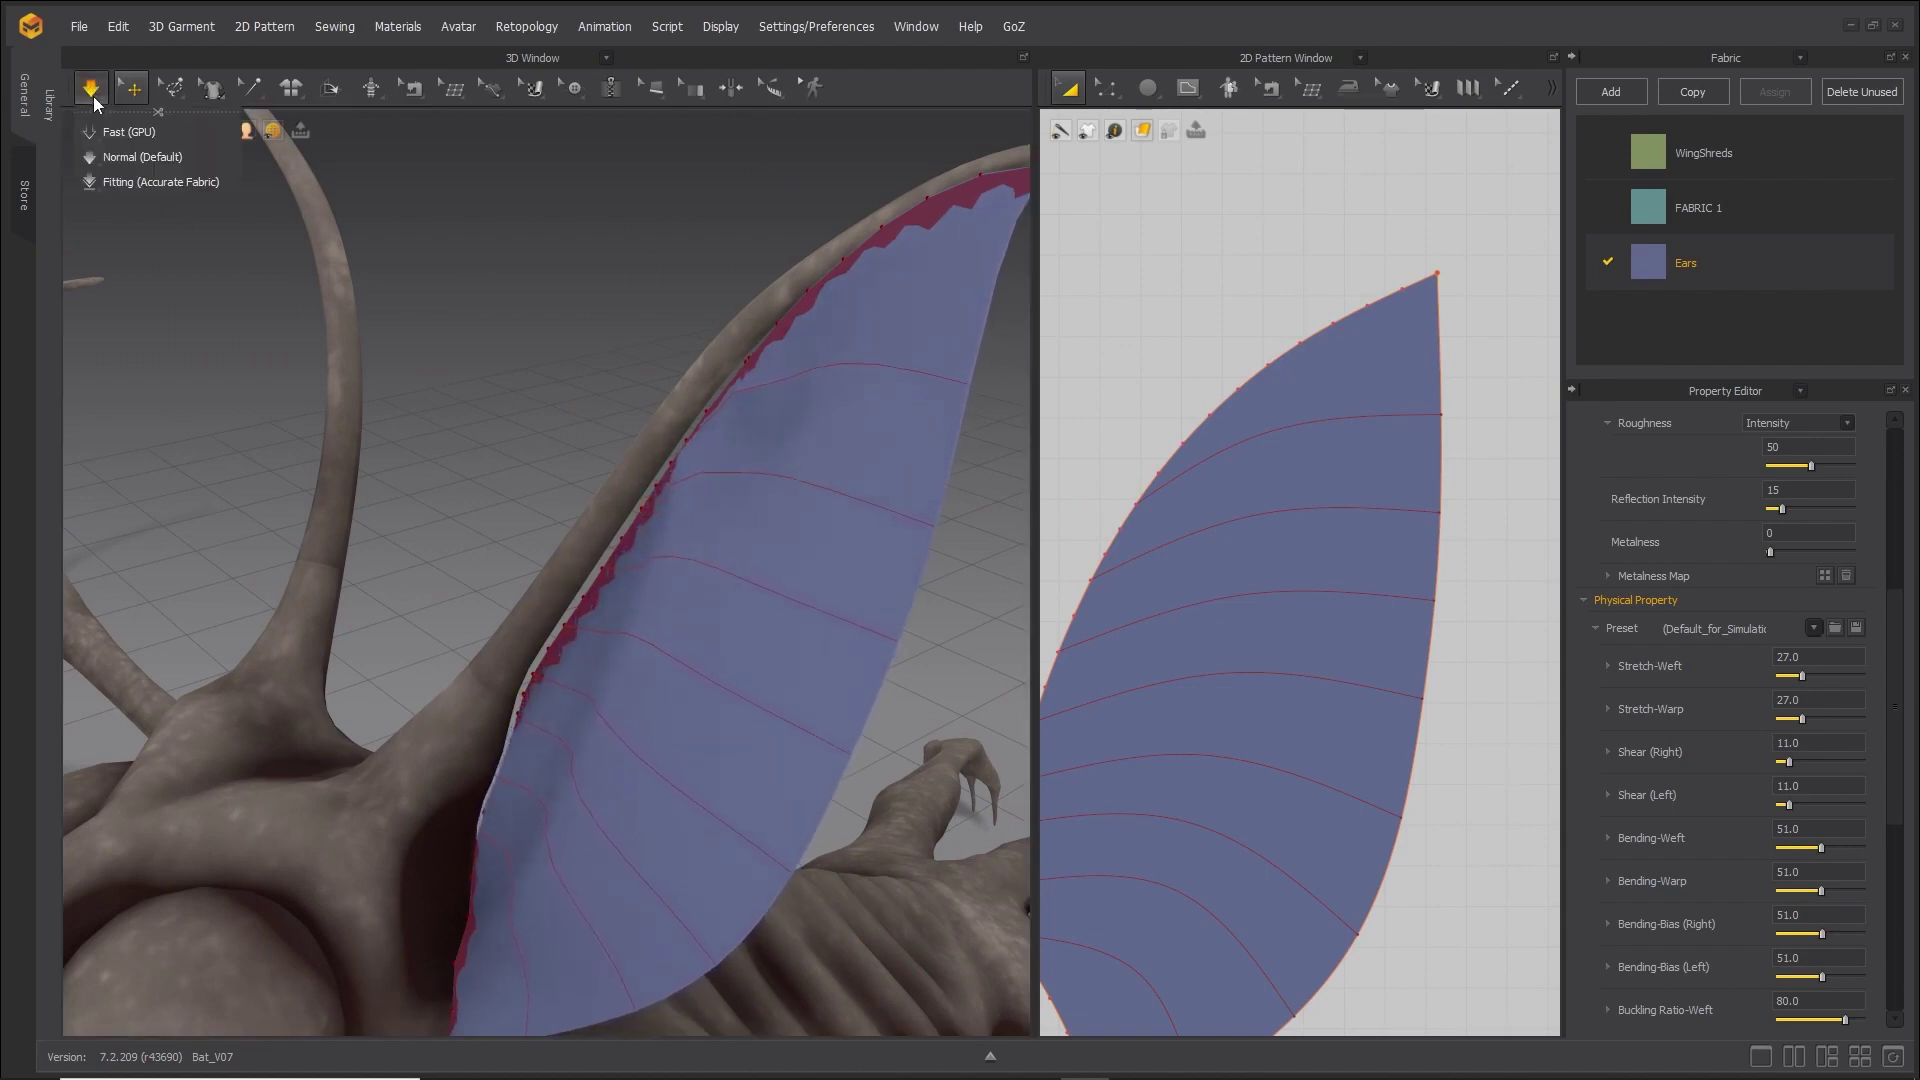
Show the wind controller in the 3D scene and select it.
left_click(721, 26)
mouse_move(768, 210)
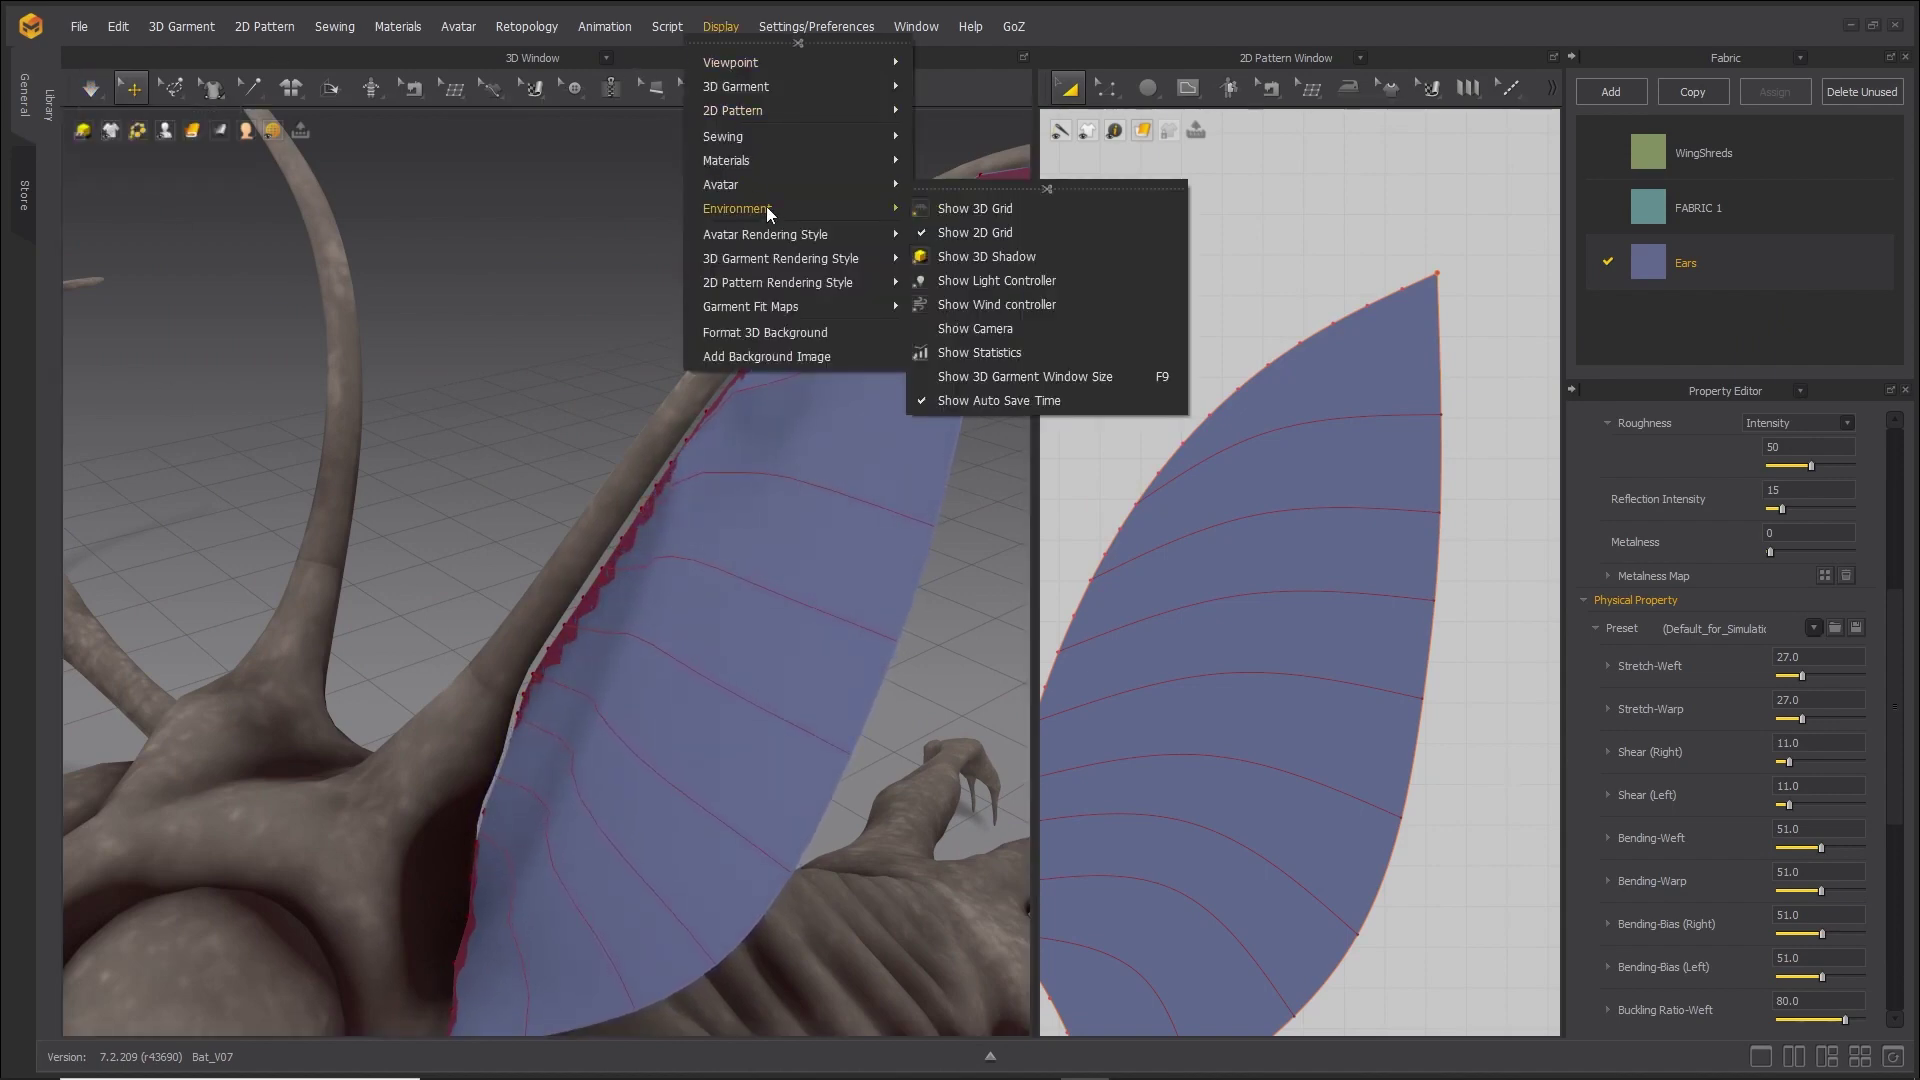
left_click(984, 304)
right_click_drag(984, 304, 612, 390)
scroll(612, 390, "down", 10)
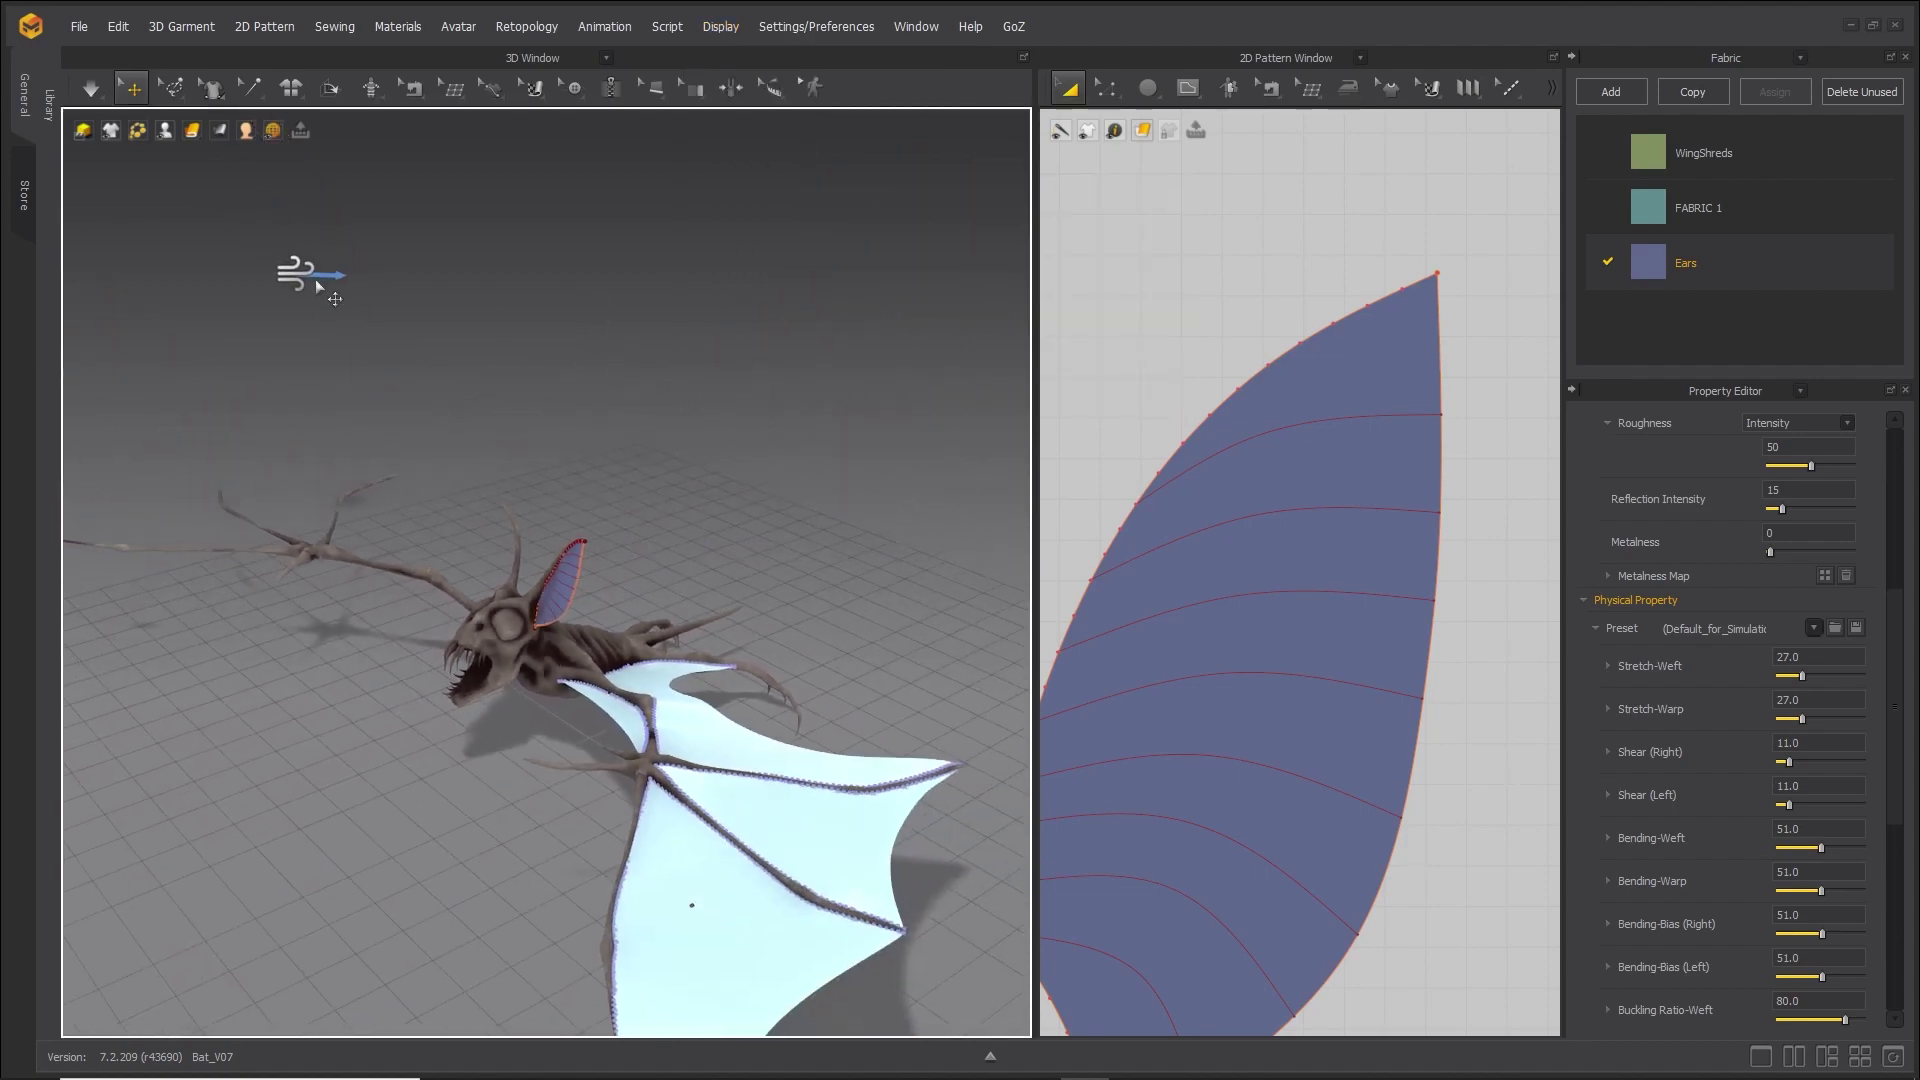
left_click(318, 285)
right_click_drag(417, 320, 317, 318)
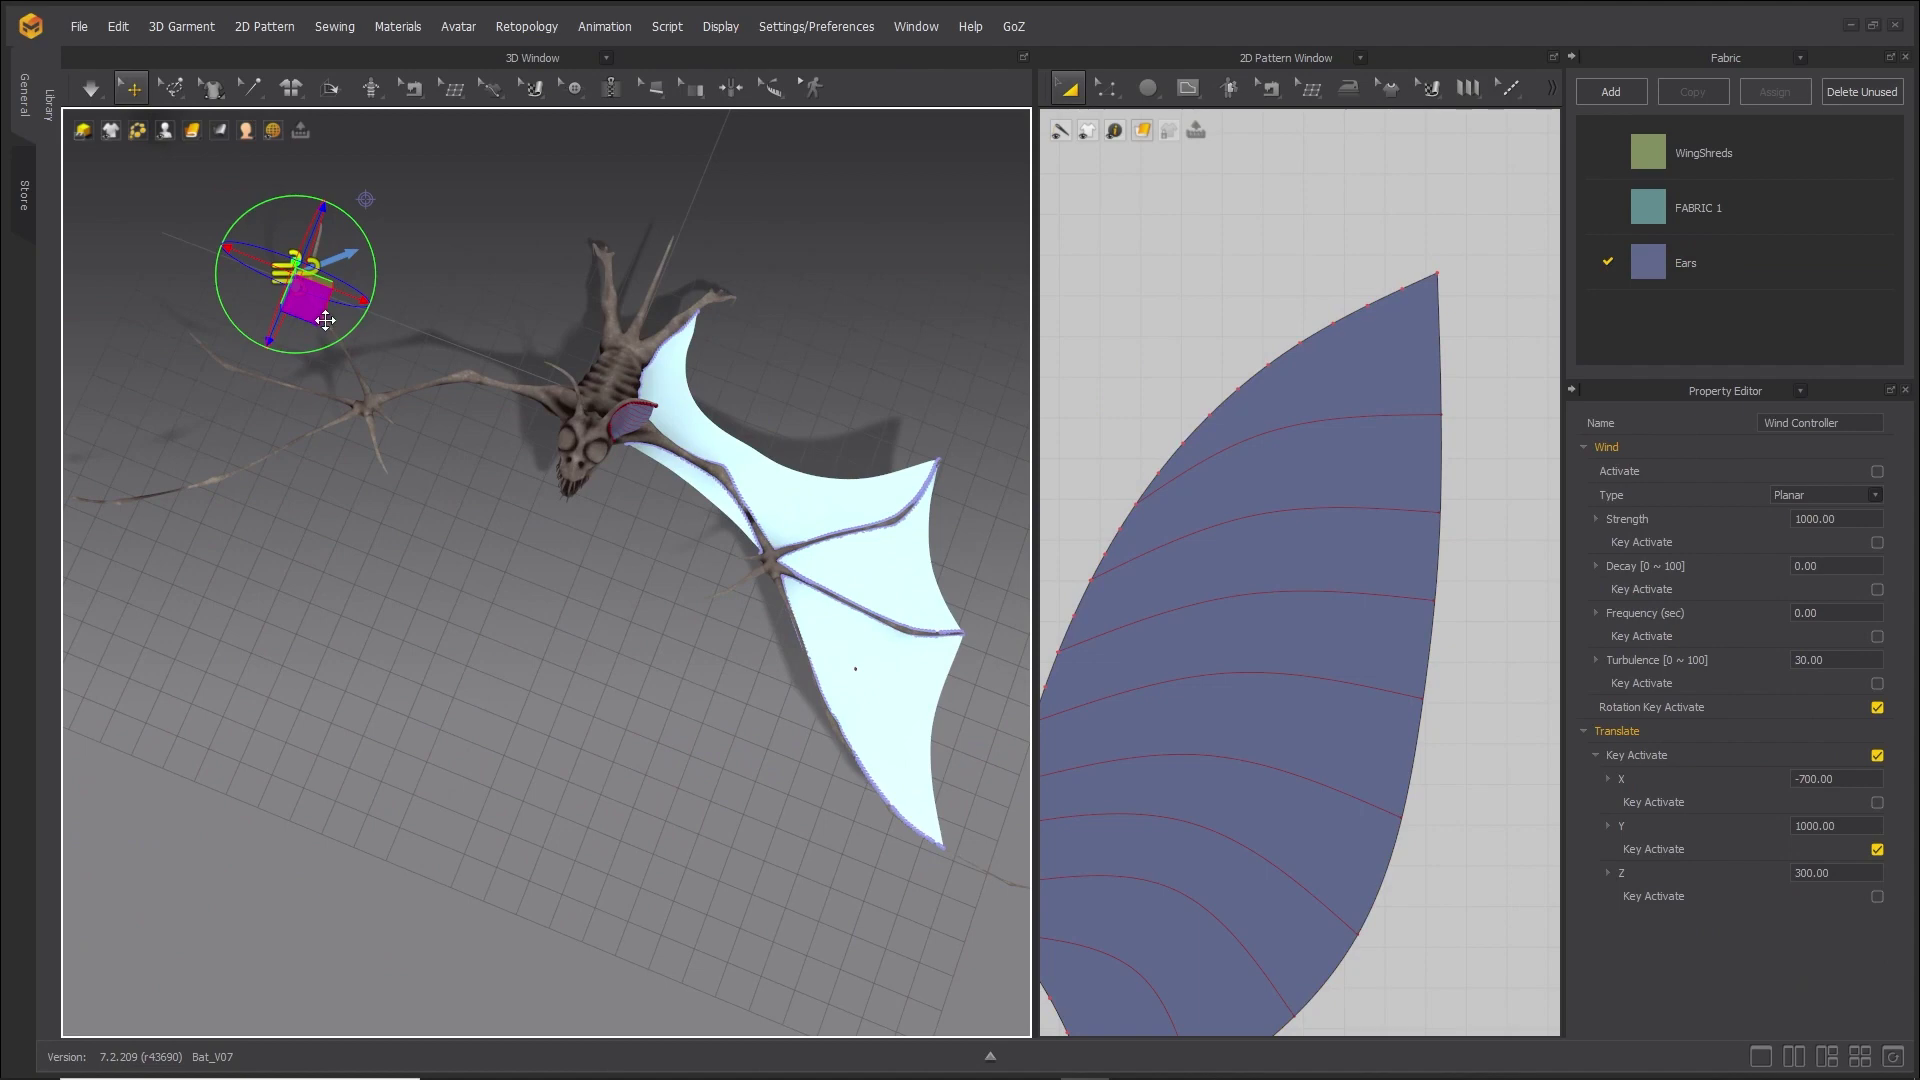
Move the wind controller close to the creature's head in front of the ear, at about X 29, Y 514, Z 324.
left_click_drag(325, 320, 579, 515)
right_click_drag(579, 515, 562, 435)
left_click_drag(400, 350, 505, 620)
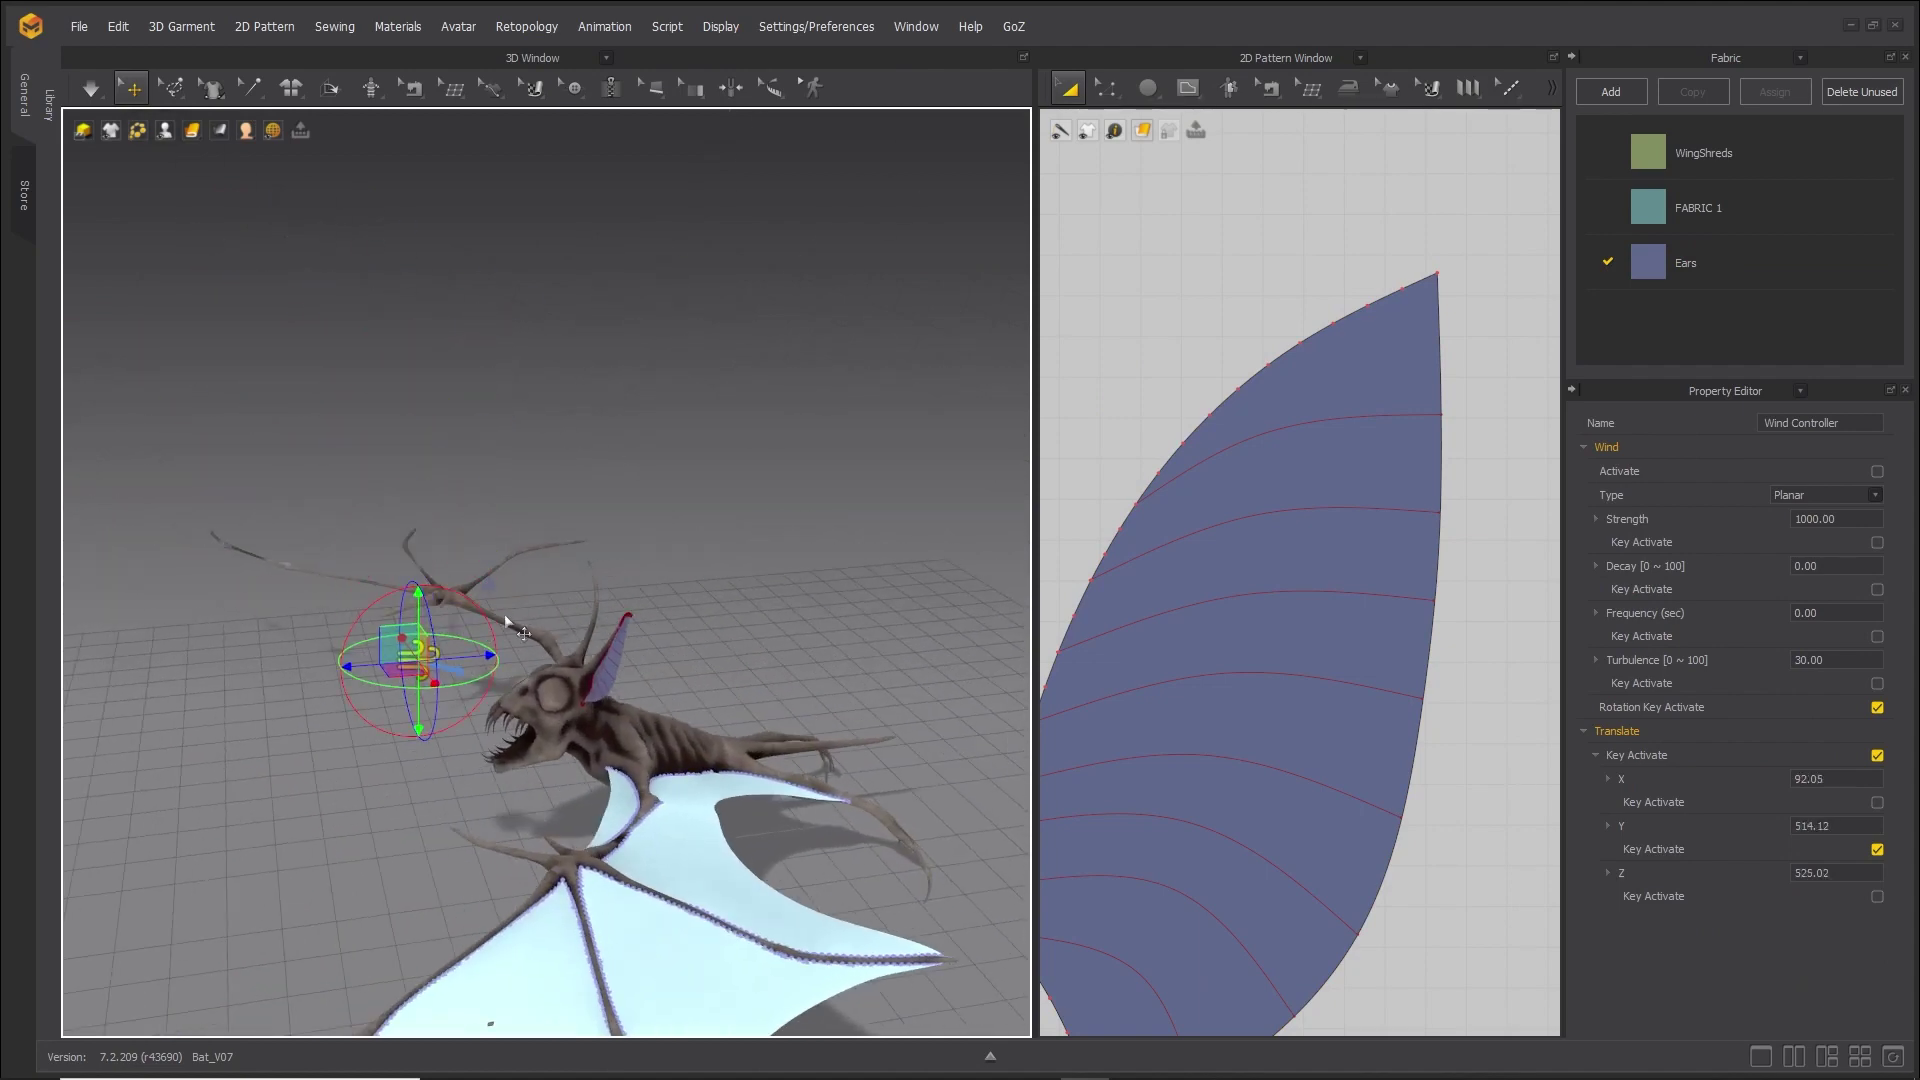
right_click_drag(505, 620, 587, 707)
scroll(540, 800, "up", 3)
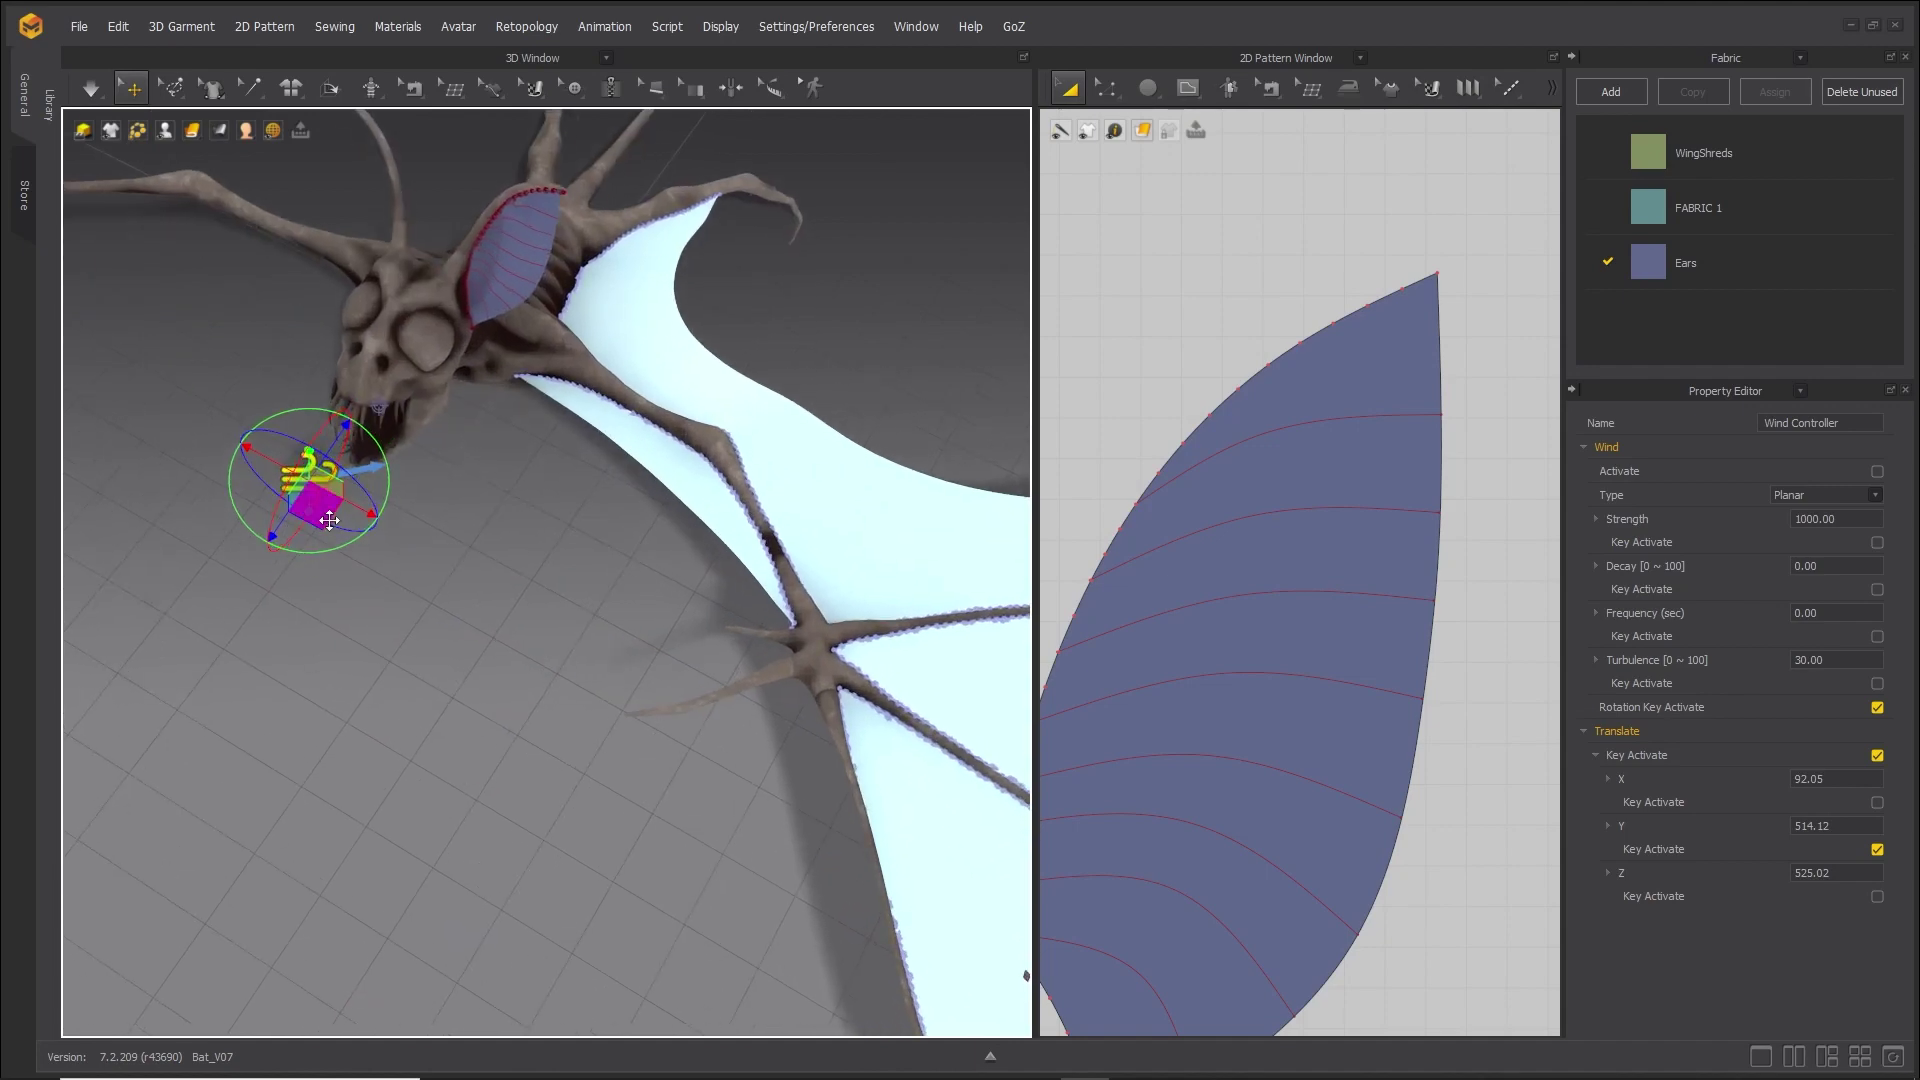
left_click_drag(330, 520, 450, 438)
right_click_drag(450, 438, 282, 603)
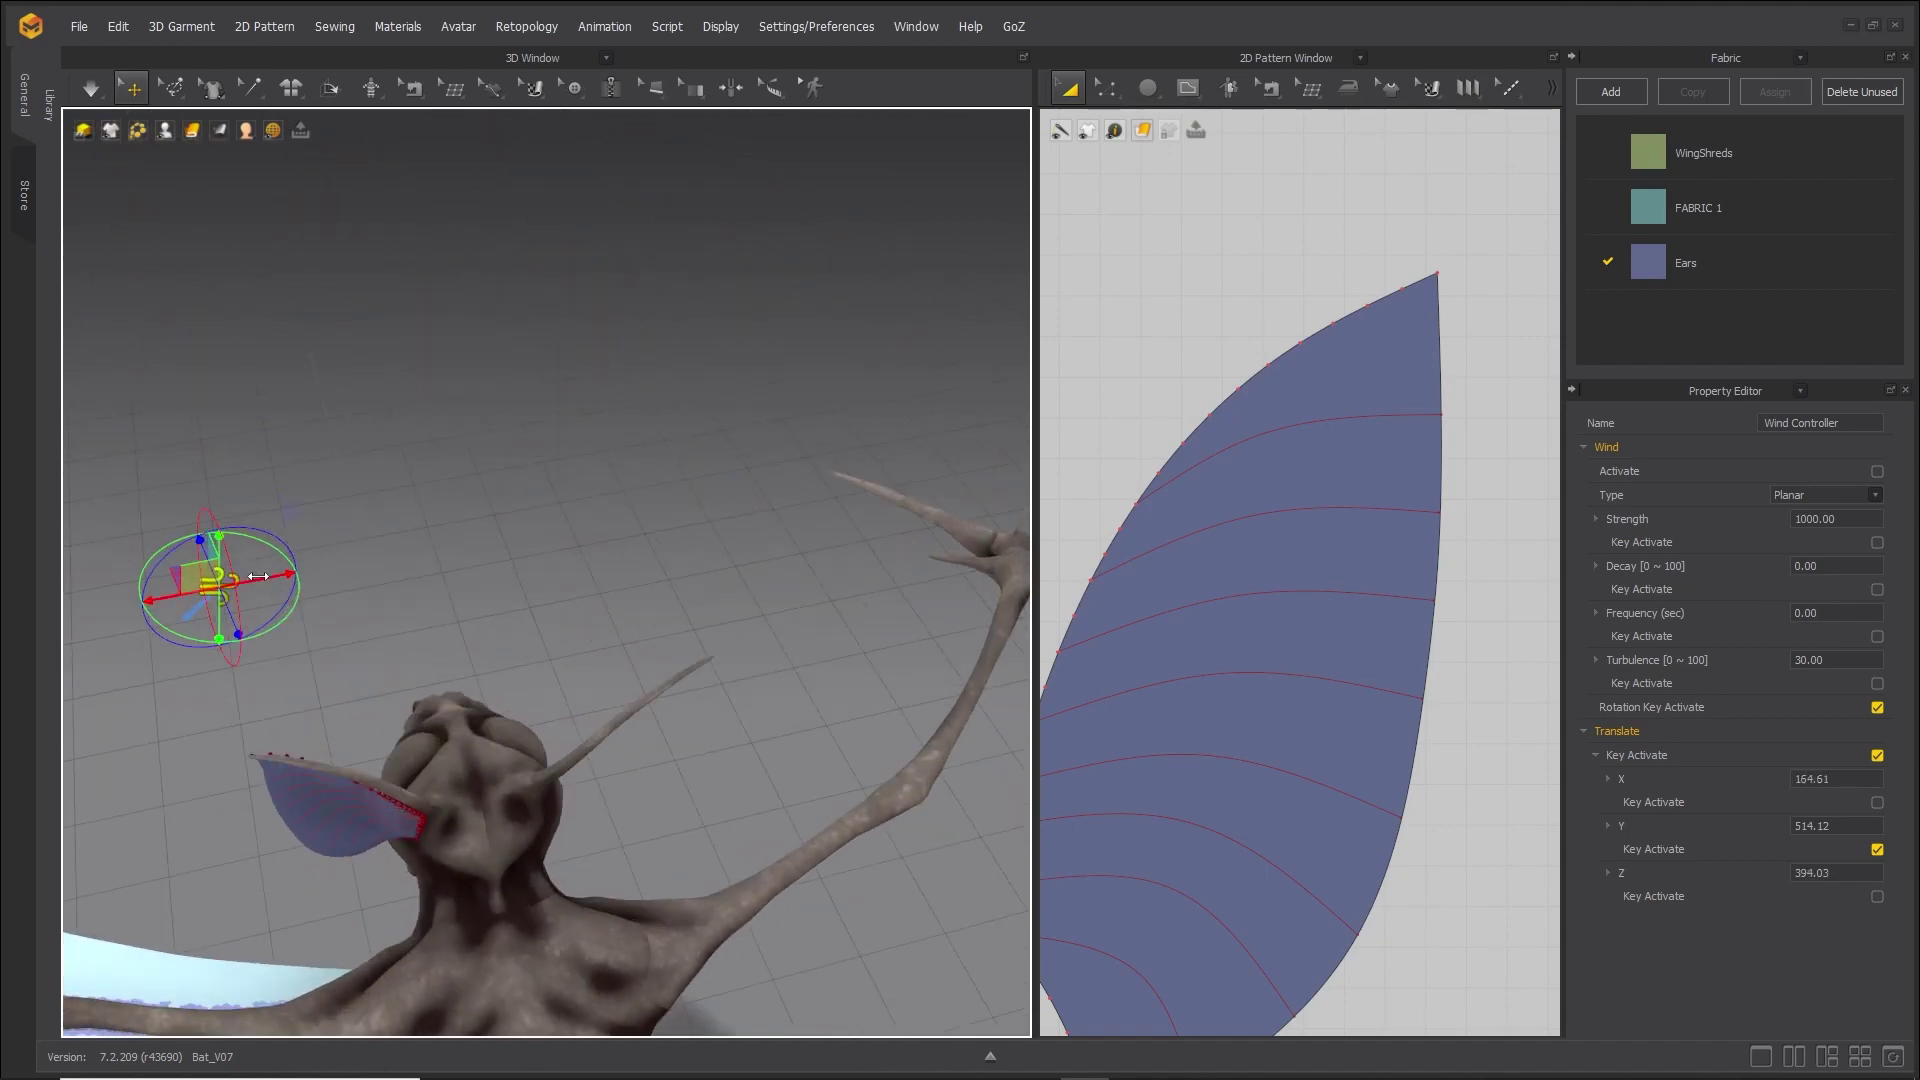
left_click_drag(258, 576, 415, 548)
right_click_drag(415, 548, 429, 526)
left_click_drag(447, 637, 350, 641)
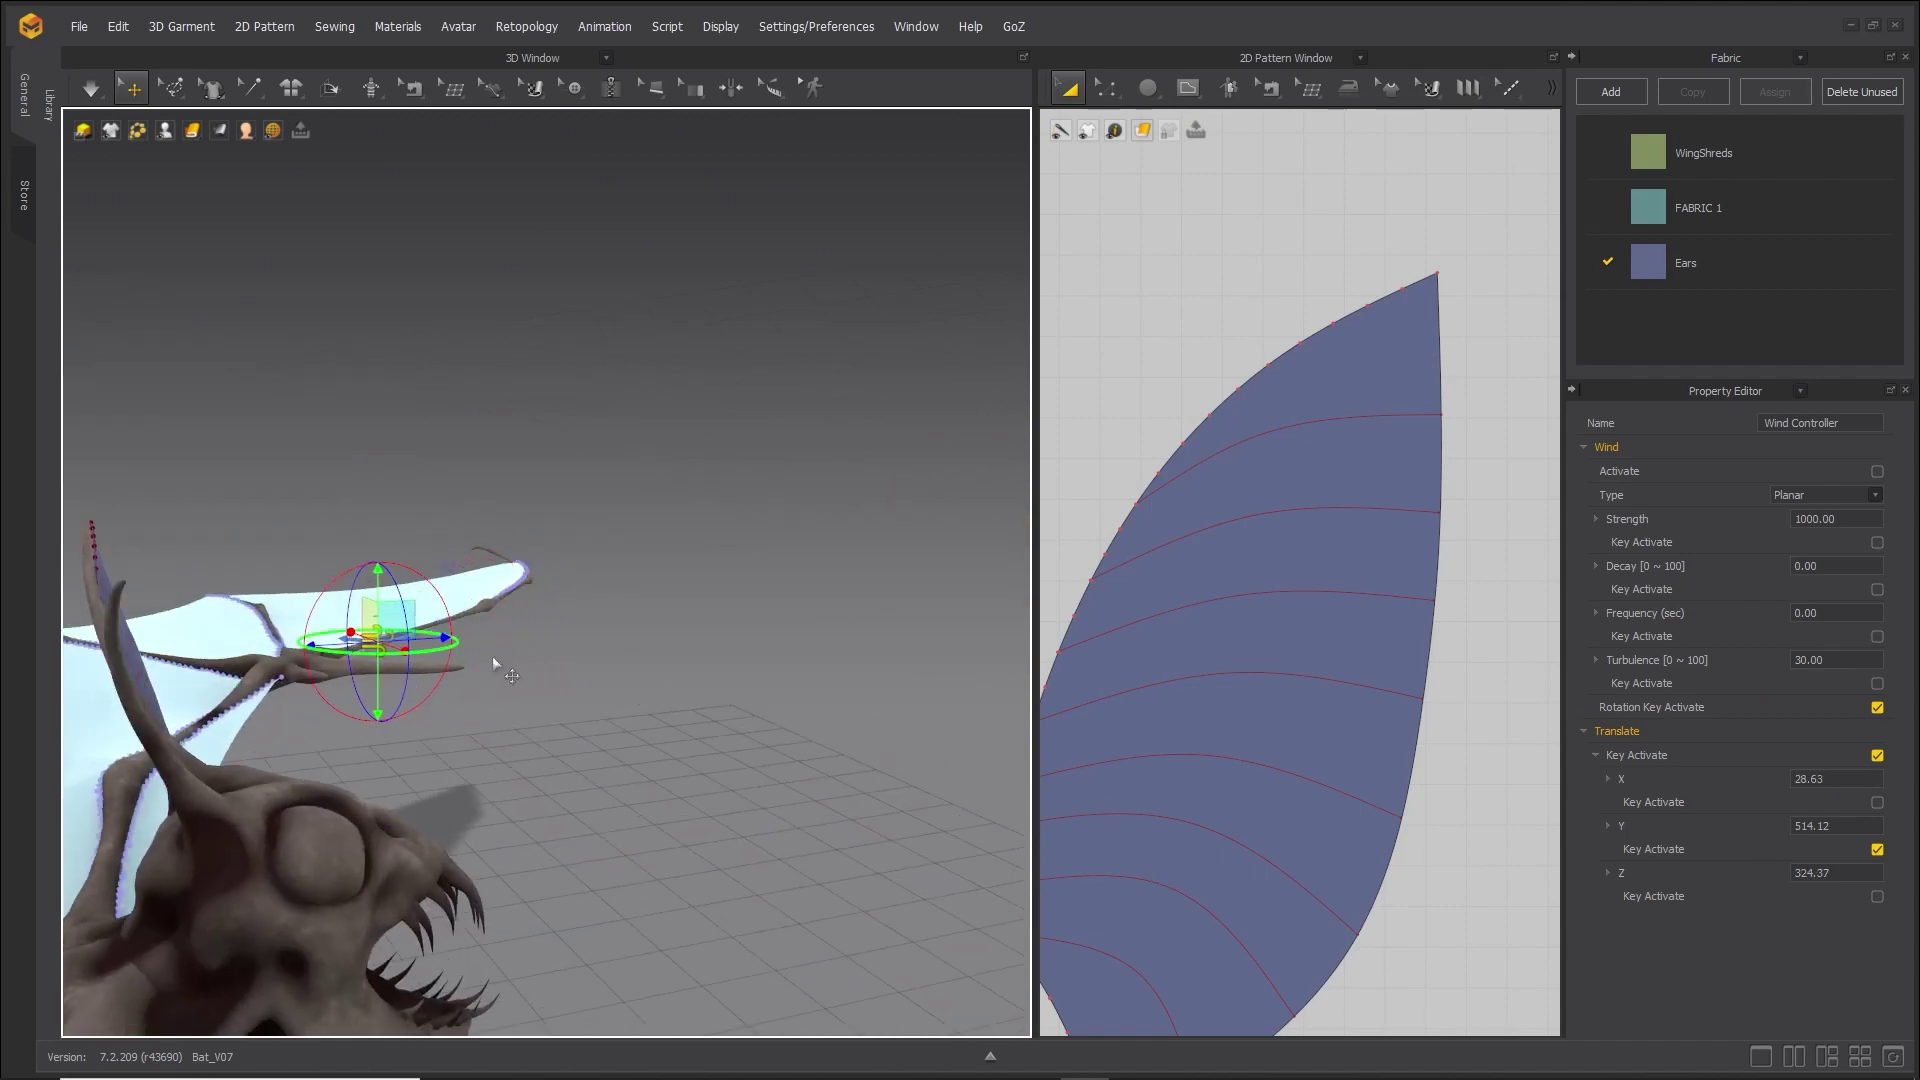
Activate the wind and set its turbulence to 0.
left_click(1877, 471)
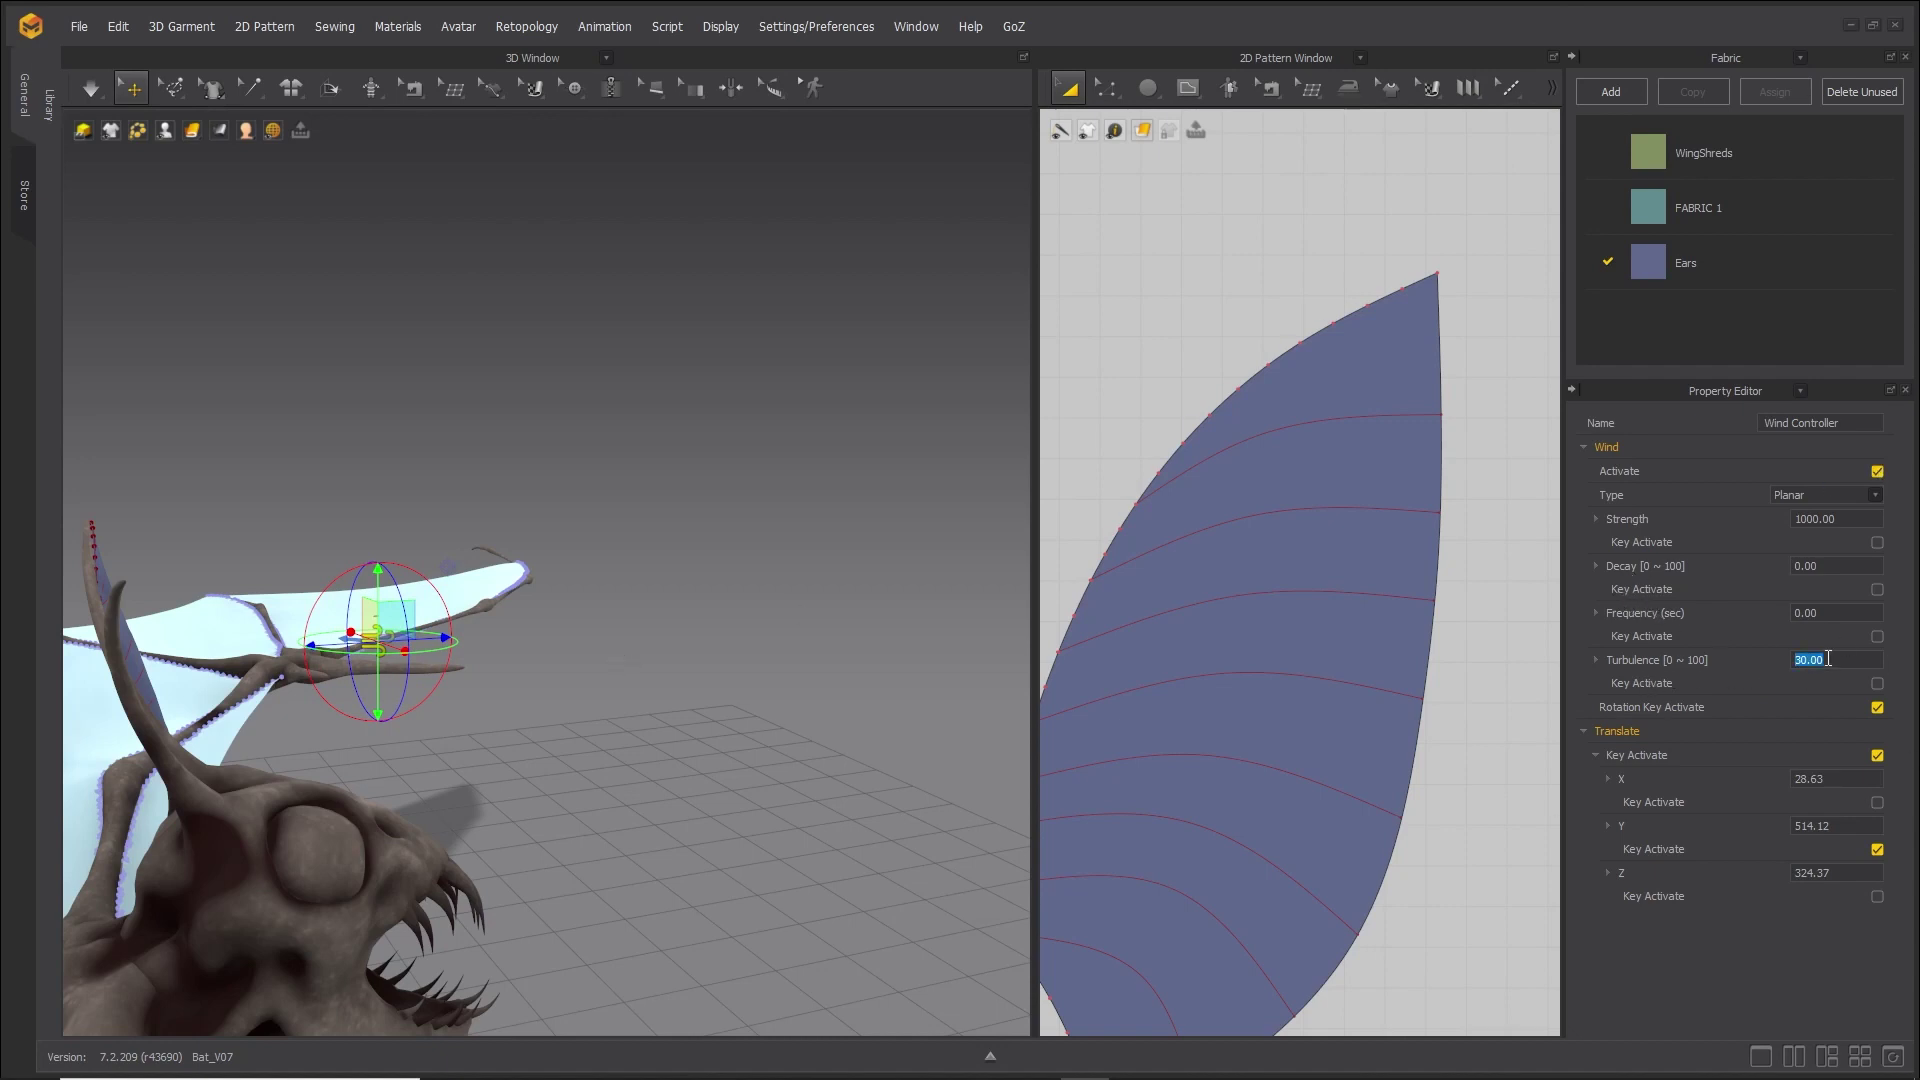
type("0")
key("Return")
Simulate the ear membrane with the wind blowing on it, check its billow from above, and stop the simulation.
right_click_drag(477, 710, 210, 610)
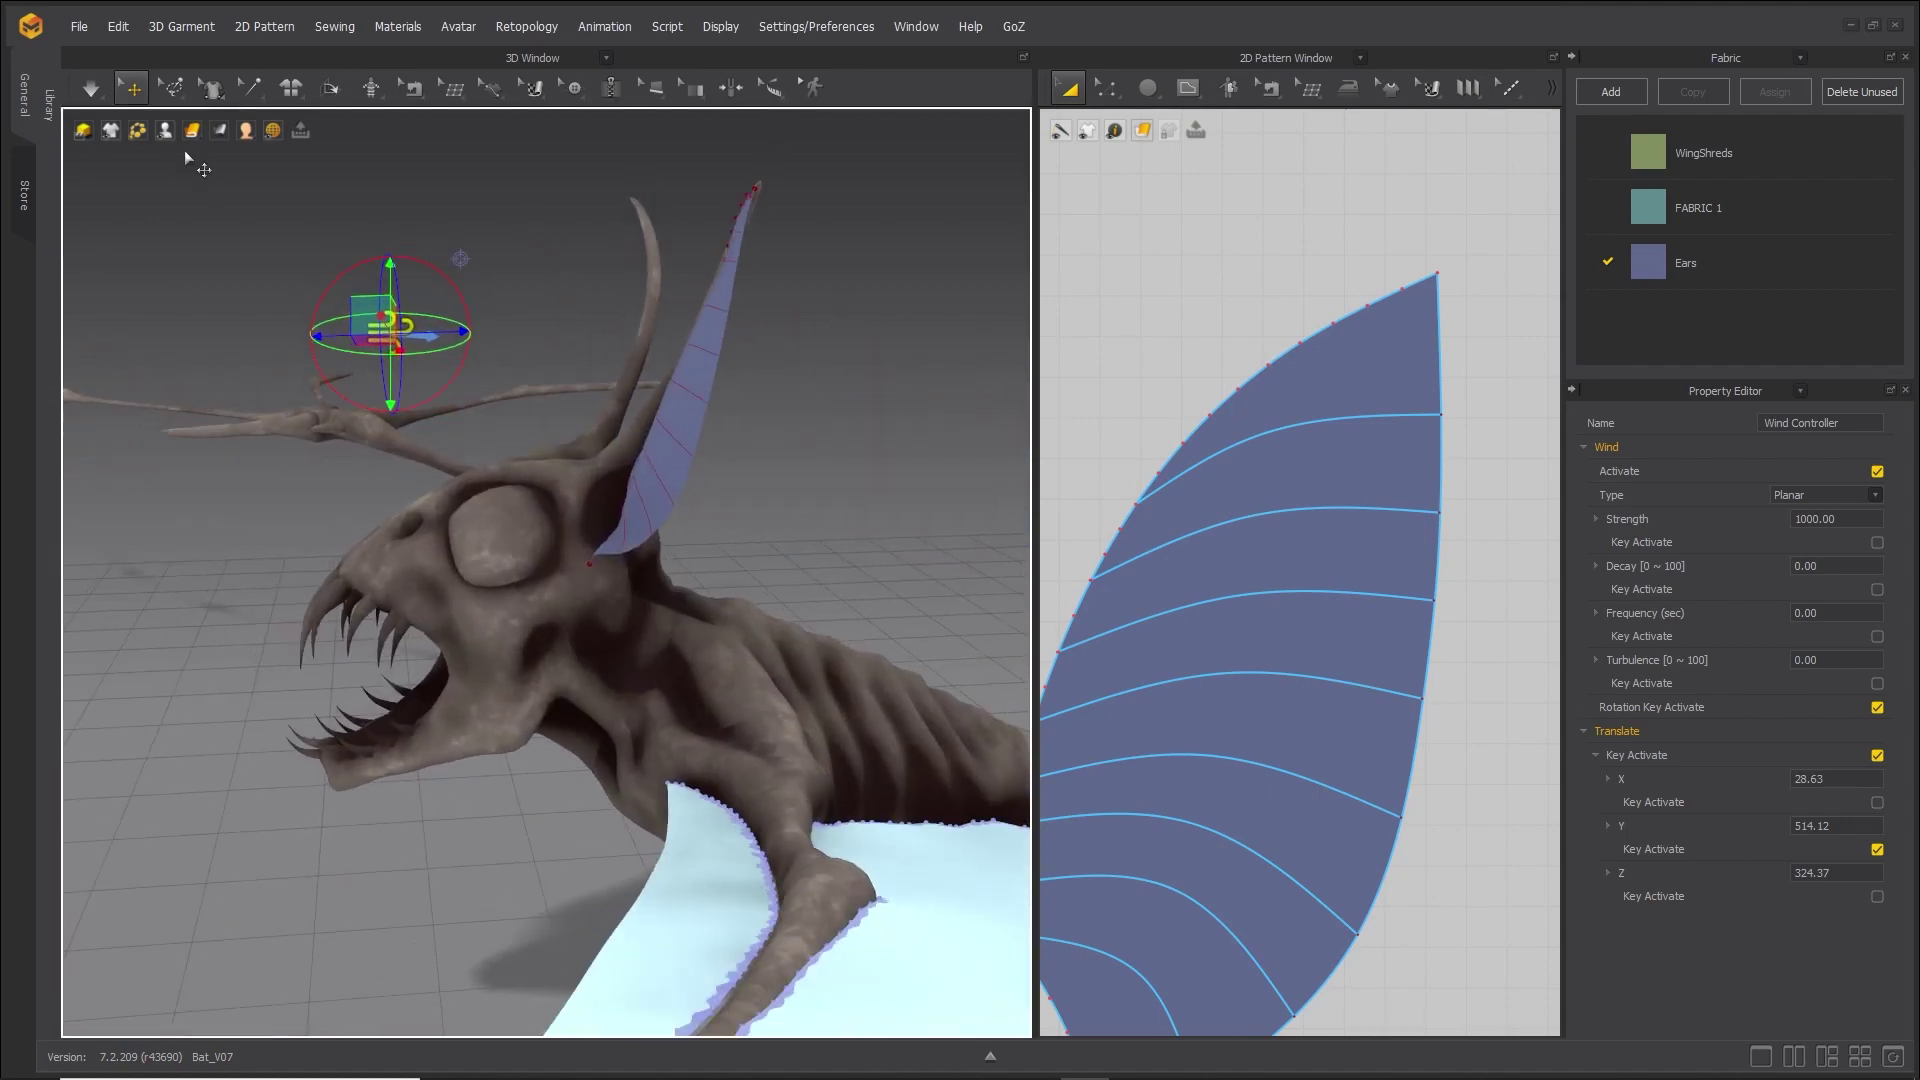
left_click(86, 87)
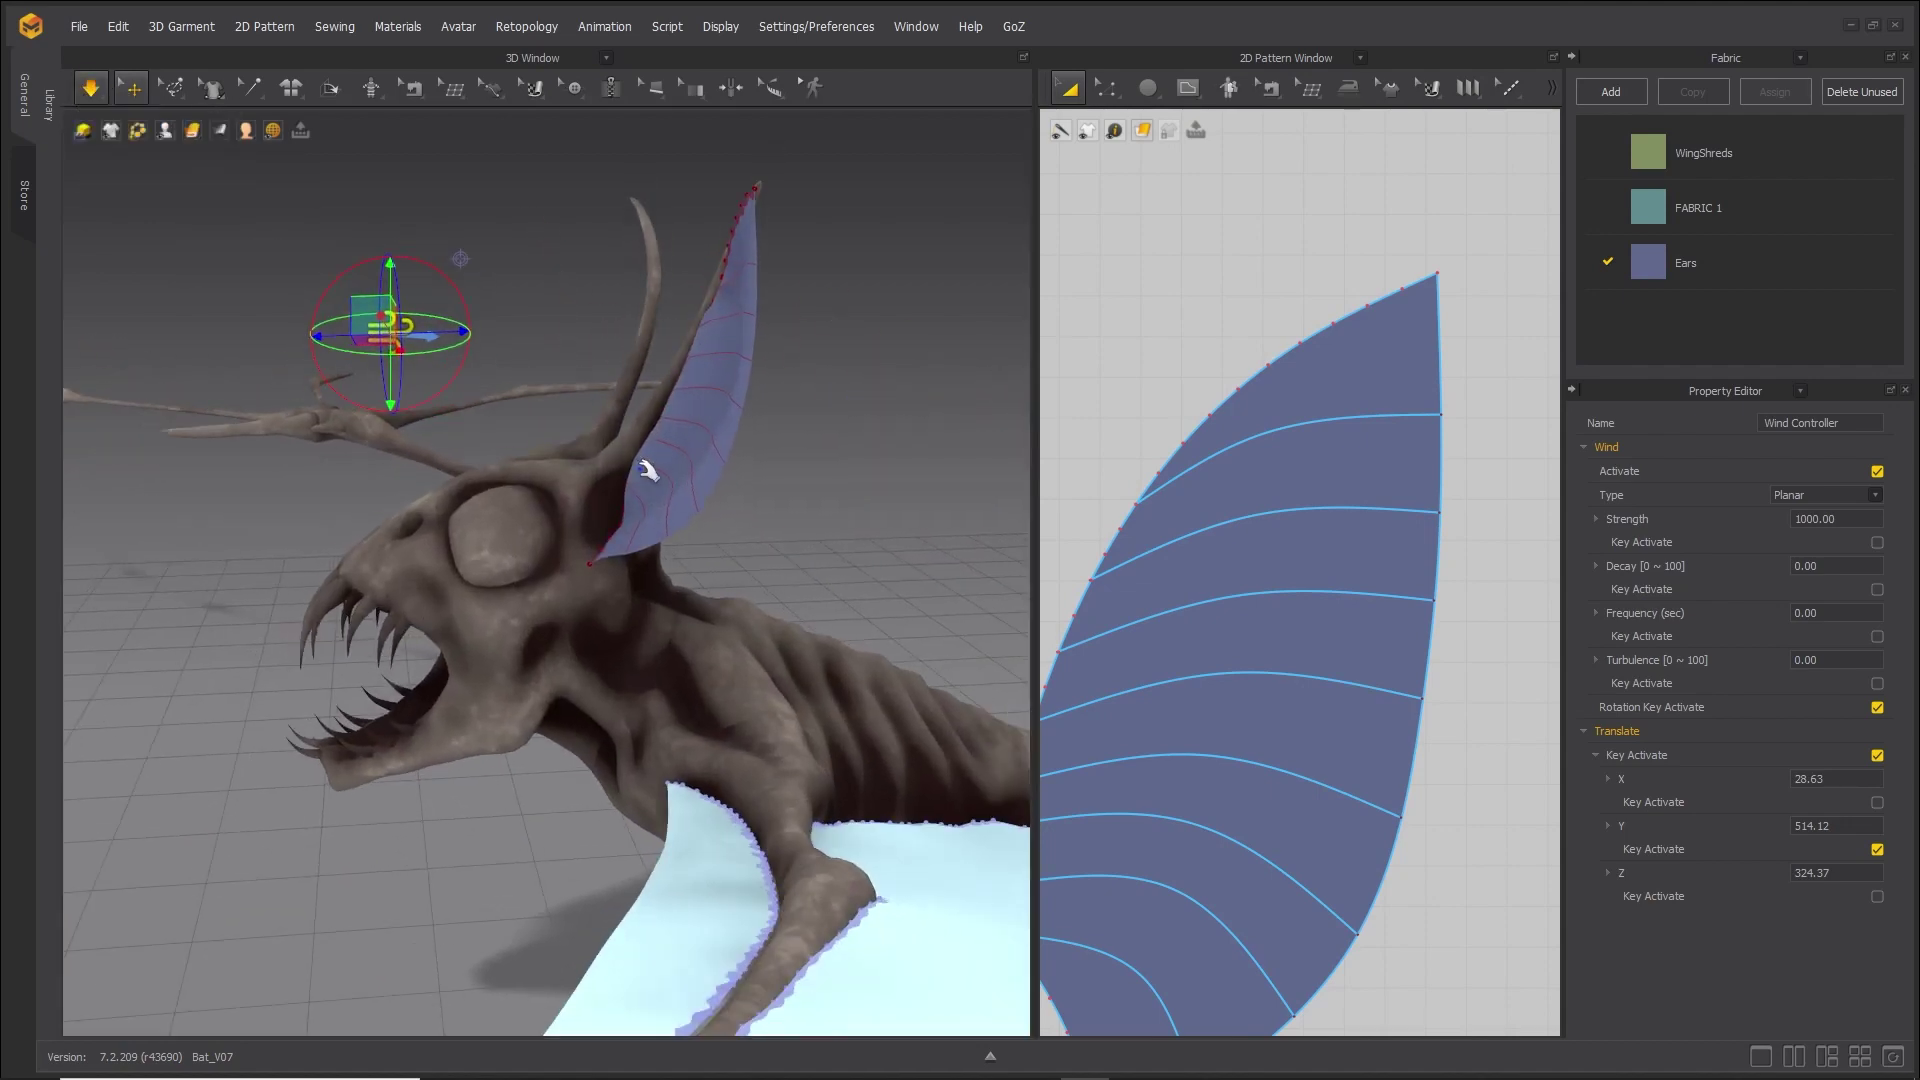
right_click_drag(706, 408, 441, 437)
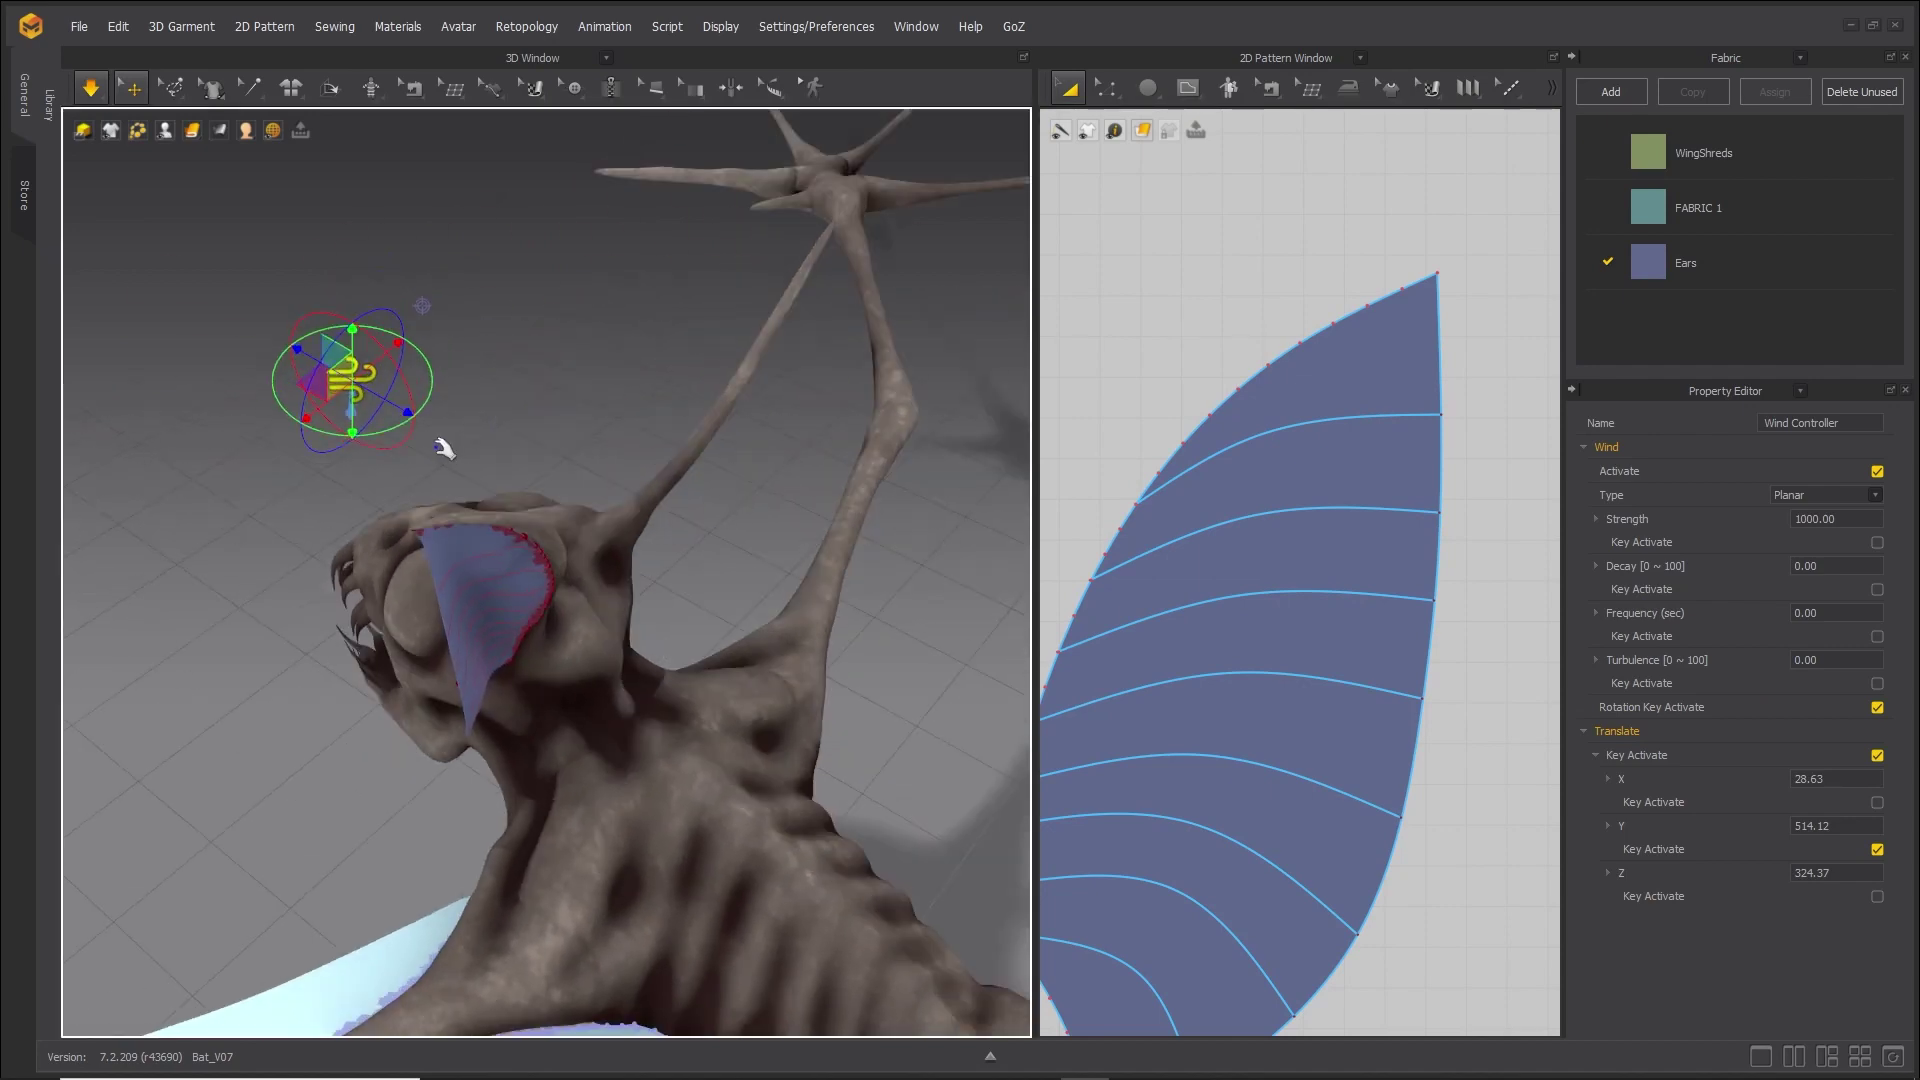
key("space")
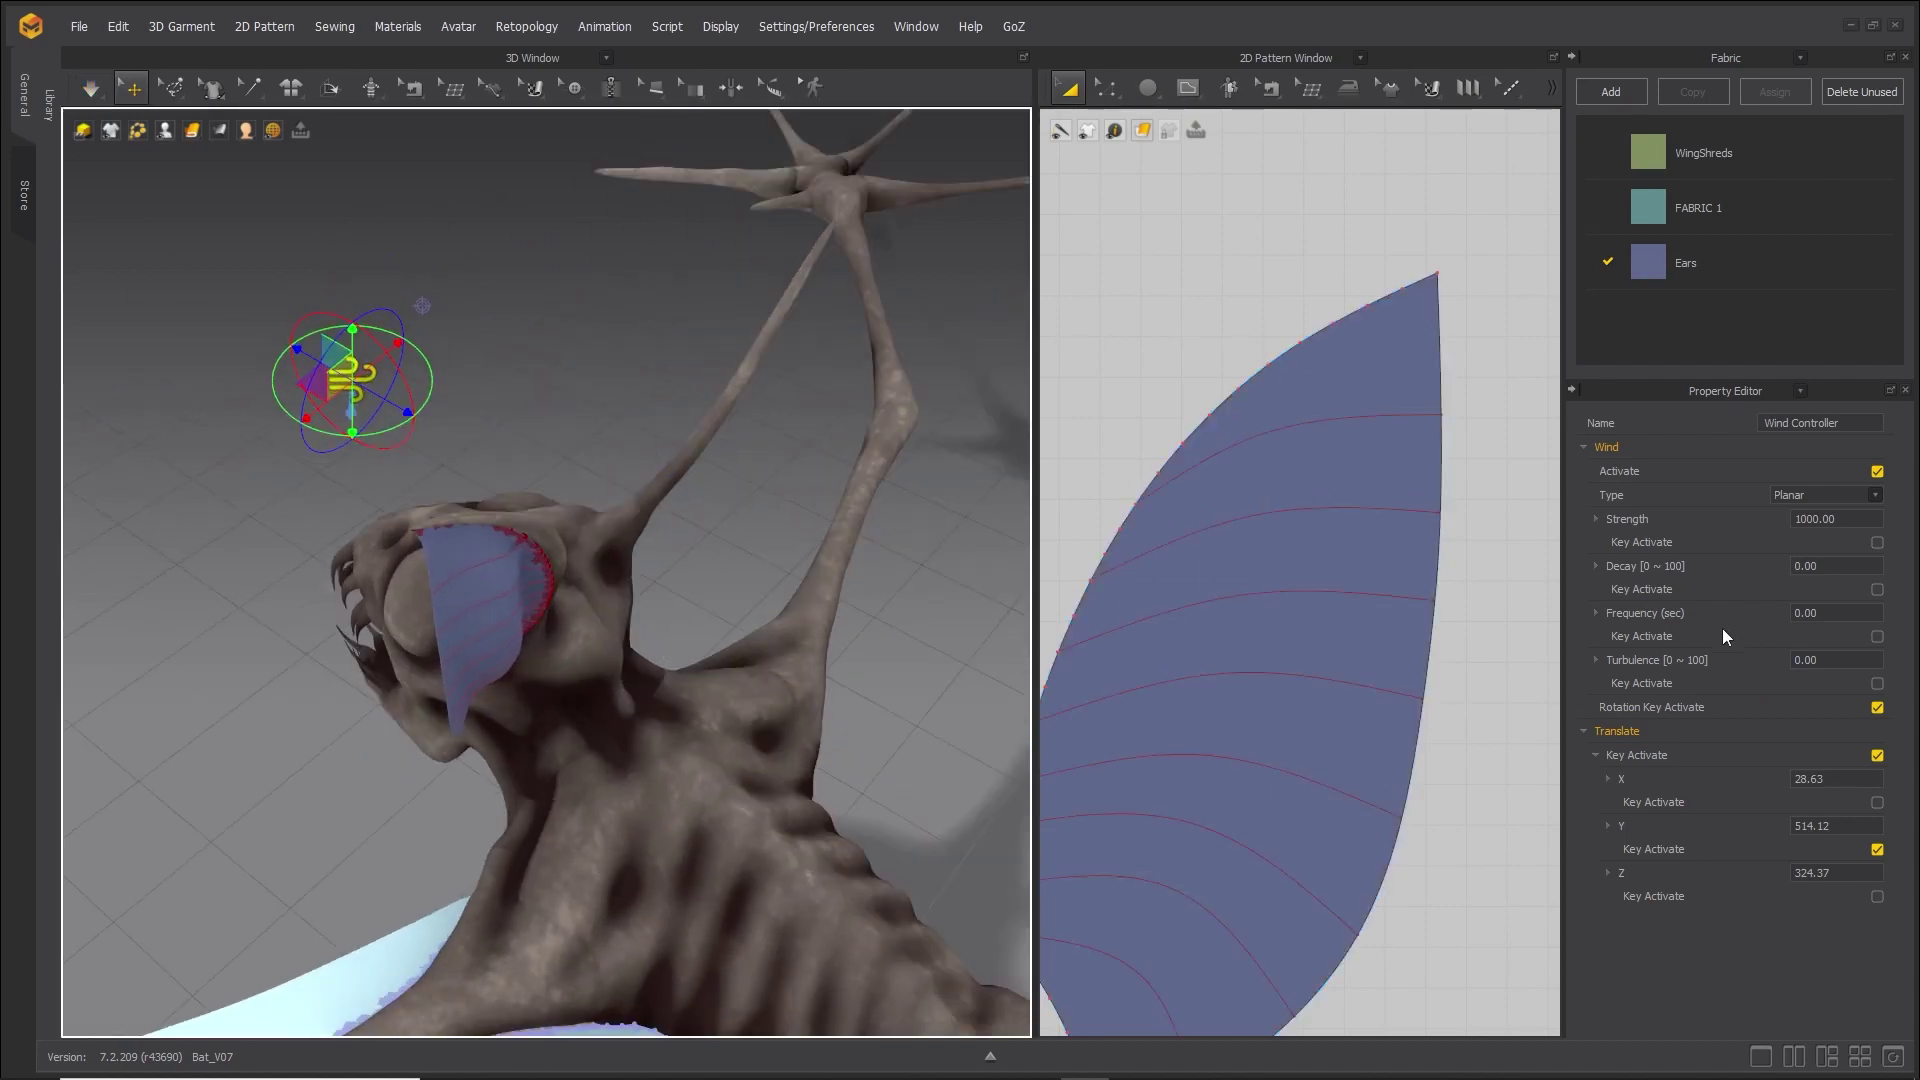
Raise the wind strength to 2000, simulate the ear again while inspecting it from several angles, and stop the simulation.
double_click(1806, 518)
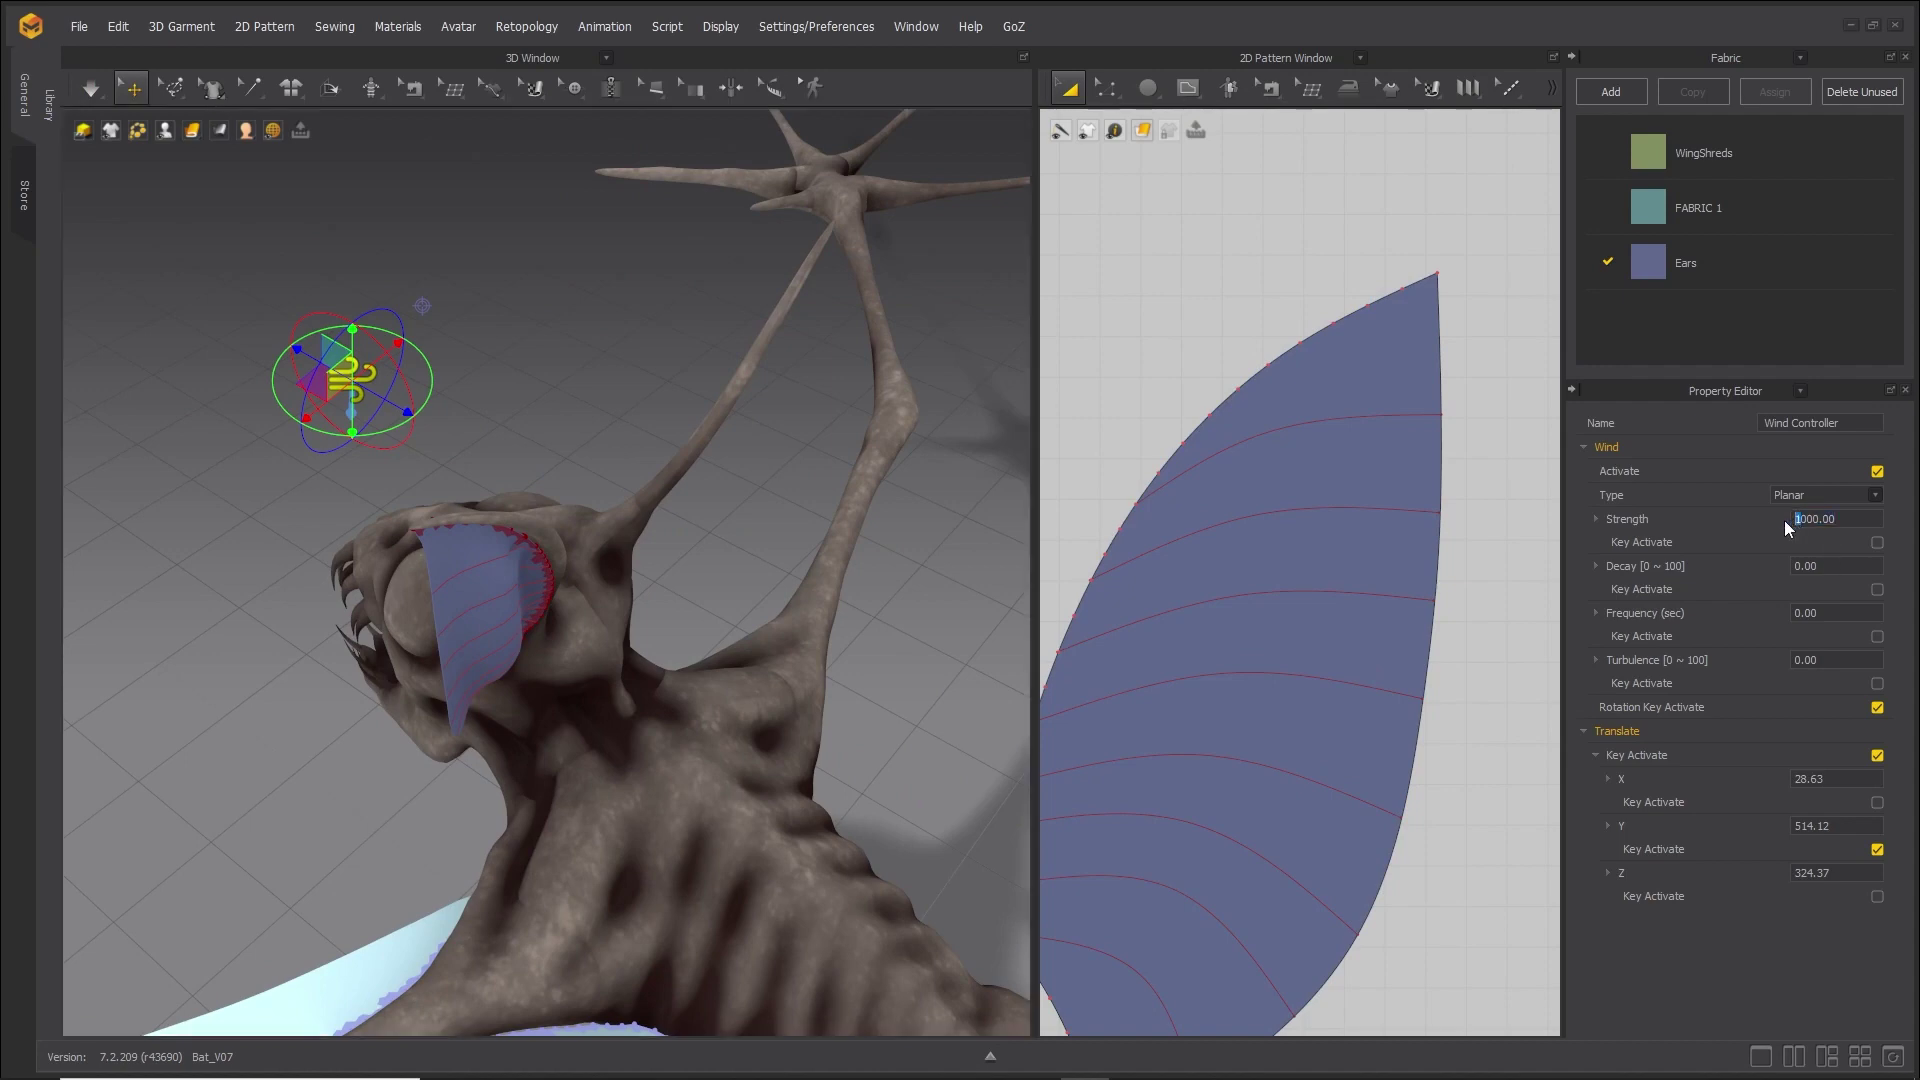
type("2")
middle_click_drag(521, 422, 567, 390)
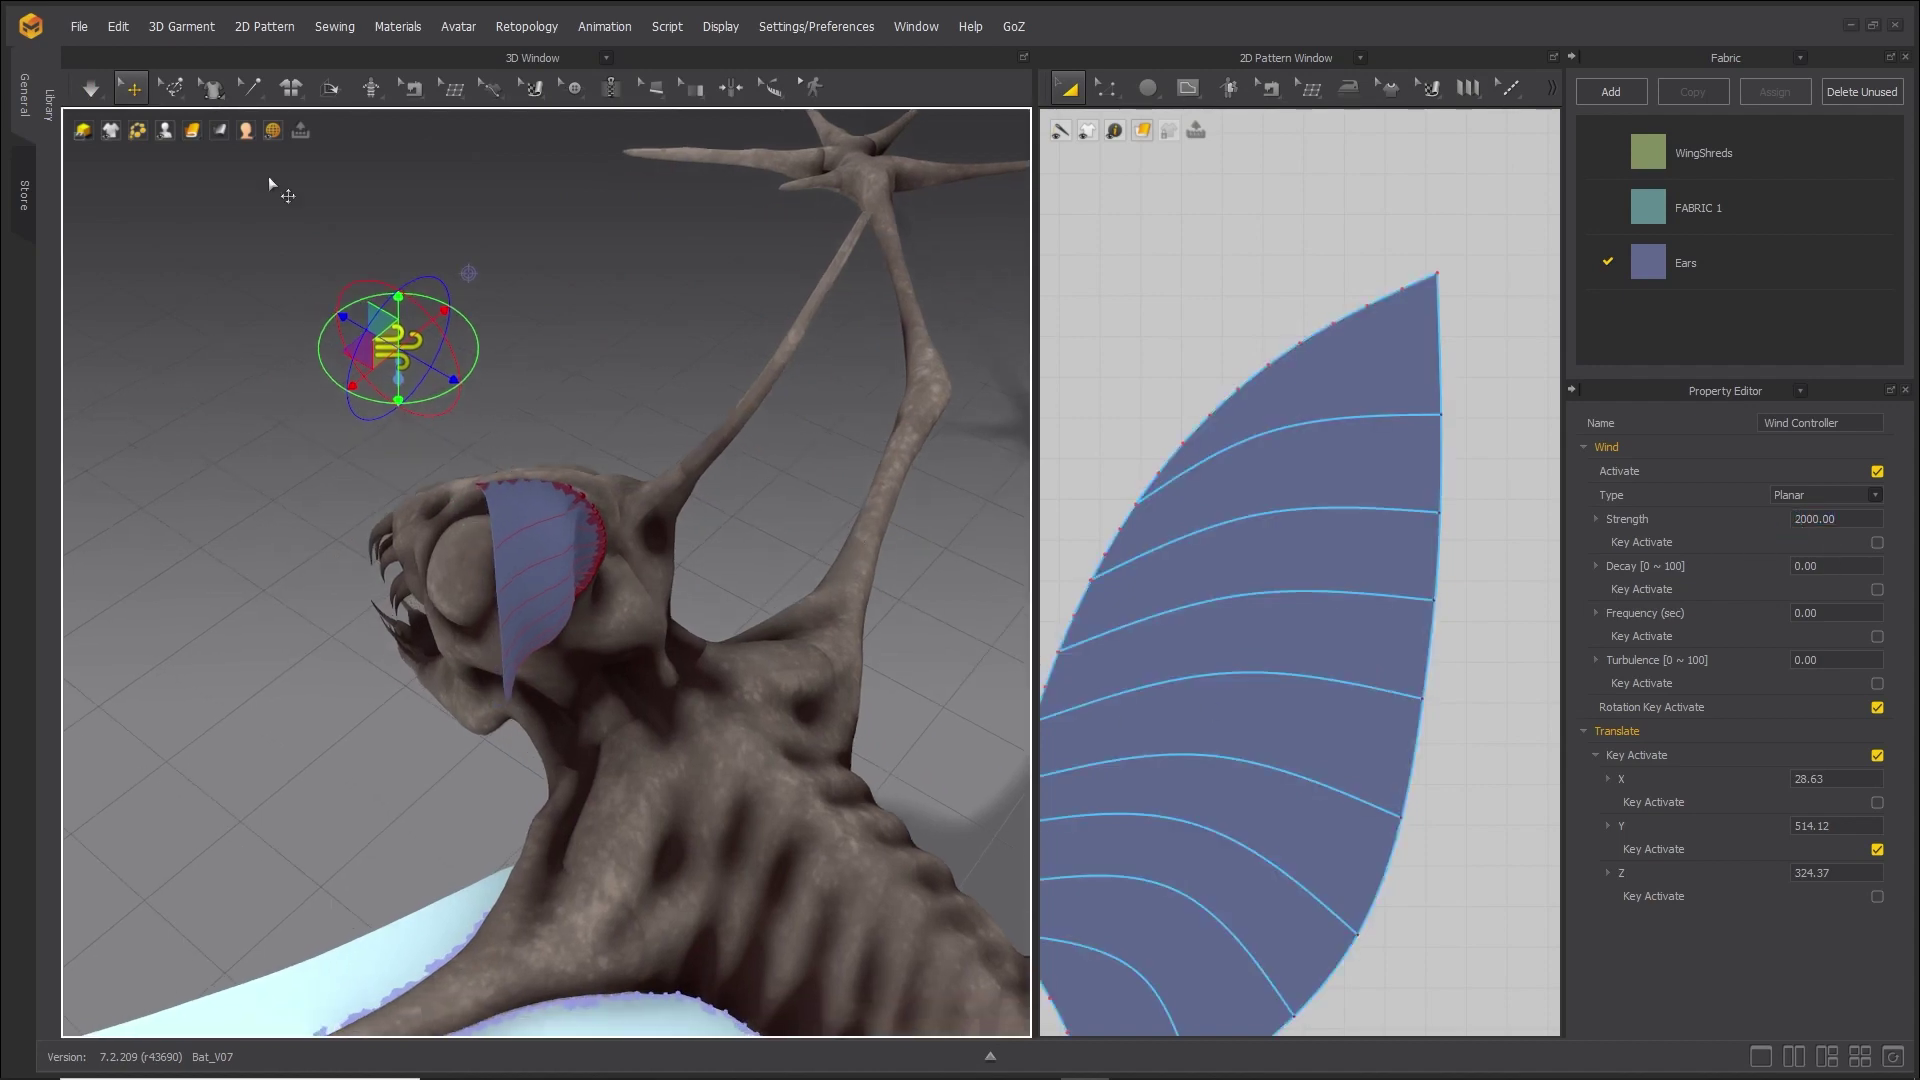
left_click(100, 90)
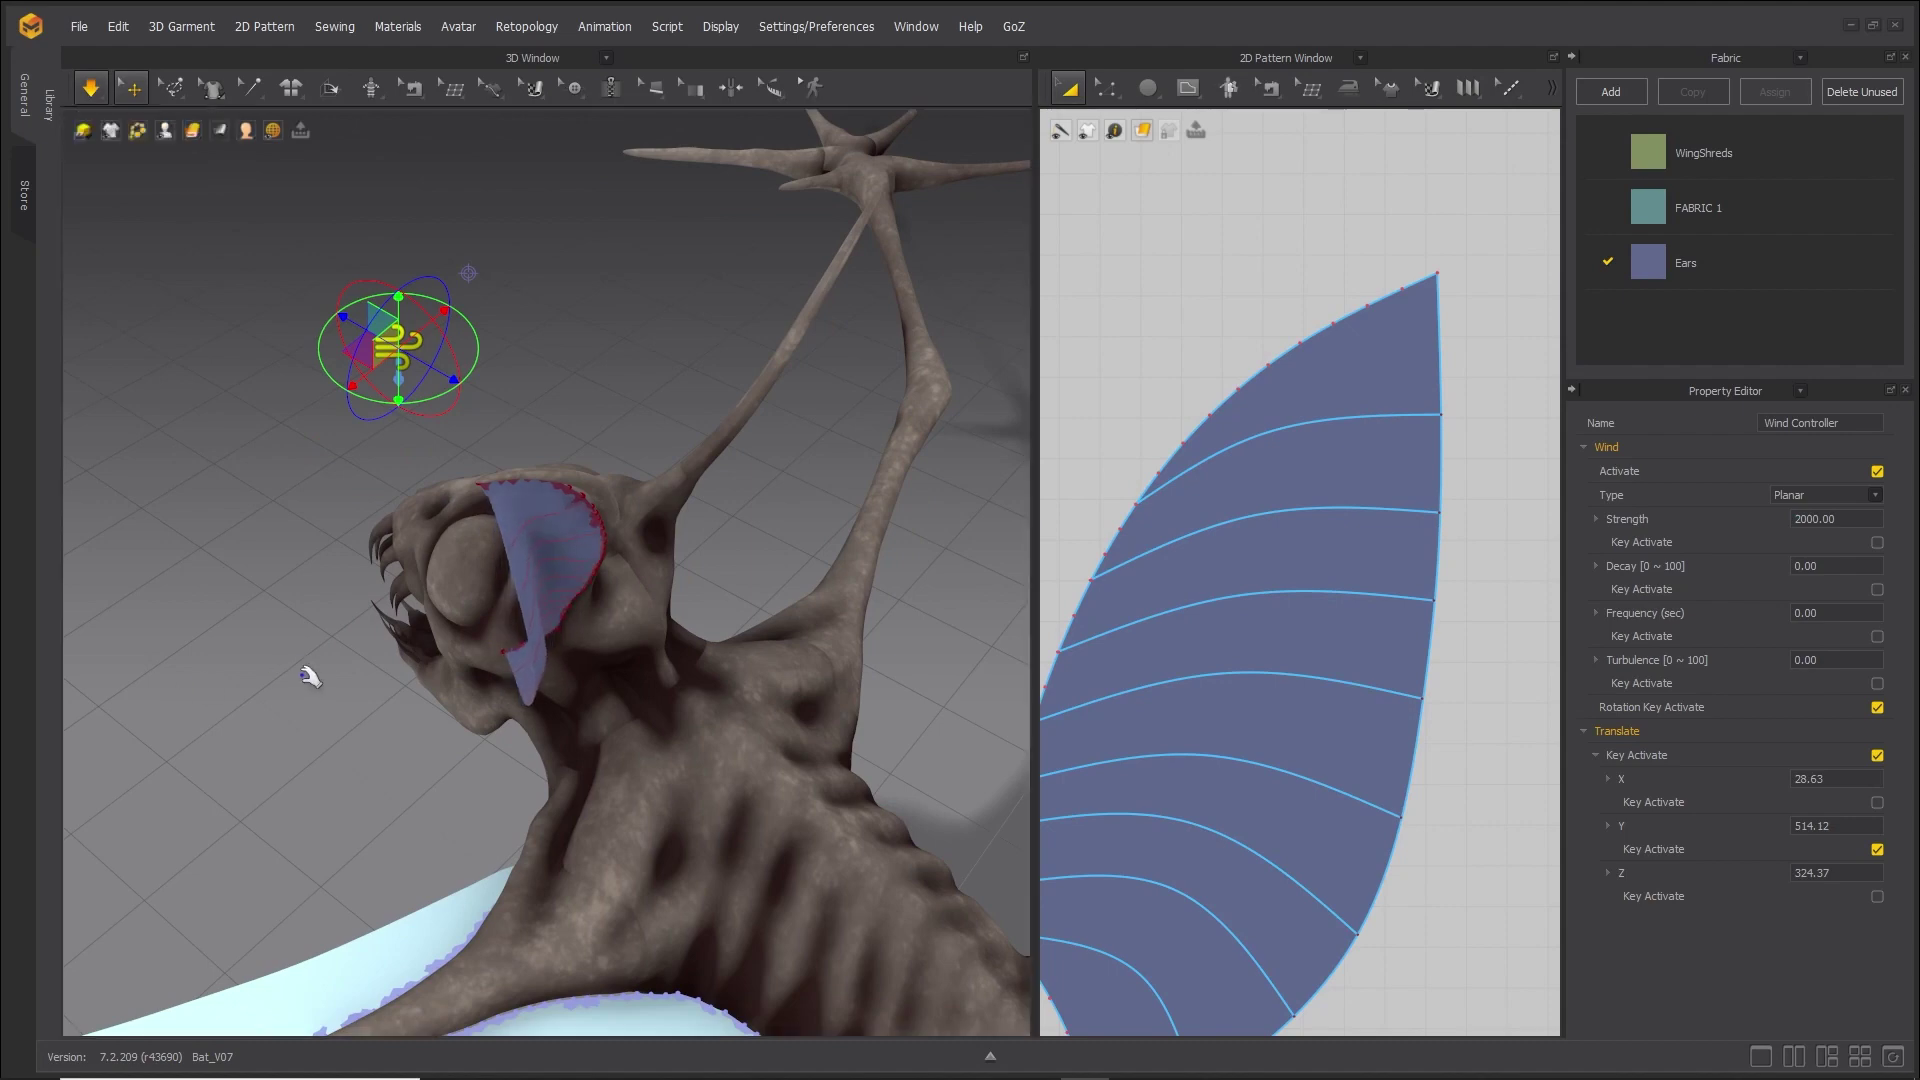
right_click_drag(450, 429, 459, 574)
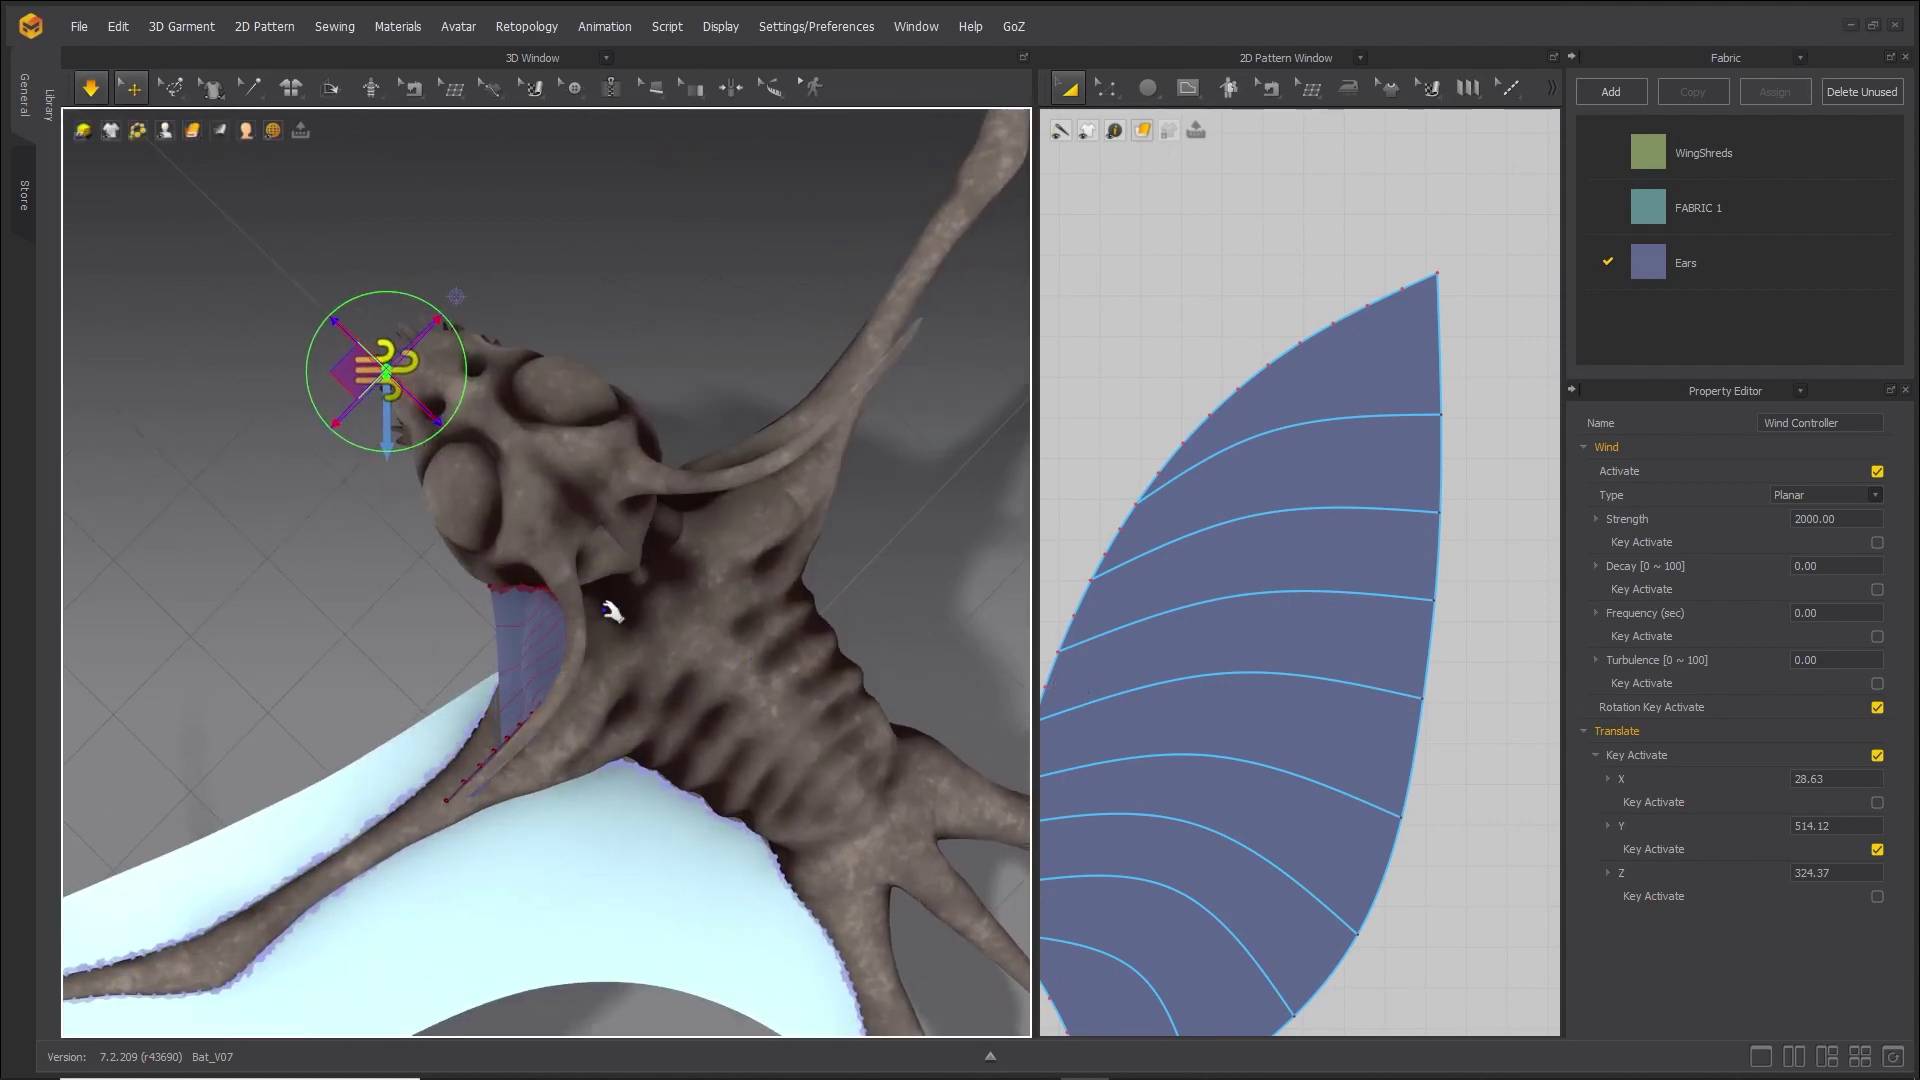
right_click_drag(374, 664, 600, 705)
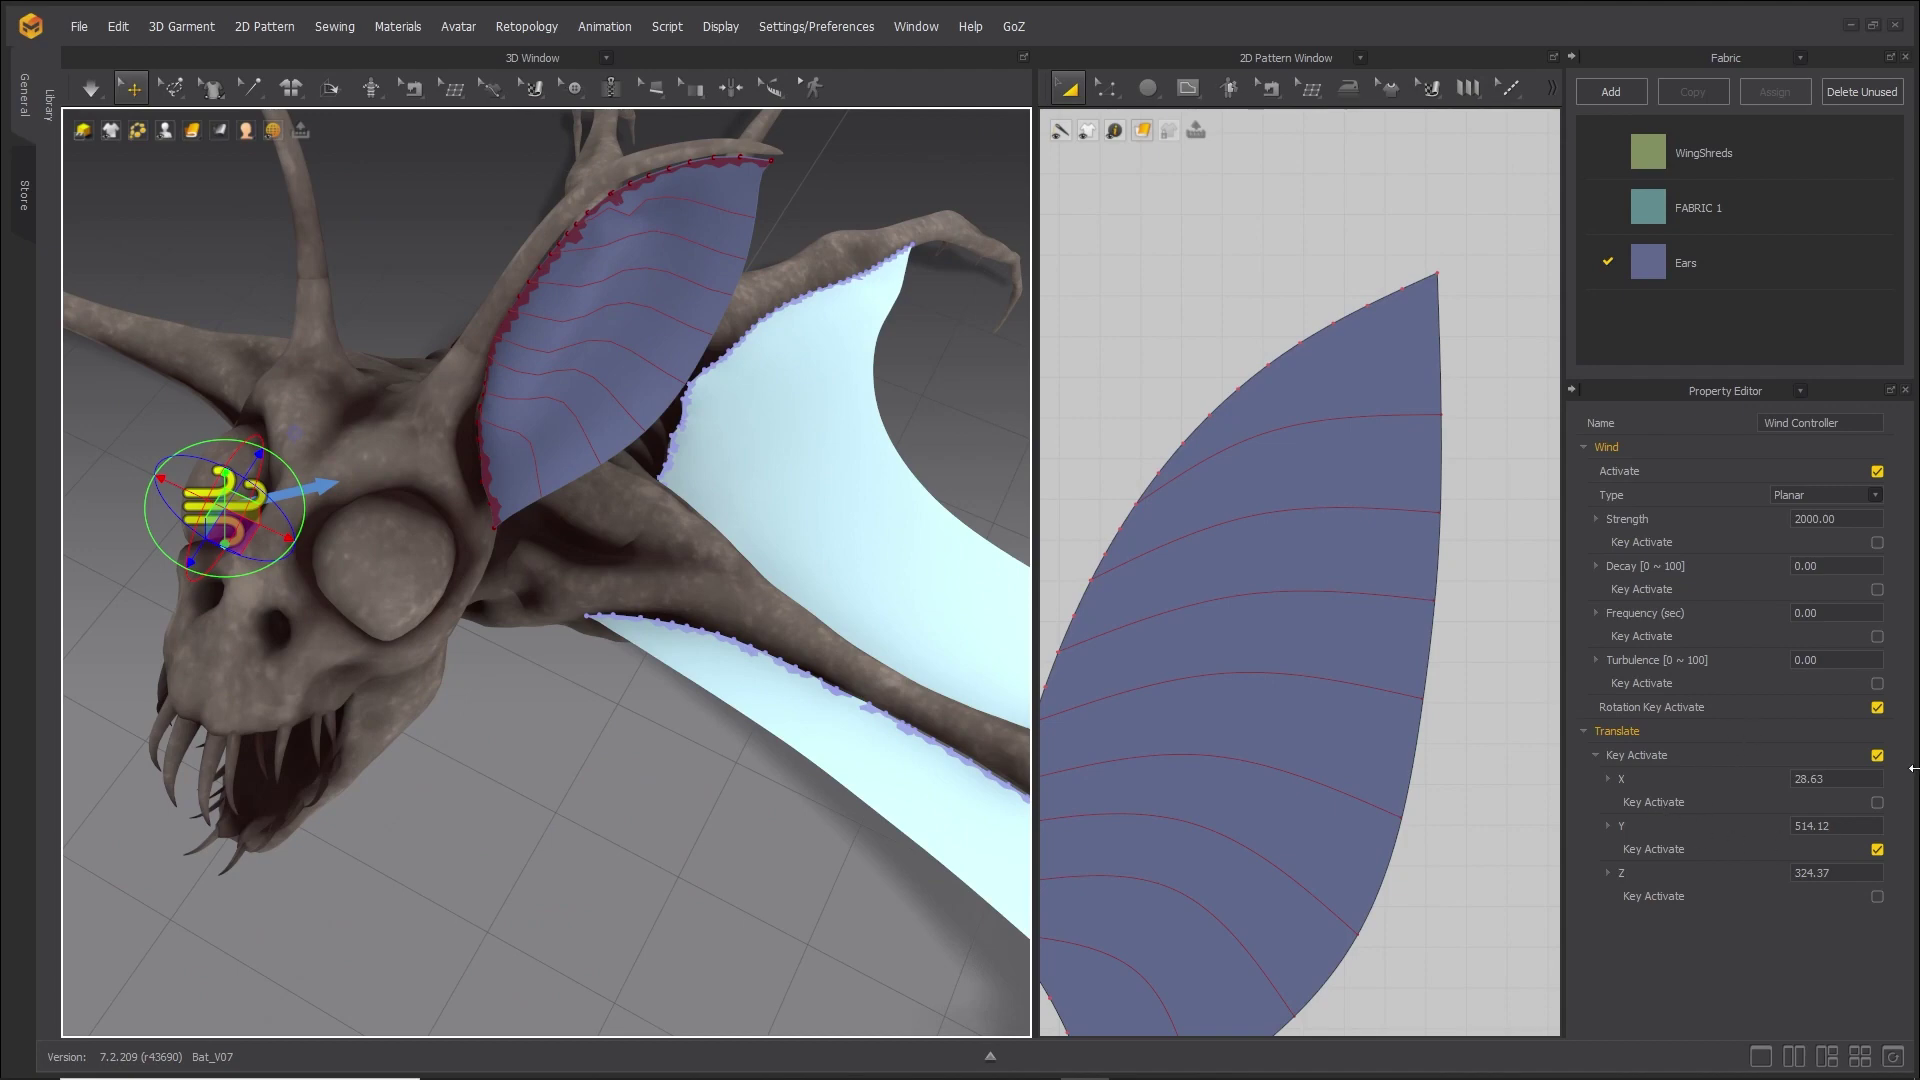
Run the windblown ear simulation in Fast (GPU) mode.
middle_click_drag(470, 636, 540, 660)
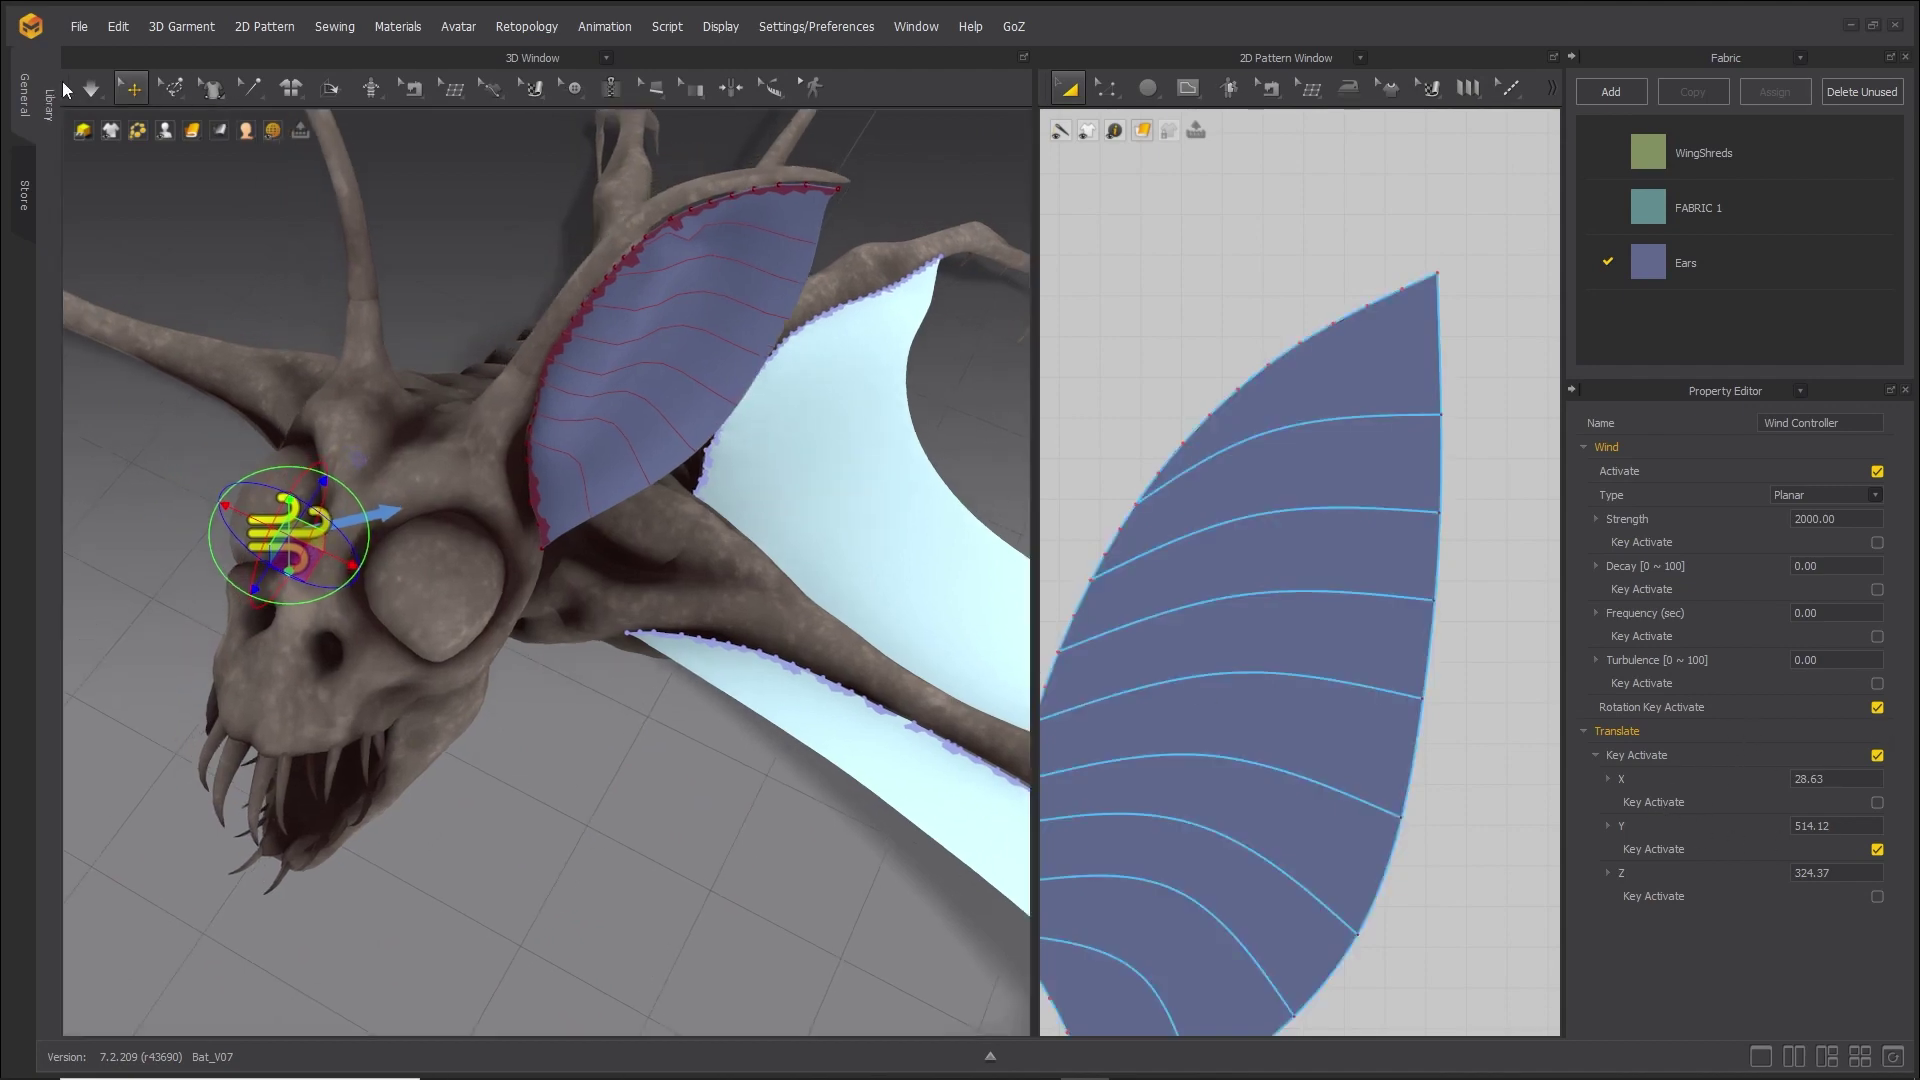
left_click(91, 88)
left_click(120, 137)
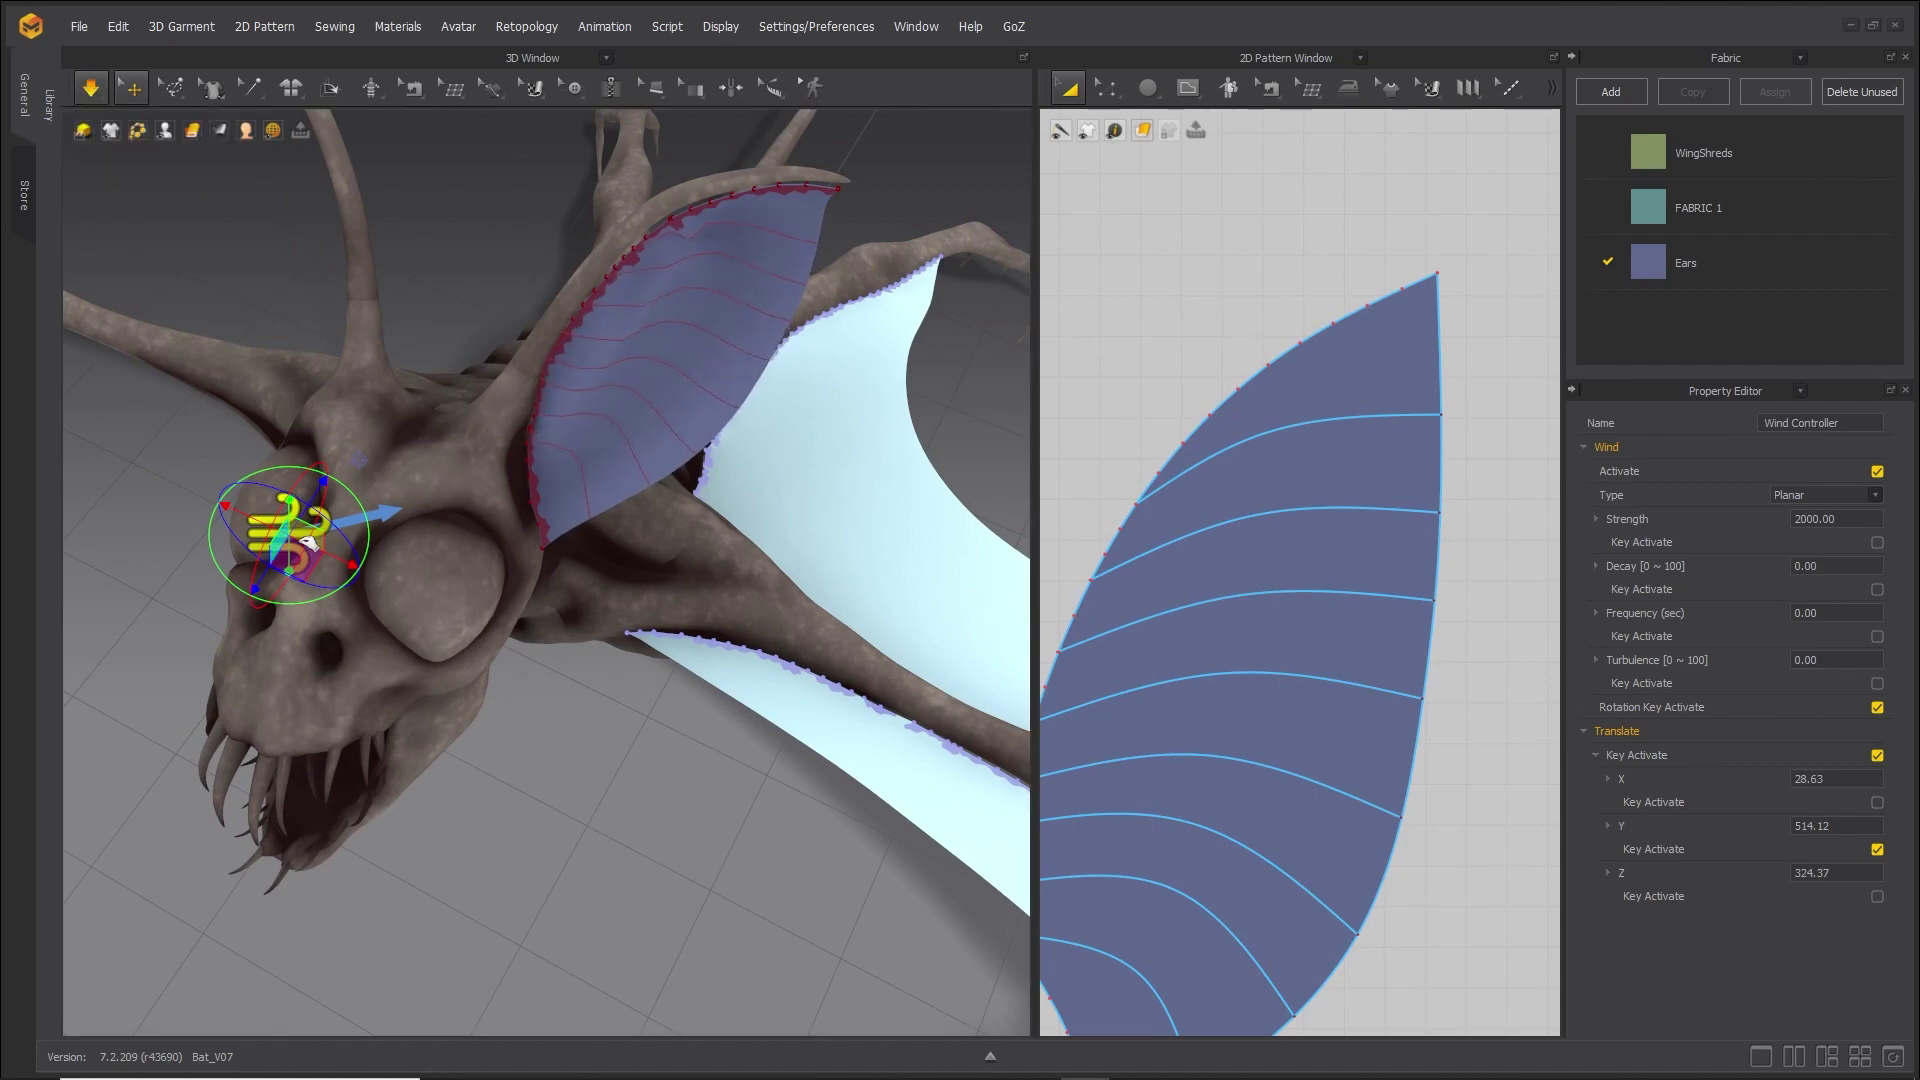
right_click_drag(508, 558, 523, 634)
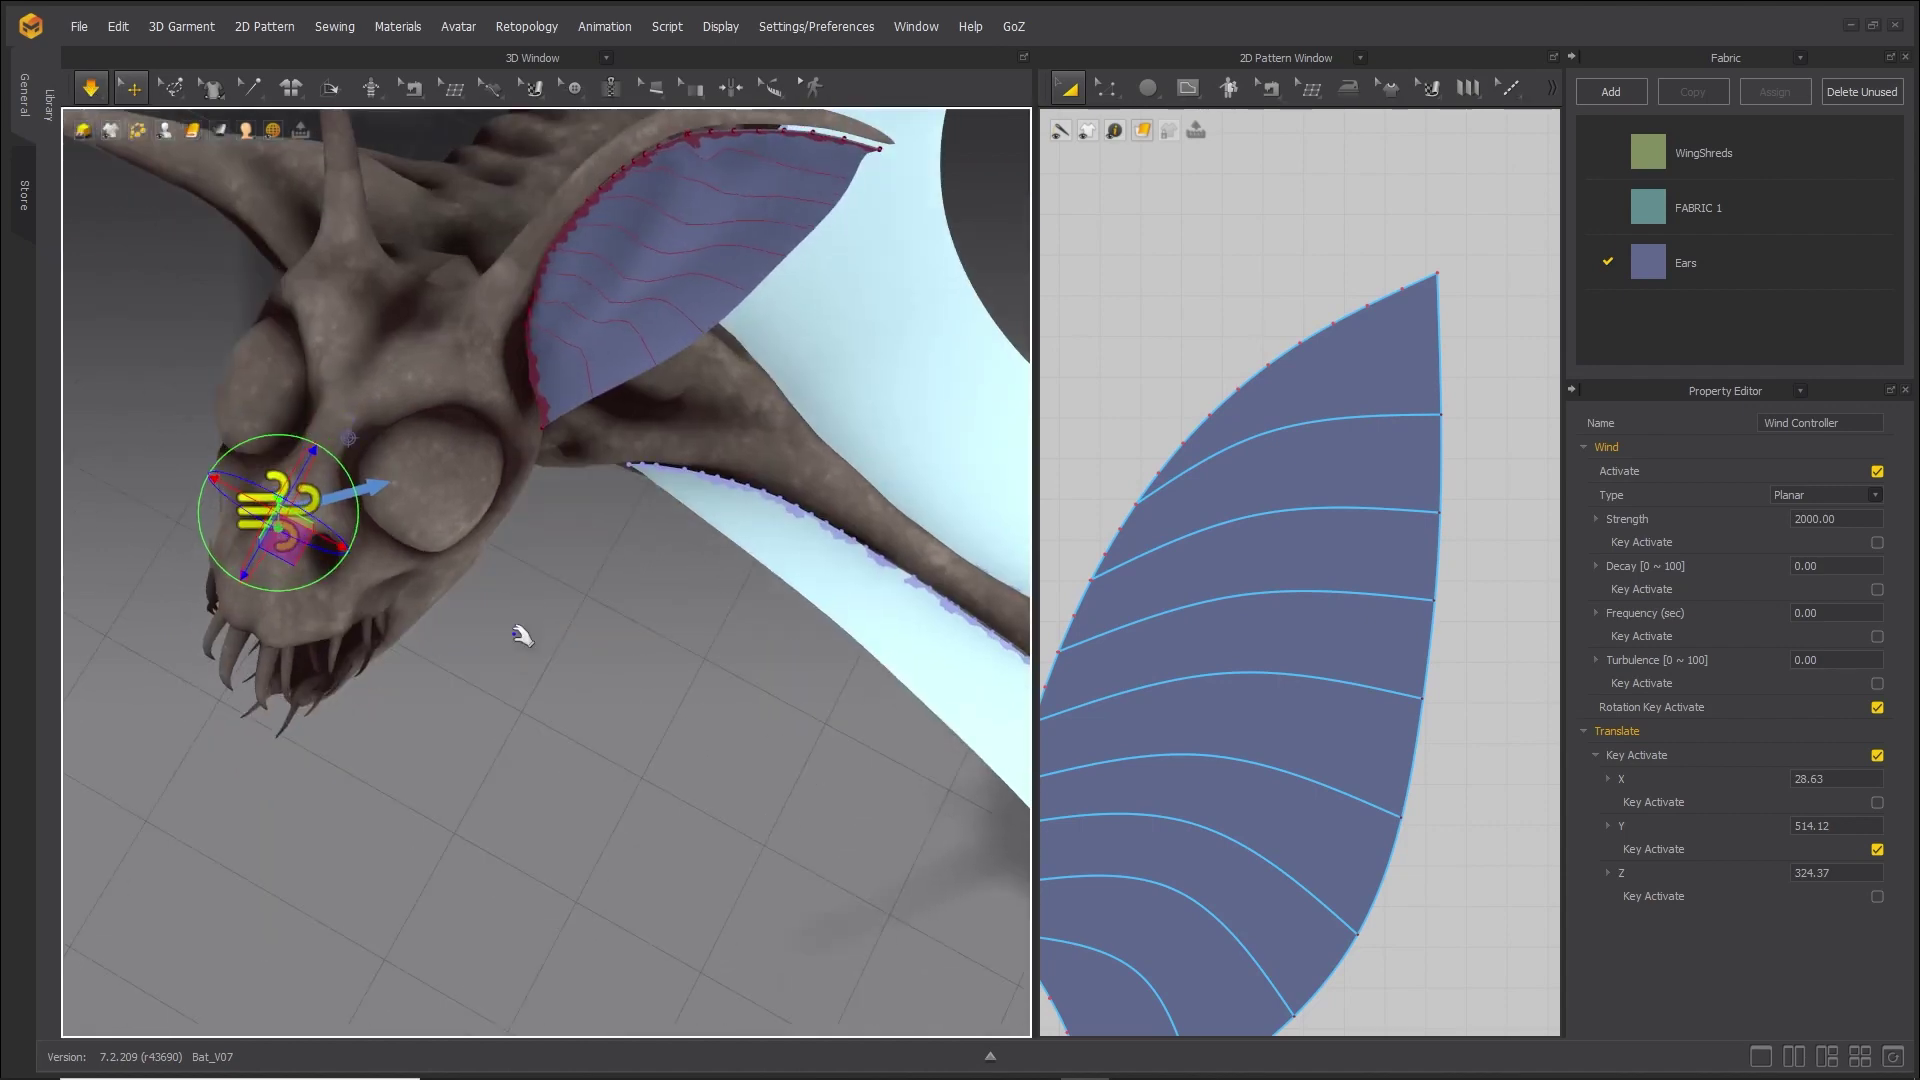
Change the wind type to Spherical and move the controller beside the ear's base, at about X 73, Z 258.
left_click(1862, 495)
left_click(1826, 508)
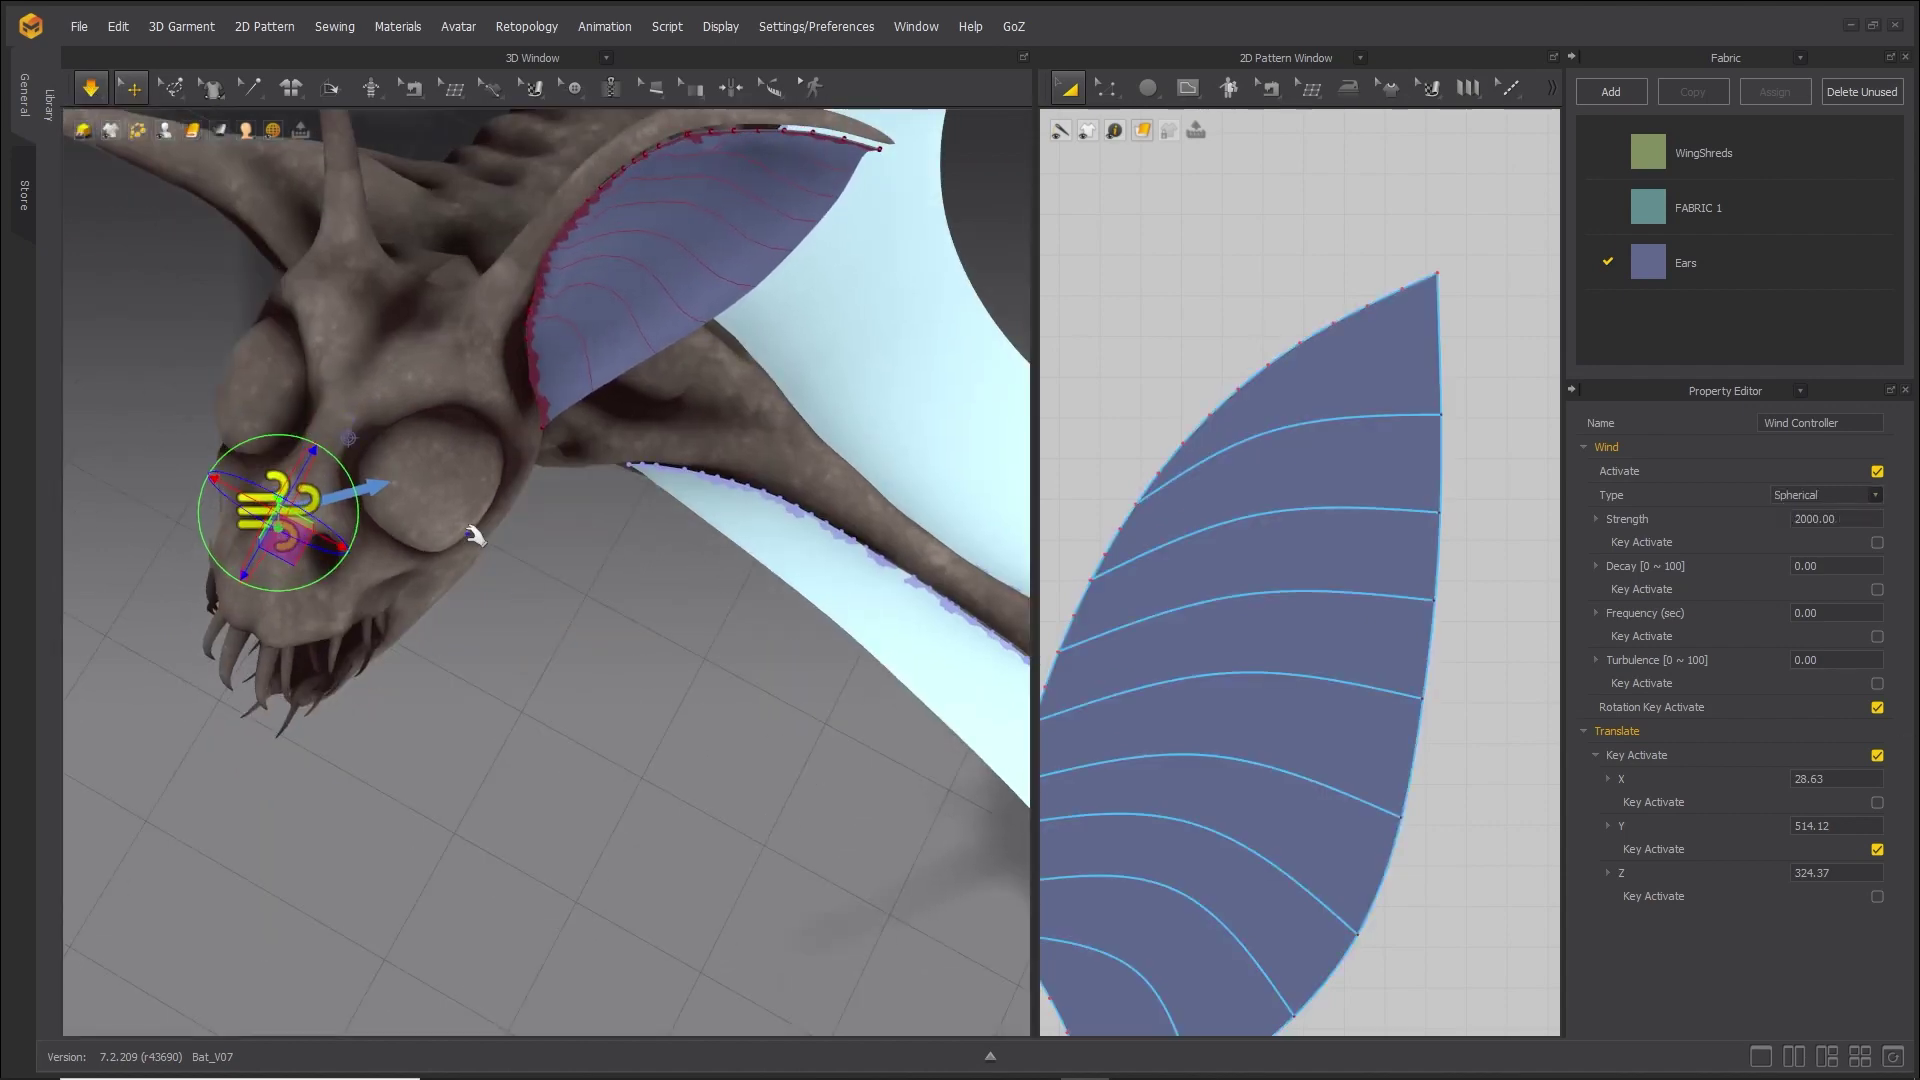
left_click_drag(287, 532, 504, 450)
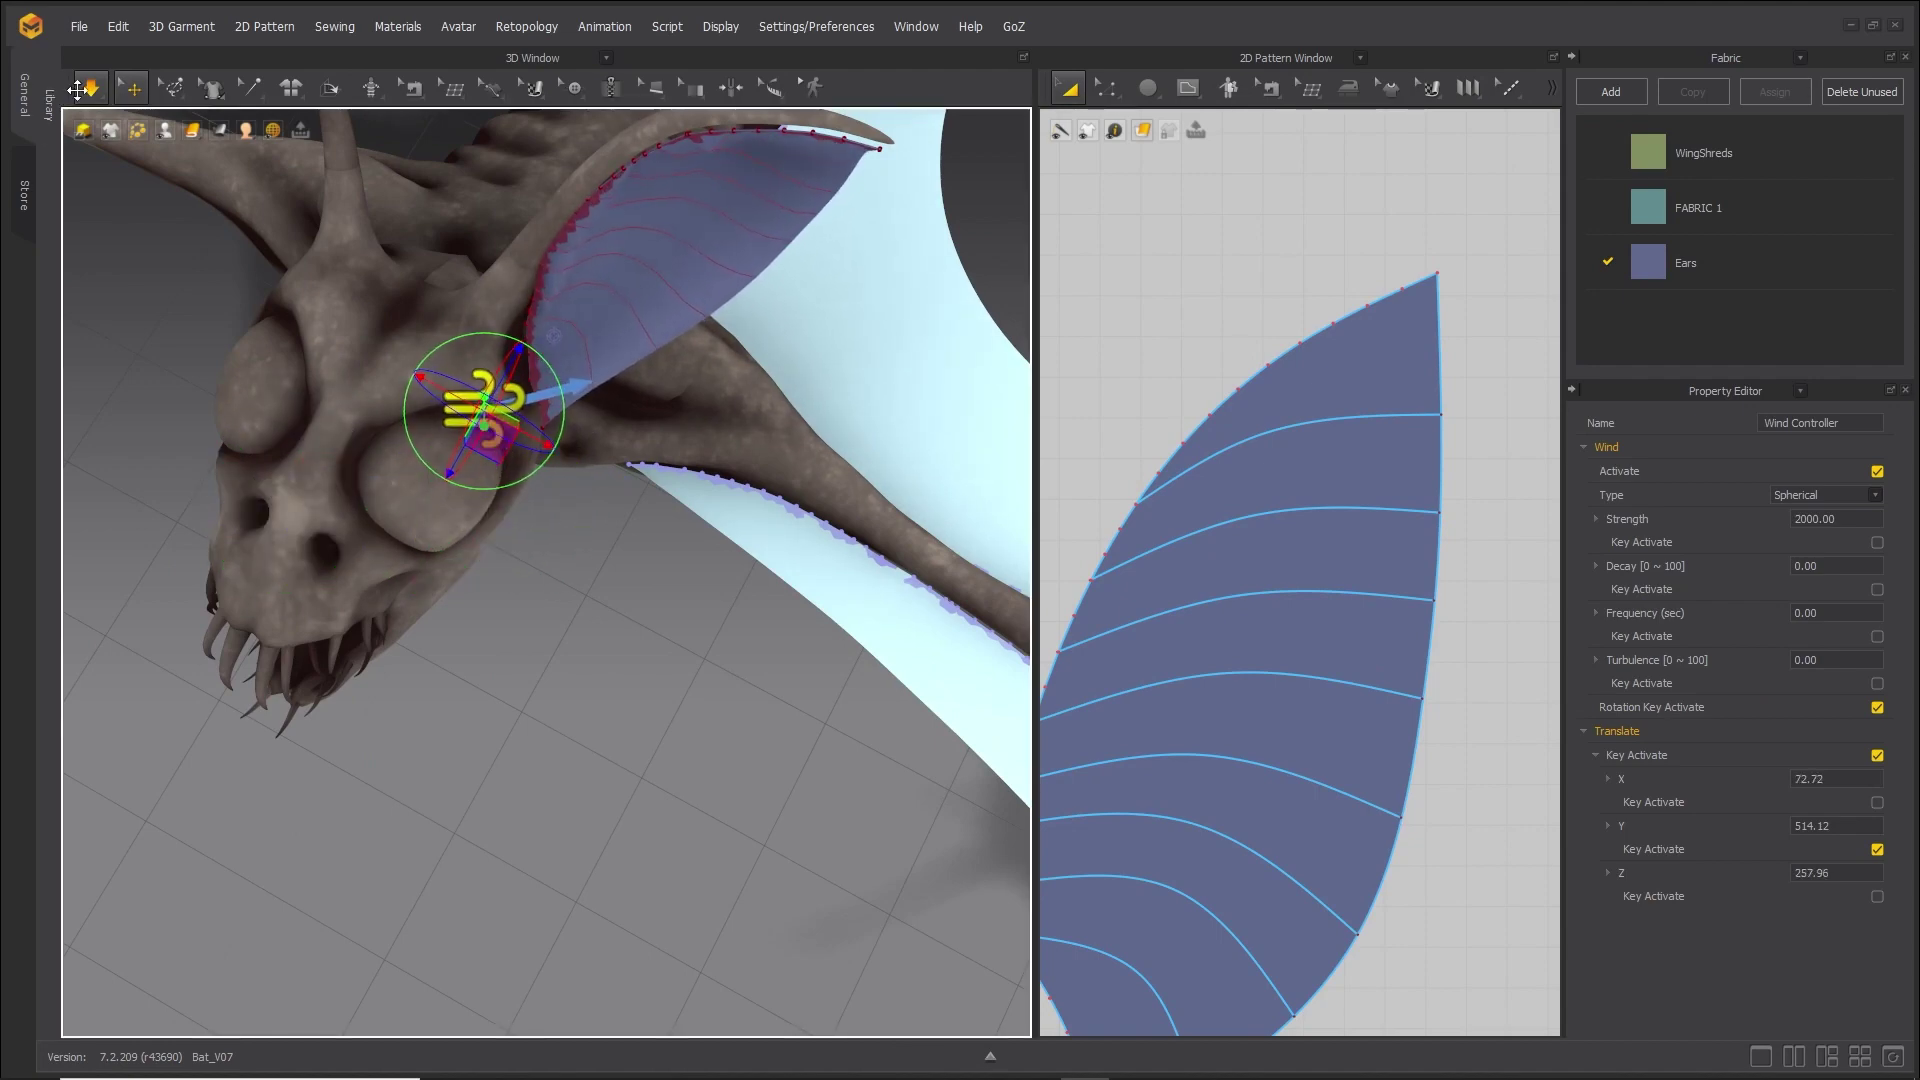
Select the ear pattern and freeze it in its inflated shape.
right_click_drag(760, 588, 810, 568)
left_click(824, 563)
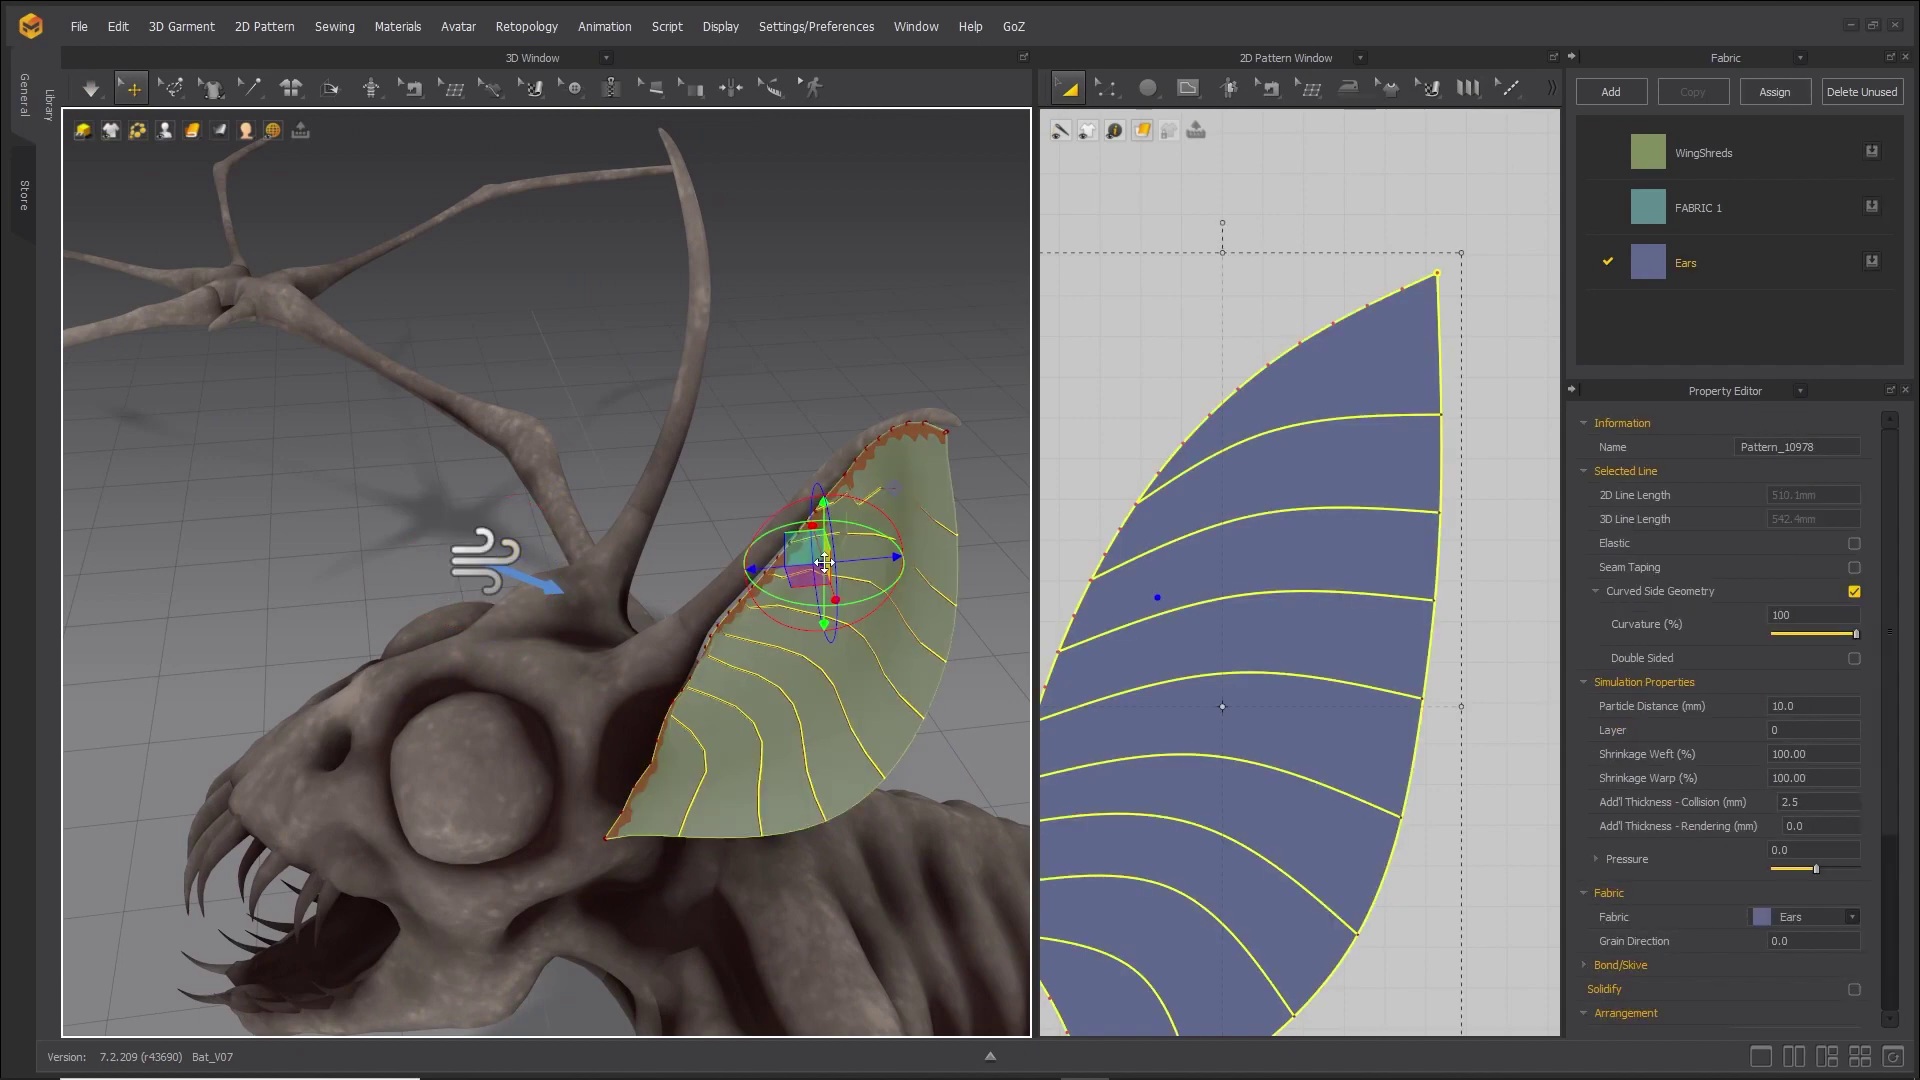
right_click(848, 678)
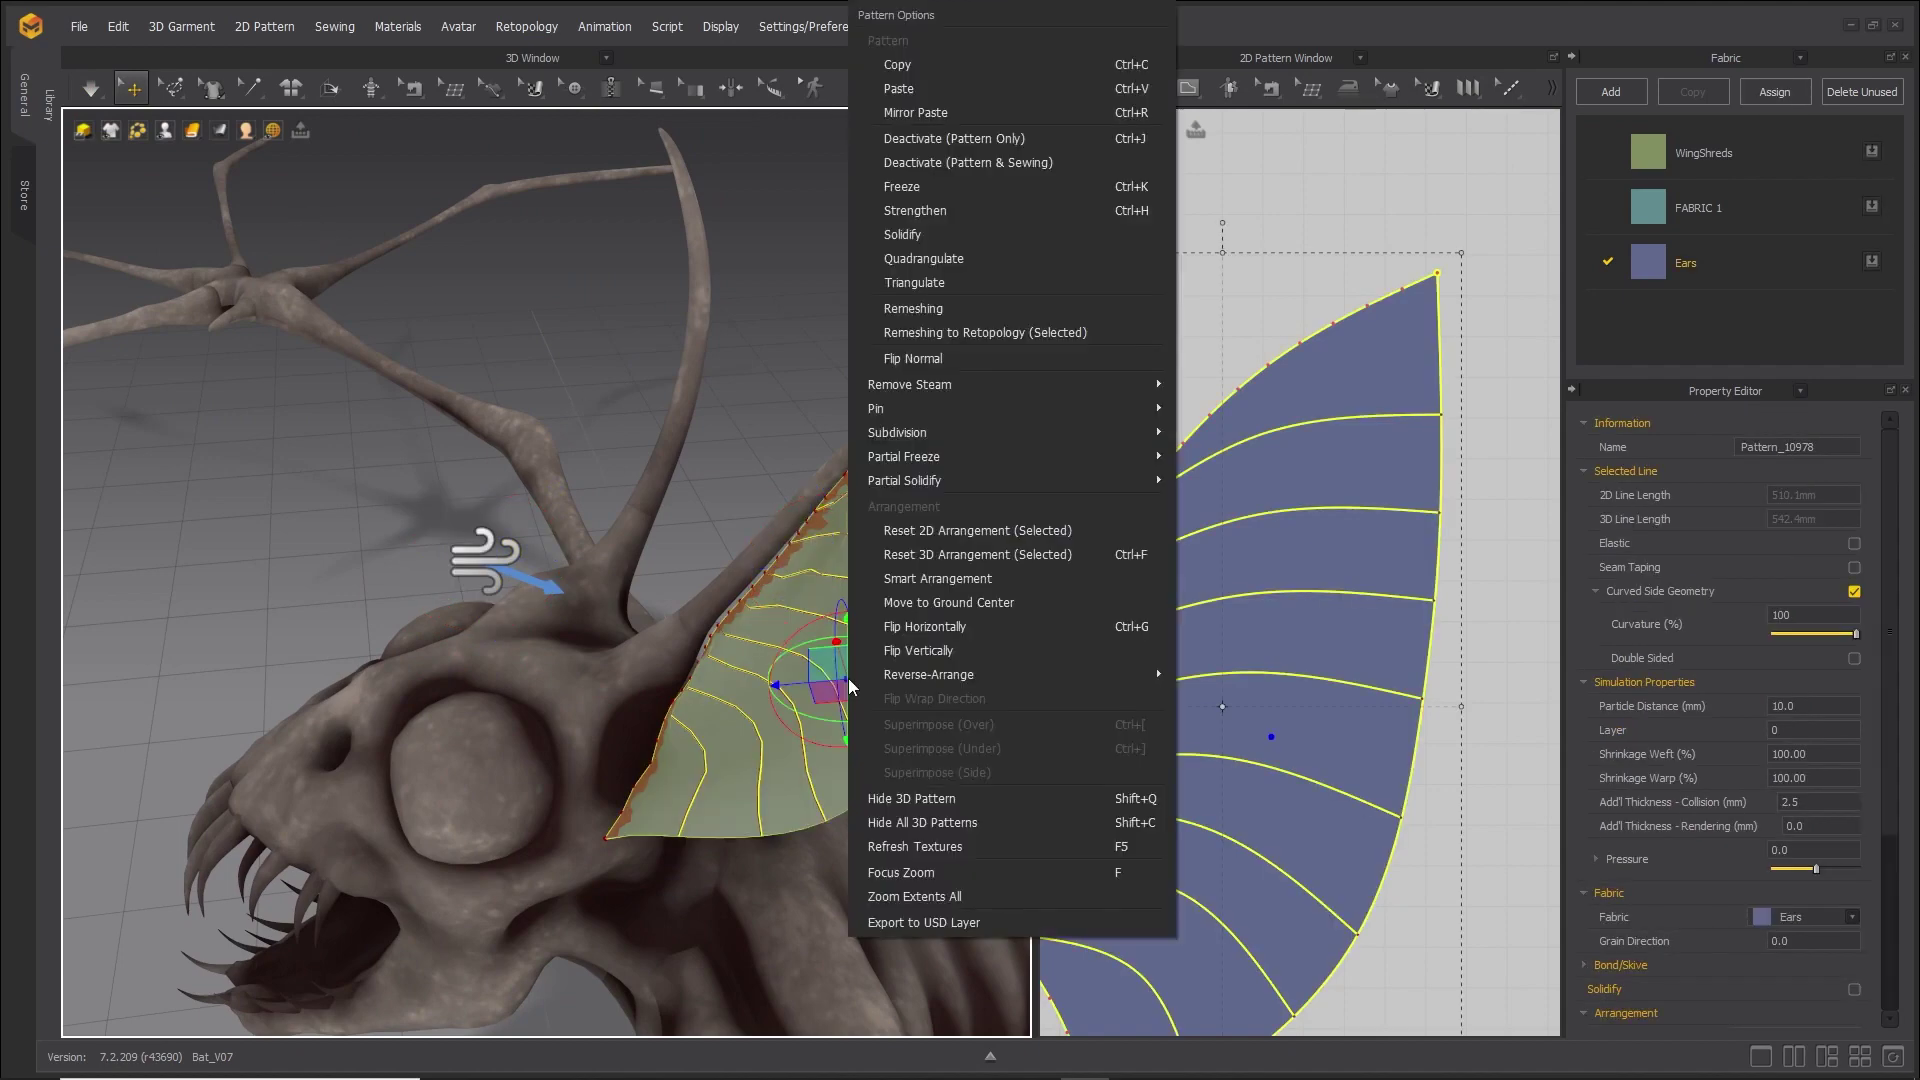
left_click(910, 180)
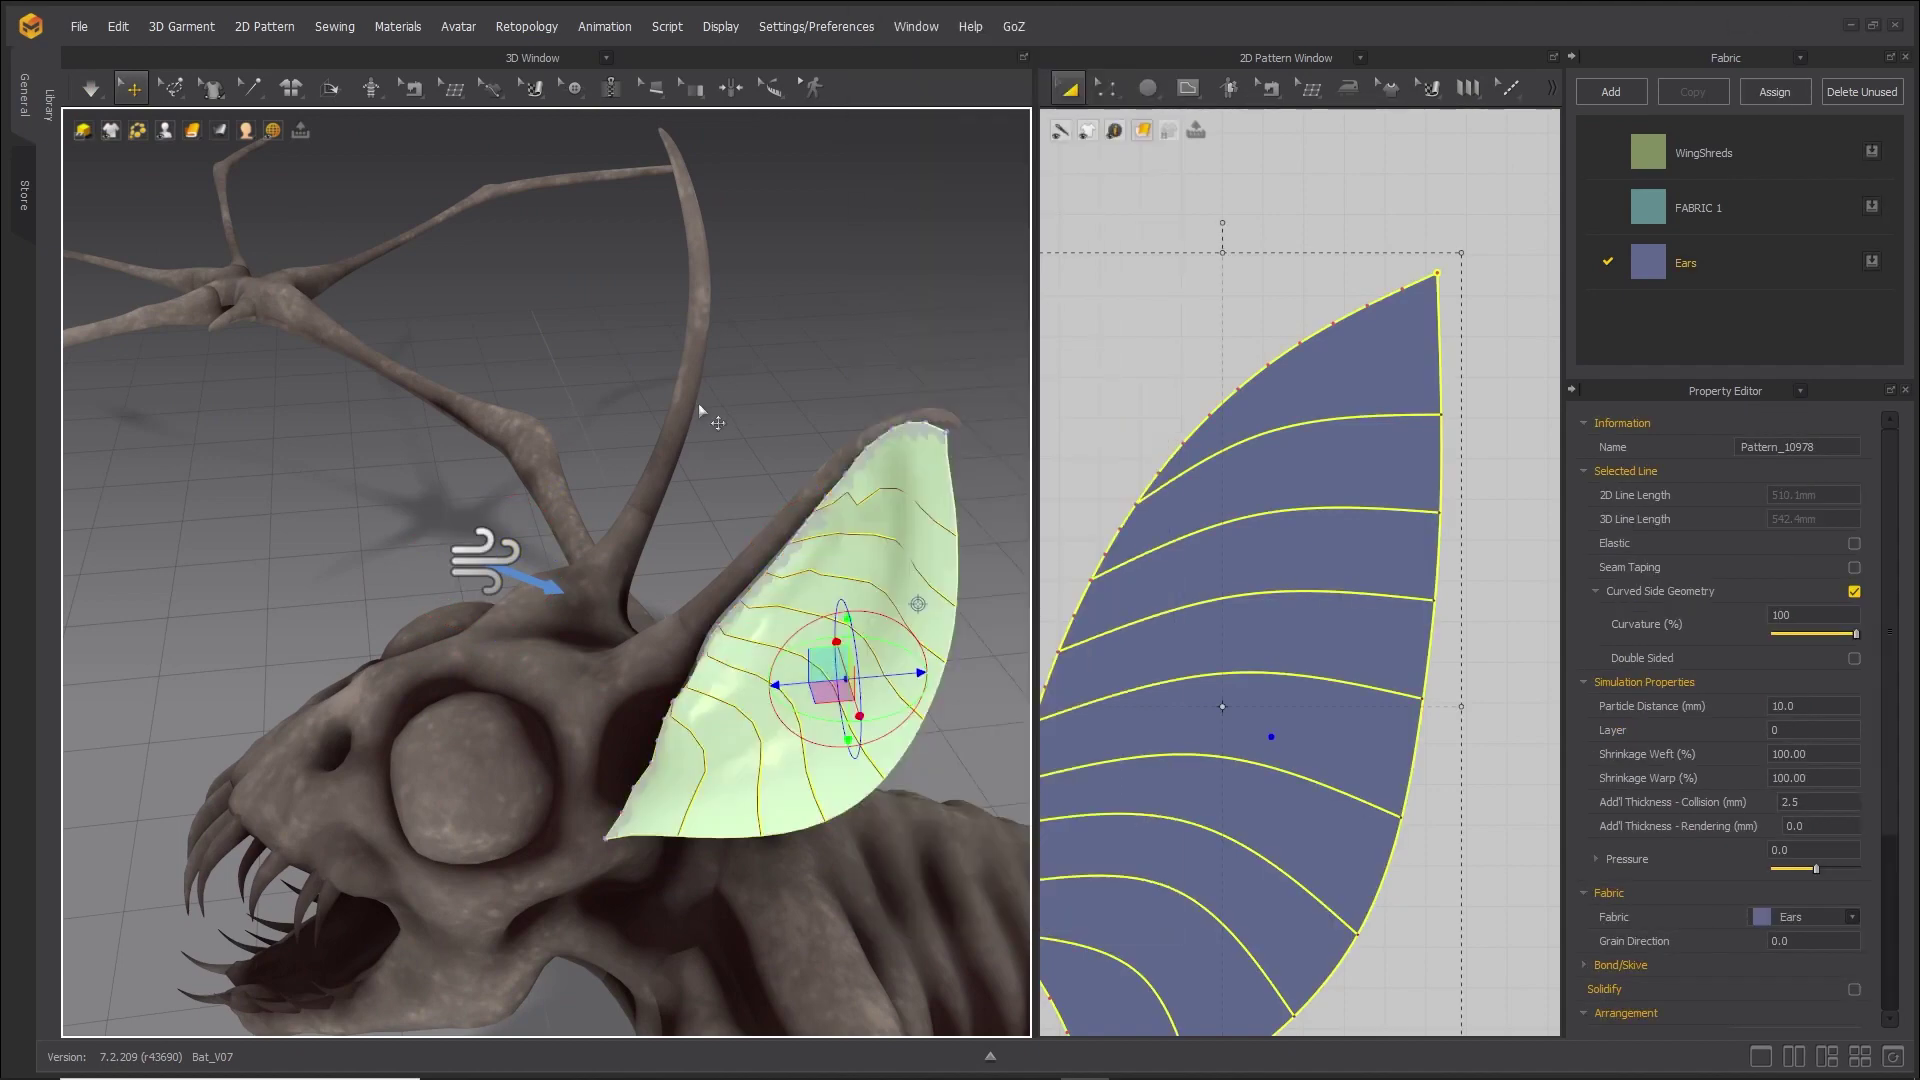
Draw a small internal circle, about 33 mm in circumference, inside the wide wing membrane pattern using the Internal Ellipse tool.
right_click_drag(612, 448, 159, 298)
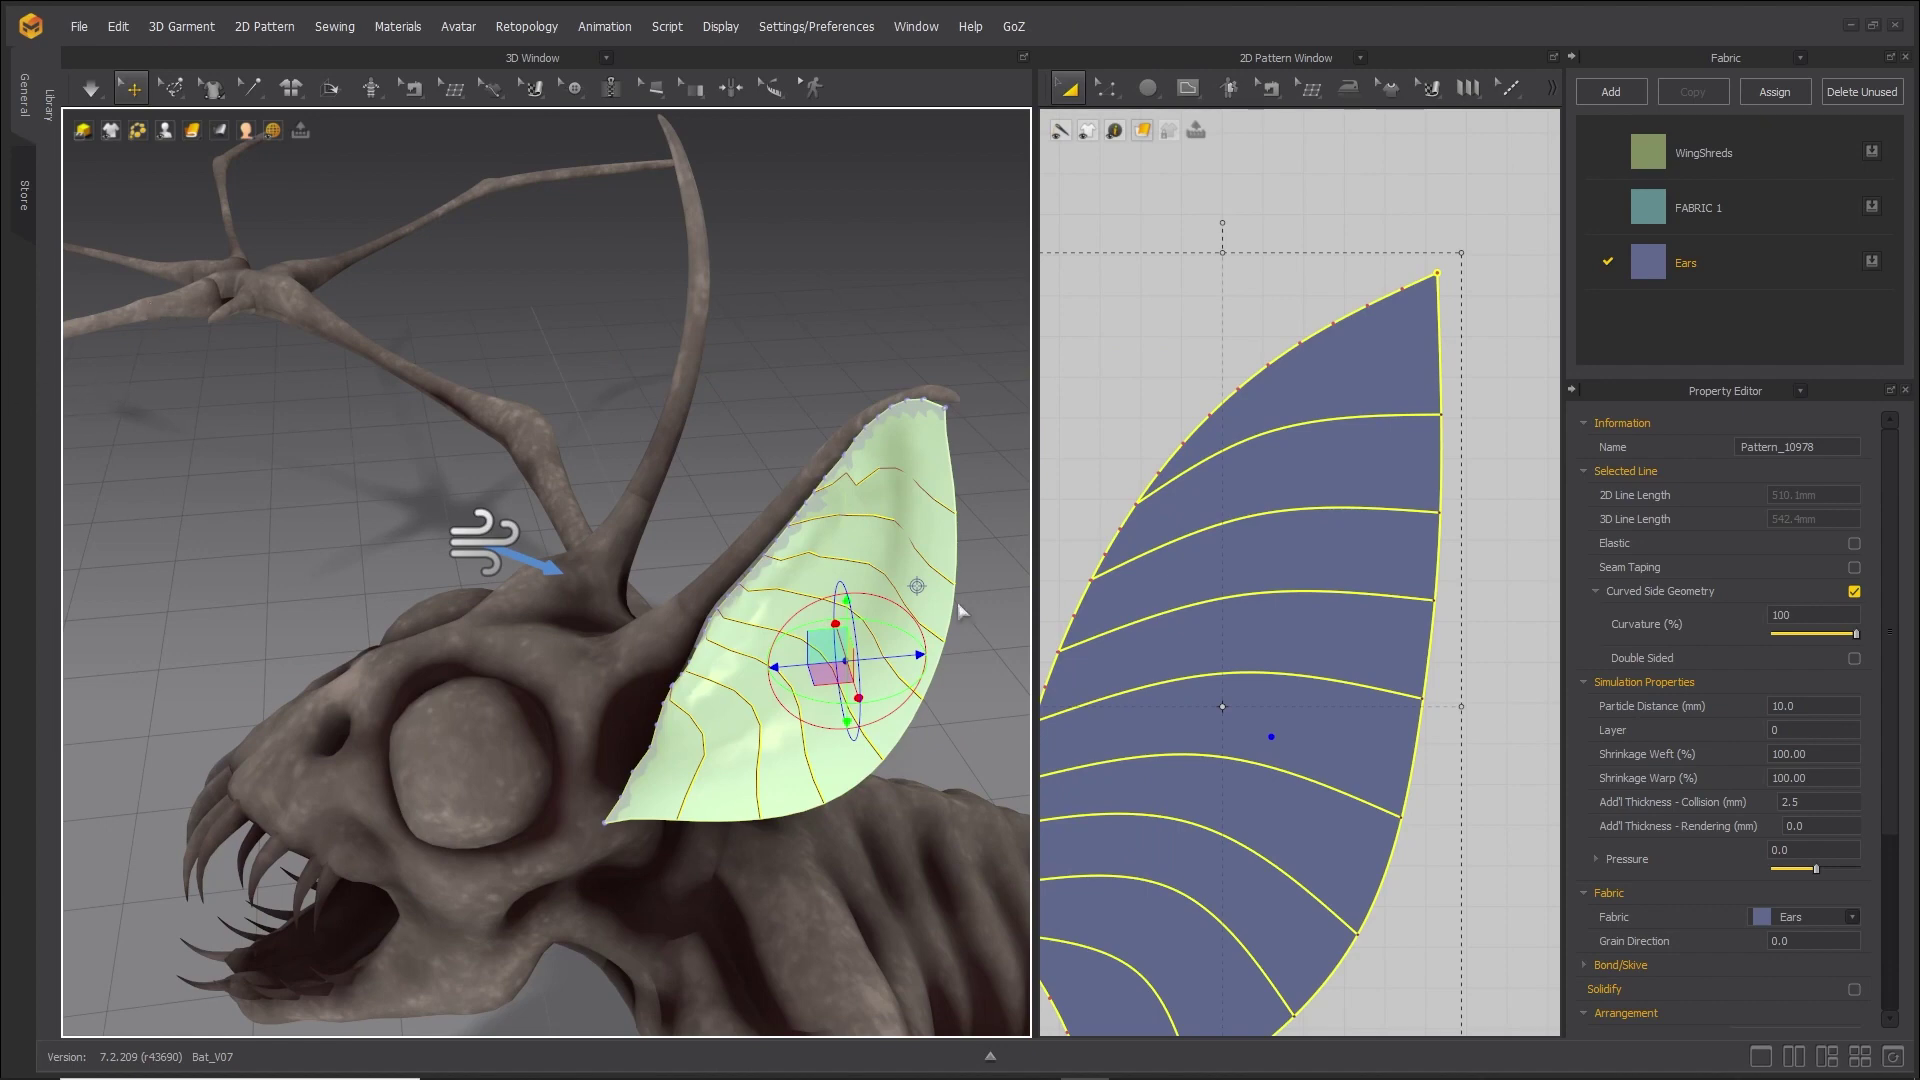
middle_click_drag(907, 816, 772, 716)
middle_click_drag(801, 784, 546, 585)
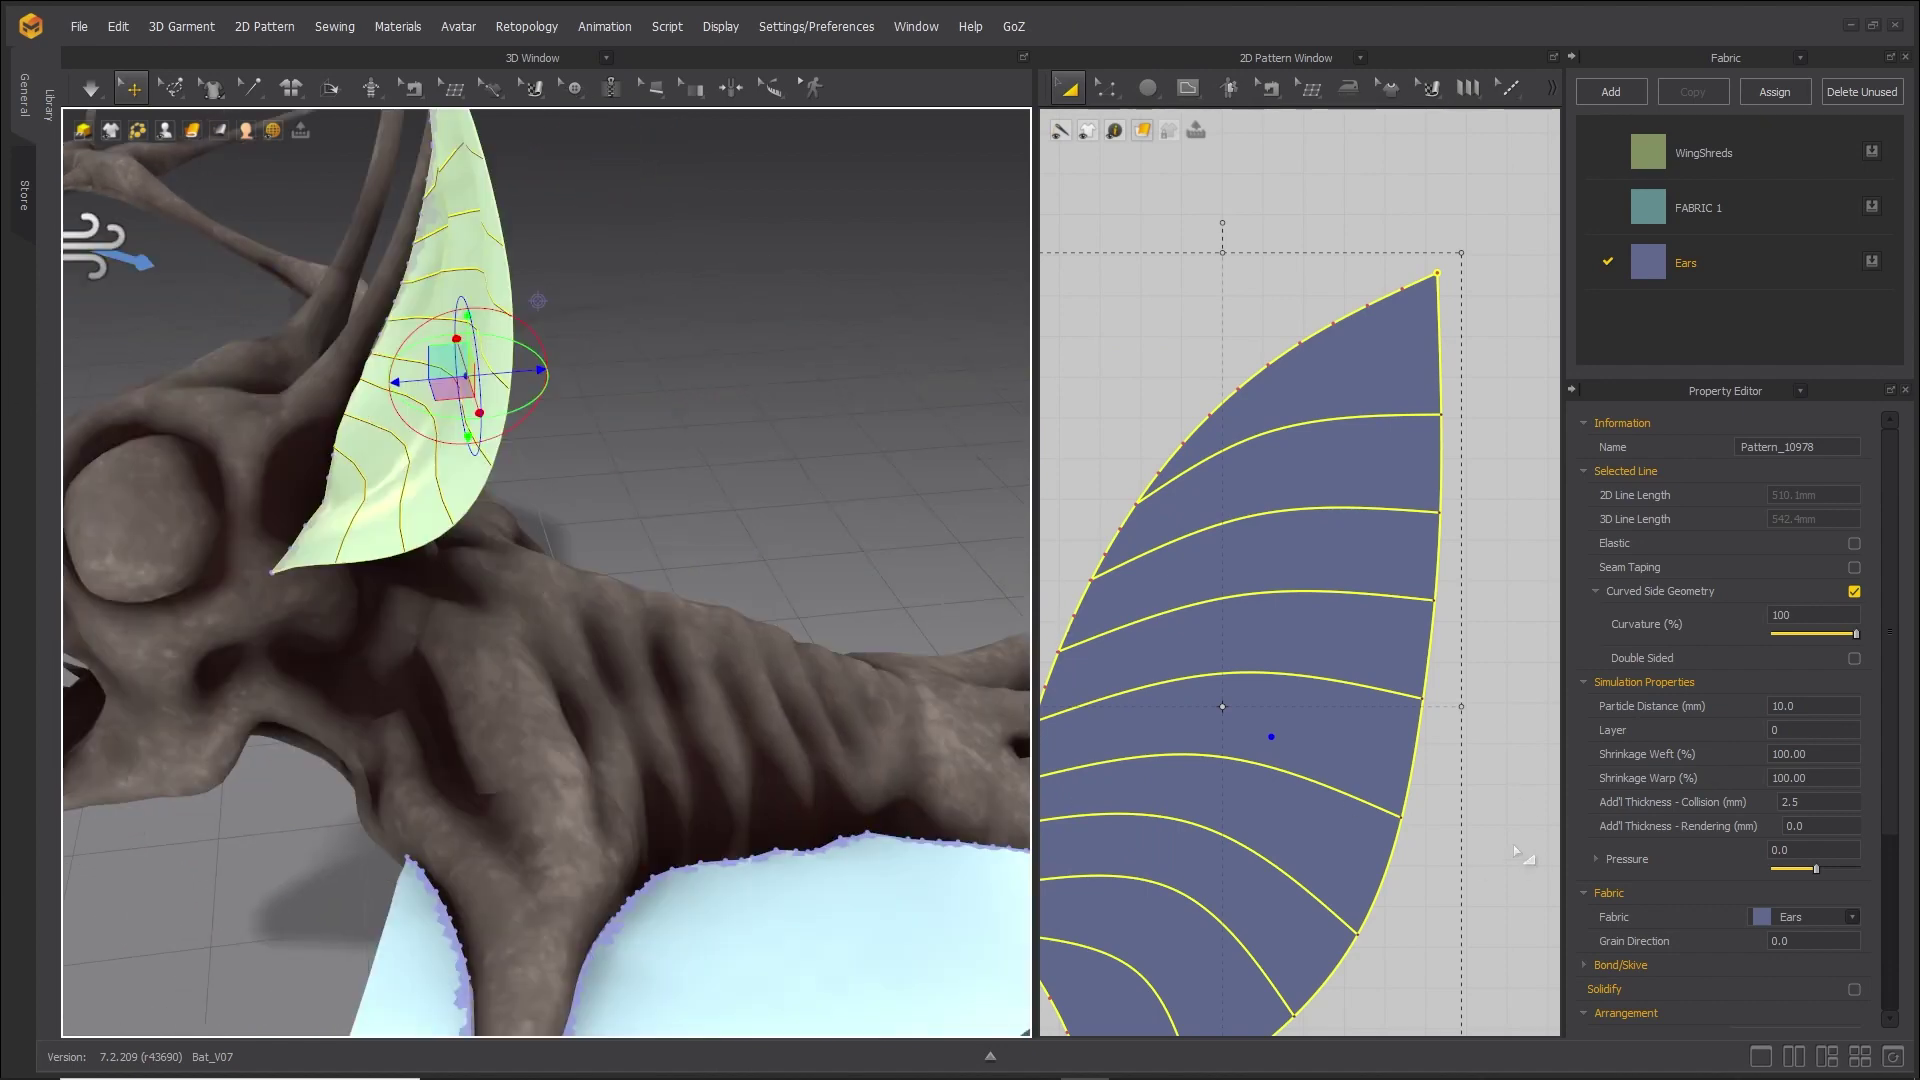
scroll(1427, 784, "down", 5)
middle_click_drag(1417, 330, 1350, 536)
scroll(1350, 536, "up", 2)
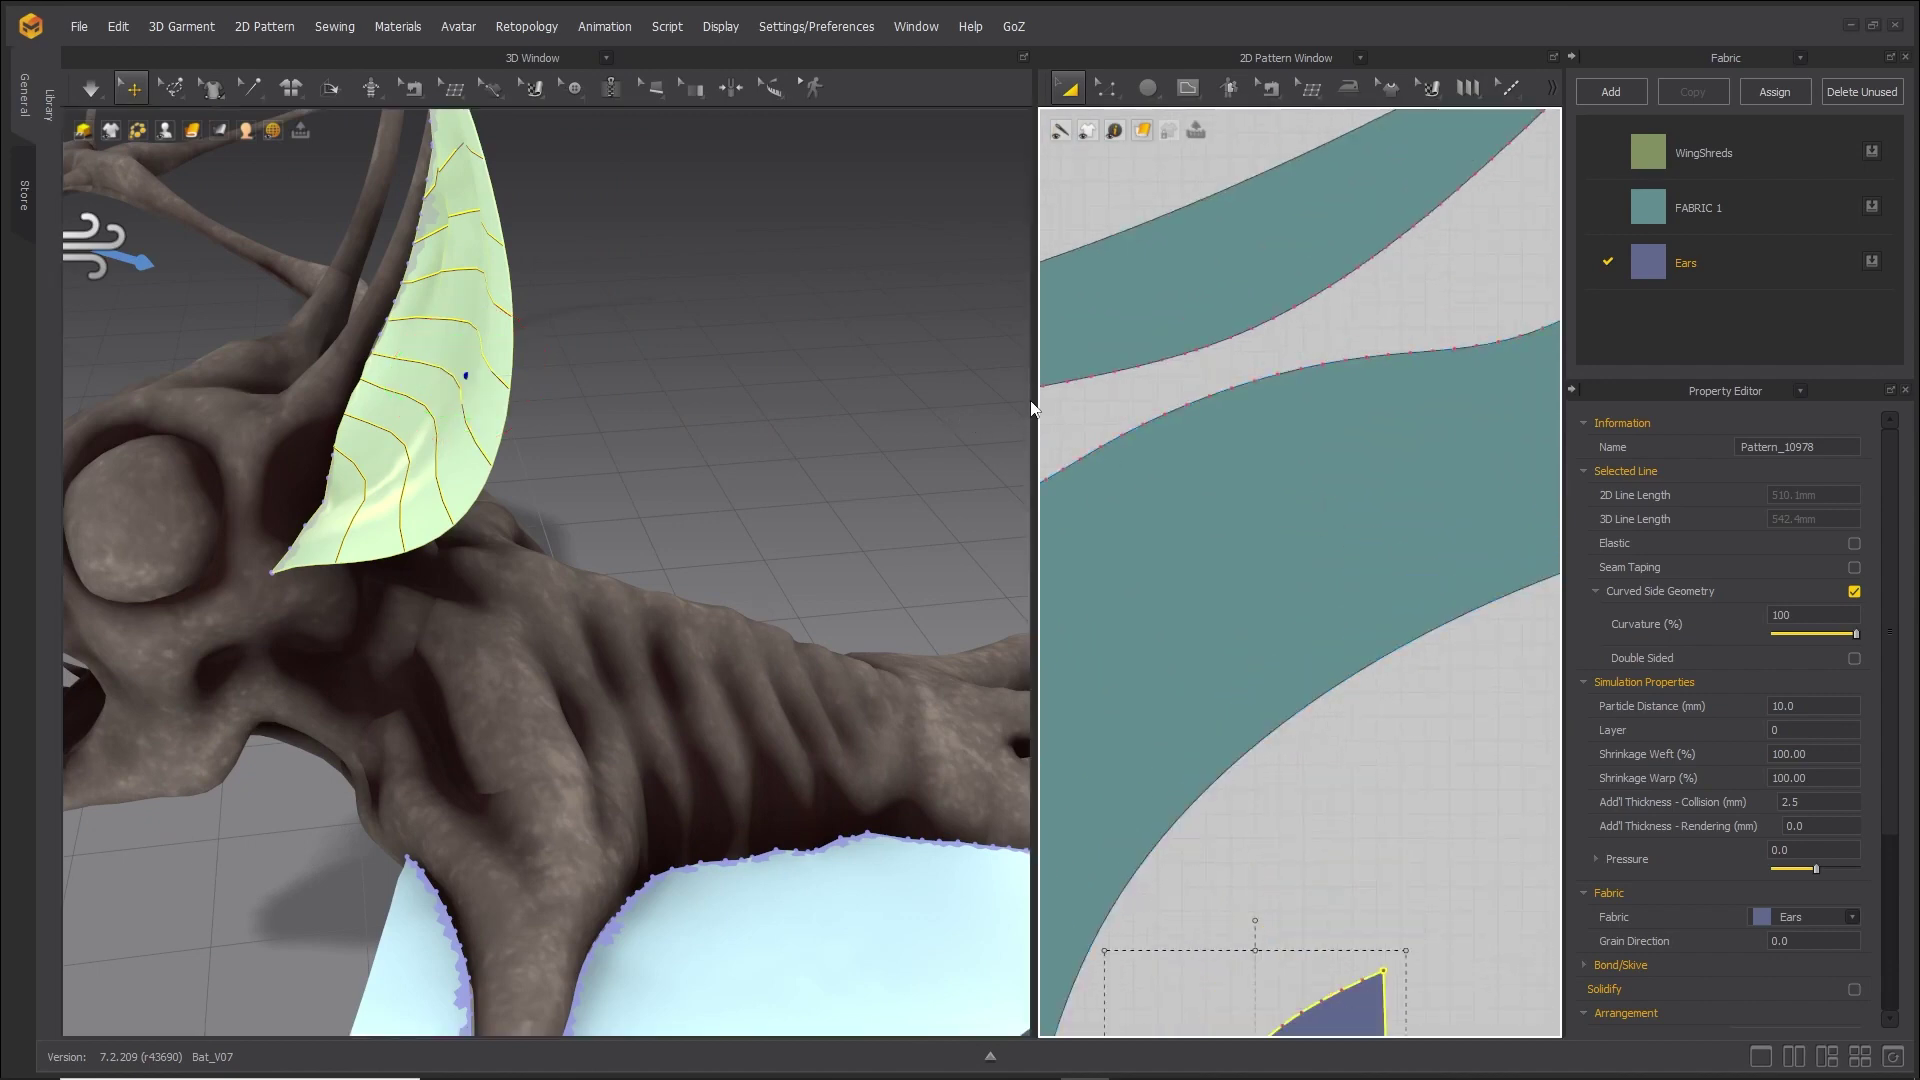
left_click_drag(1033, 408, 584, 408)
left_click(736, 88)
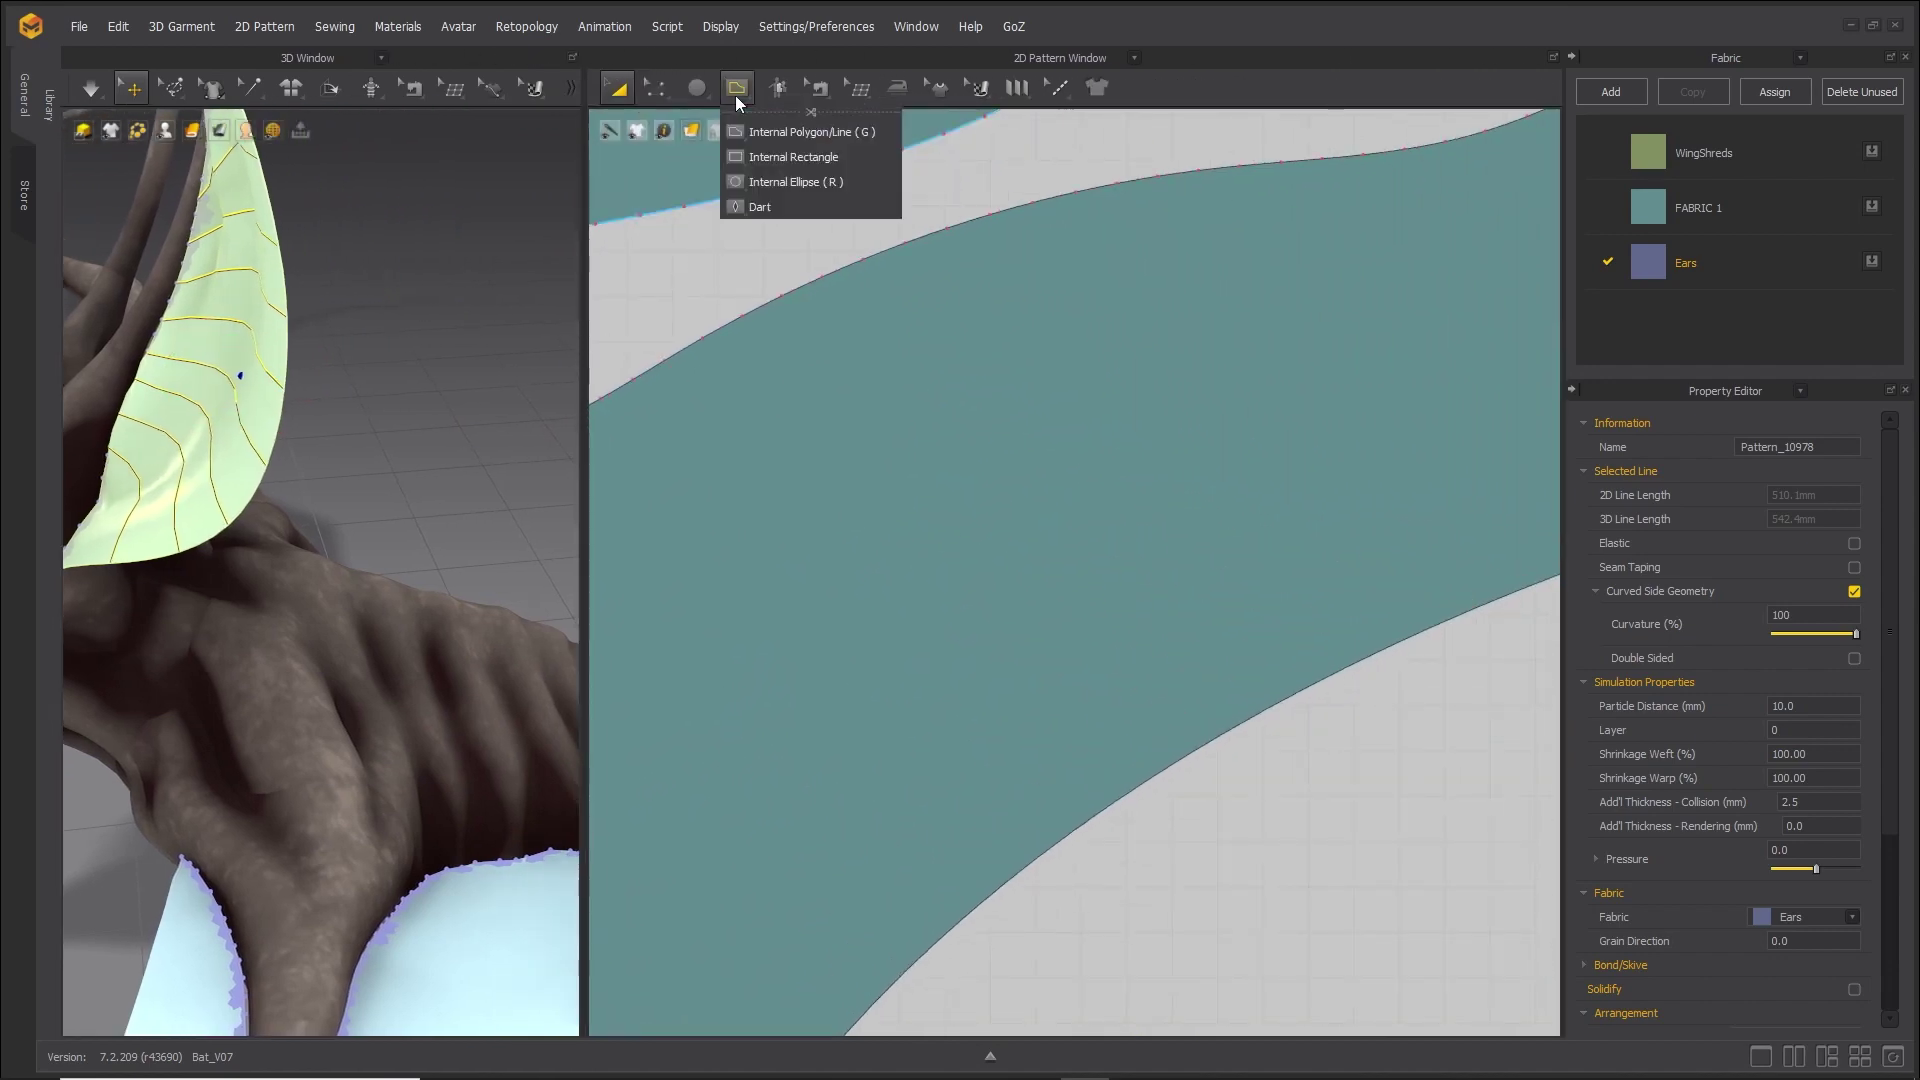
left_click(760, 182)
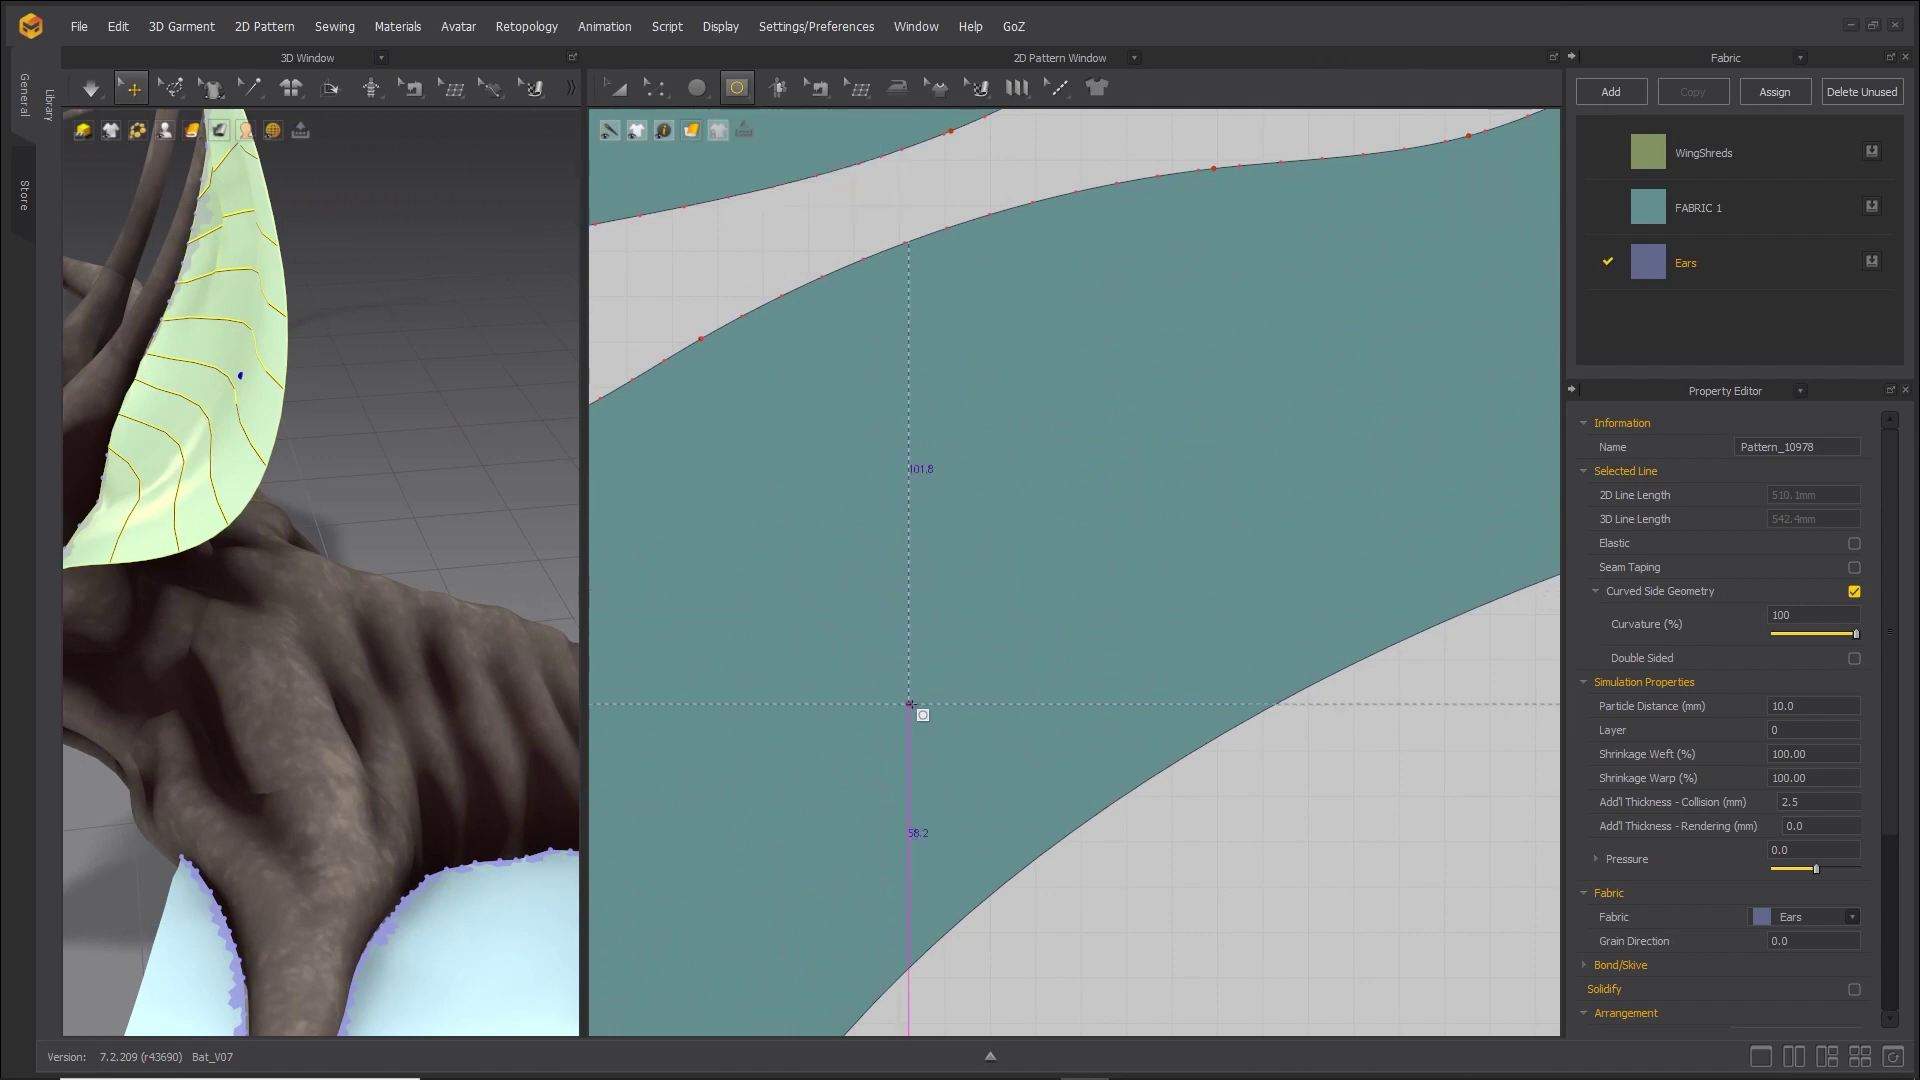
left_click_drag(909, 705, 955, 660)
scroll(944, 691, "up", 7)
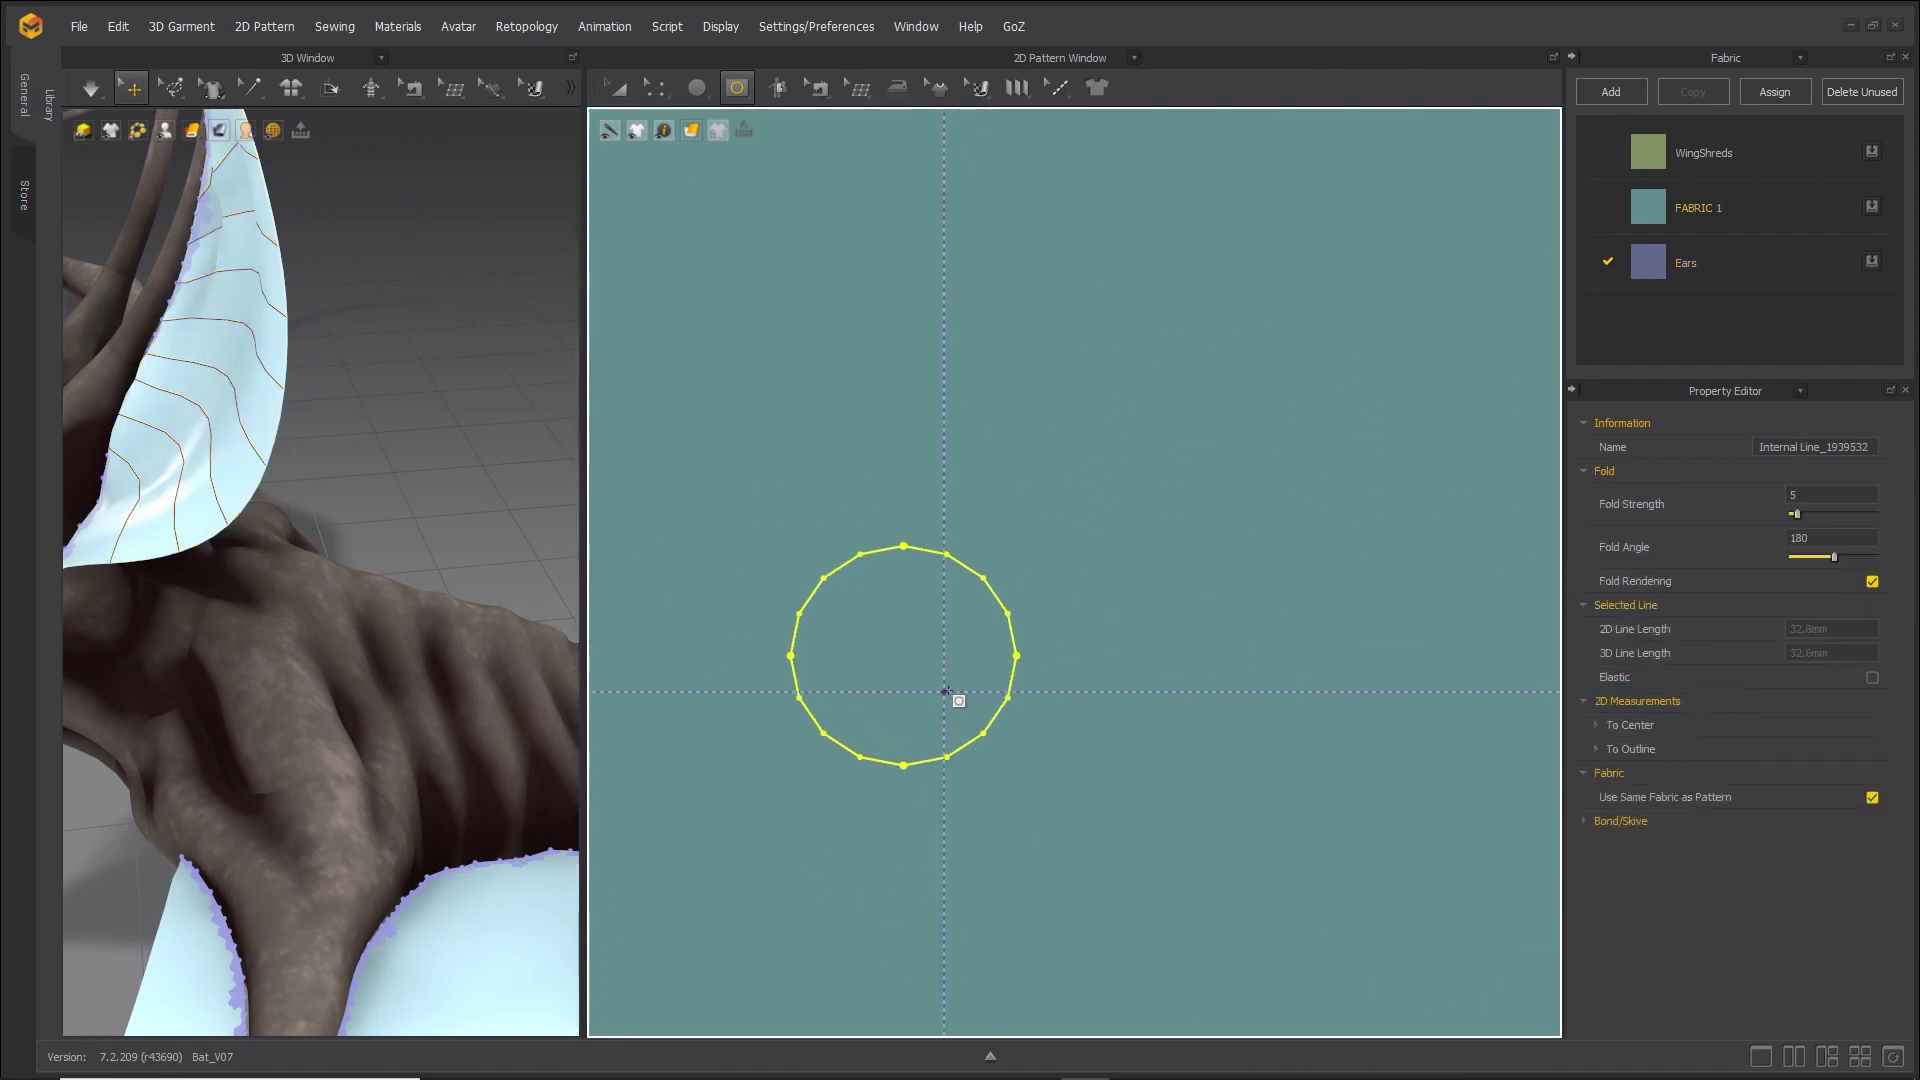
Convert the internal circle on the wing membrane into a hole.
key("a")
right_click(998, 606)
left_click(1077, 392)
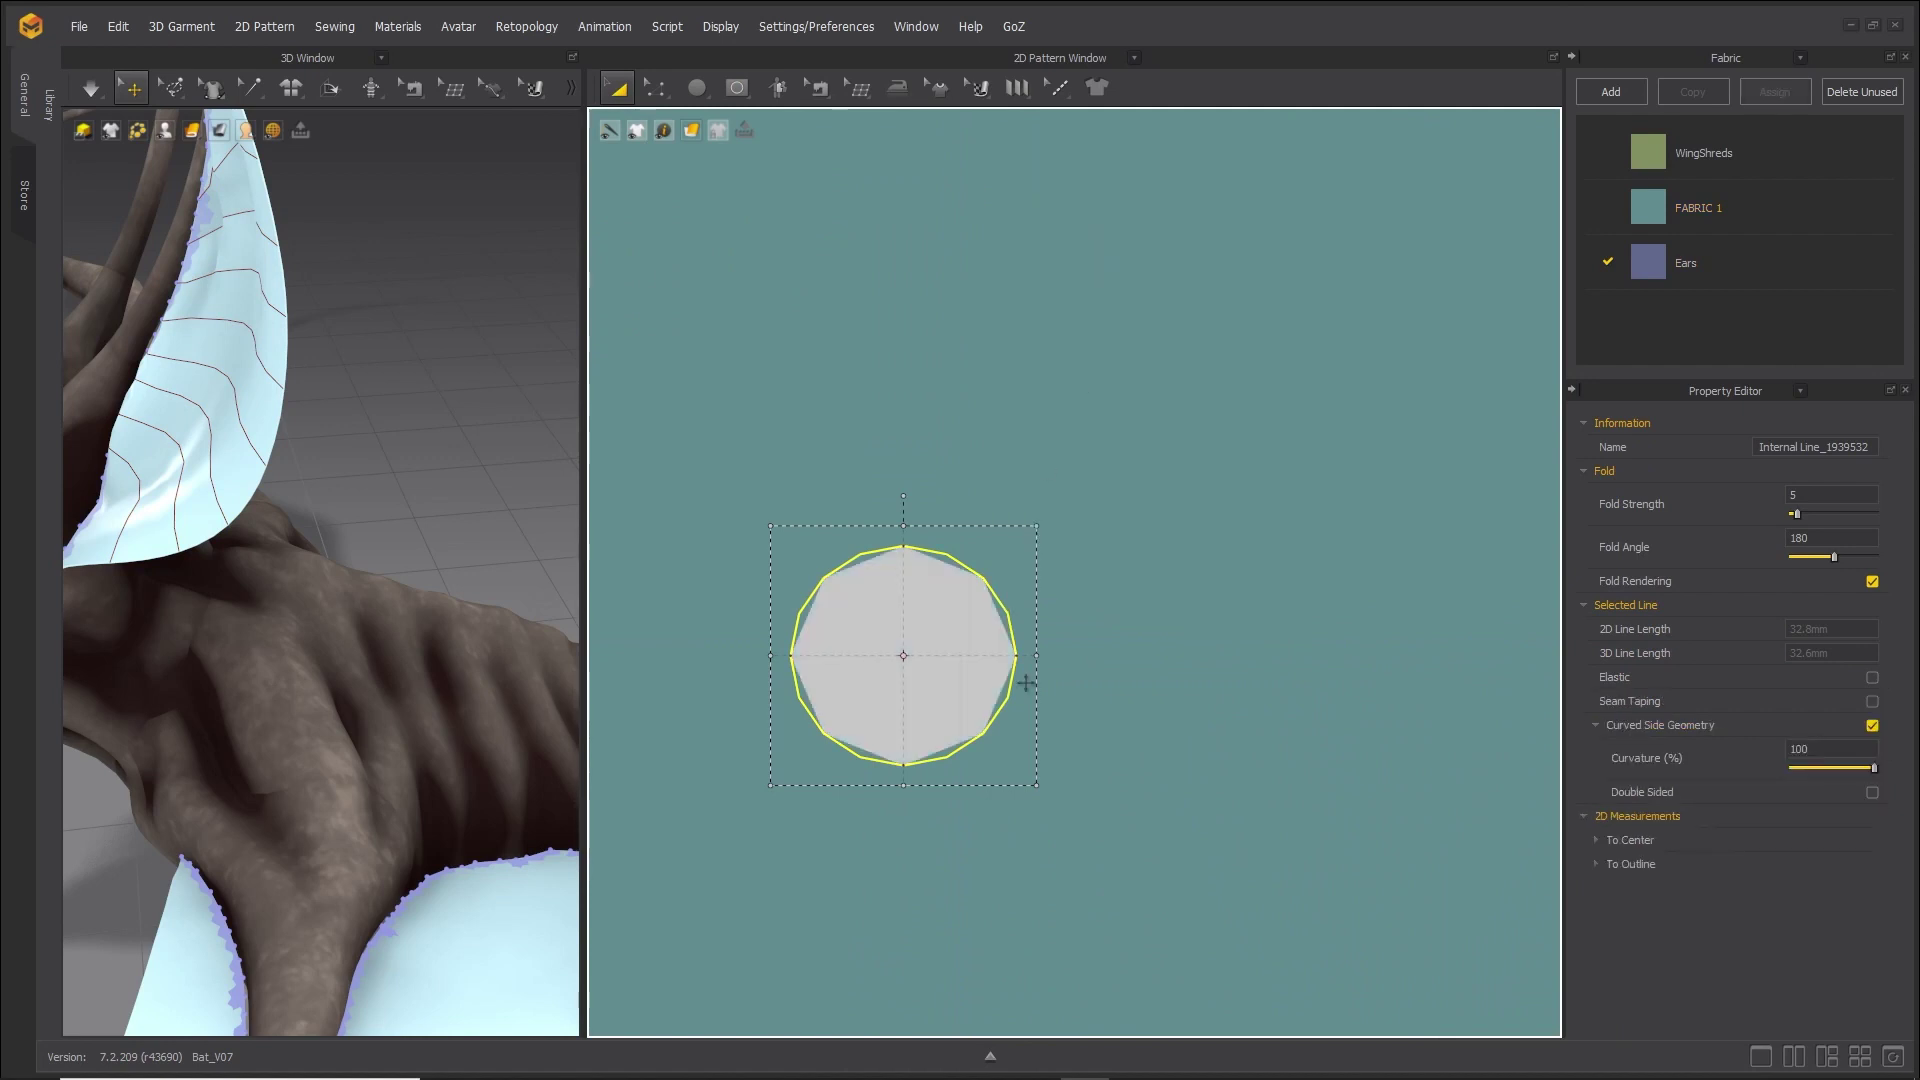
Duplicate the hole diagonally below the original and shrink the copy to about 12 mm in circumference.
key("ctrl+c")
key("ctrl+v")
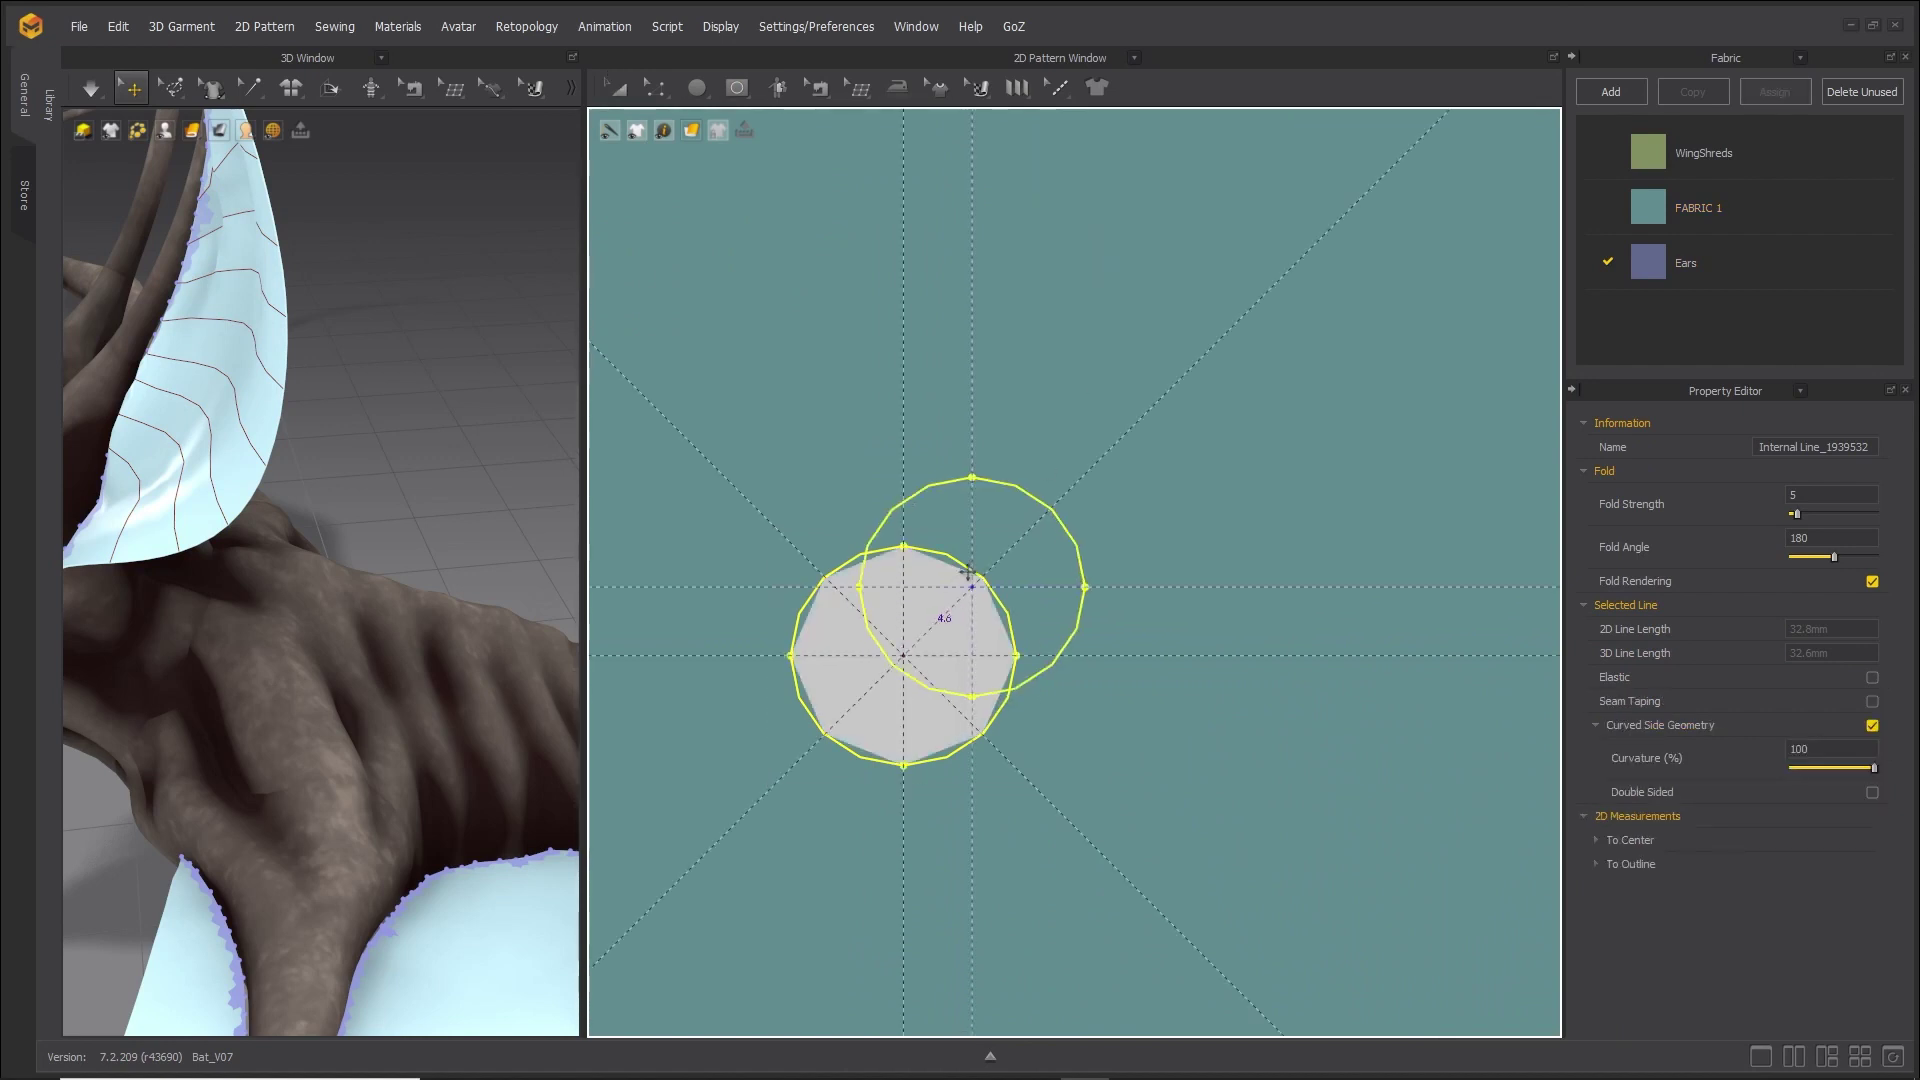
left_click(1141, 861)
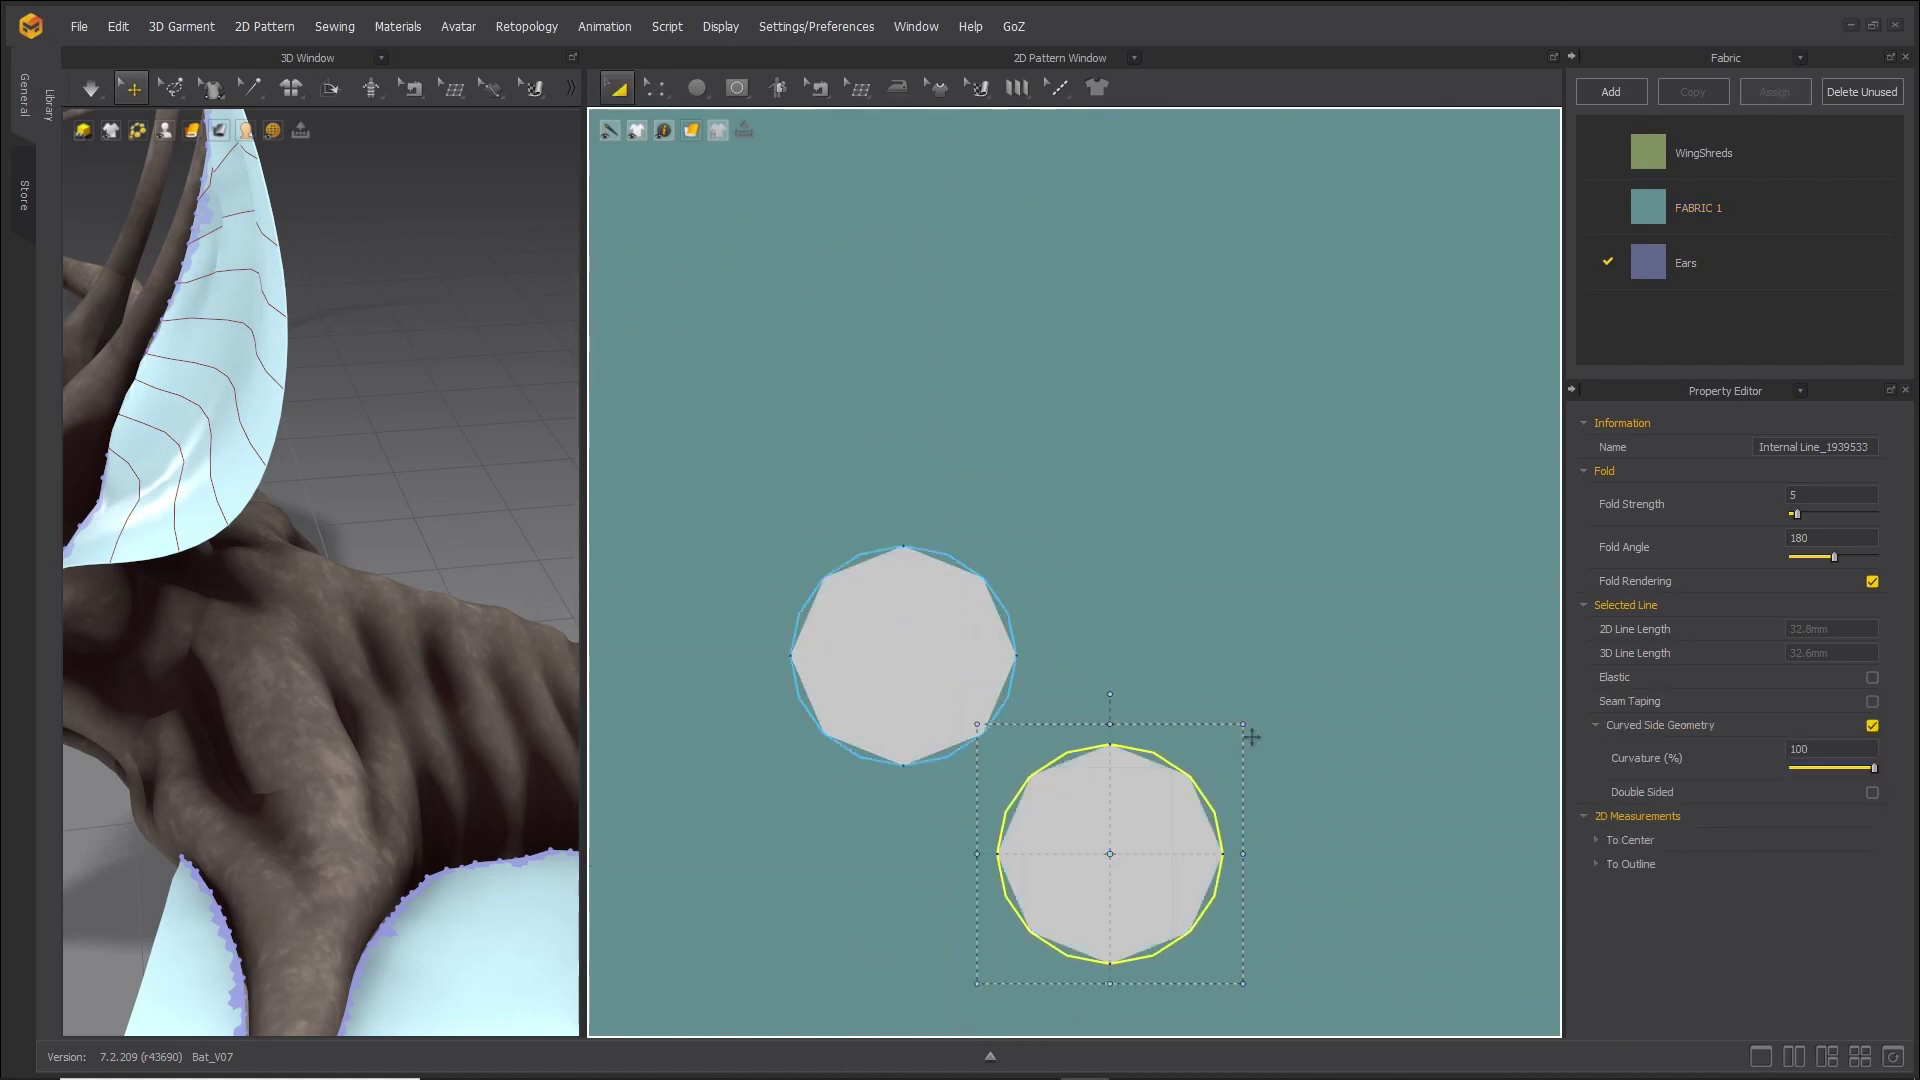
left_click_drag(1243, 723, 1061, 809)
right_click_drag(1181, 659, 1217, 604)
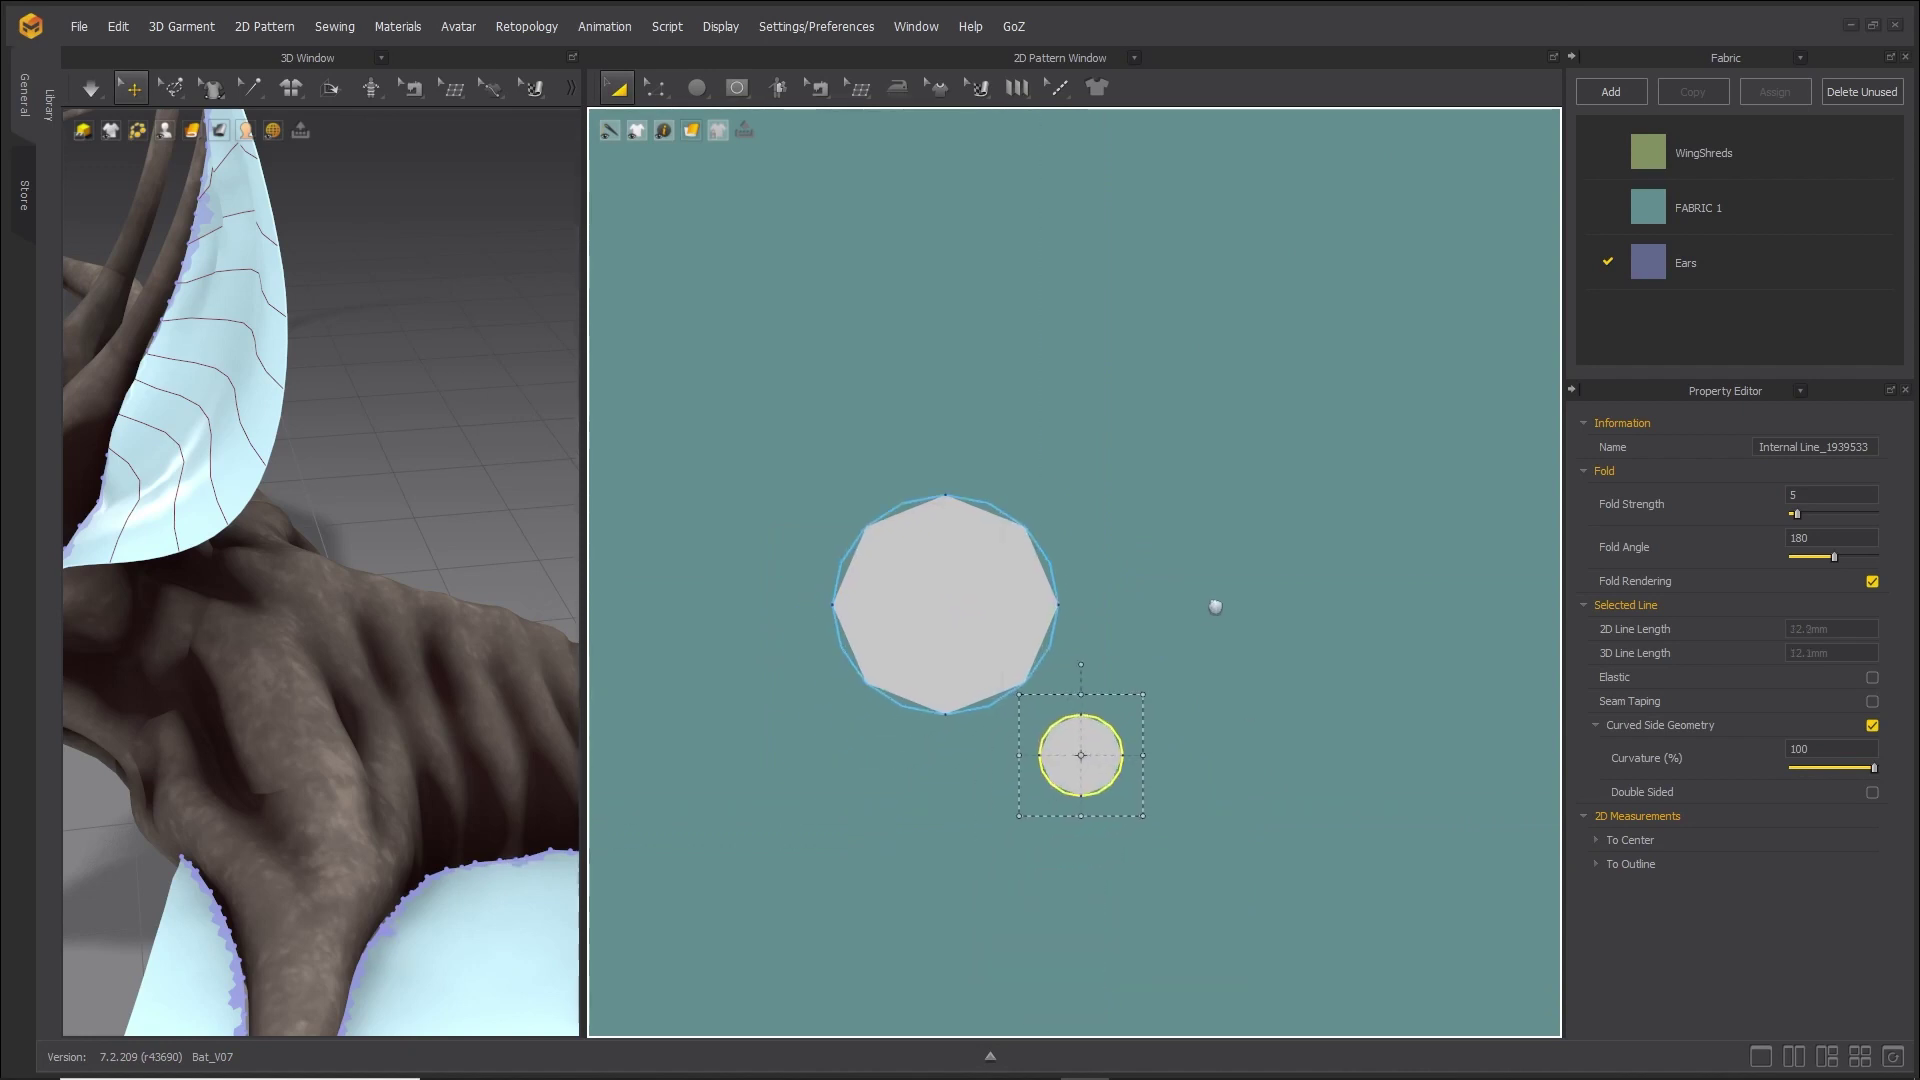
scroll(1170, 660, "down", 5)
right_click_drag(260, 650, 404, 746)
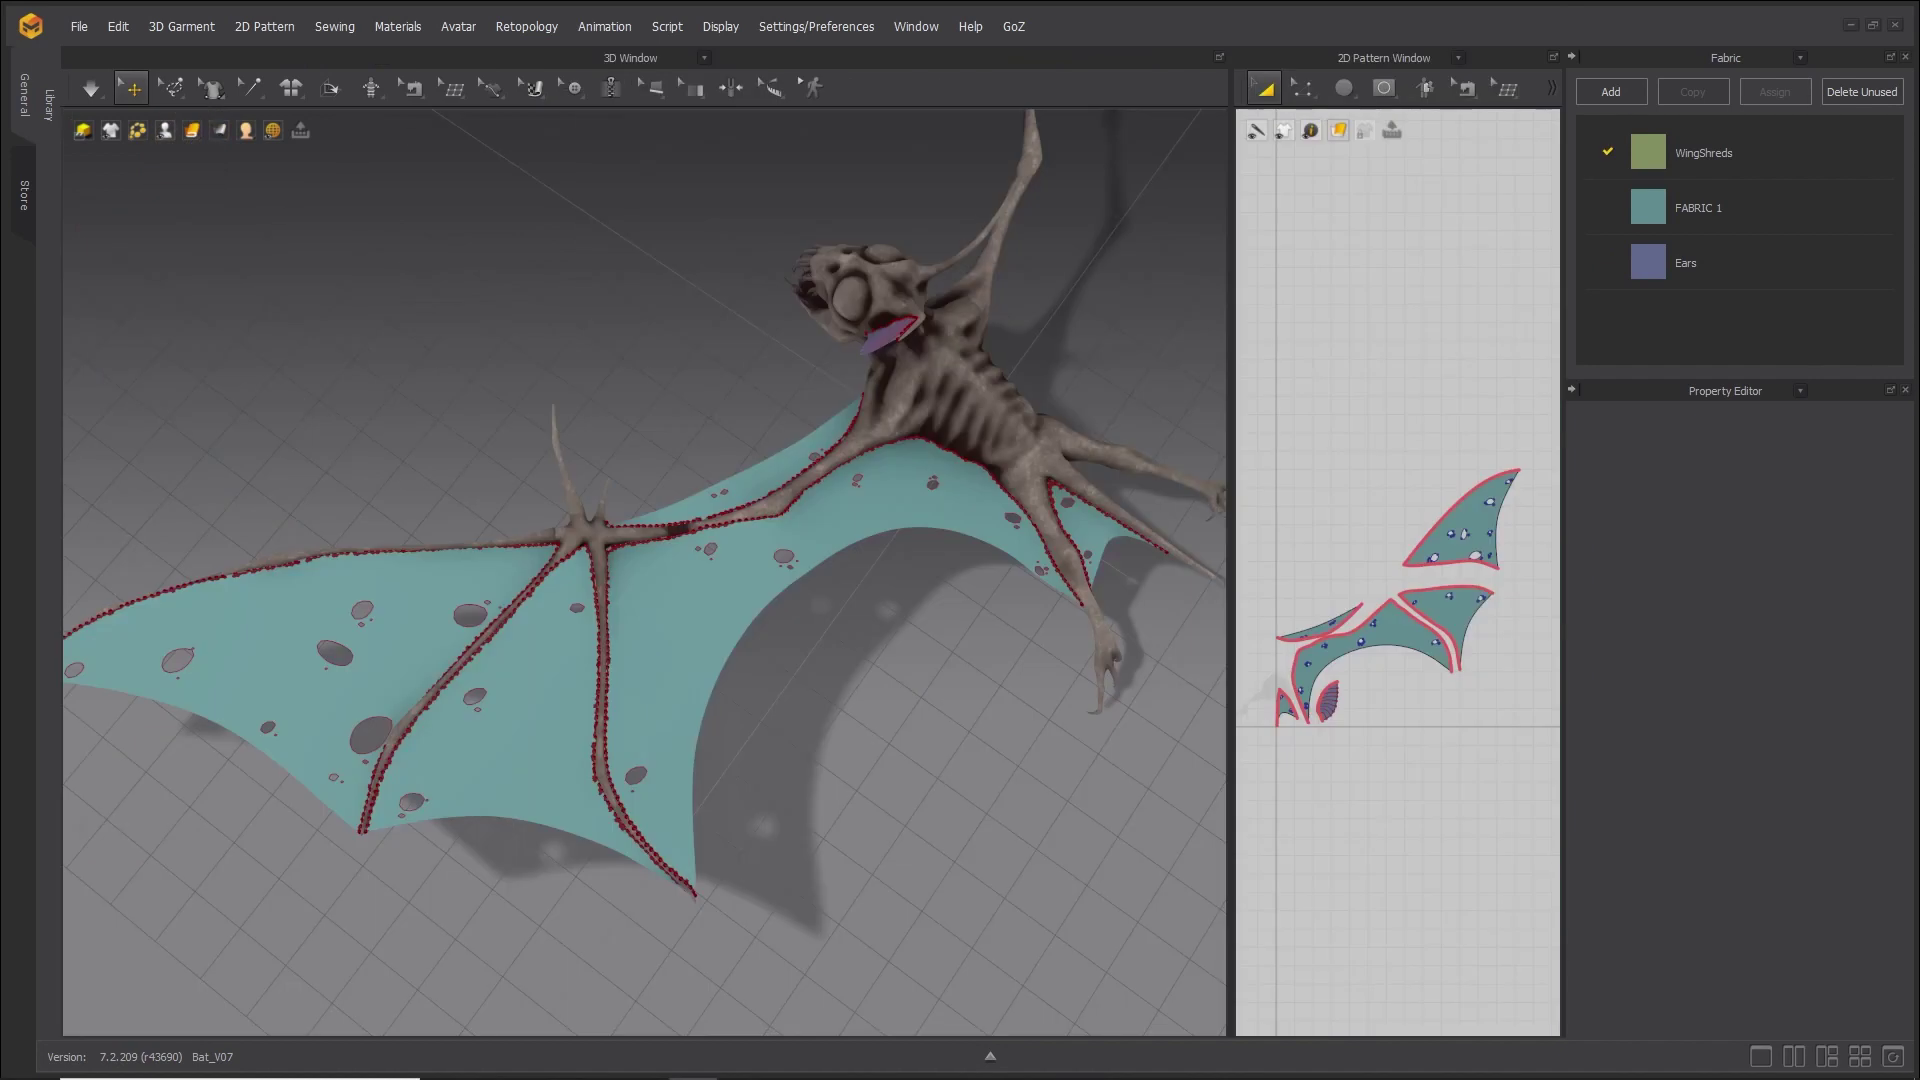
scroll(508, 633, "up", 6)
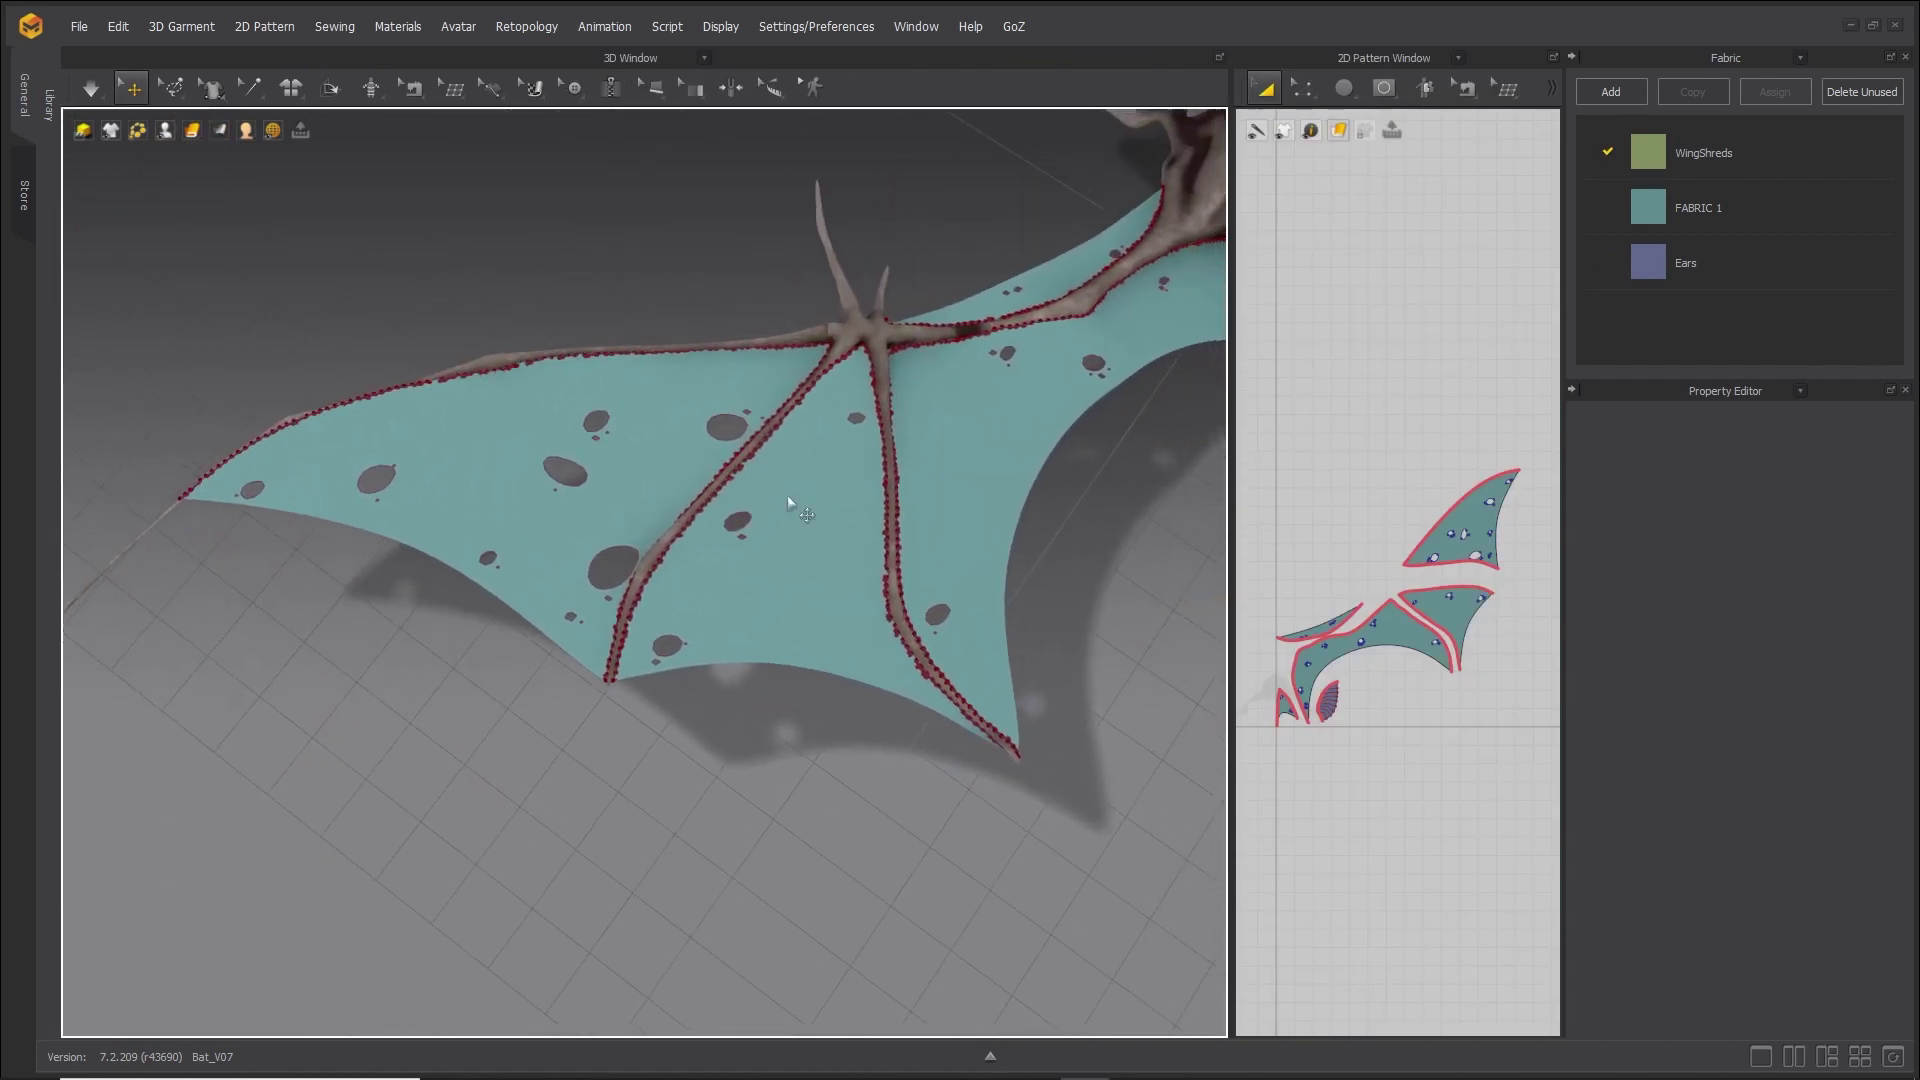
middle_click_drag(750, 512, 526, 601)
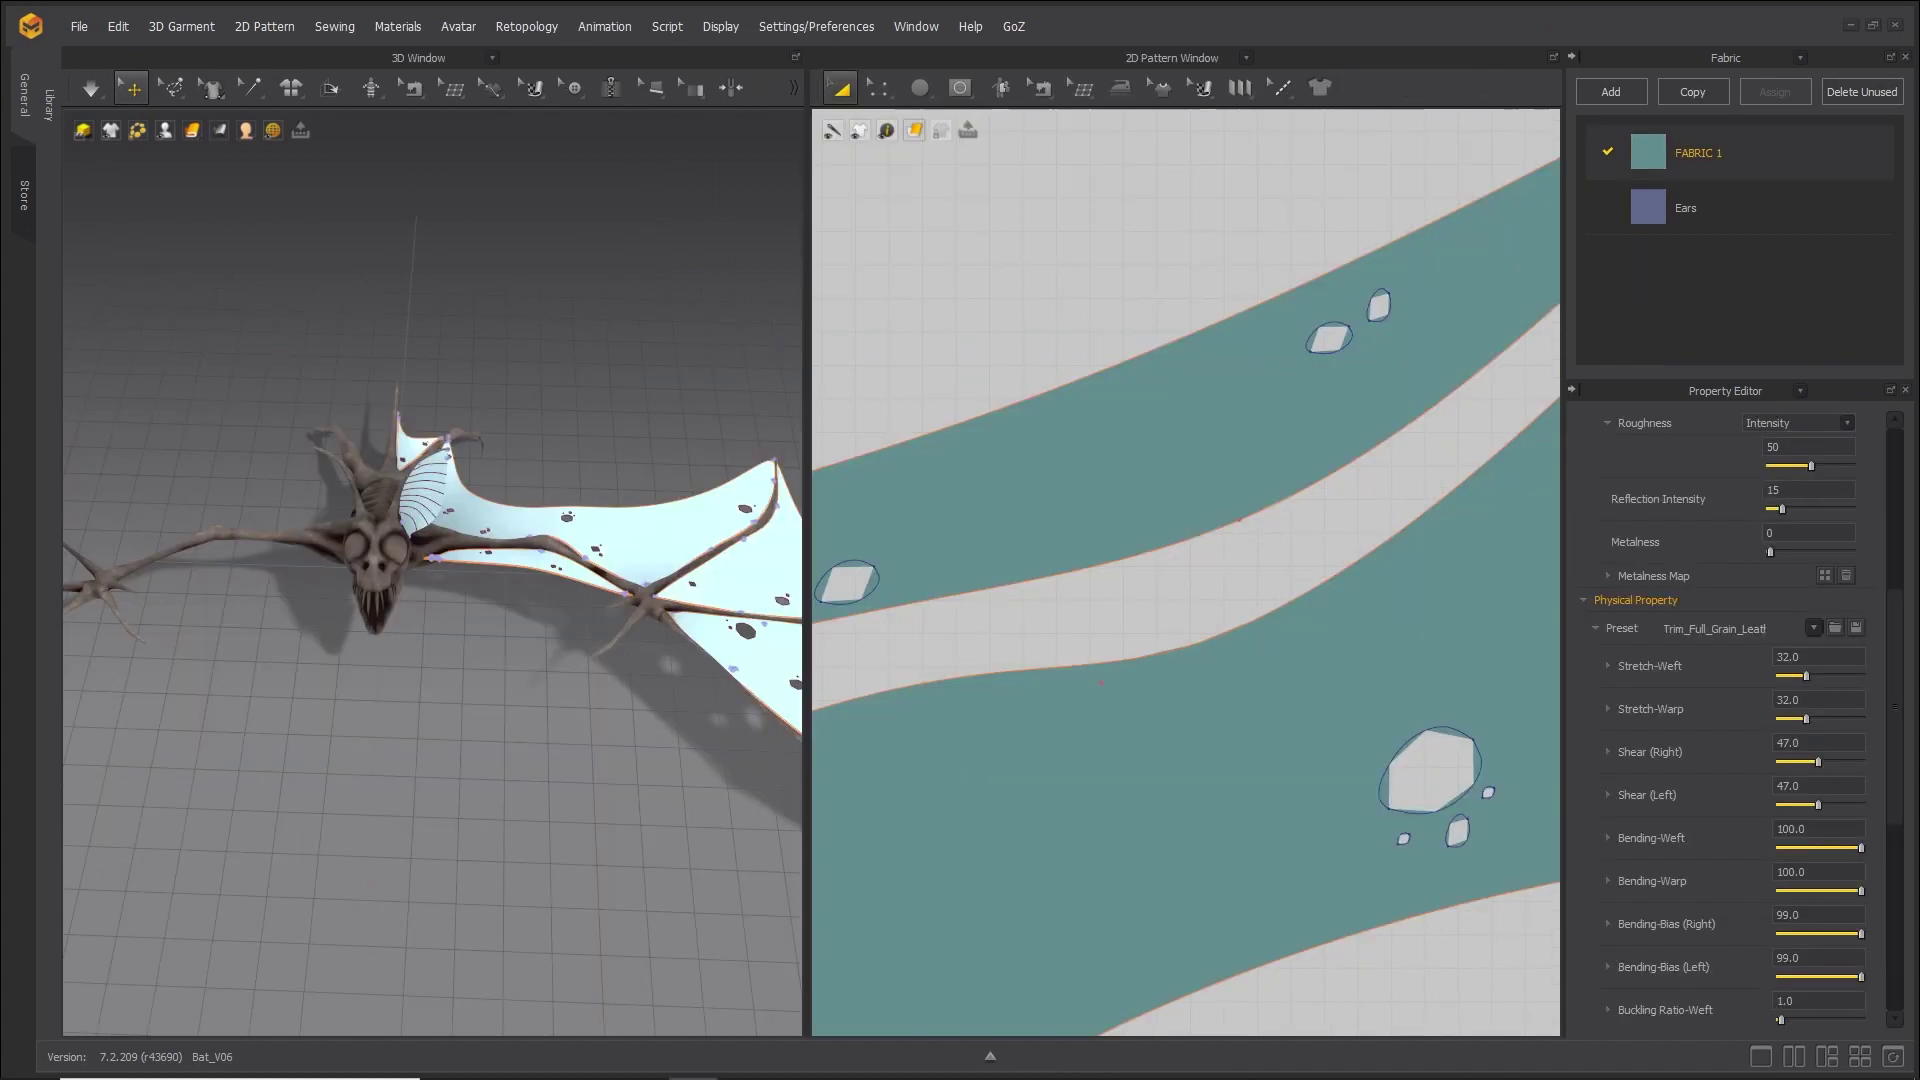
Add a new fabric and set its colour to a muted olive green.
left_click(1405, 524)
left_click(1622, 96)
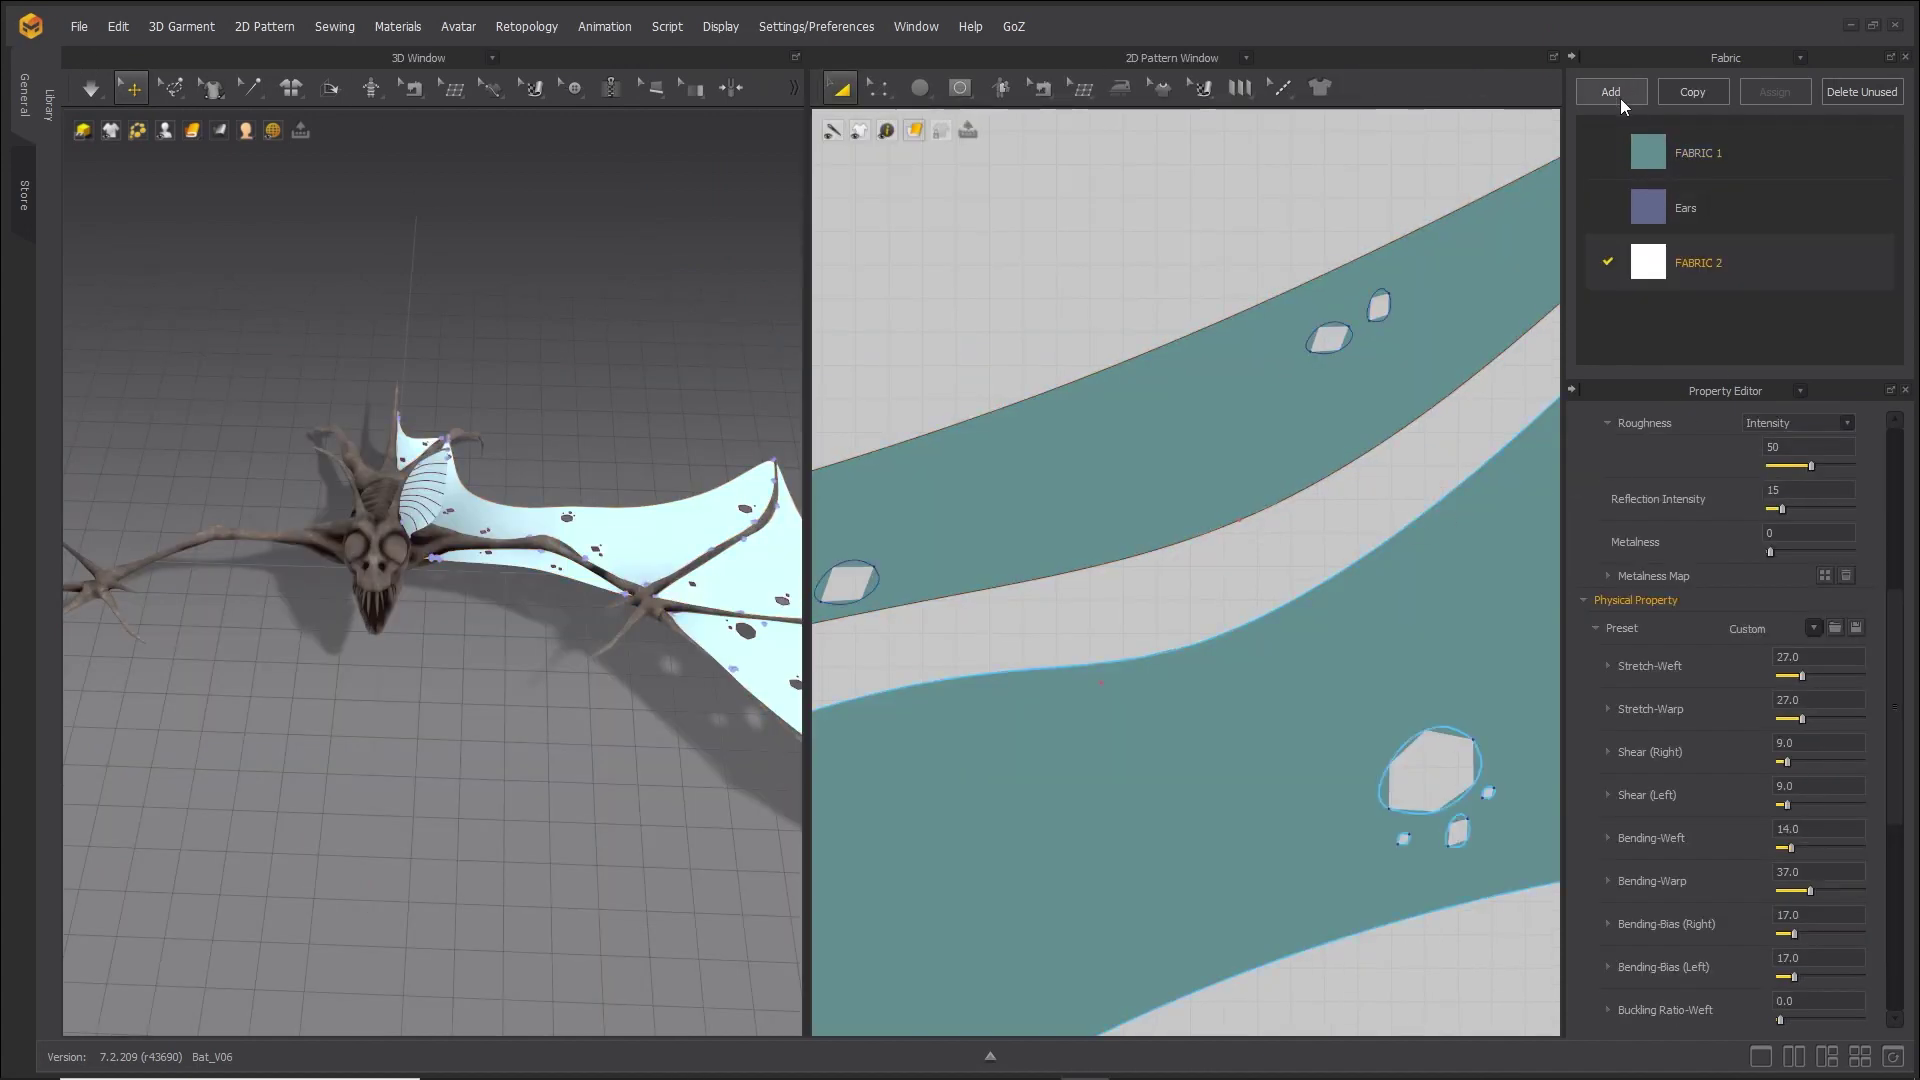
scroll(1892, 568, "up", 5)
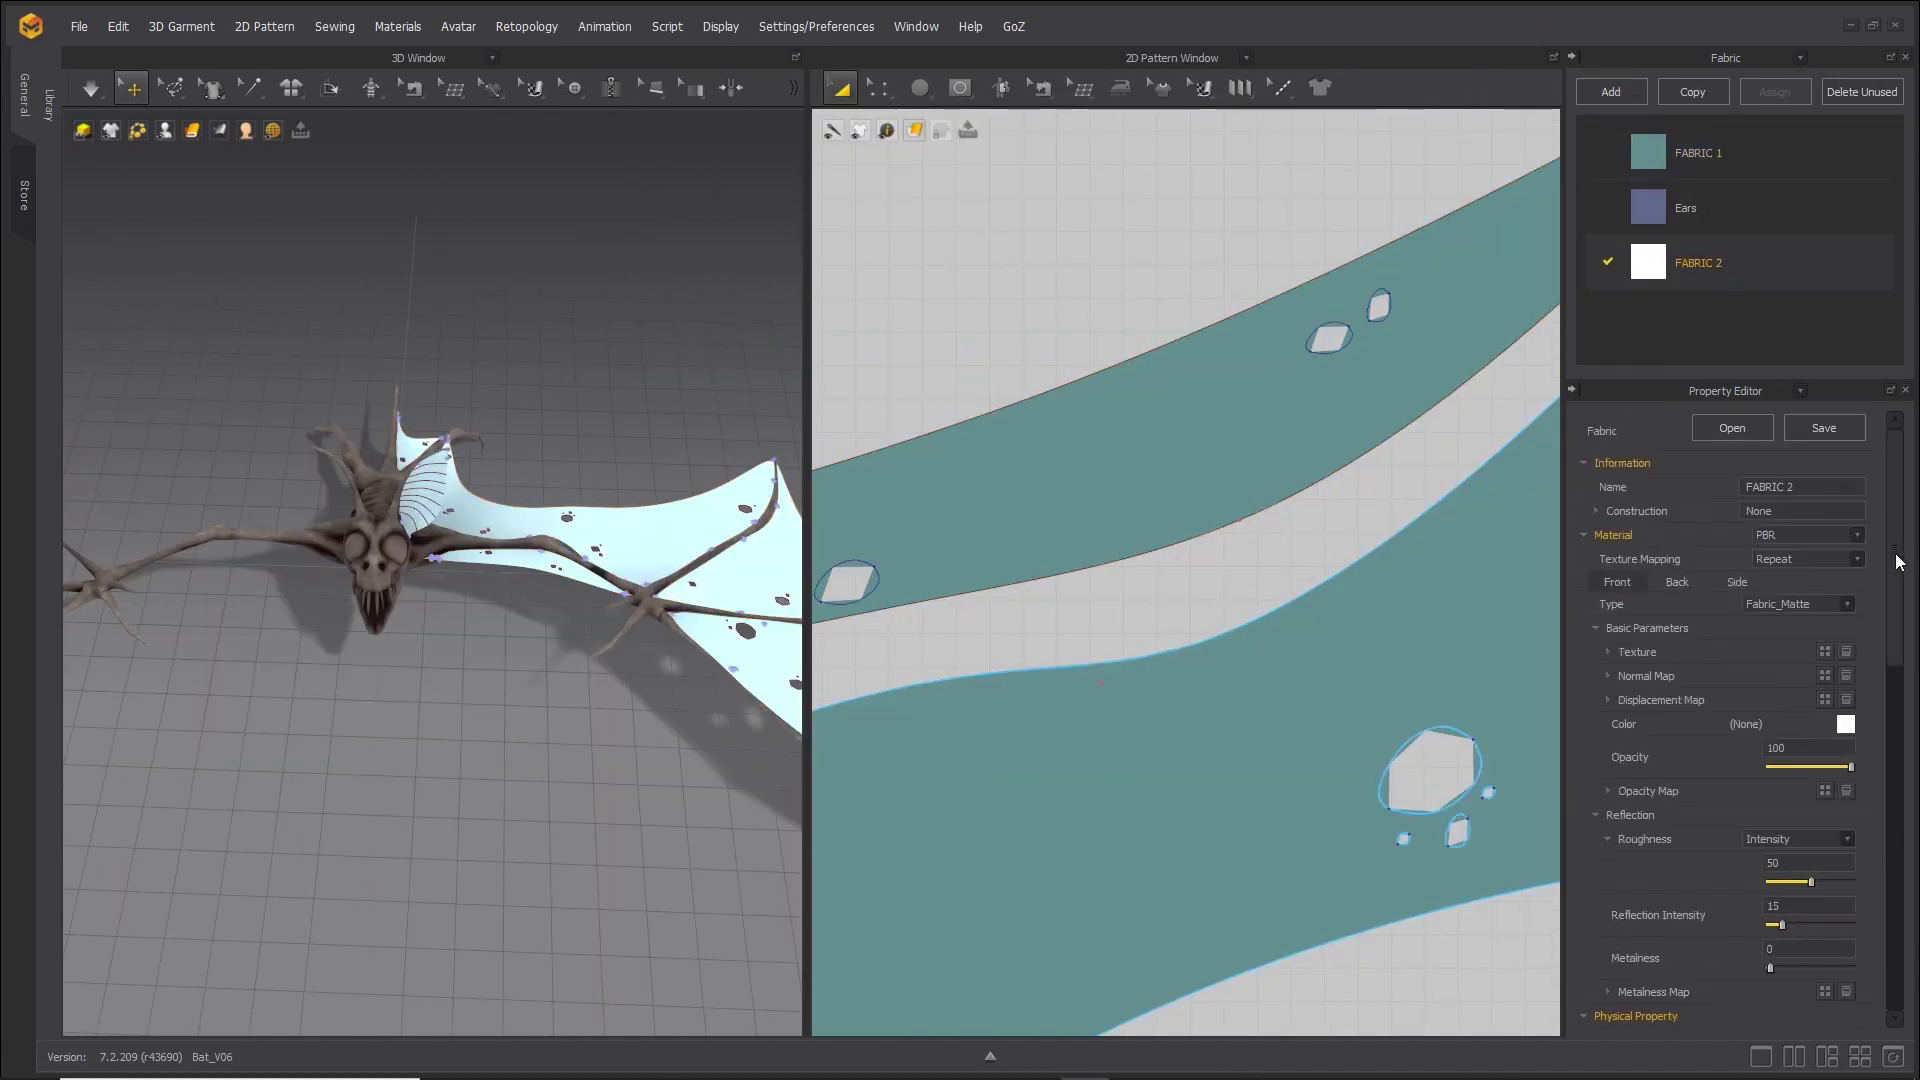
left_click(1846, 725)
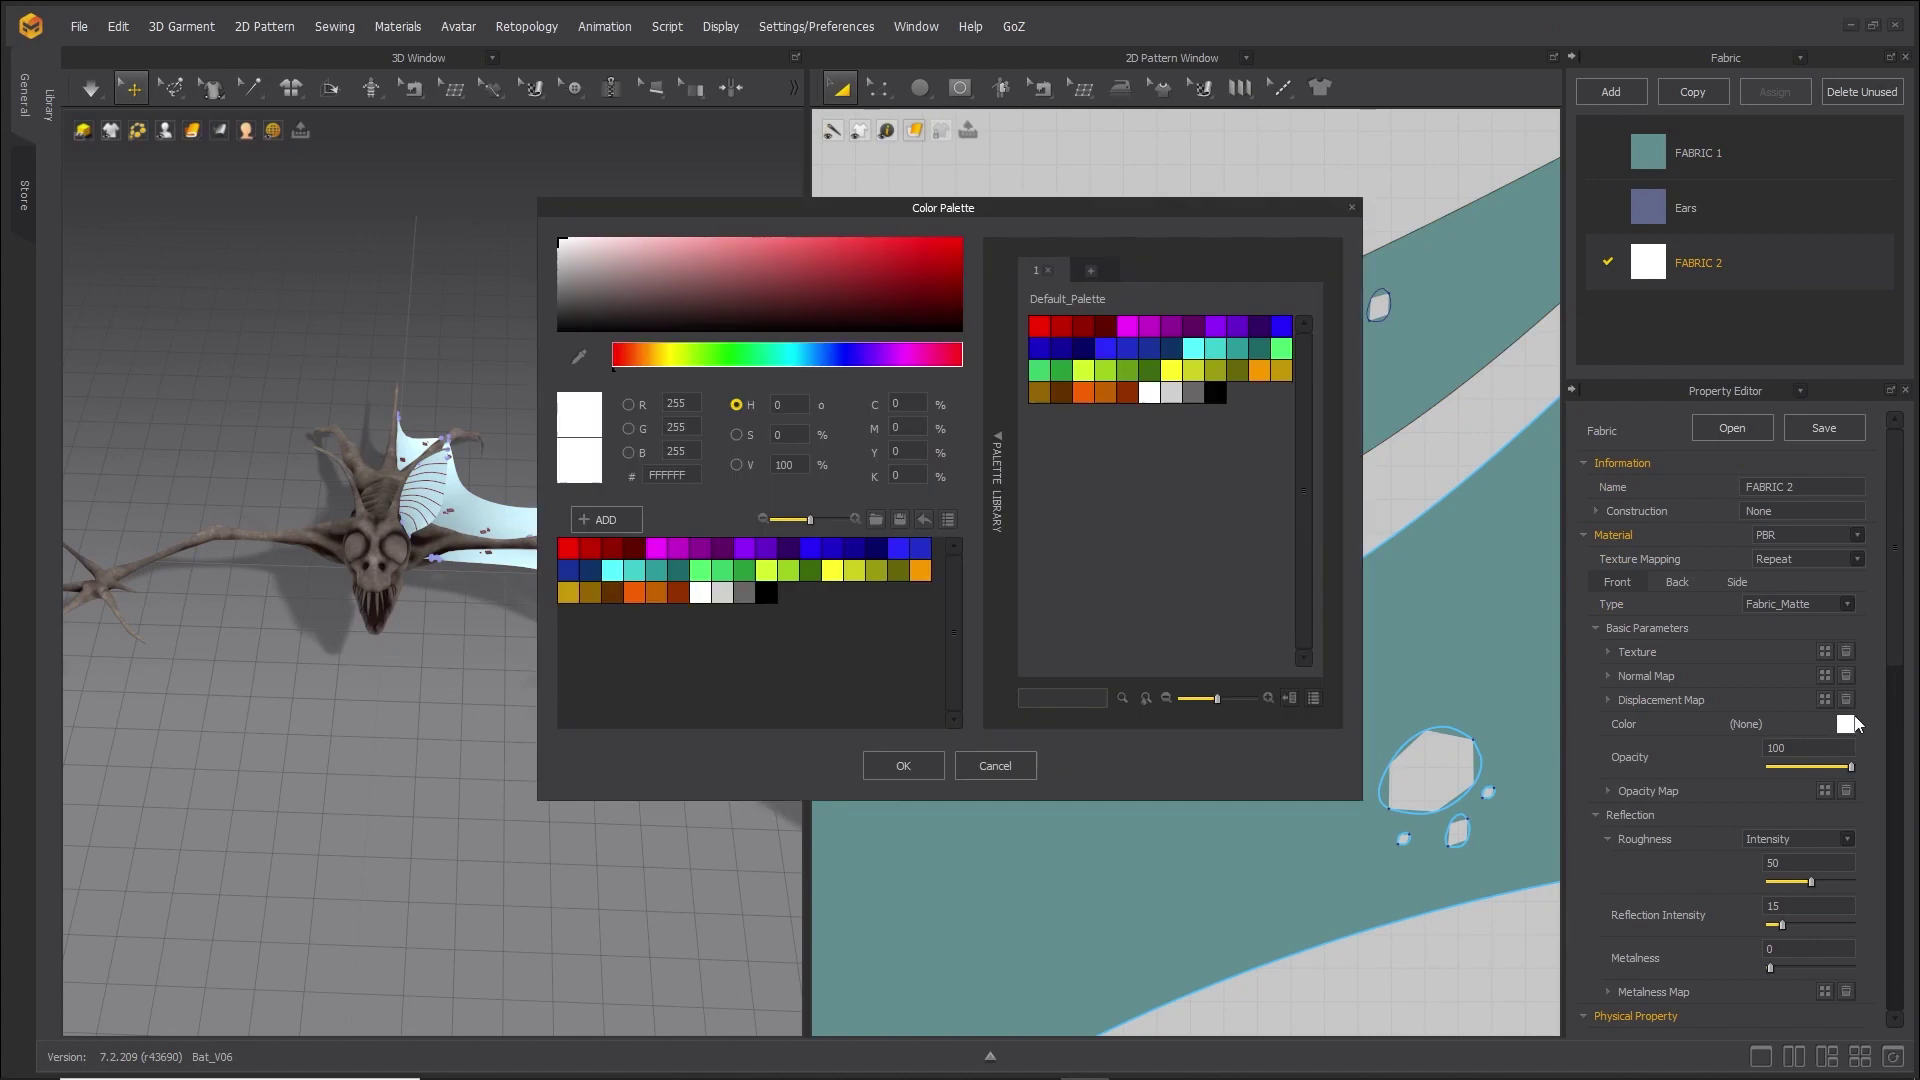
left_click(790, 568)
left_click(780, 284)
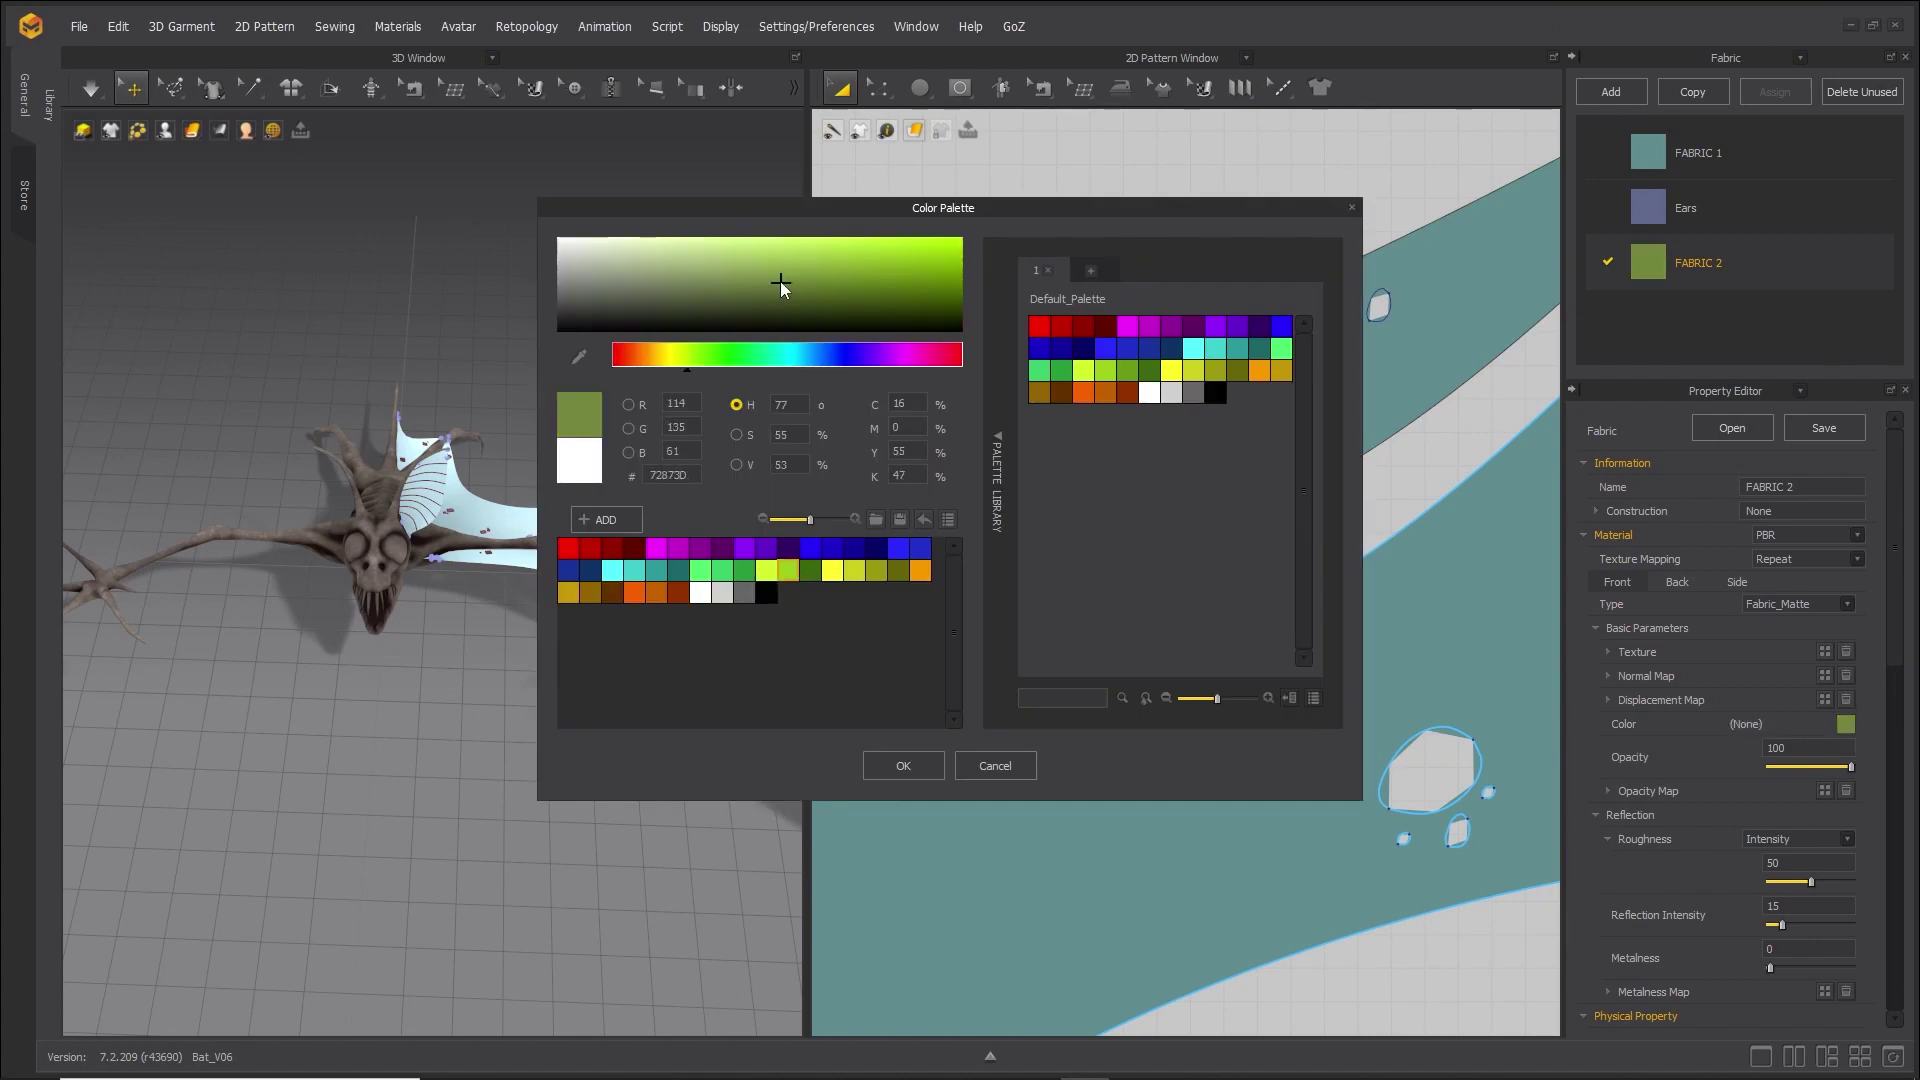
left_click(752, 284)
left_click(718, 282)
left_click(920, 760)
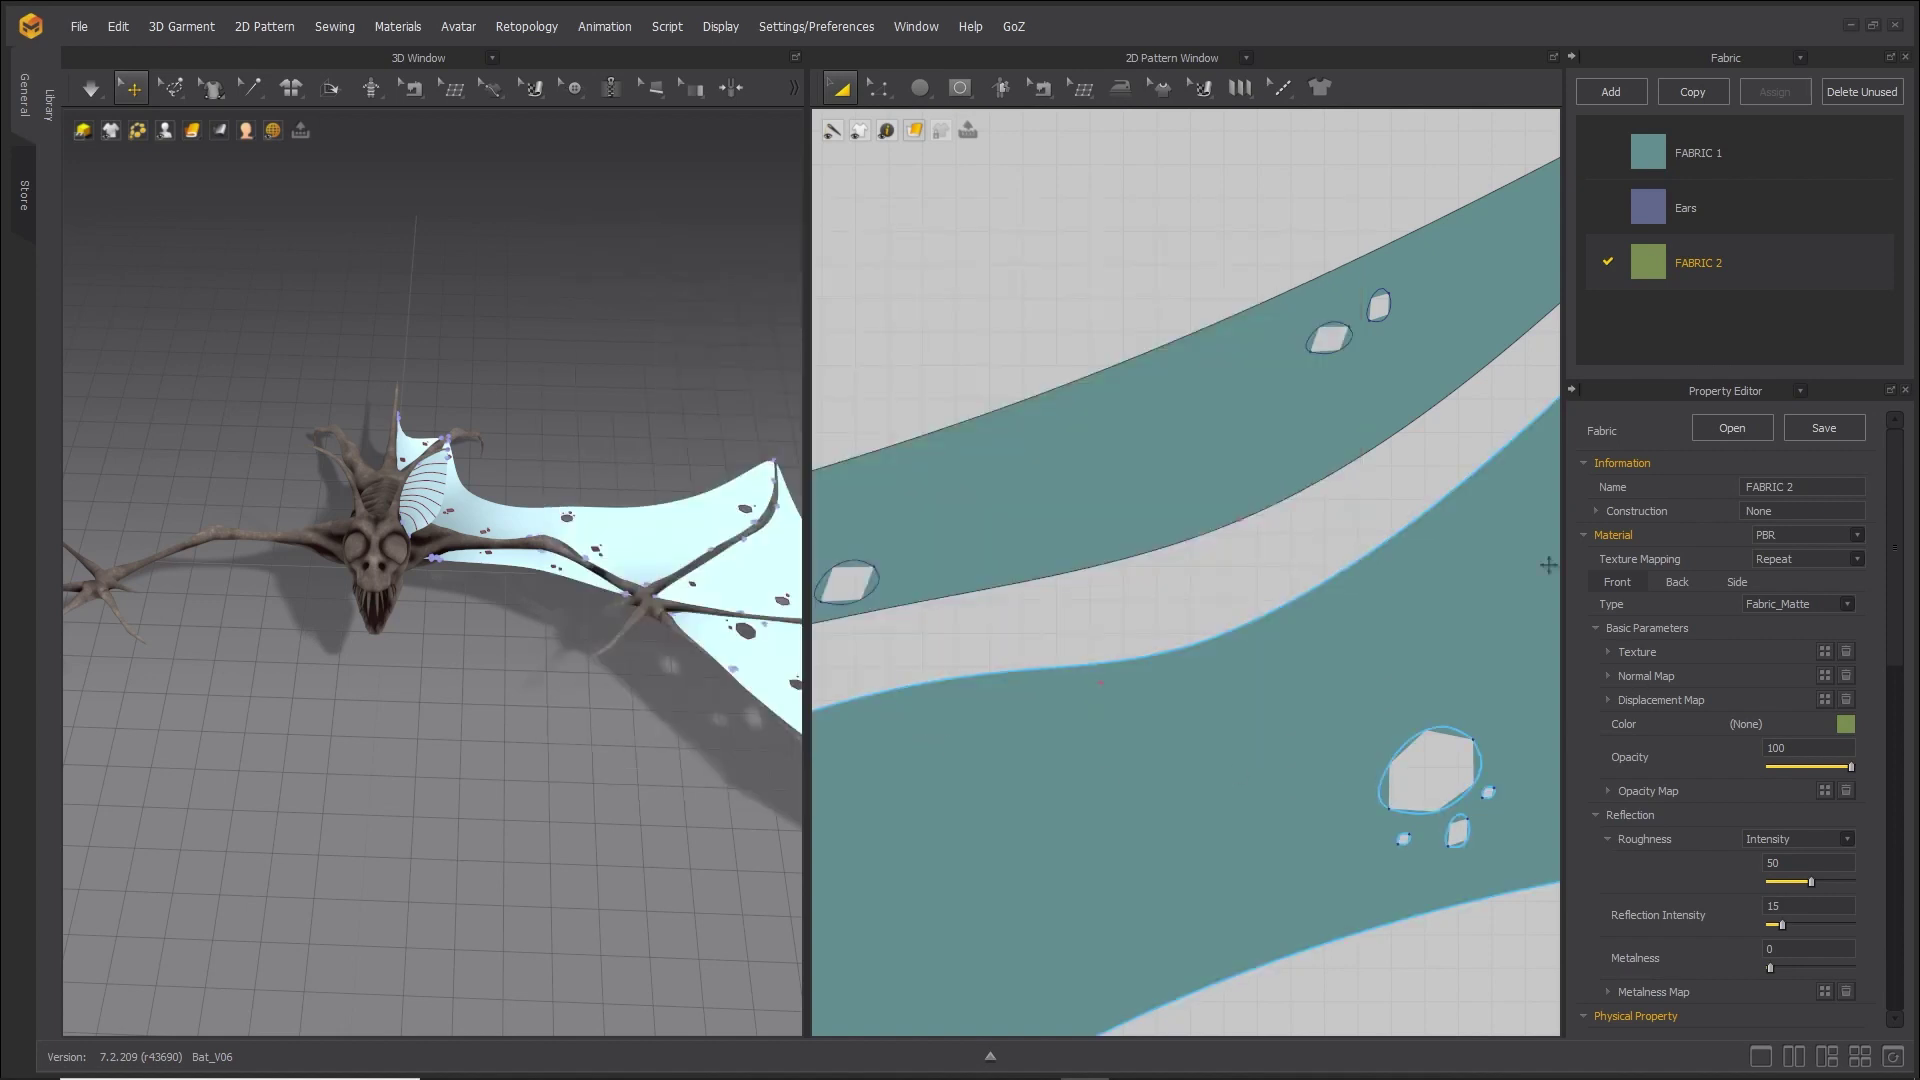
Draw a closed eight-point polygon pattern across the narrow upper wing strip, with a notched lower edge and a left side about 54 mm long.
left_click(912, 108)
left_click(935, 135)
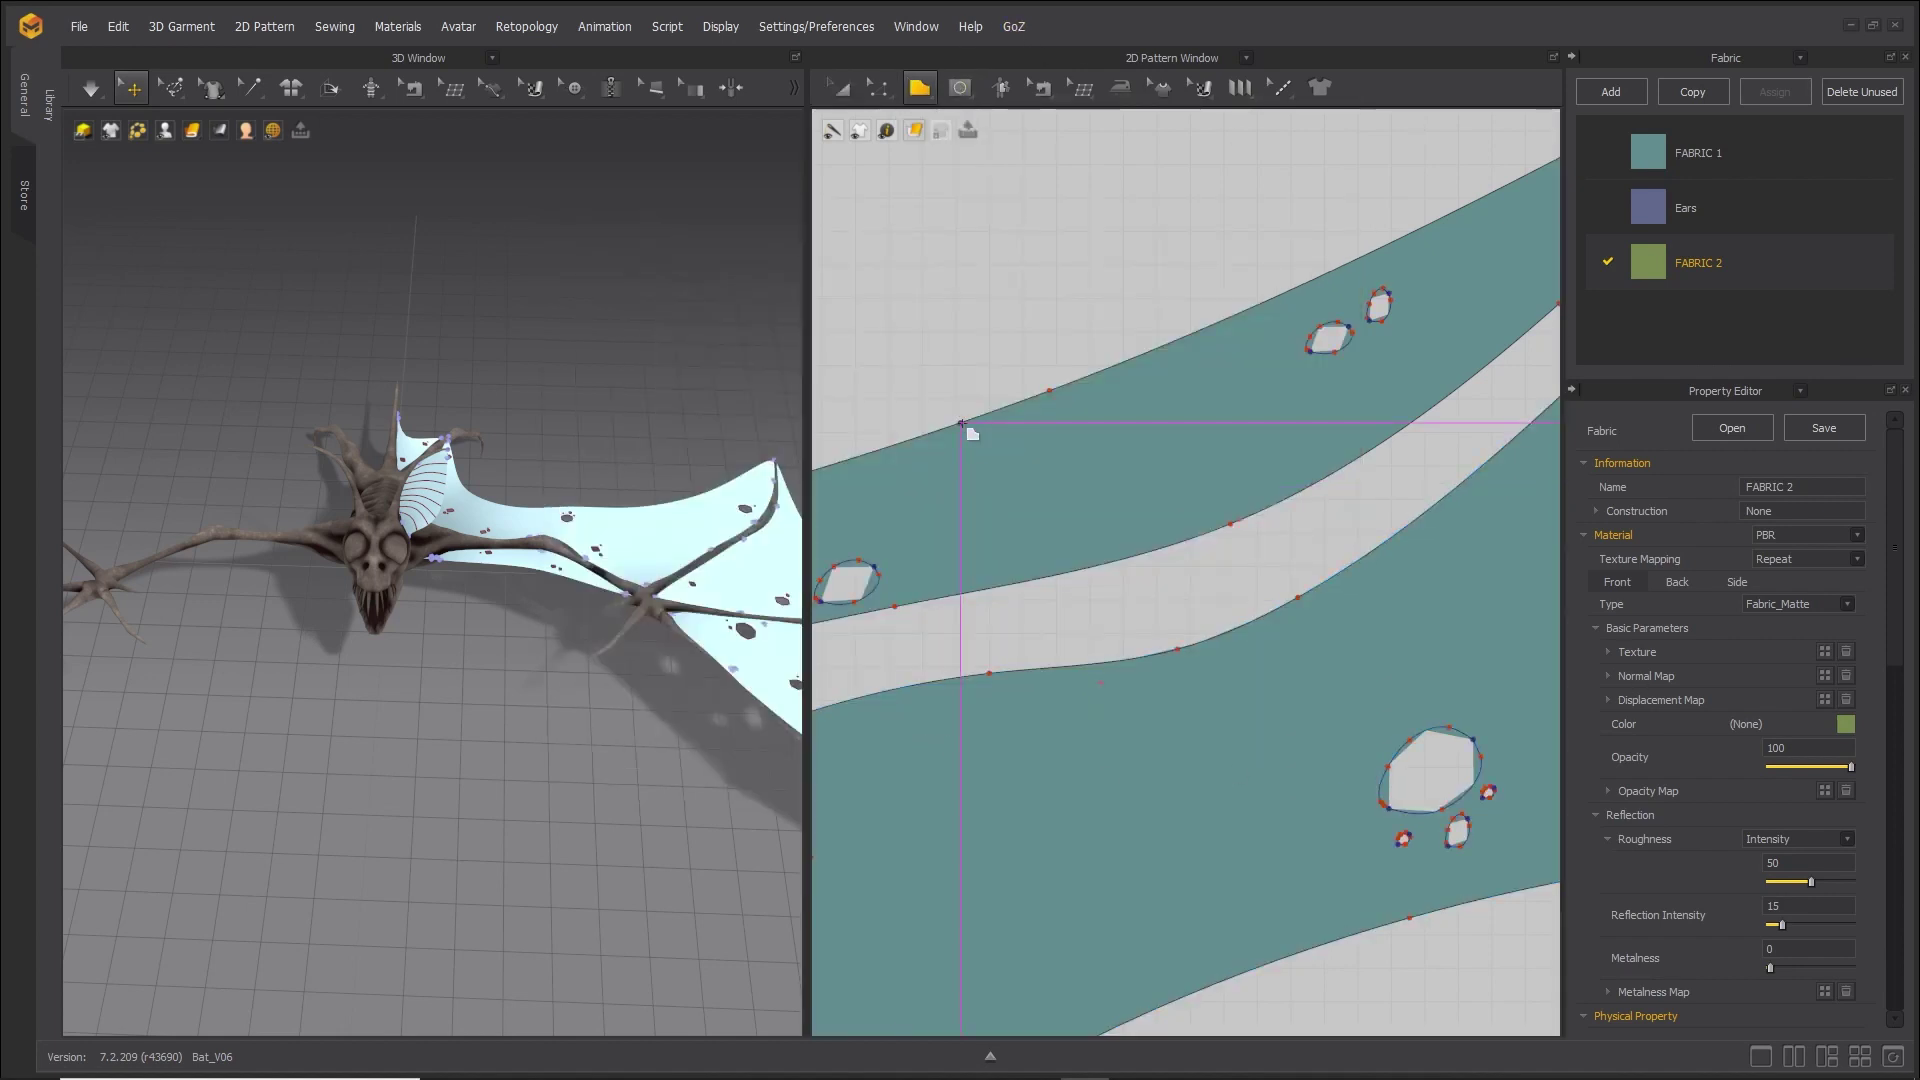
left_click(961, 424)
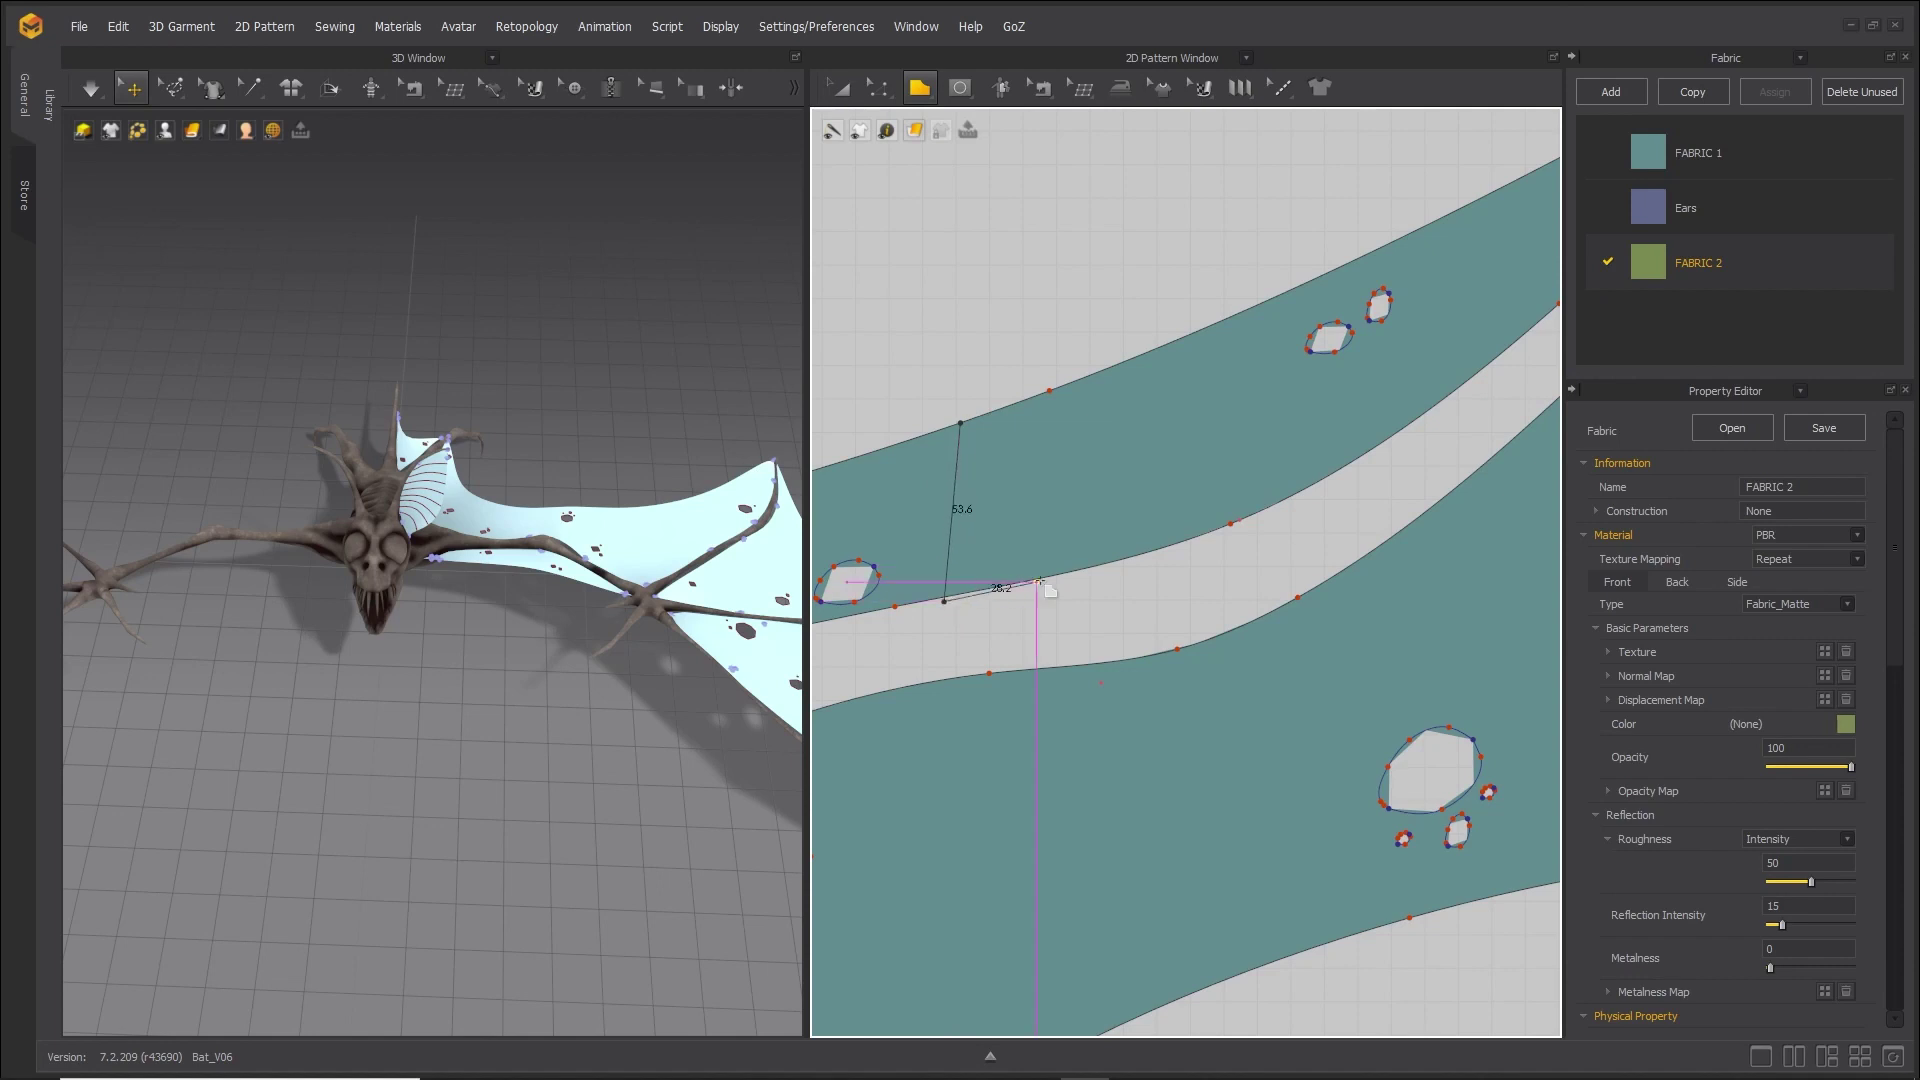
left_click(1086, 567)
left_click(1091, 500)
left_click(1197, 477)
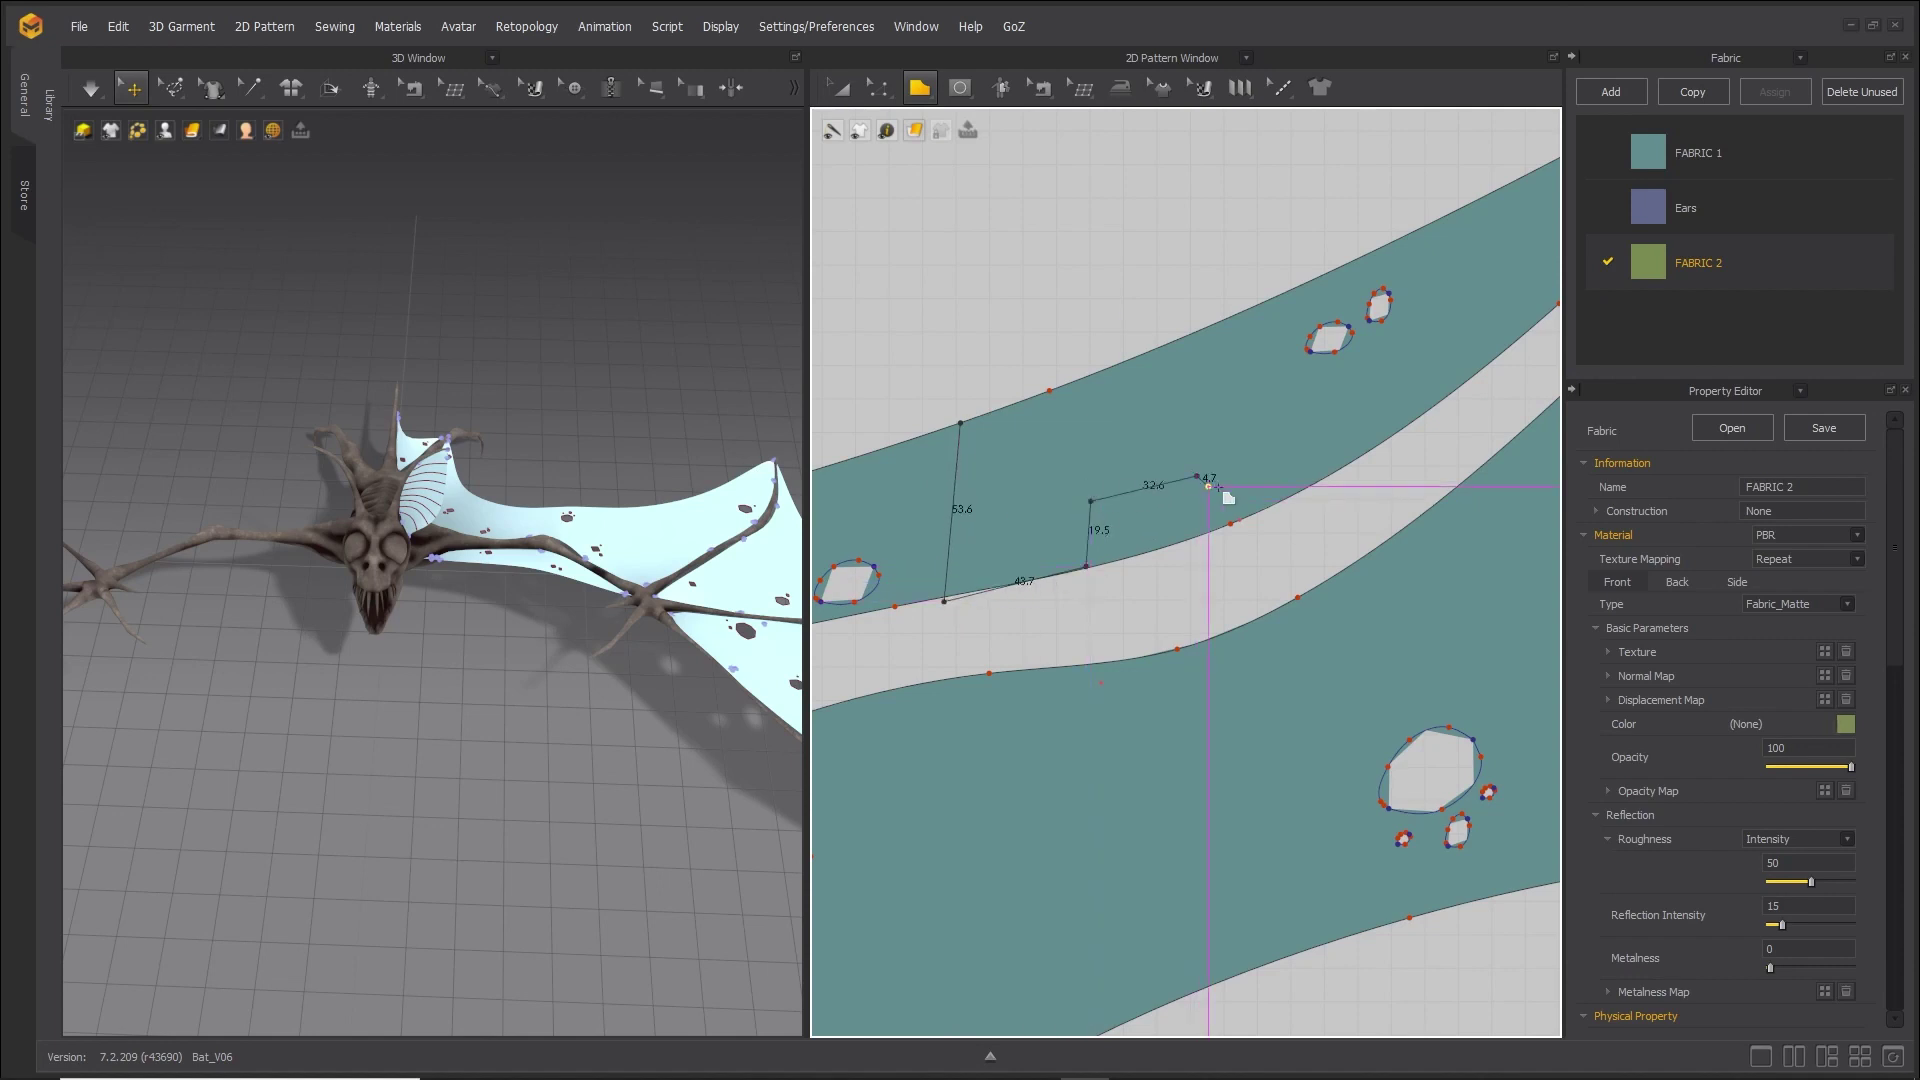
left_click(1337, 474)
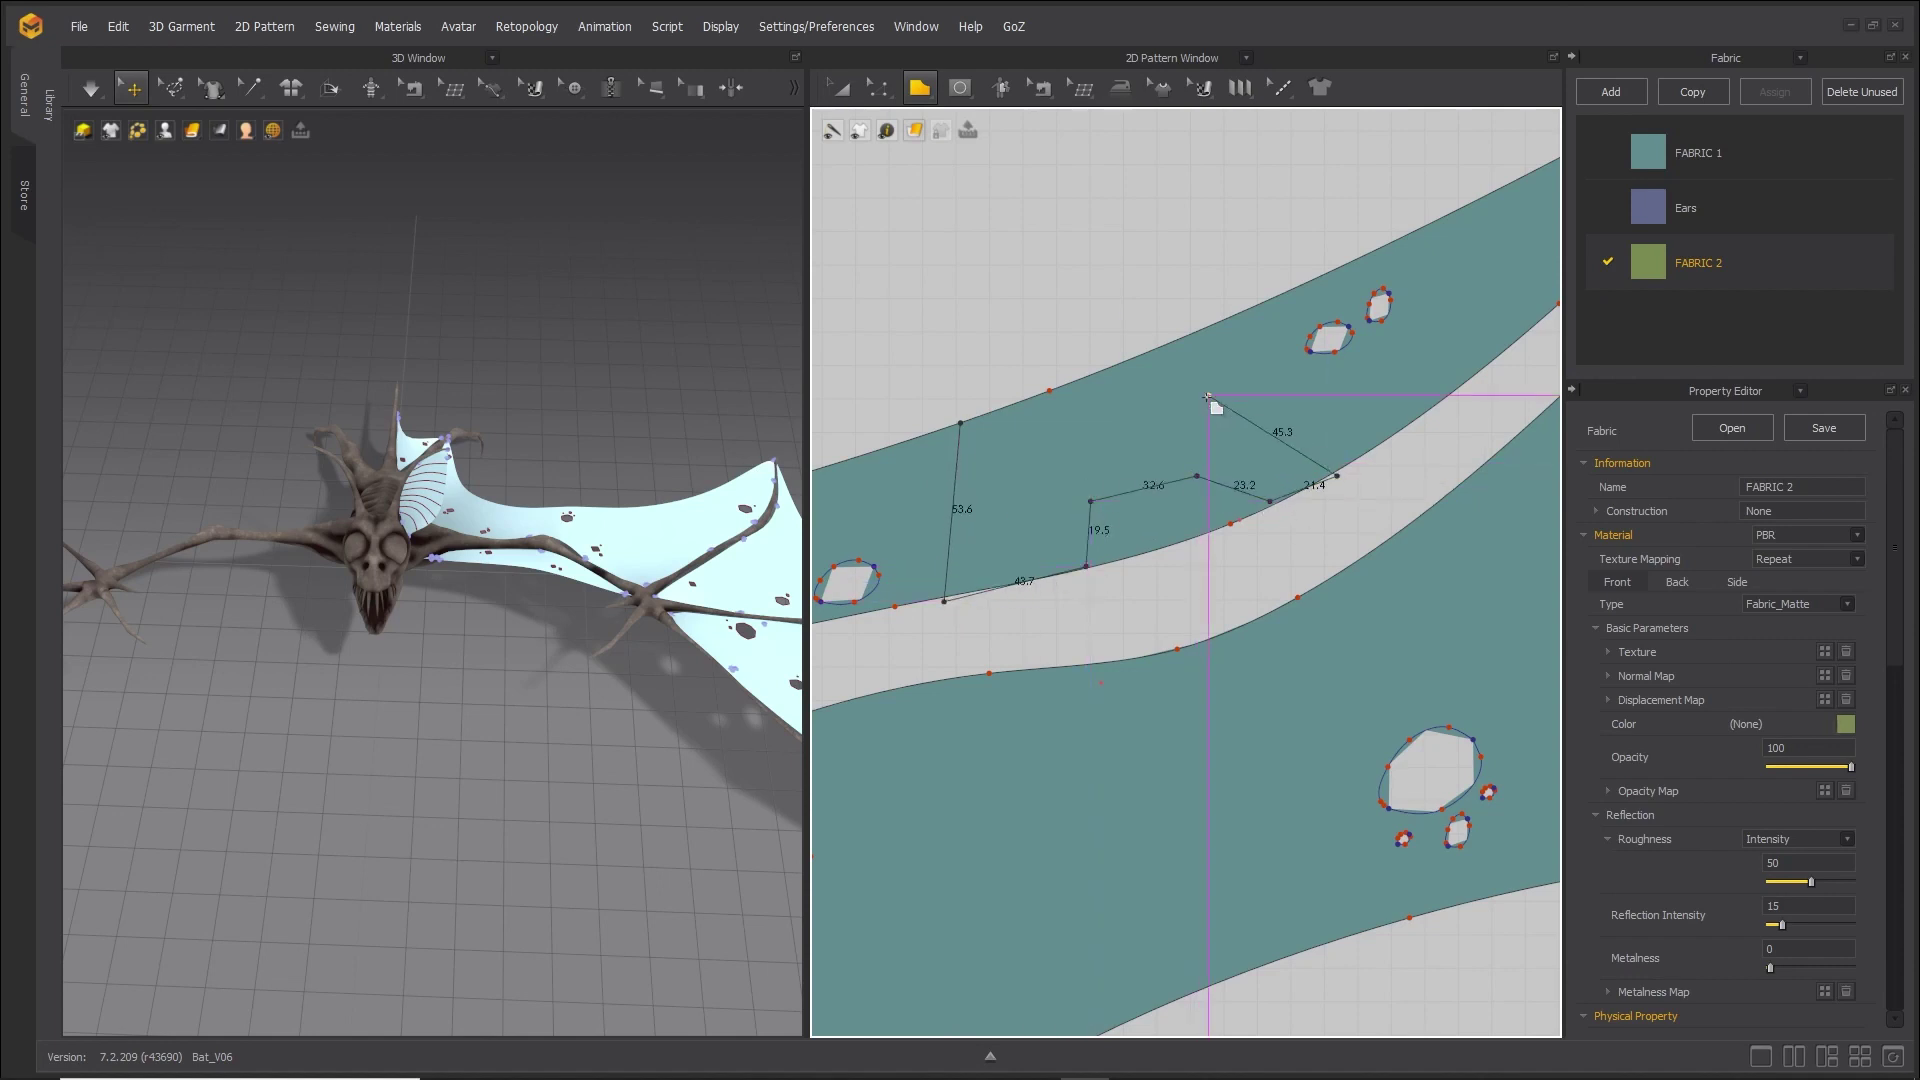
left_click(1211, 327)
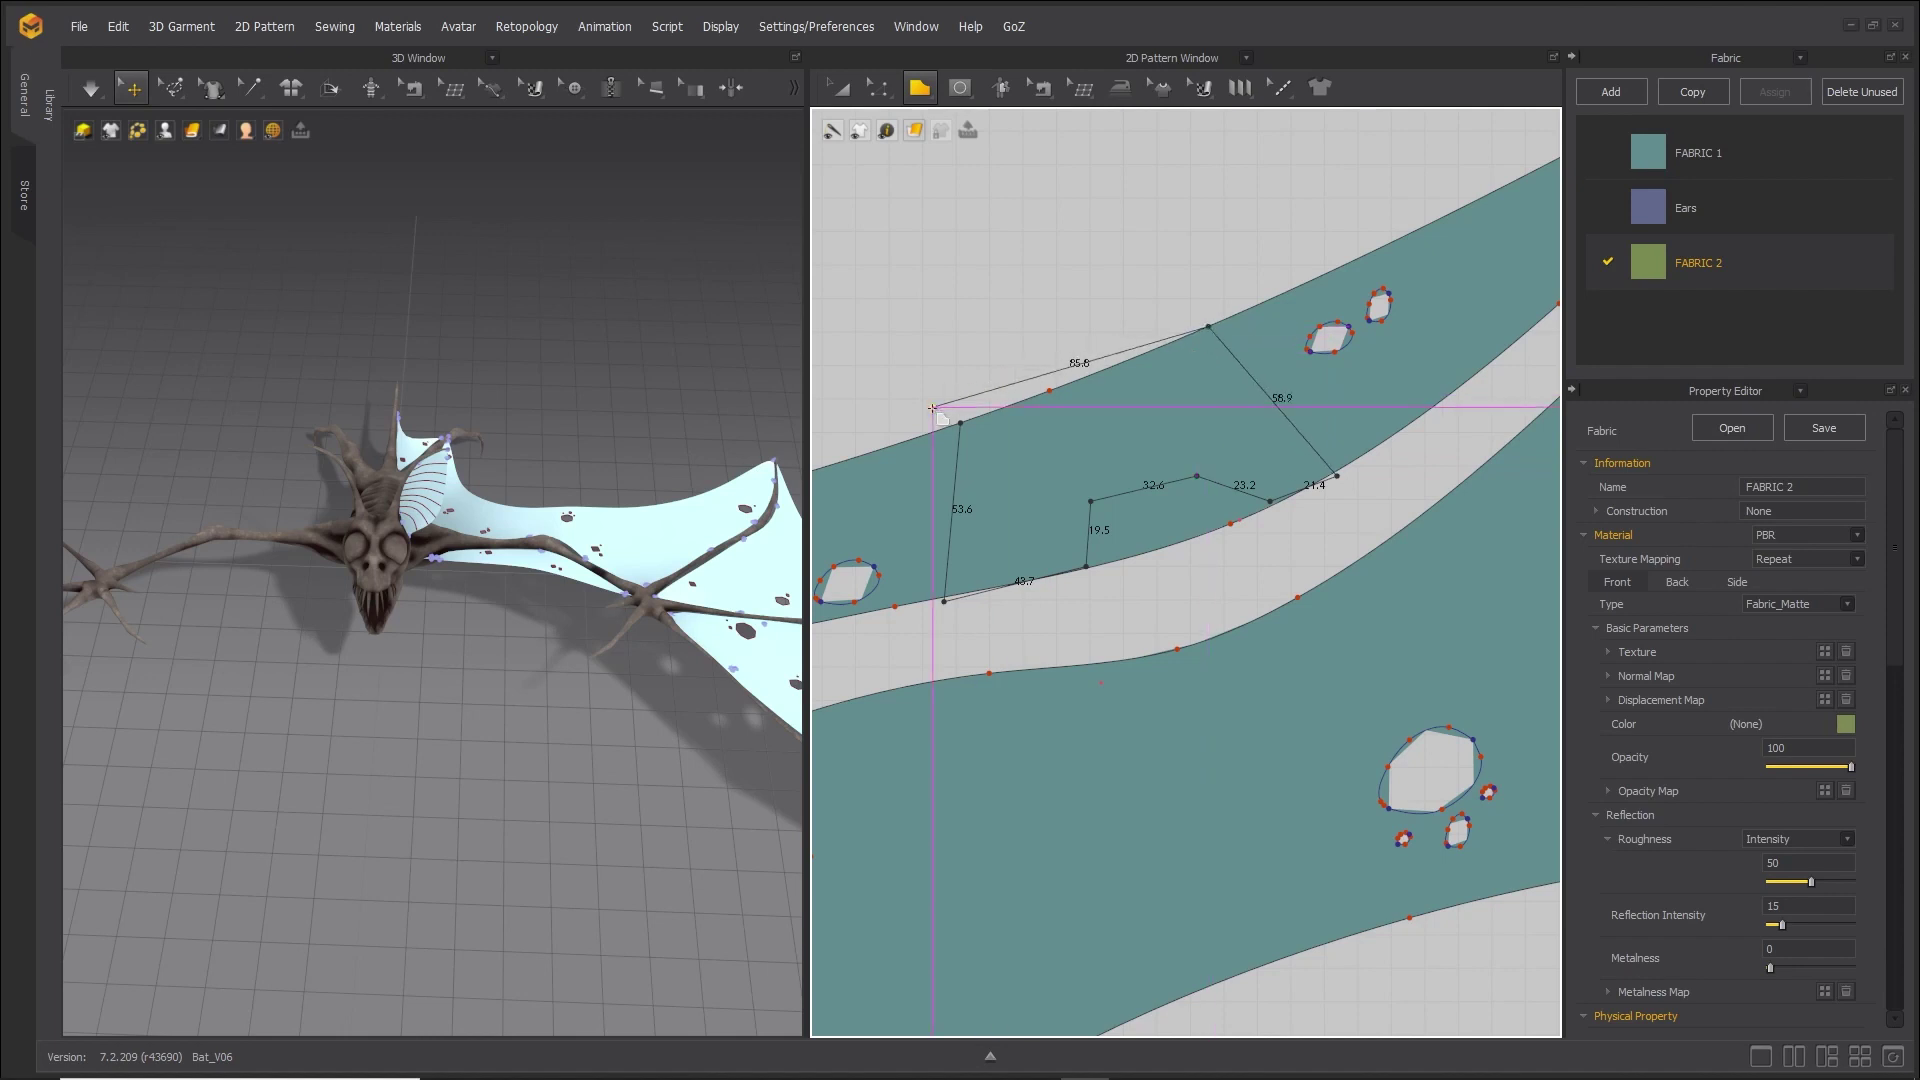
left_click(961, 424)
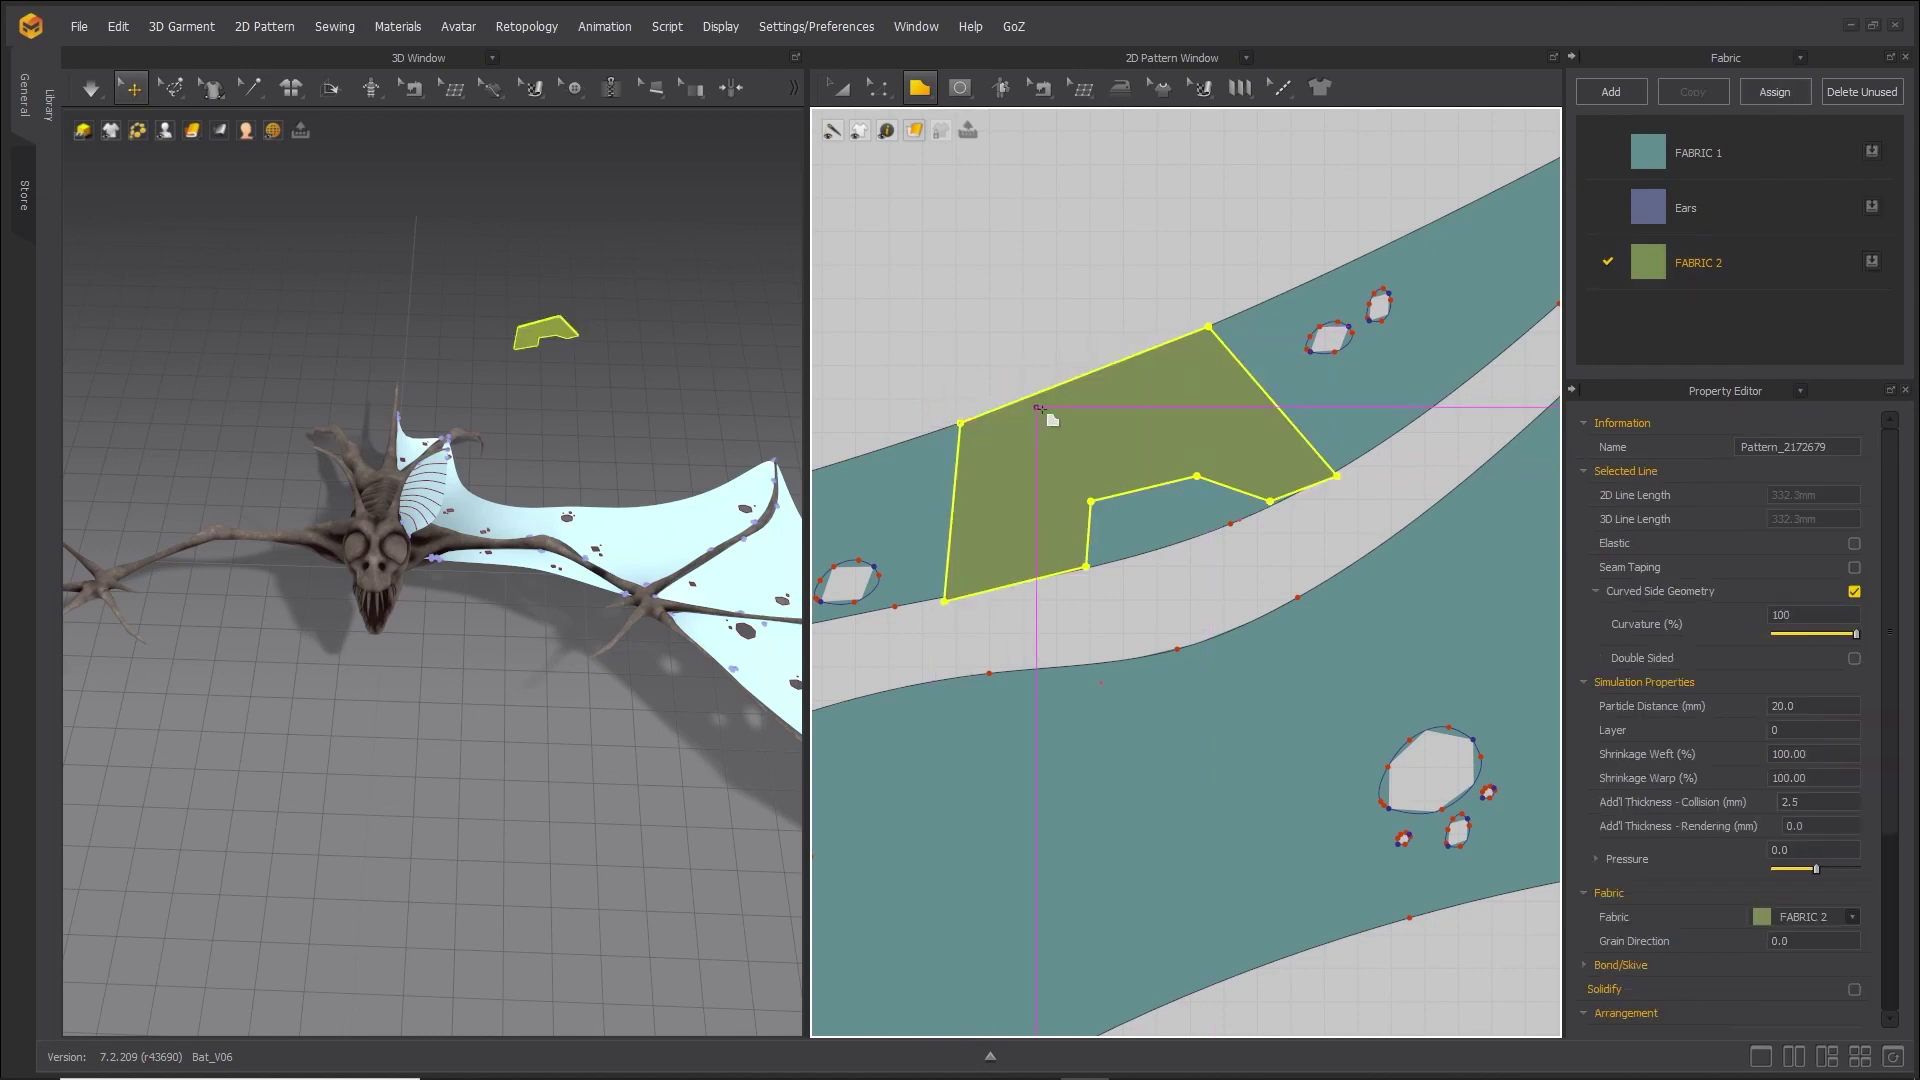
Curve the green pattern's upper edge slightly and round the sloping and vertical edges of its lower notch into an arch.
key("z")
scroll(1097, 395, "up", 5)
left_click_drag(1190, 356, 1202, 380)
scroll(1202, 409, "down", 4)
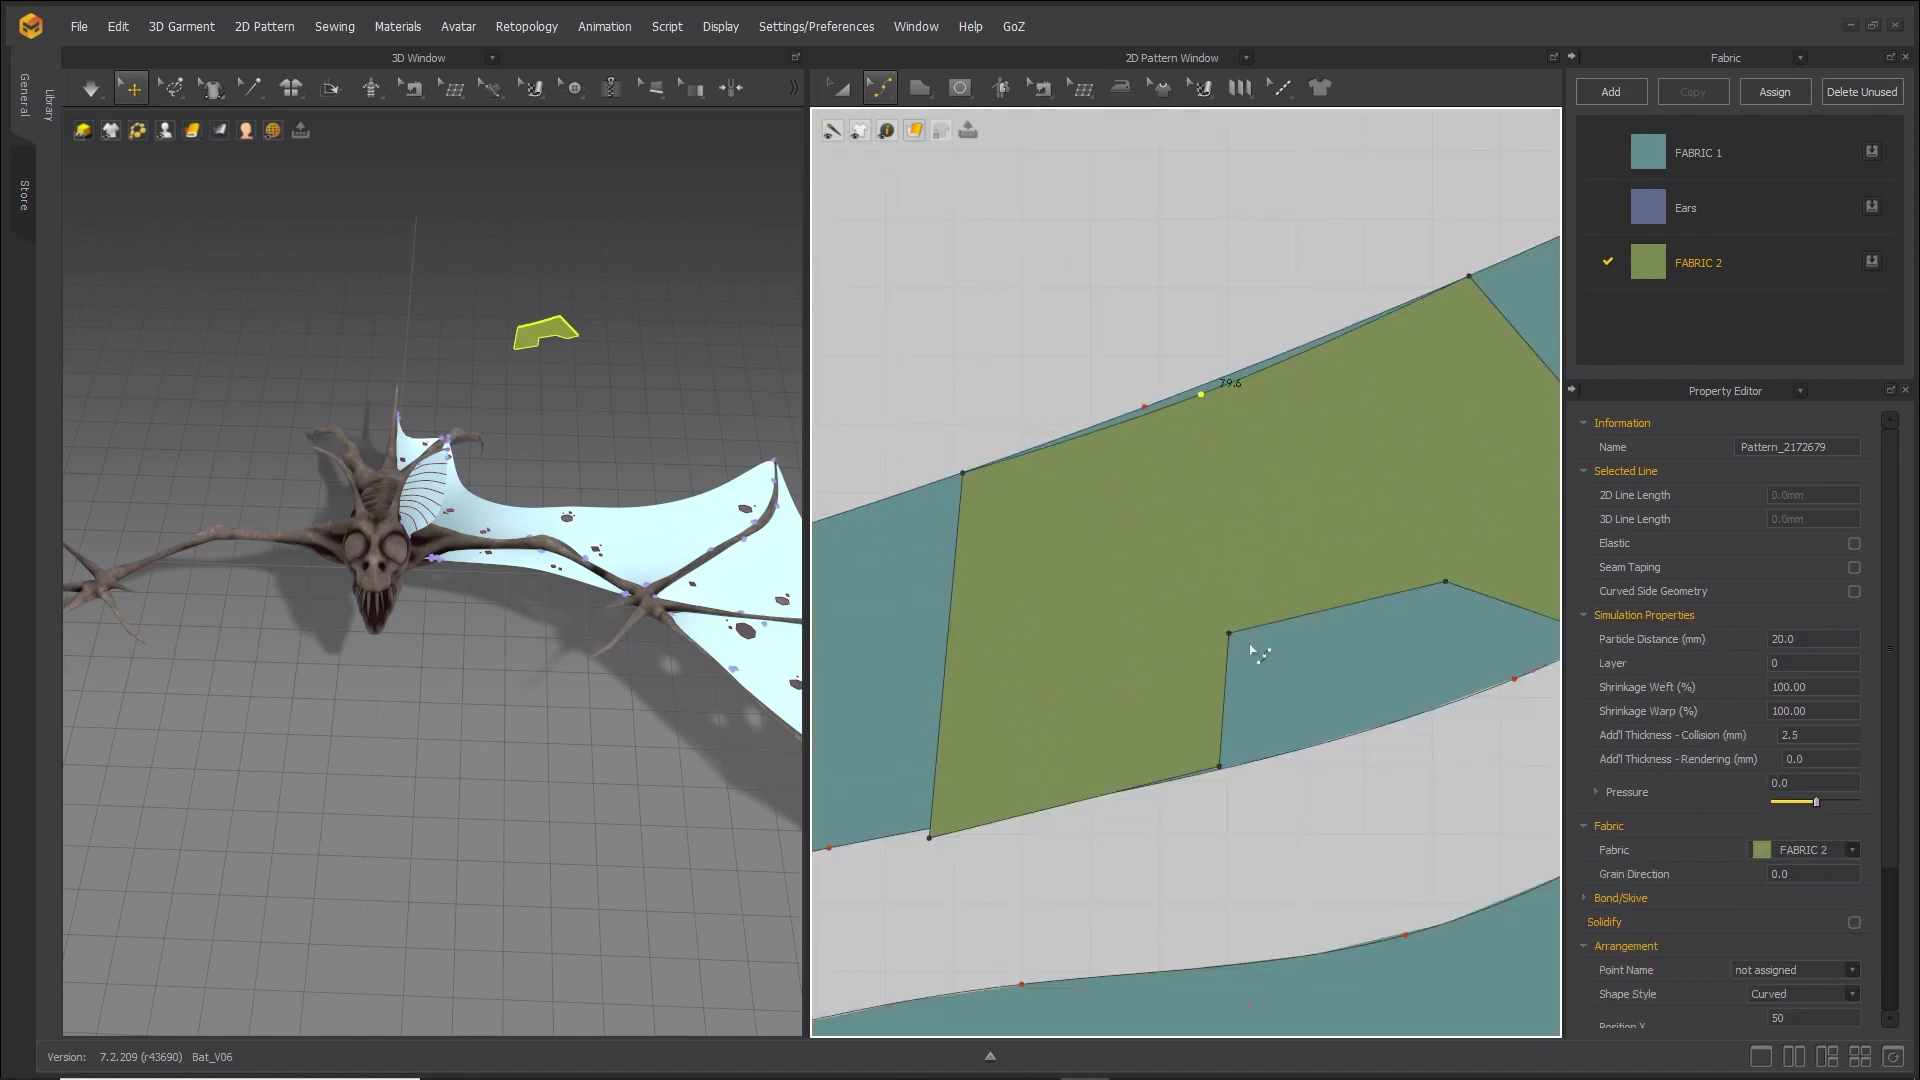
left_click_drag(1308, 622, 1304, 550)
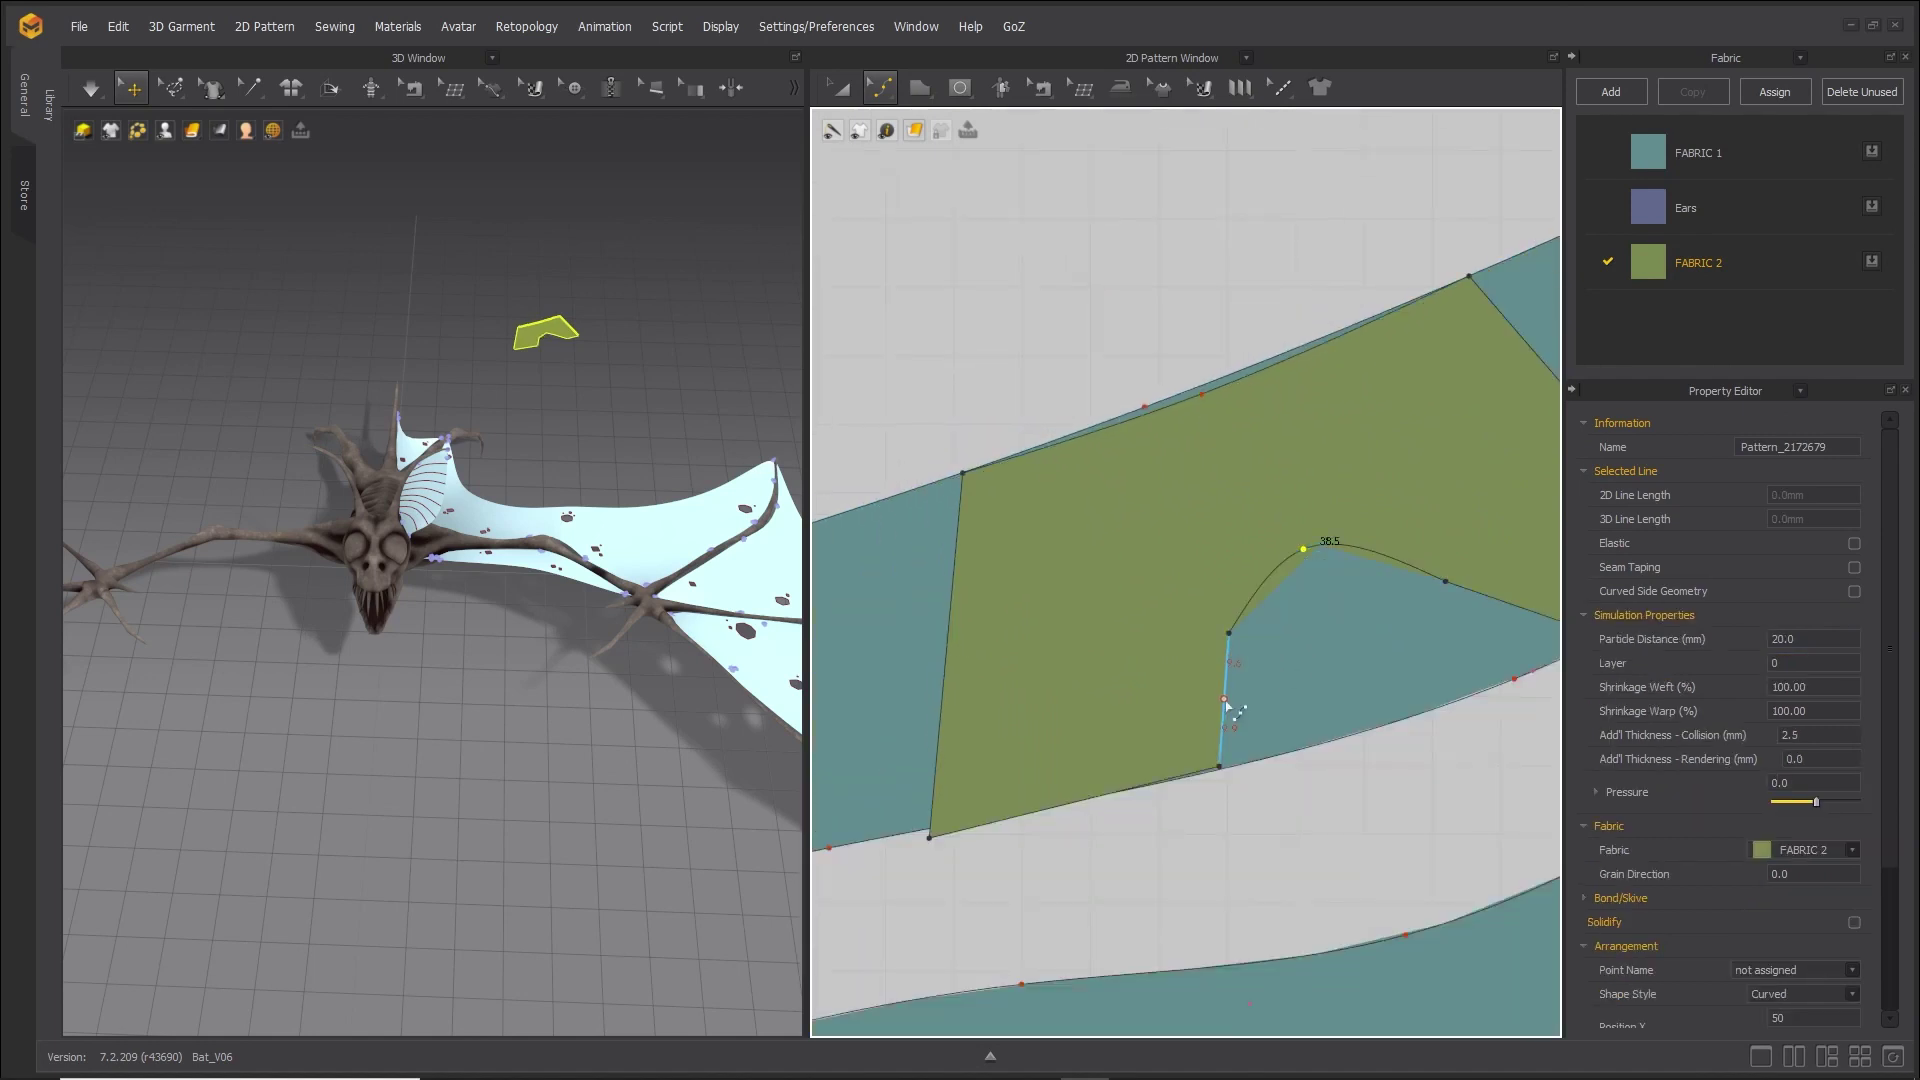
left_click_drag(1218, 703, 1212, 703)
Bend the left and right sides of the green pattern inward into concave curves.
left_click(955, 669)
left_click_drag(946, 664, 990, 657)
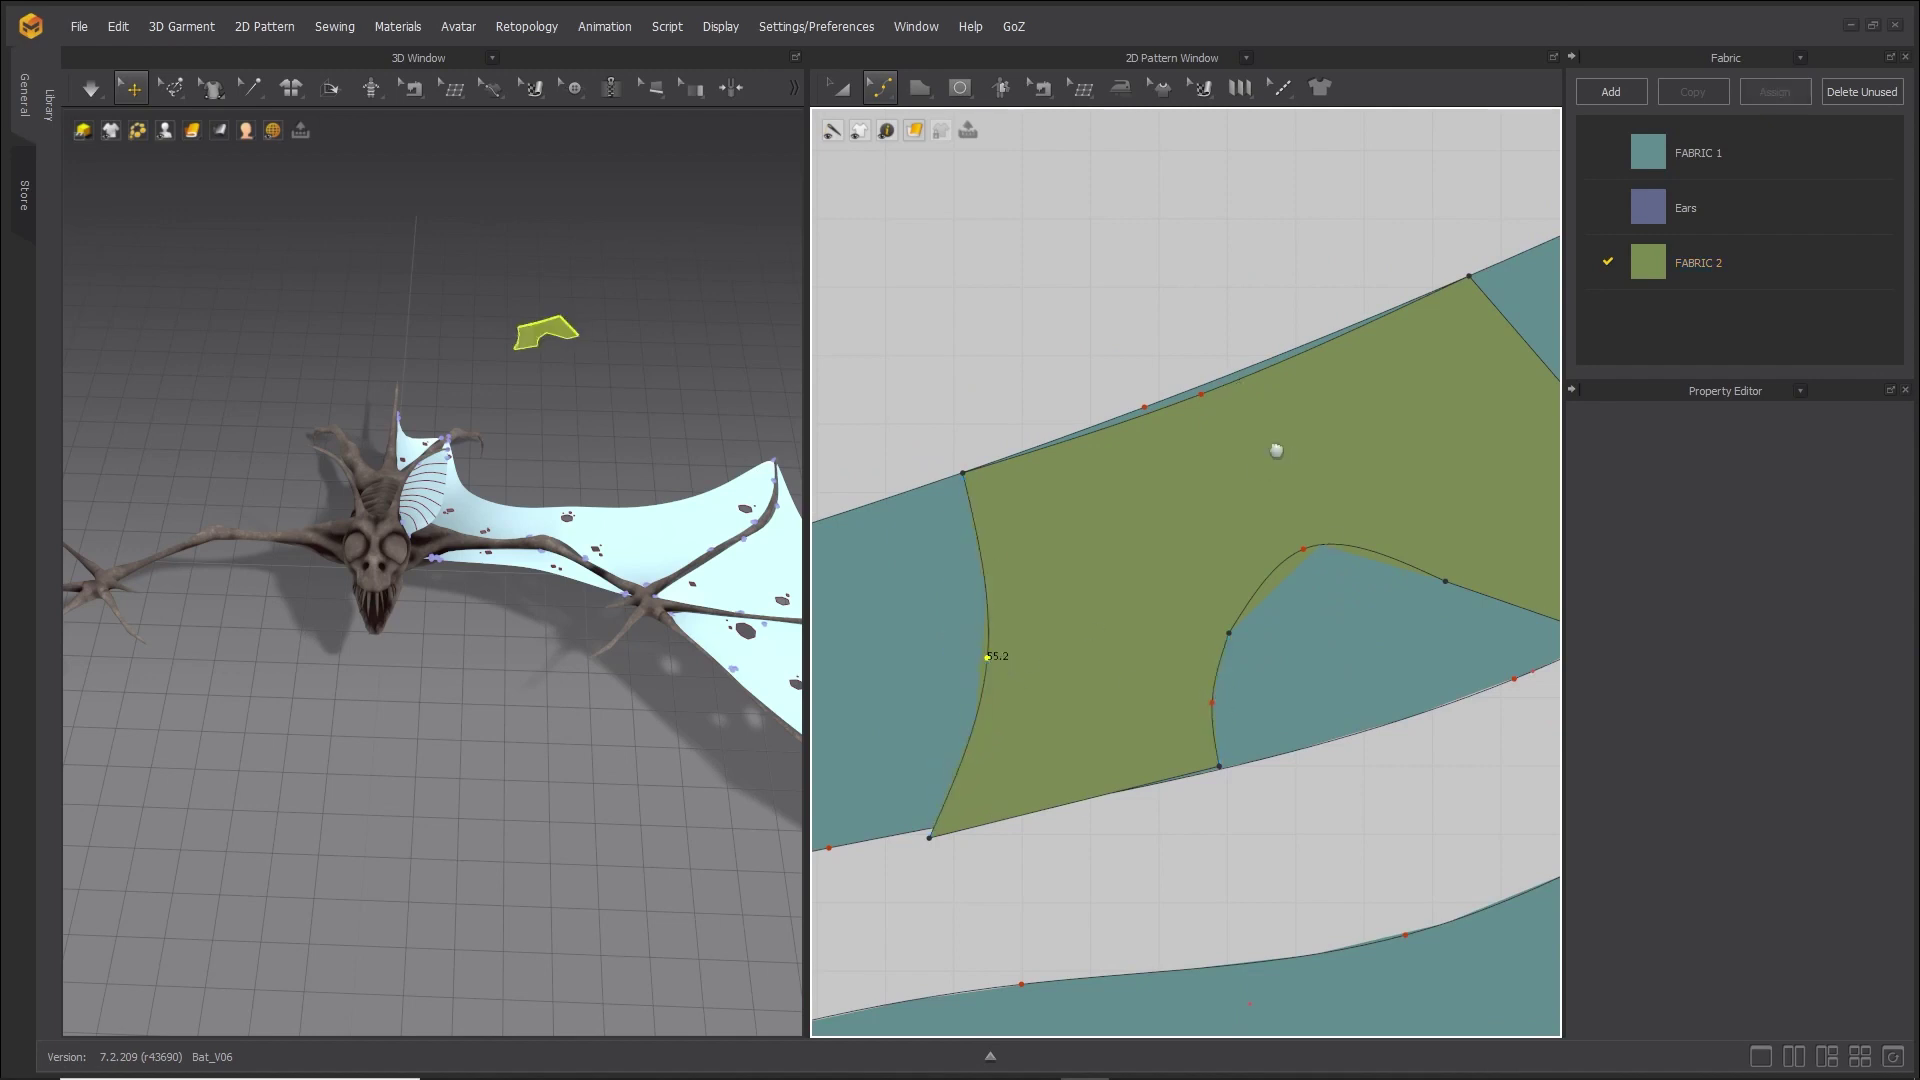
middle_click_drag(1274, 447, 930, 455)
left_click_drag(1238, 416, 1200, 430)
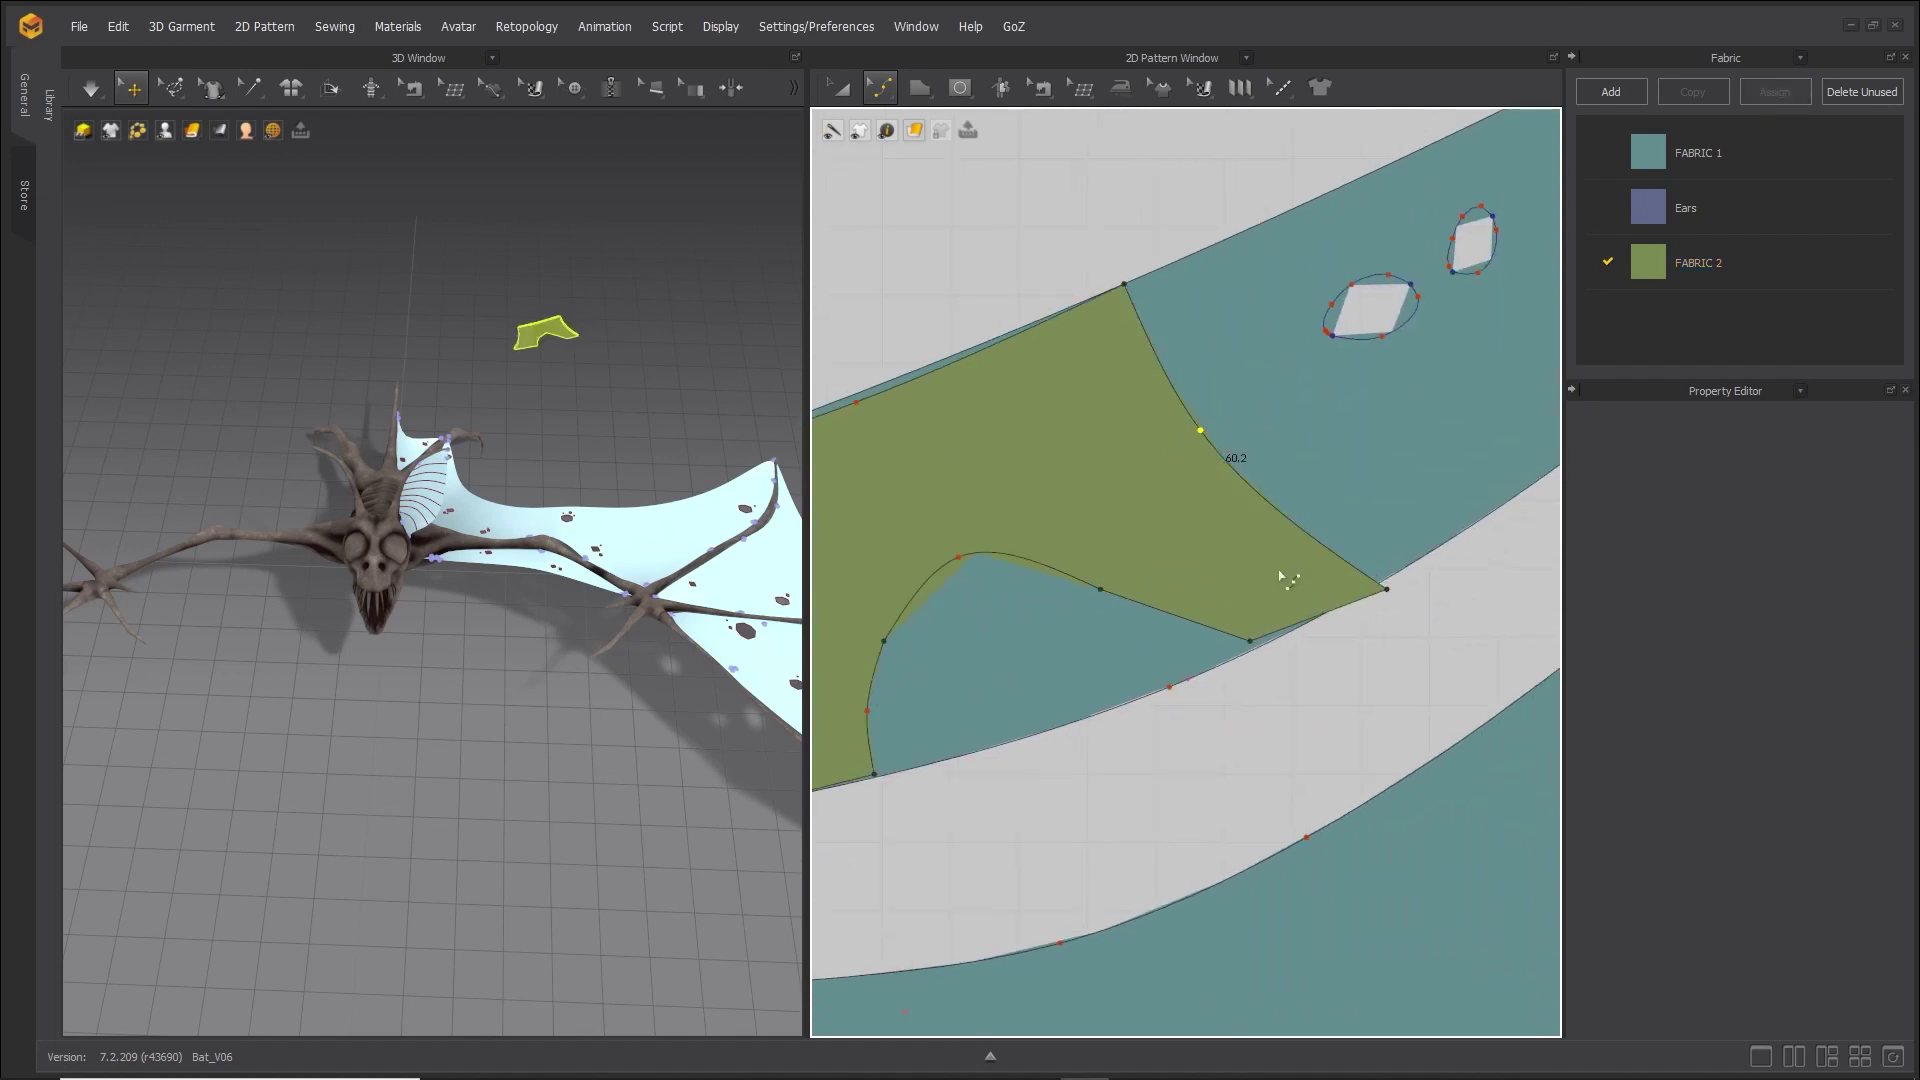
Move the green pattern's two lower-right corner points onto the wing strip's lower edge.
left_click_drag(1268, 643, 1257, 651)
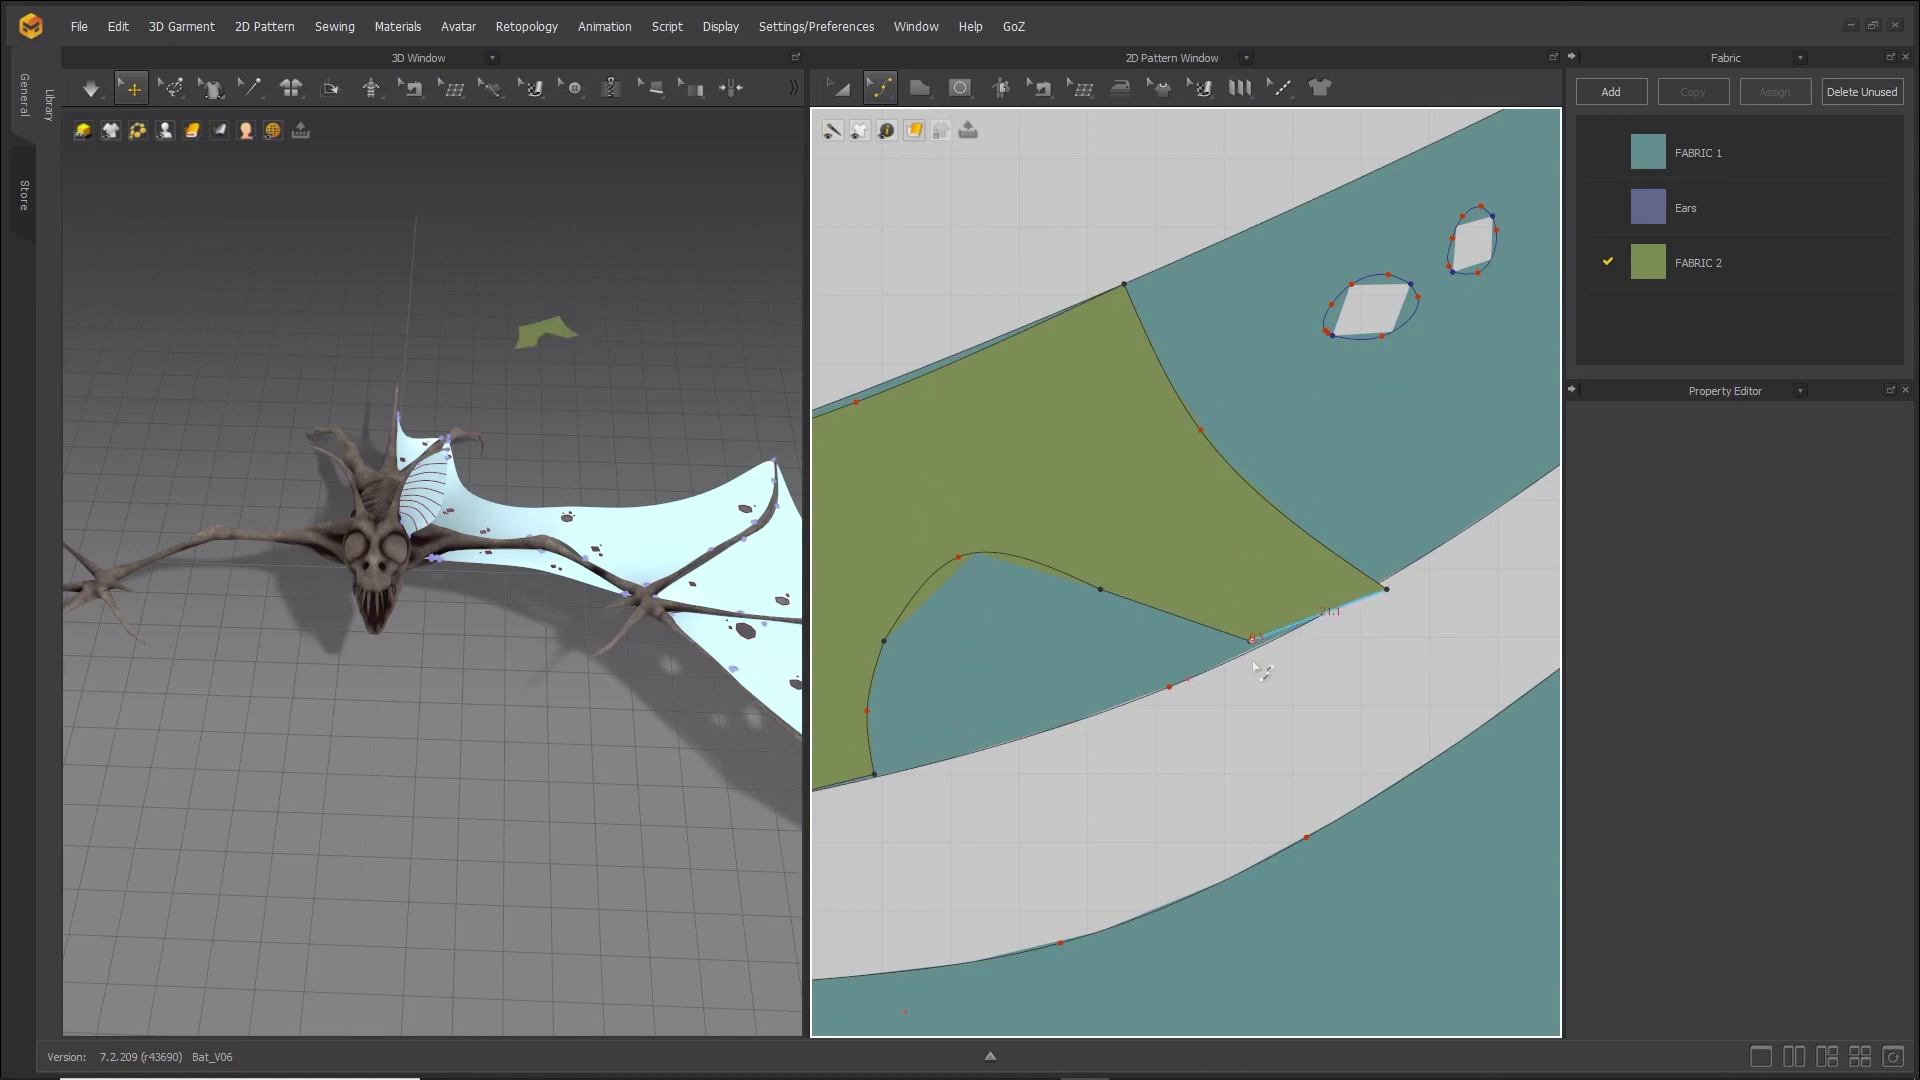
scroll(1258, 665, "up", 1)
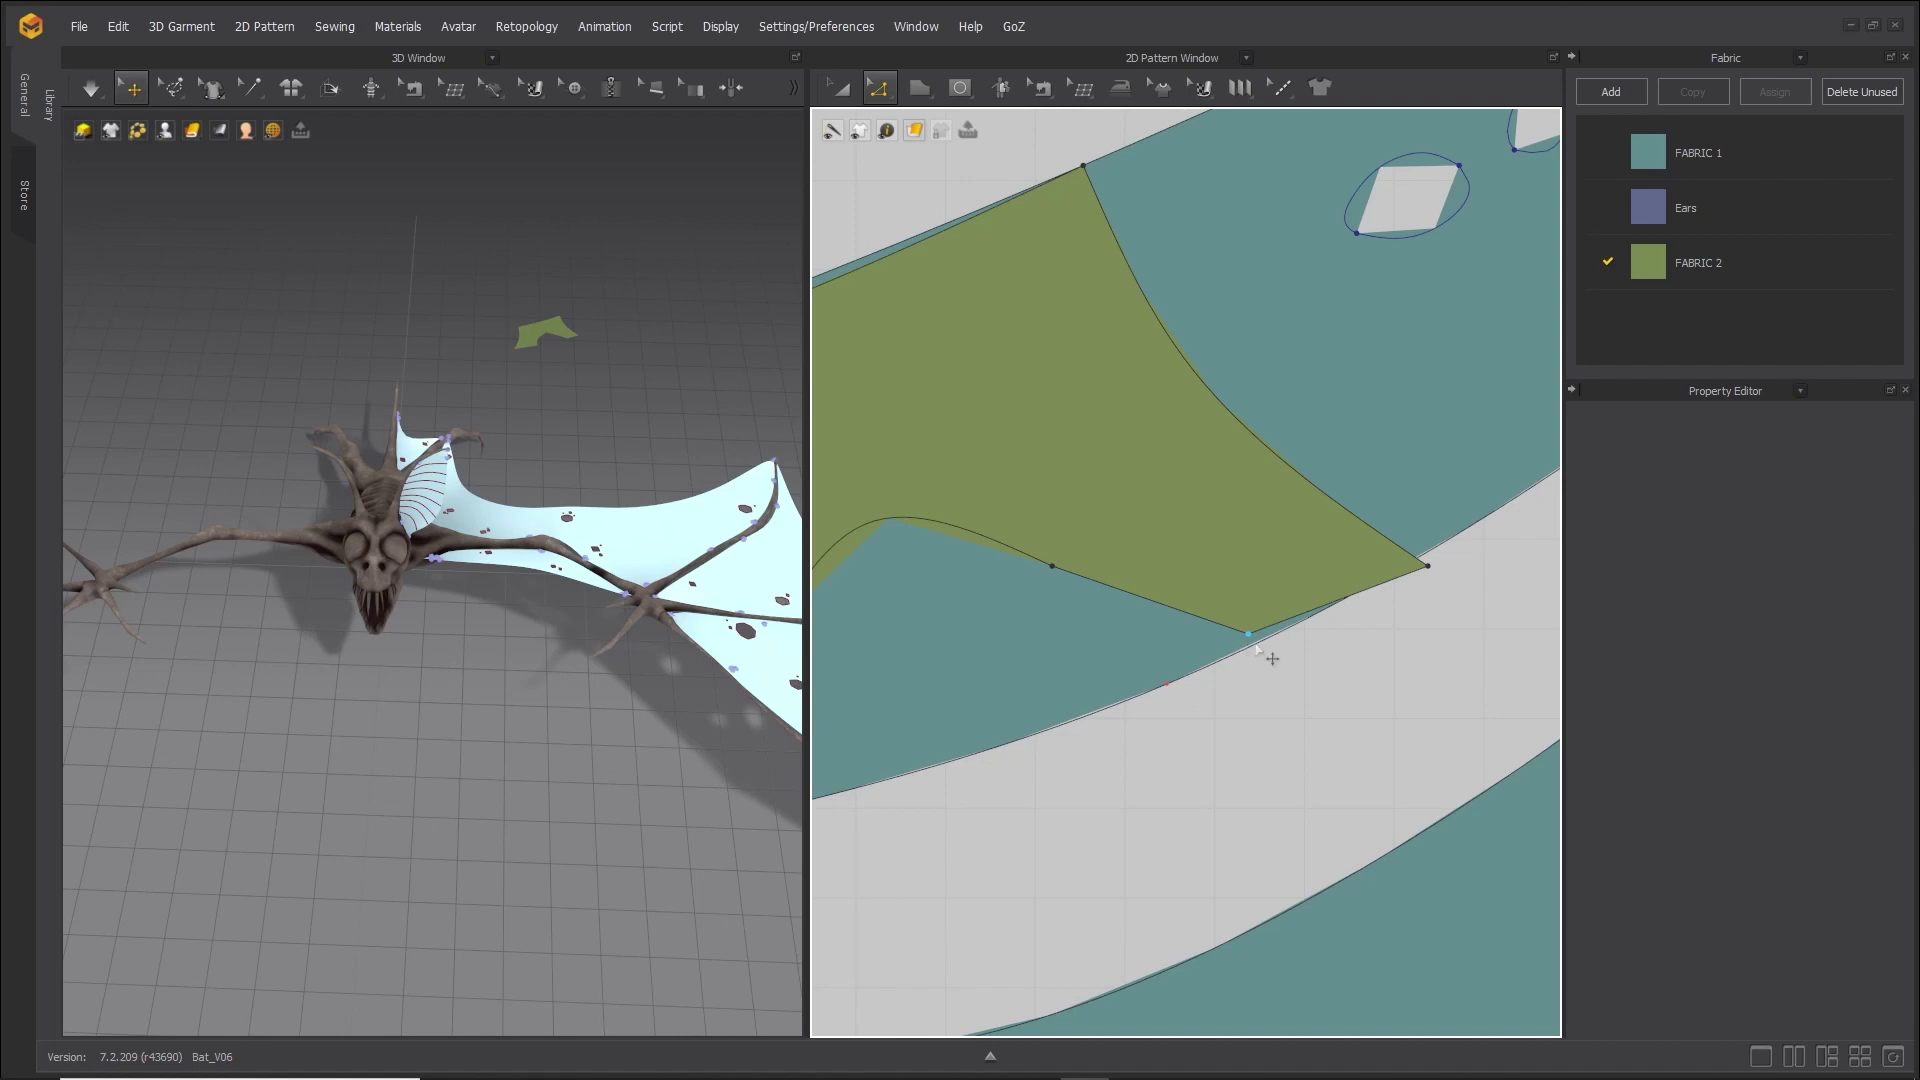
left_click(1258, 645)
scroll(1362, 560, "up", 2)
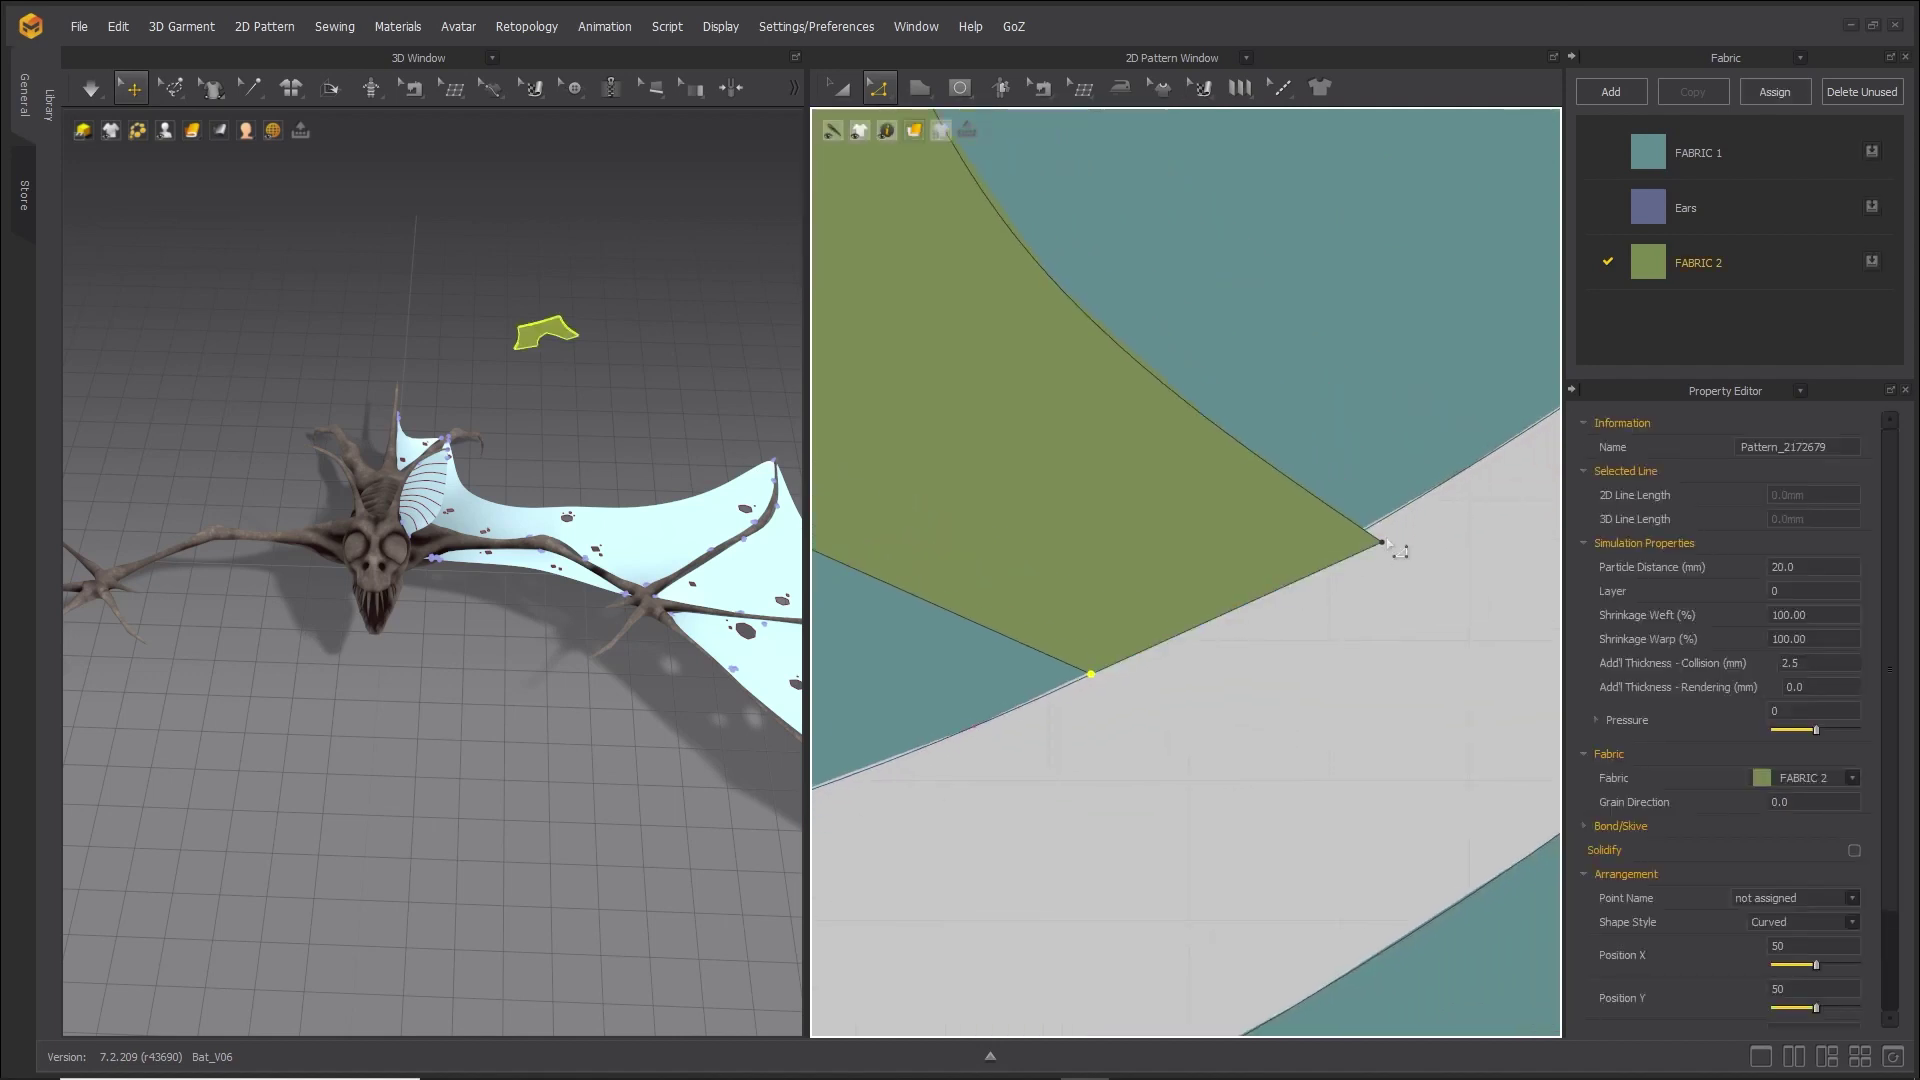
left_click_drag(1382, 543, 1365, 530)
scroll(858, 578, "down", 1)
middle_click_drag(858, 578, 1266, 572)
scroll(1268, 575, "down", 1)
middle_click_drag(1133, 541, 1195, 481)
scroll(1216, 391, "down", 1)
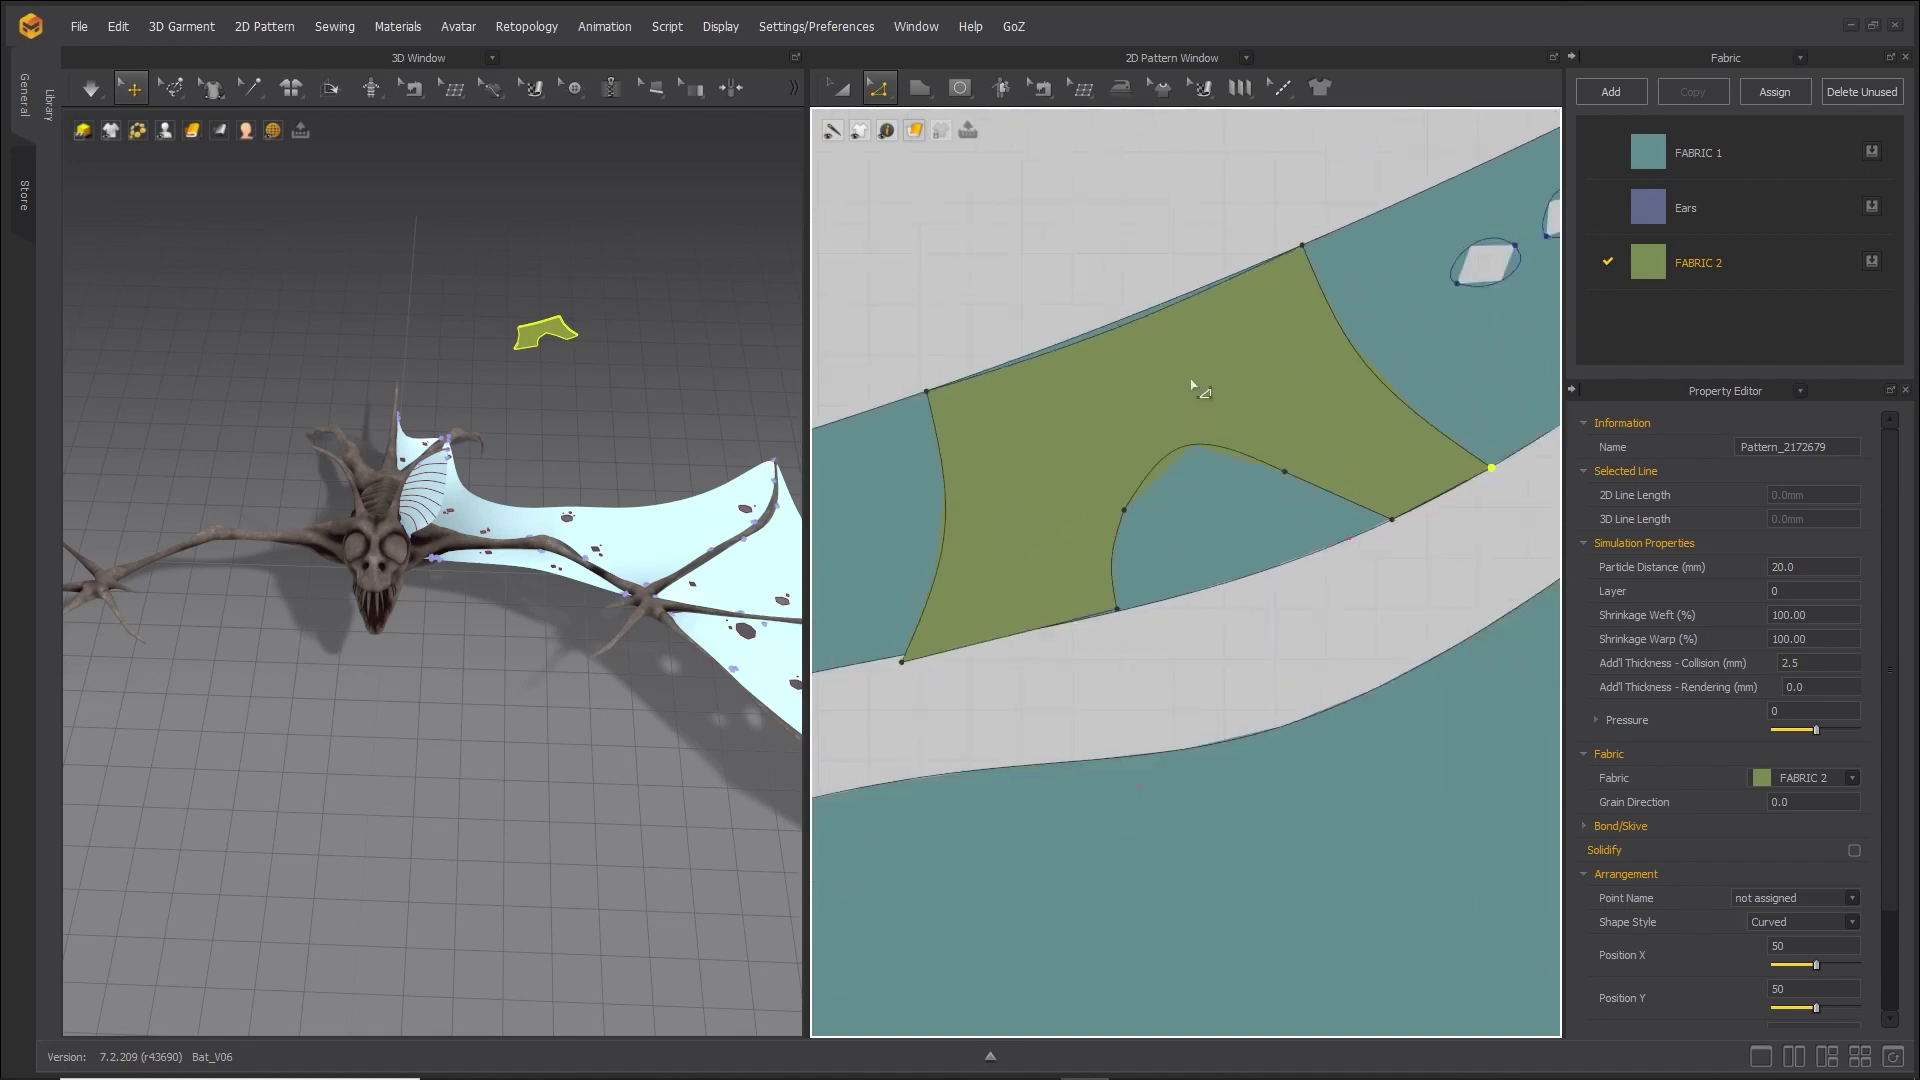
Copy the oval hole outline from the upper wing strip and paste it onto the green pattern beside the arched notch.
middle_click_drag(1306, 370, 1287, 373)
key("a")
left_click(1461, 287)
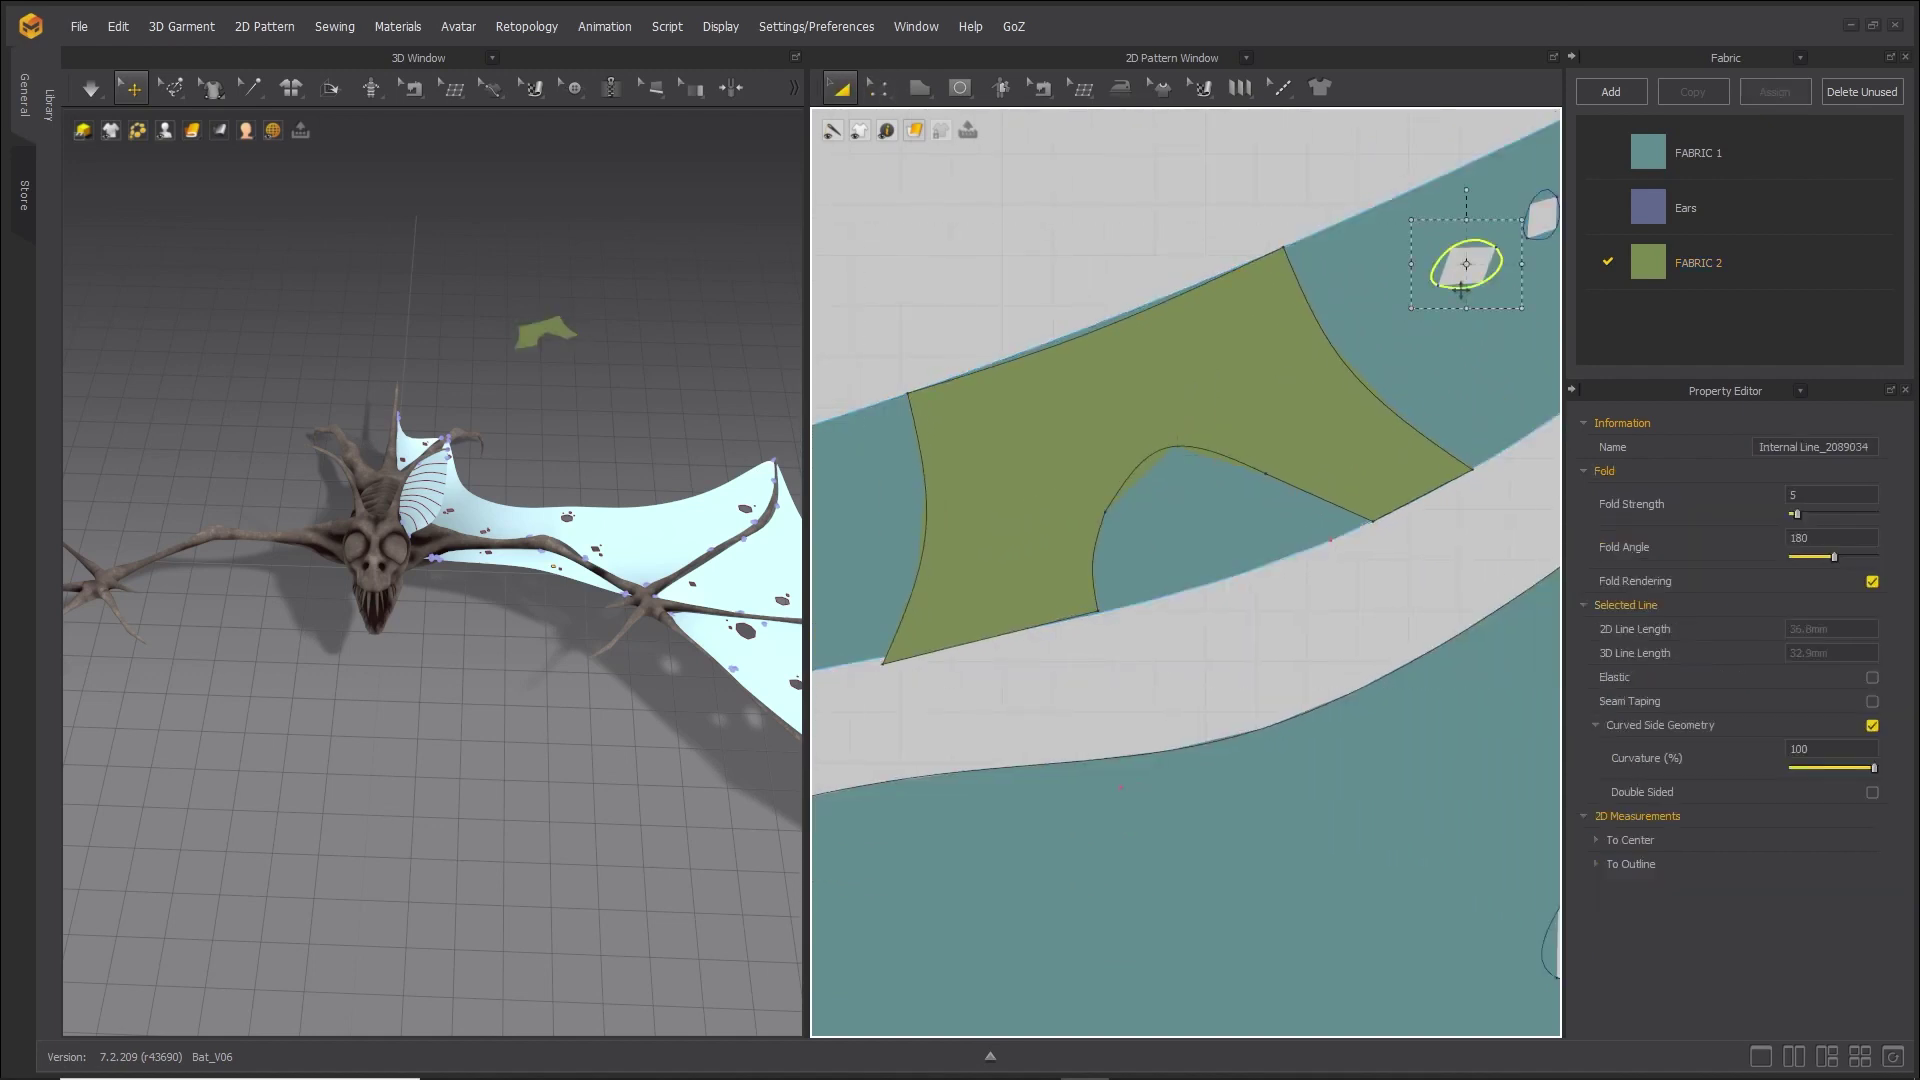
key("ctrl+c")
key("ctrl+v")
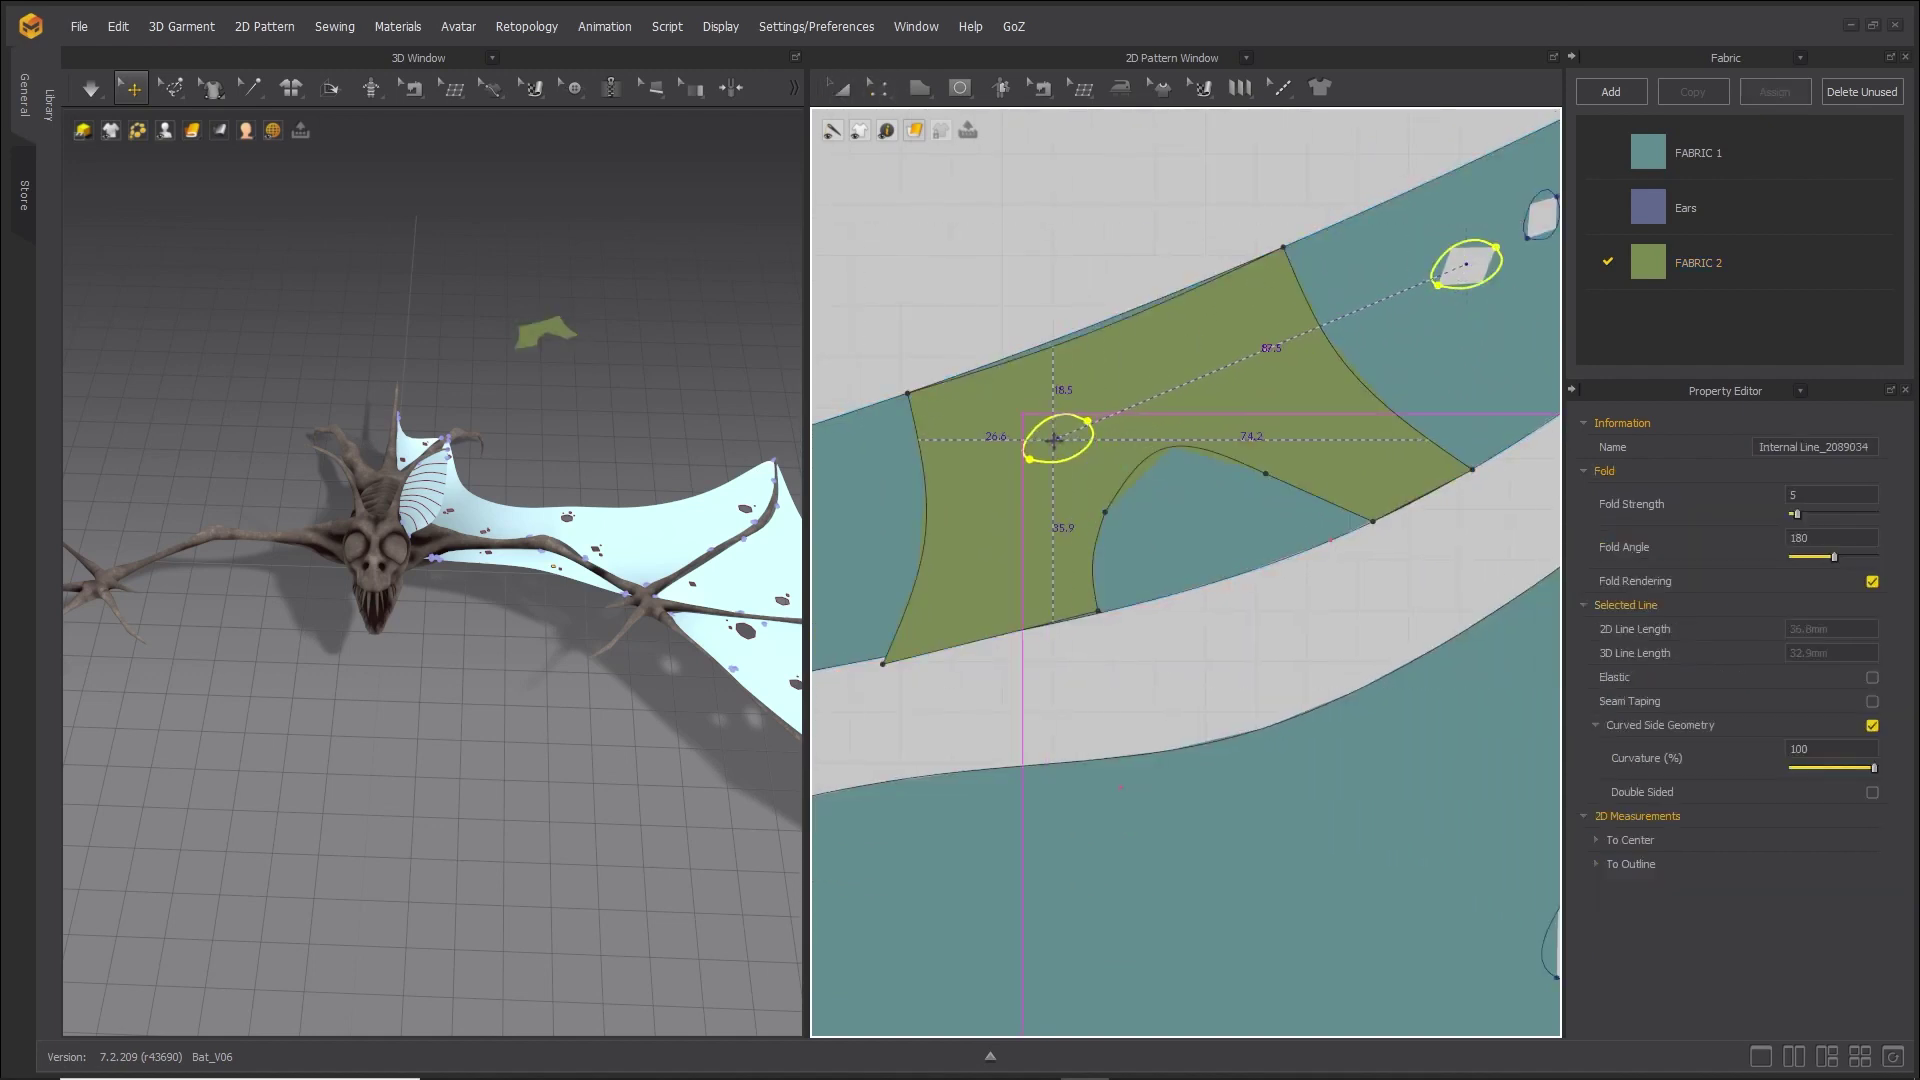
left_click(1058, 437)
Paste a second hole above the first on the green pattern and scale it down to about 27 mm in outline length.
scroll(1161, 430, "up", 1)
key("ctrl+v")
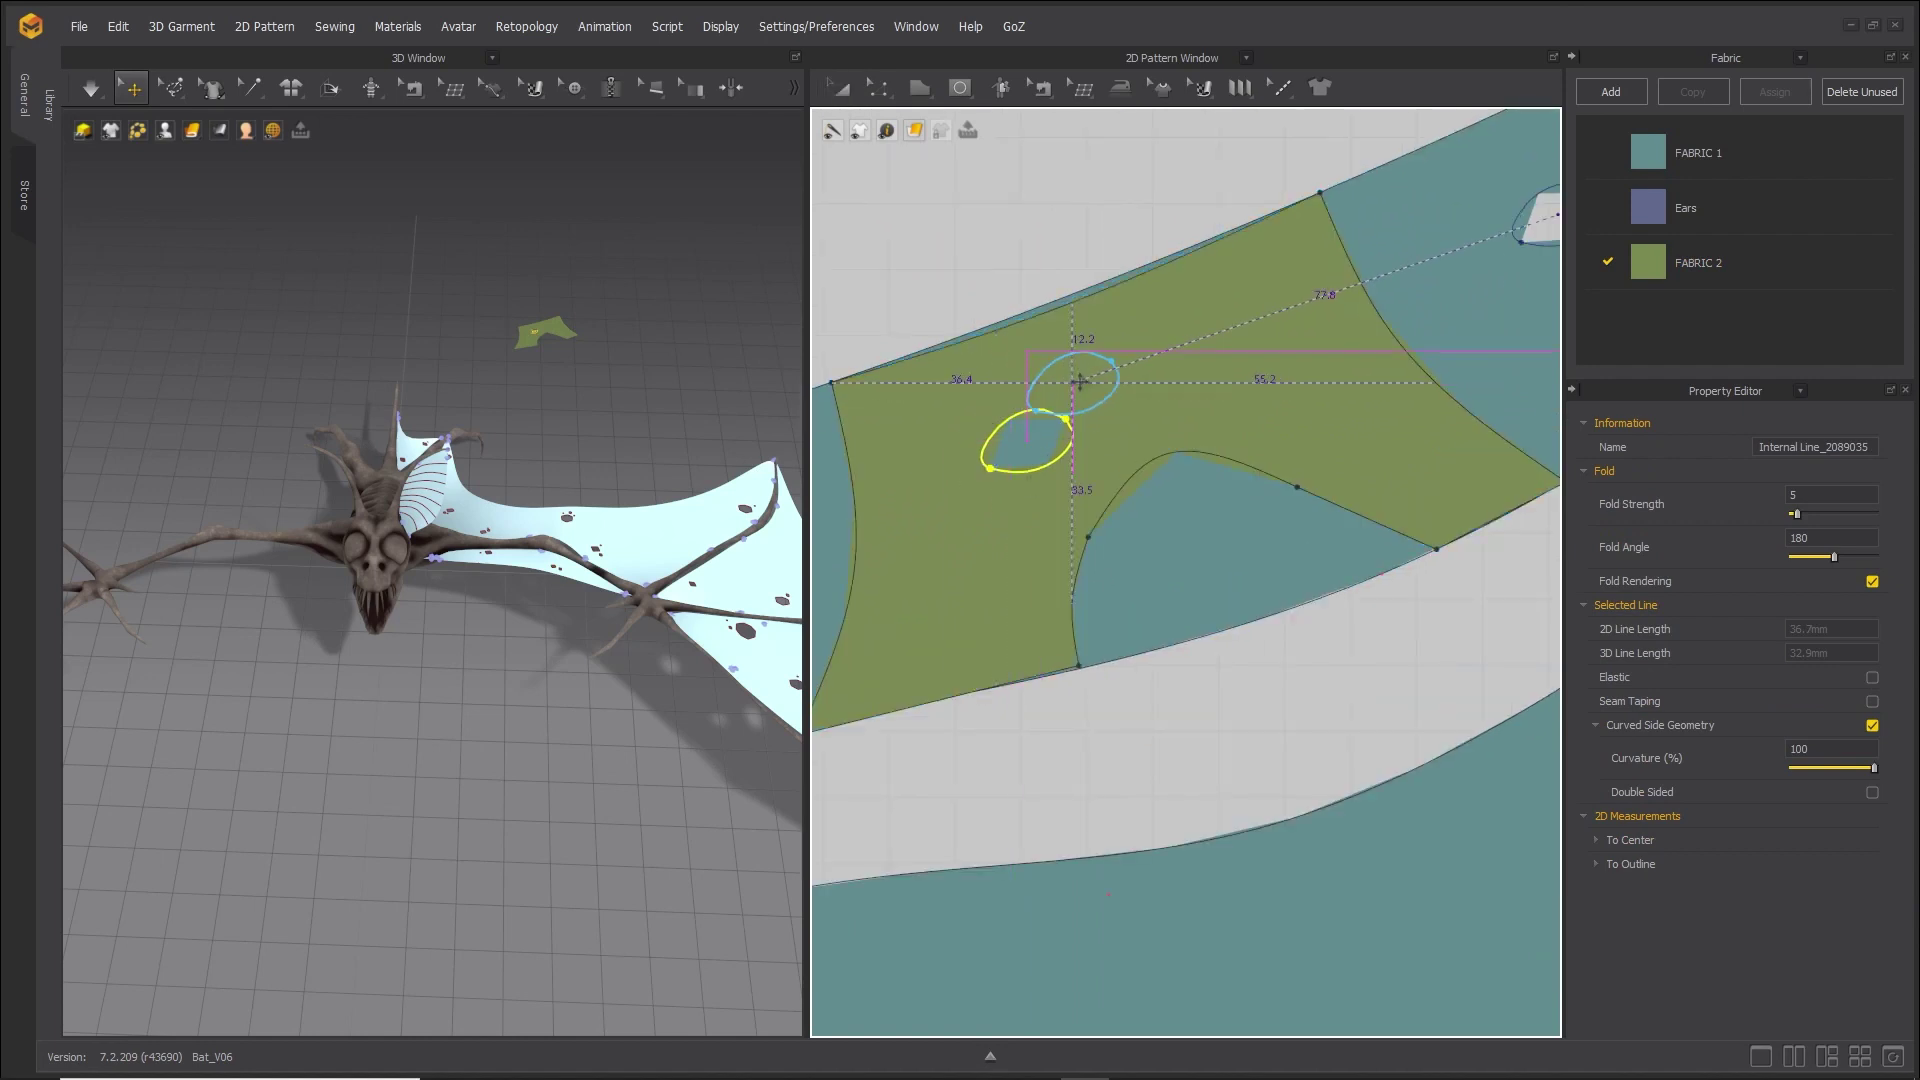
left_click(1065, 362)
scroll(1198, 343, "up", 2)
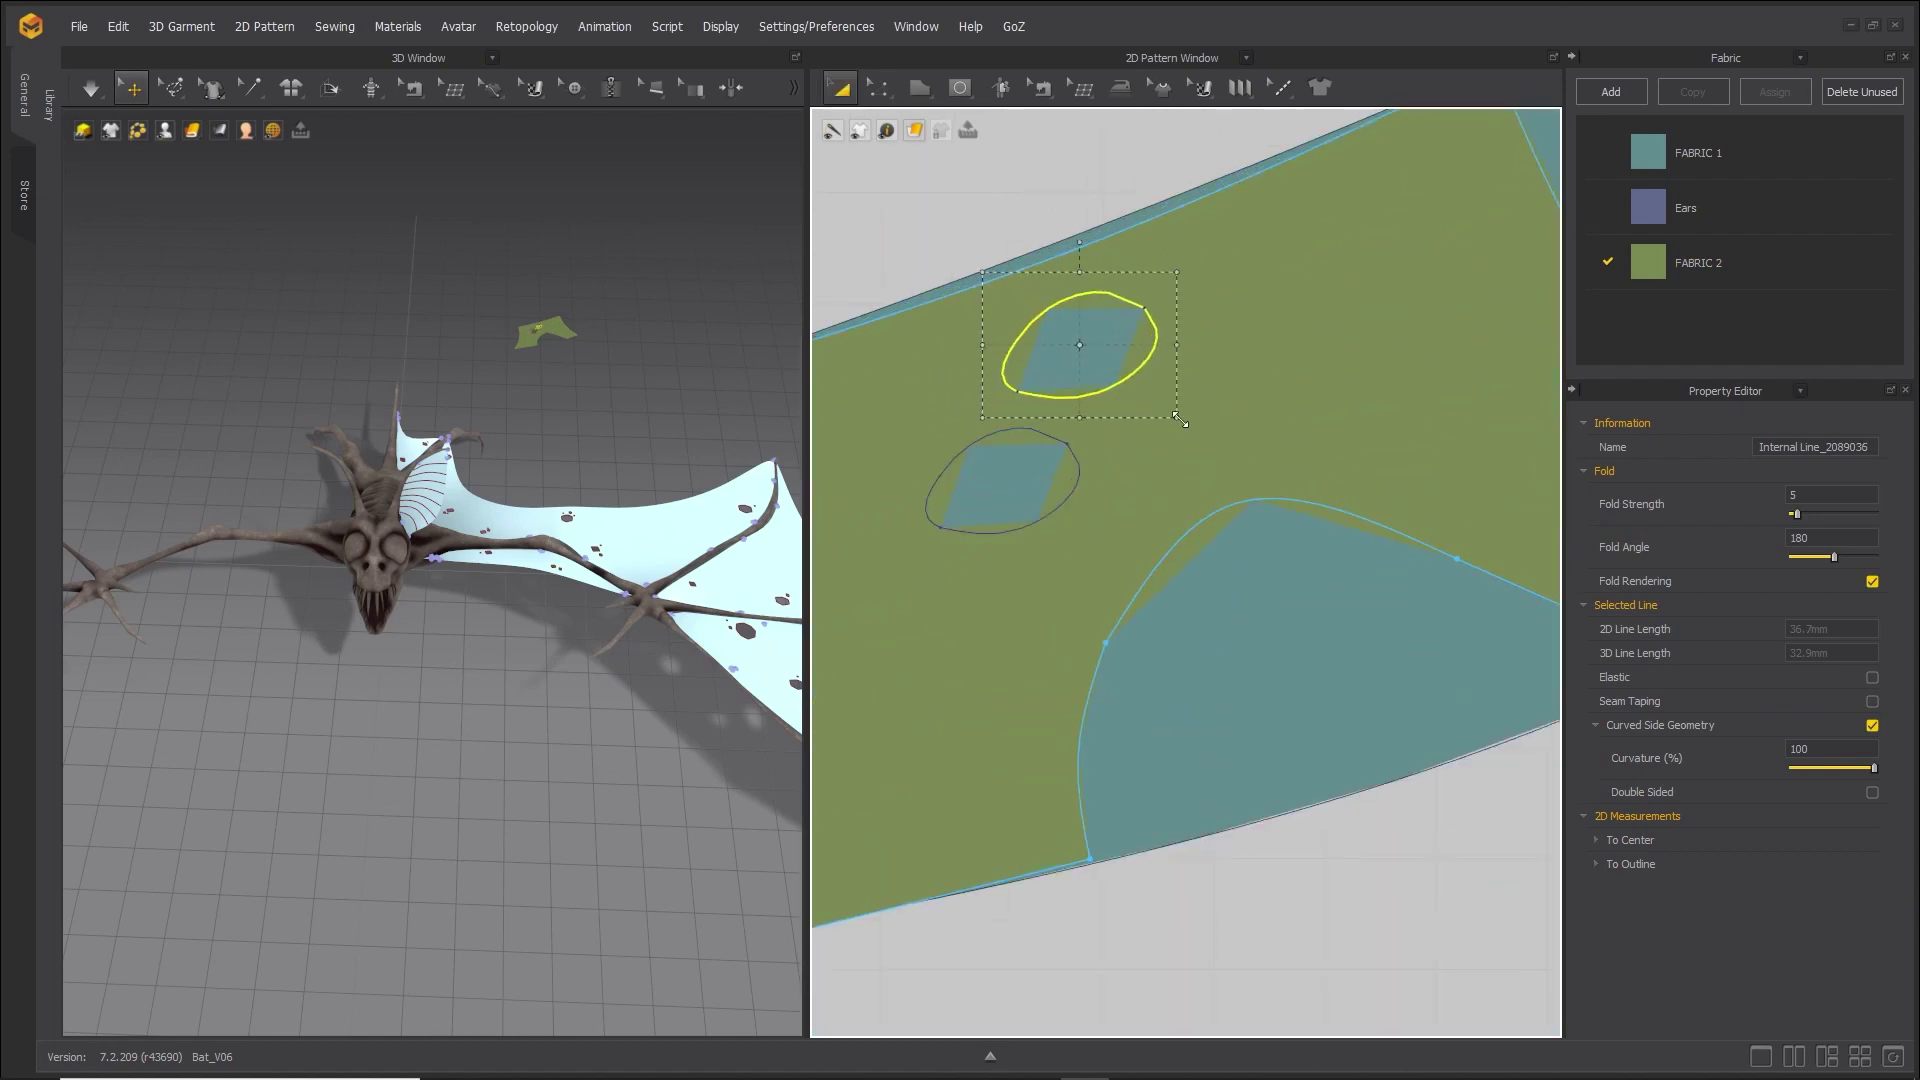
left_click_drag(1177, 417, 1118, 334)
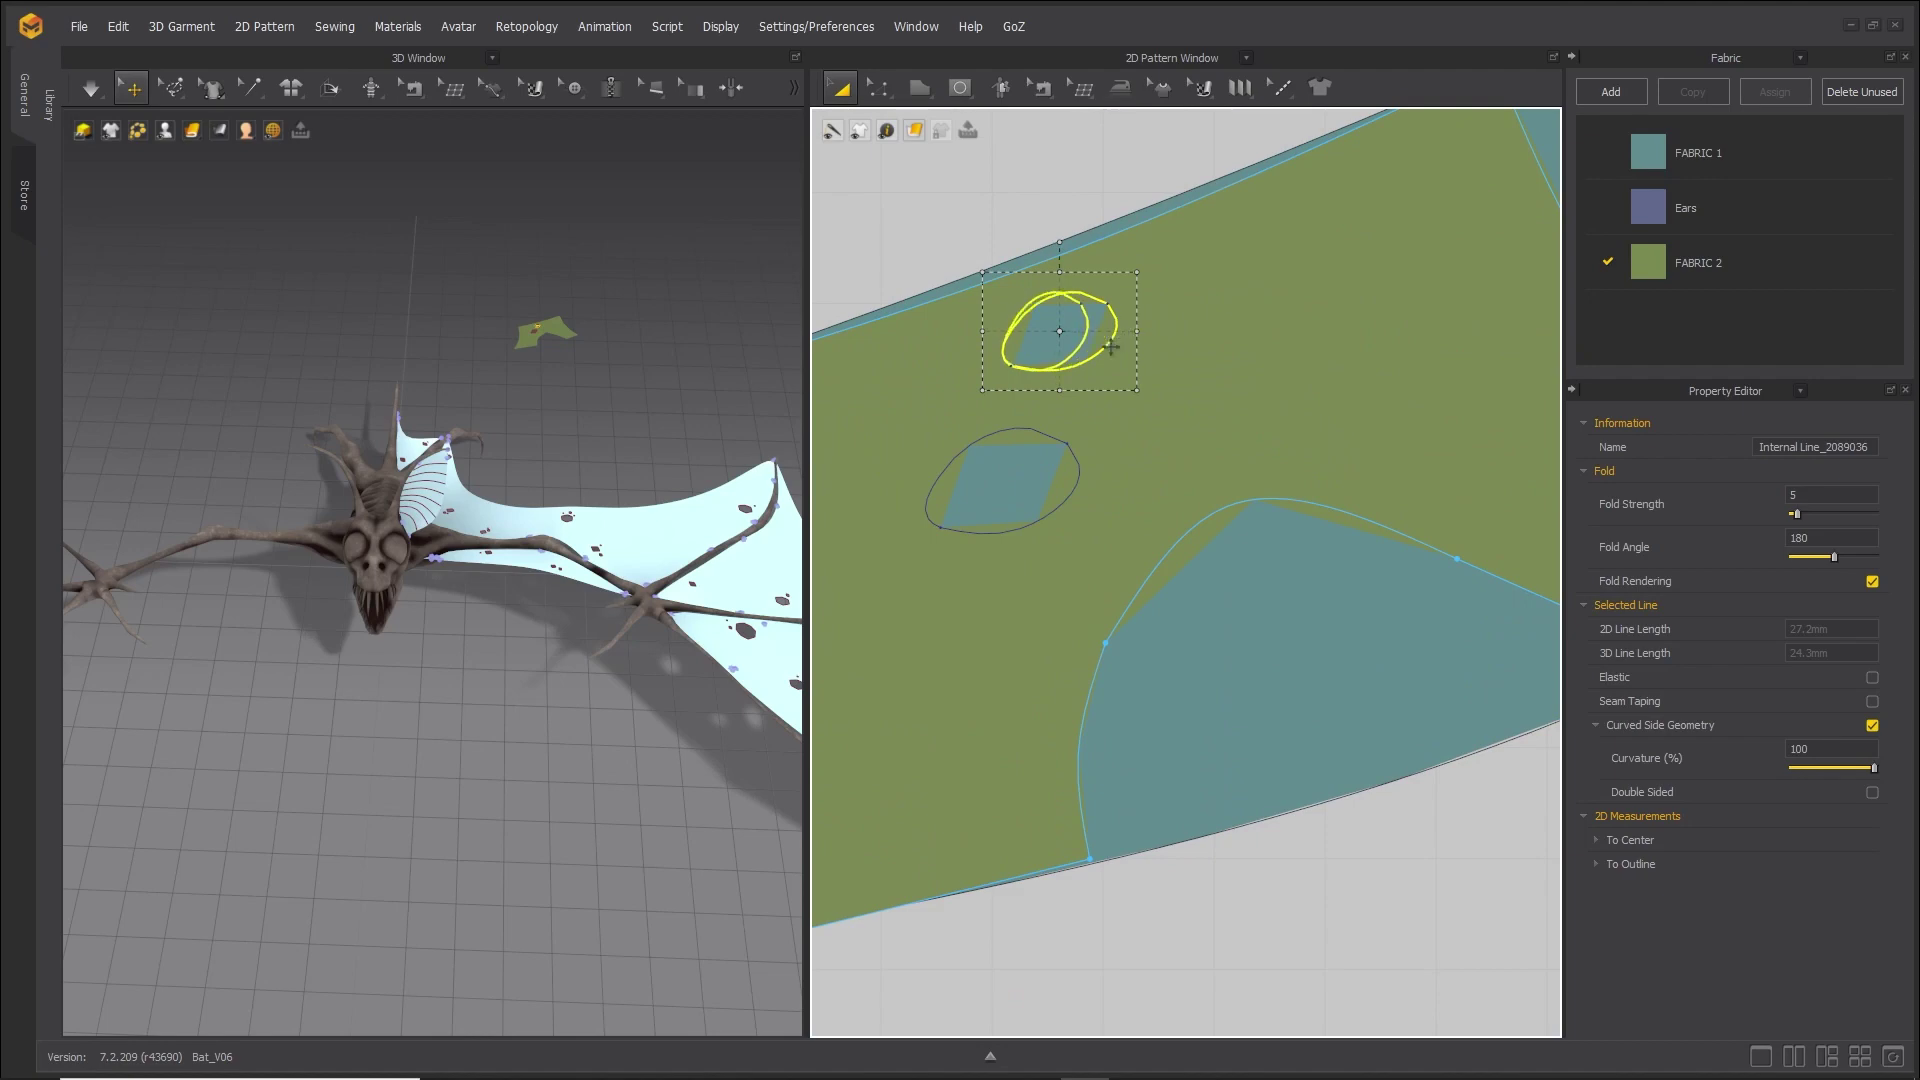
scroll(1047, 420, "down", 1)
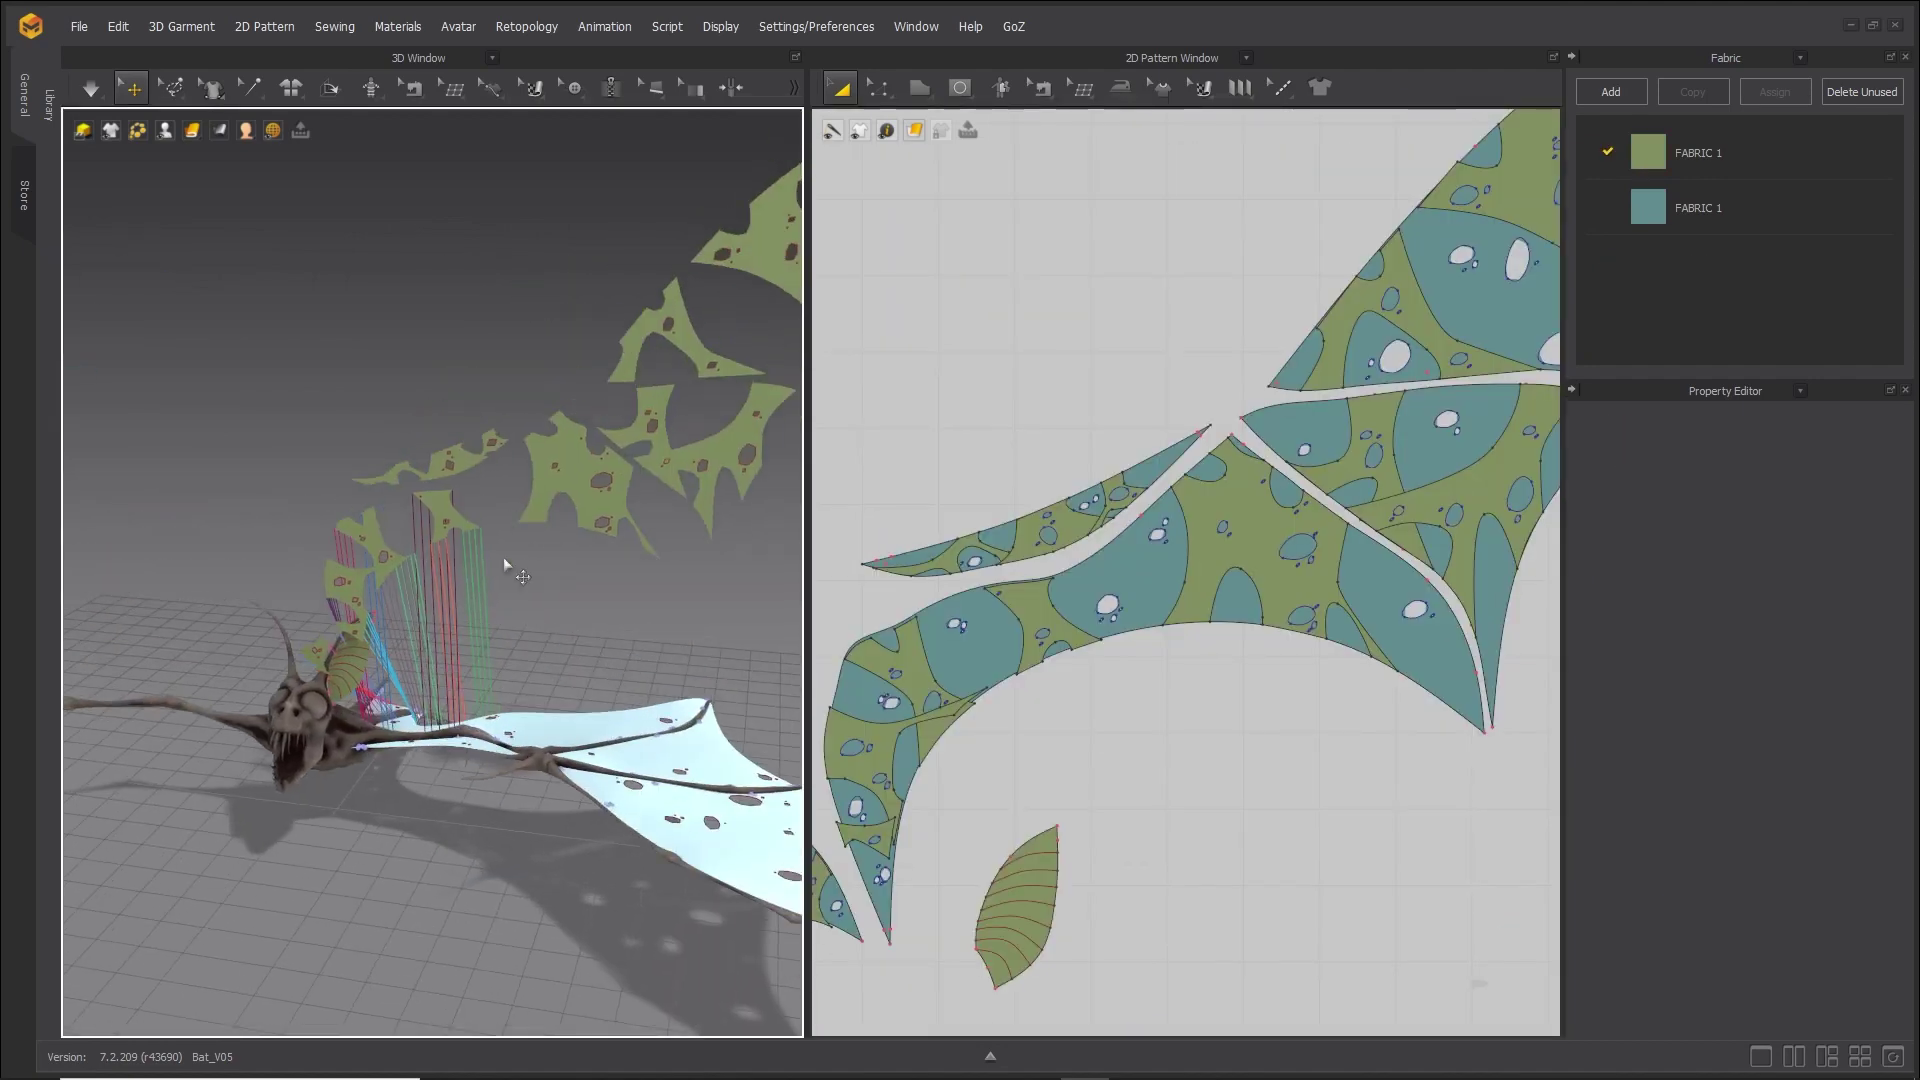
Shift the large middle shred down from the upper strip's top edge and free-sew its upper edge to the strip's edge.
left_click(470, 523)
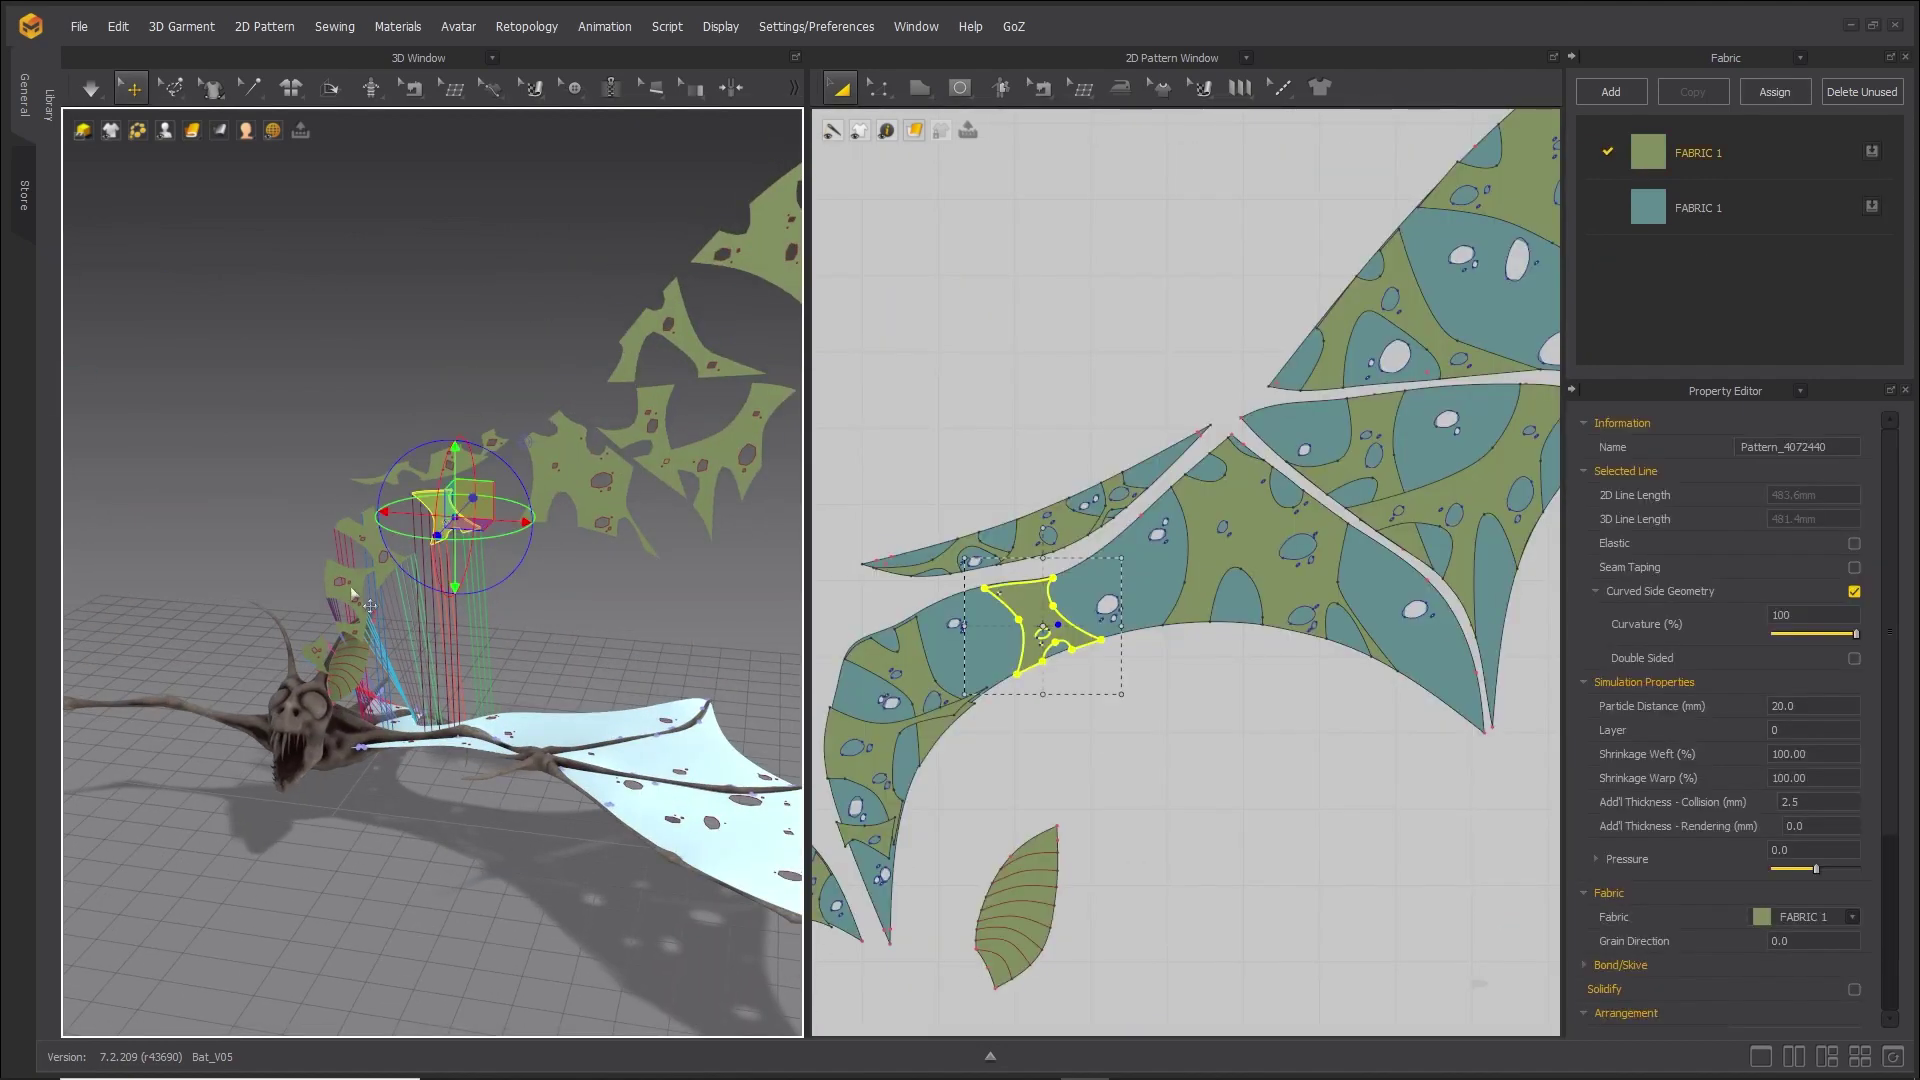
scroll(1232, 793, "up", 6)
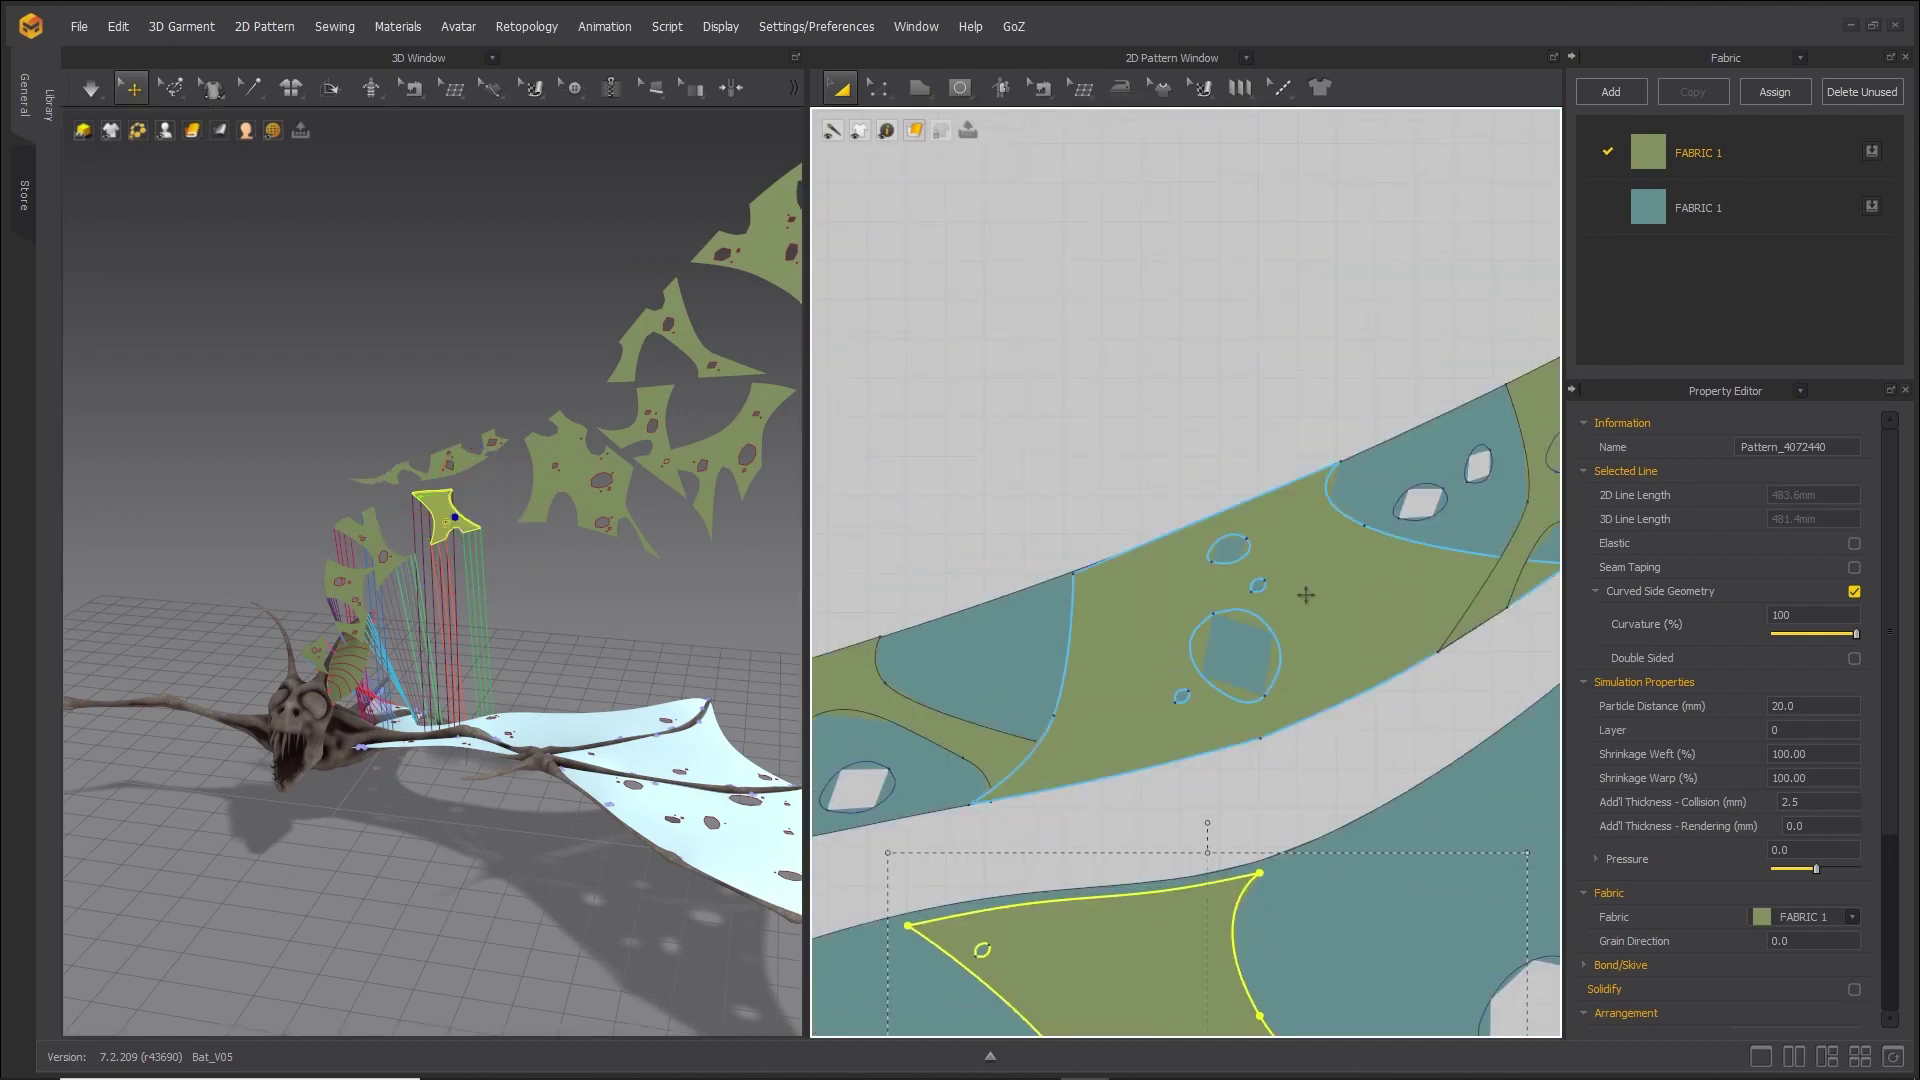
left_click_drag(1307, 596, 1309, 617)
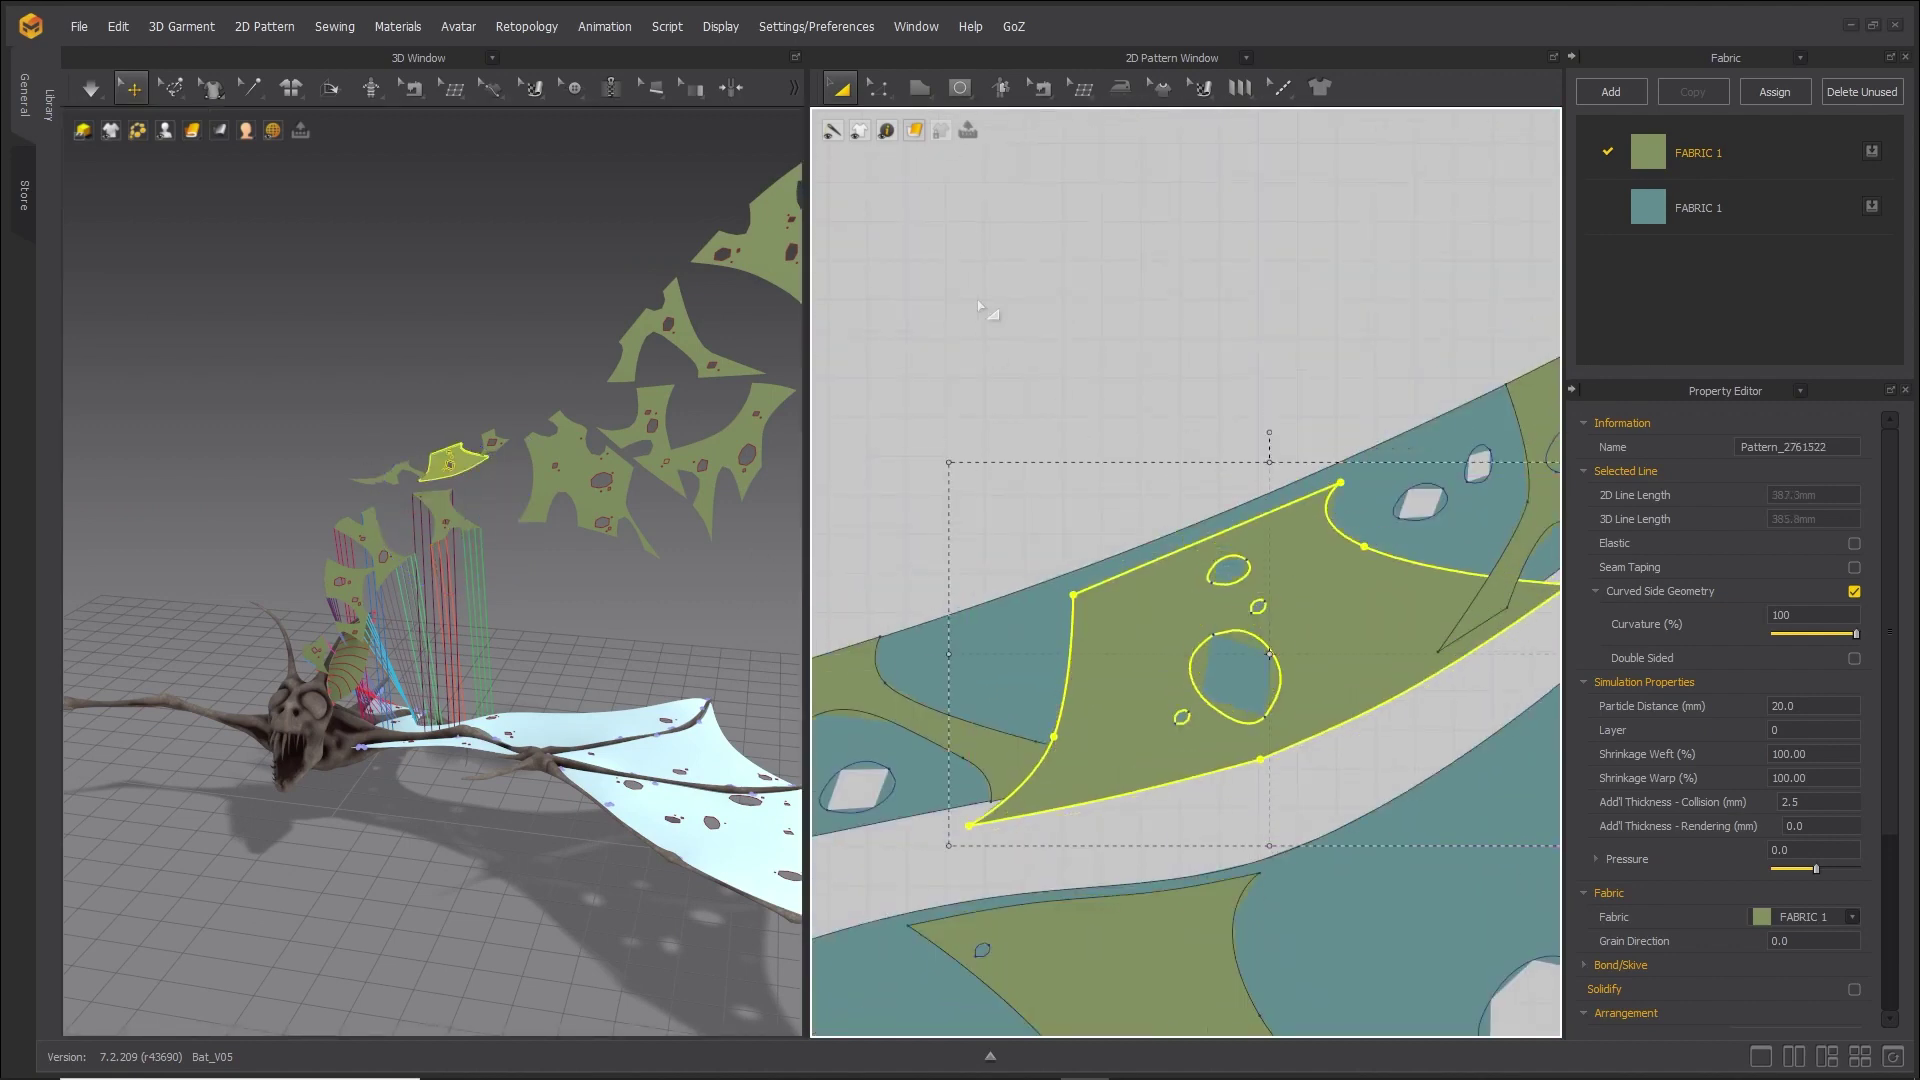
left_click(1042, 88)
left_click(1066, 207)
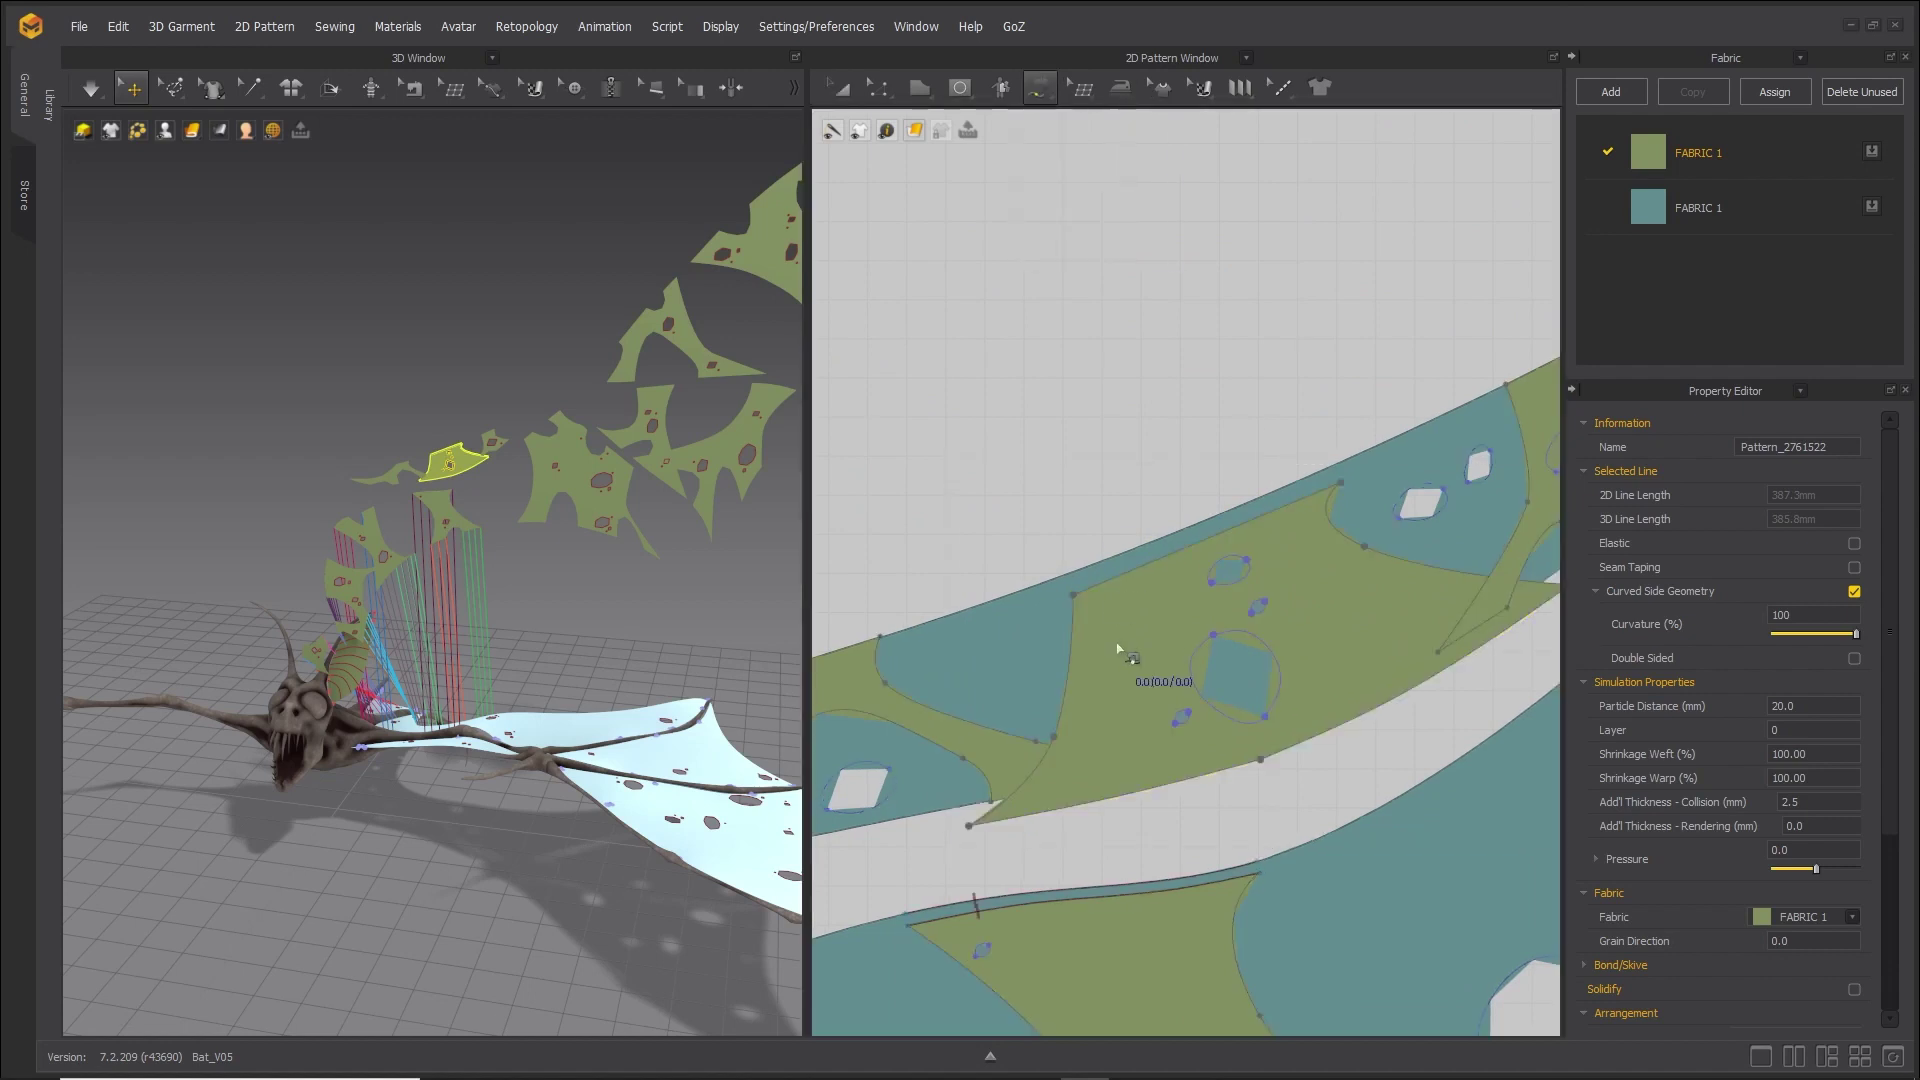
left_click(1073, 595)
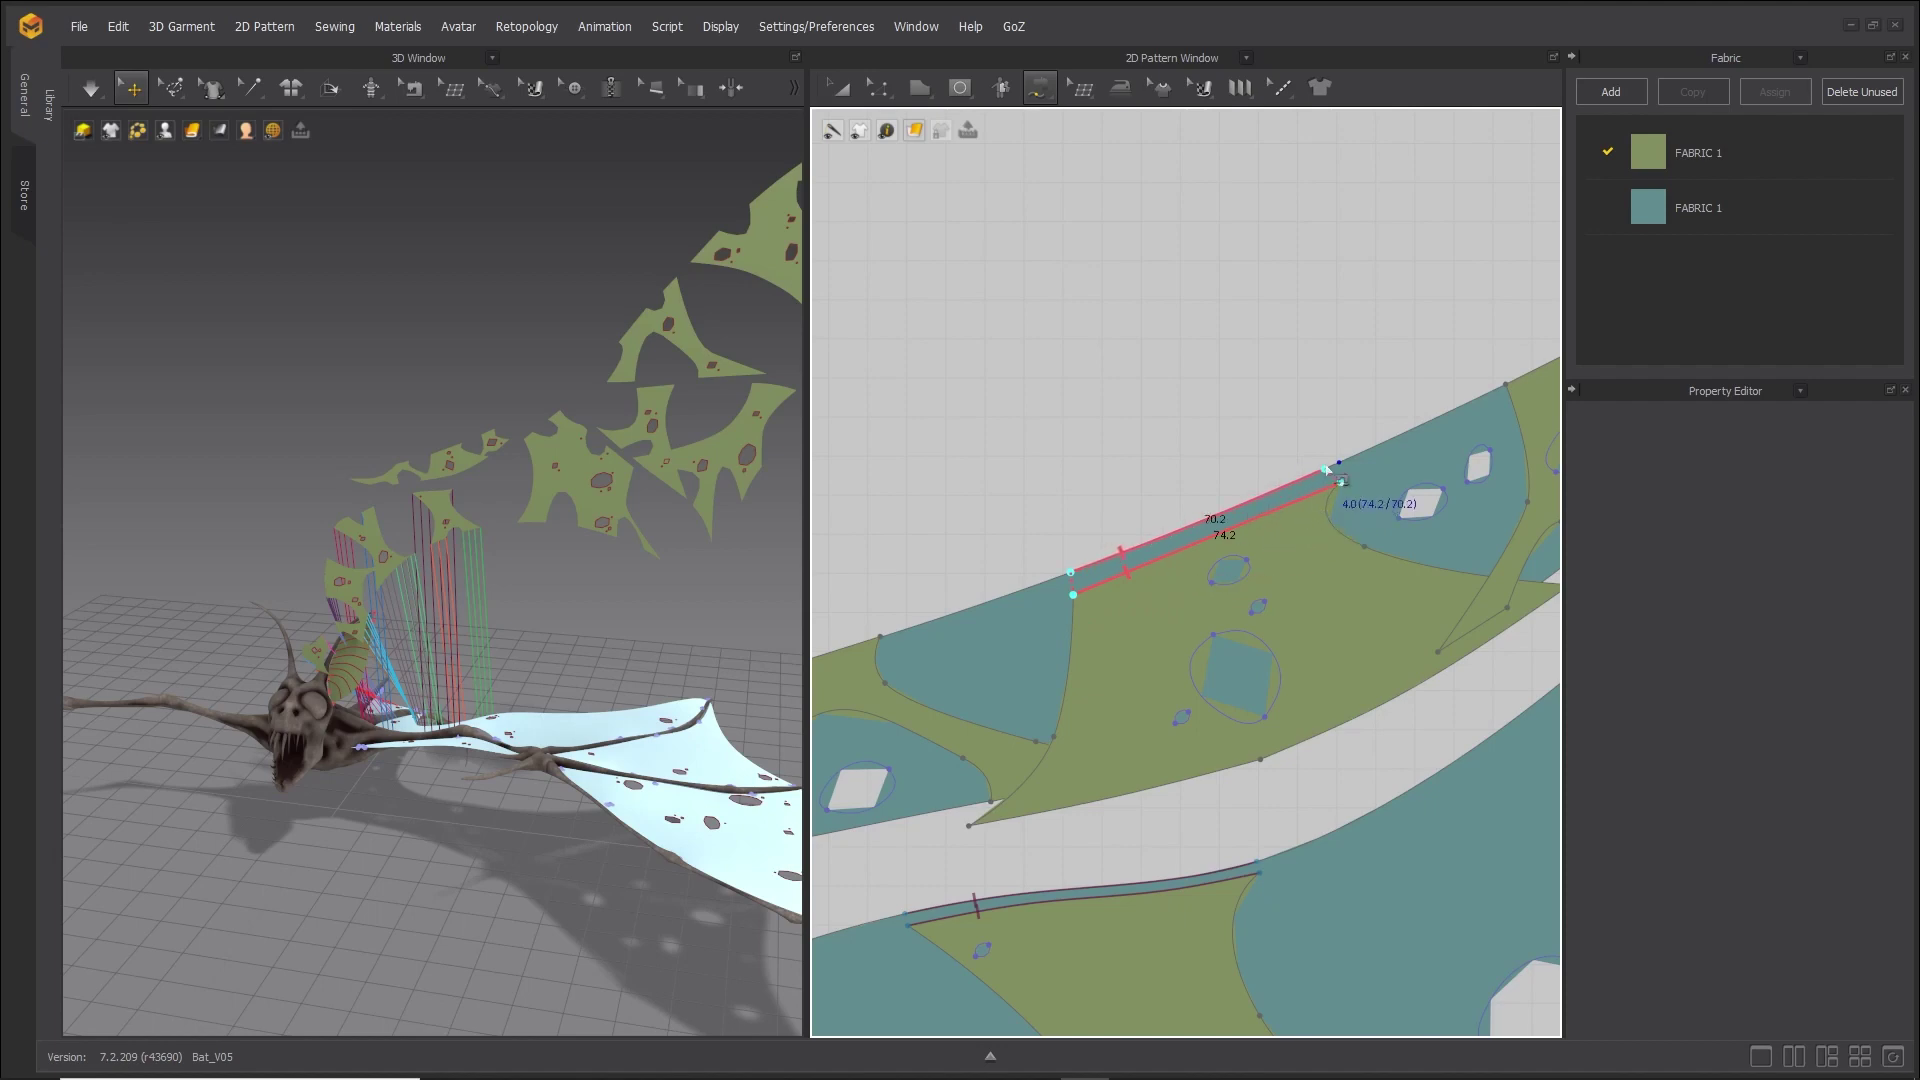
left_click(1341, 471)
scroll(1133, 835, "up", 2)
scroll(1254, 861, "down", 3)
Move the small outer shred and the notched inner shred slightly below the upper strip's top edge.
middle_click_drag(1254, 861, 937, 970)
scroll(1176, 620, "up", 2)
key("a")
left_click_drag(1265, 581, 1275, 604)
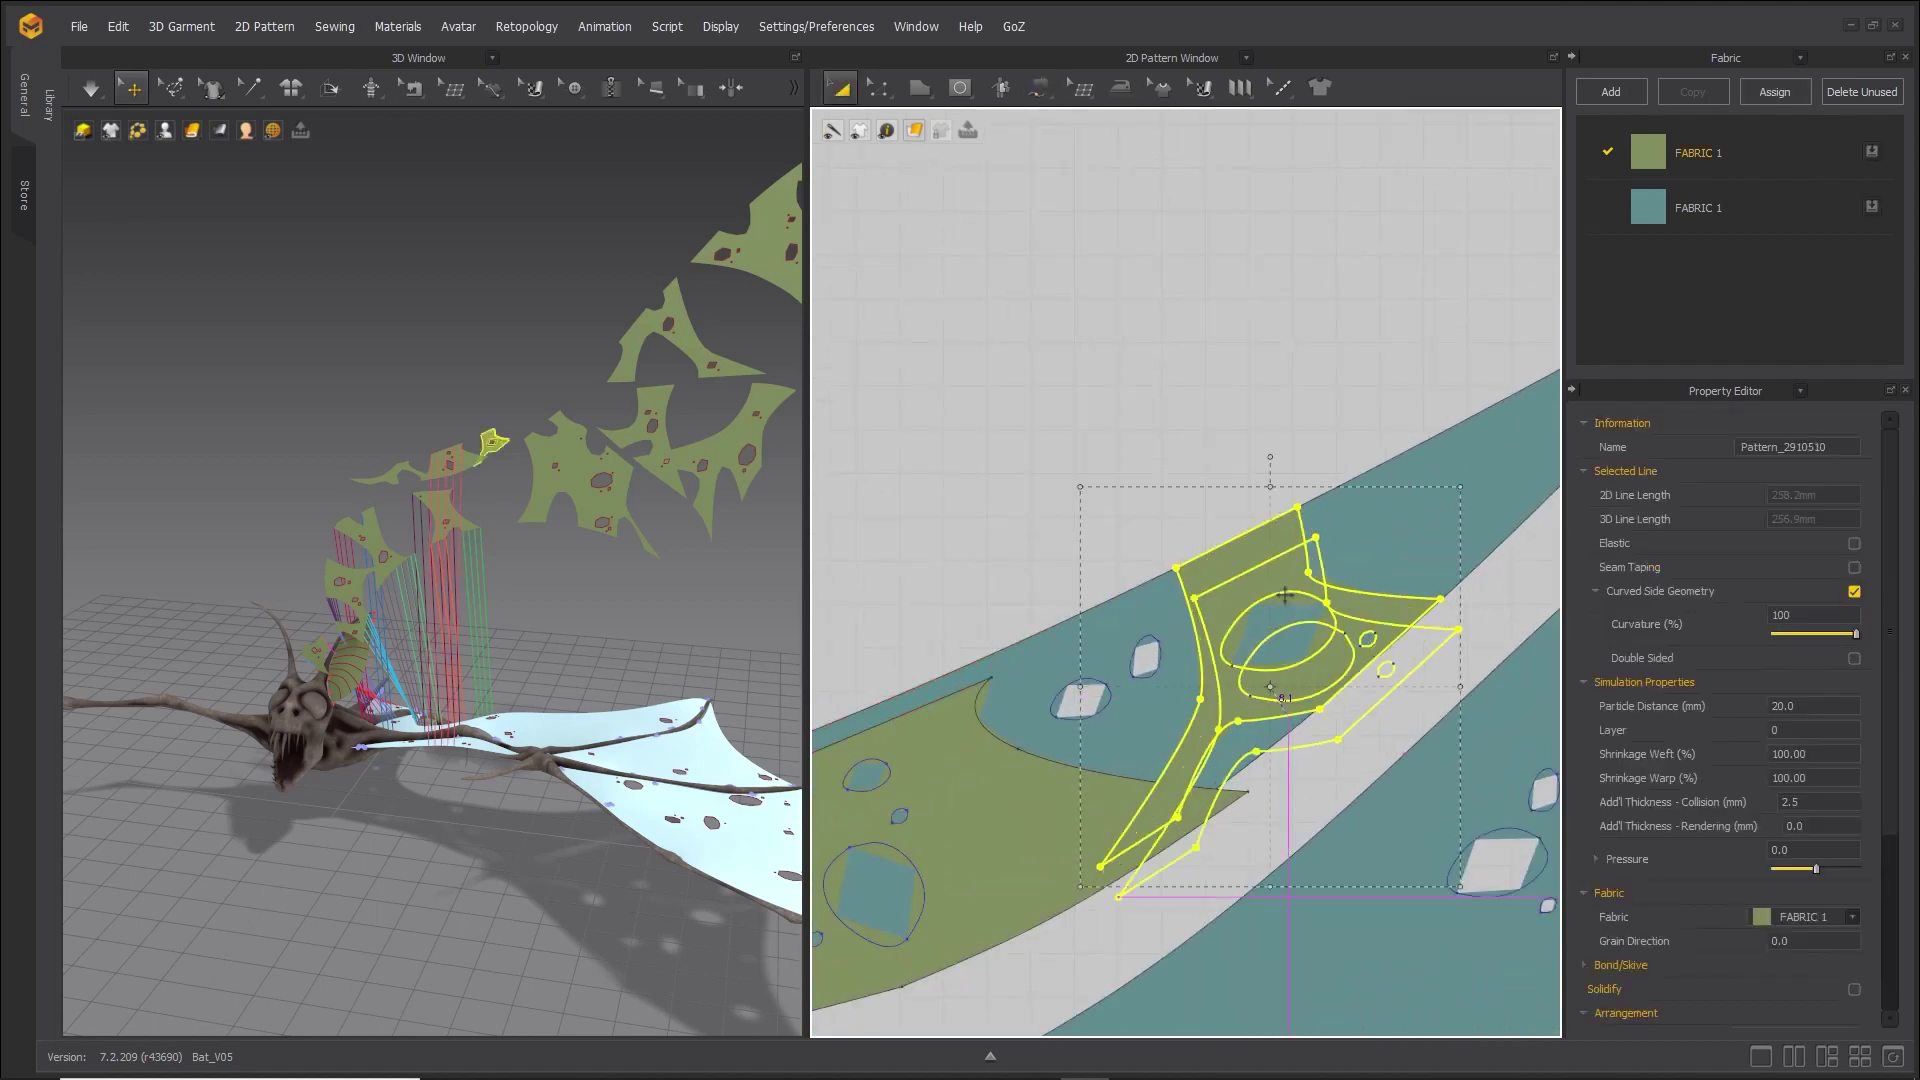
middle_click_drag(946, 792, 1539, 623)
left_click(970, 793)
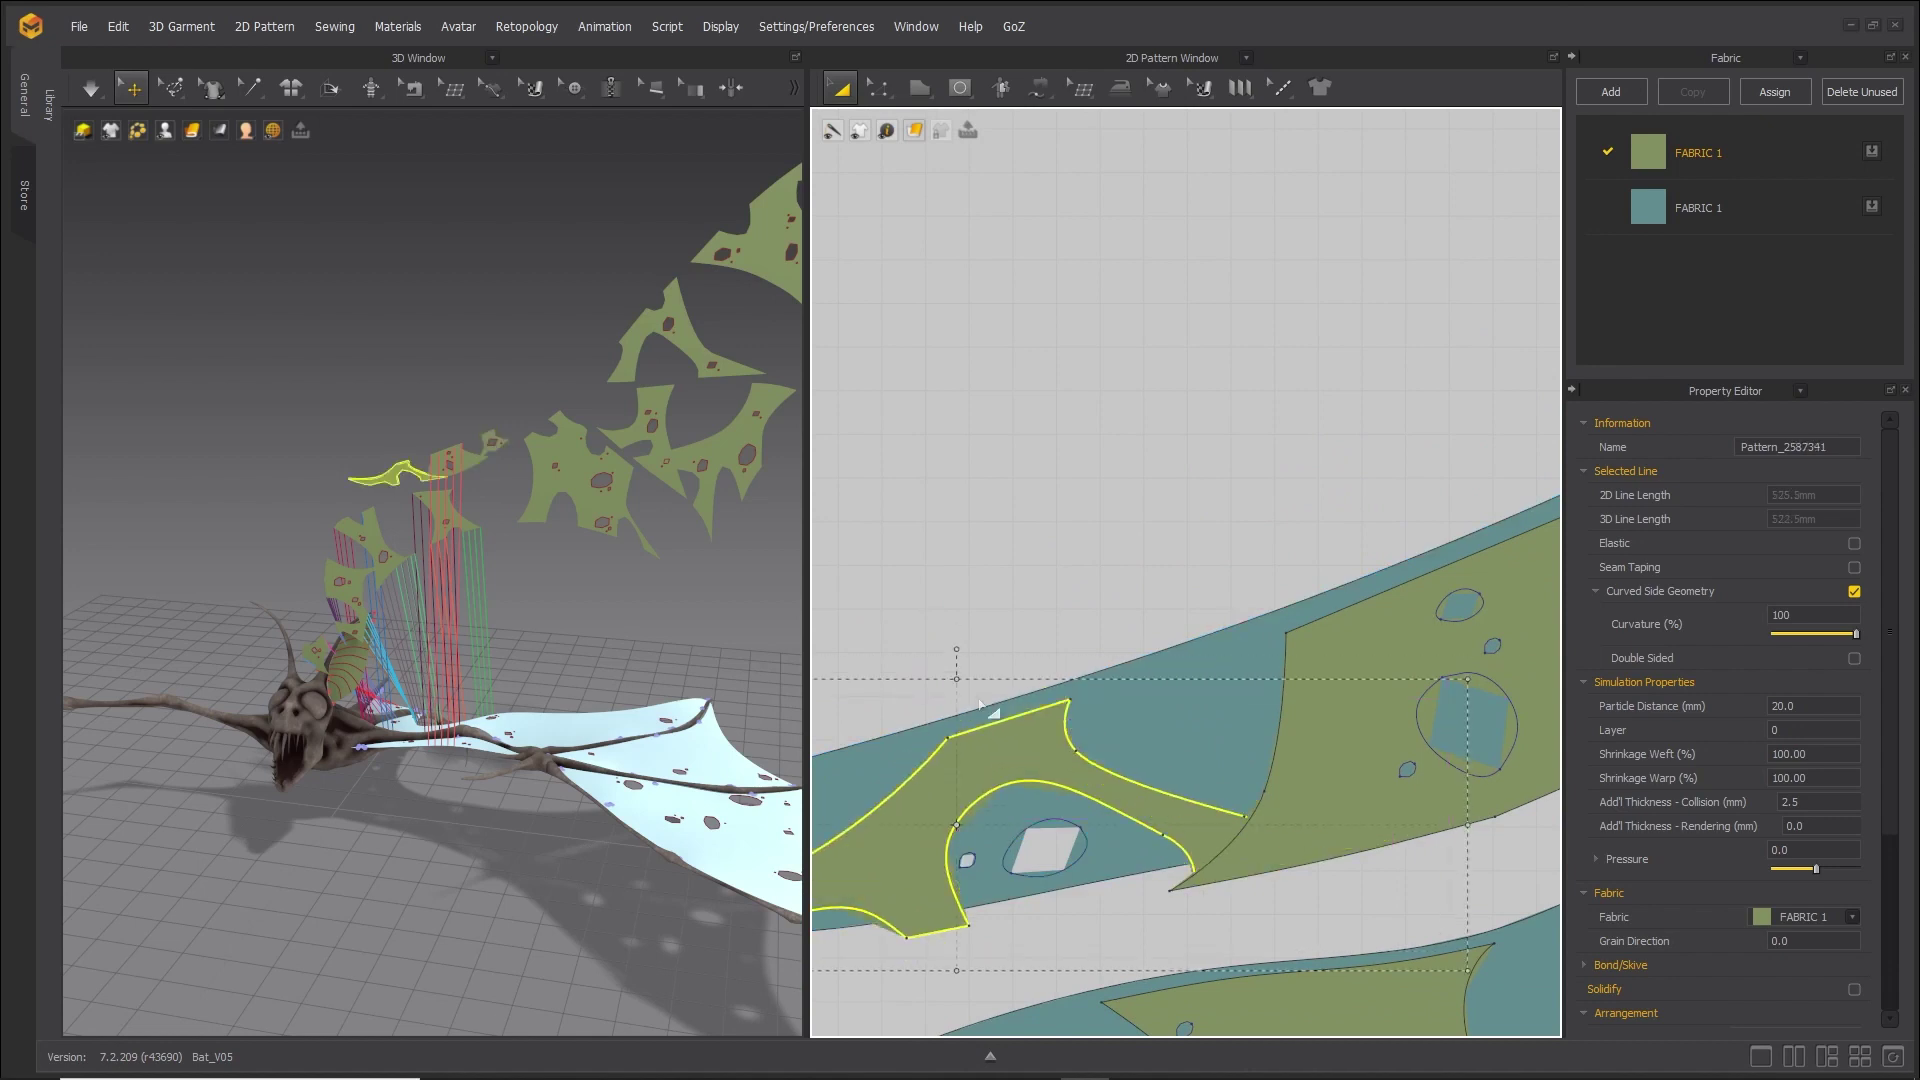
Free-sew the notched inner shred's short upper edge to the matching stretch of the wing strip's top edge.
scroll(910, 730, "up", 2)
key("c")
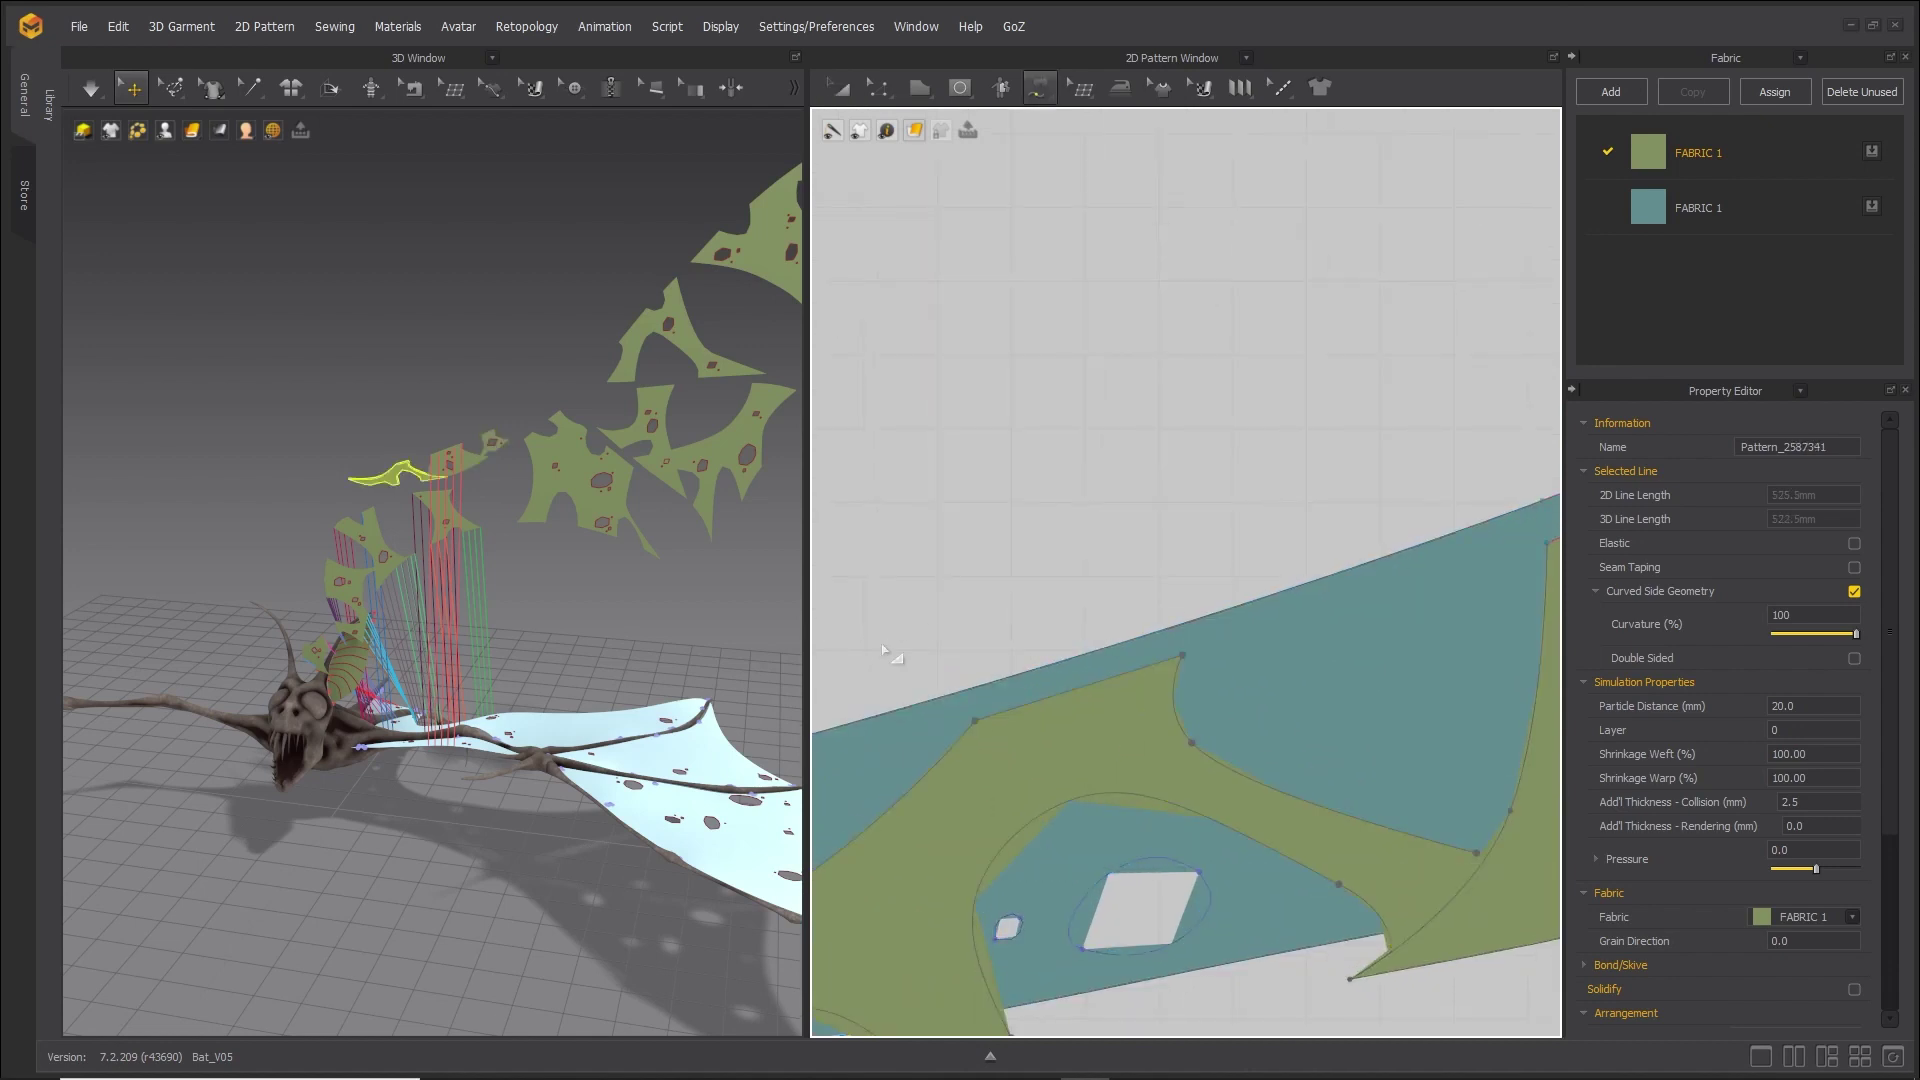
left_click(976, 721)
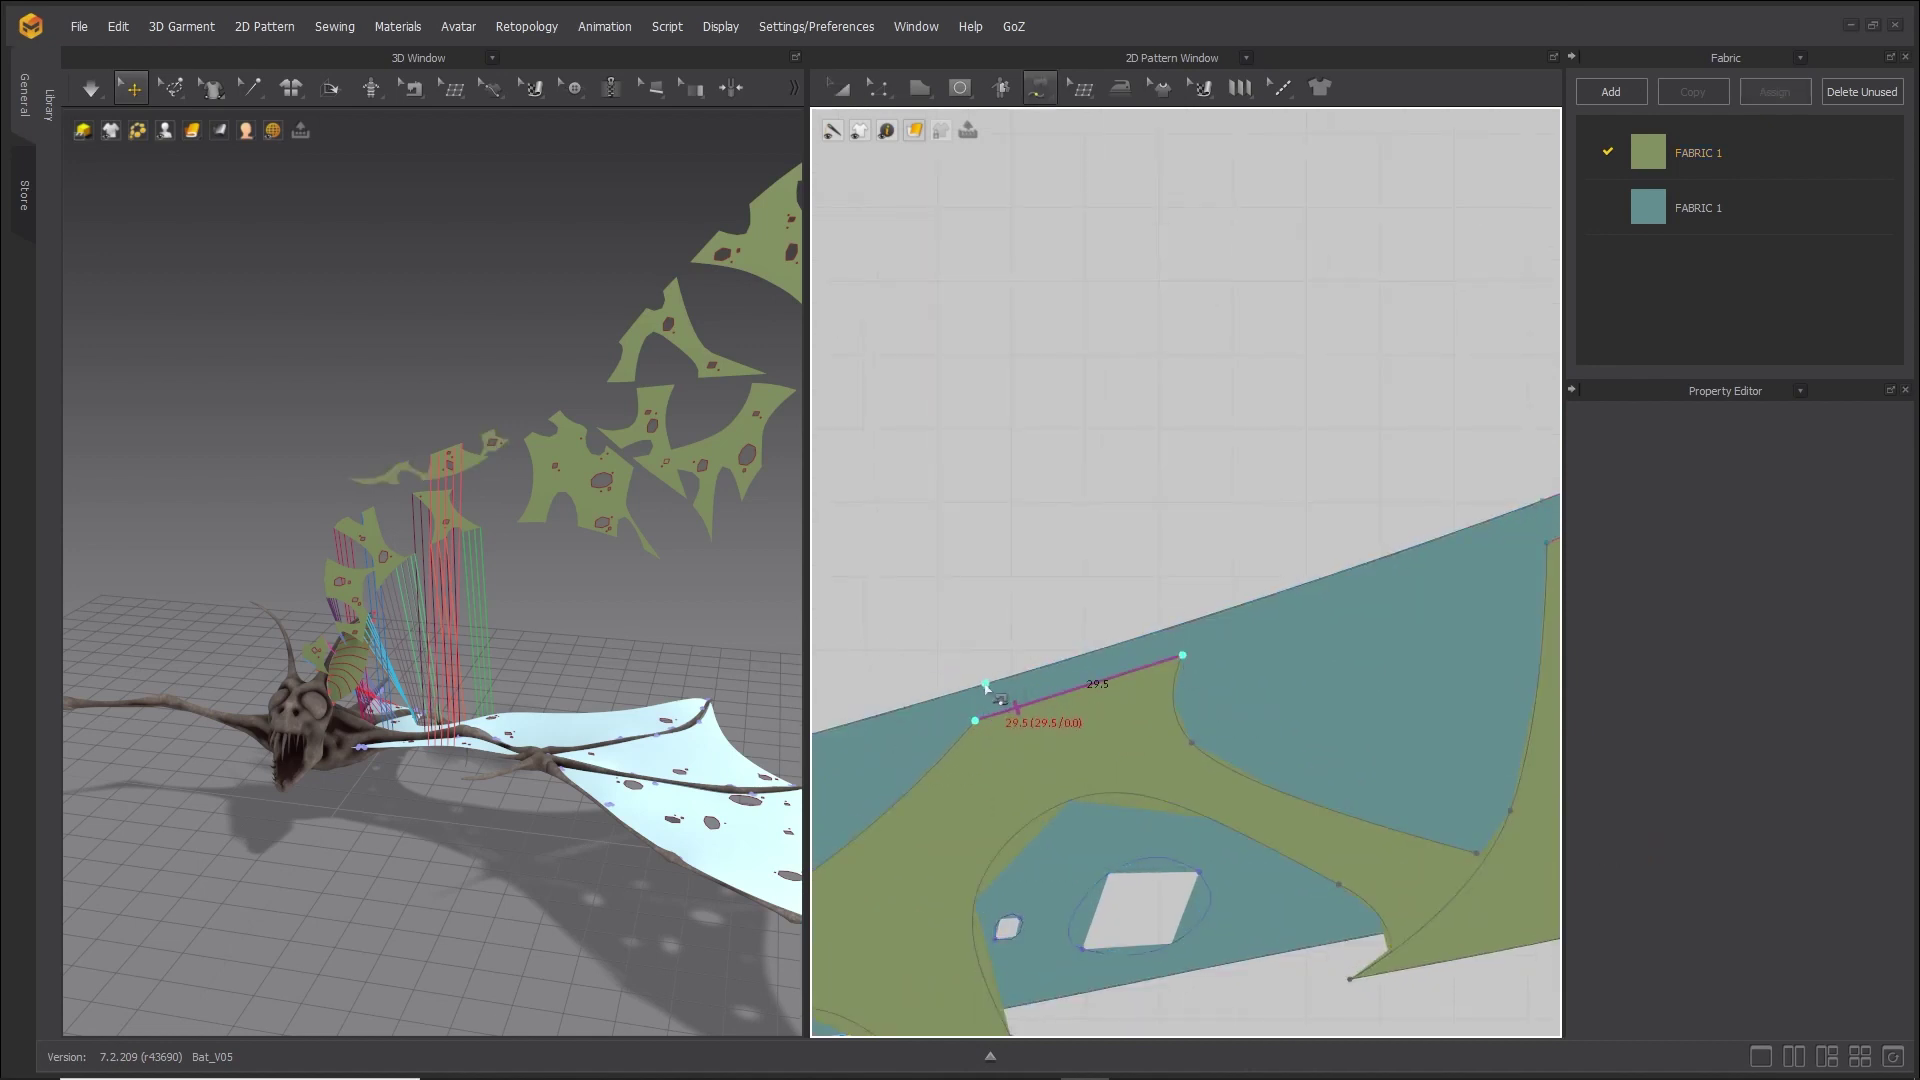
left_click(967, 695)
left_click(1172, 640)
Free-sew the small outer shred's upper edge to the adjacent stretch of the wing strip's top edge.
middle_click_drag(1290, 625, 799, 767)
scroll(1113, 624, "down", 2)
left_click(1066, 638)
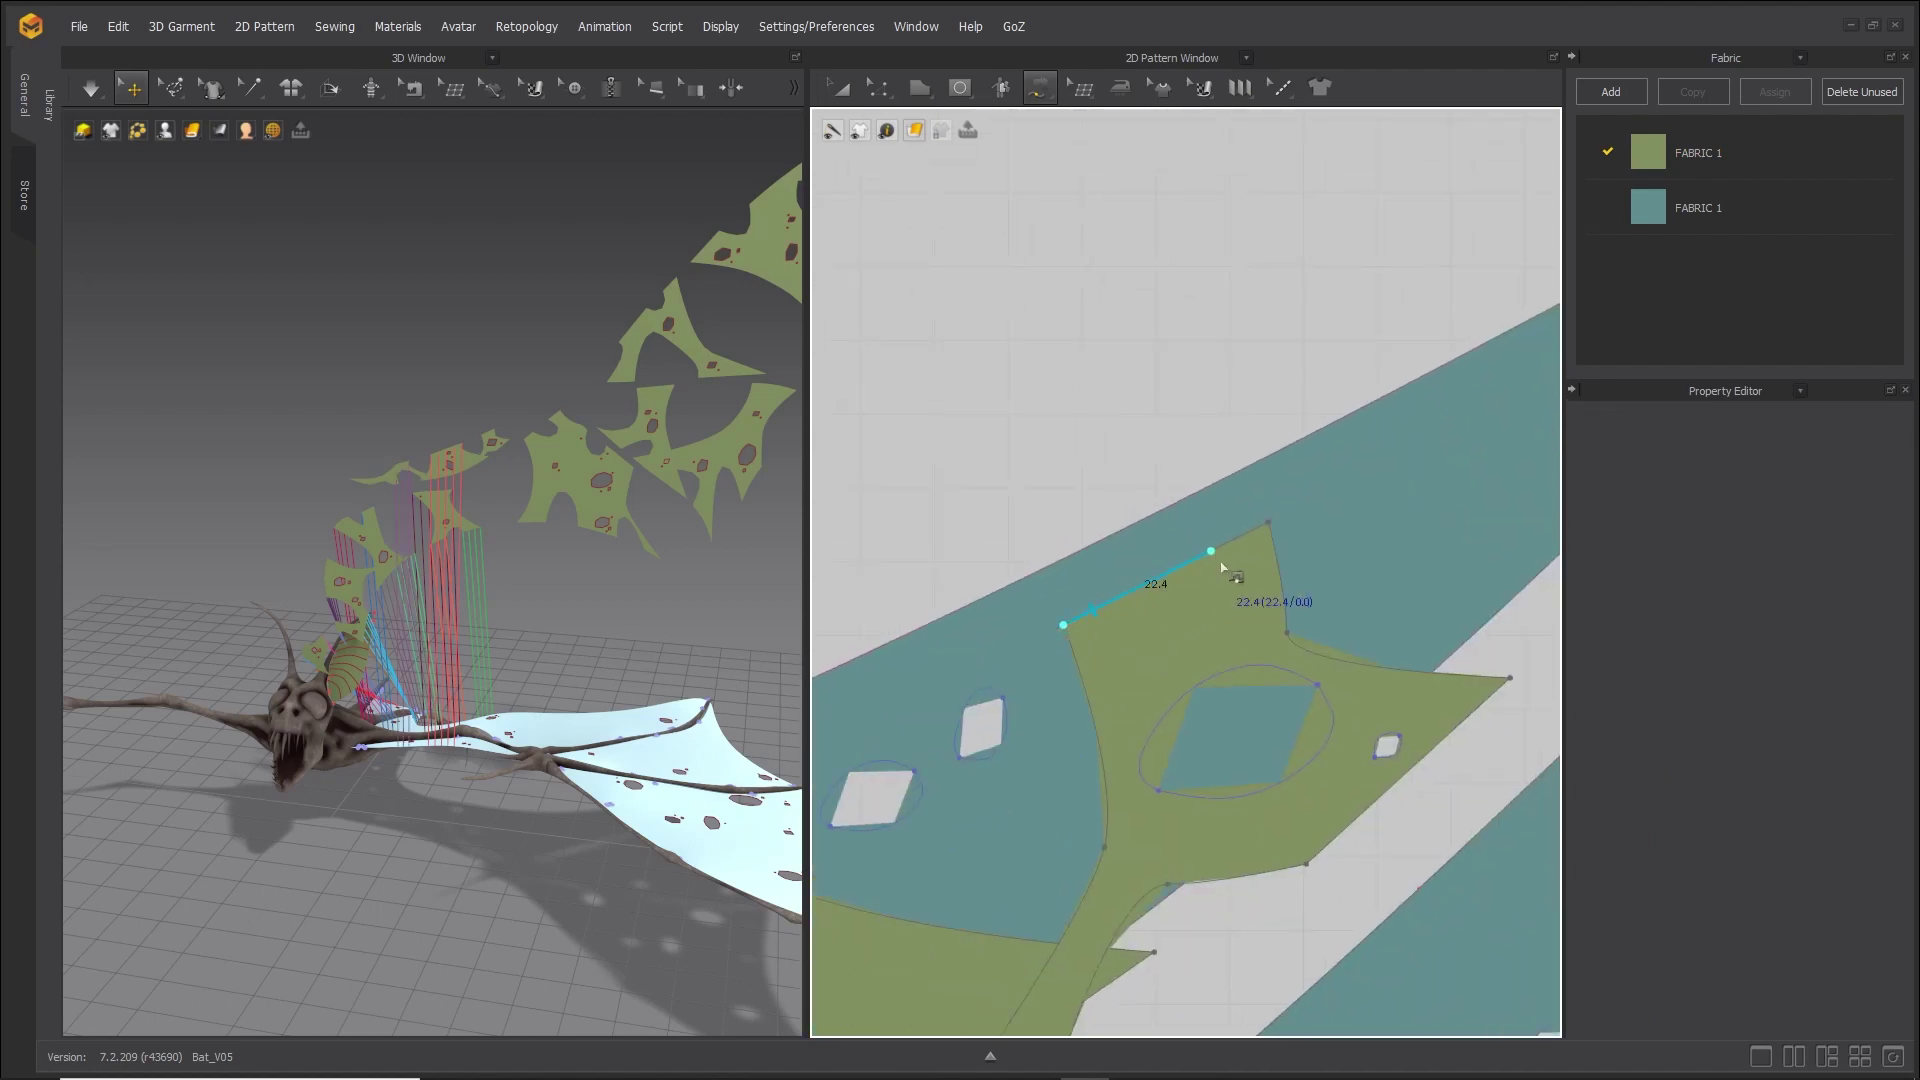
left_click(1031, 589)
left_click(1231, 479)
Move the inner, middle and outer green shreds upward to clear the upper wing strip's lower edge for sewing.
scroll(1366, 610, "down", 3)
middle_click_drag(1386, 577, 1457, 400)
scroll(1457, 400, "down", 2)
key("a")
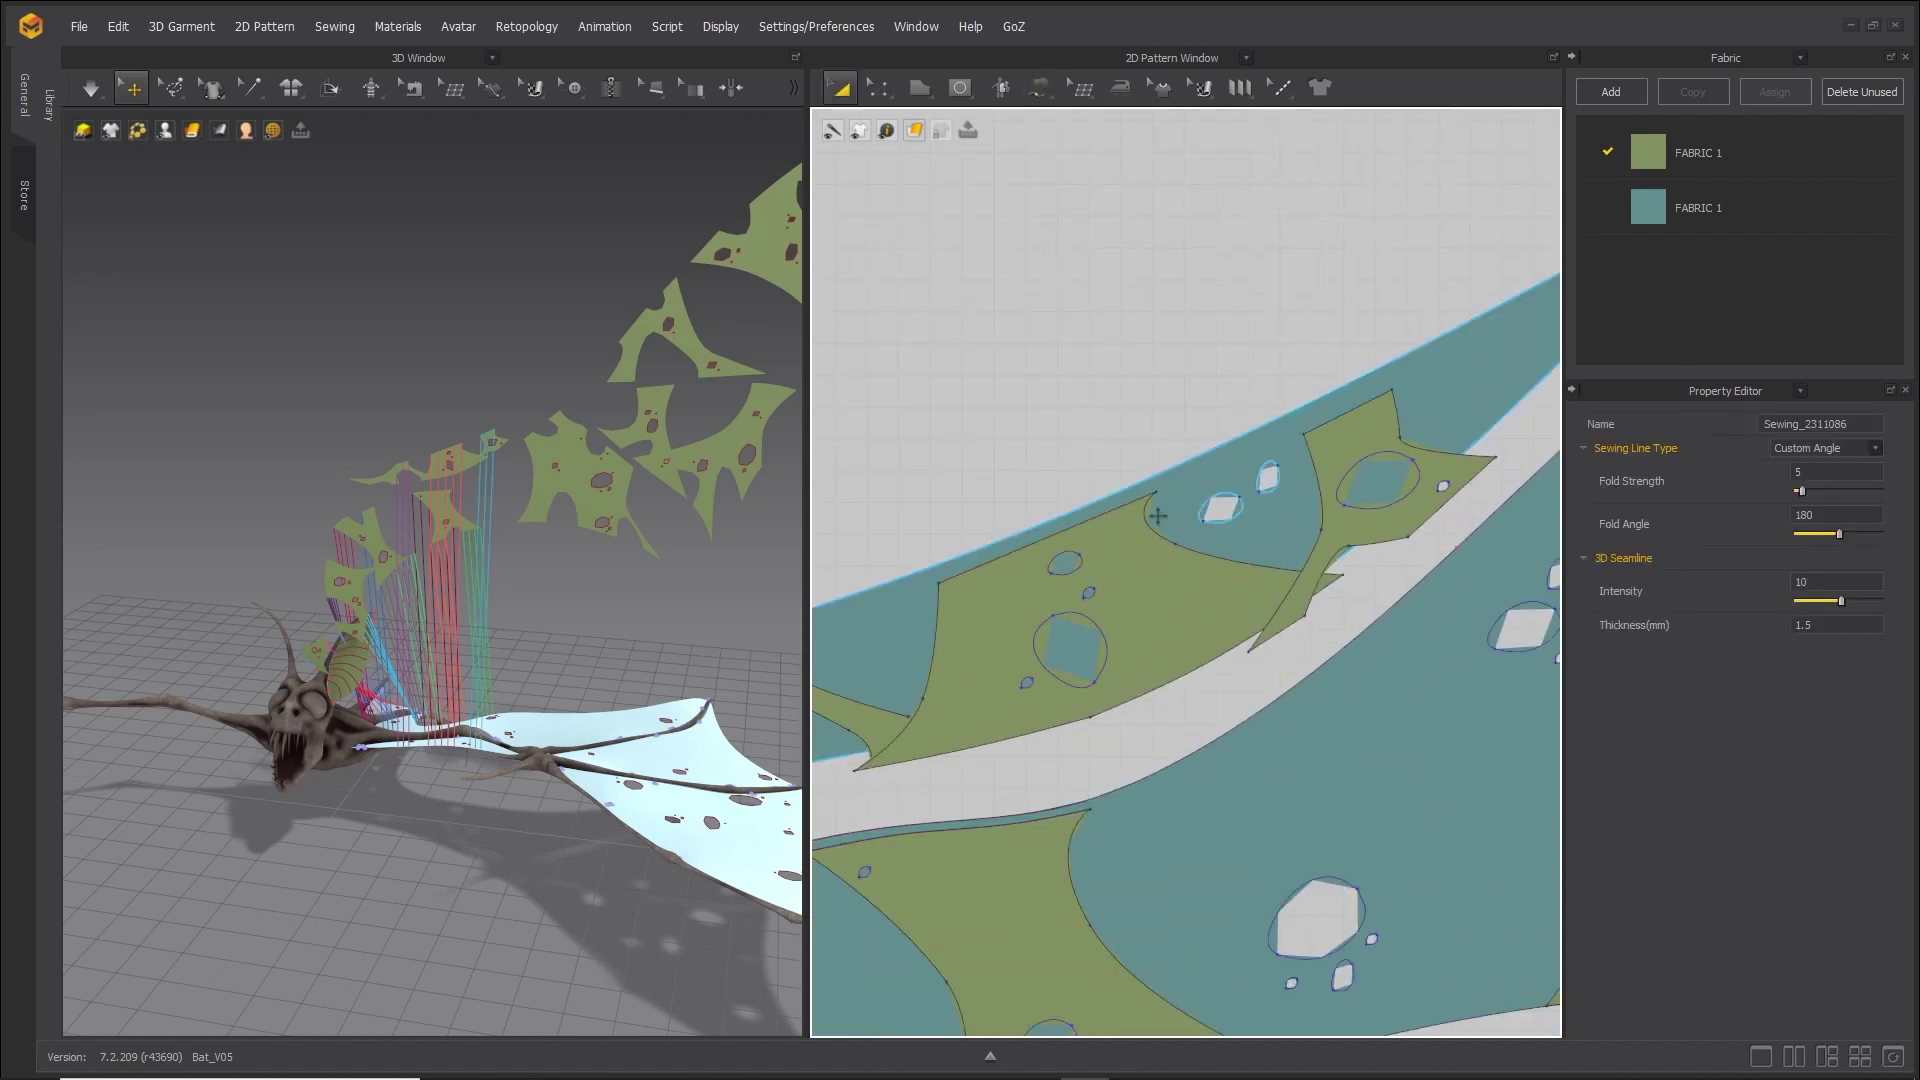
middle_click_drag(973, 712, 1256, 510)
left_click_drag(1038, 490, 1038, 452)
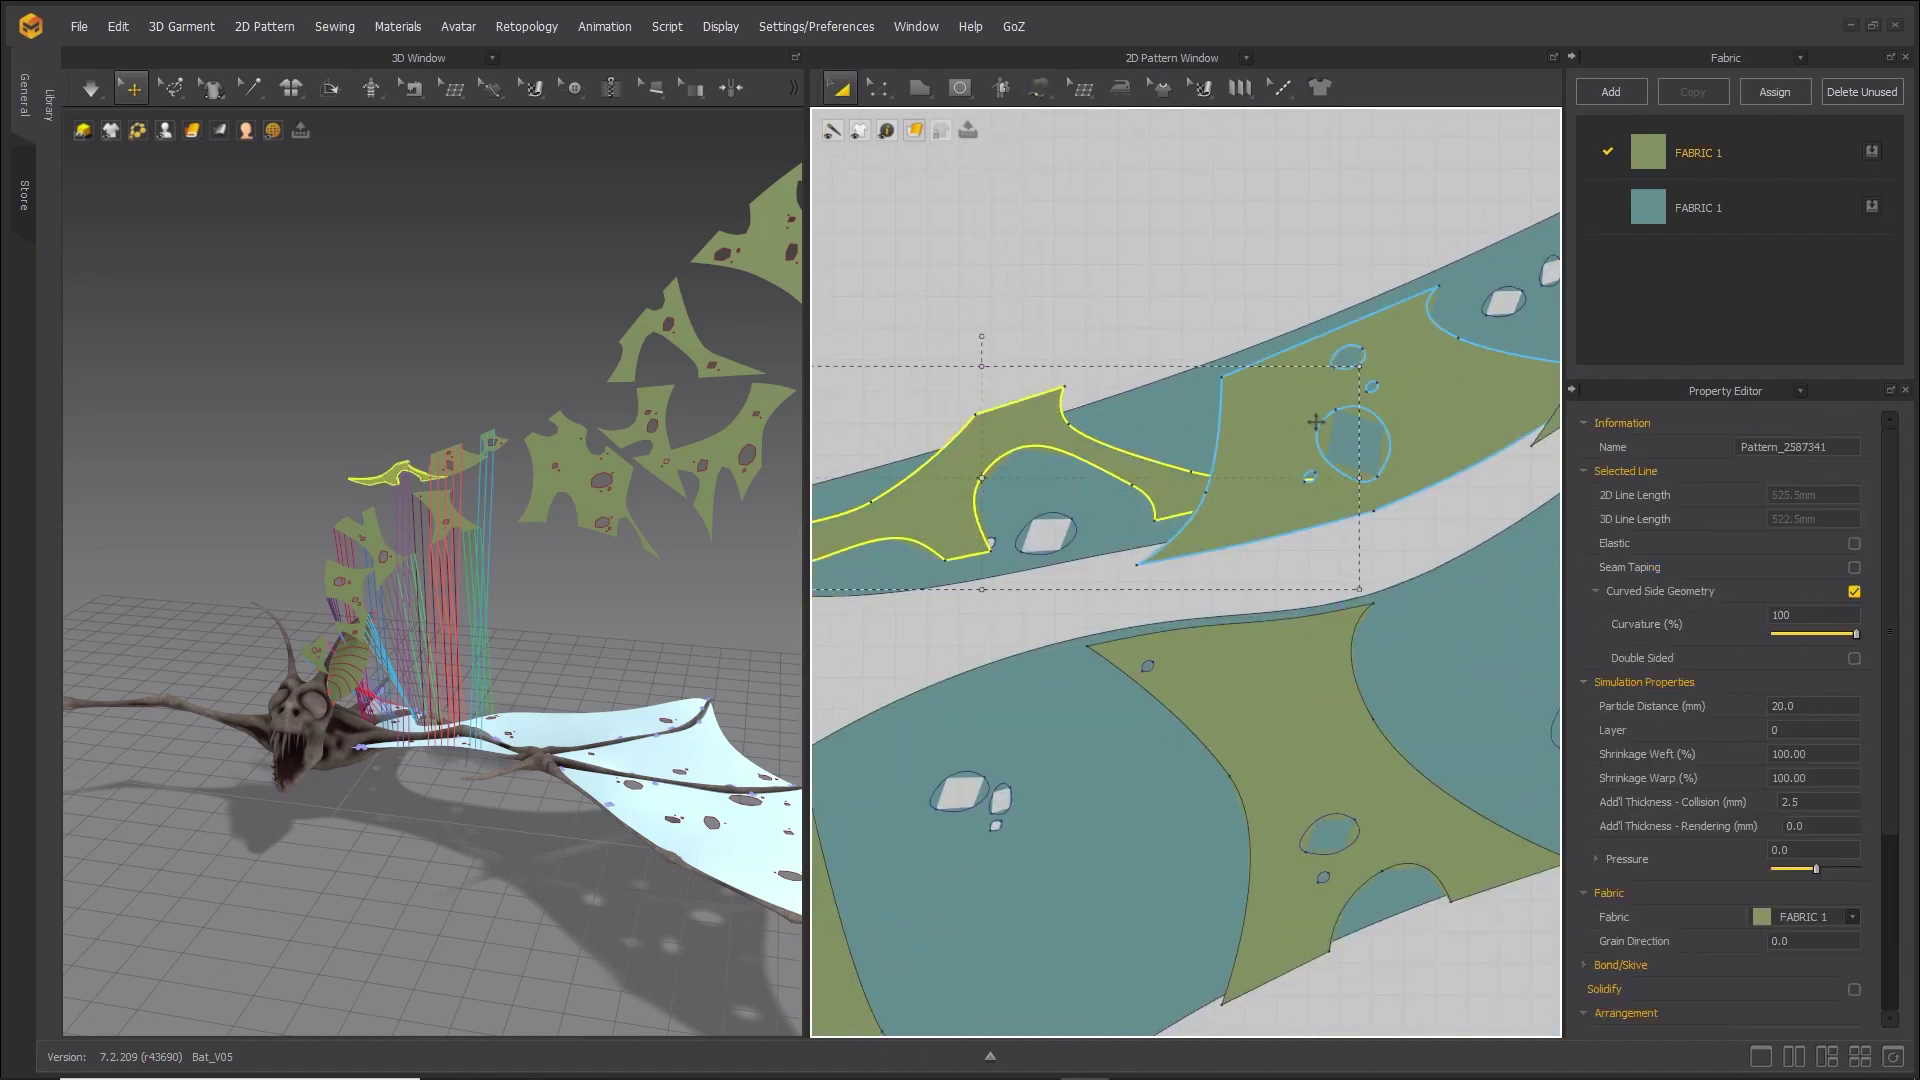
left_click_drag(1410, 397, 1399, 364)
middle_click_drag(1443, 467, 1208, 523)
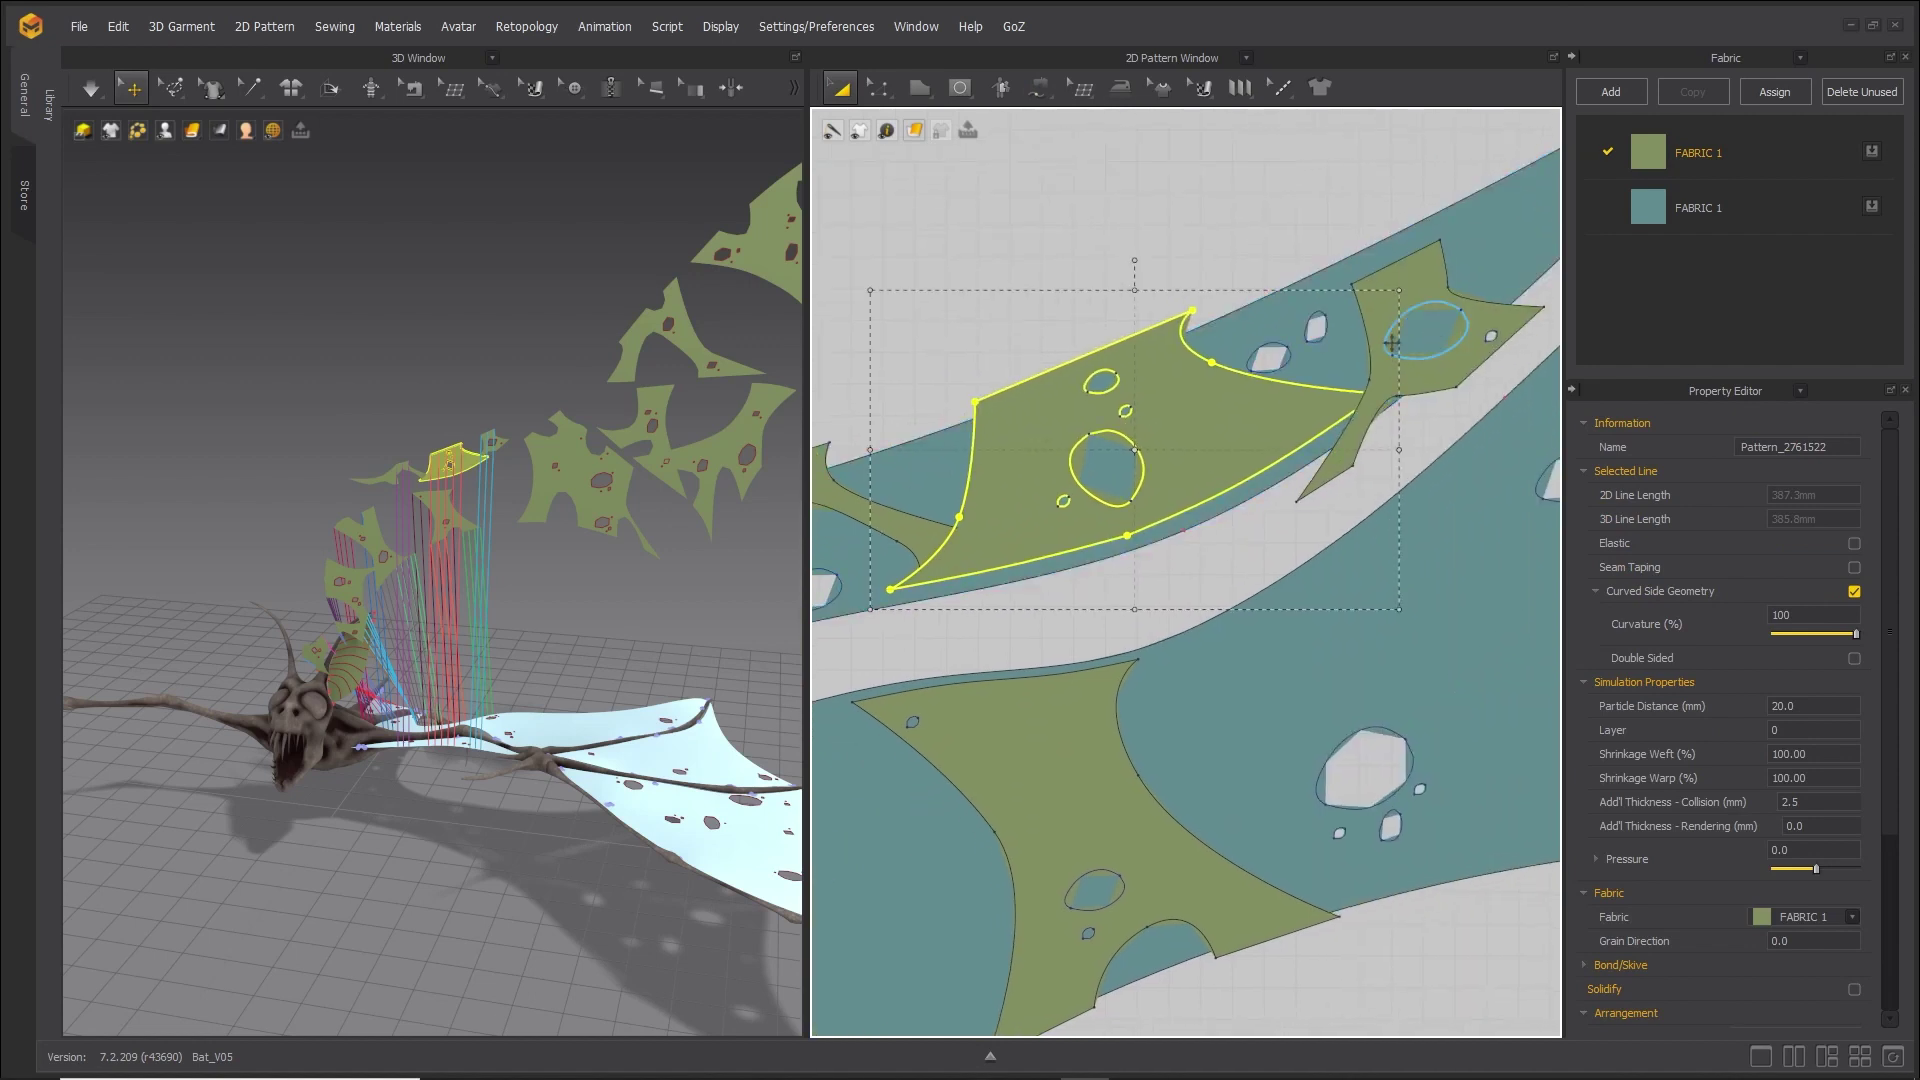
left_click_drag(1367, 424, 1349, 364)
middle_click_drag(1344, 396, 1082, 446)
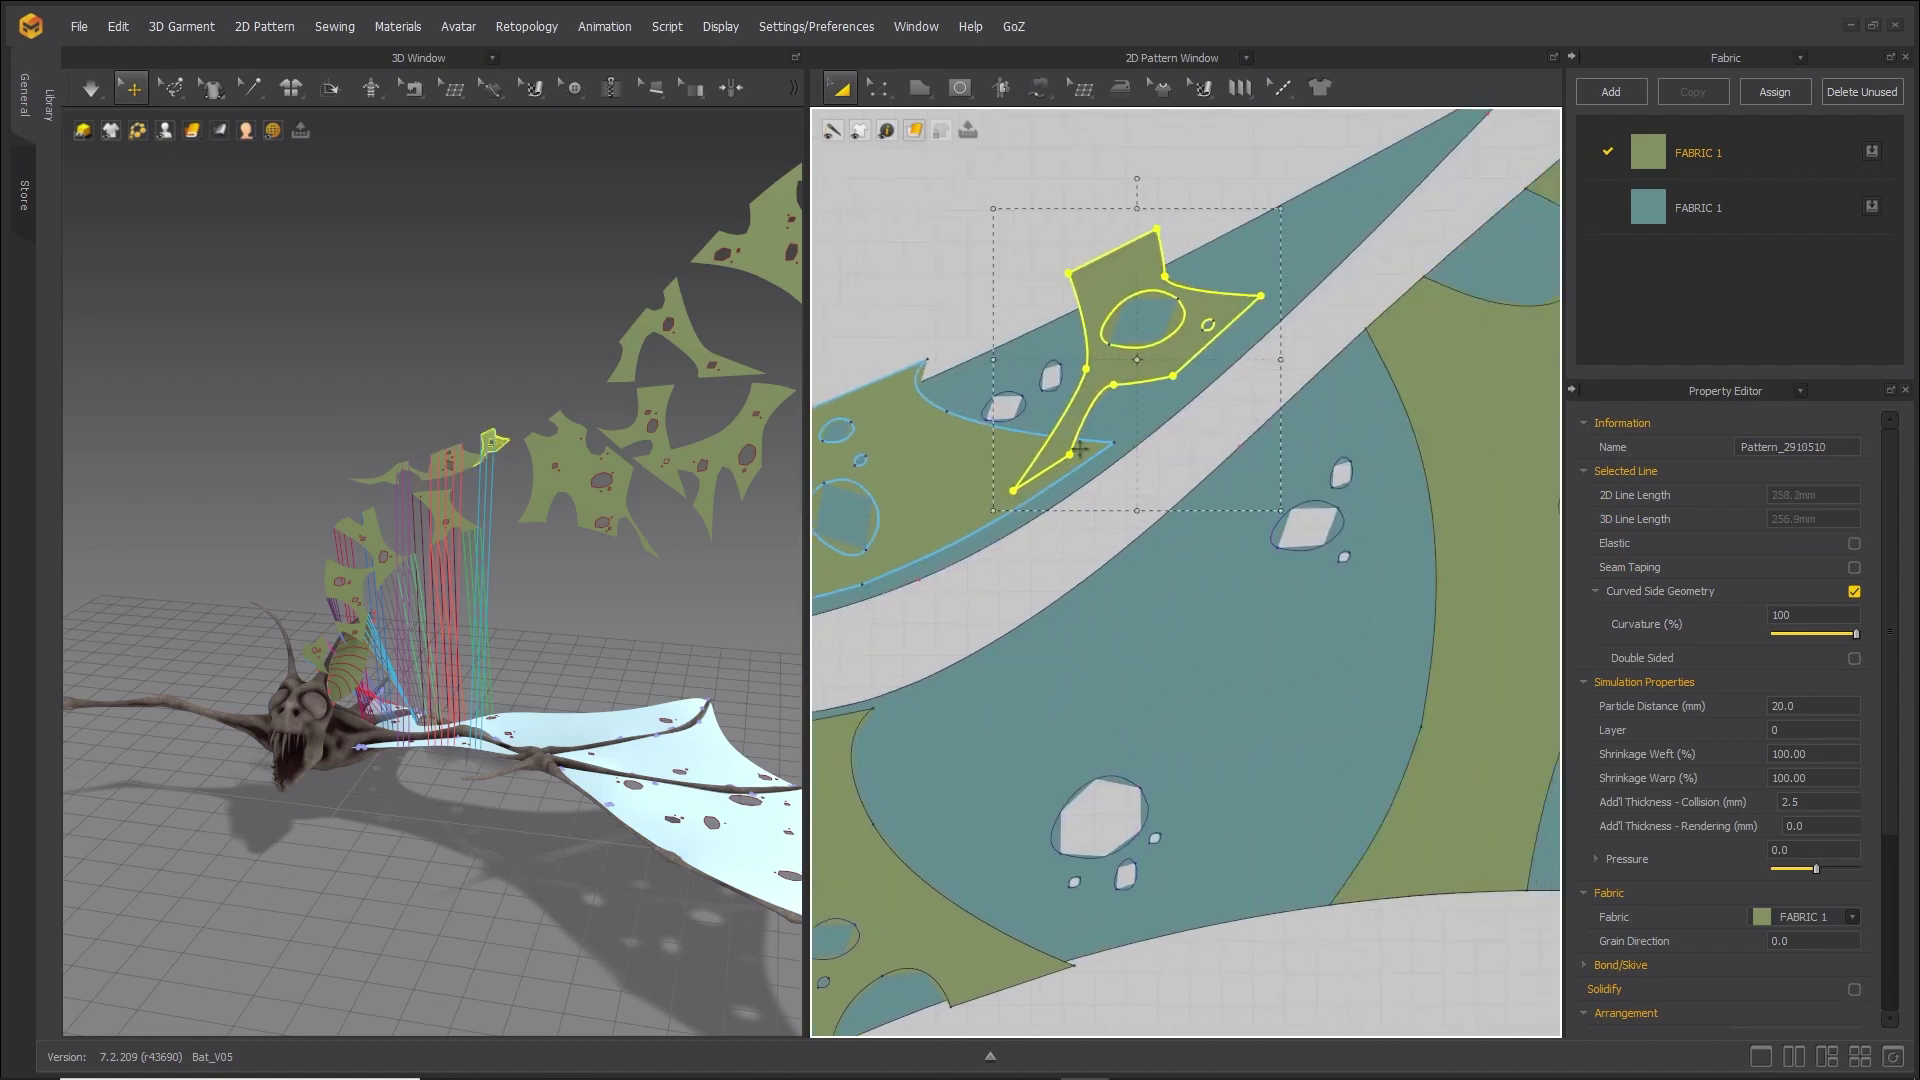
Free-sew the small outer shred's lower slanted edge to the facing stretch of the wing strip's lower edge.
key("m")
scroll(1162, 388, "up", 2)
left_click_drag(1183, 377, 1224, 339)
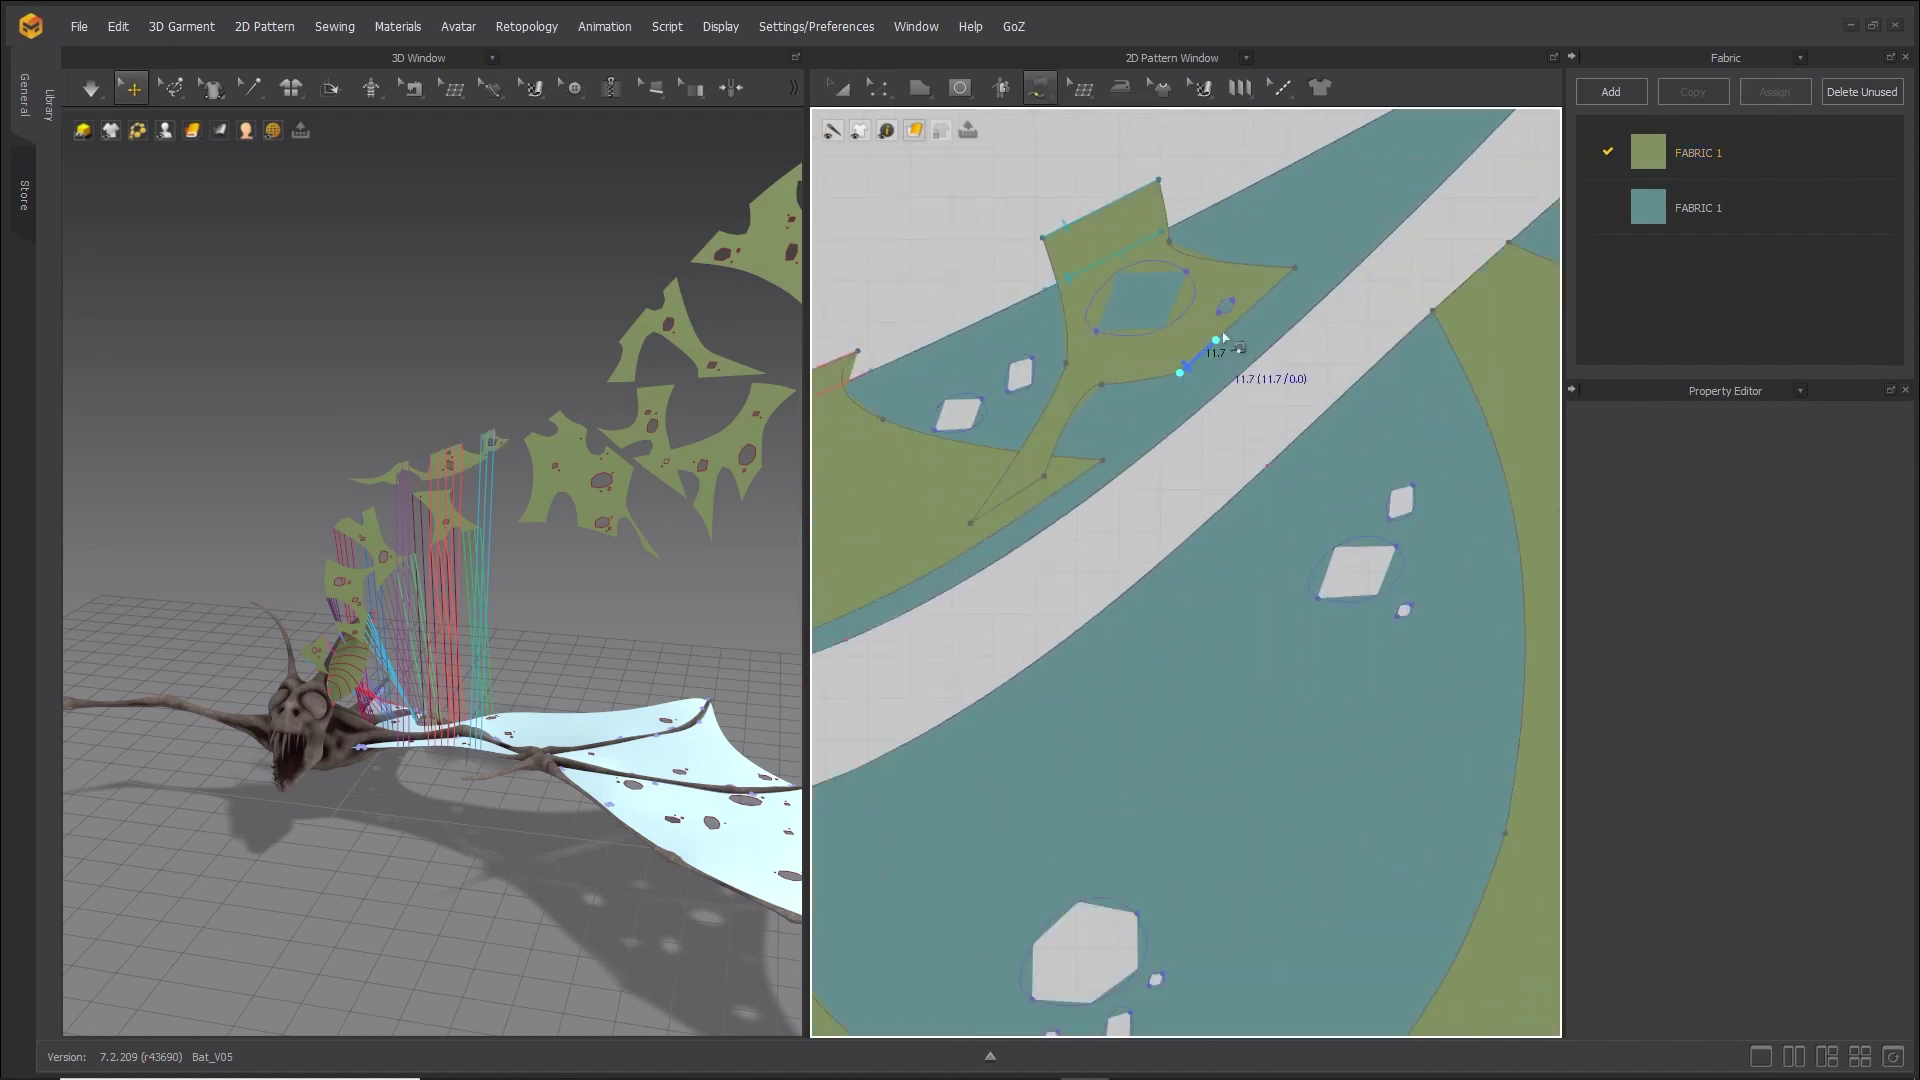
left_click(1203, 409)
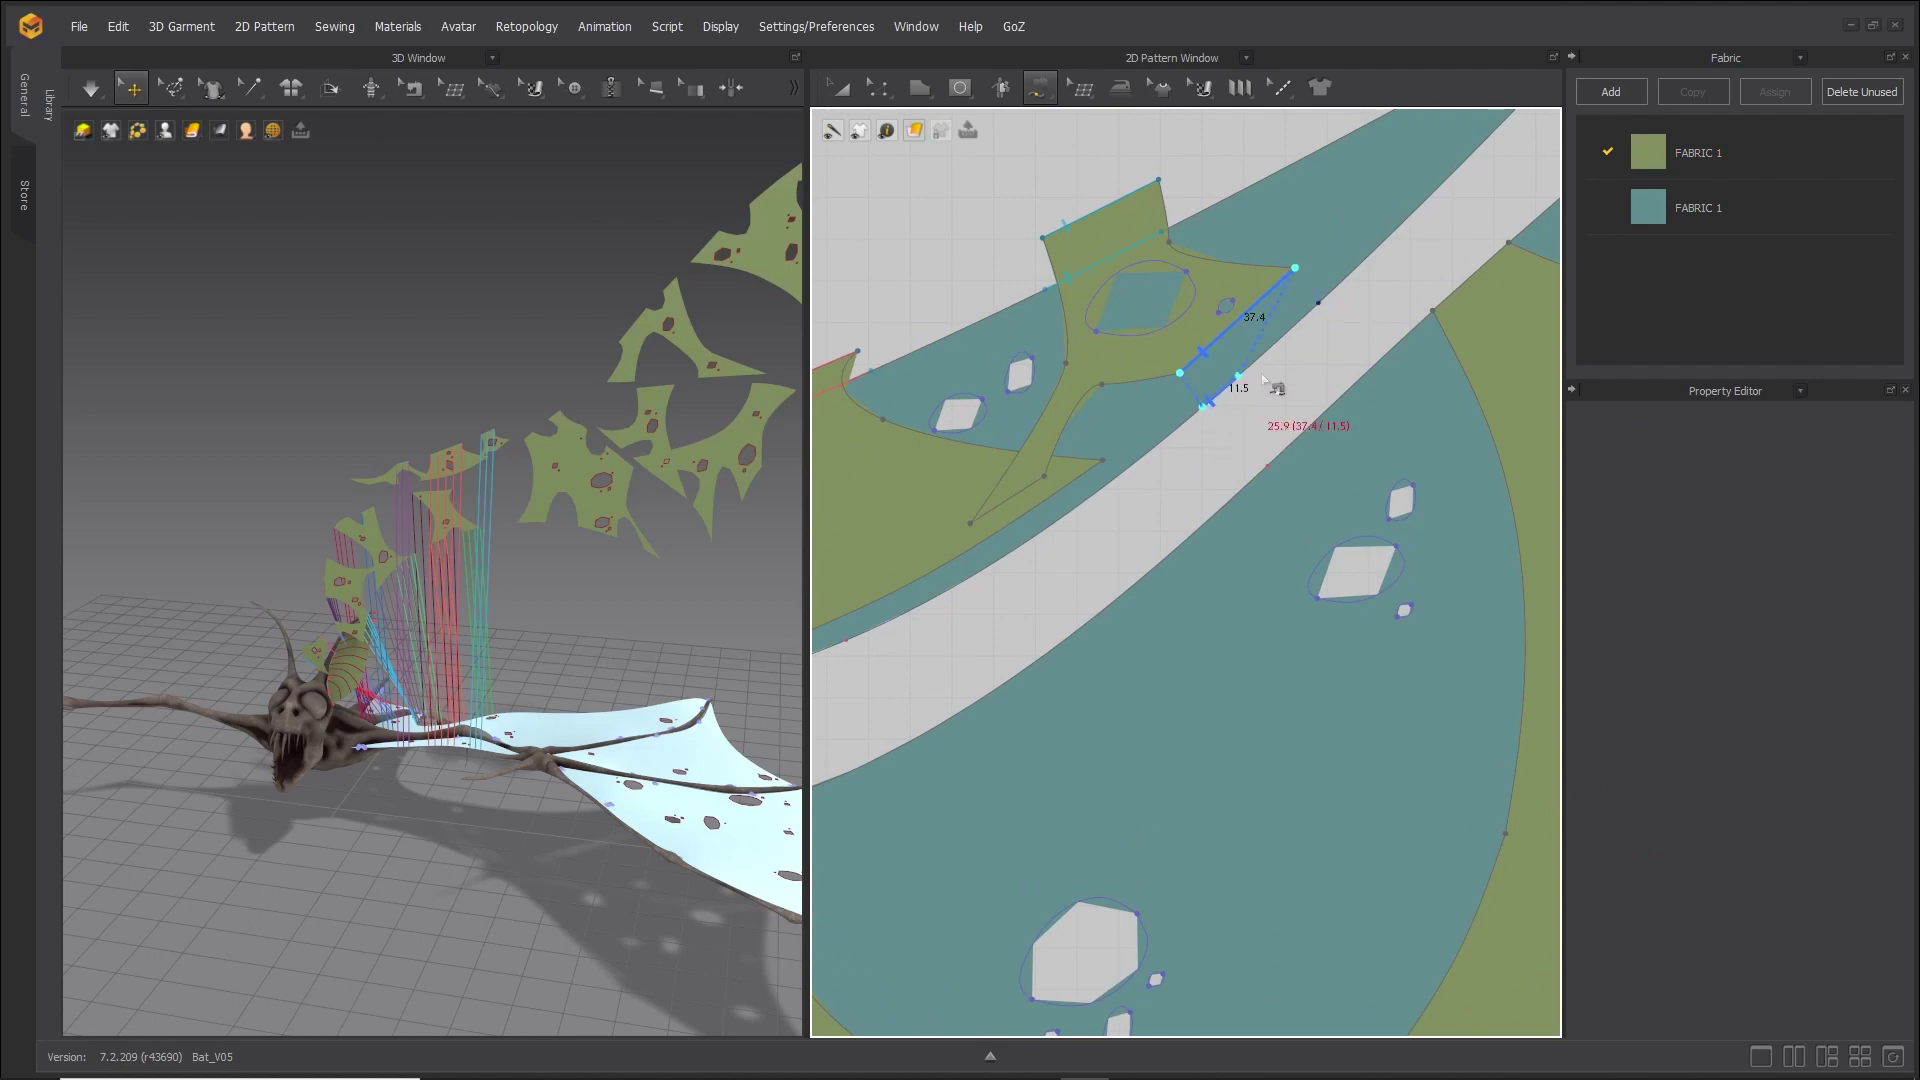
left_click(1319, 305)
Free-sew the edge of the outer shred's narrow tail tip to the wing strip's lower edge.
middle_click_drag(1039, 593, 1067, 589)
right_click_drag(1066, 588, 1228, 513)
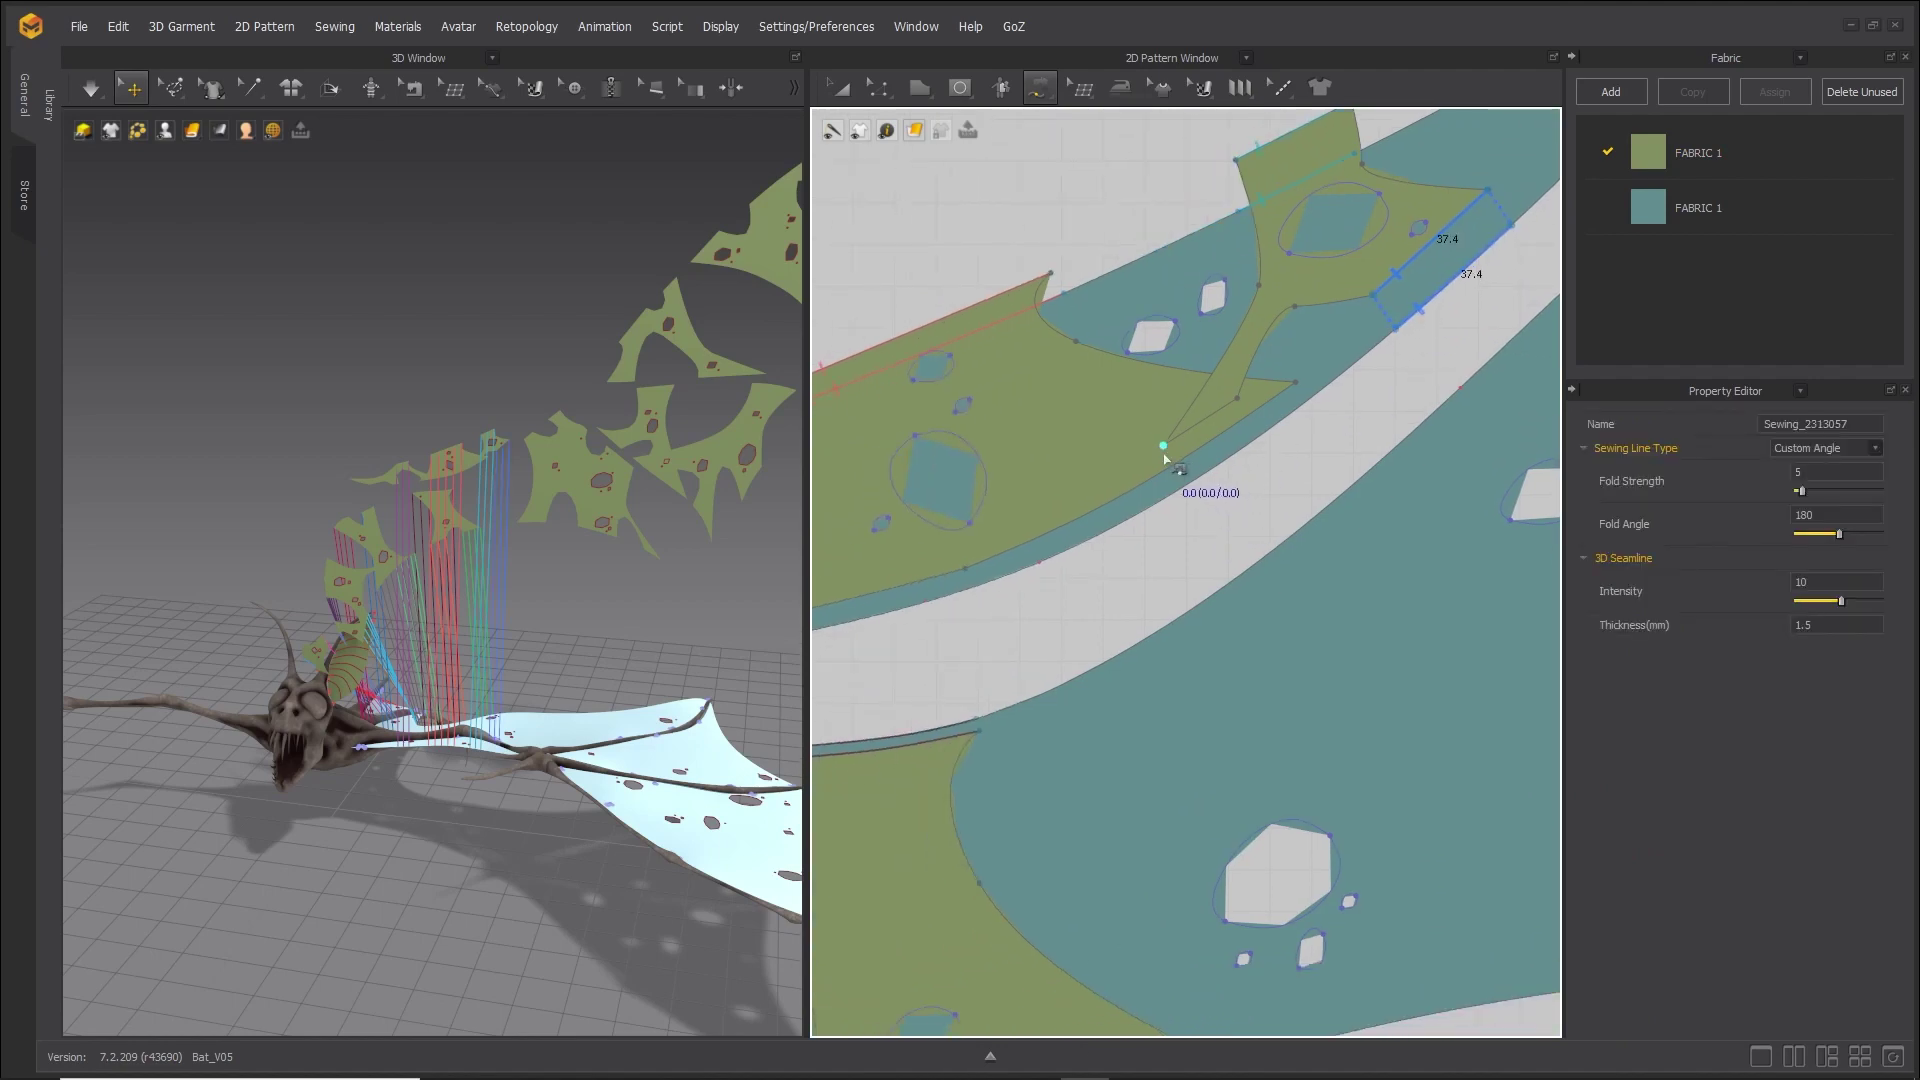
left_click(1163, 445)
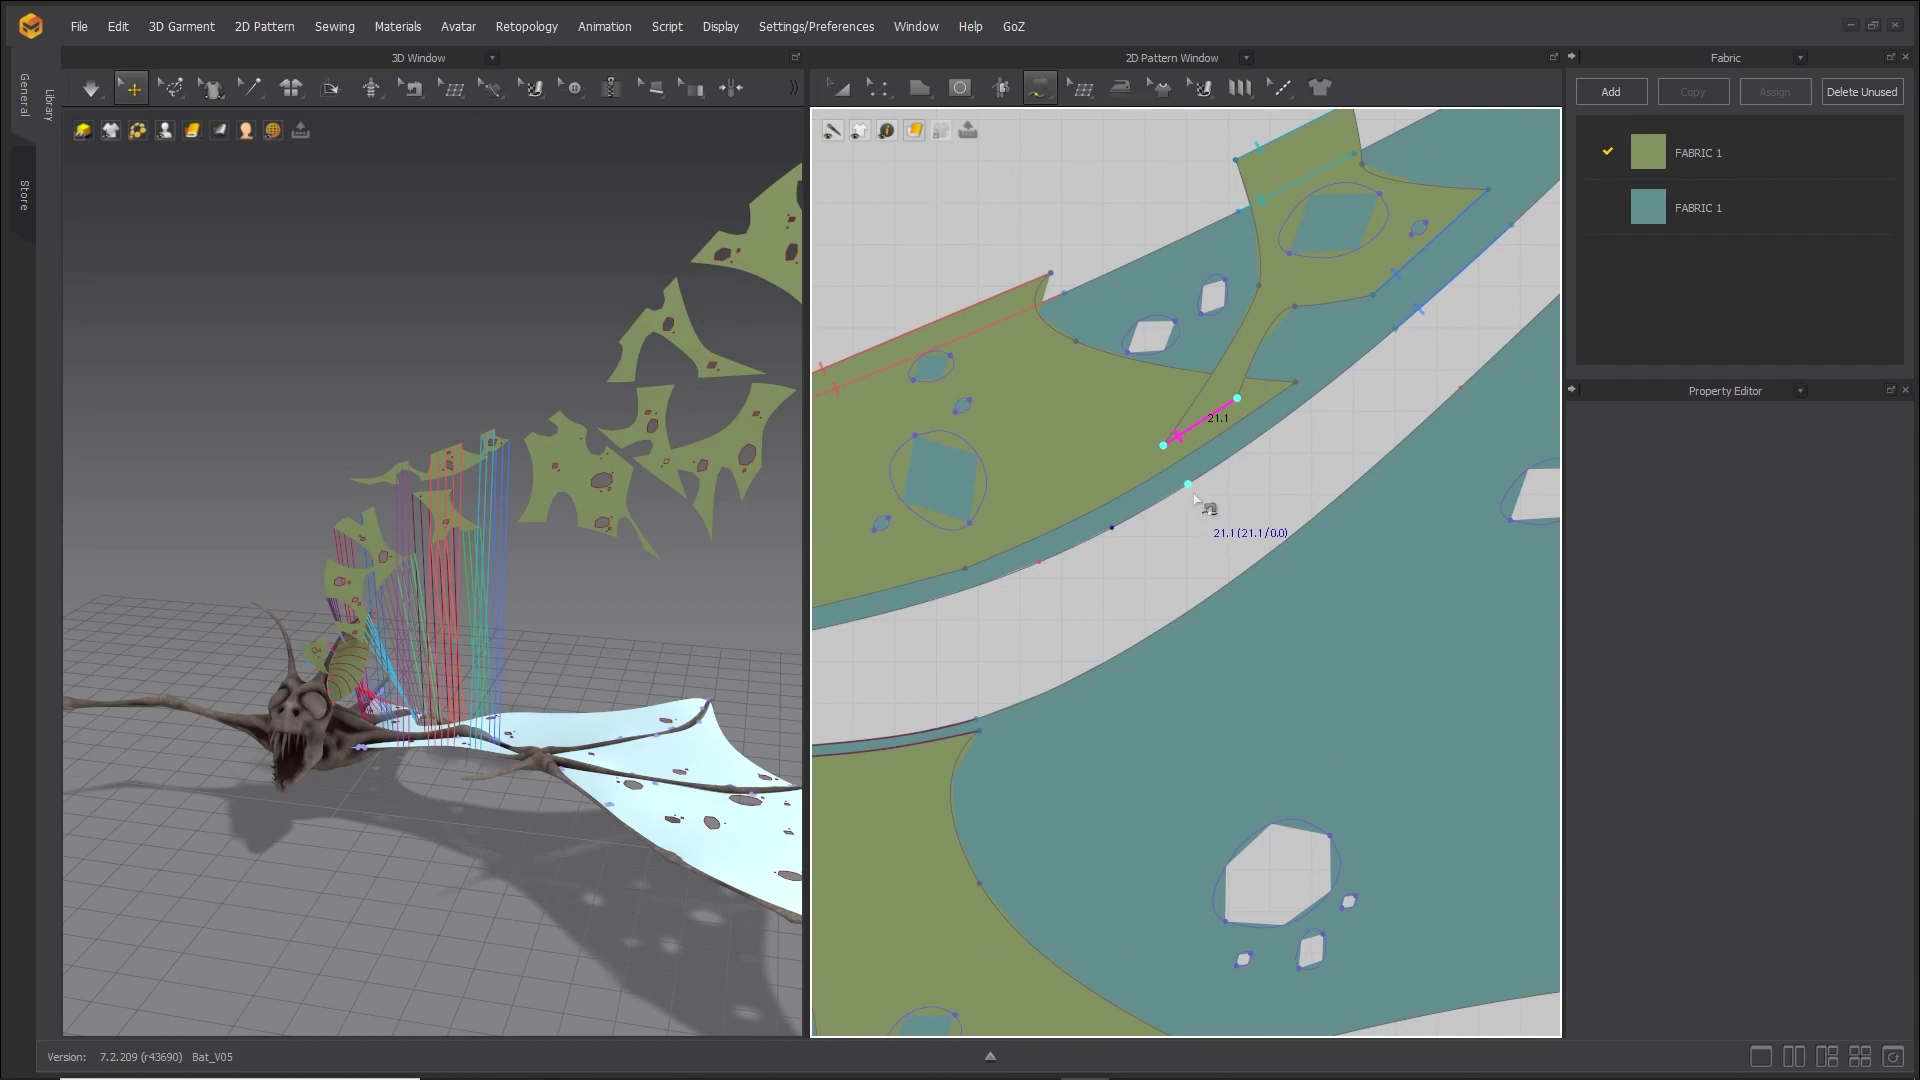
left_click(1193, 495)
left_click(1263, 443)
Free-sew the large middle shred's long lower edge to the matching length of the wing strip's lower edge.
middle_click_drag(1088, 641, 1448, 531)
scroll(1222, 532, "down", 3)
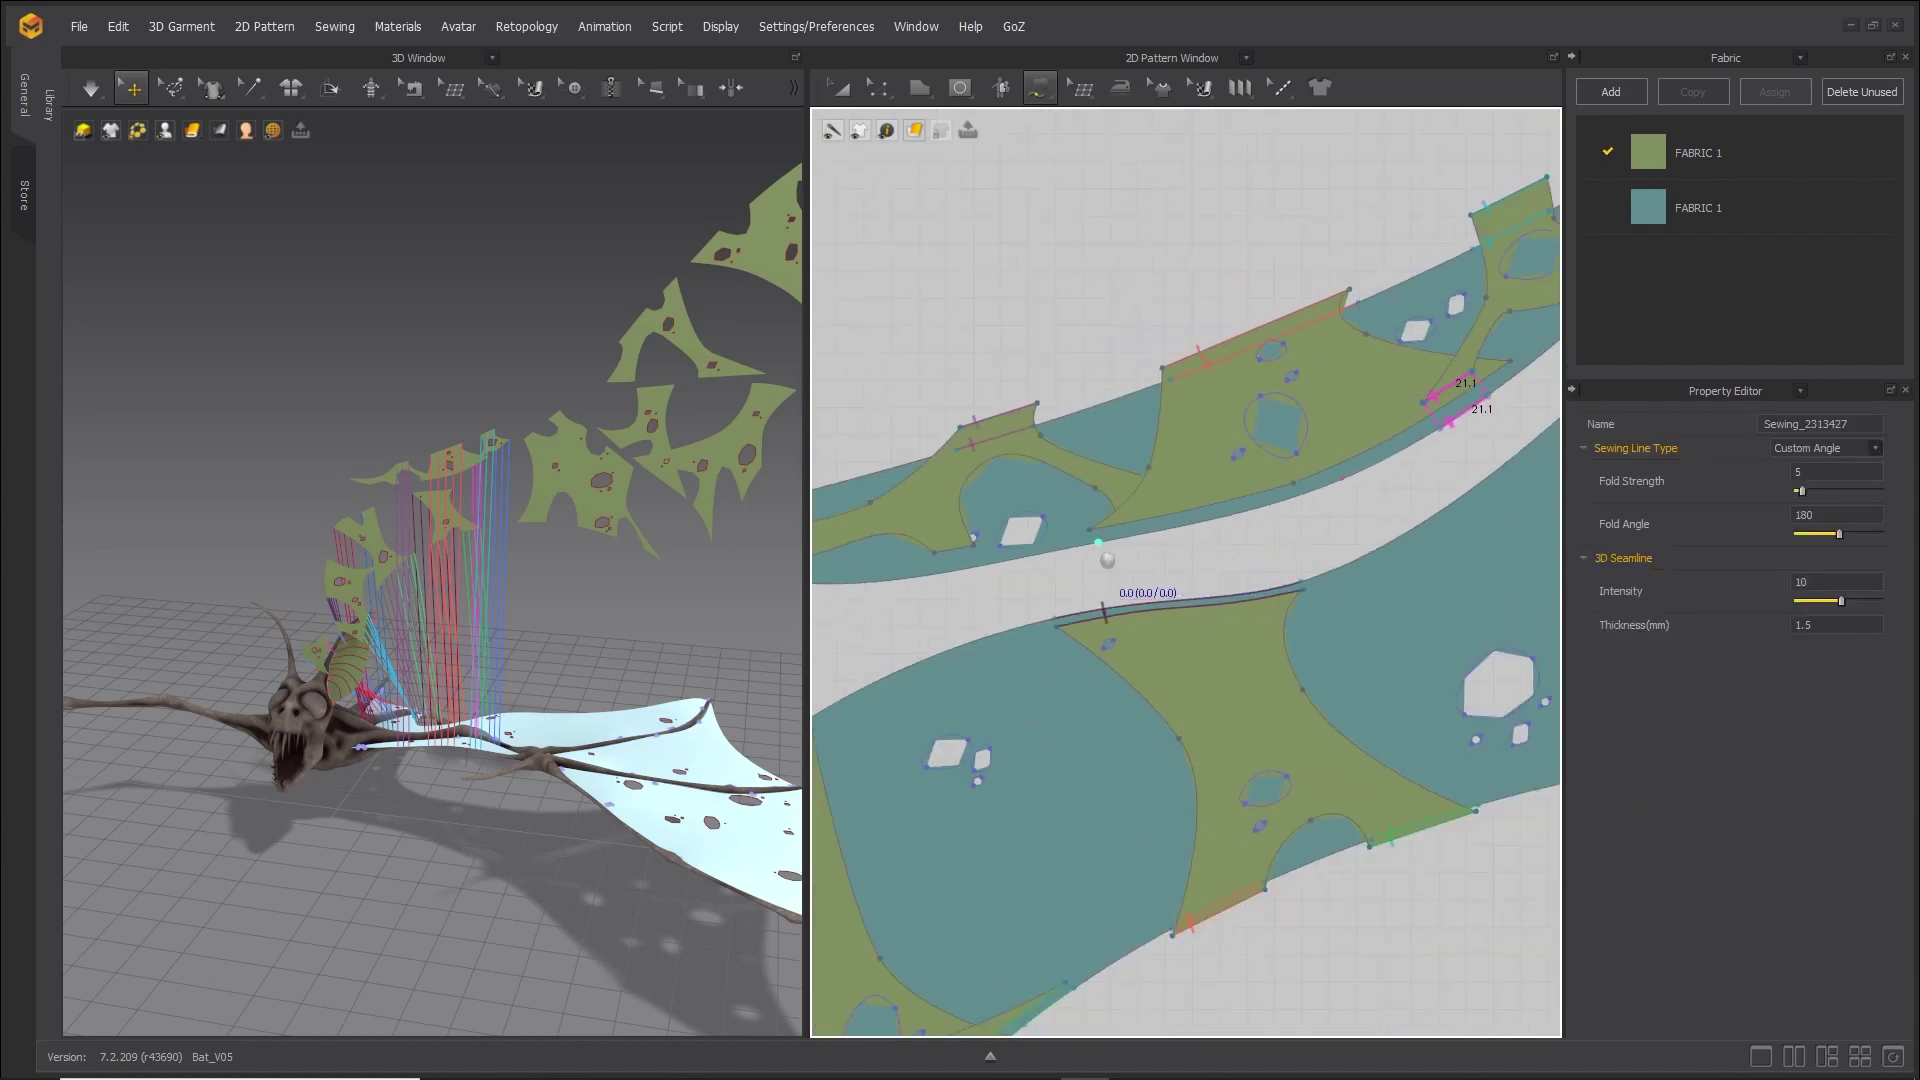
right_click_drag(1107, 560, 1050, 557)
left_click(1033, 531)
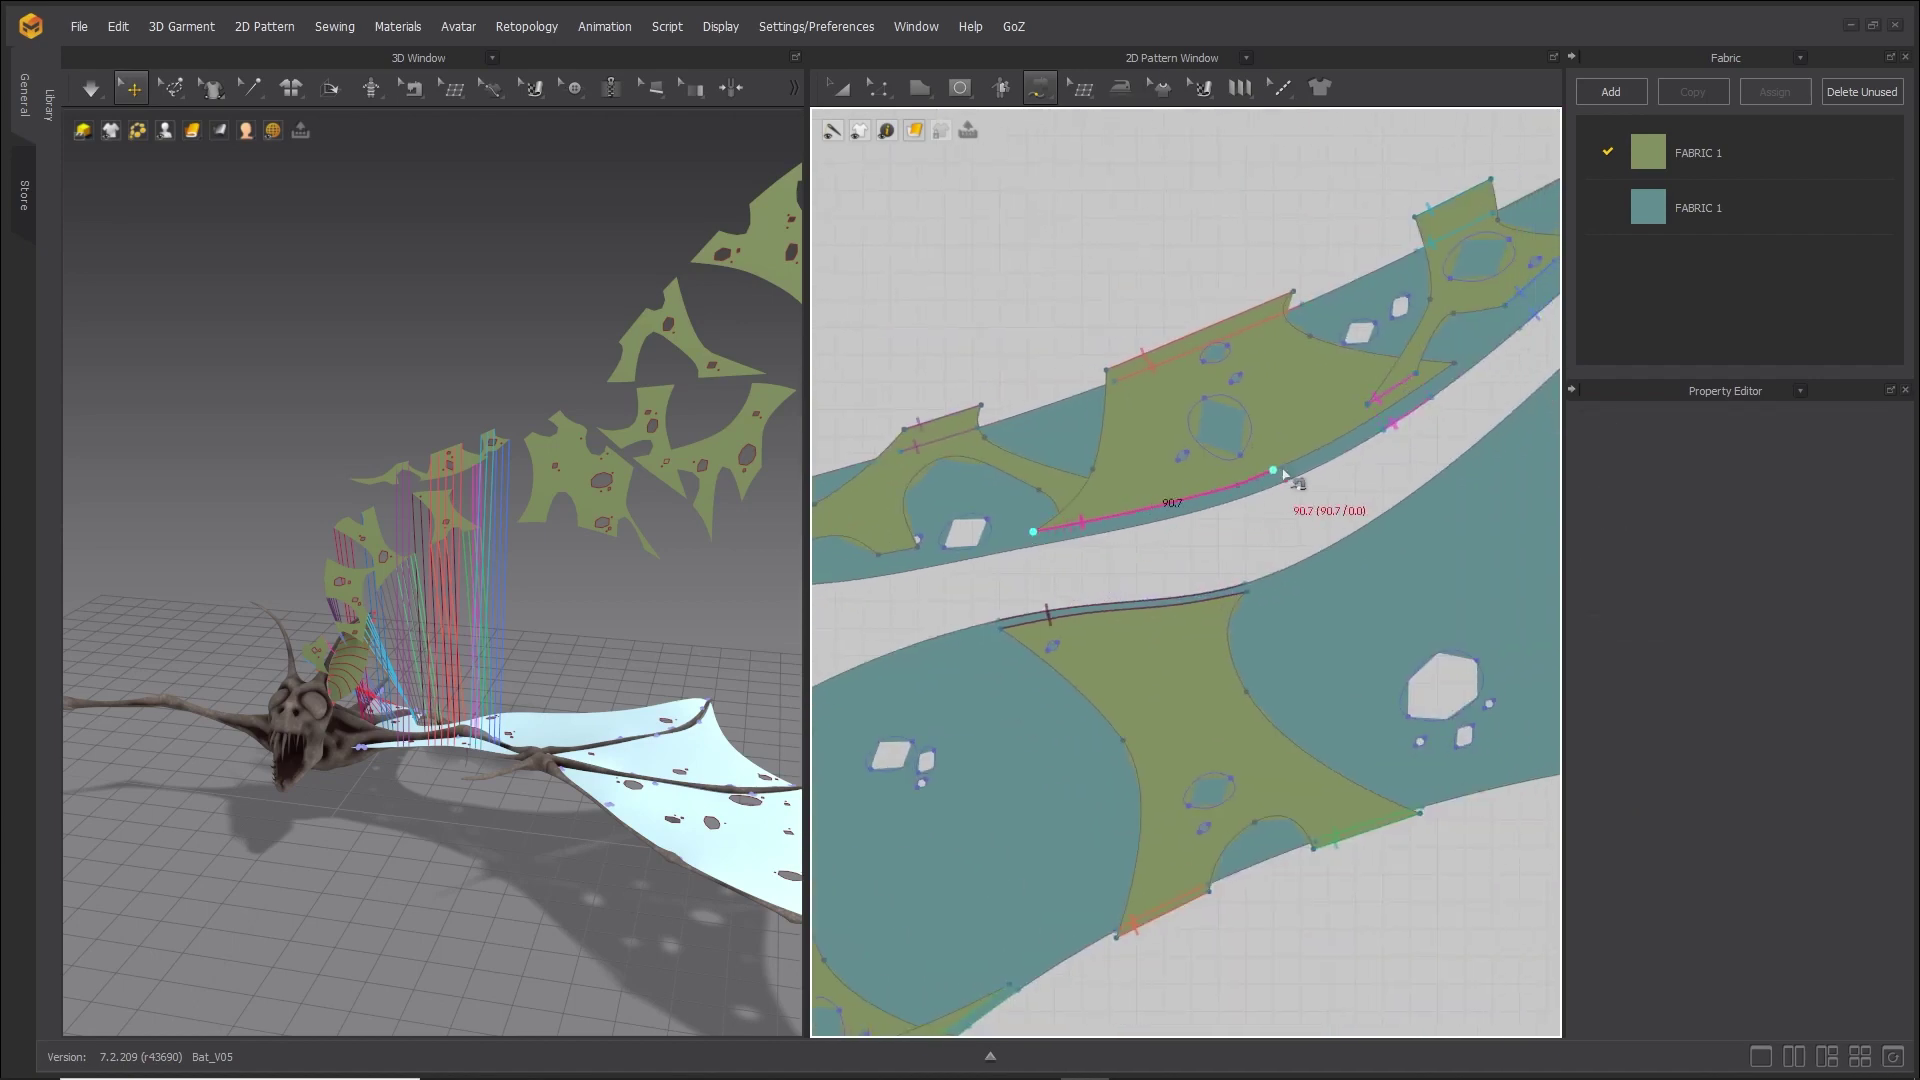
left_click(1454, 364)
left_click(1038, 544)
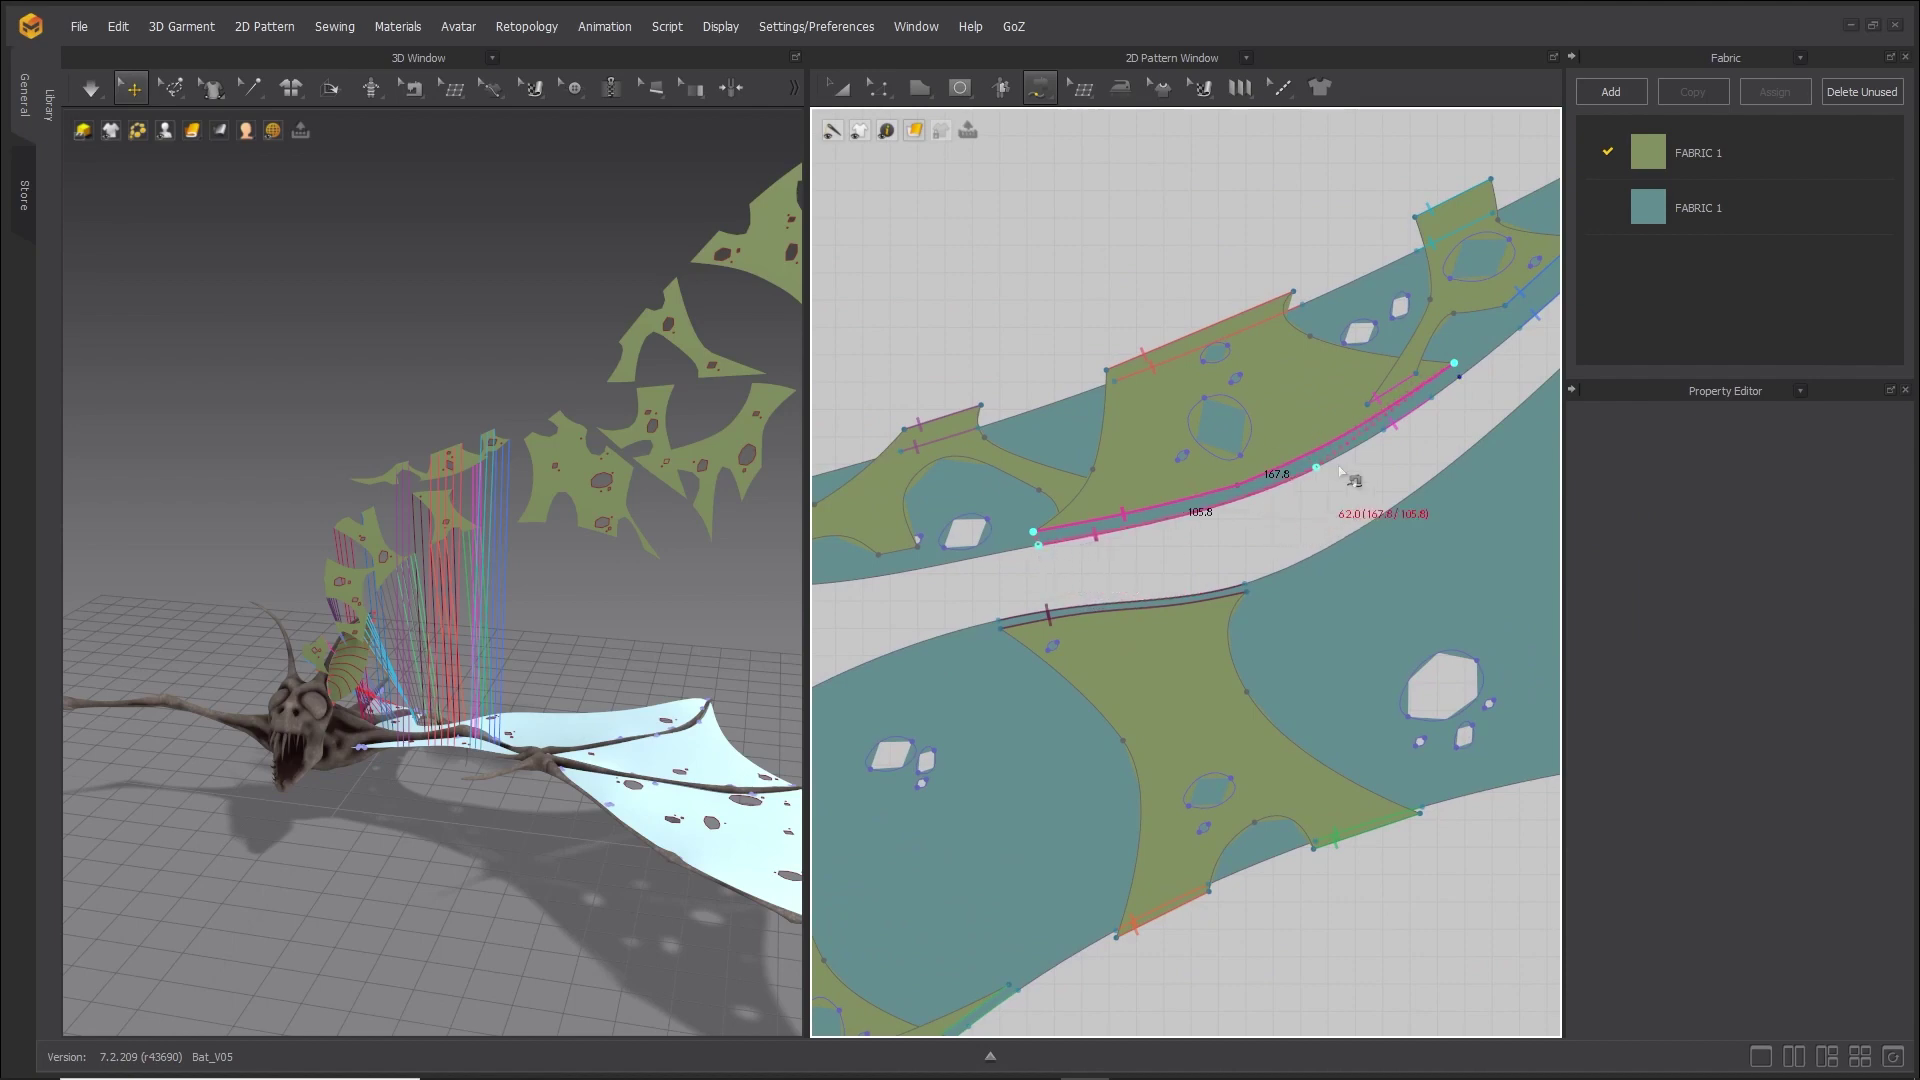
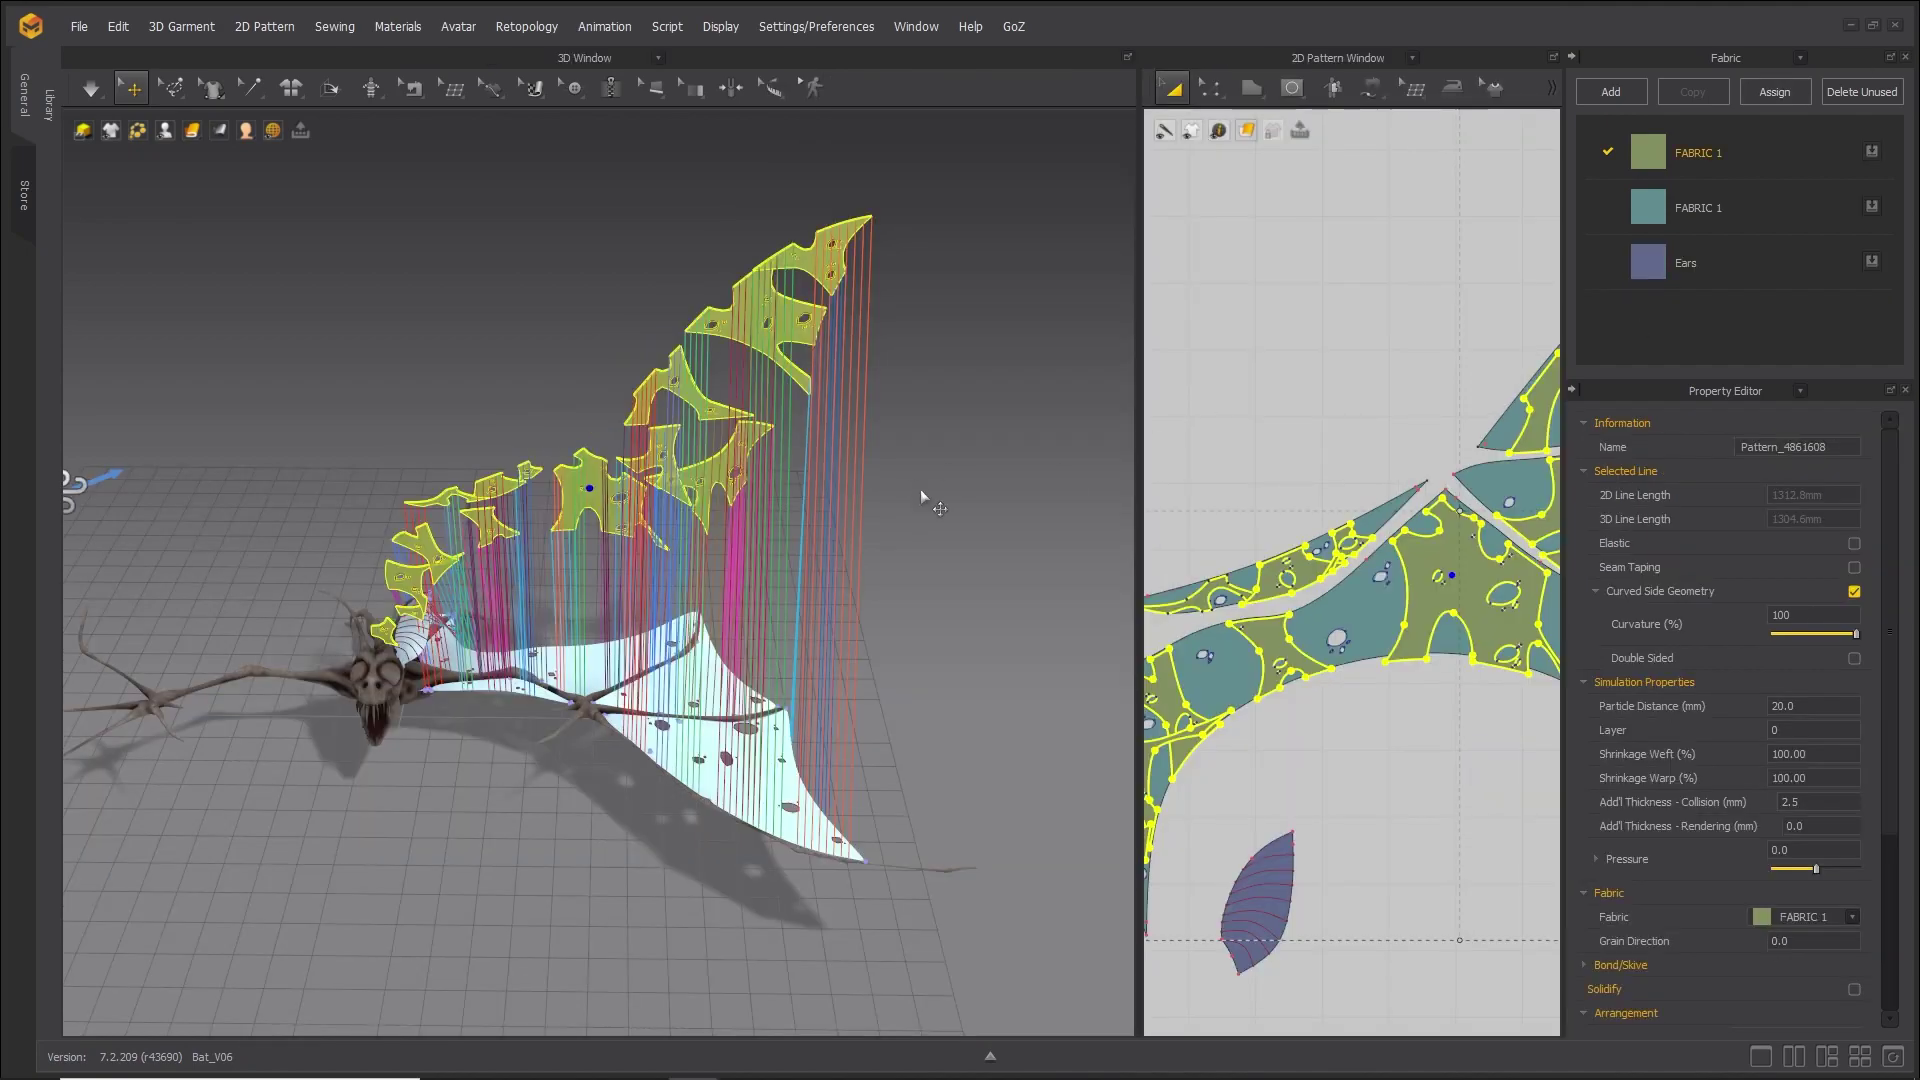
Rotate all the selected green wing shreds together in 3D until they lie flat, parallel to the wing.
right_click_drag(920, 489, 711, 434)
left_click(690, 497)
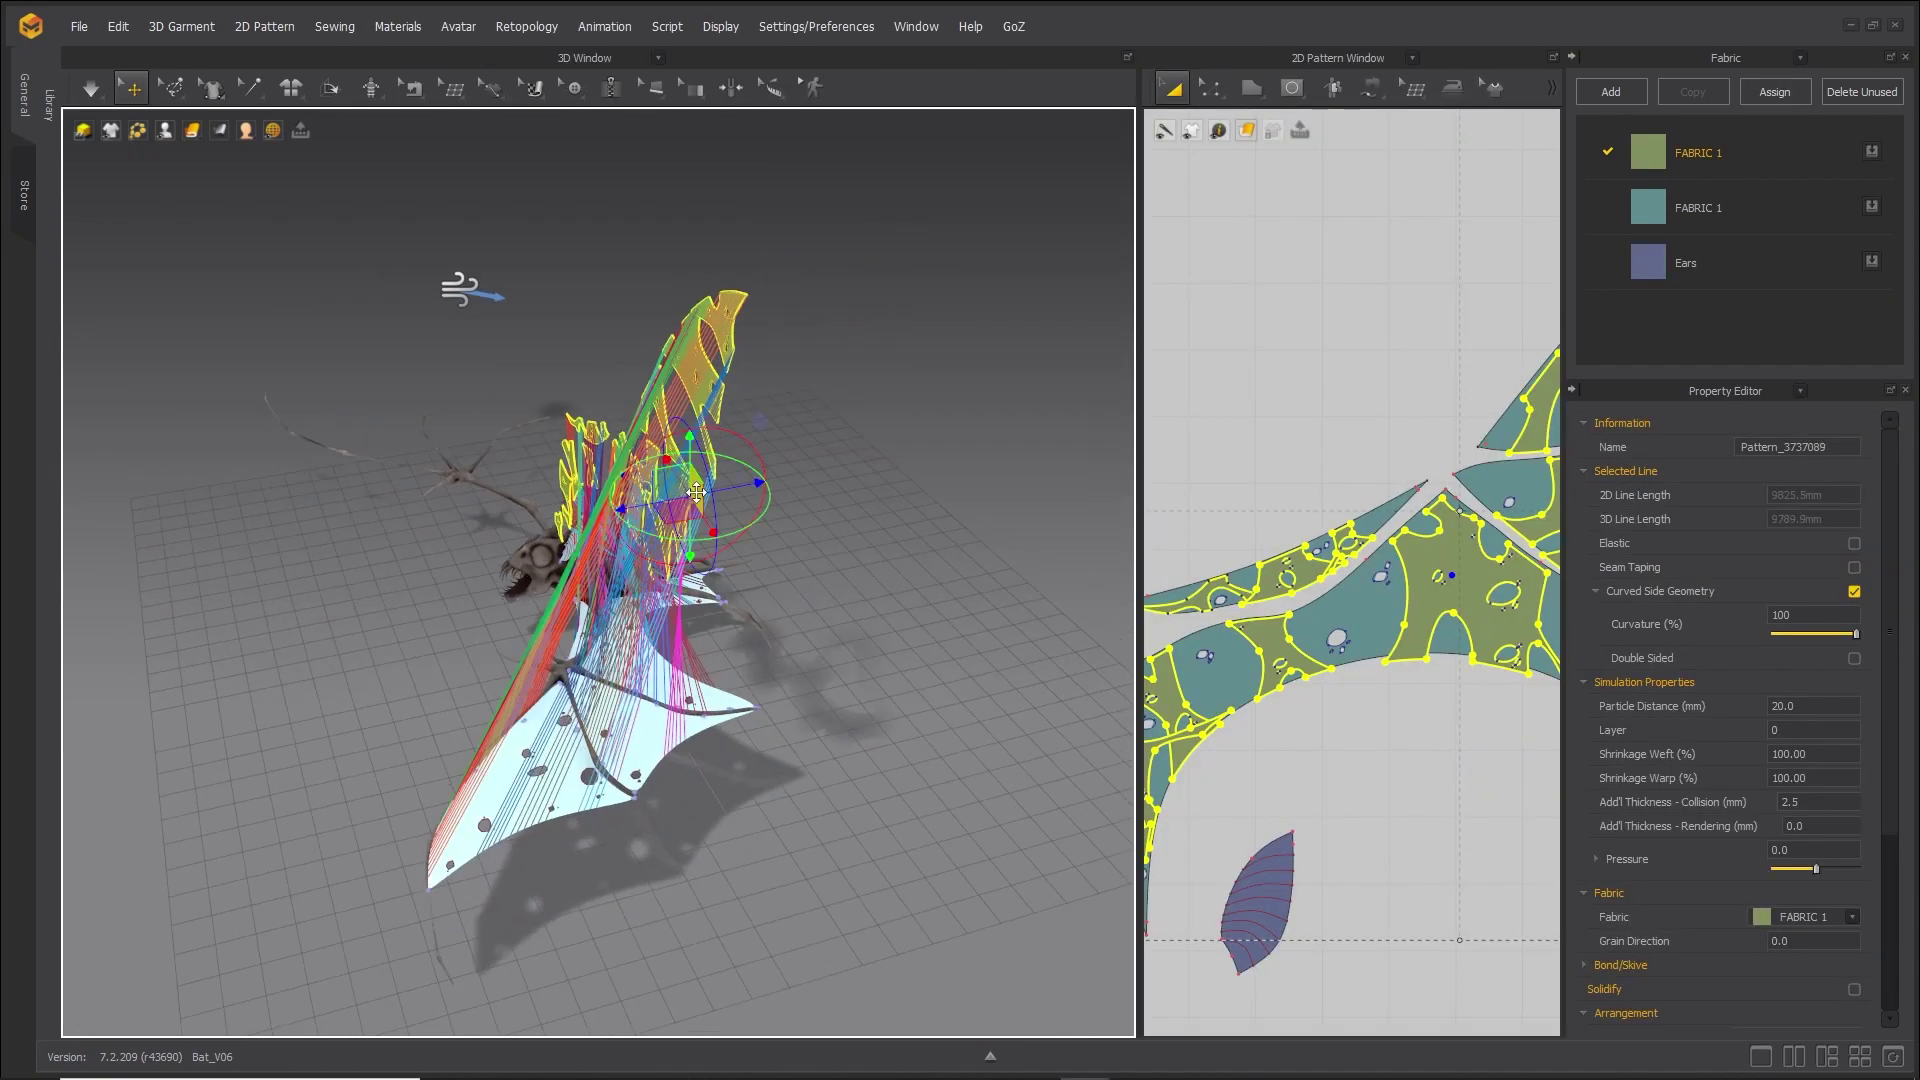
left_click_drag(754, 446, 653, 434)
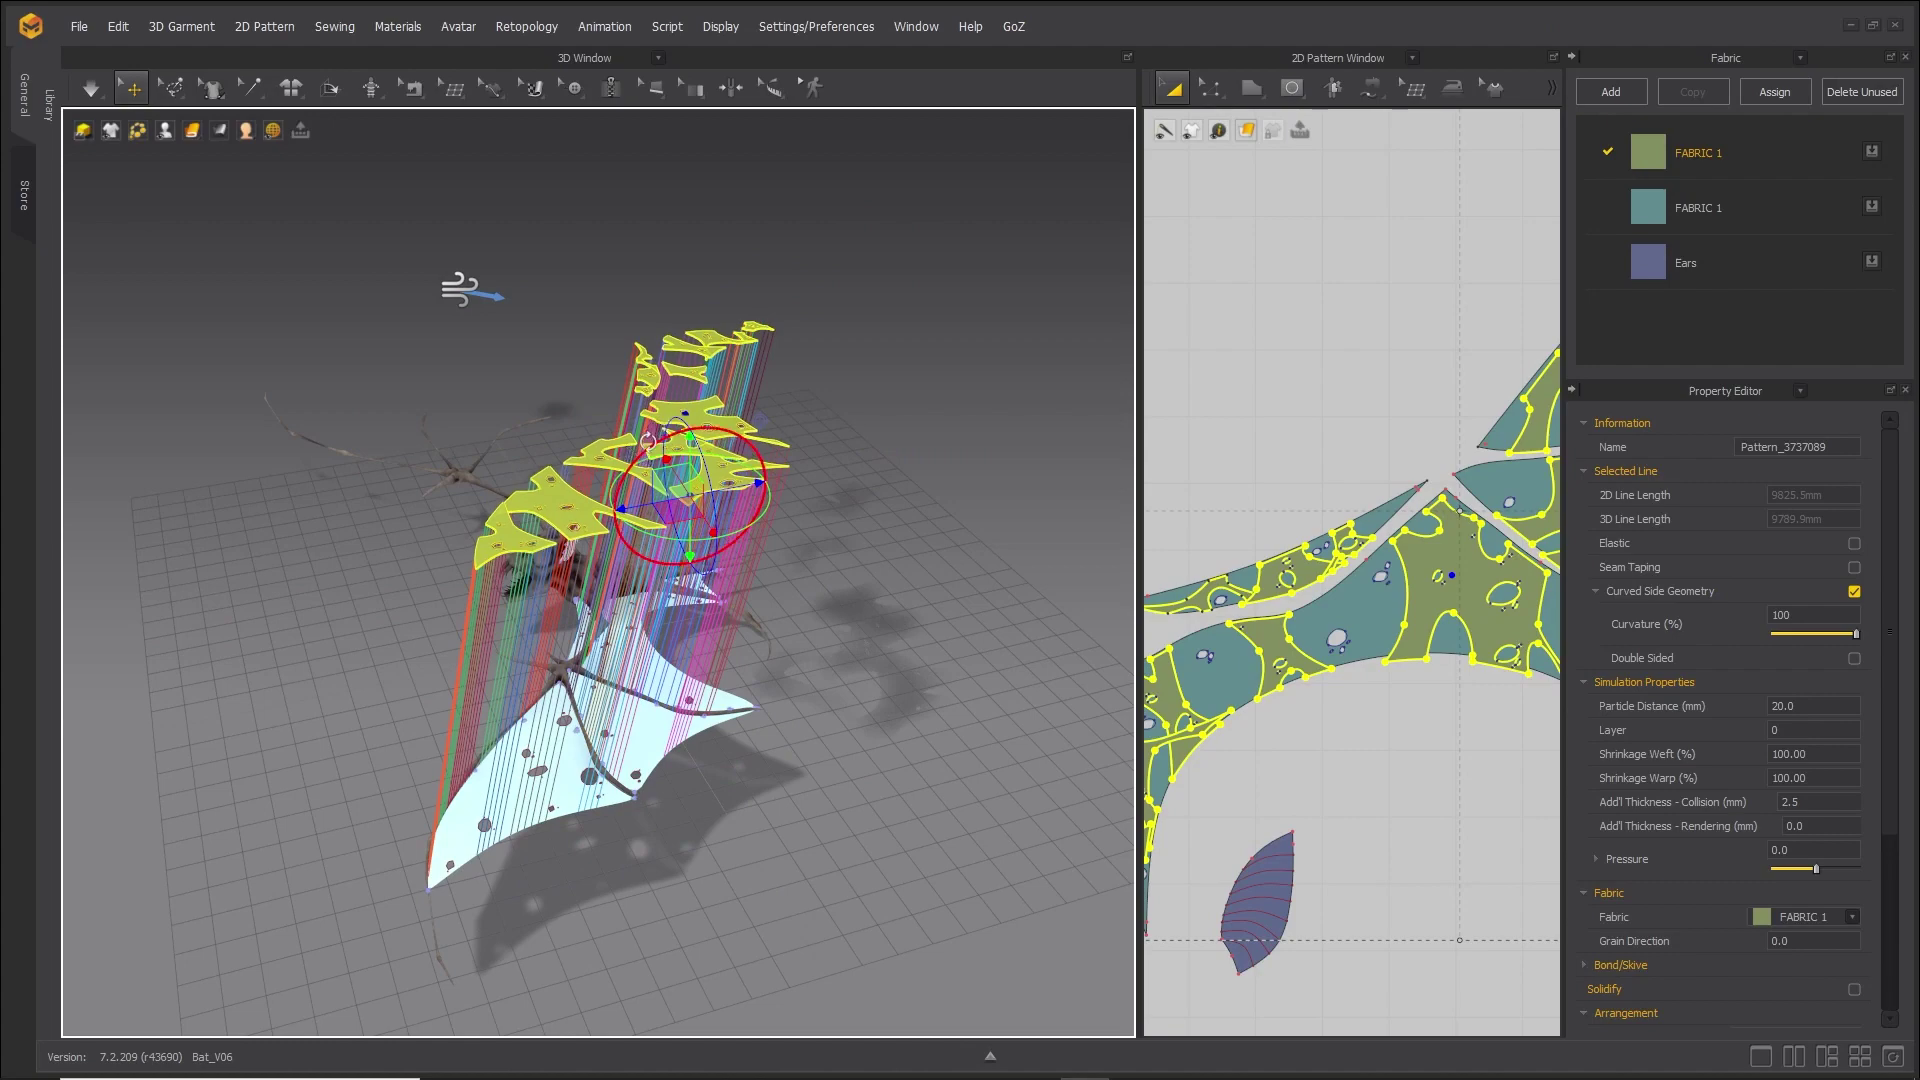
Lower the selected shreds to just above the wing membrane and line them up with the wing.
right_click_drag(653, 434, 777, 412)
left_click_drag(718, 468, 743, 778)
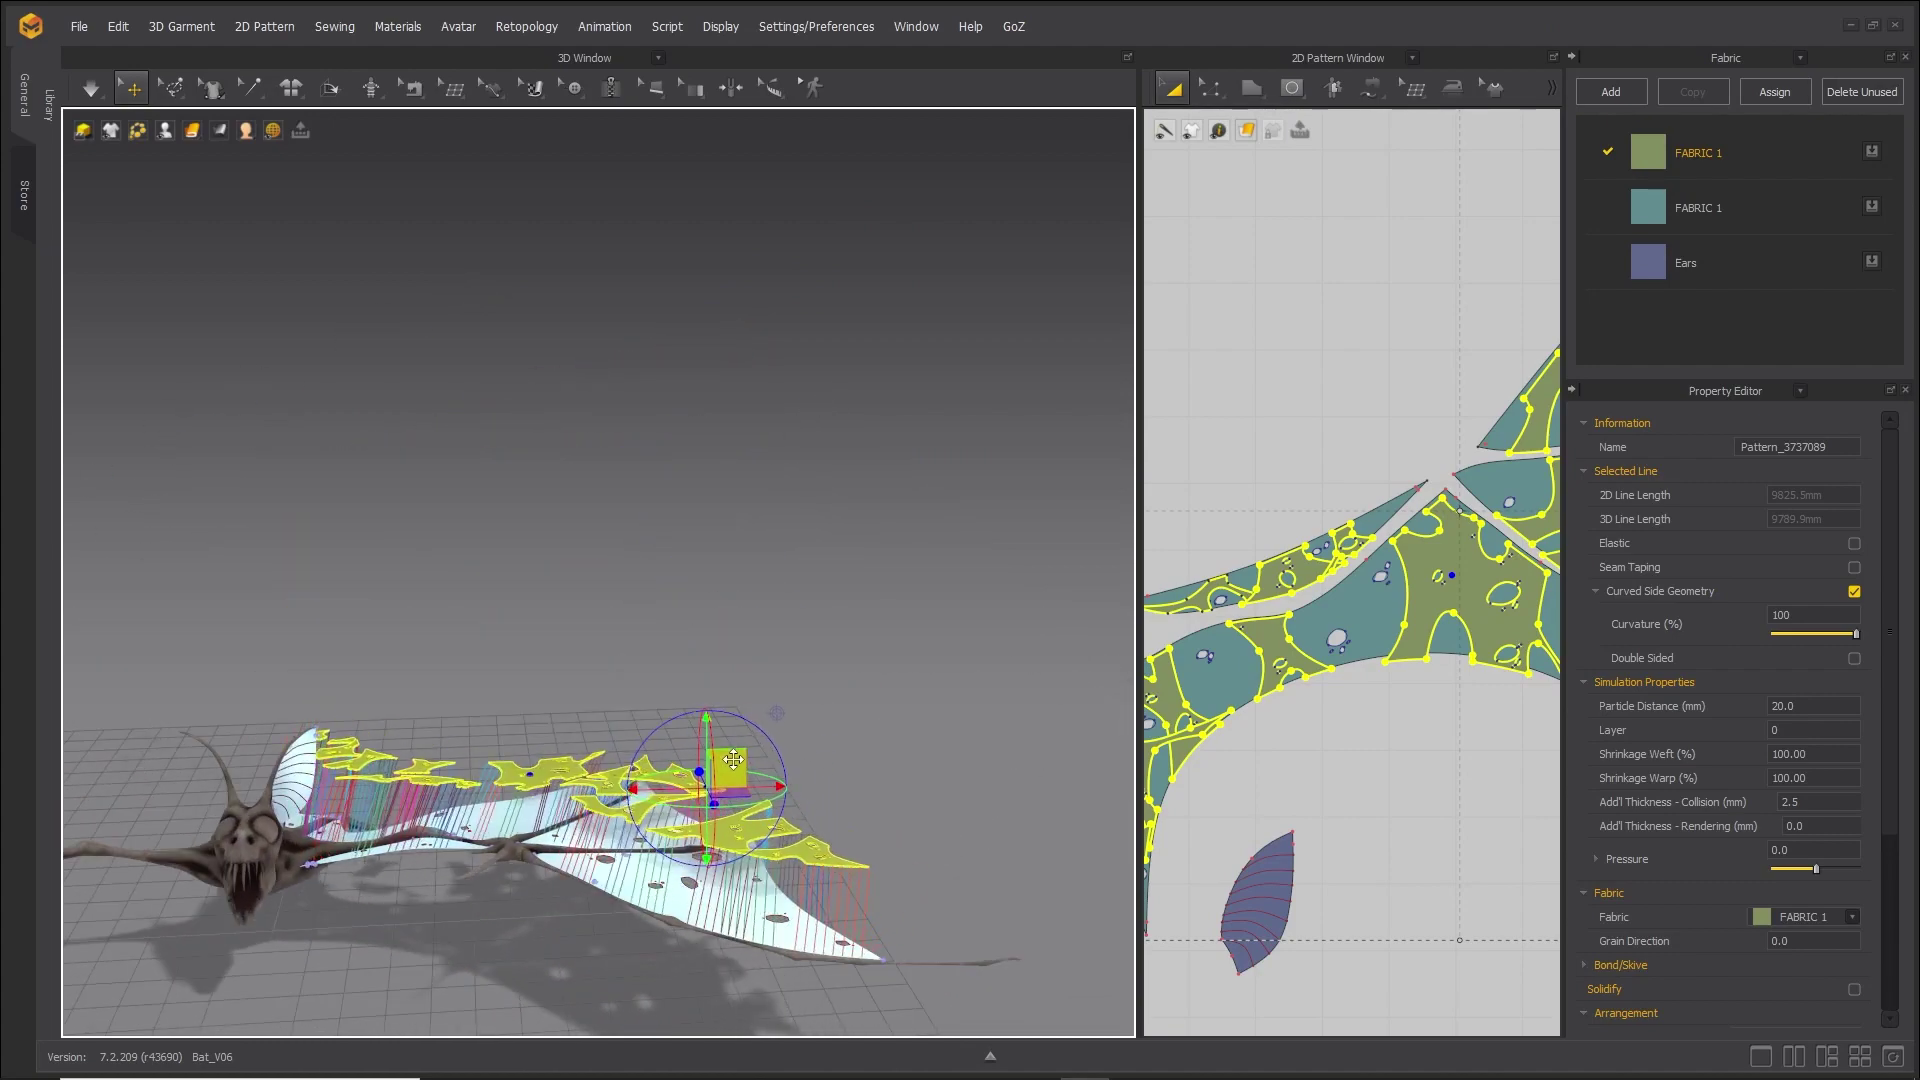
right_click_drag(828, 690, 918, 704)
scroll(872, 780, "up", 3)
right_click_drag(720, 520, 878, 564)
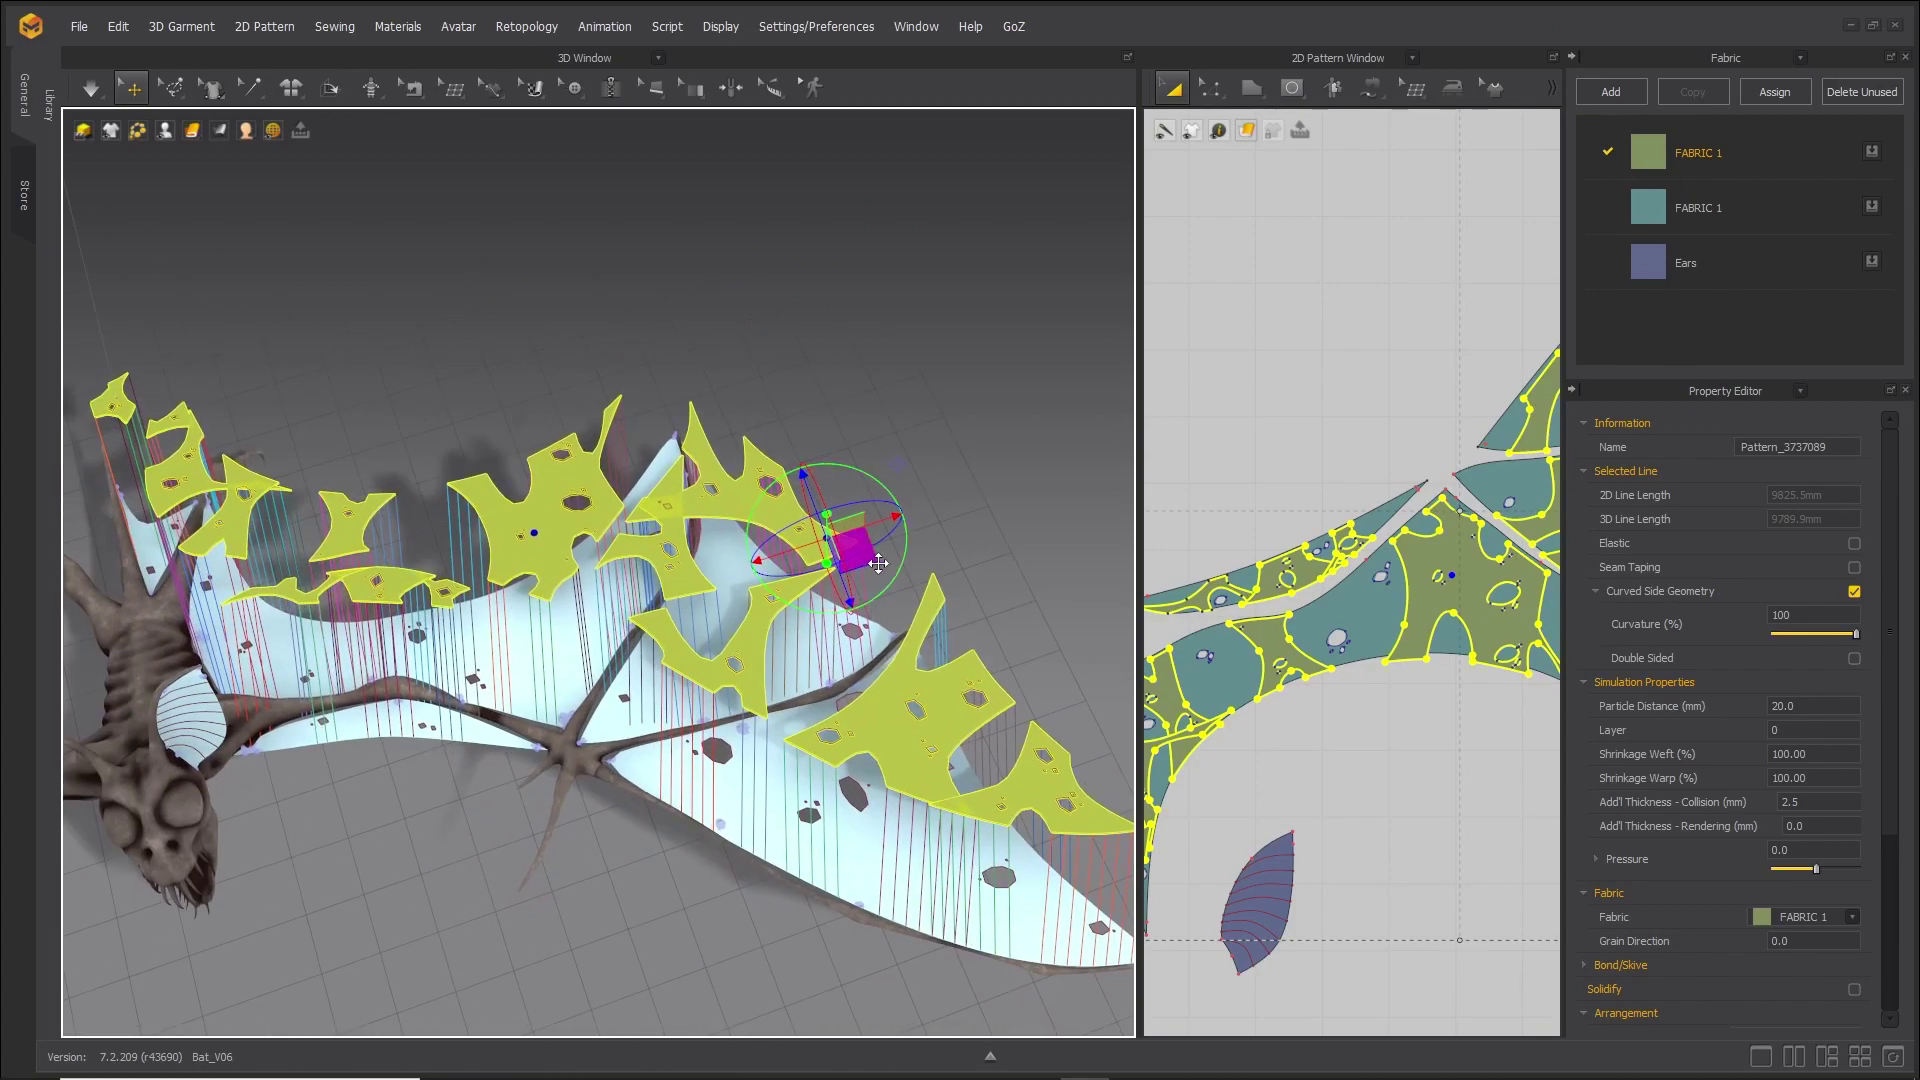
key("space")
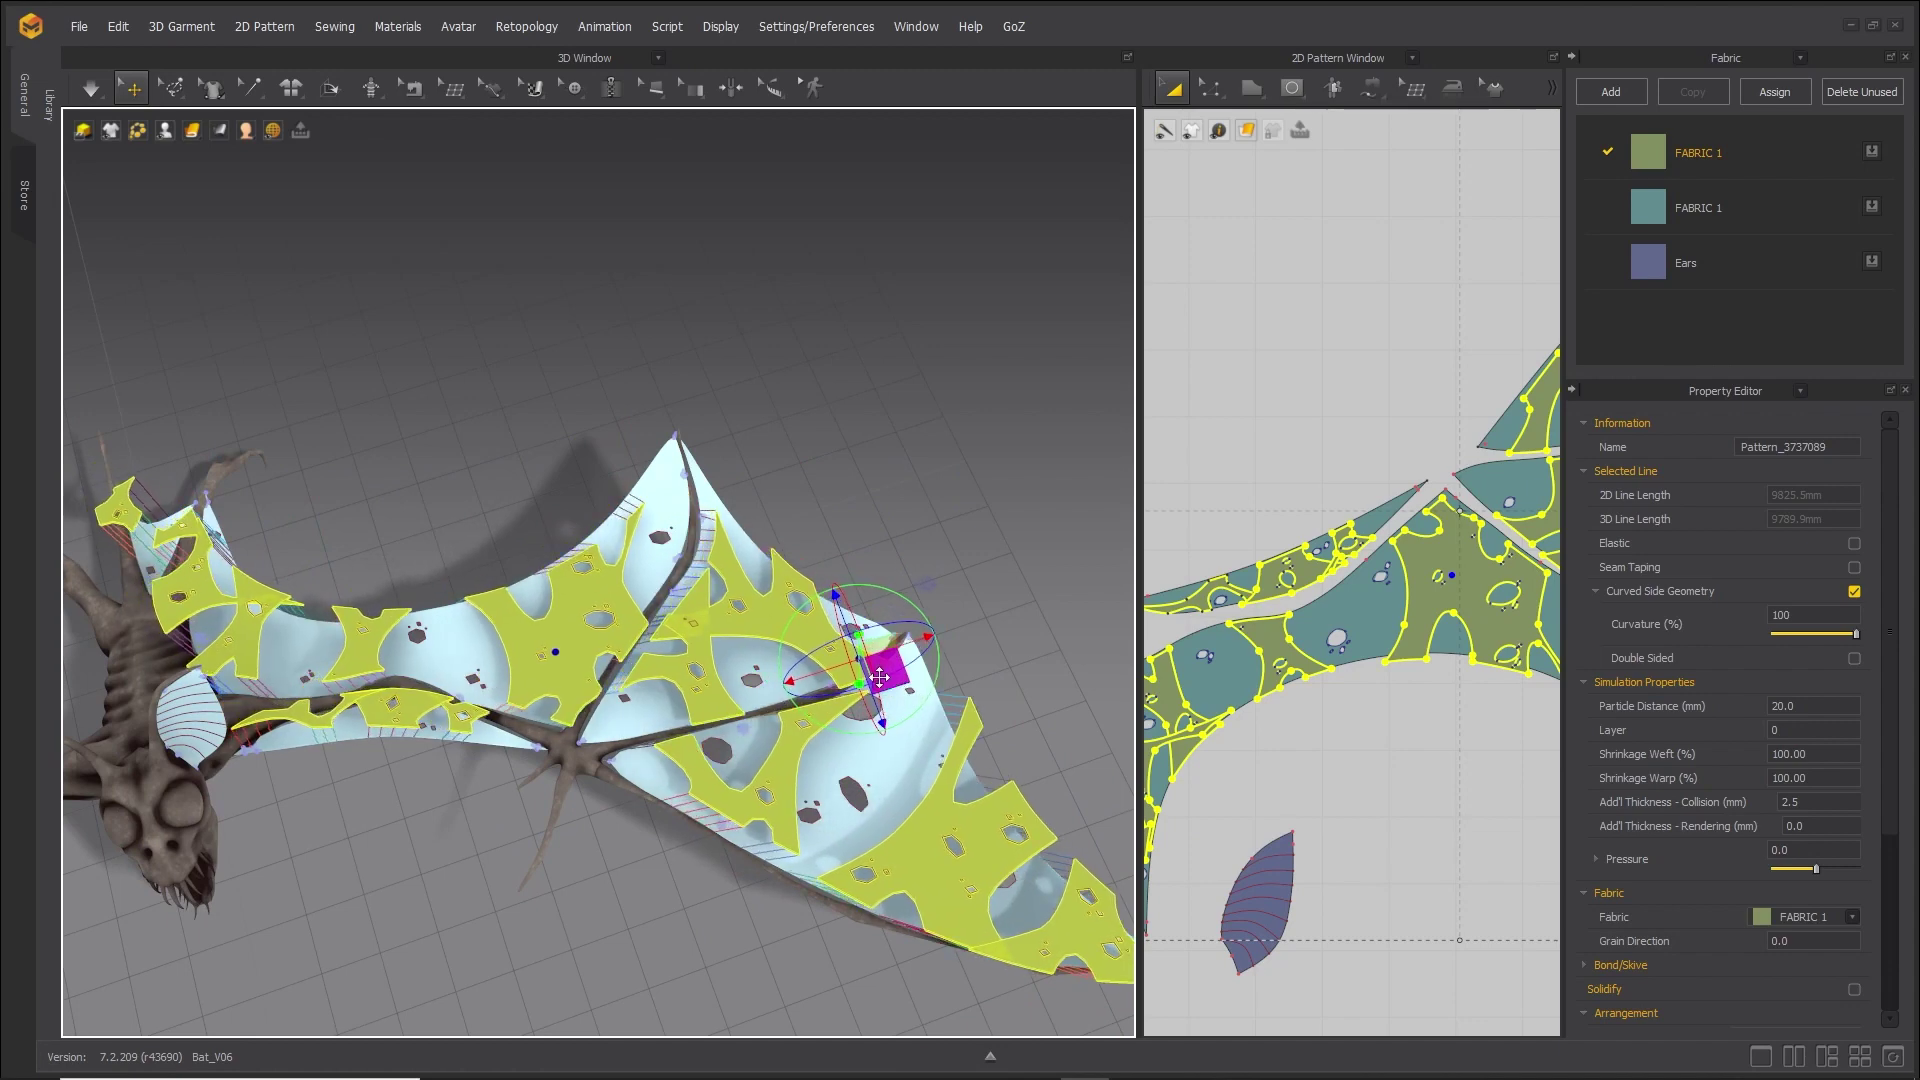
Strengthen the selected wing shred patterns.
right_click(786, 632)
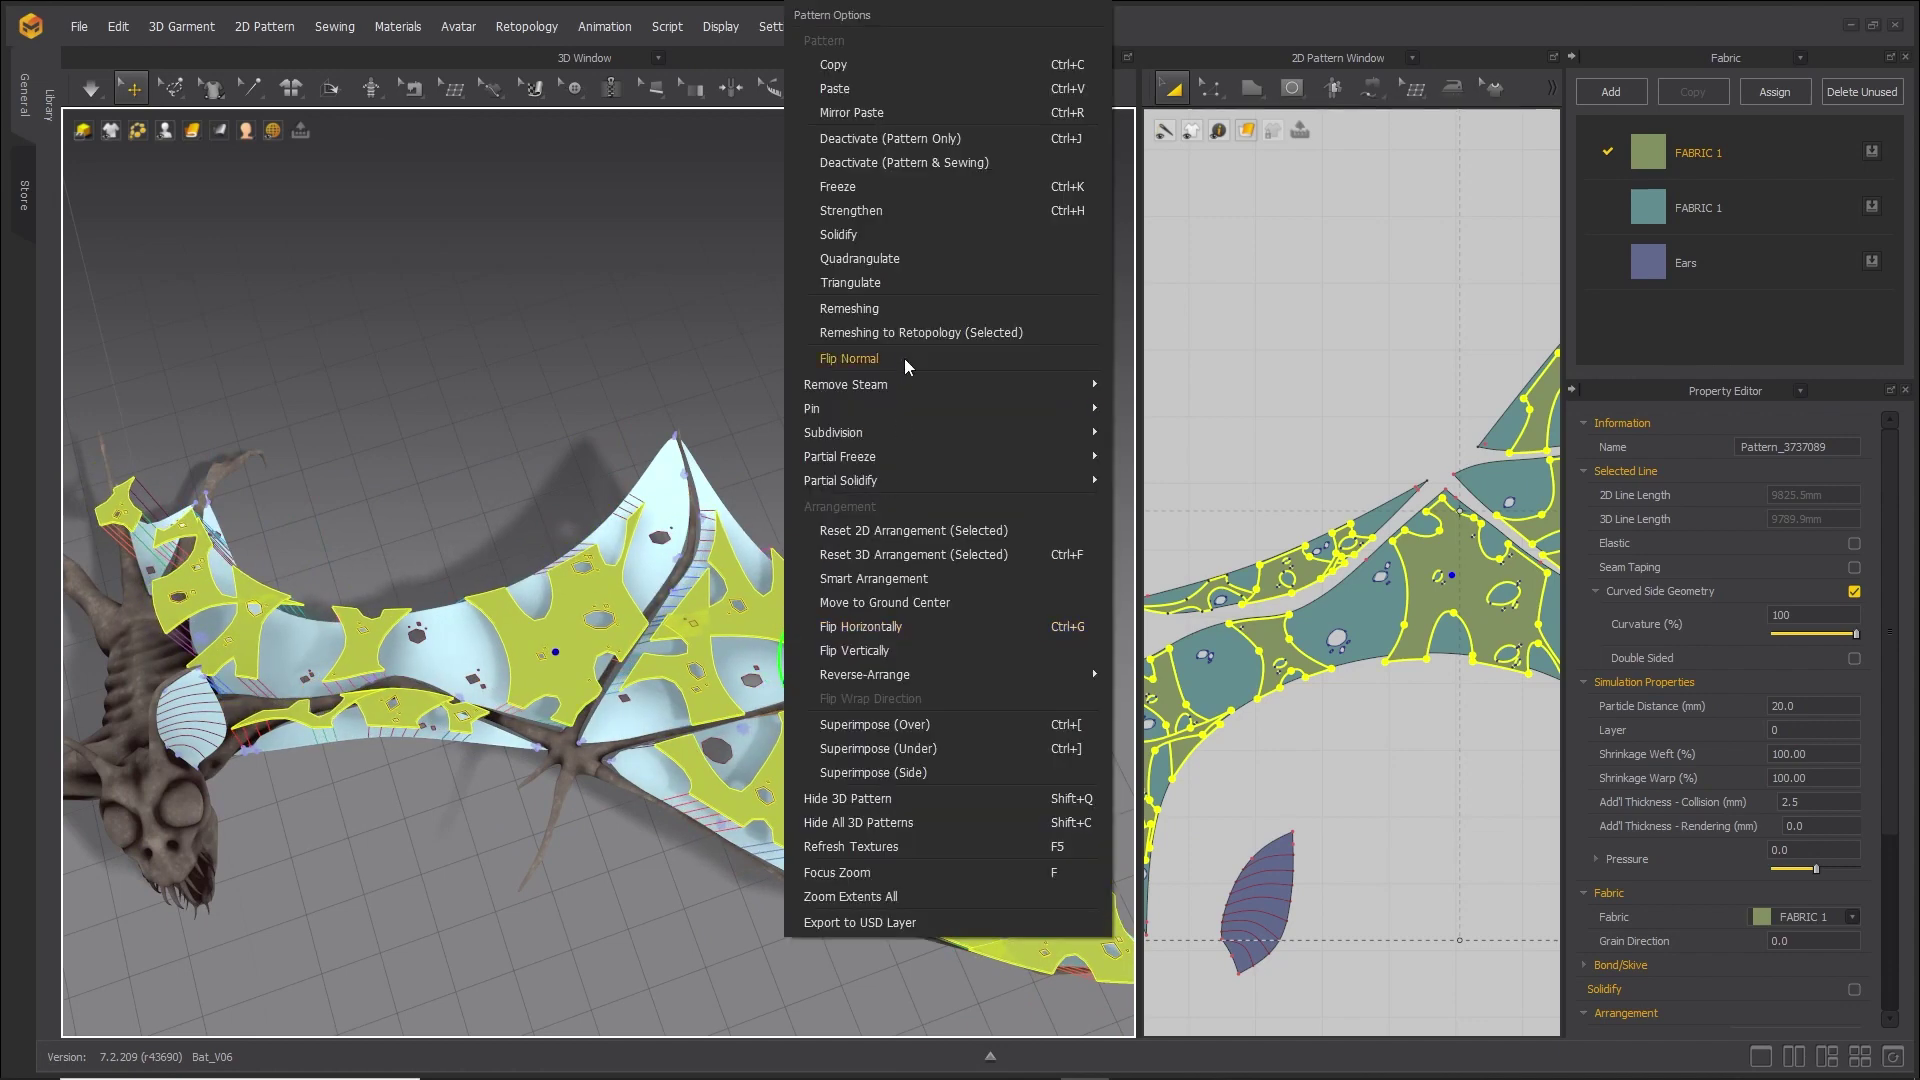
left_click(856, 218)
right_click_drag(790, 697, 619, 652)
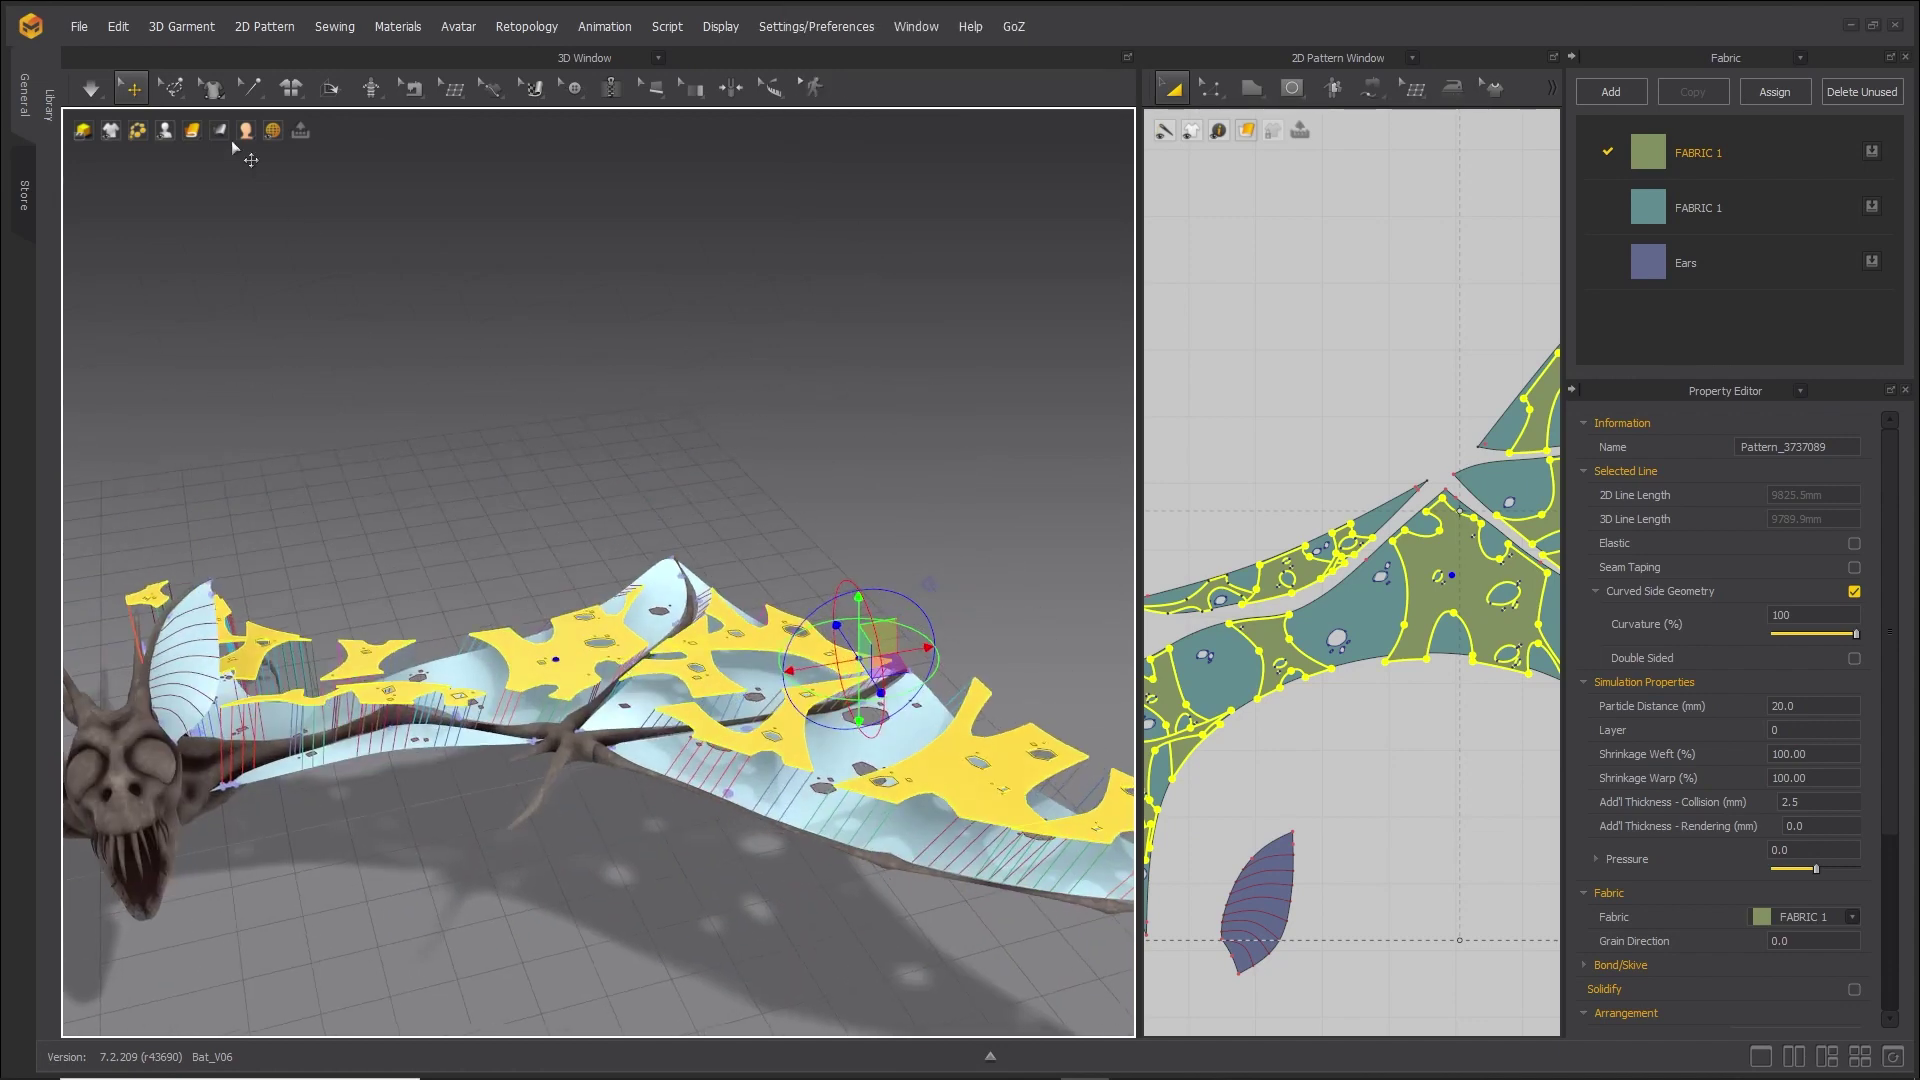
Run the simulation briefly so the strengthened shreds settle onto the wing membrane, and inspect the draped wing.
left_click(90, 91)
left_click(92, 97)
scroll(956, 826, "up", 3)
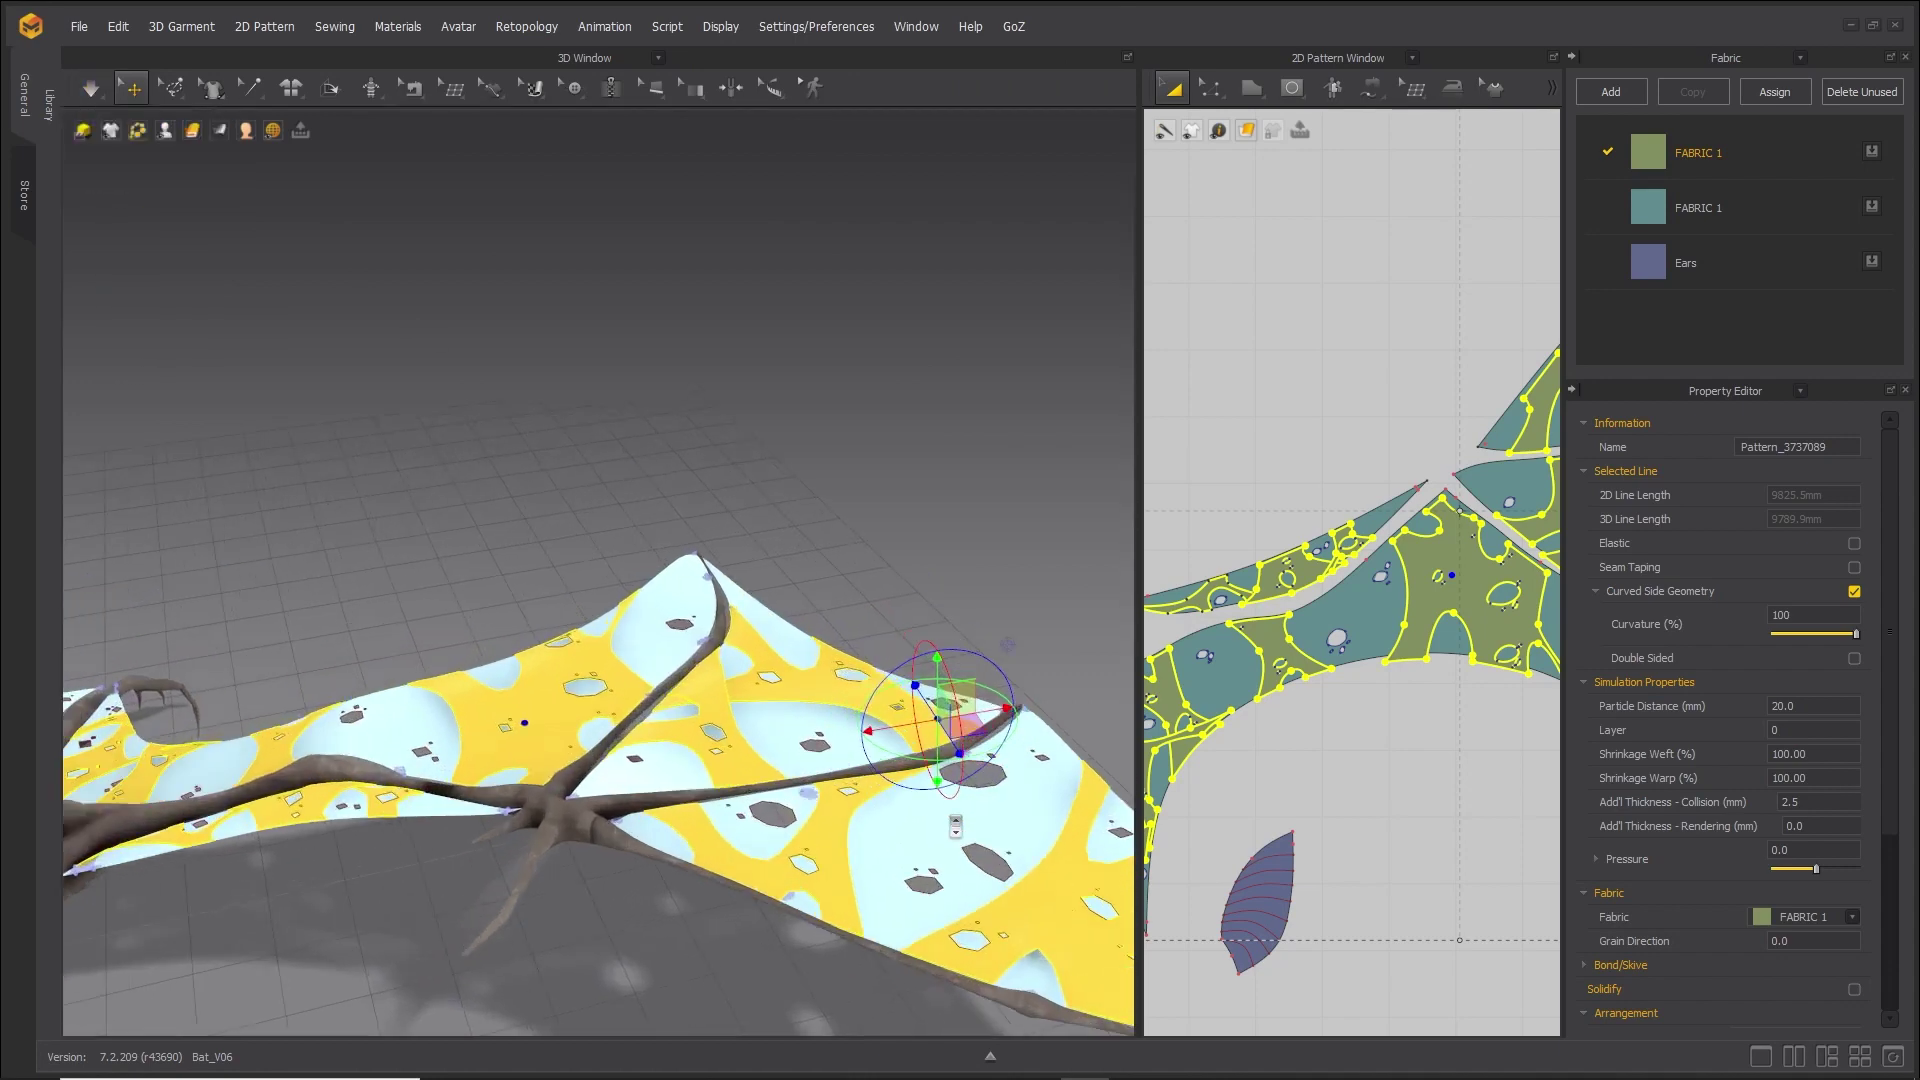
right_click_drag(476, 703, 640, 700)
scroll(640, 700, "up", 3)
middle_click_drag(660, 695, 664, 420)
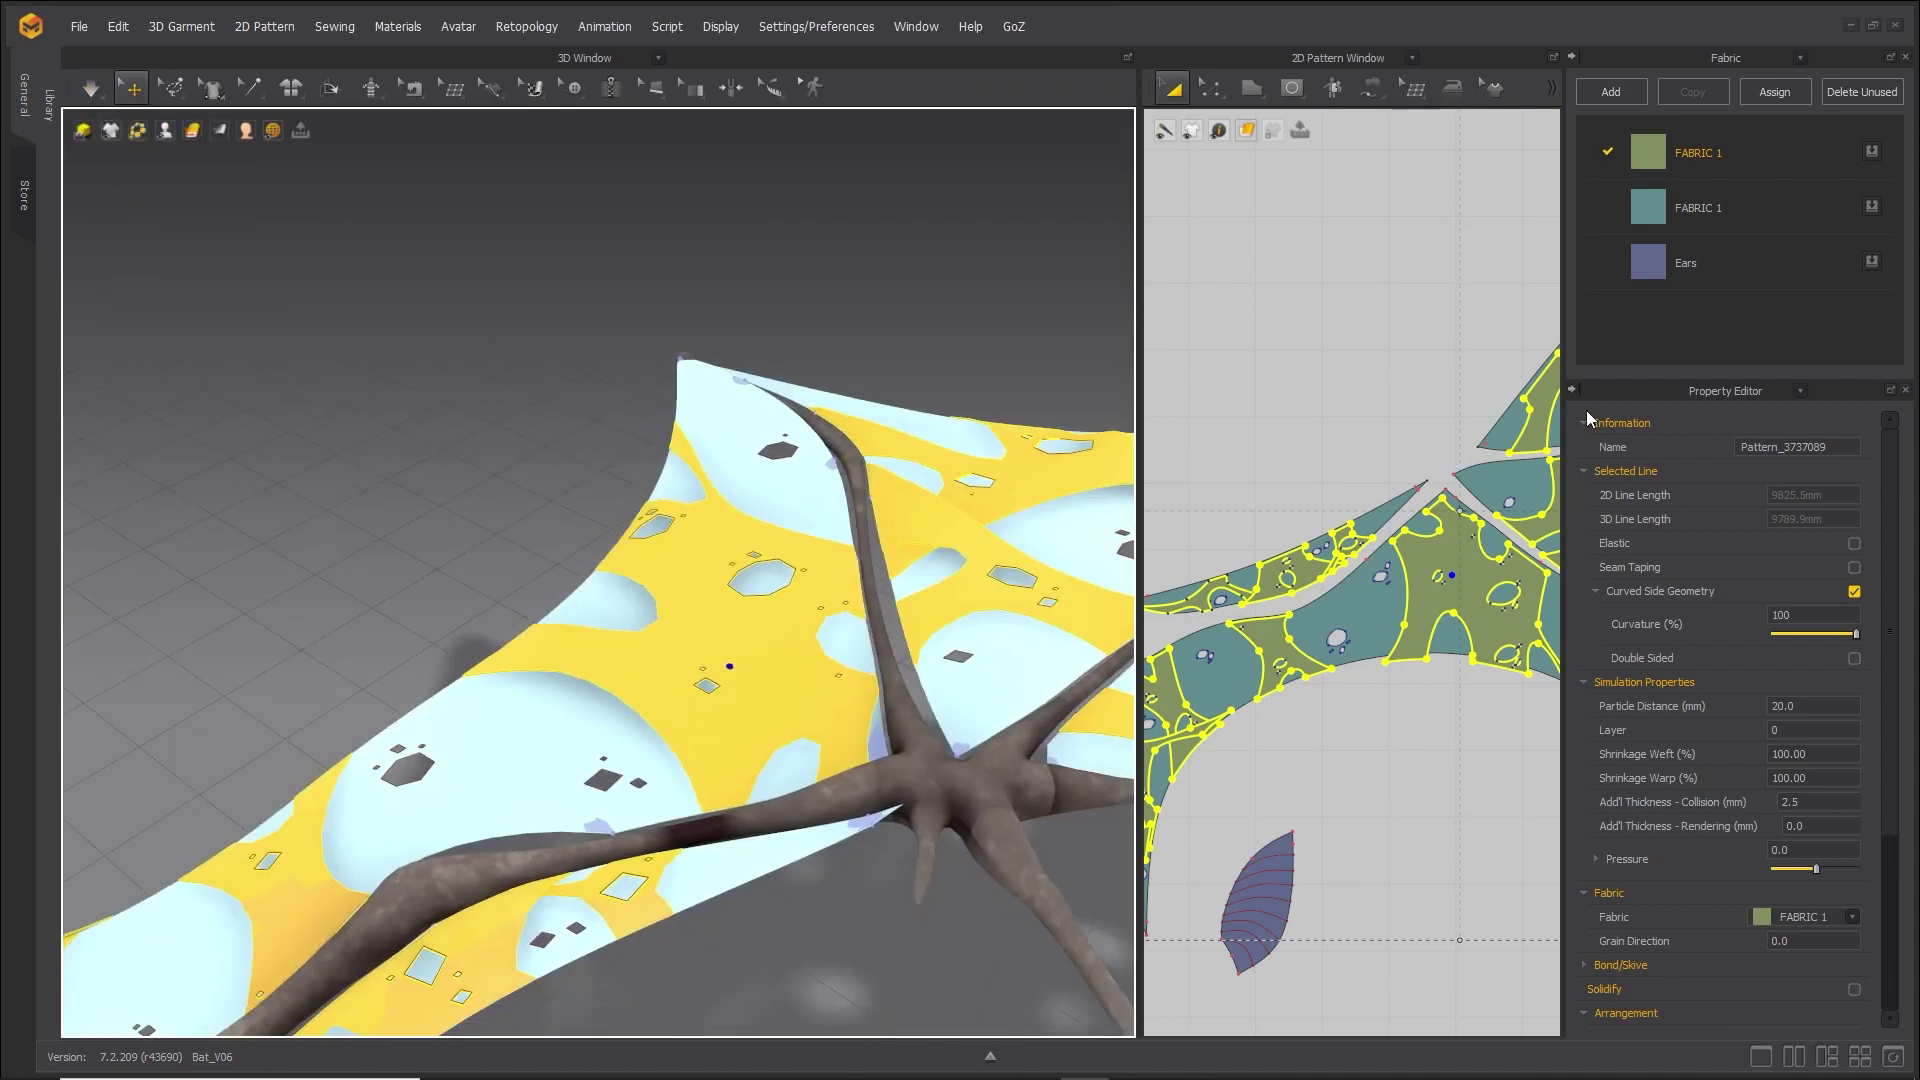
Apply the Default_for_Simulation physical preset to the green shred fabric and simulate the shreds again.
left_click(1772, 150)
scroll(1845, 860, "down", 5)
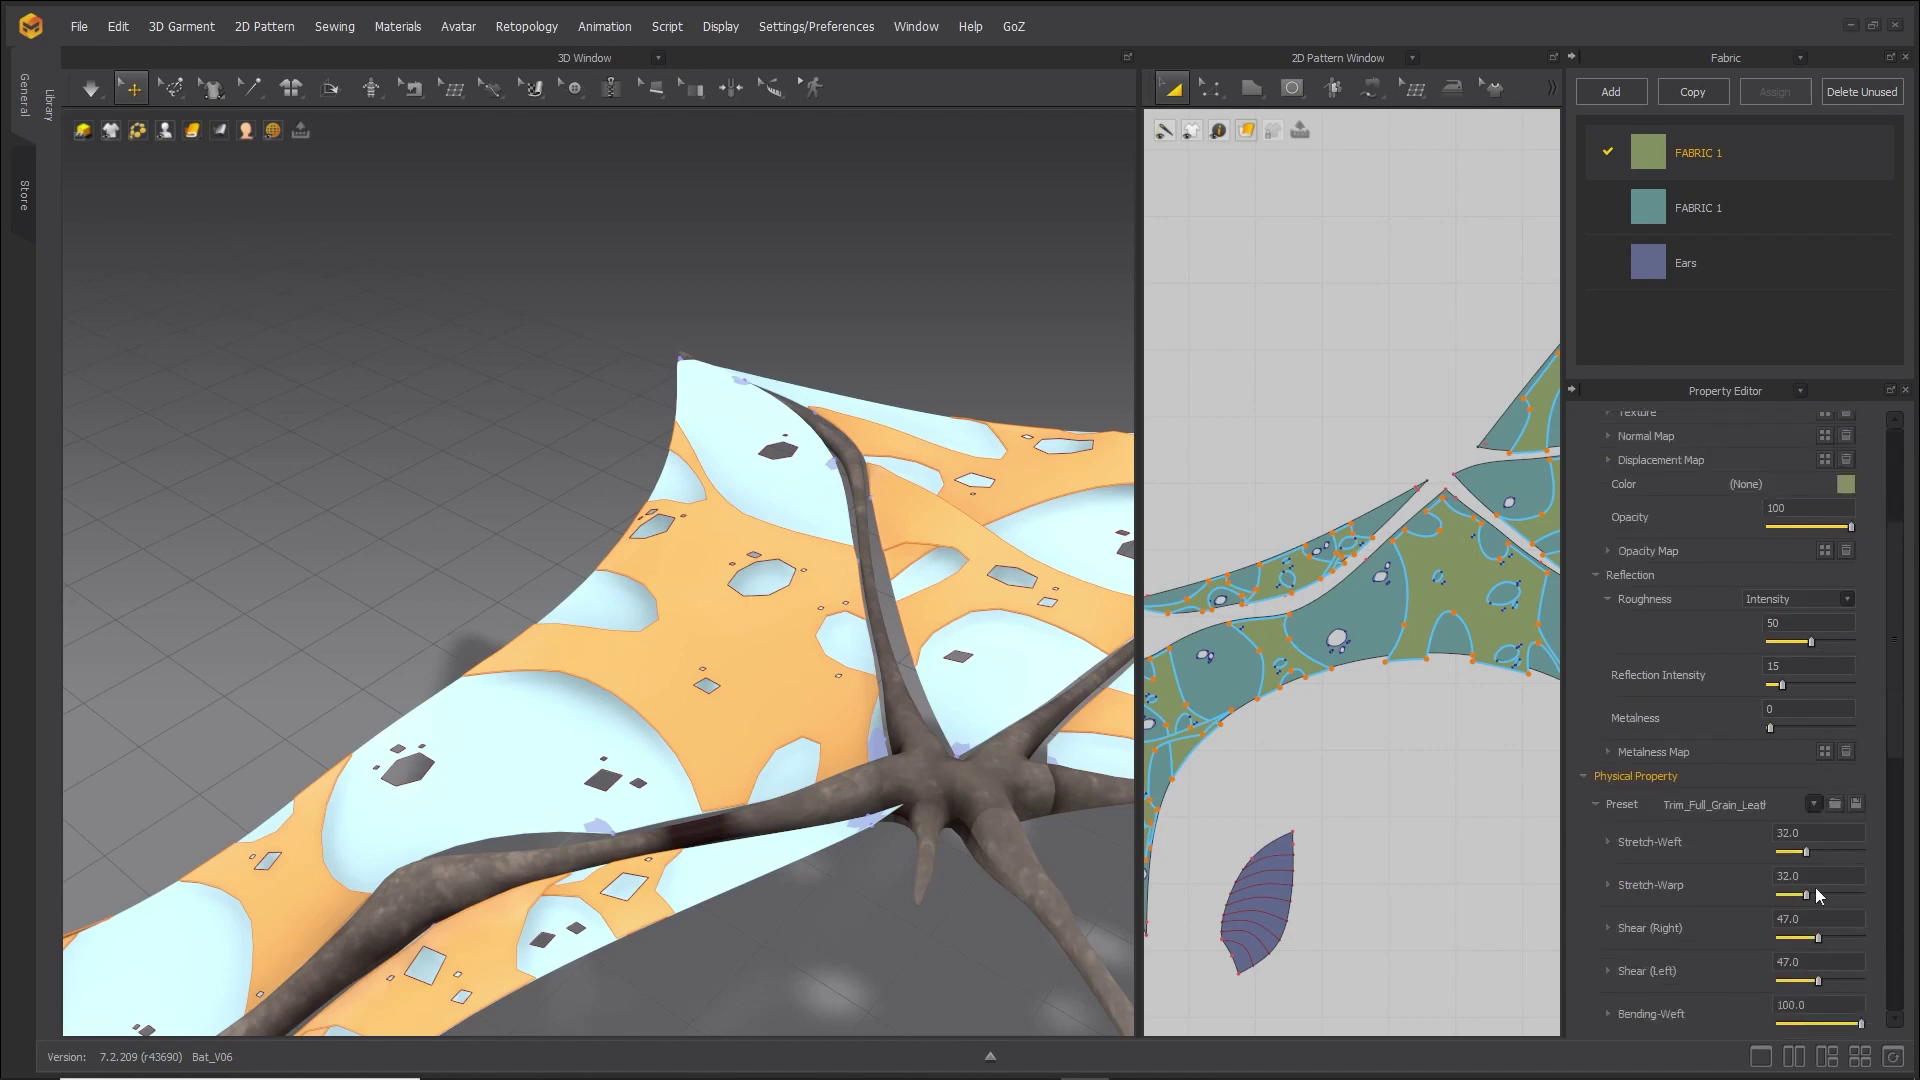
left_click(1835, 685)
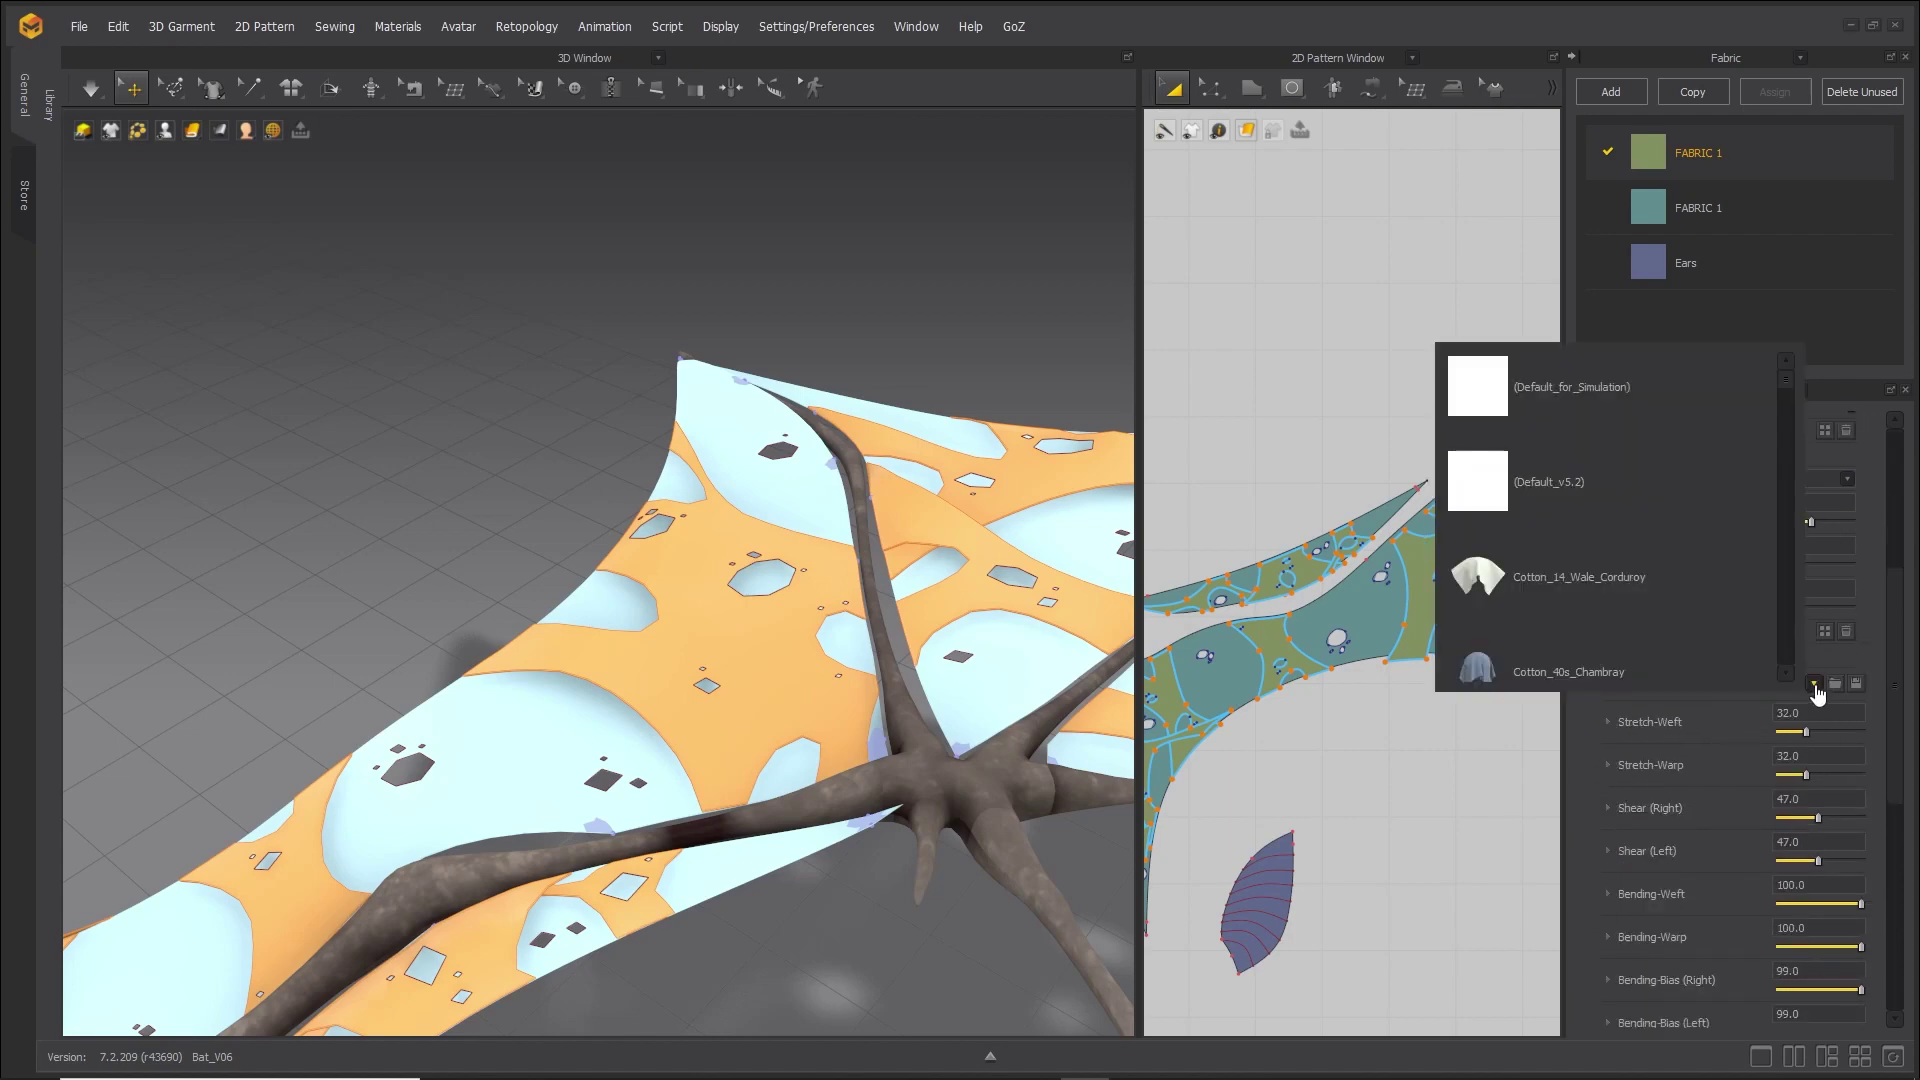
left_click(1587, 392)
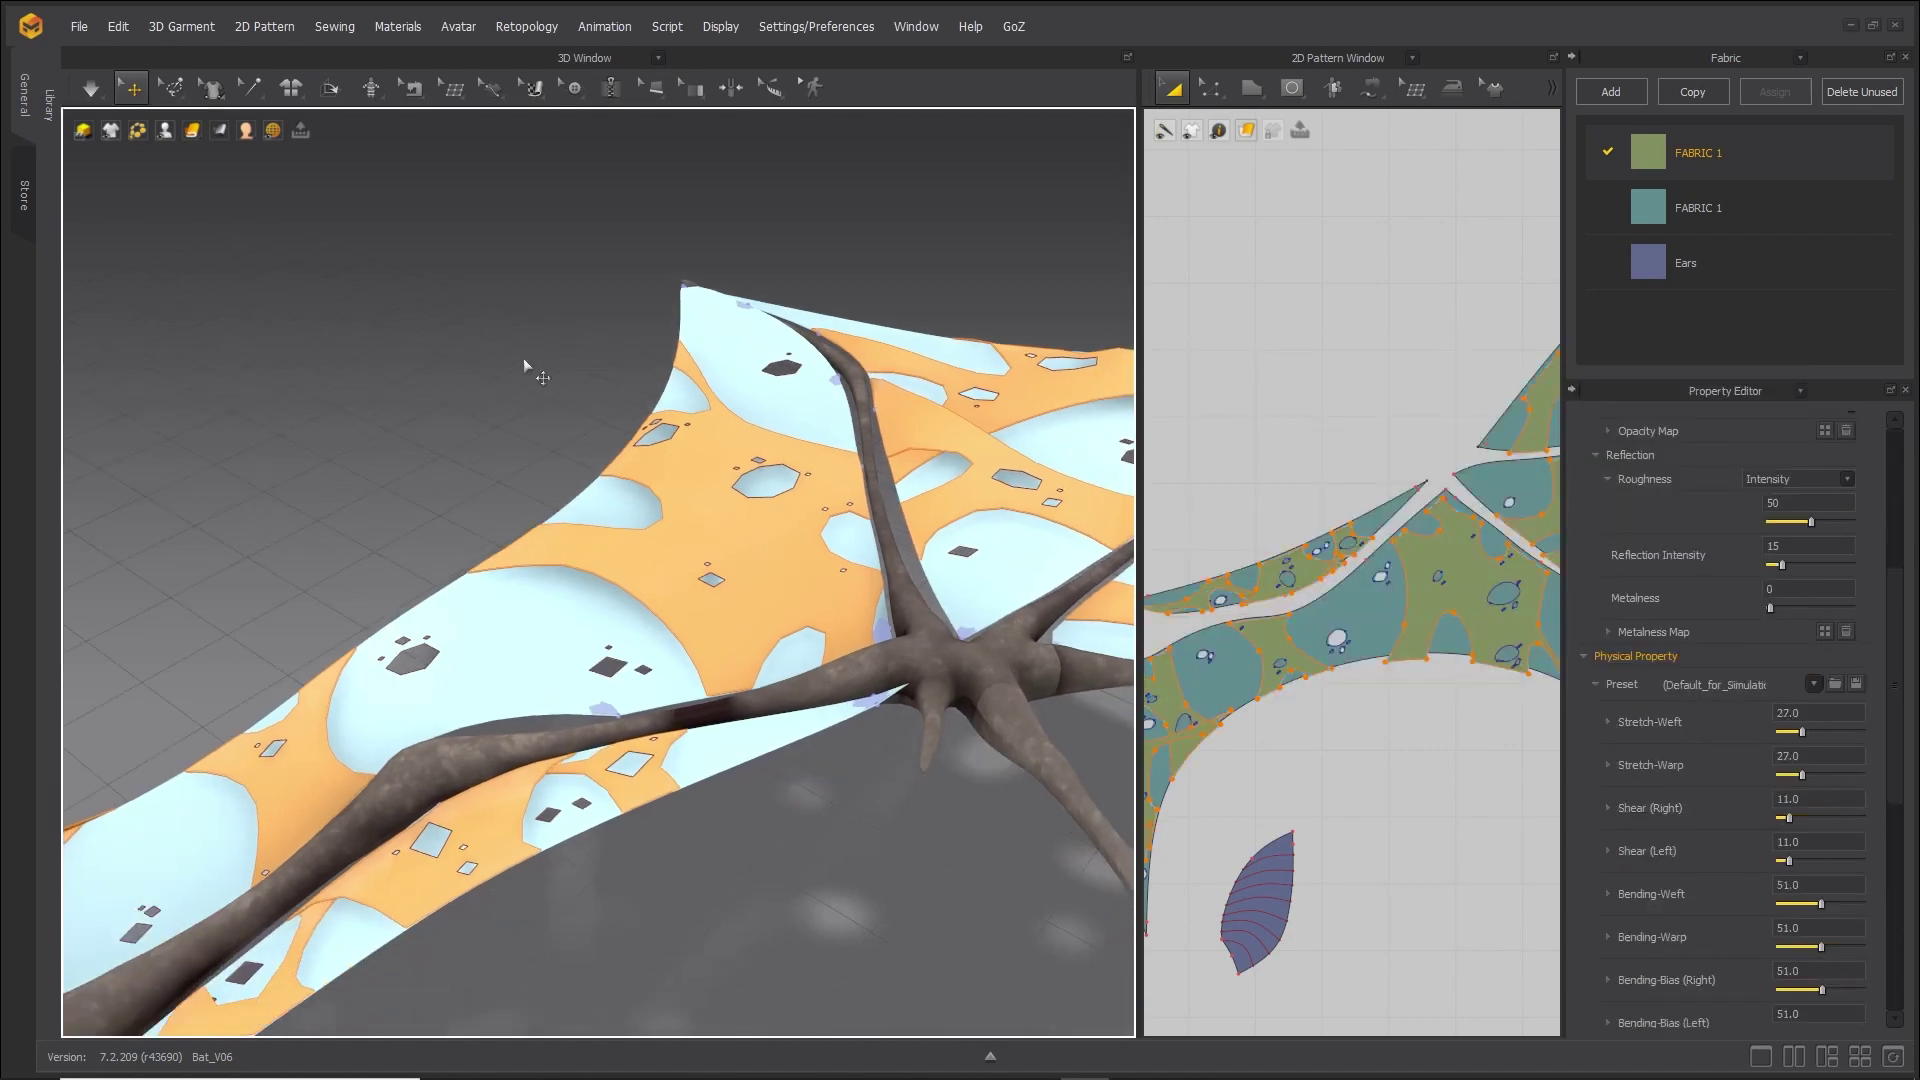
left_click(90, 89)
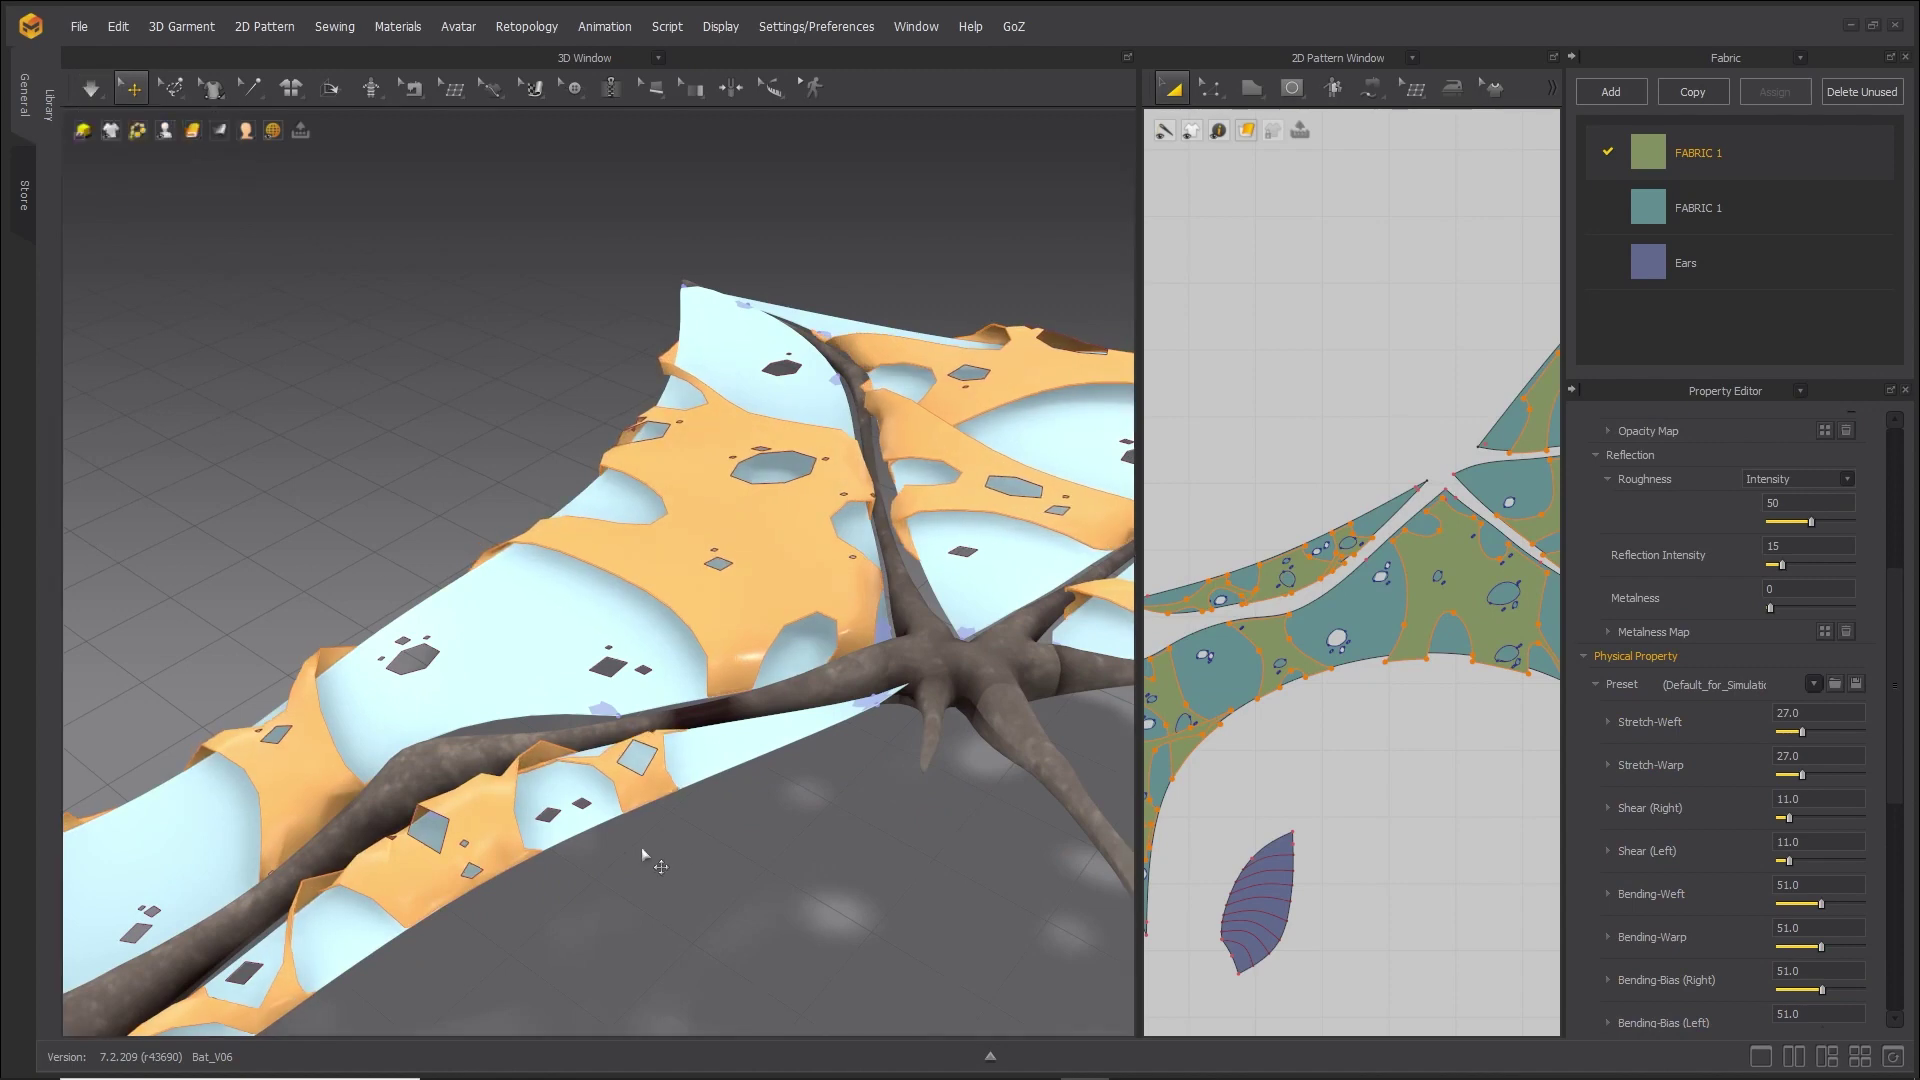
Edit the seam along the upper edge of the green shred on the curved wing strip, setting its sewing line type to Turned.
left_click_drag(1141, 566, 527, 566)
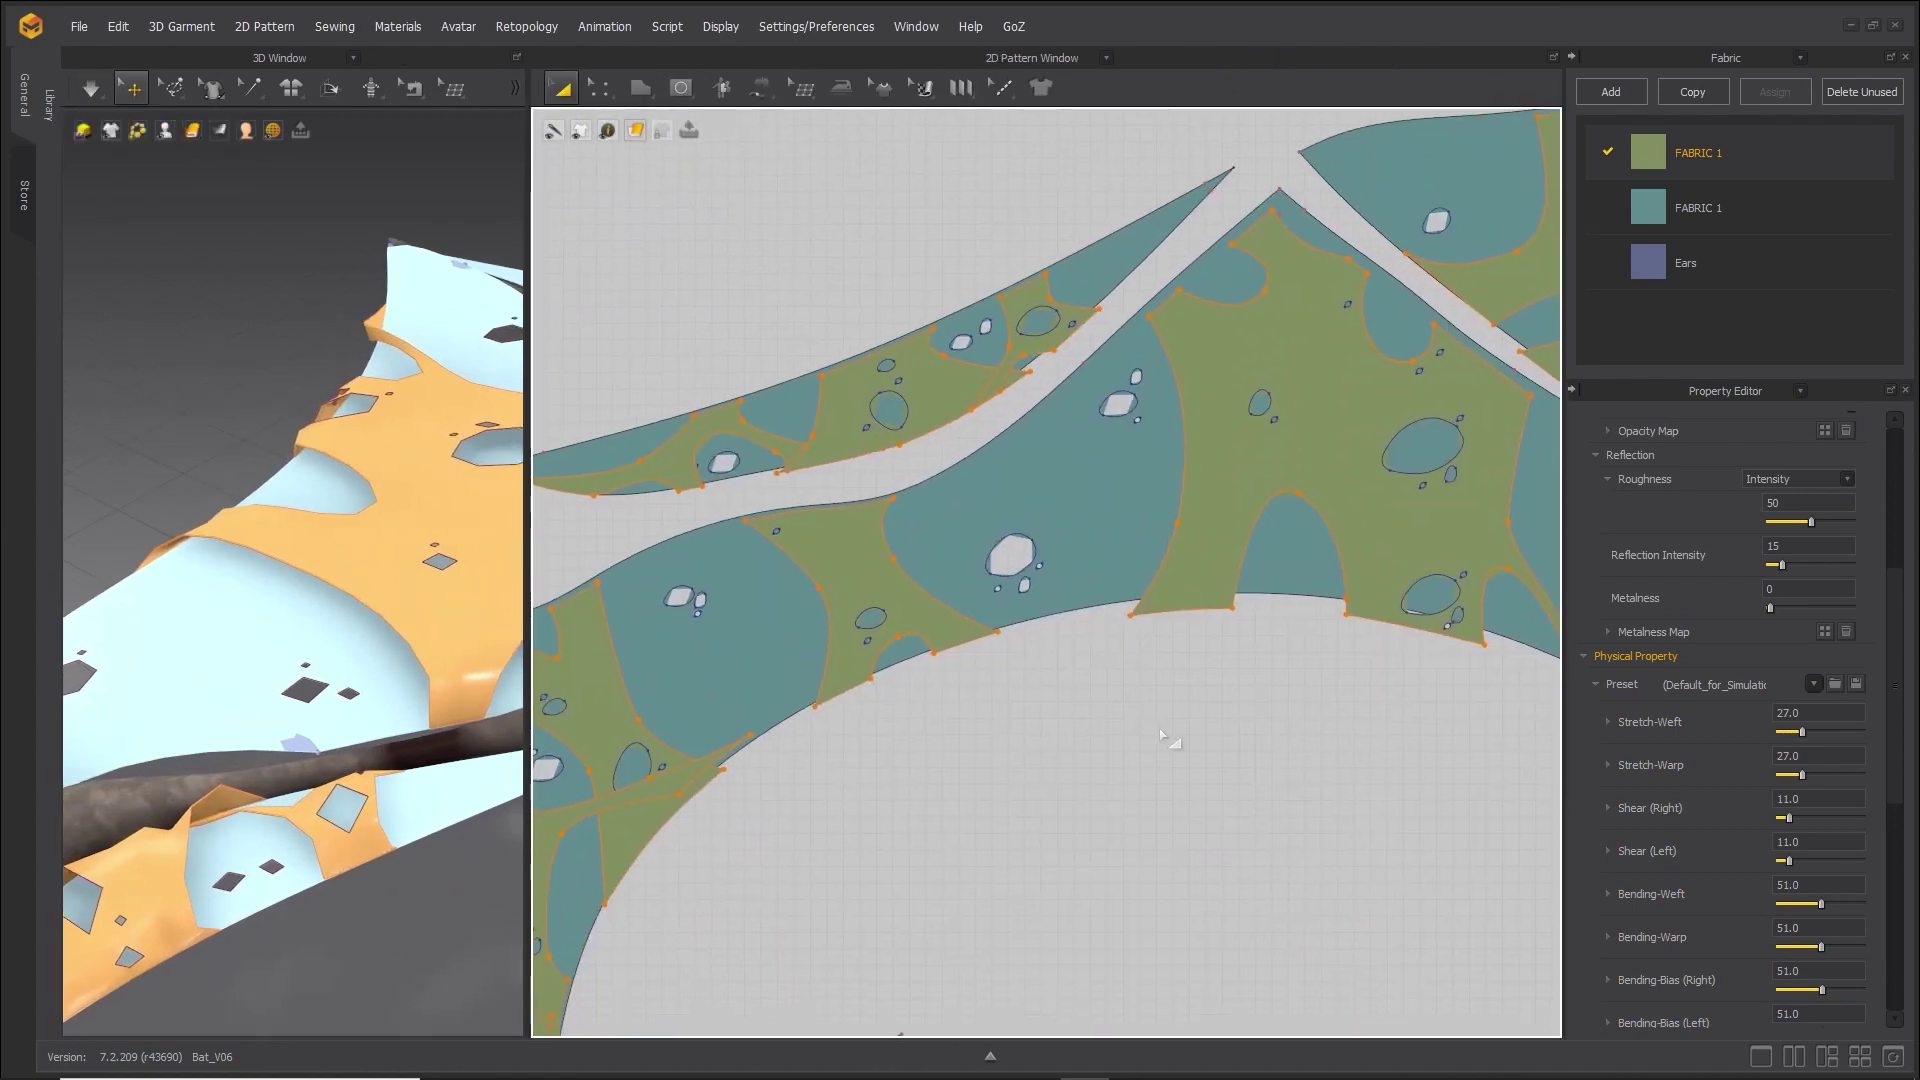
middle_click_drag(1160, 735, 1124, 787)
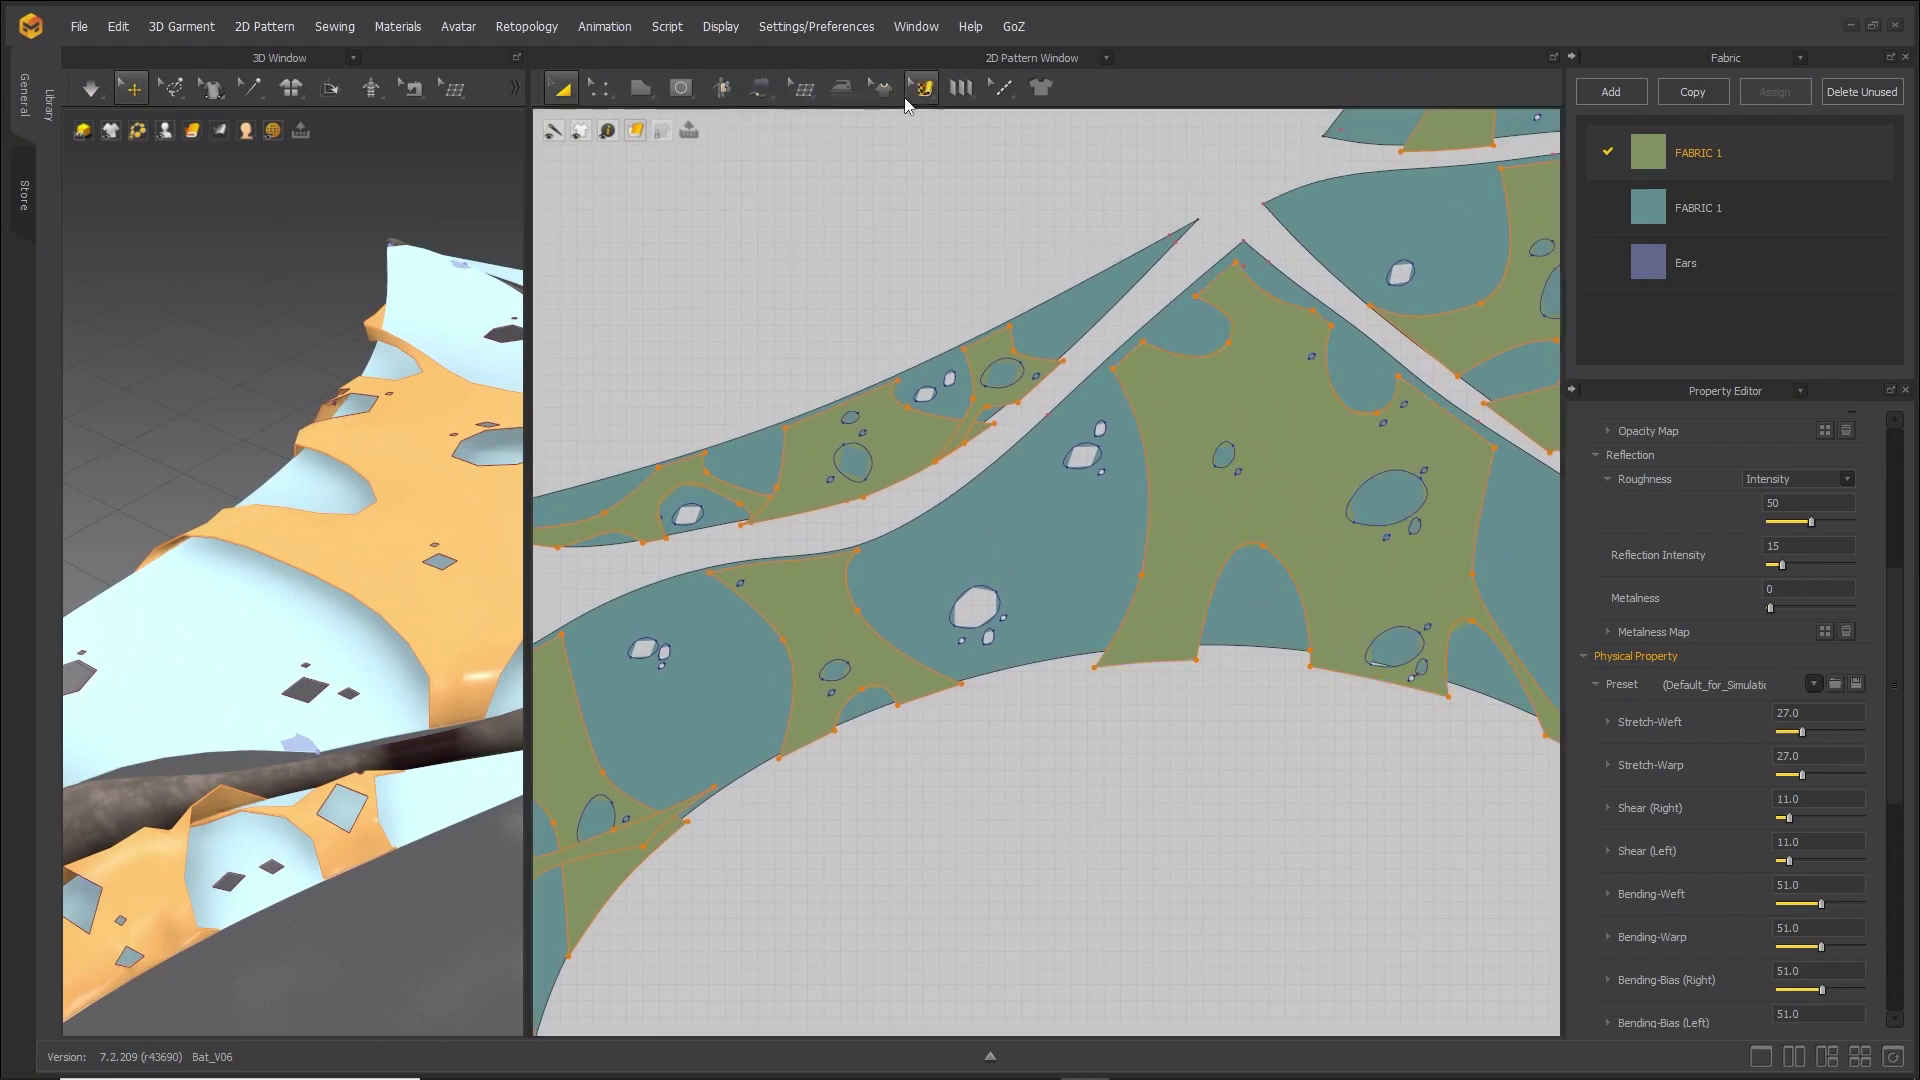
left_click(757, 104)
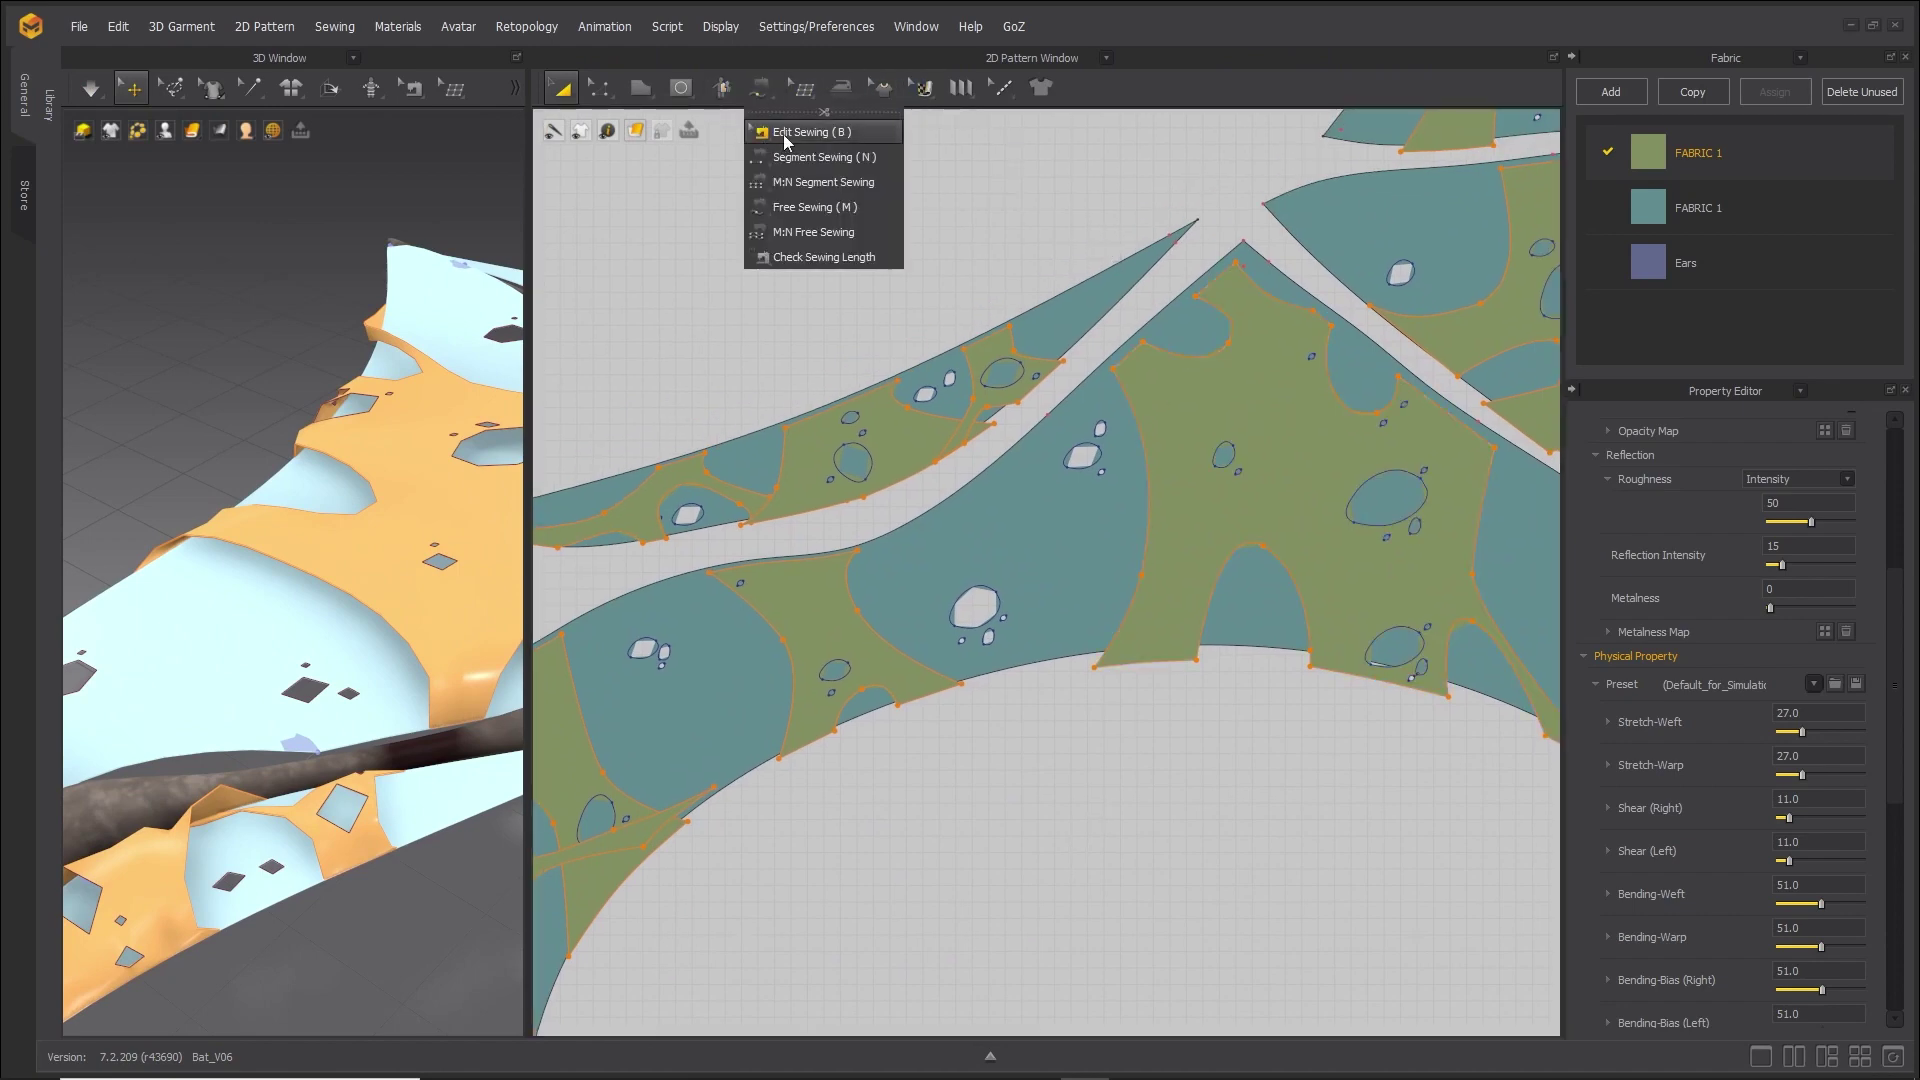
left_click(784, 141)
scroll(952, 682, "up", 6)
middle_click_drag(913, 797, 1397, 965)
scroll(885, 508, "up", 3)
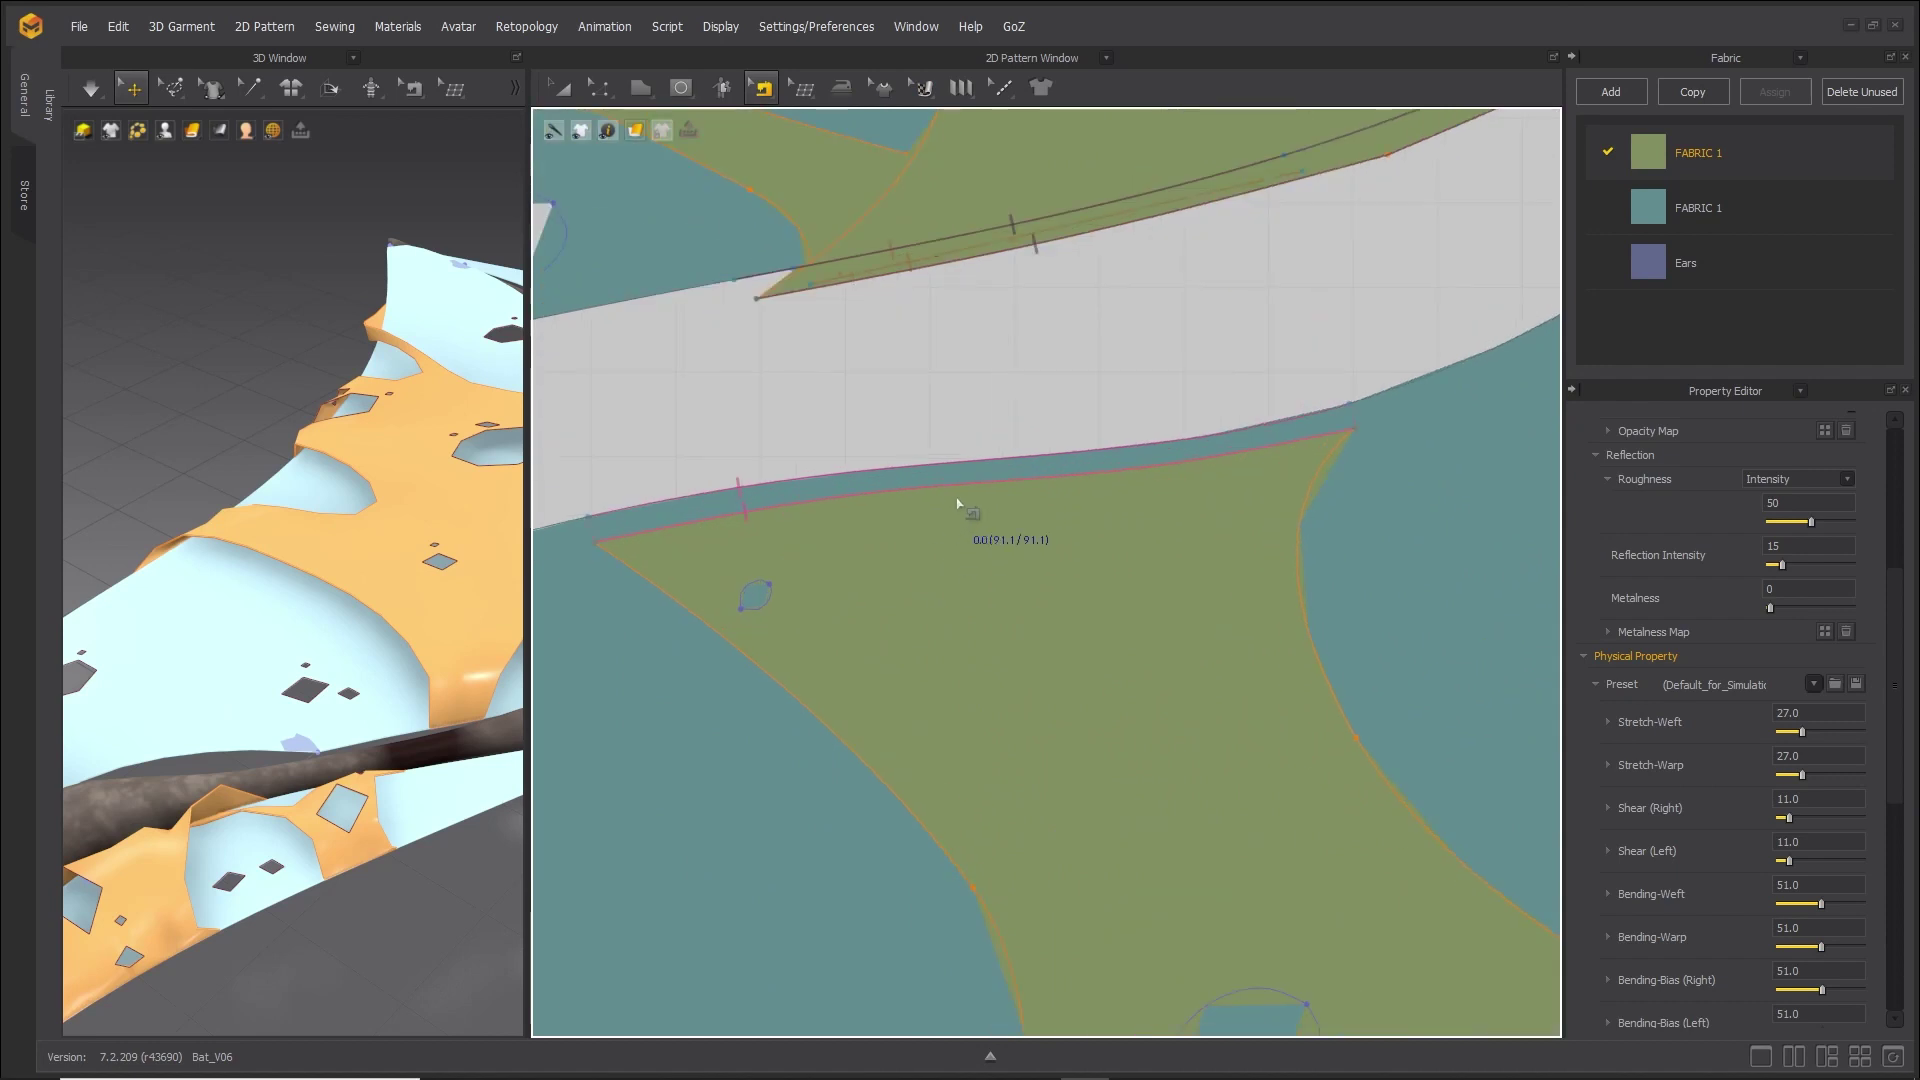
left_click(957, 490)
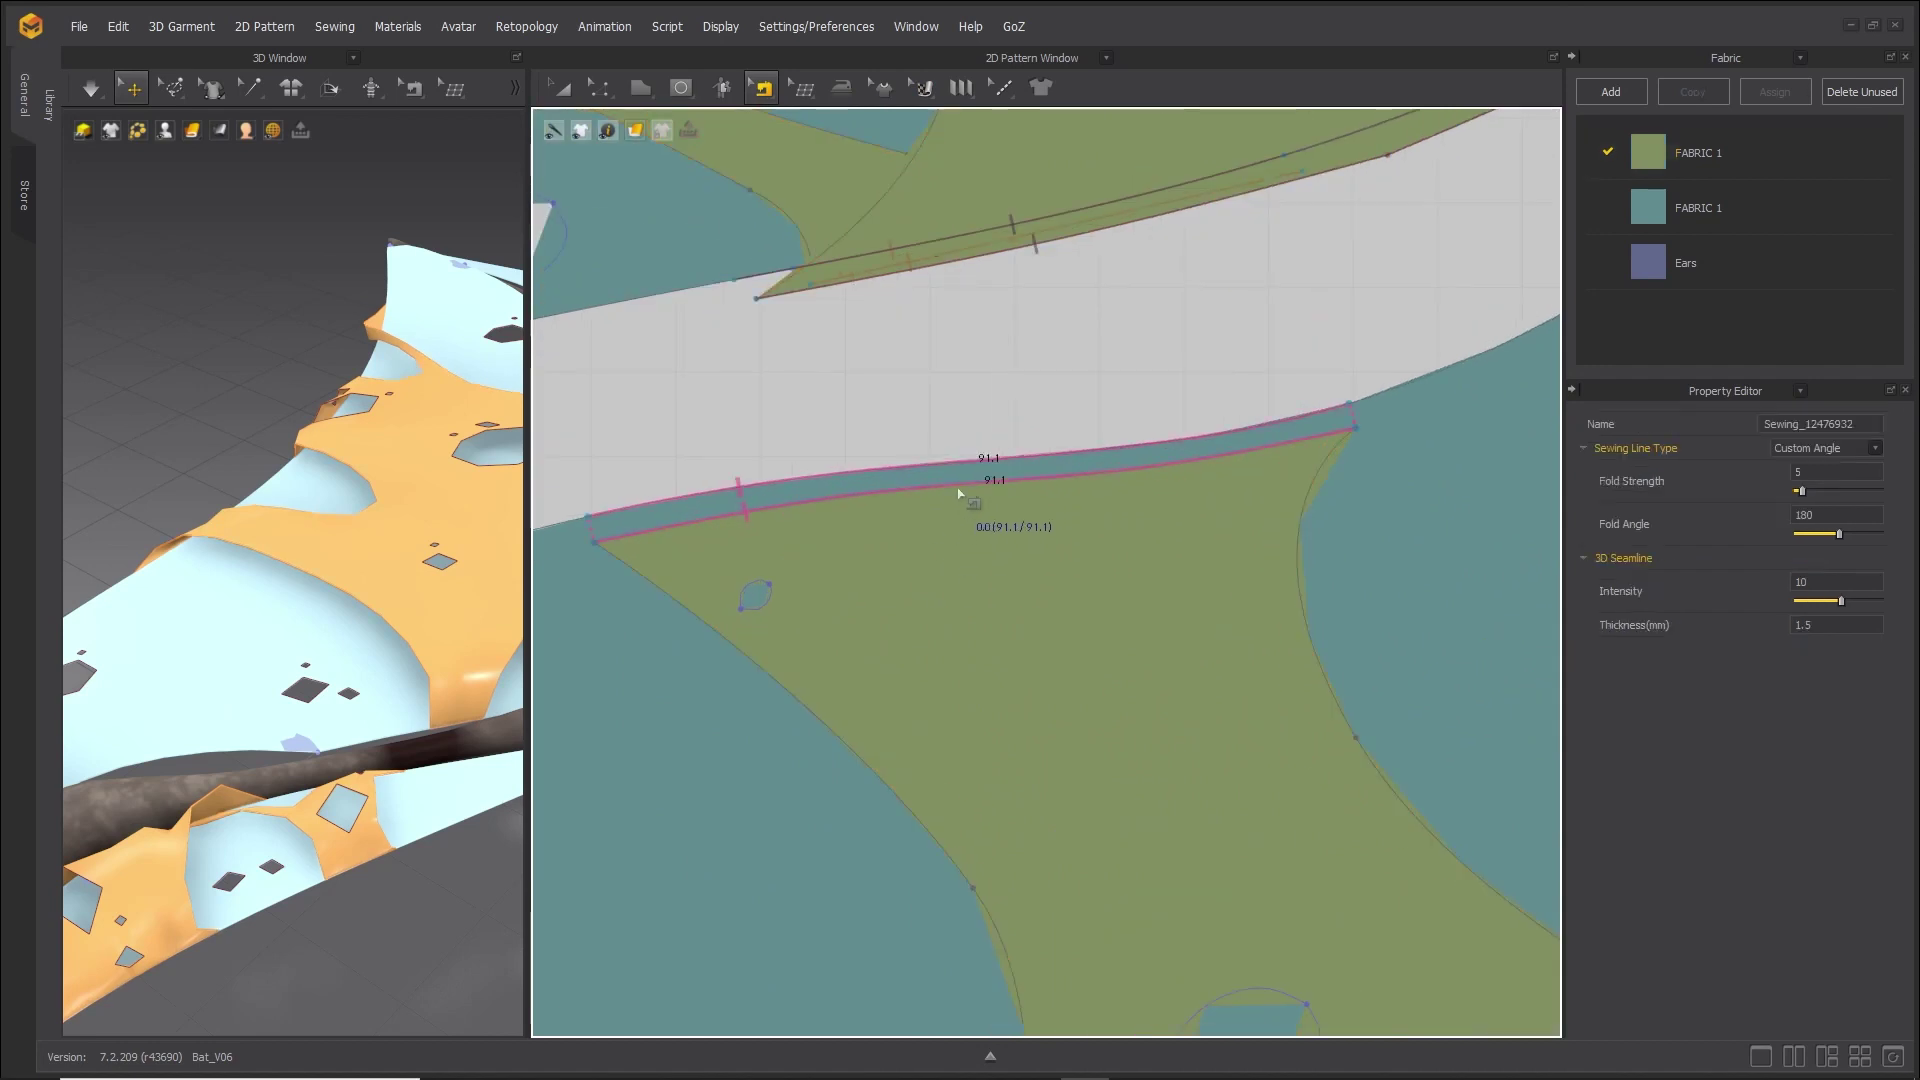
left_click(1876, 451)
left_click(1792, 465)
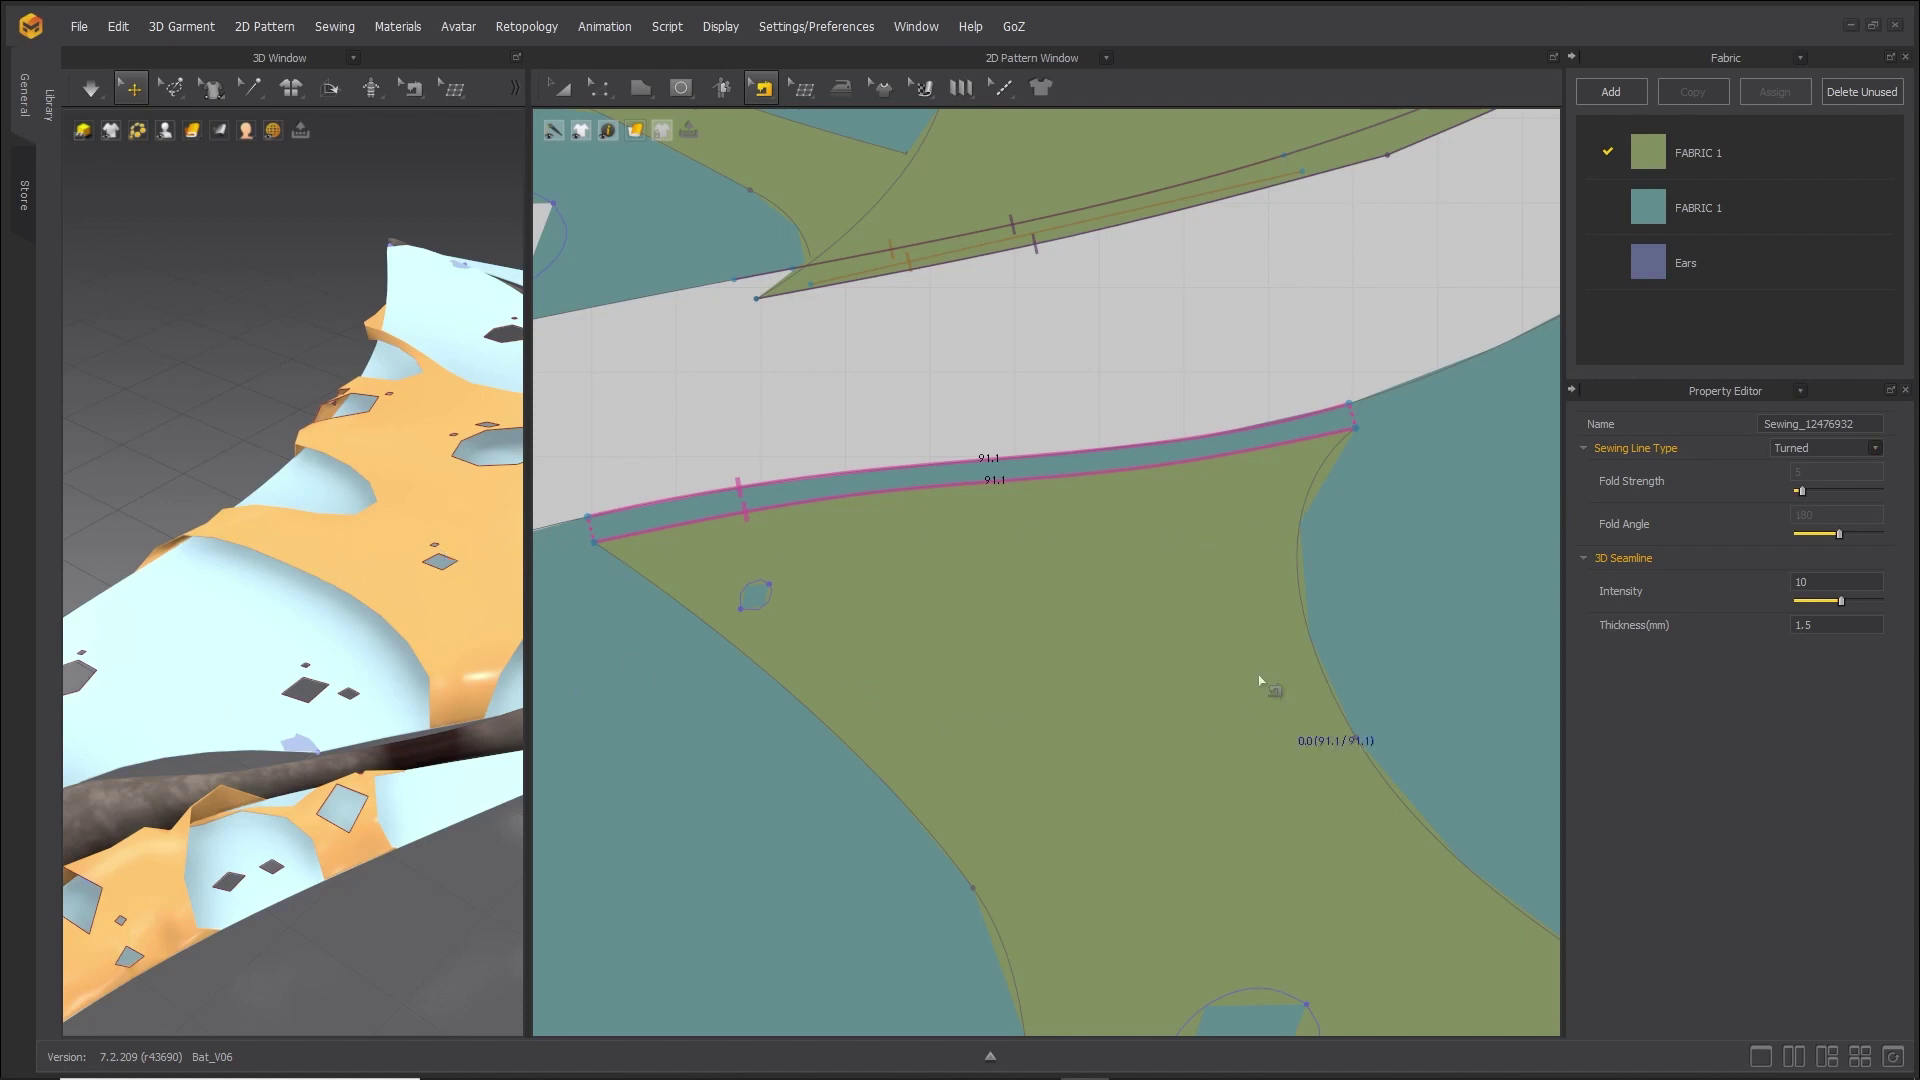
Set the sewing line type to Turned for the shred seams along the curved lower edge of the wing strip.
scroll(1255, 615, "down", 3)
scroll(1105, 655, "up", 4)
left_click(1088, 645)
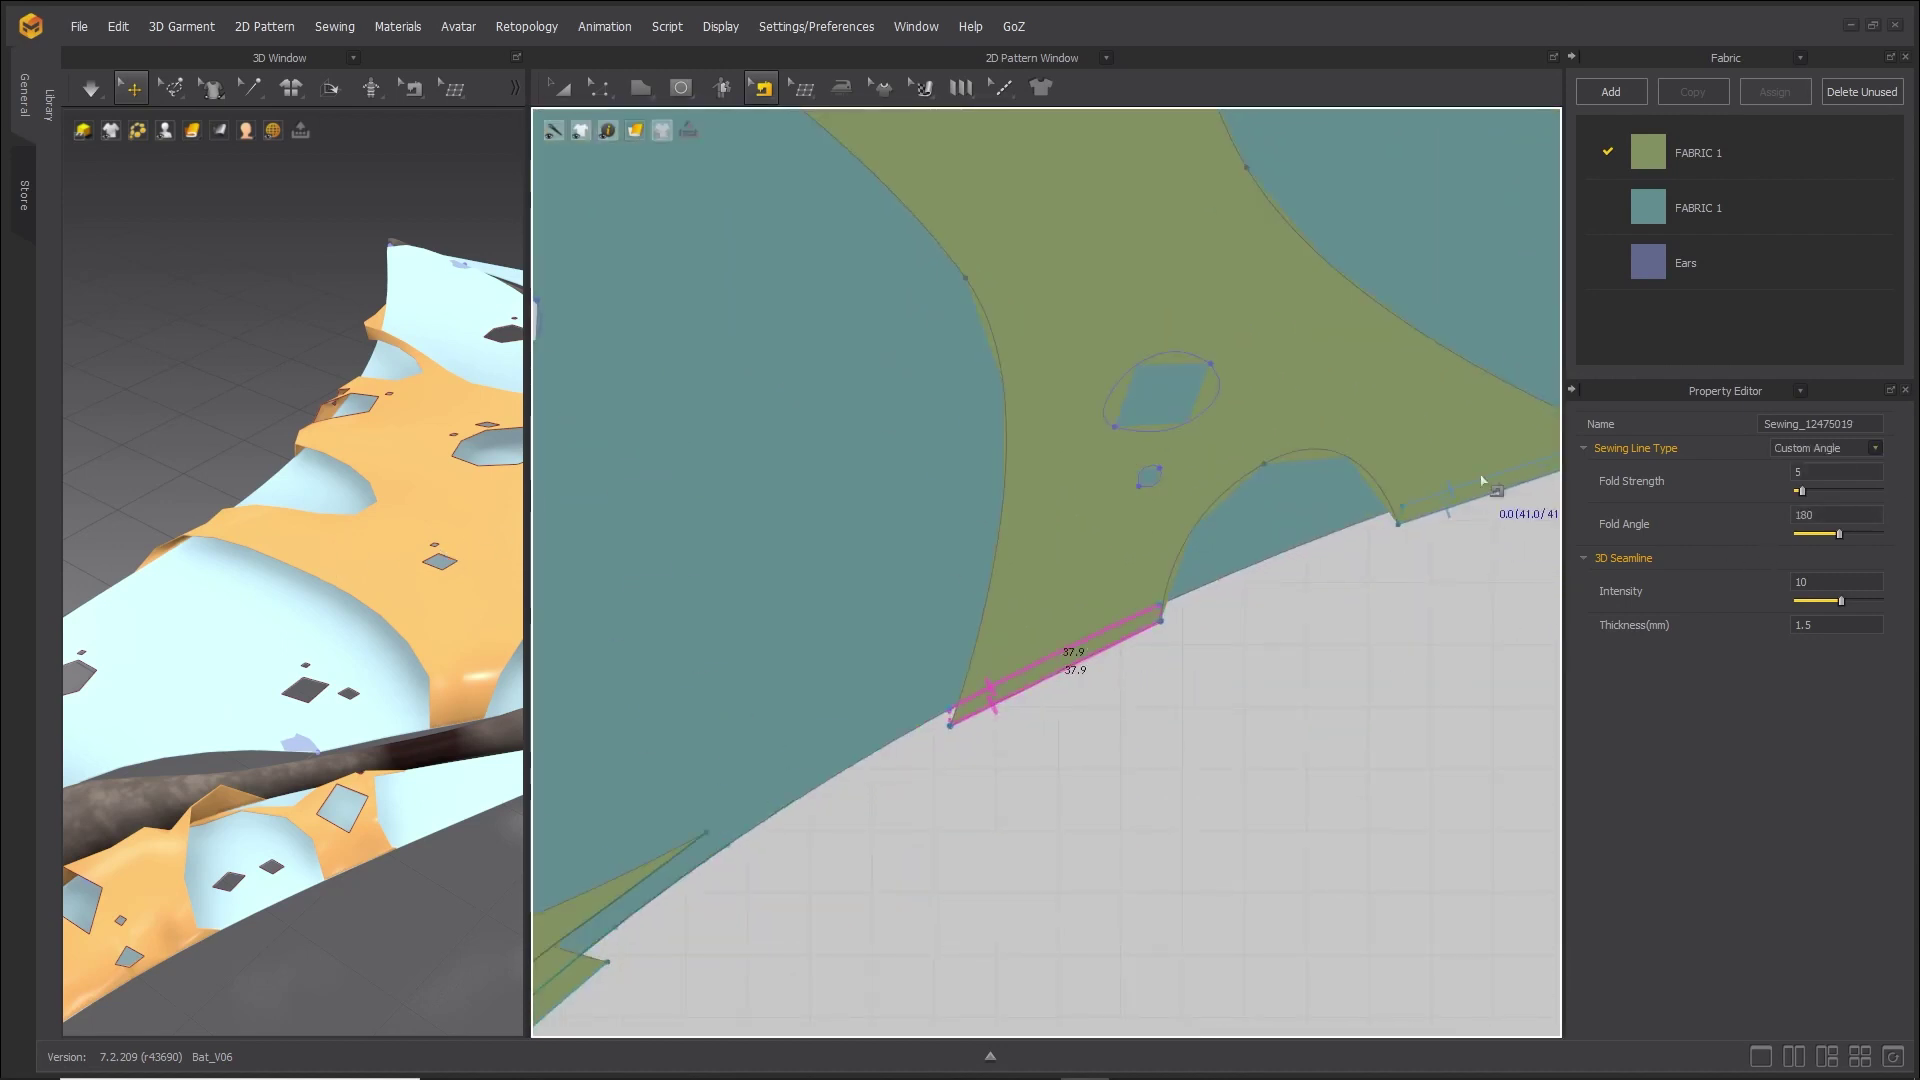
middle_click_drag(938, 815, 1354, 485)
left_click(938, 645)
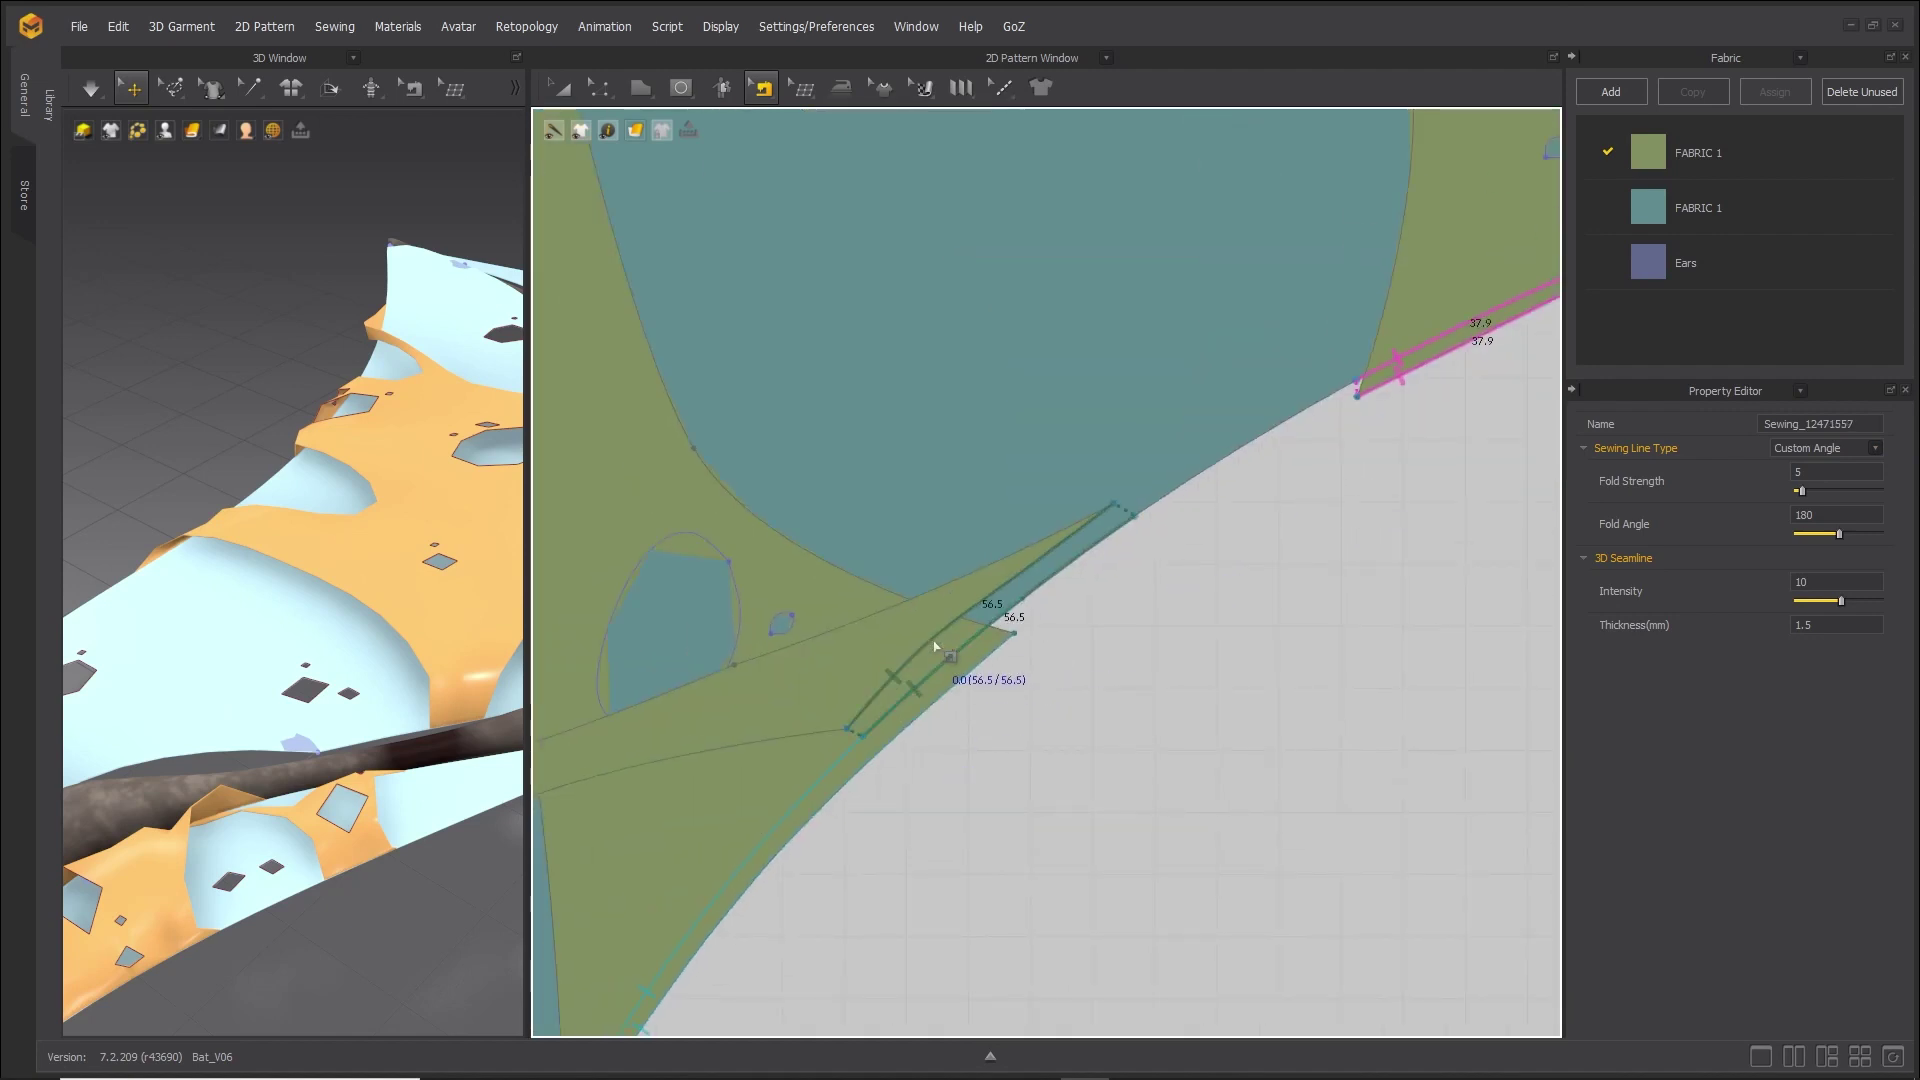
middle_click_drag(900, 800, 1464, 435)
middle_click_drag(1012, 877, 1044, 360)
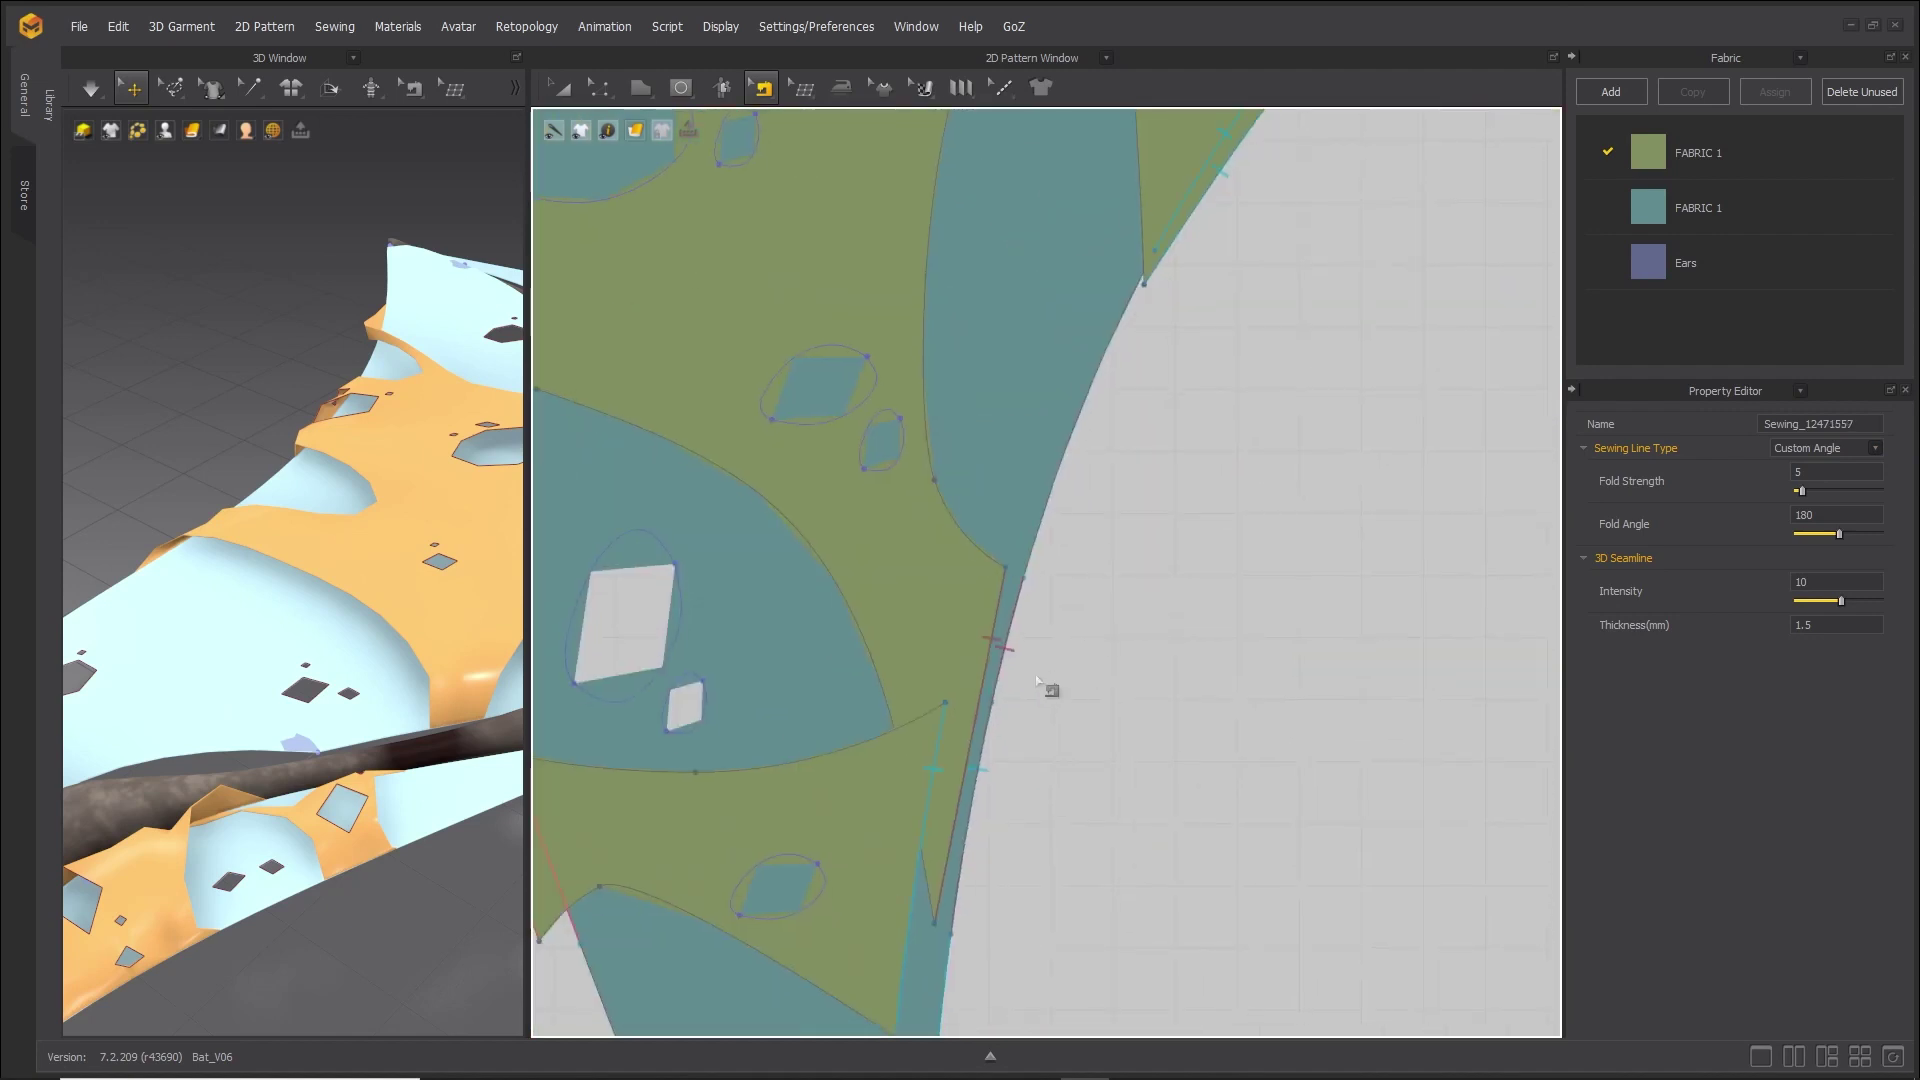
left_click(986, 682)
left_click(1872, 451)
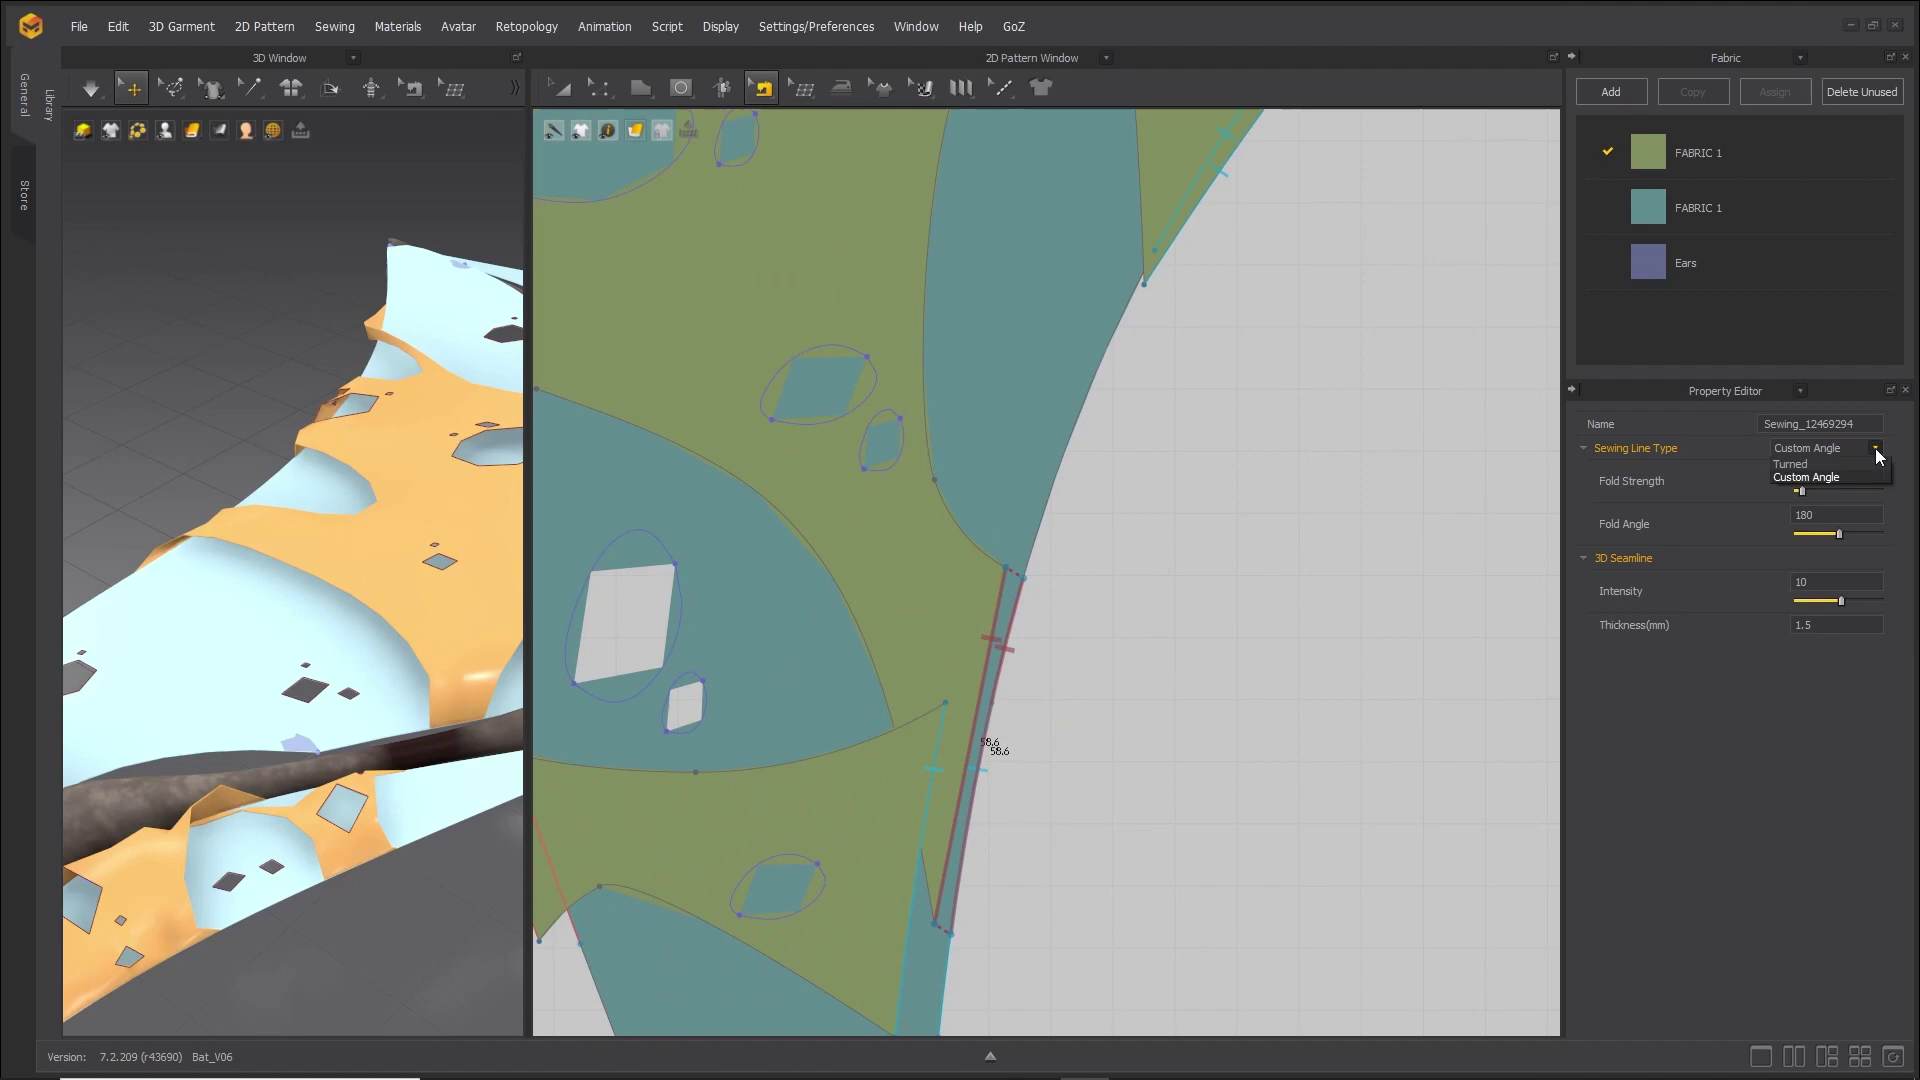
left_click(1803, 465)
Set the seams around the large middle shred to the Turned sewing line type and run the simulation.
scroll(780, 548, "down", 3)
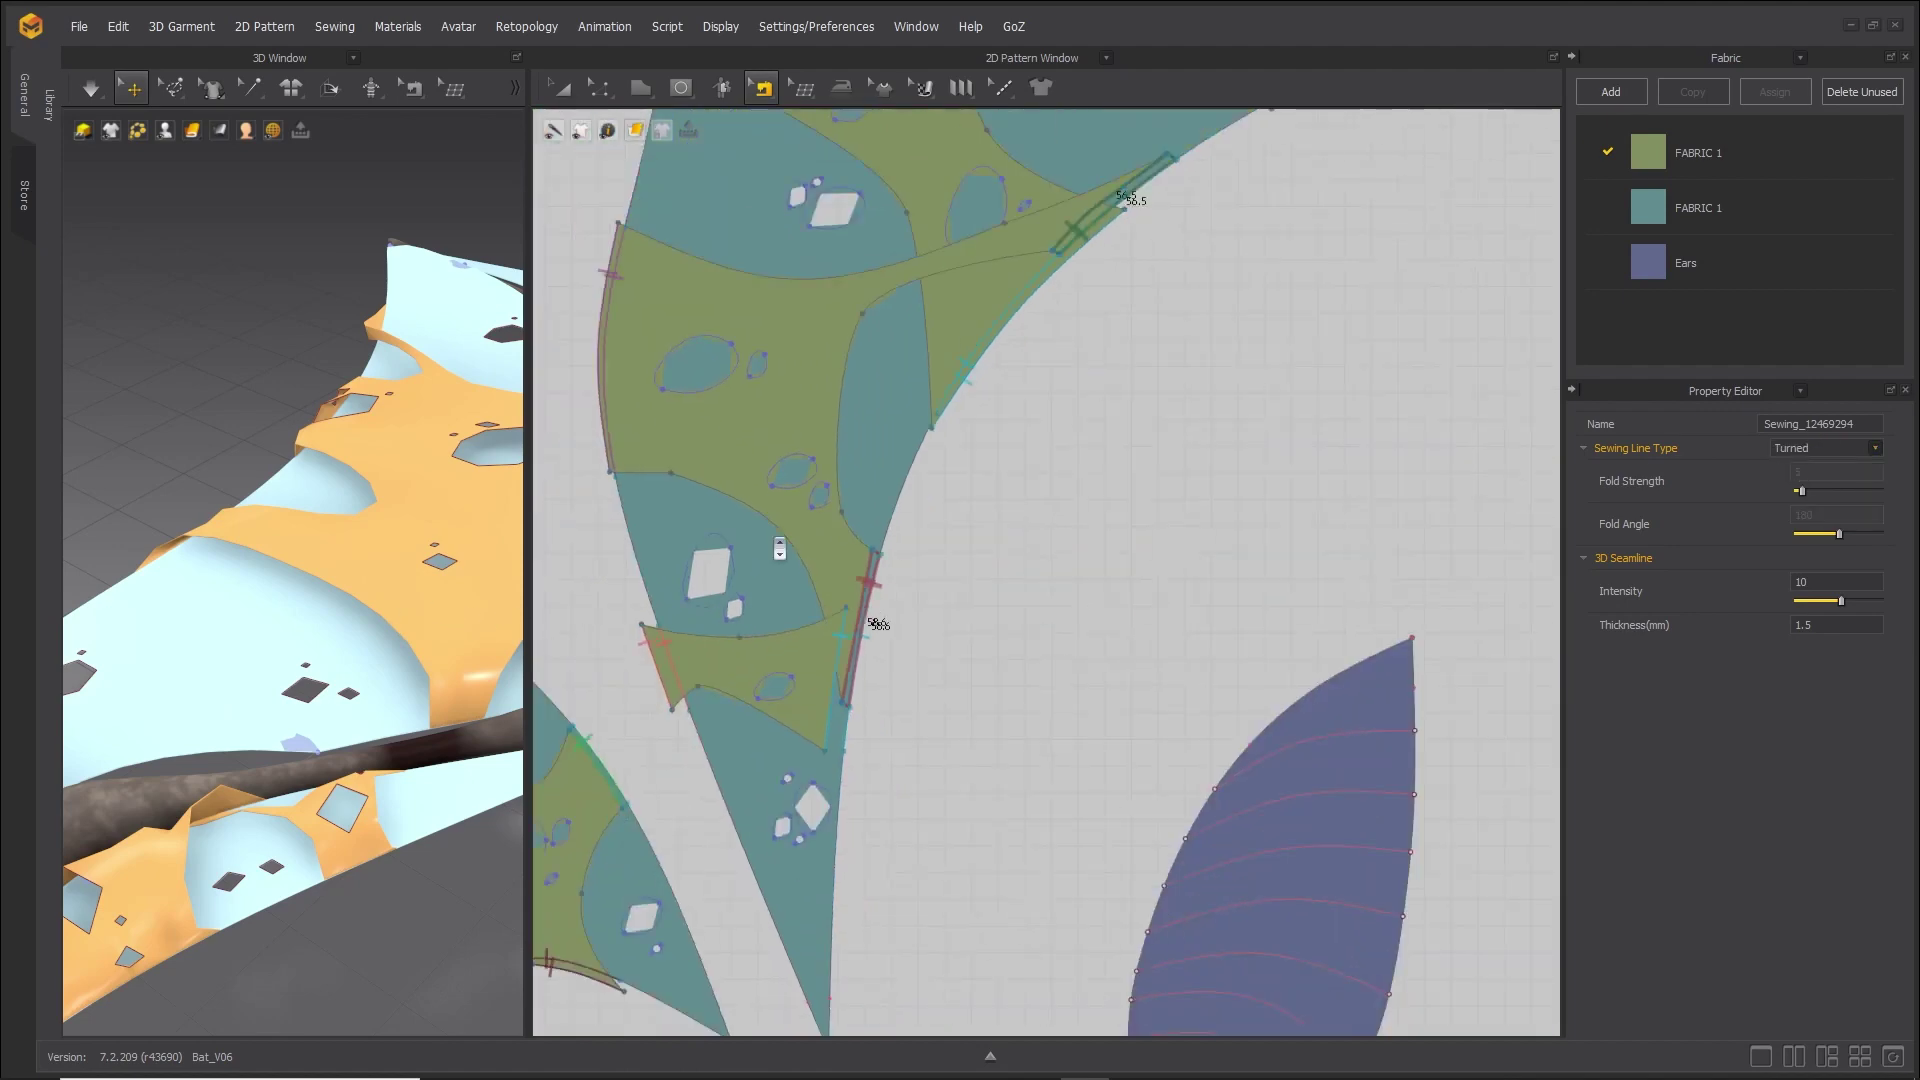
left_click(484, 524)
scroll(1087, 460, "down", 5)
scroll(1318, 400, "up", 1)
middle_click_drag(1318, 400, 921, 691)
scroll(955, 592, "up", 2)
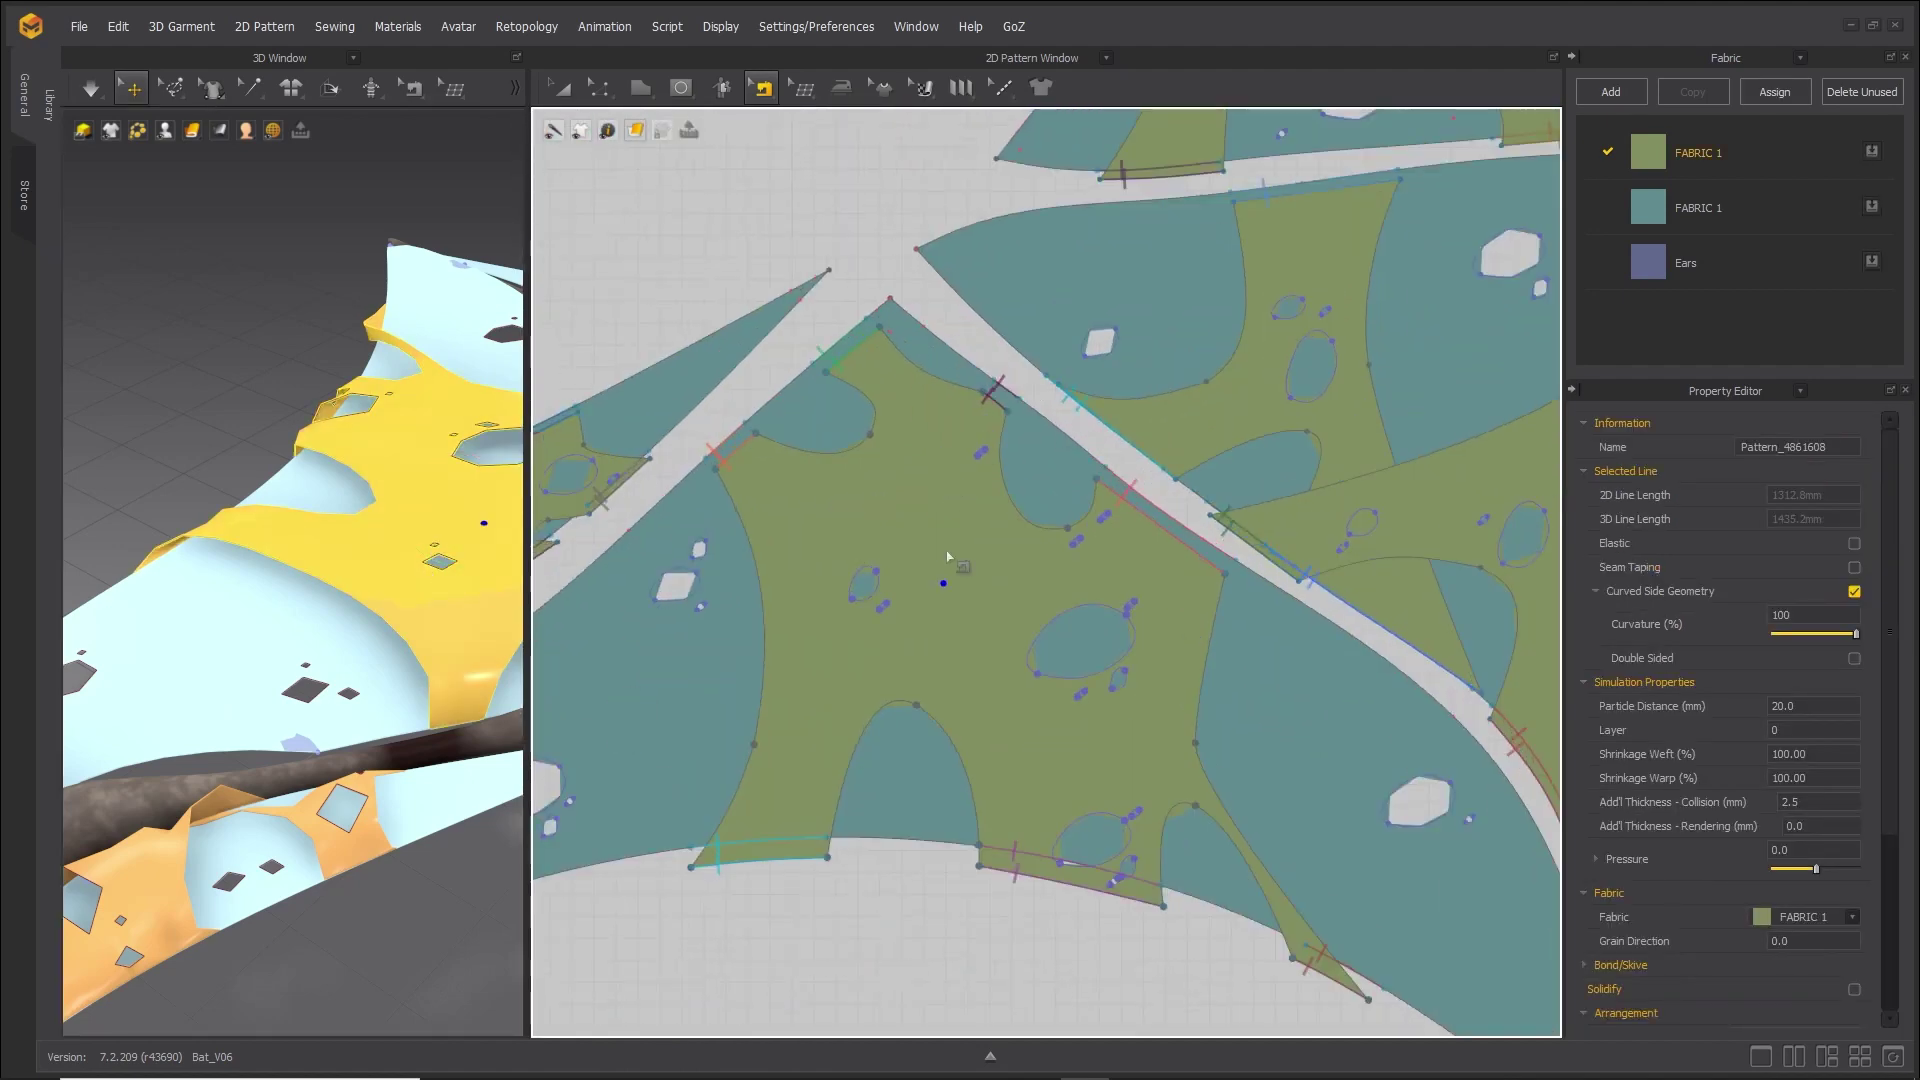
left_click(745, 458)
scroll(858, 332, "up", 2)
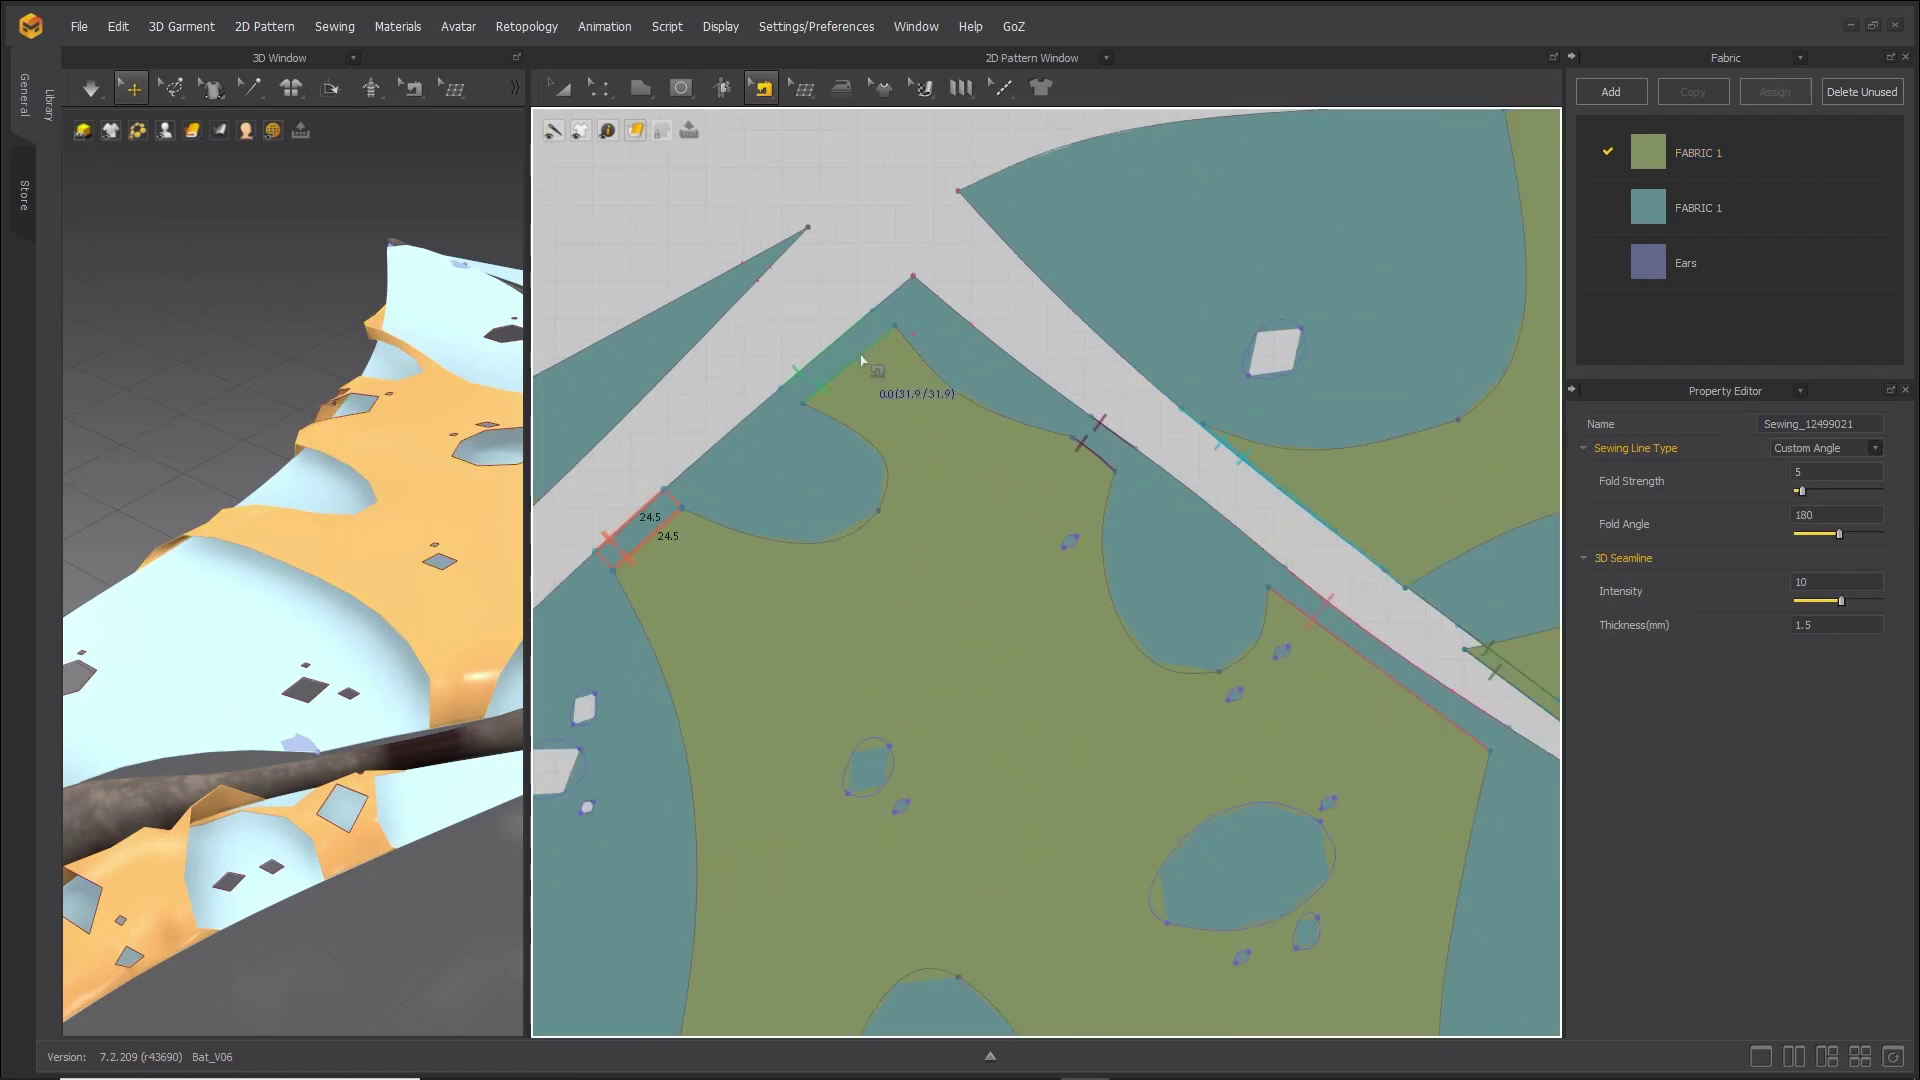
left_click(1405, 690, "shift")
middle_click_drag(1216, 883, 1464, 208)
left_click(993, 541, "shift")
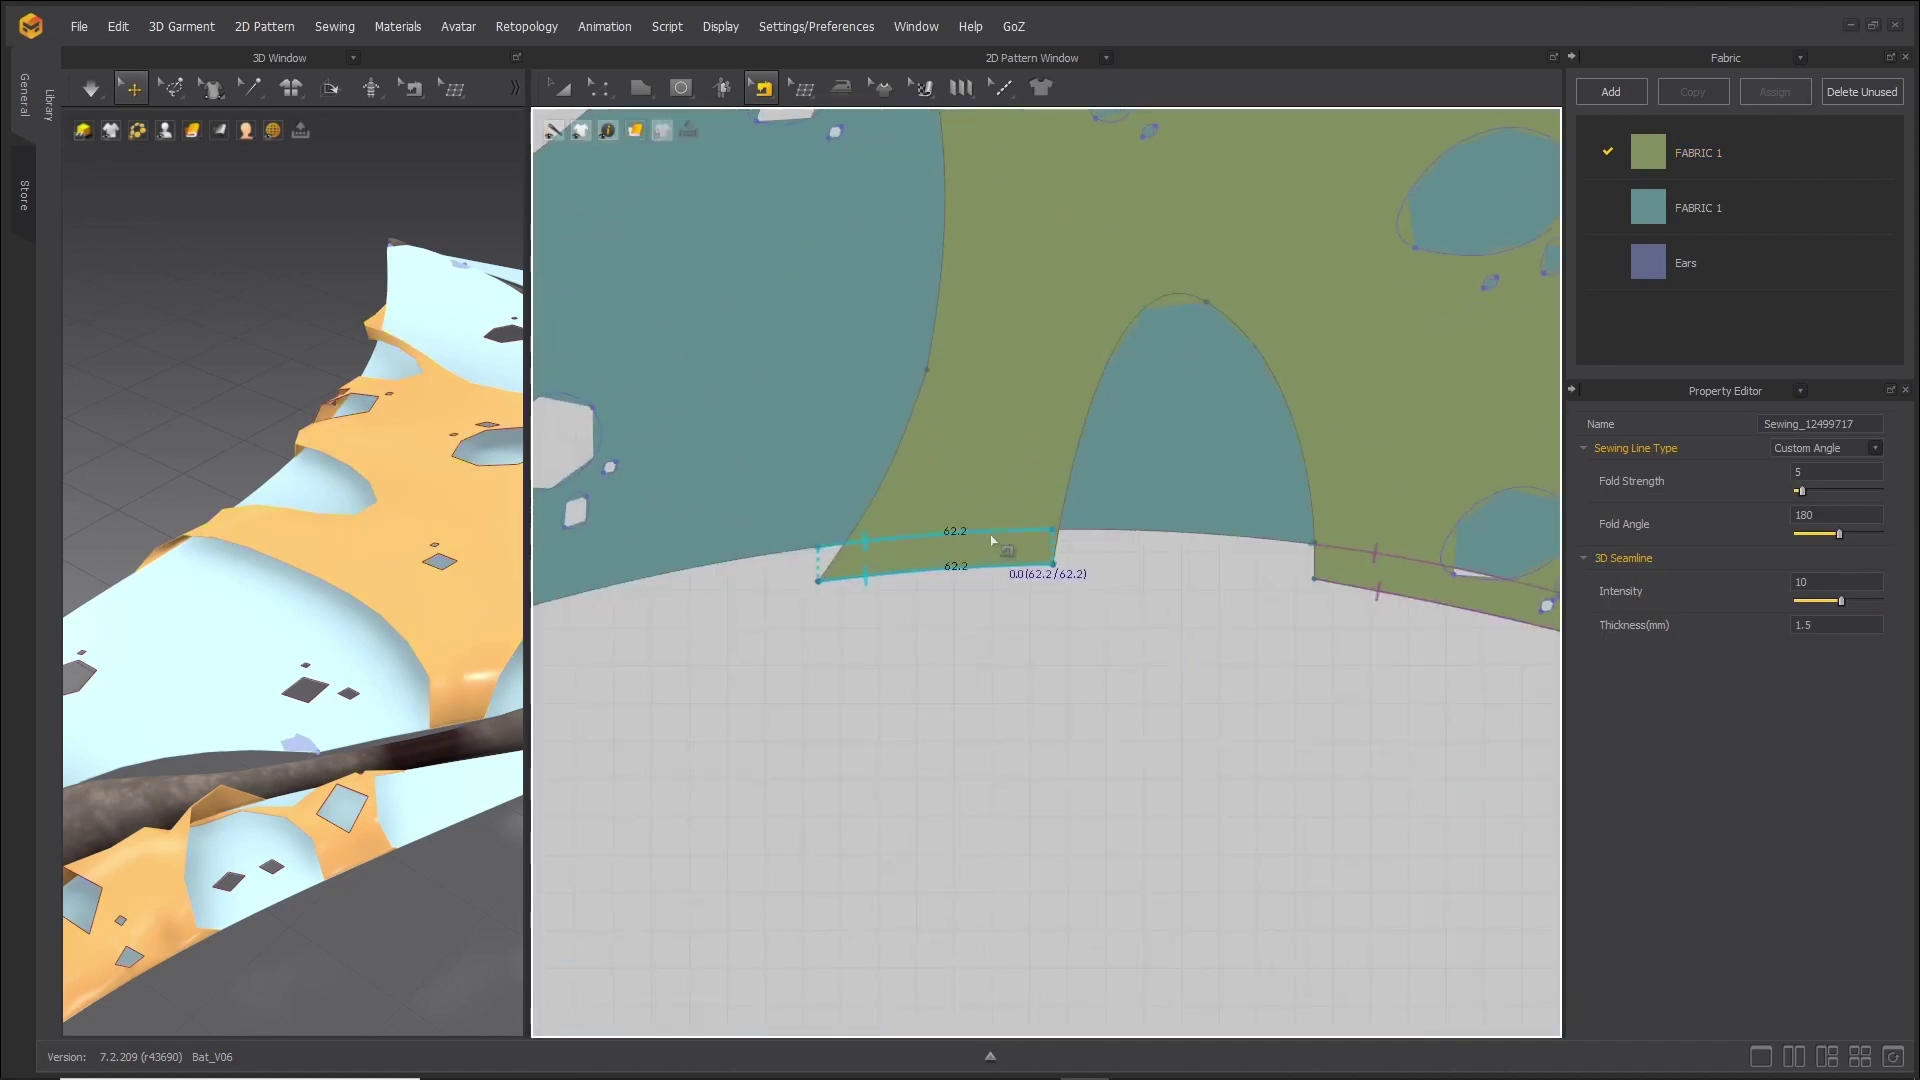
left_click(1876, 452)
left_click(1812, 483)
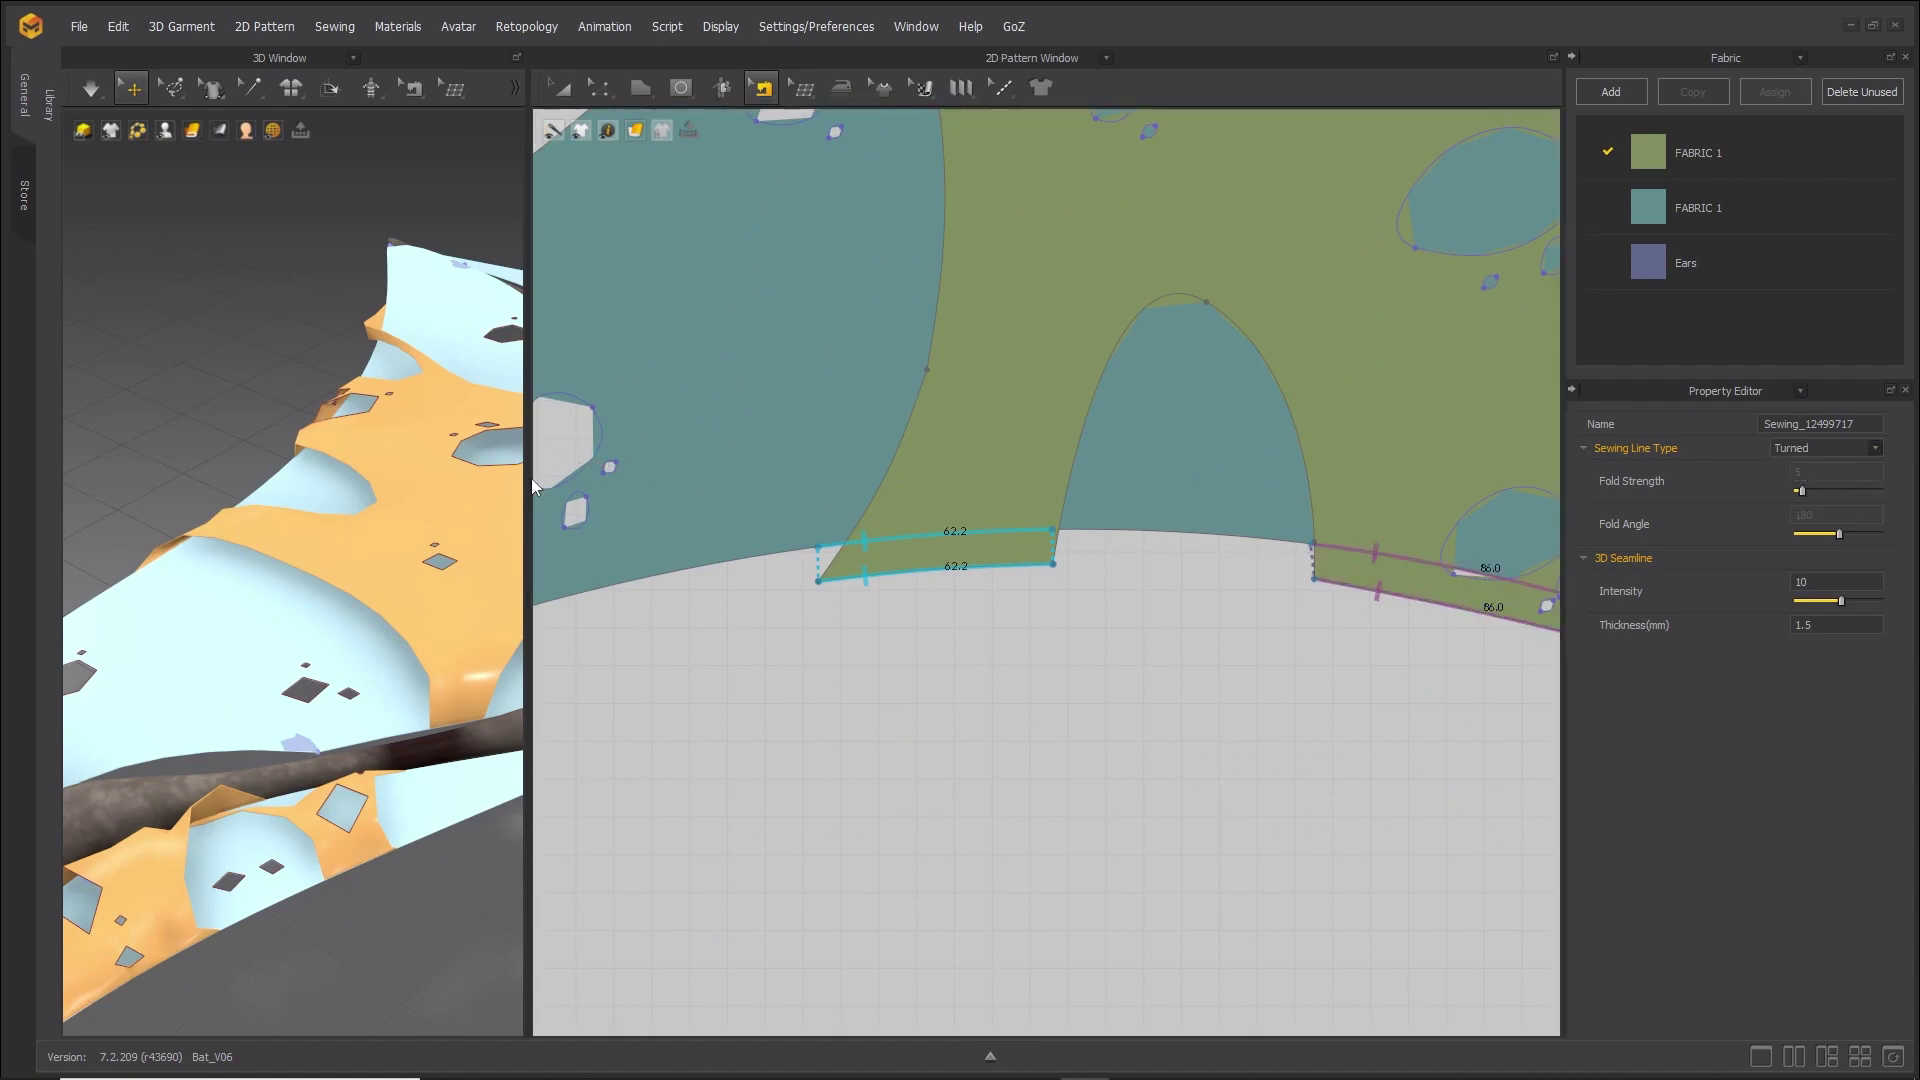
left_click_drag(530, 479, 1103, 479)
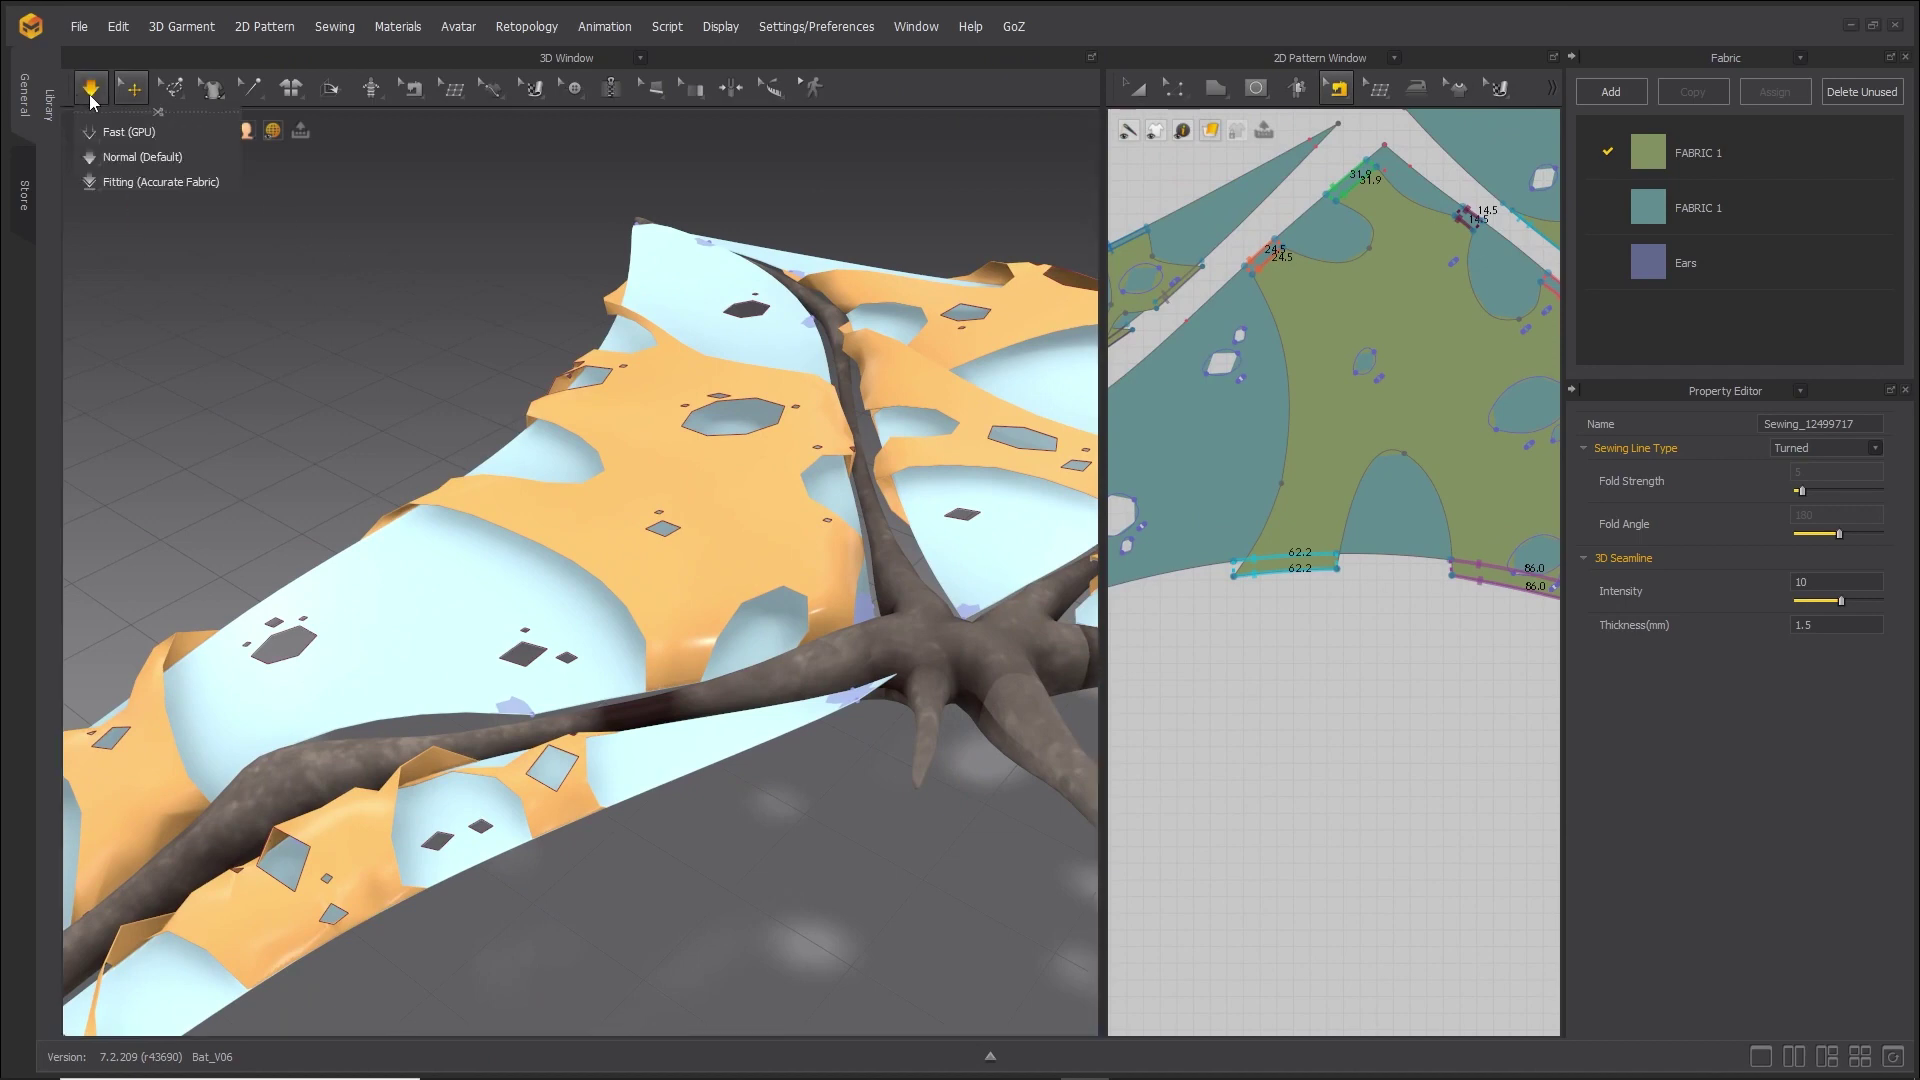
left_click(89, 91)
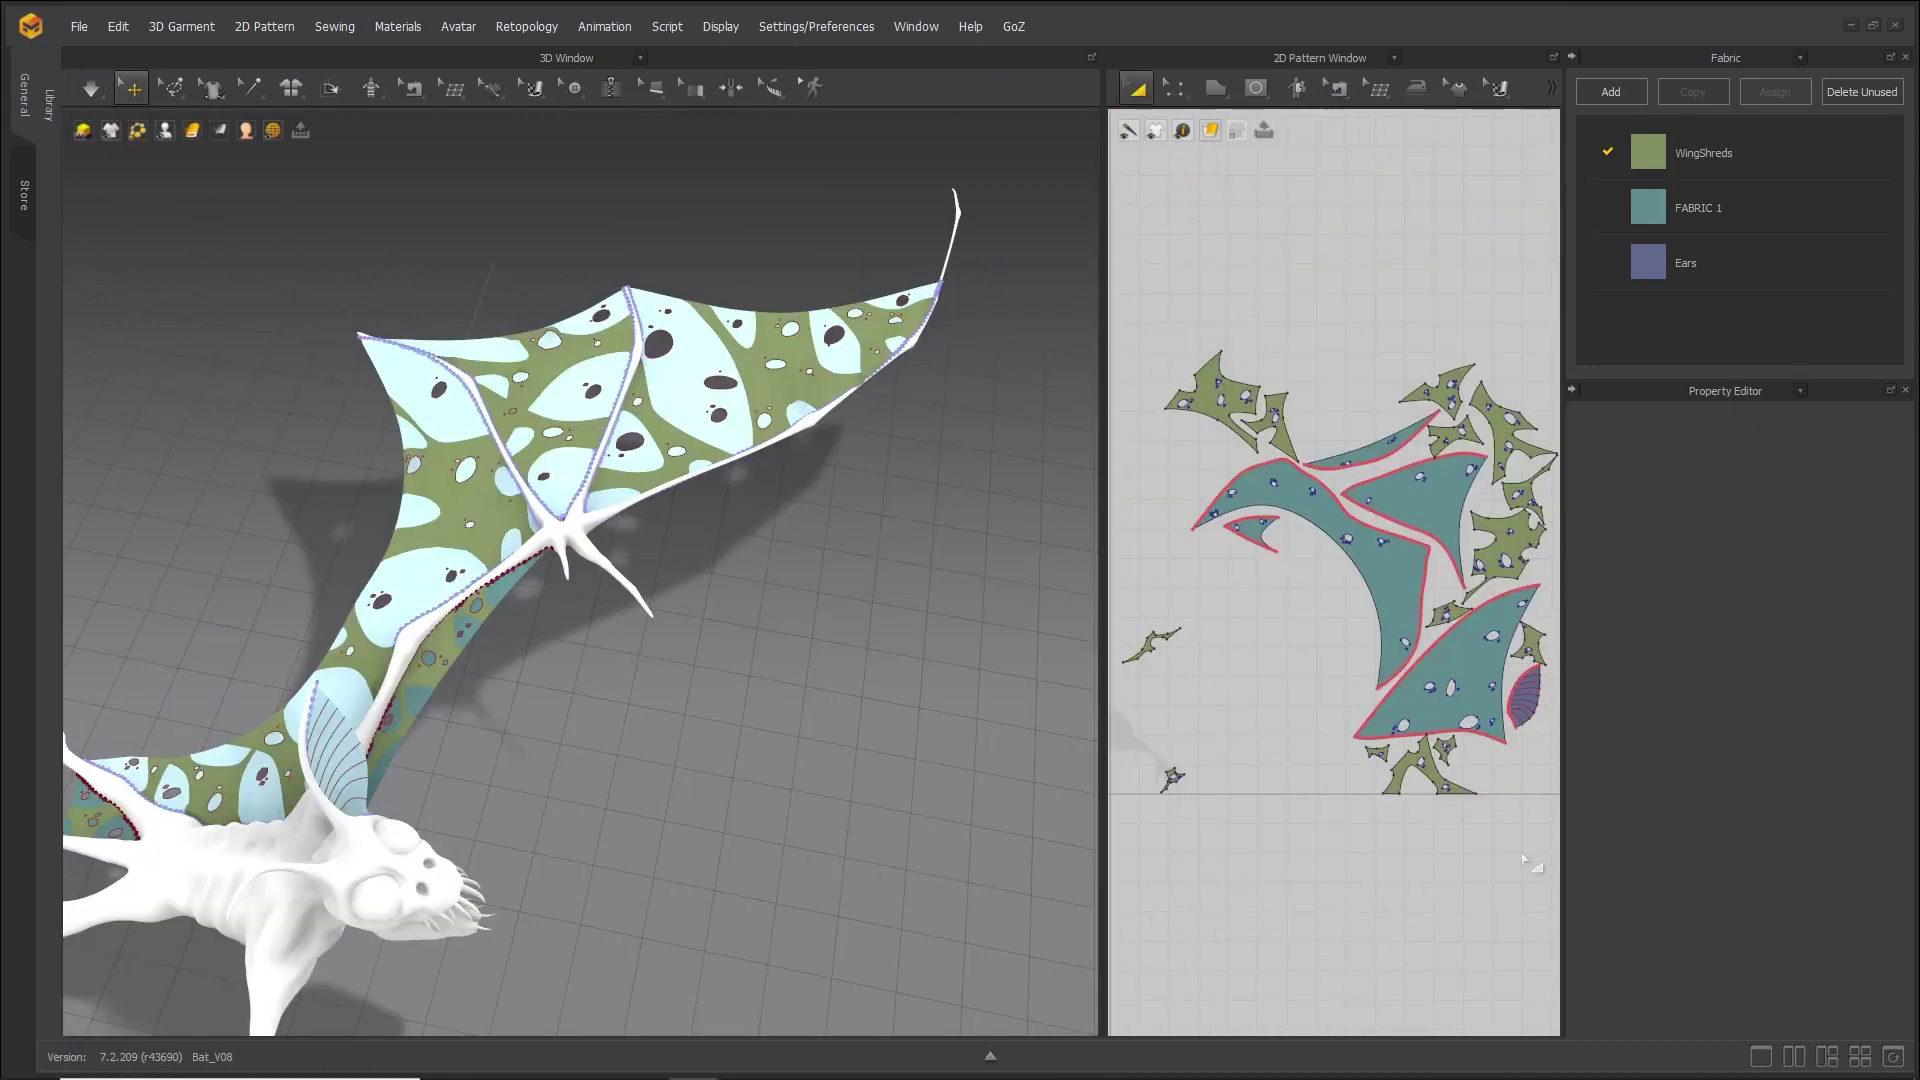
Select all the wing, shred and ear patterns and unfreeze them.
right_click_drag(778, 697, 732, 668)
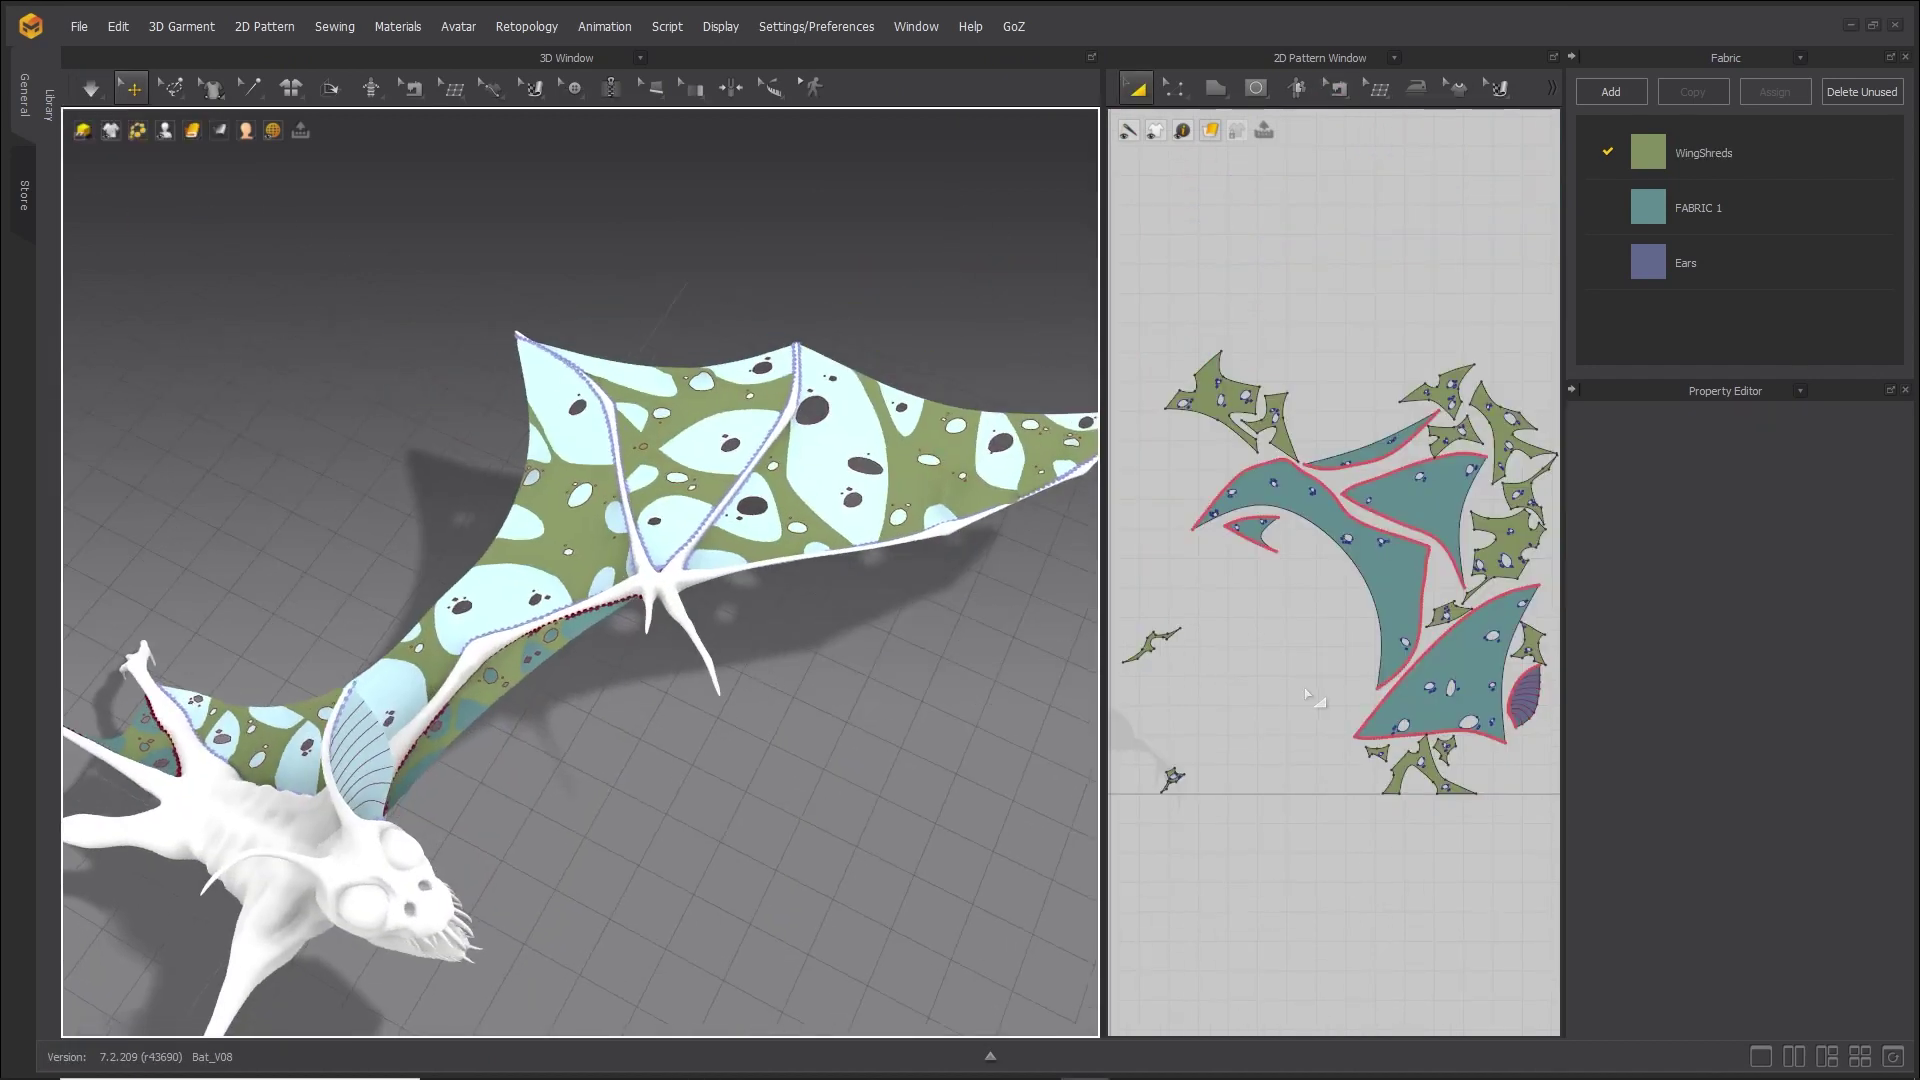
scroll(1305, 686, "down", 3)
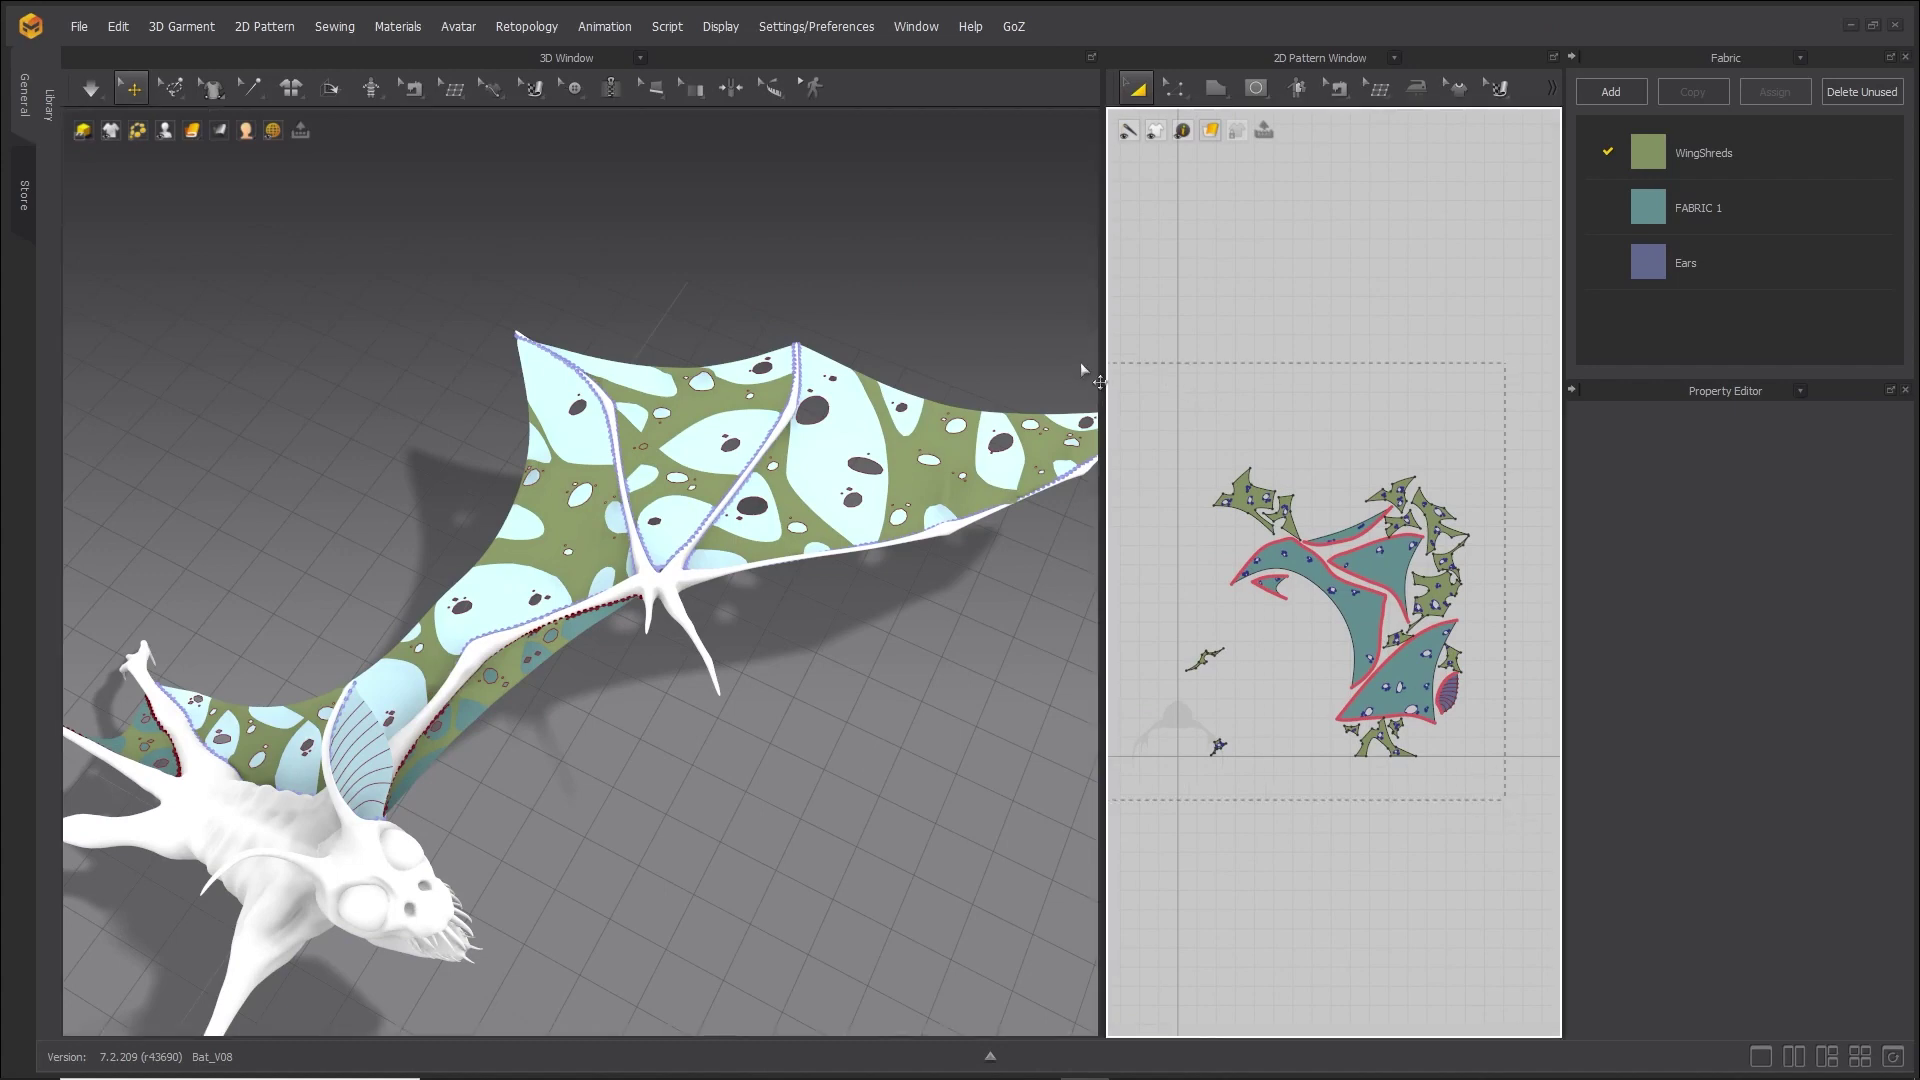
key("ctrl+a")
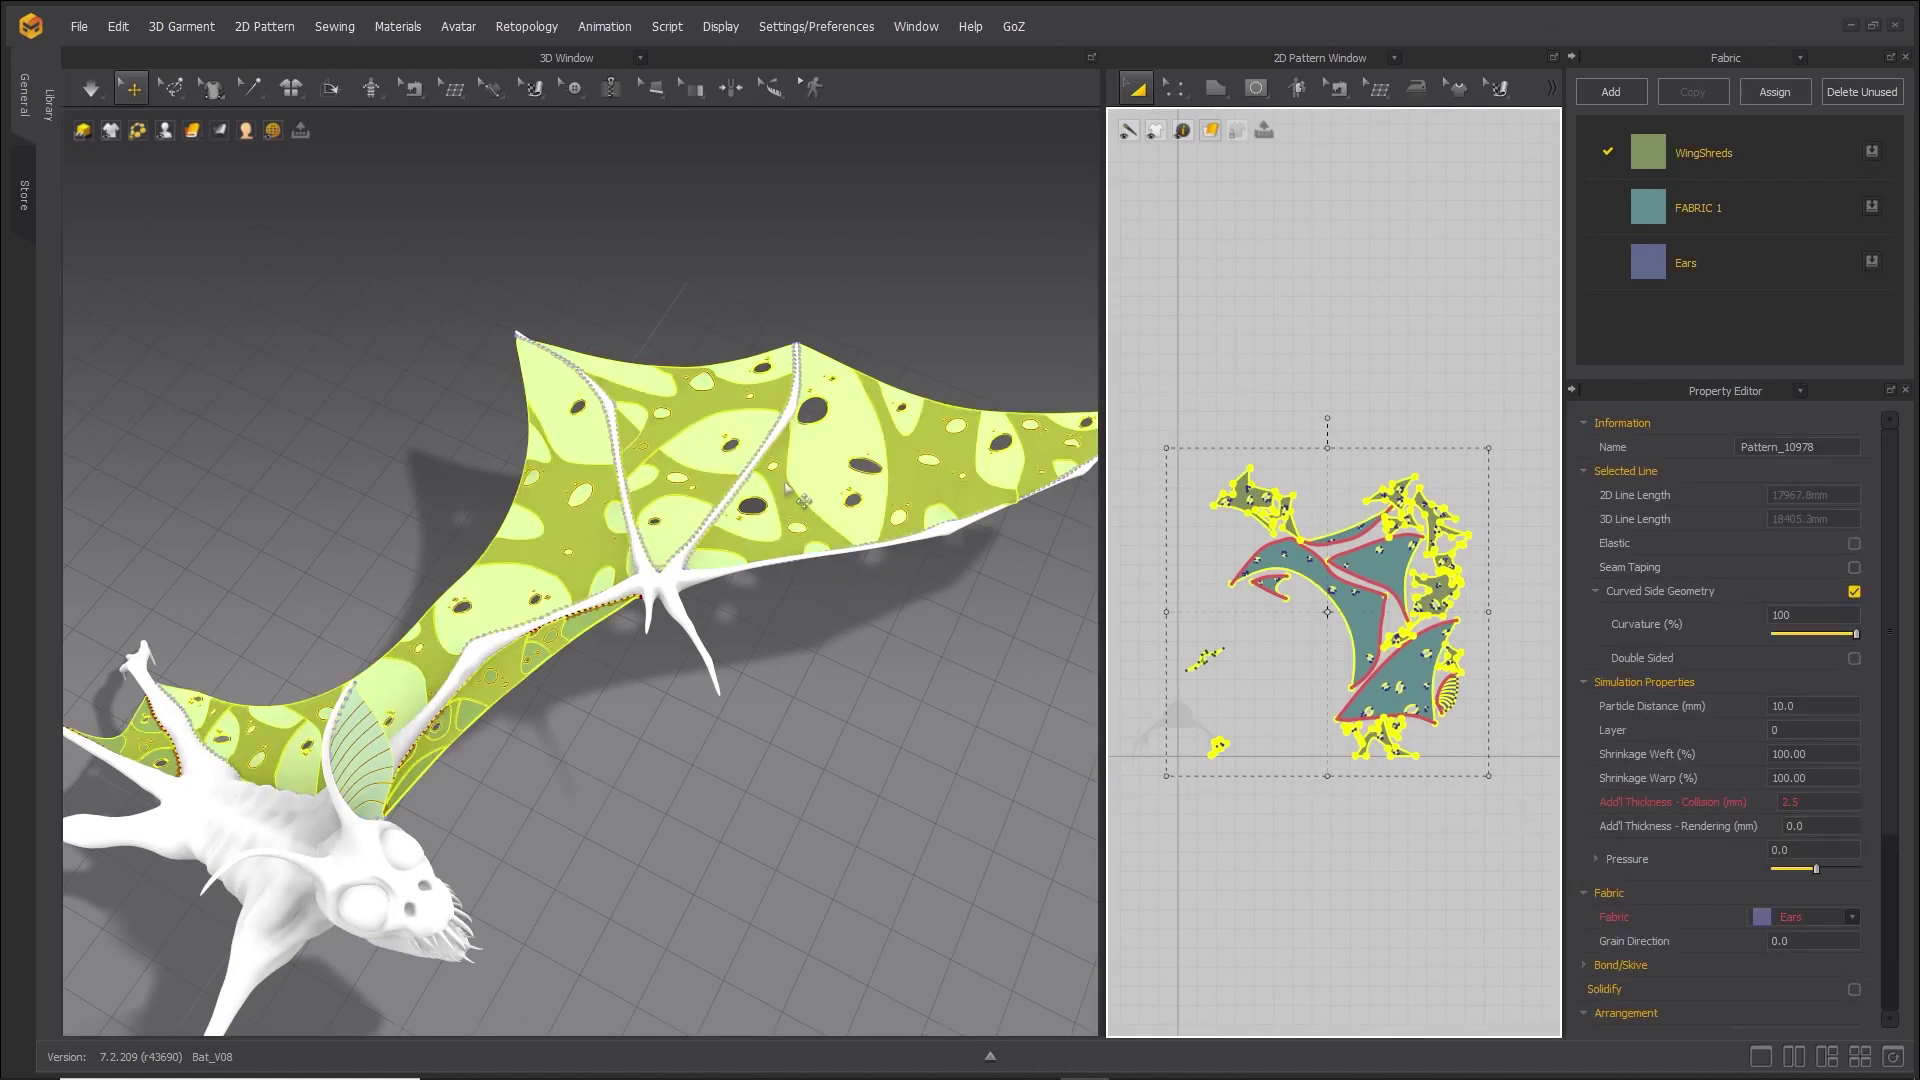
key("ctrl+k")
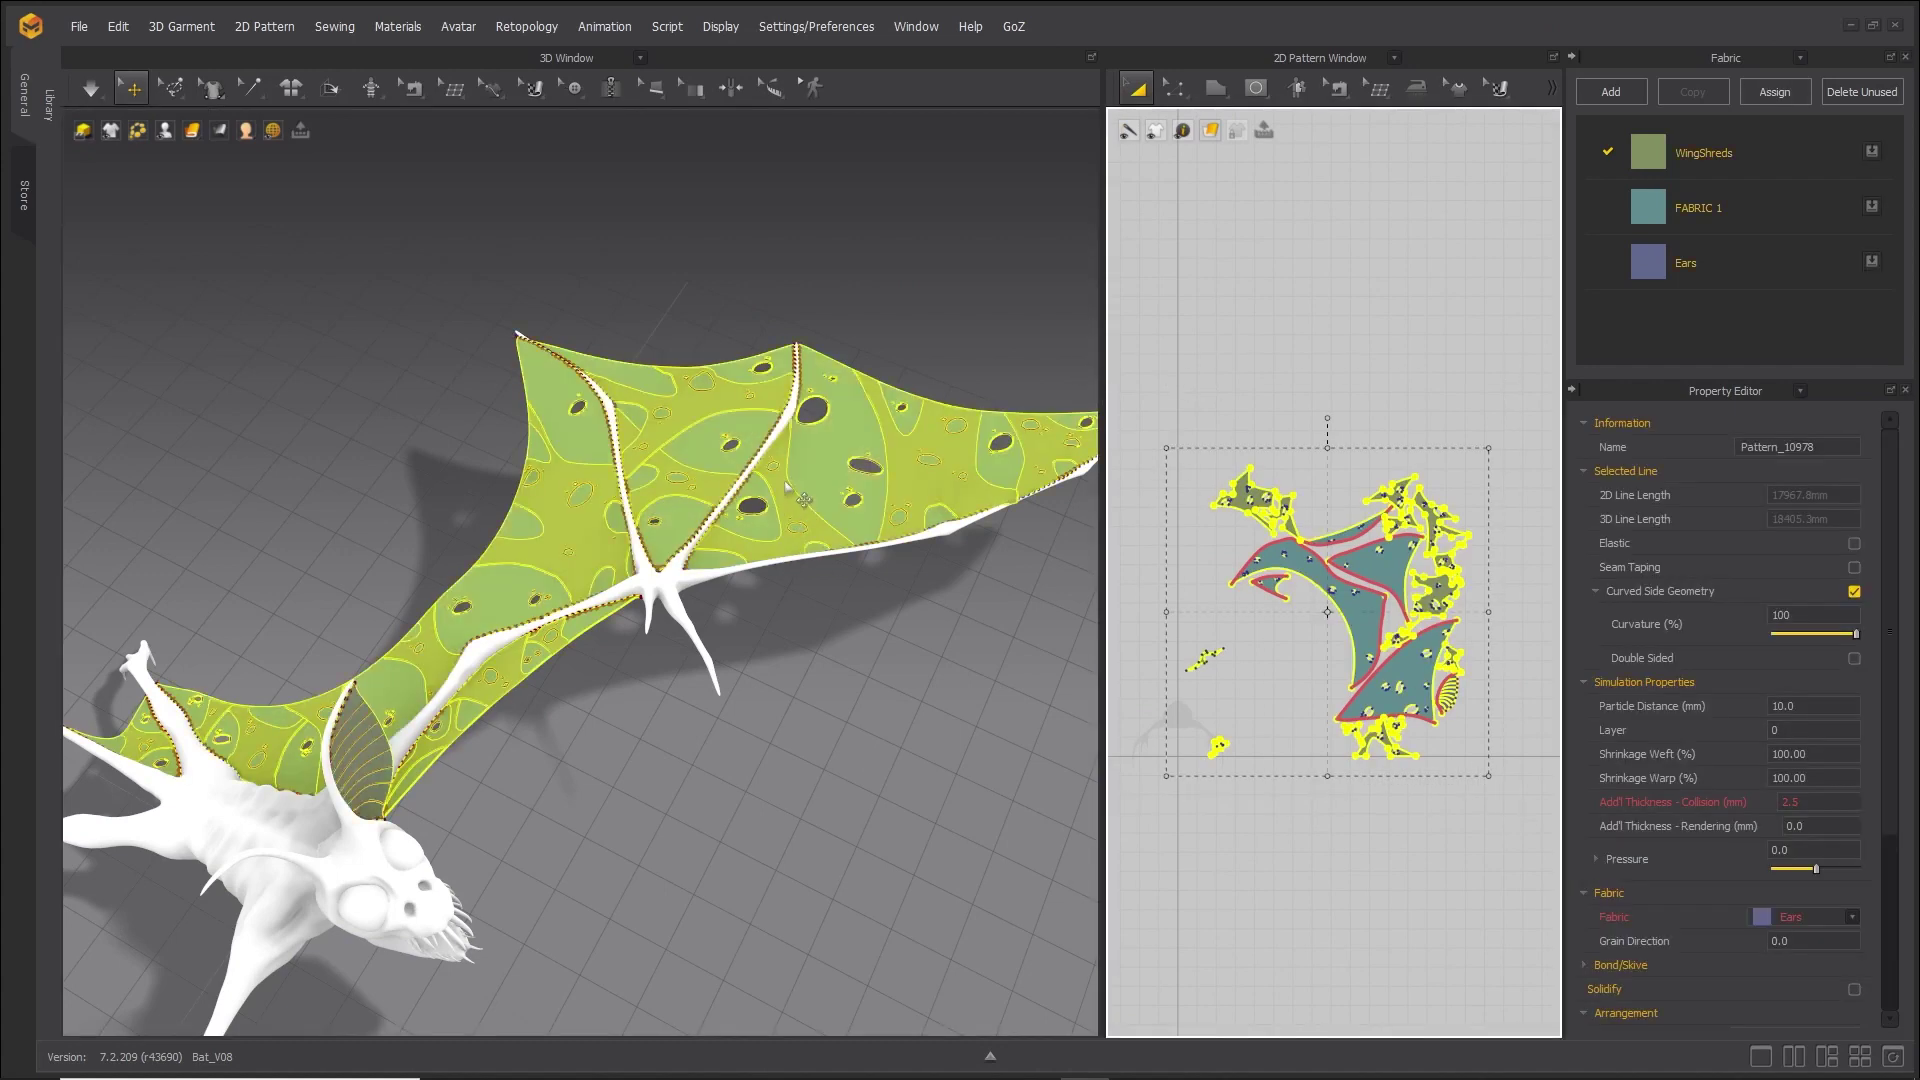
Create symmetric copies of all the patterns and place the mirrored set beside the originals in the 2D layout.
right_click_drag(800, 490, 660, 540)
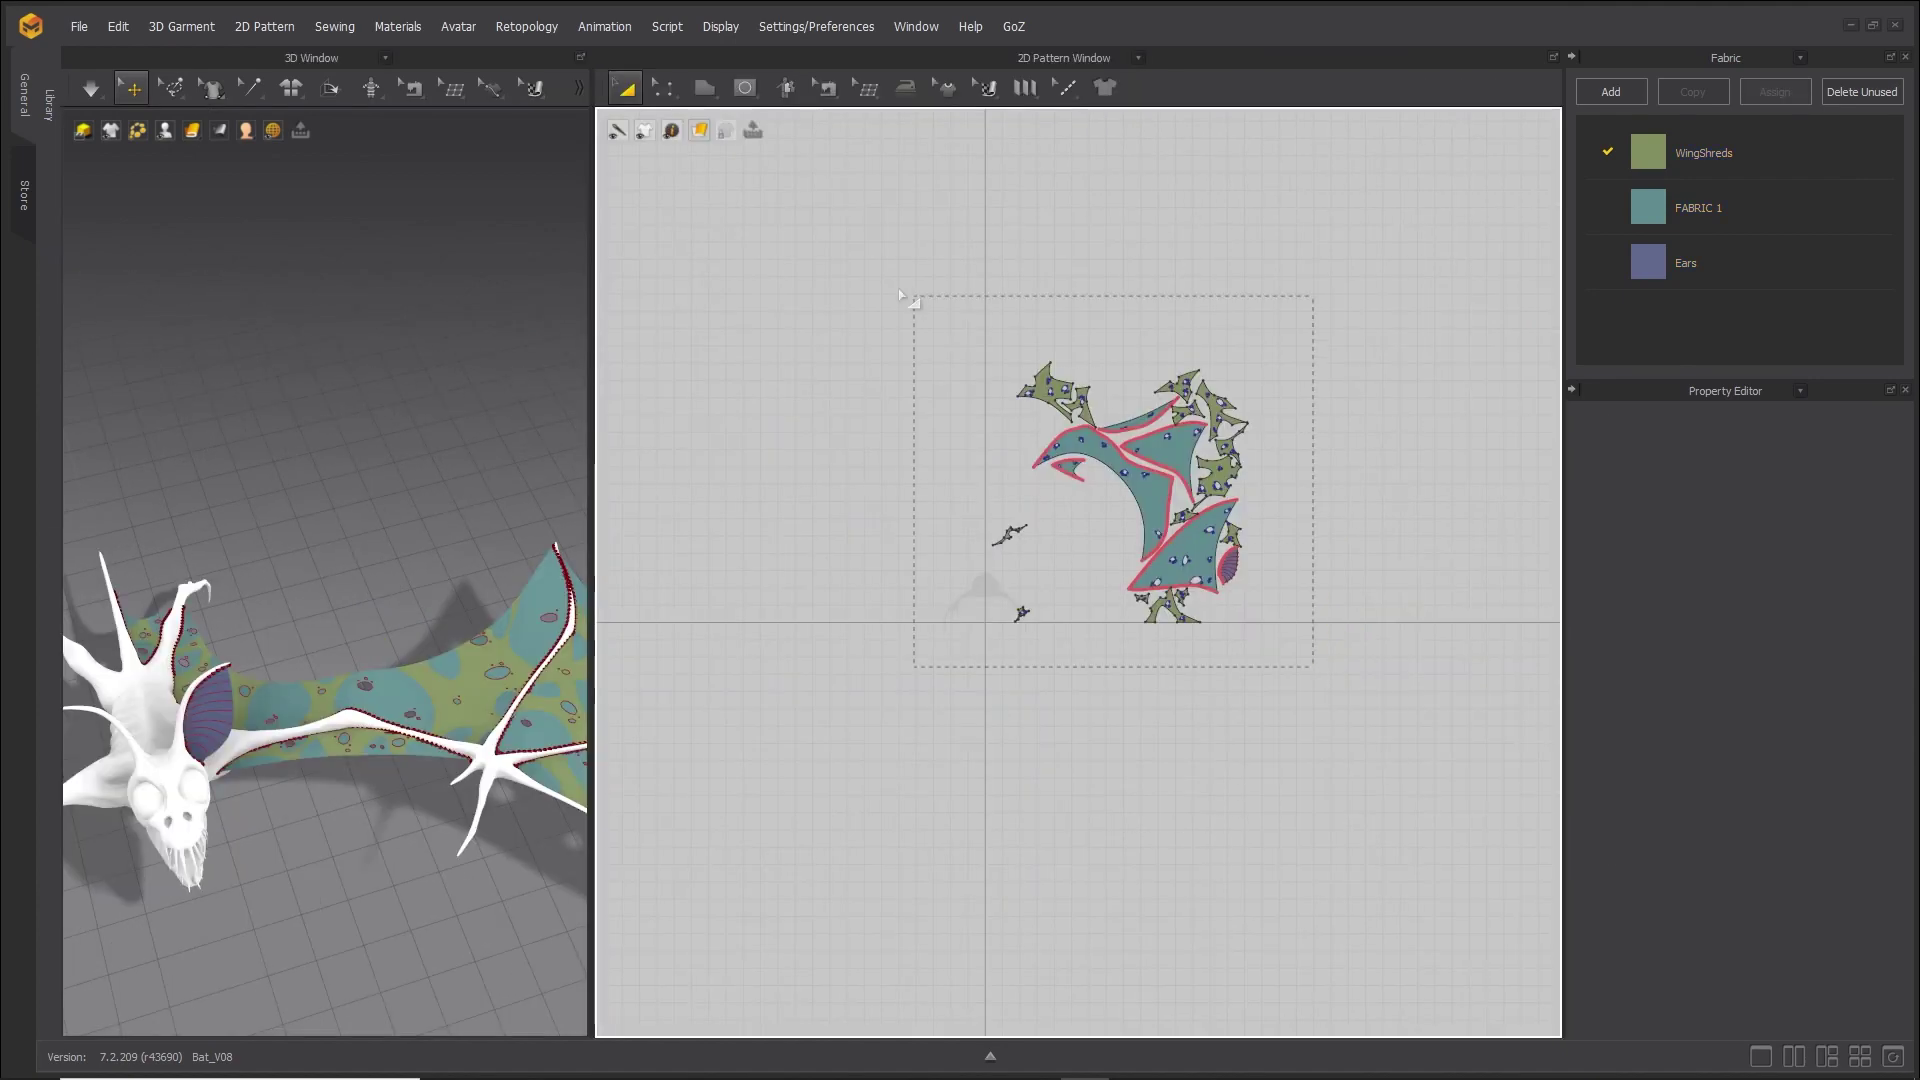
left_click_drag(900, 296, 902, 298)
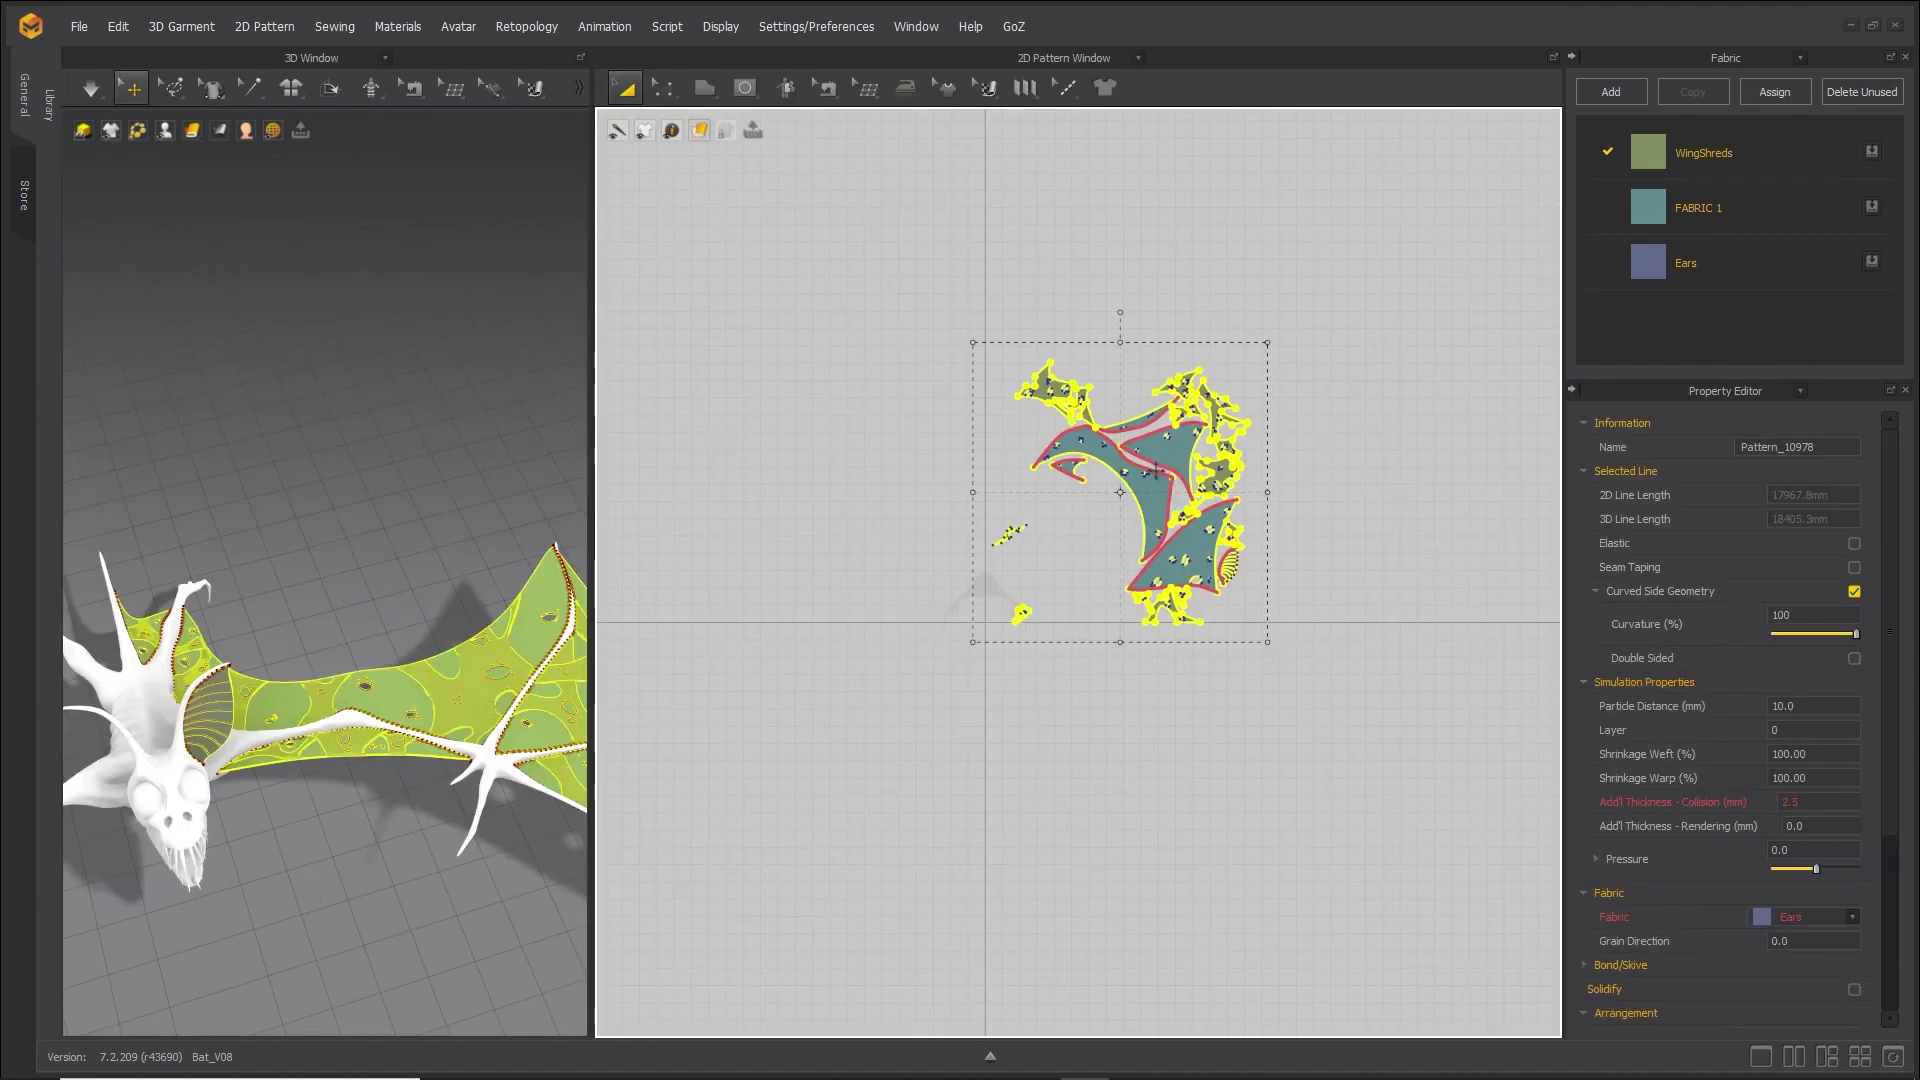
right_click(1157, 470)
left_click(1299, 253)
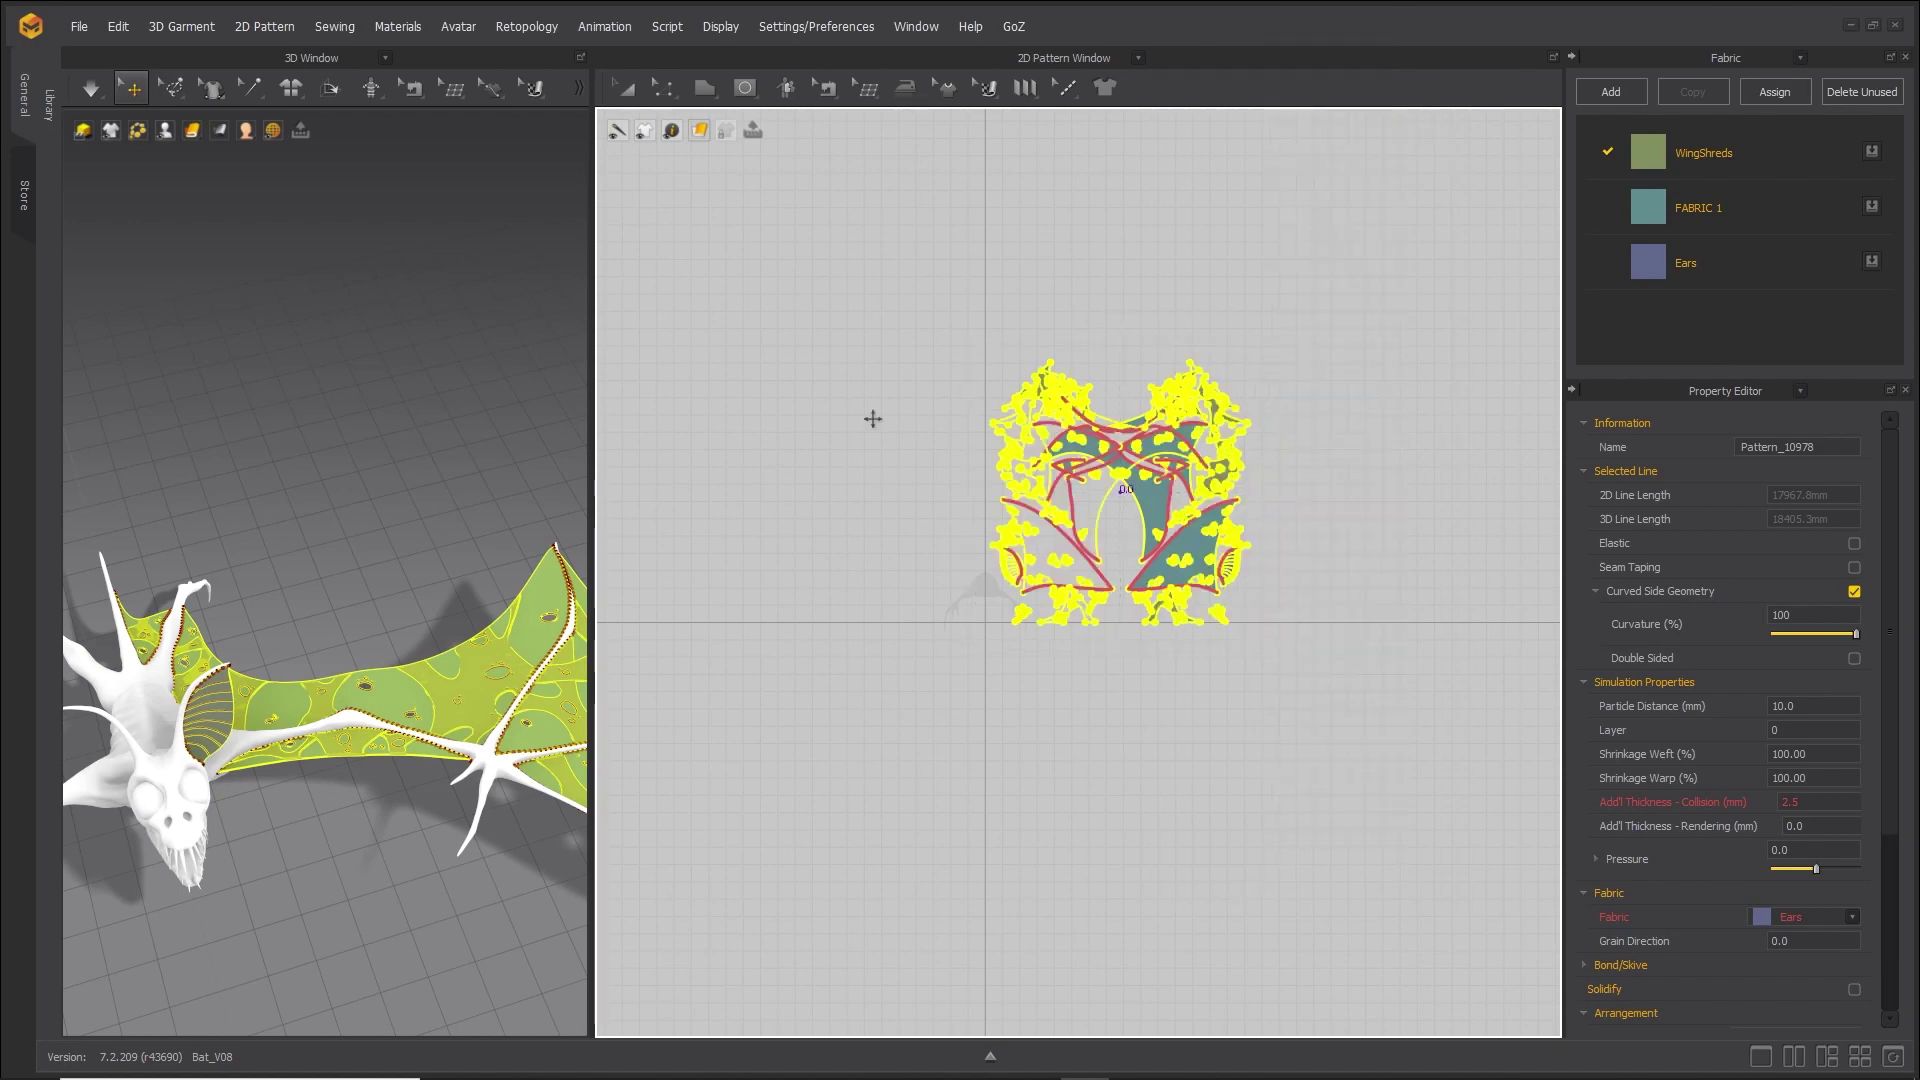
left_click(615, 470)
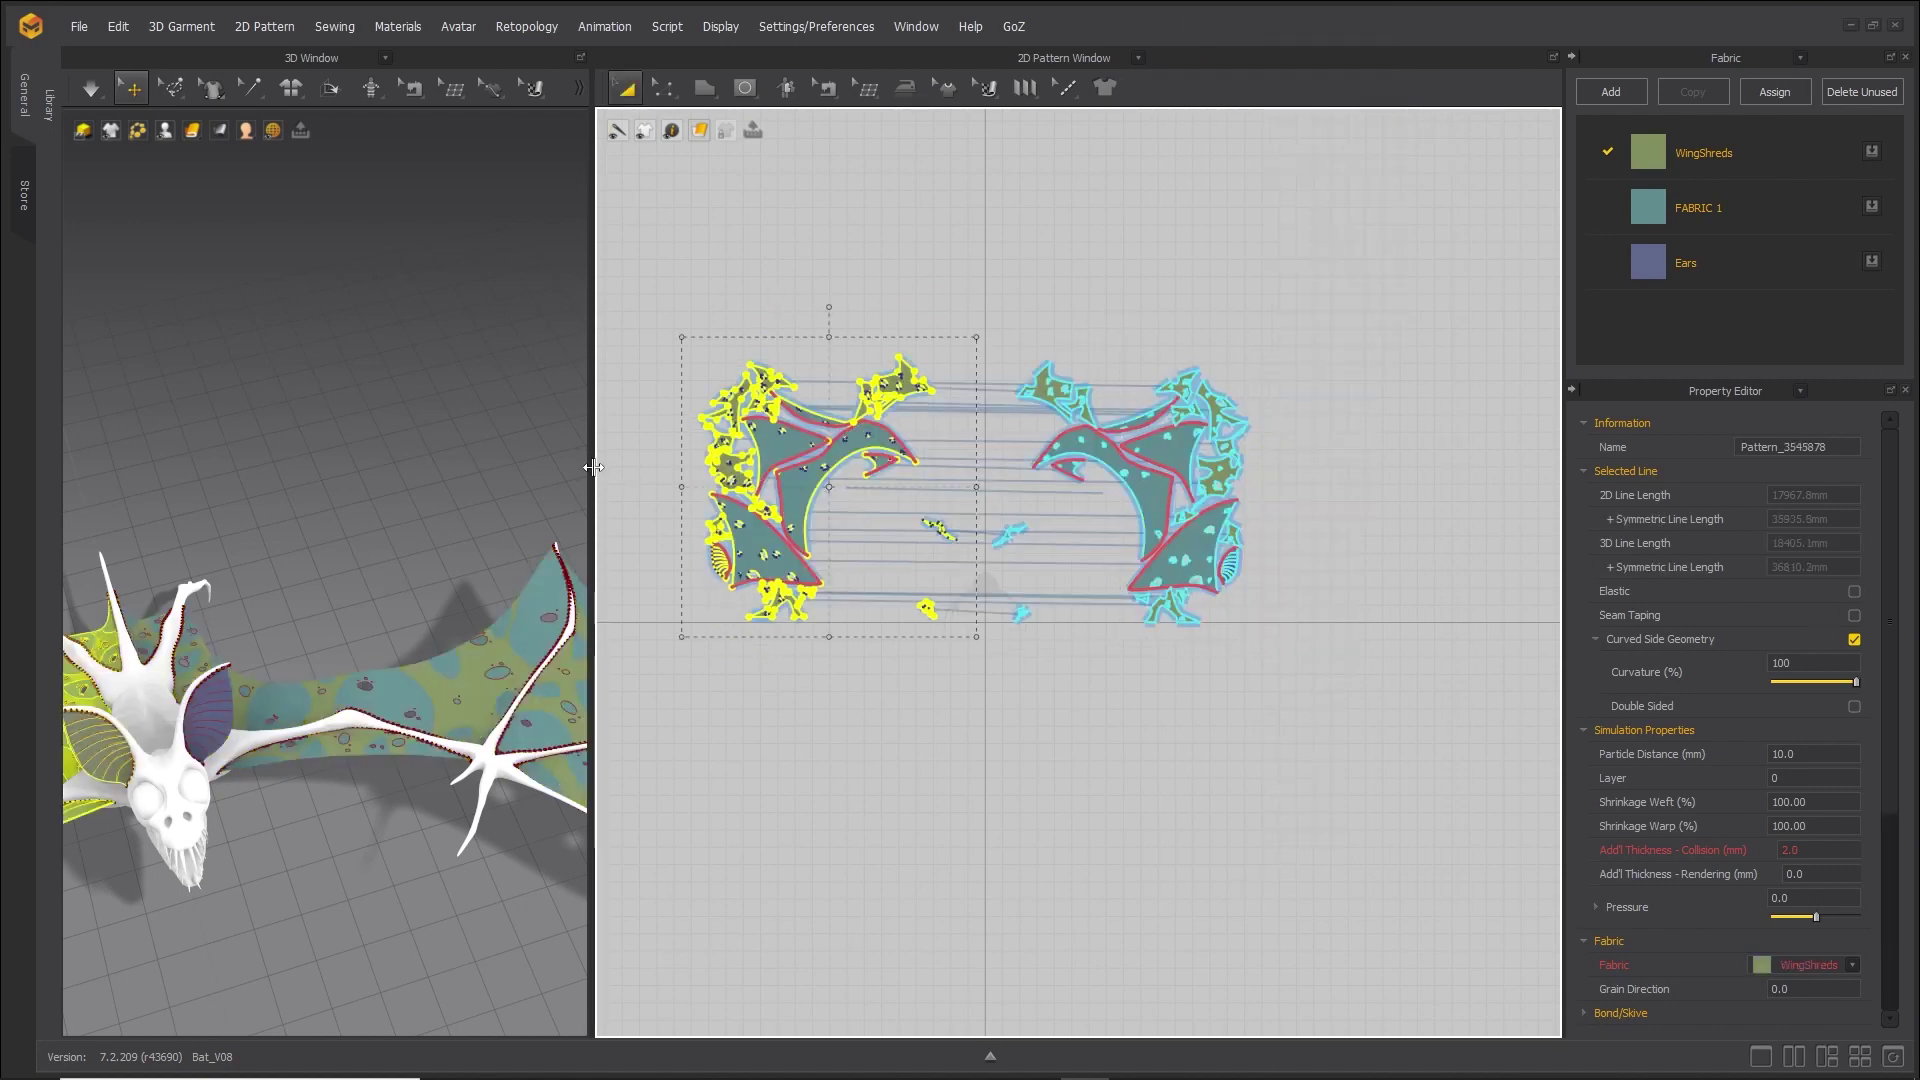
left_click_drag(593, 467, 1290, 450)
Move the mirrored large triangular wing panel and the mirrored branching shred into the empty space beside the original patterns.
right_click_drag(700, 500, 900, 480)
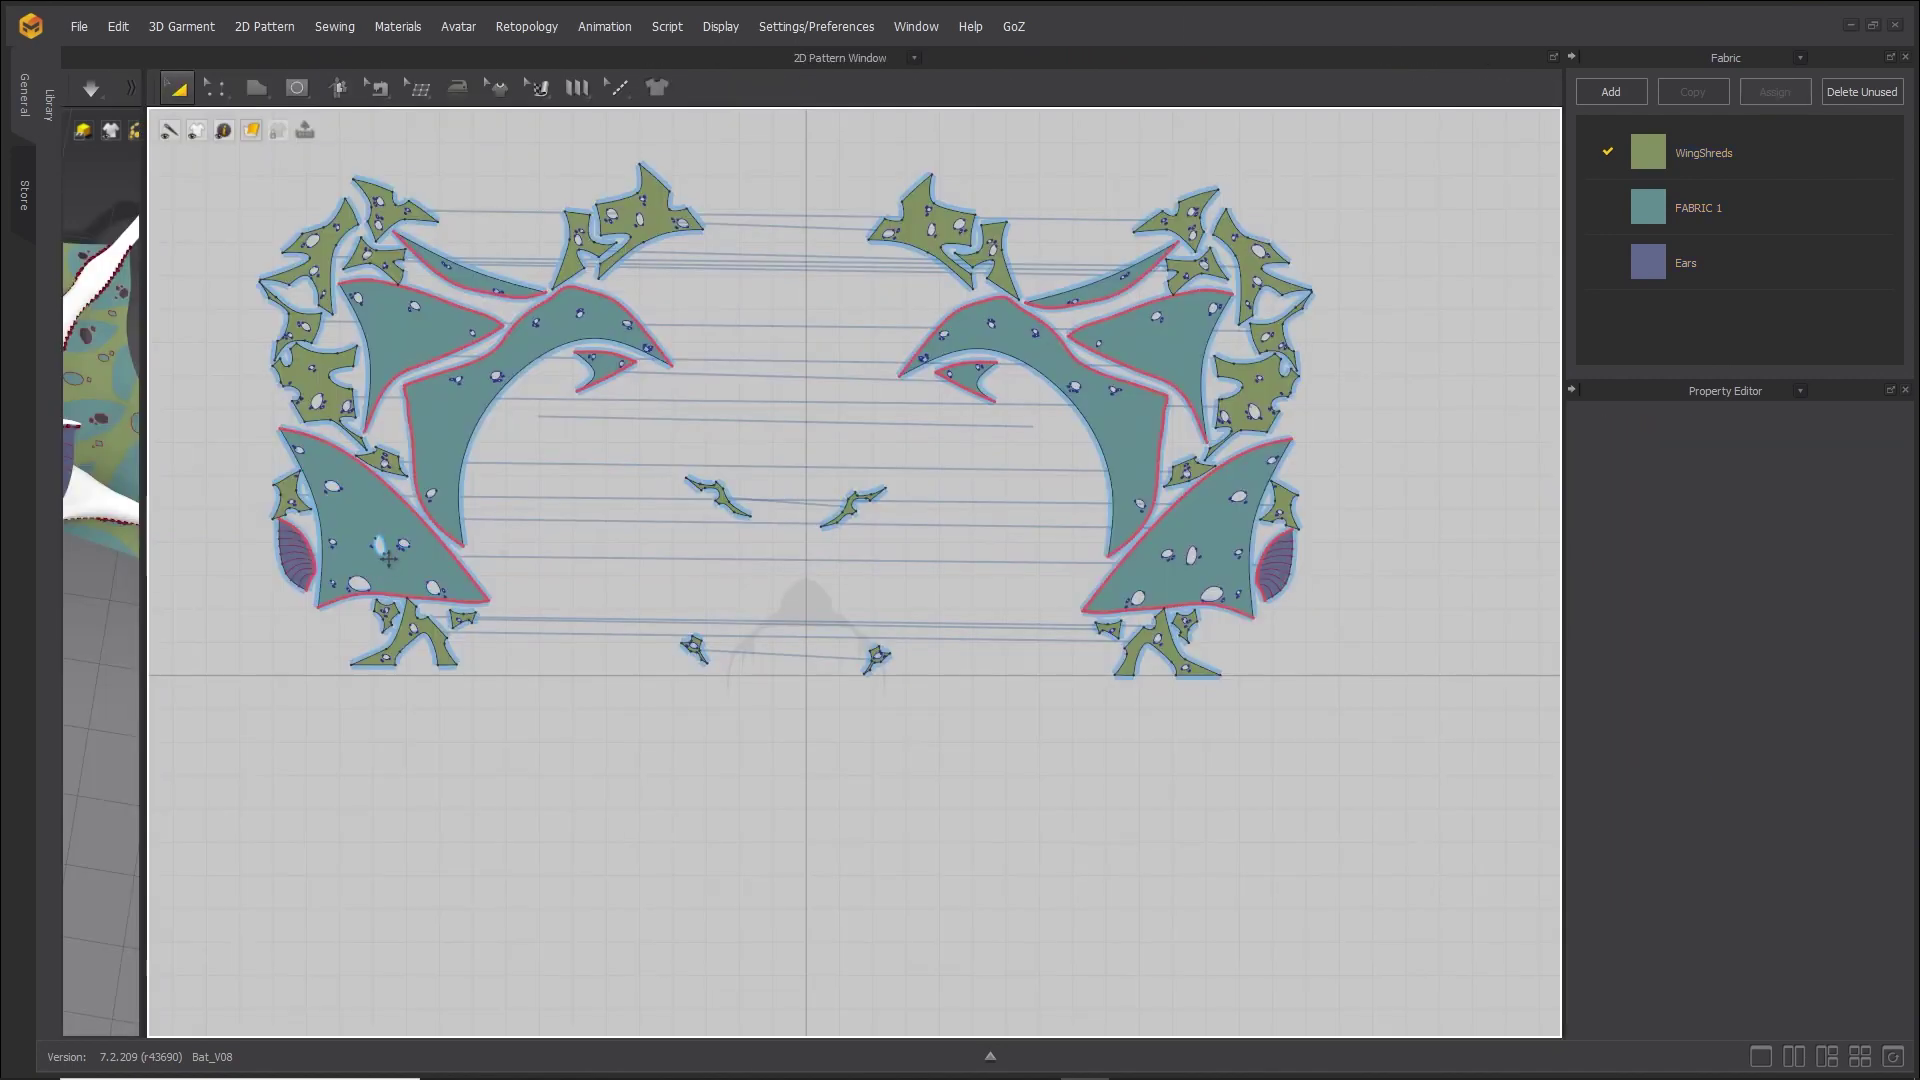
left_click_drag(388, 557, 985, 605)
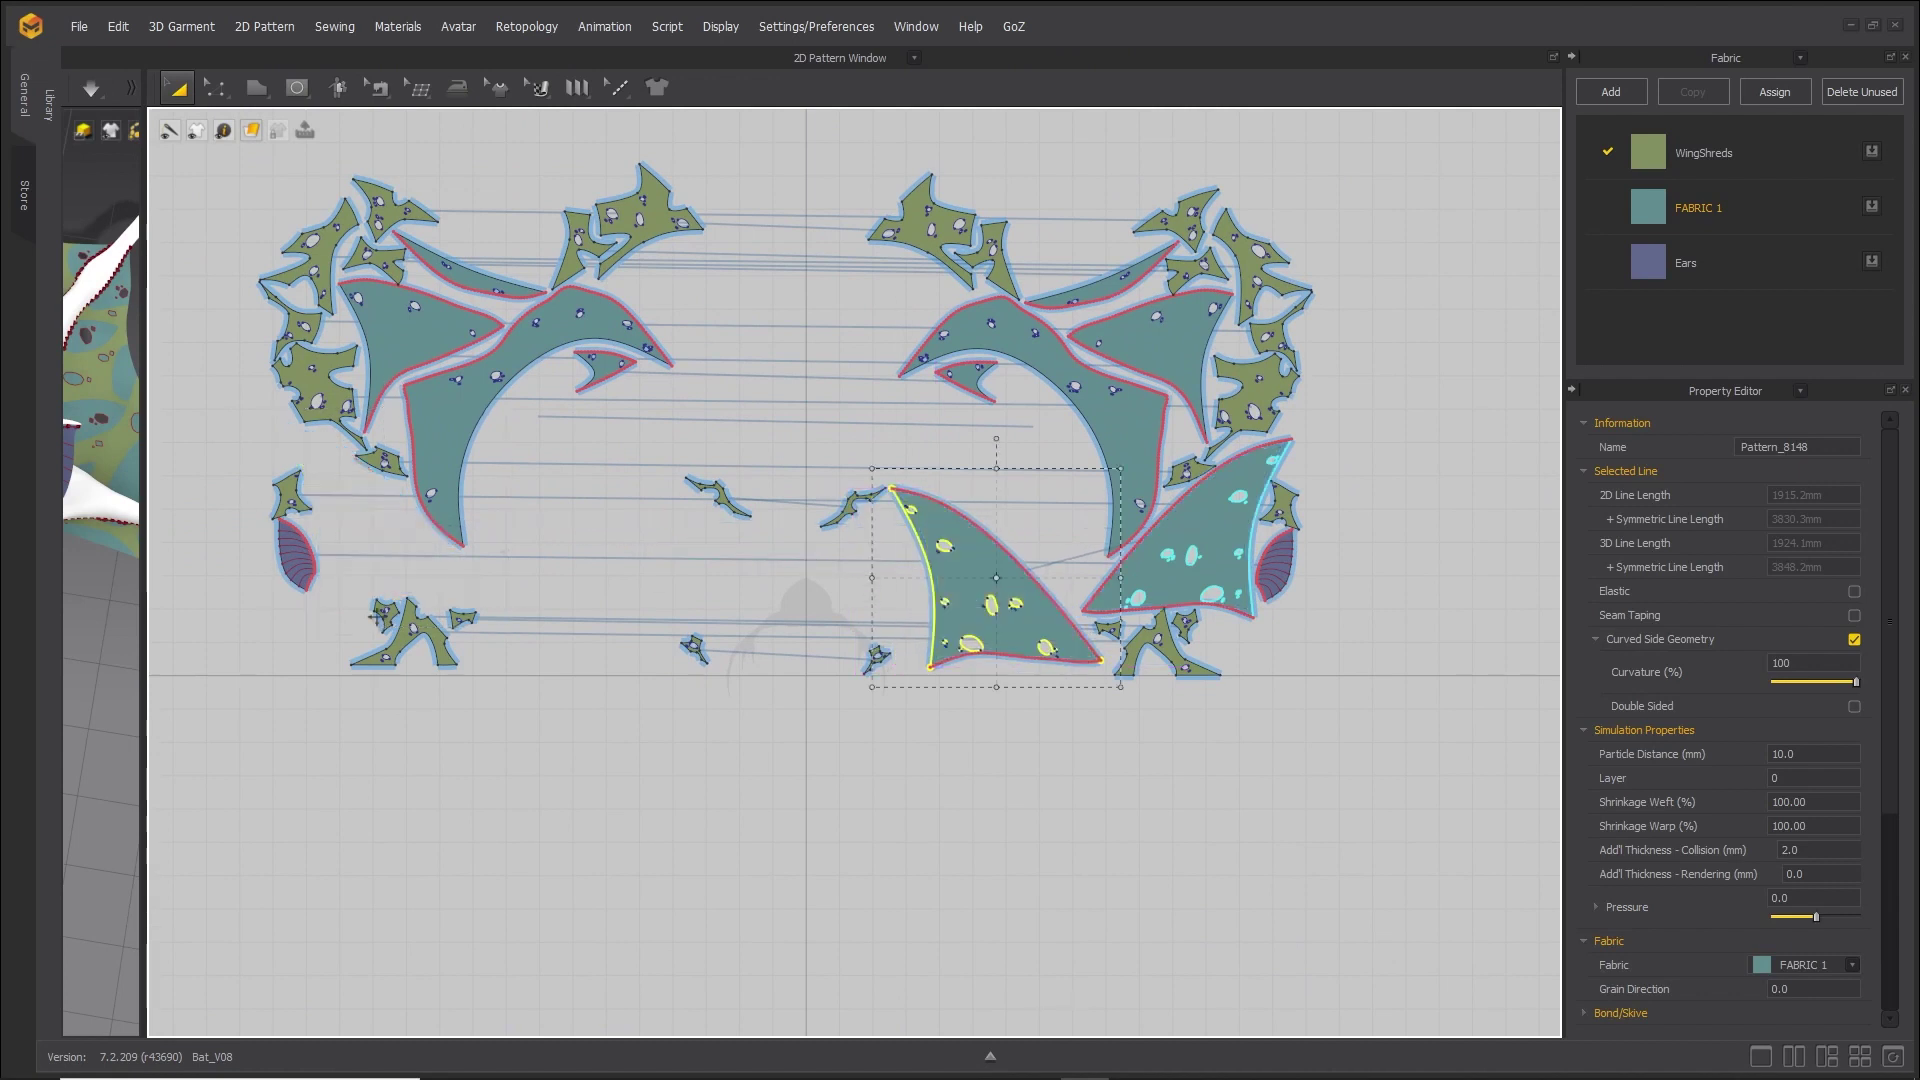
left_click_drag(437, 637, 1015, 537)
right_click_drag(1043, 768, 880, 843)
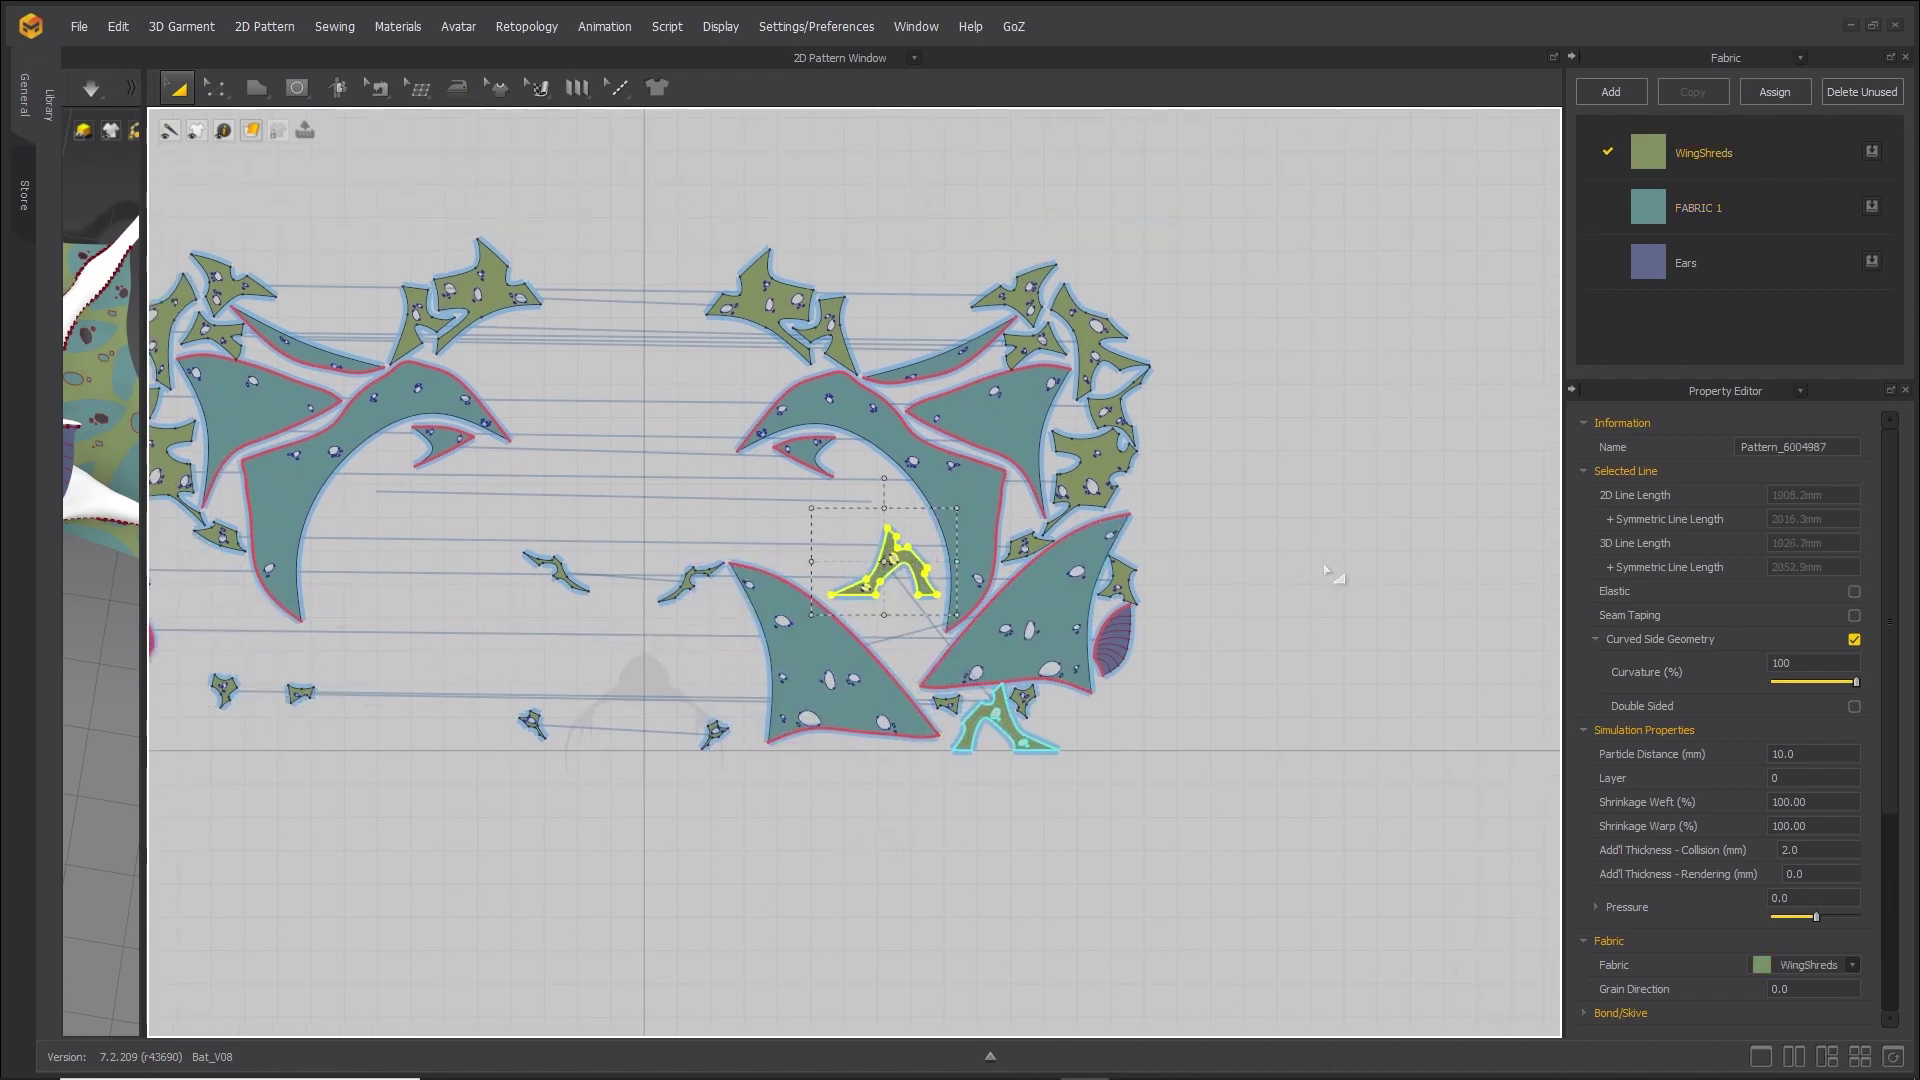
scroll(1184, 638, "up", 3)
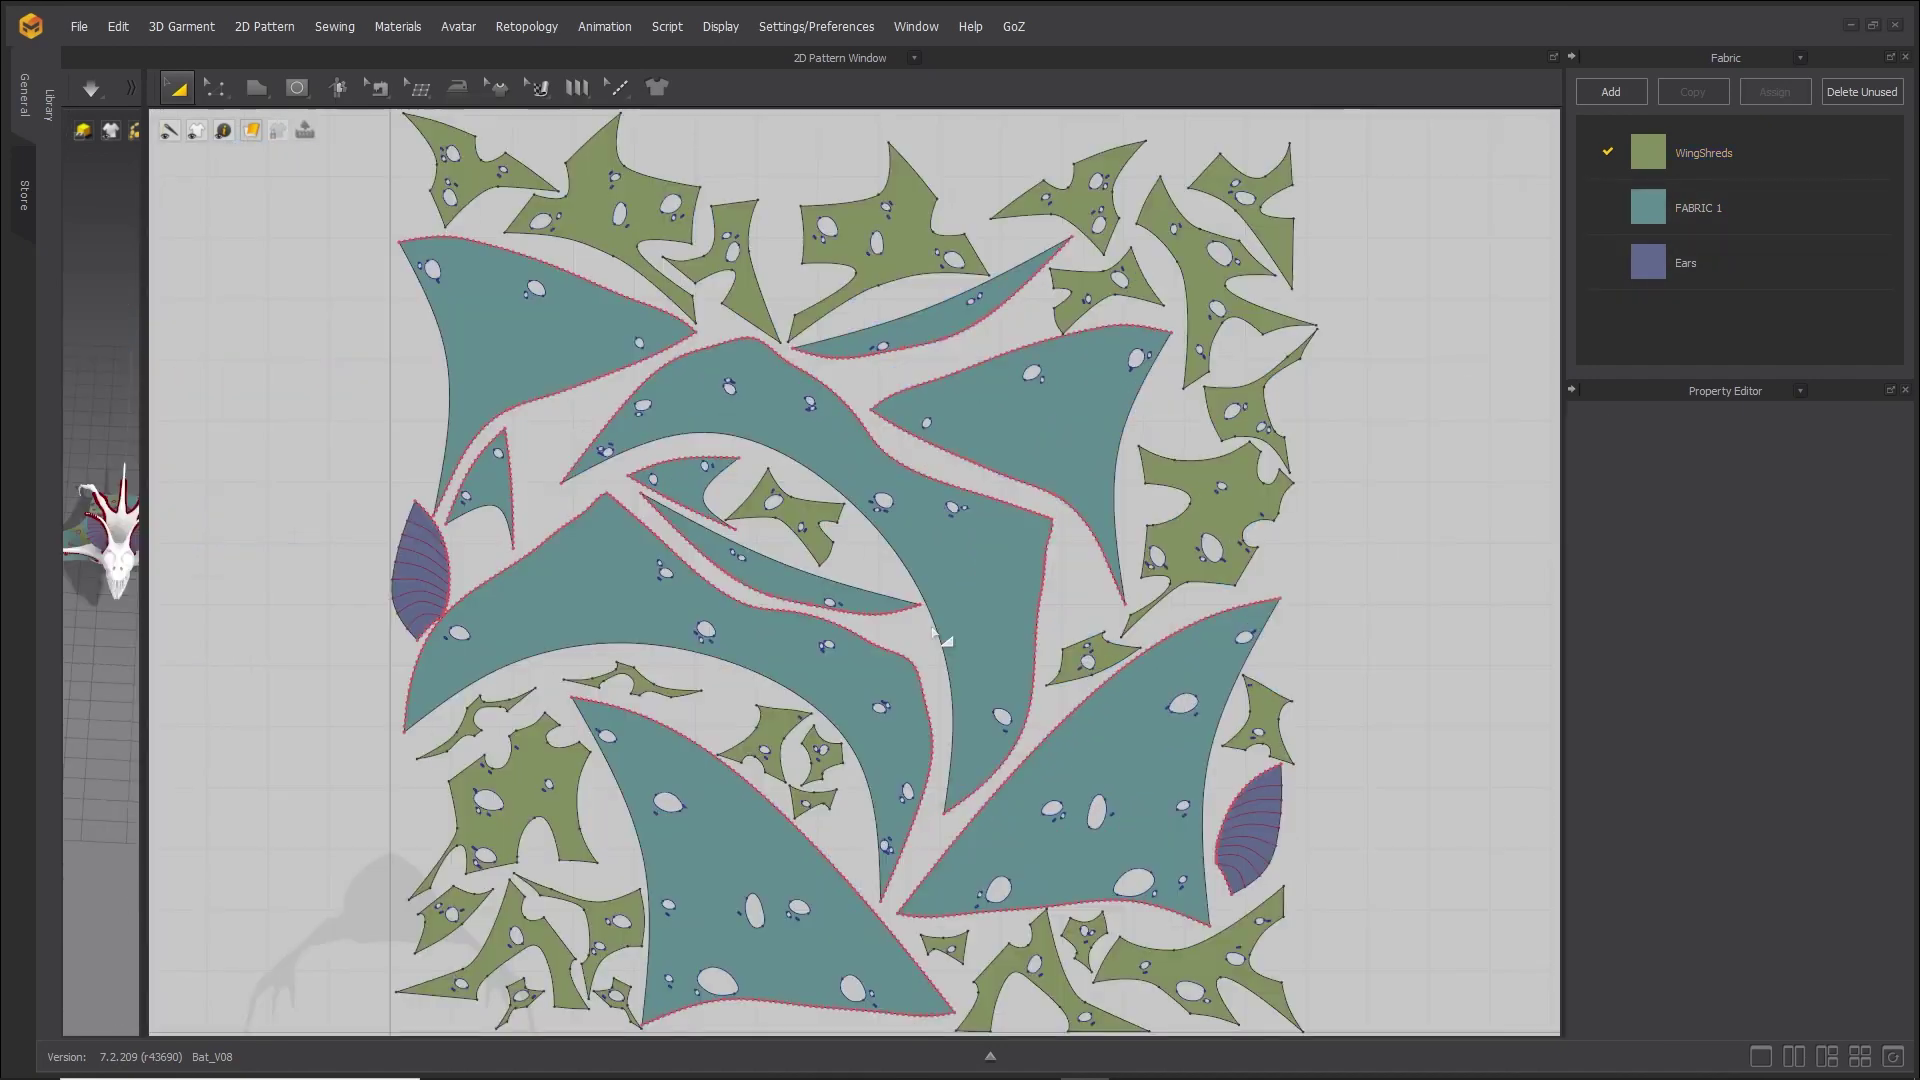
Inspect the packed wing, shred and ear patterns, and open the UV Editor in place of the 2D pattern view.
scroll(951, 596, "up", 10)
scroll(943, 590, "down", 10)
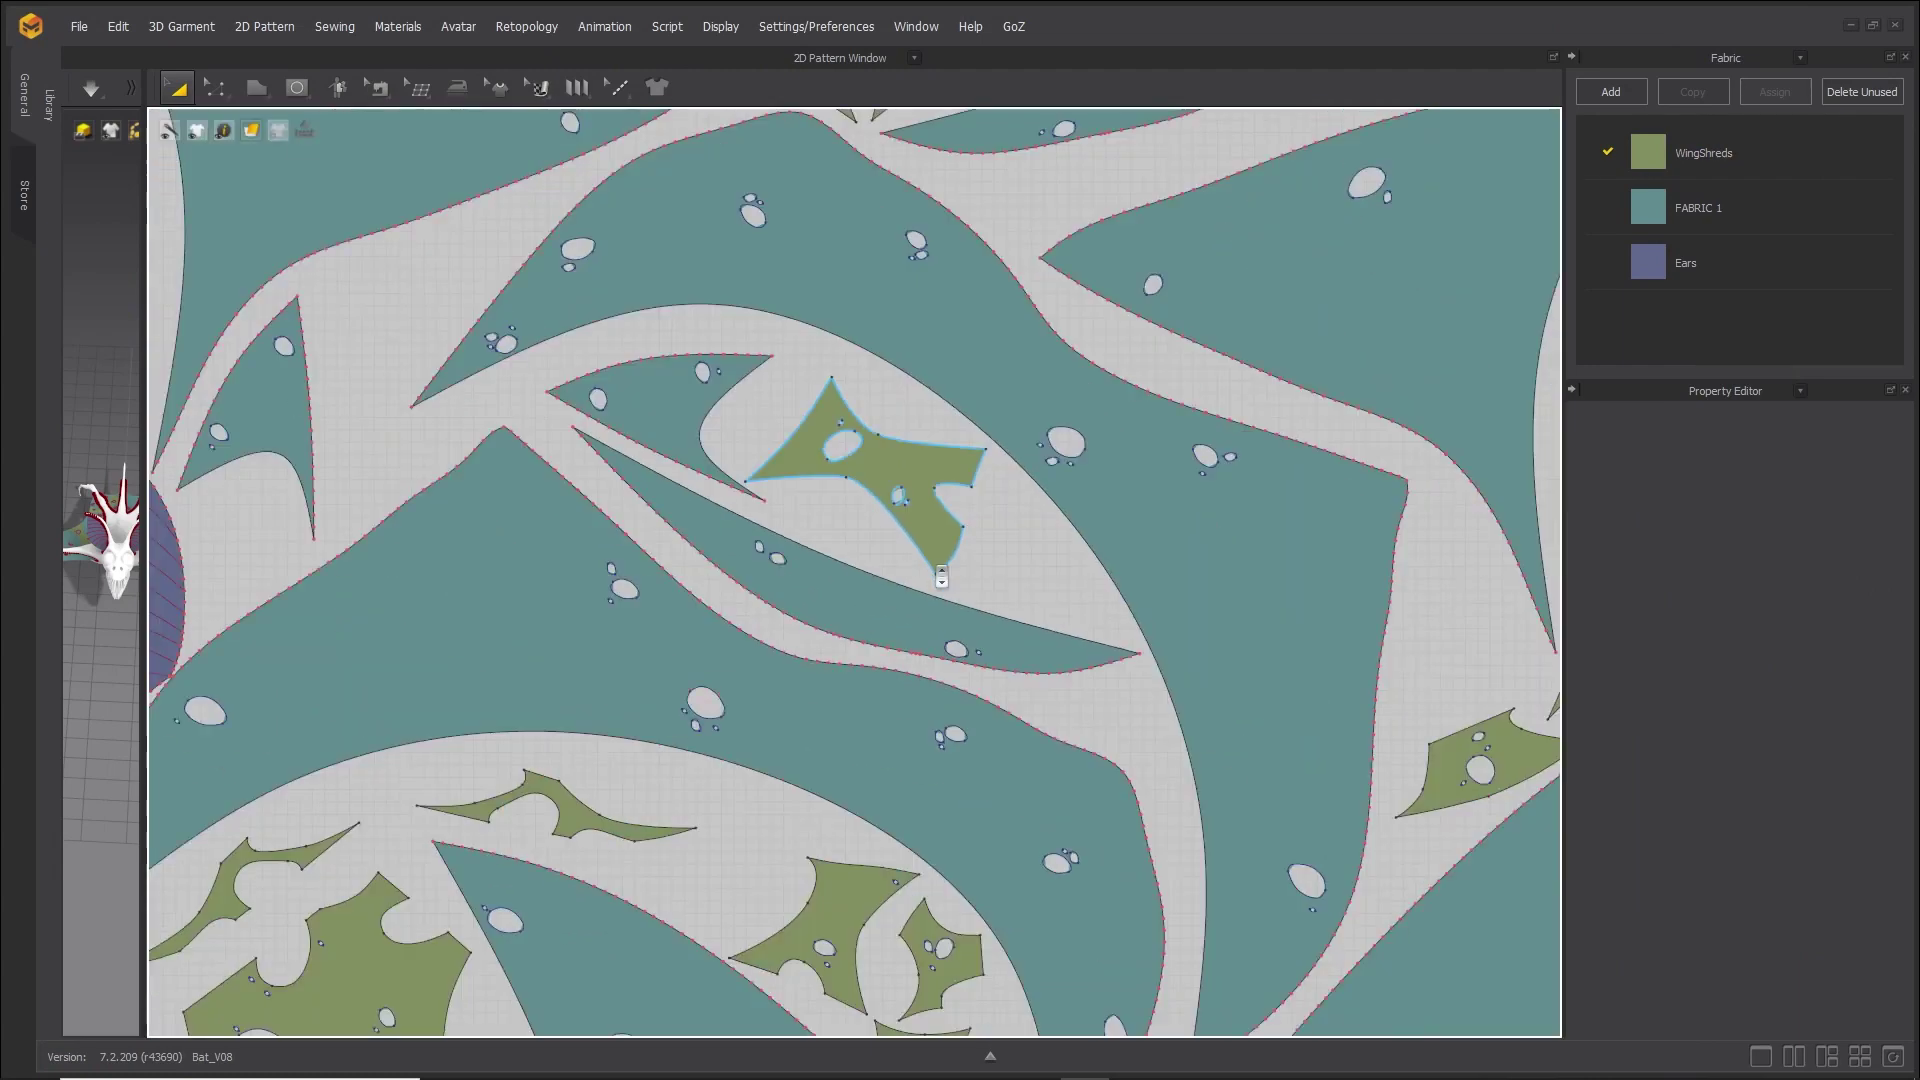
scroll(931, 560, "up", 2)
middle_click_drag(931, 560, 886, 551)
left_click(914, 58)
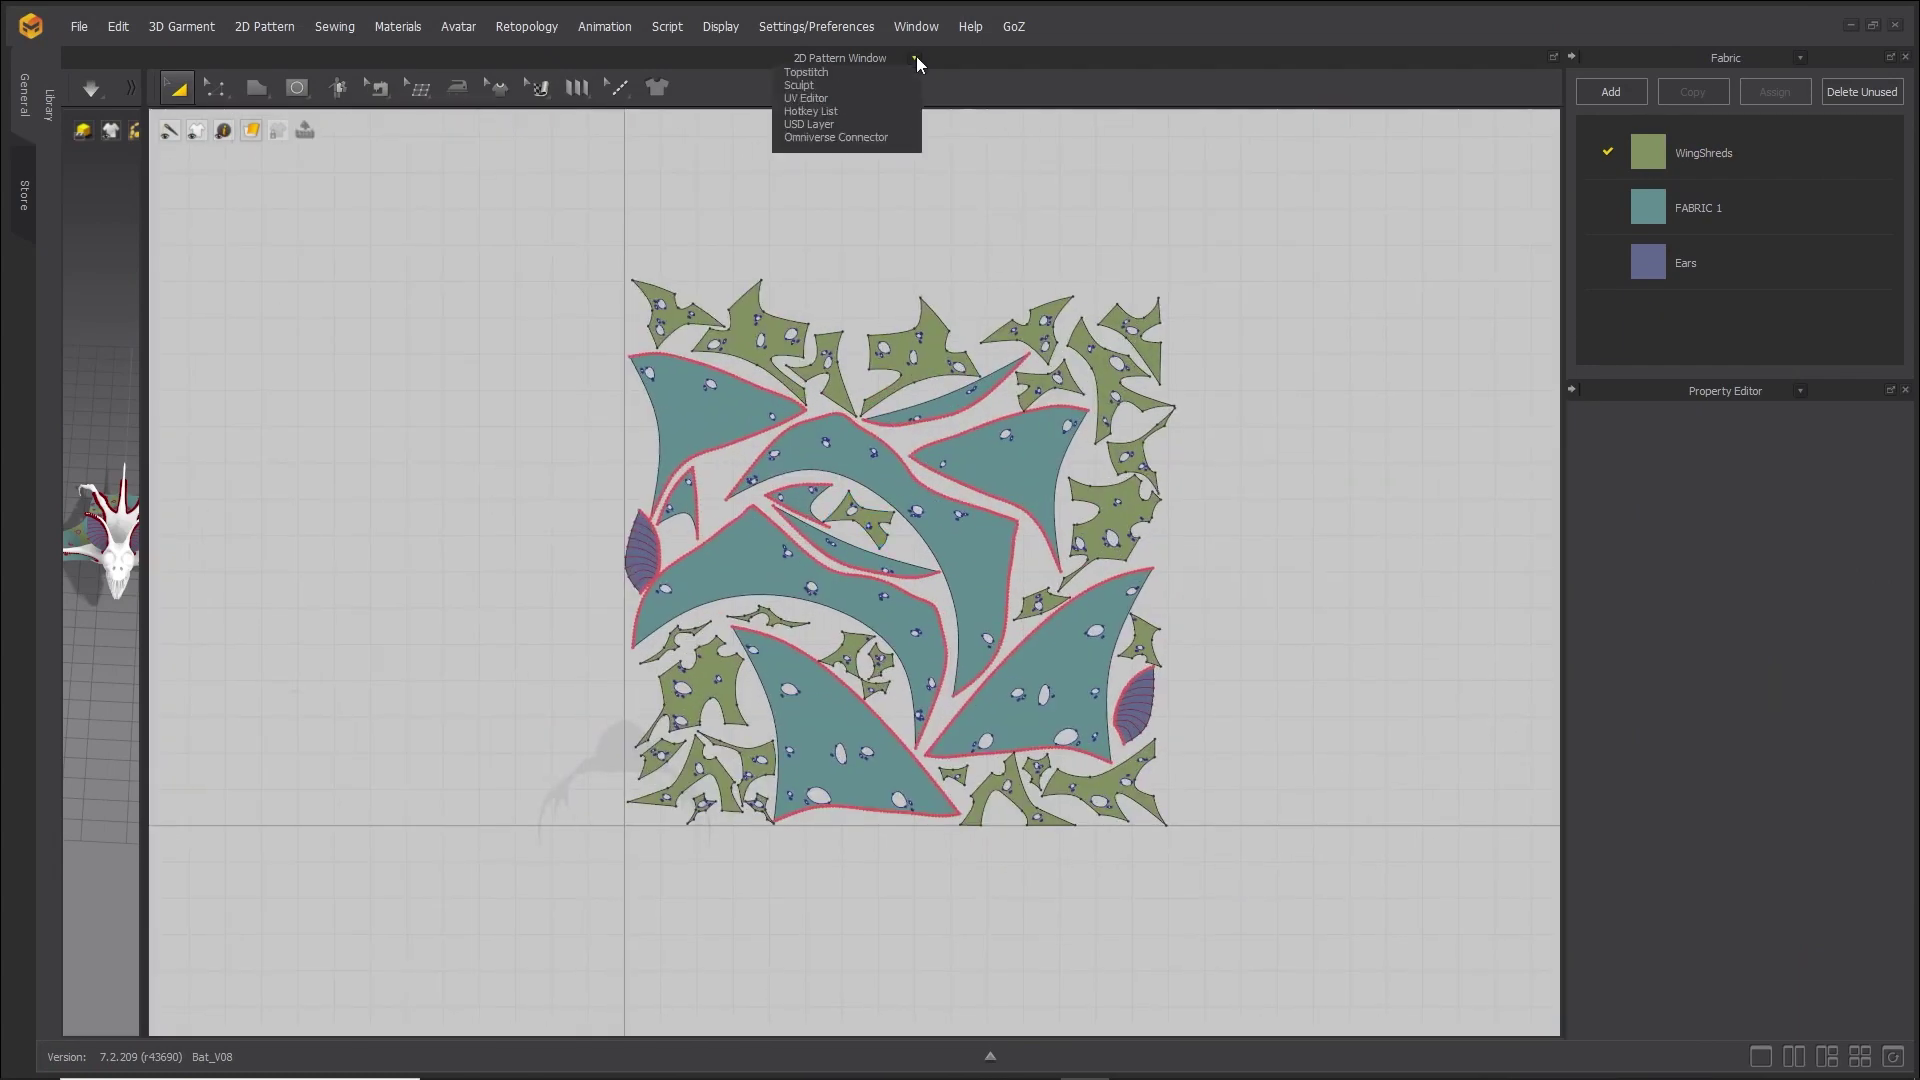
left_click(818, 238)
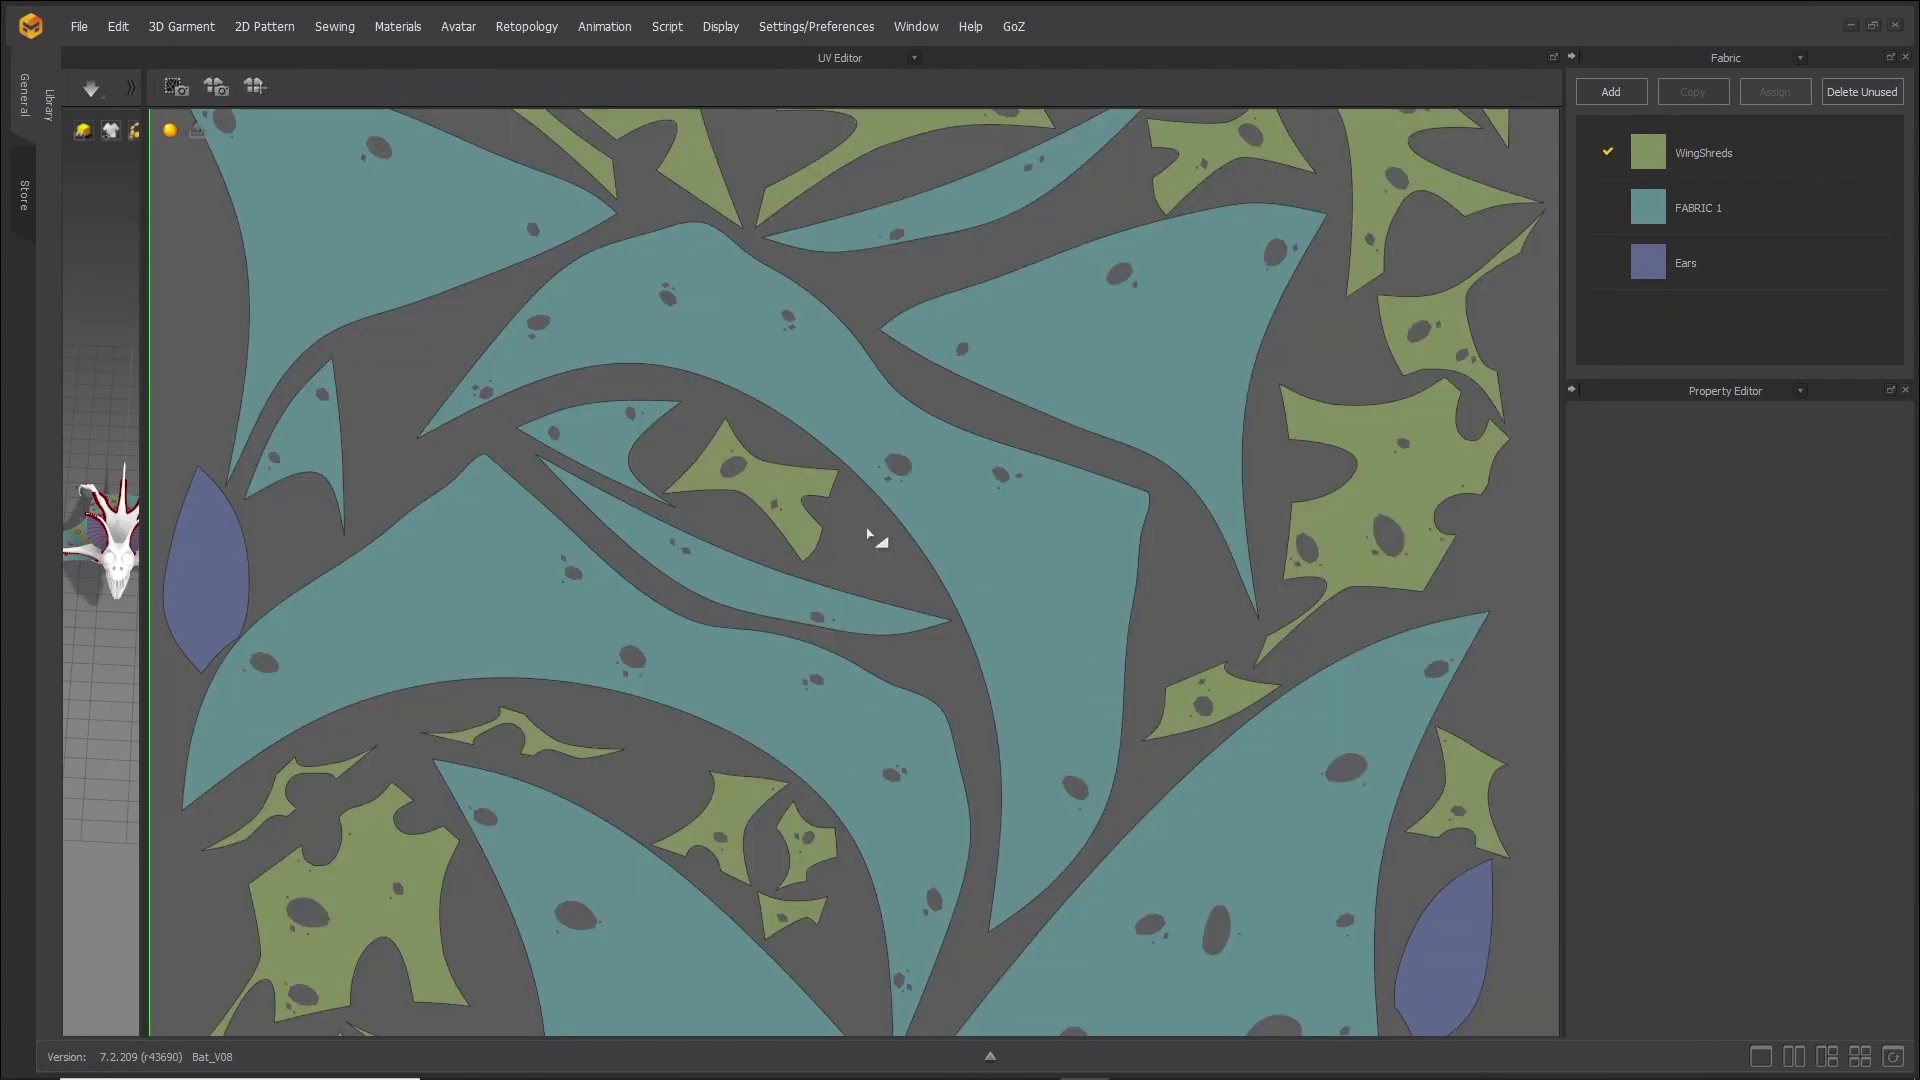
Fit all the pattern UVs into the 0-1 space with an absolute length margin of 15.00 mm.
right_click(872, 566)
left_click(926, 632)
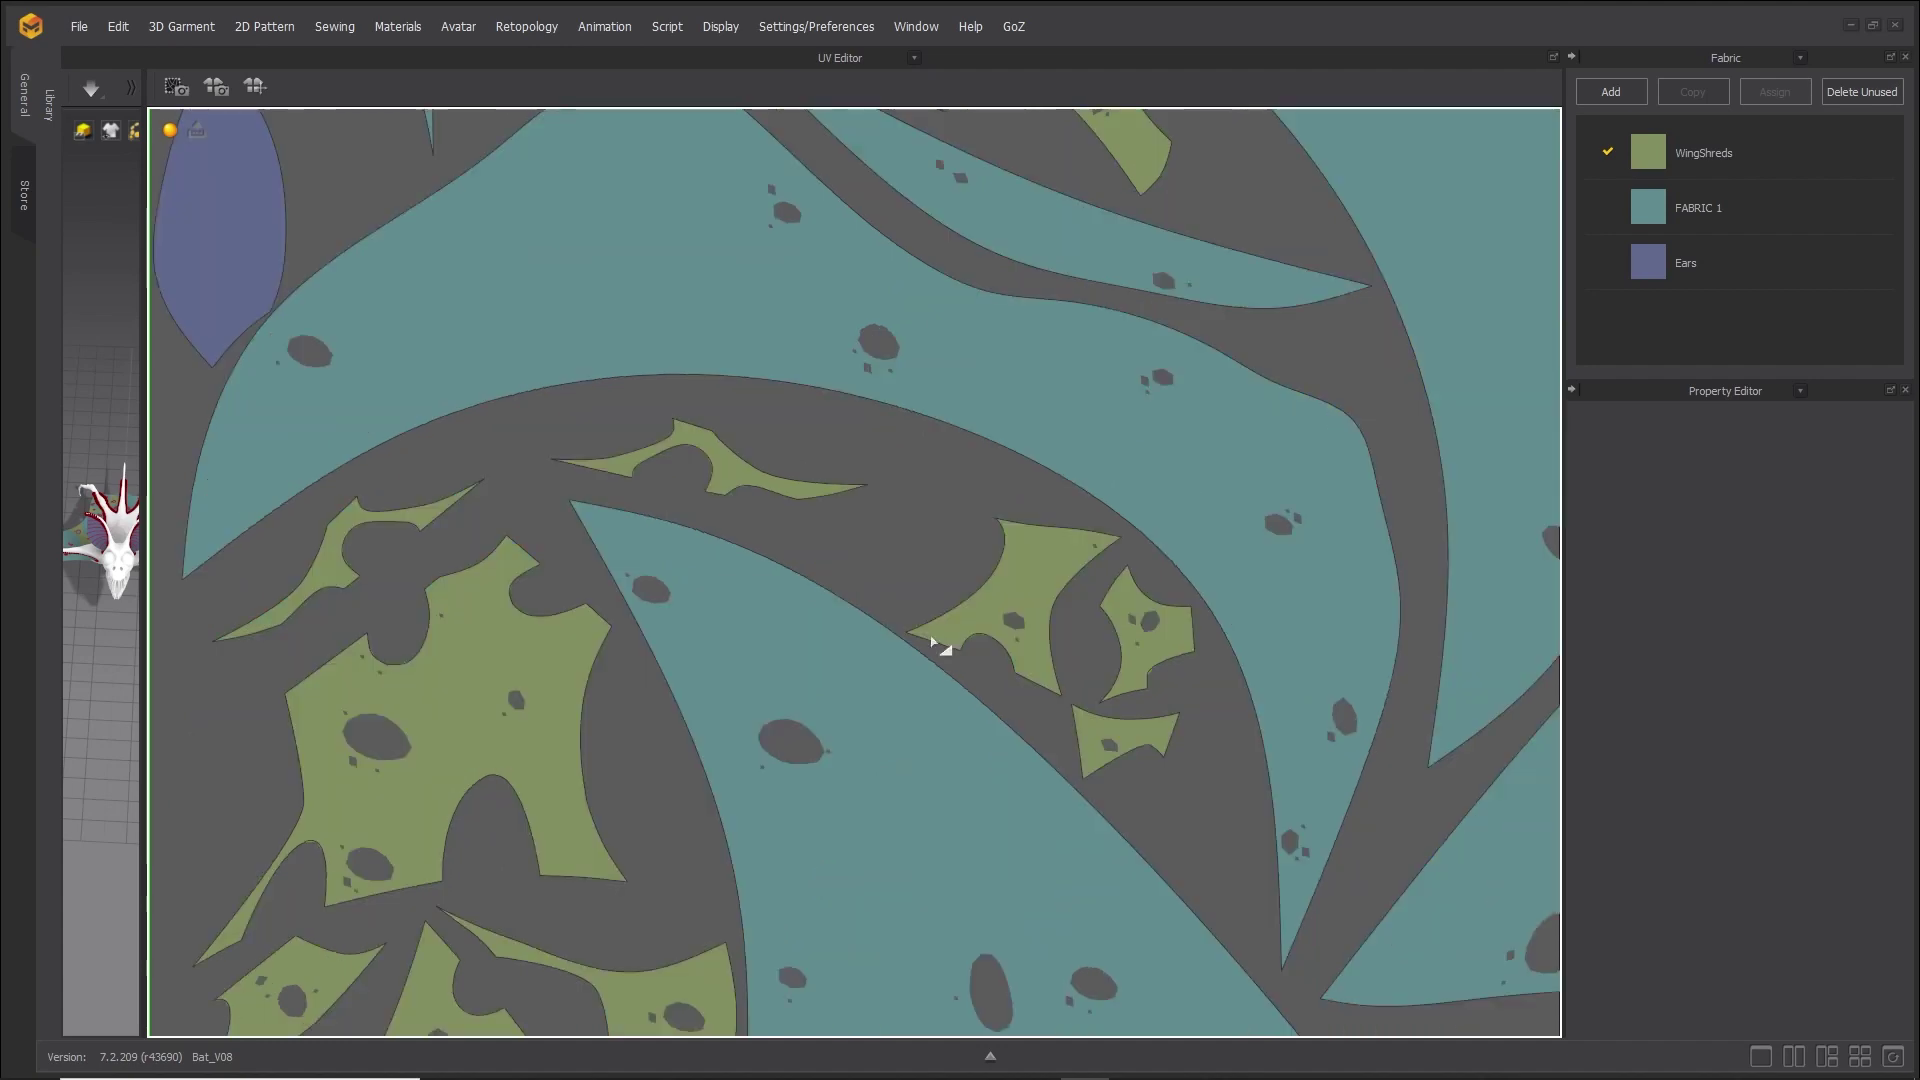
right_click(948, 537)
left_click(901, 520)
scroll(901, 520, "down", 5)
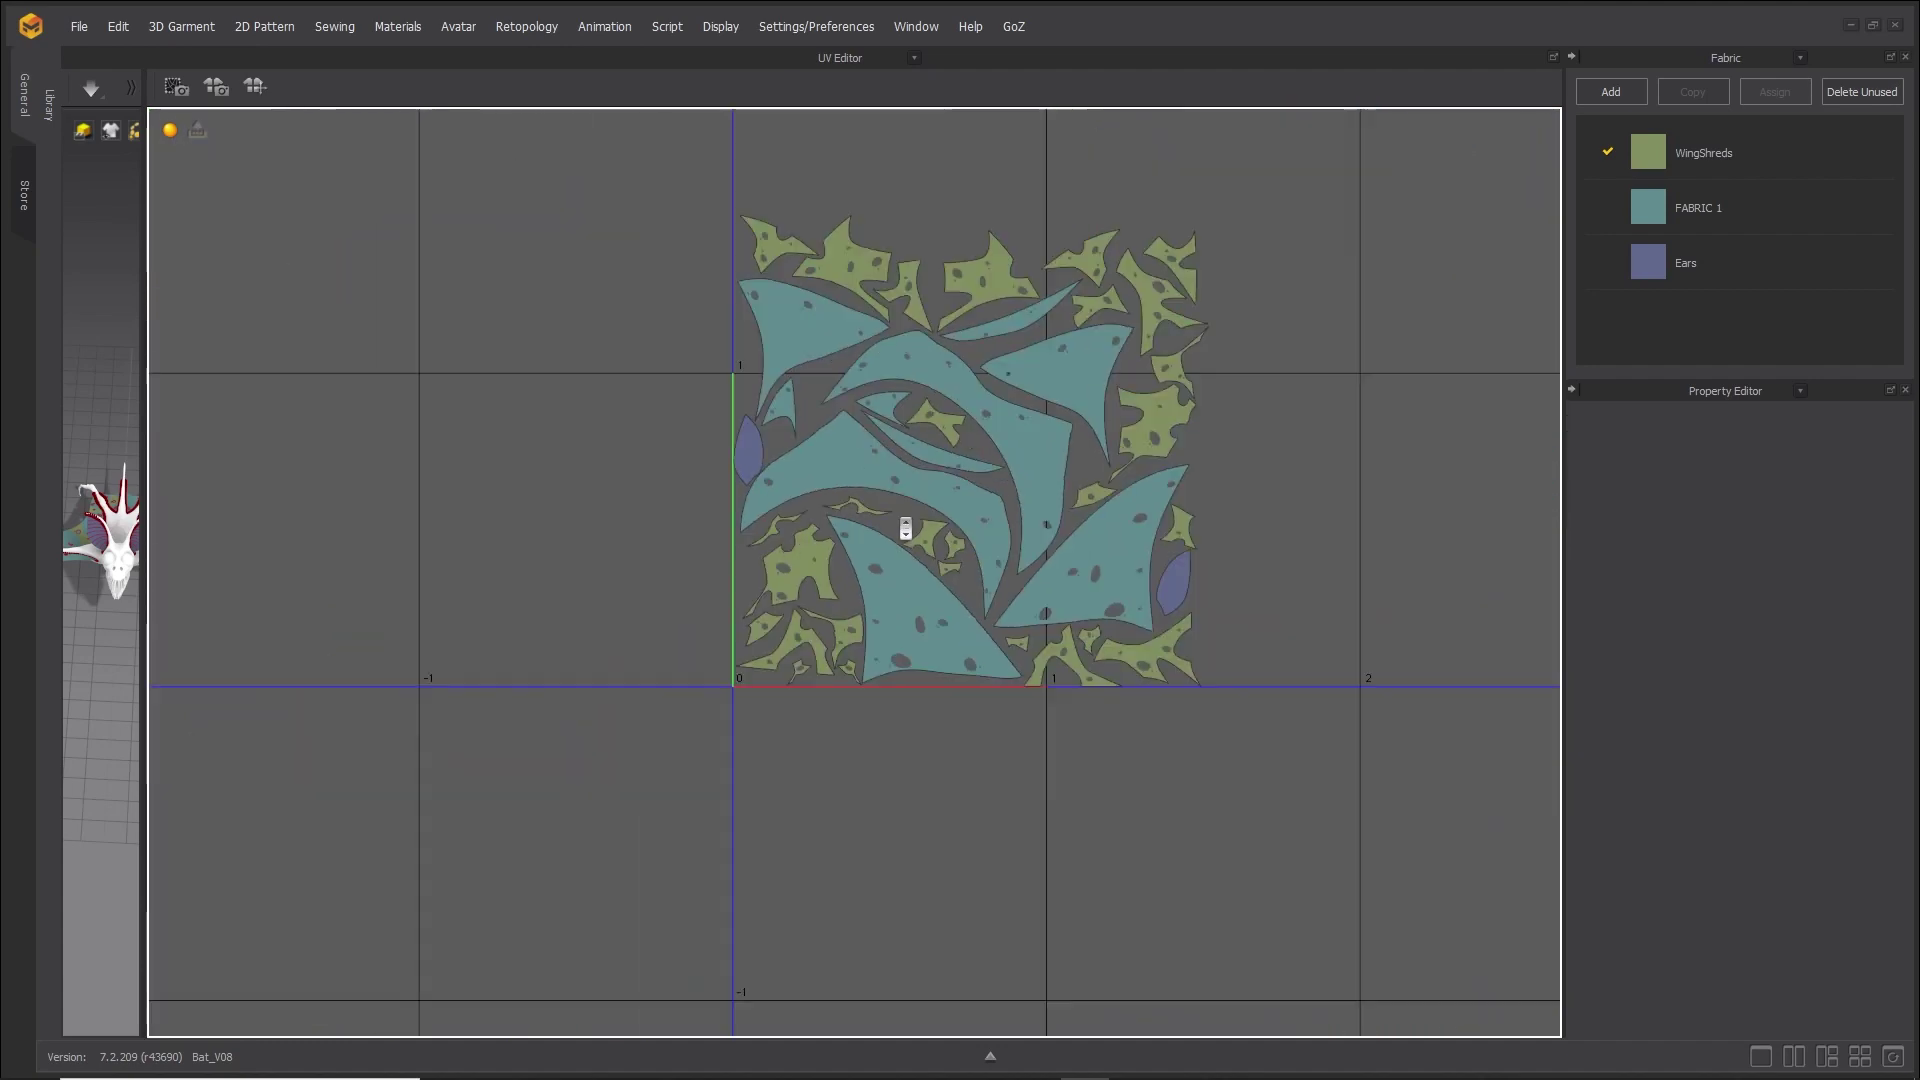
right_click(1273, 502)
left_click(1355, 536)
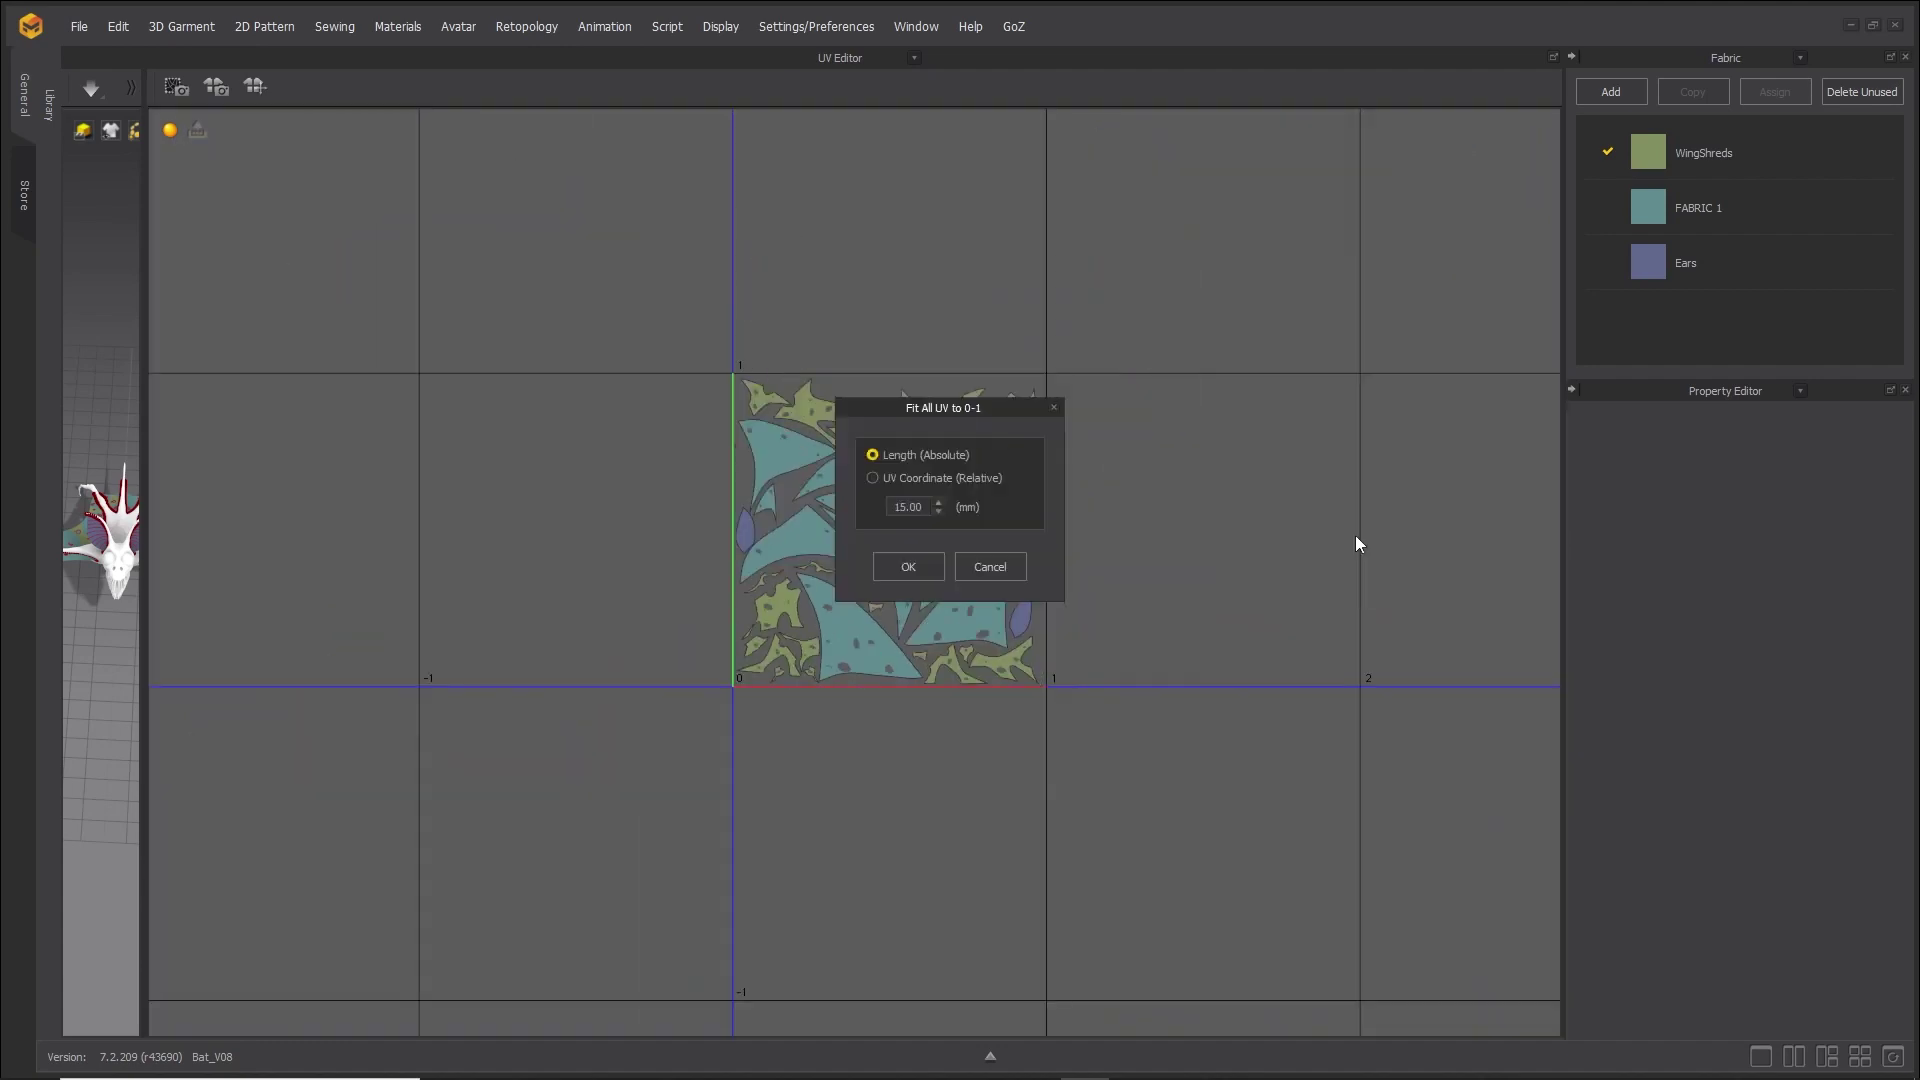
left_click(932, 572)
scroll(941, 567, "up", 3)
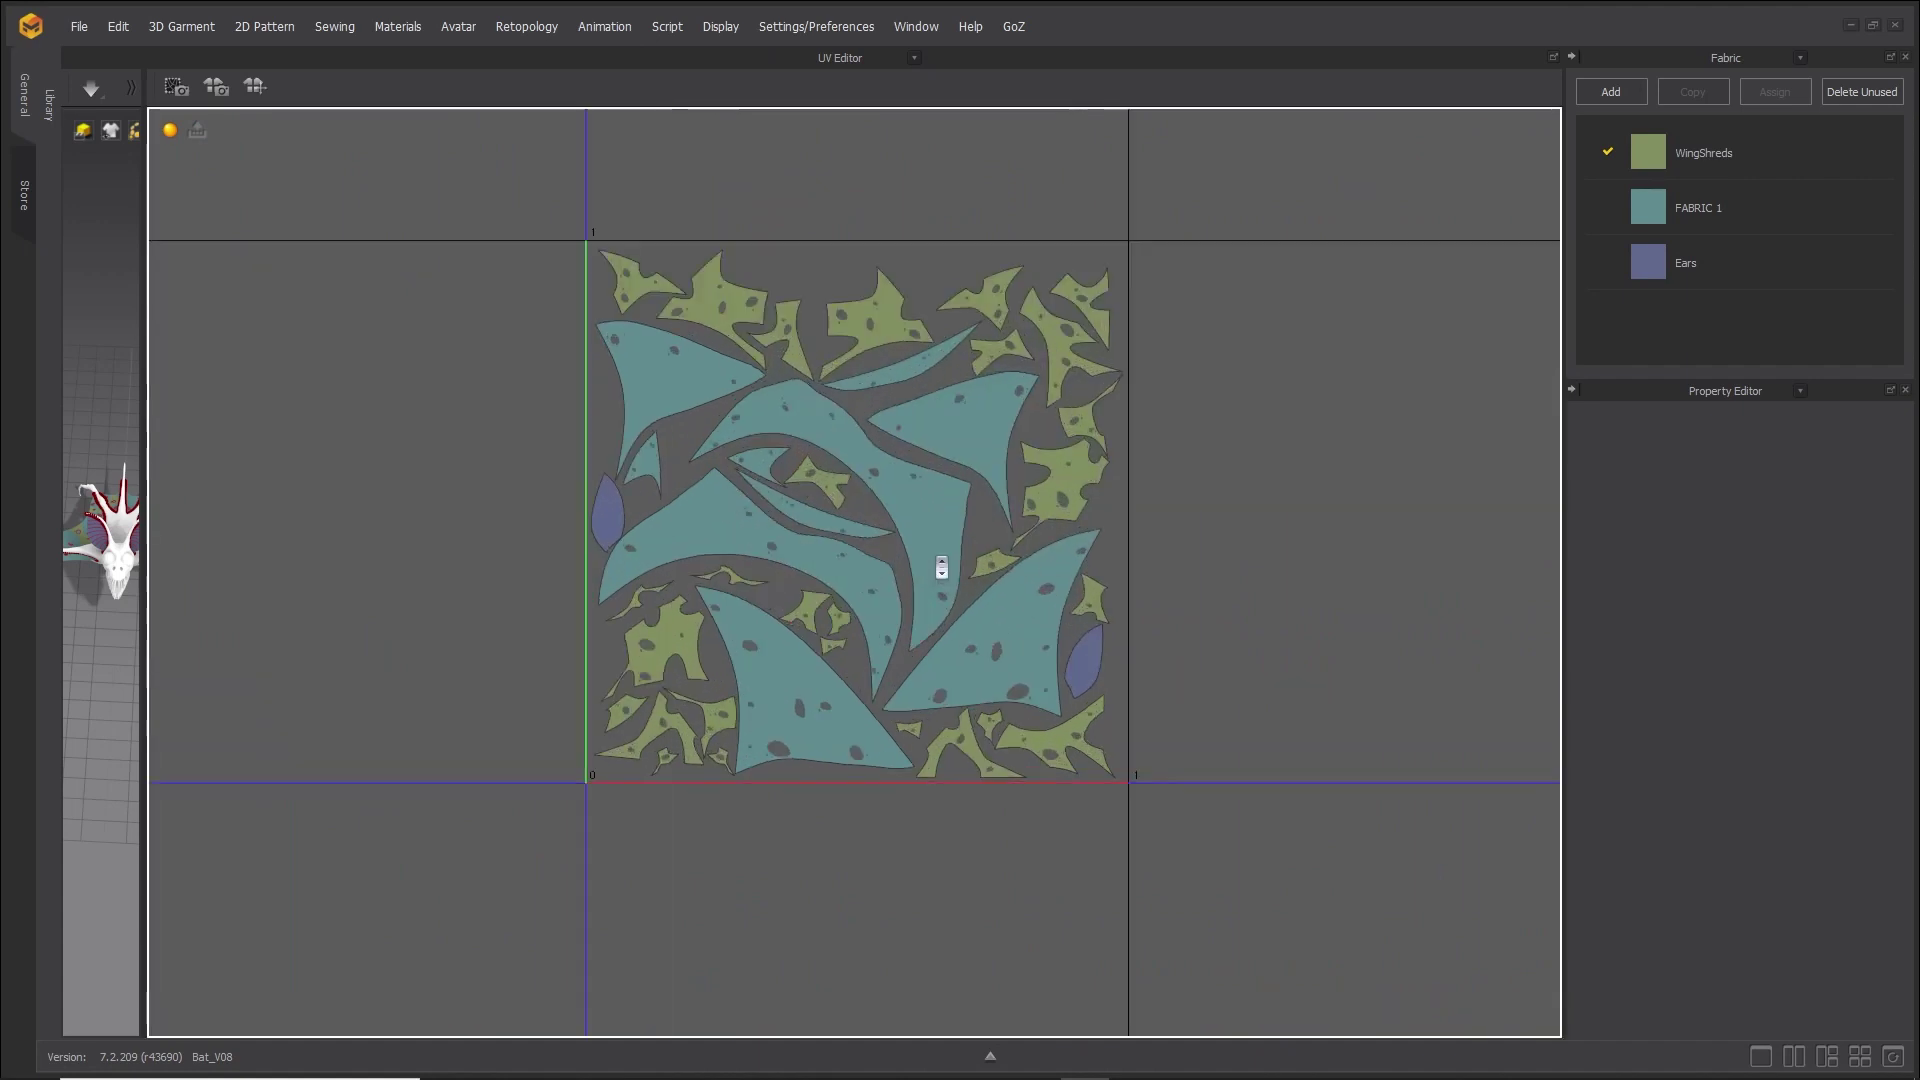
Switch the UV view back to the 2D Pattern Window and enlarge the 3D view.
left_click(916, 57)
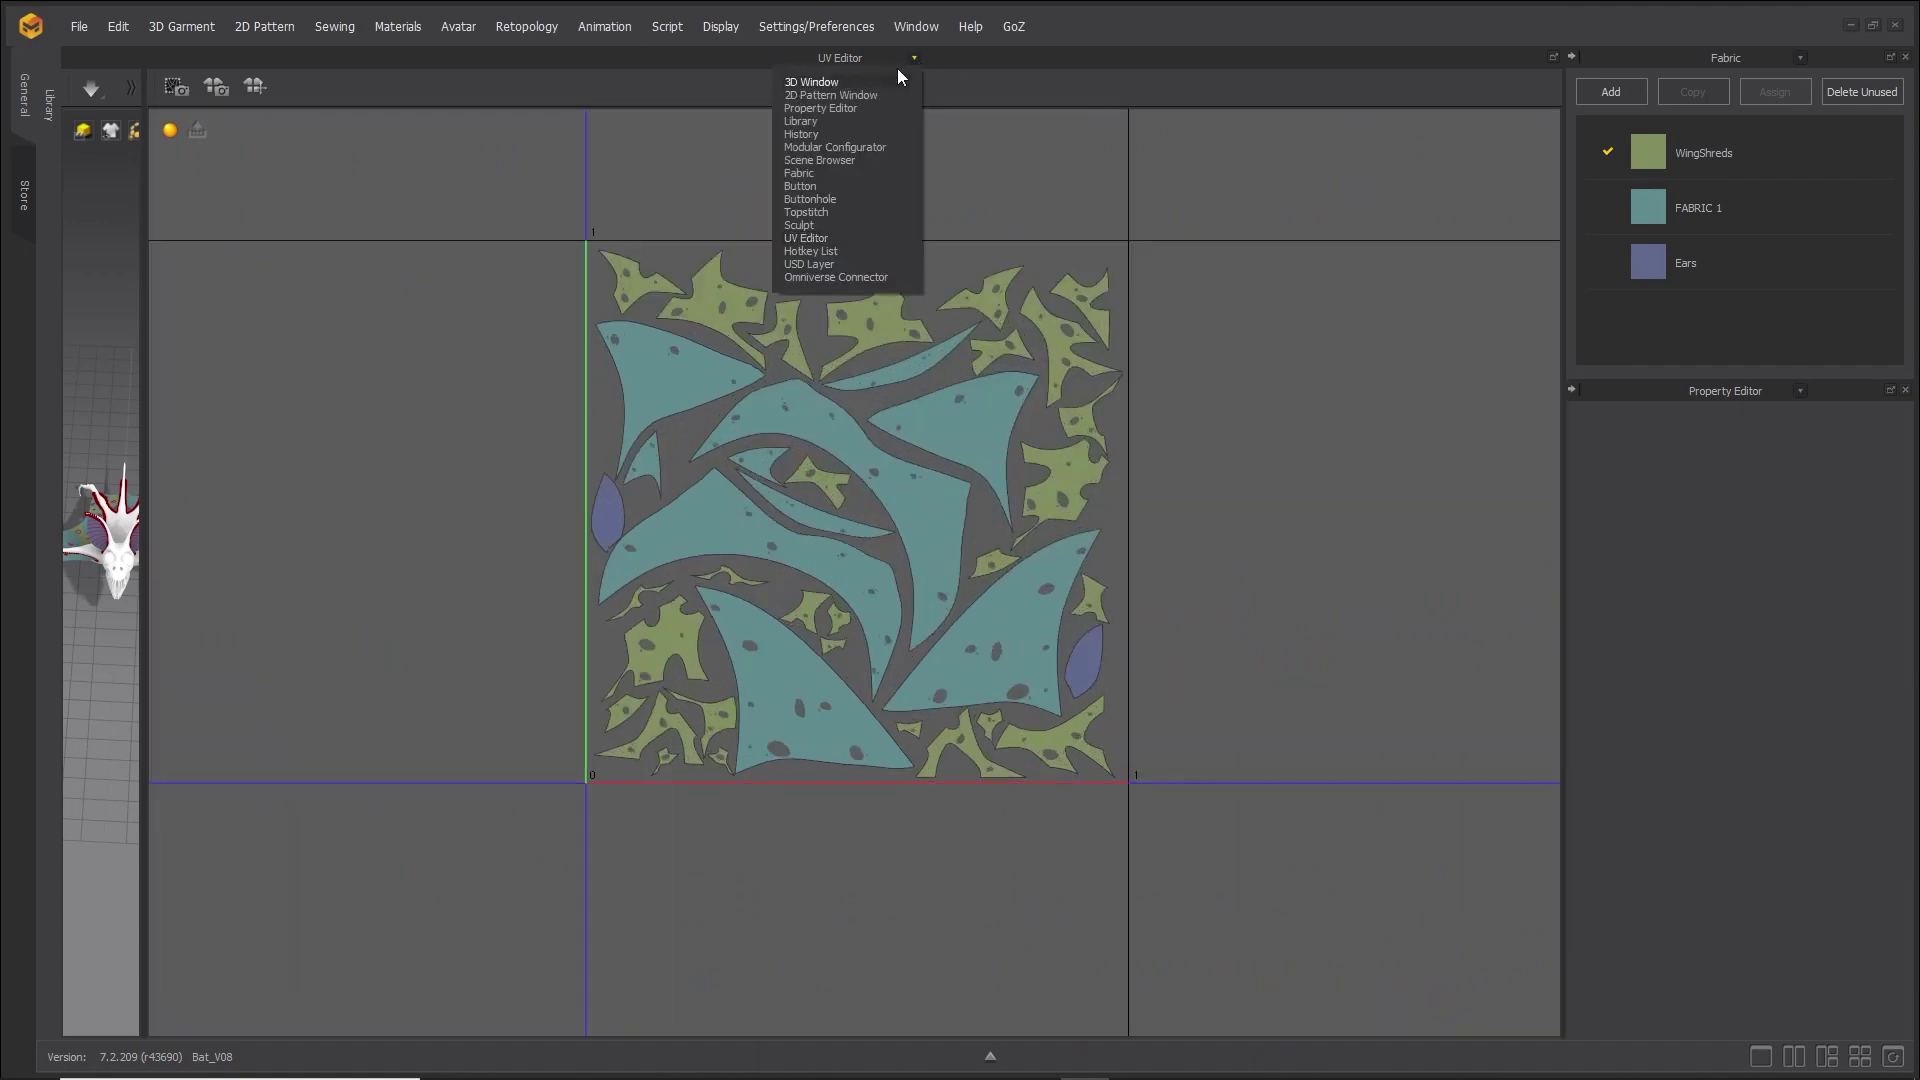
left_click(838, 95)
left_click_drag(143, 416, 990, 441)
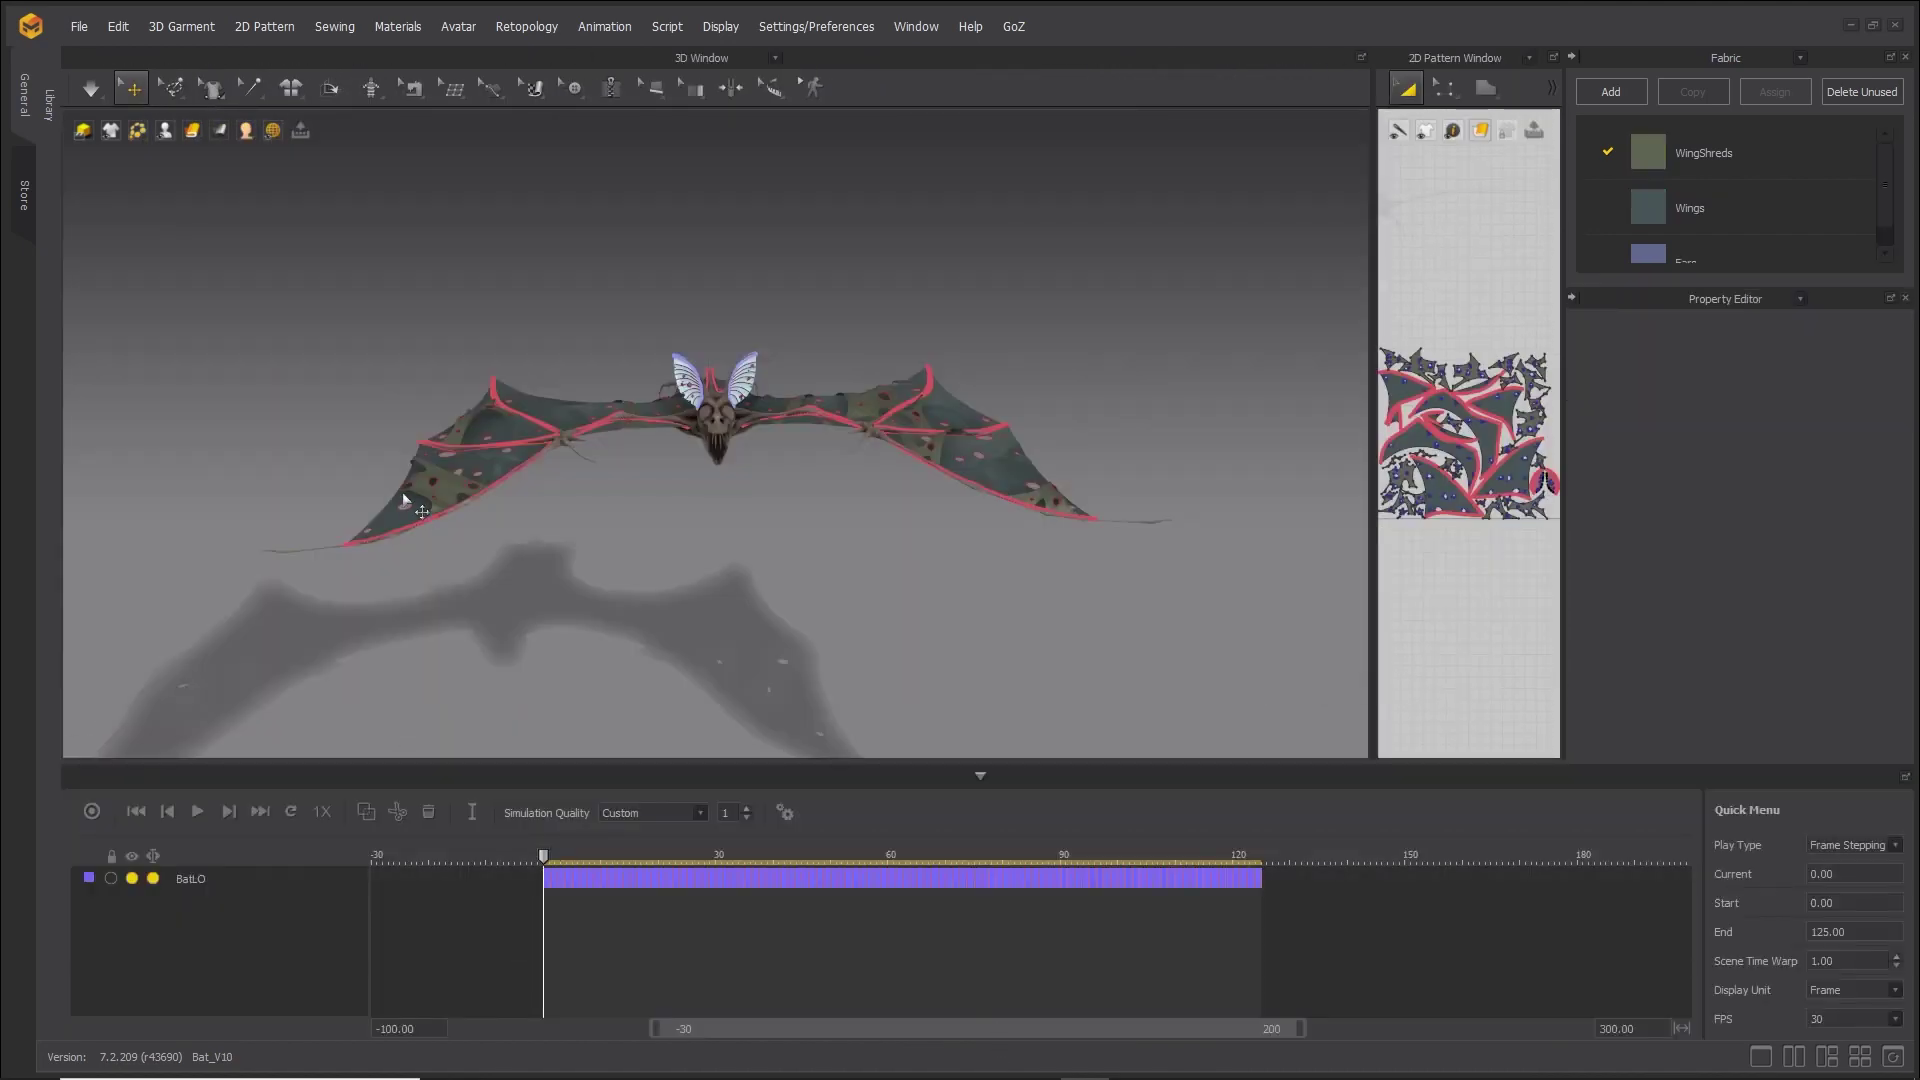
Scrub the bat animation to frame 120 to preview its motion, and return the playhead to the start.
left_click_drag(544, 854, 1222, 920)
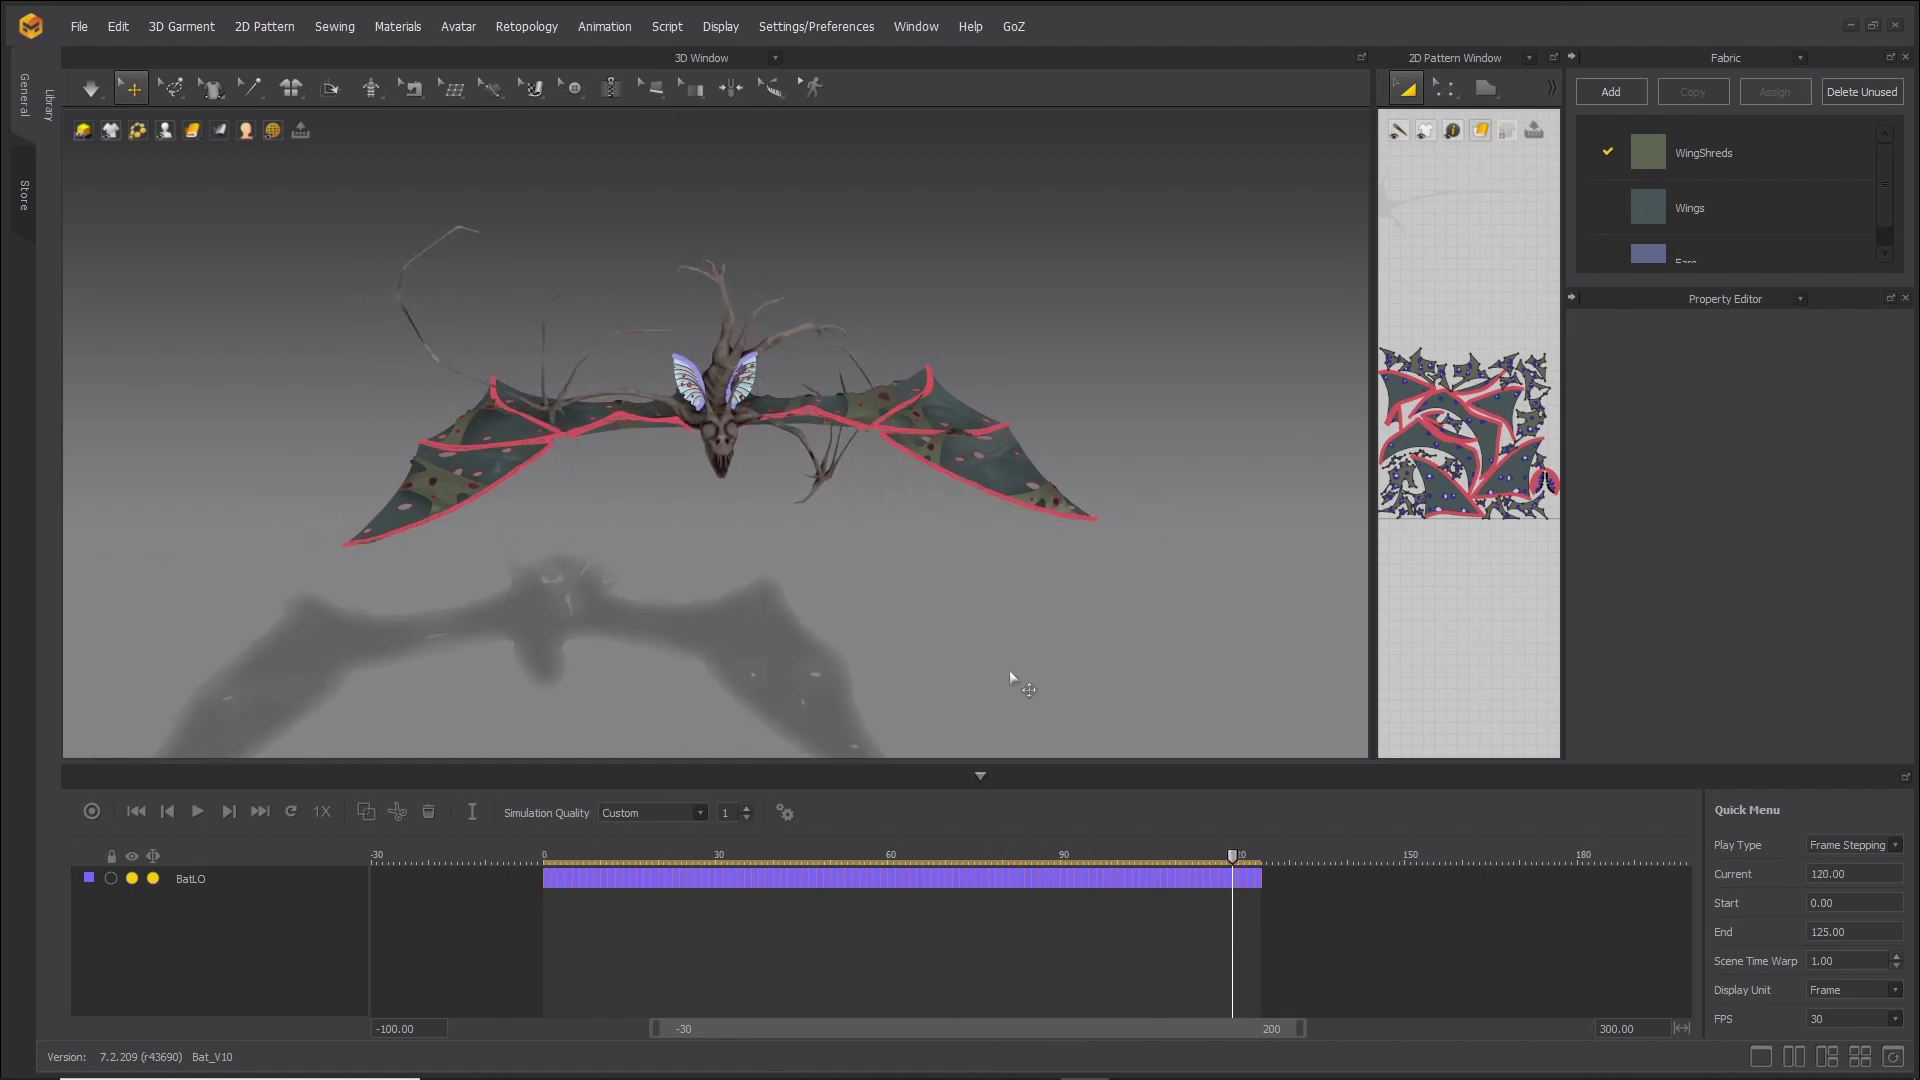
right_click_drag(1010, 678, 932, 604)
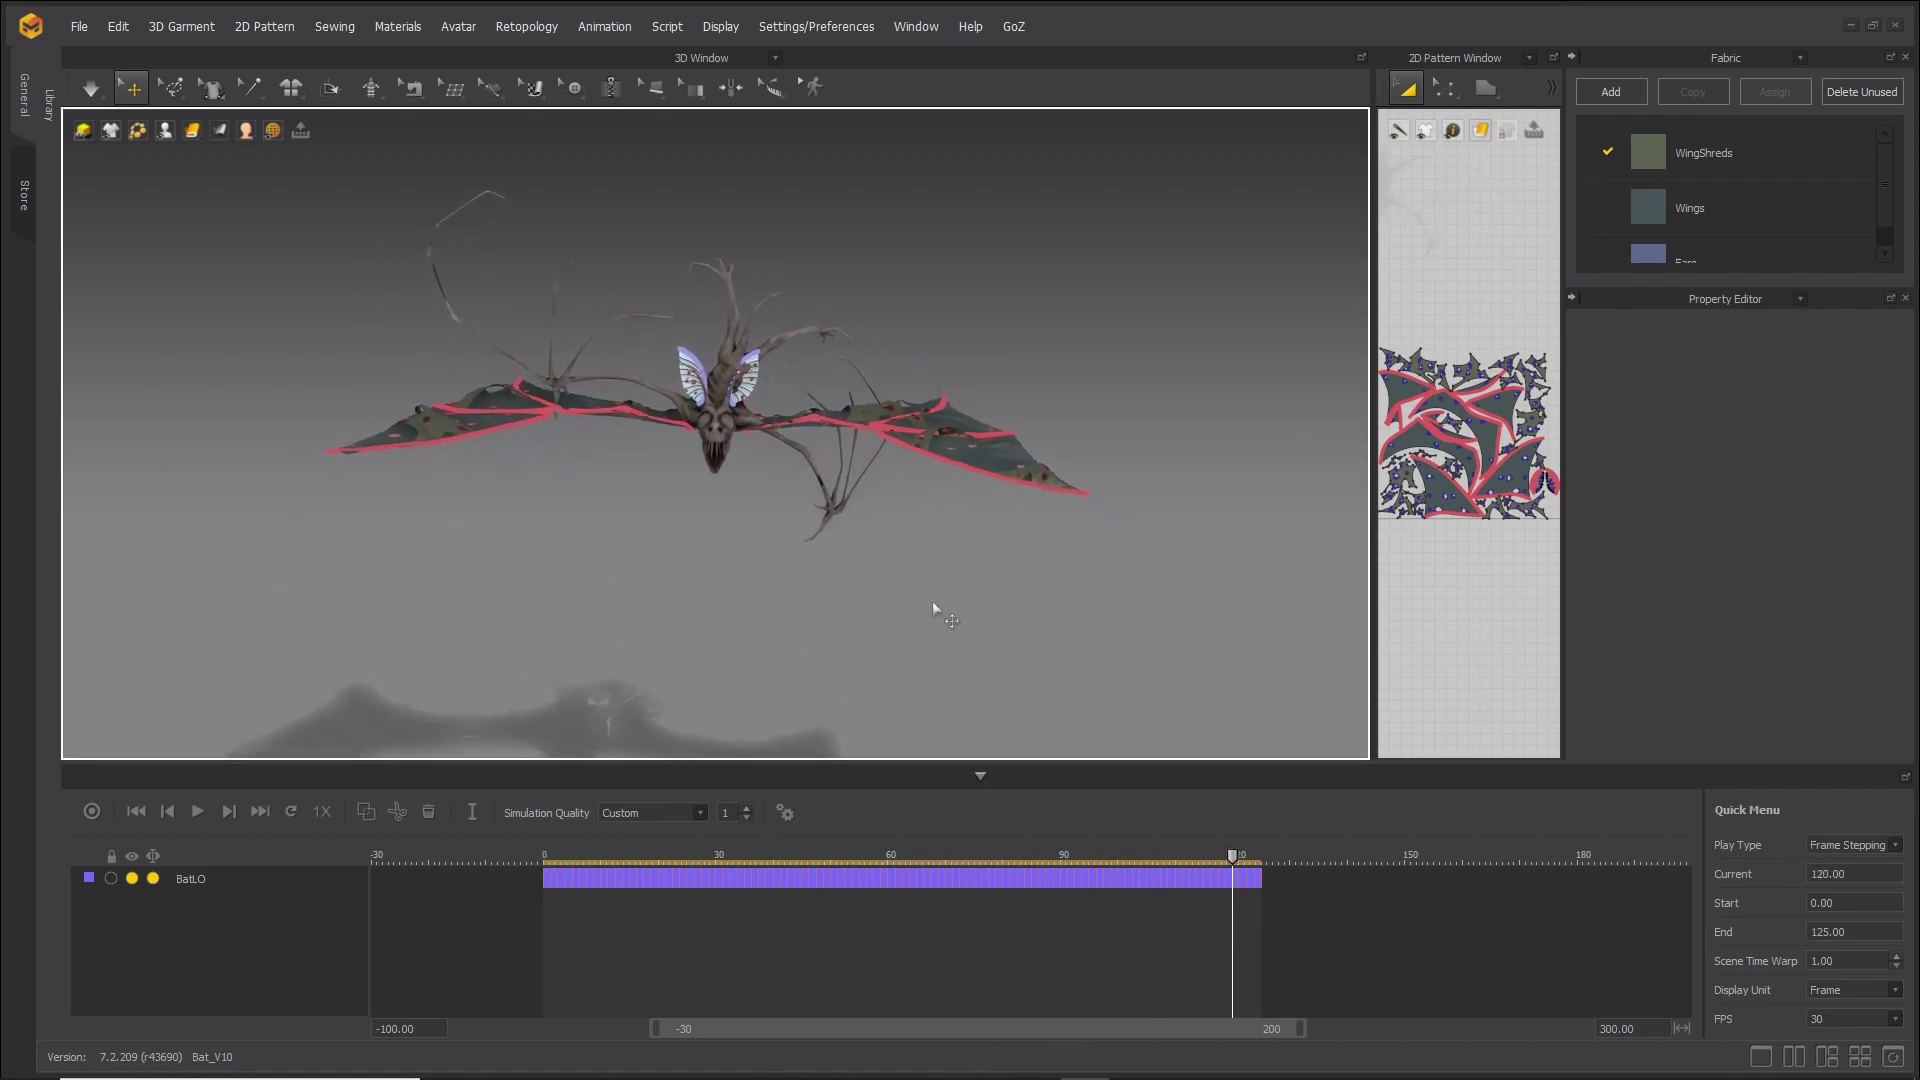
left_click(136, 811)
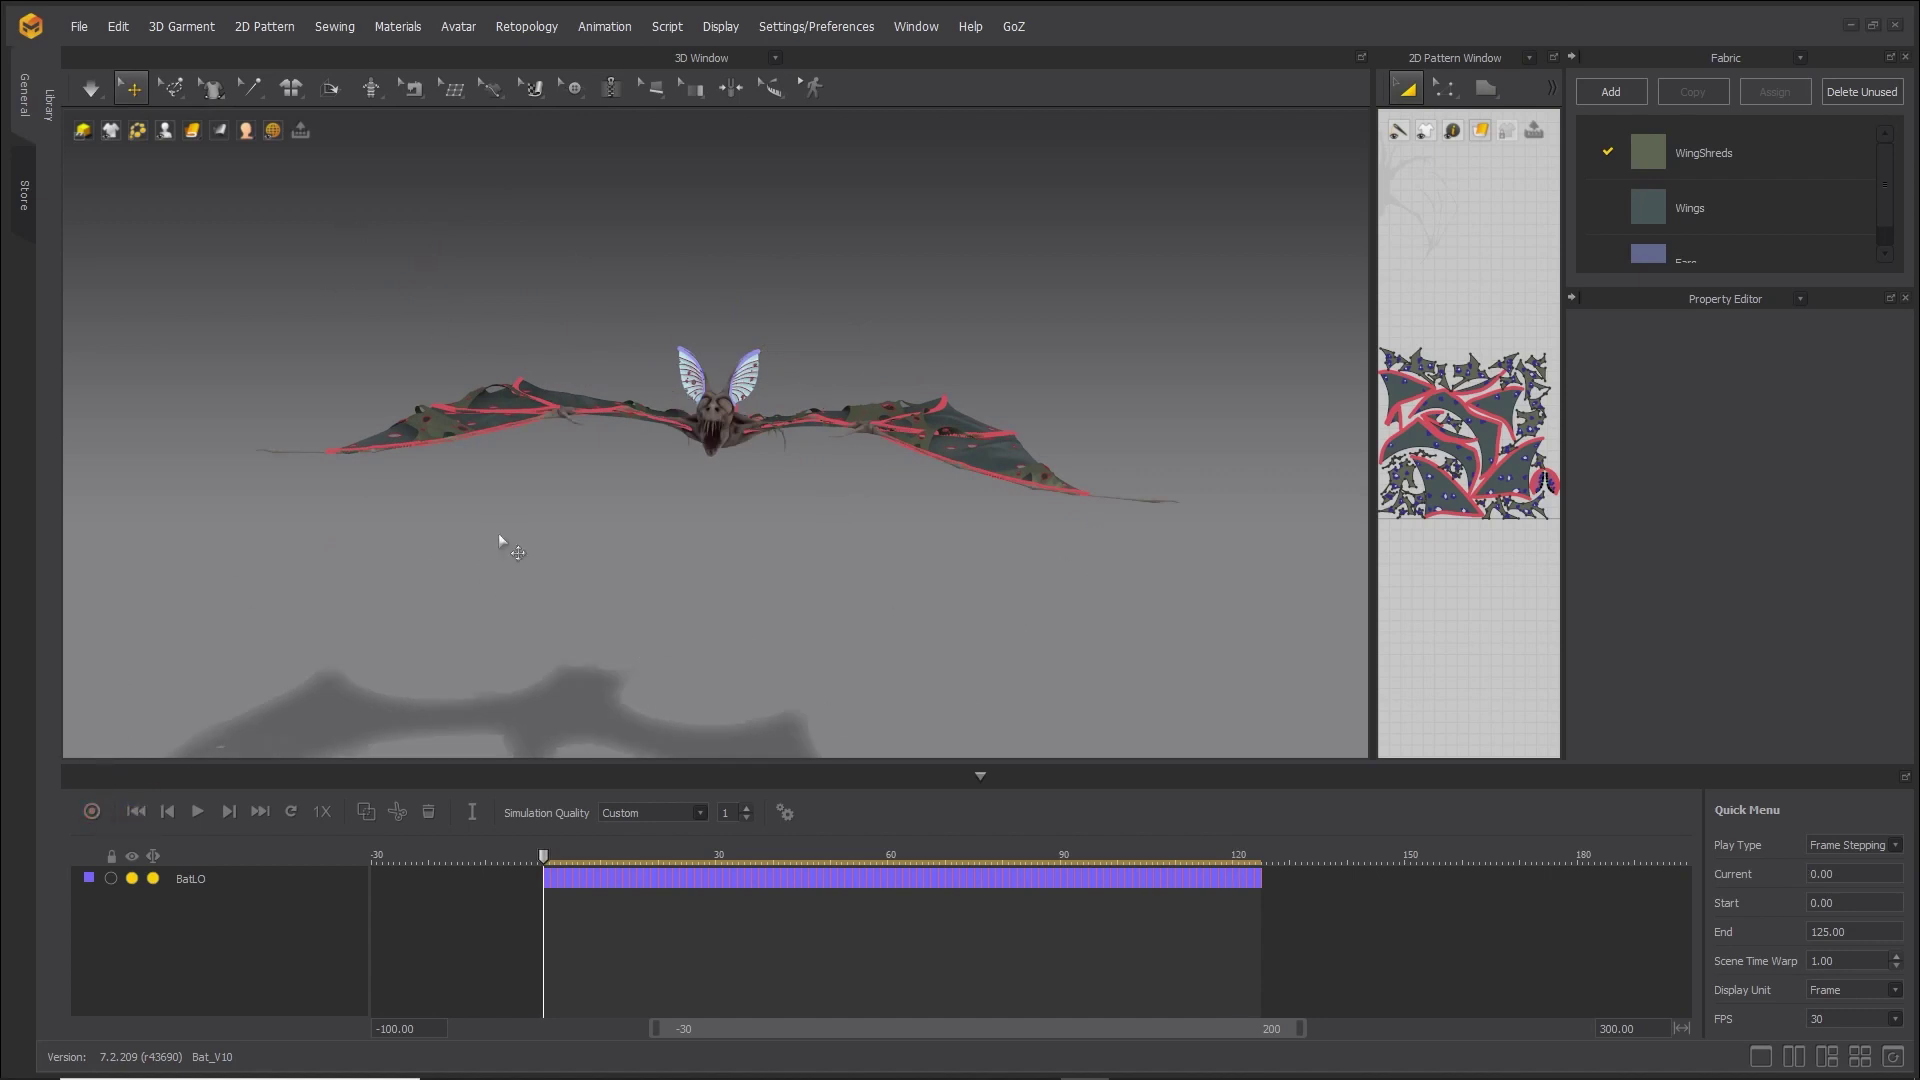
Attach all the wing and ear pins to the avatar.
scroll(486, 424, "up", 5)
right_click(500, 398)
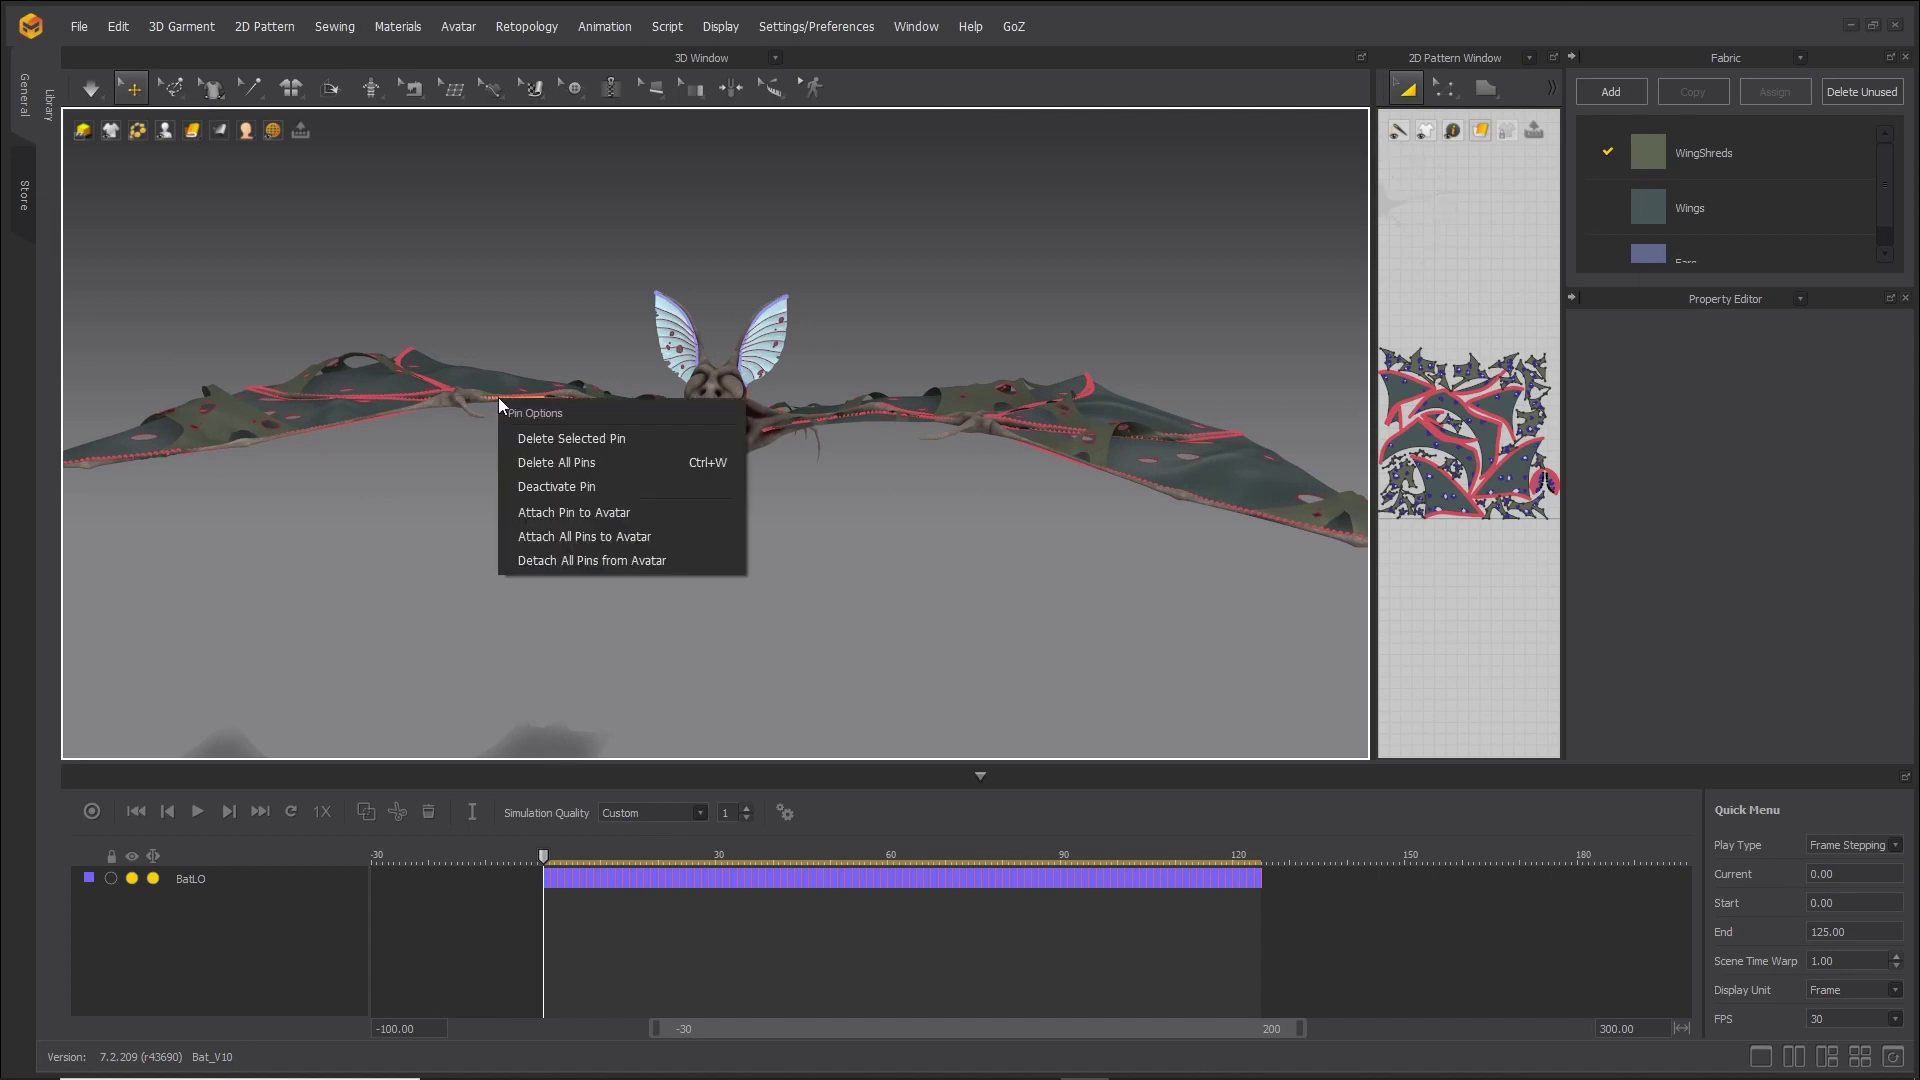
left_click(556, 536)
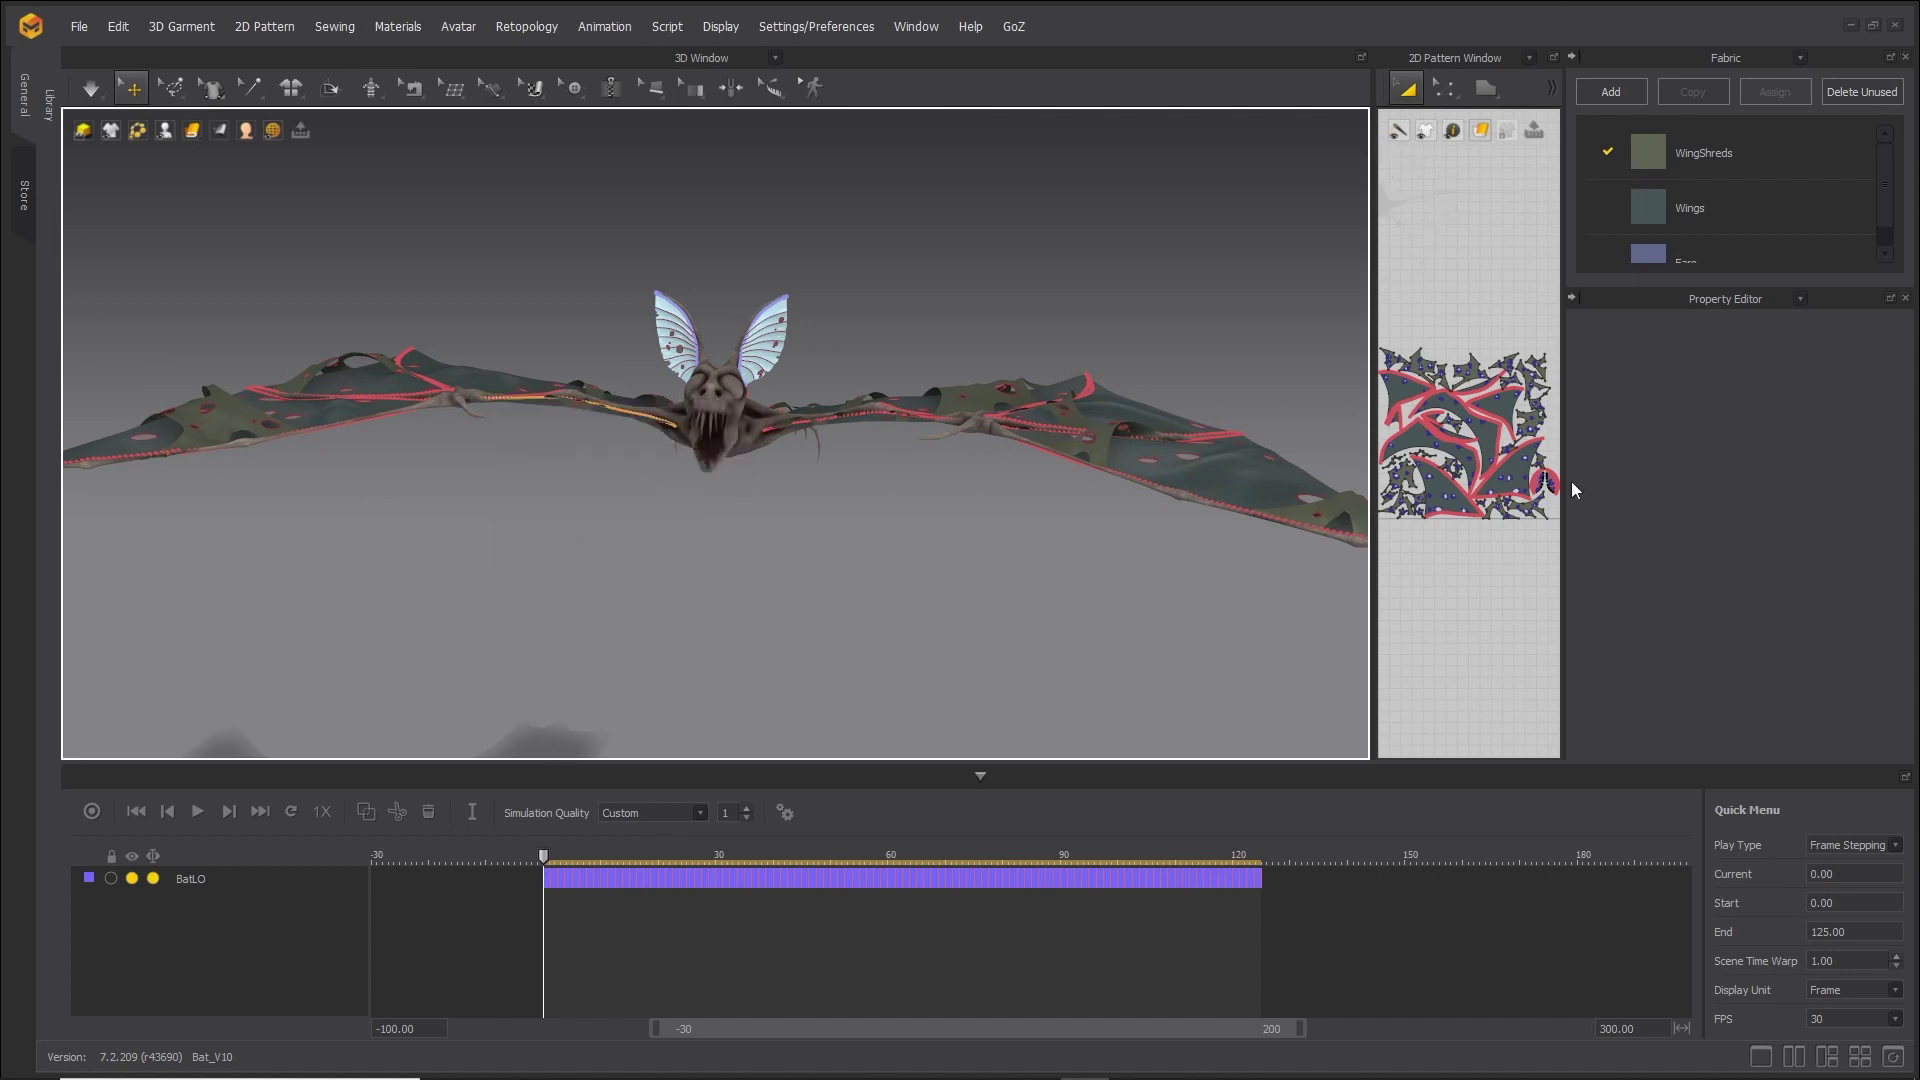
Set the bat avatar's skin offset to 0.0 mm and record the garment simulation over the animation up to frame 125.
left_click(1799, 405)
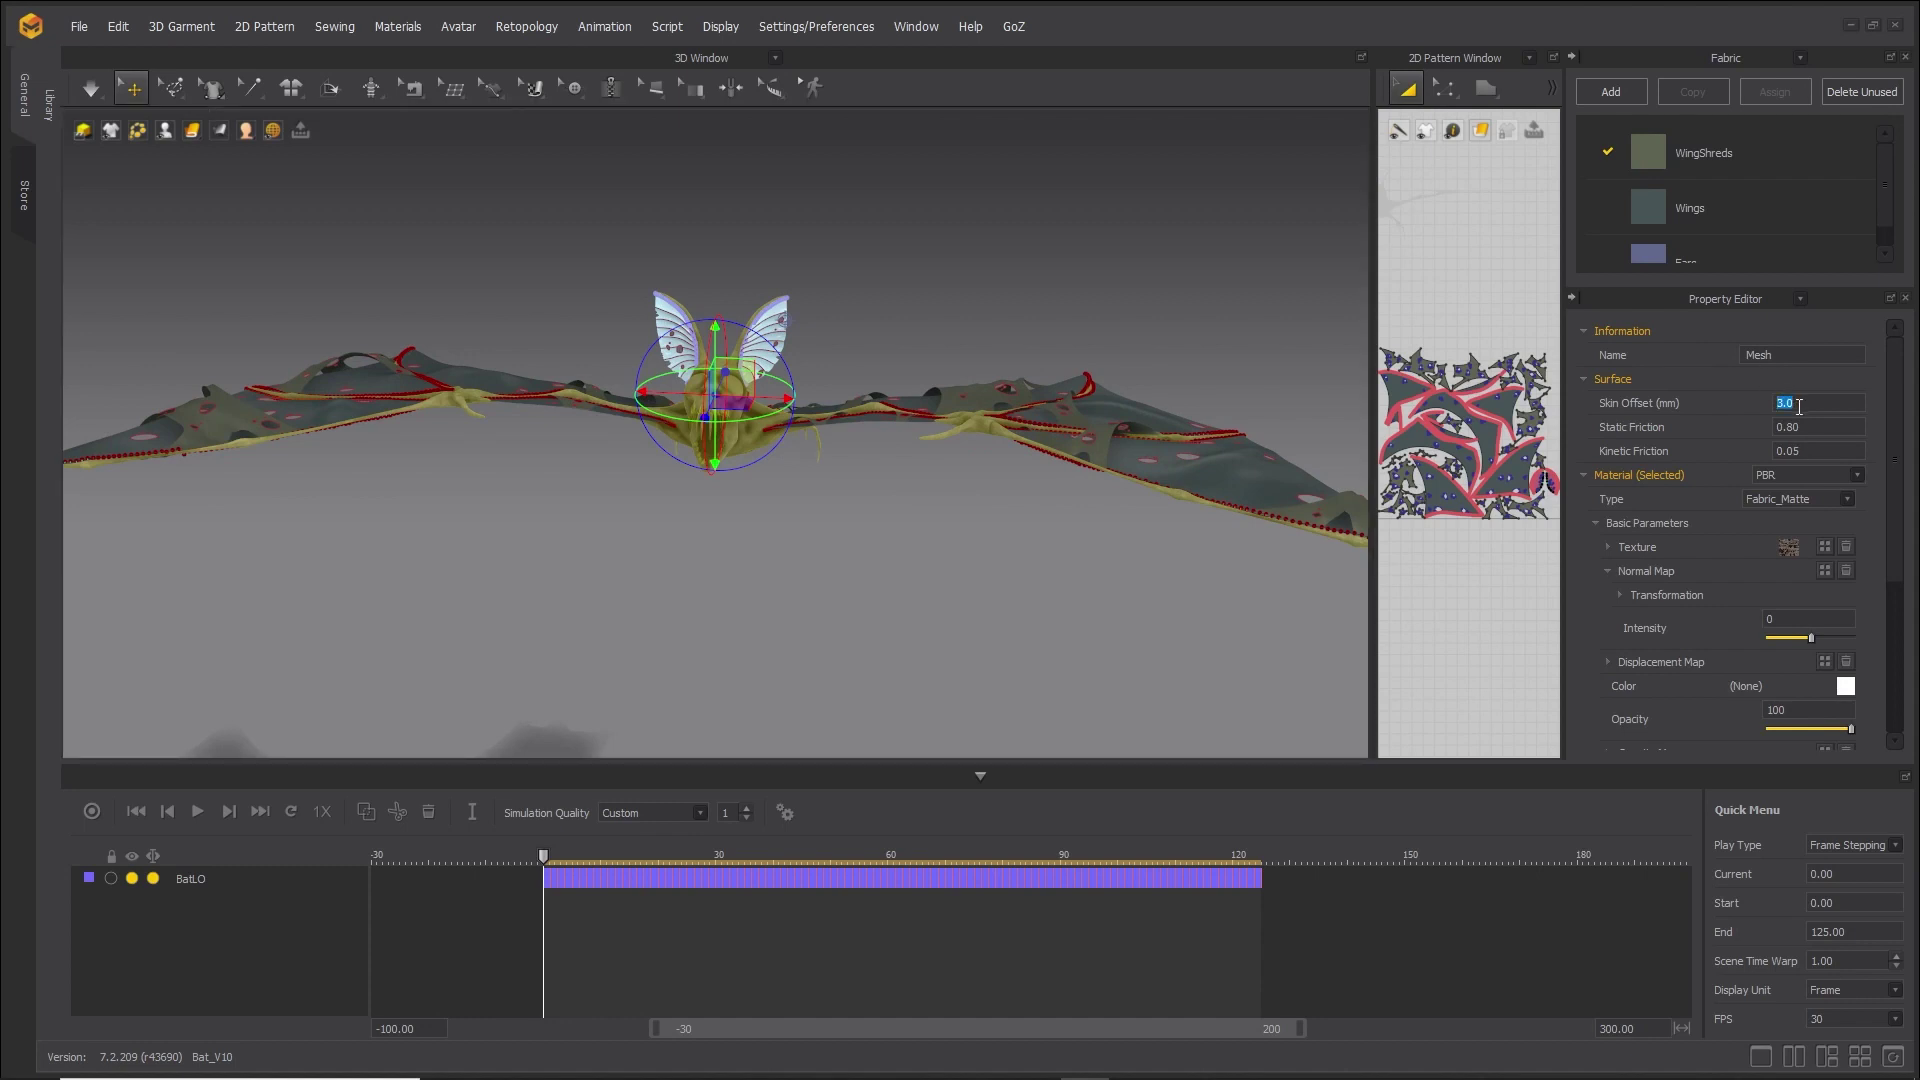
left_click(362, 588)
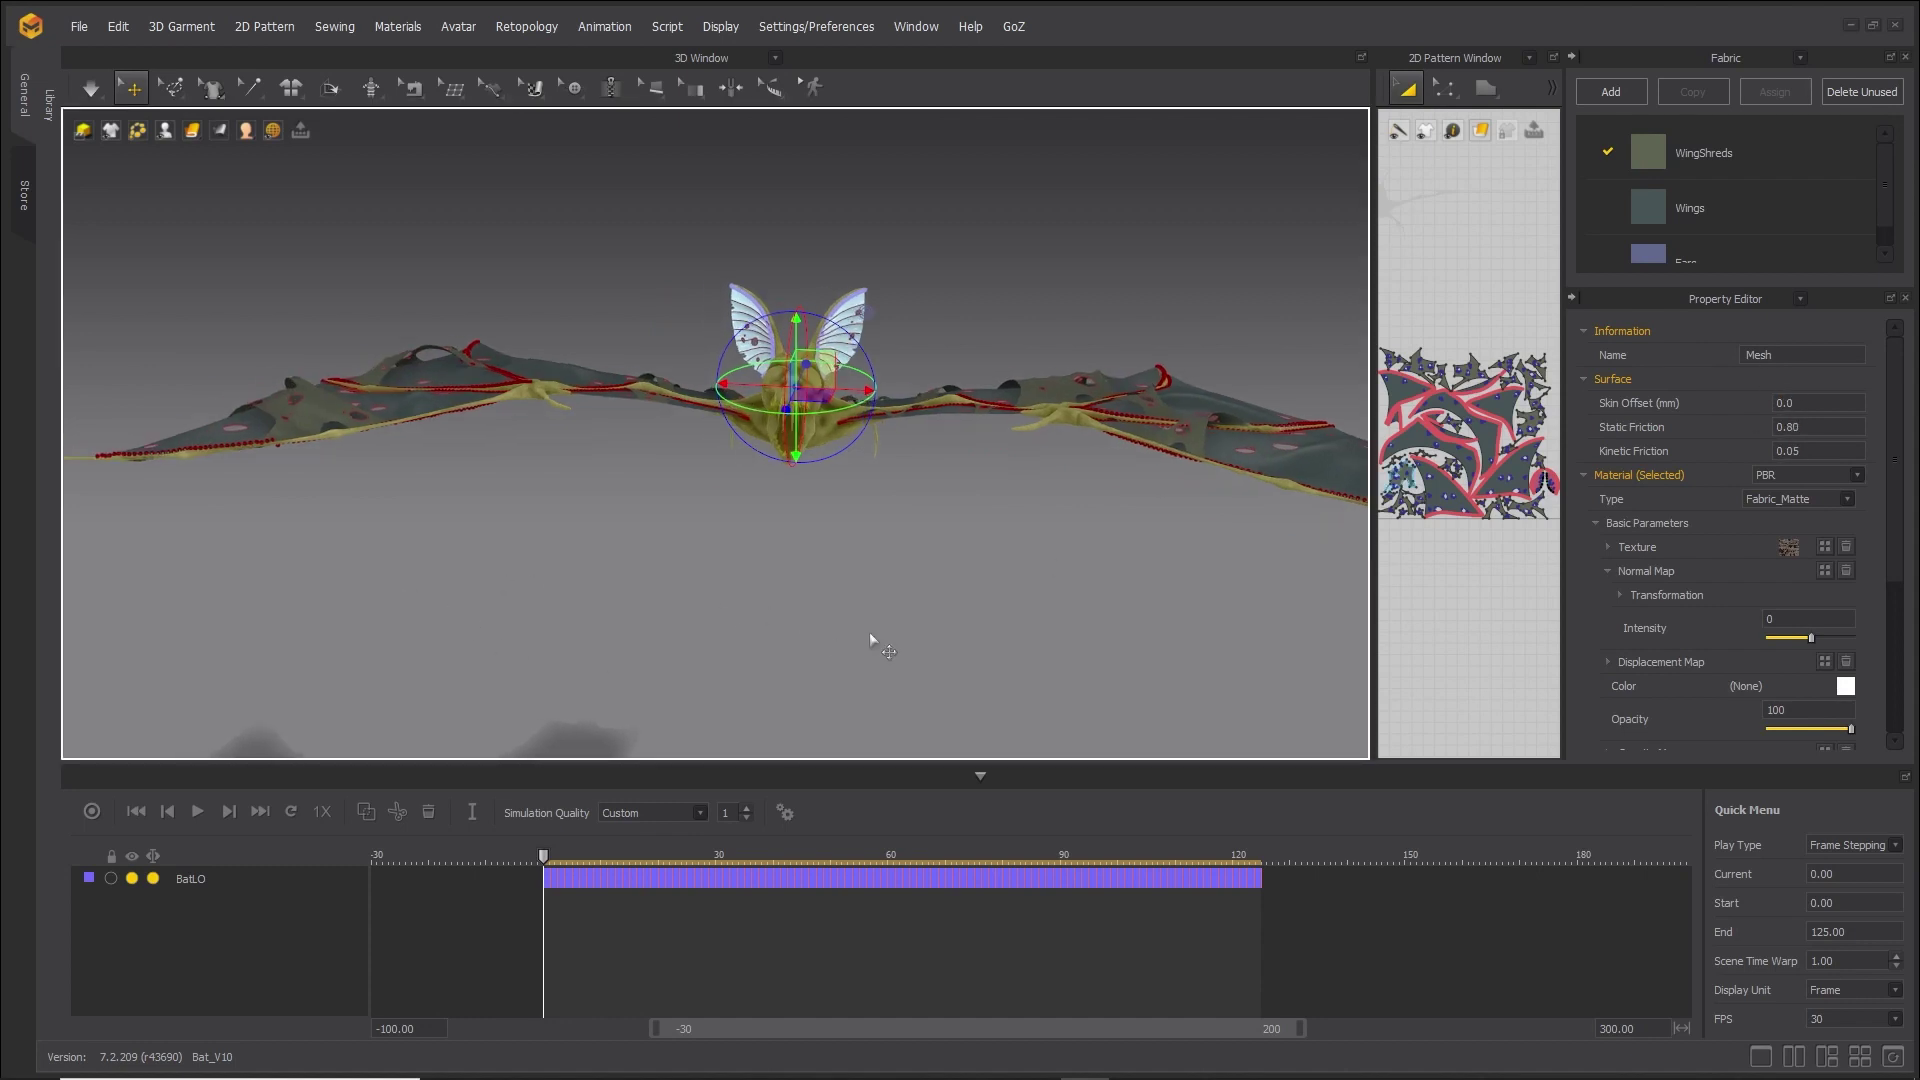
left_click(91, 811)
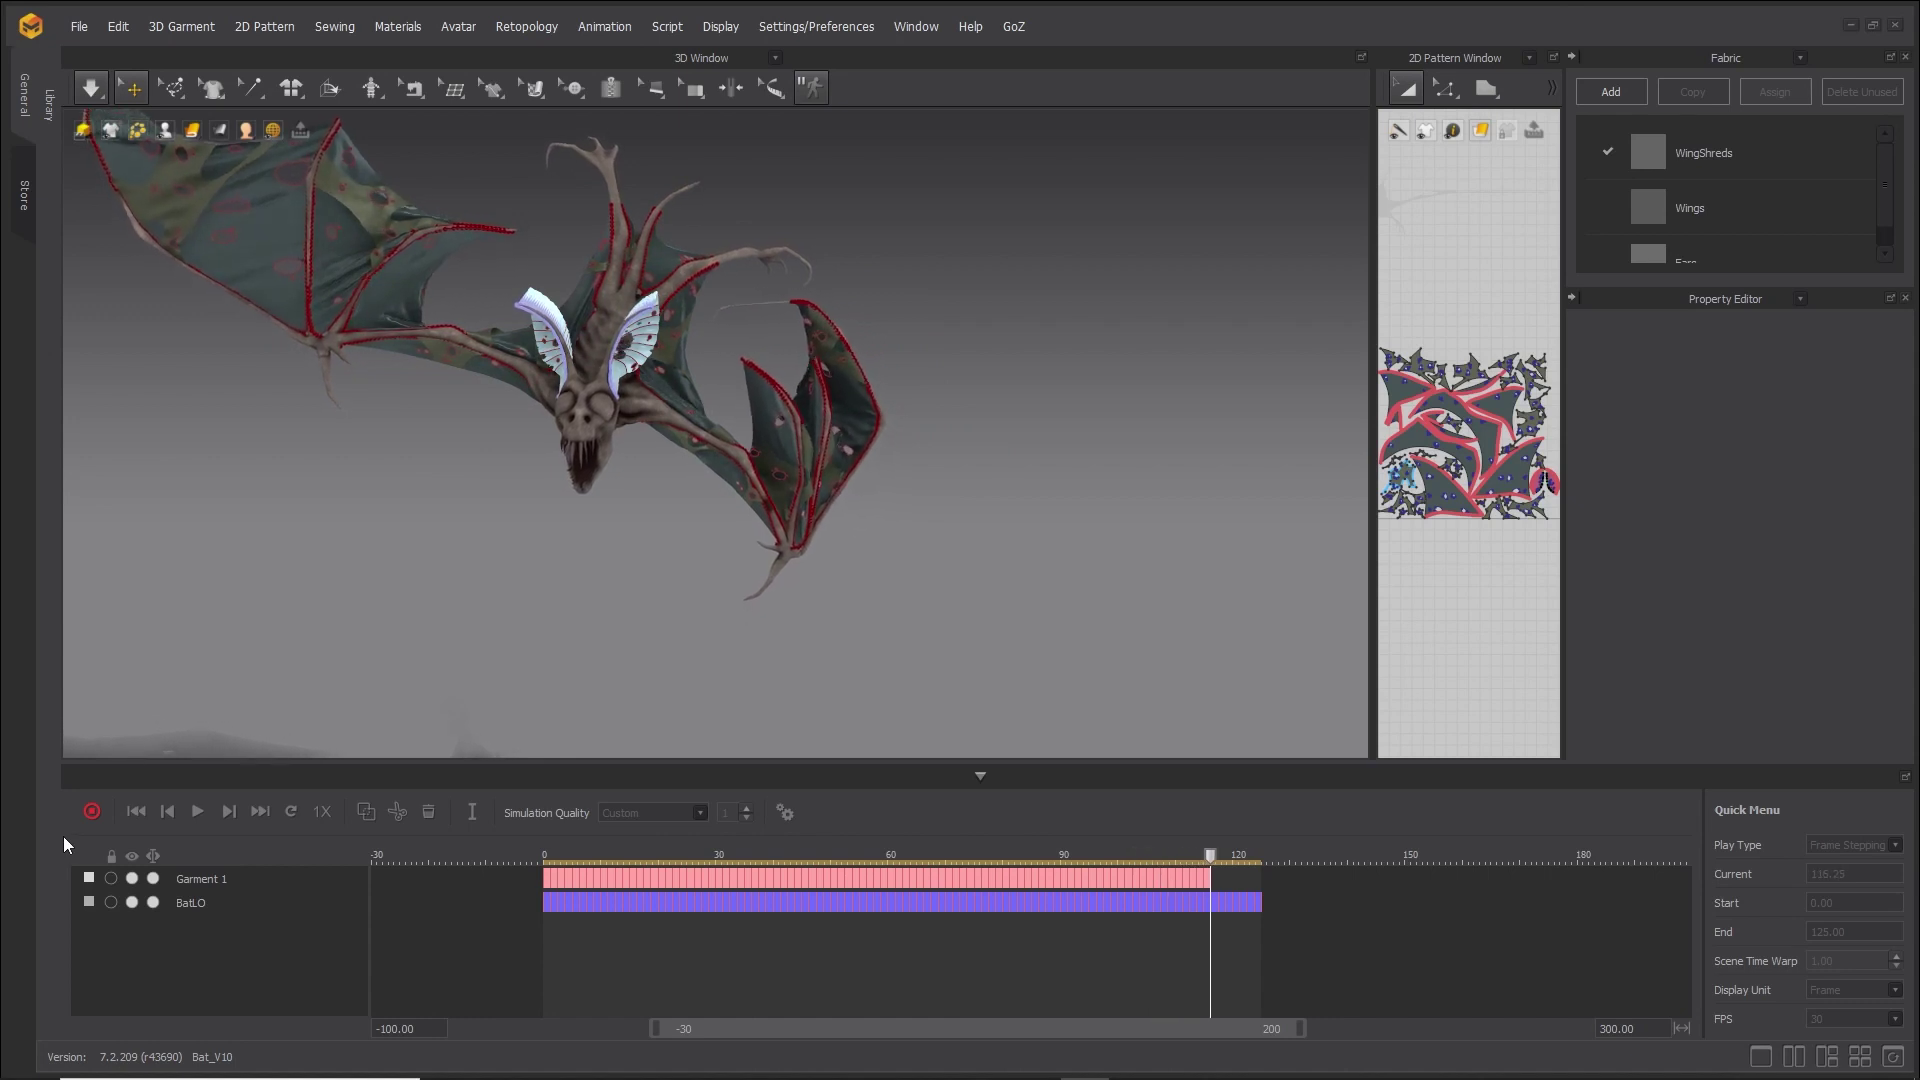
left_click(90, 810)
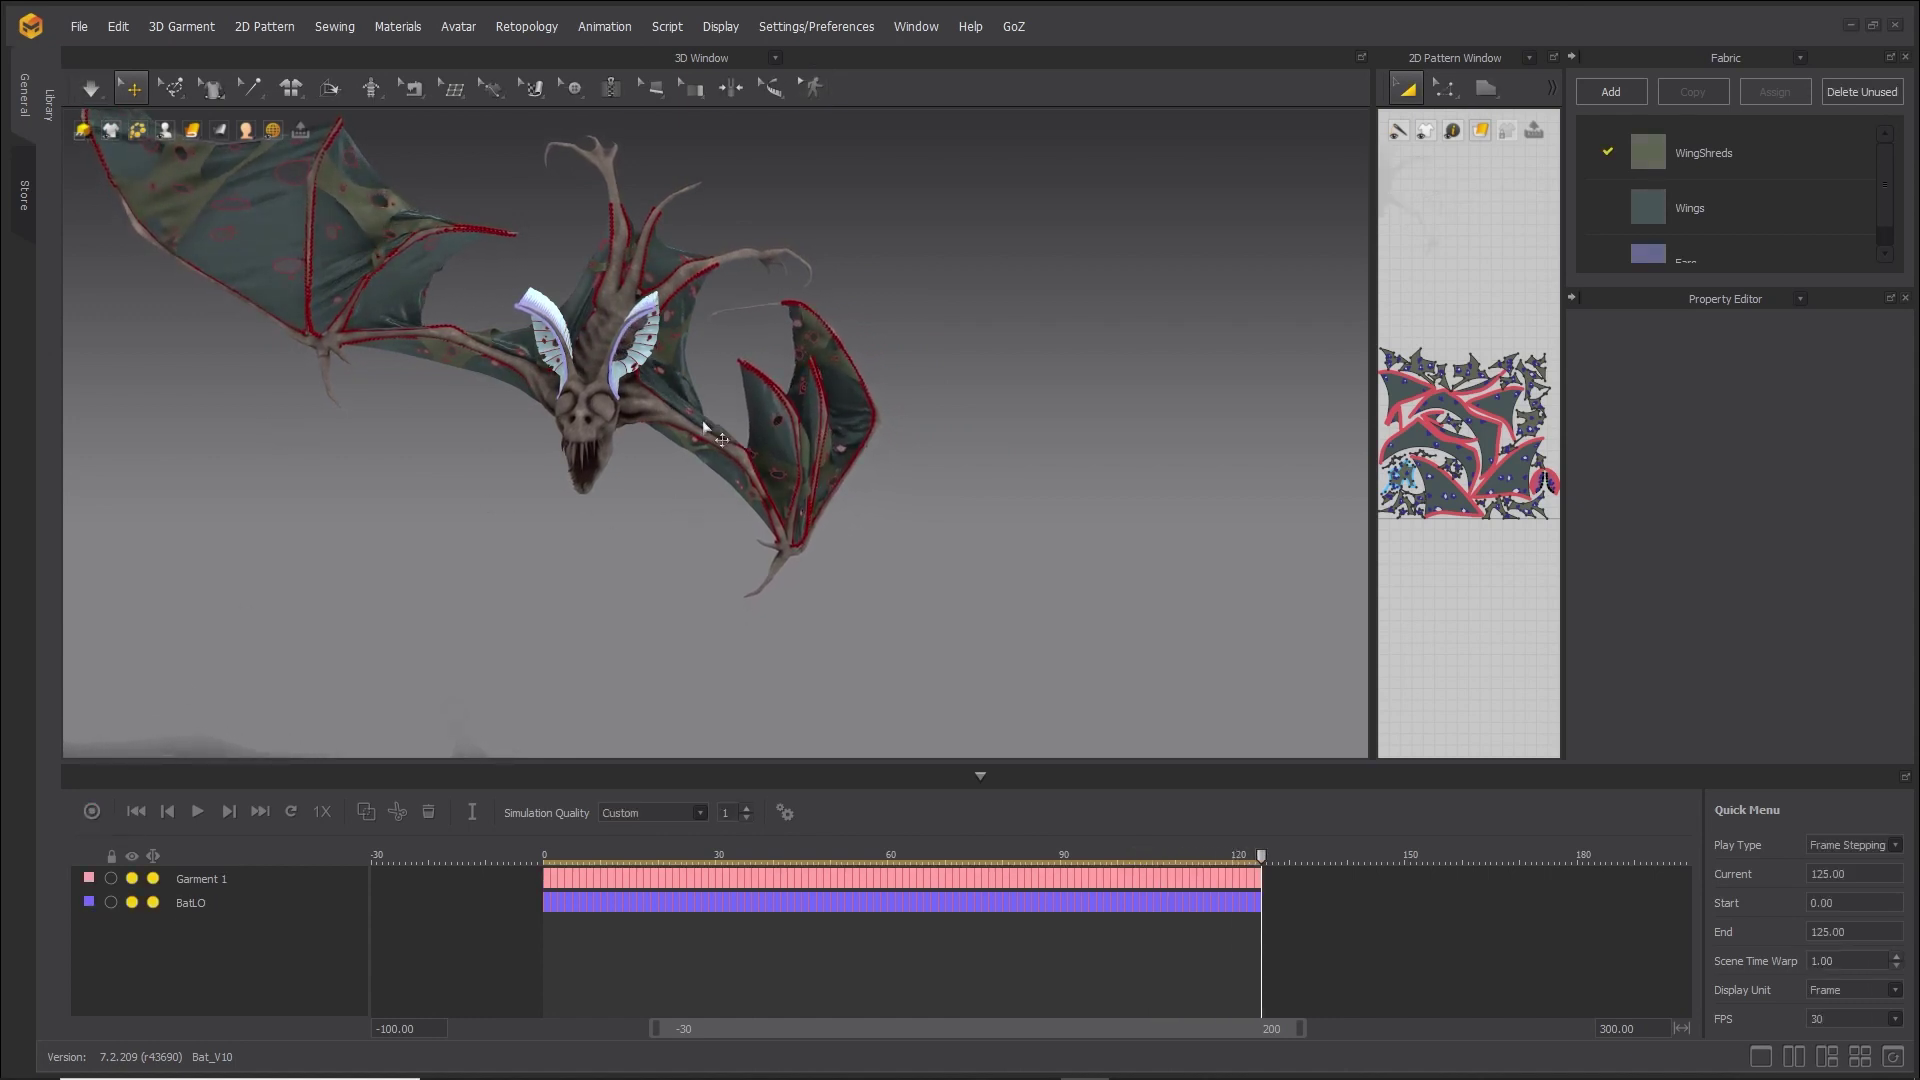
scroll(704, 424, "up", 5)
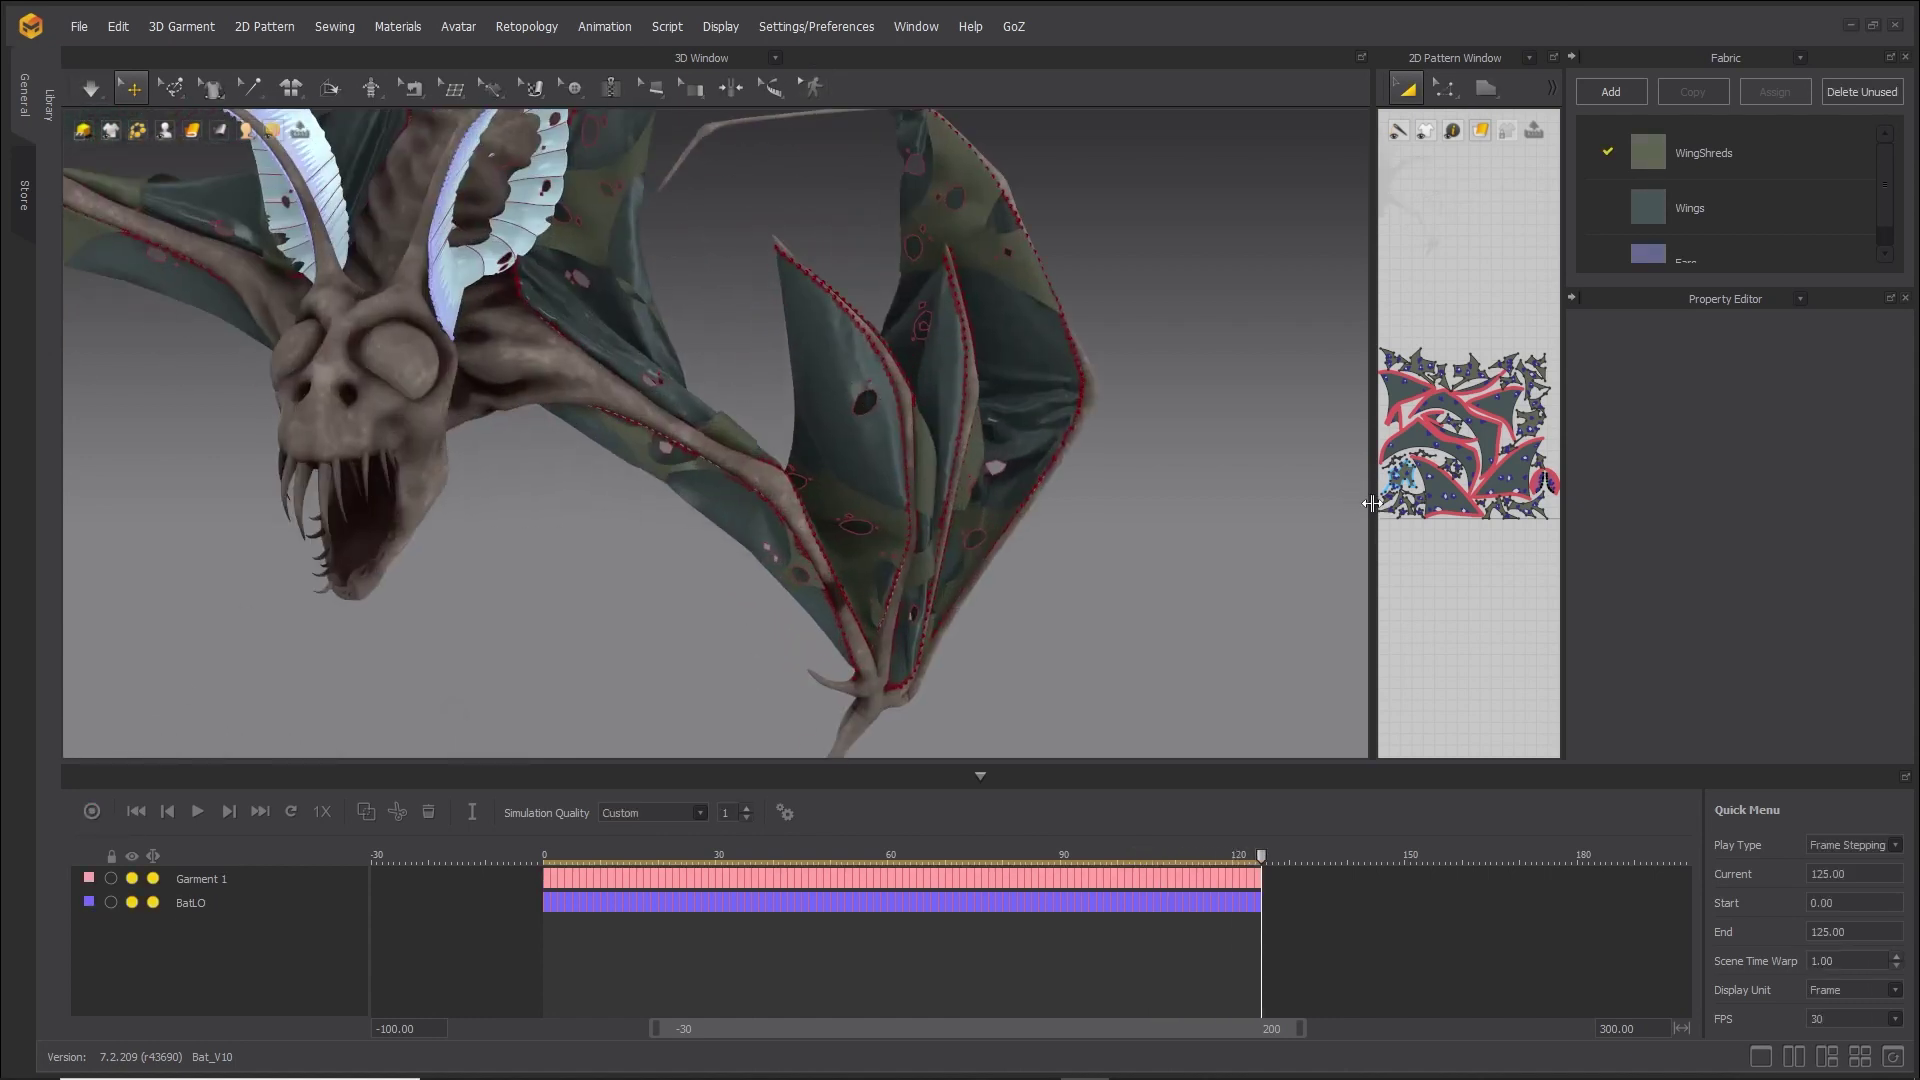
Select all eight internal rib lines on the ear pattern and set their fold strength to 20 and fold angle to 220.
left_click_drag(1370, 503, 760, 503)
scroll(1150, 450, "up", 5)
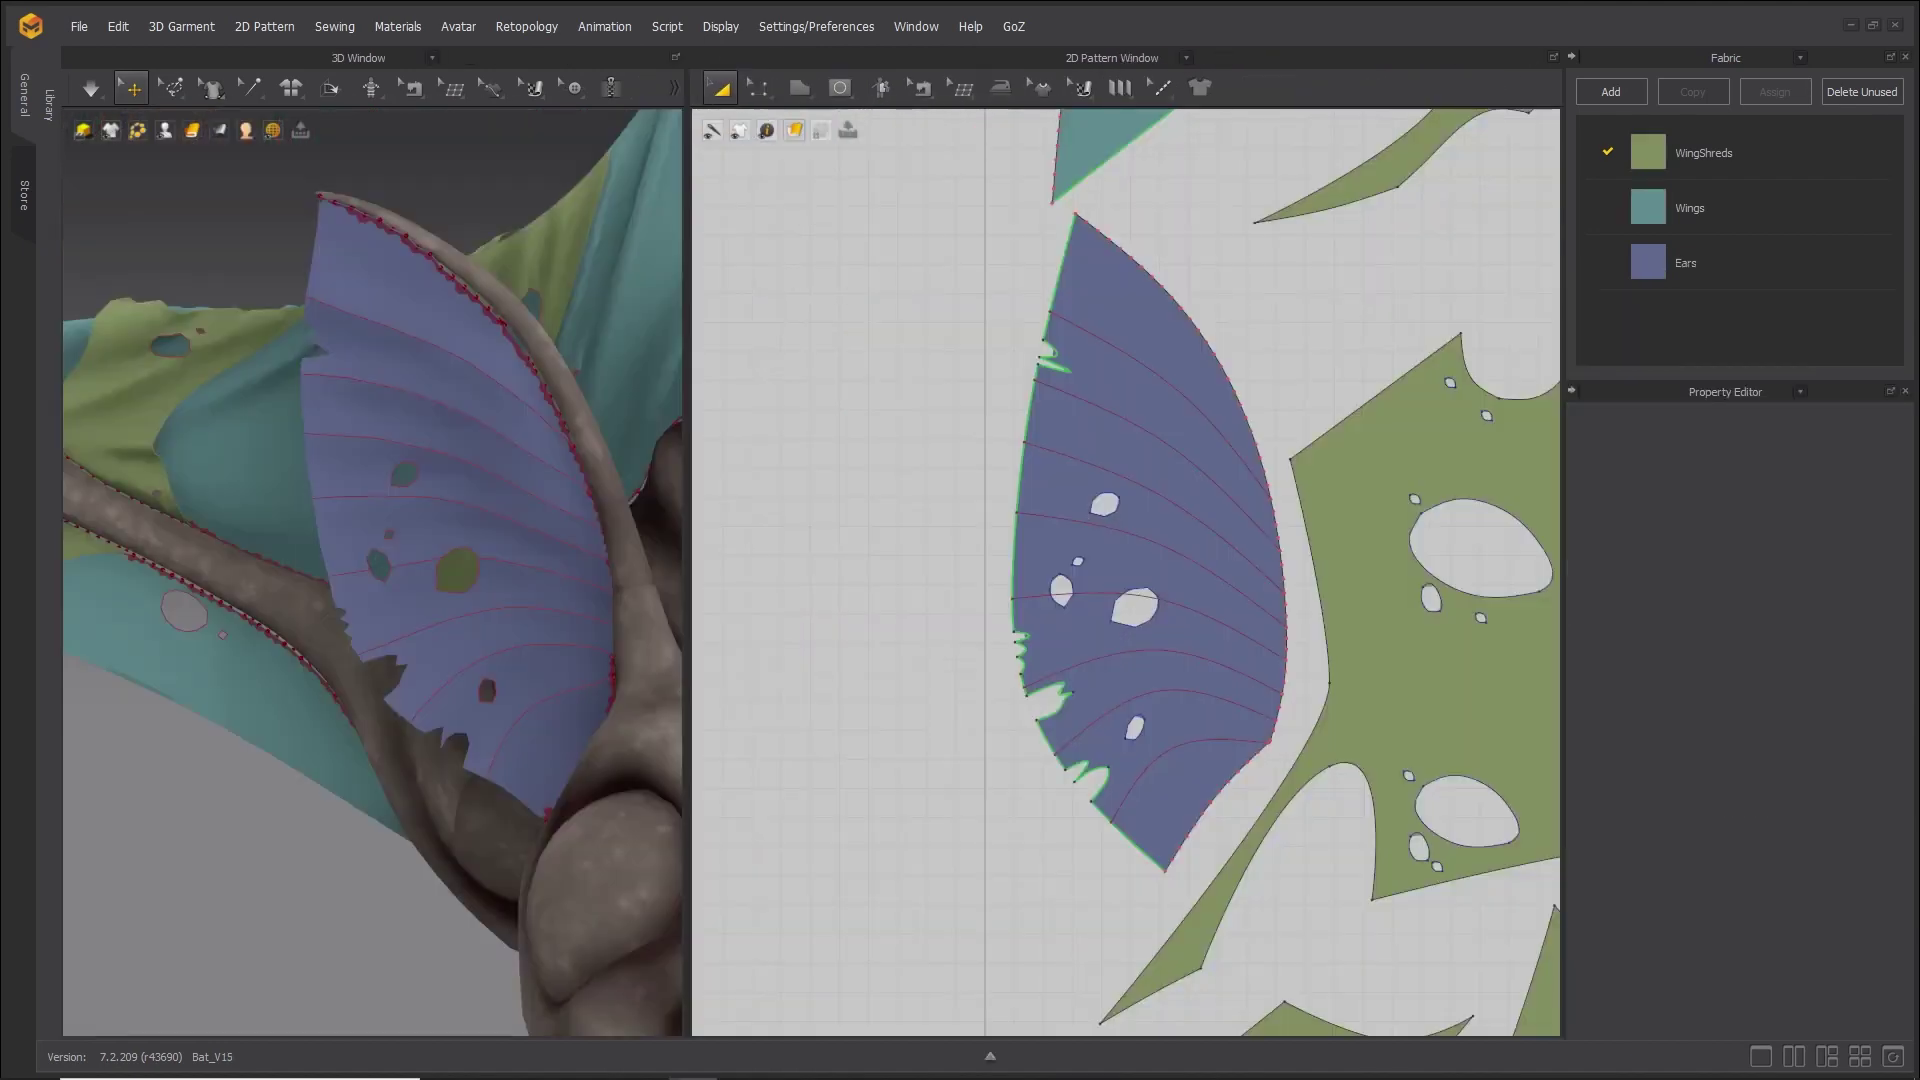
left_click(1191, 751)
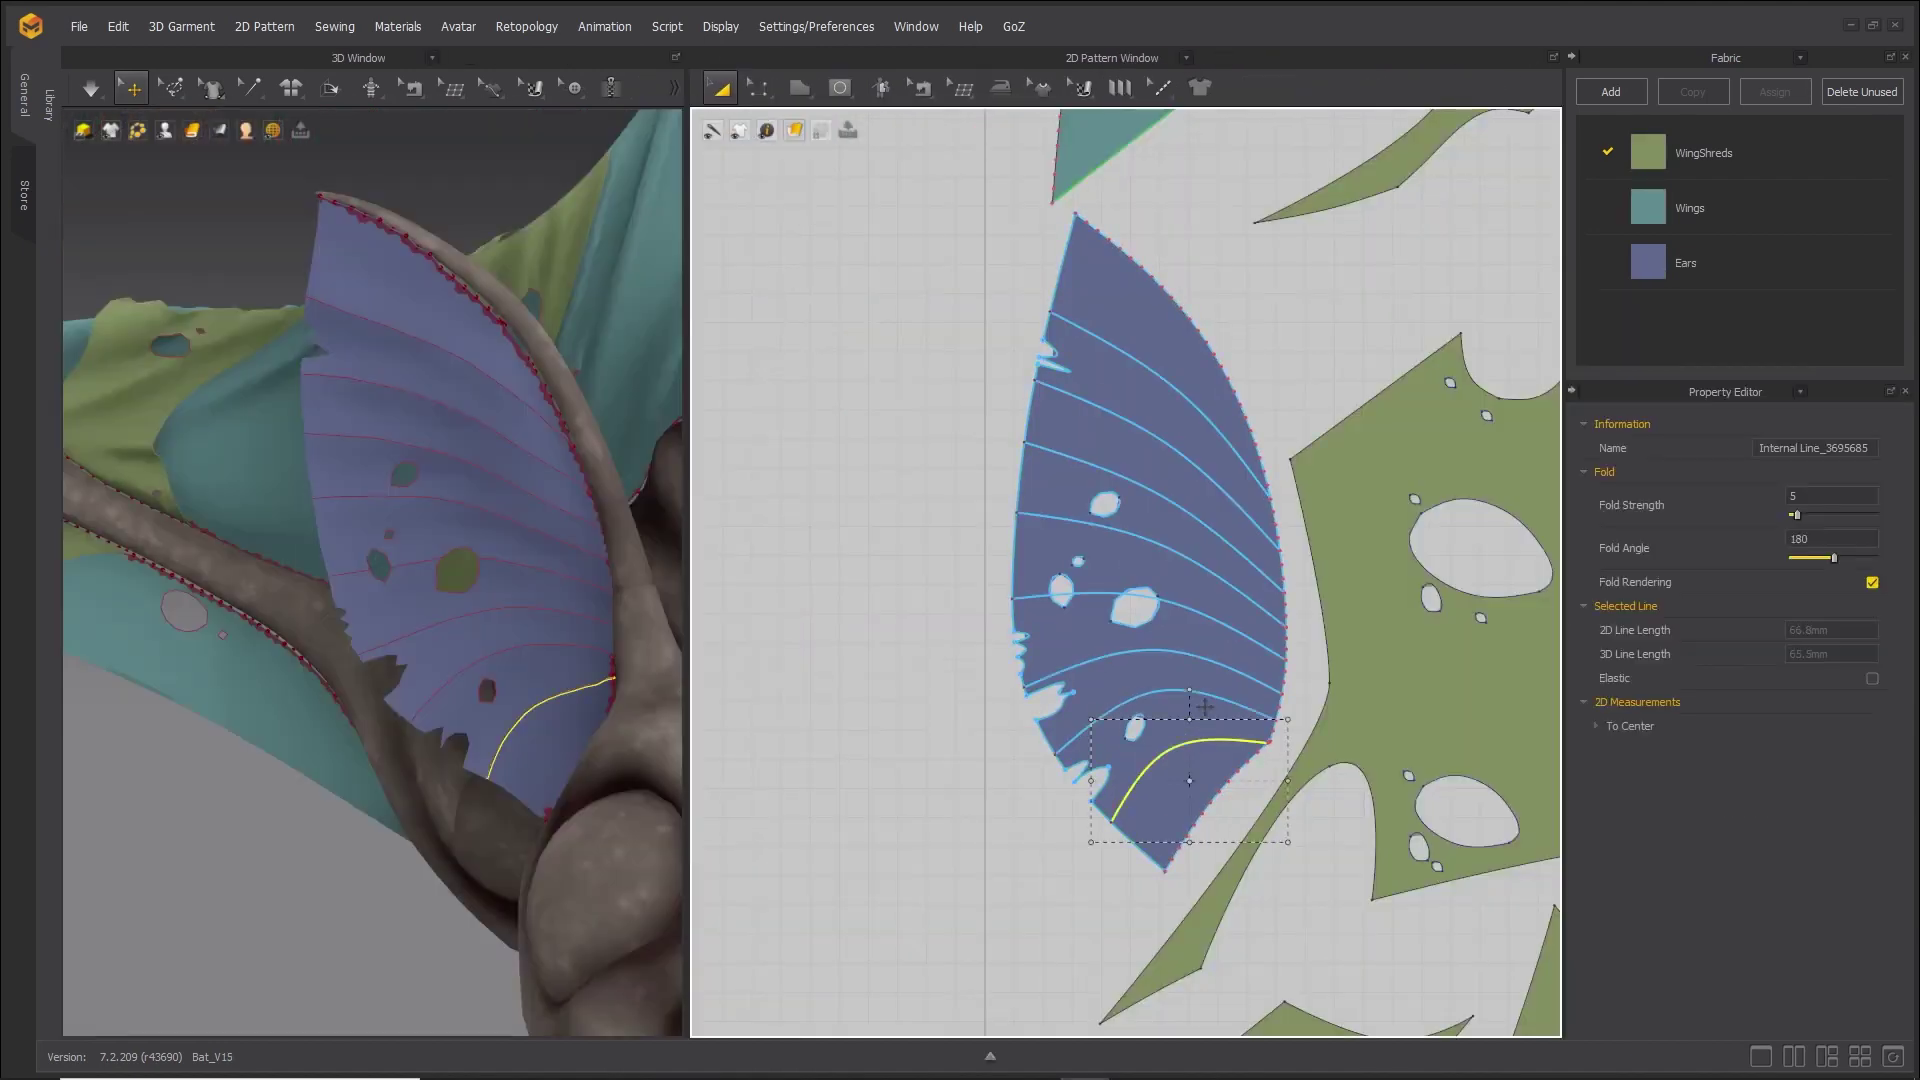
left_click(1206, 705, "shift")
left_click(1210, 655, "shift")
left_click(1216, 616, "shift")
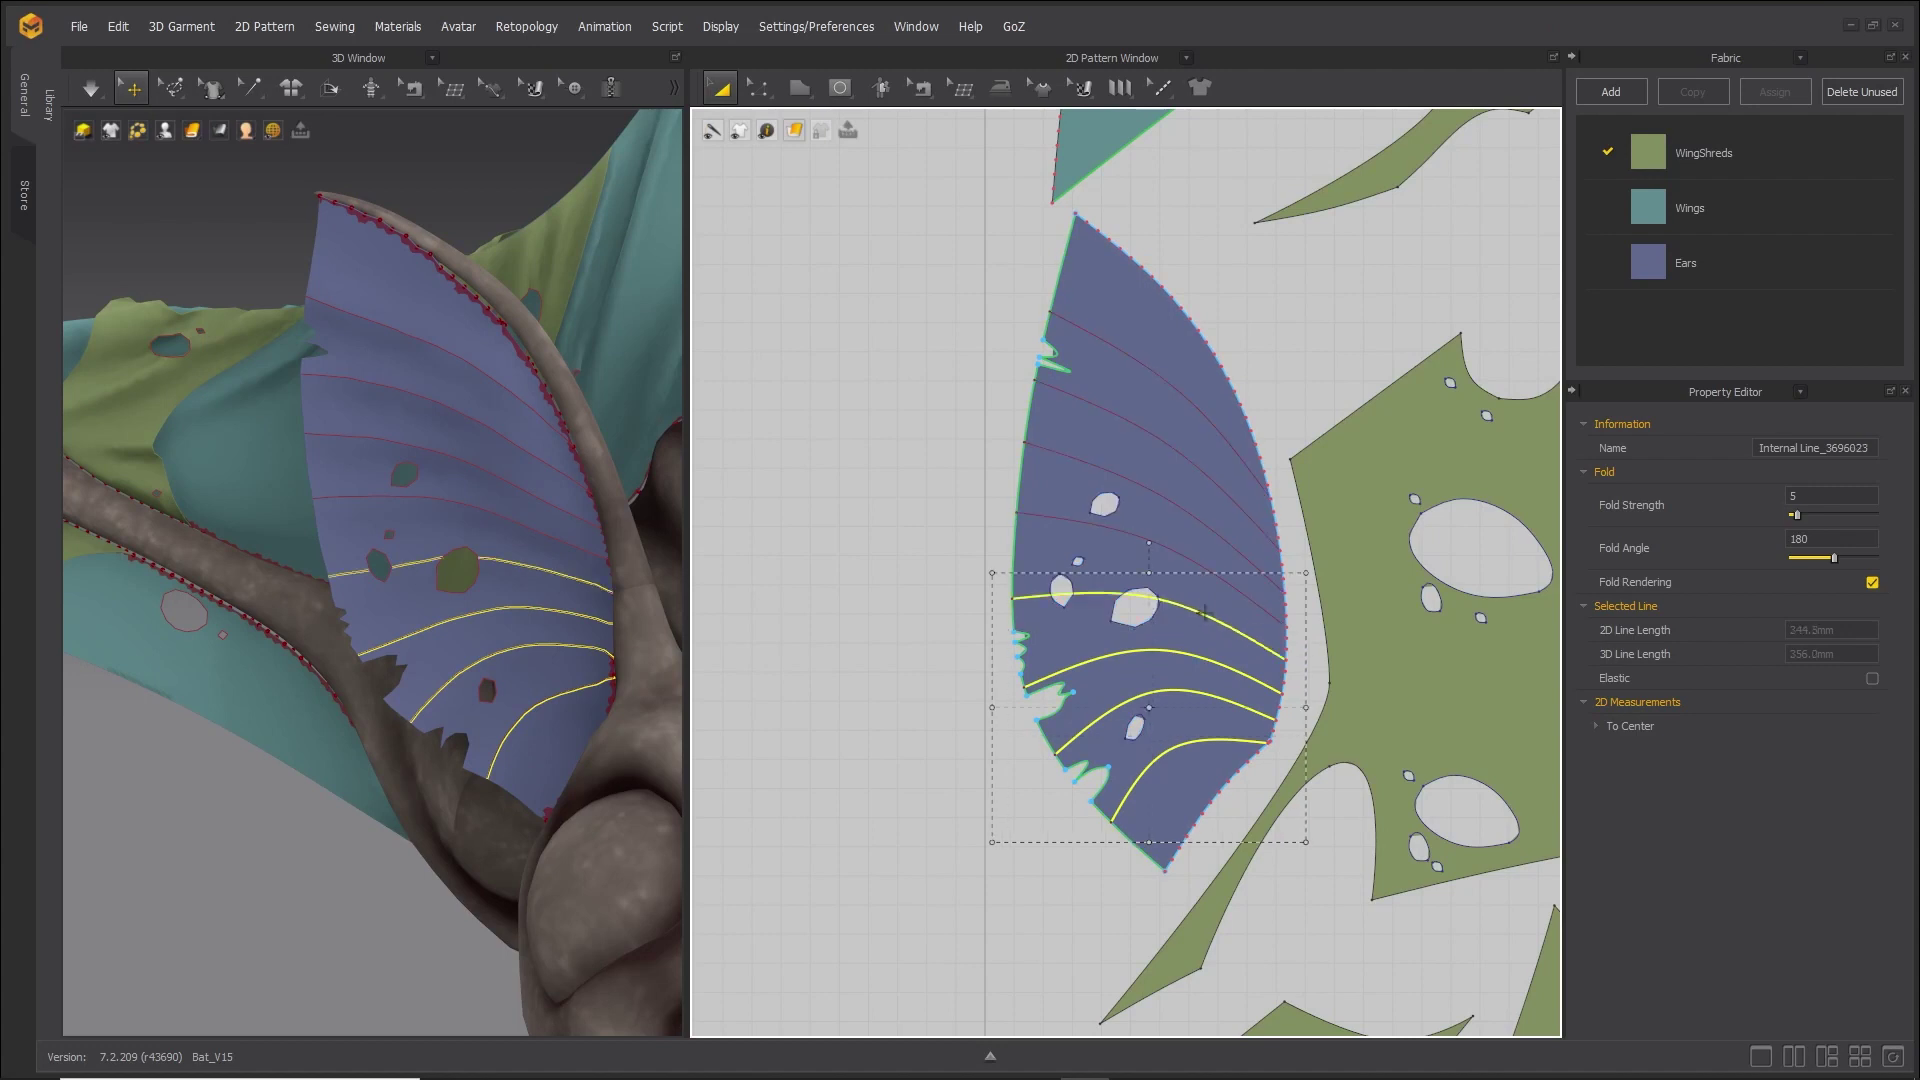
left_click(1218, 573, "shift")
left_click(1226, 540, "shift")
left_click(1232, 497, "shift")
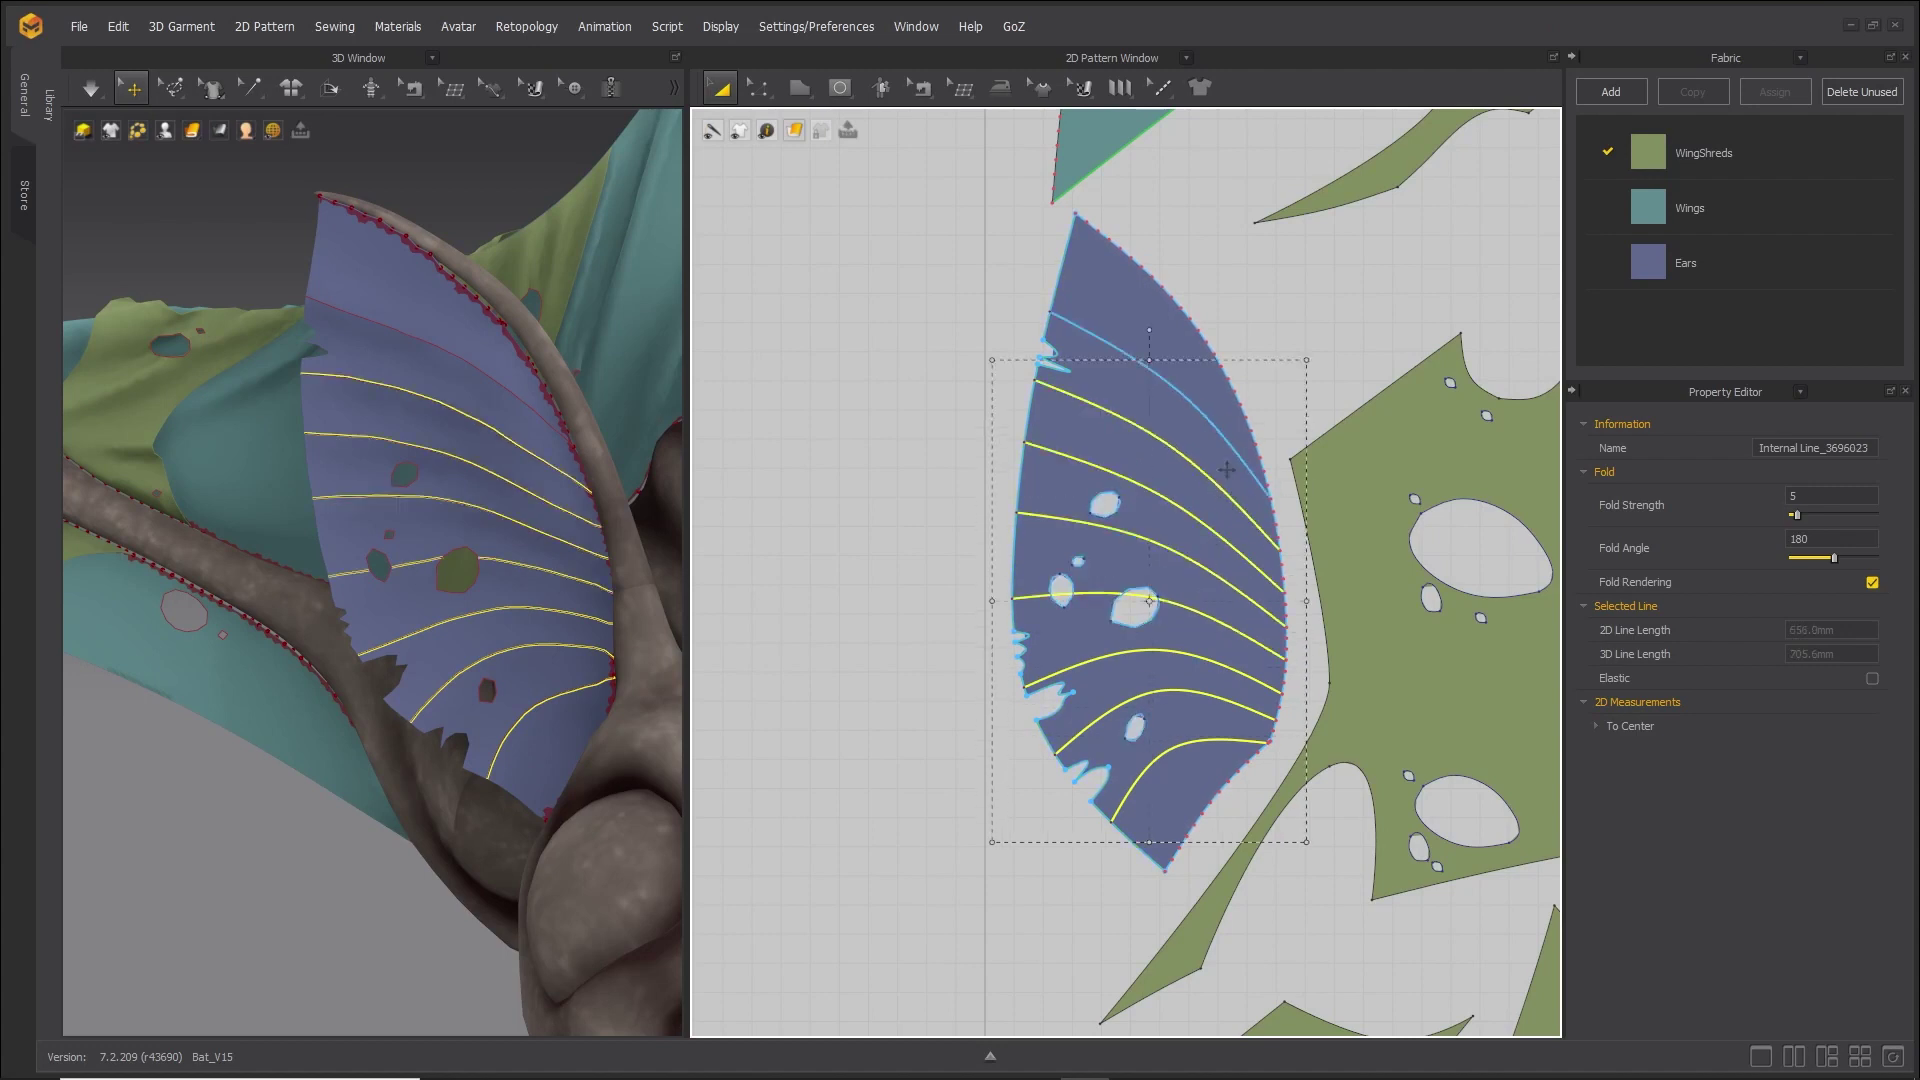
left_click(1236, 448, "shift")
double_click(1830, 494)
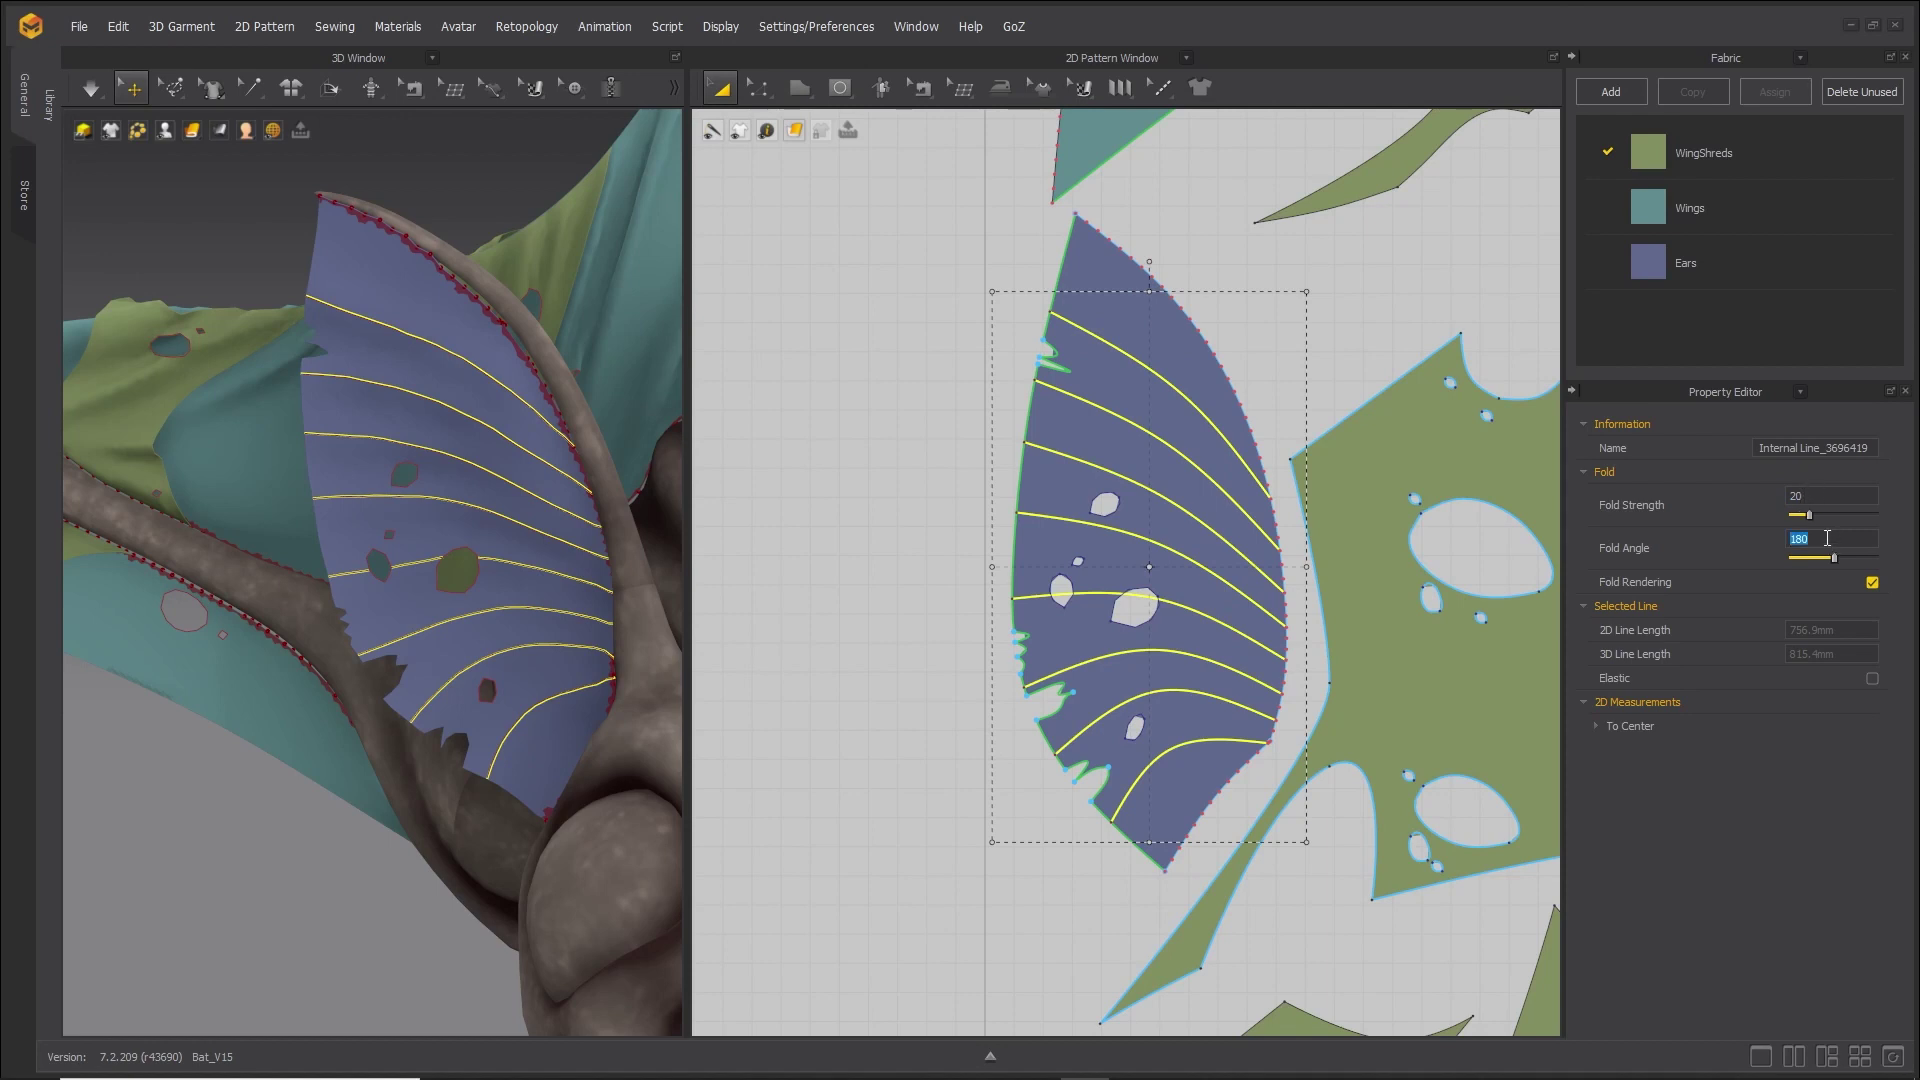
key("Return")
Run the simulation so the ear membrane takes on the new folds, and stop it.
middle_click_drag(184, 766, 130, 668)
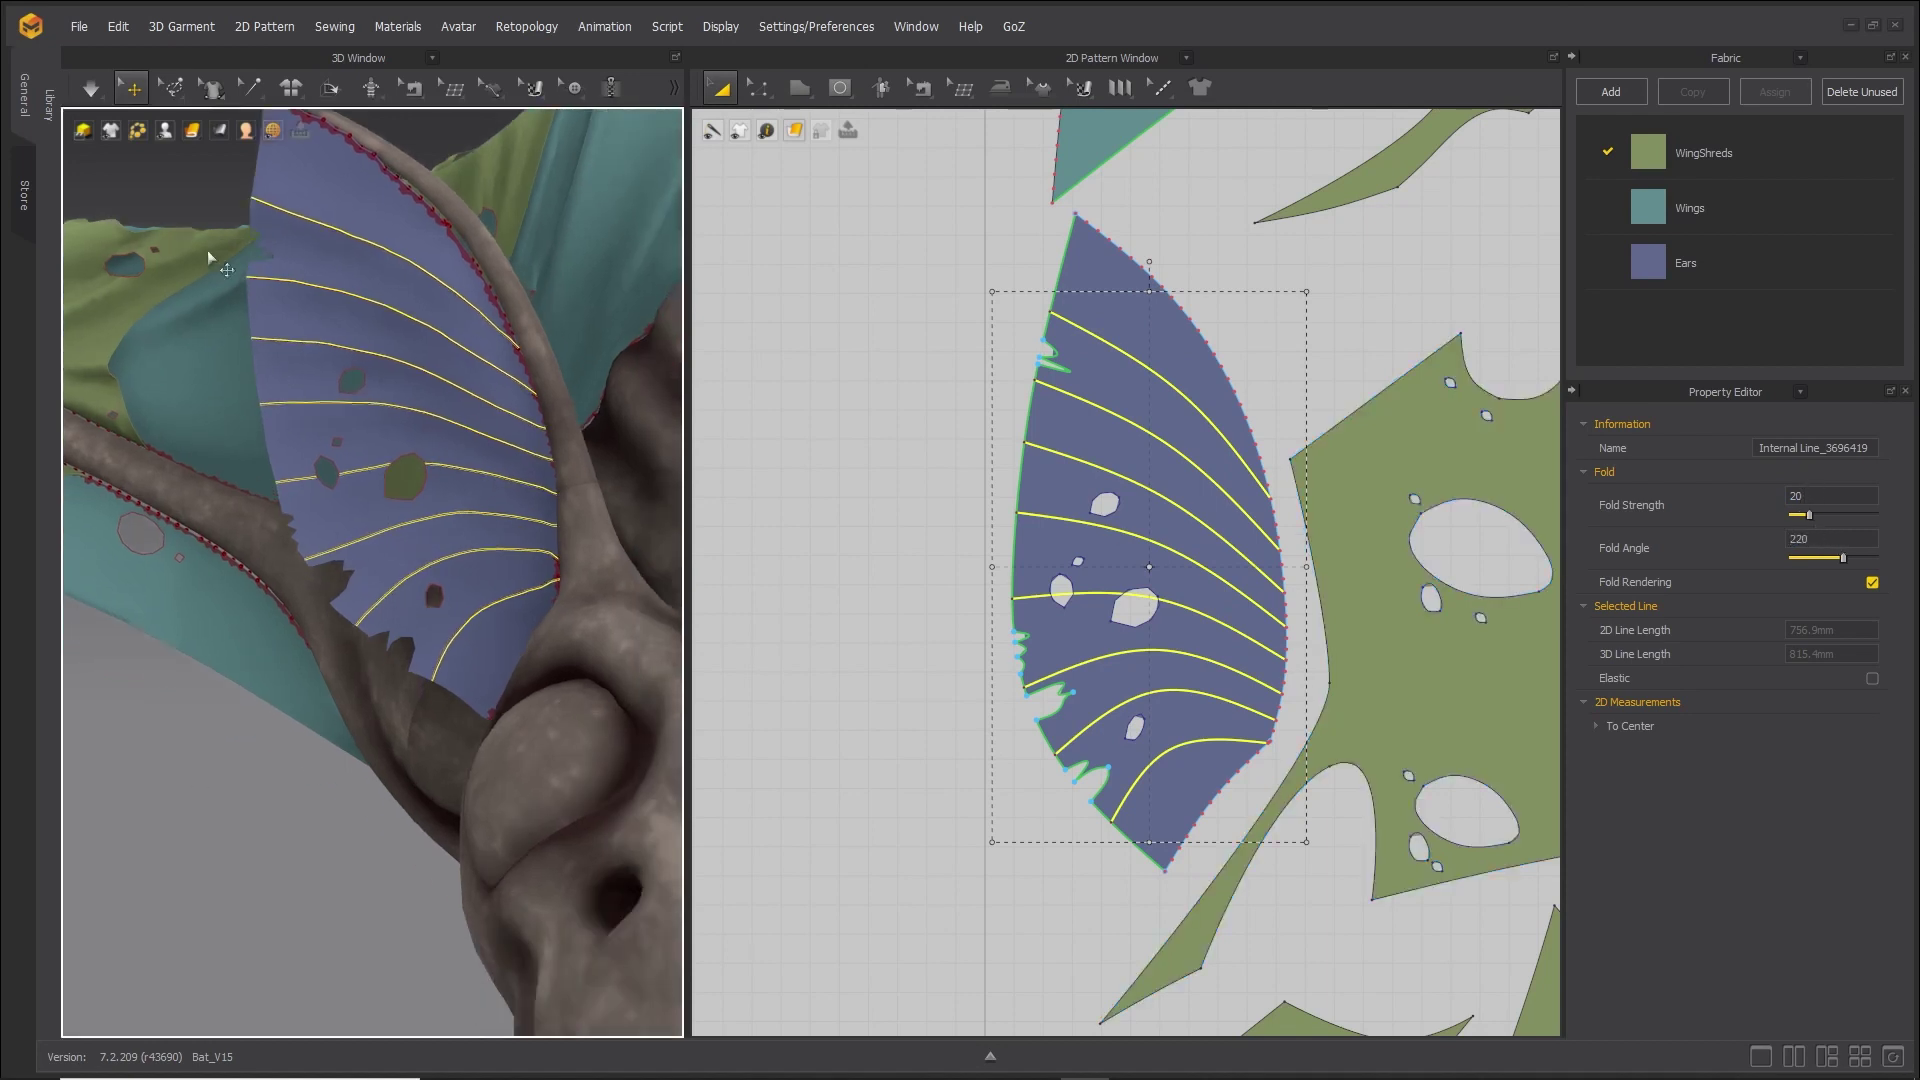
left_click(94, 98)
mouse_move(92, 100)
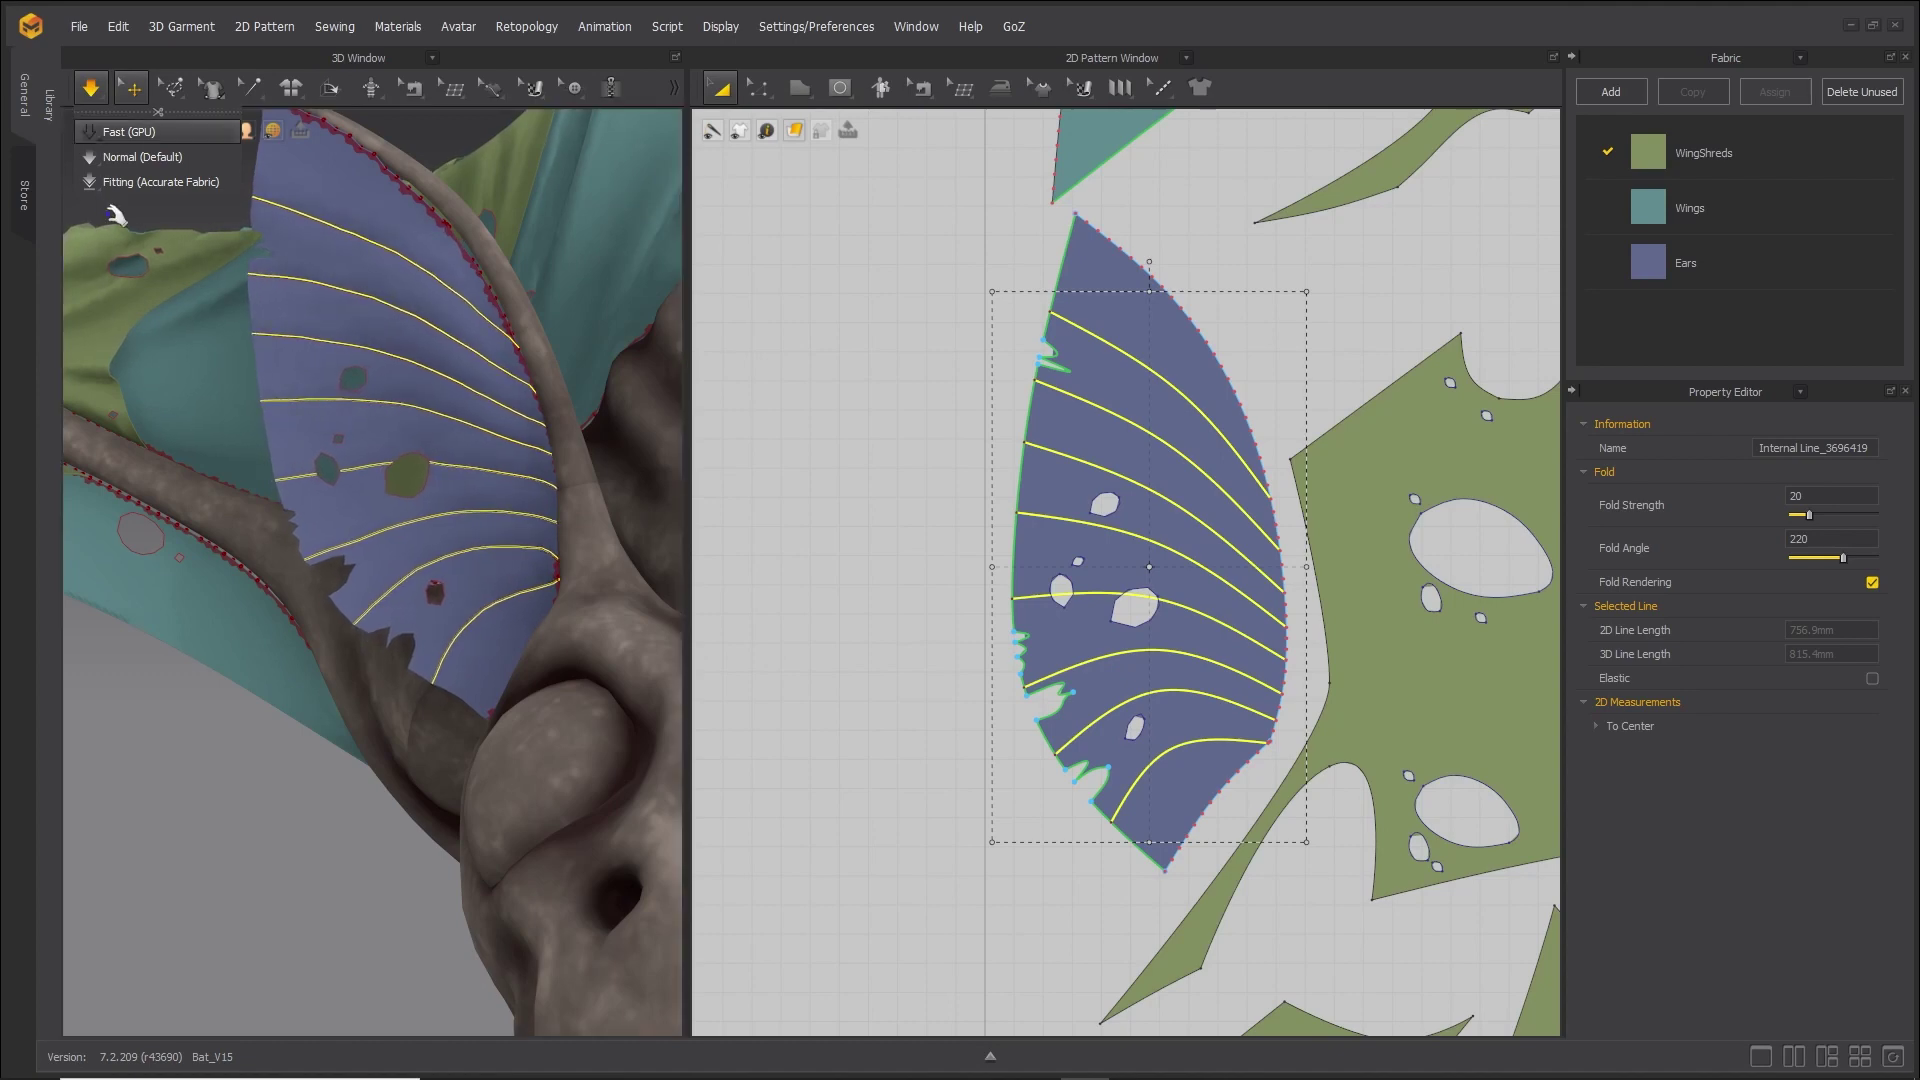
key("space")
Examine the pleated ears on the bat's head from several angles with the fold lines deselected.
right_click_drag(345, 375, 355, 540)
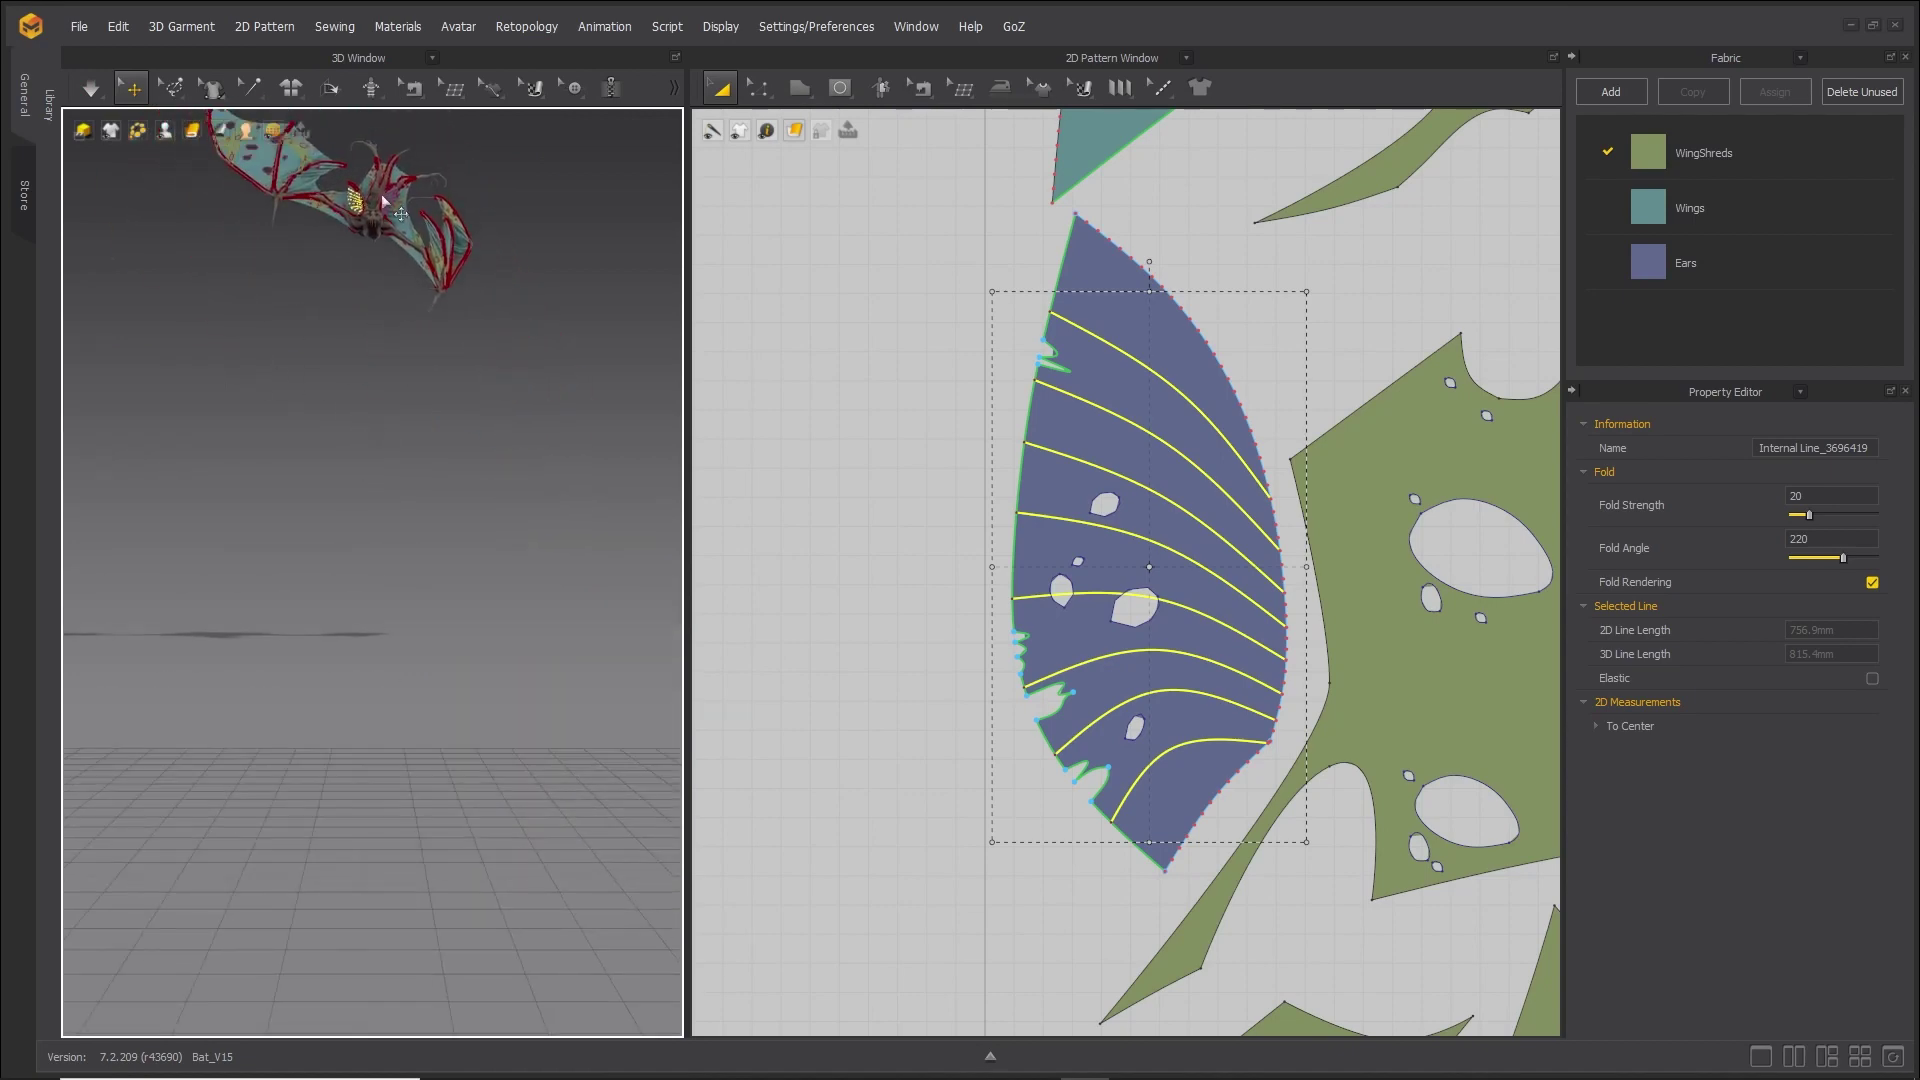
scroll(378, 184, "up", 5)
middle_click_drag(378, 184, 324, 633)
right_click_drag(324, 633, 437, 613)
scroll(437, 640, "up", 5)
middle_click_drag(437, 640, 417, 884)
scroll(417, 884, "up", 4)
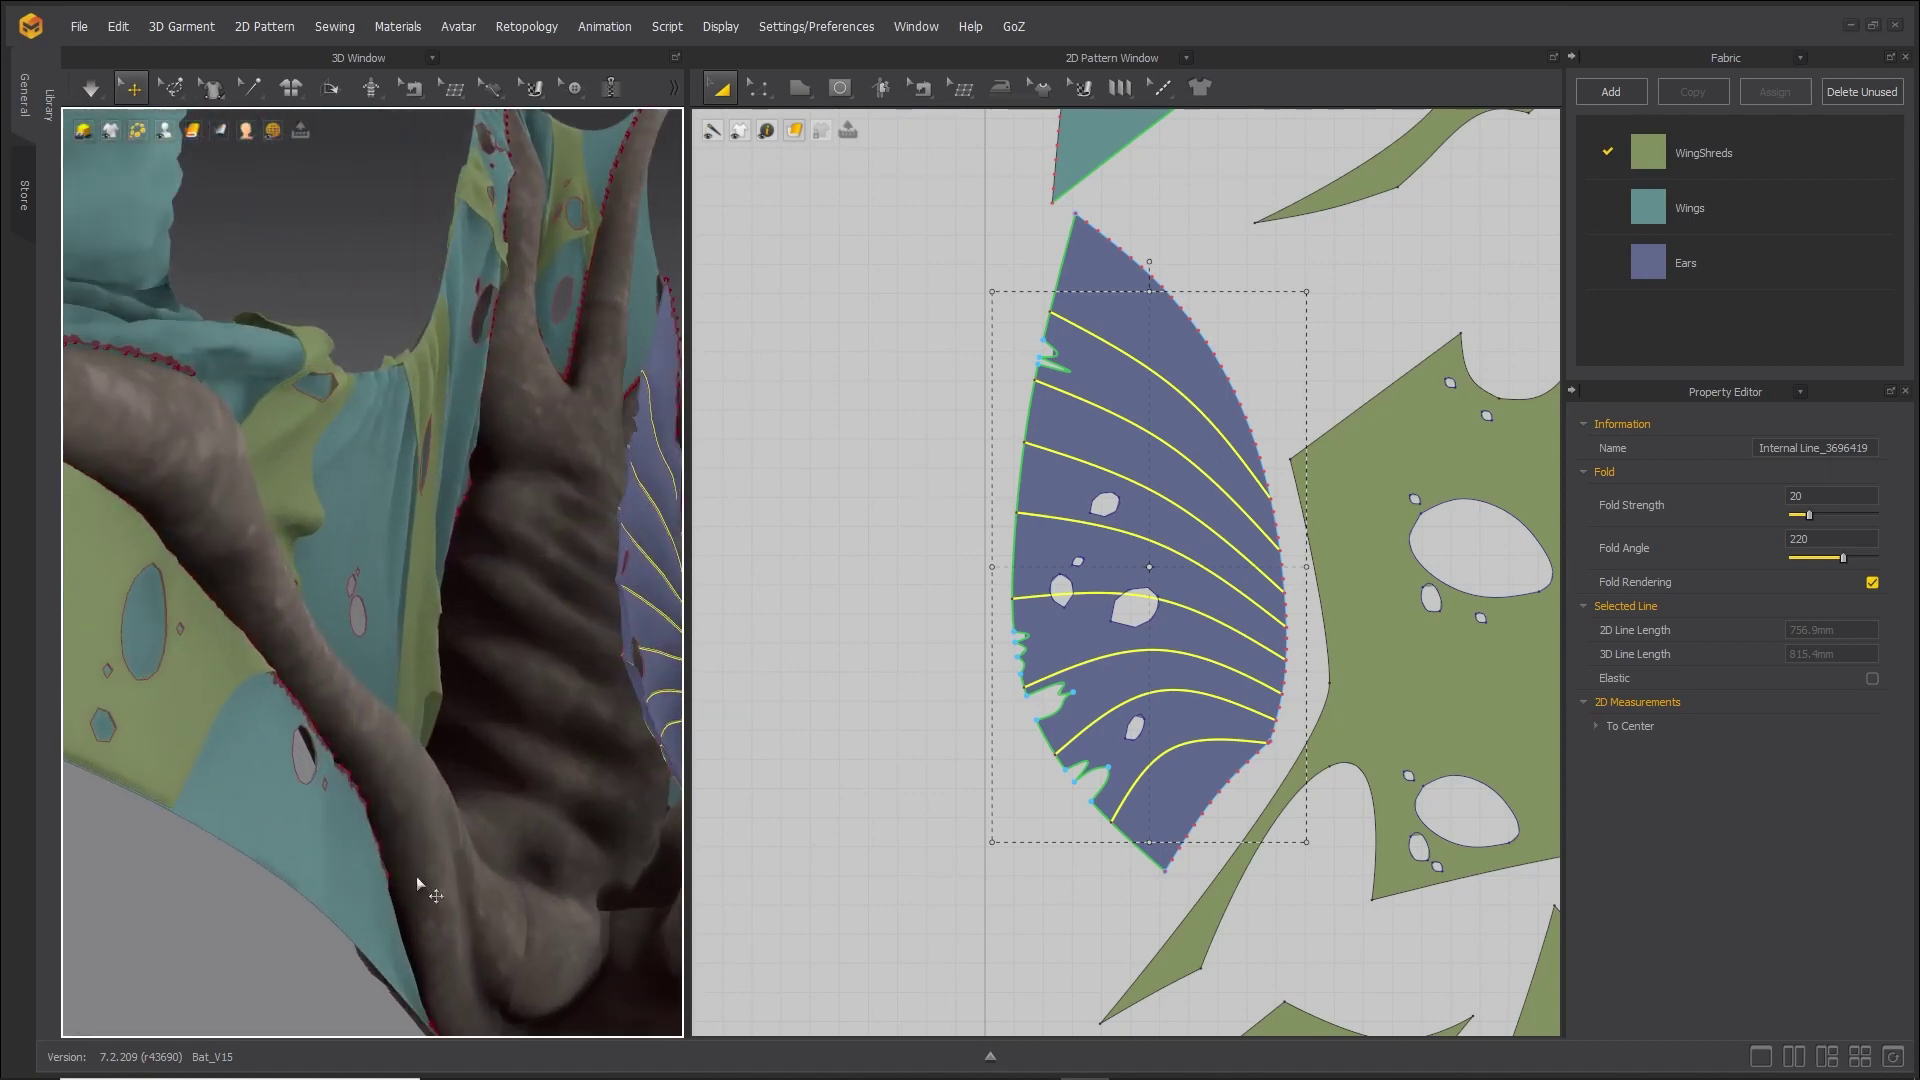
right_click_drag(564, 607, 574, 429)
middle_click_drag(574, 429, 309, 364)
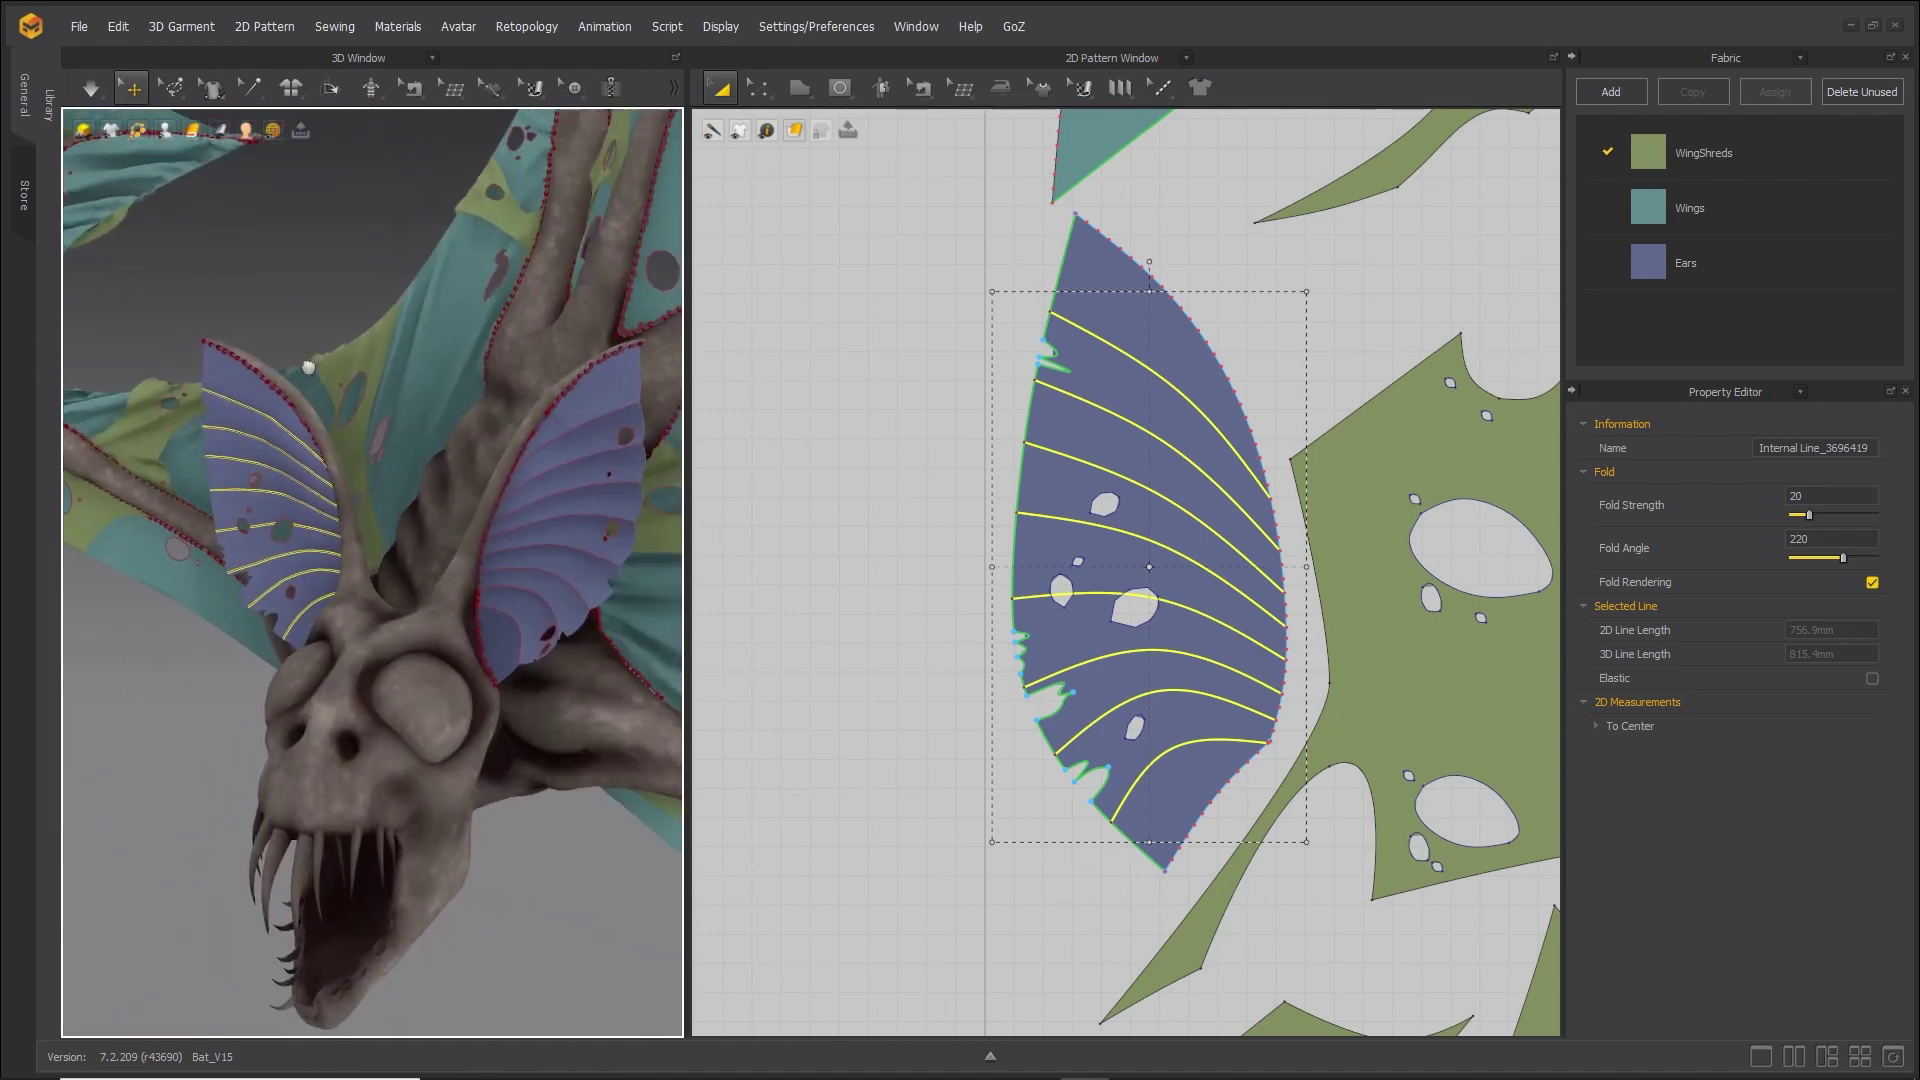
right_click_drag(309, 364, 390, 480)
left_click(211, 769)
scroll(486, 394, "down", 3)
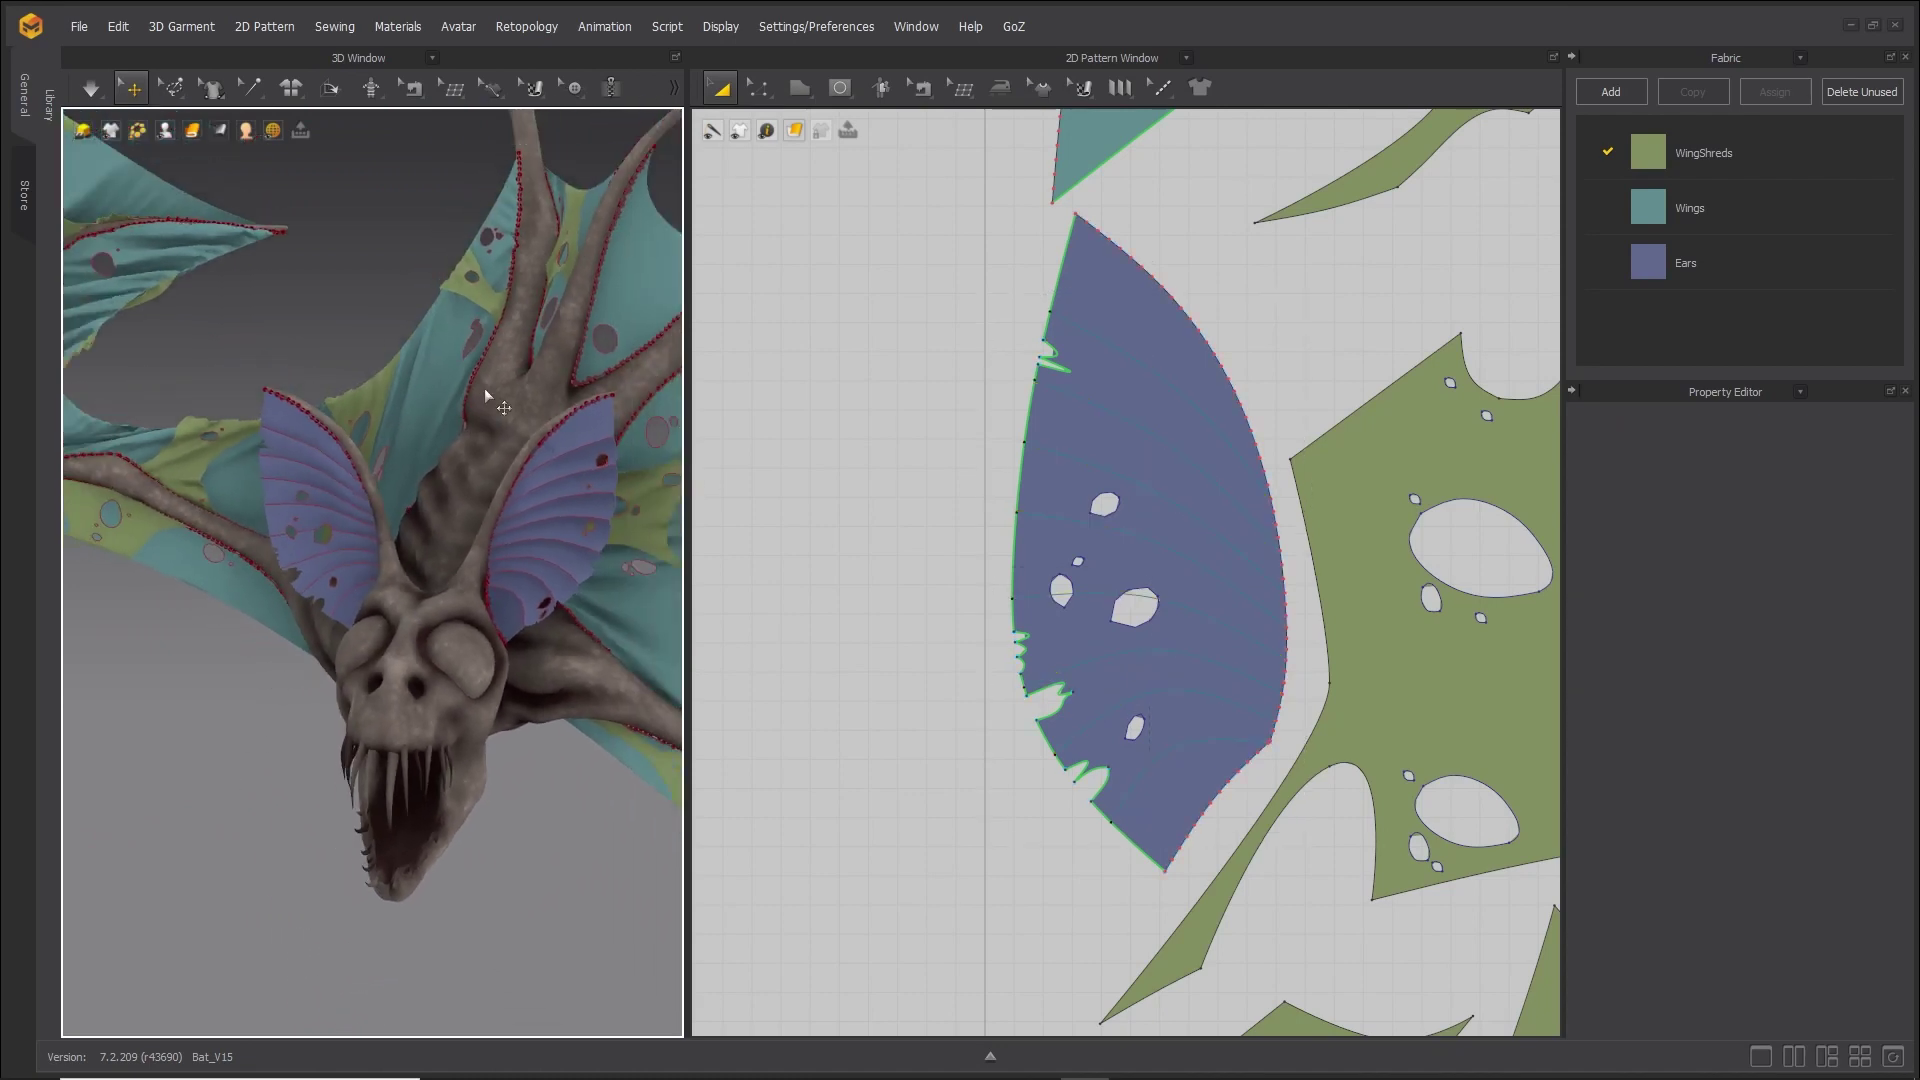
scroll(430, 340, "up", 1)
left_click(165, 130)
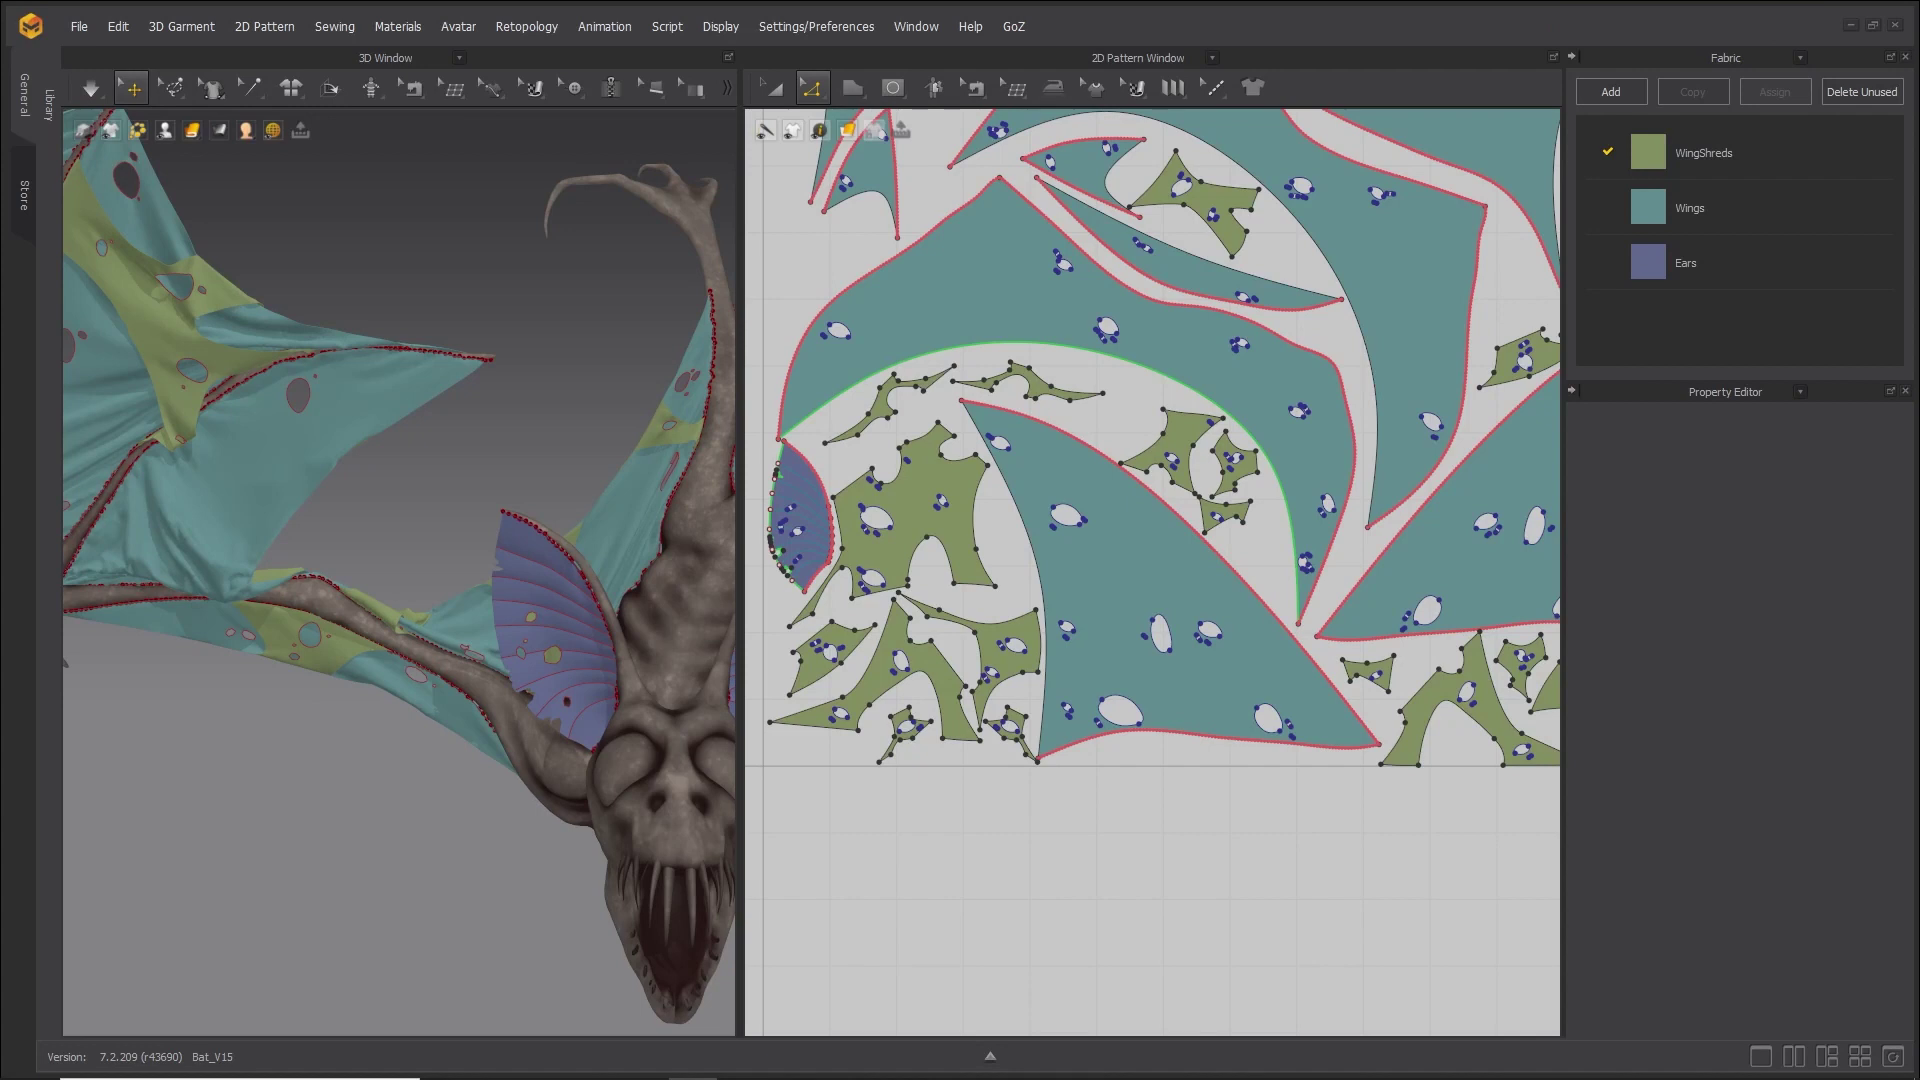
Select the free outer edges of all the wing patterns and enable Elastic on them with strength 10 and ratio 80.
left_click(1038, 573)
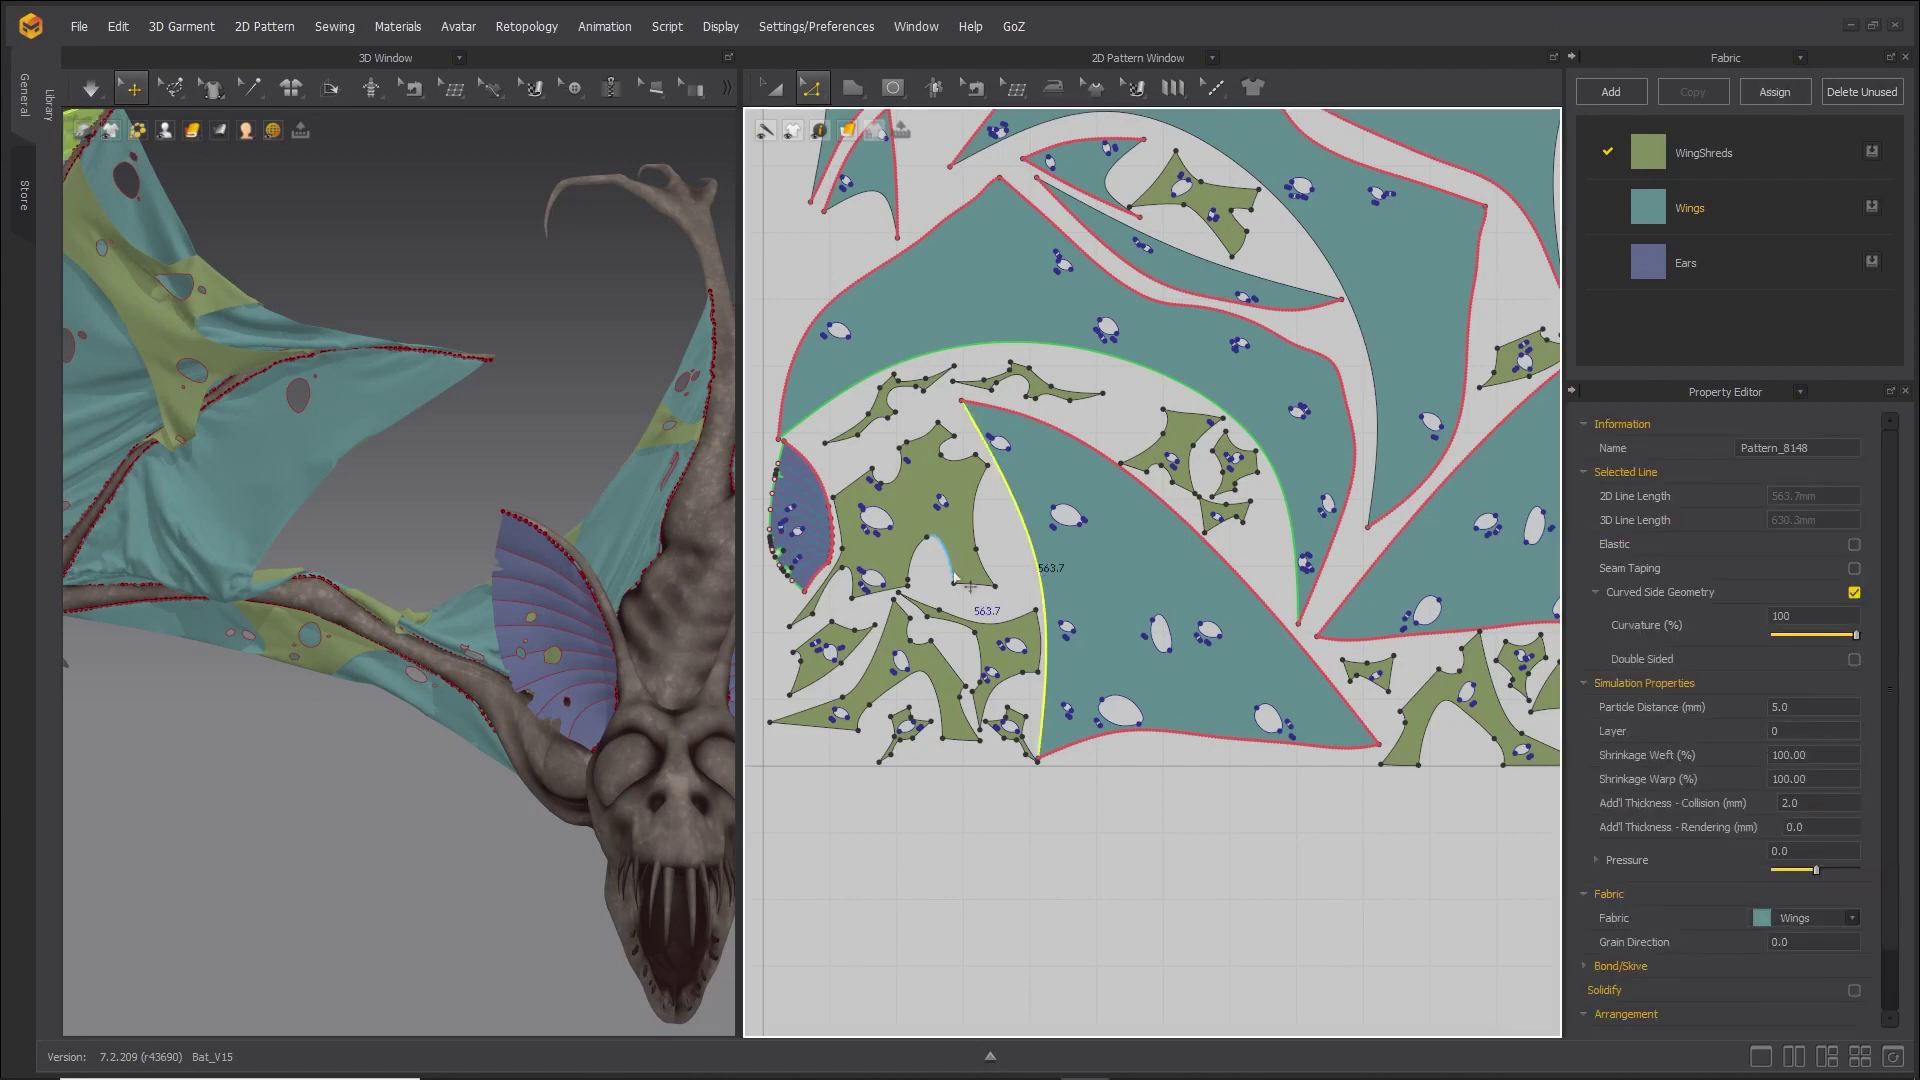
left_click(1368, 340, "shift")
left_click(1290, 292, "shift")
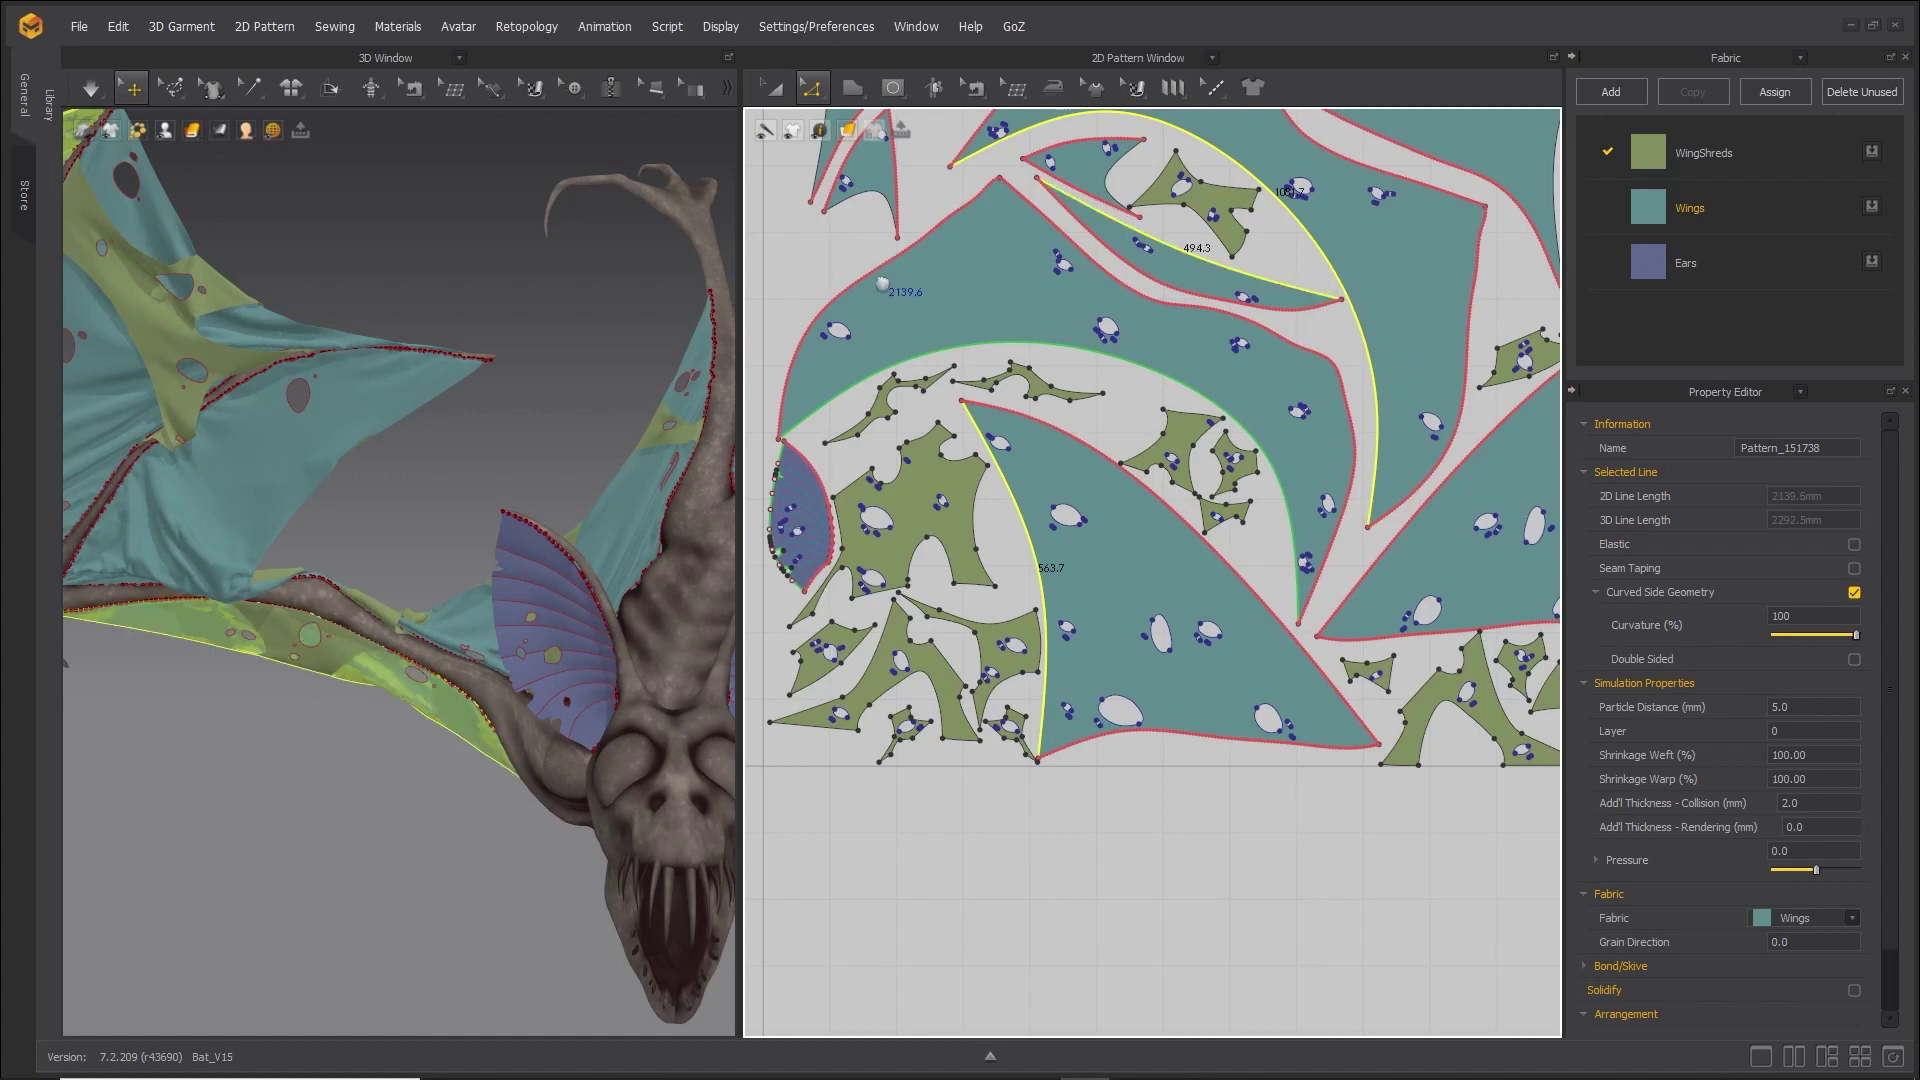
middle_click_drag(882, 285, 957, 450)
left_click(940, 363, "shift")
left_click(903, 235, "shift")
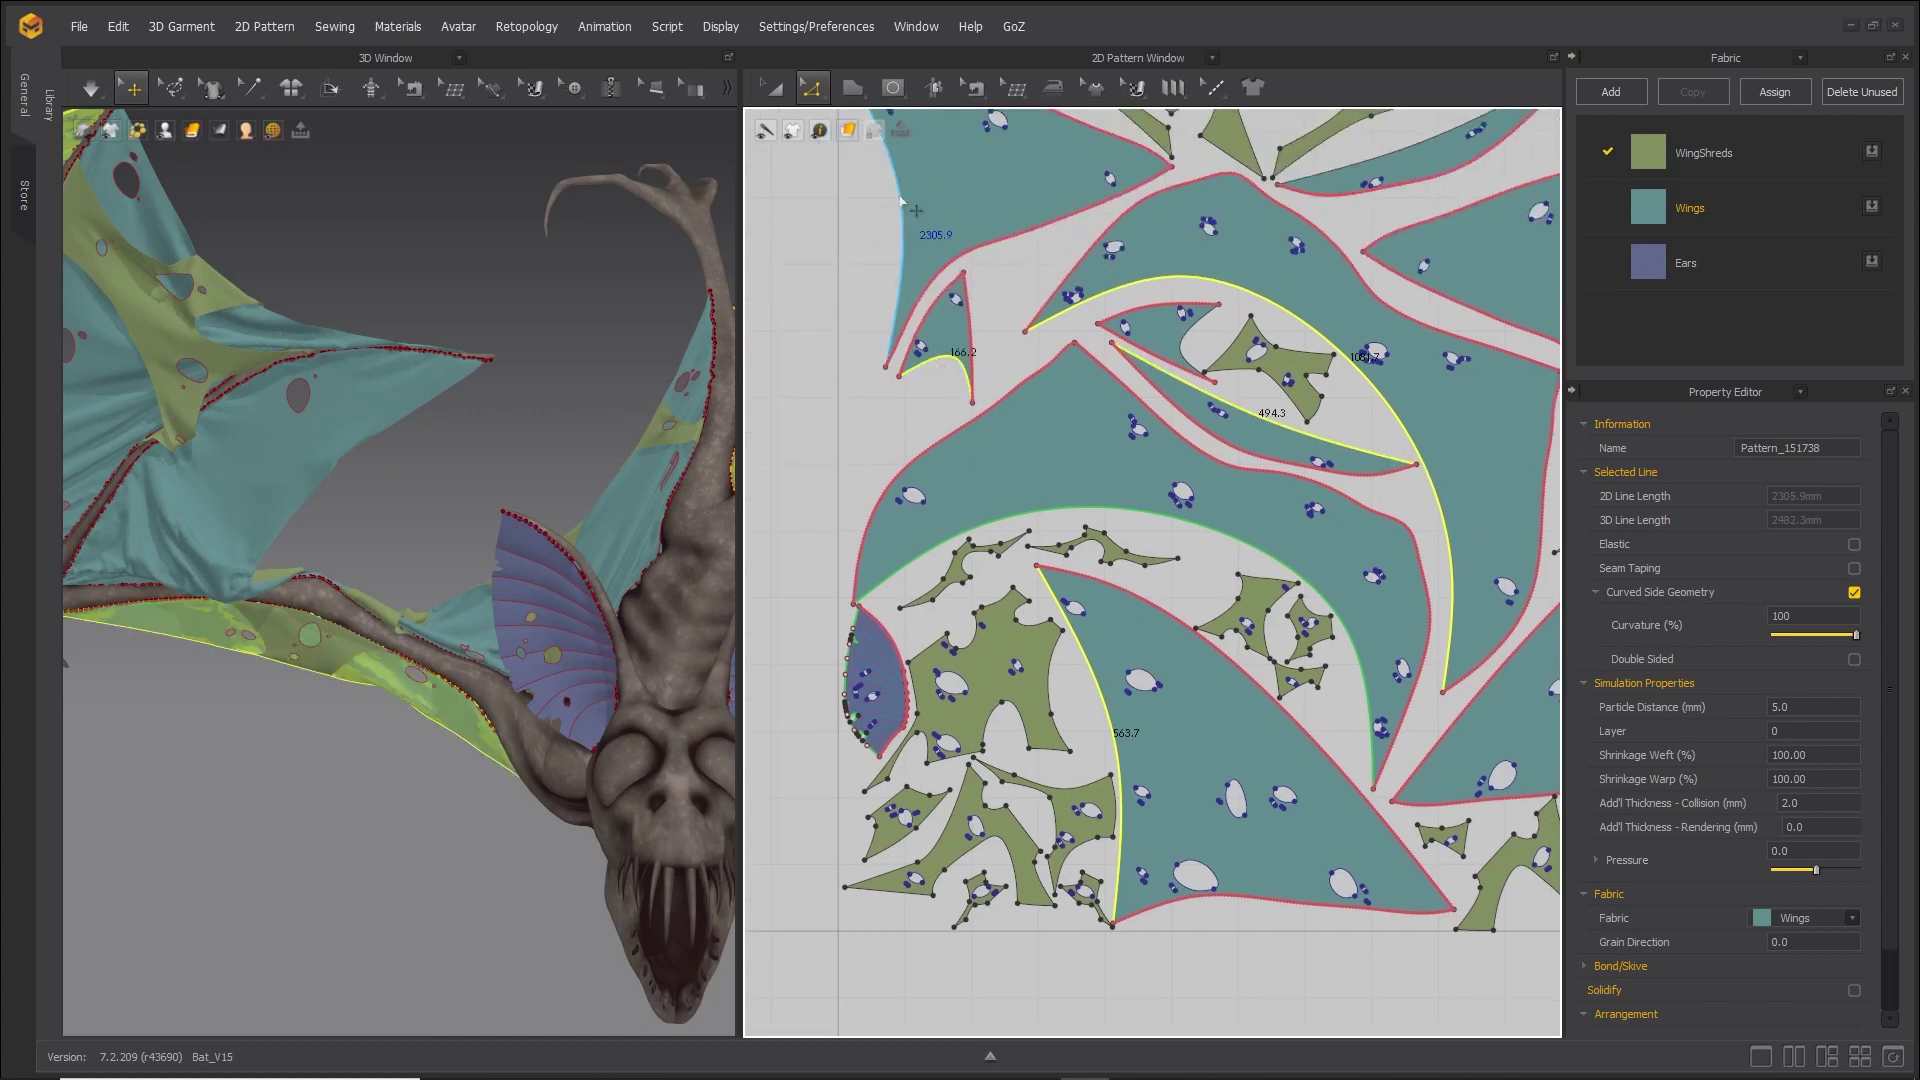
left_click(1428, 146, "shift")
middle_click_drag(1370, 383, 926, 537)
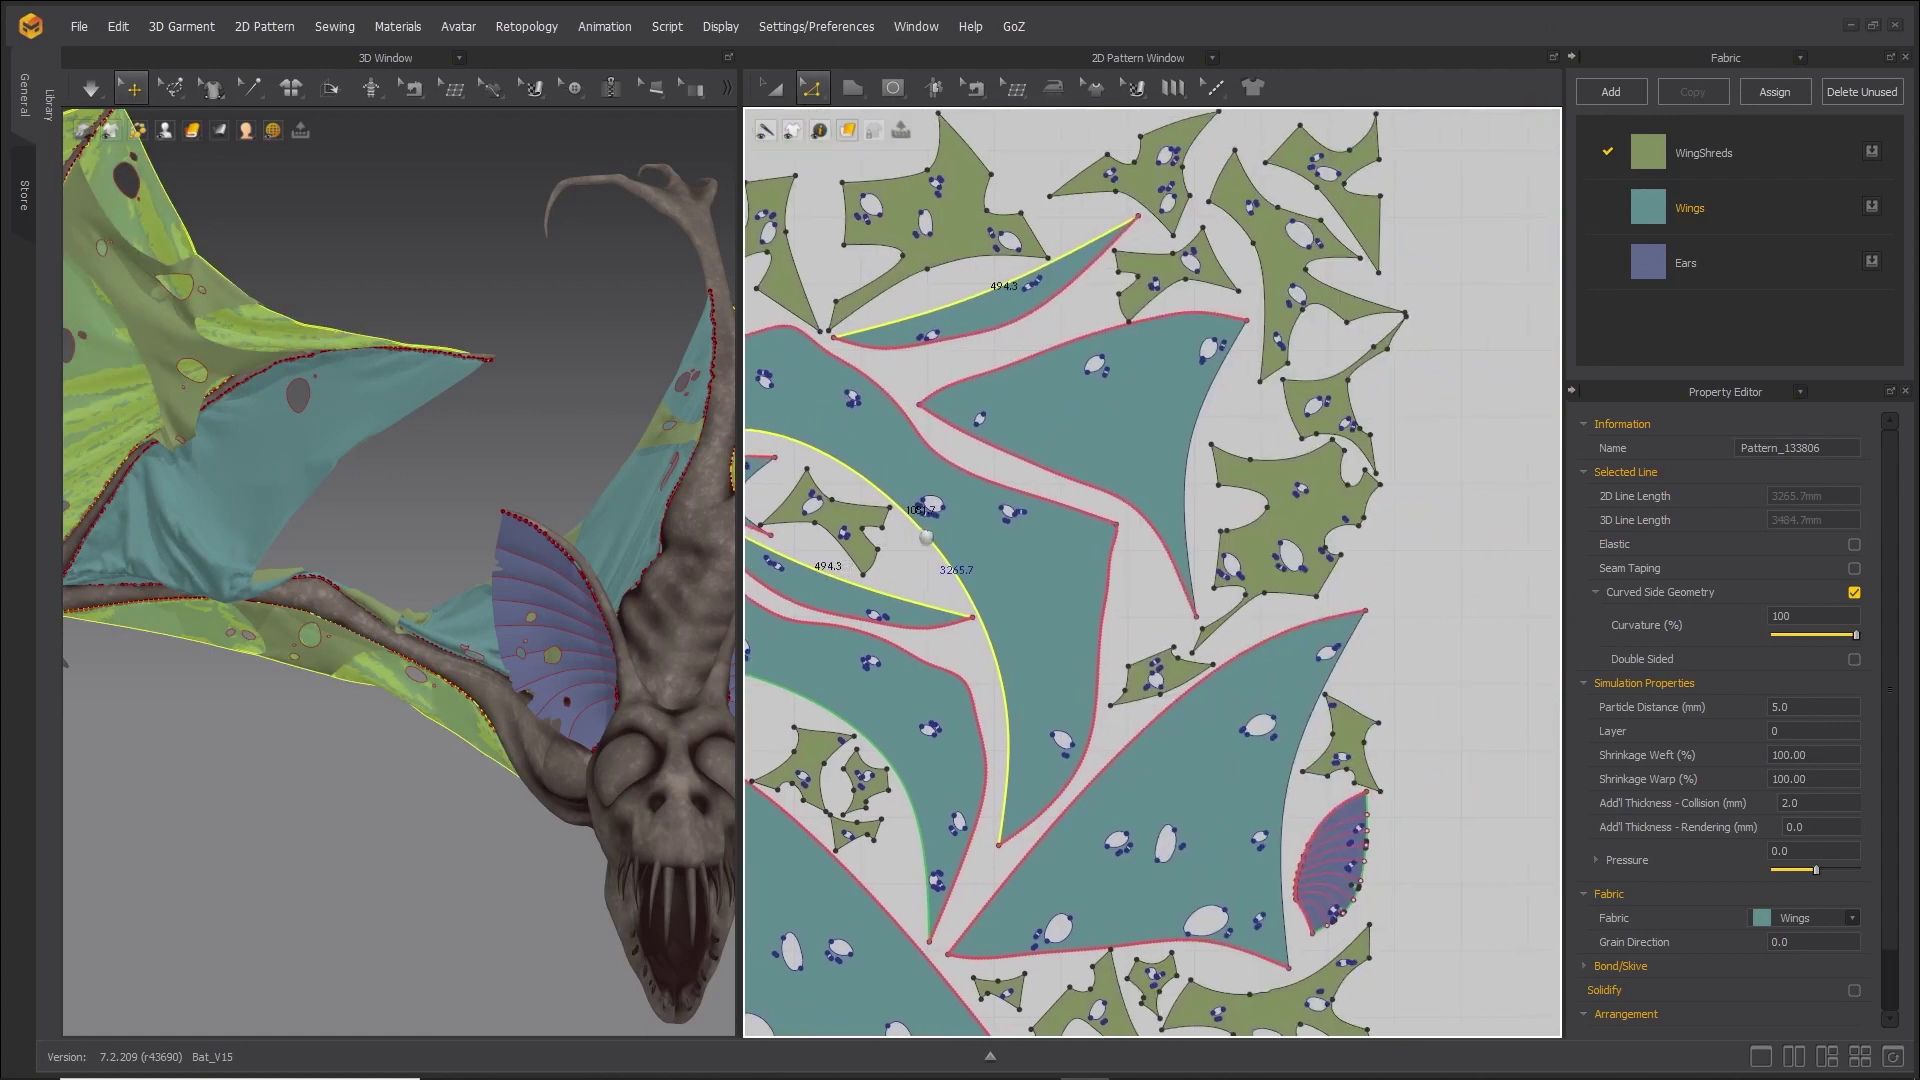
left_click(1165, 454, "shift")
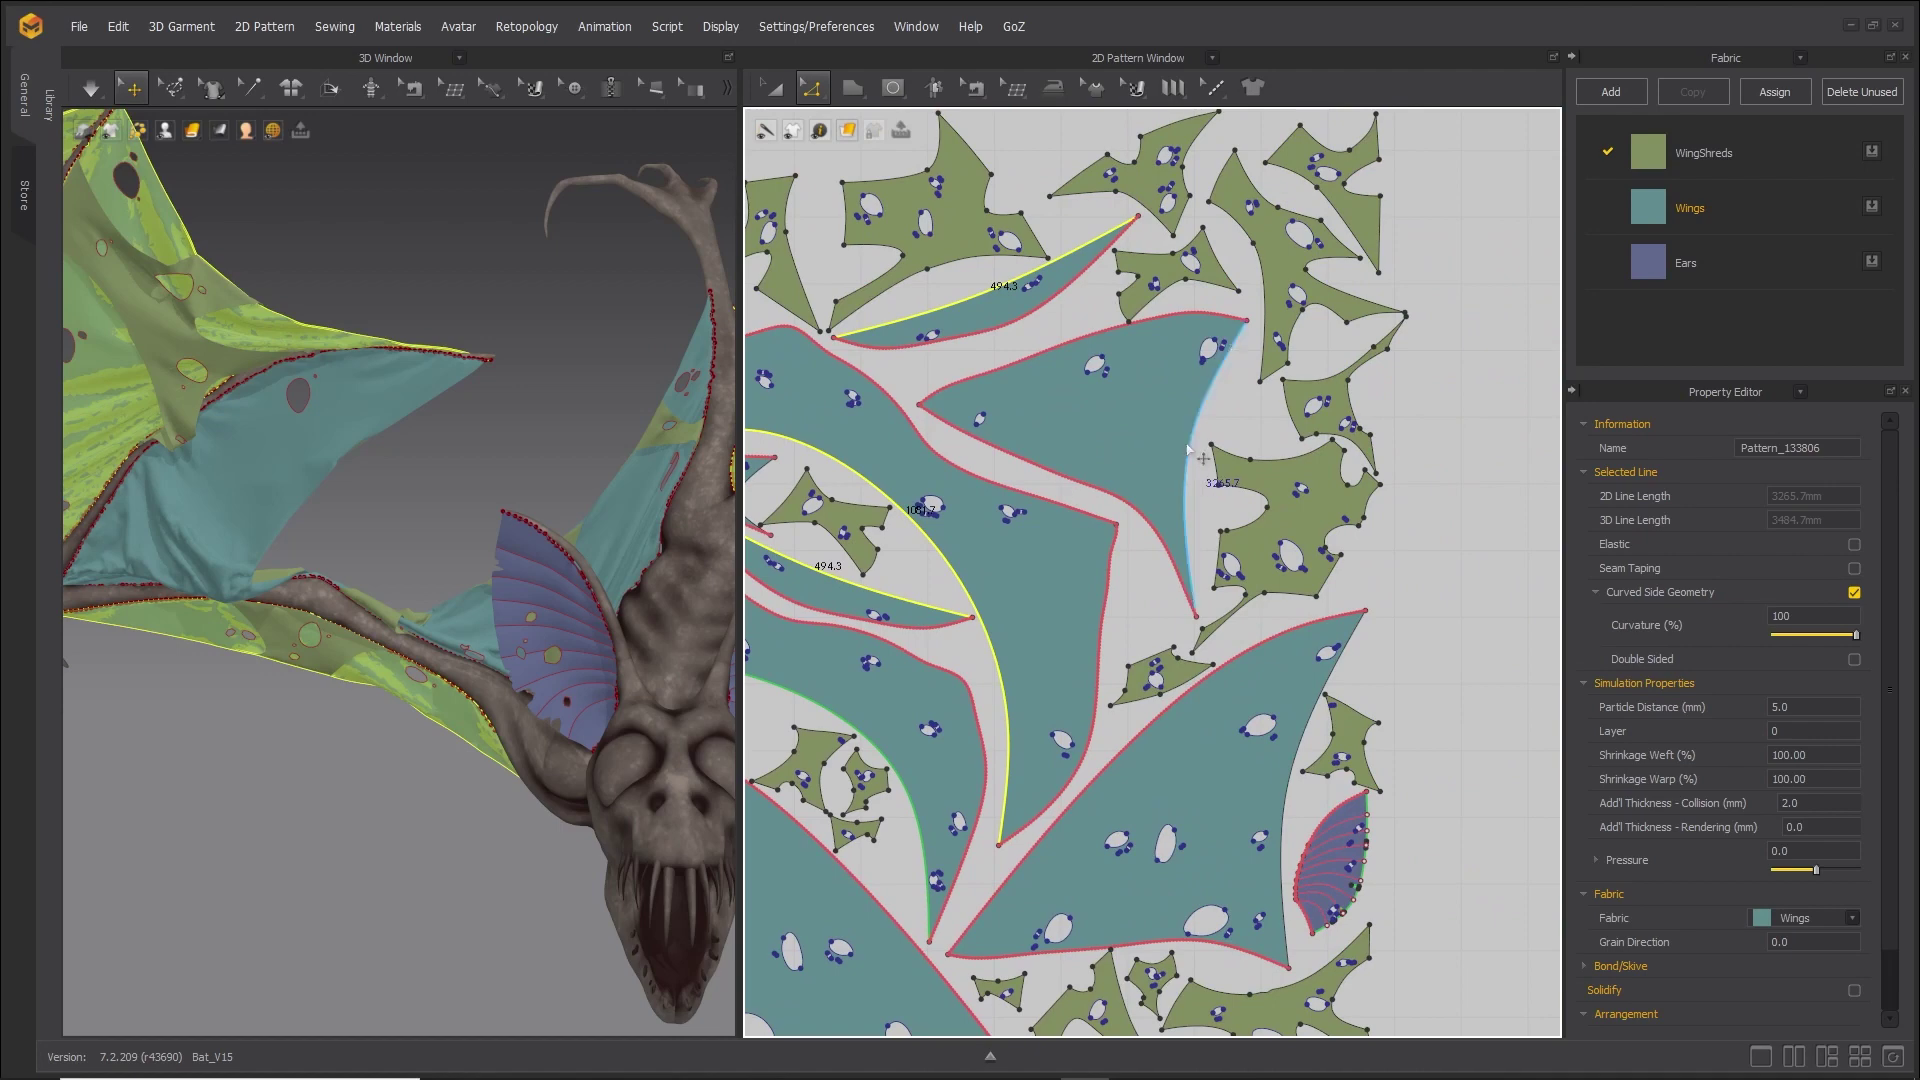
left_click(1283, 811, "shift")
scroll(1280, 728, "down", 2)
middle_click_drag(1280, 728, 1540, 419)
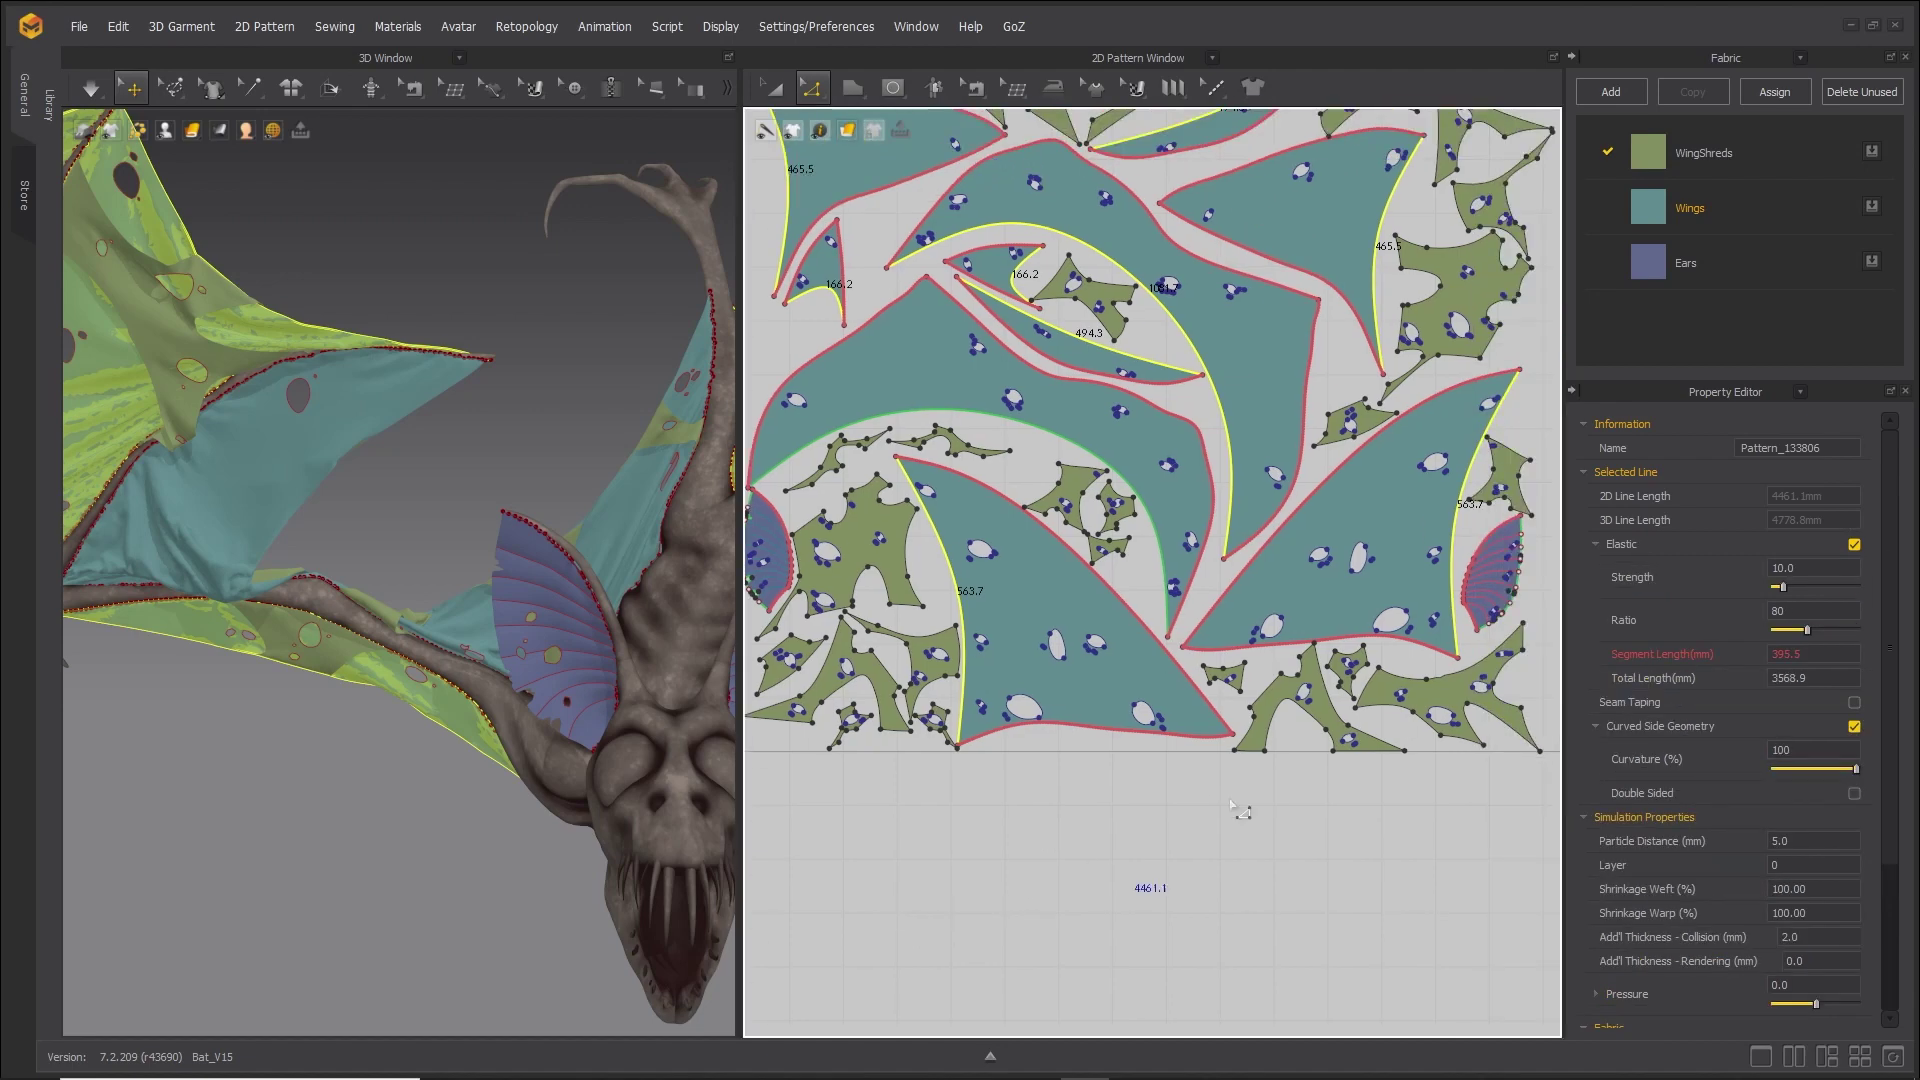
Simulate the elastic wing edges briefly, stop the simulation, and inspect the deselected membranes on the whole bat in an enlarged 3D view.
left_click(91, 88)
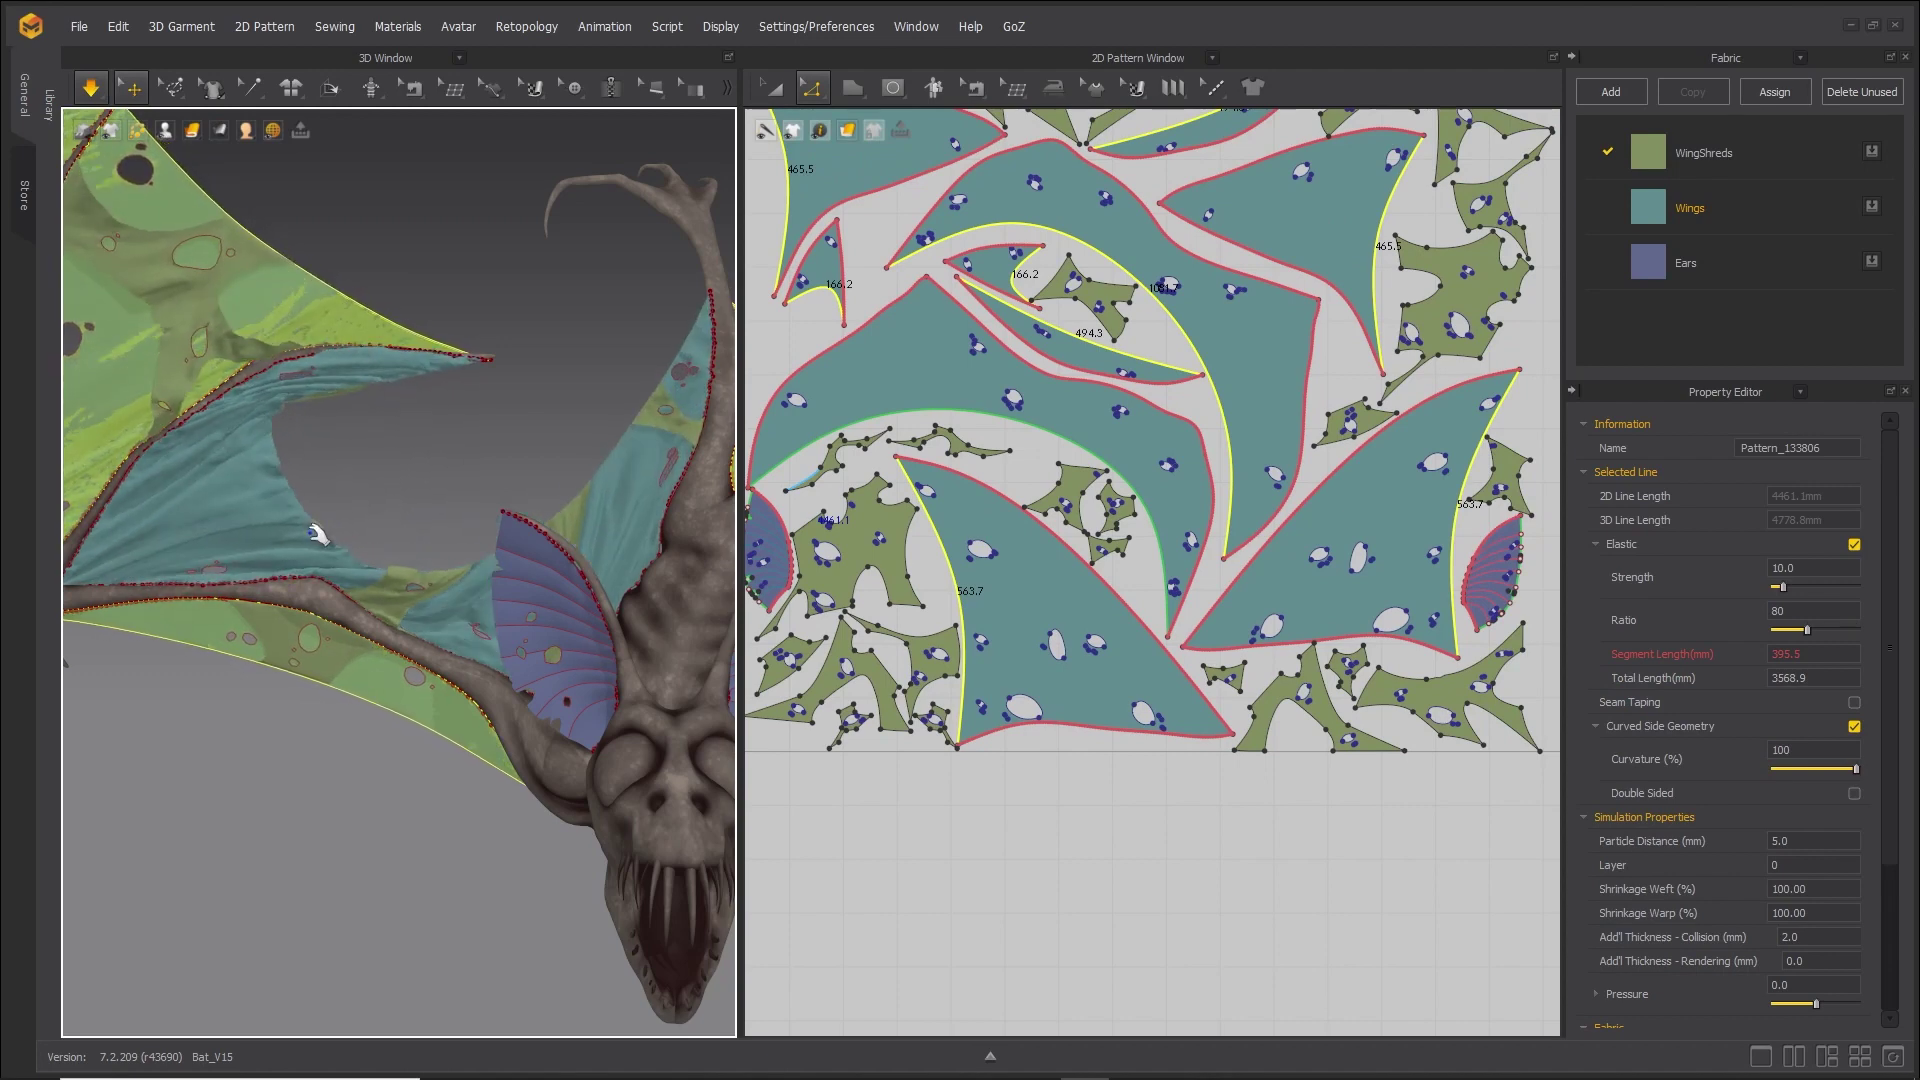
left_click(93, 90)
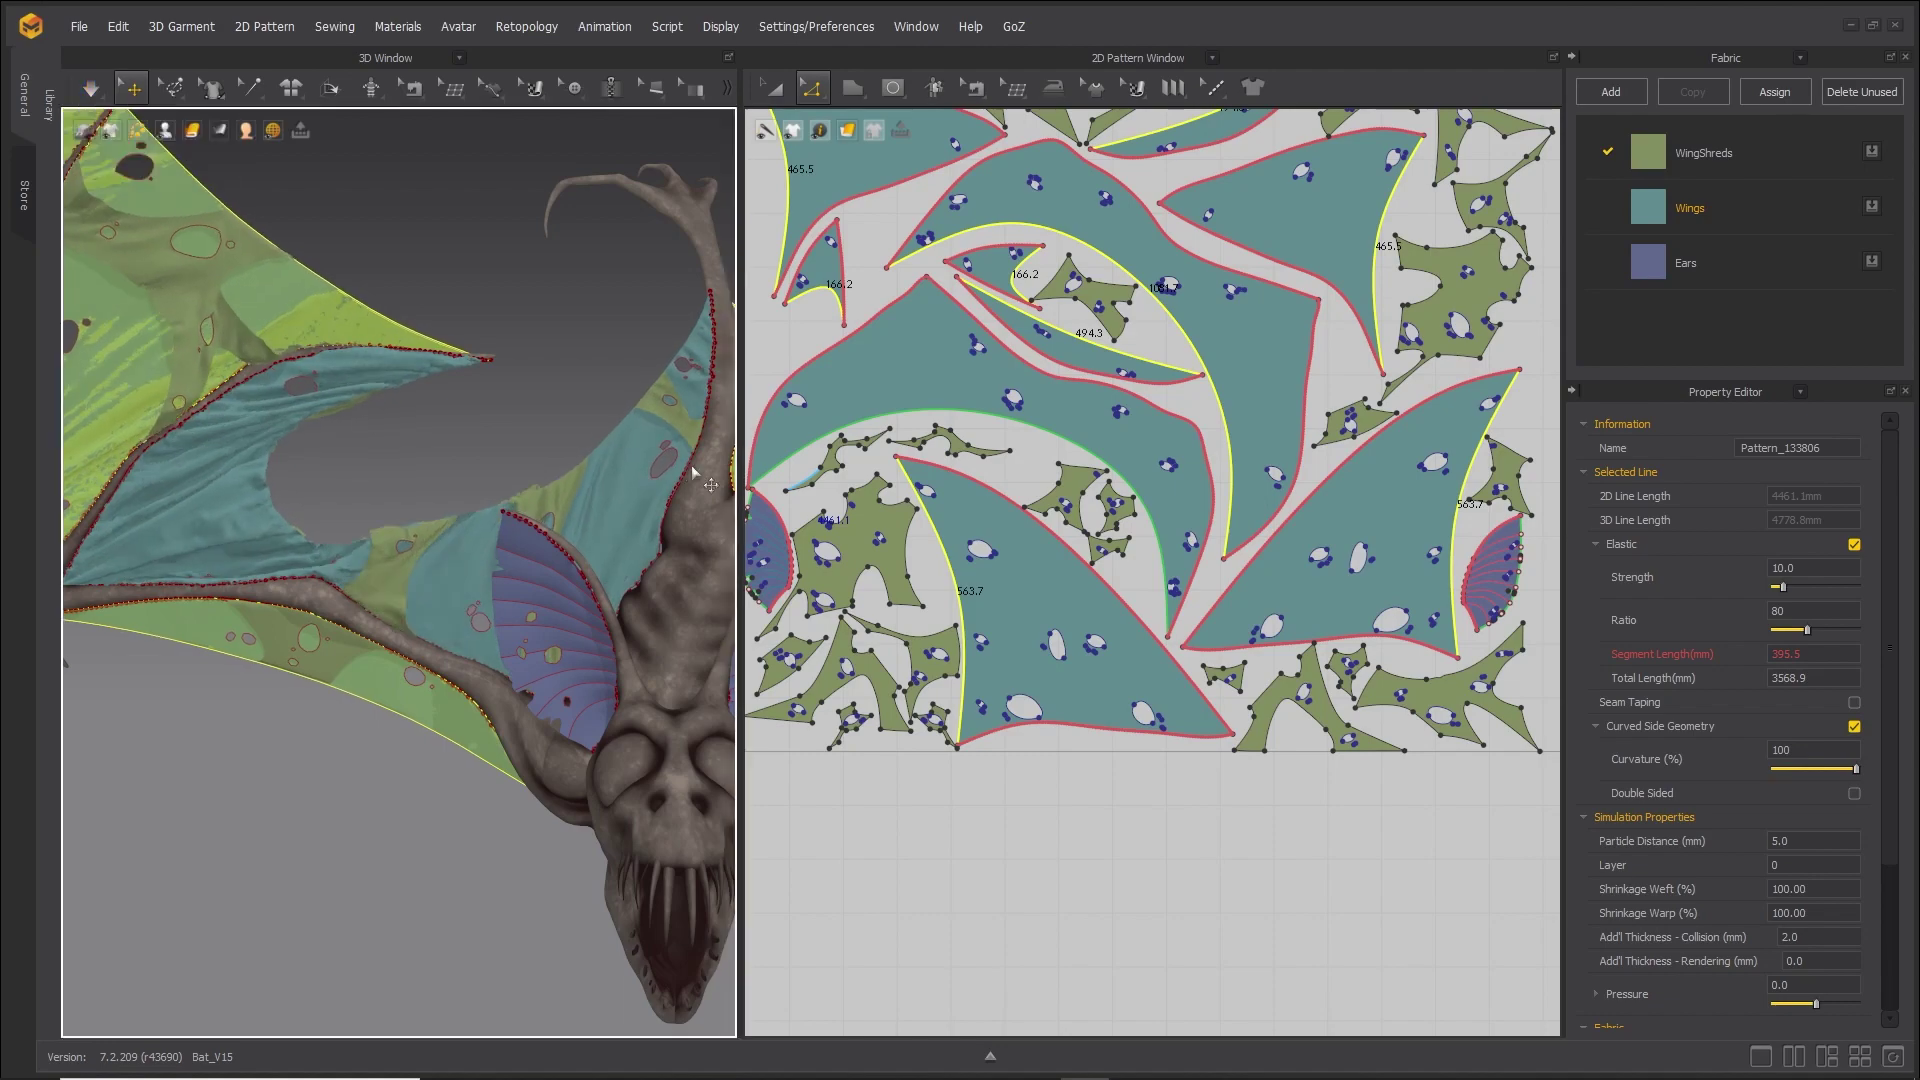
left_click_drag(737, 463, 1479, 505)
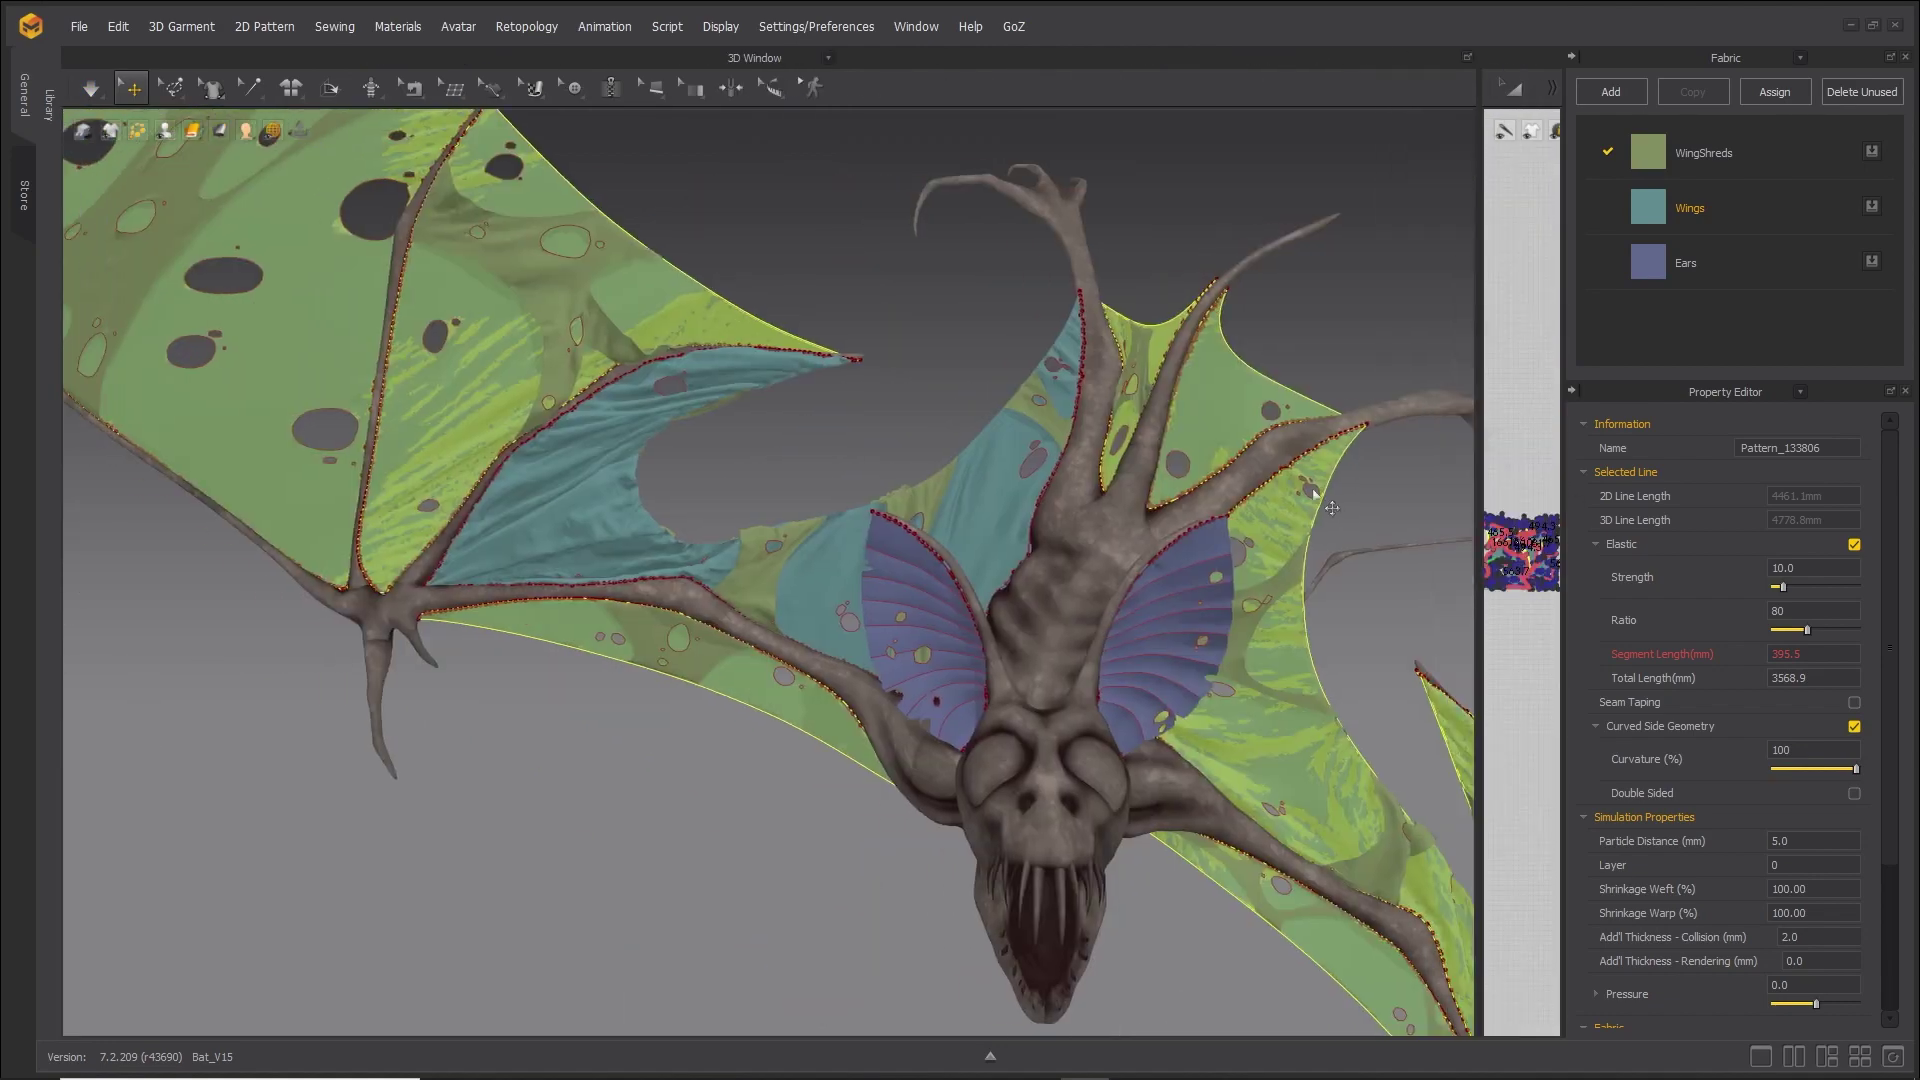
left_click(938, 412)
middle_click_drag(1122, 616, 1377, 1071)
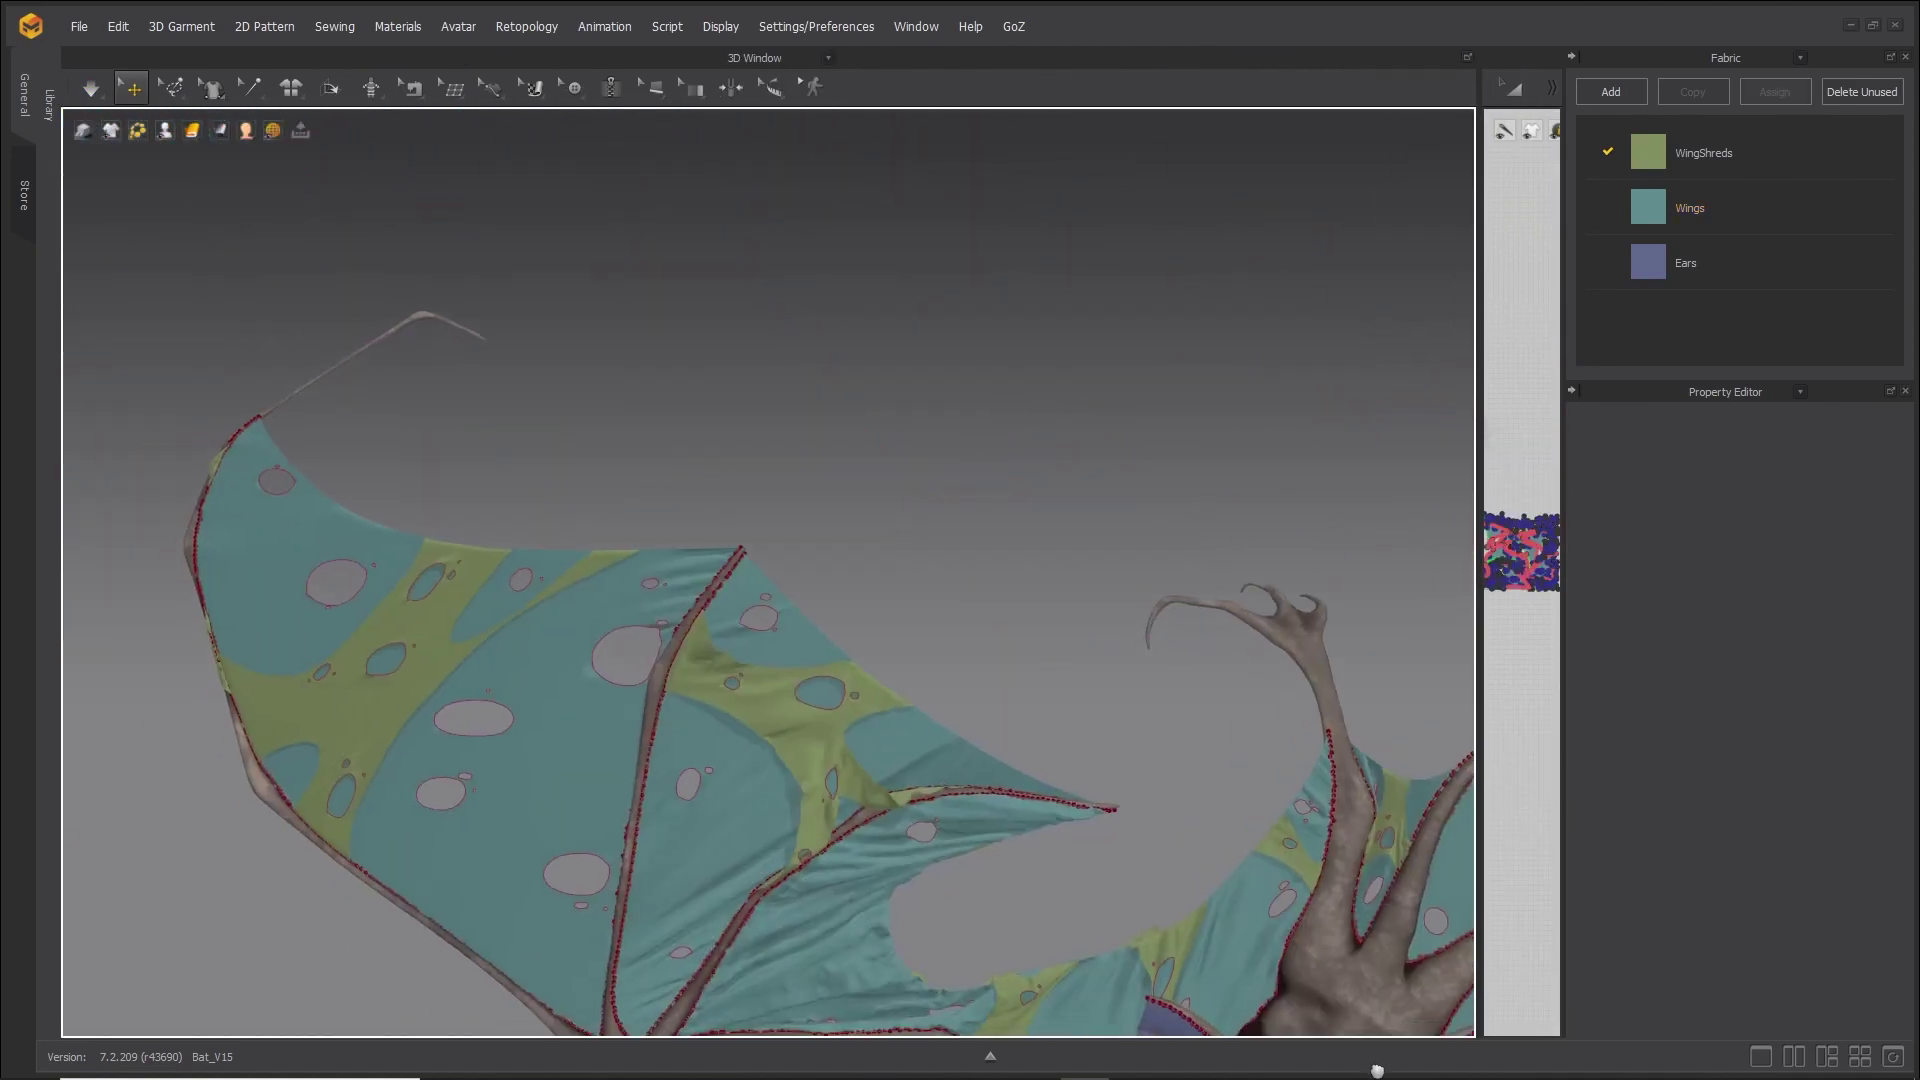
right_click_drag(1377, 1070, 850, 600)
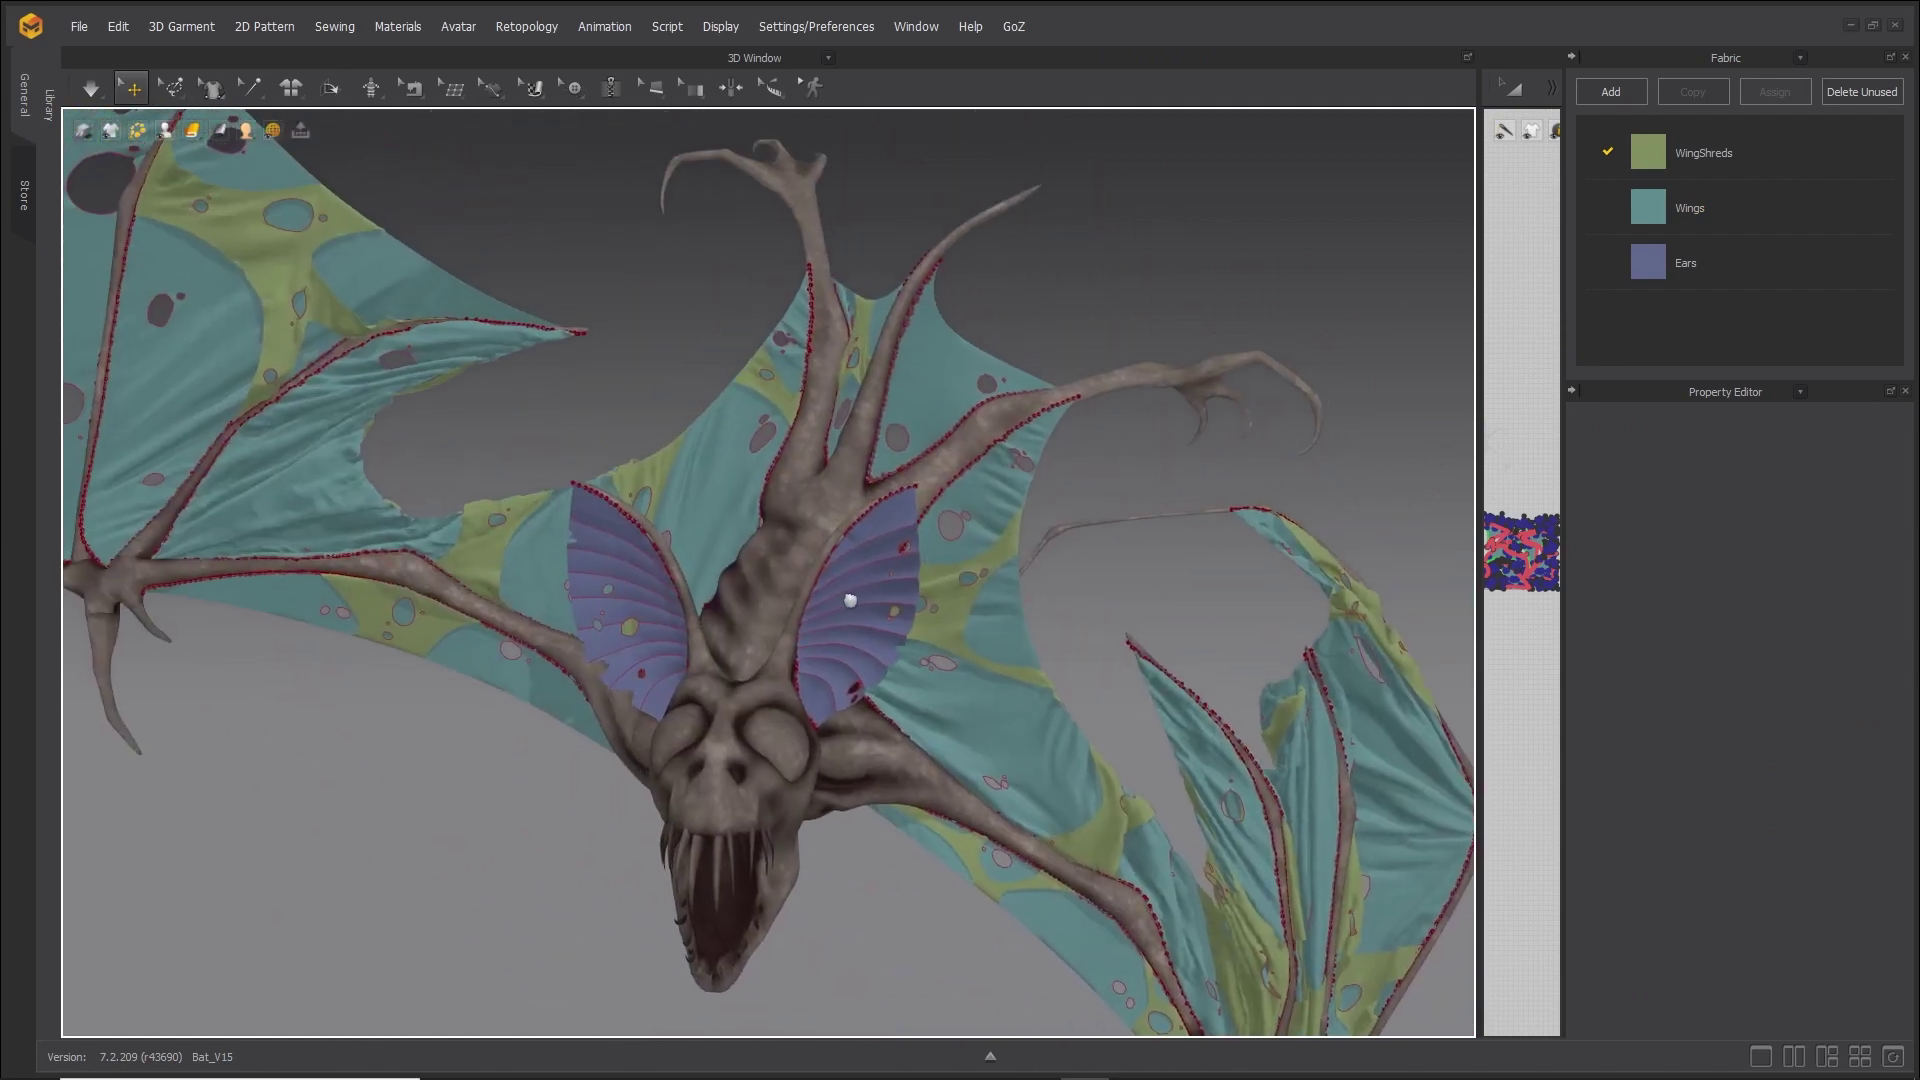
scroll(850, 602, "down", 4)
middle_click_drag(850, 604, 976, 570)
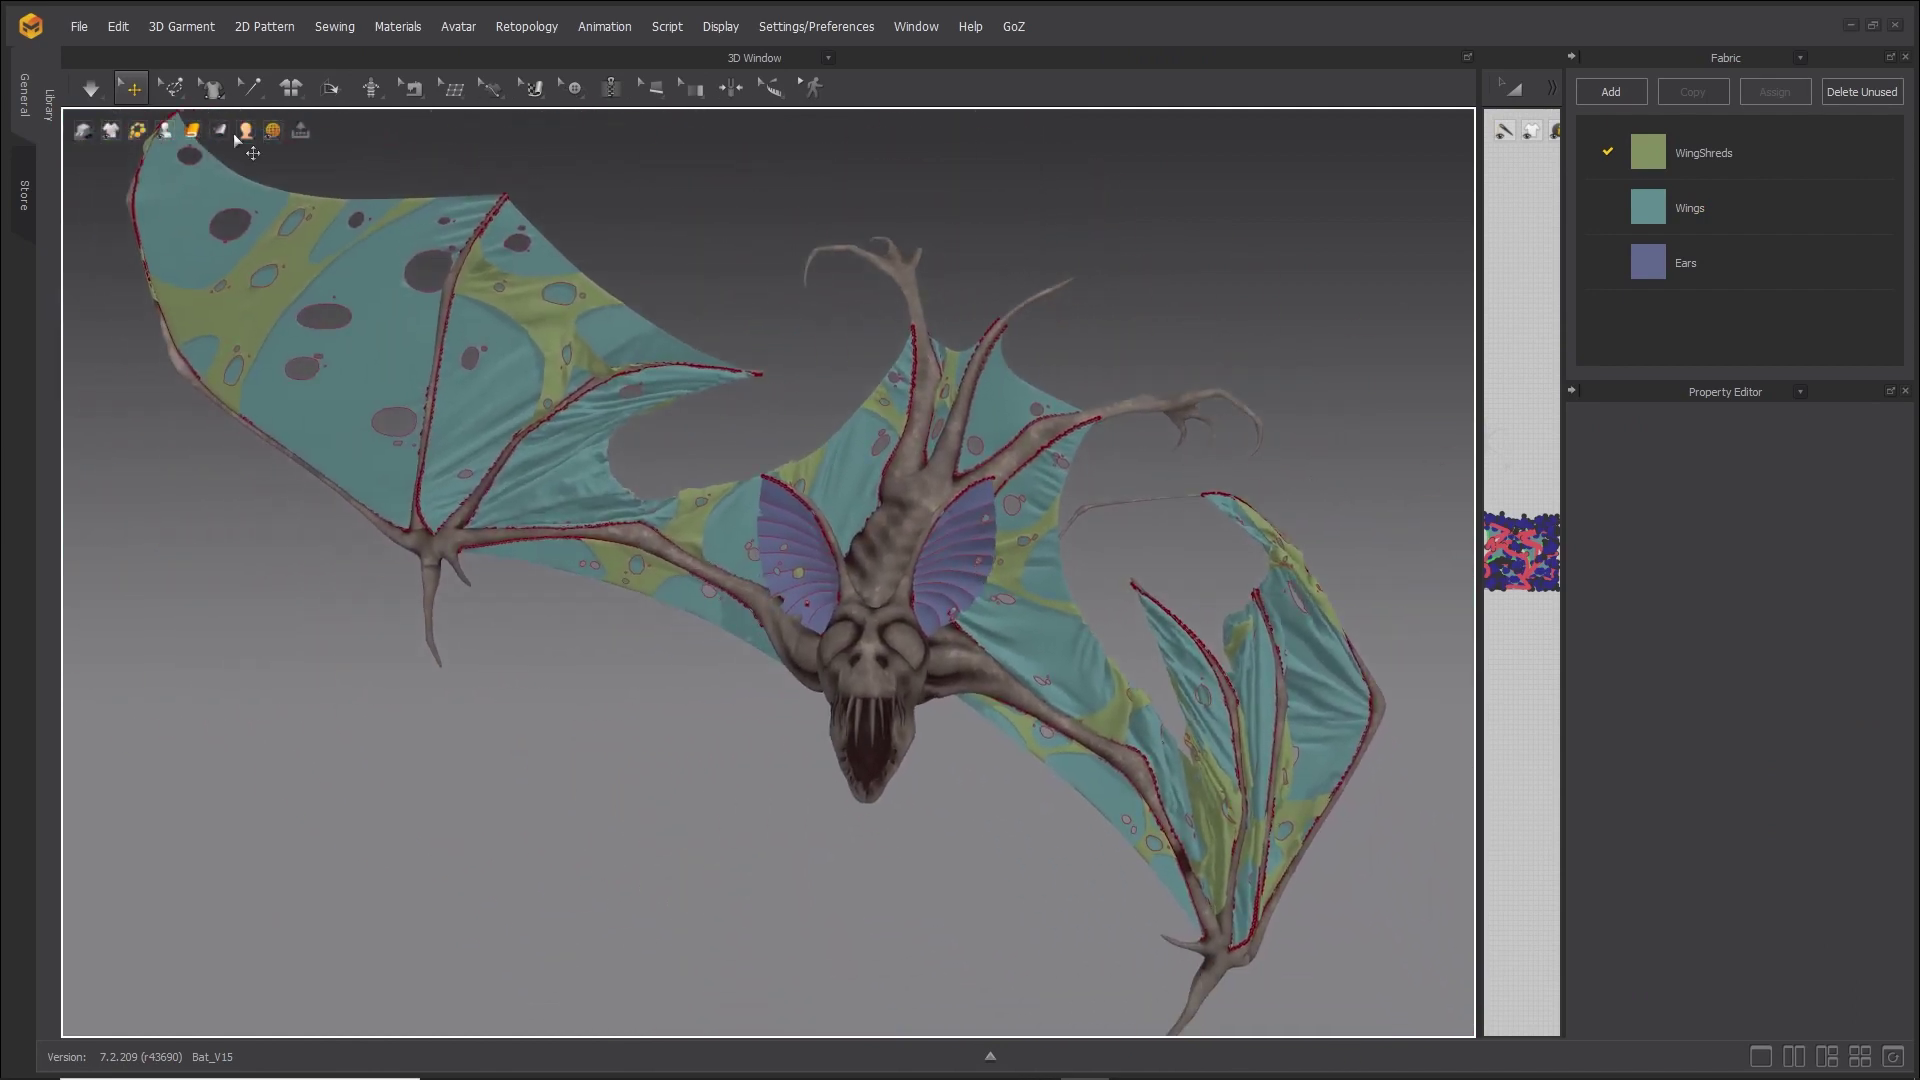
Open the batwing_RETOPO project and select the wind controller beneath the wing to review its properties.
left_click(84, 26)
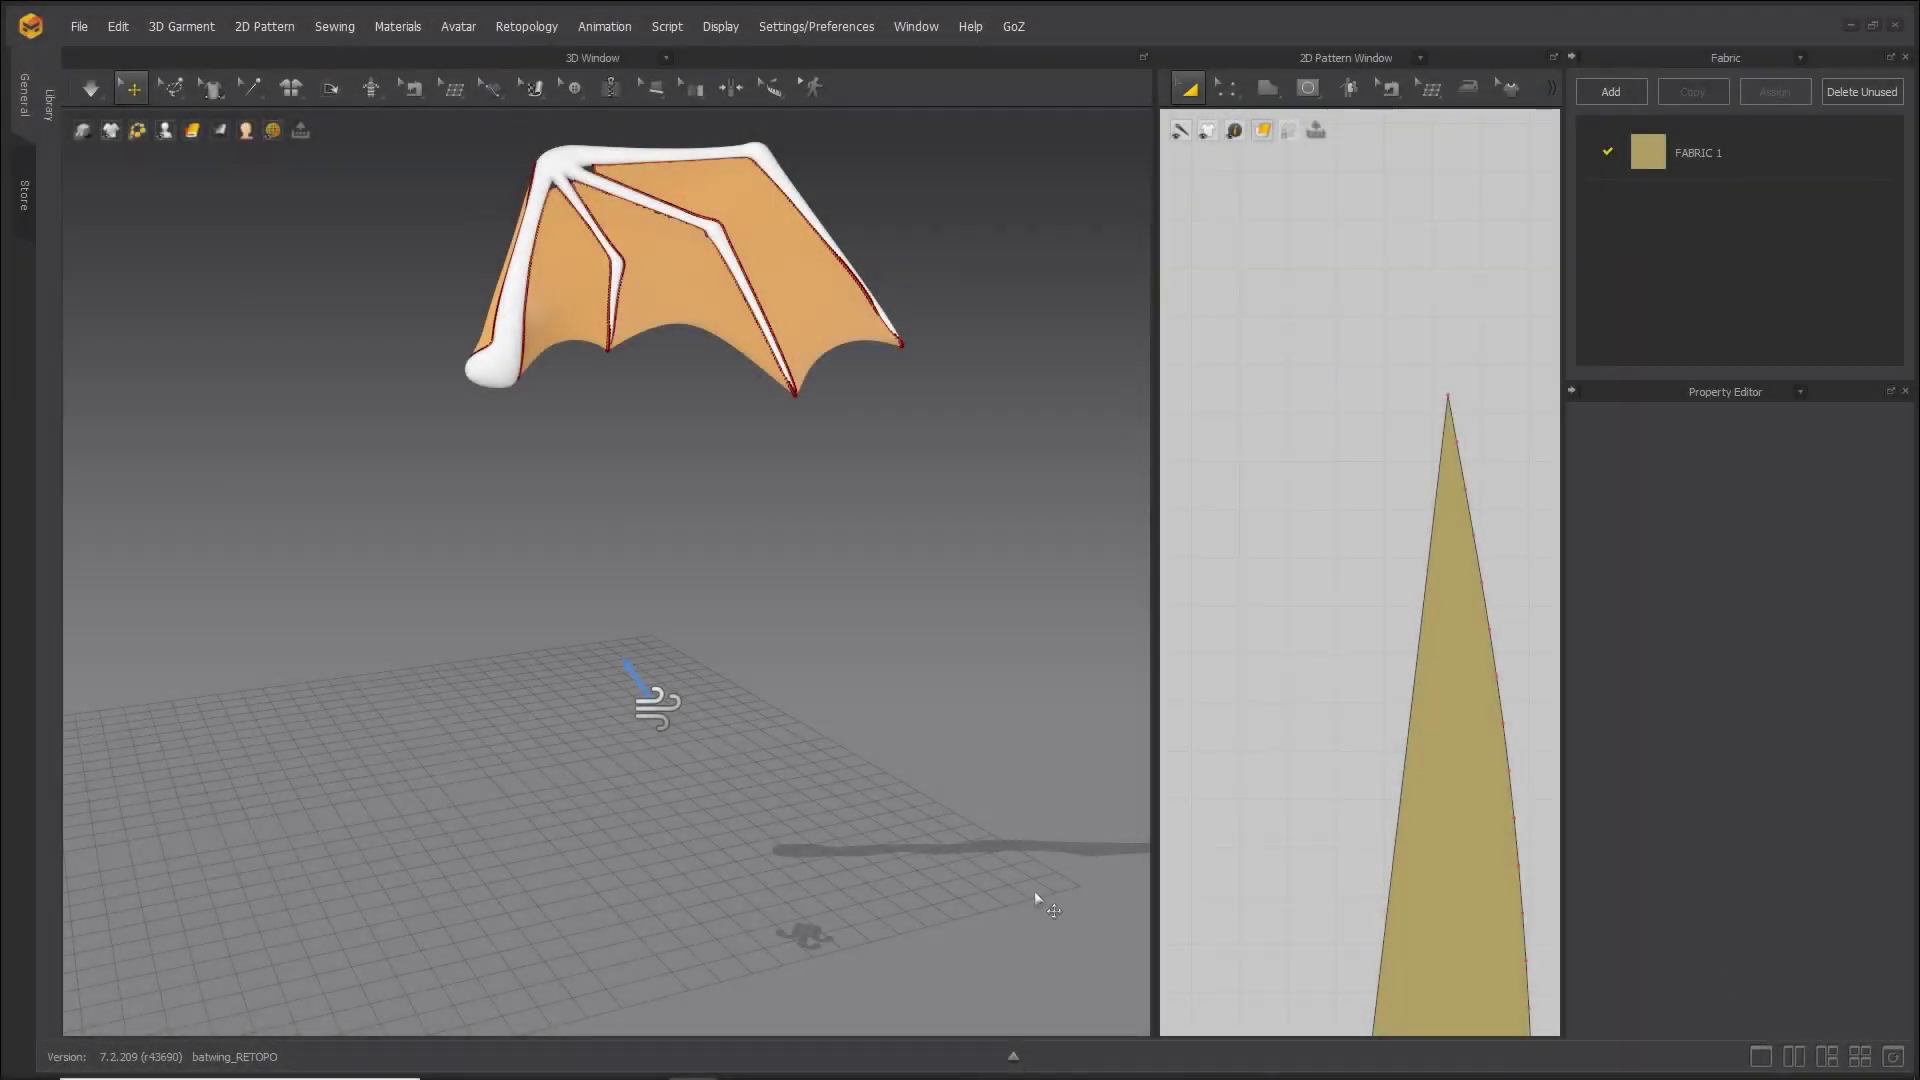
left_click(650, 712)
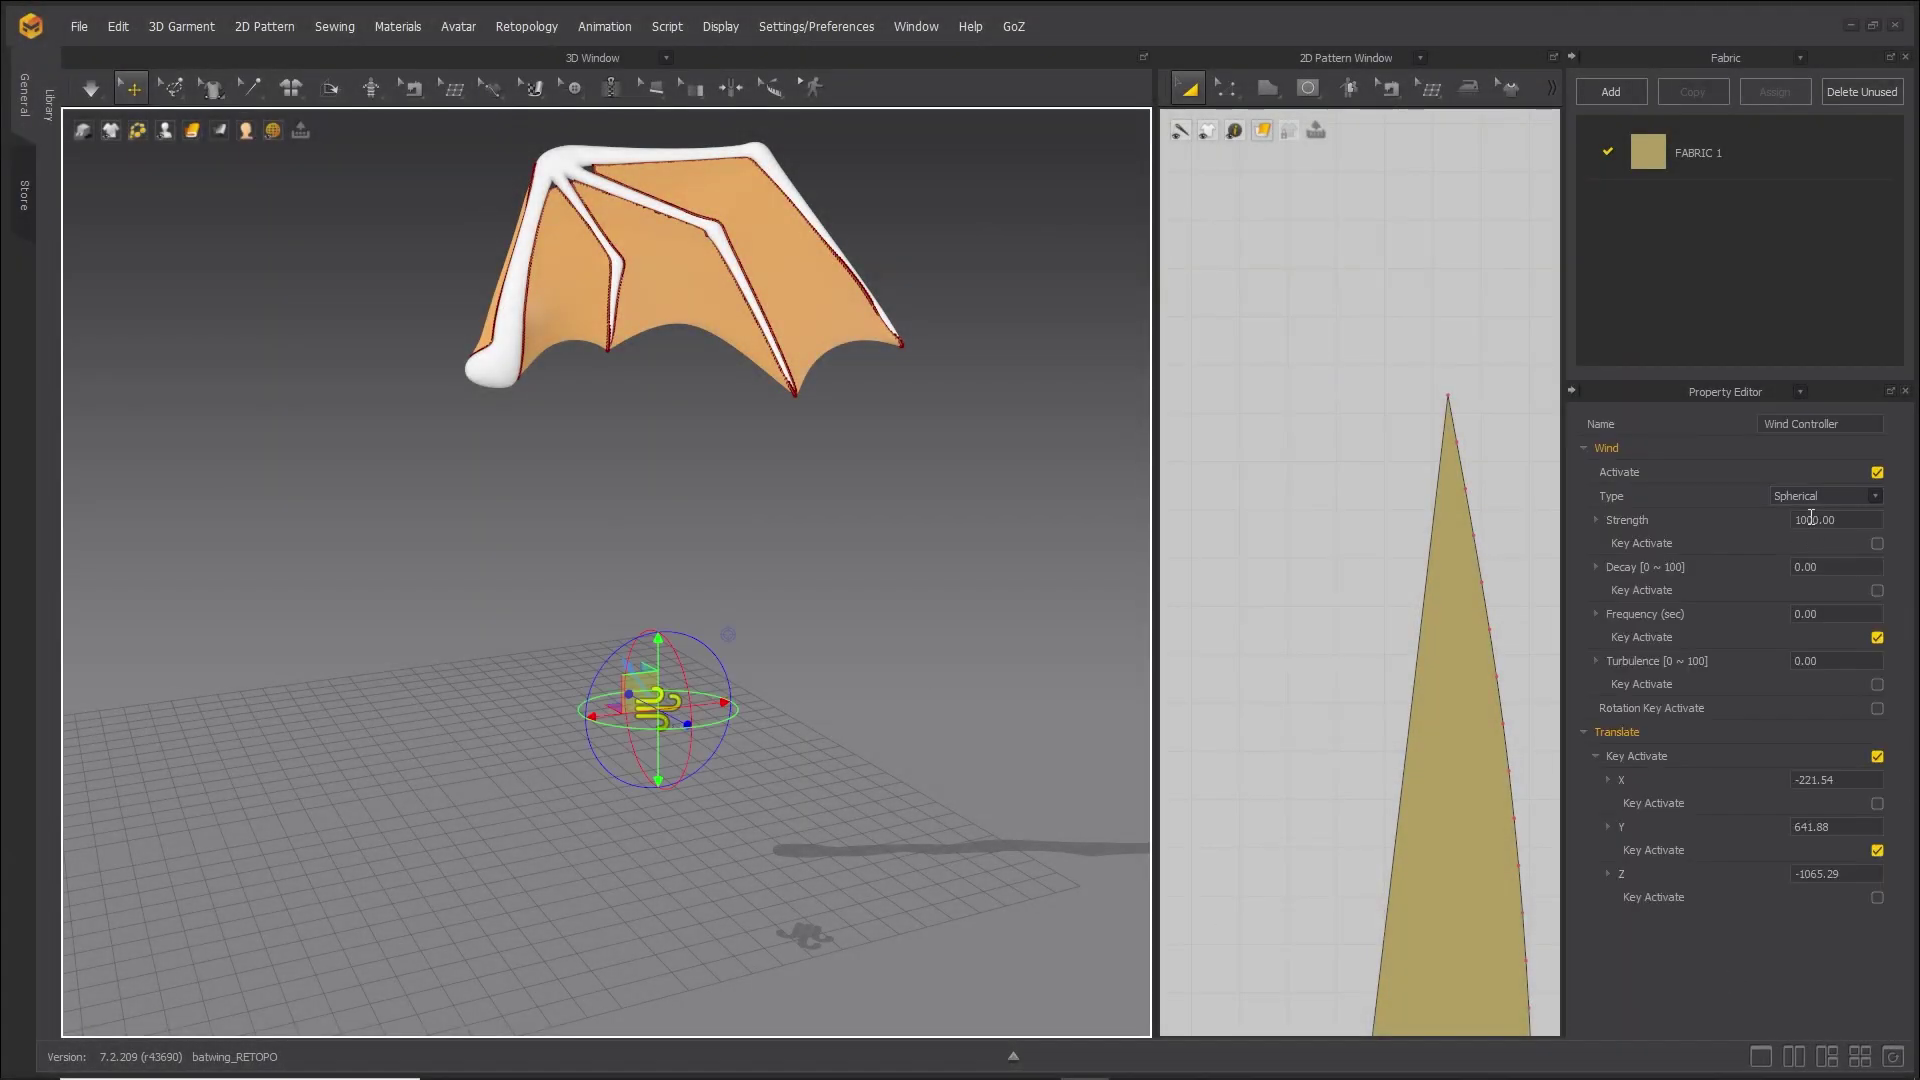
middle_click_drag(820, 663, 772, 752)
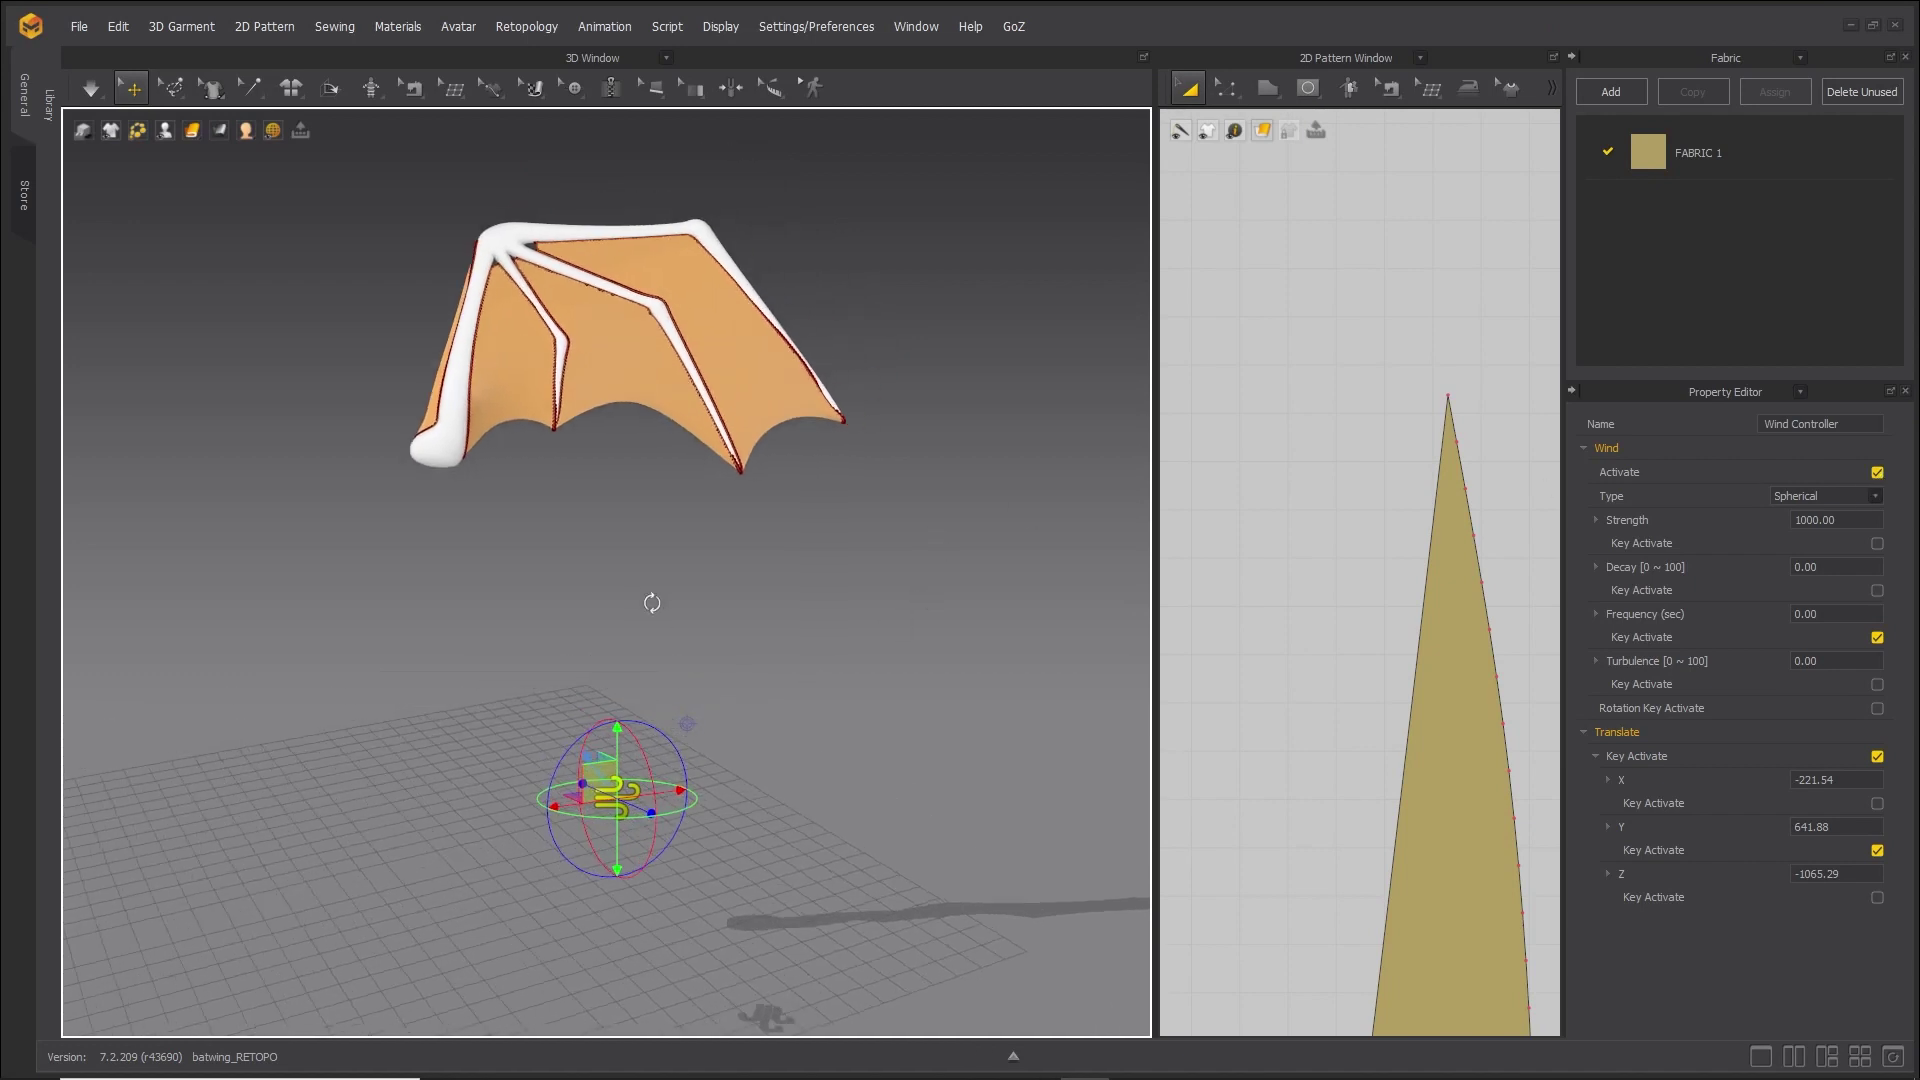
middle_click_drag(651, 600, 599, 687)
Run the wing simulation briefly, stop it, and open the animation timeline with the wind controller deselected and the 3D view widened.
left_click(92, 88)
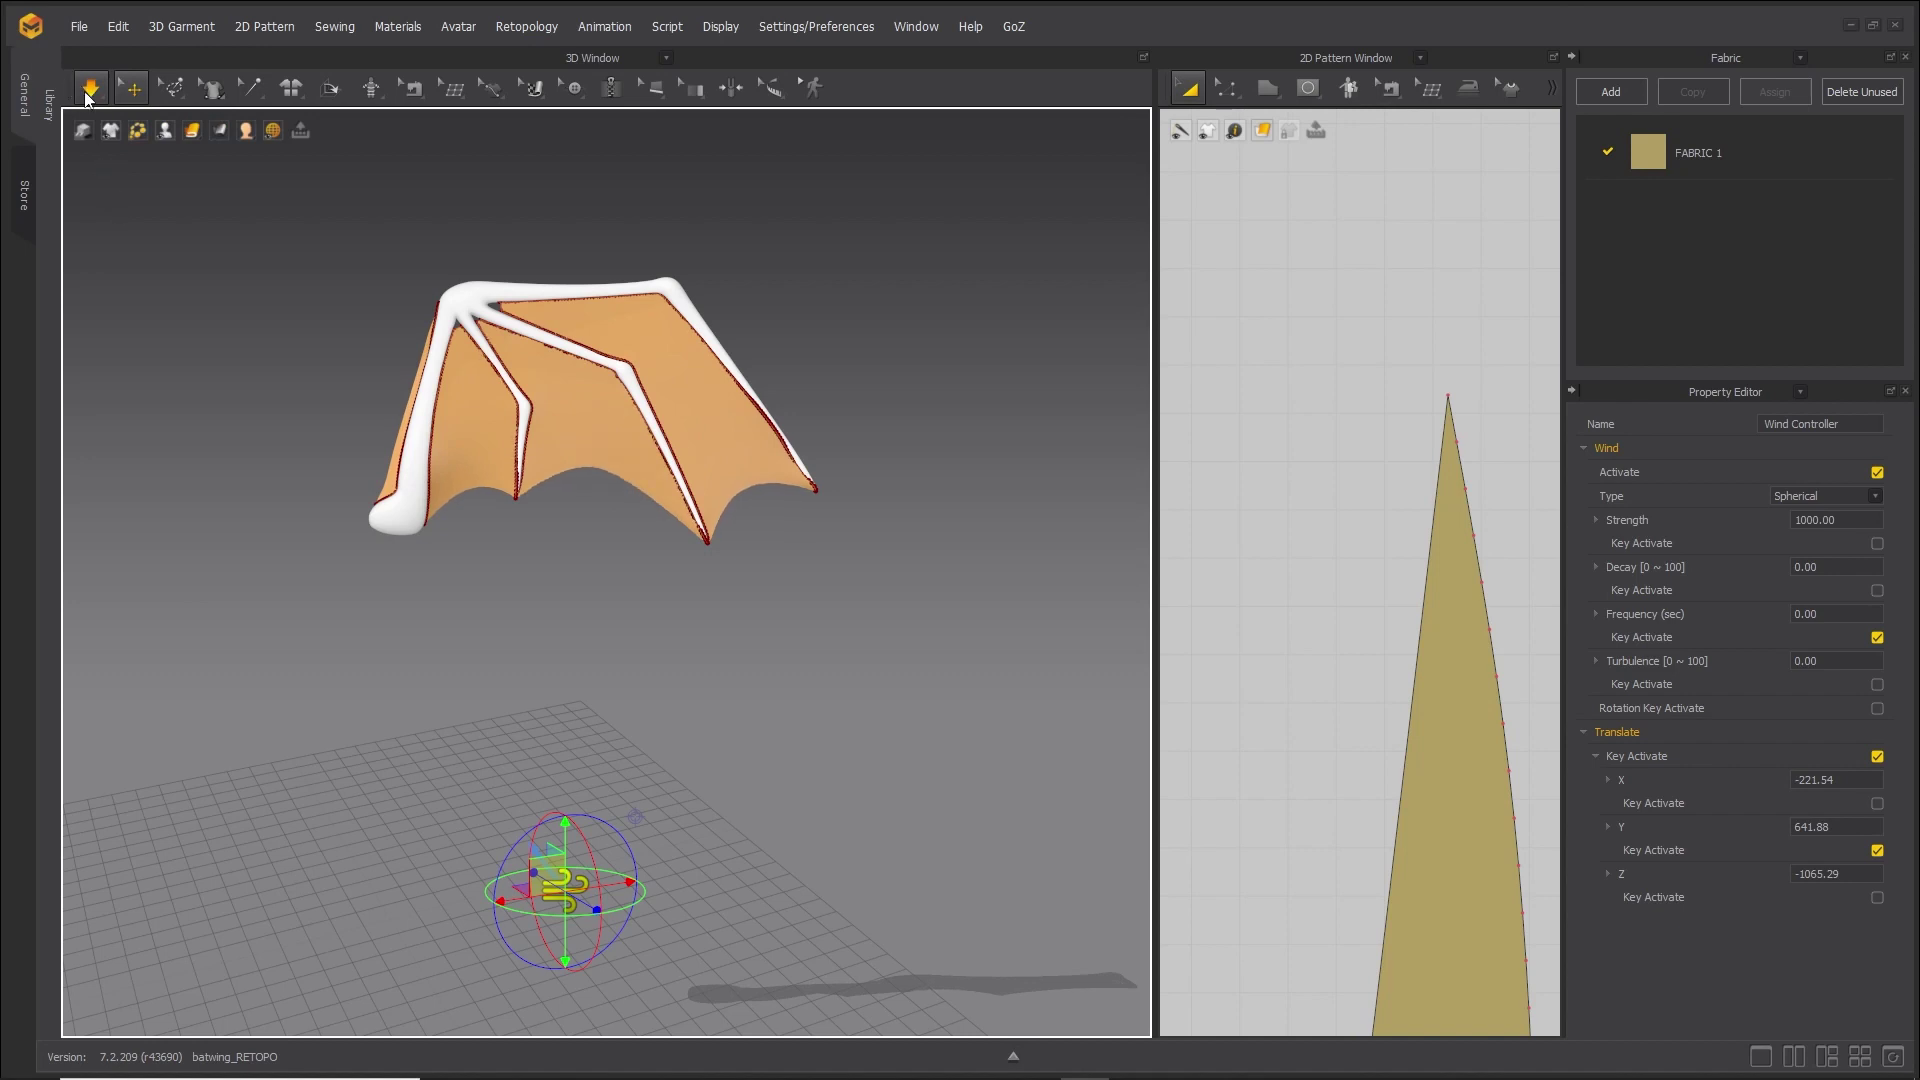
left_click(91, 88)
left_click(1014, 1057)
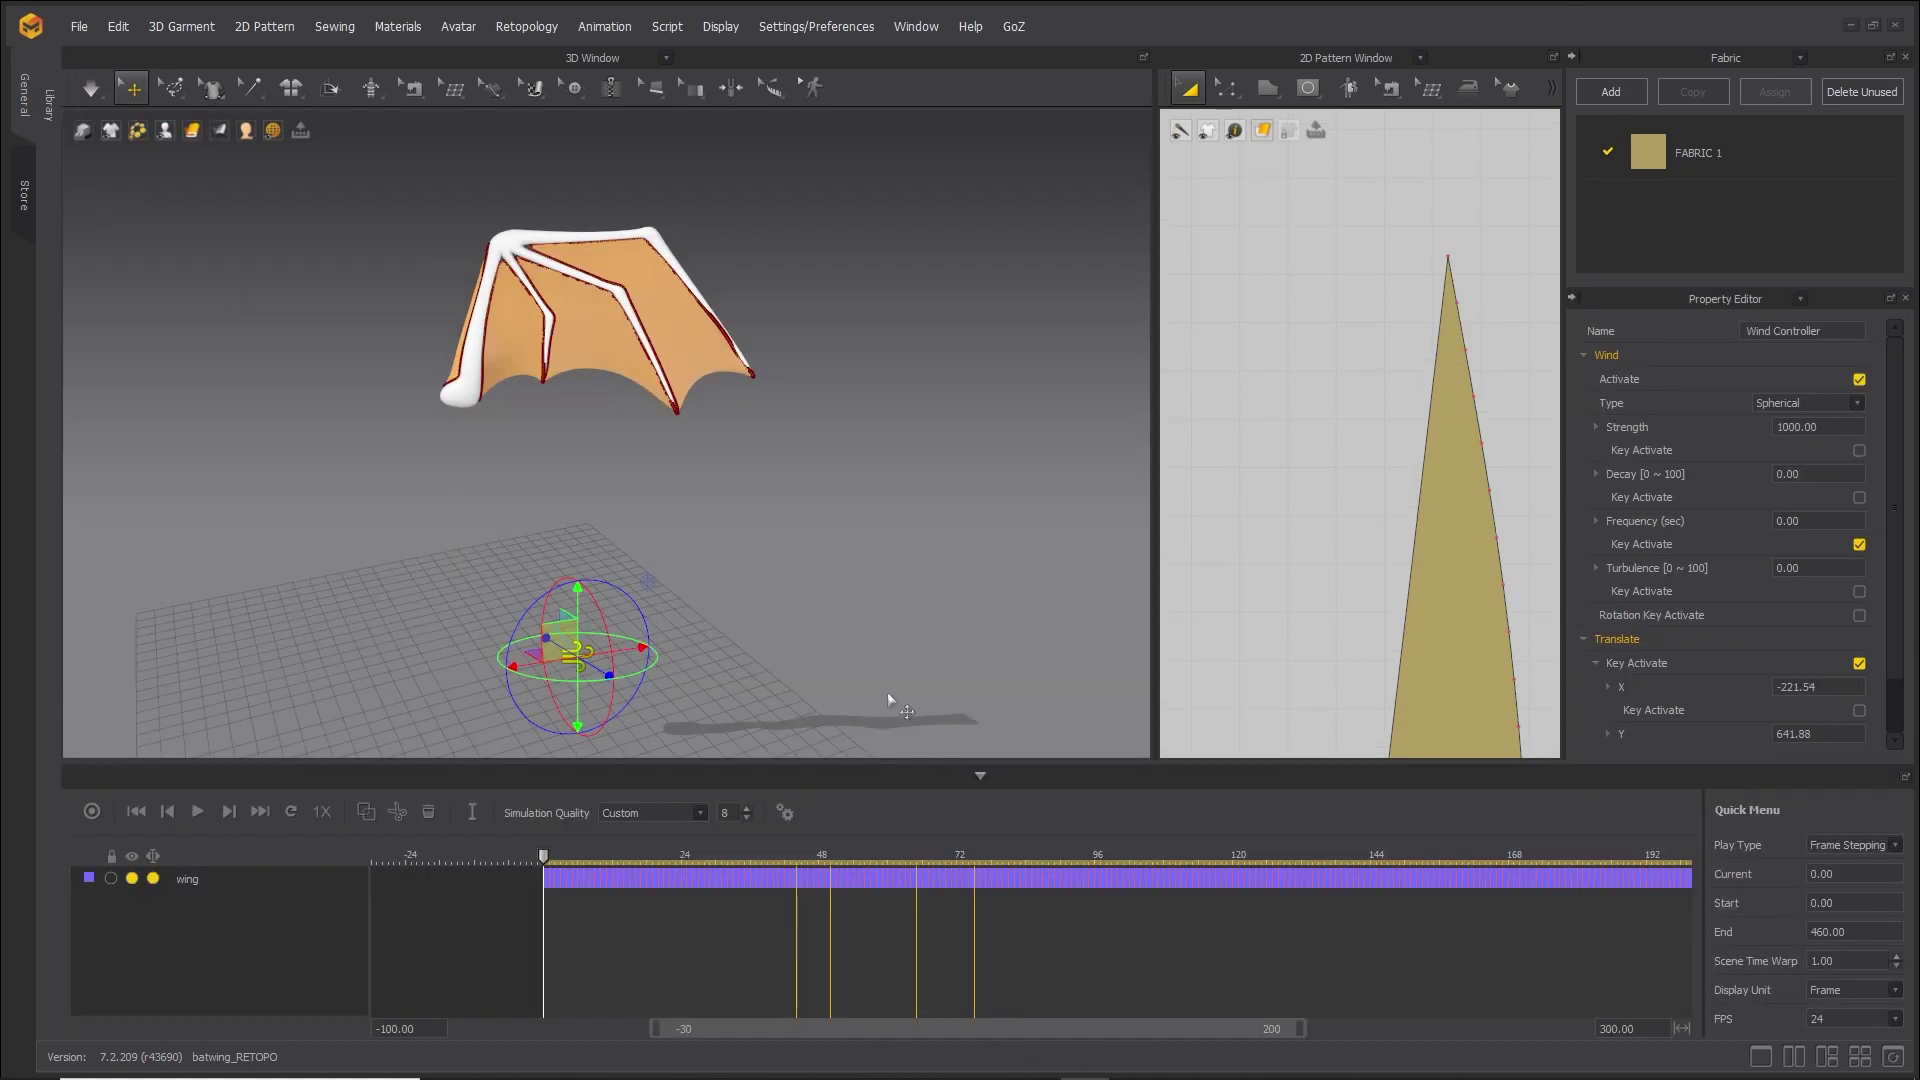
left_click(730, 546)
scroll(900, 560, "up", 5)
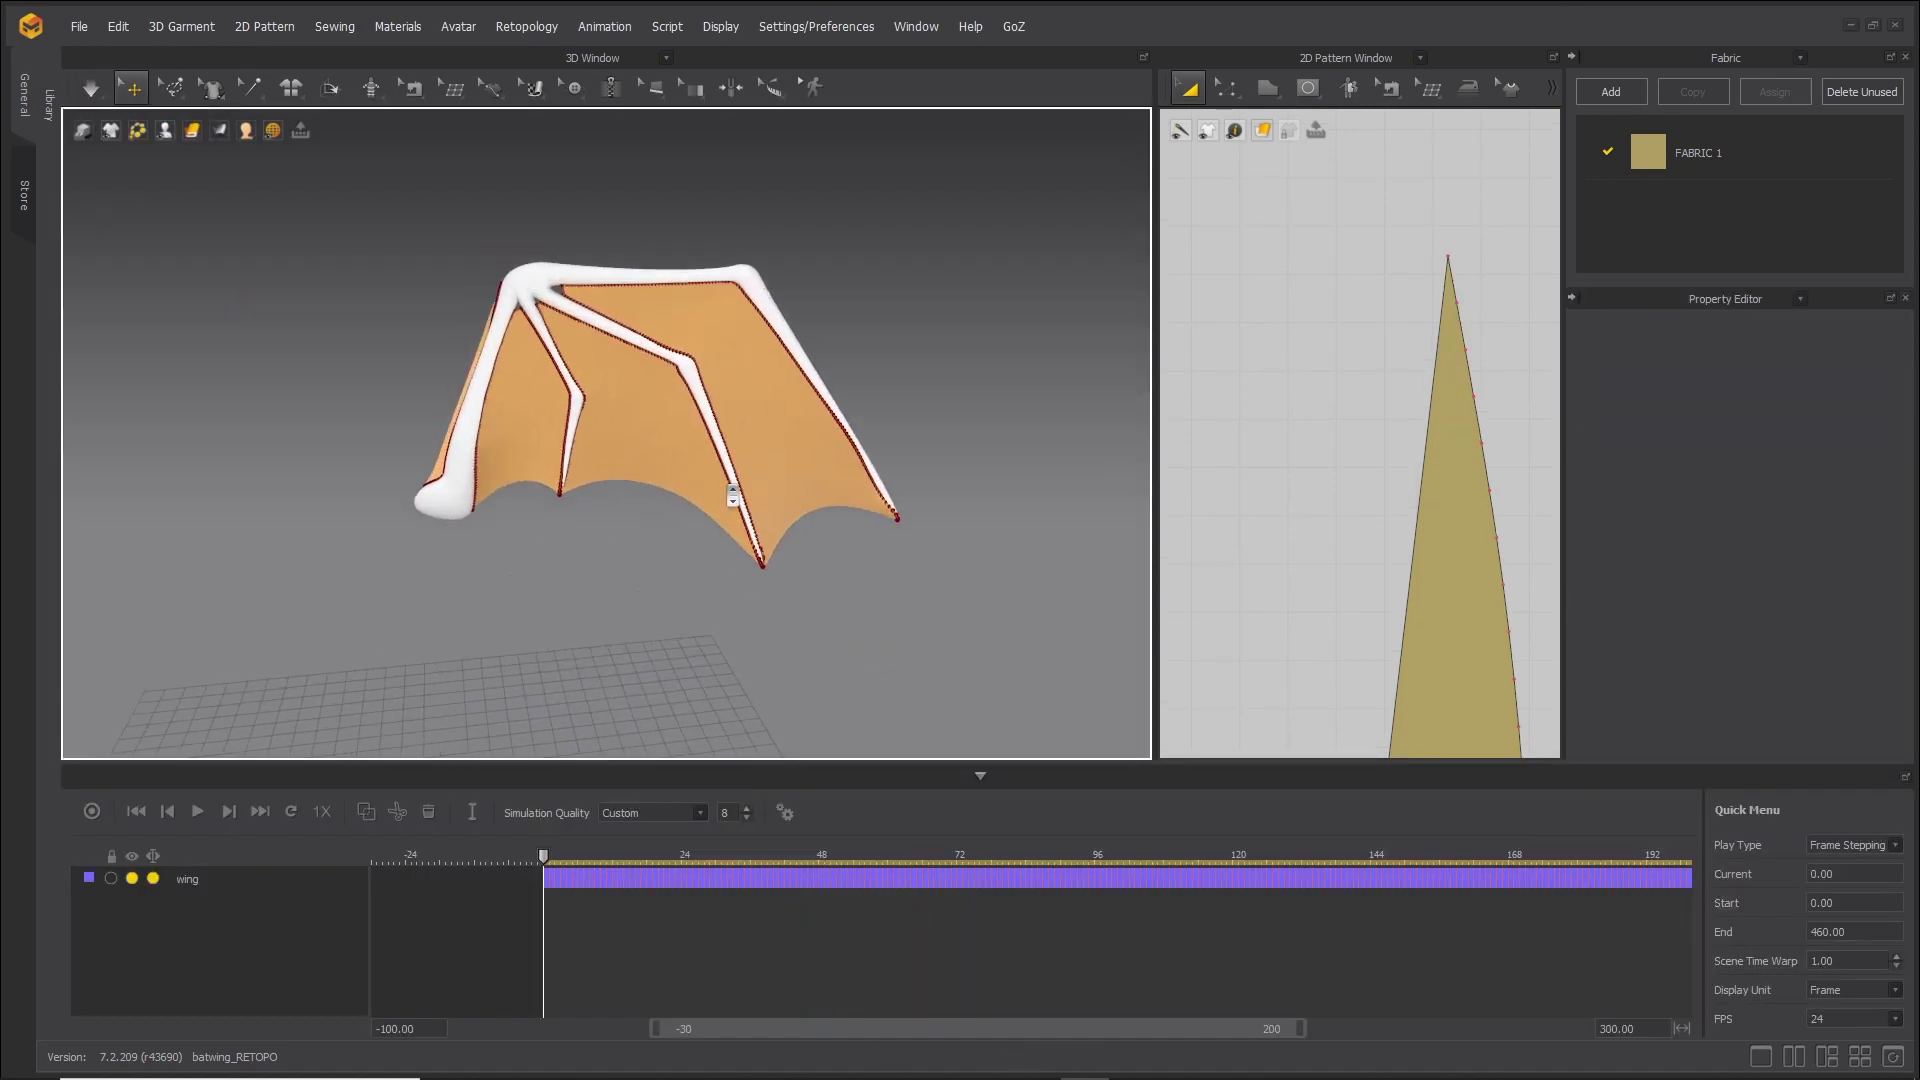
left_click_drag(1156, 582, 1309, 580)
middle_click_drag(916, 541, 1022, 650)
scroll(1027, 563, "down", 2)
right_click_drag(1026, 557, 1015, 562)
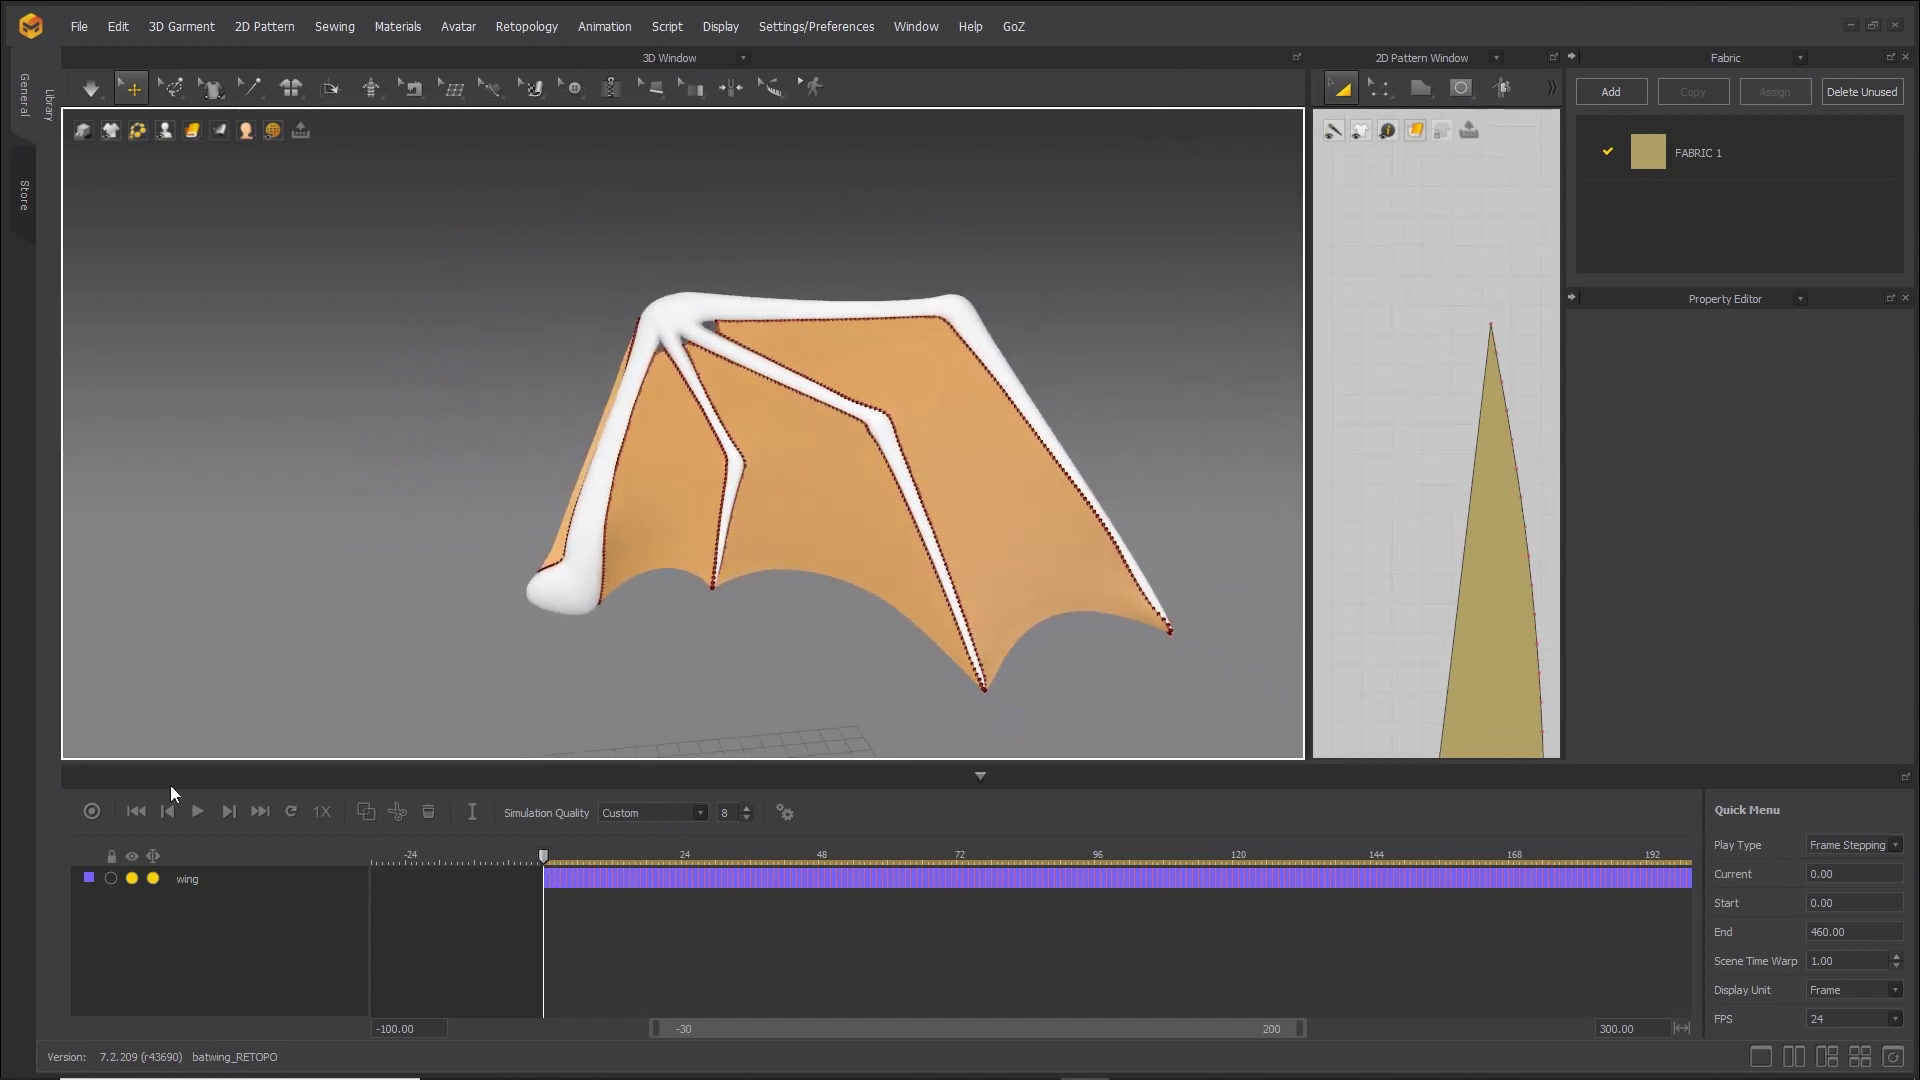
Play the wing bone animation without simulating the membrane and return to the first frame.
left_click(200, 811)
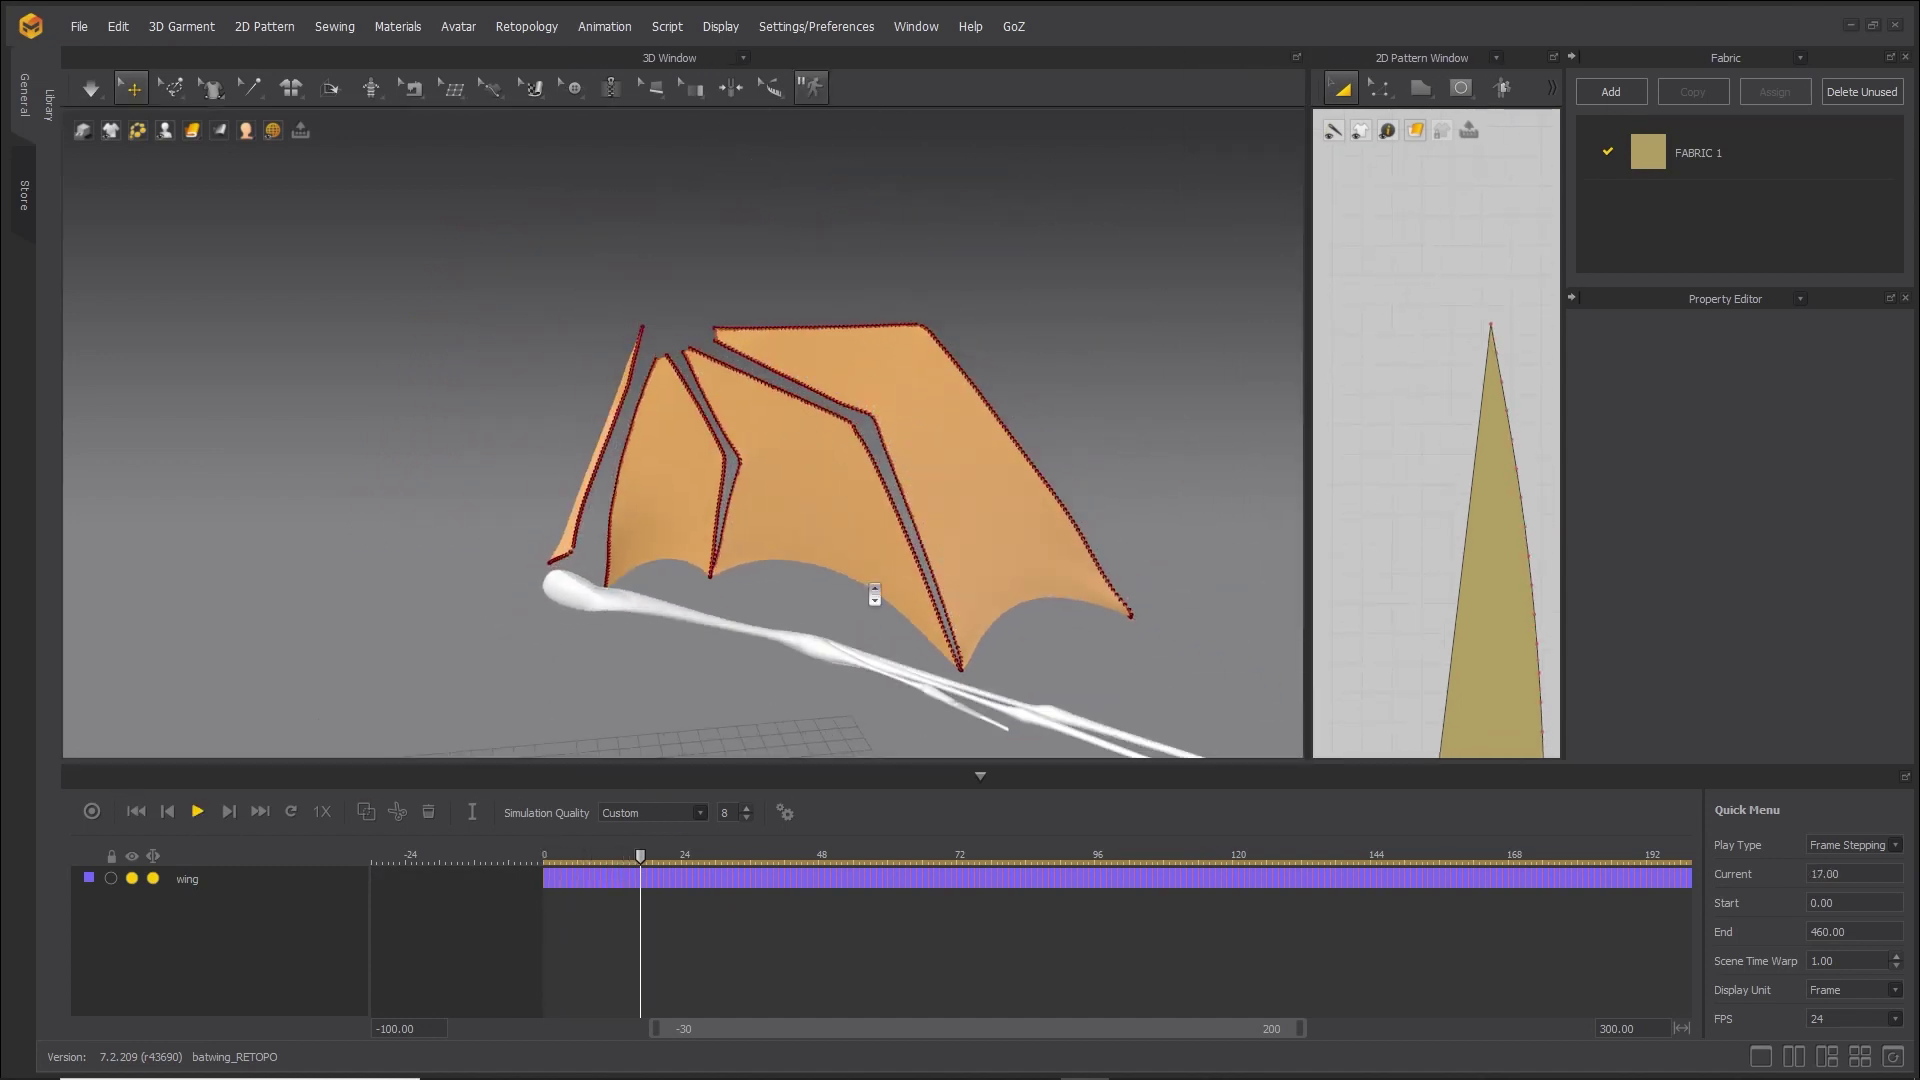
scroll(888, 537, "down", 2)
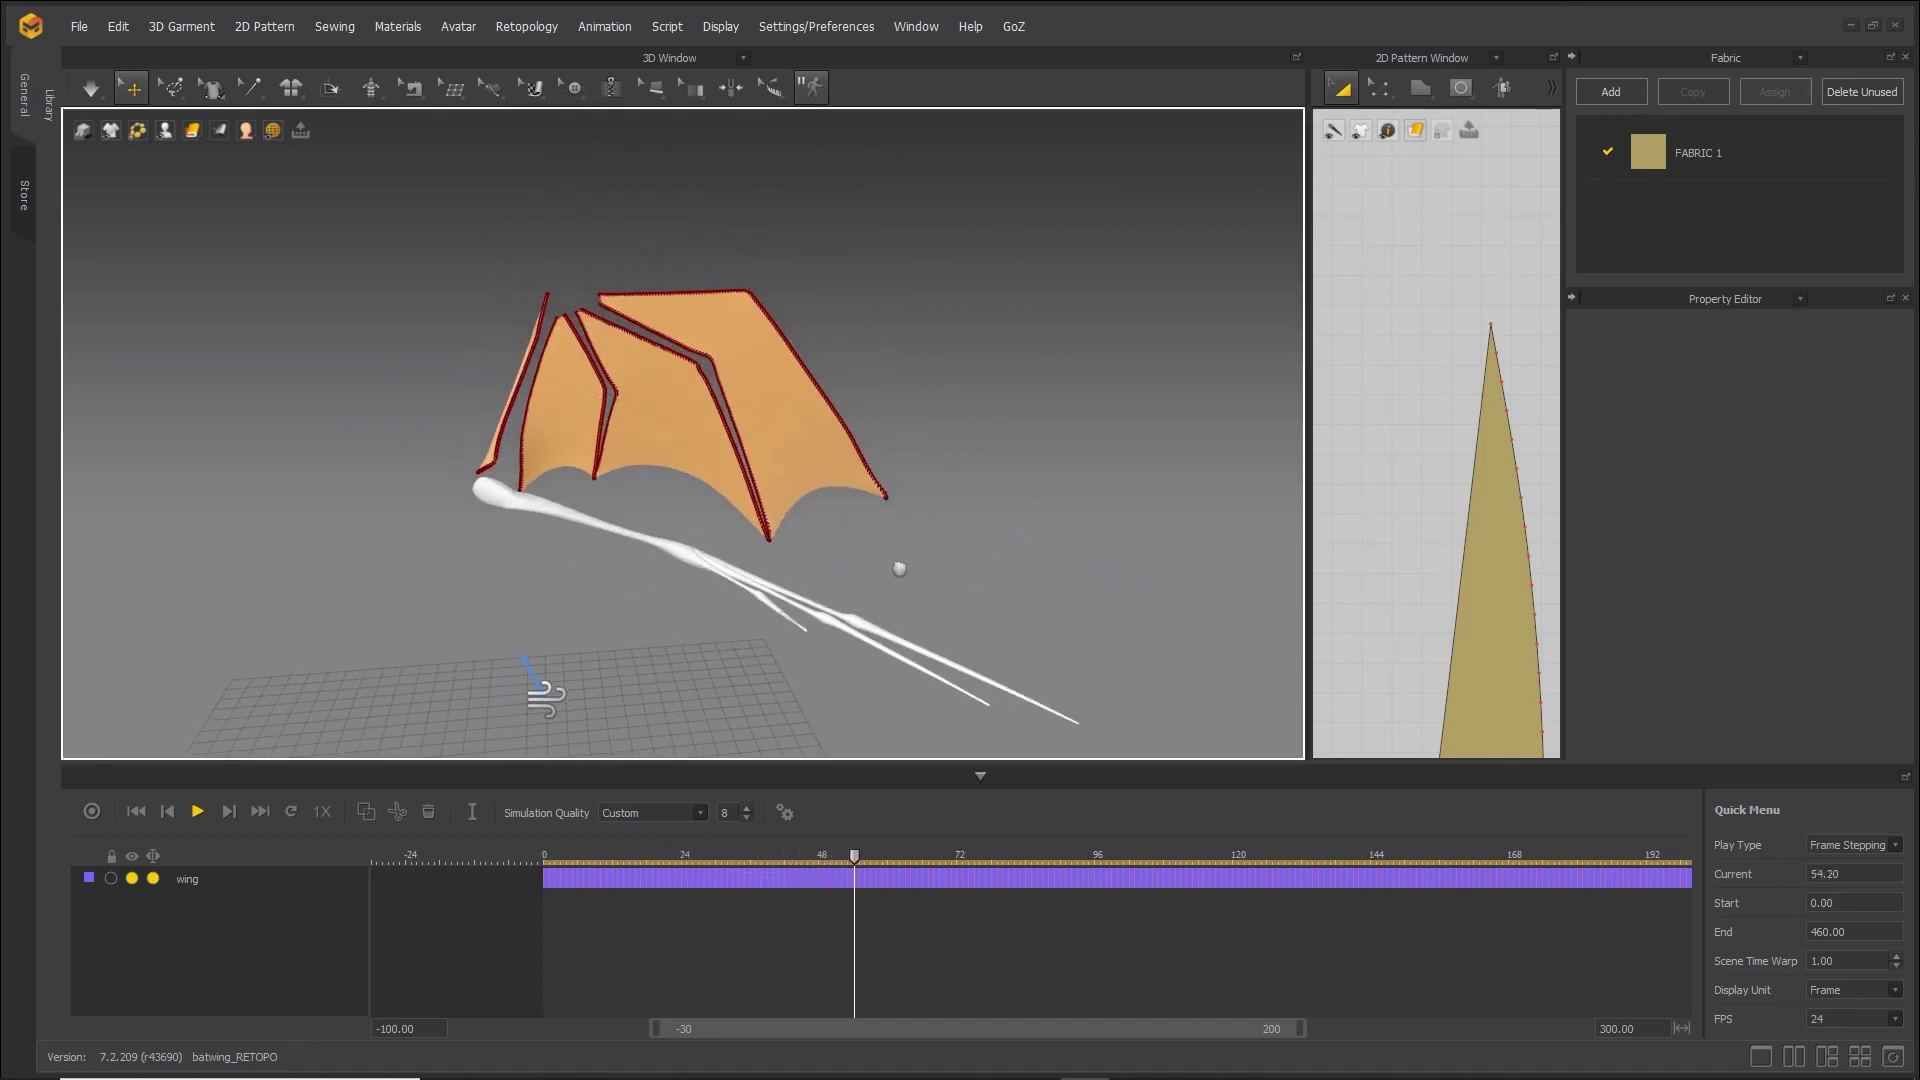
left_click(137, 812)
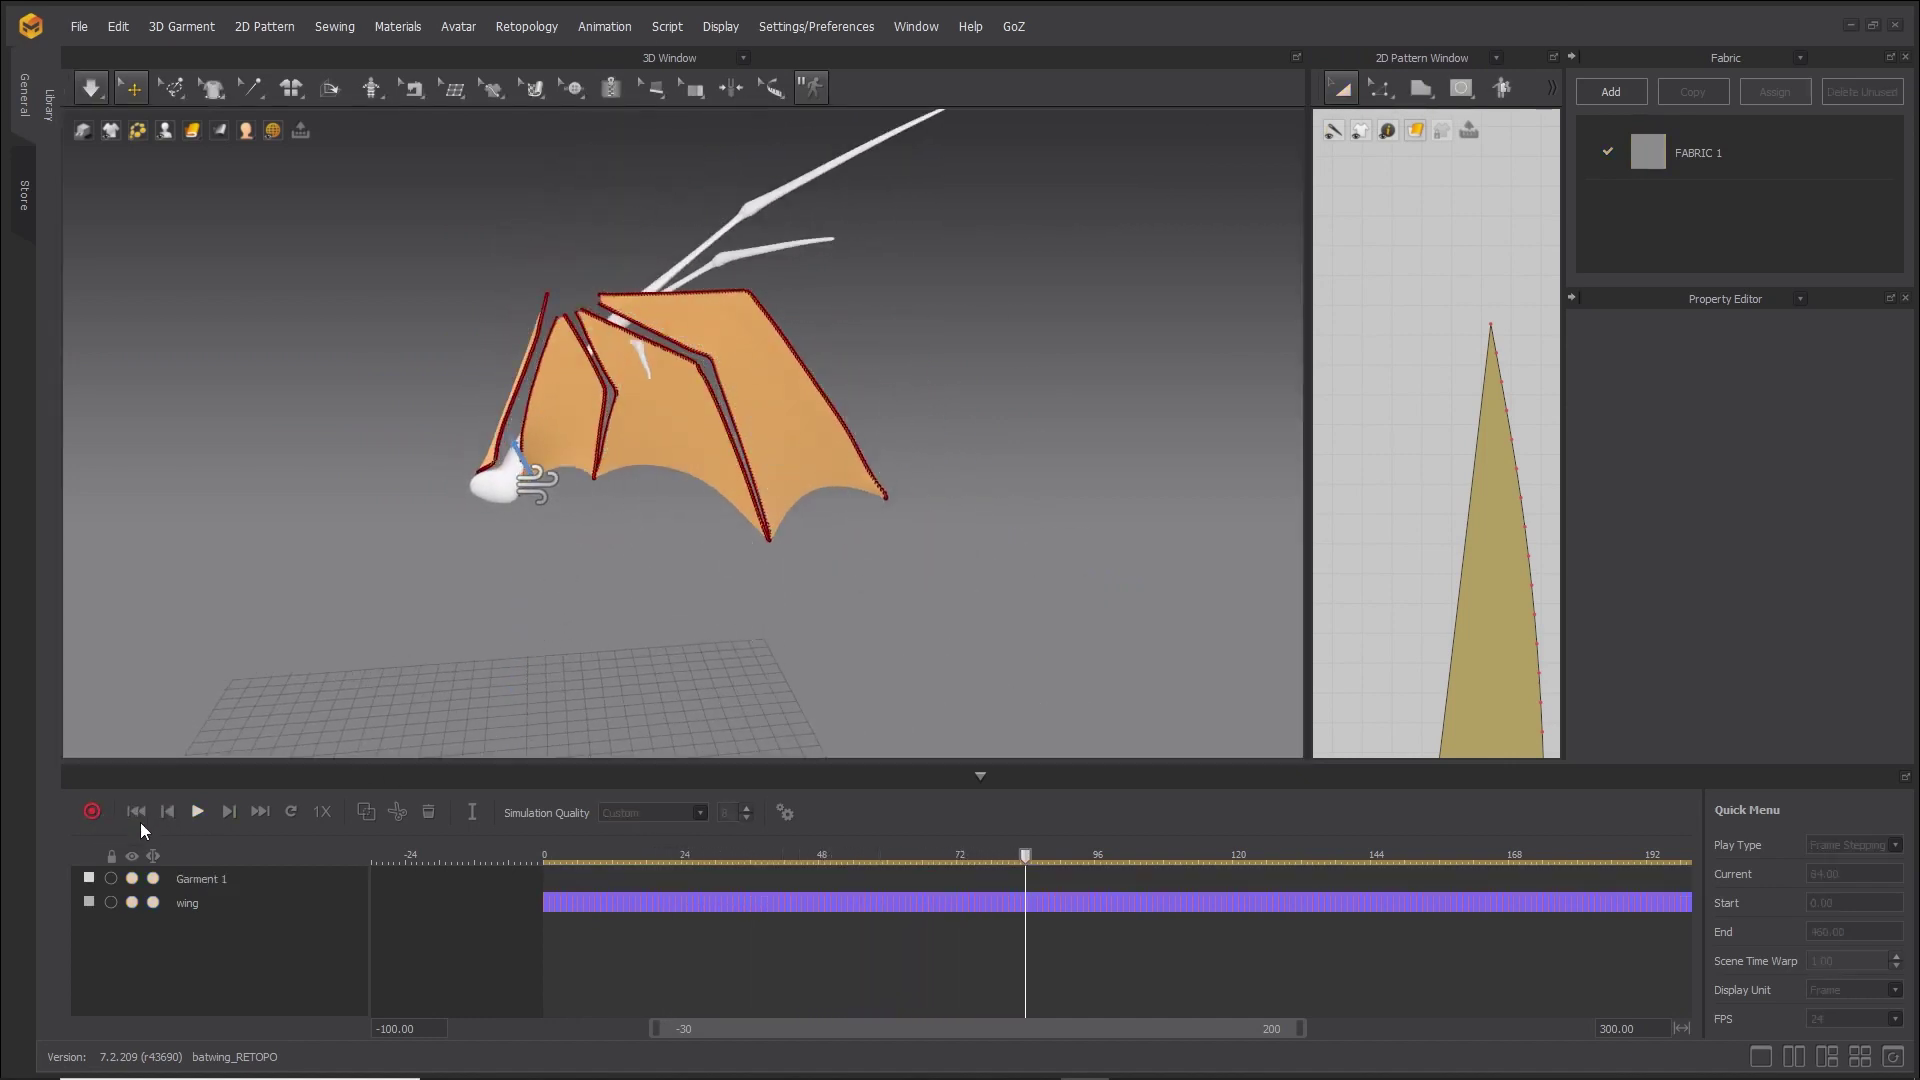
Start recording the membrane simulation over the wing animation from frame 0.
right_click_drag(940, 625, 952, 638)
scroll(951, 638, "down", 2)
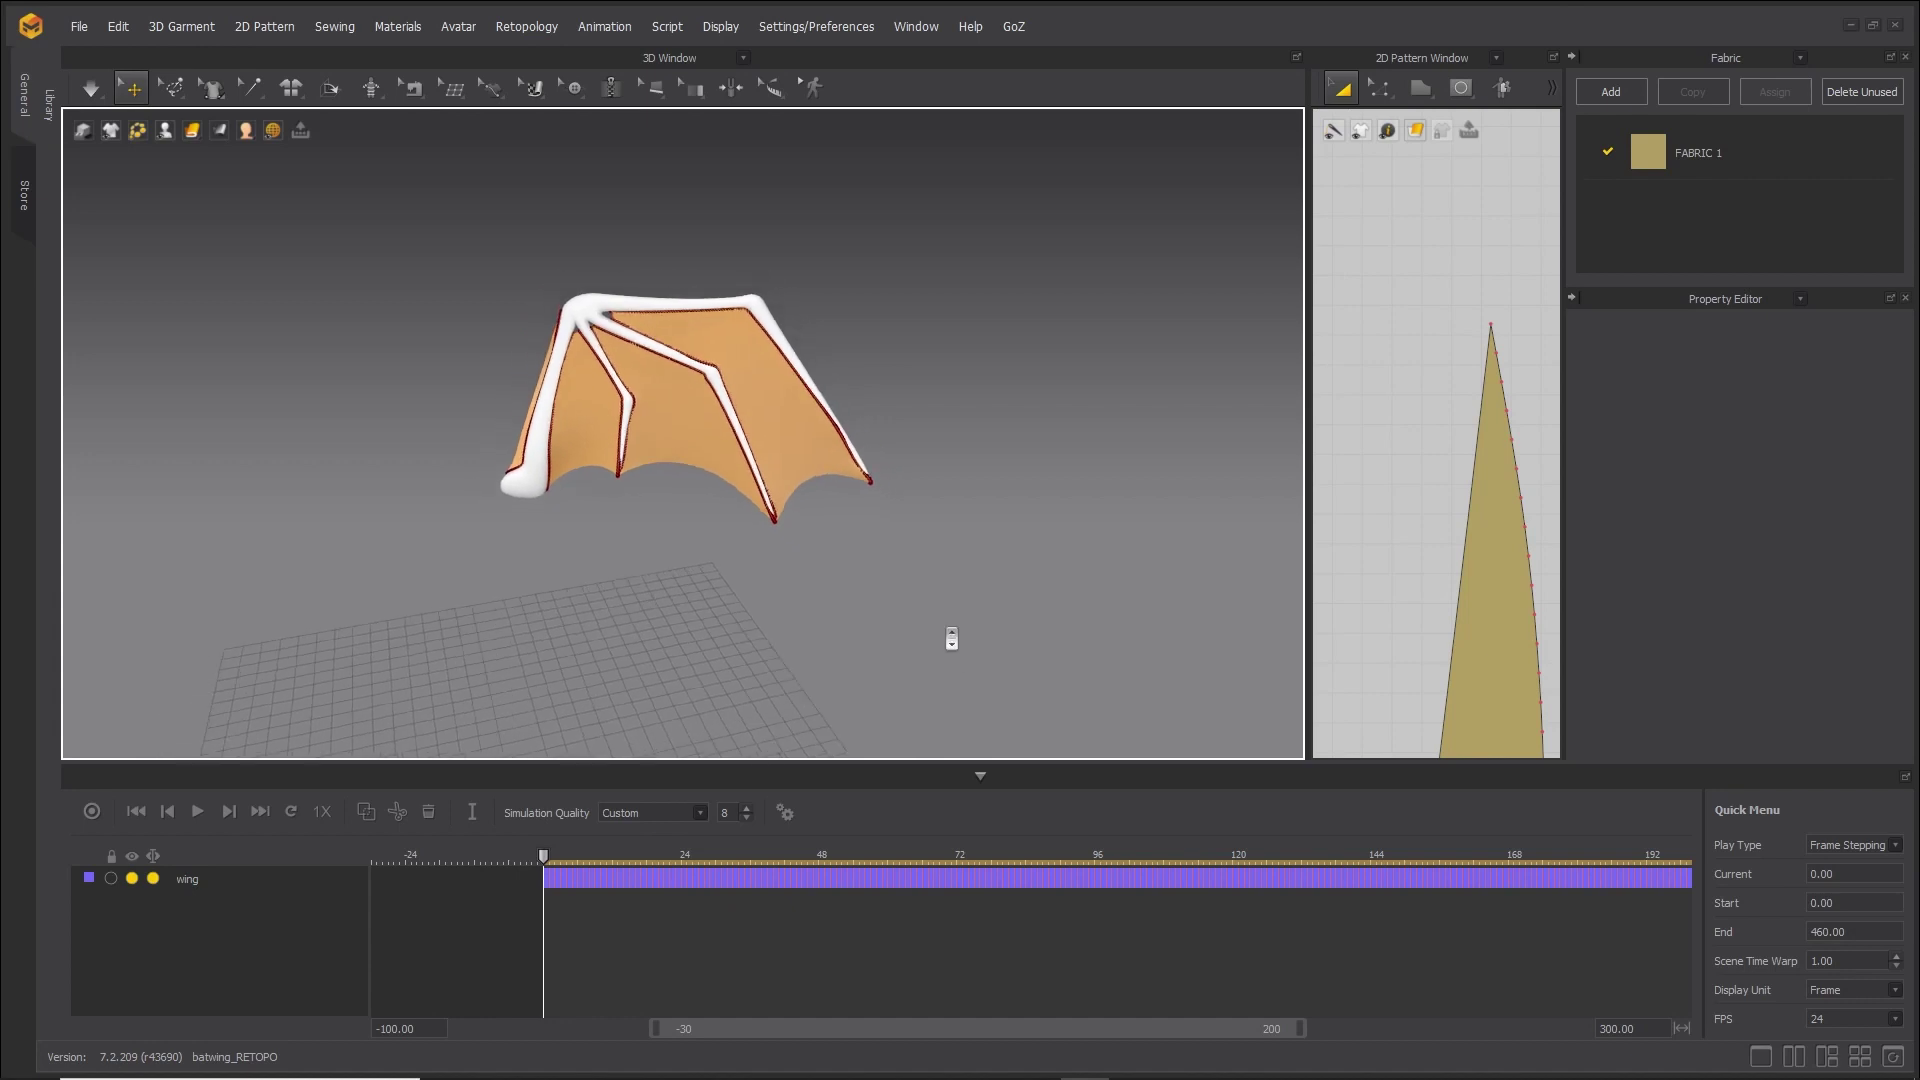
middle_click_drag(951, 638, 973, 650)
scroll(974, 636, "down", 1)
left_click(91, 812)
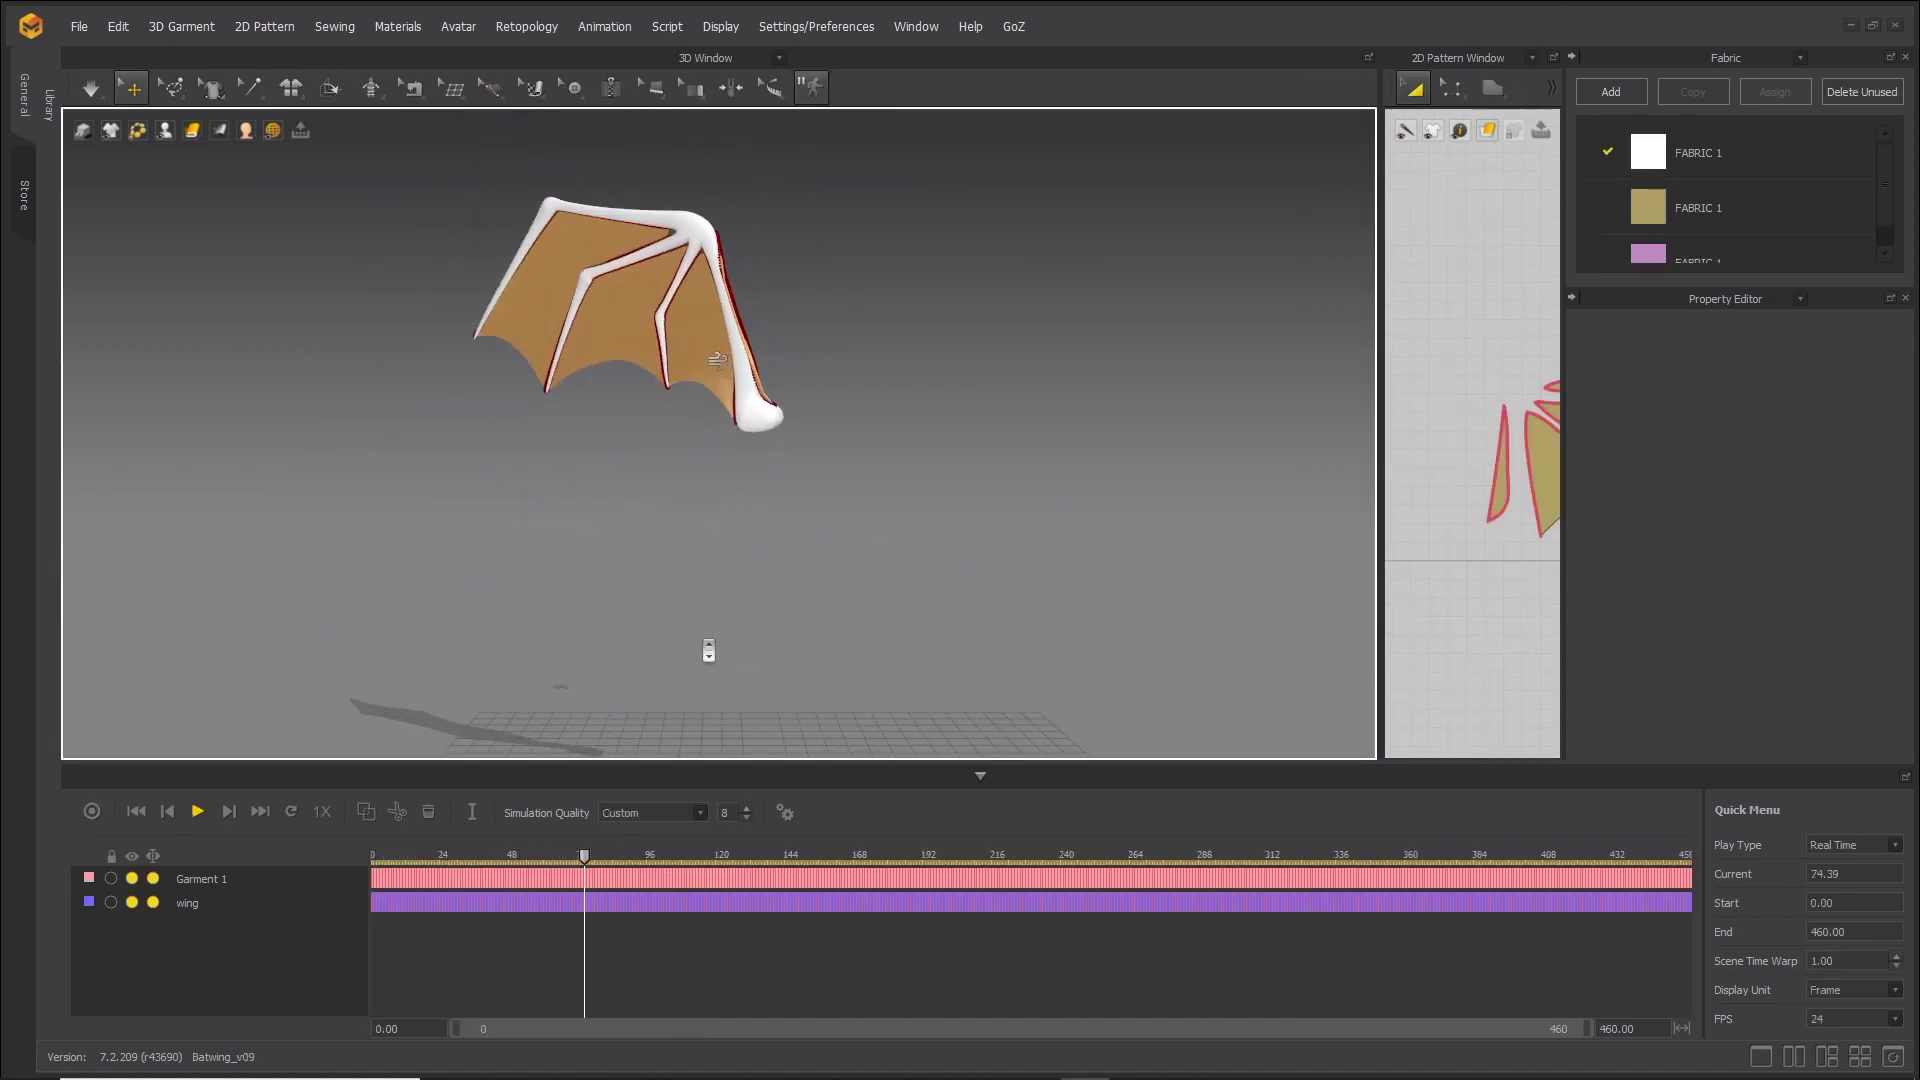
Examine the recorded wing simulations of the Batwing_v09 and DragonWing_V08 projects from several angles during playback.
right_click_drag(698, 634, 618, 540)
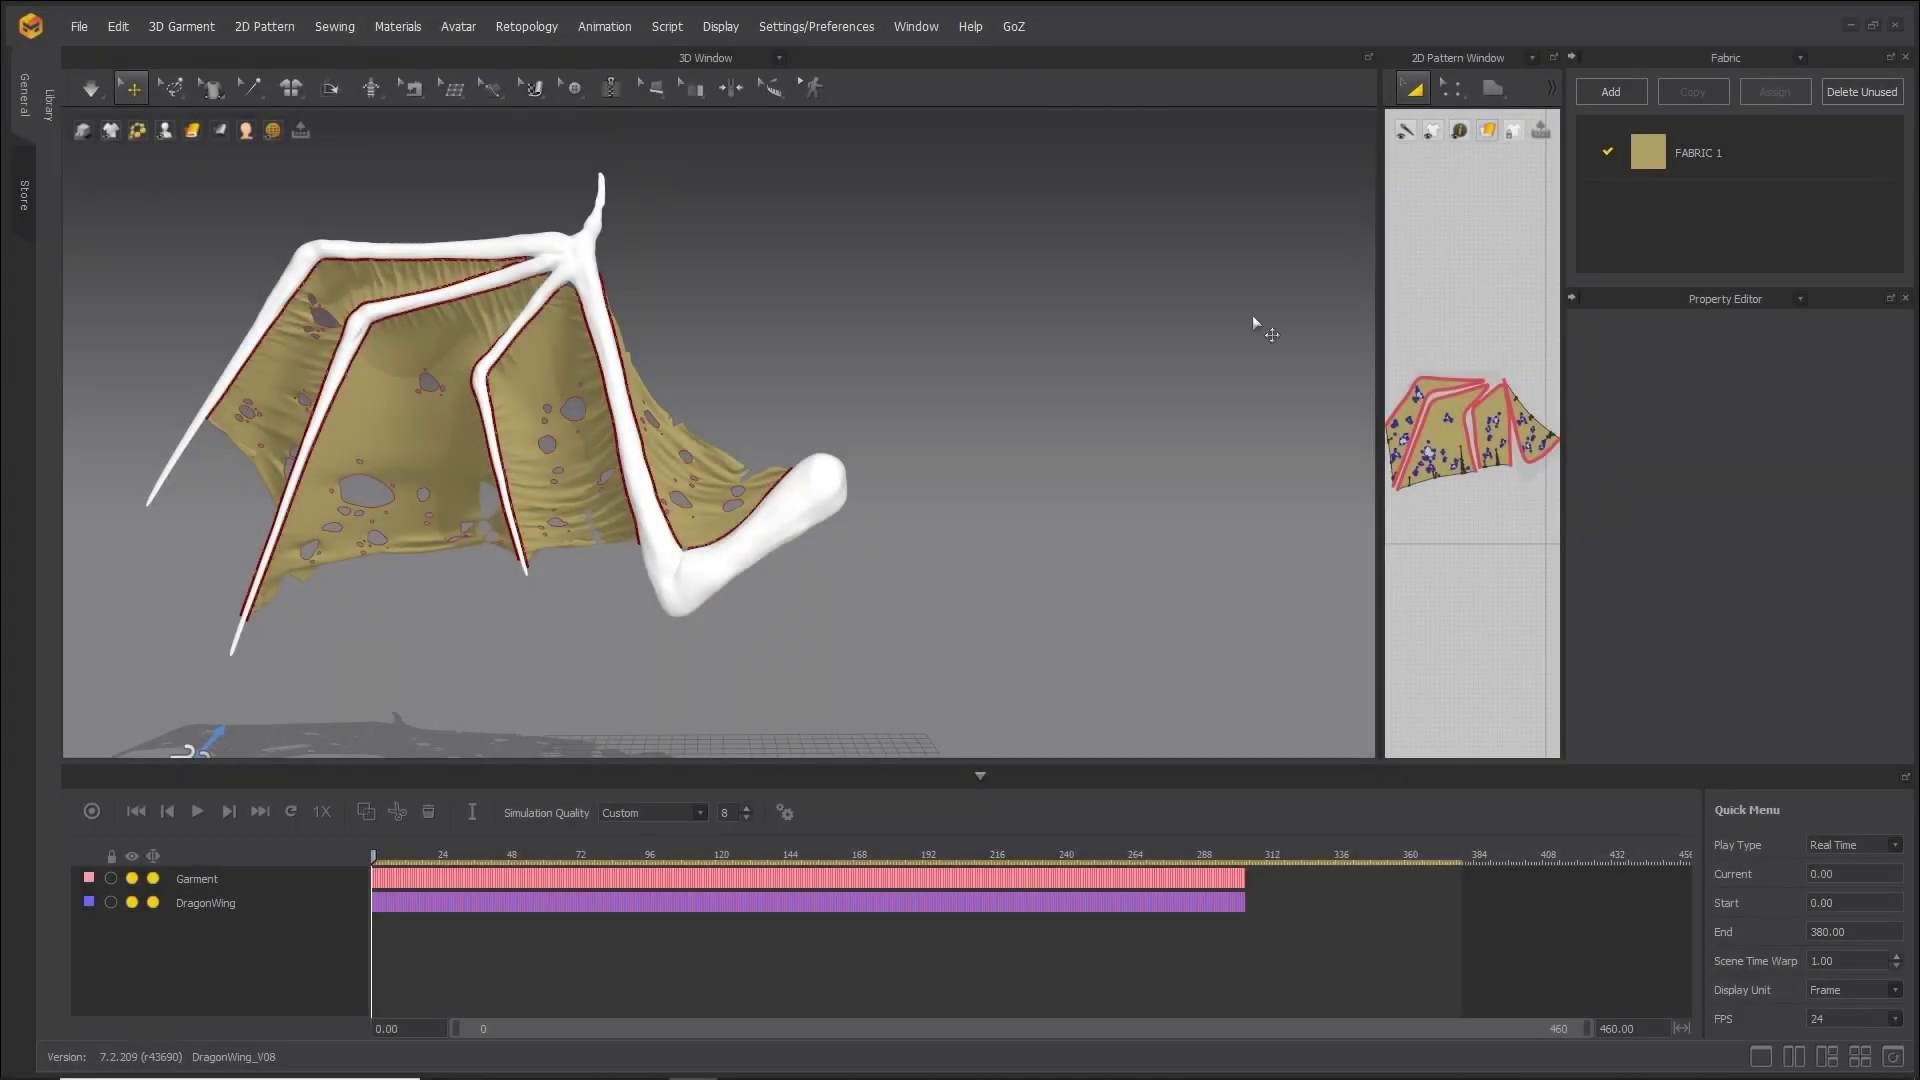
scroll(827, 600, "down", 5)
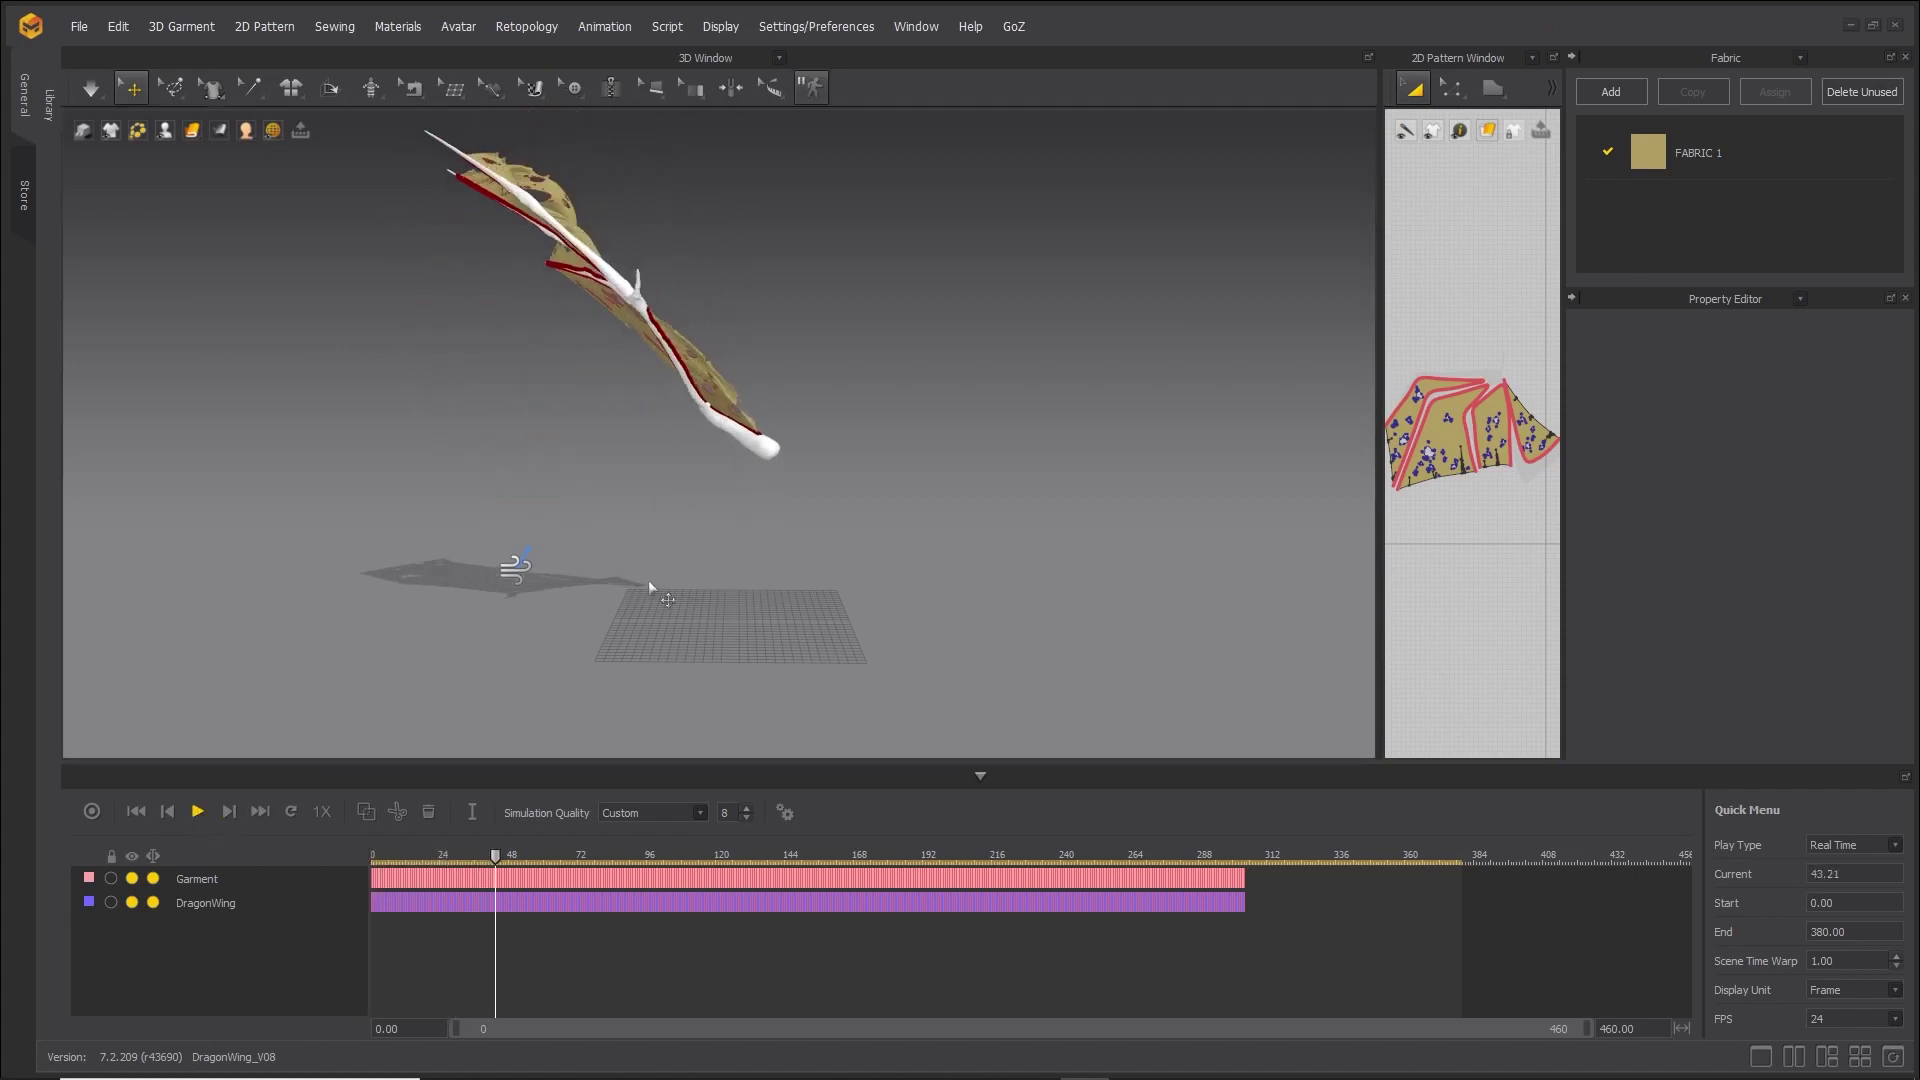
scroll(851, 604, "down", 2)
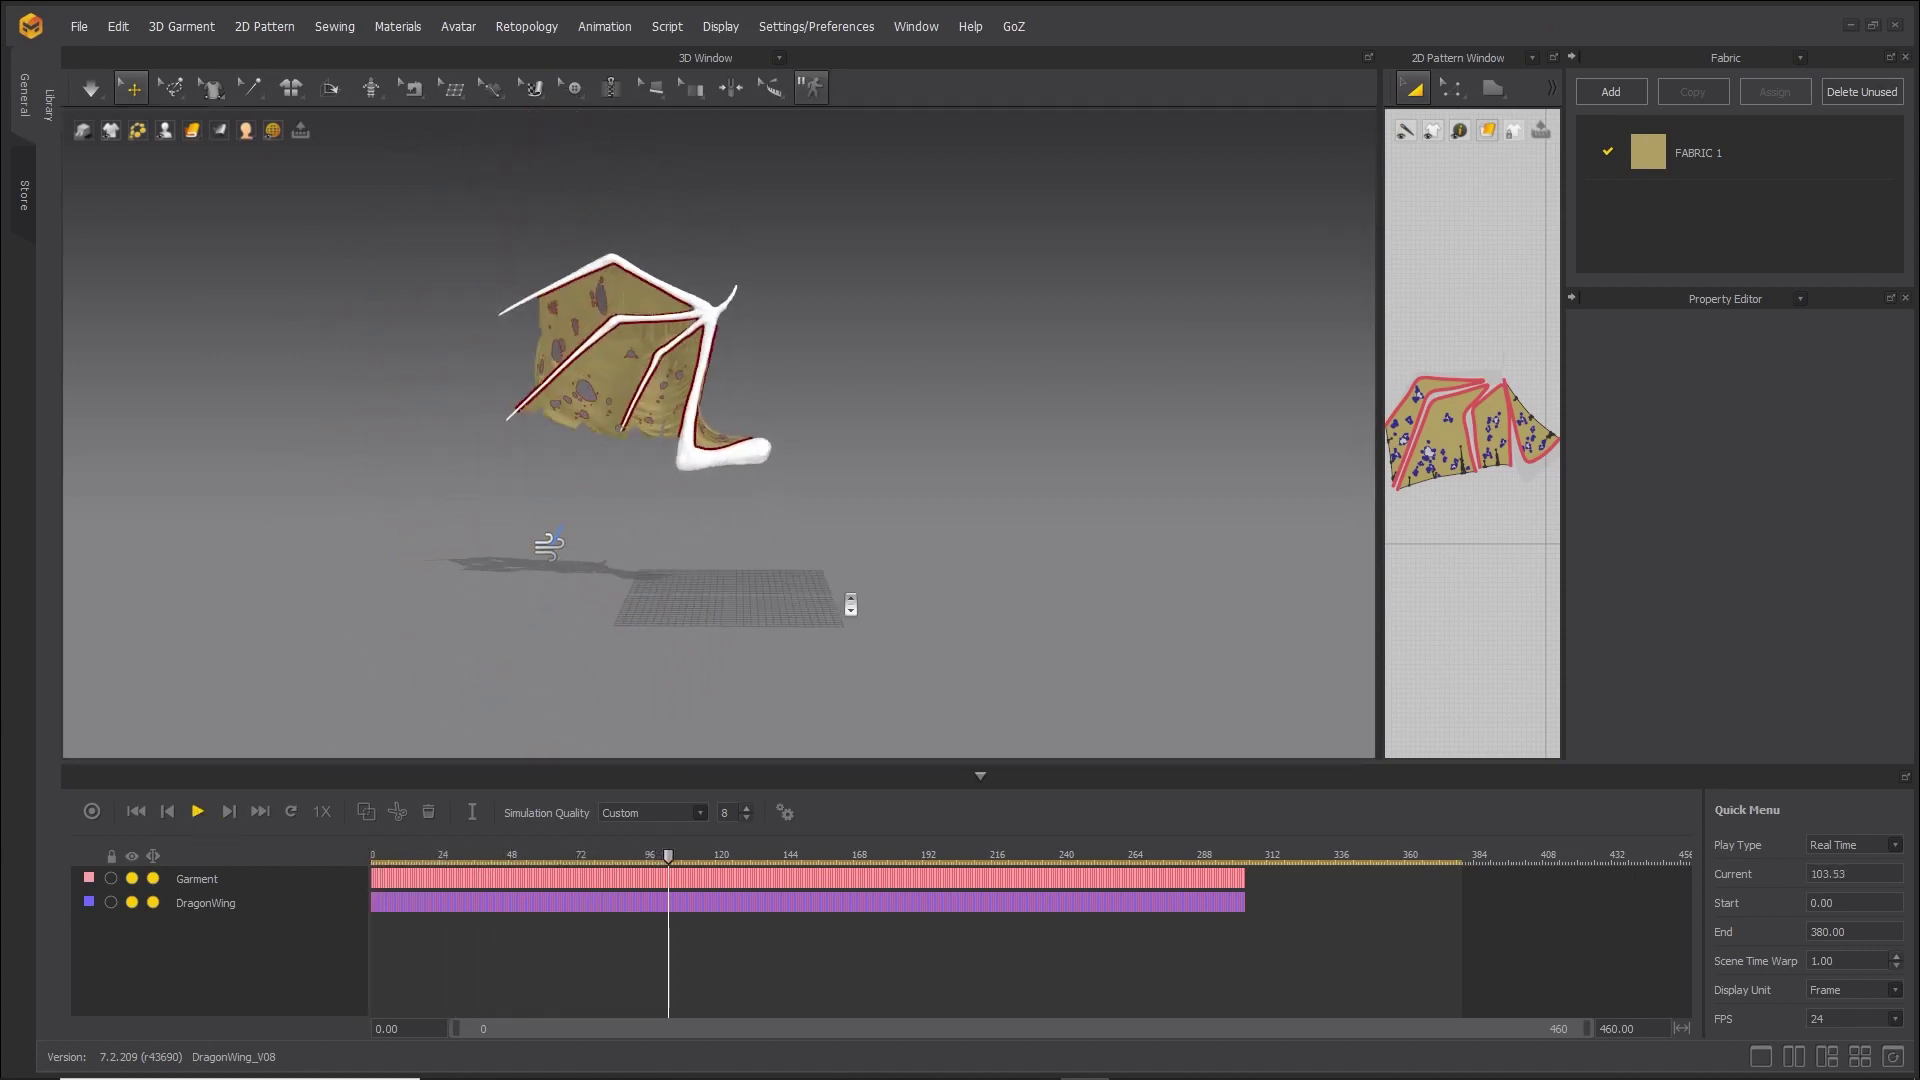
right_click_drag(846, 590, 860, 529)
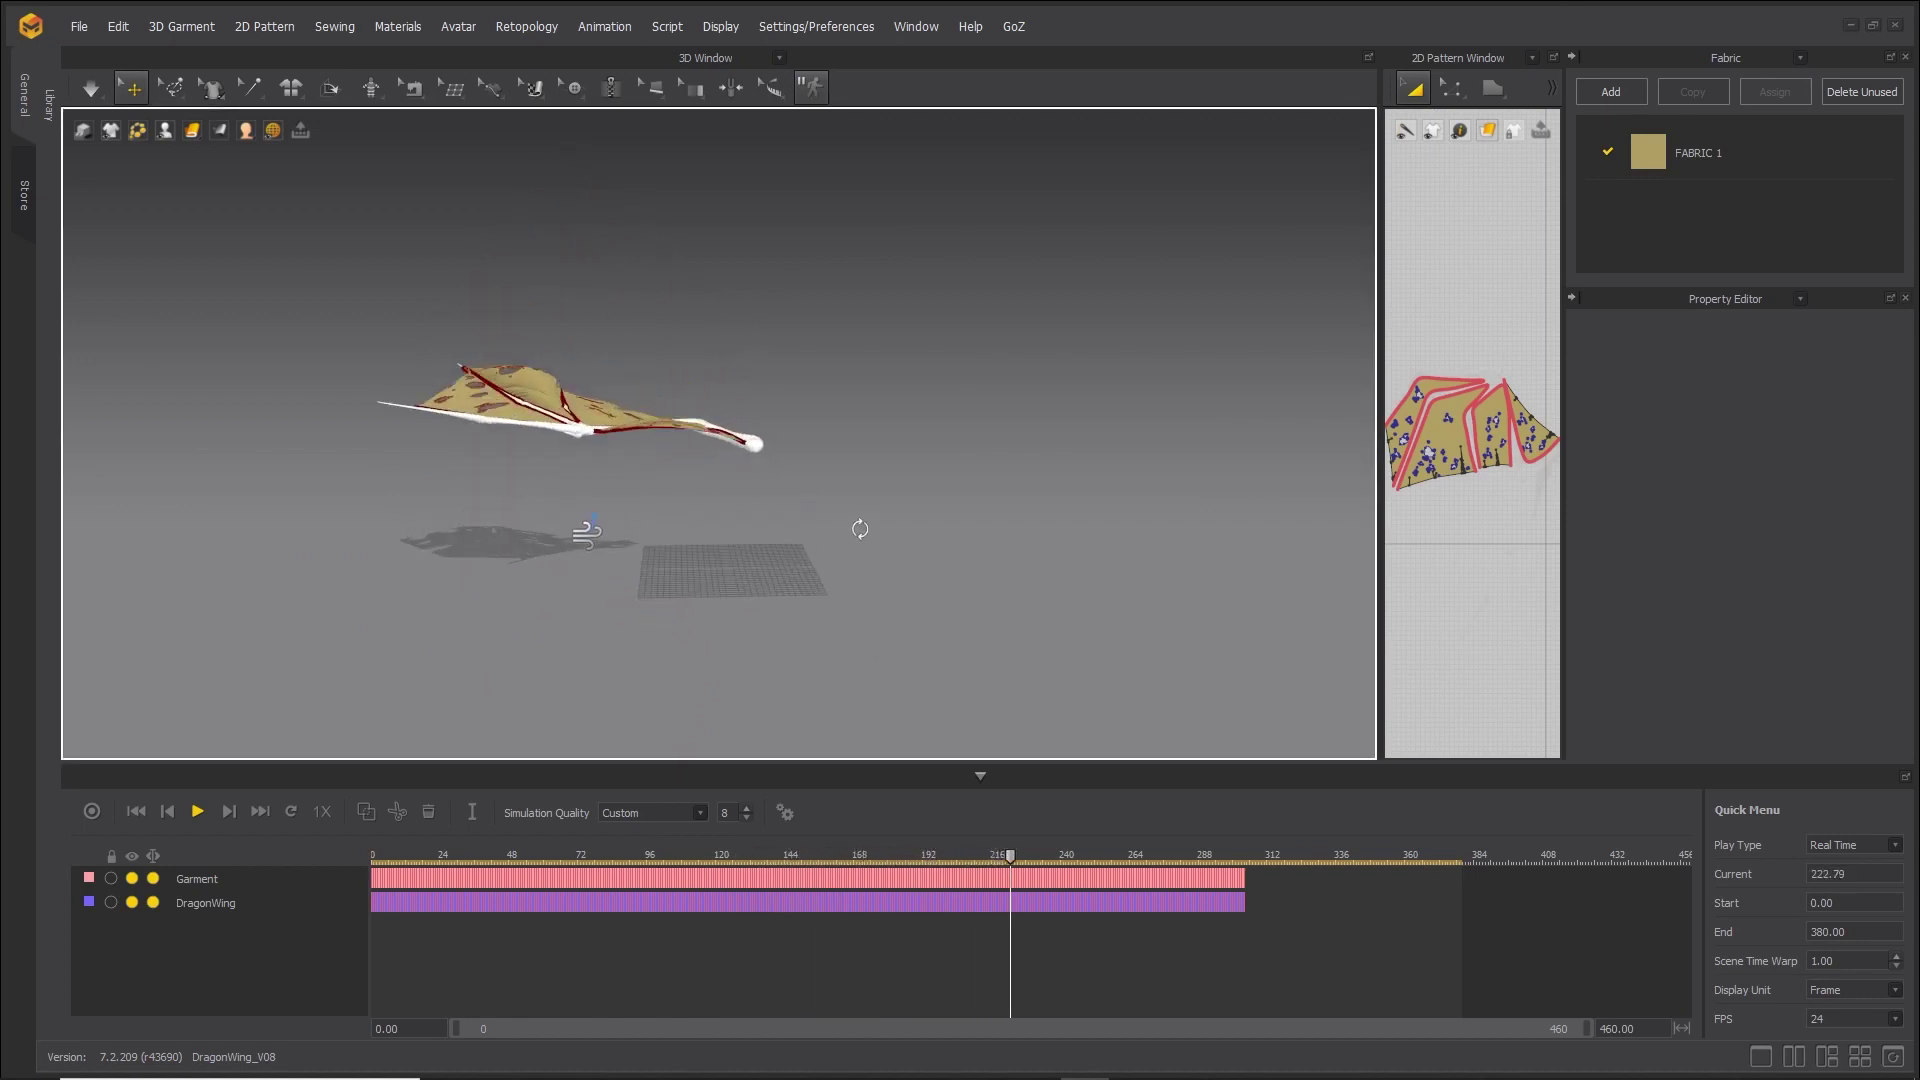
scroll(843, 616, "up", 4)
middle_click_drag(831, 616, 926, 574)
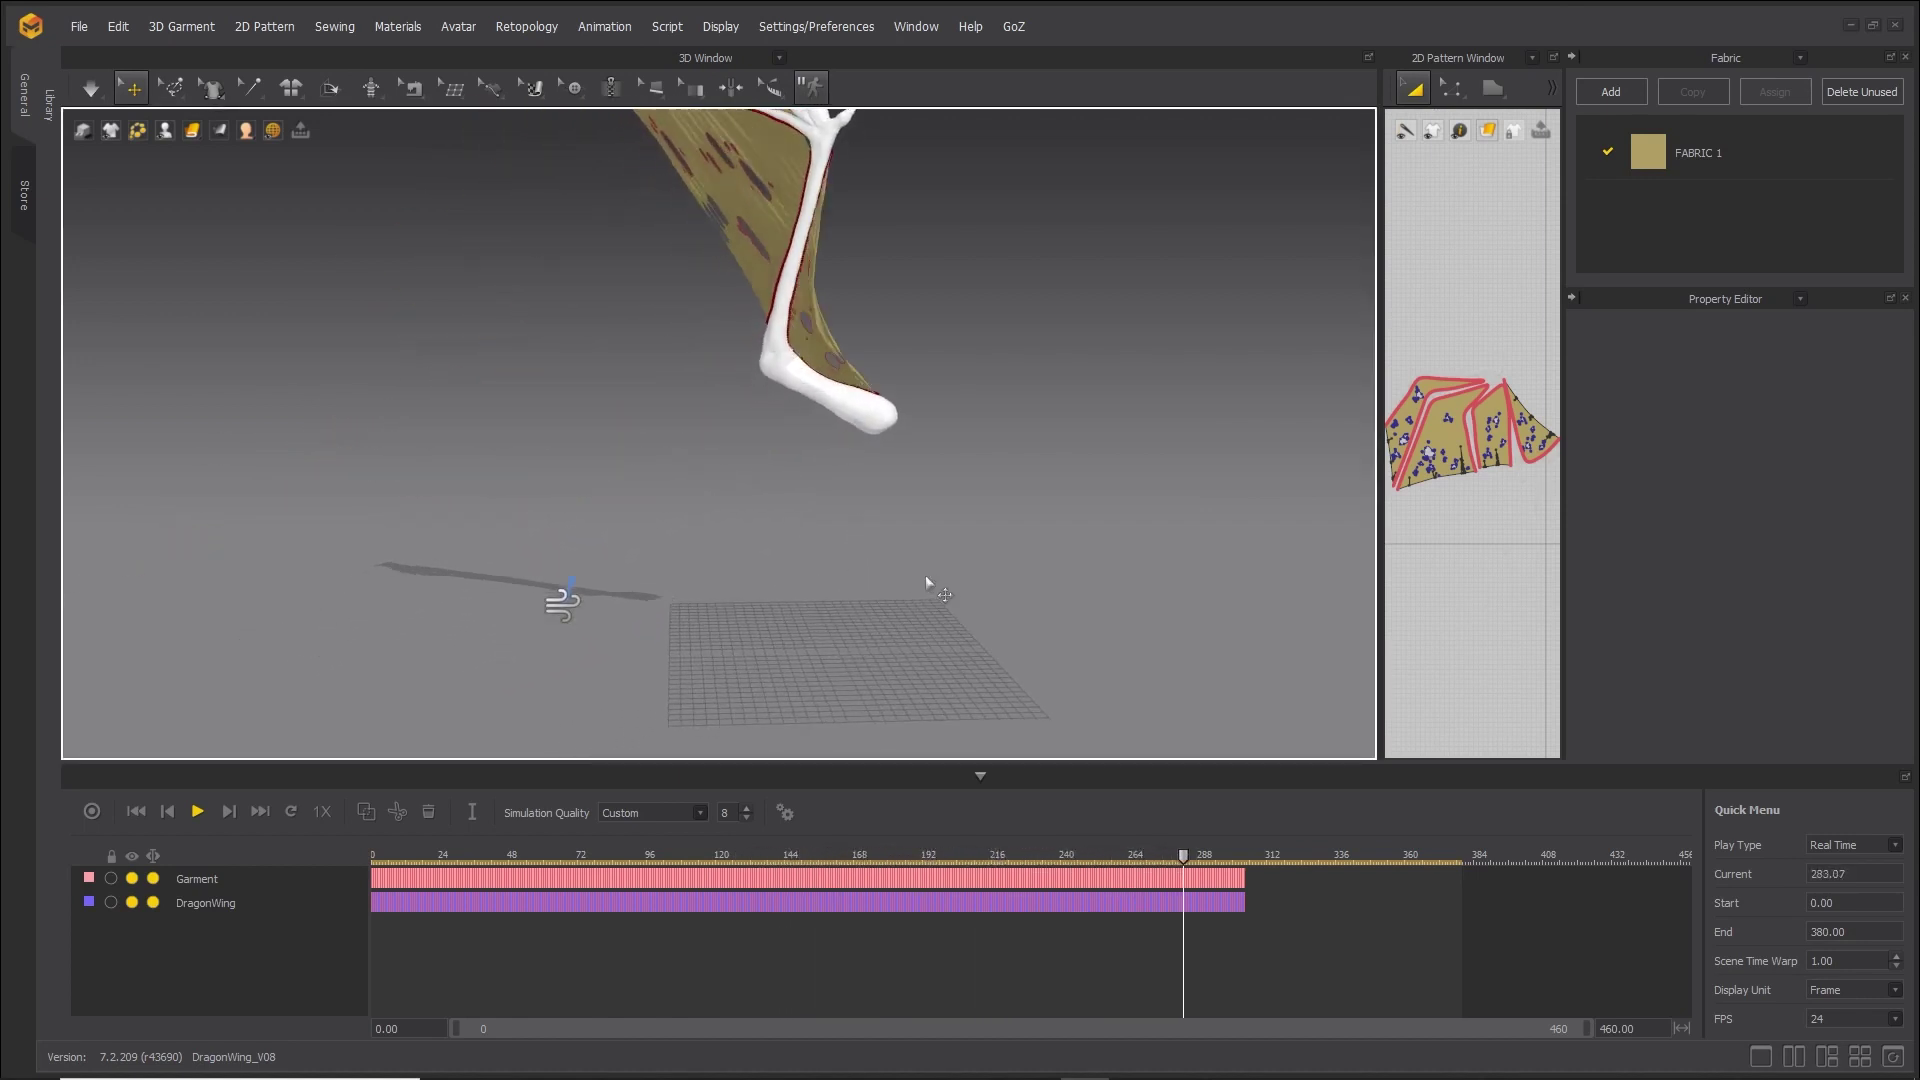